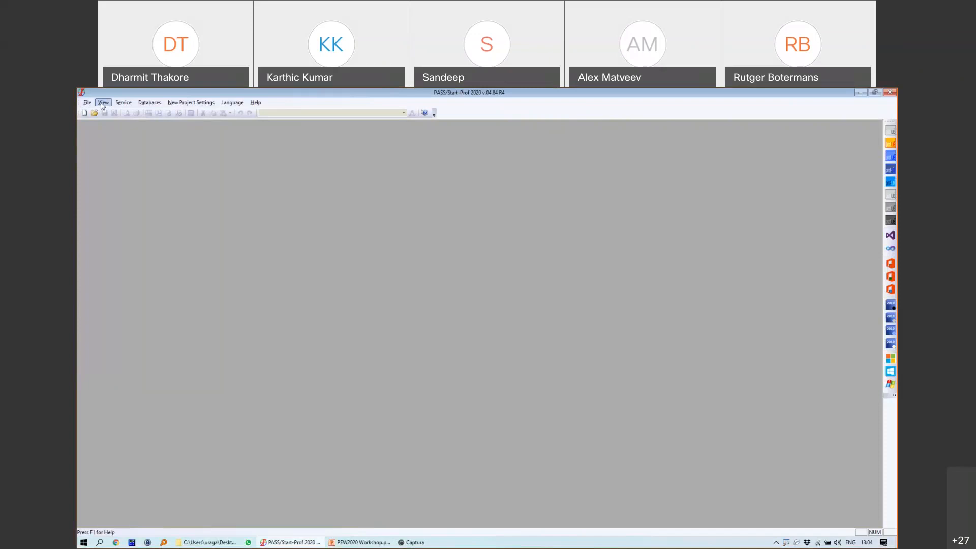
Step: Create a new Piping project, START1, and list the stress analysis codes in Project Settings
left_click(87, 103)
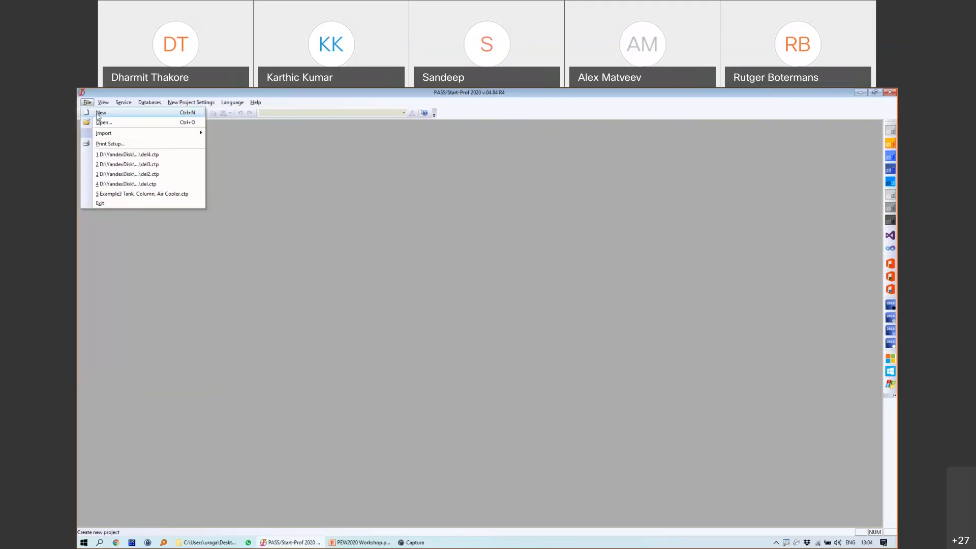
left_click(99, 112)
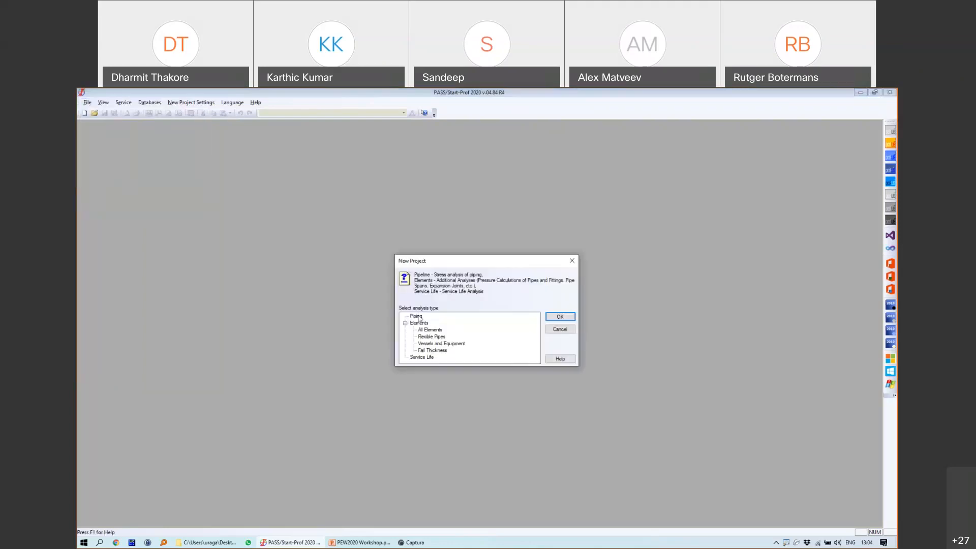
double_click(419, 317)
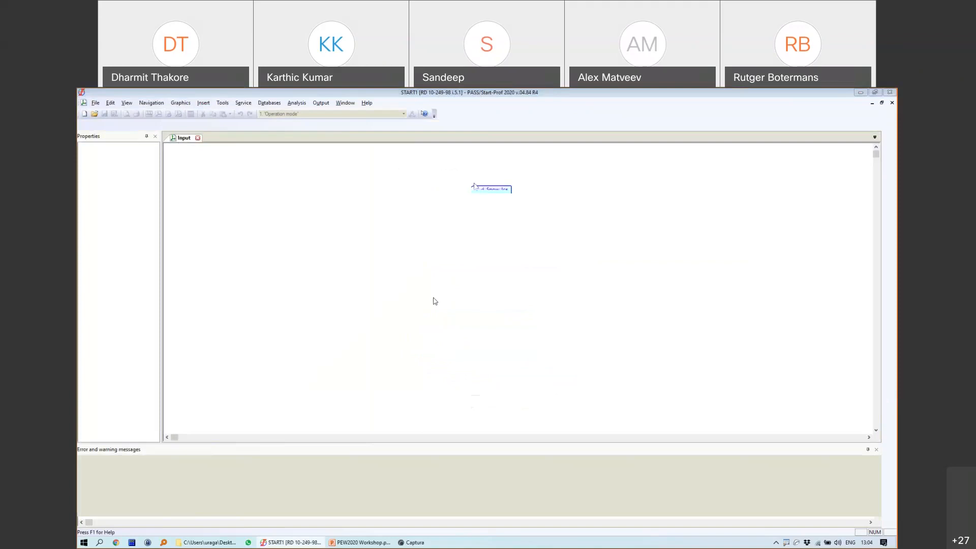
left_click(472, 243)
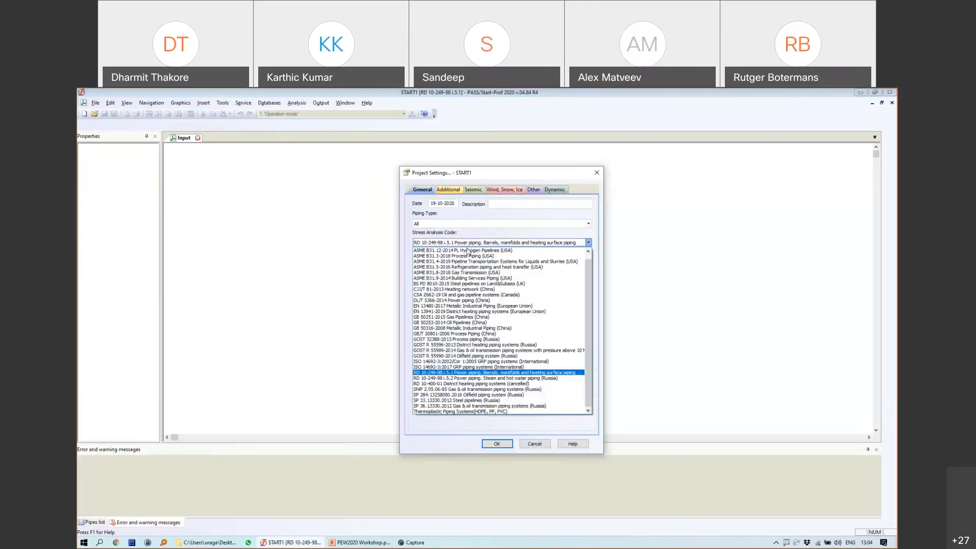
Step: Choose ASME B31.3-2018 Process Piping and a 10 °C ambient temperature, then accept the settings
left_click(448, 257)
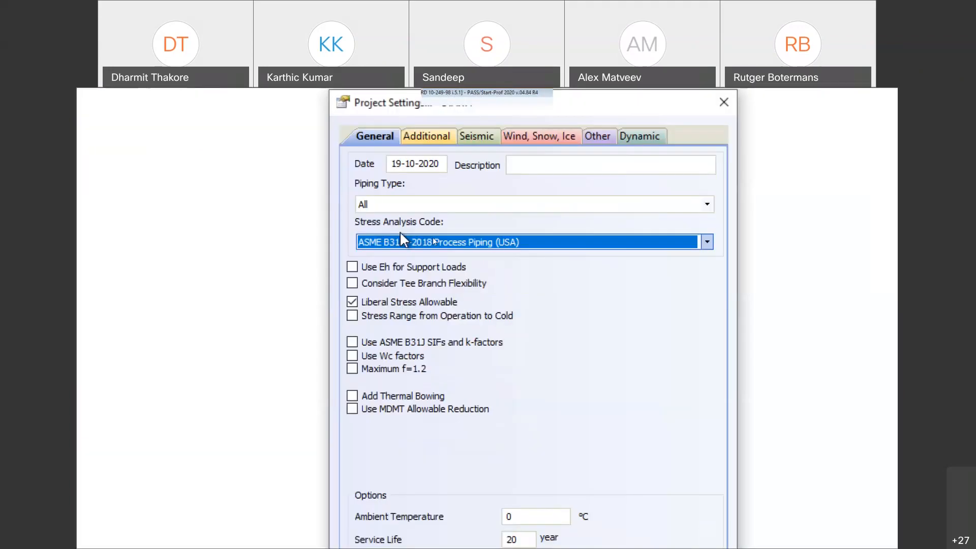
left_click(538, 333)
type("10")
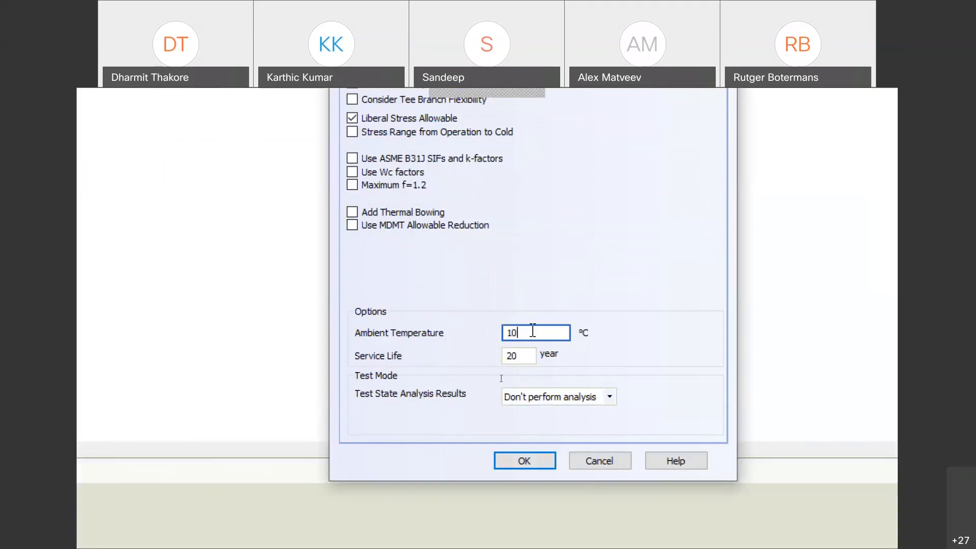
left_click(526, 460)
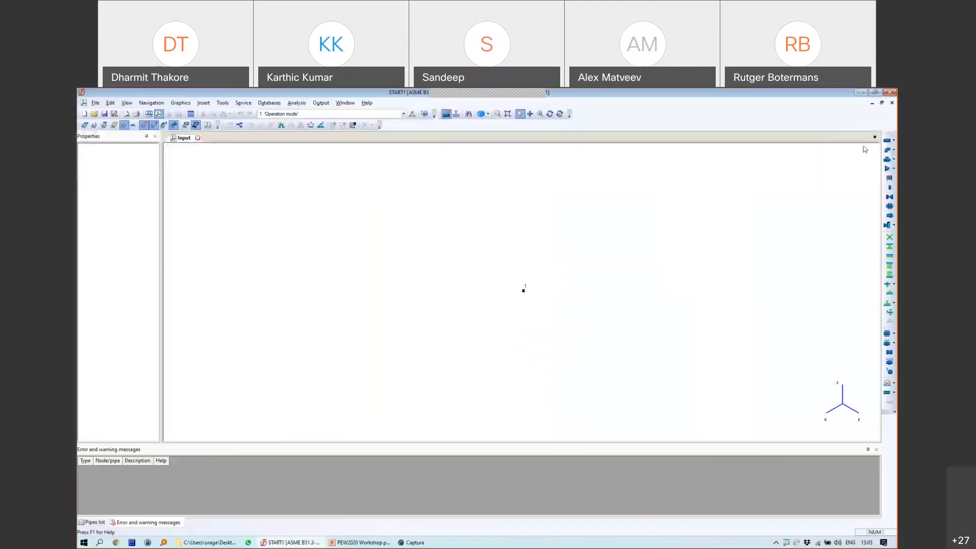
Step: Start pipe 1-2 with a 1 m length and a DX projection of -1
left_click(887, 141)
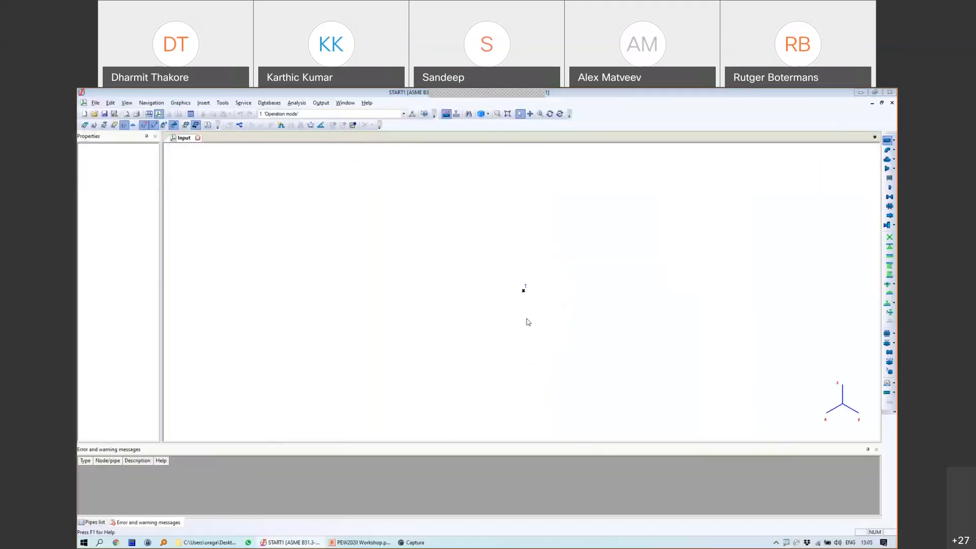
left_click_drag(661, 144, 634, 140)
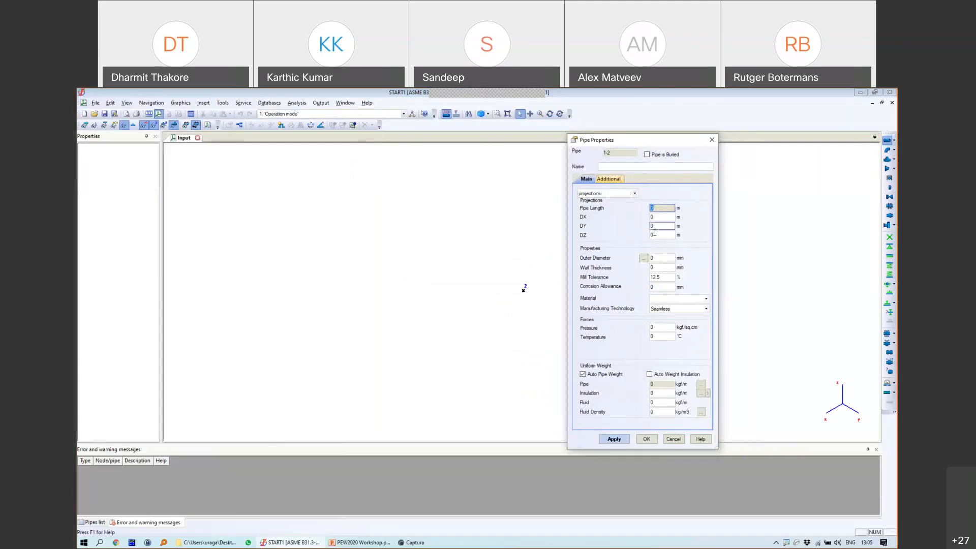
type("1")
key("Tab")
type("-1")
Step: Assign the DN 200 SCH 20 pipe from the database (219.1 mm OD, 6.35 mm wall)
left_click(669, 259)
left_click(646, 259)
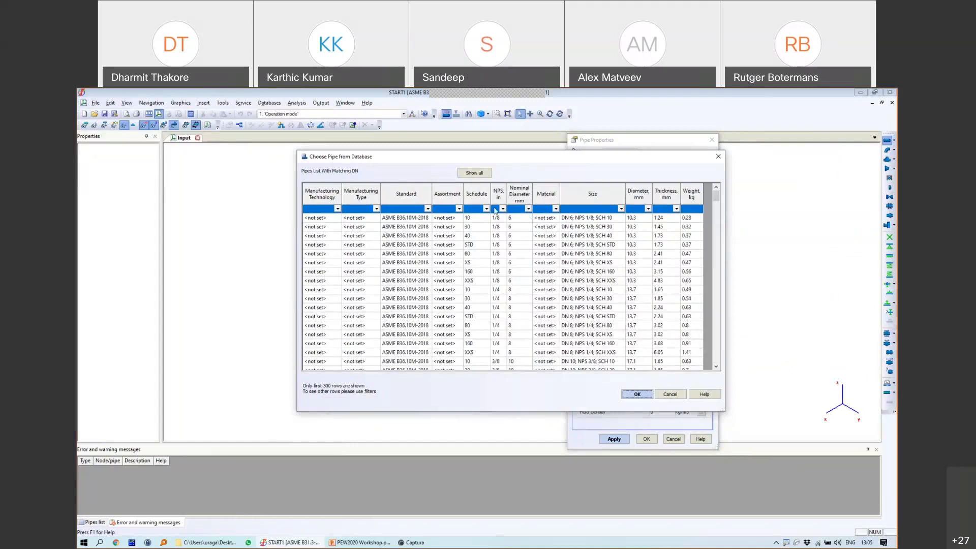
left_click(486, 209)
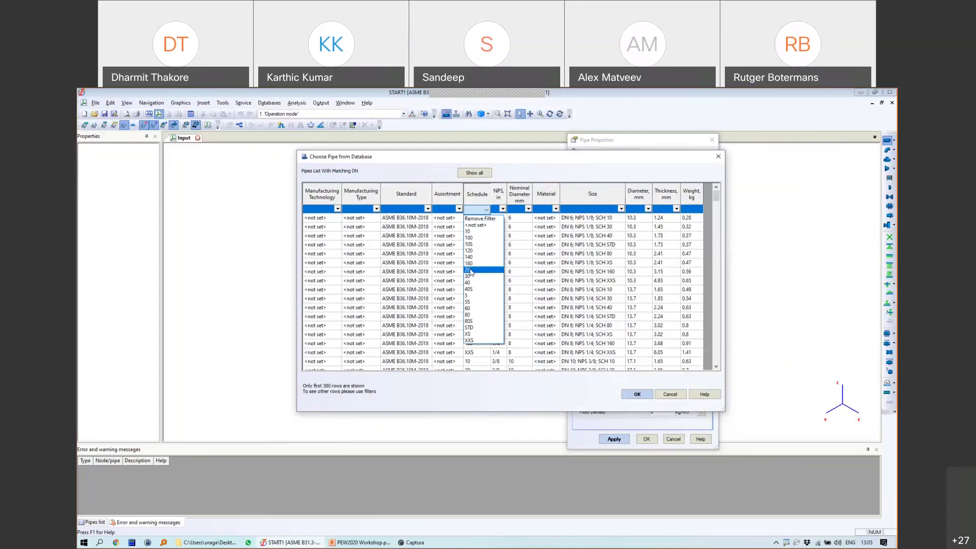
left_click(470, 271)
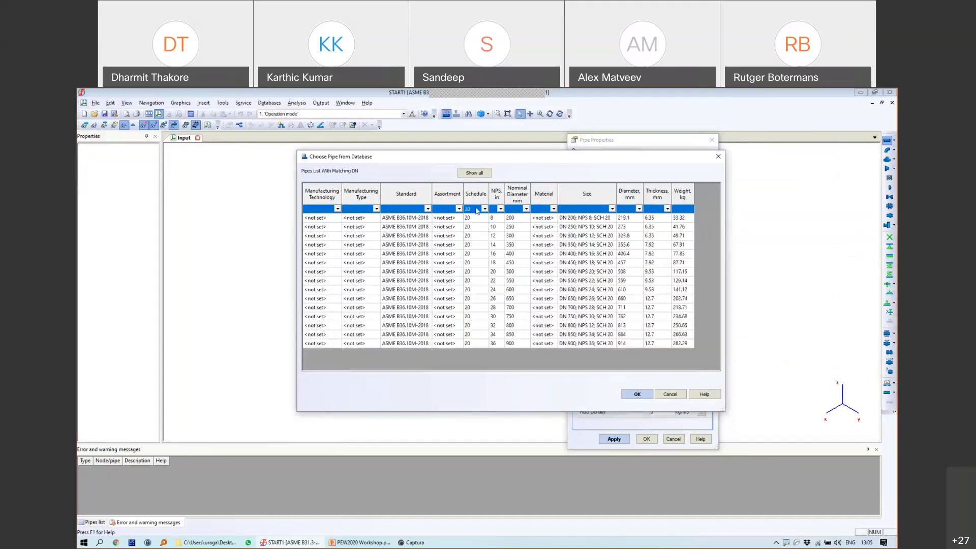
left_click(526, 209)
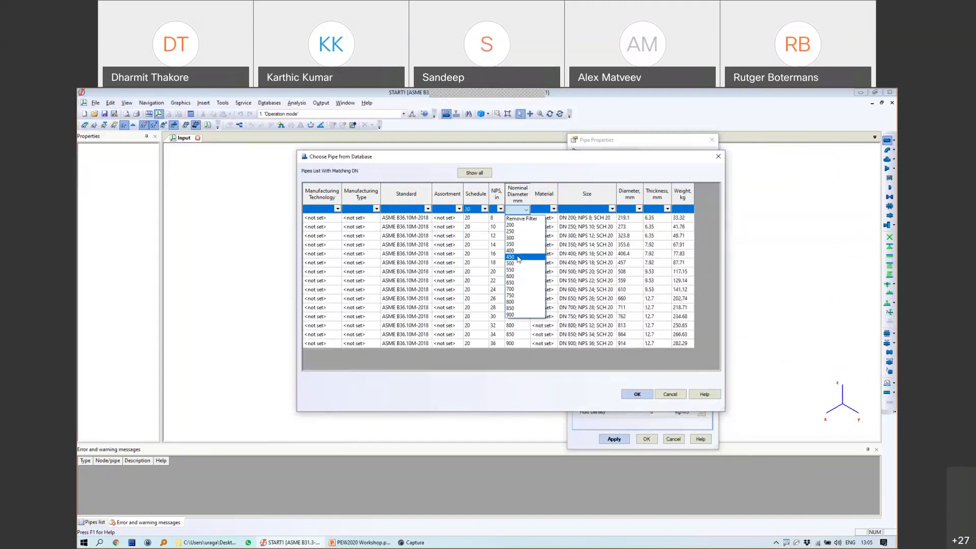
left_click(521, 227)
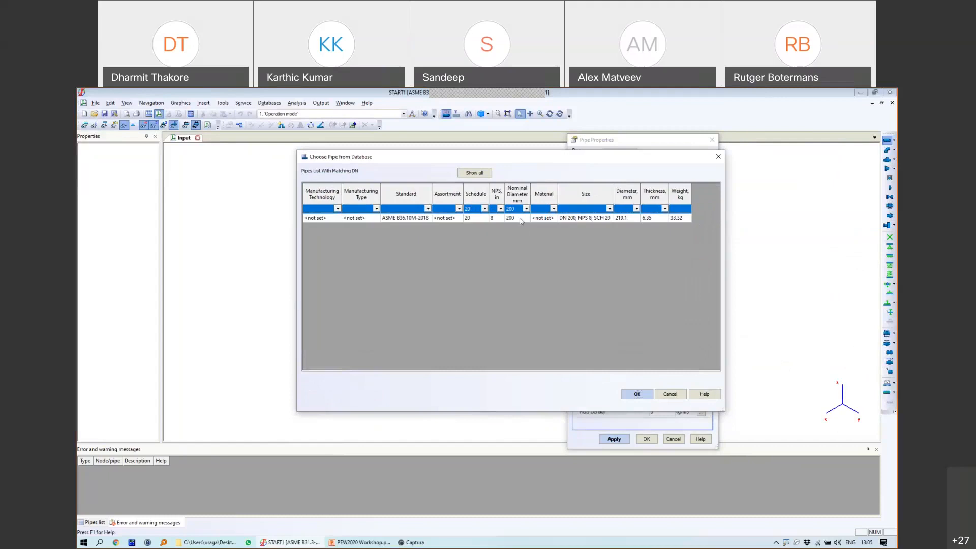
left_click(521, 220)
left_click(619, 219)
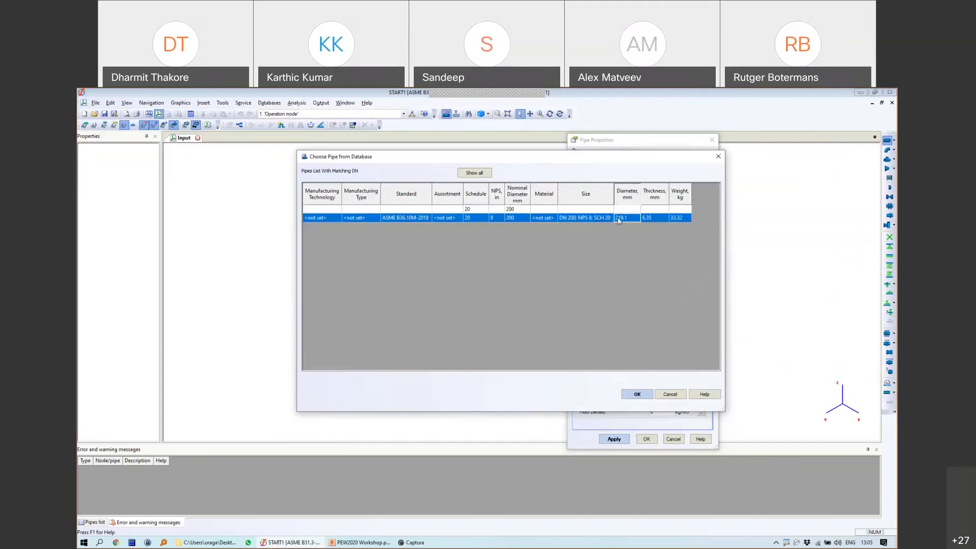
double_click(619, 220)
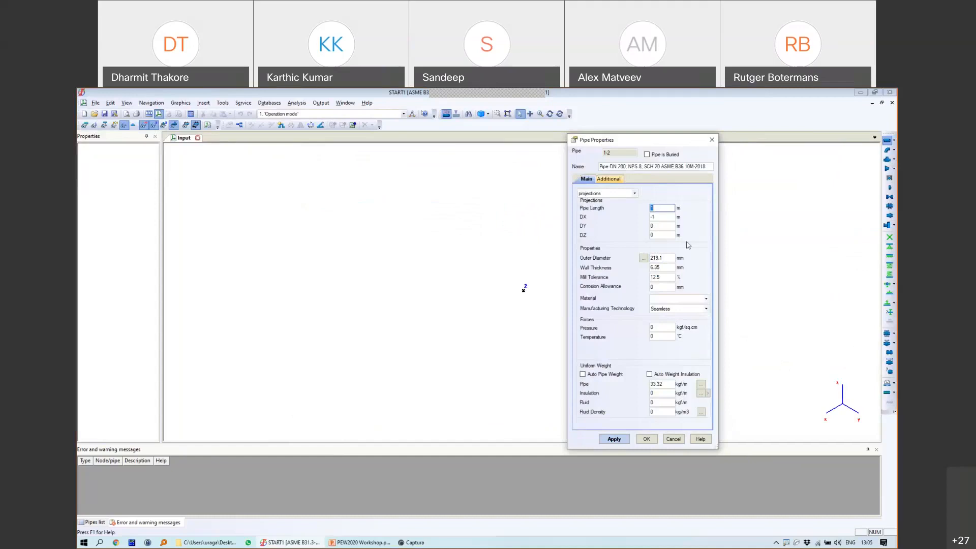
Step: Set a 1 mm corrosion allowance and A106 B material for pipe 1-2
double_click(664, 287)
type("1")
left_click(655, 300)
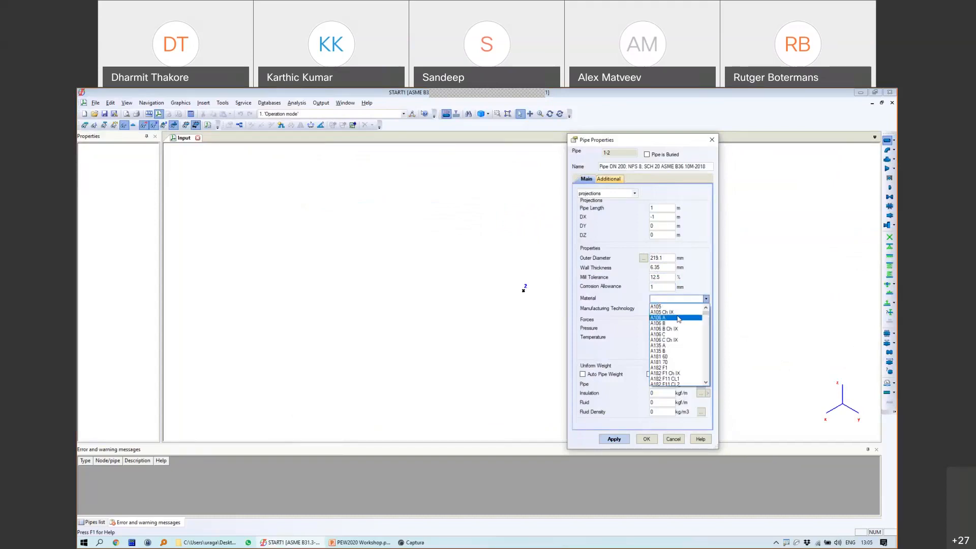
left_click(661, 319)
left_click(657, 299)
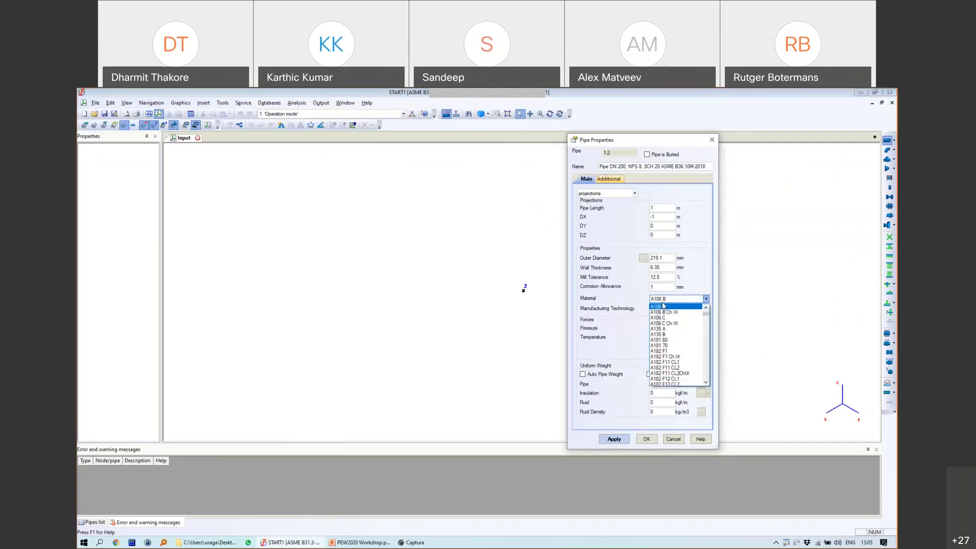
left_click_drag(705, 313, 705, 364)
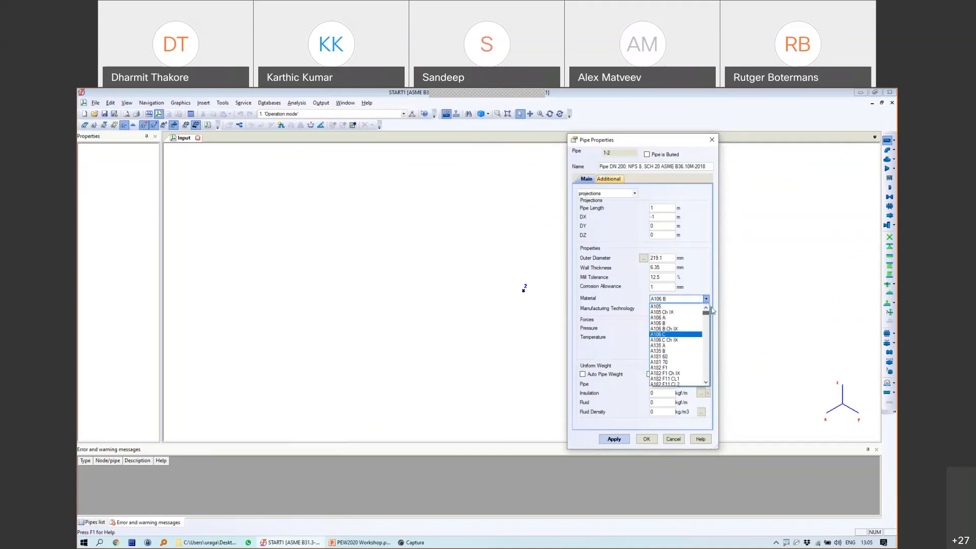
left_click(663, 300)
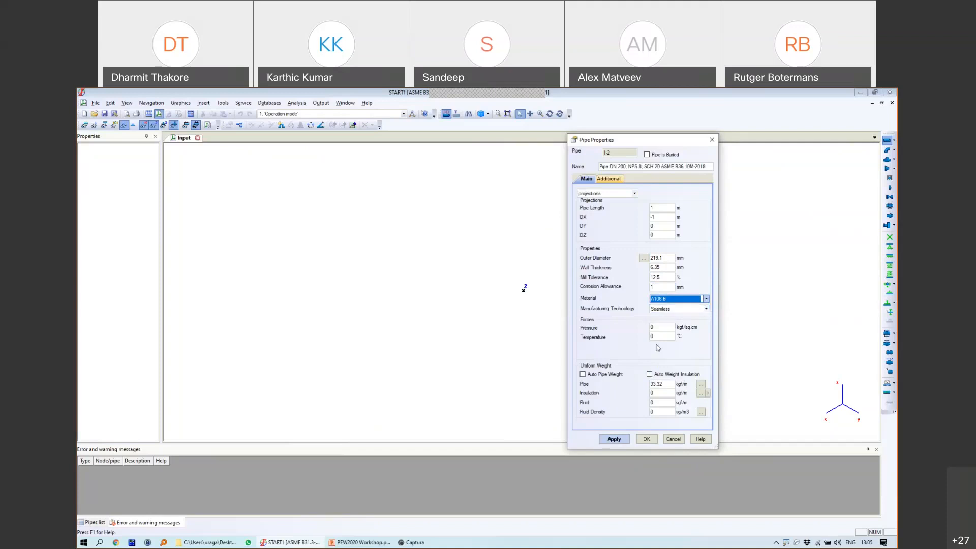
Step: Enter 1 kgf/sq.cm pressure, 150 °C temperature, automatic pipe weight and fluid density 1000
left_click(651, 327)
type("1")
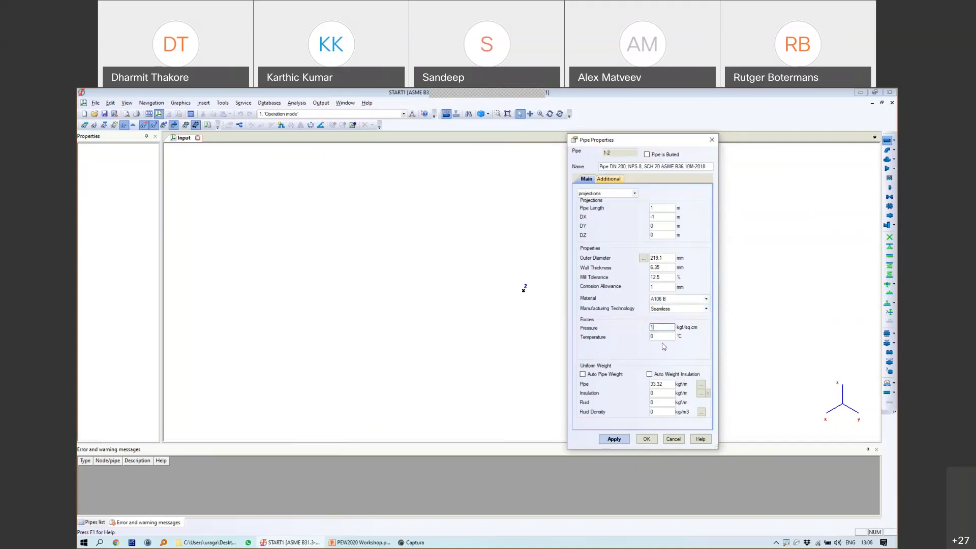
key("Tab")
type("150")
left_click(589, 376)
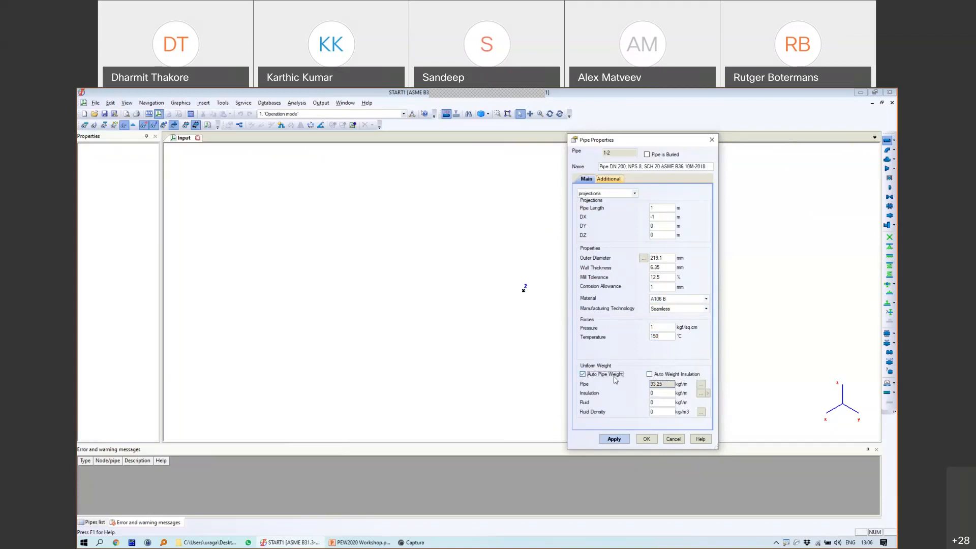
left_click_drag(664, 385, 650, 407)
type("1000")
Step: Check the insulation weight options, leaving automatic insulation weight off
left_click_drag(663, 143, 406, 141)
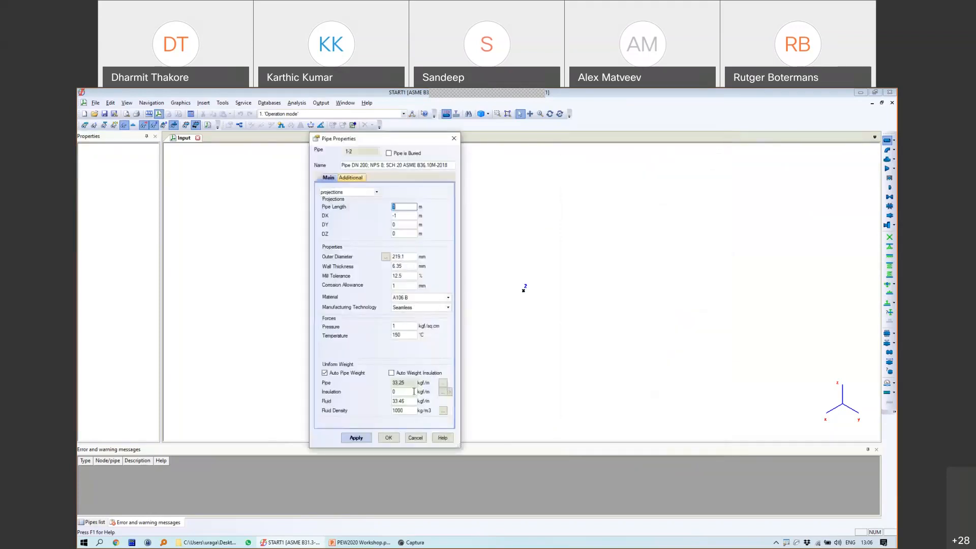
left_click(403, 392)
left_click(444, 391)
left_click(427, 383)
left_click(424, 372)
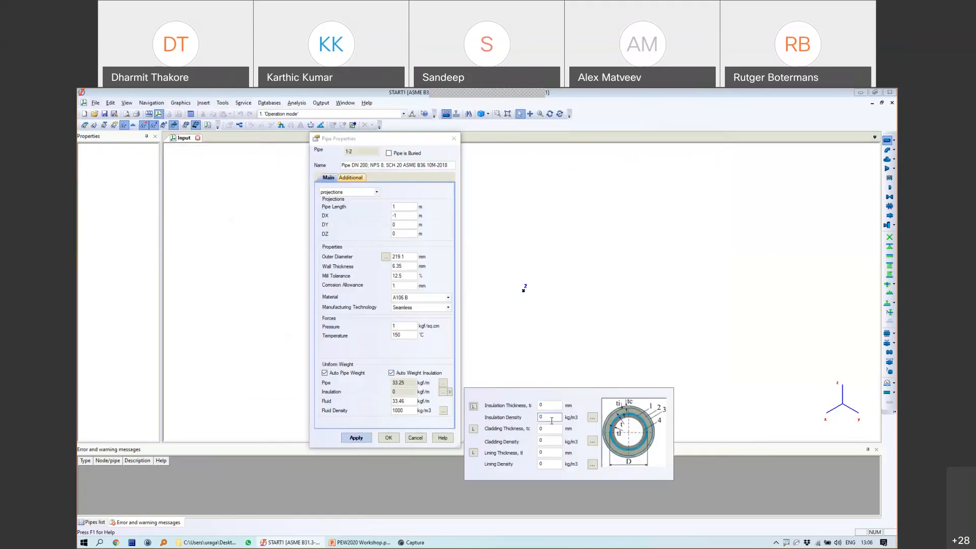
left_click(408, 376)
left_click(409, 376)
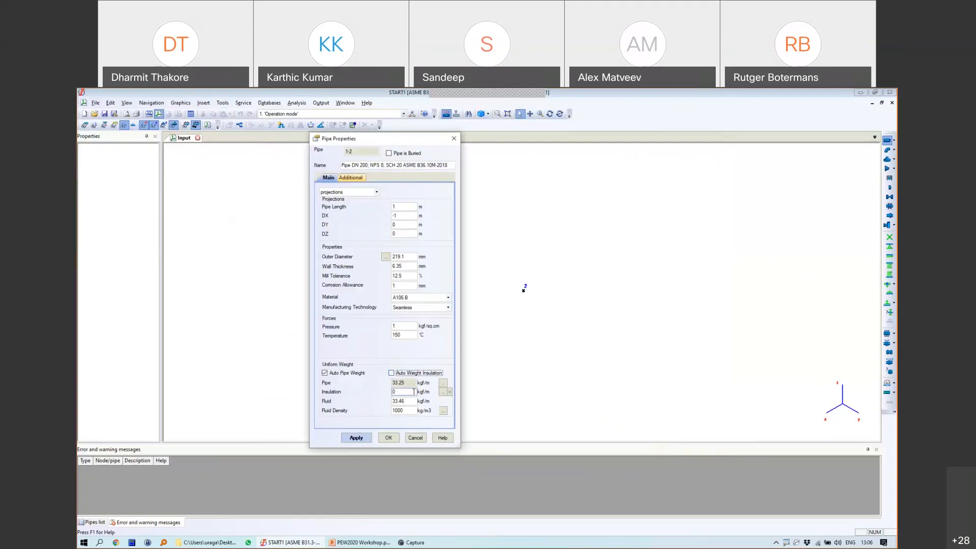
left_click(401, 390)
Step: Review the additional pipe properties and add pipe 1-2 to the model
left_click(350, 177)
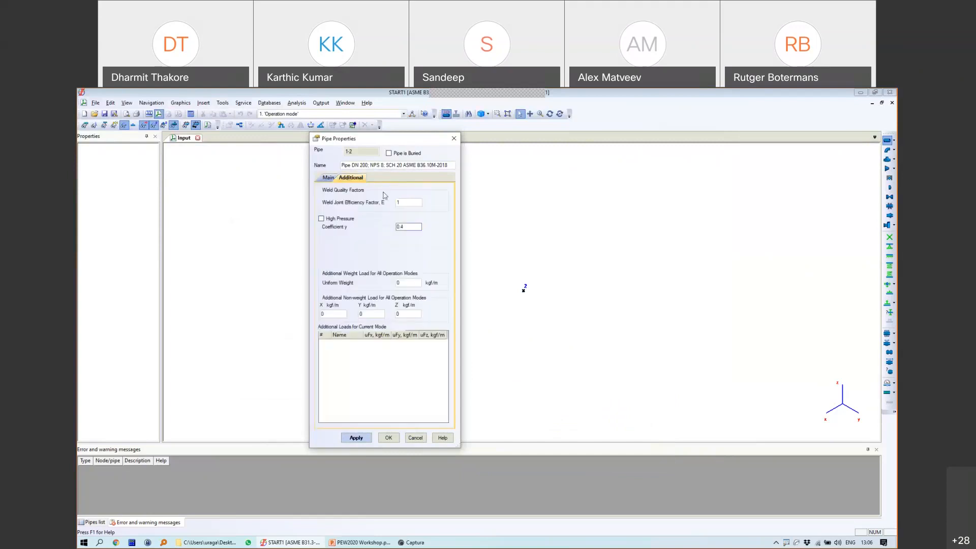
left_click(327, 177)
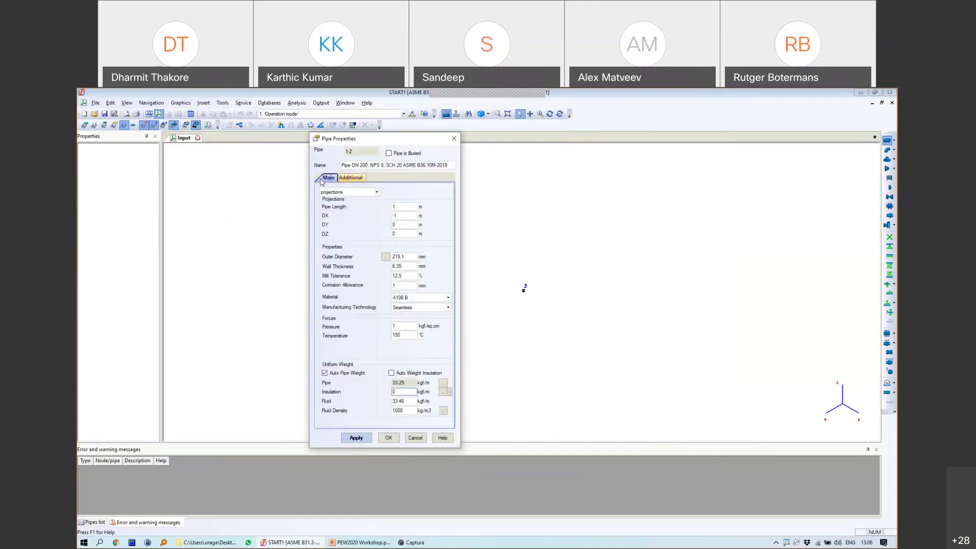
left_click(357, 179)
left_click(328, 178)
left_click(350, 178)
left_click(329, 179)
left_click(388, 438)
scroll(742, 266, "down", 3)
Step: Add pipe 2-3 running 1 m downward from node 2 (DX 0, DZ -1)
middle_click_drag(712, 269, 571, 214)
left_click(568, 224)
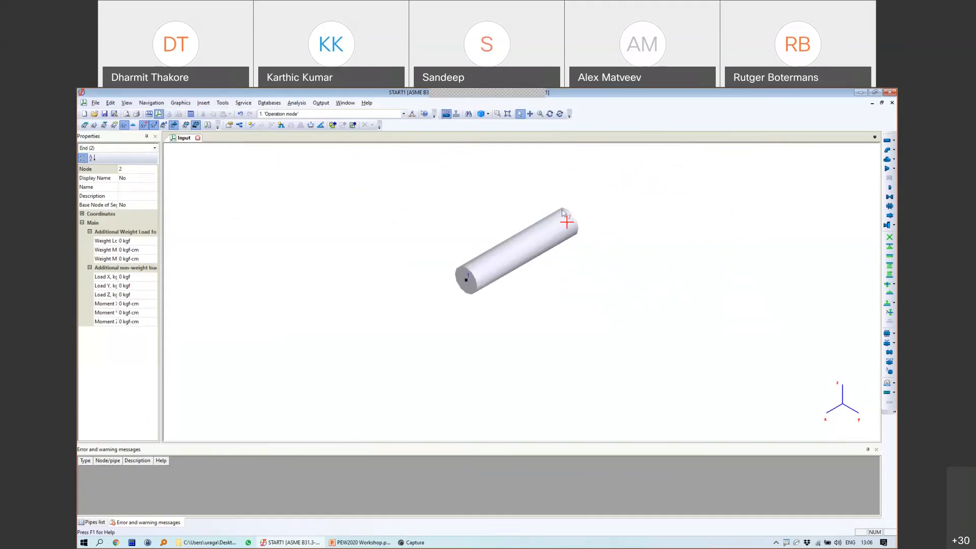
left_click(886, 143)
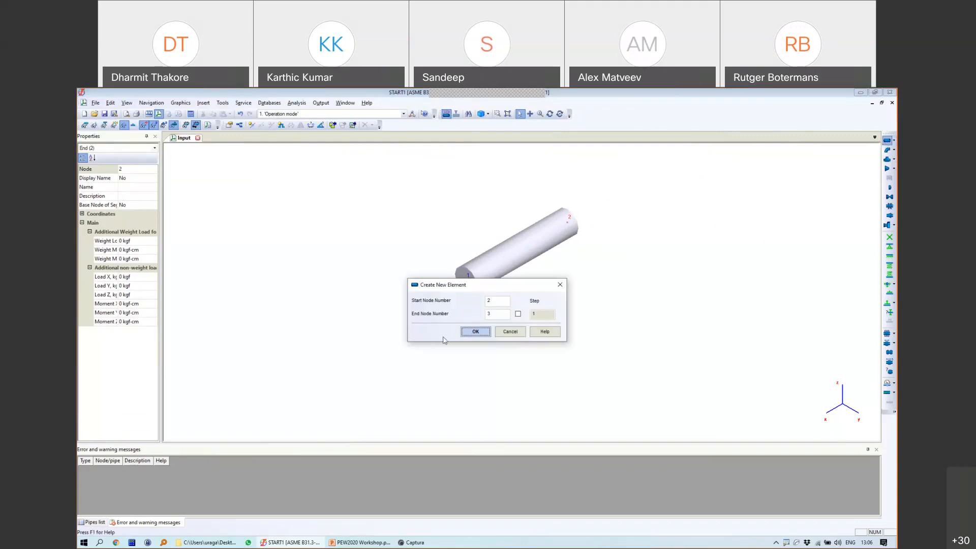
left_click(472, 331)
left_click(394, 216)
type("0")
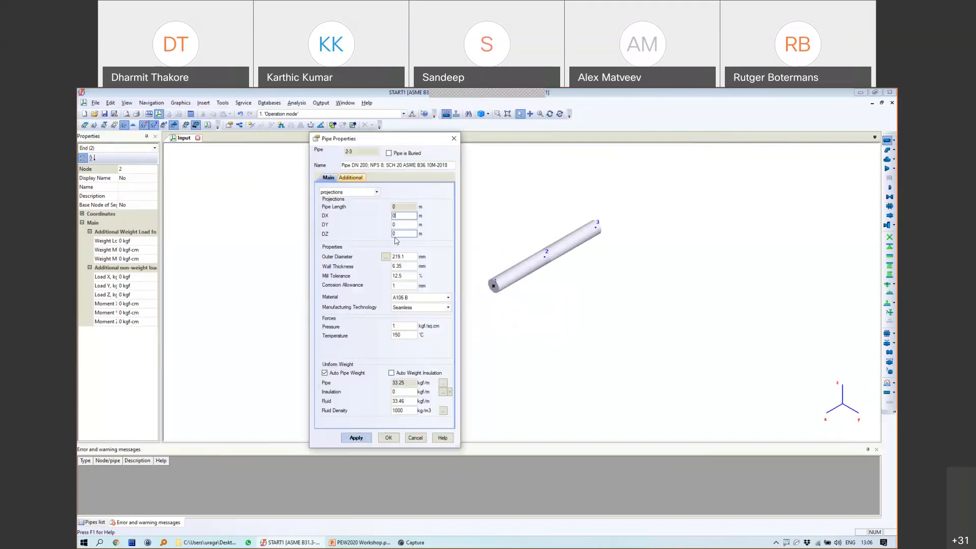
left_click(403, 232)
type("-1")
left_click(385, 440)
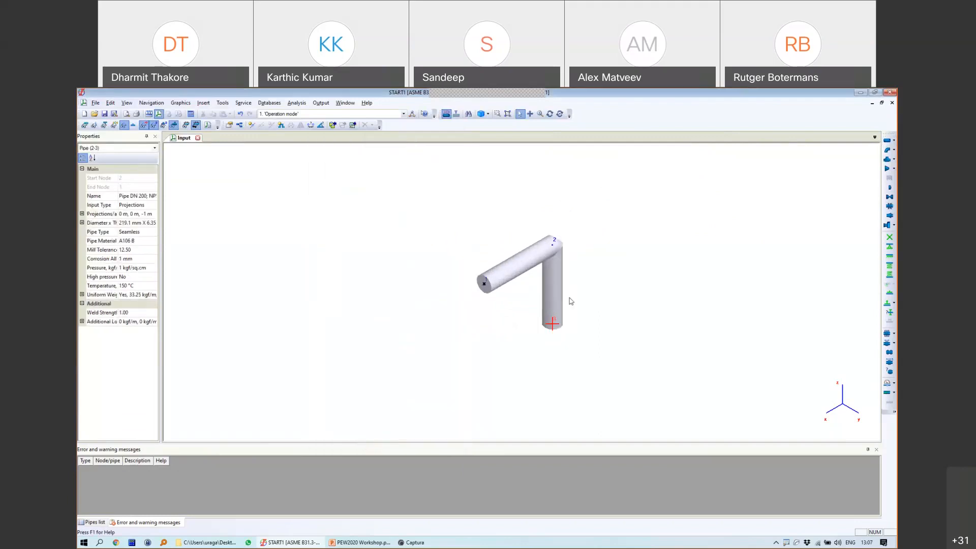
Step: Add pipe 3-4 running 1 m along Y (DZ 0, DY 1) and anchor node 4
left_click(886, 141)
left_click(482, 331)
left_click_drag(400, 233, 360, 234)
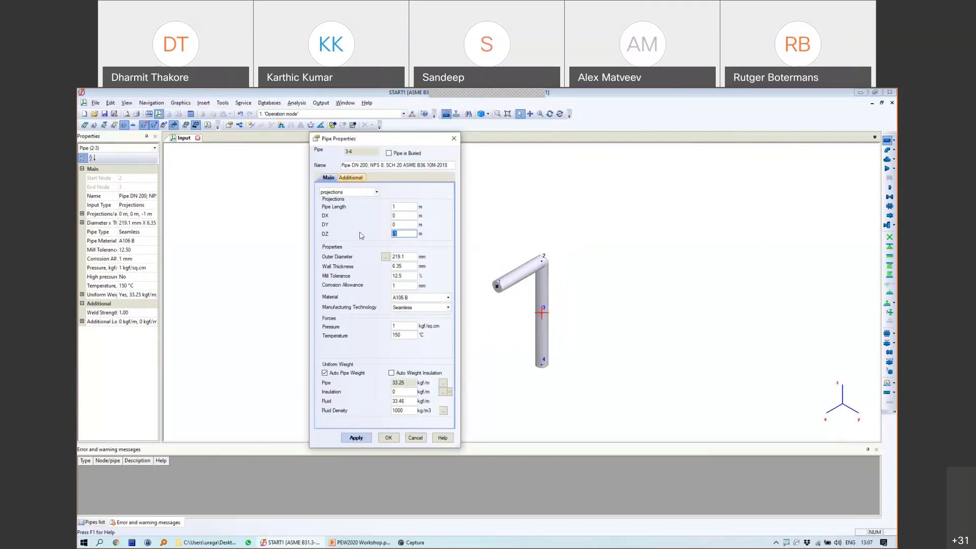
type("0")
left_click_drag(403, 225, 375, 219)
type("1")
left_click(388, 437)
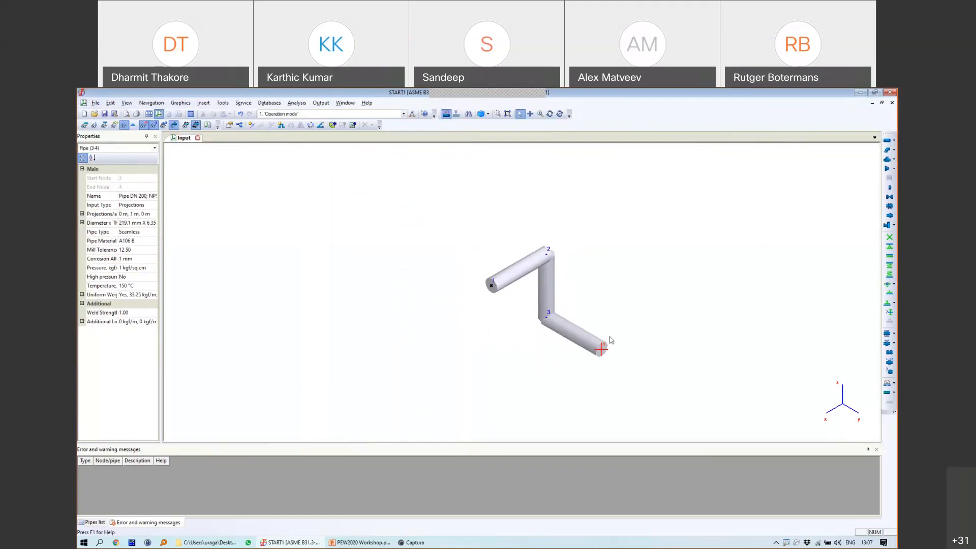
left_click(888, 237)
left_click(472, 381)
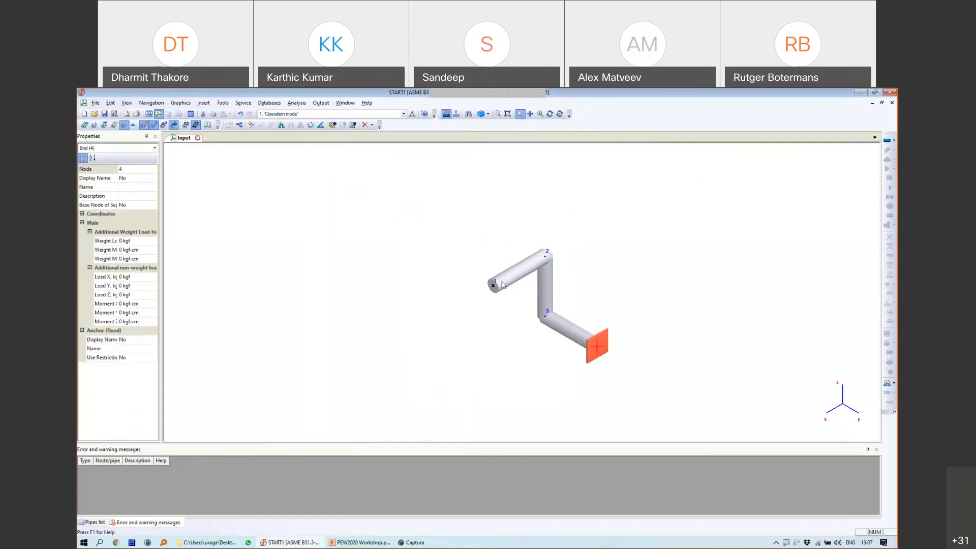
Step: Insert a forged elbow at node 2 and view its 0.171 flexibility and SIF values
left_click(548, 260)
left_click(546, 258)
left_click(546, 259)
left_click(546, 258)
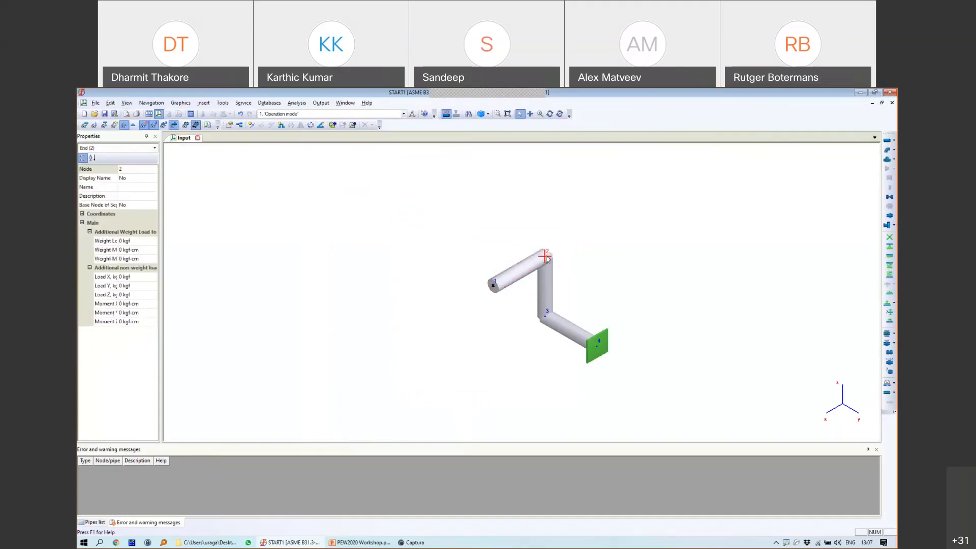
left_click(893, 150)
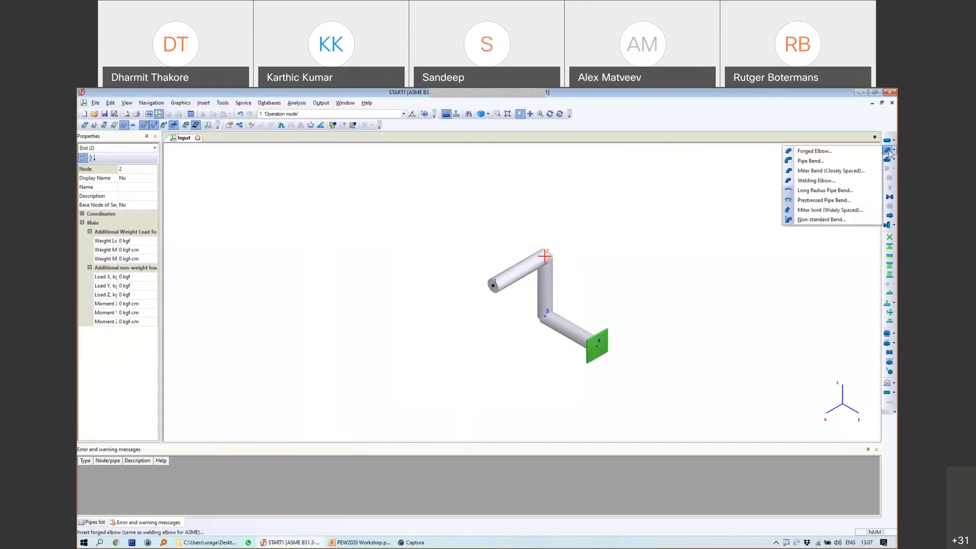
left_click(814, 152)
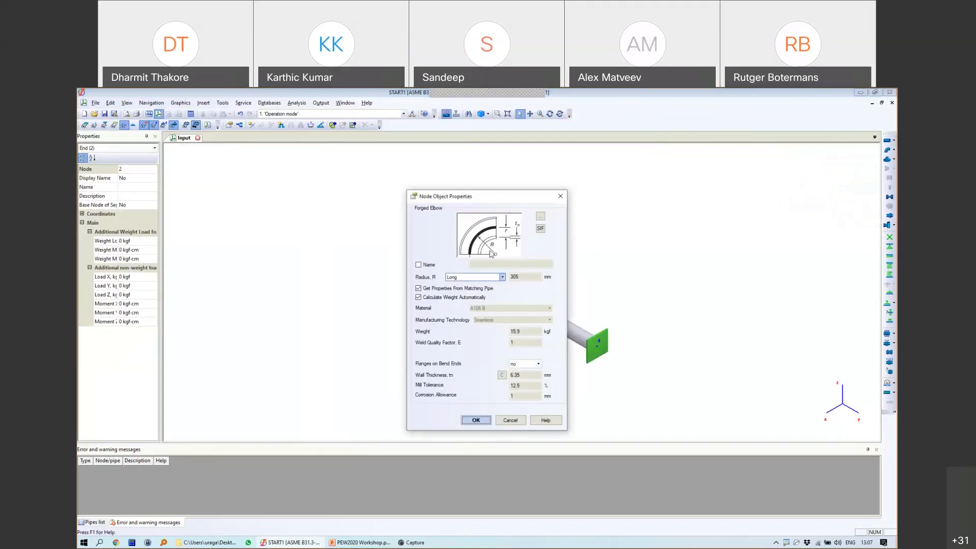
left_click_drag(447, 196, 327, 173)
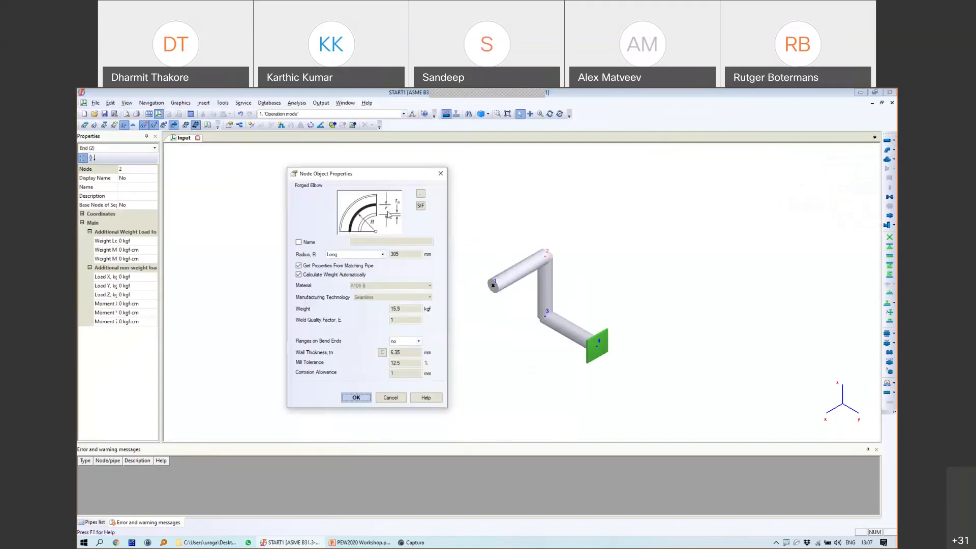
mouse_move(425, 210)
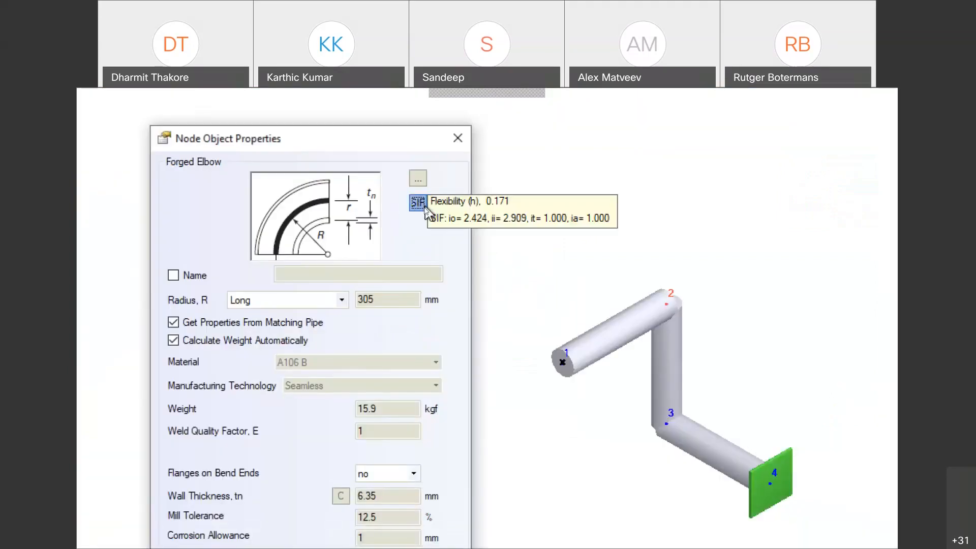
Step: Compare the elbow's flexibility and SIF across Short, Long, 3D and 5D radii
left_click(264, 300)
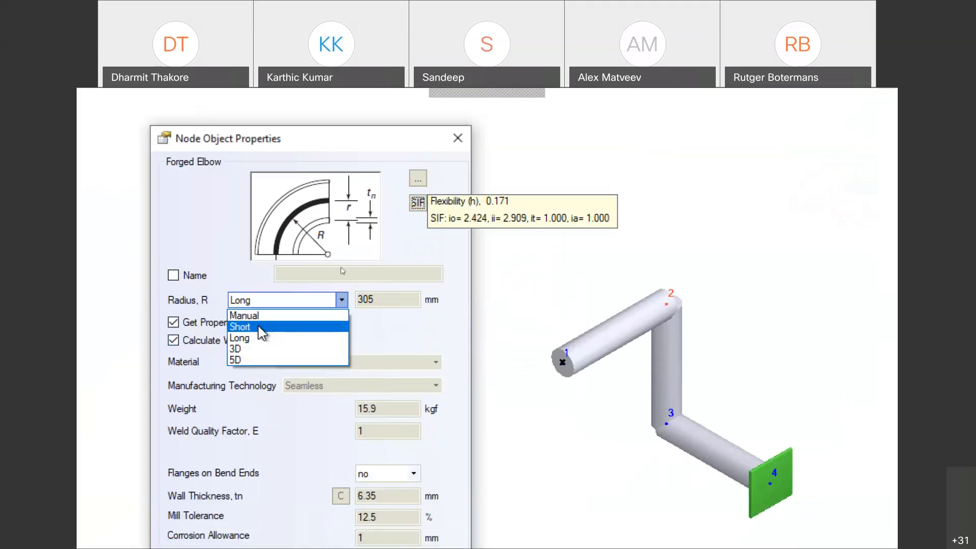
left_click(258, 327)
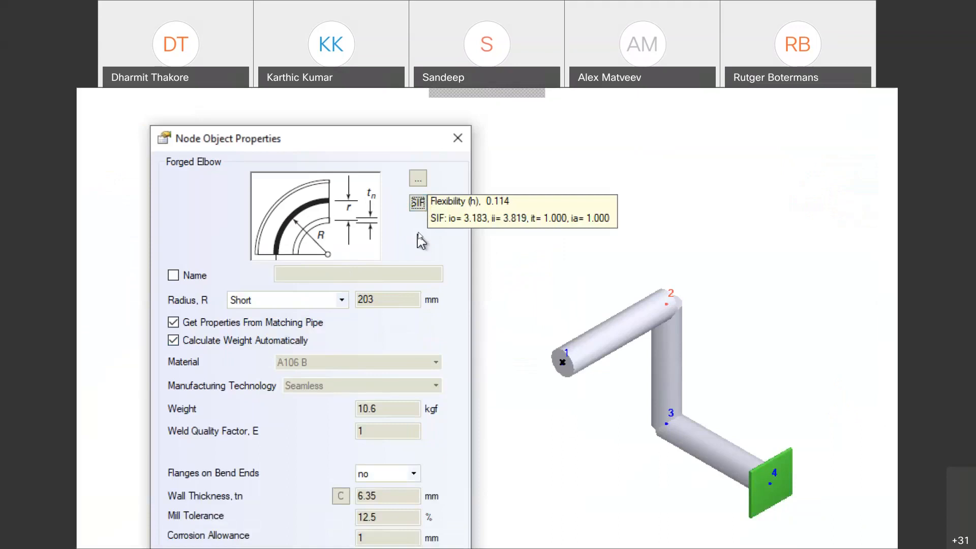
left_click(342, 300)
left_click(311, 337)
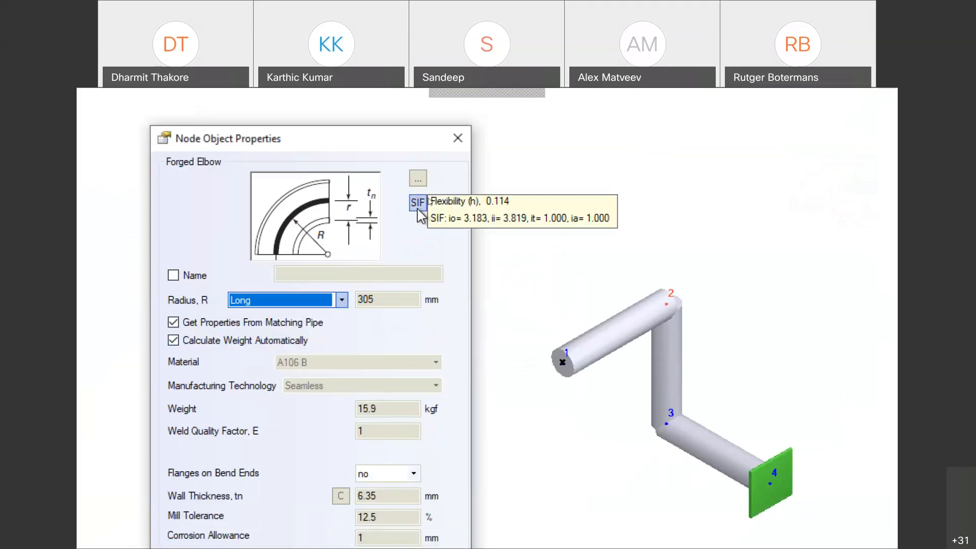
left_click(419, 204)
left_click(342, 300)
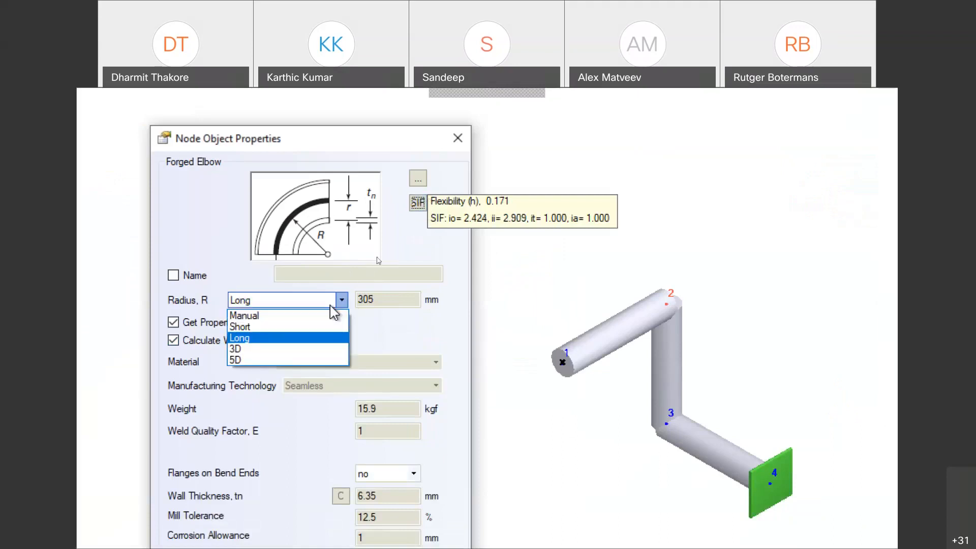
left_click(304, 349)
left_click(418, 203)
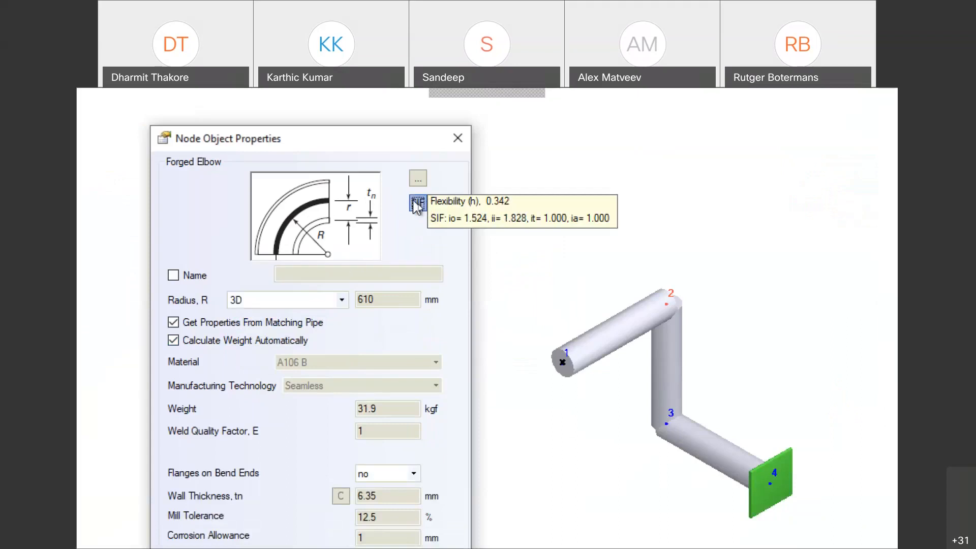
left_click(342, 300)
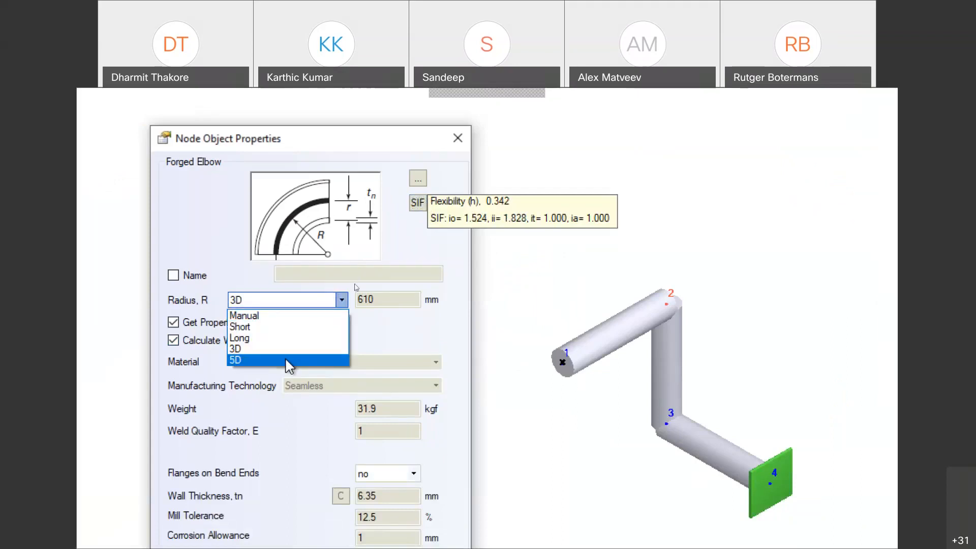
left_click(305, 358)
left_click(419, 206)
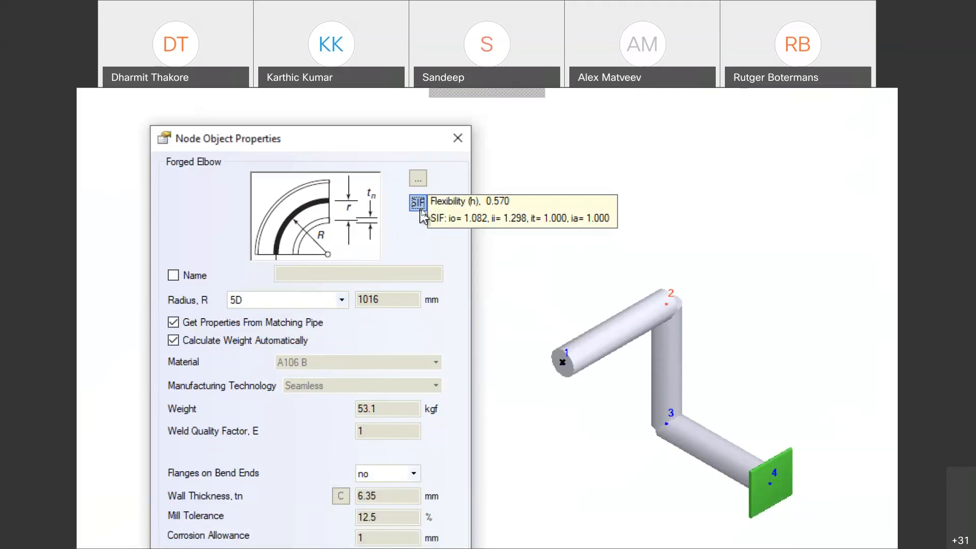
Step: Apply the Long-radius elbow at node 2 with no flanges on its ends
left_click(342, 299)
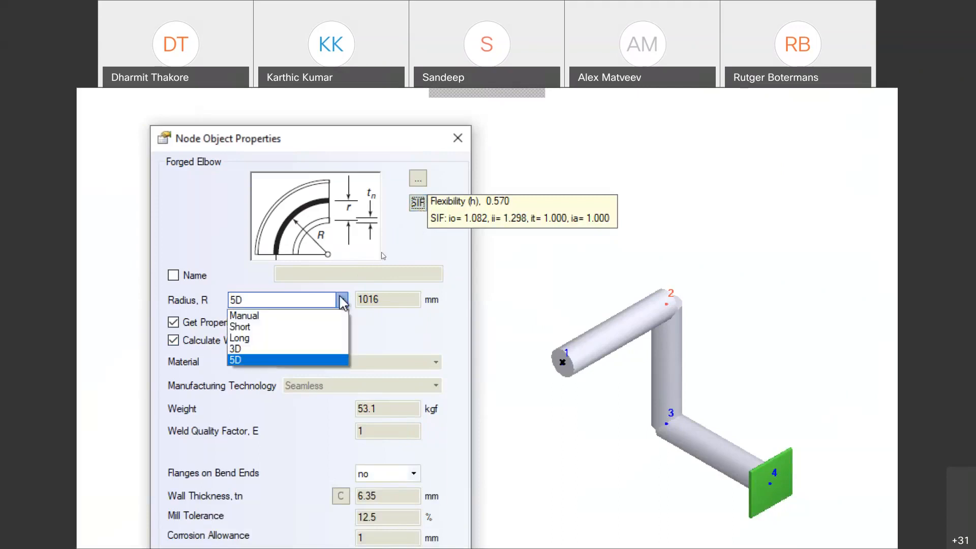
left_click(321, 338)
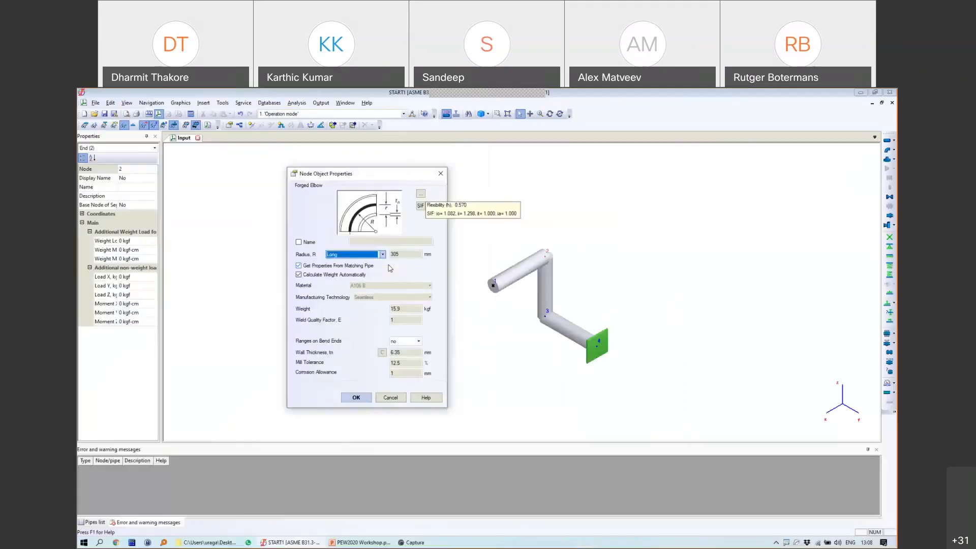
left_click(412, 343)
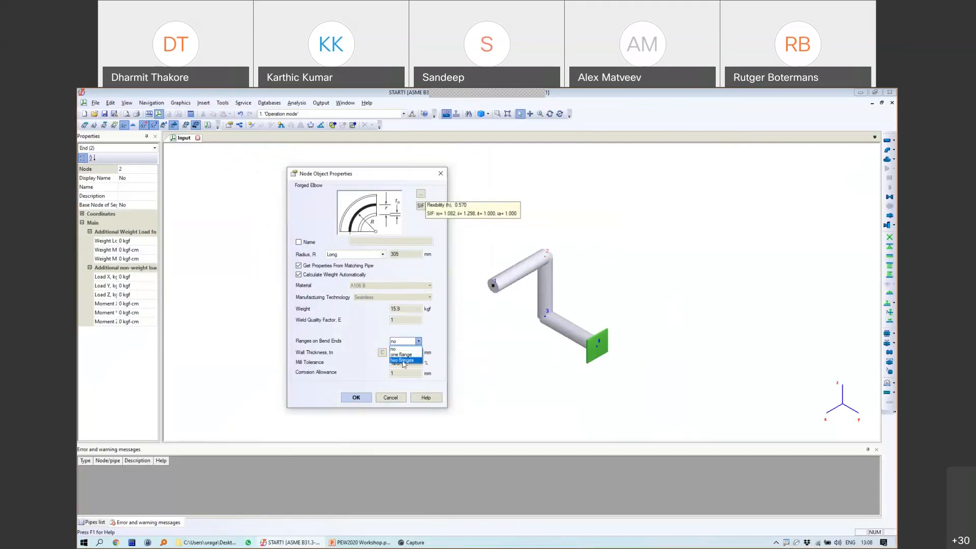
left_click(408, 348)
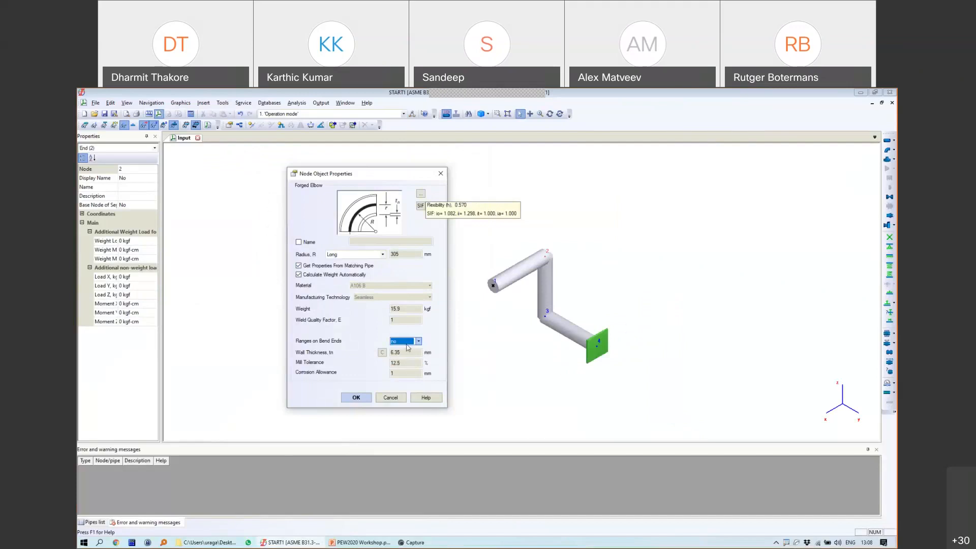
left_click(367, 400)
Step: Copy the node 2 elbow and paste it at node 3
left_click(547, 272)
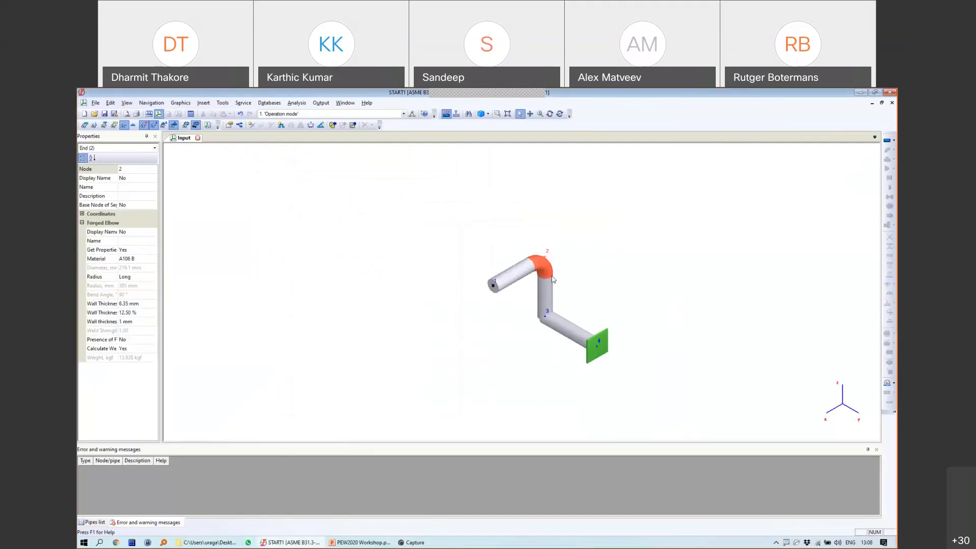
right_click(549, 273)
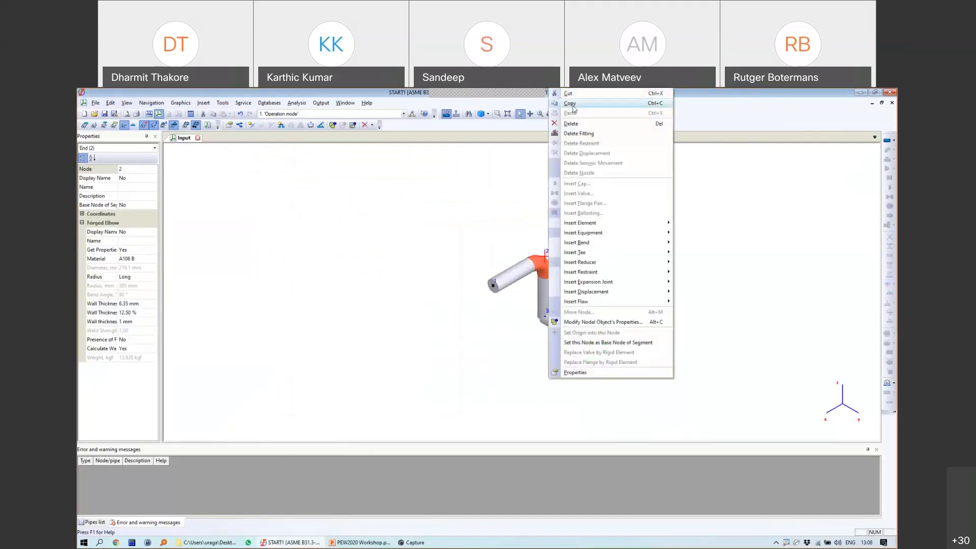
left_click(571, 105)
left_click(546, 313)
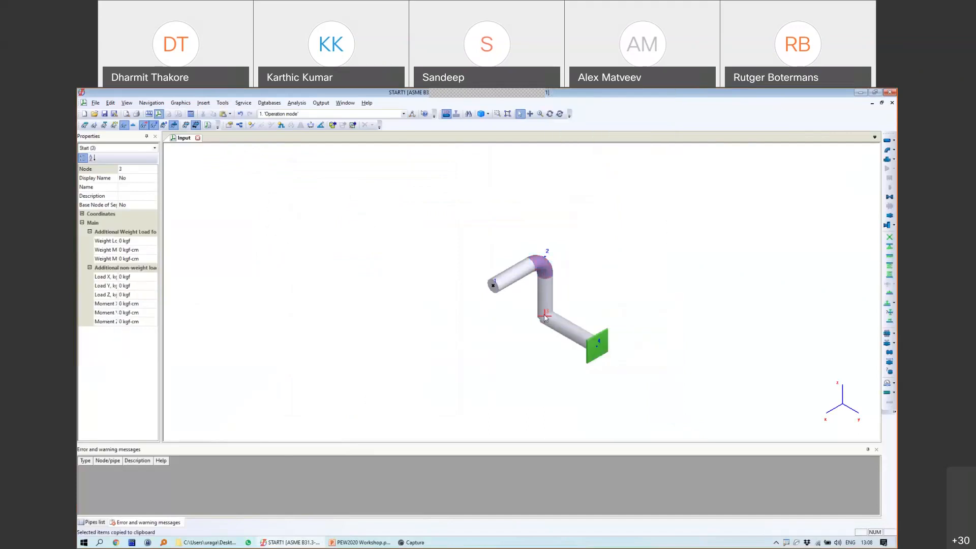
right_click(546, 314)
left_click(568, 115)
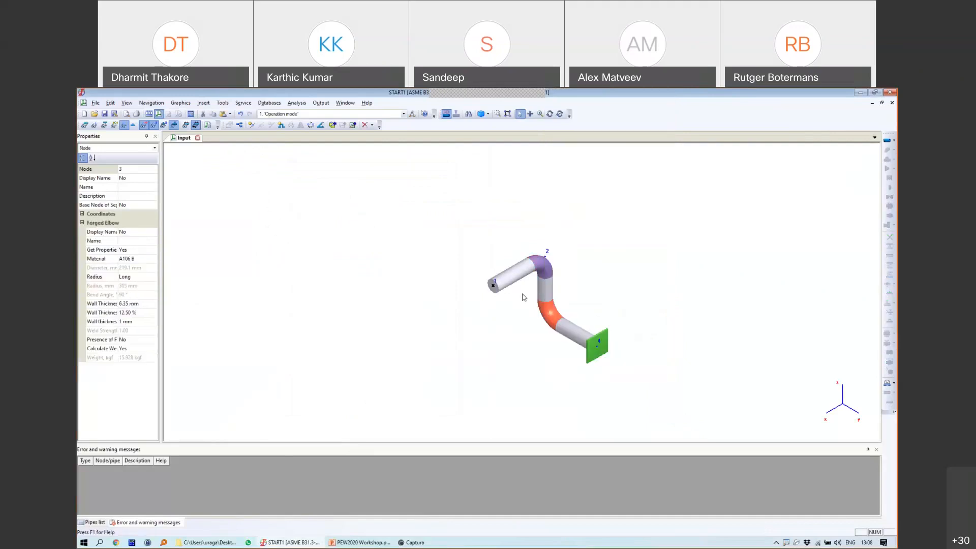
Step: Save the model as START1.ctp
left_click(497, 286)
left_click(493, 286)
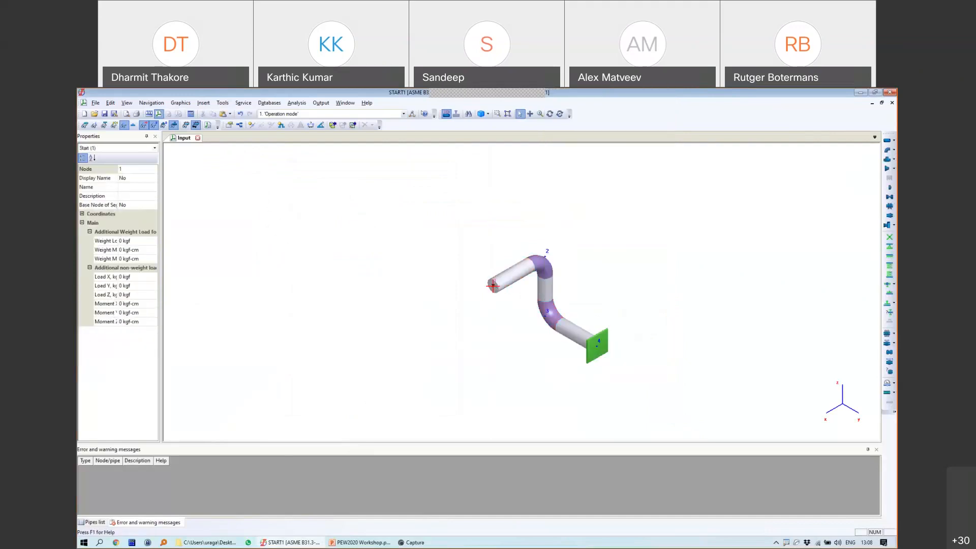
left_click(113, 114)
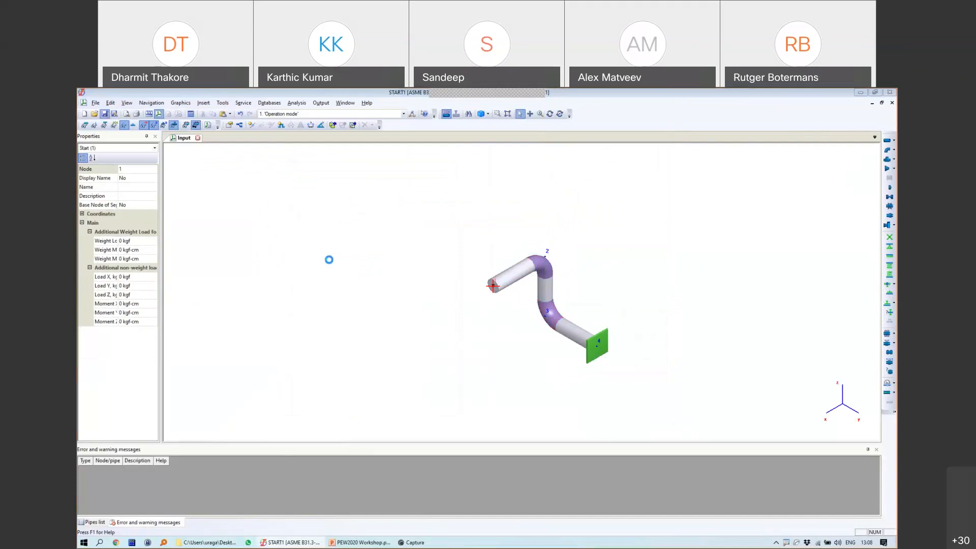
left_click(821, 521)
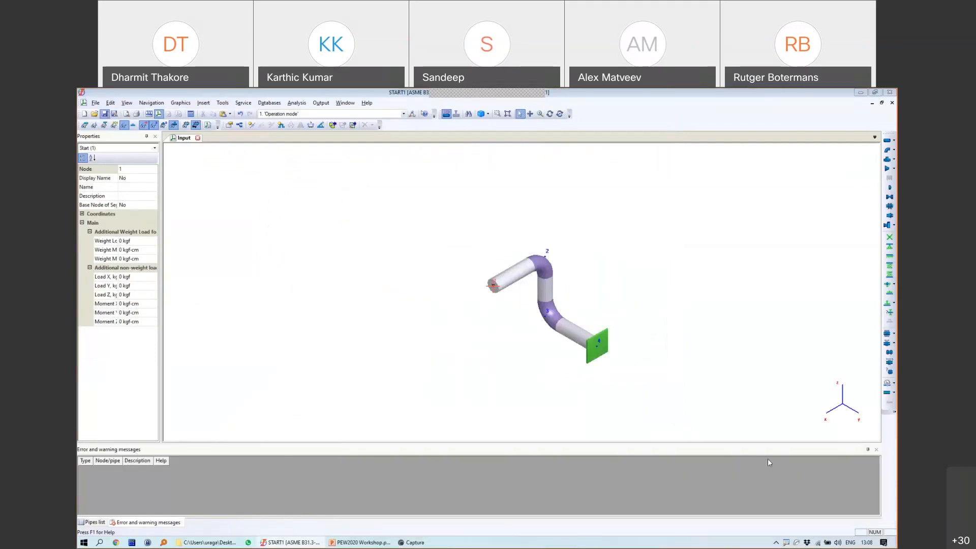
Step: Copy the whole pipeline to the clipboard with node 1 as the base node
left_click(492, 287)
left_click(493, 286)
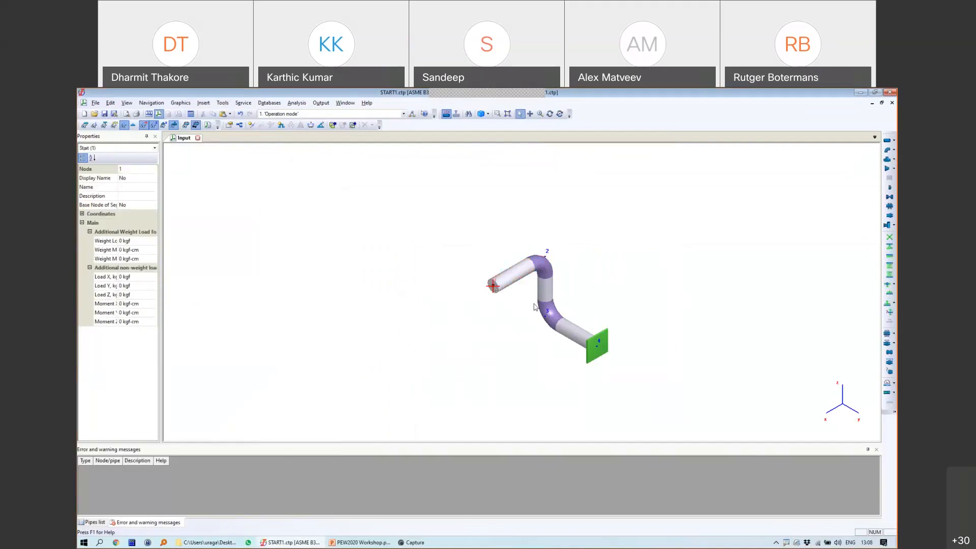
key("ctrl+a")
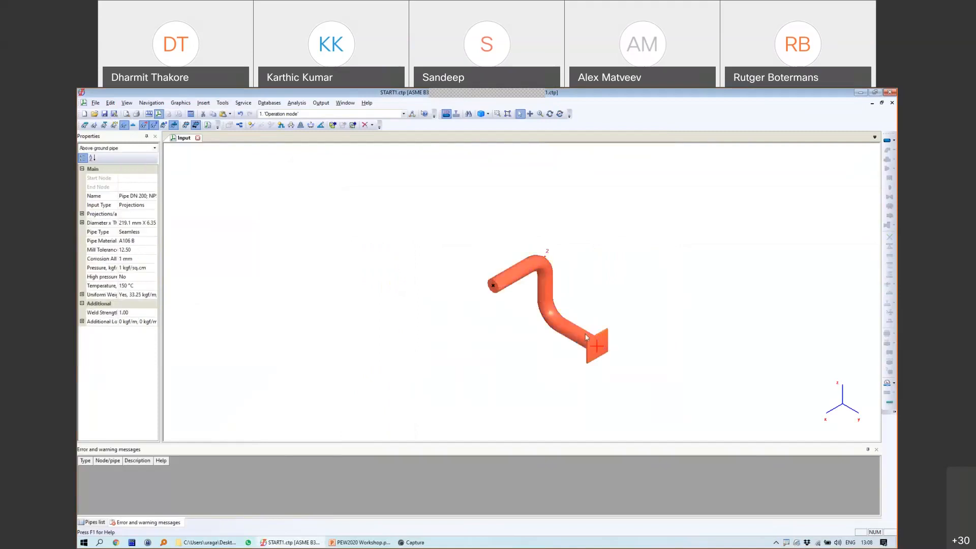
right_click(550, 298)
left_click(563, 310)
left_click(493, 286)
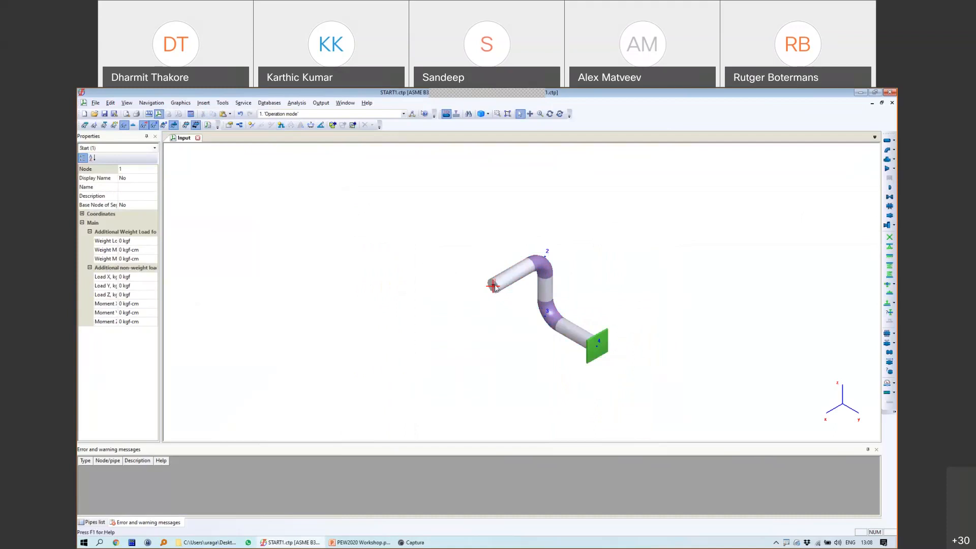
left_click(600, 353)
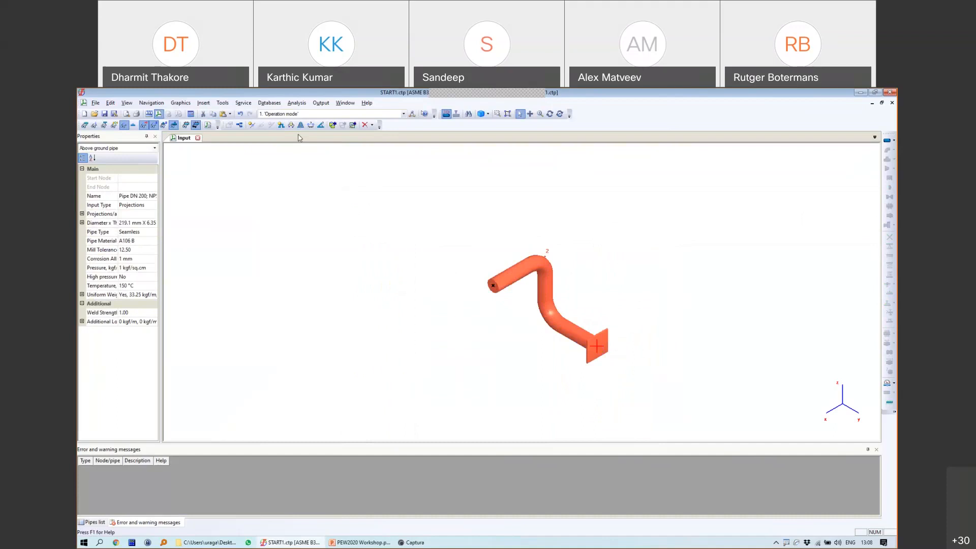
Step: Mirror a copy of the pipeline across the OYZ plane through node 1
left_click(301, 125)
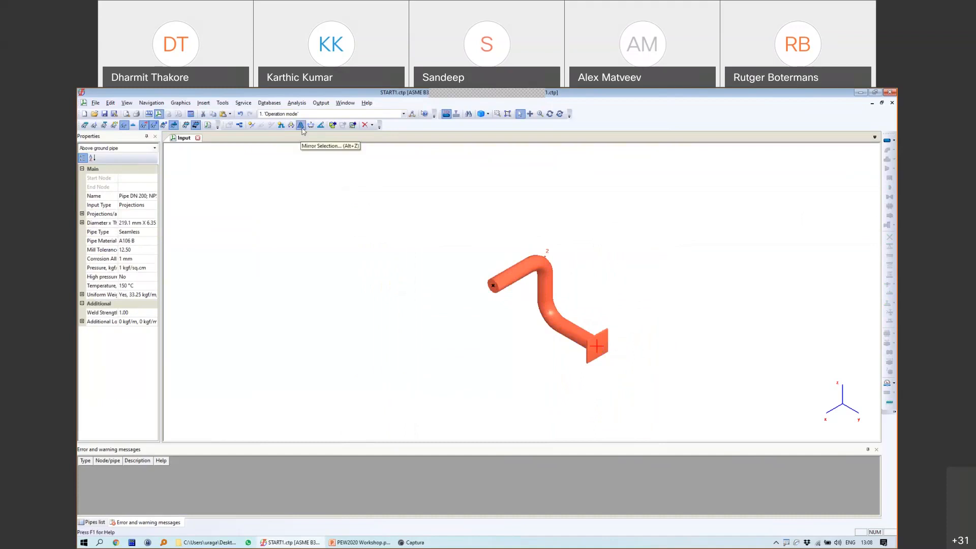
left_click(493, 286)
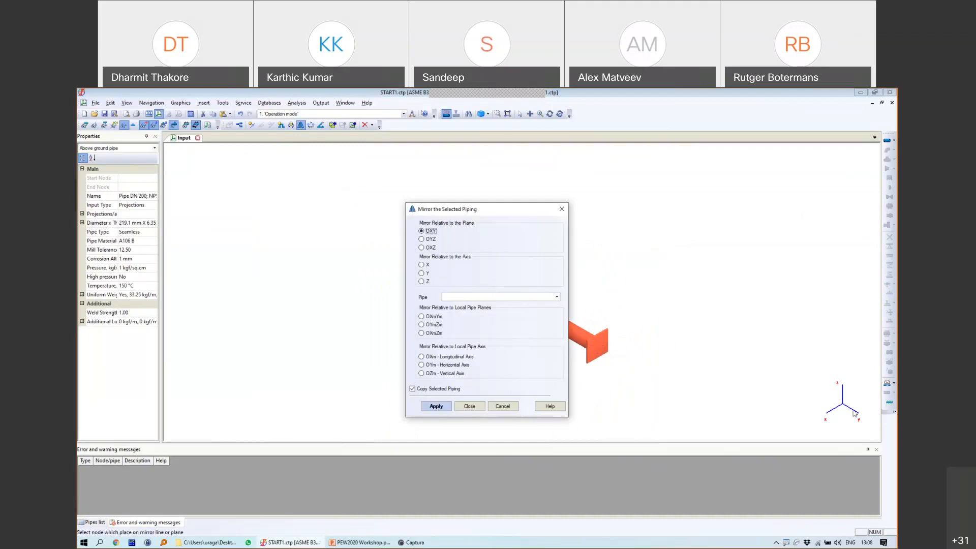
left_click(430, 239)
left_click_drag(447, 209, 283, 188)
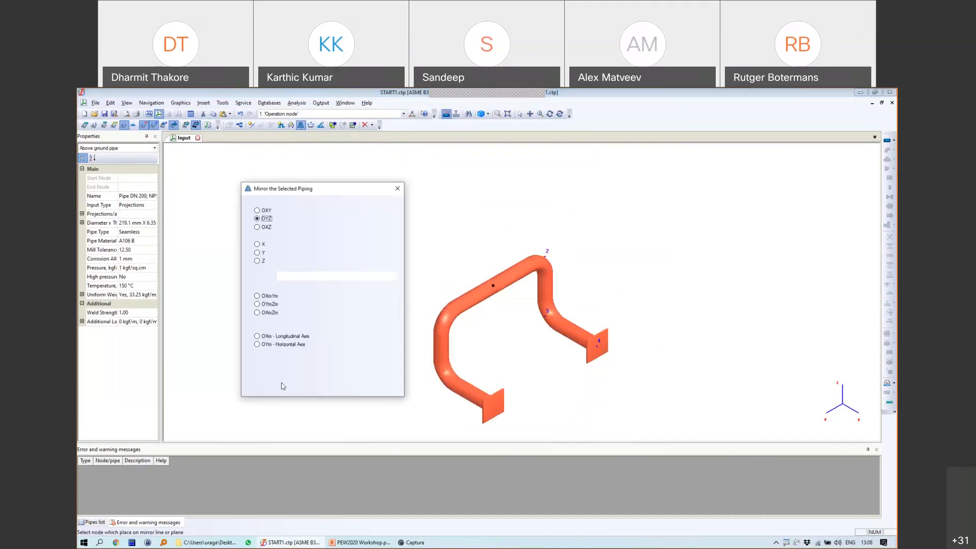
left_click(307, 387)
left_click(493, 285)
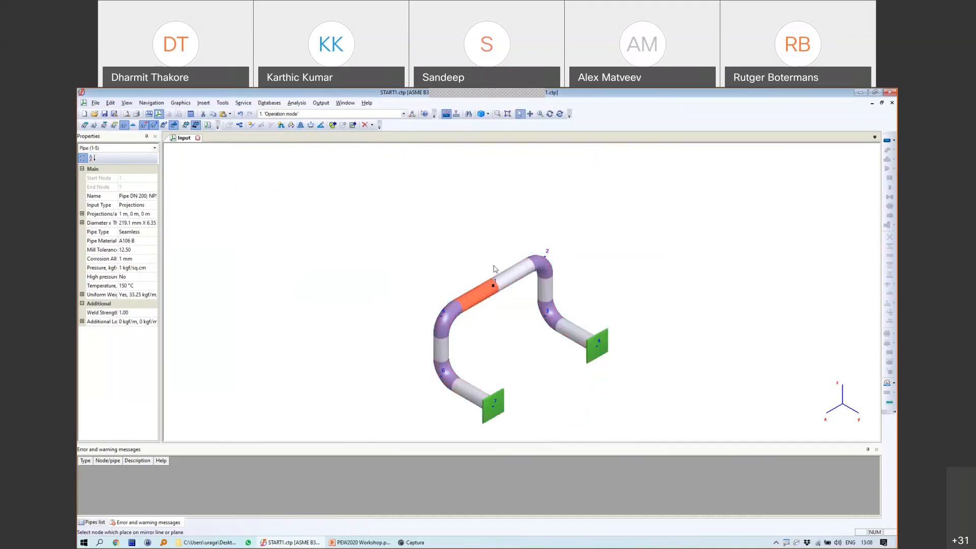
left_click(493, 285)
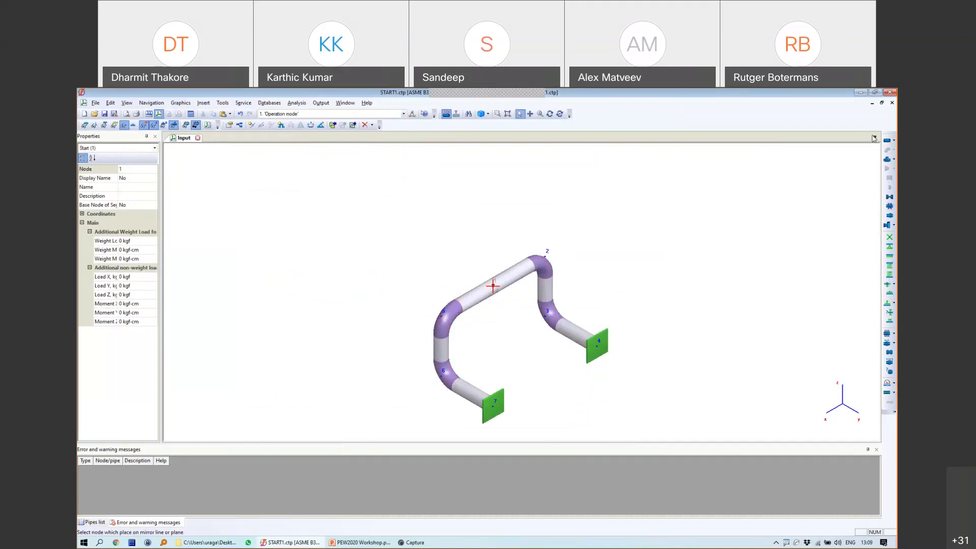
Step: Add a 4 m vertical pipe from node 1 to node 8 without inserting a tee
left_click(886, 140)
left_click(482, 331)
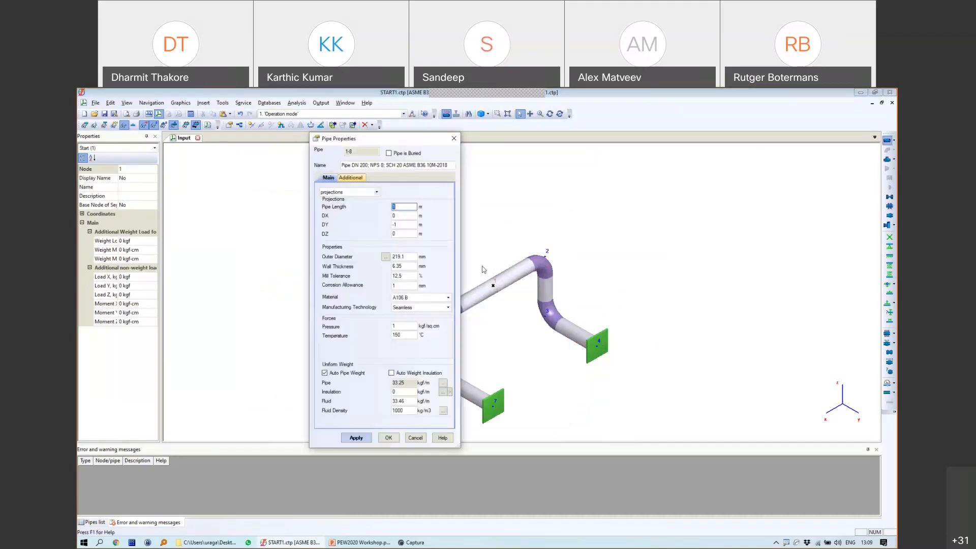
left_click_drag(401, 225, 383, 237)
type("0")
type("4")
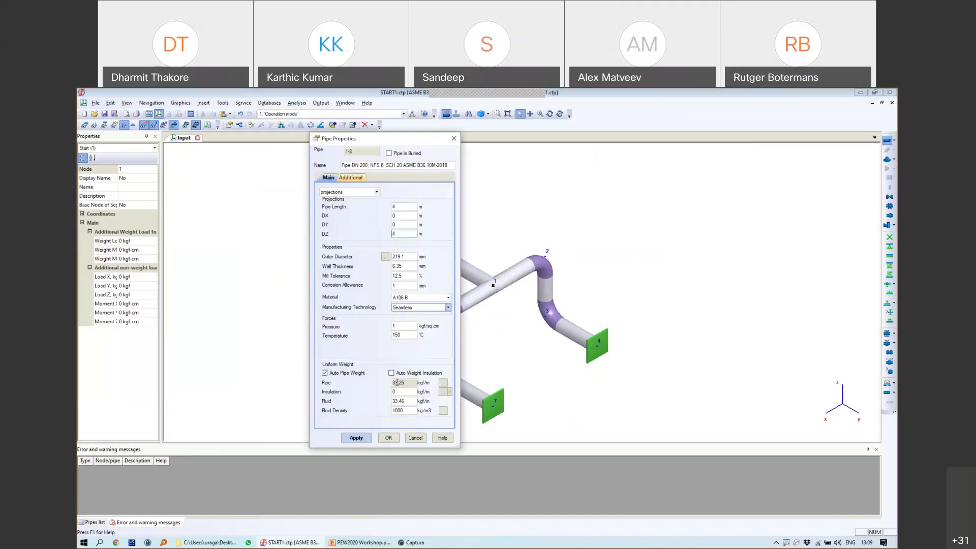
left_click(389, 437)
left_click(466, 337)
left_click(480, 355)
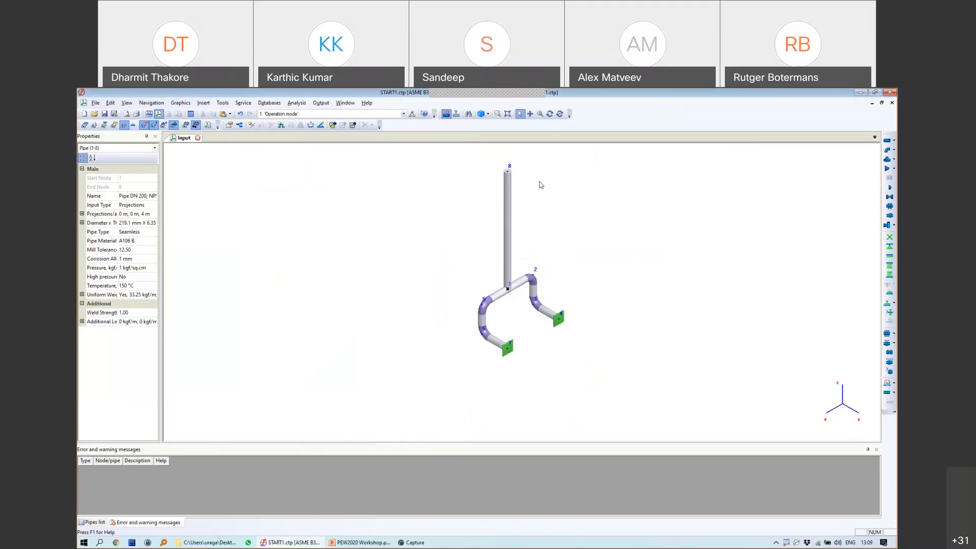
middle_click_drag(567, 192, 541, 222)
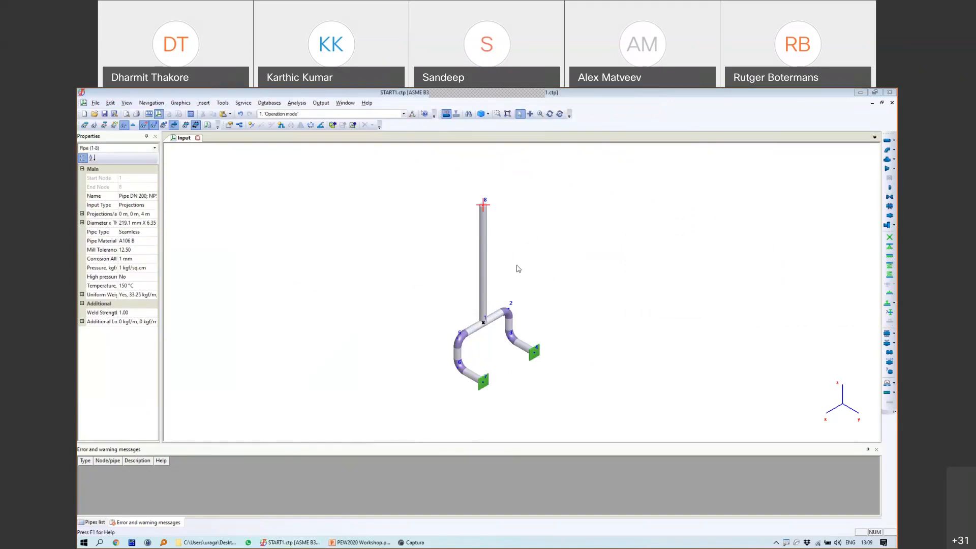
right_click(580, 285)
Step: Open Project Settings, select the ambient temperature value, and move the dialog aside to show the model
left_click(609, 293)
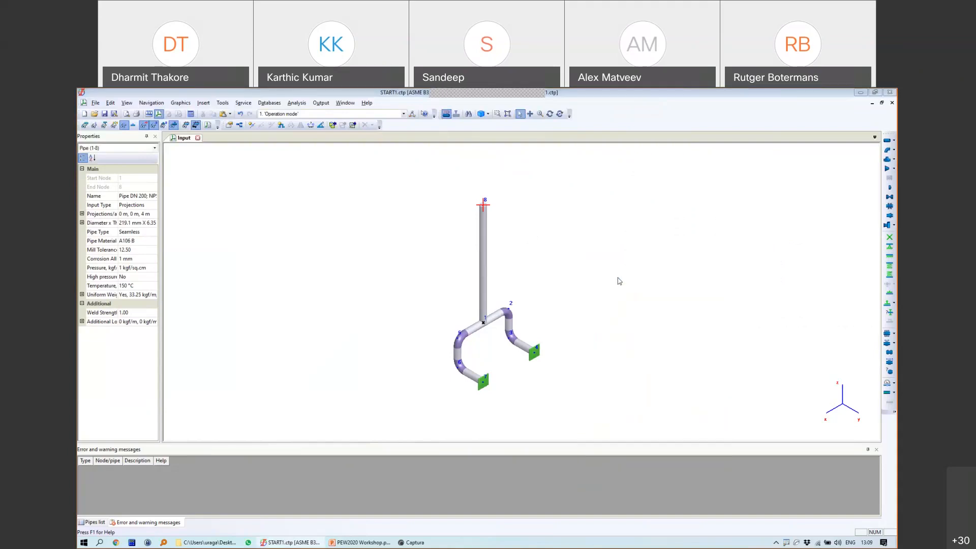
double_click(487, 379)
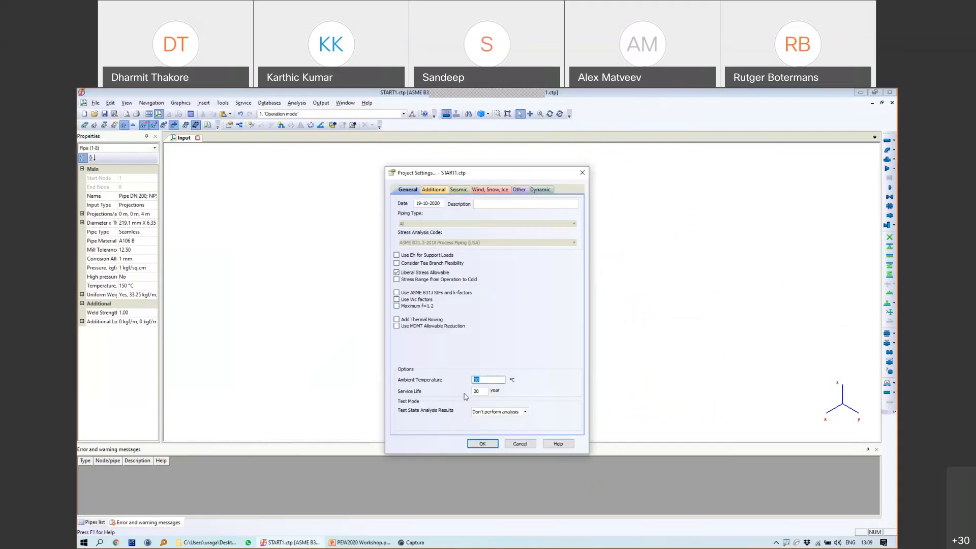
left_click(483, 379)
left_click_drag(387, 173, 250, 168)
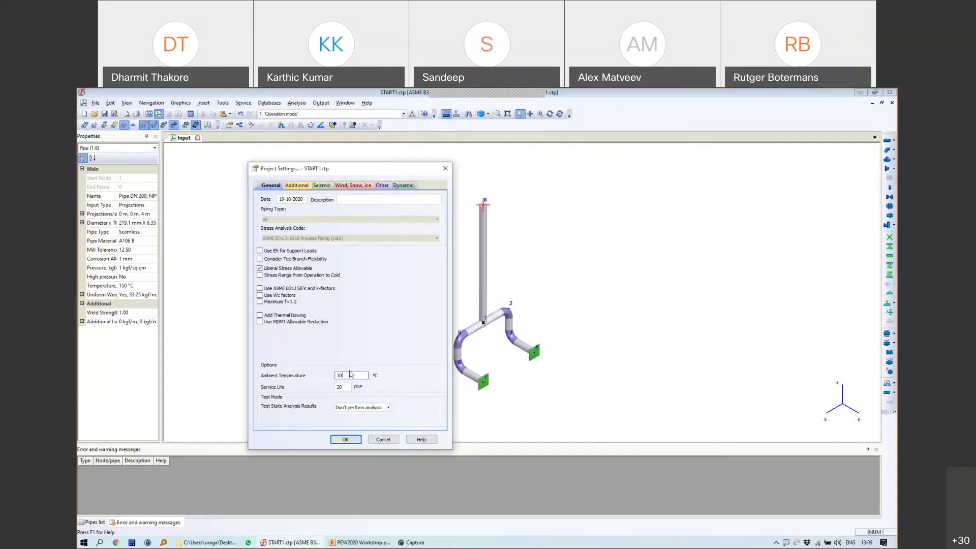
Step: Drag over the model view, clear it, then reselect the ambient temperature value for replacement
left_click_drag(579, 272, 594, 304)
left_click_drag(612, 270, 607, 299)
mouse_move(609, 264)
left_mouse_down()
mouse_move(627, 263)
mouse_move(606, 271)
mouse_move(636, 312)
mouse_move(641, 263)
left_mouse_up()
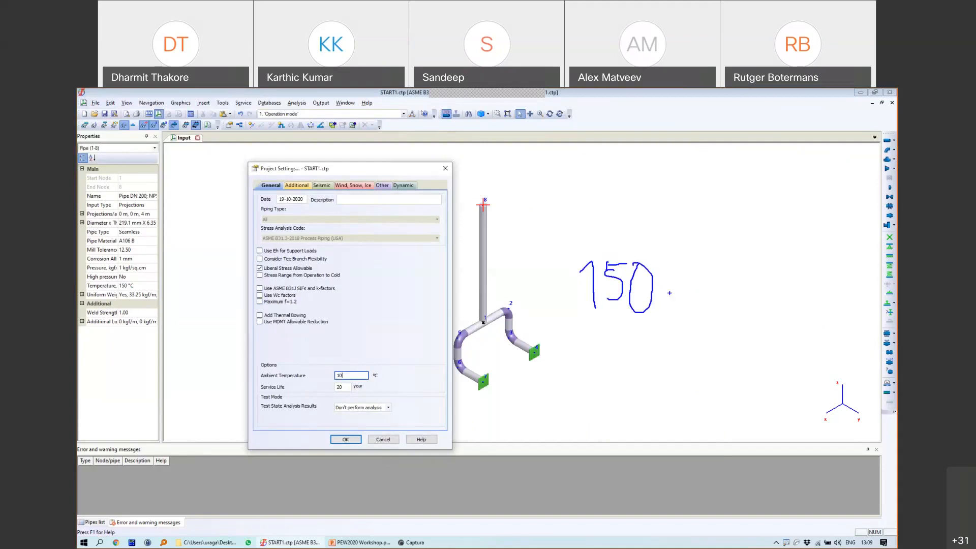
mouse_move(666, 285)
left_mouse_down()
mouse_move(693, 285)
mouse_move(714, 303)
left_mouse_up()
left_click_drag(732, 261, 727, 260)
mouse_move(565, 260)
left_mouse_down()
mouse_move(590, 337)
mouse_move(610, 338)
left_mouse_up()
left_click_drag(767, 230, 778, 326)
mouse_move(460, 291)
left_mouse_down()
mouse_move(478, 306)
mouse_move(455, 289)
left_mouse_up()
mouse_move(496, 259)
left_mouse_down()
mouse_move(489, 305)
mouse_move(515, 264)
mouse_move(526, 296)
left_mouse_up()
mouse_move(625, 176)
left_mouse_down()
mouse_move(635, 163)
mouse_move(637, 206)
left_mouse_up()
mouse_move(660, 164)
left_mouse_down()
mouse_move(679, 174)
mouse_move(672, 221)
left_mouse_up()
left_click_drag(693, 177, 689, 186)
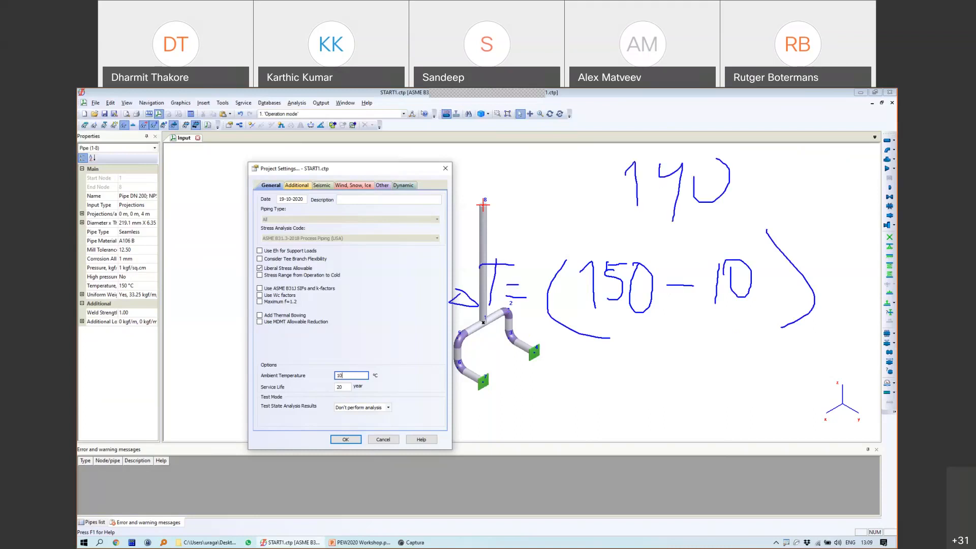
mouse_move(607, 151)
left_mouse_down()
mouse_move(726, 224)
mouse_move(746, 139)
mouse_move(617, 138)
left_mouse_up()
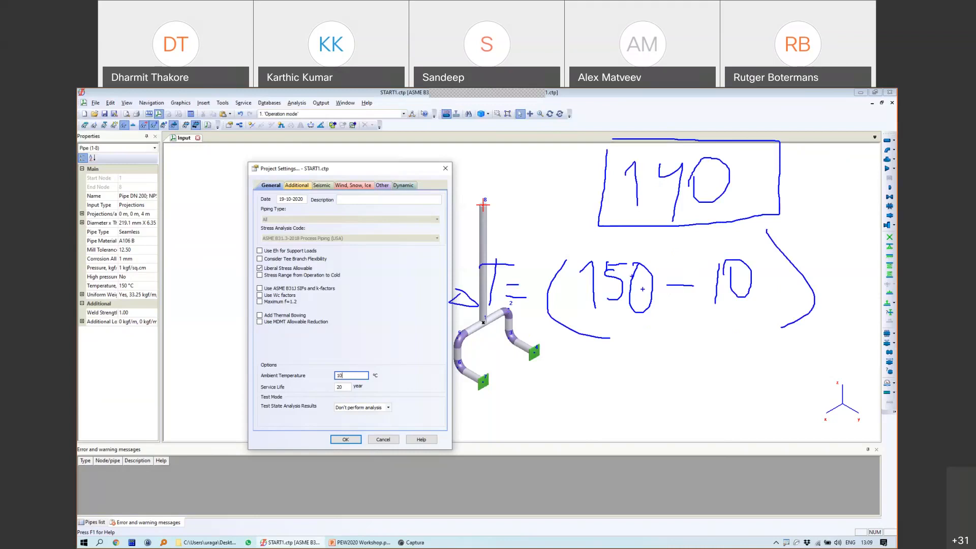
key("Escape")
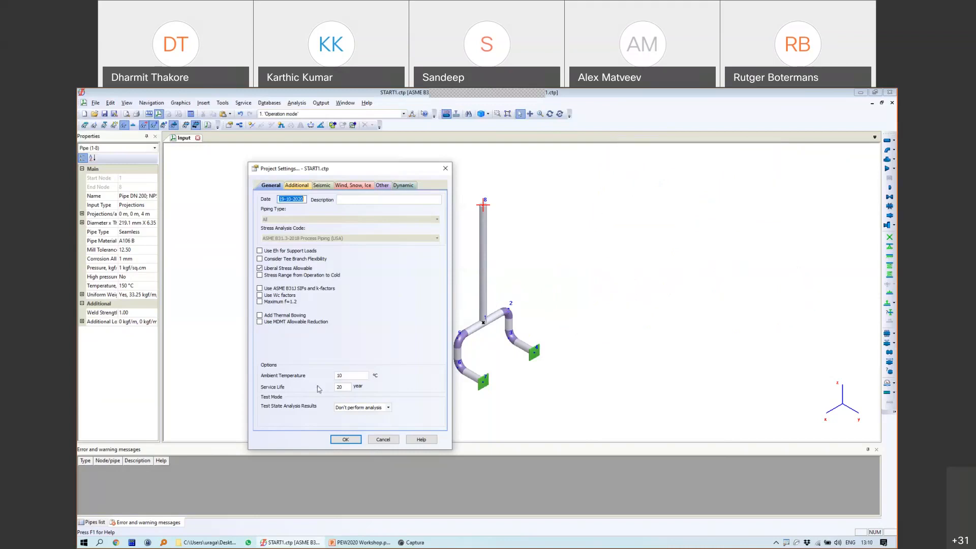
left_click_drag(346, 375, 328, 377)
Step: Set ambient temperature to 0 °C, then add pipe 8-9 from node 8 with DY -1, DZ 0
type("0")
left_click(352, 440)
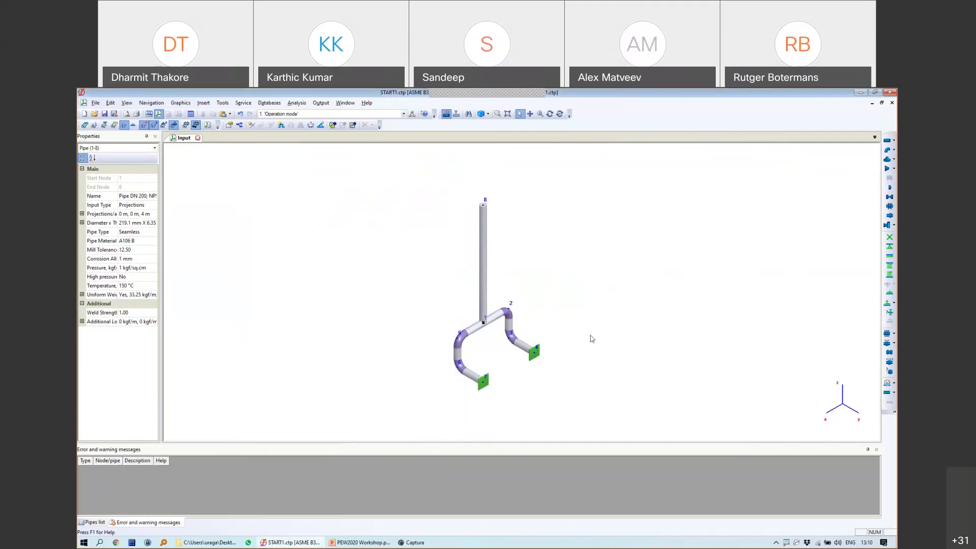
left_click(483, 206)
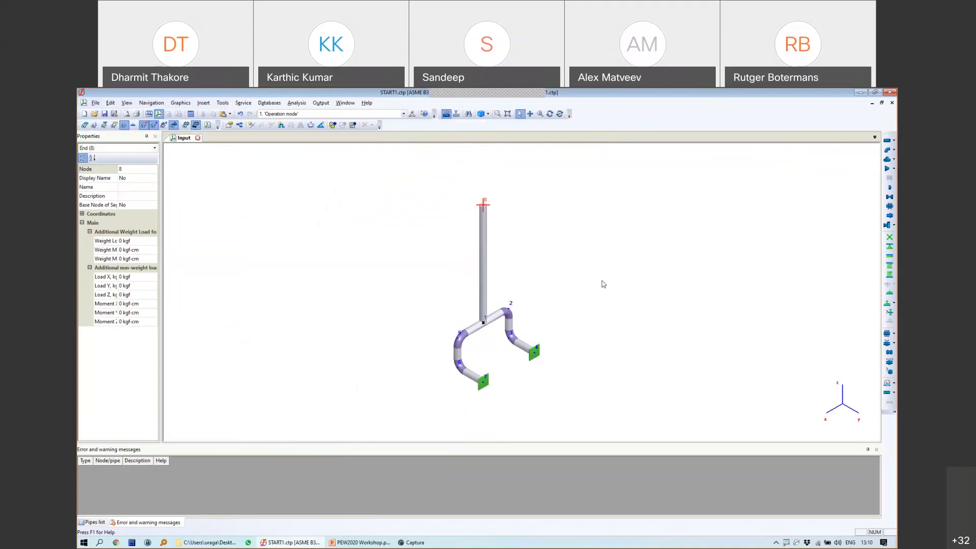
left_click(887, 141)
left_click(480, 329)
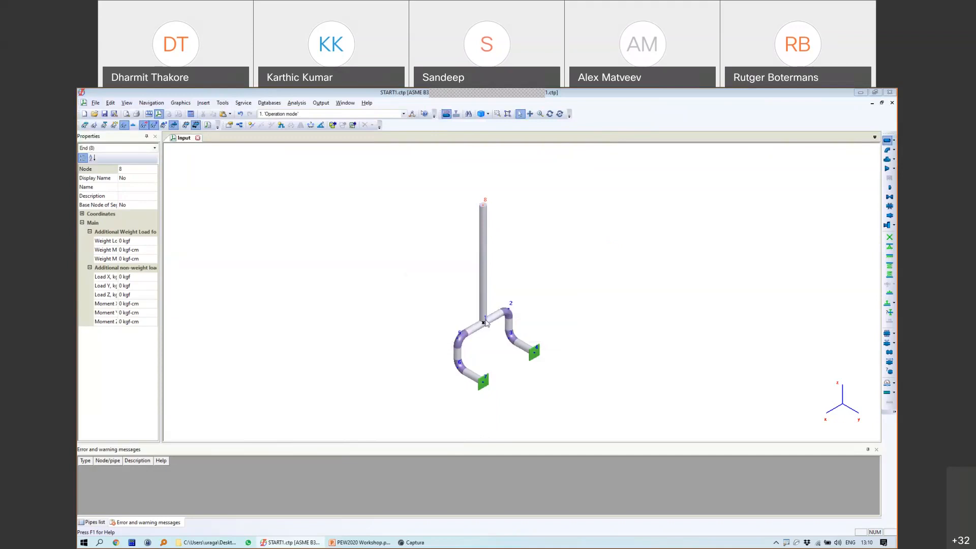
left_click_drag(396, 234, 389, 234)
type("0")
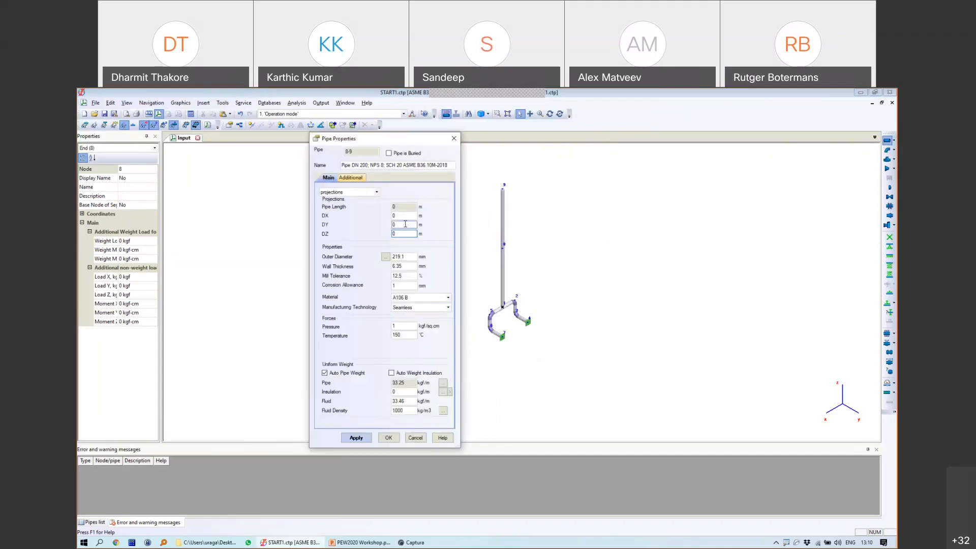
double_click(405, 224)
type("-1")
left_click(388, 438)
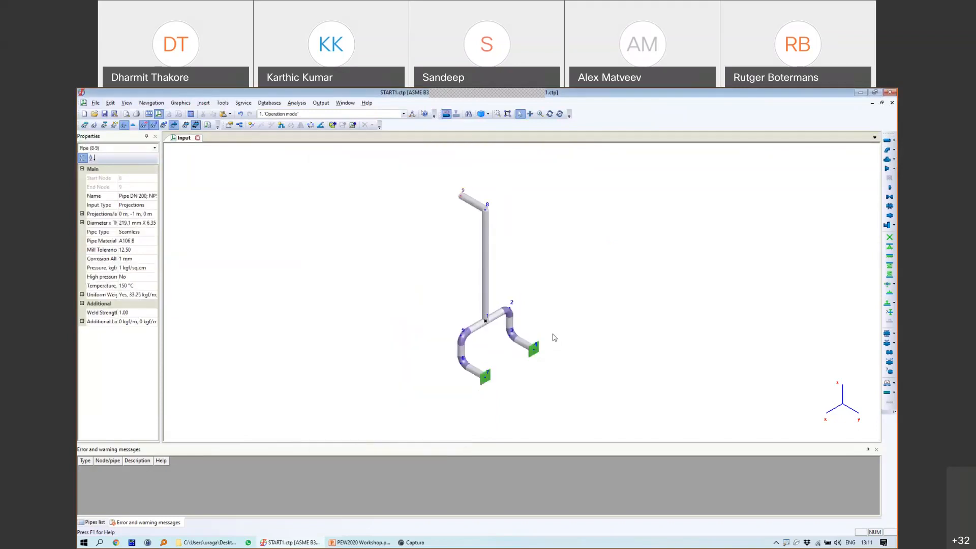
Step: Paste a copy of the node 2 elbow onto node 8
left_click(509, 313)
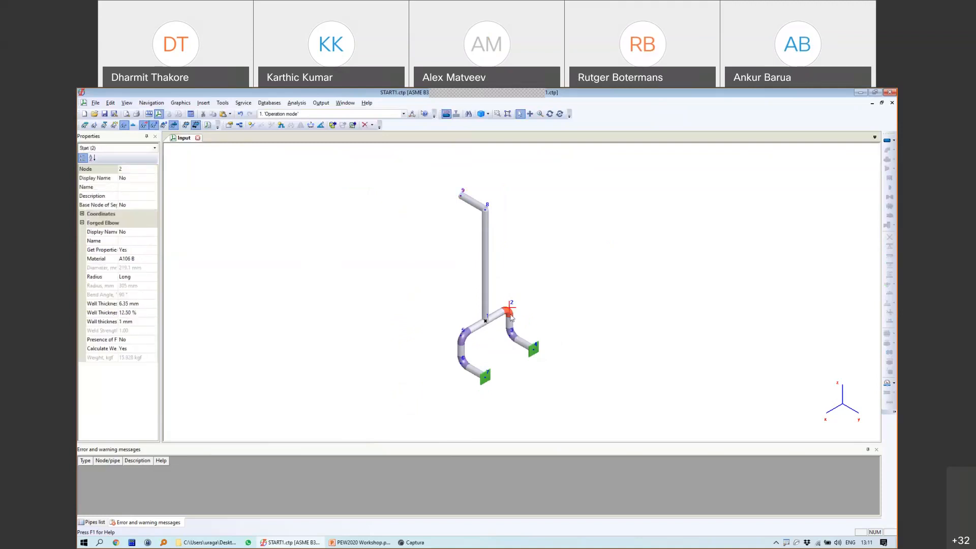
left_click(484, 223)
left_click(484, 211)
key("ctrl+v")
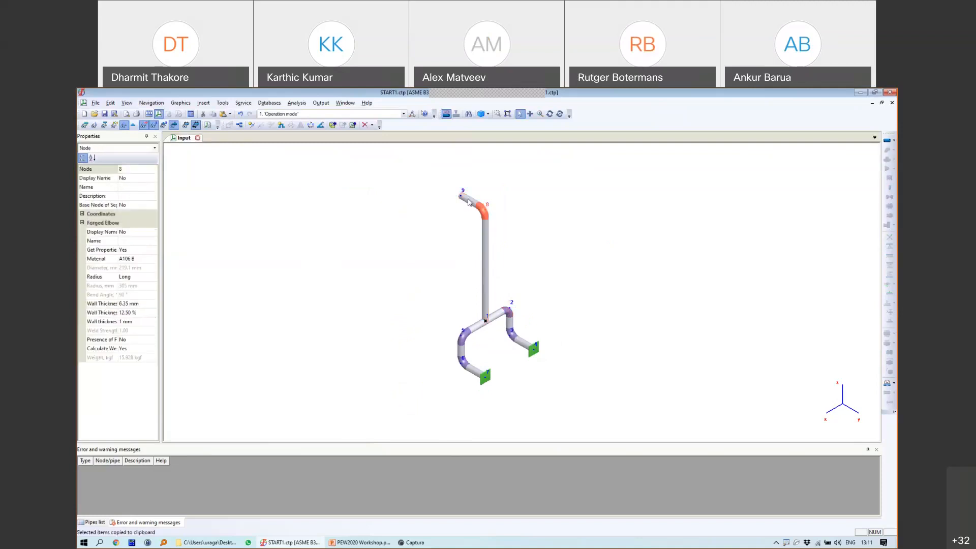
Step: Place an anchor restraint at free end node 9
left_click(462, 197)
left_click(889, 237)
left_click(475, 382)
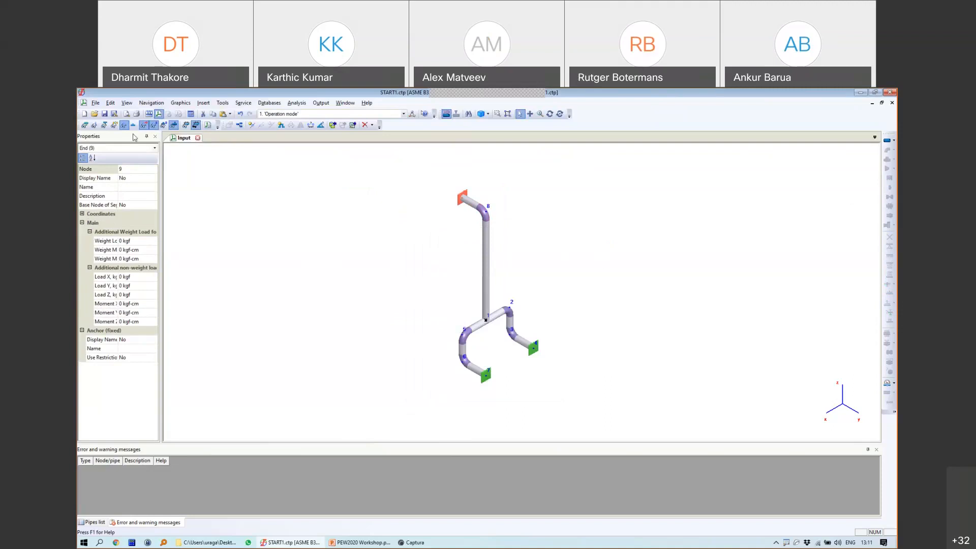
Step: Open Project Settings, focus the ambient temperature field, and shift the dialog left
right_click(531, 242)
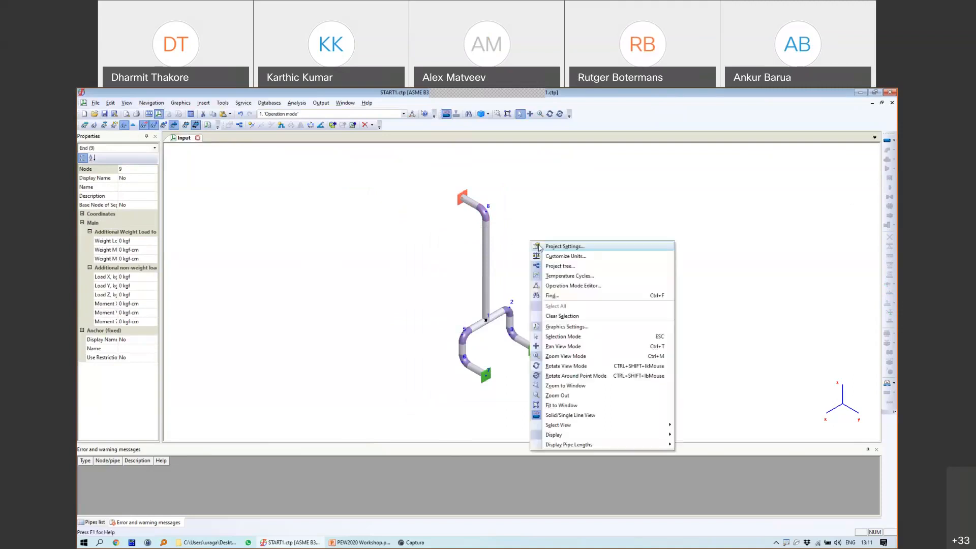
left_click(578, 256)
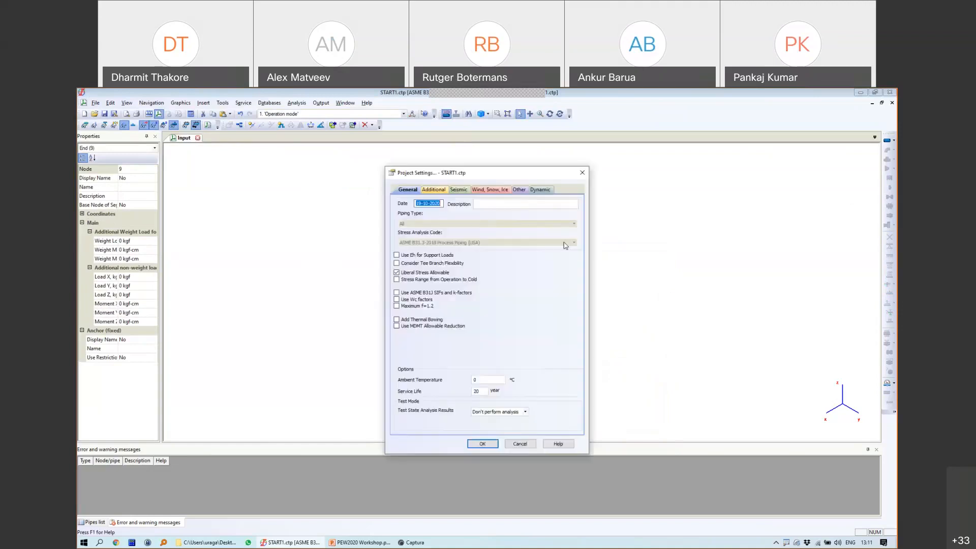
left_click(321, 370)
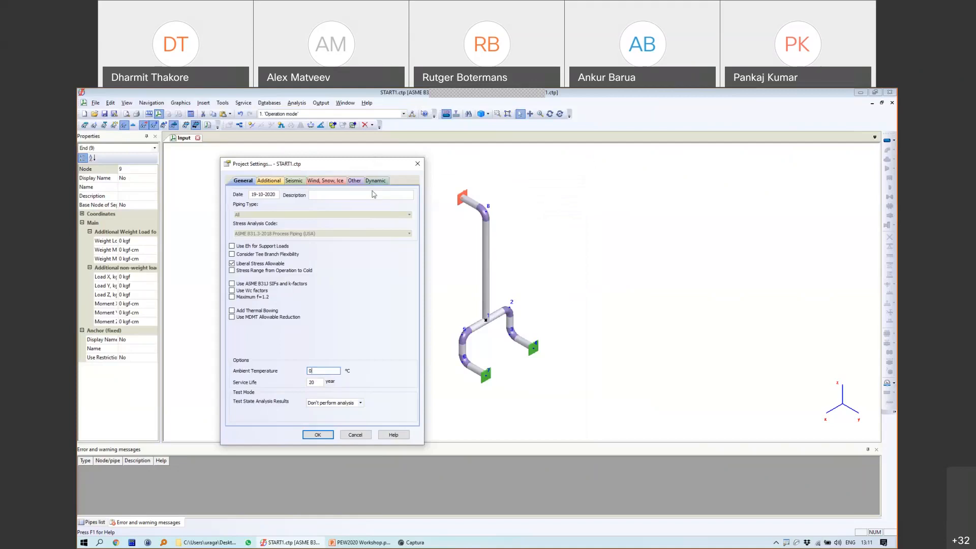
left_click_drag(375, 163, 368, 149)
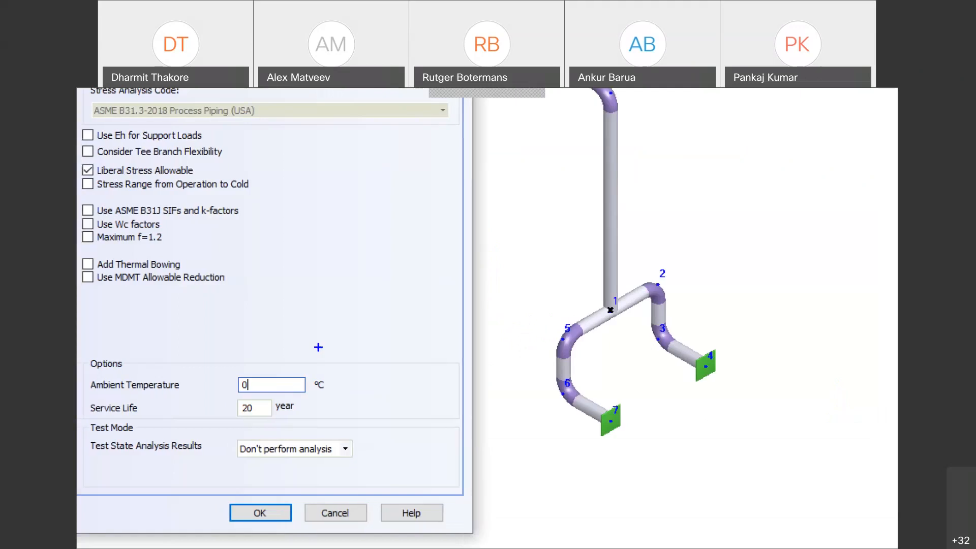
Step: Handwrite a -20 temperature note on screen
mouse_move(241, 333)
left_mouse_down()
mouse_move(285, 331)
mouse_move(337, 360)
left_mouse_up()
left_click_drag(343, 305, 392, 302)
mouse_move(427, 272)
left_mouse_down()
mouse_move(391, 330)
mouse_move(429, 336)
left_mouse_up()
mouse_move(449, 290)
left_mouse_down()
mouse_move(468, 322)
mouse_move(482, 295)
mouse_move(450, 302)
left_mouse_up()
left_click_drag(425, 272, 415, 269)
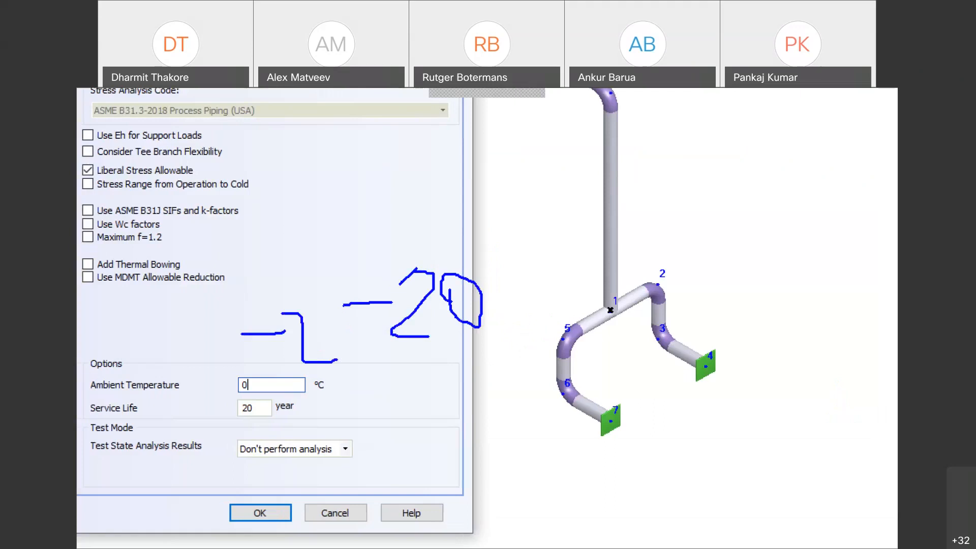
mouse_move(243, 370)
left_mouse_down()
mouse_move(251, 404)
mouse_move(348, 368)
mouse_move(234, 372)
mouse_move(259, 394)
left_mouse_up()
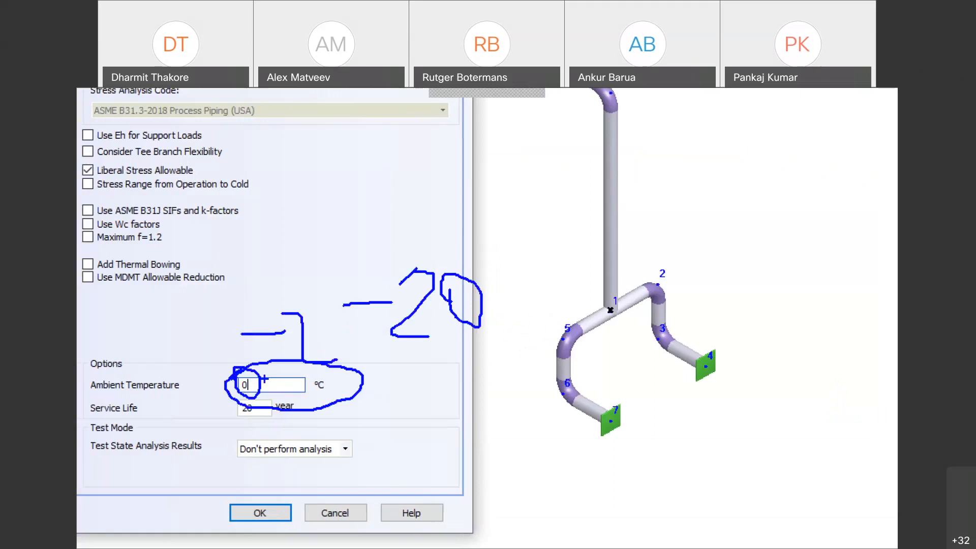
key("Escape")
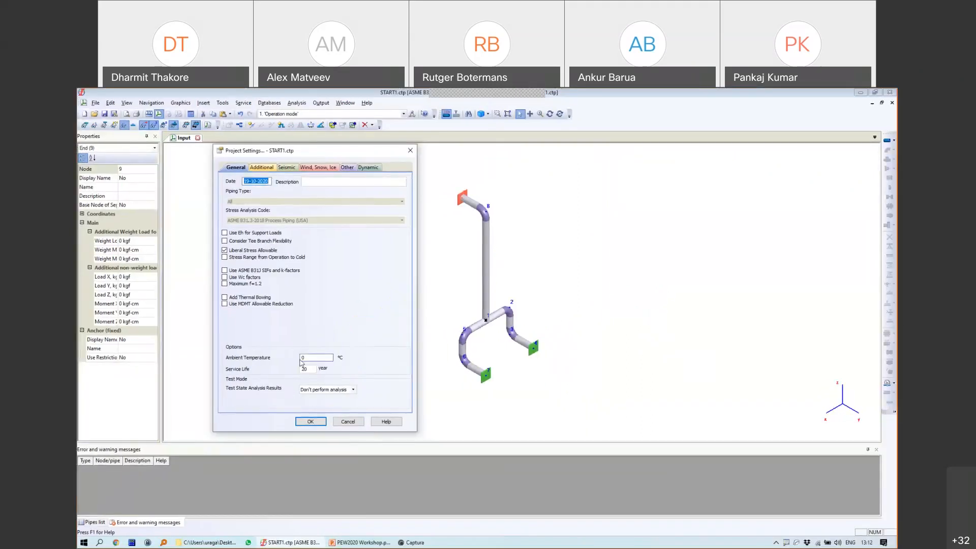
double_click(311, 357)
type("-2")
double_click(300, 358)
type("0")
mouse_move(585, 230)
left_mouse_down()
mouse_move(599, 225)
mouse_move(609, 243)
left_mouse_up()
mouse_move(621, 231)
left_mouse_down()
mouse_move(621, 243)
mouse_move(623, 224)
left_mouse_up()
left_click_drag(613, 190, 613, 217)
mouse_move(467, 202)
left_mouse_down()
mouse_move(849, 207)
mouse_move(812, 218)
mouse_move(813, 244)
mouse_move(827, 245)
mouse_move(841, 223)
mouse_move(859, 237)
mouse_move(858, 220)
left_mouse_up()
left_click_drag(486, 191, 486, 215)
mouse_move(431, 233)
left_mouse_down()
mouse_move(464, 234)
mouse_move(482, 251)
mouse_move(512, 220)
left_mouse_up()
mouse_move(622, 185)
left_mouse_down()
mouse_move(638, 173)
mouse_move(821, 175)
mouse_move(813, 192)
left_mouse_up()
mouse_move(608, 188)
left_mouse_down()
mouse_move(471, 179)
mouse_move(506, 194)
mouse_move(489, 244)
mouse_move(518, 217)
mouse_move(495, 206)
left_mouse_up()
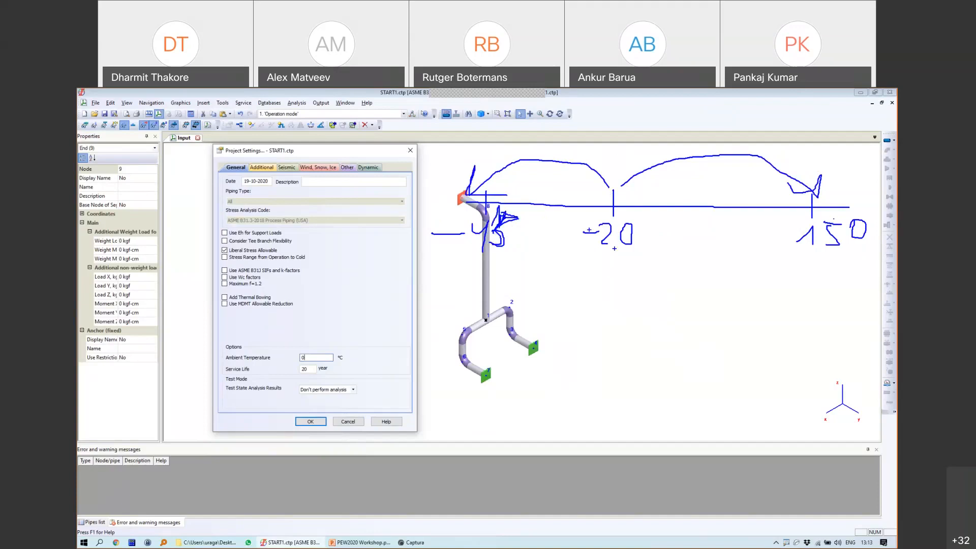
left_click_drag(610, 283, 617, 260)
mouse_move(626, 287)
left_mouse_down()
mouse_move(595, 291)
mouse_move(607, 299)
mouse_move(610, 265)
mouse_move(624, 294)
left_mouse_up()
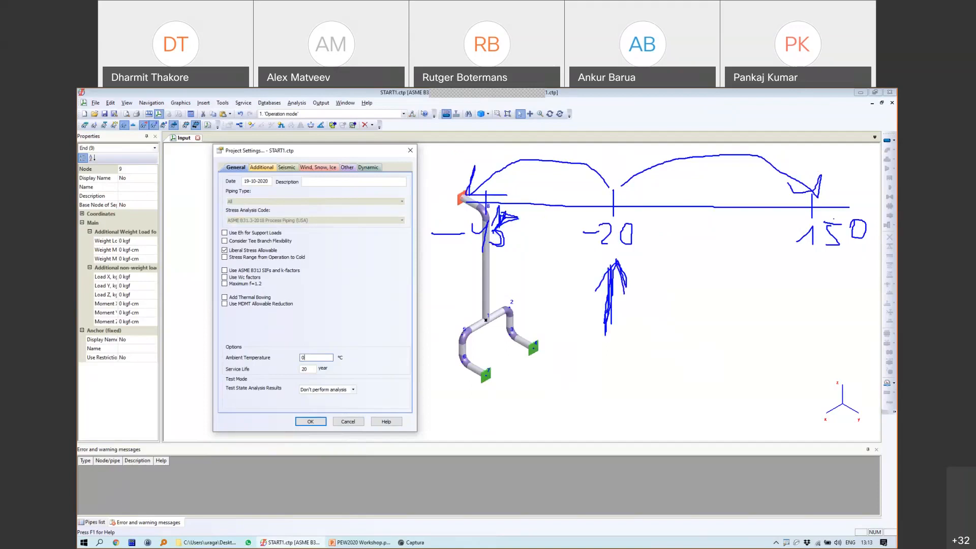
left_click_drag(612, 261, 592, 293)
key("Escape")
Step: Cancel Project Settings and run the stress analysis
left_click(348, 421)
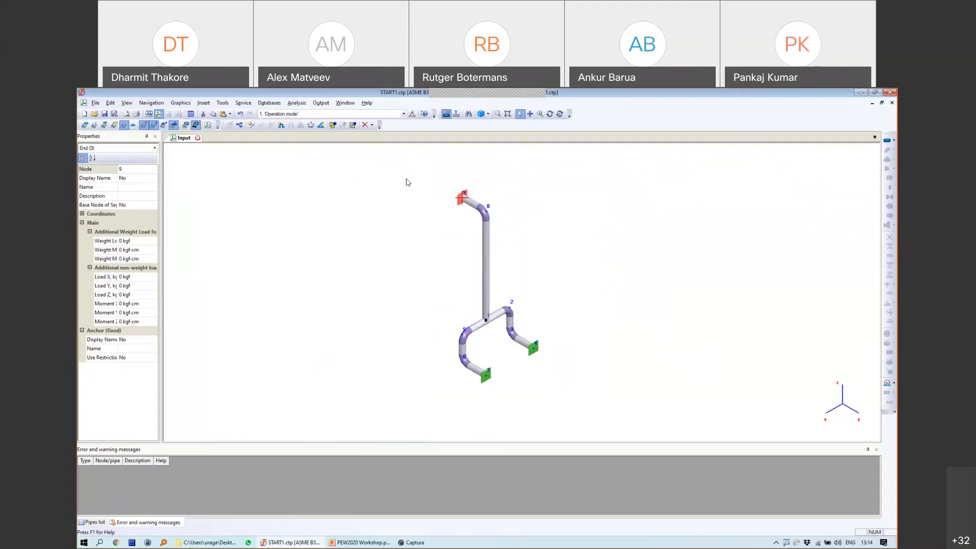
mouse_move(542, 265)
middle_mouse_down()
mouse_move(566, 247)
mouse_move(539, 256)
middle_mouse_up()
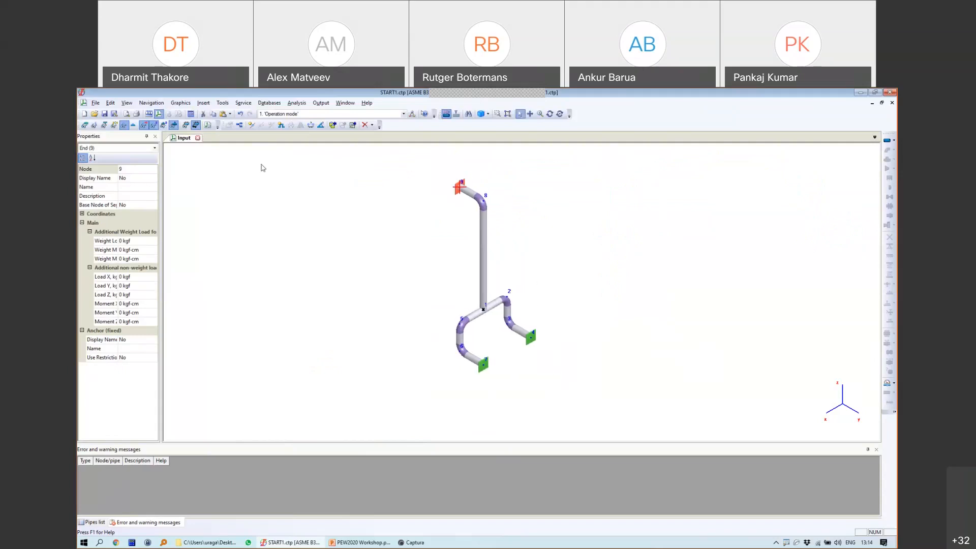
left_click(191, 116)
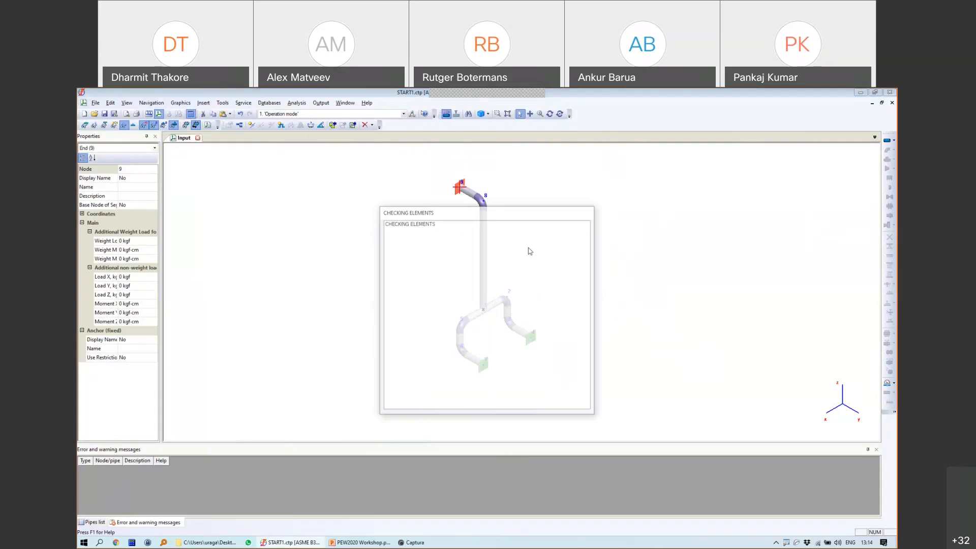
Step: View the graphical results rotated toward a front view, then close them to return to the input model
left_click(168, 116)
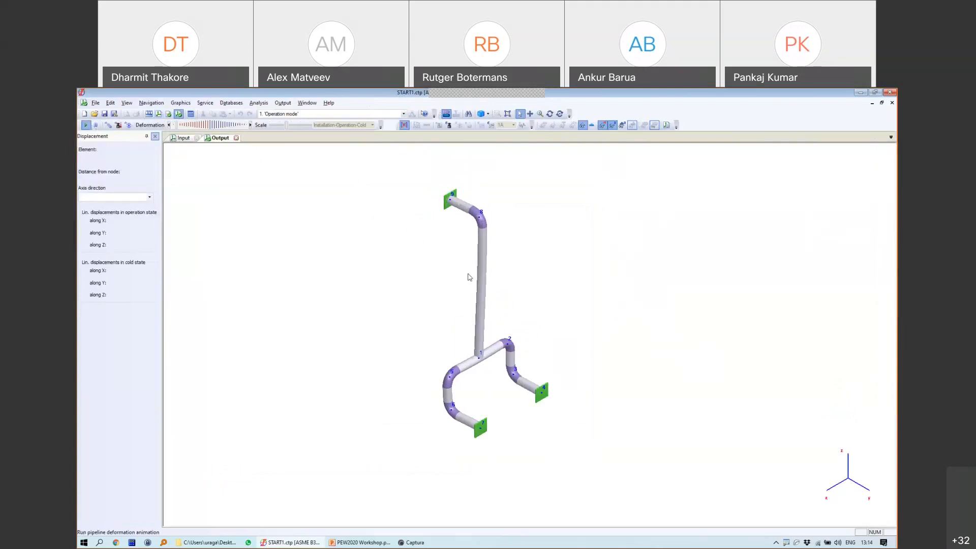
scroll(469, 277, "up", 3)
left_click(550, 114)
left_click_drag(595, 326, 701, 307)
scroll(495, 300, "down", 5)
scroll(498, 302, "up", 3)
left_click(236, 138)
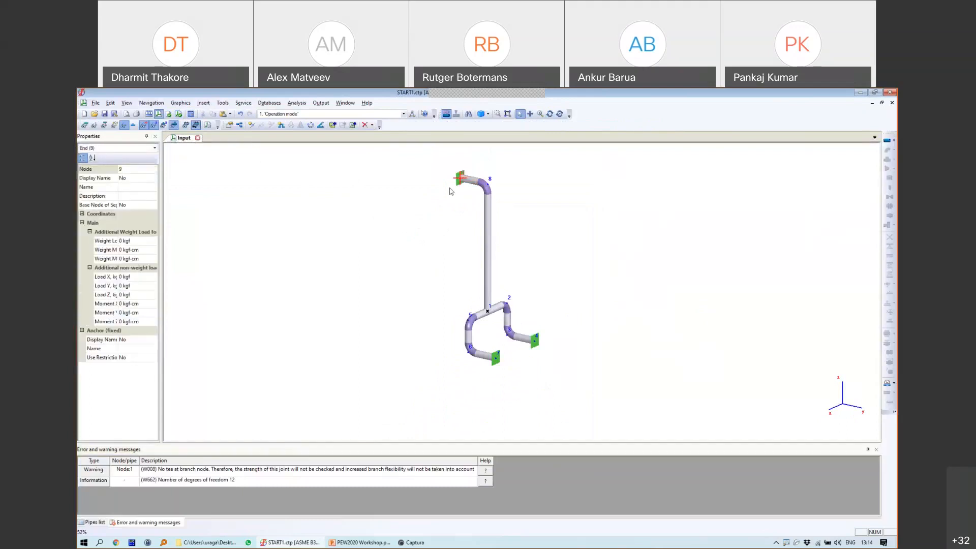
scroll(472, 214, "up", 3)
scroll(483, 224, "down", 2)
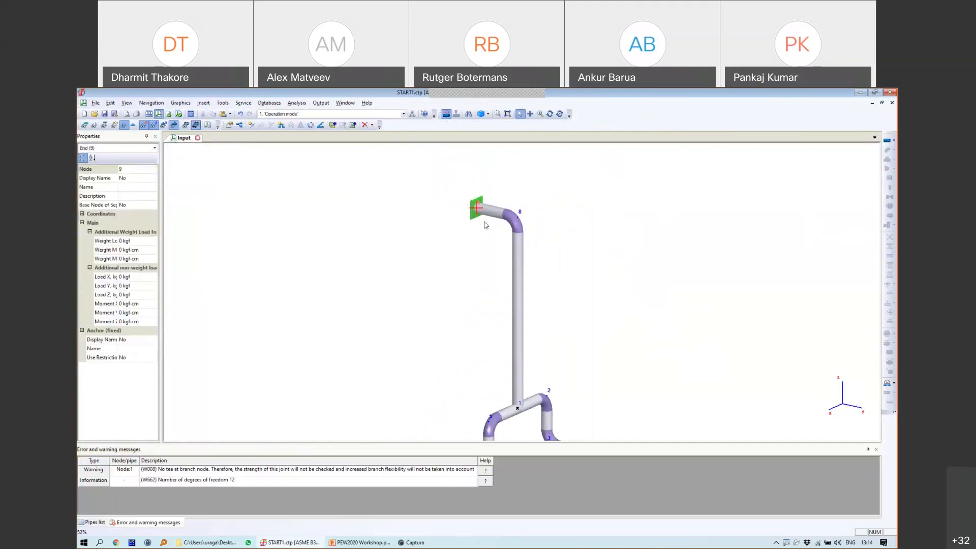
Step: Sketch the equipment above node 9 with an arrow for its thermal growth, then clear the sketch
mouse_move(415, 161)
left_mouse_down()
mouse_move(414, 174)
mouse_move(448, 153)
mouse_move(403, 169)
mouse_move(403, 347)
left_mouse_up()
mouse_move(466, 188)
left_mouse_down()
mouse_move(473, 350)
mouse_move(394, 345)
mouse_move(407, 365)
mouse_move(404, 424)
left_mouse_up()
left_click_drag(469, 350, 469, 436)
mouse_move(481, 199)
left_mouse_down()
mouse_move(446, 190)
mouse_move(471, 219)
left_mouse_up()
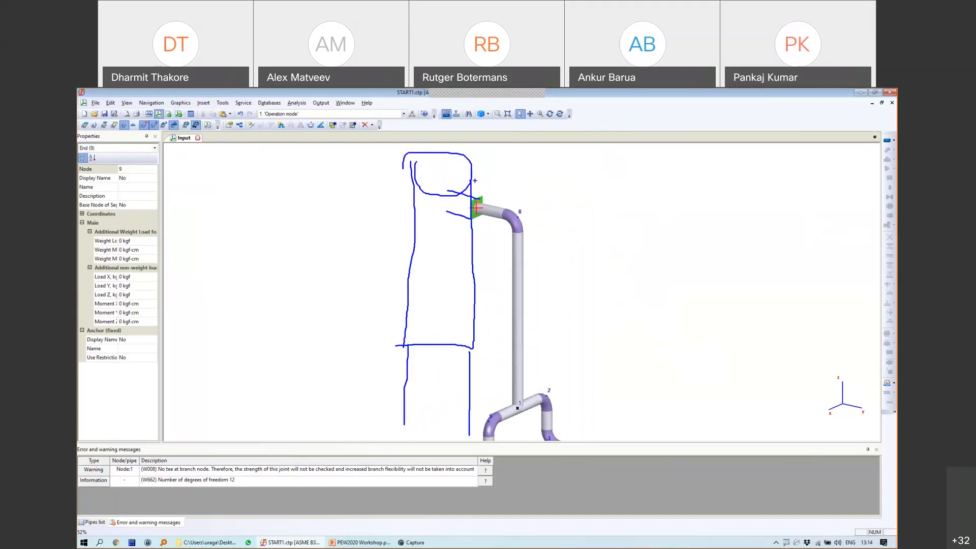
left_click_drag(401, 160, 404, 344)
mouse_move(479, 188)
left_mouse_down()
mouse_move(479, 156)
mouse_move(494, 169)
mouse_move(468, 170)
mouse_move(494, 174)
mouse_move(467, 164)
mouse_move(478, 150)
mouse_move(478, 191)
left_mouse_up()
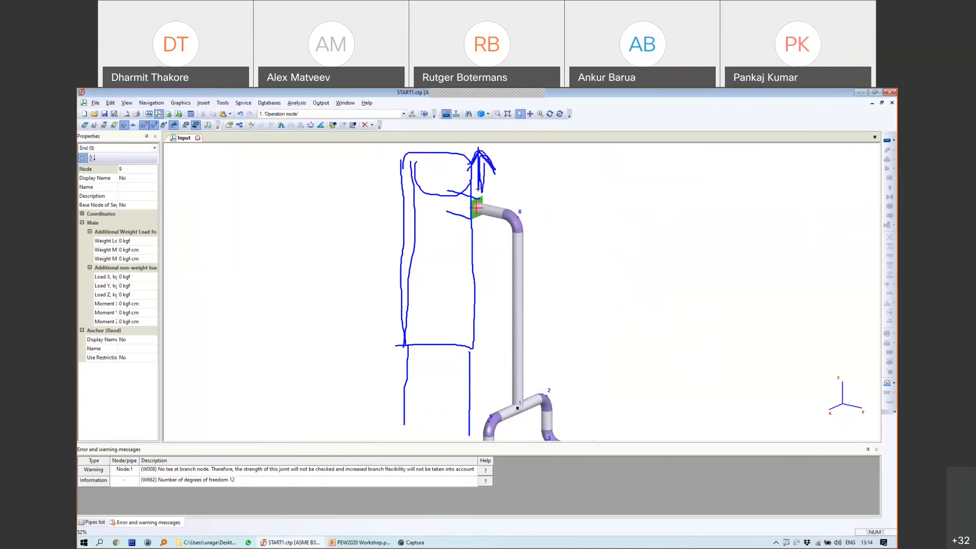
key("Escape")
Step: Give the node 9 anchor a 4 mm hot-state DZ movement and rerun the analysis
left_click(480, 210)
left_click(476, 209)
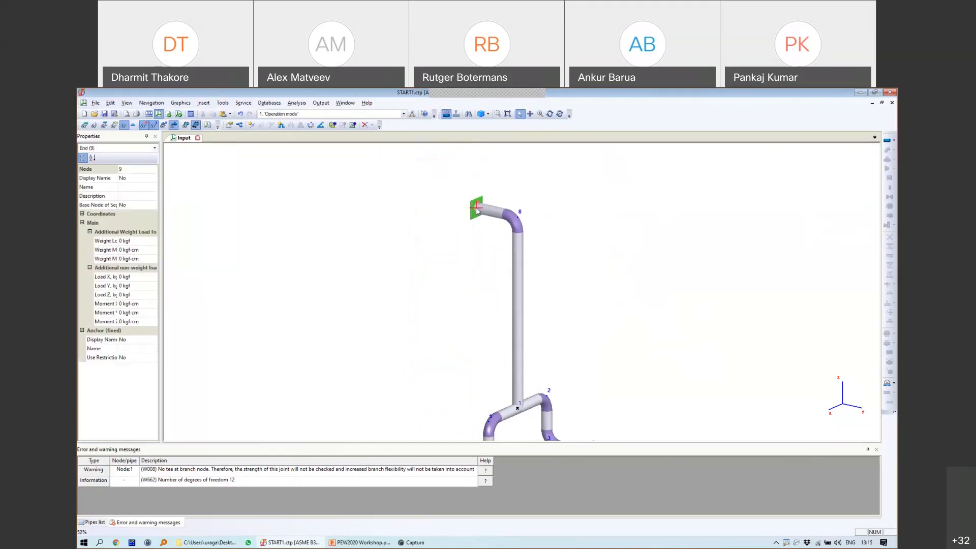
left_click(894, 383)
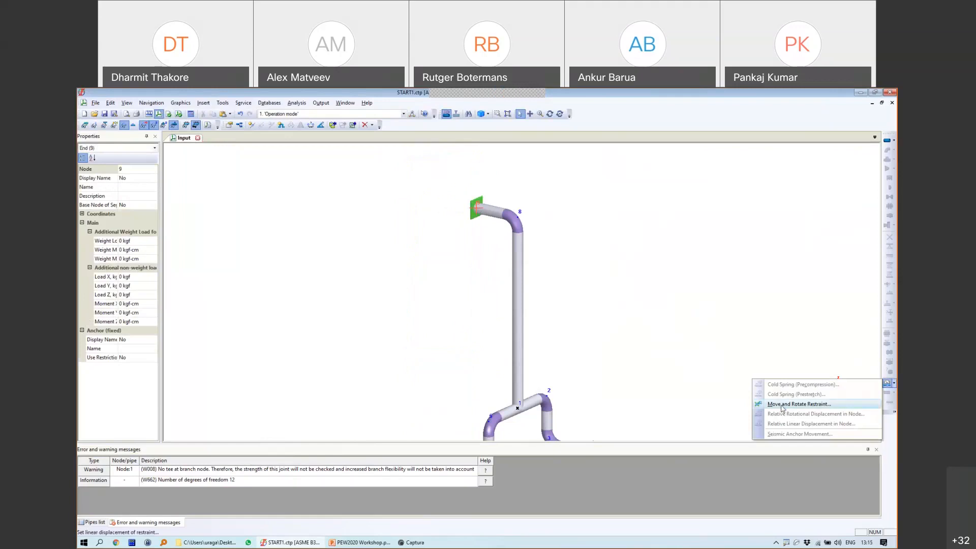
left_click(798, 404)
left_click(467, 299)
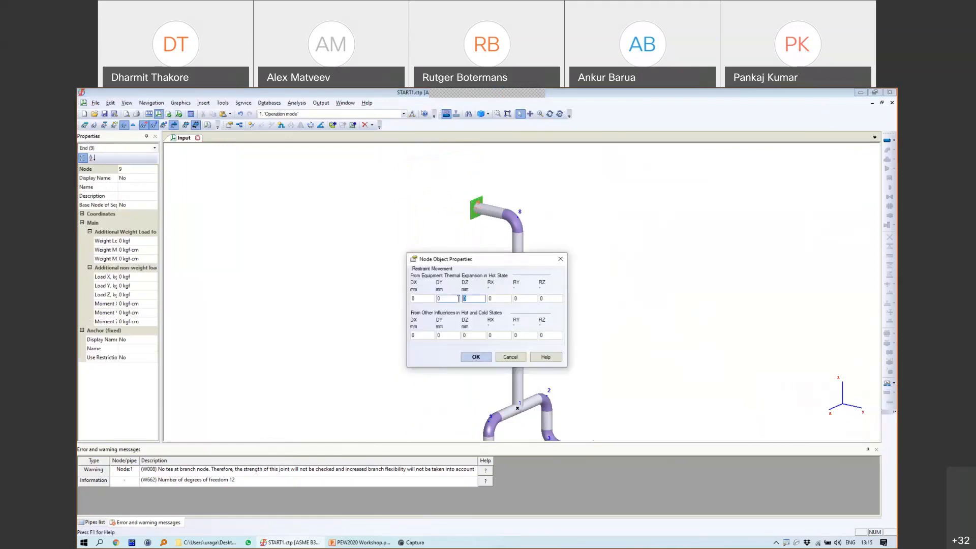
type("4")
left_click(475, 356)
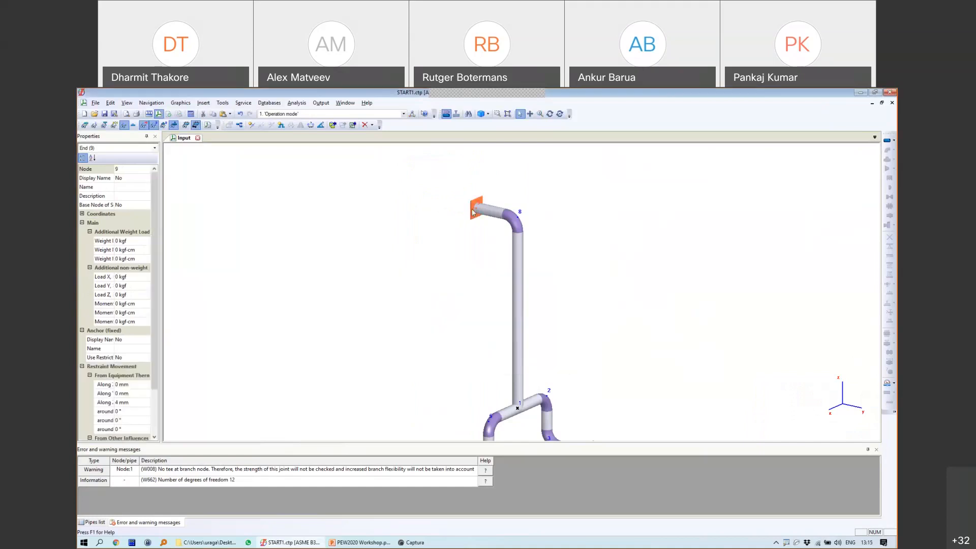
left_click(191, 113)
left_click(179, 115)
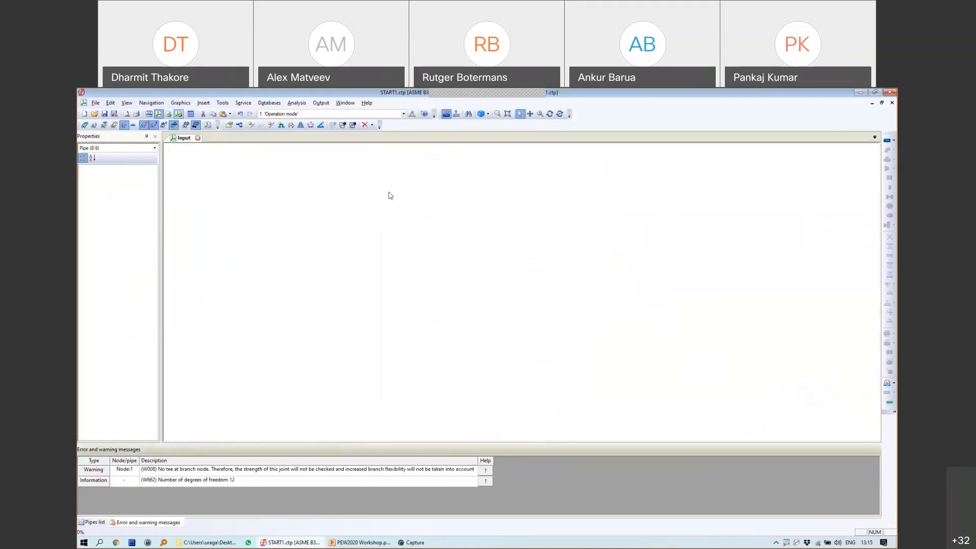
Step: Stop the deformation animation and raise the deformation scale slider far right to exaggerate the shape
scroll(470, 223, "up", 5)
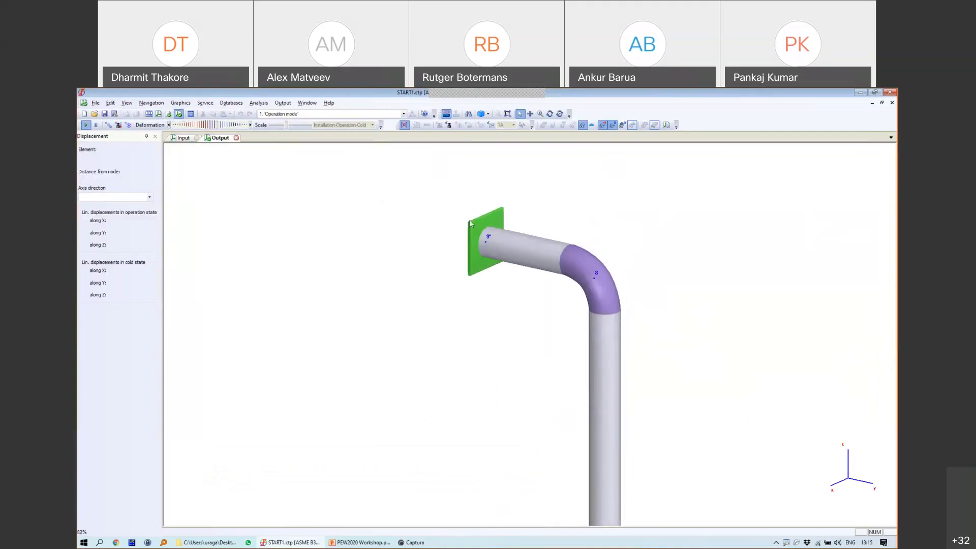
left_click(109, 125)
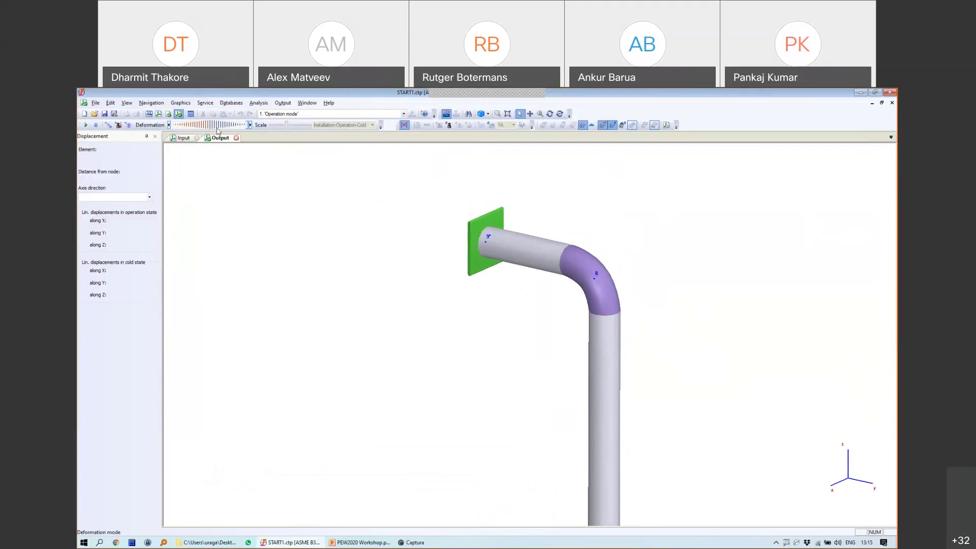
left_click_drag(247, 126, 179, 120)
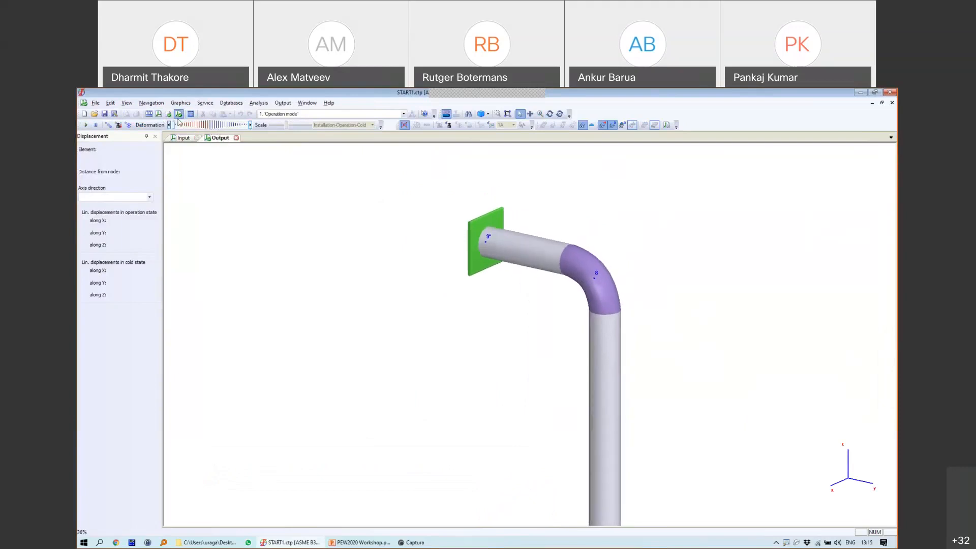
scroll(466, 290, "down", 3)
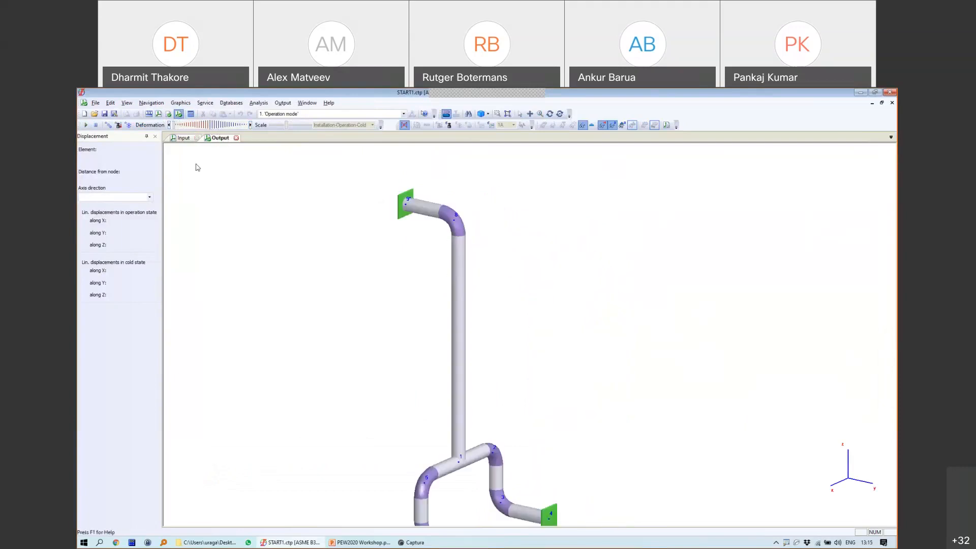
left_click_drag(174, 126, 209, 125)
left_click(186, 126)
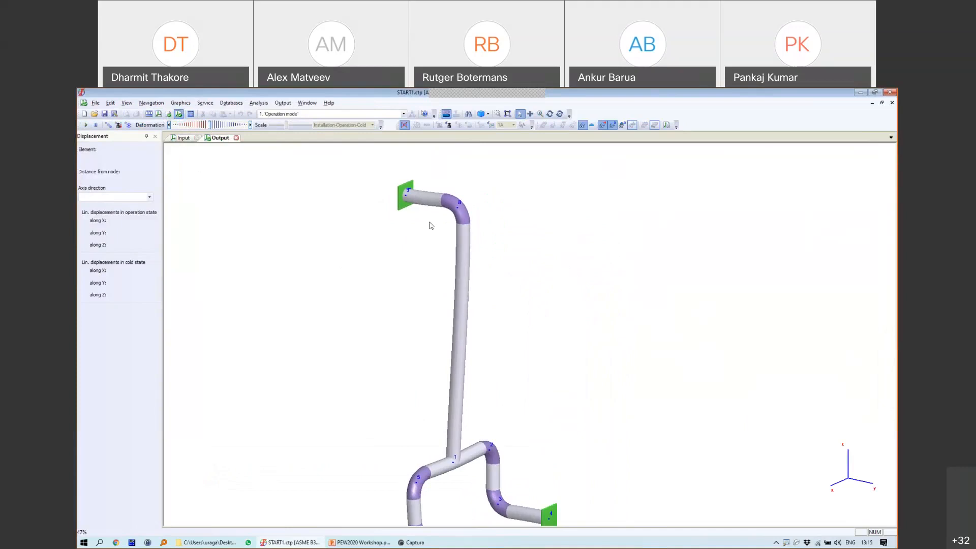
left_click(216, 126)
left_click_drag(215, 126, 245, 129)
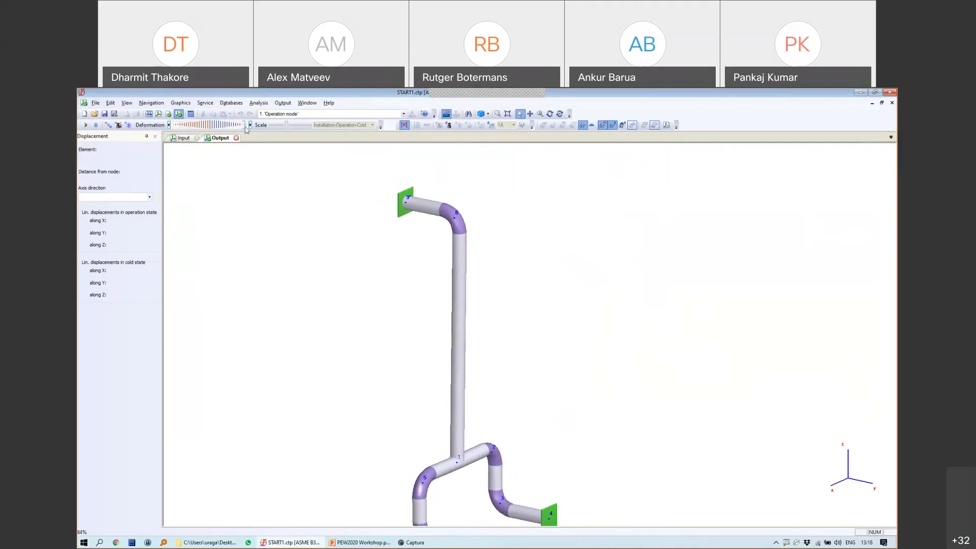
Step: Close the results, open the node 9 anchor, turn on Check Allowable Loads, and enter FX 1
left_click(236, 138)
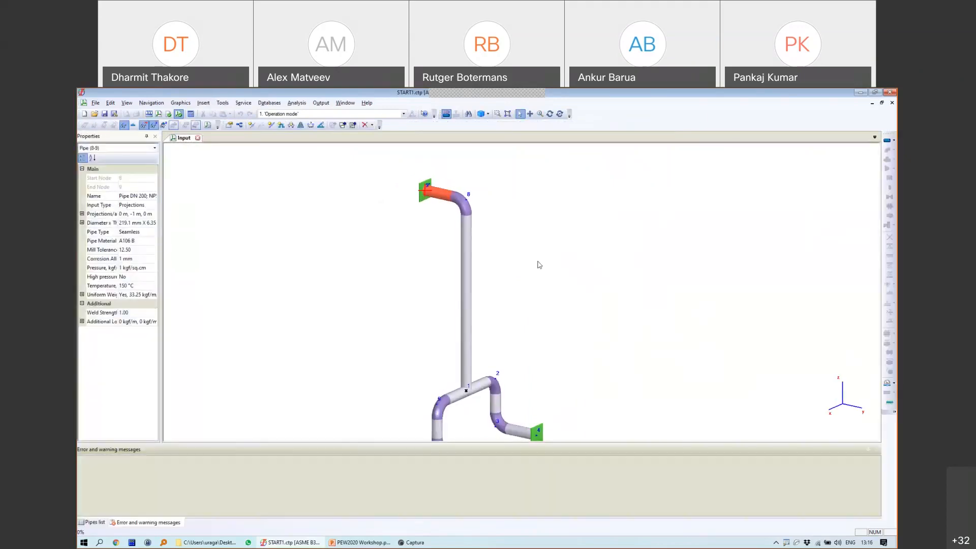
scroll(460, 191, "up", 3)
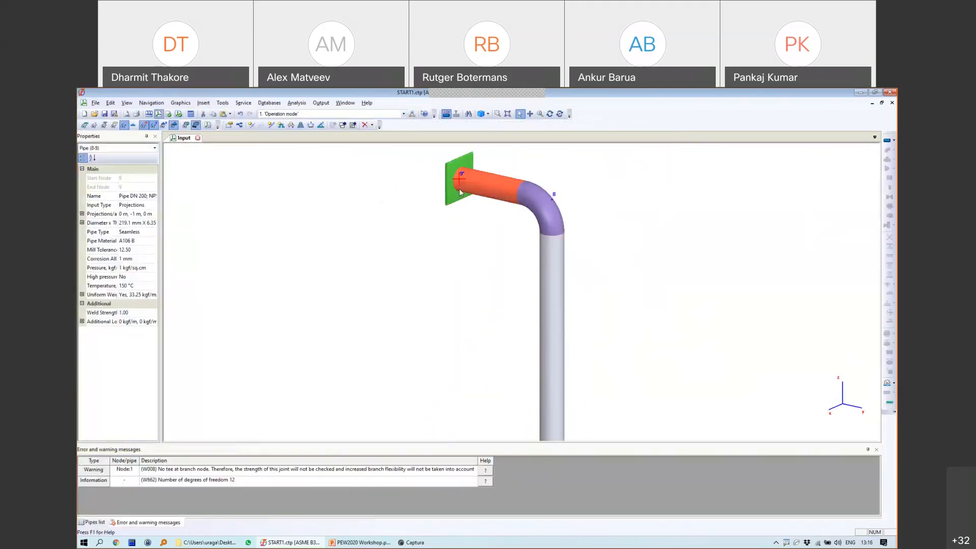
double_click(460, 192)
left_click(418, 269)
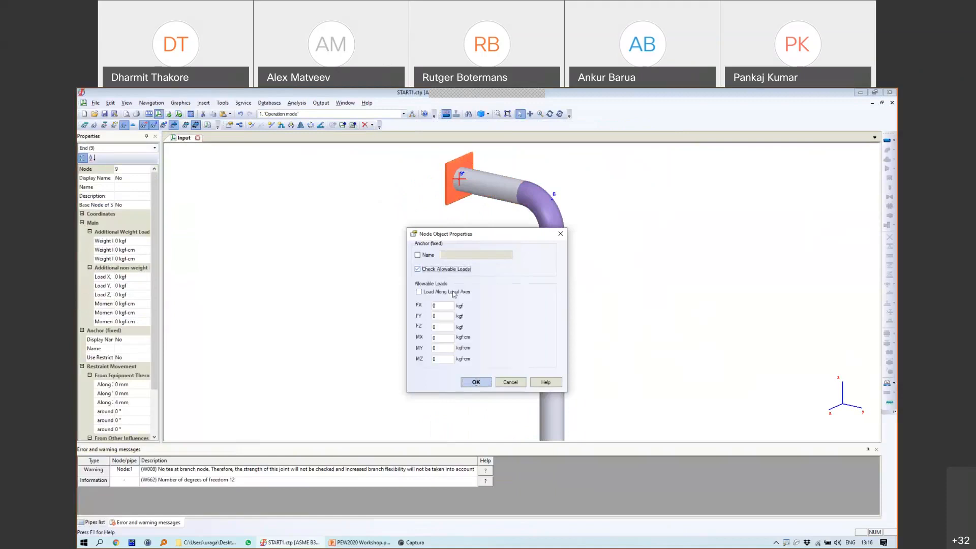
double_click(438, 305)
type("1")
double_click(443, 317)
Step: Finish node 9 allowable loads with FY 11 and FZ 1 kgf and confirm
type("11")
double_click(442, 326)
type("1")
left_click(474, 382)
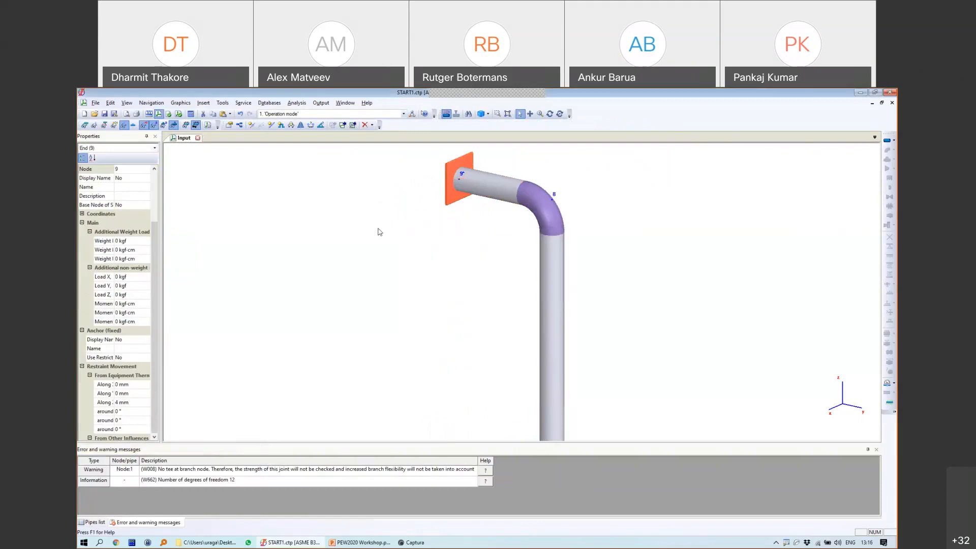
Step: Rerun the analysis and open the Loads table, inspecting the node 7 and node 4 anchors
left_click(190, 114)
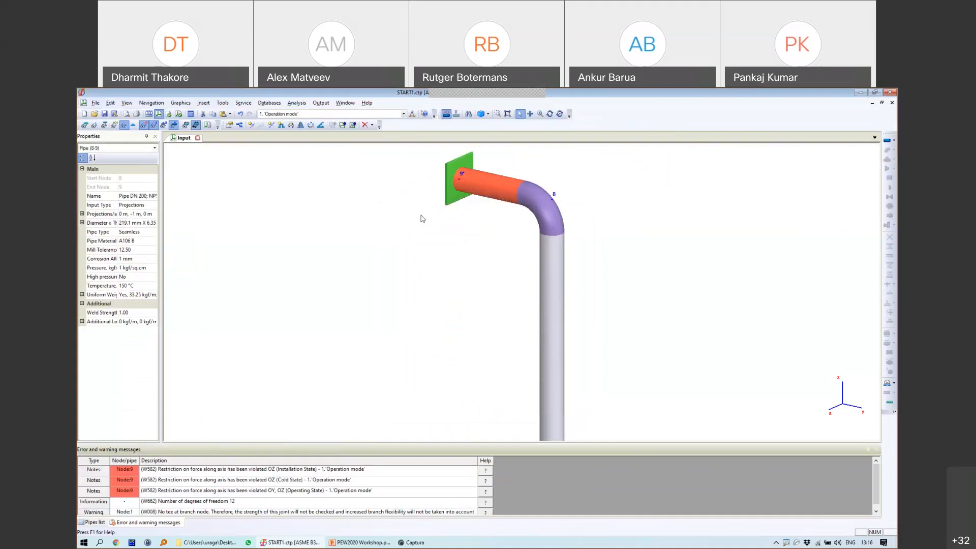
left_click(320, 102)
left_click(410, 223)
left_click(291, 192)
left_click(291, 191)
left_click(302, 184)
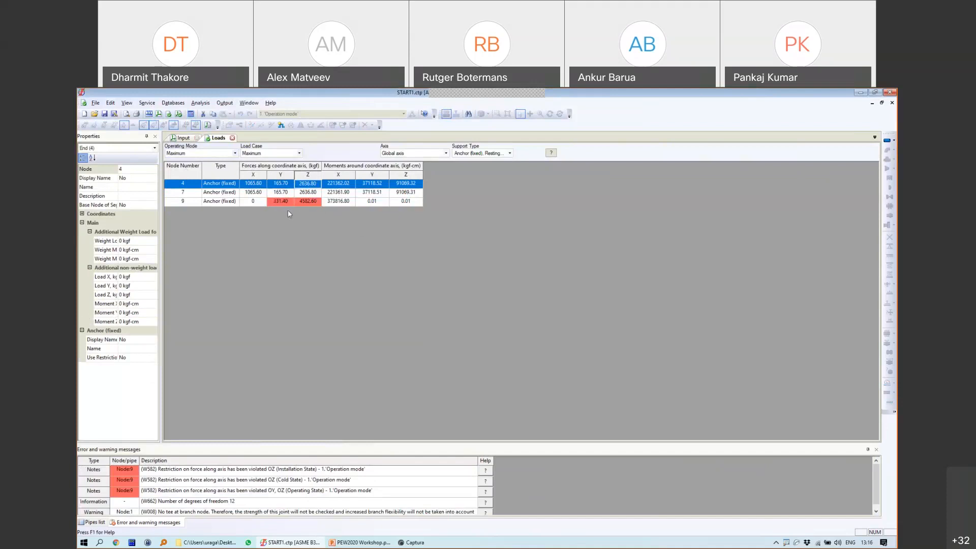
Step: Close the Loads table, select the node 9 anchor, and switch to PowerPoint's nozzle flexibility slide
left_click(232, 137)
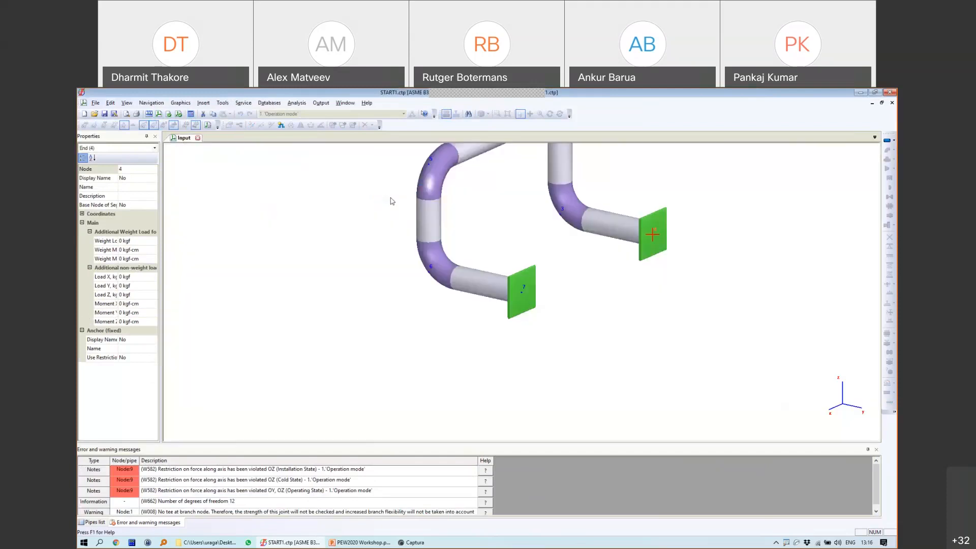
scroll(613, 360, "down", 3)
middle_click_drag(613, 361, 609, 443)
scroll(609, 272, "down", 3)
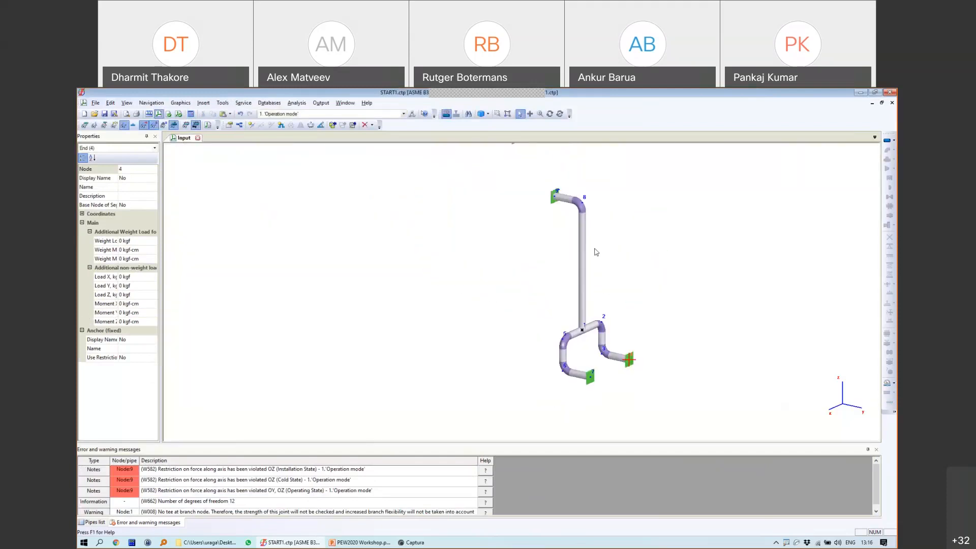
scroll(556, 193, "up", 3)
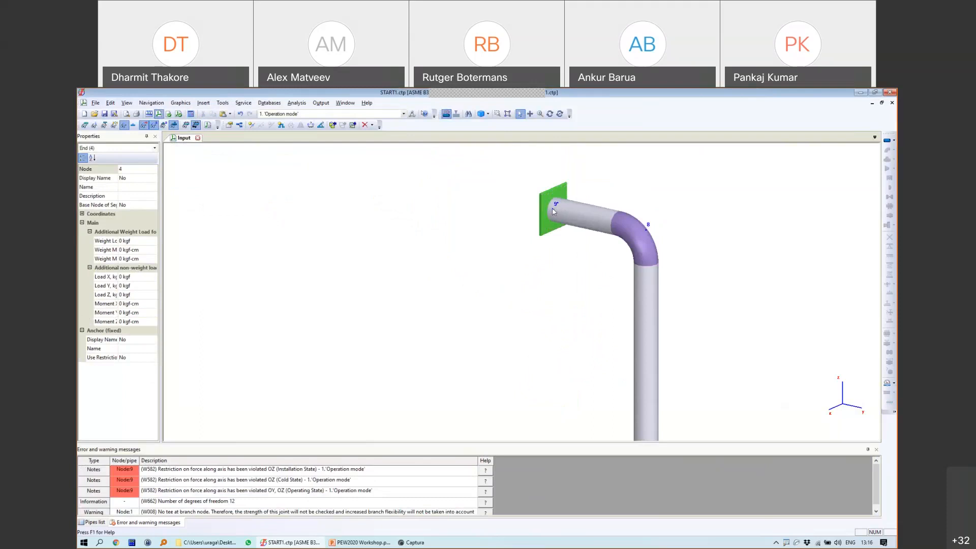
left_click(554, 212)
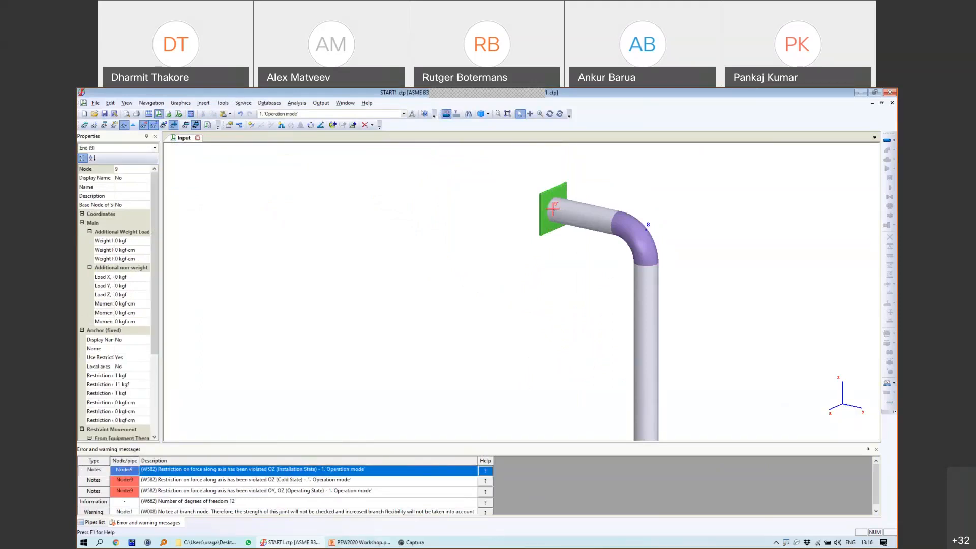
key("alt+Tab")
left_click(142, 396)
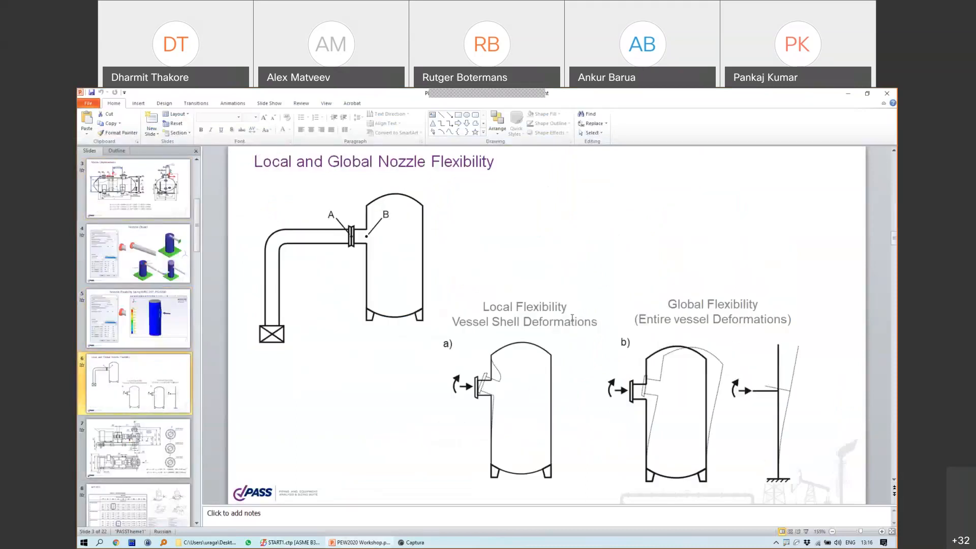
Step: Present slide 6 full-screen, ink-circle the local and global flexibility diagrams, then return to START-PROF
left_click(805, 531)
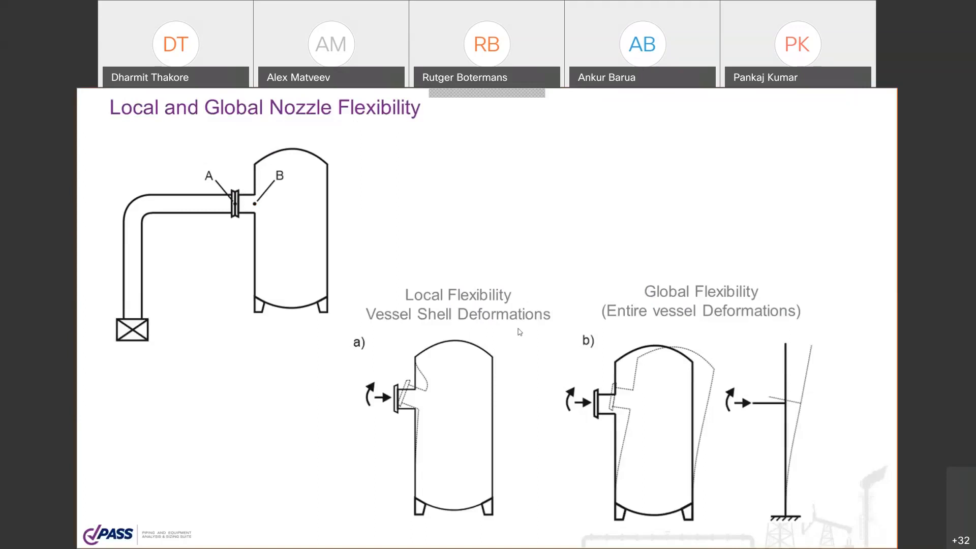
mouse_move(365, 282)
left_mouse_down()
mouse_move(328, 455)
mouse_move(557, 525)
mouse_move(590, 310)
mouse_move(388, 278)
left_mouse_up()
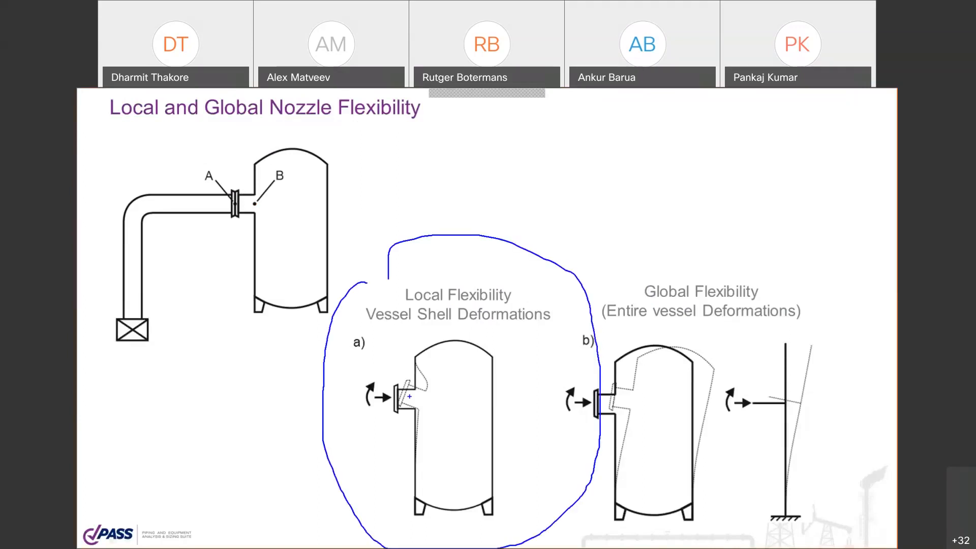
mouse_move(388, 370)
left_mouse_down()
mouse_move(374, 396)
mouse_move(441, 445)
mouse_move(422, 349)
mouse_move(358, 349)
left_mouse_up()
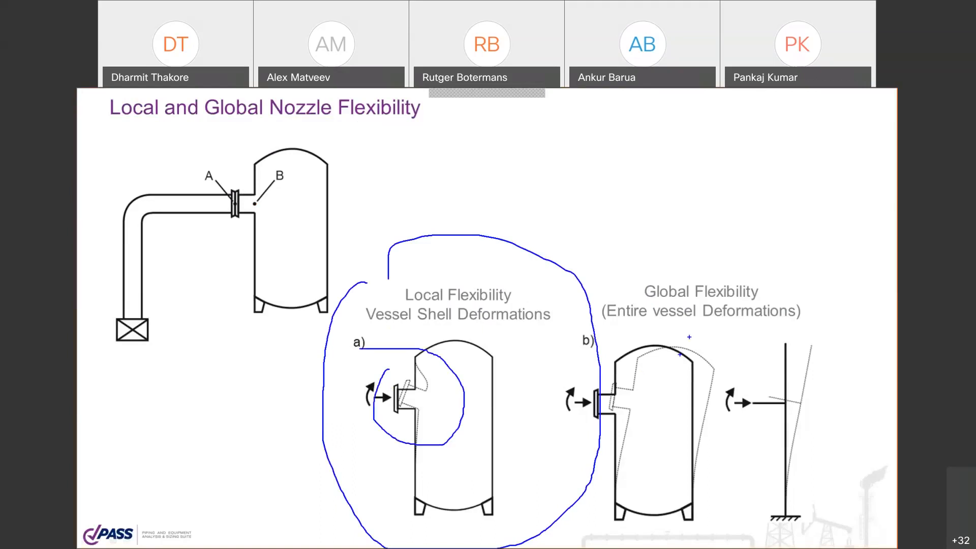
mouse_move(645, 268)
left_mouse_down()
mouse_move(531, 414)
mouse_move(688, 546)
mouse_move(866, 305)
mouse_move(698, 252)
mouse_move(585, 266)
left_mouse_up()
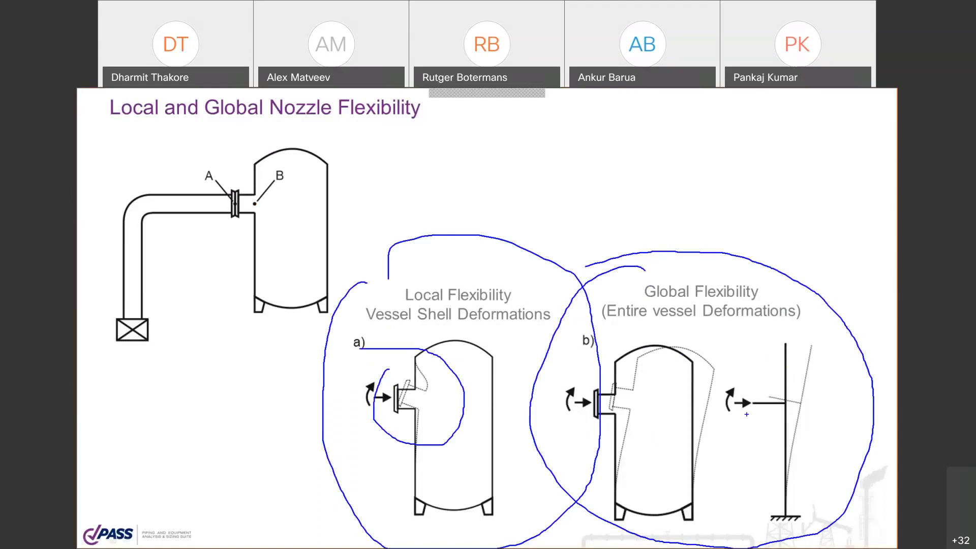
mouse_move(730, 389)
left_mouse_down()
mouse_move(758, 377)
mouse_move(718, 395)
left_mouse_up()
key("Escape")
key("Escape")
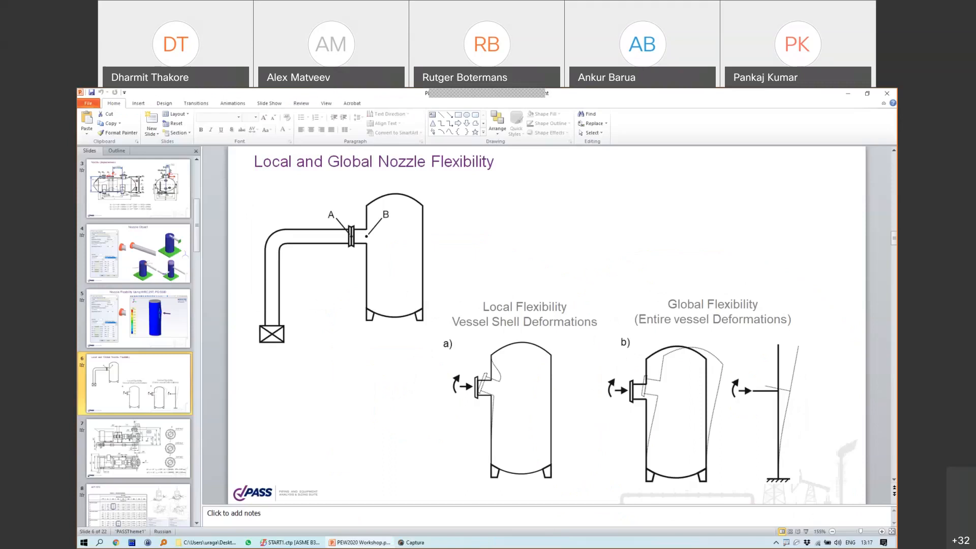
key("alt+Tab")
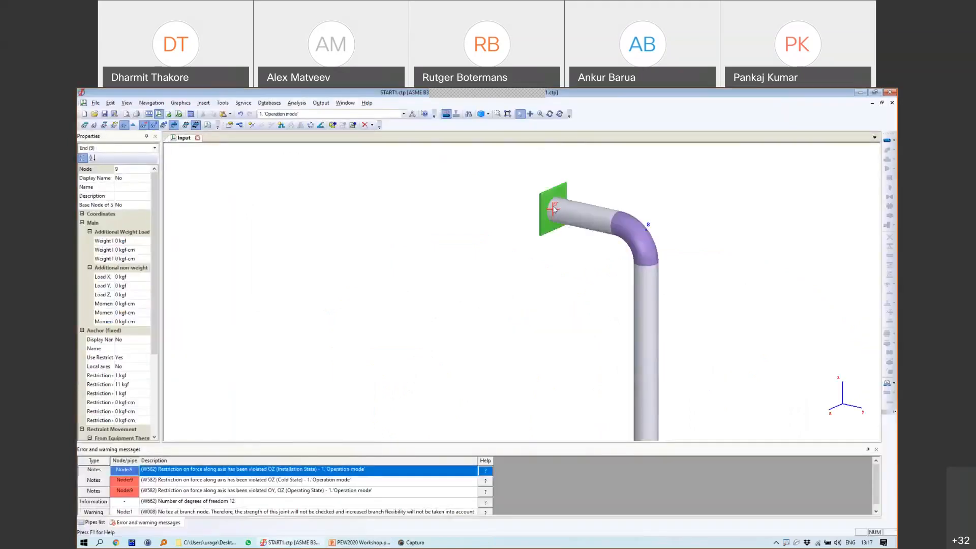
Step: Delete the anchor at node 9 and show the available nozzle types for that node
left_click(554, 211)
key("Delete")
left_click(509, 334)
left_click(887, 225)
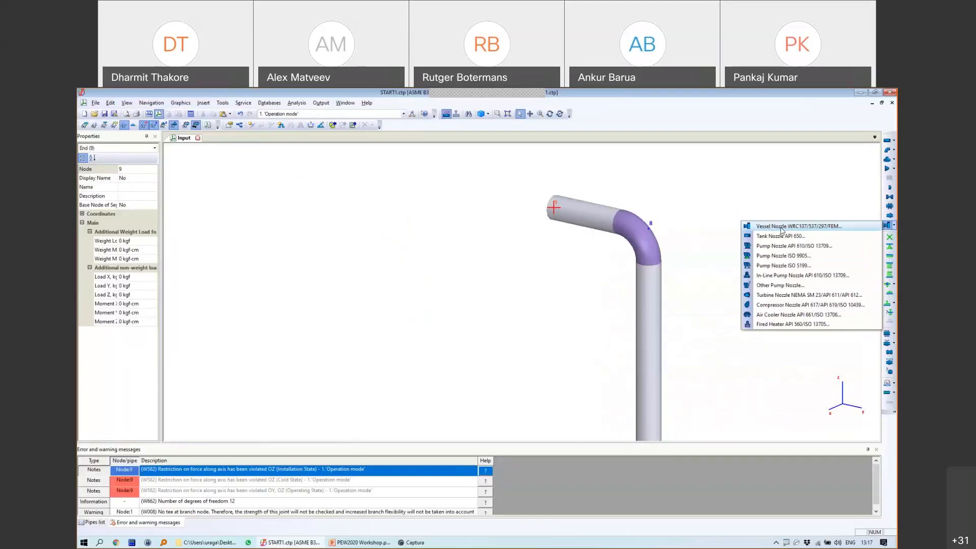
Step: Insert a vessel nozzle at node 9, keeping nozzle flexibility Rigid
left_click(666, 229)
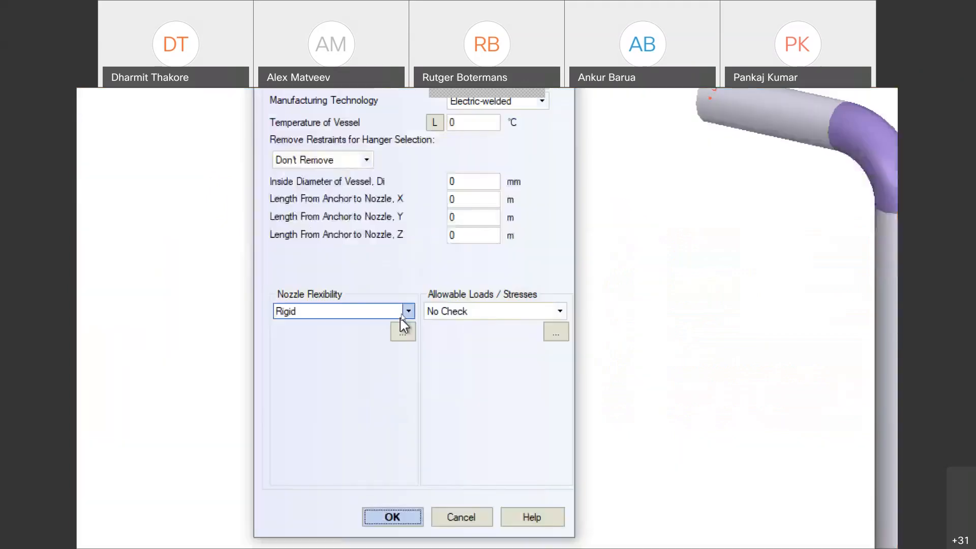
left_click(402, 314)
left_click(386, 307)
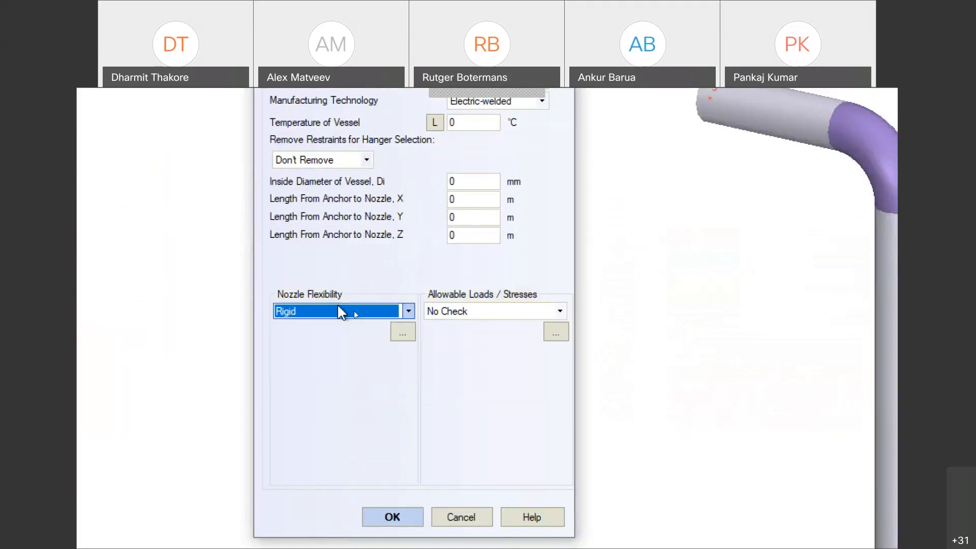
Step: Try manual allowable loads and review the Frad, Fcir, Flong, Mrad, Mcir and Mlong fields
left_click(557, 311)
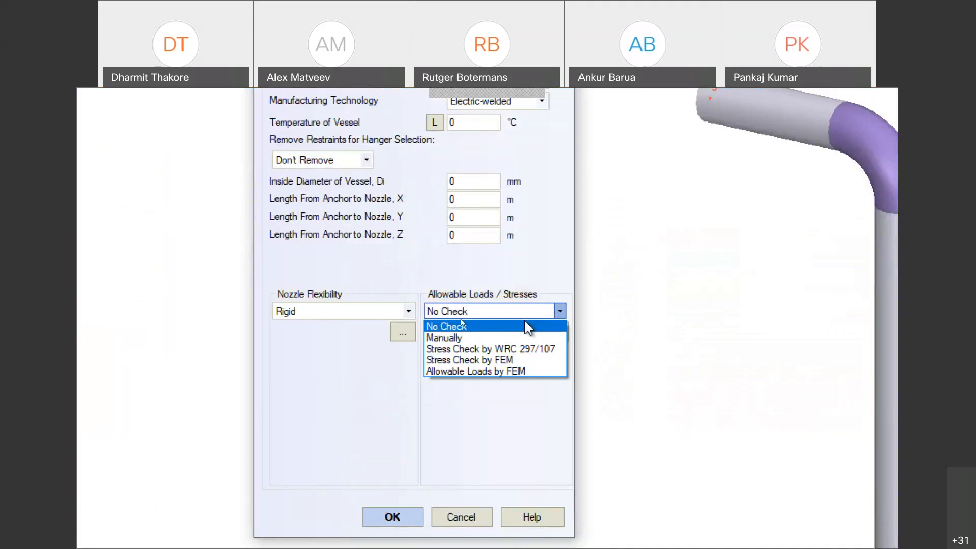
left_click(447, 338)
left_click(465, 356)
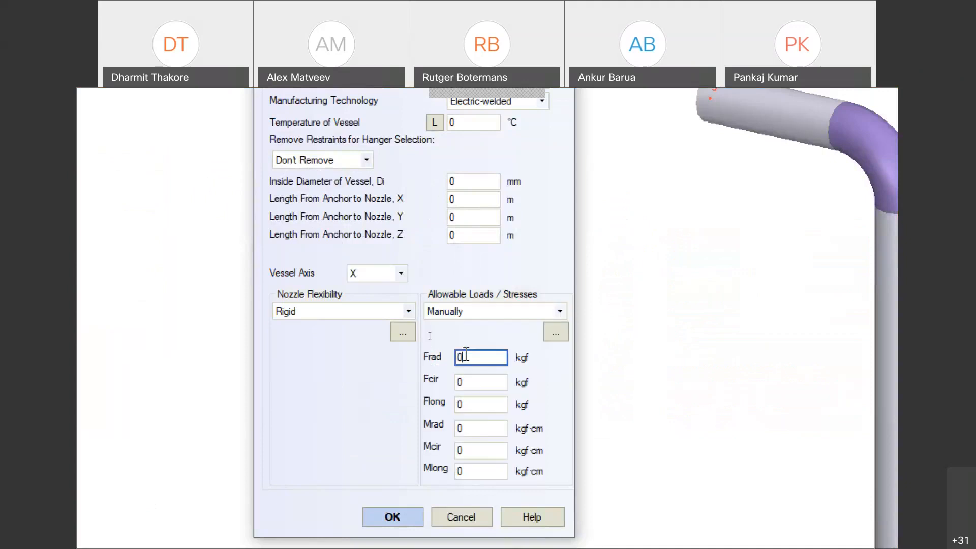
left_click(466, 380)
left_click(468, 402)
left_click(468, 429)
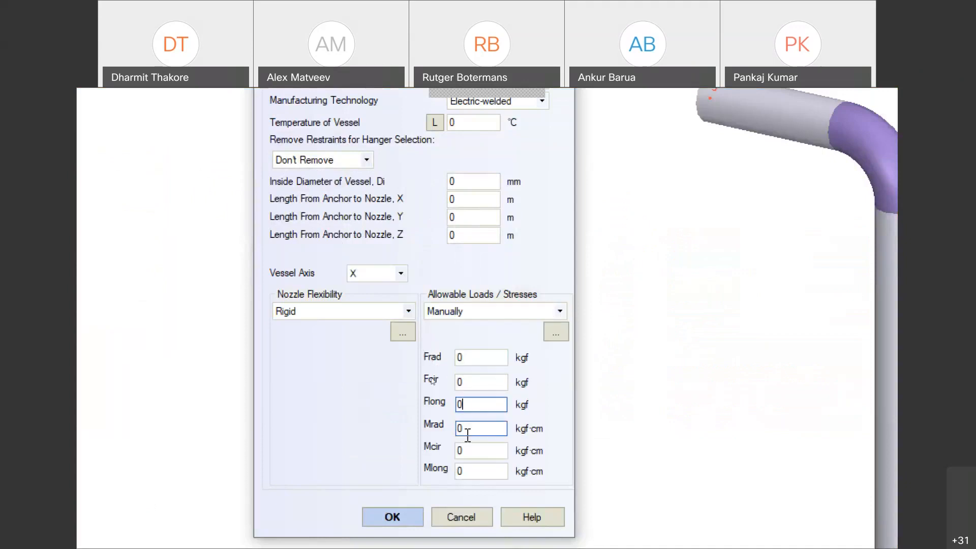
left_click(468, 450)
left_click(468, 470)
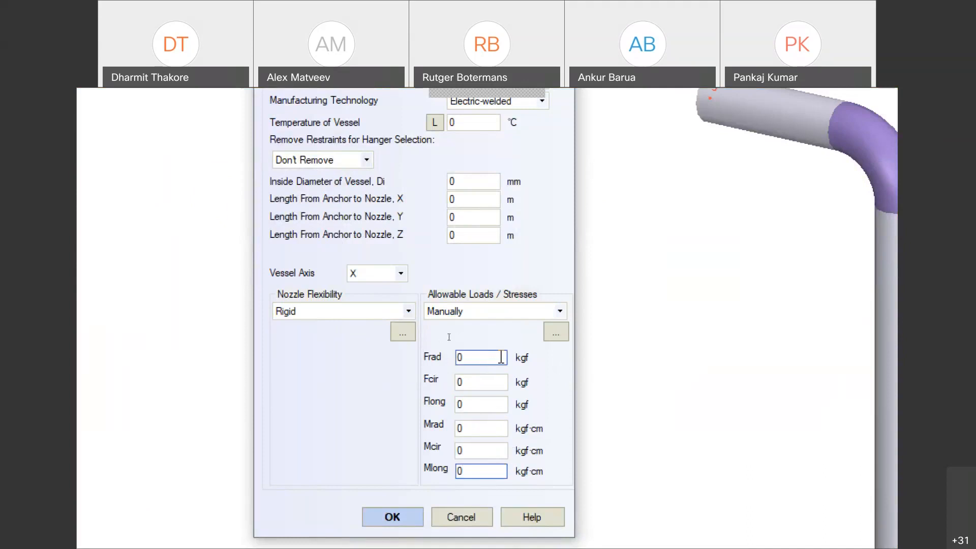
left_click(501, 357)
left_click(463, 382)
left_click(477, 405)
left_click(471, 428)
Step: Set the allowable loads check to Stress Check by WRC 297/107
left_click(475, 313)
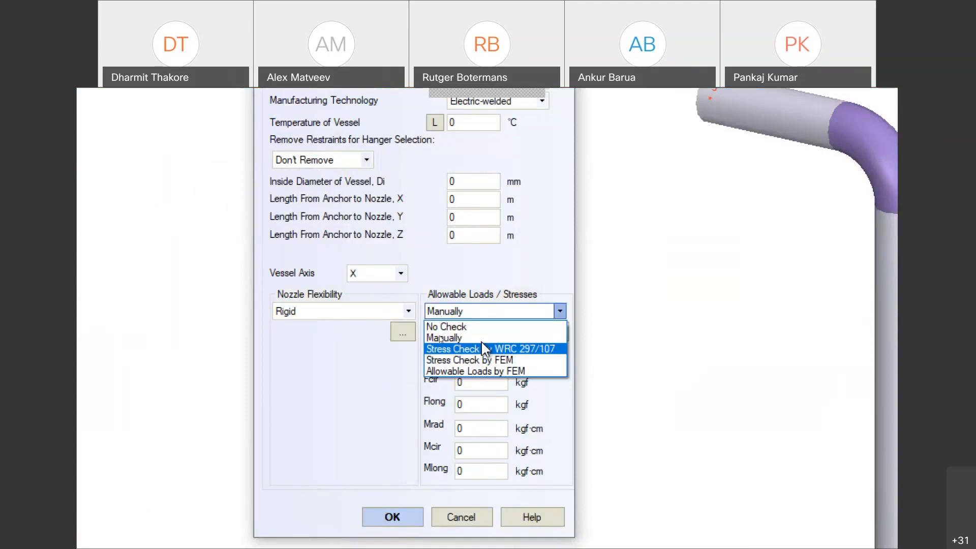
left_click(481, 353)
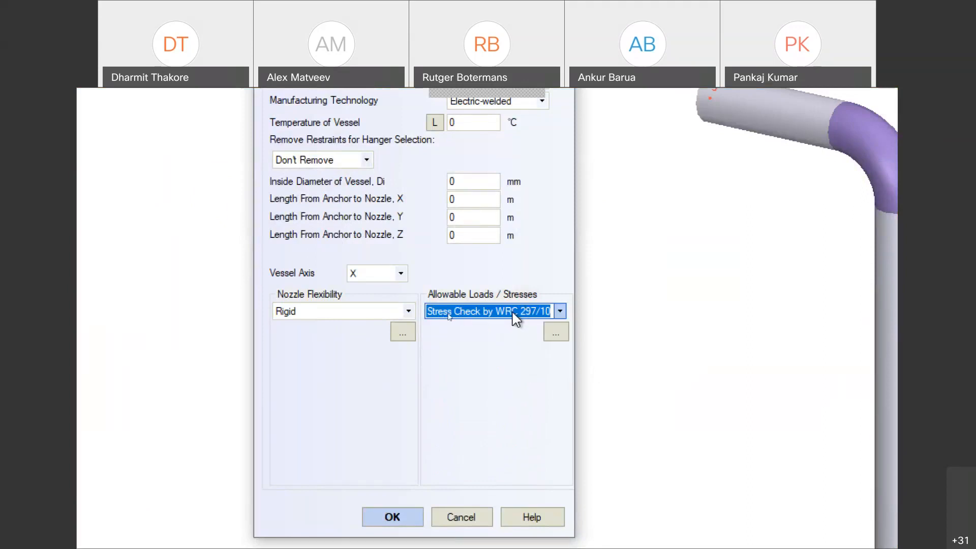
left_click(494, 312)
Step: Set vessel inside diameter 1200 mm, material A106 B and vessel temperature 1500 °C
left_click(496, 351)
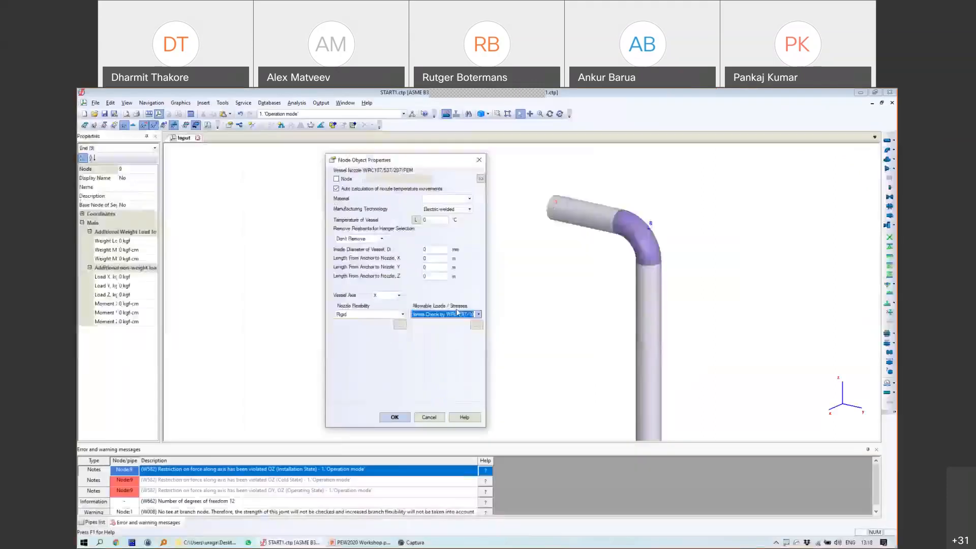
double_click(430, 249)
type("1200")
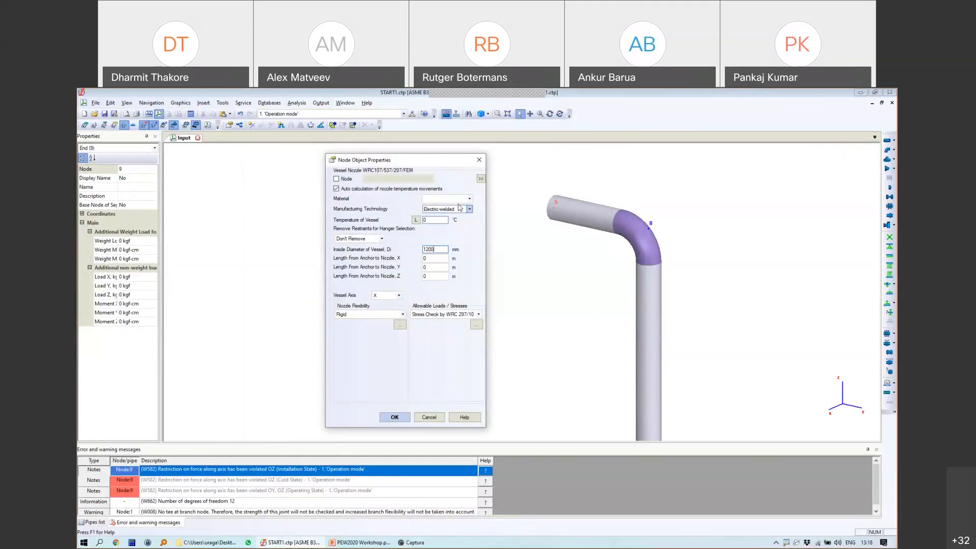
left_click(441, 198)
left_click(441, 223)
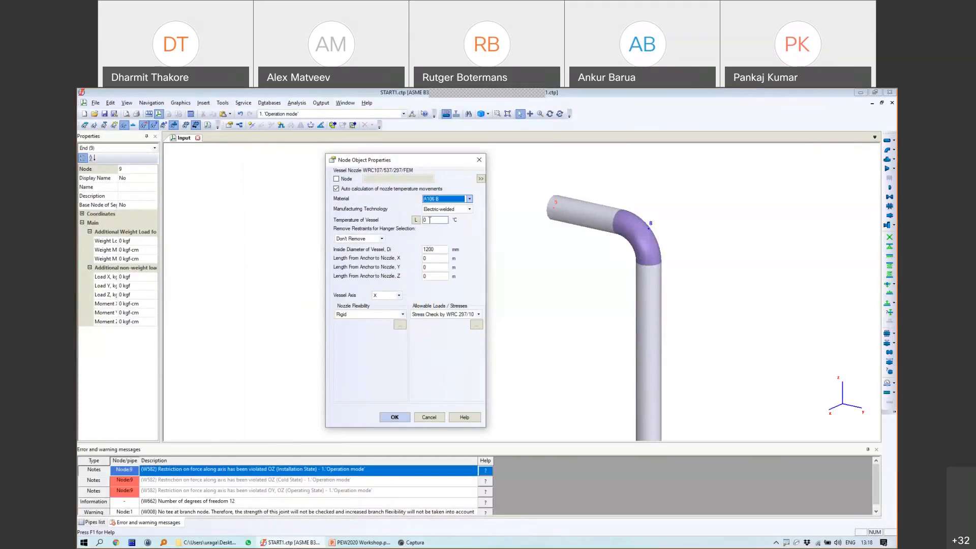
left_click_drag(431, 220, 413, 223)
type("1500")
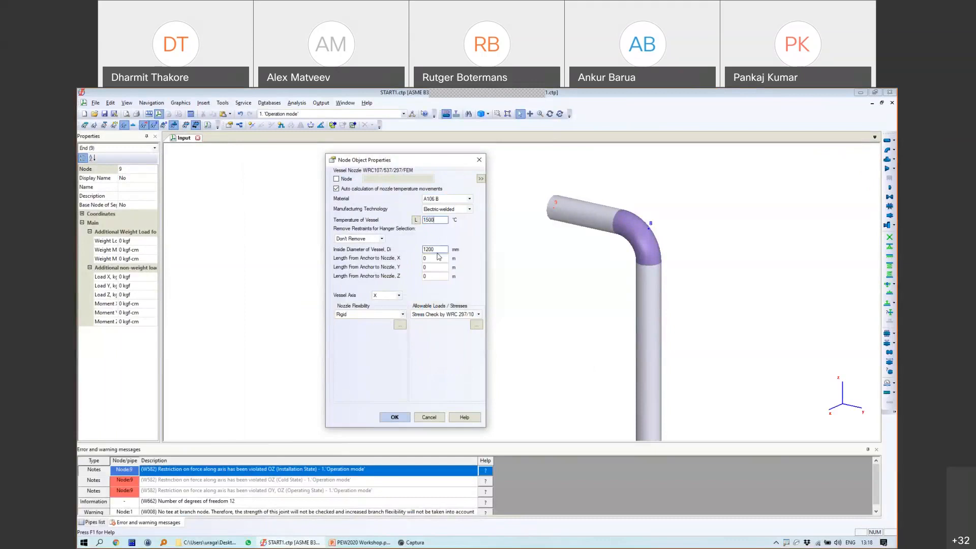
left_click(432, 258)
Step: Set the anchor-to-nozzle Z distance to 2 m and the vessel axis to Z
double_click(434, 276)
type("2")
left_click(398, 296)
left_click(376, 314)
left_click(434, 276)
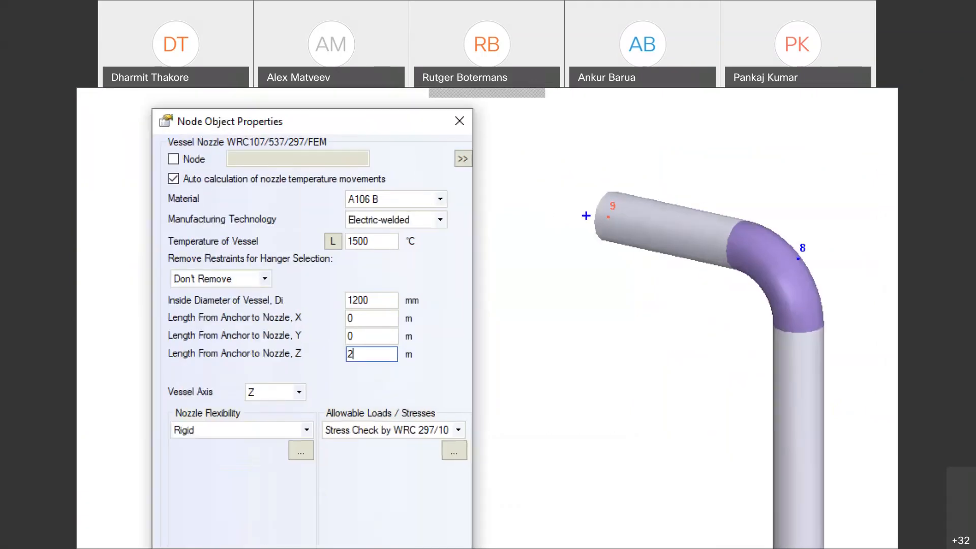
Step: Annotate the screen showing the vessel anchor 2 m below node 9 along Z
left_click_drag(549, 200, 606, 213)
mouse_move(532, 486)
left_mouse_down()
mouse_move(593, 486)
mouse_move(546, 483)
left_mouse_up()
left_click_drag(530, 459, 594, 511)
left_click_drag(589, 463, 534, 509)
left_click_drag(557, 478, 565, 210)
mouse_move(575, 329)
left_mouse_down()
mouse_move(573, 371)
mouse_move(593, 373)
left_mouse_up()
mouse_move(603, 337)
left_mouse_down()
mouse_move(604, 384)
mouse_move(624, 379)
left_mouse_up()
left_click_drag(518, 364, 346, 364)
mouse_move(346, 364)
left_mouse_down()
mouse_move(363, 349)
mouse_move(360, 368)
left_mouse_up()
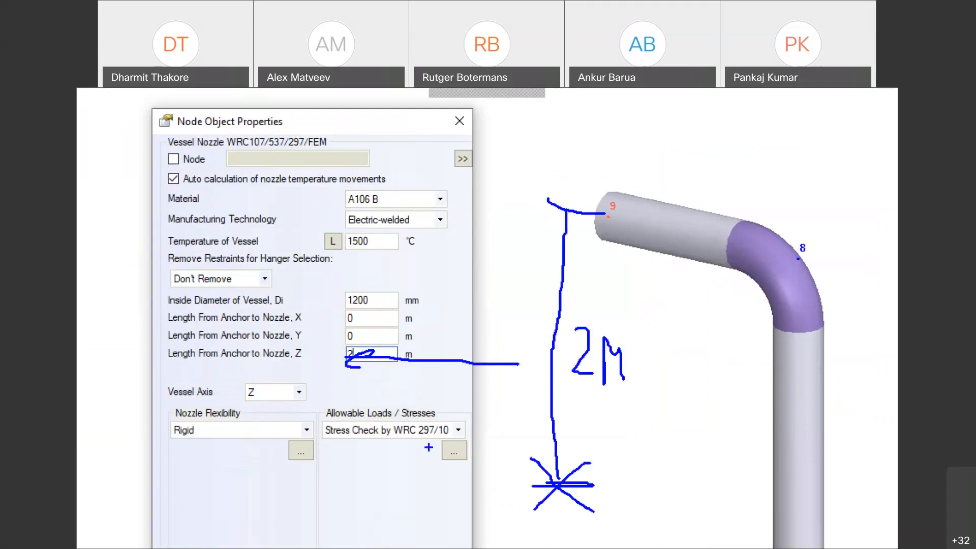
key("Escape")
Step: Apply the nozzle, dismiss the warning, and choose an unreinforced cylindrical-shell nozzle flexibility type
left_click(396, 417)
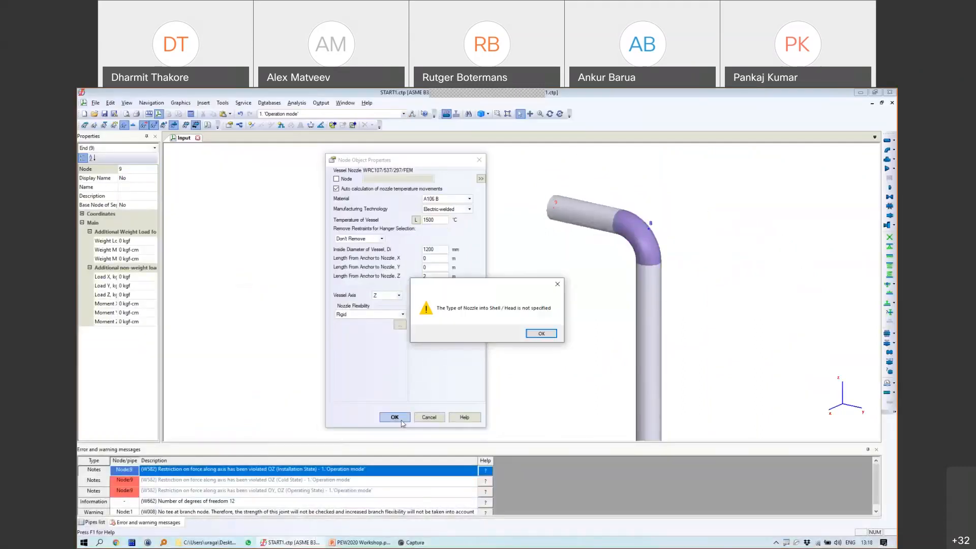
left_click(541, 333)
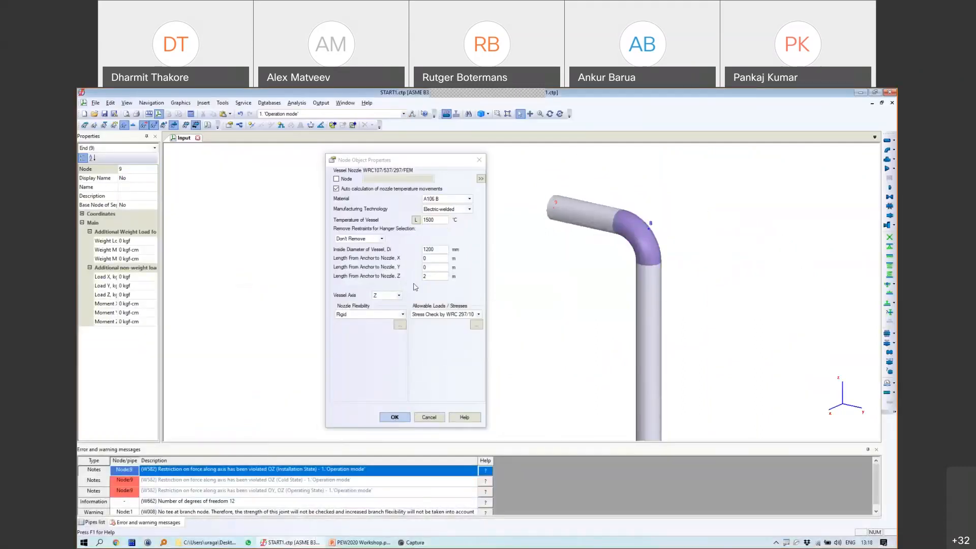
left_click(476, 325)
double_click(232, 193)
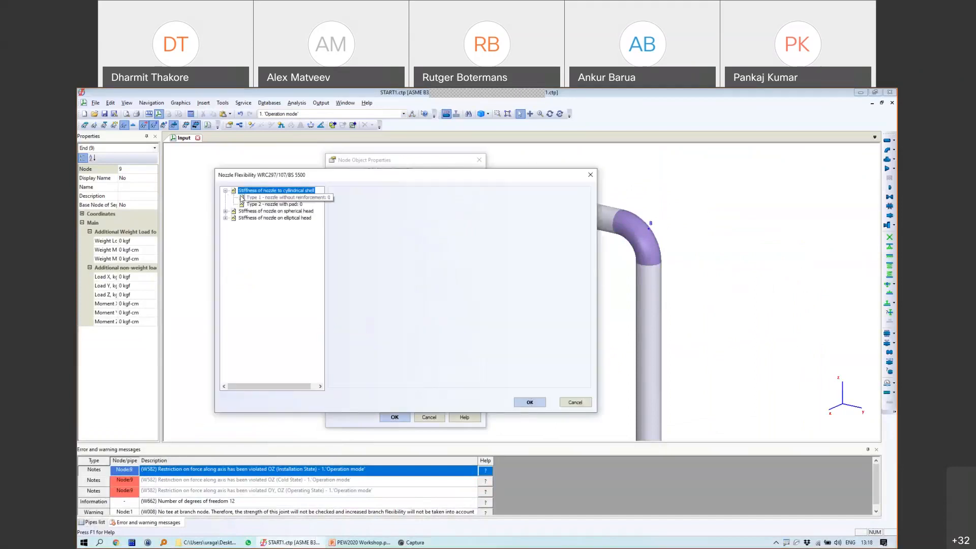
Step: Enter shell wall 14 mm, nozzle 219.1 × 6.35 mm and shell length 4000 mm
left_click(409, 203)
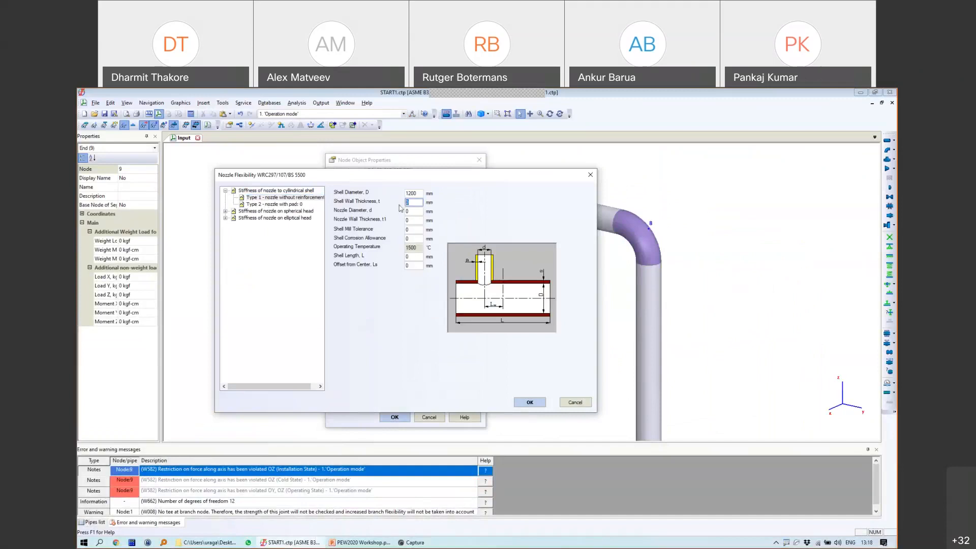
type("14")
left_click(412, 211)
type("1")
type("19.")
type("1")
left_click(406, 220)
type("6.35")
left_click(418, 256)
type("400")
left_click(407, 266)
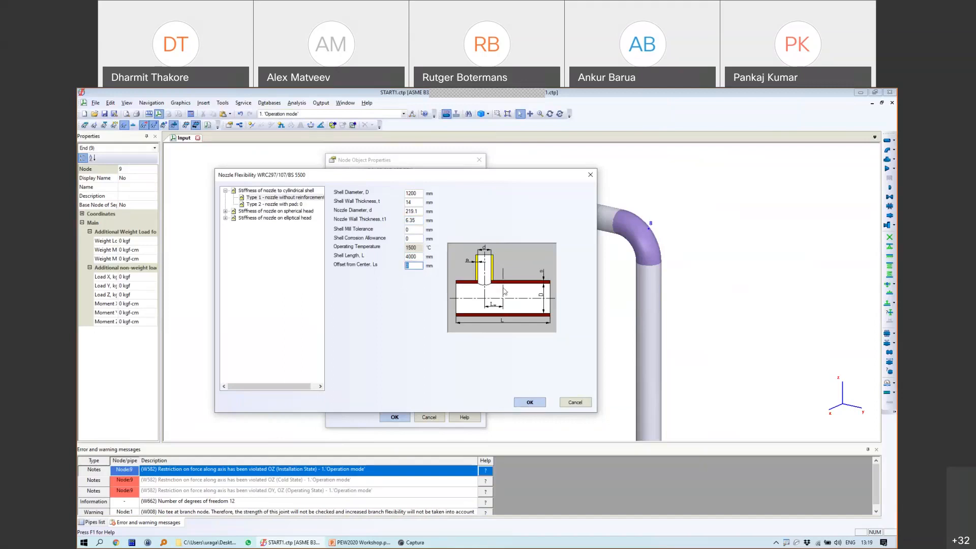
Step: Annotate the nozzle, shell edges and 4000 mm shell length on the diagram
left_click_drag(504, 285, 498, 262)
left_click_drag(548, 281, 547, 314)
mouse_move(458, 282)
left_mouse_down()
mouse_move(458, 313)
mouse_move(453, 275)
mouse_move(457, 299)
left_mouse_up()
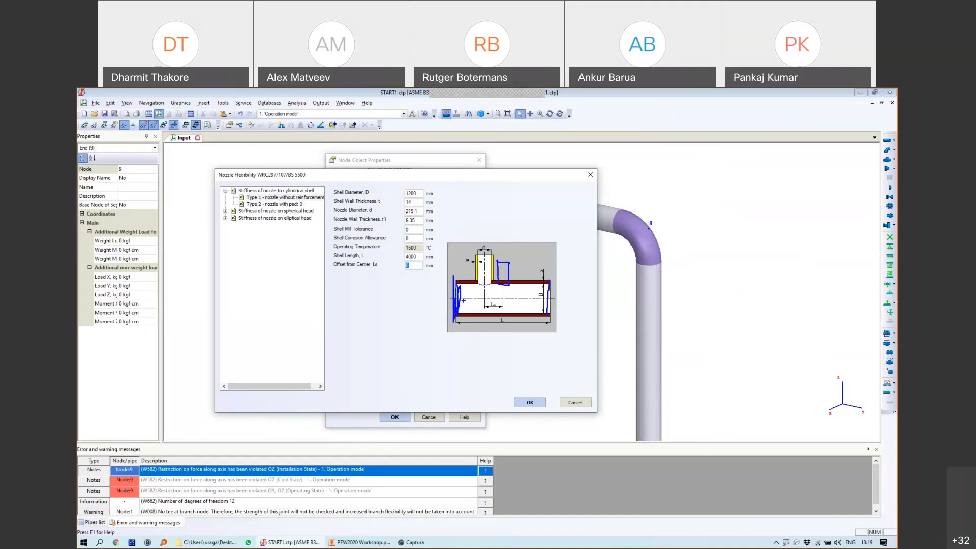
mouse_move(544, 283)
left_mouse_down()
mouse_move(545, 313)
mouse_move(549, 285)
left_mouse_up()
mouse_move(497, 261)
left_mouse_down()
mouse_move(510, 281)
mouse_move(495, 260)
left_mouse_up()
mouse_move(406, 253)
left_mouse_down()
mouse_move(402, 259)
mouse_move(422, 261)
mouse_move(430, 252)
mouse_move(407, 256)
left_mouse_up()
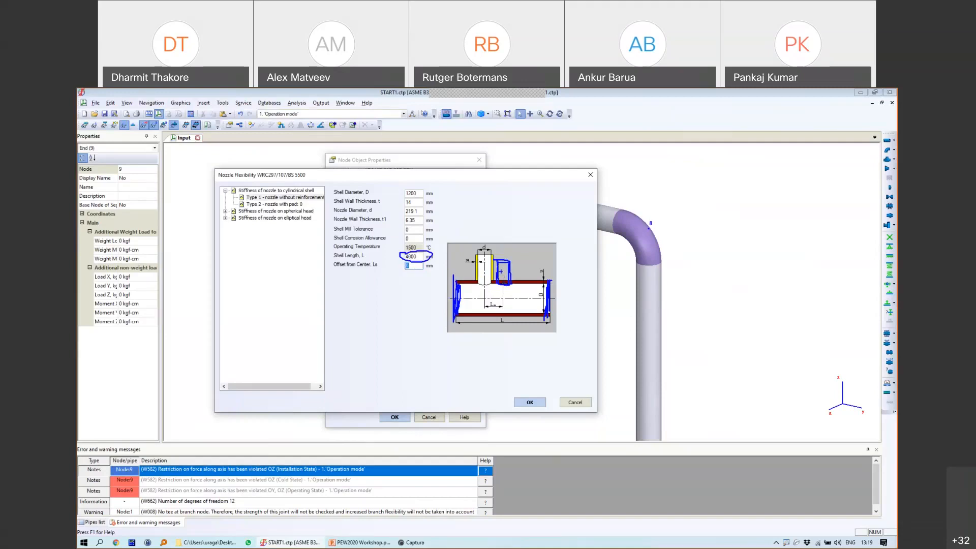
key("Escape")
Step: Attempt to apply the flexibility data, hit error E326 twice, and cancel the dialog
left_click(532, 402)
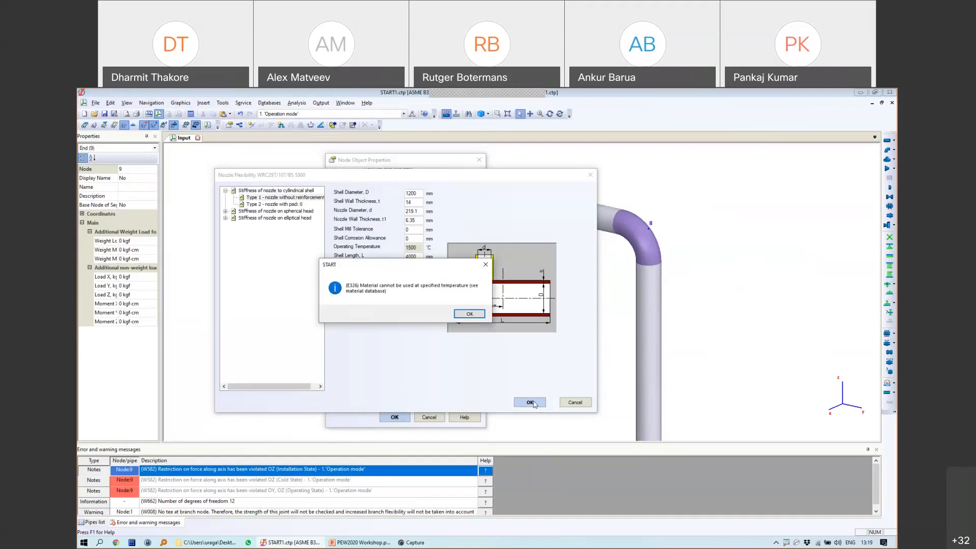
left_click(467, 314)
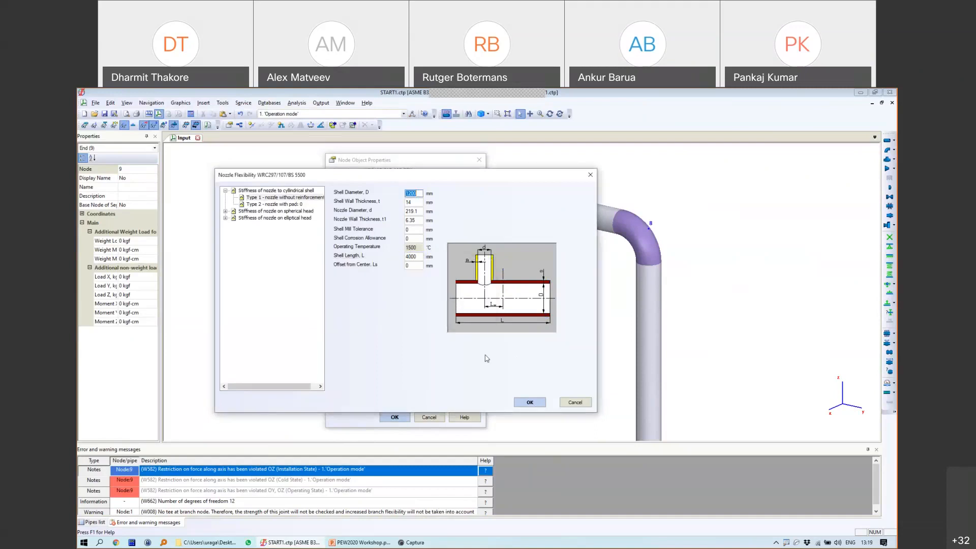
left_click(529, 402)
left_click(470, 314)
left_click(575, 402)
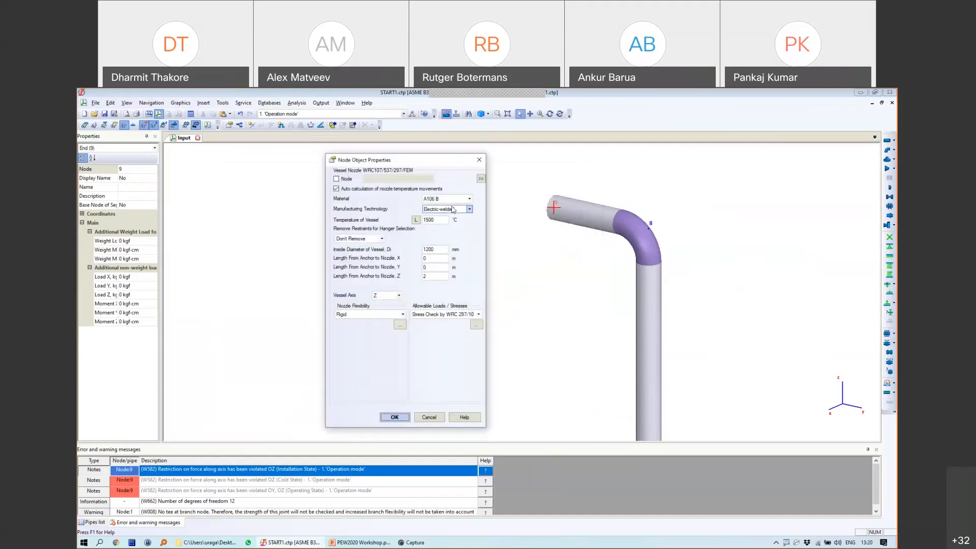
Step: Lower the vessel temperature from 1500 to 150 °C and reopen the nozzle flexibility settings
left_click(443, 221)
key("BackSpace")
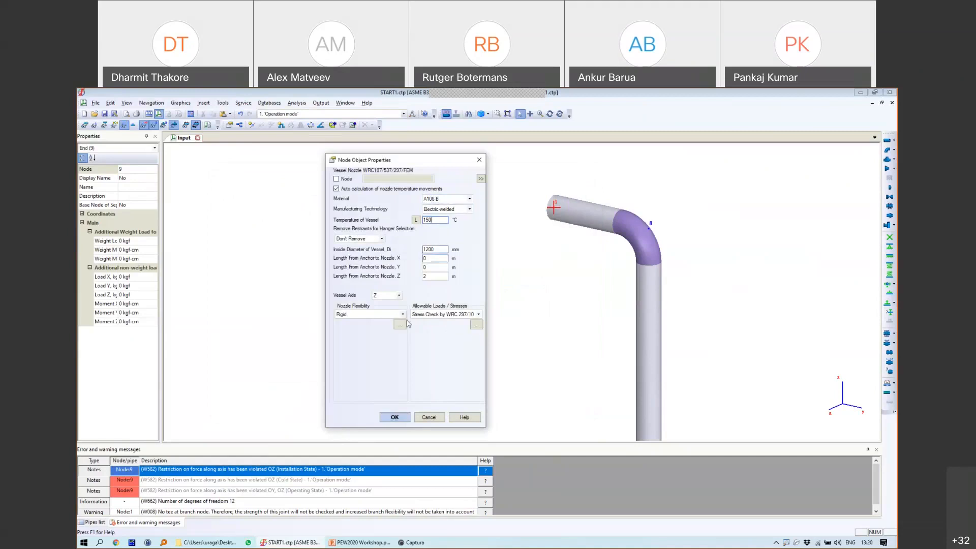
left_click(475, 326)
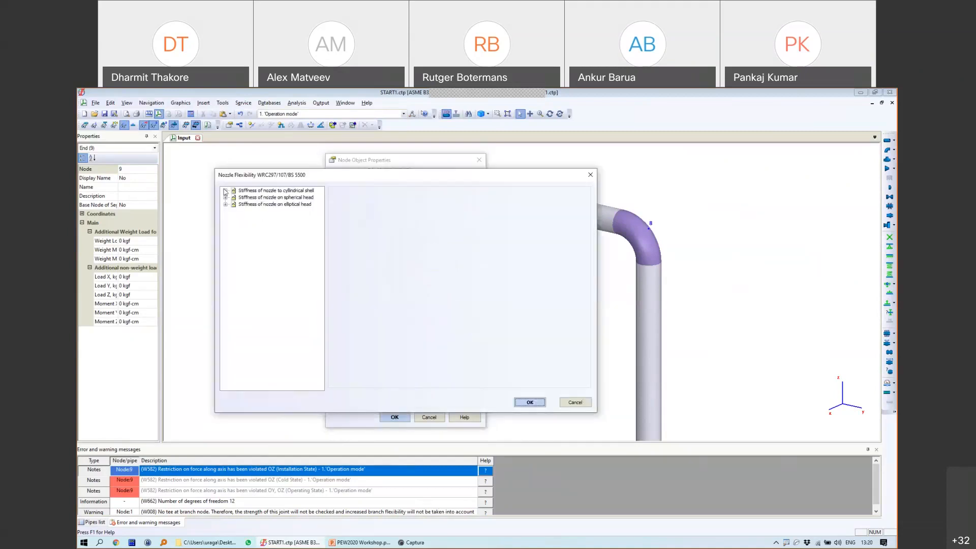
Step: Choose the unreinforced cylindrical-shell type and enter 14, 219.1, 6.35 and 4000 mm
left_click(226, 190)
left_click(279, 198)
double_click(416, 202)
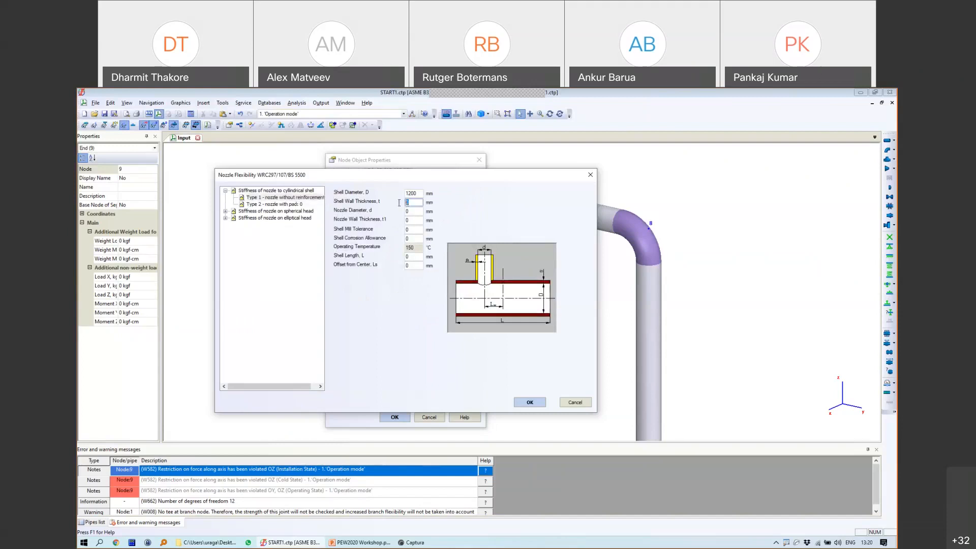
type("14")
key("Tab")
type("219.1")
key("Tab")
type("6.35")
left_click(410, 258)
type("4000")
key("Tab")
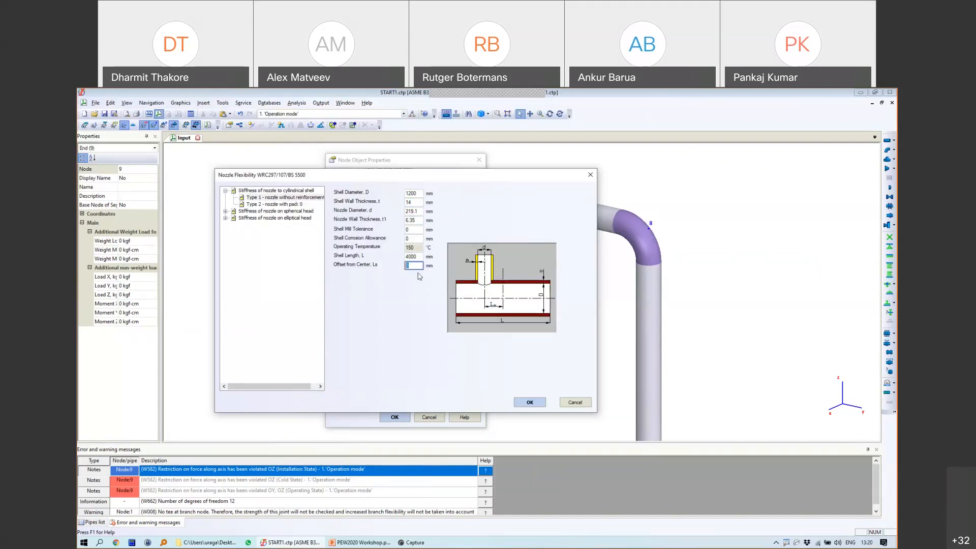
Step: Apply the flexibility data and the vessel nozzle at node 9
left_click(531, 402)
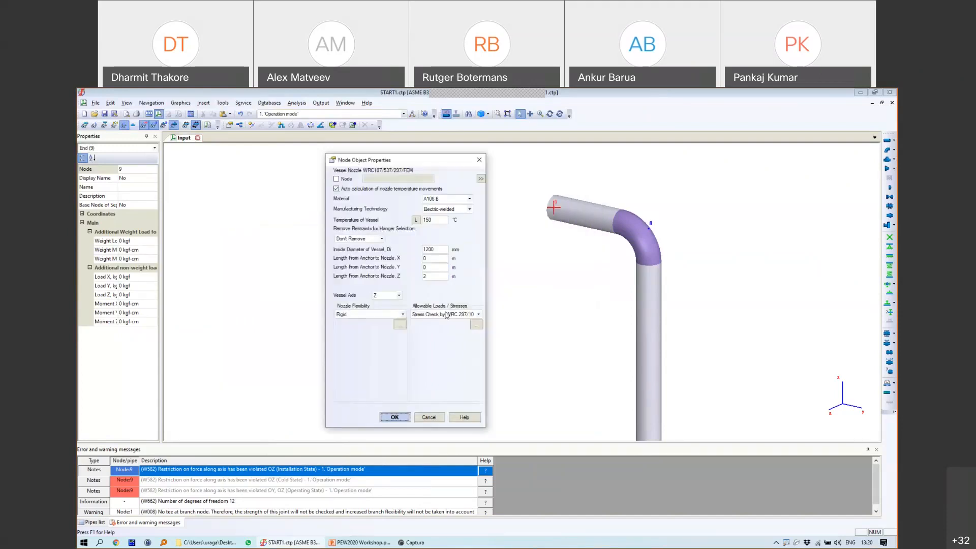
left_click(405, 416)
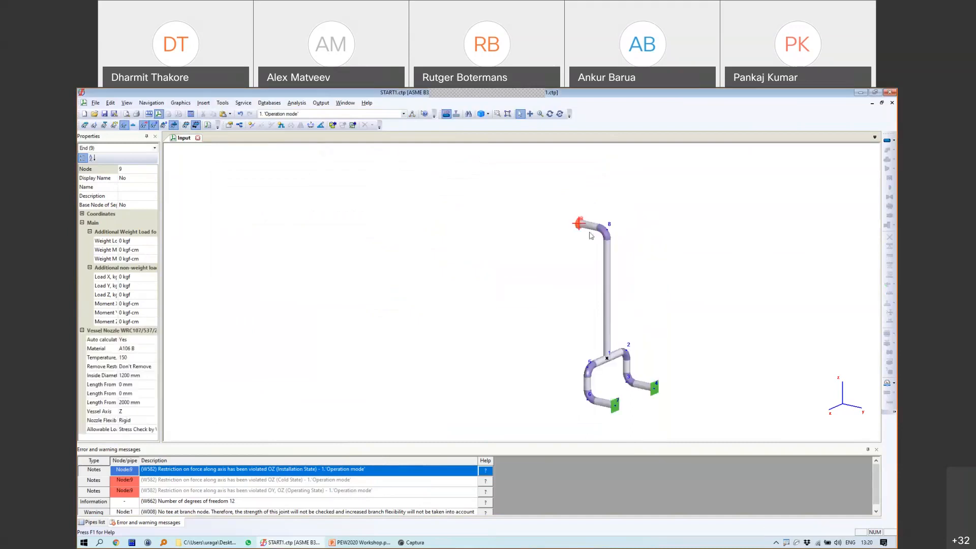
scroll(599, 236, "up", 3)
Step: Run the piping analysis and display the results graphically
left_click(190, 113)
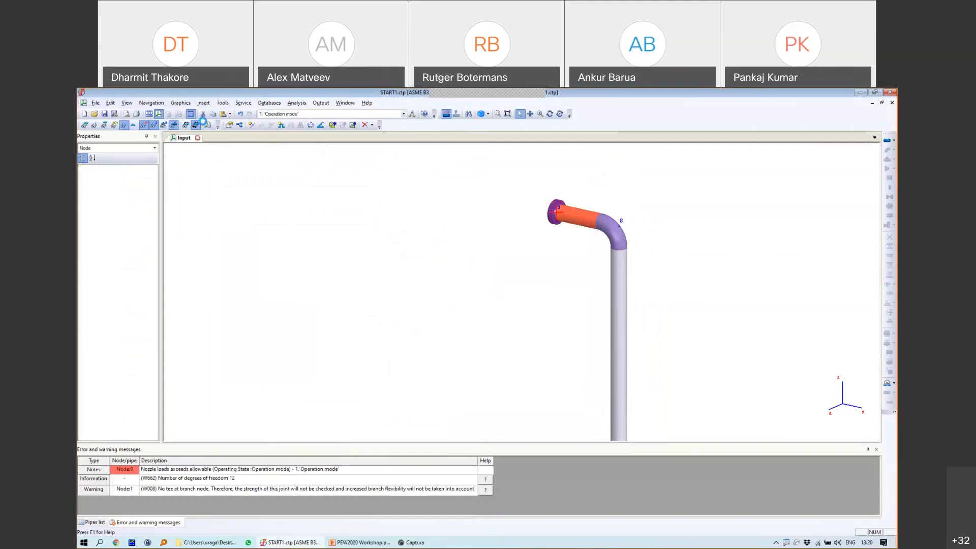
left_click(178, 115)
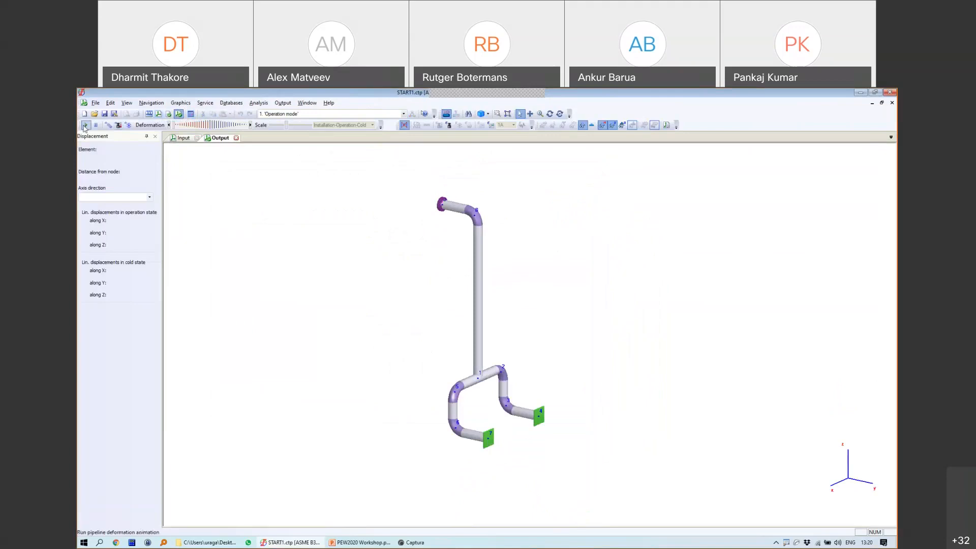
scroll(455, 204, "up", 5)
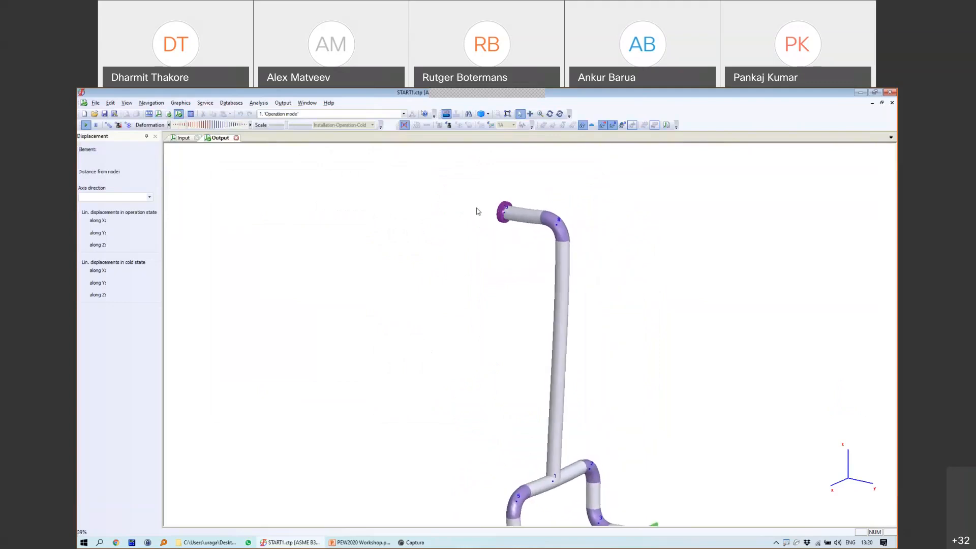
Step: Check node 9's 3.73 mm Z displacement, then return to the input model
mouse_move(489, 208)
left_mouse_down()
mouse_move(487, 170)
mouse_move(506, 199)
left_mouse_up()
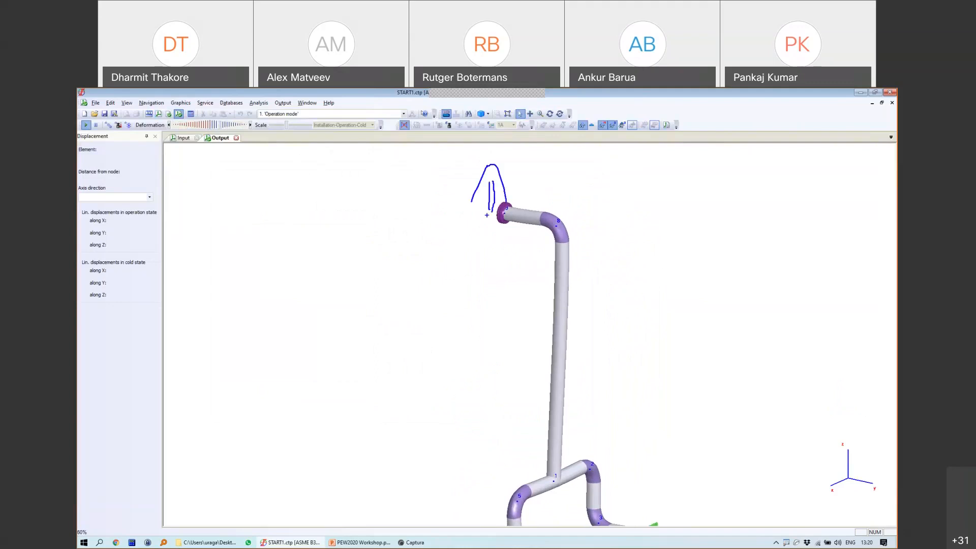
left_click(506, 213)
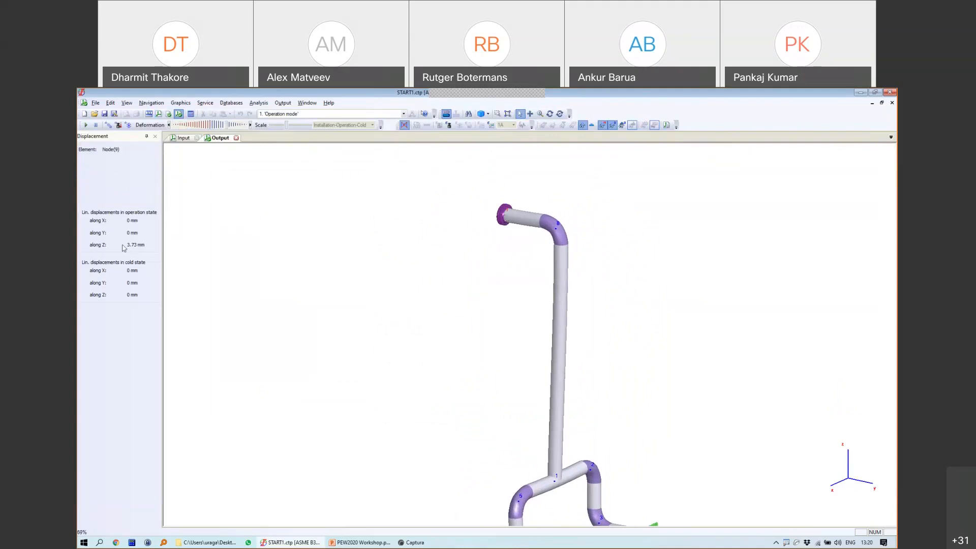
mouse_move(107, 236)
left_mouse_down()
mouse_move(86, 254)
mouse_move(140, 256)
mouse_move(134, 236)
mouse_move(97, 236)
left_mouse_up()
key("Escape")
left_click(235, 139)
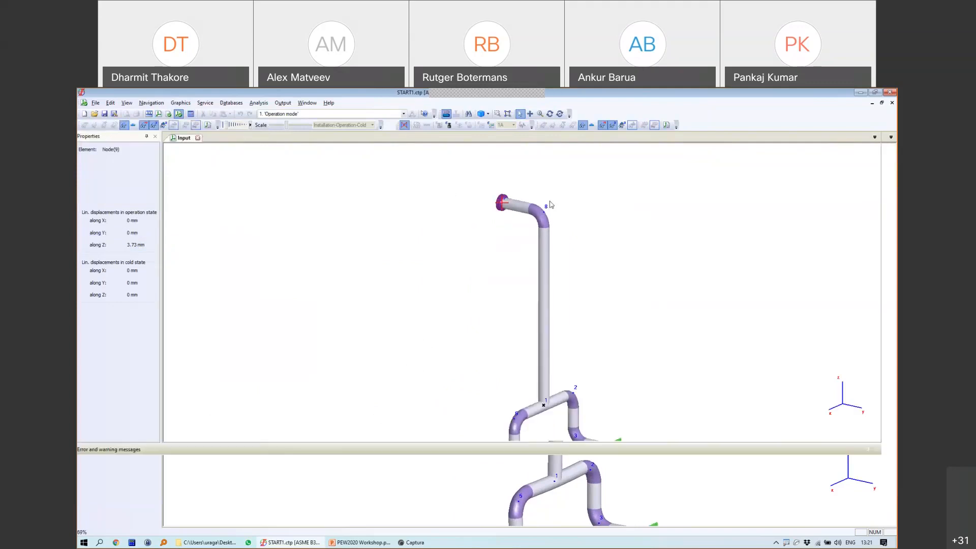
left_click(321, 102)
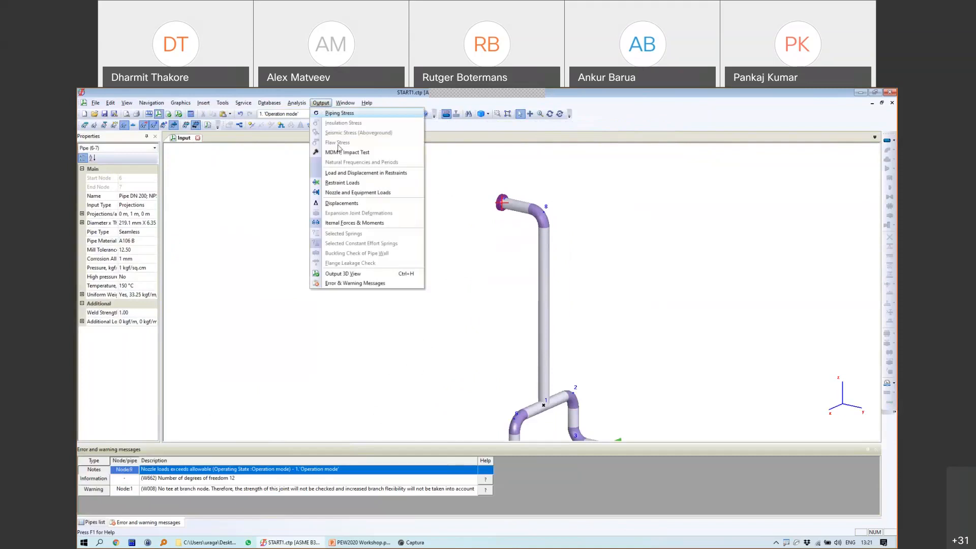
Step: Show the nozzle load table for Operation mode, Operating W+P+T case, with equations
left_click(366, 193)
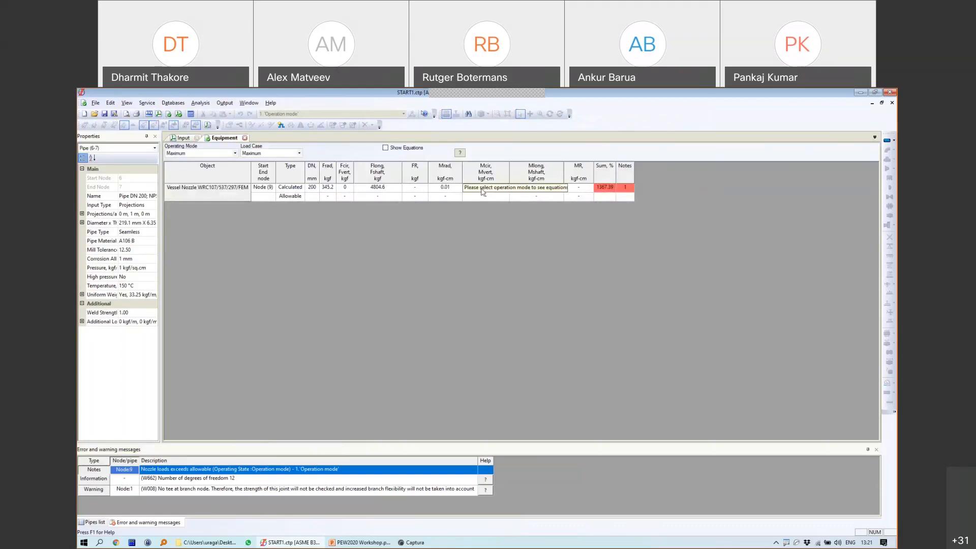
left_click(216, 154)
left_click(206, 165)
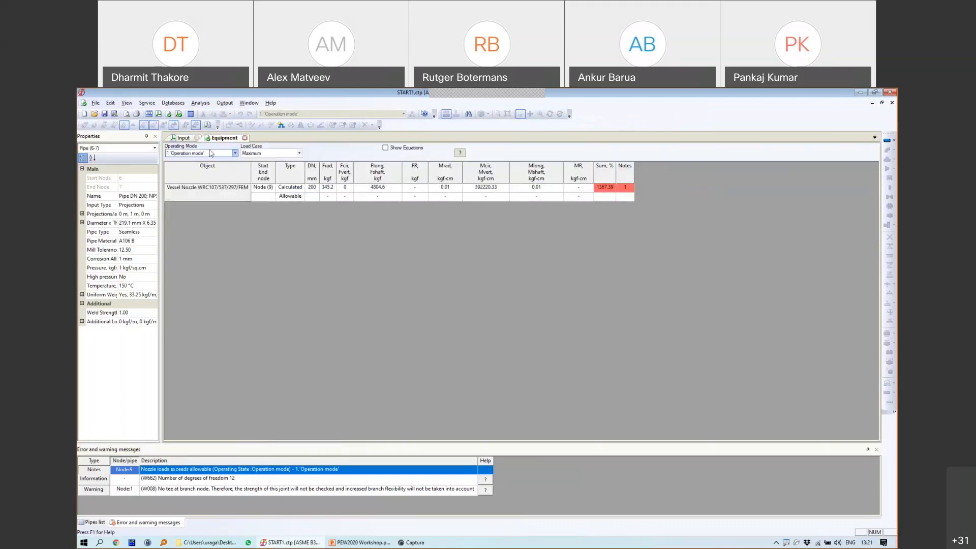
left_click(254, 156)
left_click(264, 167)
left_click(409, 148)
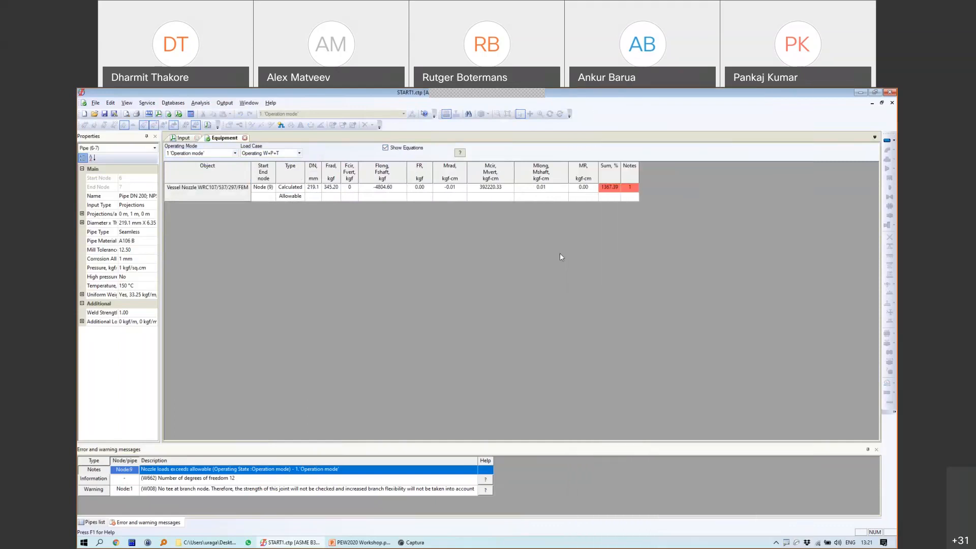
Step: Review the failed total stress and maximum utilization factor, then close the equipment results
mouse_move(612, 212)
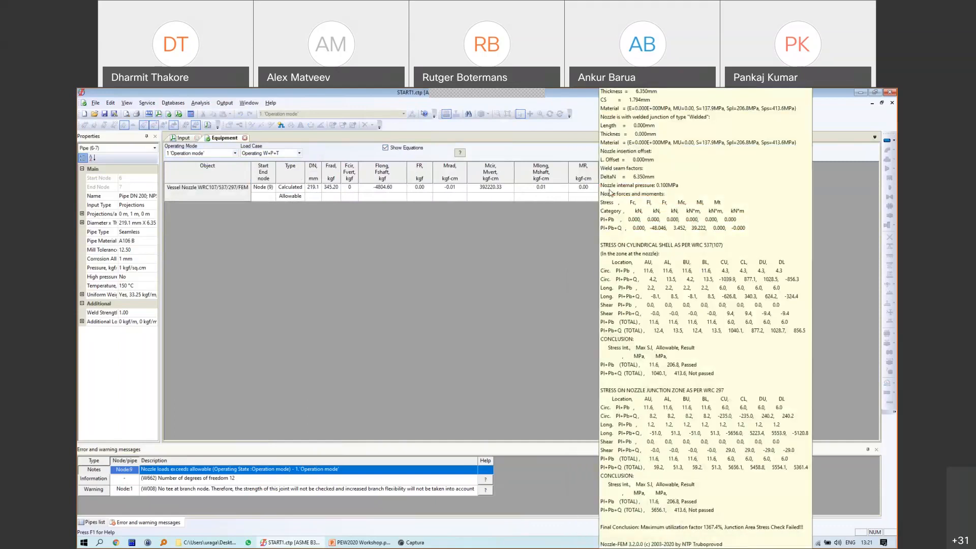
key("super+plus")
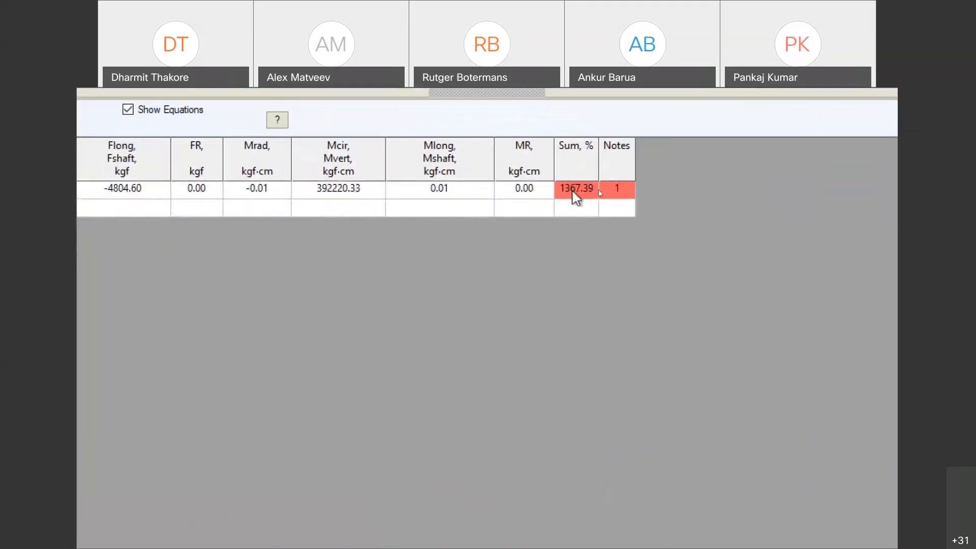
key("super+minus")
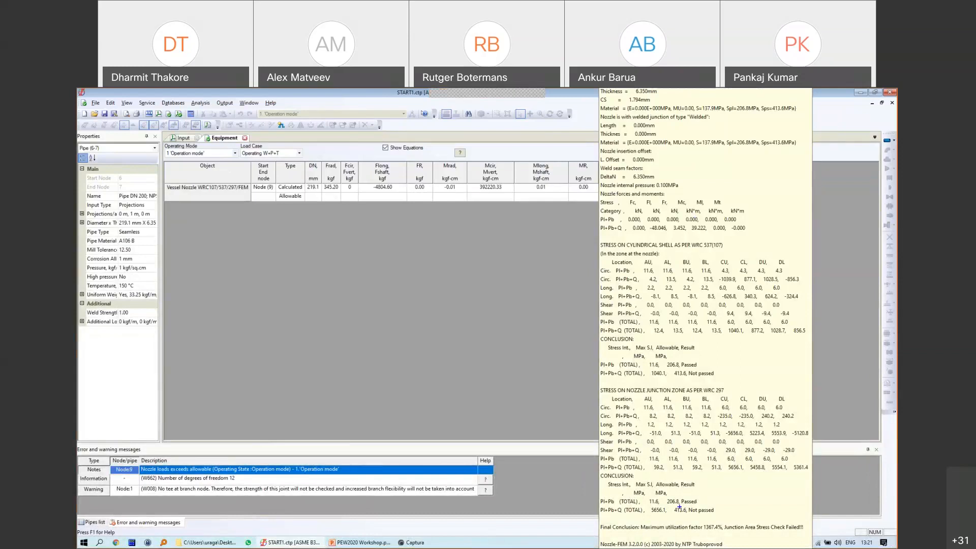
mouse_move(679, 507)
left_mouse_down()
mouse_move(662, 511)
mouse_move(701, 516)
mouse_move(723, 506)
mouse_move(681, 502)
left_mouse_up()
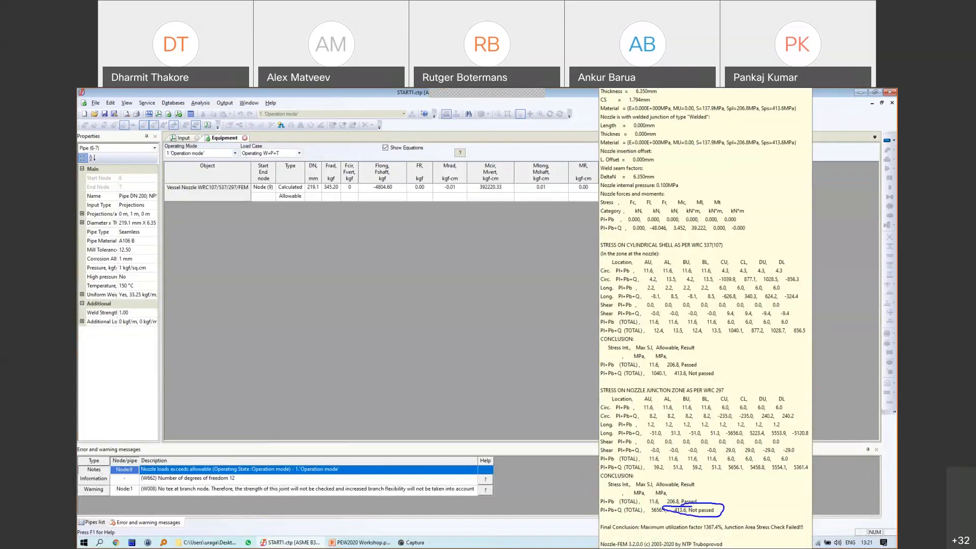
mouse_move(703, 526)
left_mouse_down()
mouse_move(716, 540)
mouse_move(724, 520)
mouse_move(697, 522)
mouse_move(709, 534)
mouse_move(804, 534)
left_mouse_up()
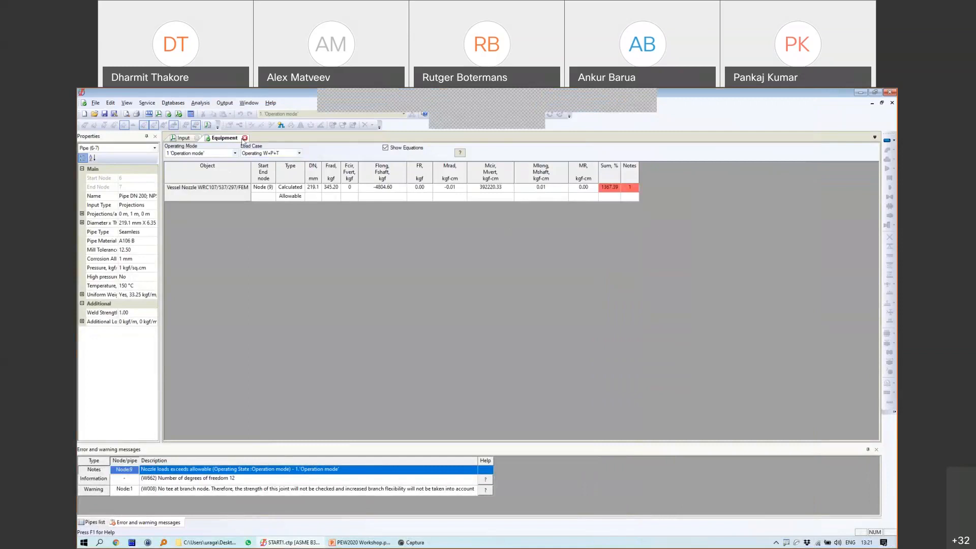
left_click(245, 137)
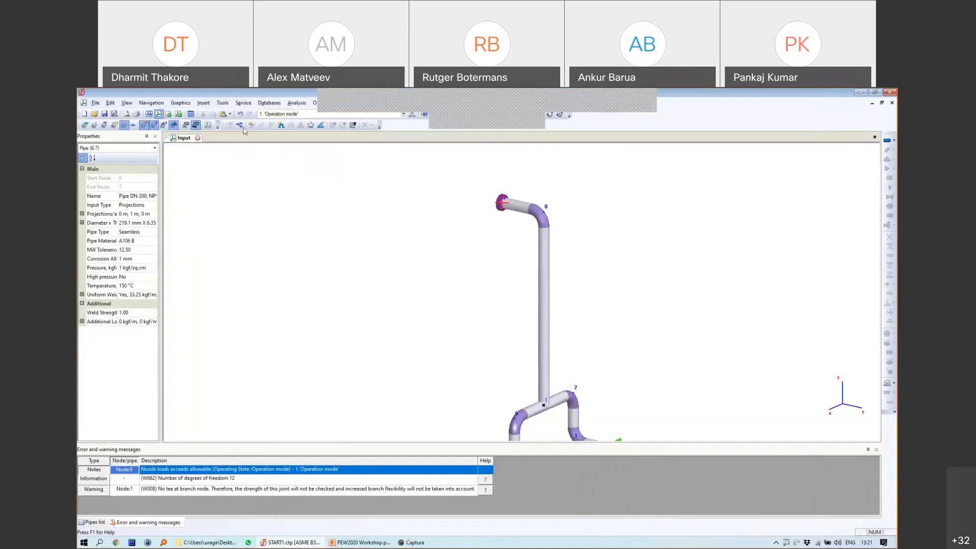
Step: Fit the model in view, select branch node 1 and list the available tee types
middle_click_drag(615, 298, 498, 286)
scroll(516, 272, "down", 2)
scroll(518, 275, "up", 2)
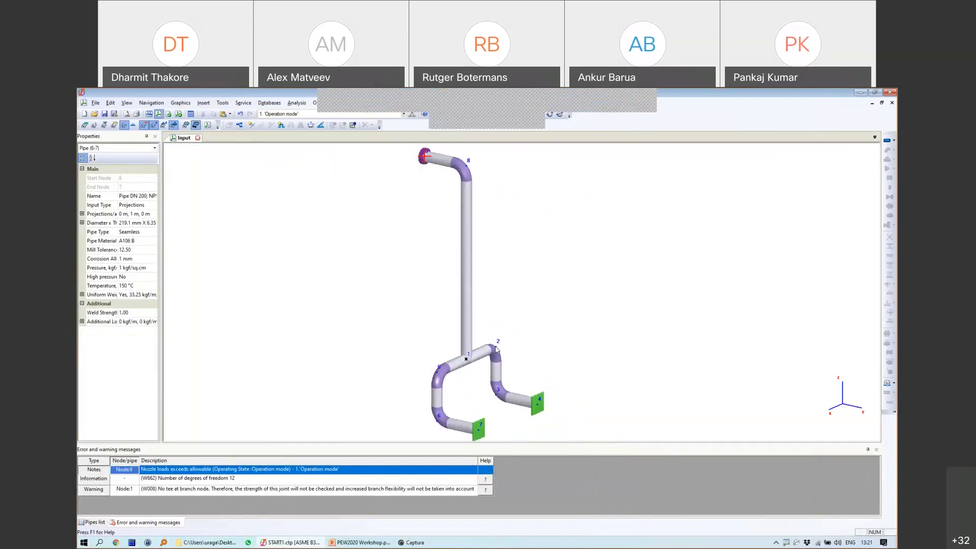
left_click(467, 359)
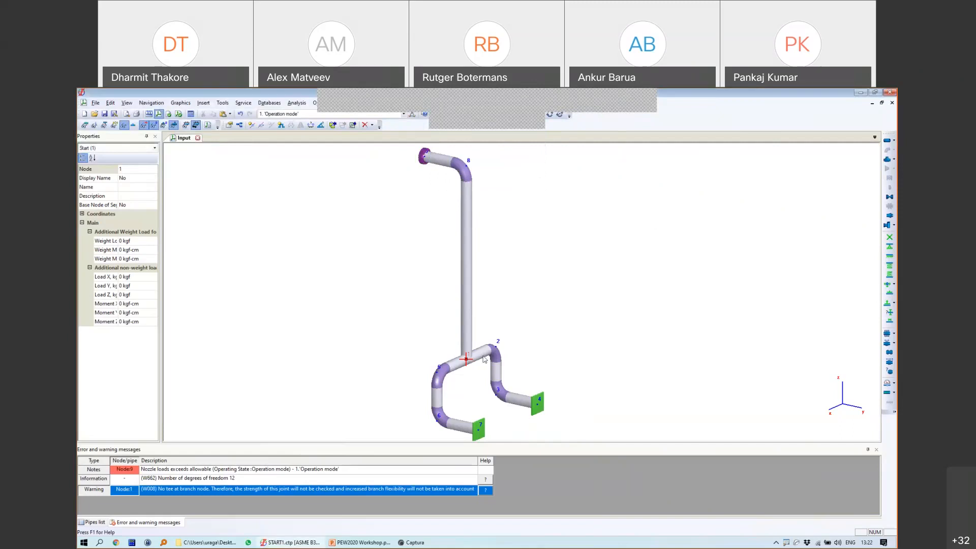
left_click(894, 160)
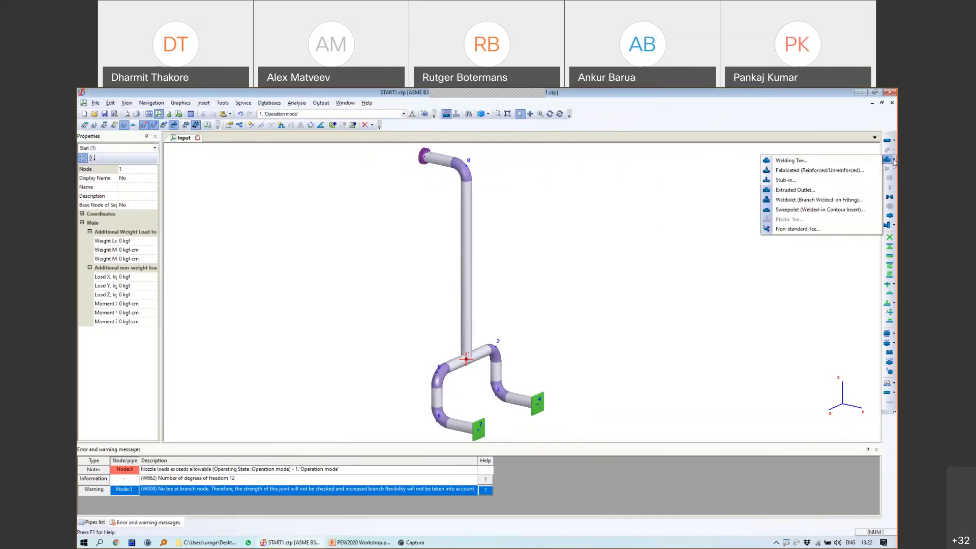
Step: Insert a welding tee at node 1, picking the Schedule 20 tee from the database
left_click(791, 160)
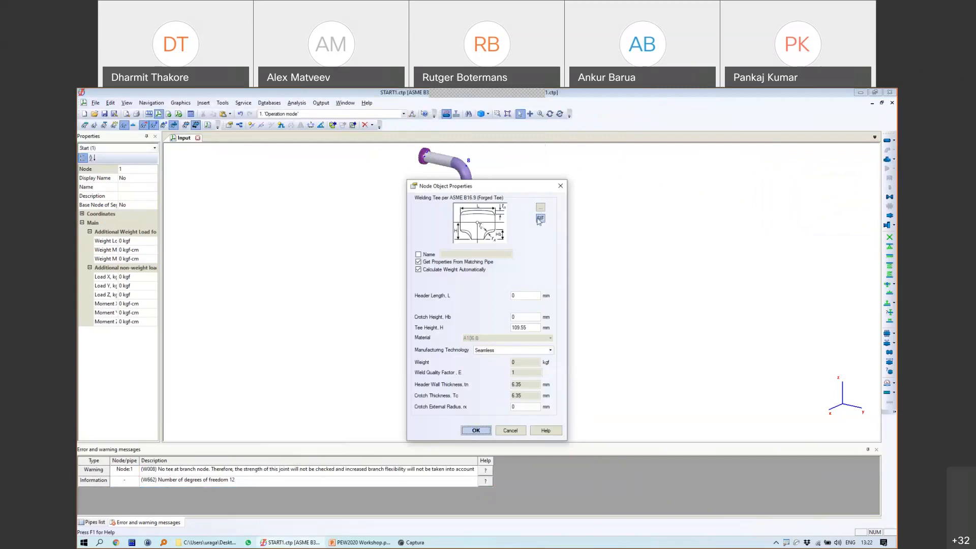
left_click(540, 208)
left_click_drag(424, 155, 260, 154)
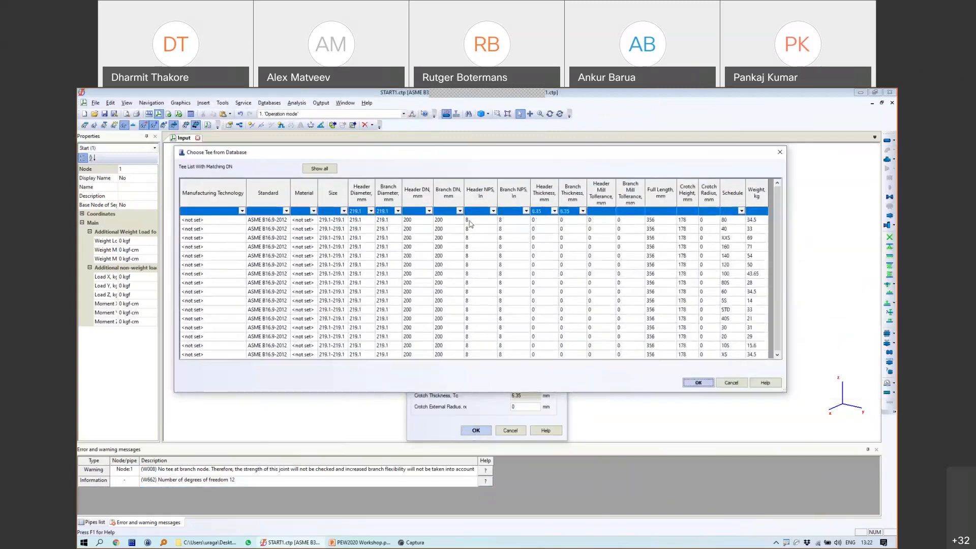
left_click(741, 211)
left_click(726, 259)
double_click(709, 220)
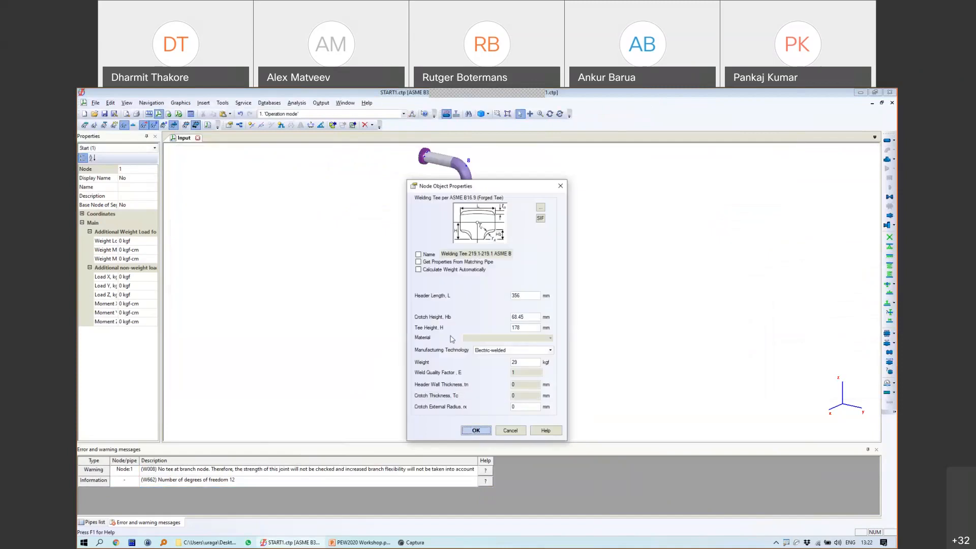
Step: Review header length 356 and height 178, take properties from the matching pipe, and confirm
double_click(520, 295)
double_click(516, 328)
left_click_drag(514, 186, 615, 180)
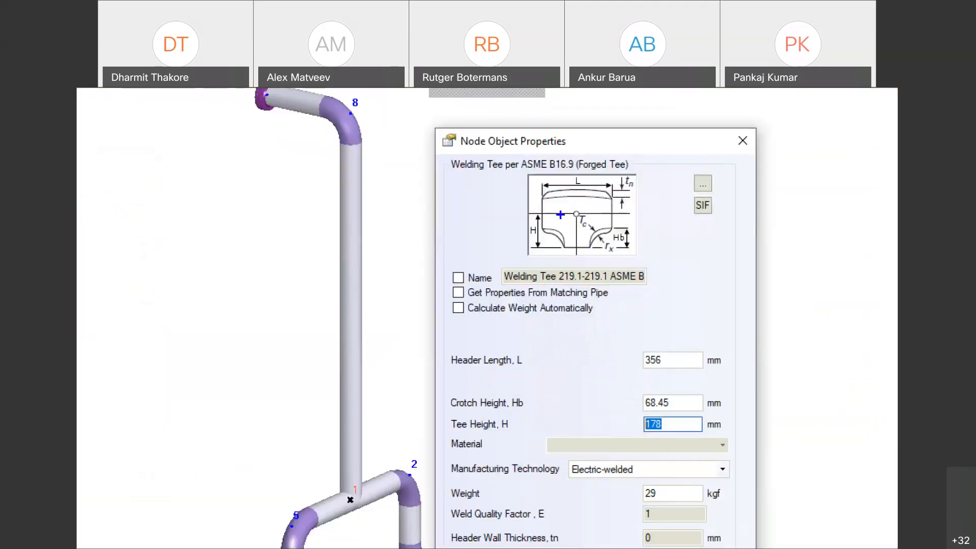
left_click_drag(562, 213, 557, 246)
left_click_drag(543, 183, 623, 185)
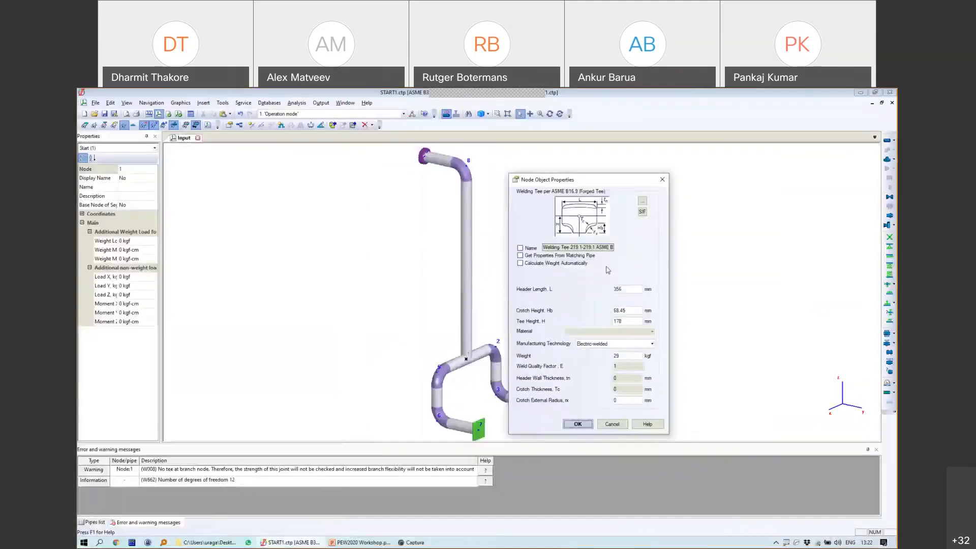
left_click(638, 375)
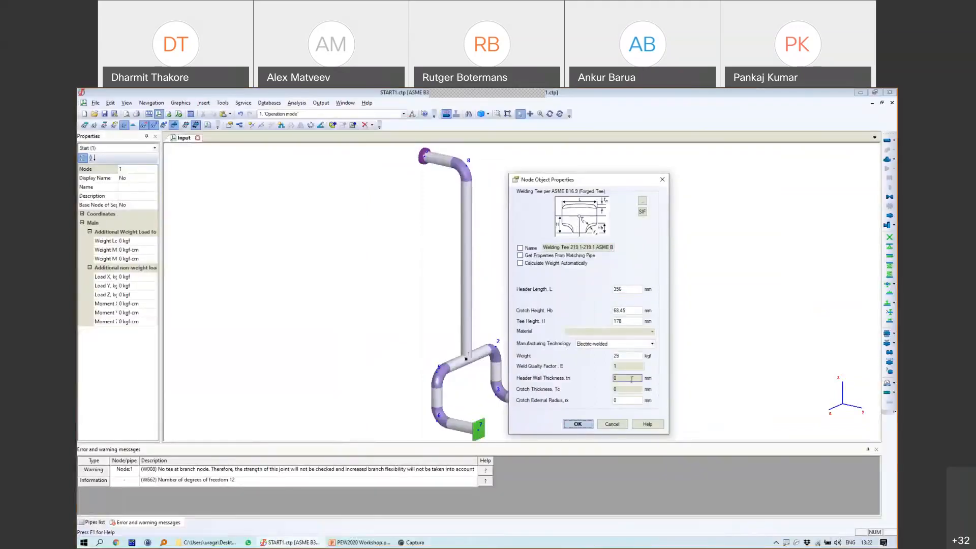
left_click(551, 255)
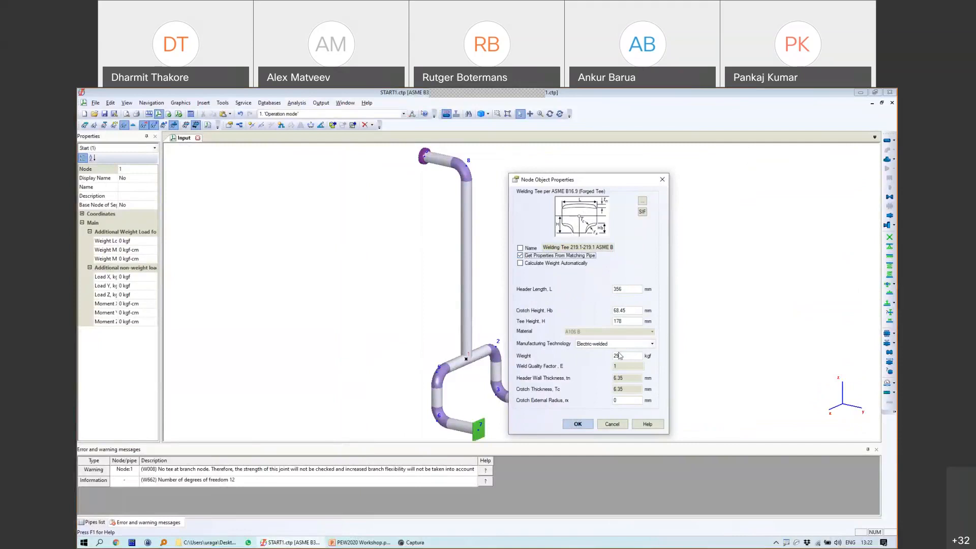
left_click(577, 423)
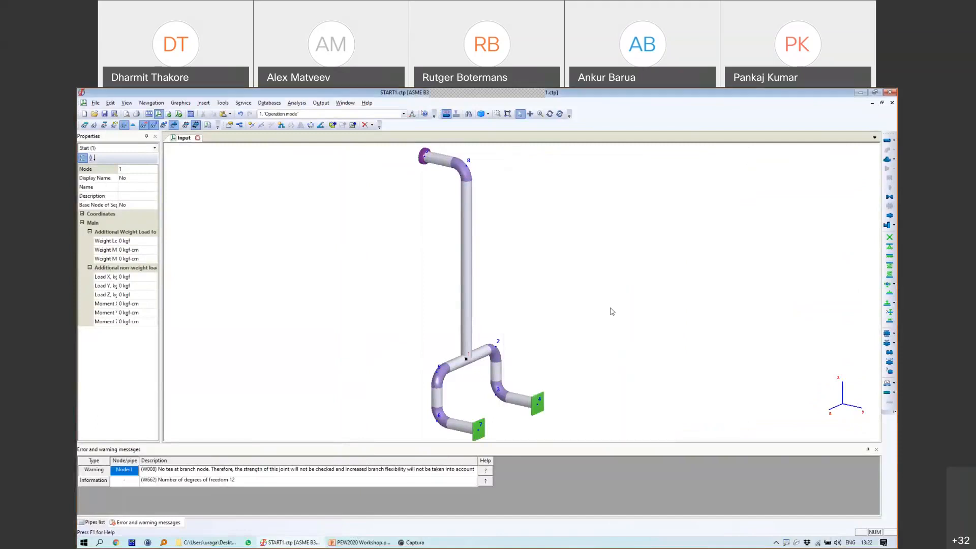
Step: Reopen the welding tee at node 1 to check its SIF, then close its properties
left_click(470, 359)
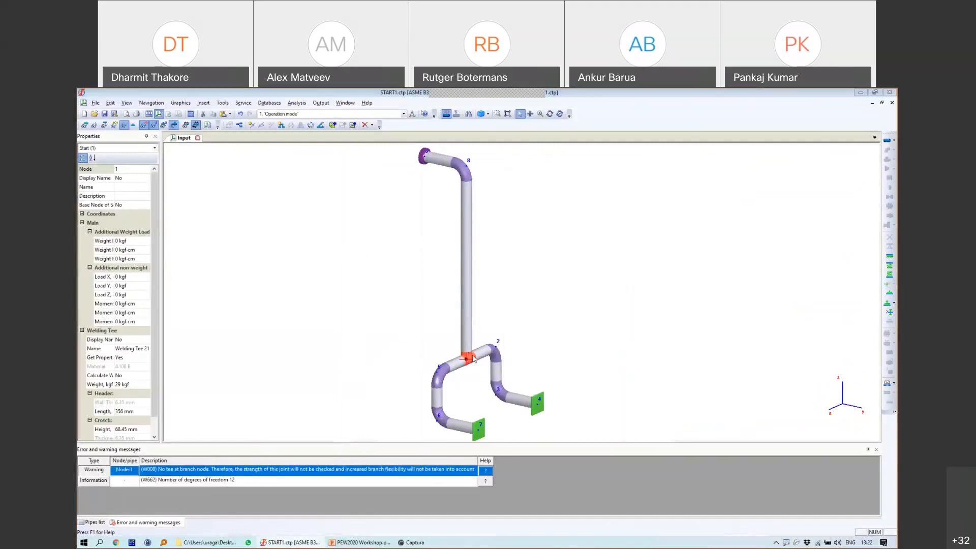
double_click(472, 359)
mouse_move(540, 218)
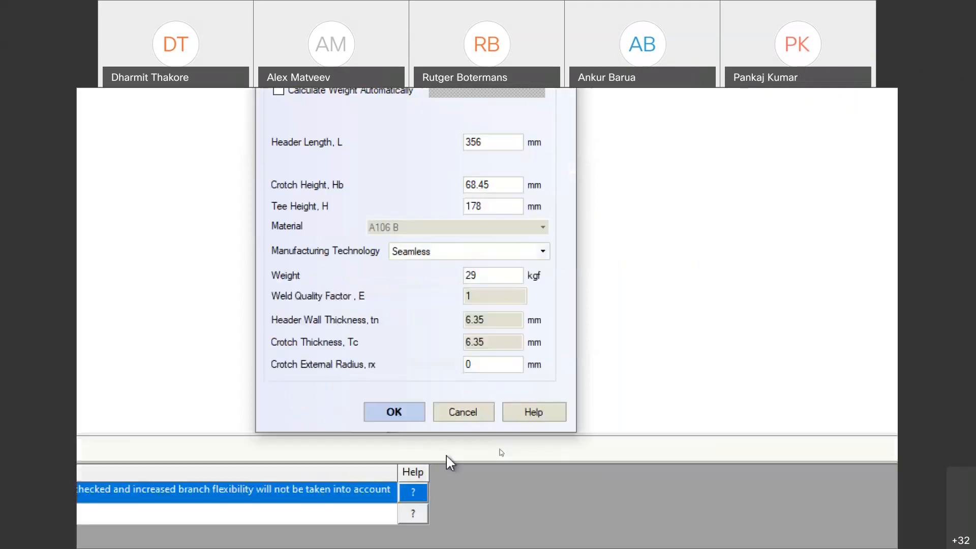
left_click(402, 409)
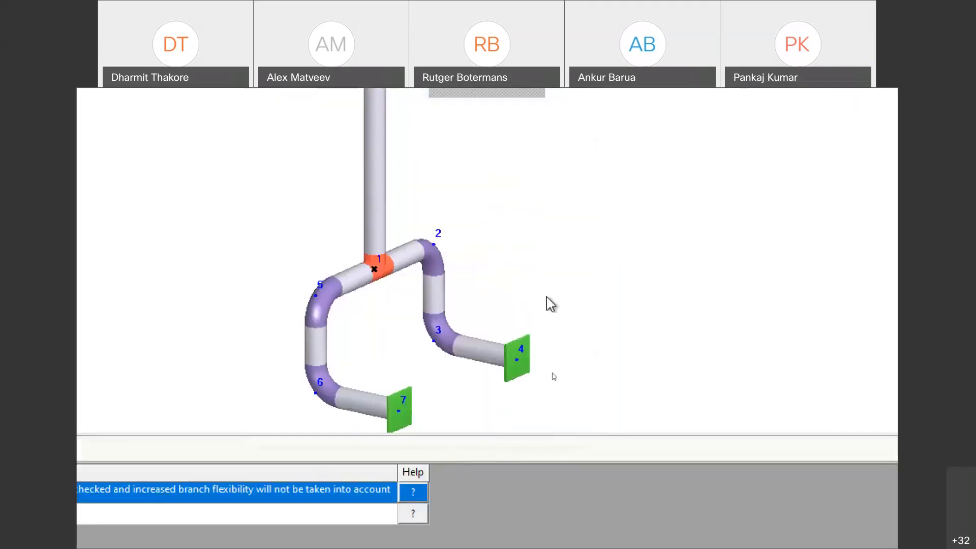
scroll(567, 276, "down", 3)
middle_click_drag(541, 202, 546, 278)
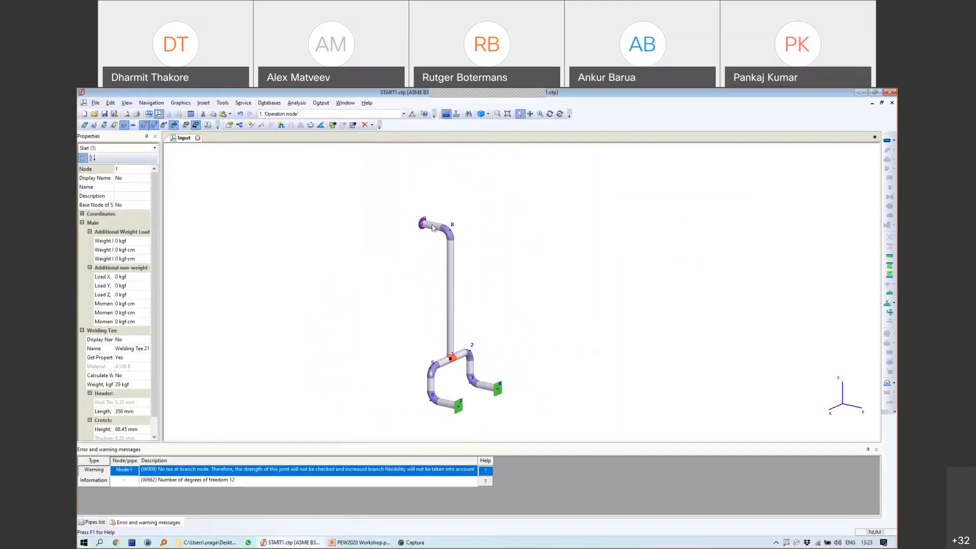
Step: Recalculate the model and show the Stress table for operating mode 1 'Operation mode'
left_click(193, 117)
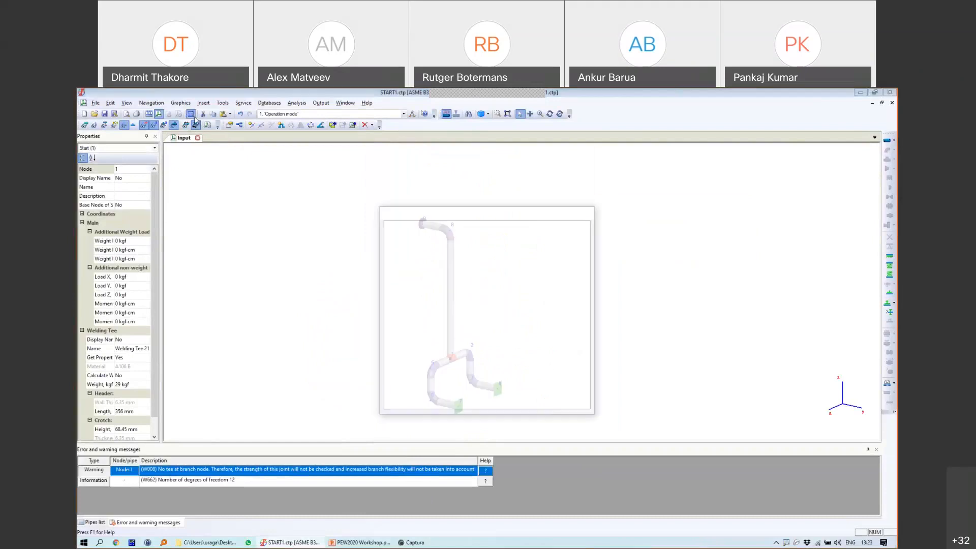
left_click(320, 102)
left_click(395, 211)
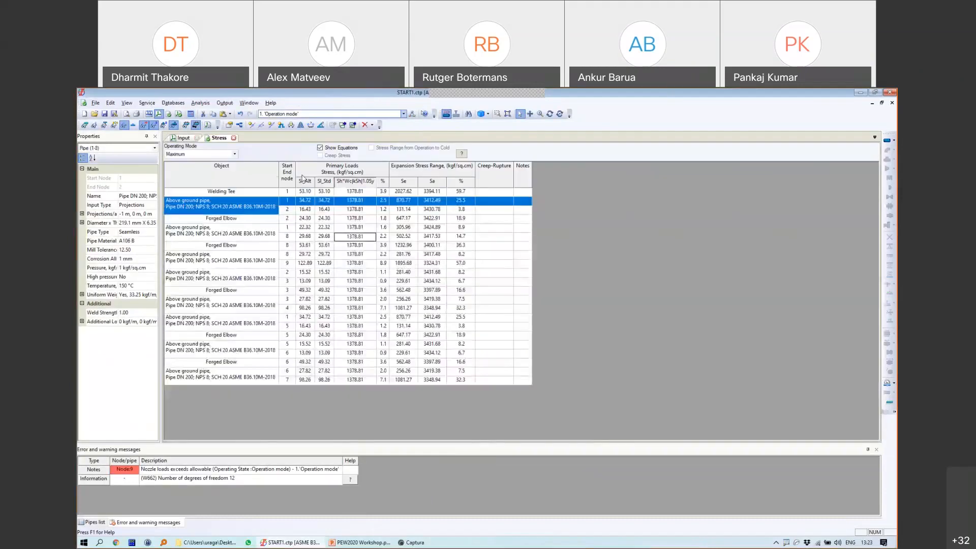
left_click(350, 237)
left_click(204, 154)
left_click(202, 167)
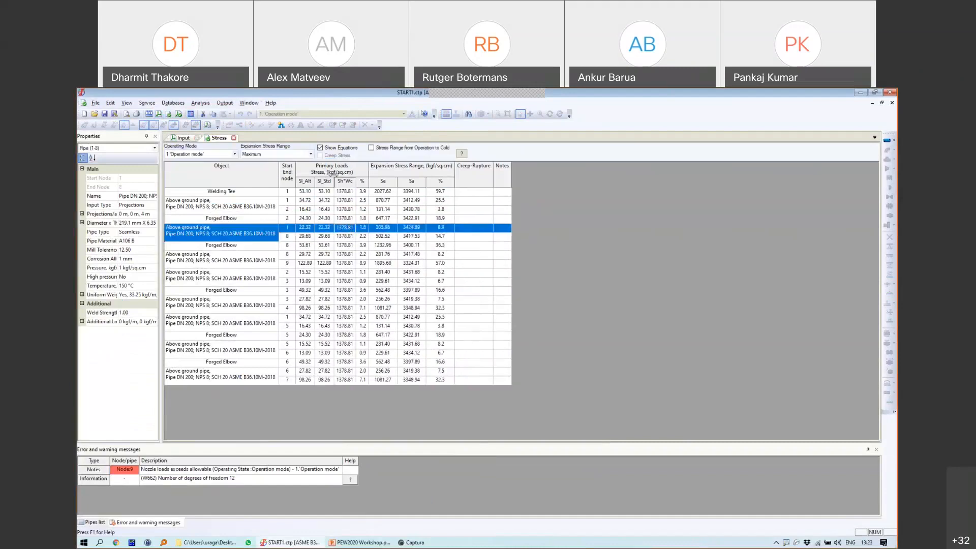
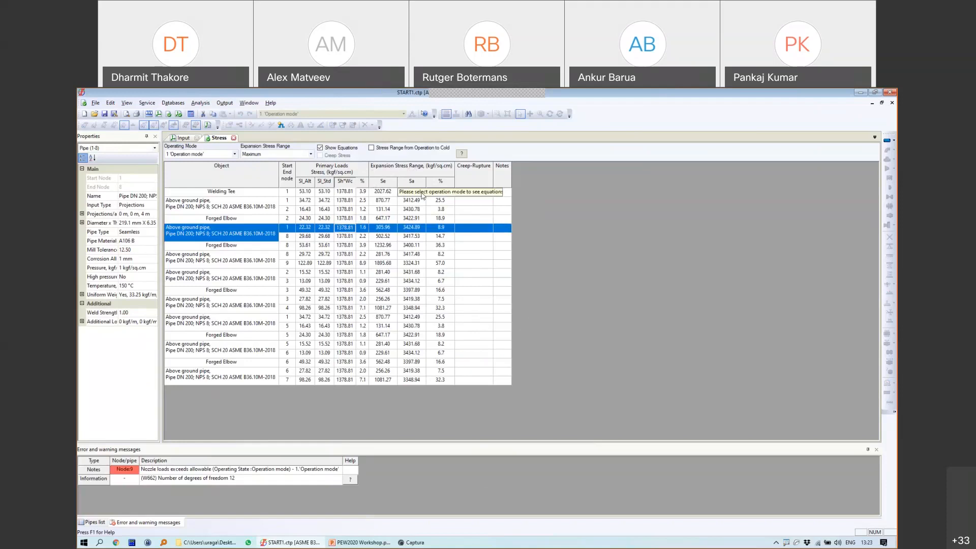
Step: Show expansion stress ranges for case 1 'Operation mode' (1-1A), review the equations, then close the table
left_click(285, 154)
left_click(389, 157)
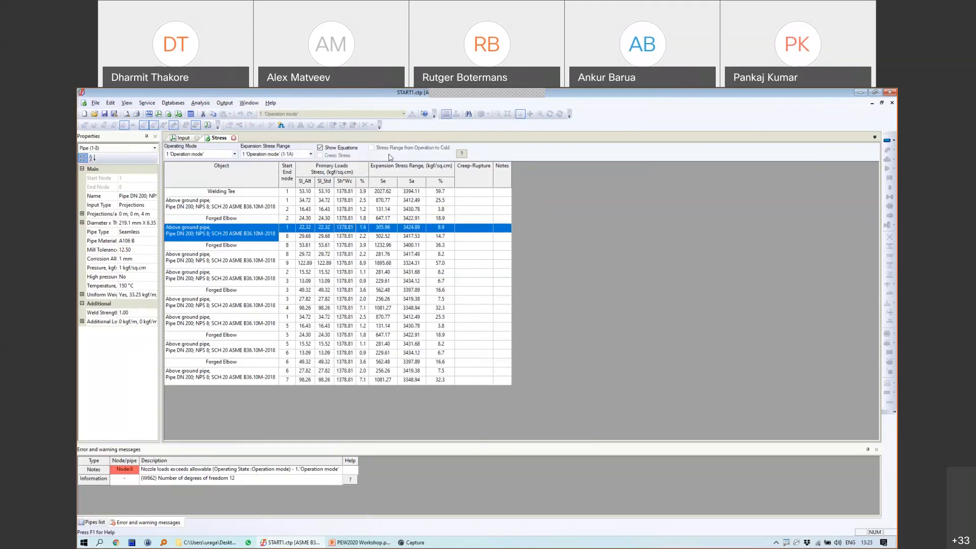
mouse_move(406, 212)
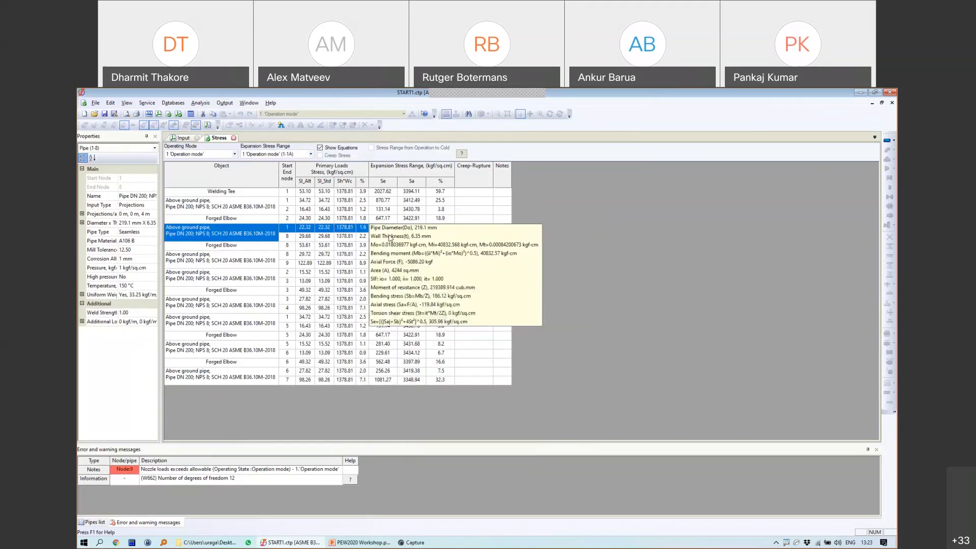
mouse_move(390, 253)
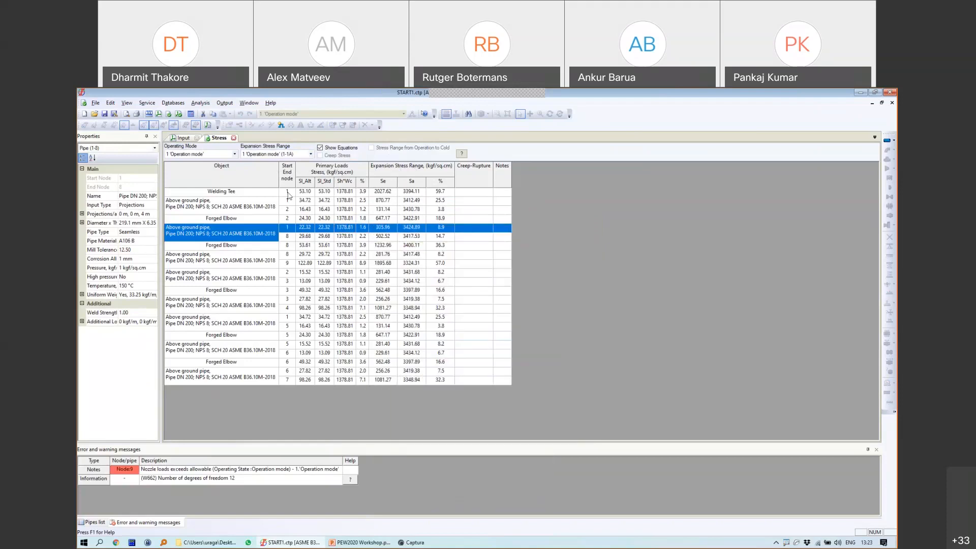
left_click(234, 138)
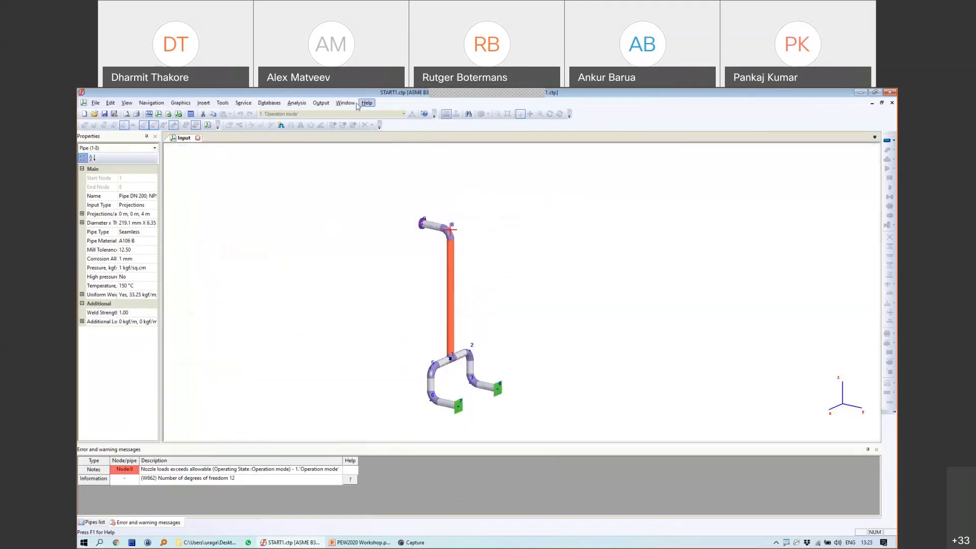
Step: Check nozzle loads (1369.64% of allowable at the vessel nozzle), then bring up the nozzle-flexibility slide
left_click(321, 103)
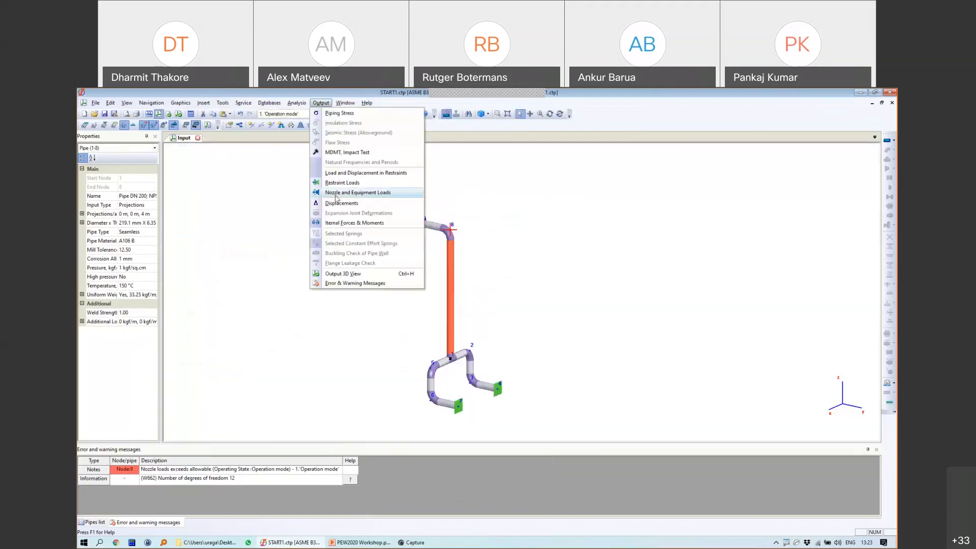
left_click(335, 195)
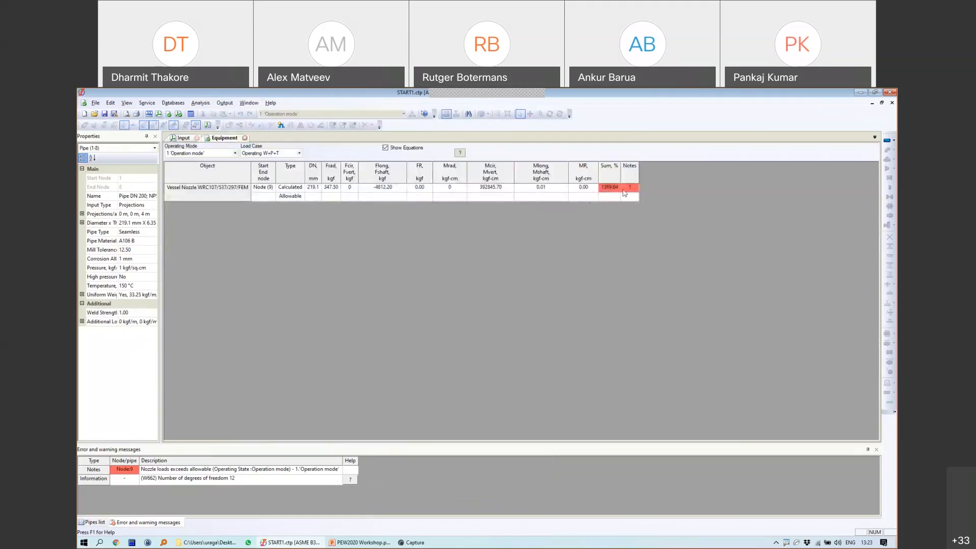
left_click(245, 138)
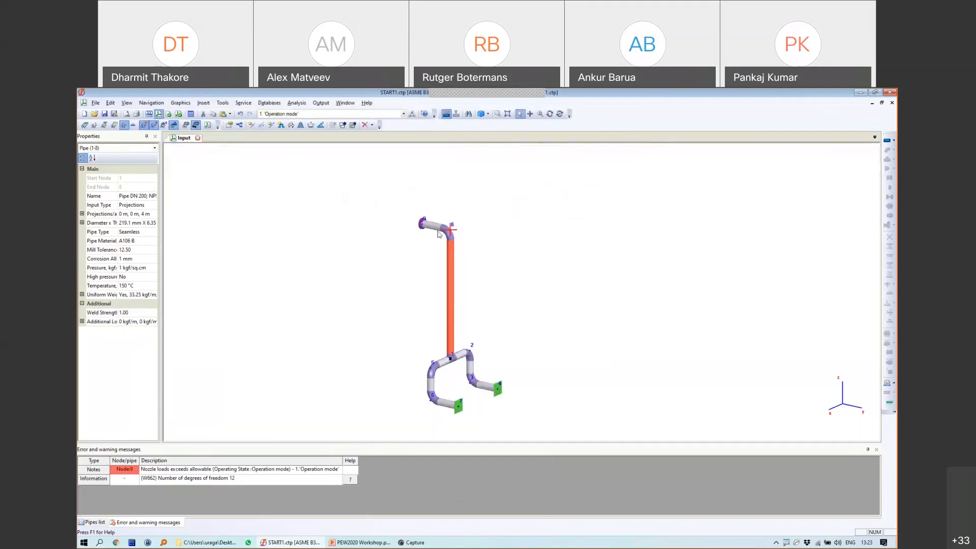
scroll(433, 227, "up", 3)
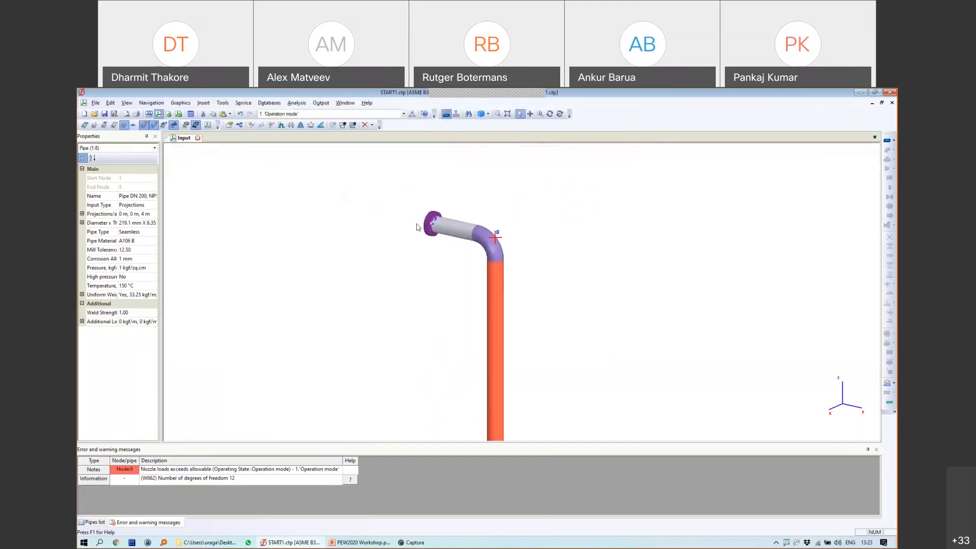
left_click(350, 542)
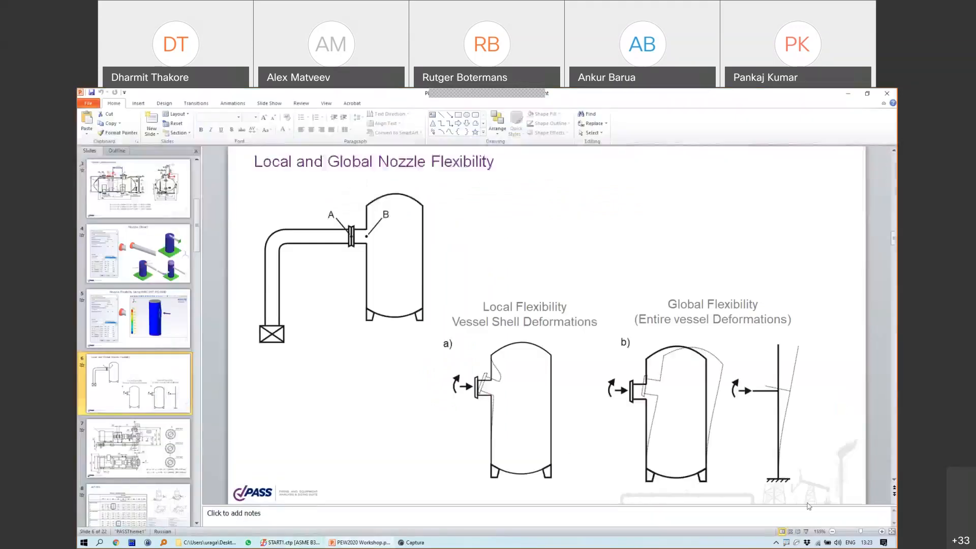
Step: Present the Local and Global Nozzle Flexibility slide, circling each figure in ink, then minimize PowerPoint
left_click(806, 532)
mouse_move(649, 249)
left_mouse_down()
mouse_move(522, 352)
mouse_move(880, 428)
left_mouse_up()
key("e")
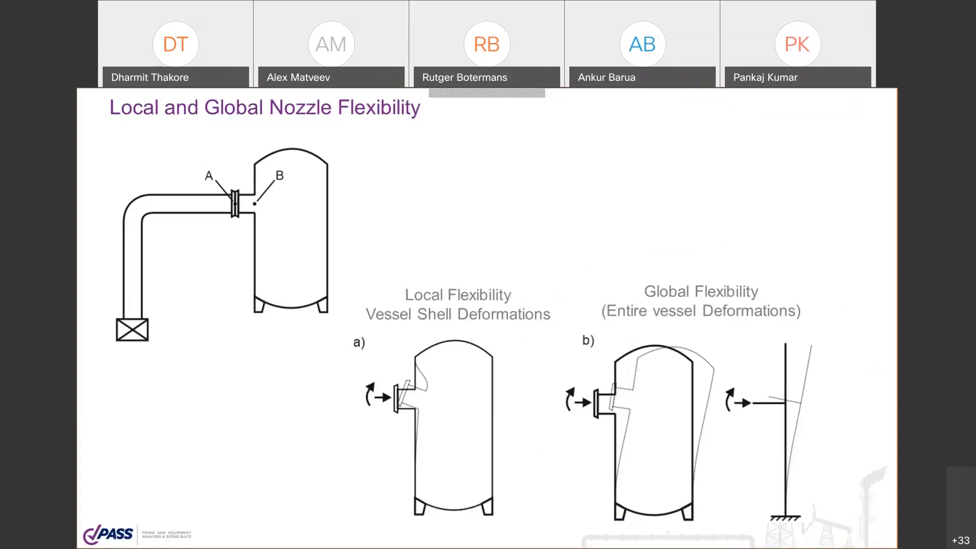
mouse_move(373, 277)
left_mouse_down()
mouse_move(584, 336)
mouse_move(332, 288)
left_mouse_up()
key("e")
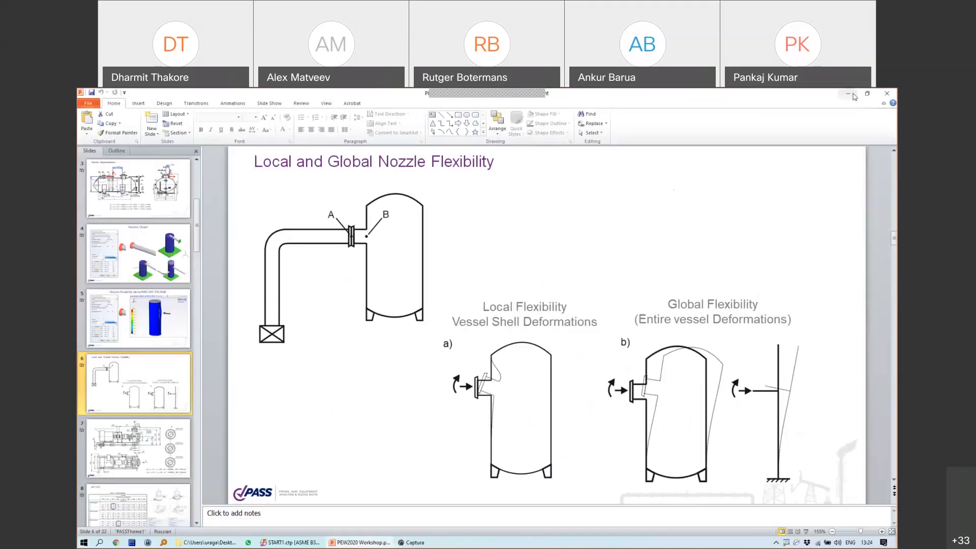
left_click(853, 96)
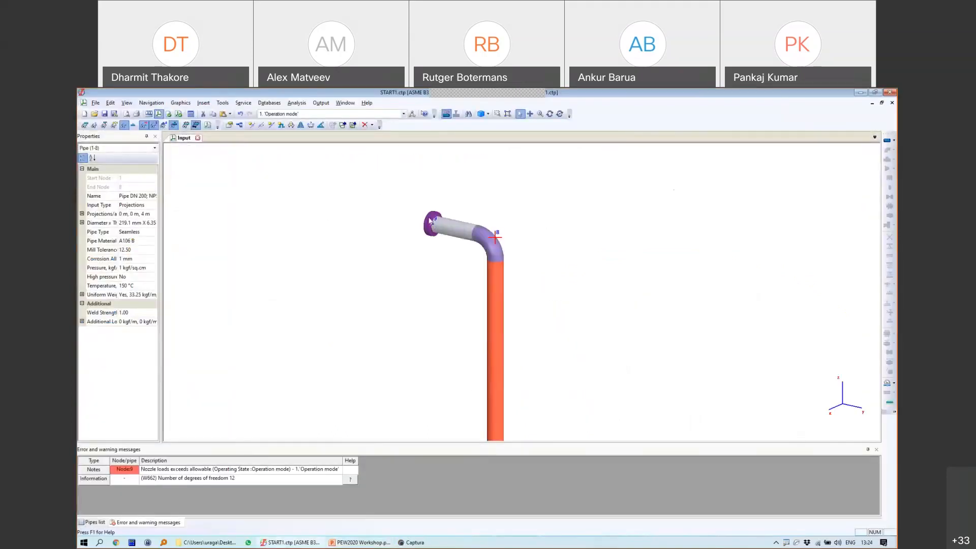
Step: Make node 9's nozzle flexibility By WRC 297 after comparing the manual stiffness option
double_click(430, 220)
left_click(465, 336)
left_click(440, 347)
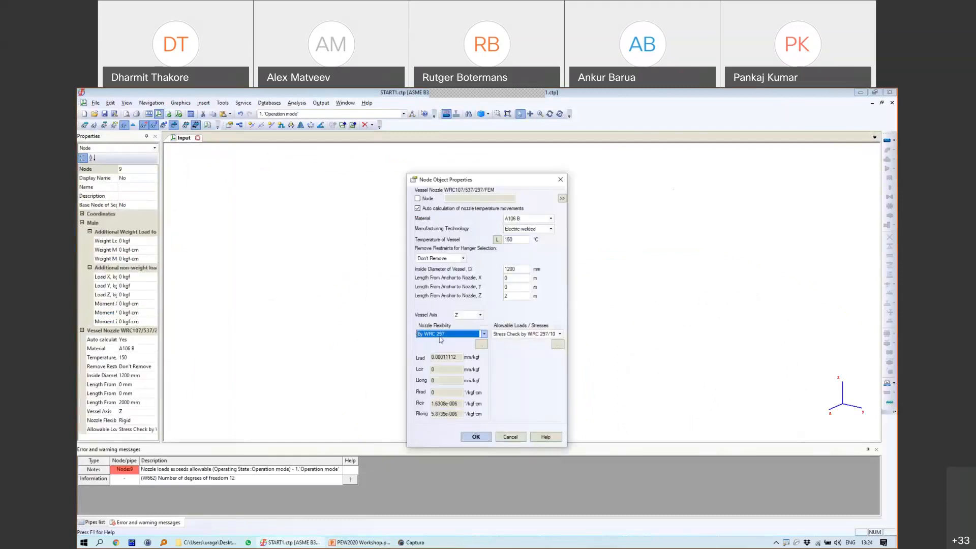
left_click(461, 368)
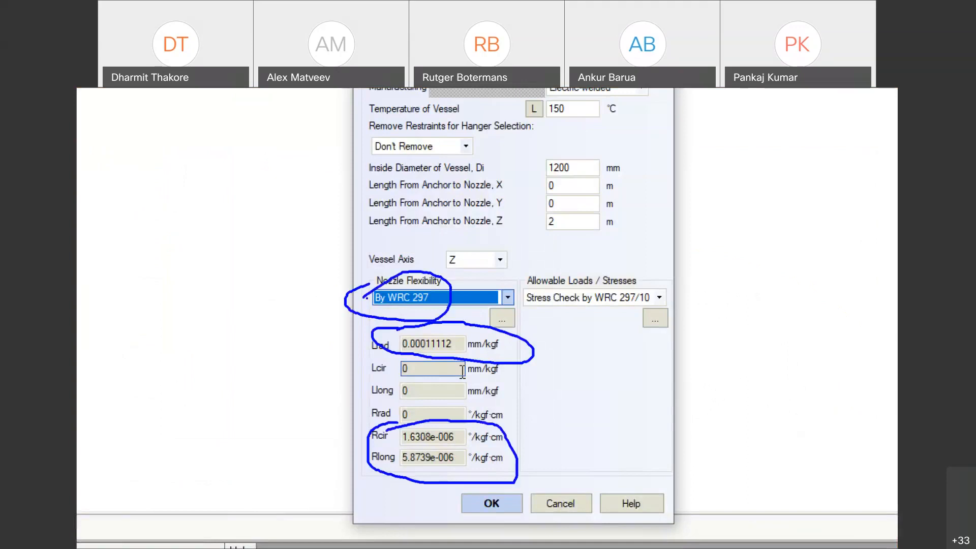
left_click(359, 299)
left_click(357, 326)
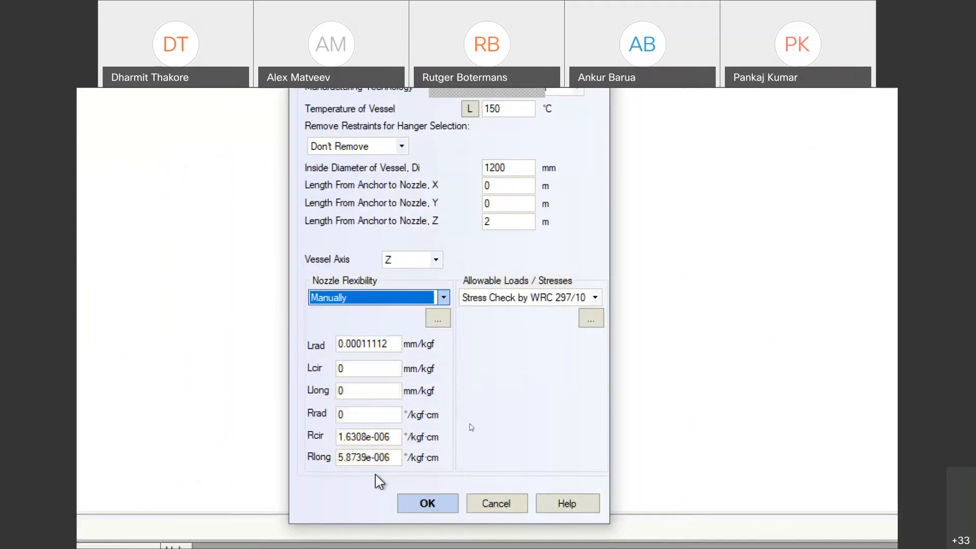
left_click(344, 301)
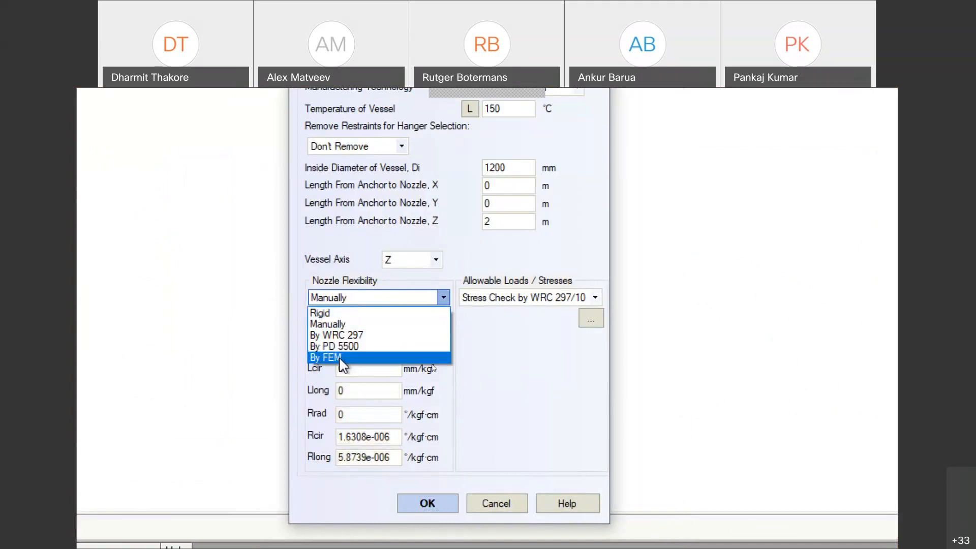
left_click(372, 285)
left_click(373, 297)
left_click(346, 331)
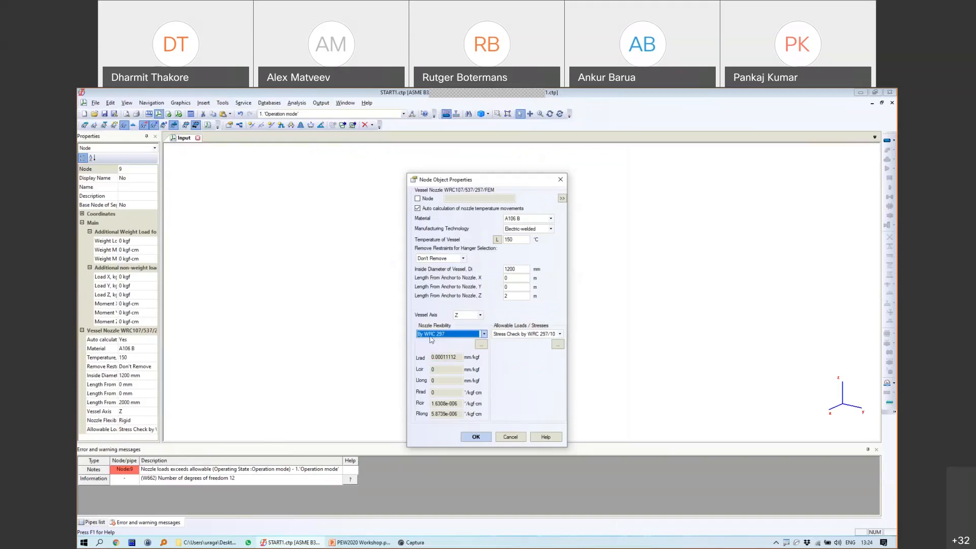
left_click(476, 436)
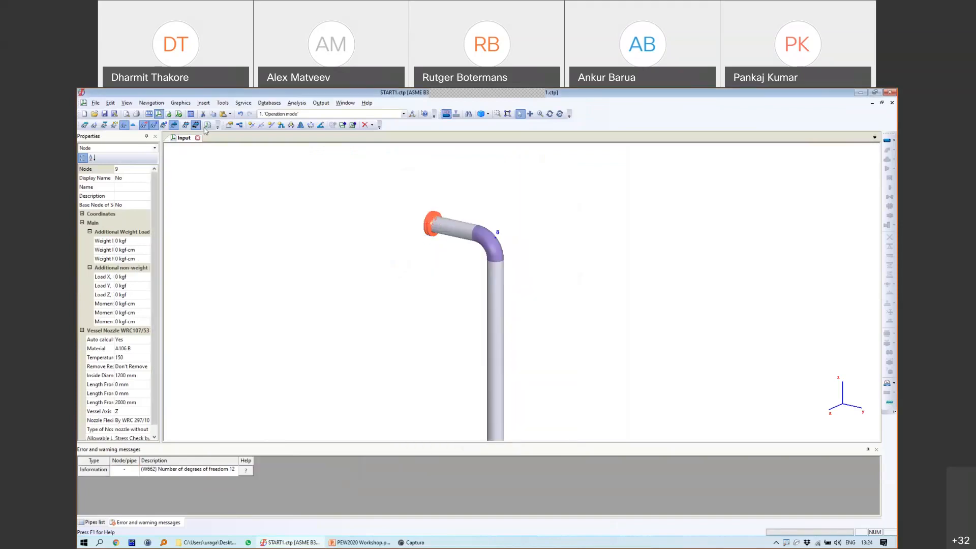
Step: Rerun the analysis with the WRC 297 nozzle and animate the pipe deformation from the front
left_click(190, 115)
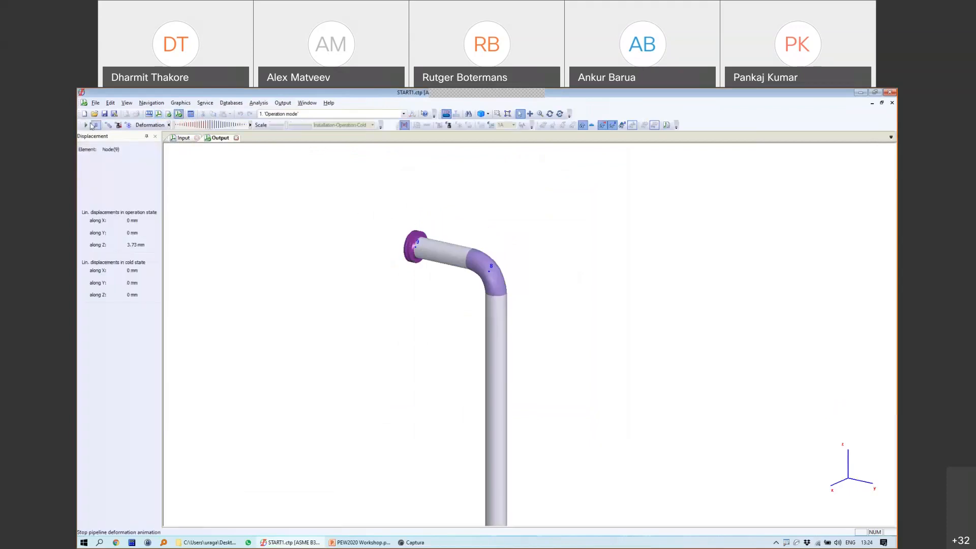
left_click(88, 126)
left_click(550, 114)
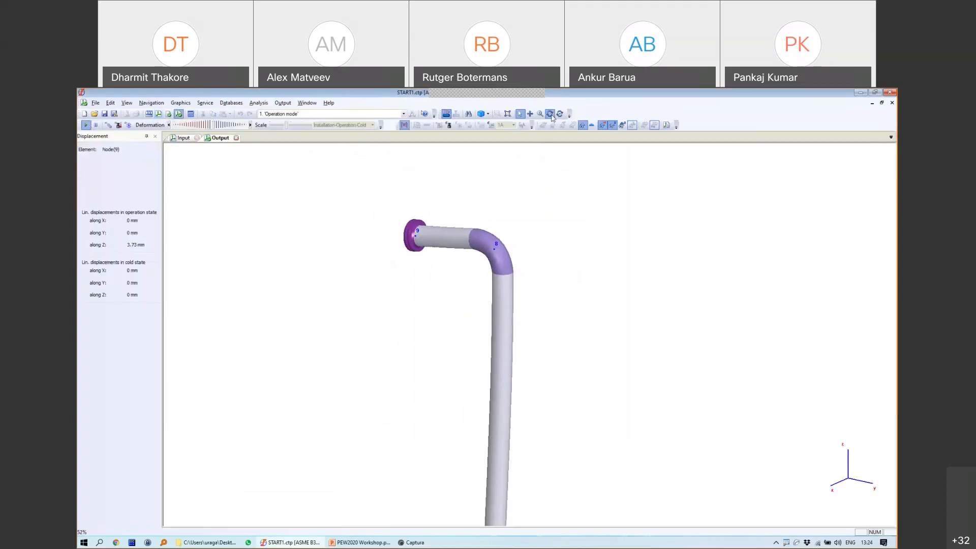
left_click_drag(513, 277, 571, 254)
scroll(404, 224, "up", 4)
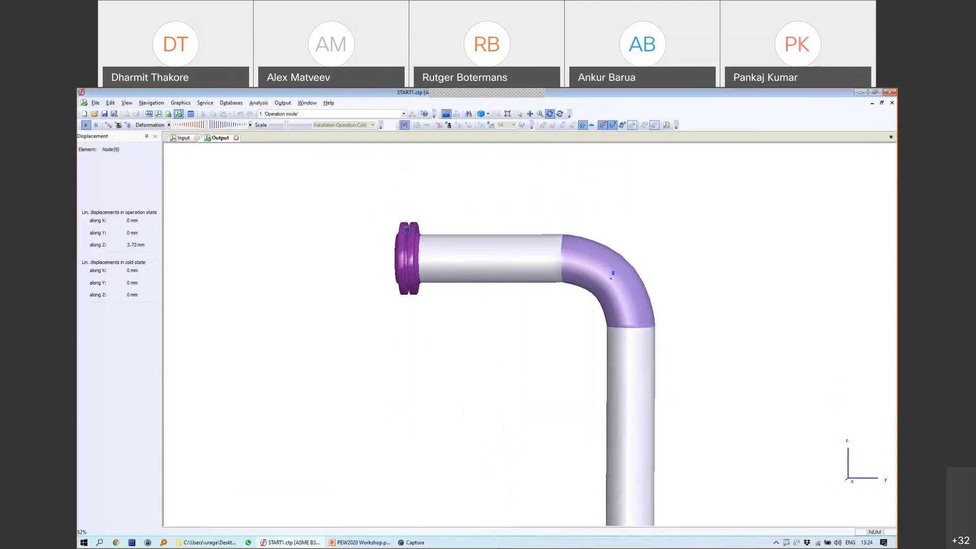
left_click_drag(108, 127, 224, 127)
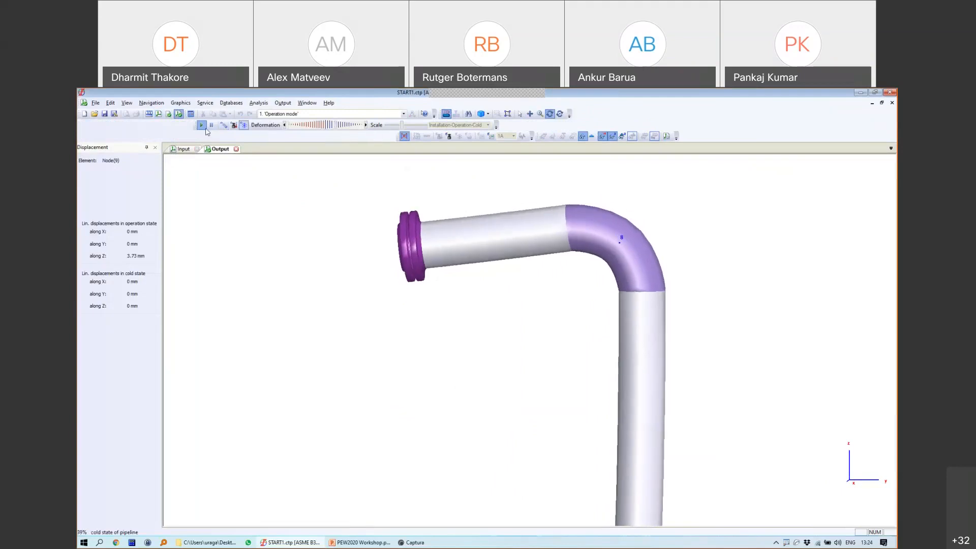
left_click_drag(194, 129, 86, 125)
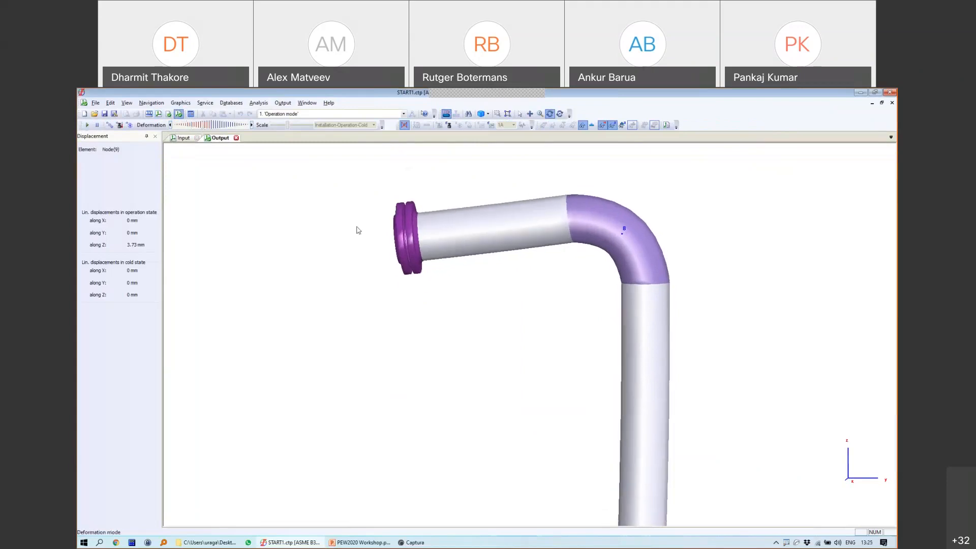
Step: Sketch the nozzle's rotation cone and angle beside the flange, then clear it and close the results
mouse_move(395, 236)
left_mouse_down()
mouse_move(262, 250)
mouse_move(395, 260)
left_mouse_up()
mouse_move(328, 242)
left_mouse_down()
mouse_move(328, 254)
mouse_move(340, 254)
left_mouse_up()
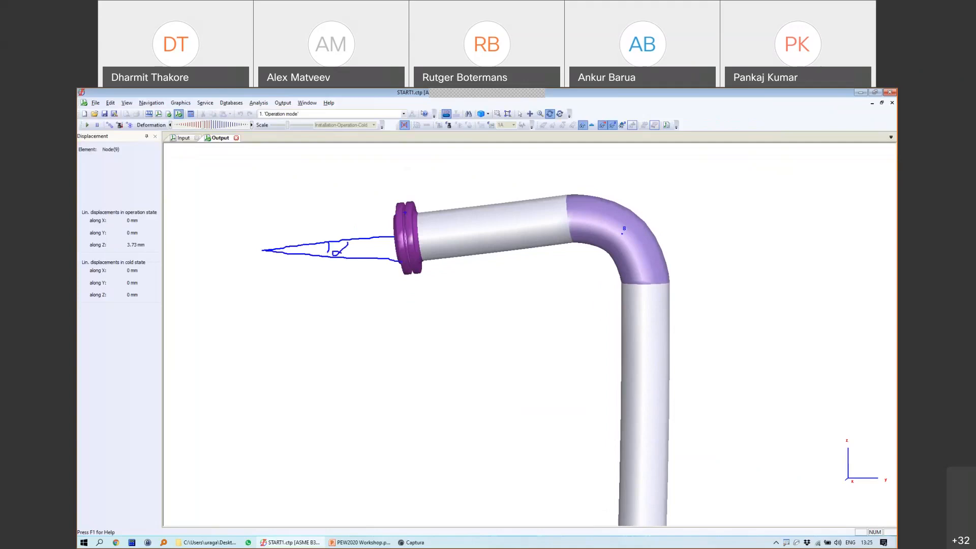
key("Escape")
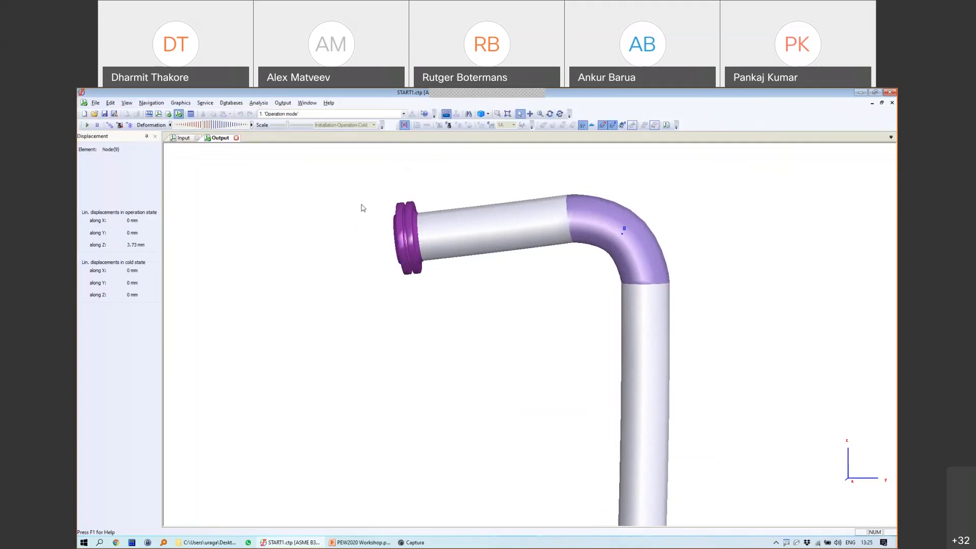
left_click(237, 139)
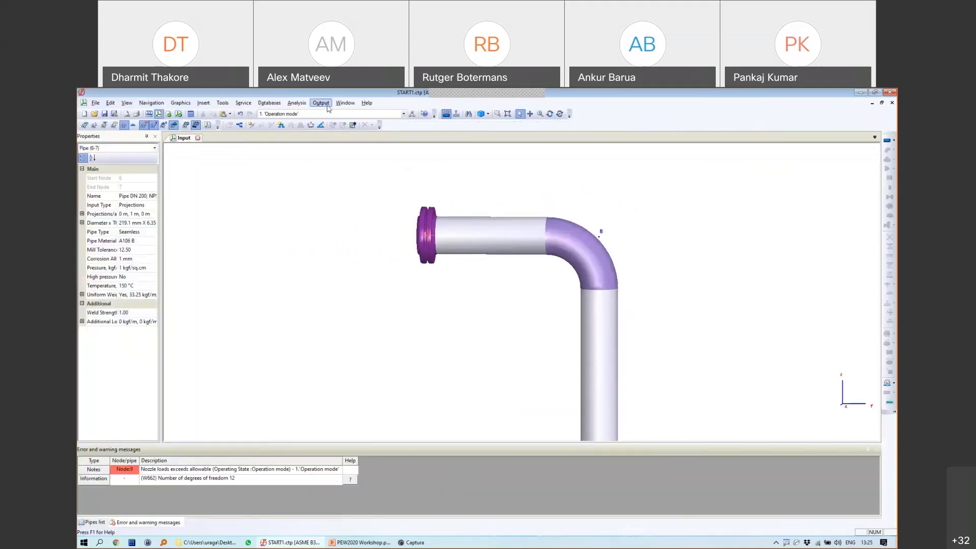
Step: Compare the nozzle load sum, now 489.51%, against the earlier ~1300% with ink notes, then close the table
left_click(321, 102)
left_click(351, 189)
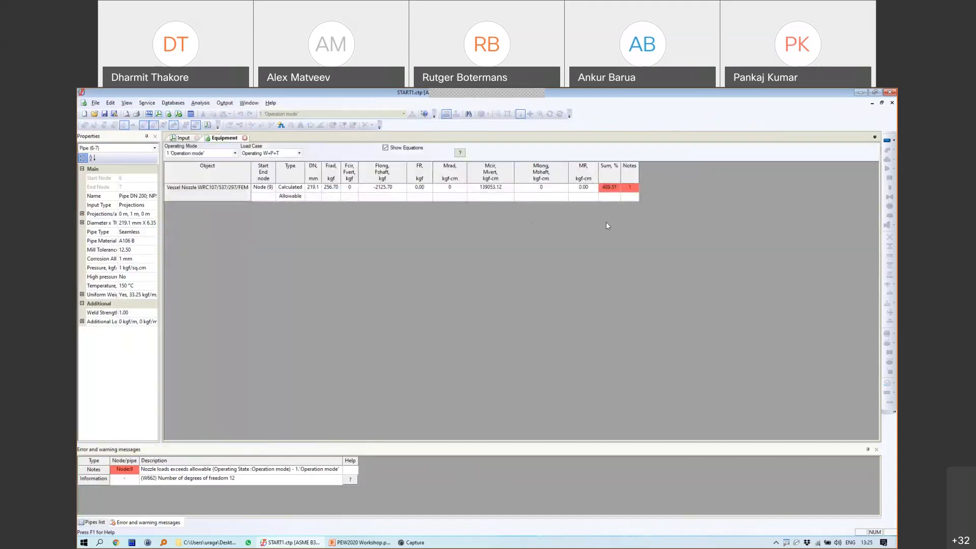
mouse_move(595, 220)
left_mouse_down()
mouse_move(613, 230)
mouse_move(633, 215)
mouse_move(624, 232)
left_mouse_up()
mouse_move(652, 200)
left_mouse_down()
mouse_move(670, 208)
mouse_move(659, 216)
left_mouse_up()
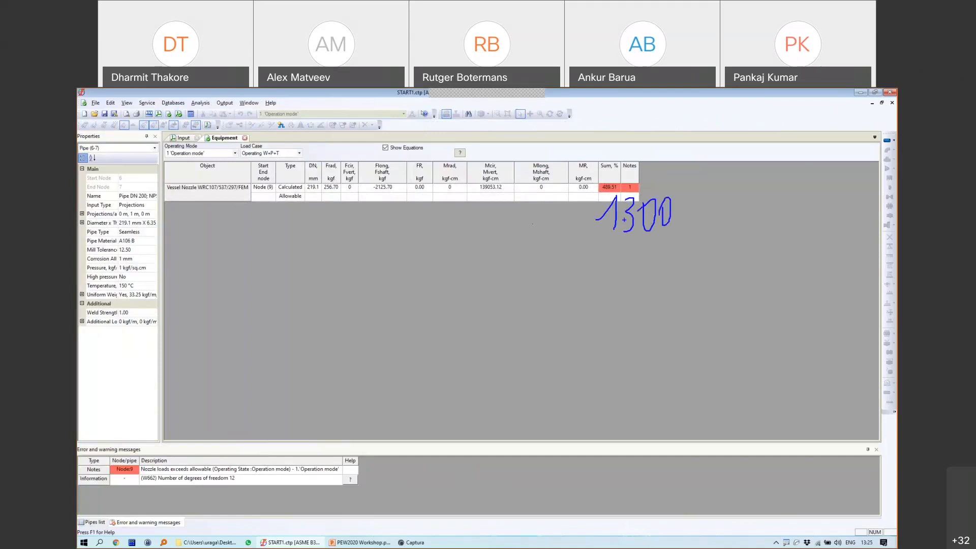
mouse_move(700, 198)
left_mouse_down()
mouse_move(679, 230)
mouse_move(675, 209)
mouse_move(714, 224)
left_mouse_up()
mouse_move(608, 179)
left_mouse_down()
mouse_move(609, 197)
mouse_move(628, 183)
mouse_move(601, 183)
left_mouse_up()
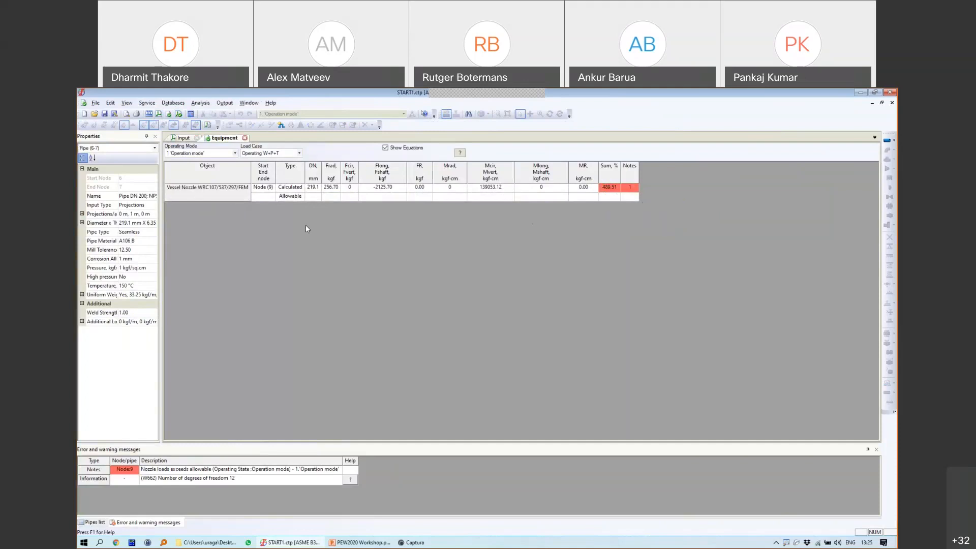
left_click(245, 138)
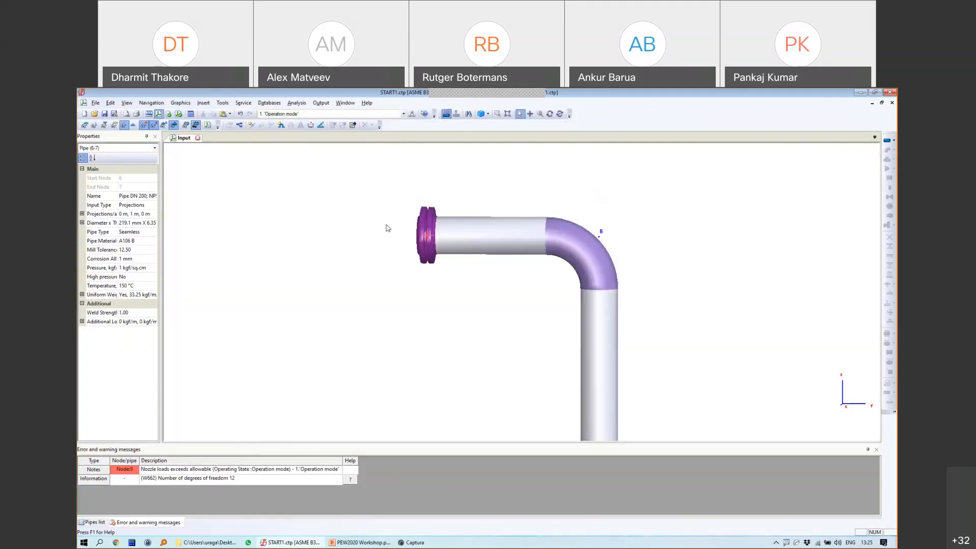
Step: Start a rigid element from nozzle node 9 to a new node 10
scroll(510, 220, "down", 5)
left_click(512, 224)
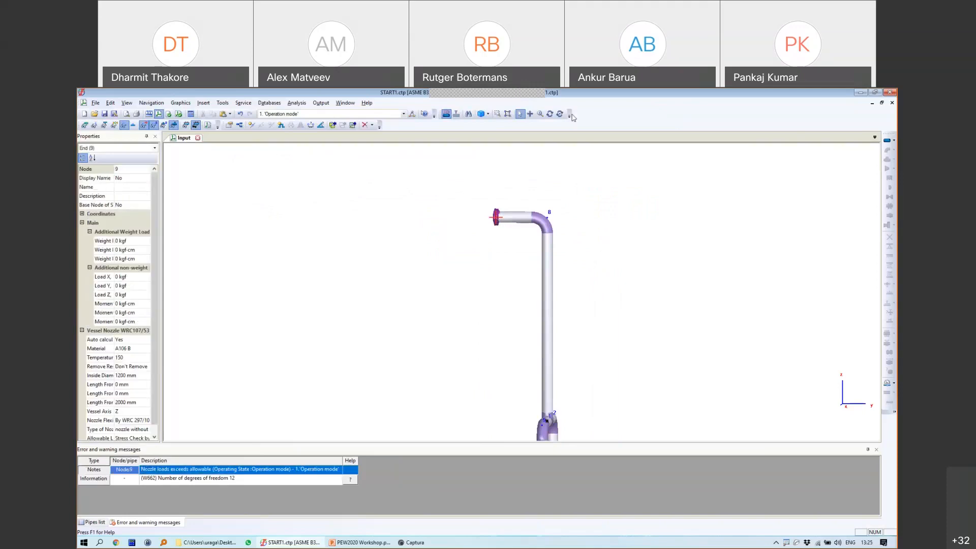
left_click(550, 114)
left_click_drag(607, 181, 555, 192)
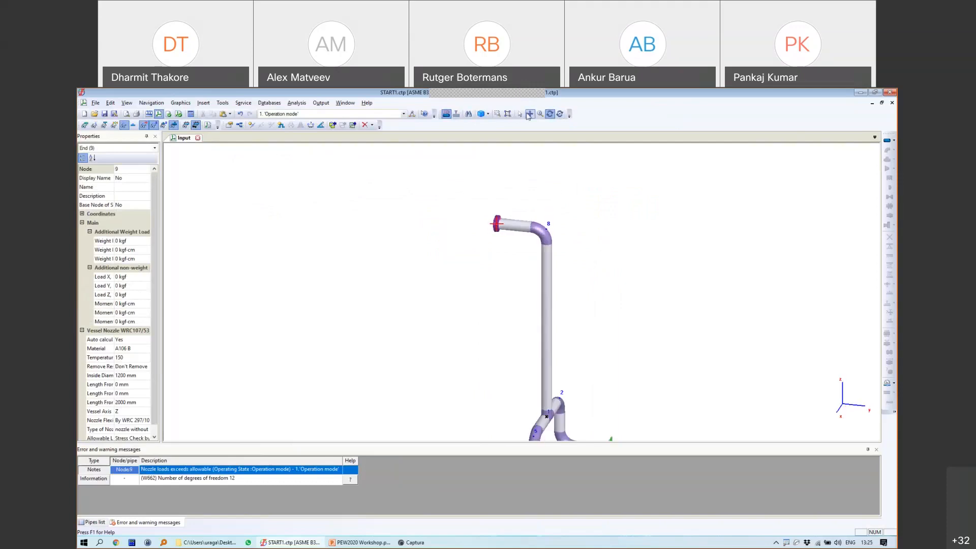
left_click(520, 114)
left_click(893, 140)
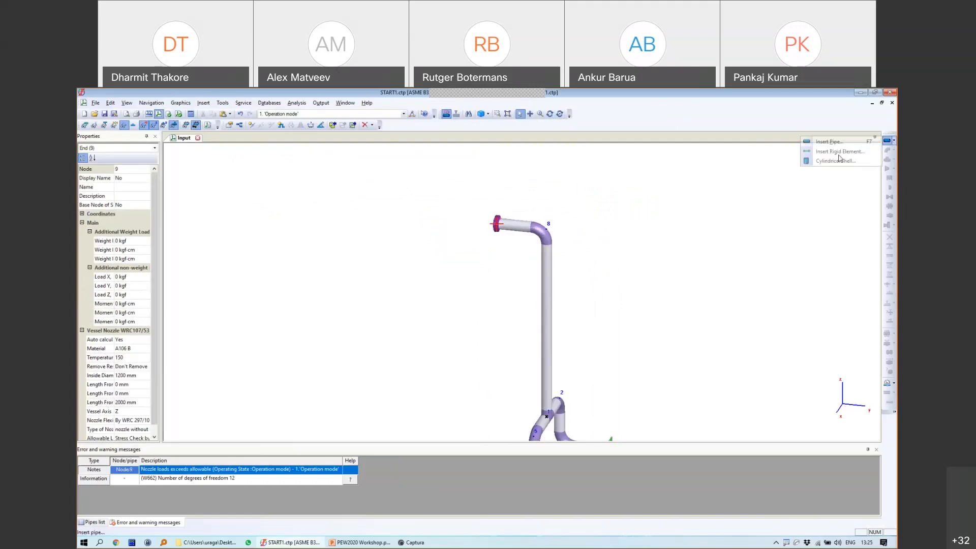
left_click(824, 153)
left_click(473, 334)
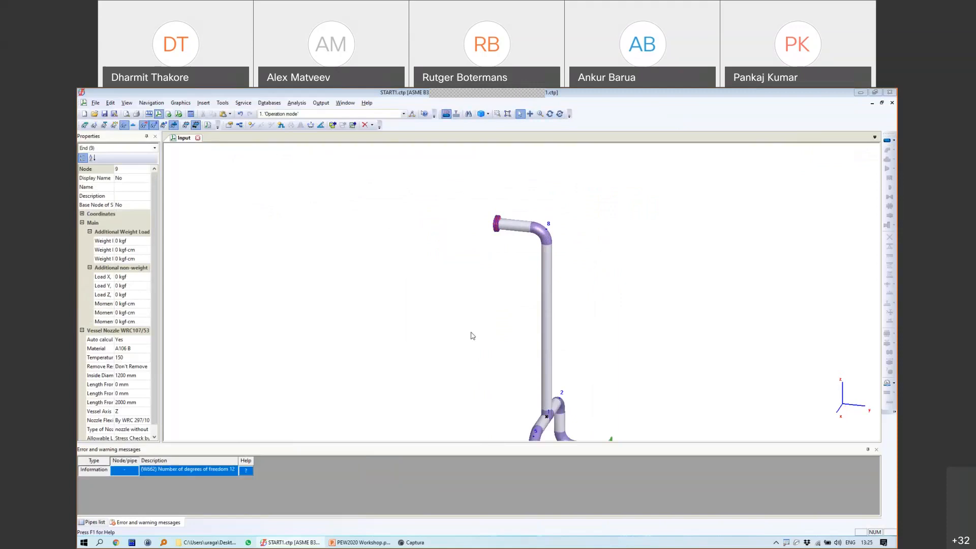
left_click_drag(482, 226, 342, 210)
Step: Give the rigid element DY -0.6, uniform weight 0, and consider temperature expansion
left_click(364, 278)
left_click_drag(365, 278, 349, 266)
type("-0.")
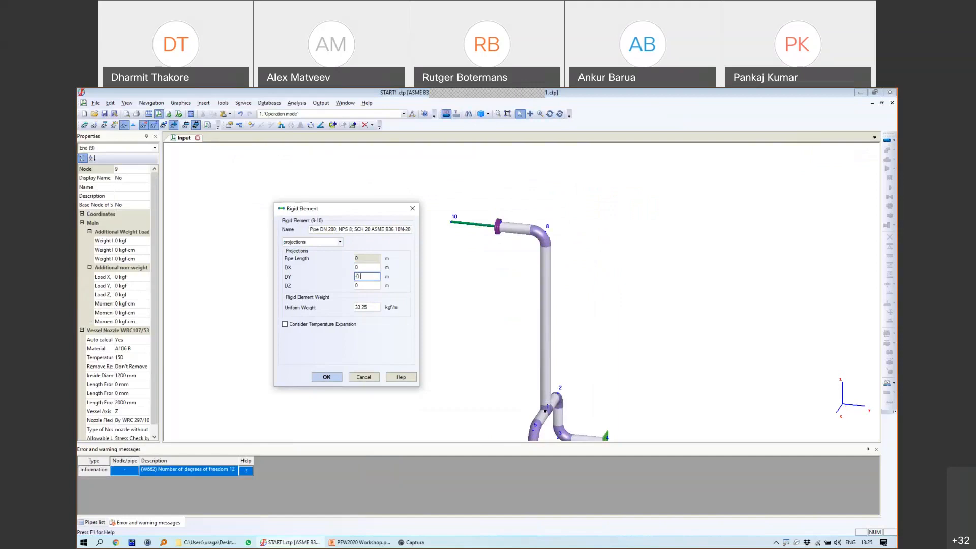
type("6")
key("Tab")
left_click(368, 307)
left_click_drag(368, 308, 340, 307)
type("0")
left_click(309, 326)
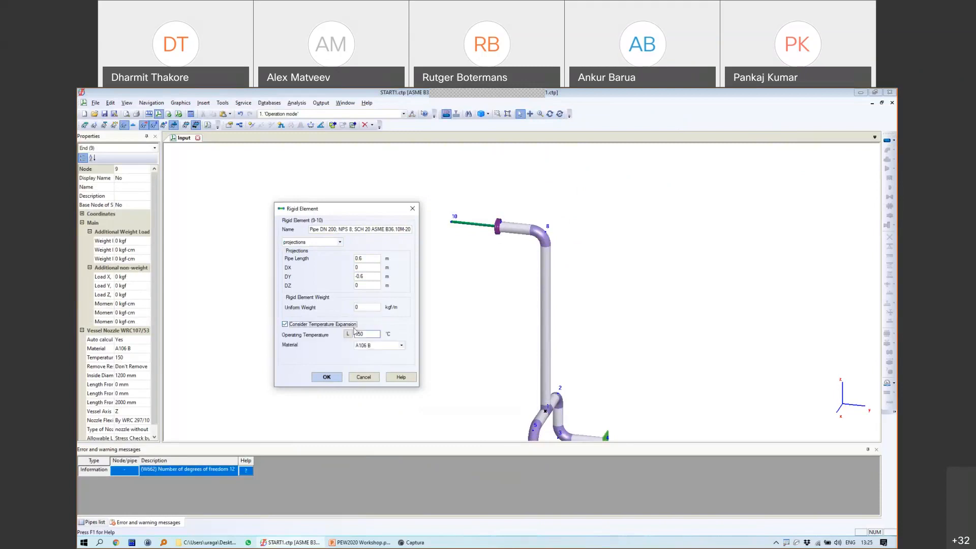
Step: Confirm the rigid element and start a cylindrical shell 10-11 from node 10
left_click(335, 378)
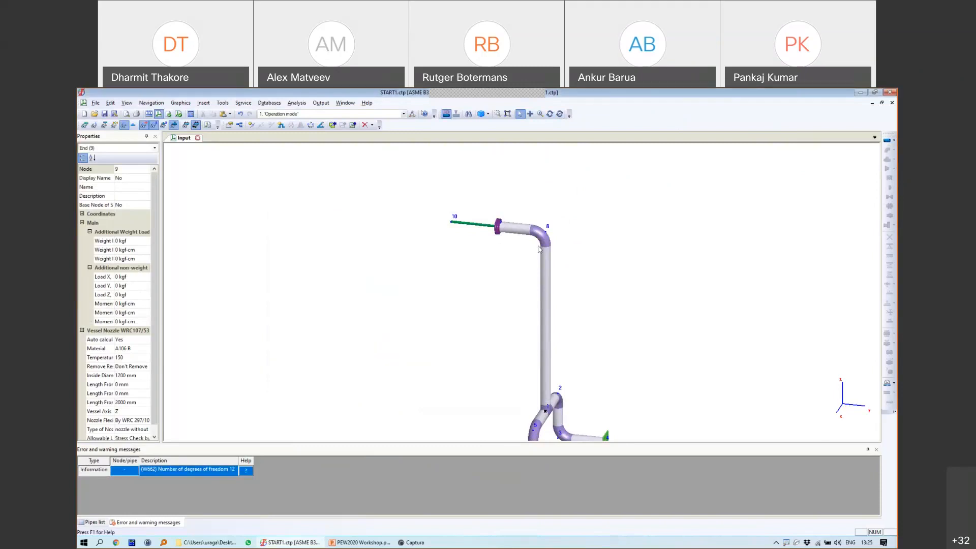
left_click(469, 224)
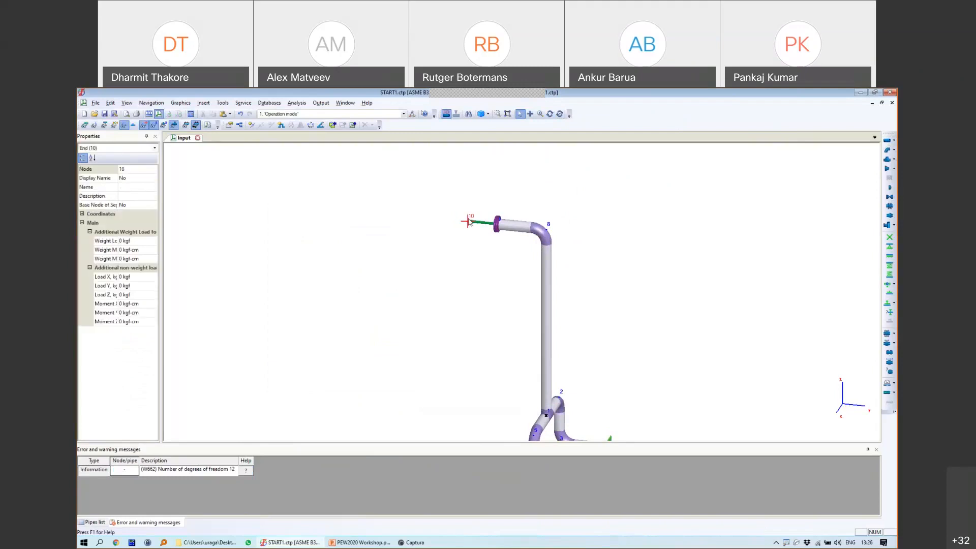
left_click(893, 140)
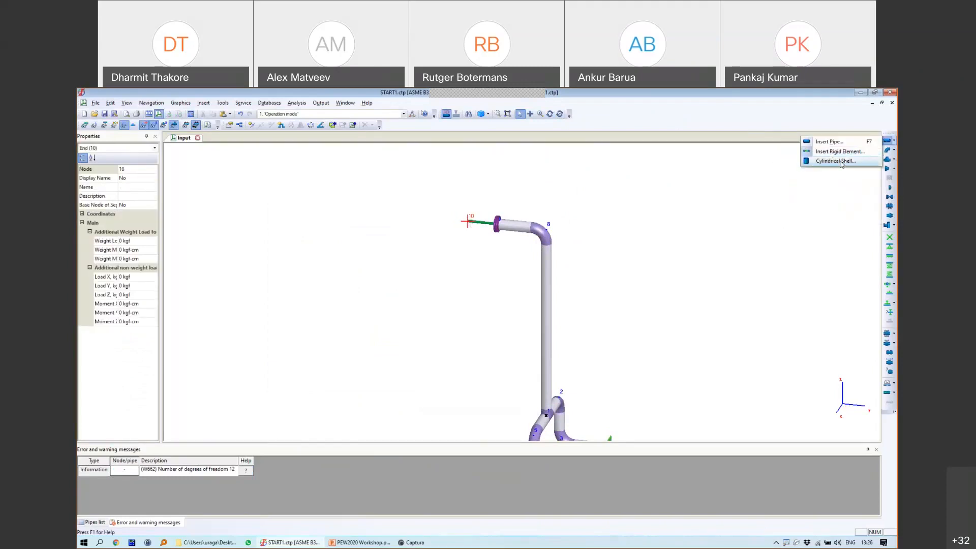
left_click(828, 162)
left_click_drag(470, 284, 372, 265)
left_click(376, 309)
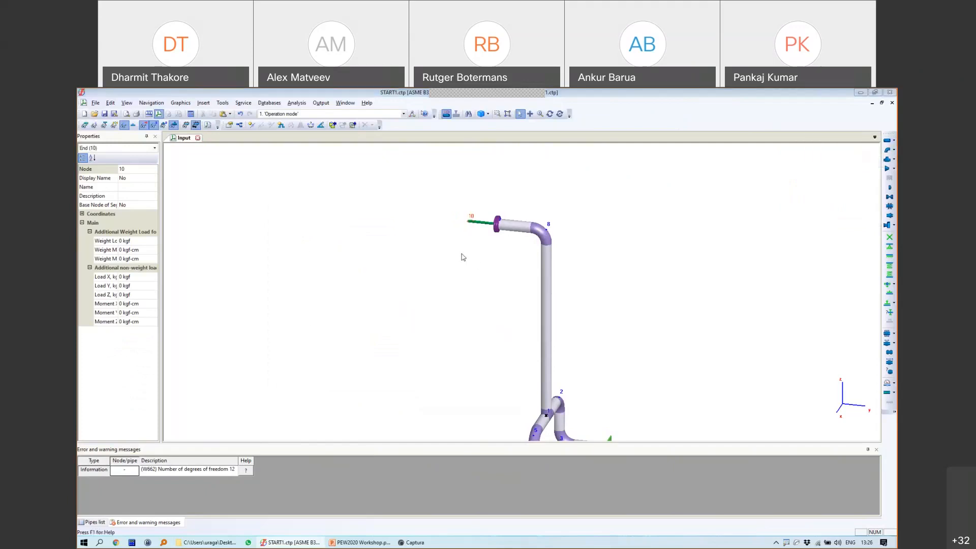
Step: Set the shell to DZ -2, outer diameter 1200, wall 14, pressure 1, fluid density 1000
left_click_drag(402, 225, 385, 238)
type("0")
type("-2")
left_click_drag(400, 256, 390, 258)
type("1200")
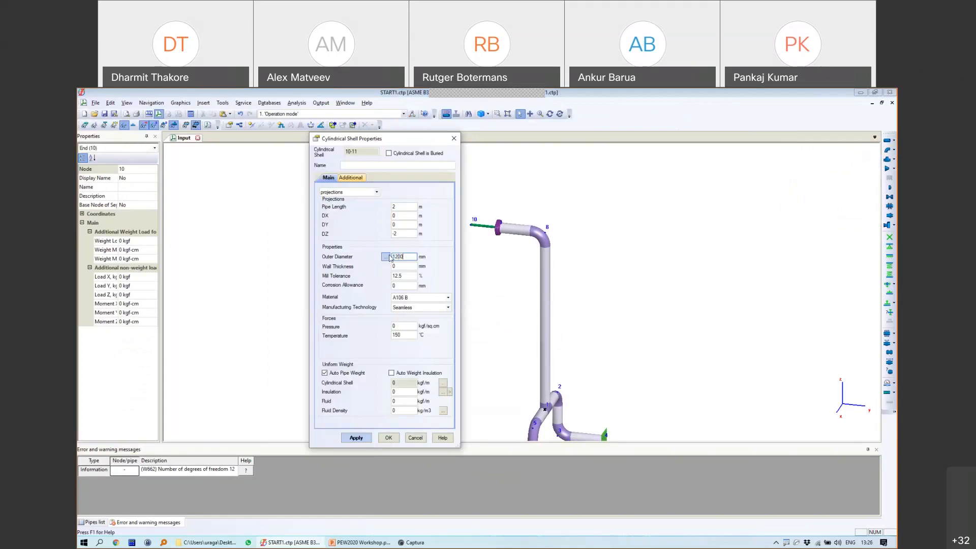
left_click(399, 267)
double_click(398, 267)
type("14")
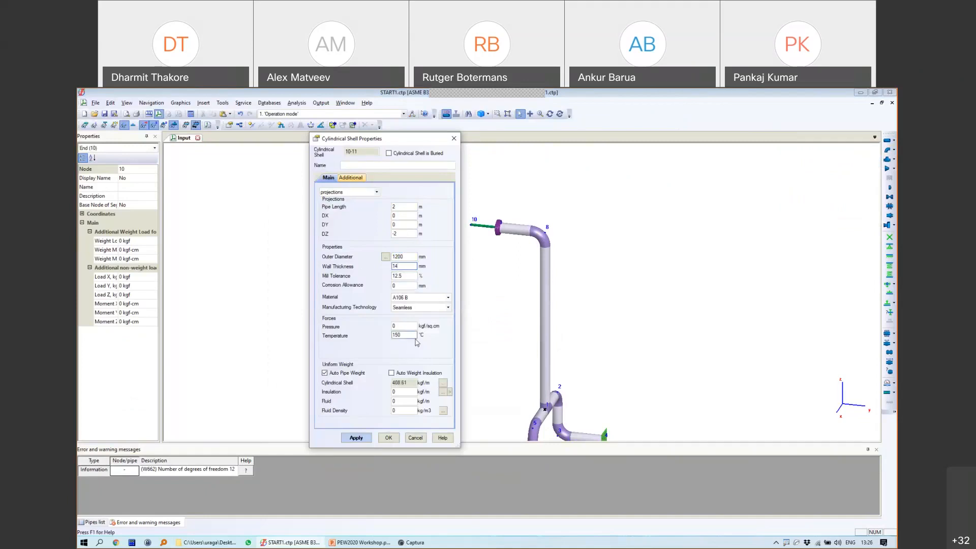
left_click_drag(402, 326, 370, 325)
type("1")
left_click_drag(404, 411, 384, 413)
type("100")
left_click(389, 438)
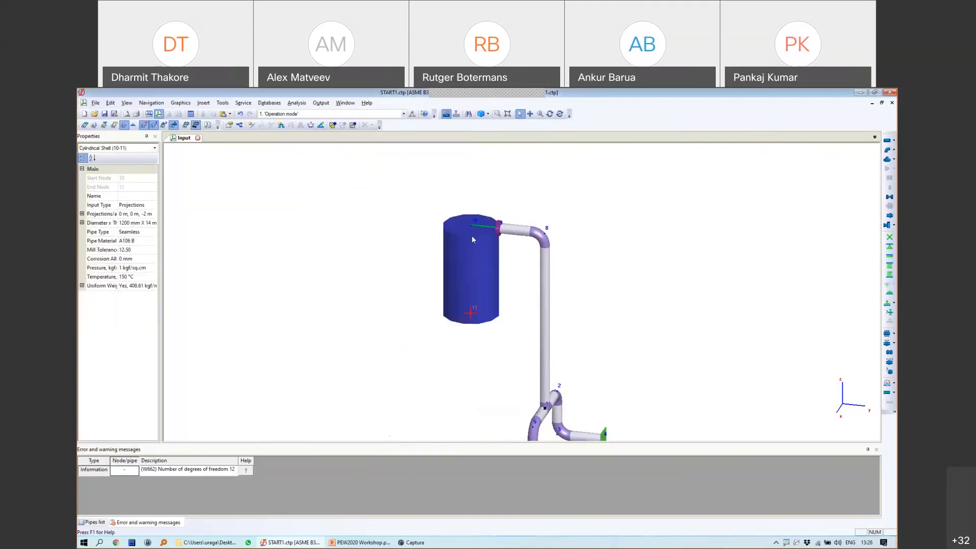
Step: Anchor node 11 at the vessel bottom, save, and run the analysis, dismissing the error message
left_click(471, 313)
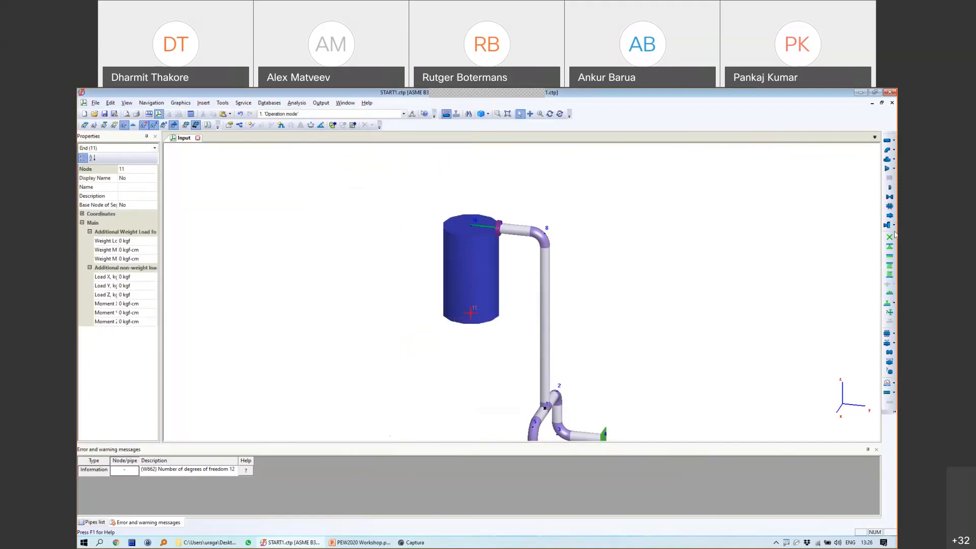
left_click(478, 383)
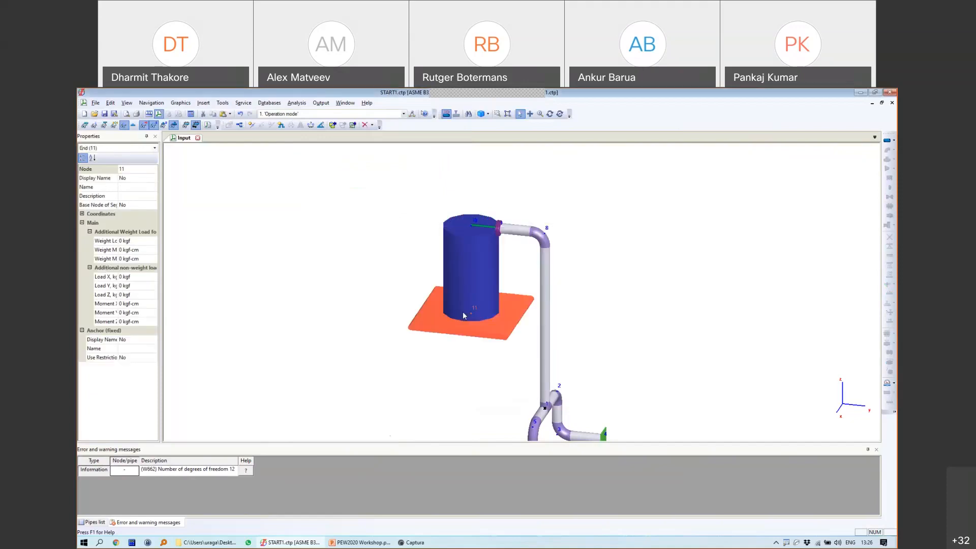
left_click(105, 114)
left_click(191, 115)
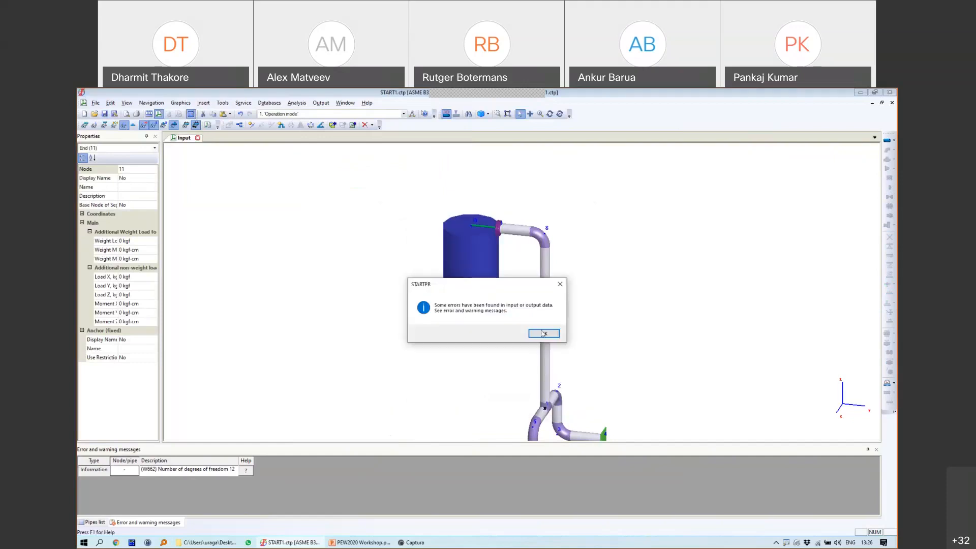
left_click(542, 333)
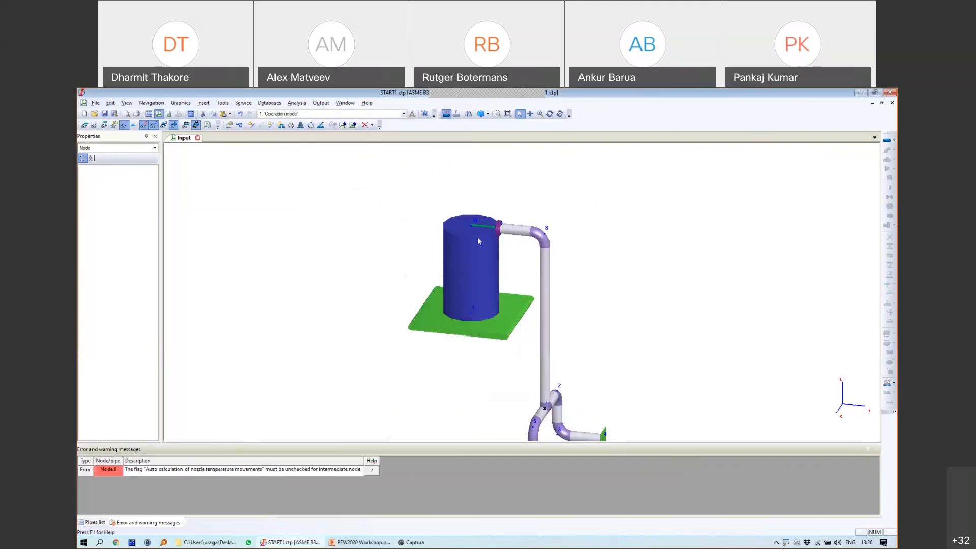
Step: Turn off auto nozzle temperature movements at node 9, then show the deformation results
double_click(497, 228)
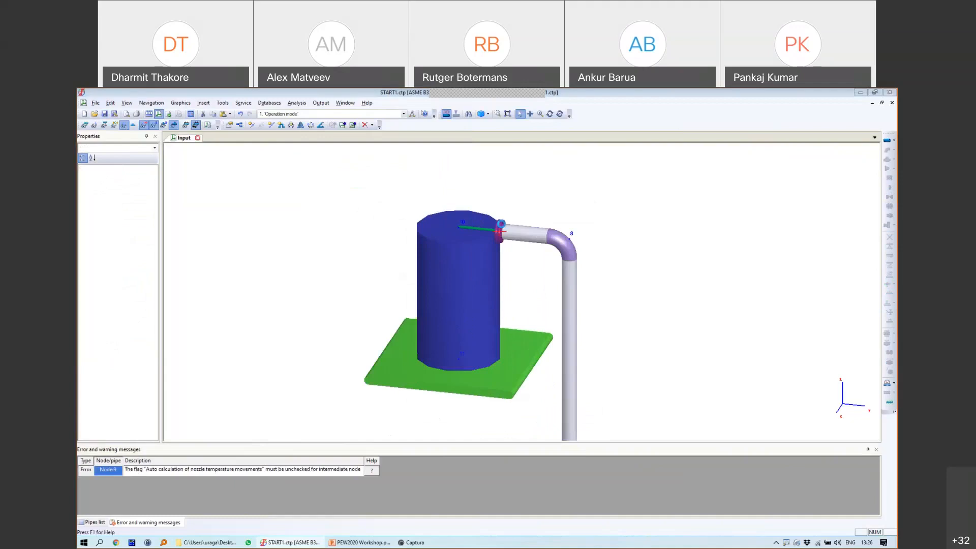
left_click(305, 243)
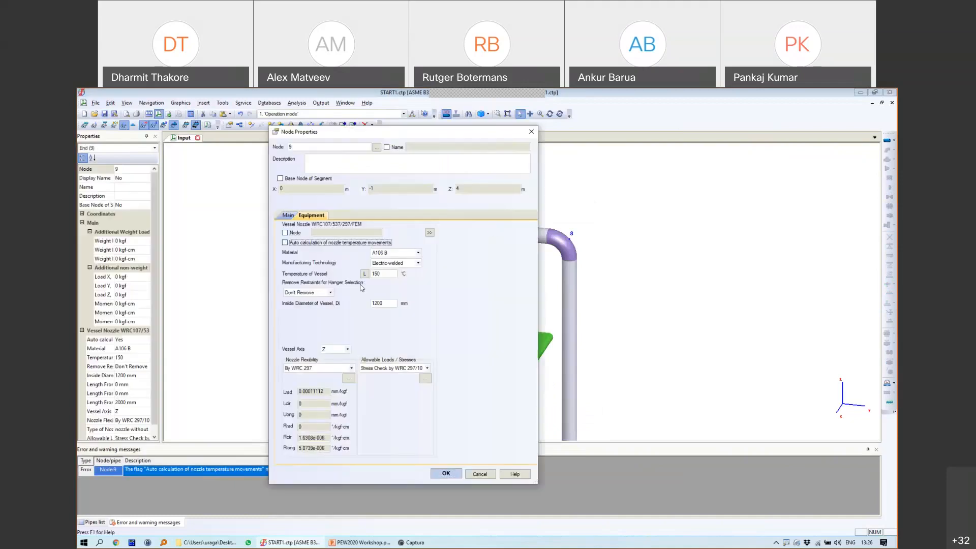
left_click(445, 473)
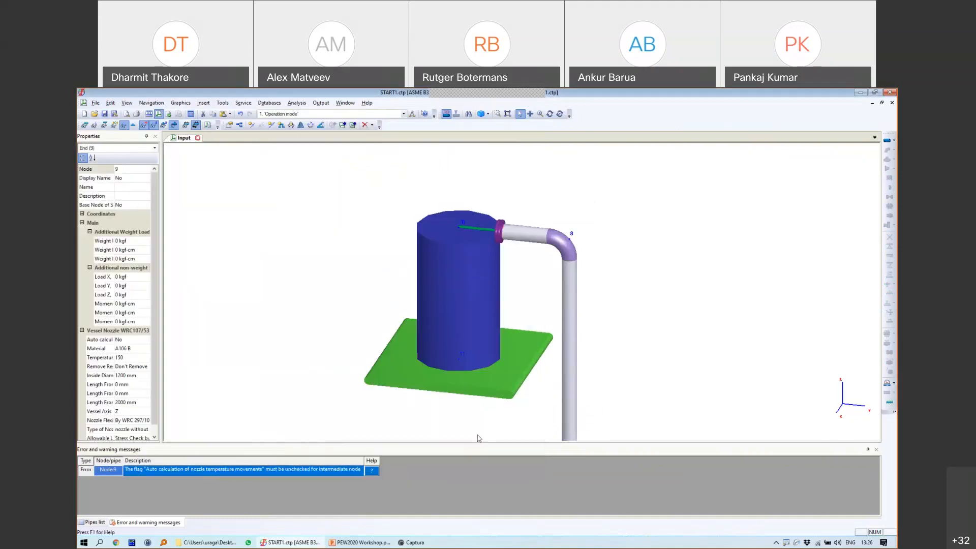
left_click(463, 228)
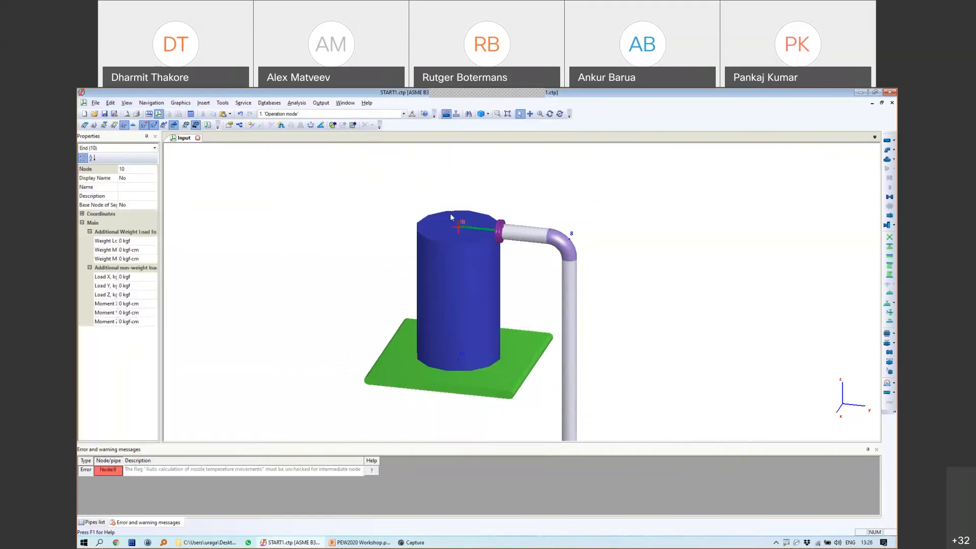
left_click(454, 277)
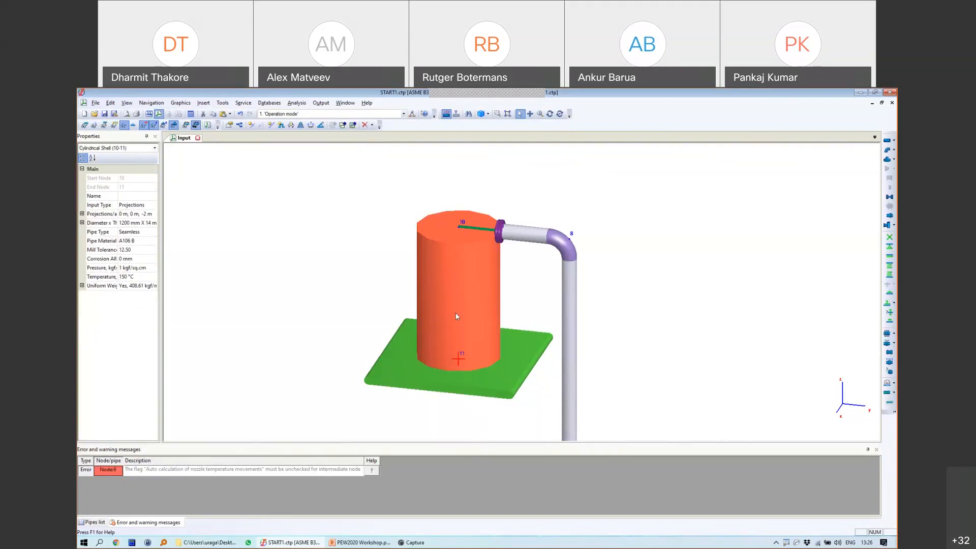
left_click(460, 226)
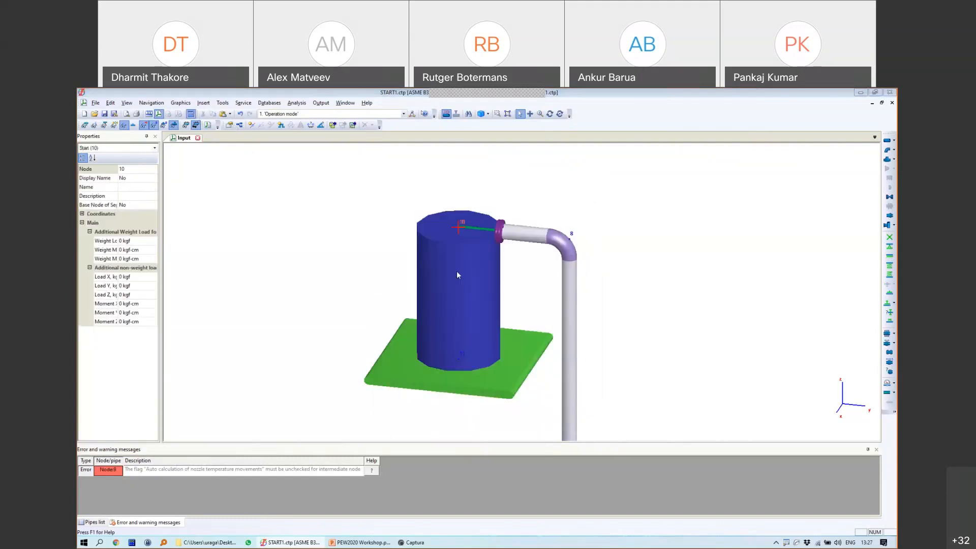
left_click(178, 114)
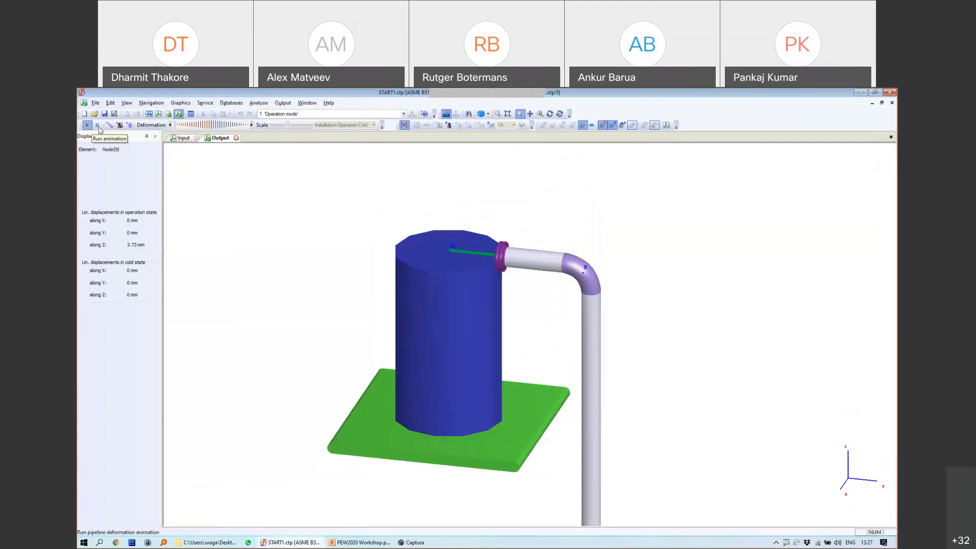
Step: Orbit to a lower angle, stop the deformation animation, and annotate along the nozzle
scroll(479, 279, "up", 3)
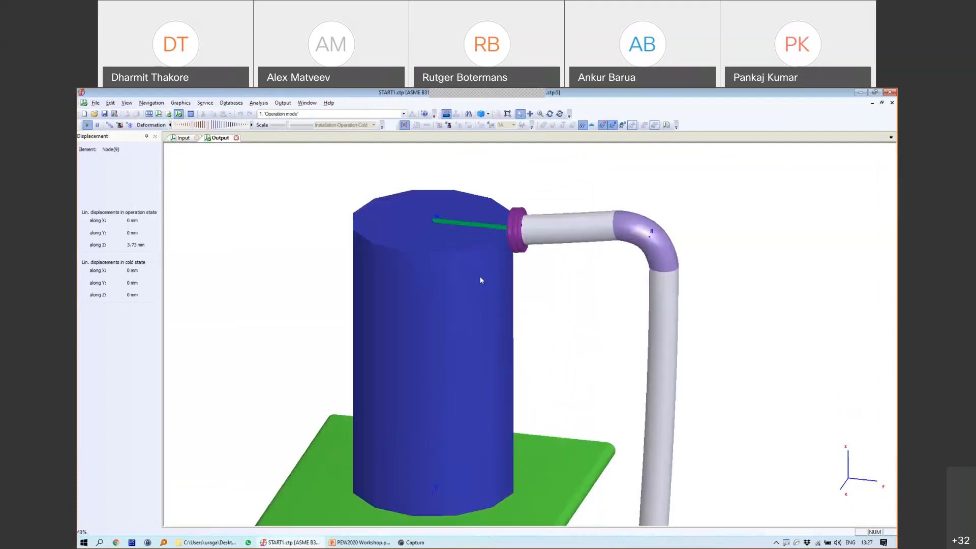
left_click(549, 114)
mouse_move(543, 269)
left_mouse_down()
mouse_move(562, 251)
mouse_move(518, 206)
mouse_move(541, 231)
left_mouse_up()
scroll(517, 206, "up", 2)
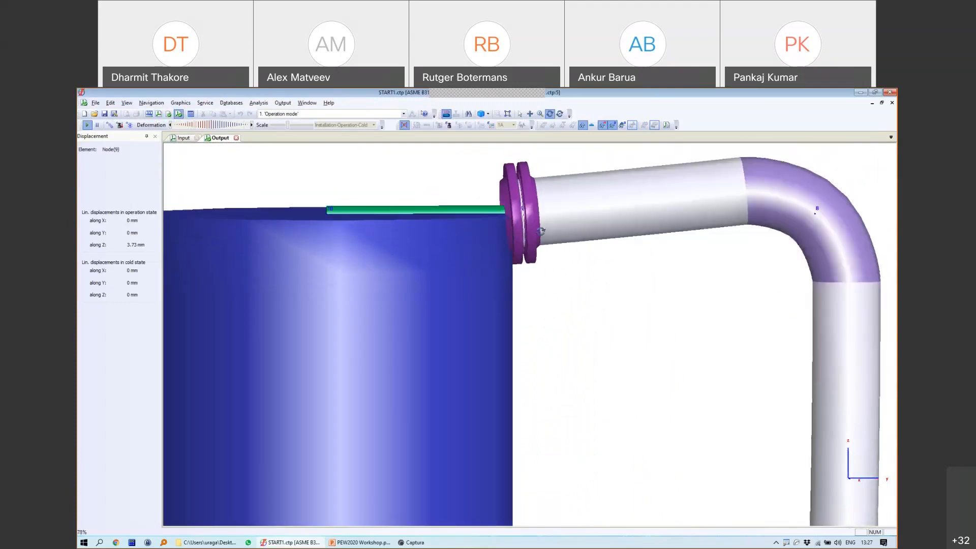
left_click(89, 124)
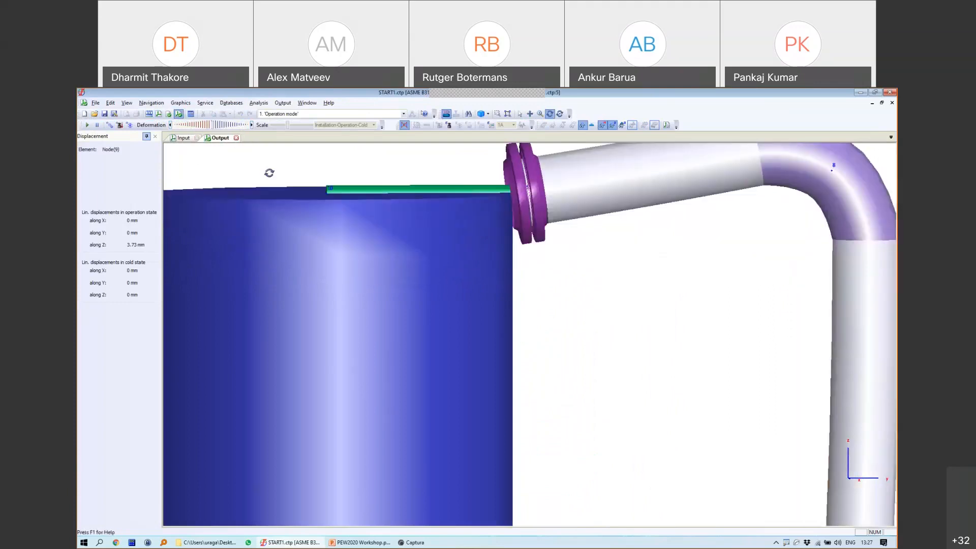
left_click_drag(624, 172, 288, 218)
left_click_drag(362, 189, 355, 209)
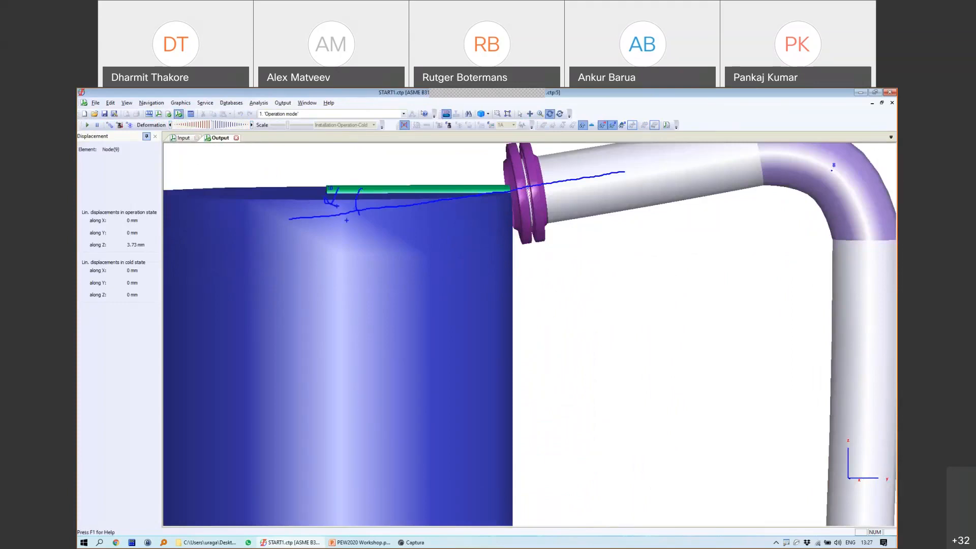
key("Escape")
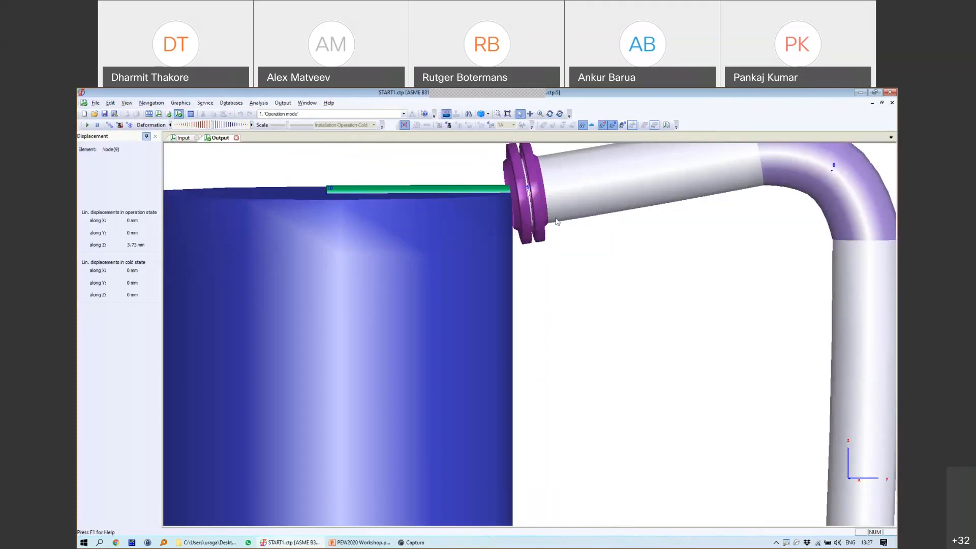
Step: Read node 10's displacements on the tank top, orbit to an oblique view, then close the results
scroll(557, 221, "down", 3)
left_click(473, 220)
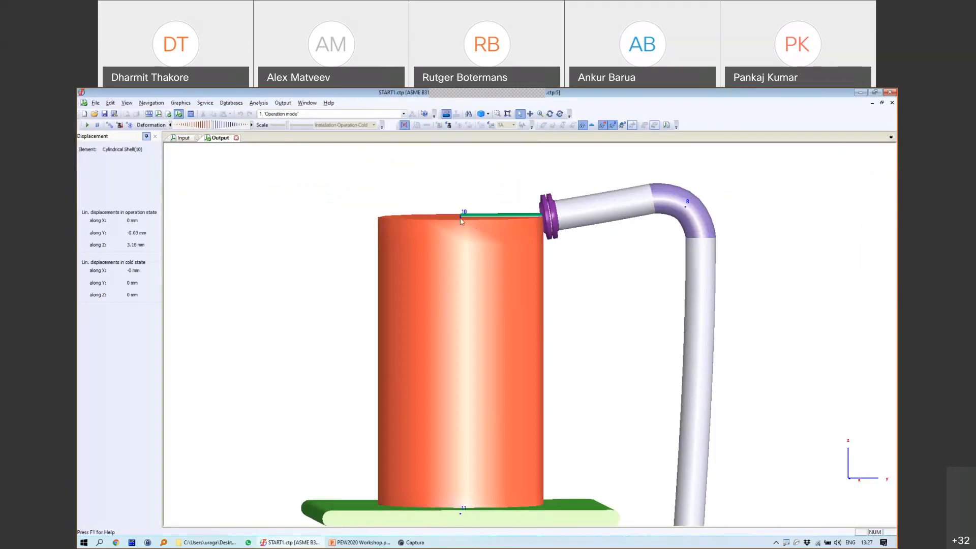
left_click(461, 220)
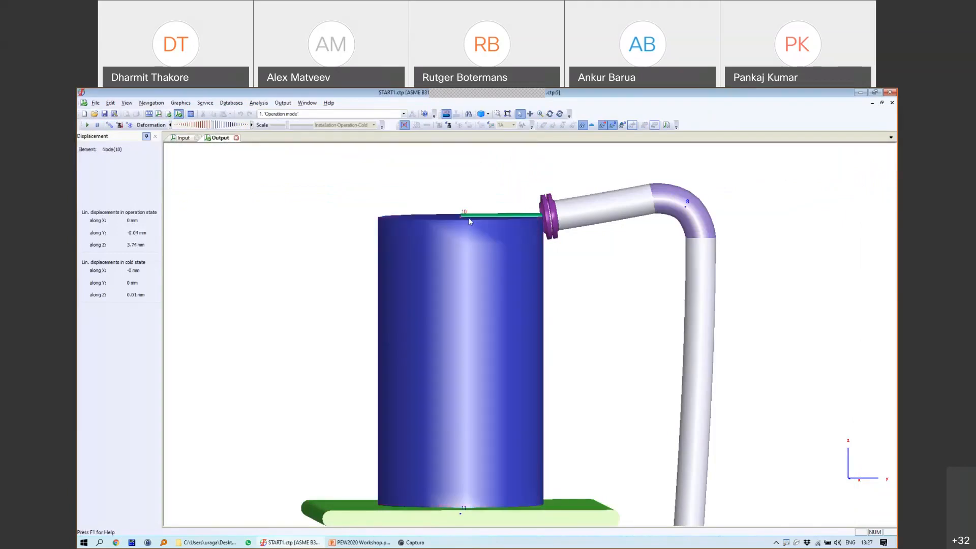
mouse_move(464, 209)
left_mouse_down()
mouse_move(462, 149)
mouse_move(466, 168)
left_mouse_up()
left_click(550, 114)
left_click_drag(546, 168, 571, 289)
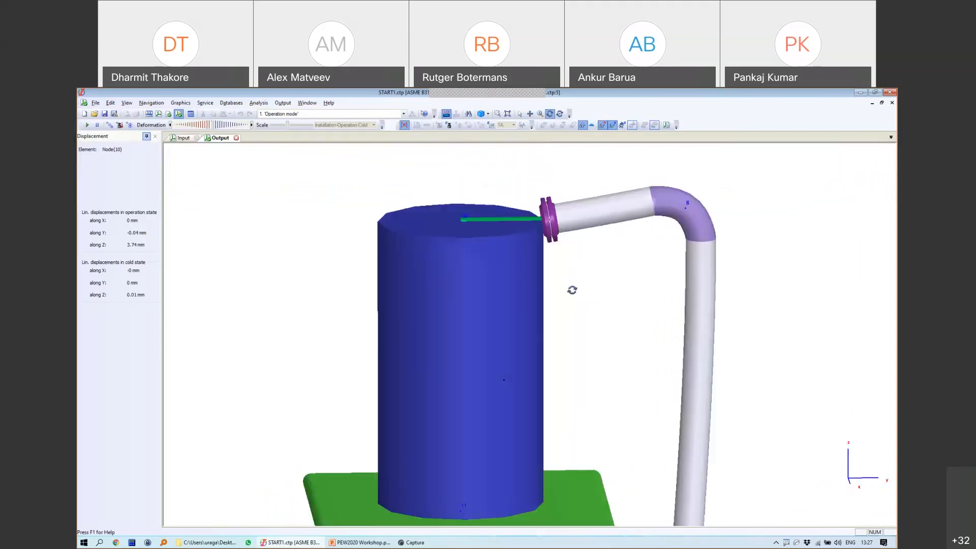
left_click(236, 138)
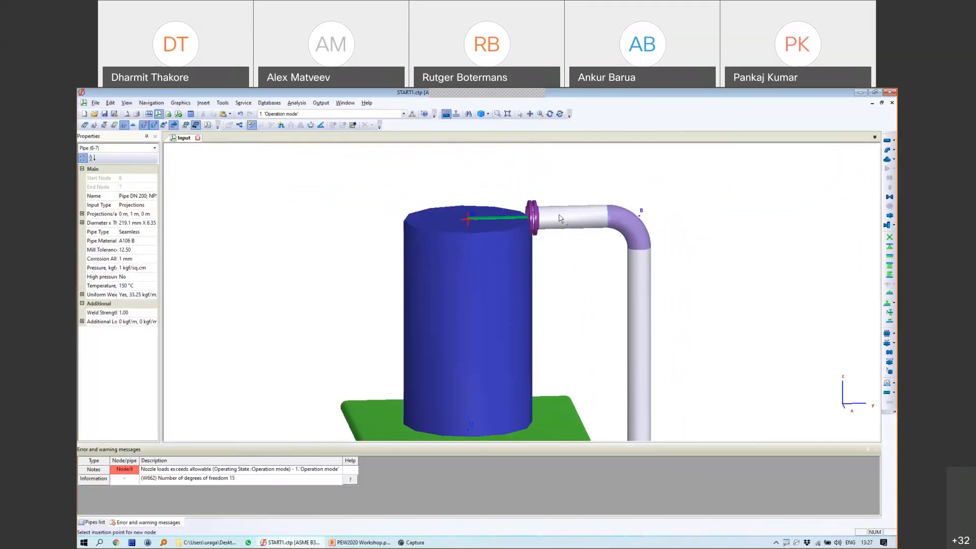
Step: Insert node 12 on pipe 8-9, fix it with an anchor, and set pipe 12-9 to 4 m
left_click(605, 224)
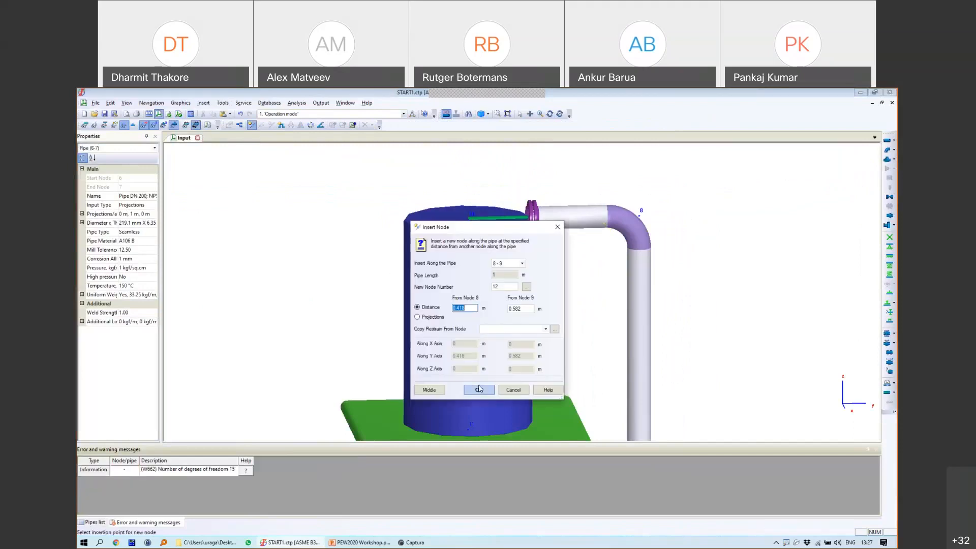
left_click(478, 389)
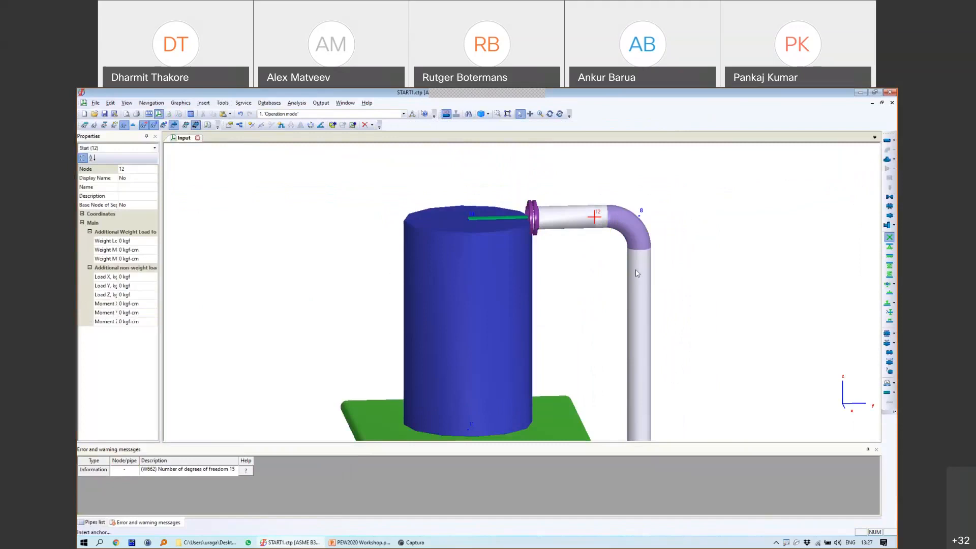
left_click(593, 218)
left_click(483, 380)
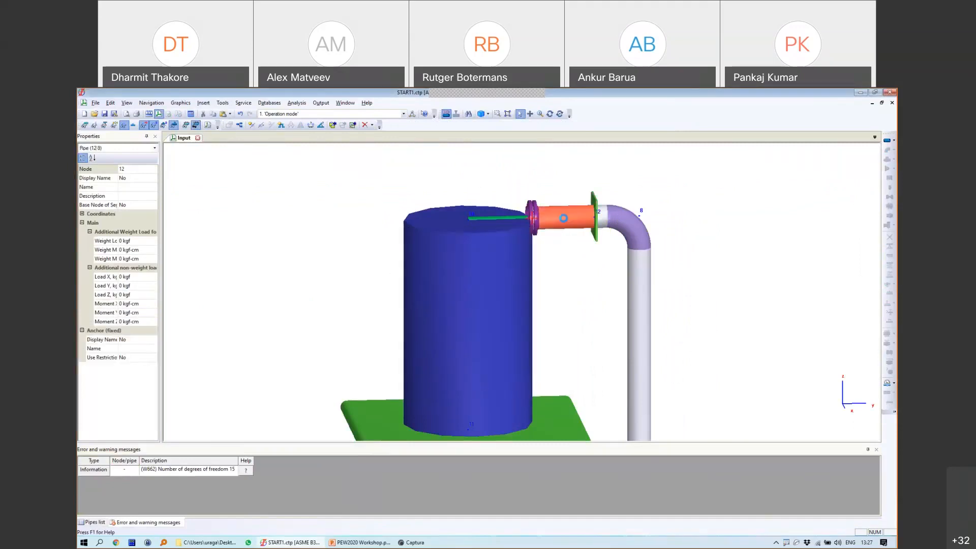
double_click(563, 218)
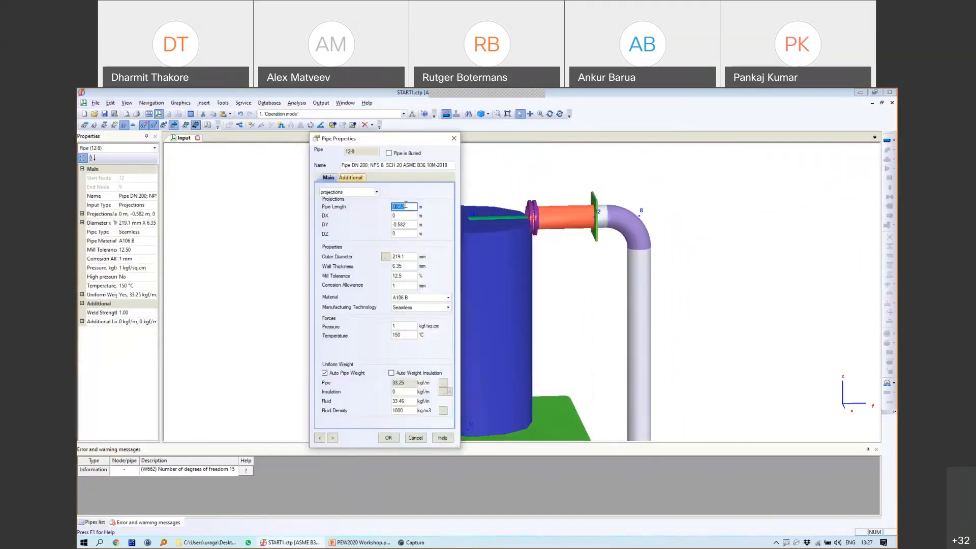
left_click(388, 437)
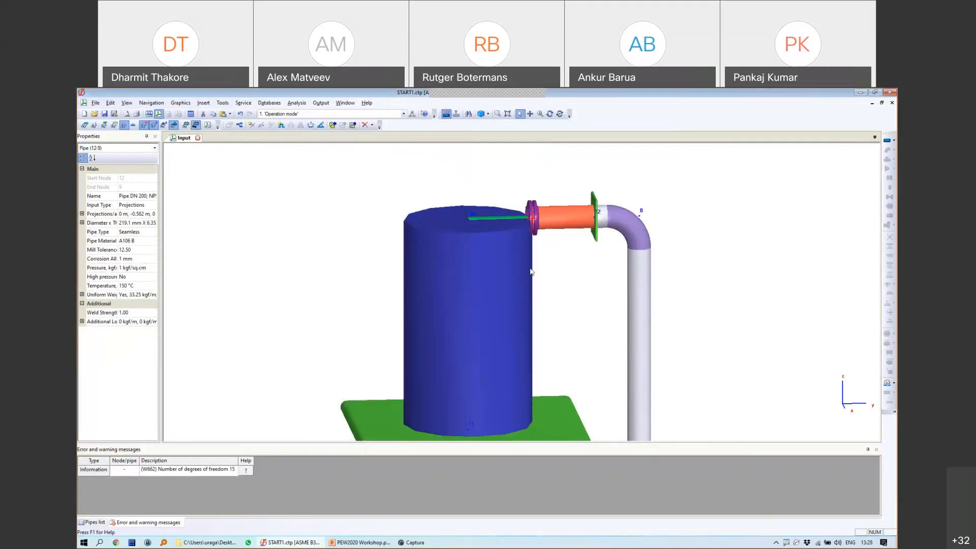
Step: Rerun the stress analysis and open the nozzle flexibility options for vessel node 9
left_click(190, 114)
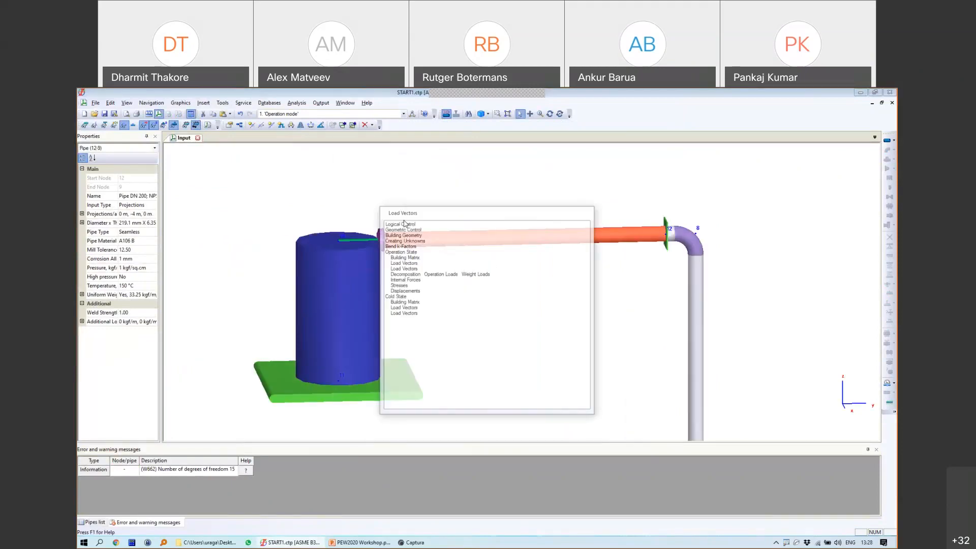
left_click(198, 125)
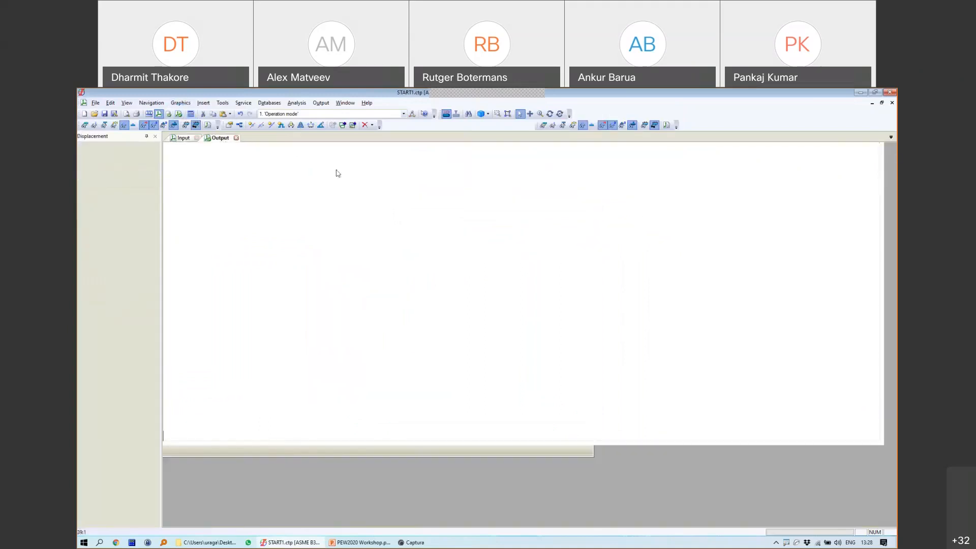
scroll(461, 272, "up", 5)
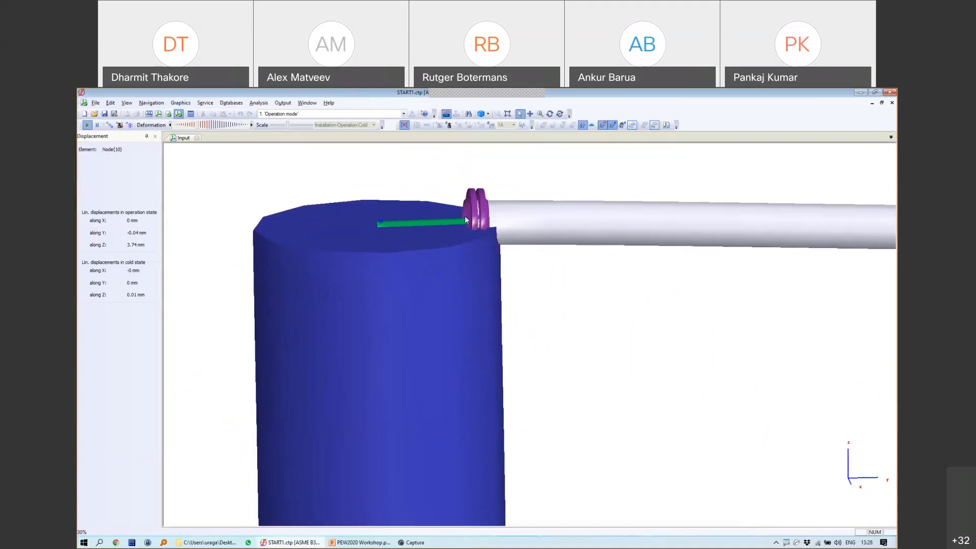
double_click(496, 207)
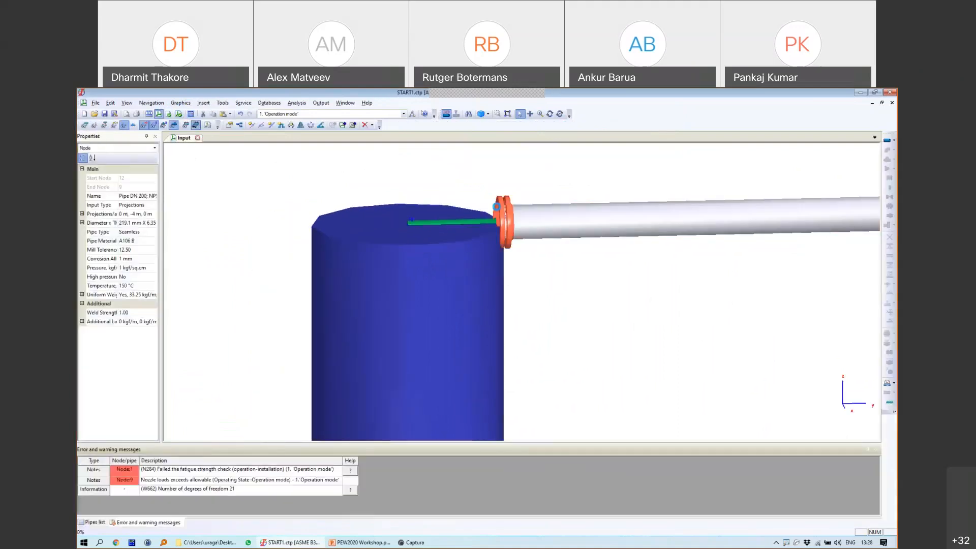
left_click(483, 334)
Step: Set the node 9 nozzle flexibility to Rigid and recalculate
left_click(437, 348)
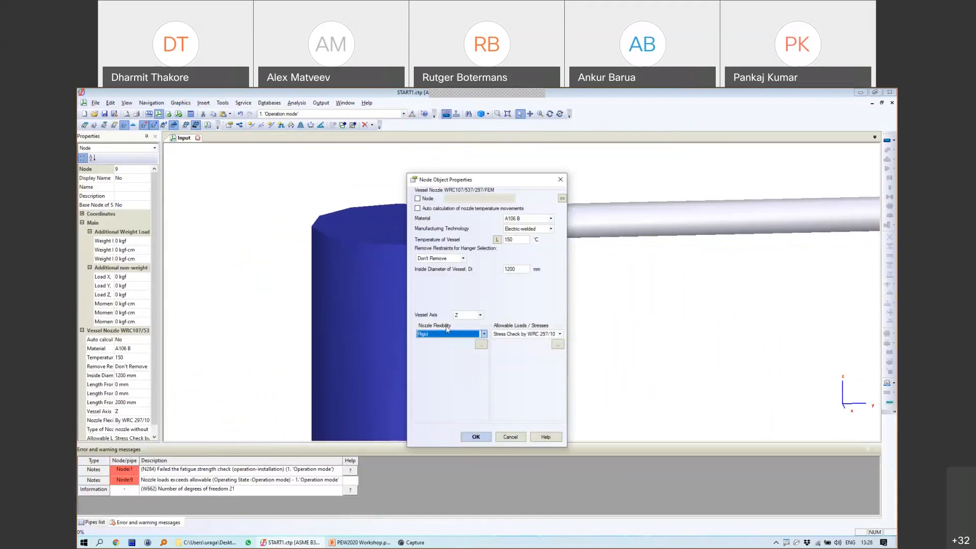
left_click(485, 434)
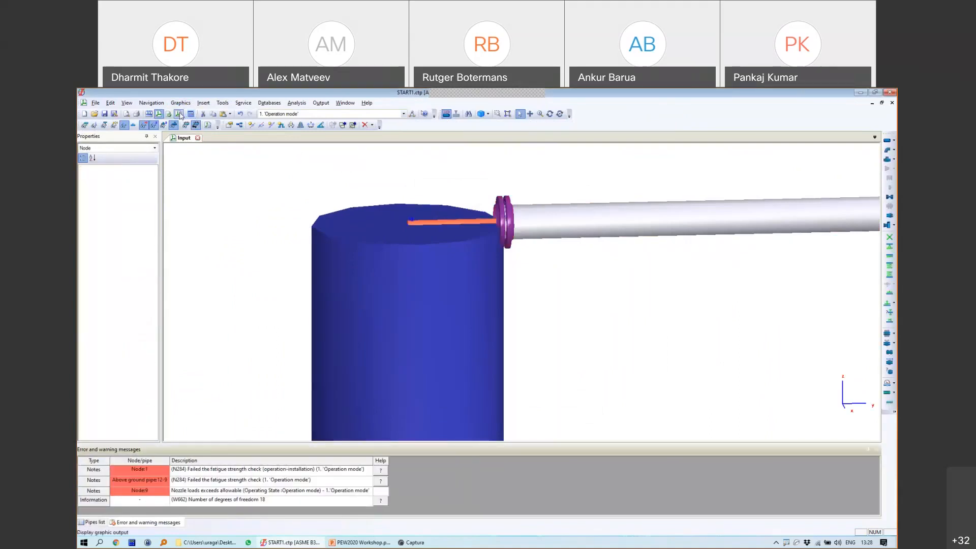
left_click(178, 114)
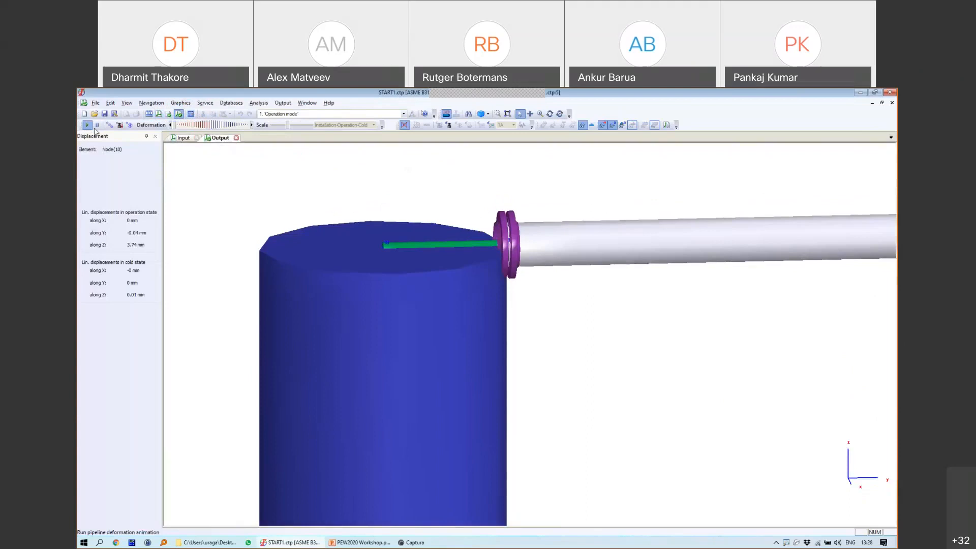
scroll(542, 275, "down", 6)
scroll(537, 275, "up", 4)
Step: Orbit the deformed model around the tank and stop the deformation animation
left_click(549, 114)
left_click_drag(574, 211, 440, 346)
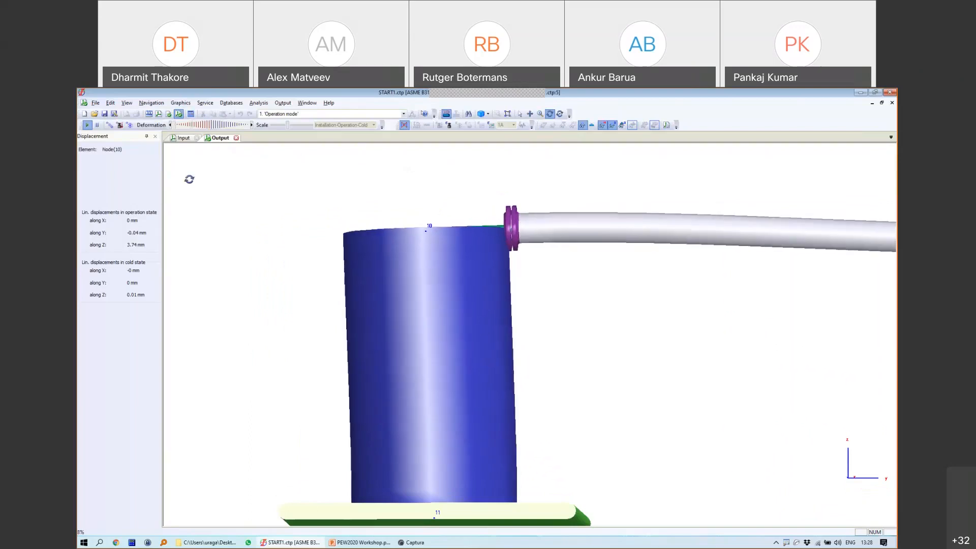
left_click(97, 126)
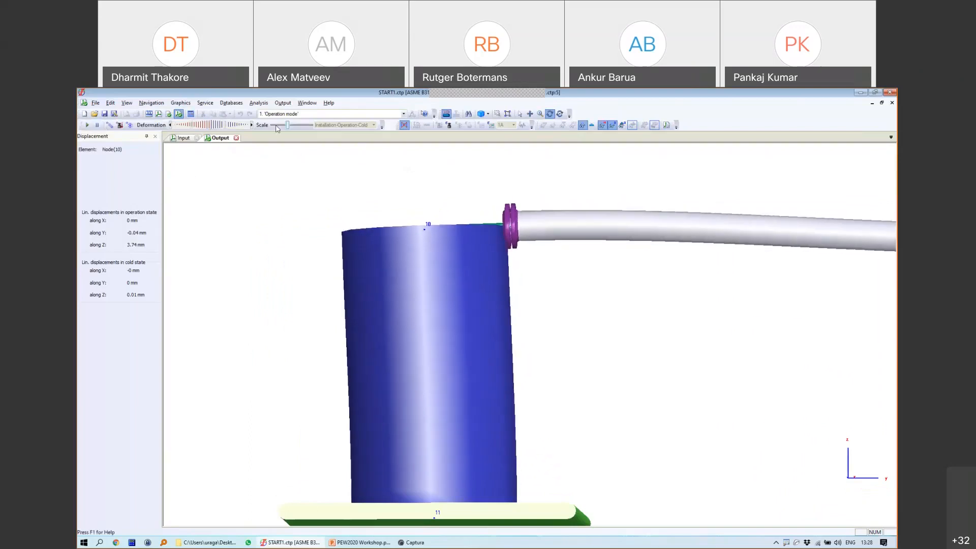
Step: Draw and clear an annotation arrow above the tank, then close the results
key("super")
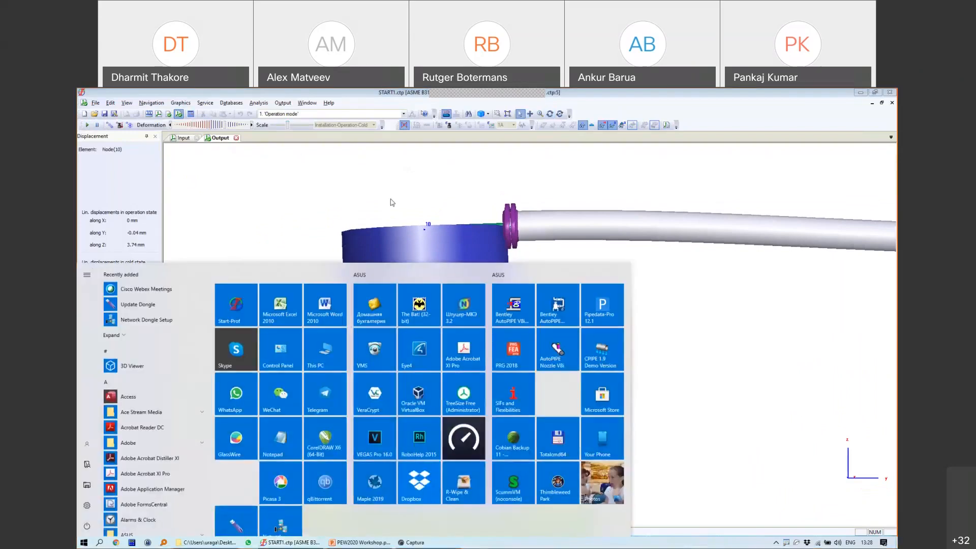
left_click(391, 199)
mouse_move(418, 209)
left_mouse_down()
mouse_move(361, 203)
mouse_move(358, 186)
mouse_move(348, 219)
left_mouse_up()
key("Escape")
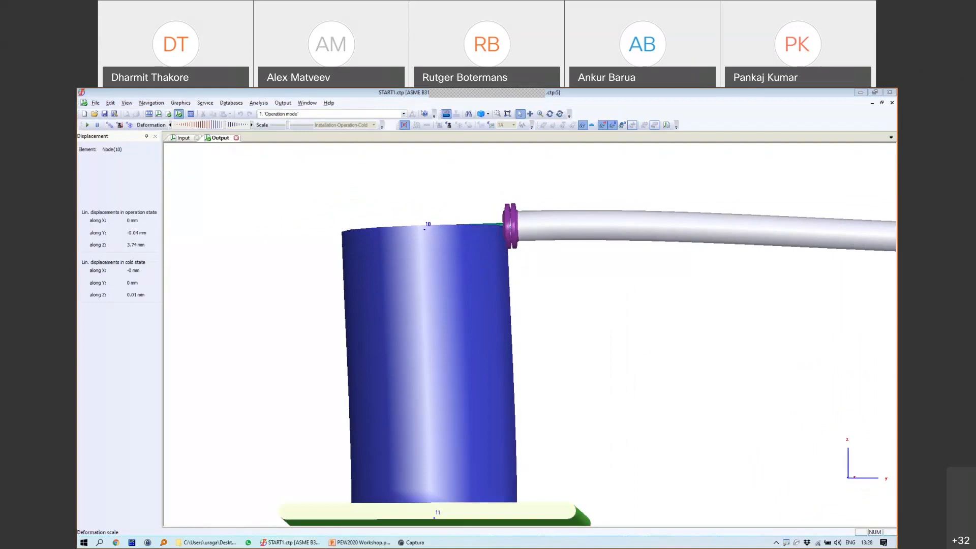
left_click(236, 138)
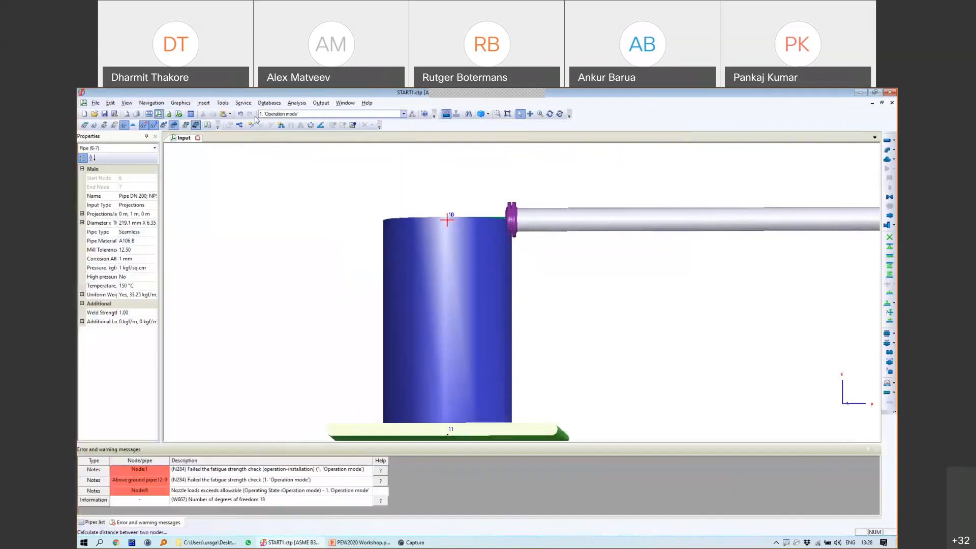
Step: Undo the node 12 anchor and recheck the vessel nozzle properties at node 9
left_click(240, 115)
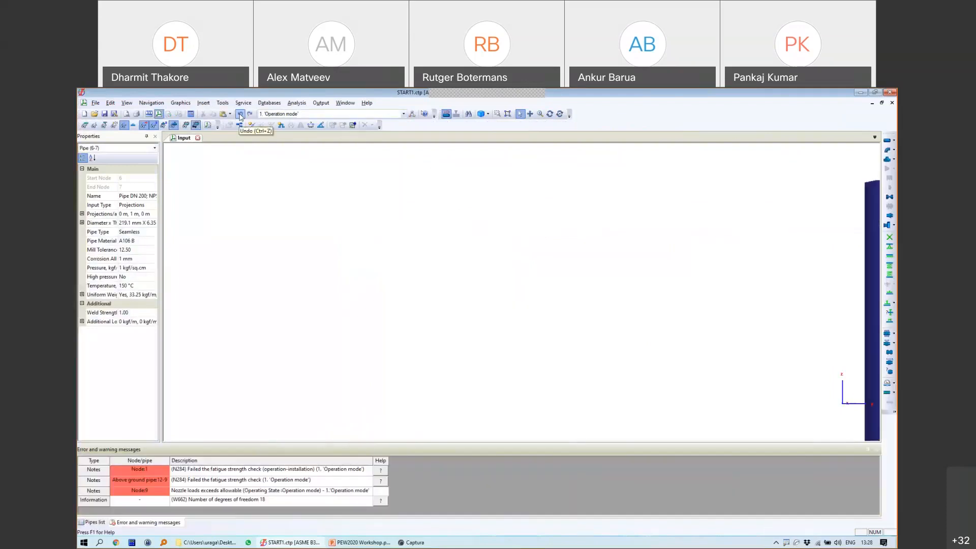
scroll(762, 262, "down", 3)
middle_click_drag(784, 279, 365, 257)
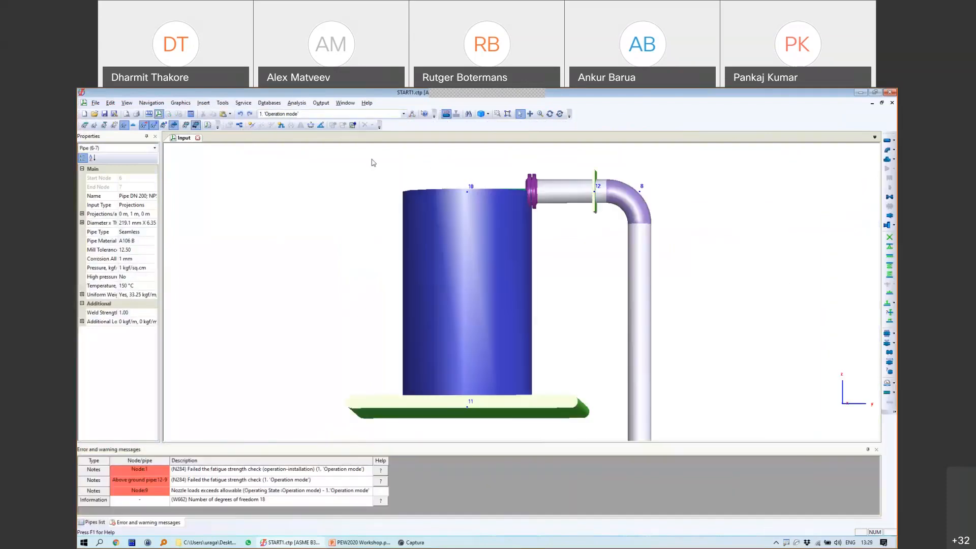
left_click(240, 114)
left_click(251, 125)
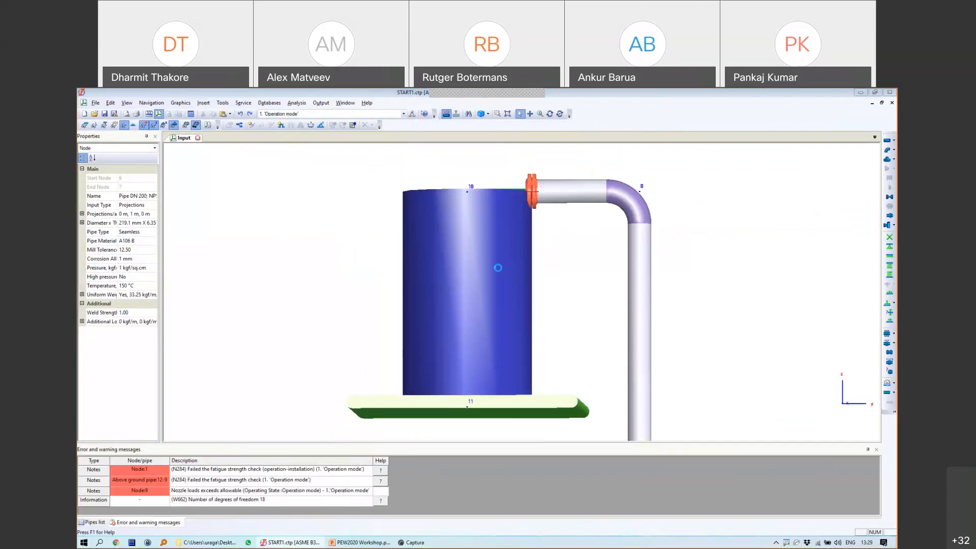
left_click(498, 267)
left_click(510, 436)
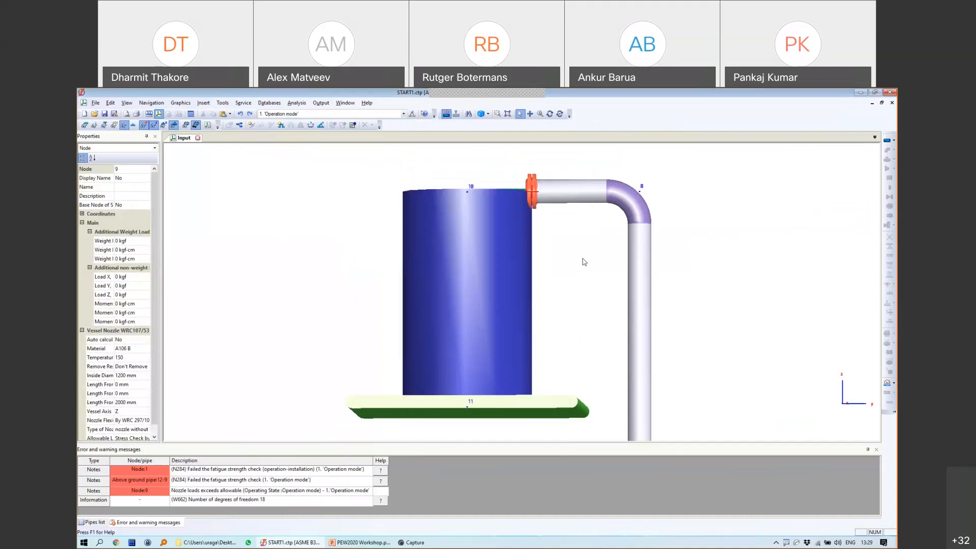
Step: Lengthen pipe 8-9 to 3.8 m and select the nozzle at node 9
scroll(584, 262, "down", 5)
left_click(549, 114)
left_click_drag(494, 243, 442, 242)
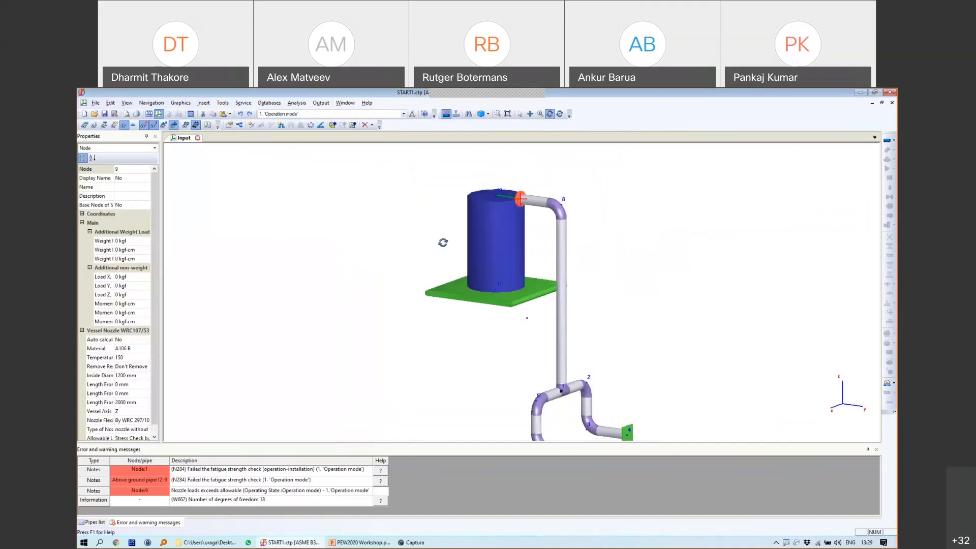
left_click(519, 114)
double_click(525, 198)
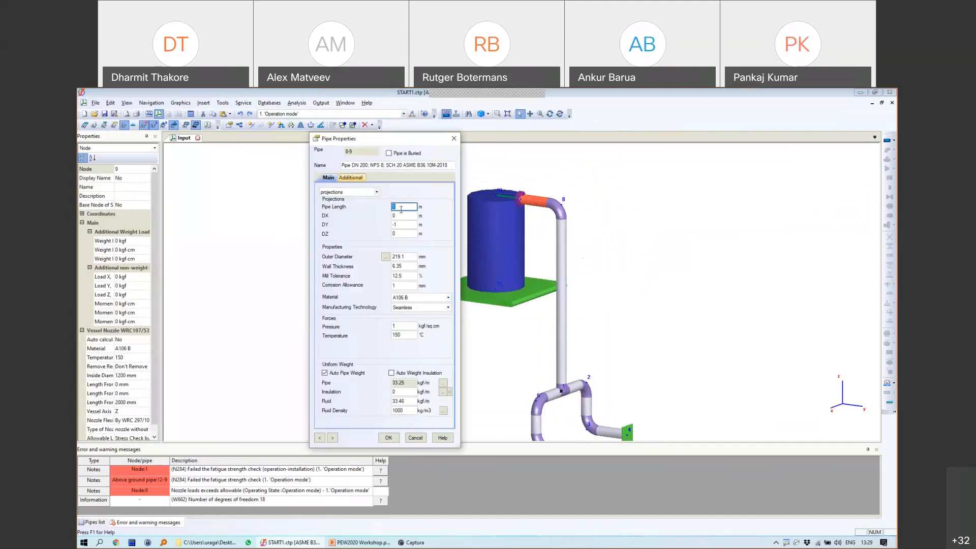
type("3.8")
left_click(389, 437)
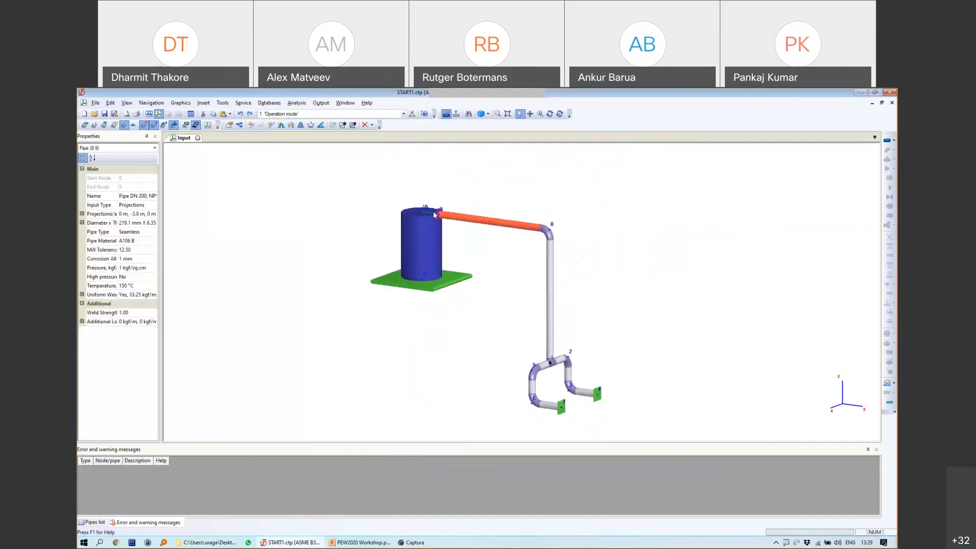
left_click(440, 215)
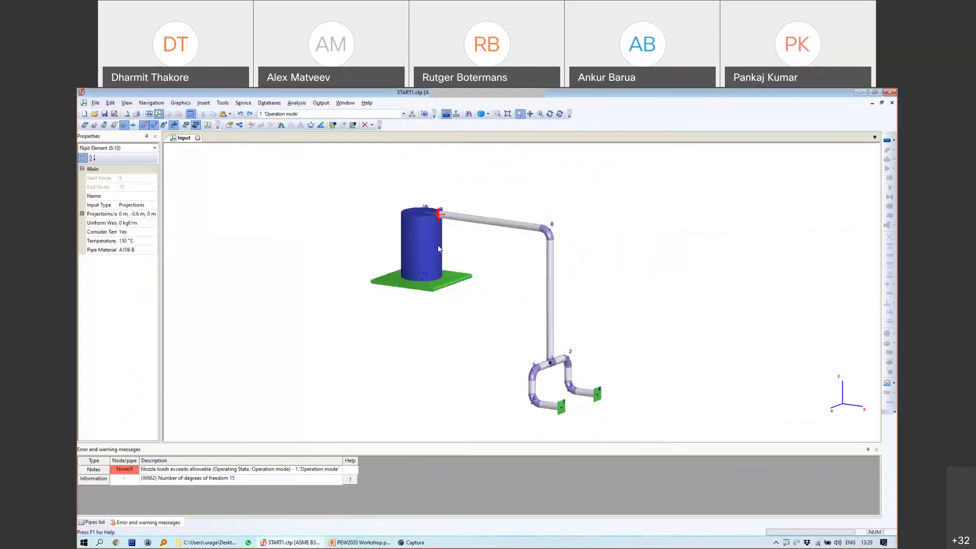
left_click(320, 103)
Step: Show the vessel nozzle loads table, review node 9 at 119.21%, and return to Input
left_click(356, 181)
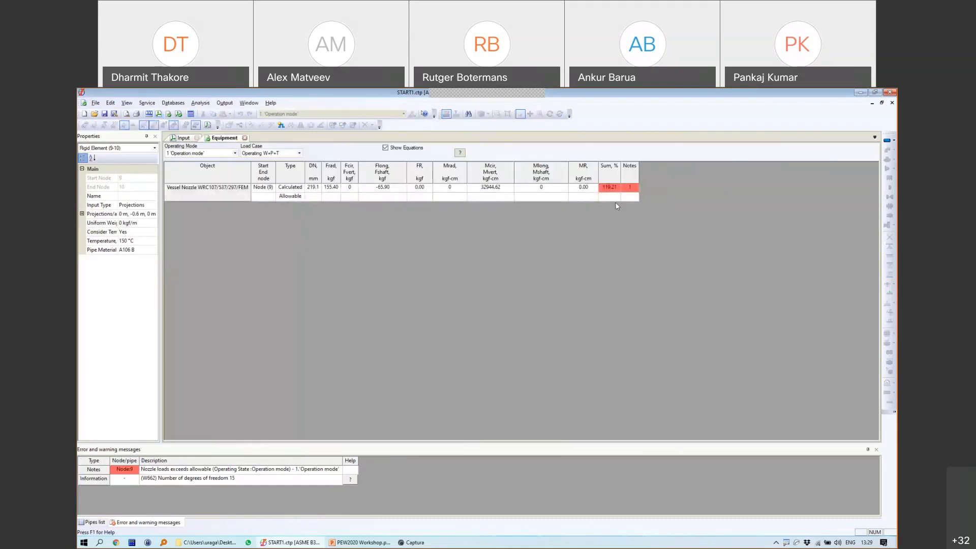
key("ctrl+4")
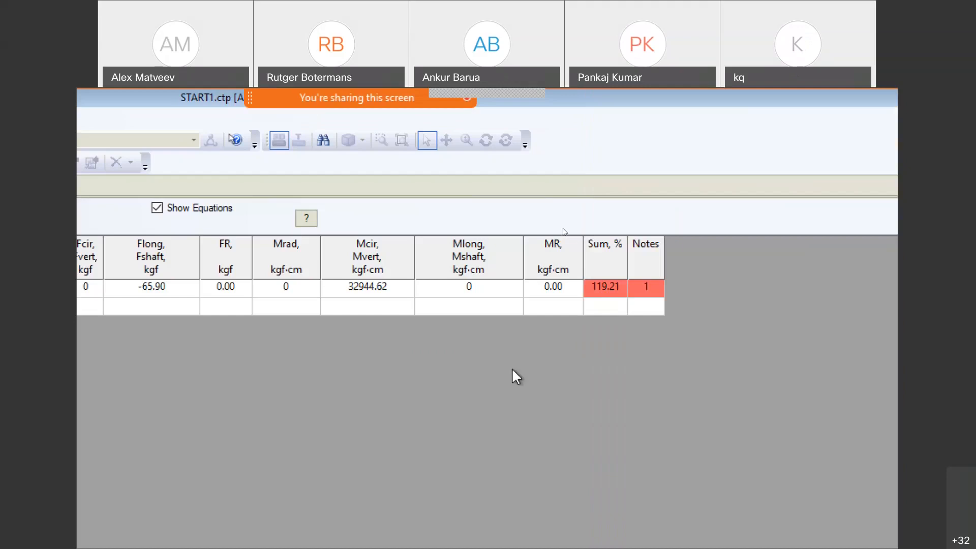
key("ctrl+4")
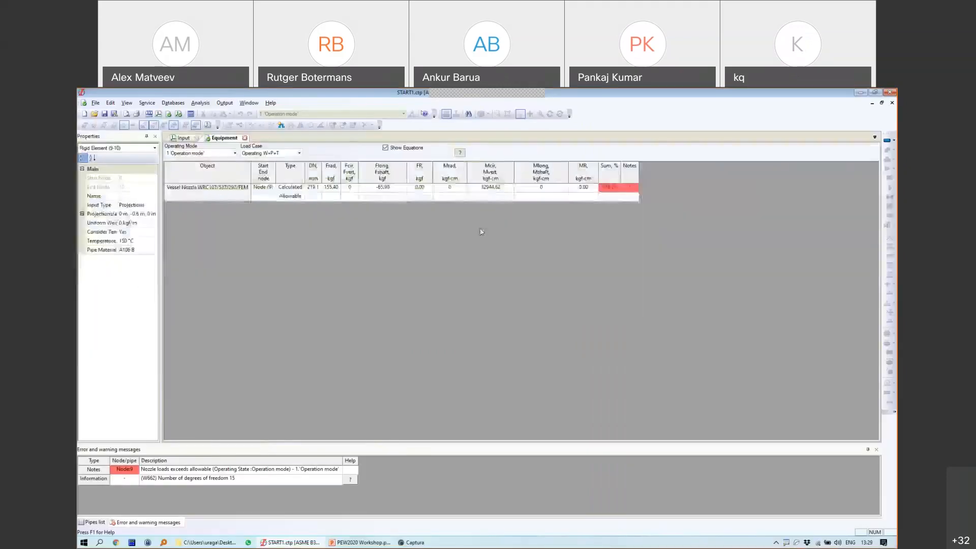
left_click(186, 140)
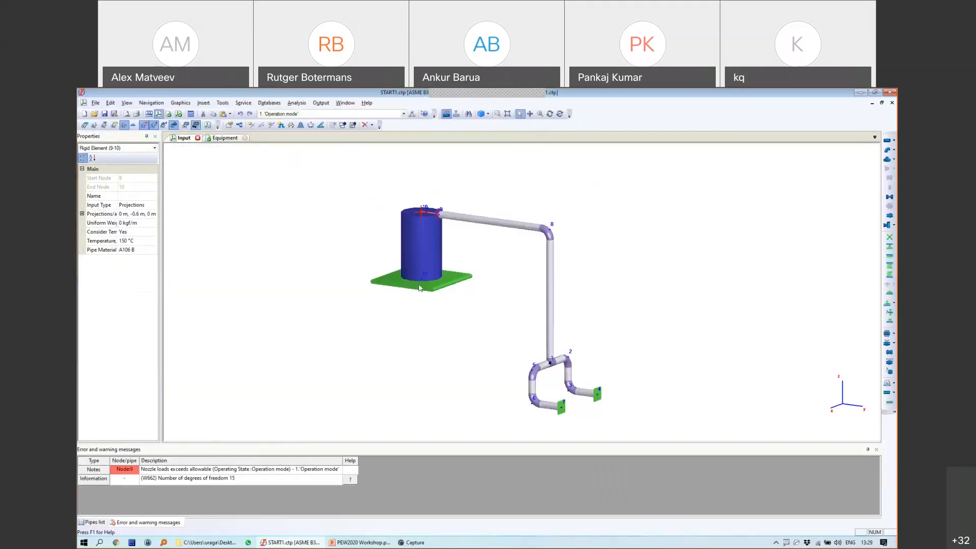
left_click(422, 213)
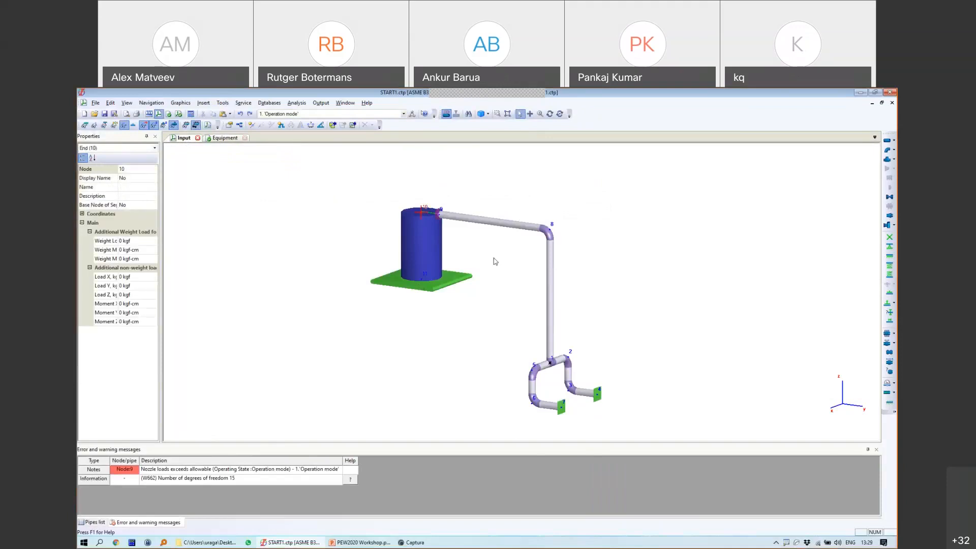
scroll(494, 259, "down", 1)
scroll(483, 254, "up", 3)
scroll(482, 254, "down", 1)
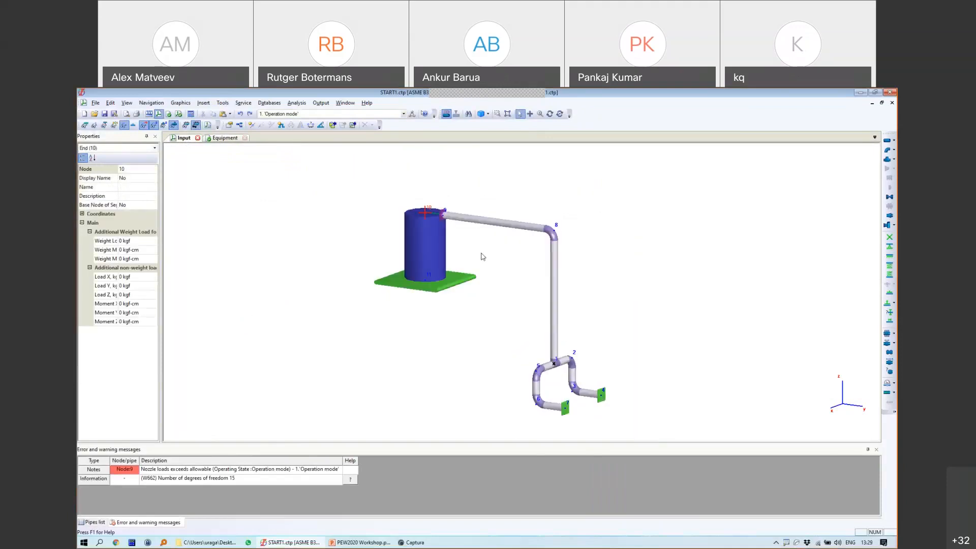
scroll(488, 233, "down", 1)
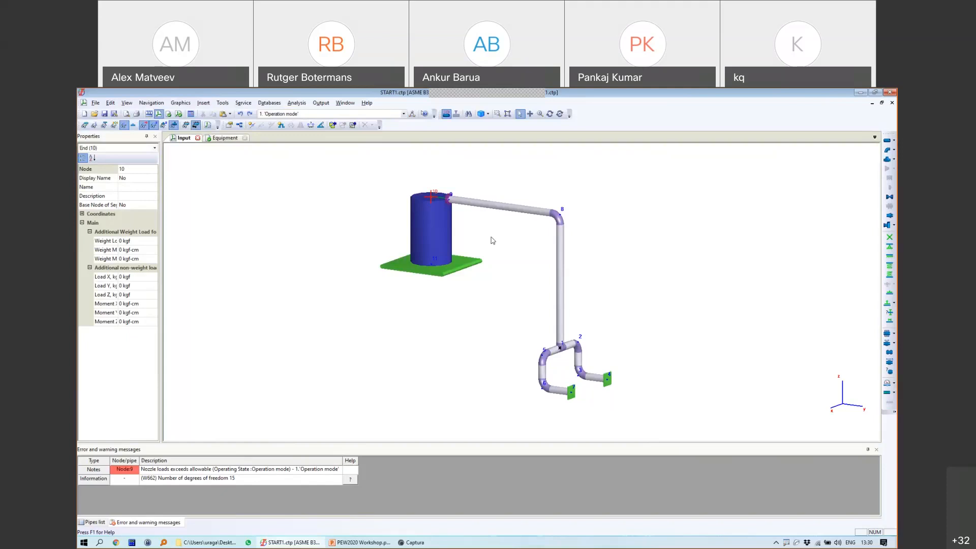
left_click(95, 103)
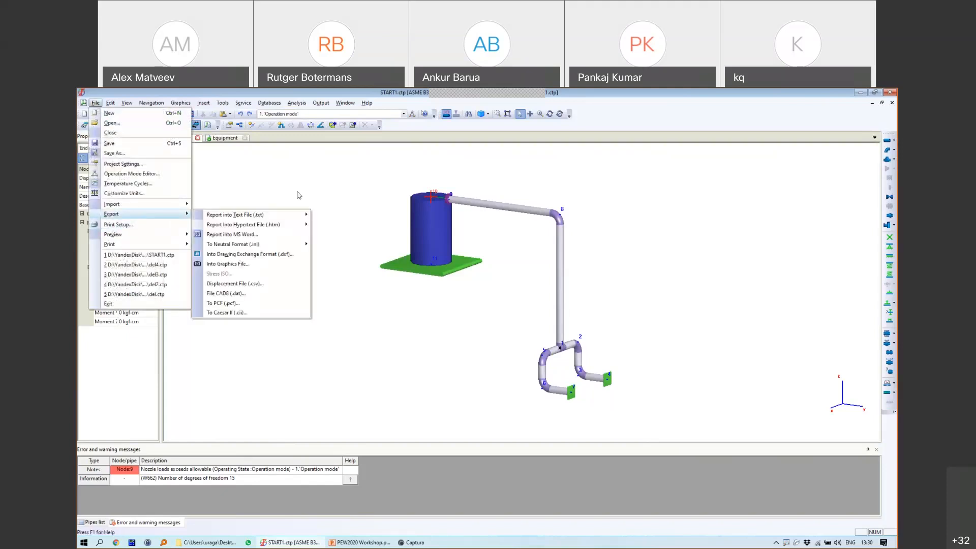
left_click(321, 189)
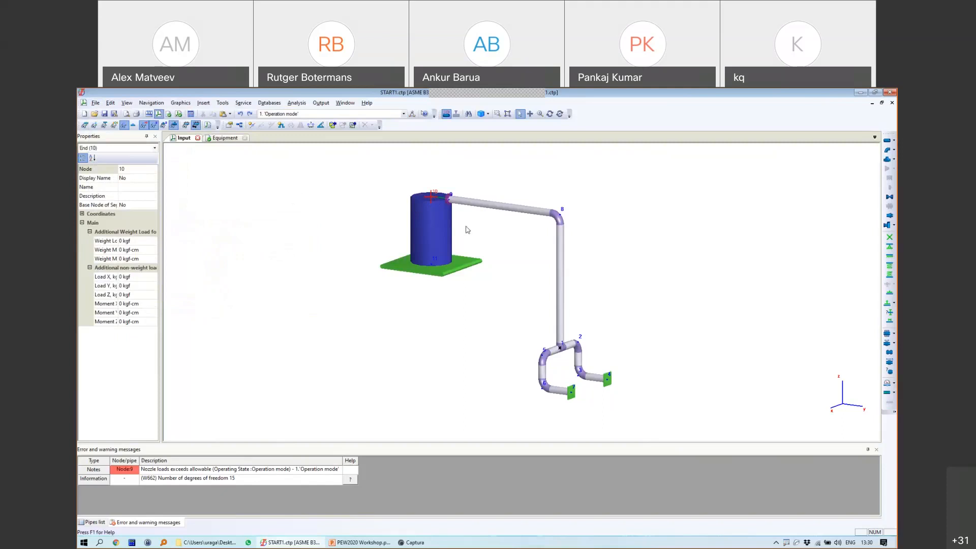
left_click(561, 218)
left_click(451, 199)
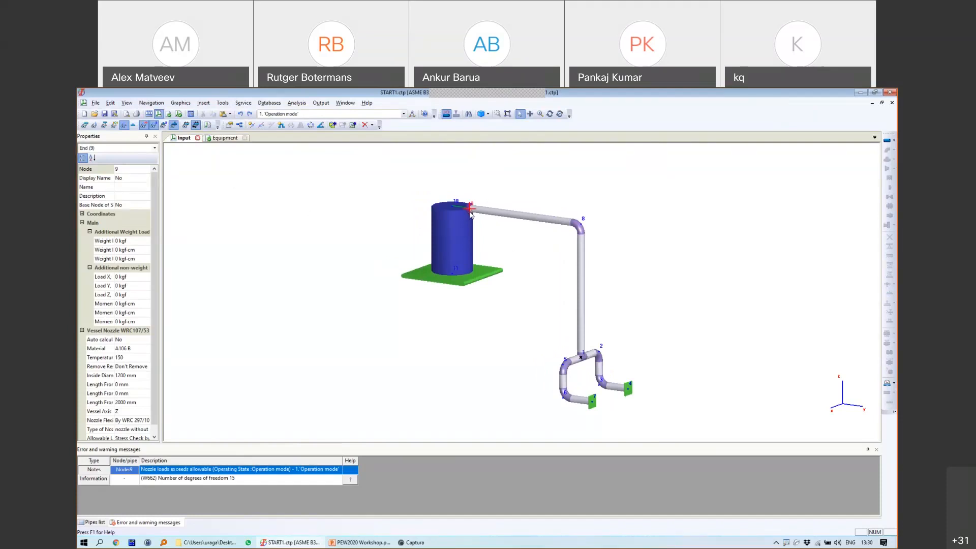
Step: Select the node 9 nozzle, annotate boxed 1965 and 1985 notes with an arrow, then erase them
left_click(472, 210)
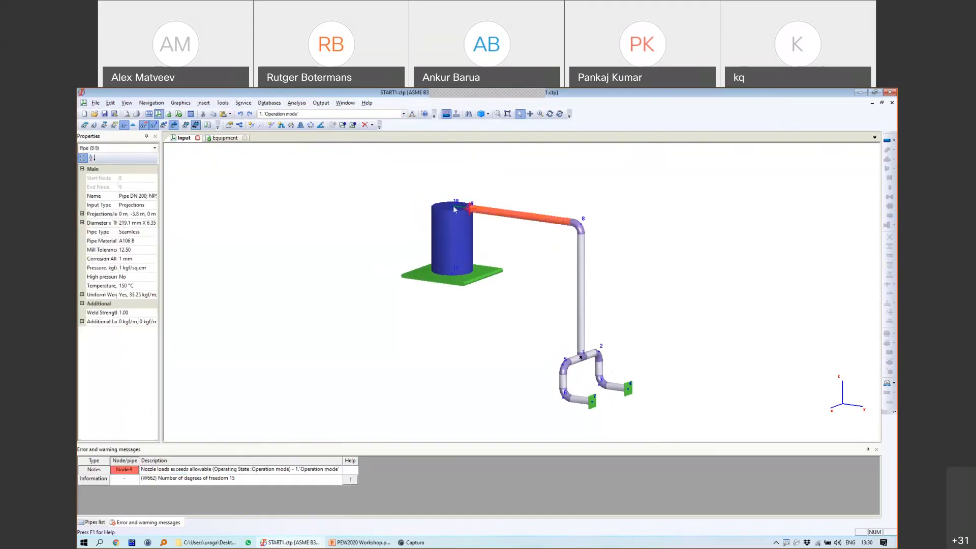
left_click(454, 209)
left_click(471, 211)
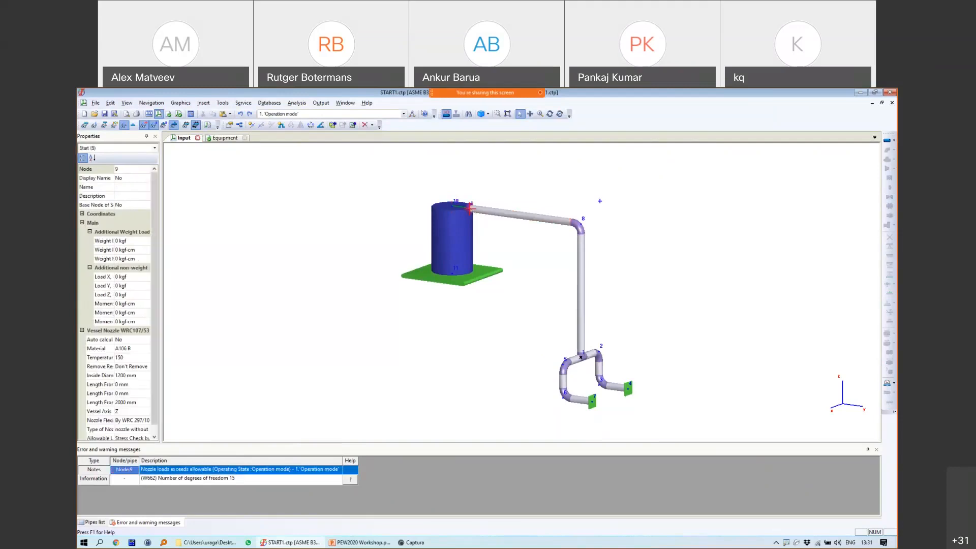
left_click_drag(619, 192, 633, 227)
mouse_move(664, 185)
left_mouse_down()
mouse_move(668, 221)
mouse_move(650, 222)
left_mouse_up()
mouse_move(722, 182)
left_mouse_down()
mouse_move(703, 199)
mouse_move(746, 200)
mouse_move(729, 219)
mouse_move(759, 184)
left_mouse_up()
mouse_move(766, 161)
left_mouse_down()
mouse_move(770, 206)
mouse_move(597, 234)
mouse_move(754, 168)
mouse_move(812, 160)
left_mouse_up()
mouse_move(652, 320)
left_mouse_down()
mouse_move(680, 297)
mouse_move(679, 337)
left_mouse_up()
mouse_move(714, 294)
left_mouse_down()
mouse_move(706, 326)
mouse_move(691, 336)
mouse_move(741, 291)
mouse_move(756, 317)
mouse_move(782, 288)
left_mouse_up()
mouse_move(647, 295)
left_mouse_down()
mouse_move(692, 283)
mouse_move(658, 288)
left_mouse_up()
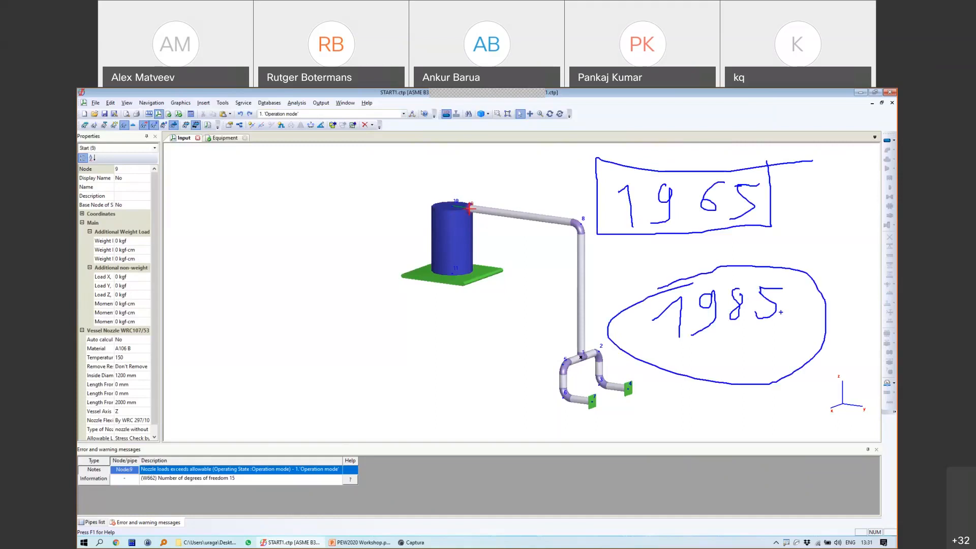
left_click_drag(526, 153, 595, 175)
key("Escape")
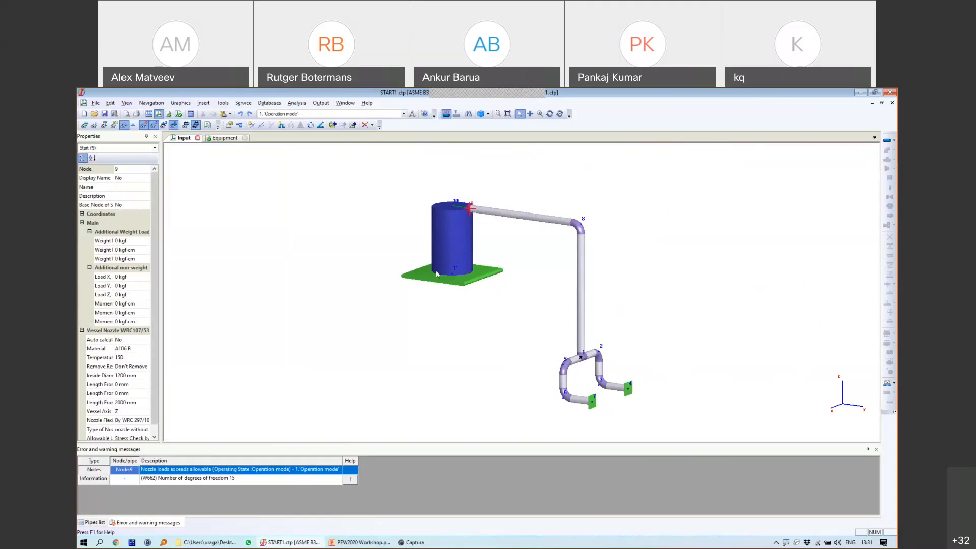
Step: Select the elbow at node 8, pipe 8-9 and the node 9 nozzle, zooming in
left_click(582, 227)
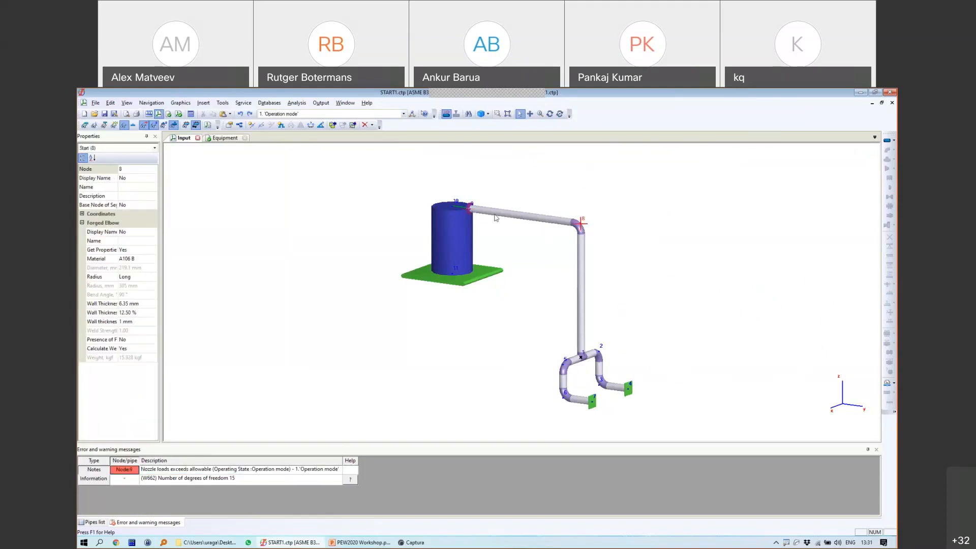
left_click(472, 211)
left_click(471, 211)
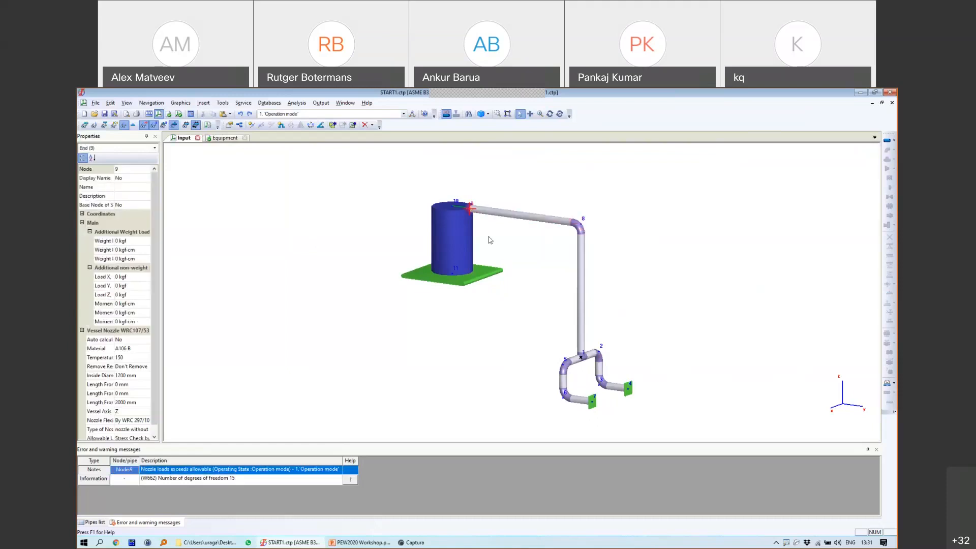
scroll(491, 224, "up", 1)
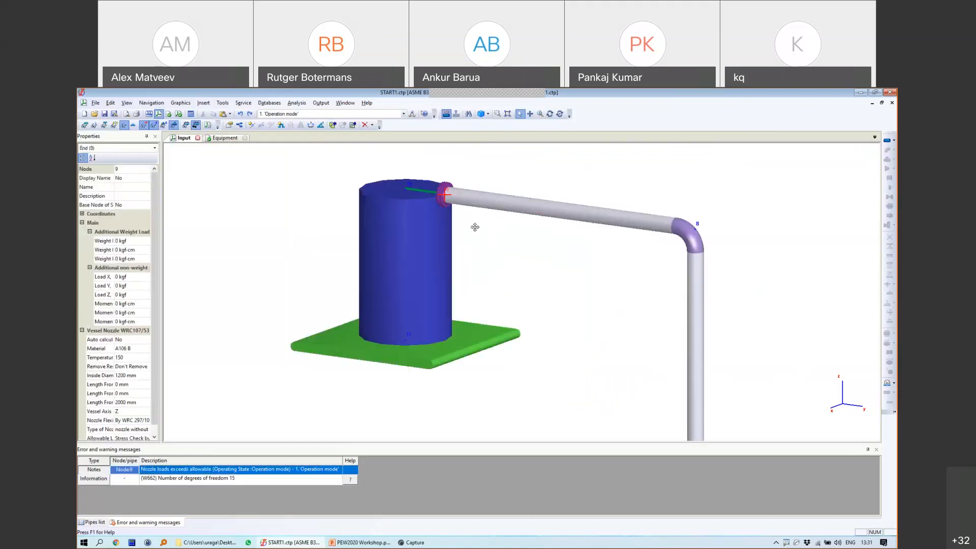
scroll(474, 225, "up", 1)
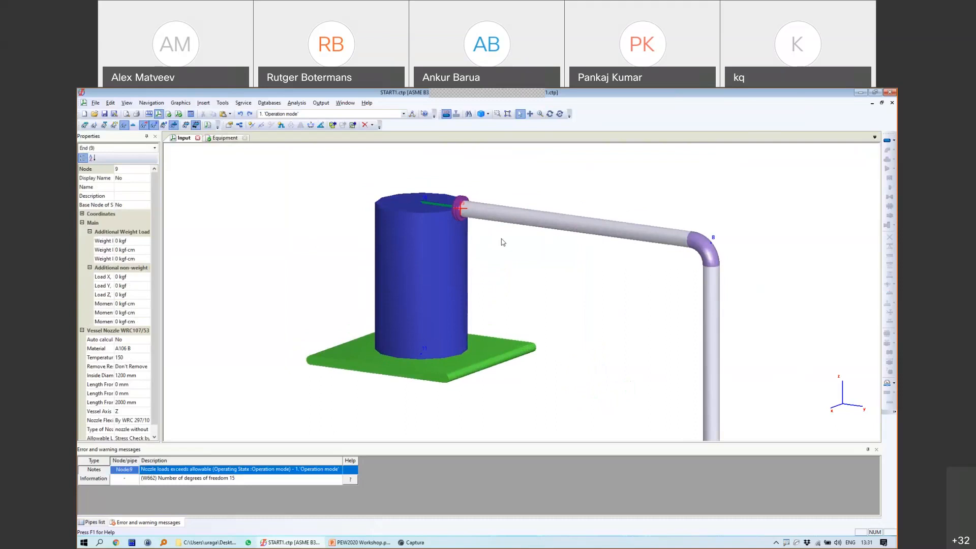
Step: Switch to the PowerPoint workshop deck and show the closing Q & A slide 22
left_click(359, 542)
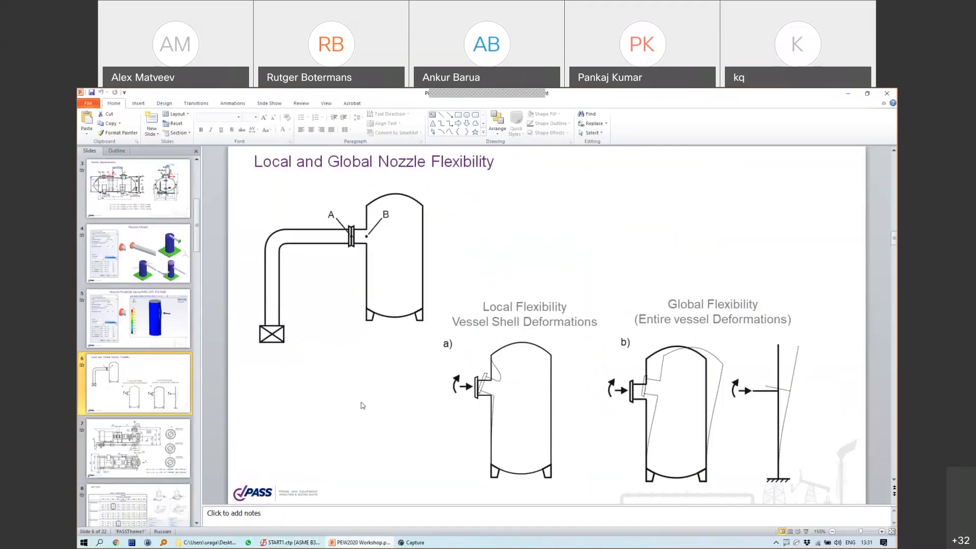
scroll(187, 519, "down", 10)
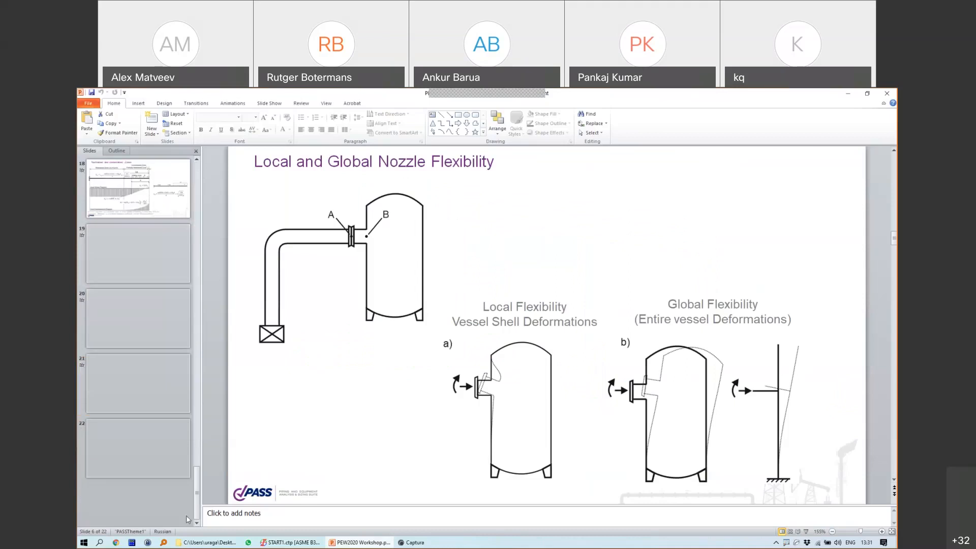
left_click(152, 448)
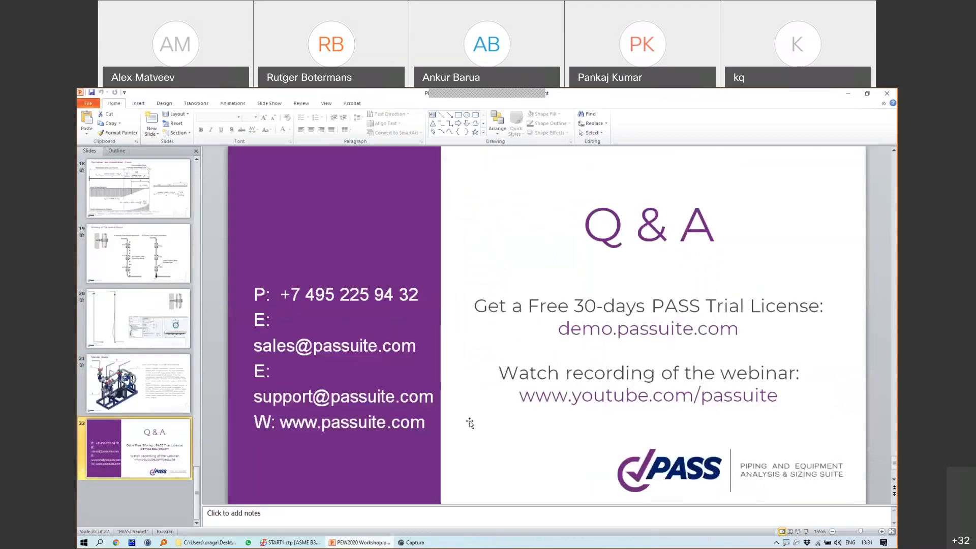
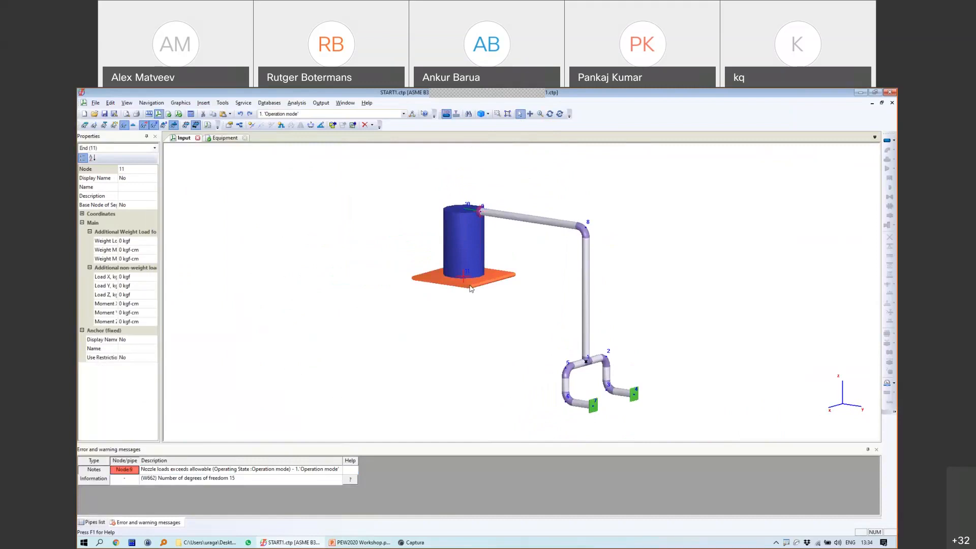
Step: Delete the anchor at node 11 and orbit to view the vessel's underside
key("Delete")
key("Return")
scroll(464, 283, "up", 3)
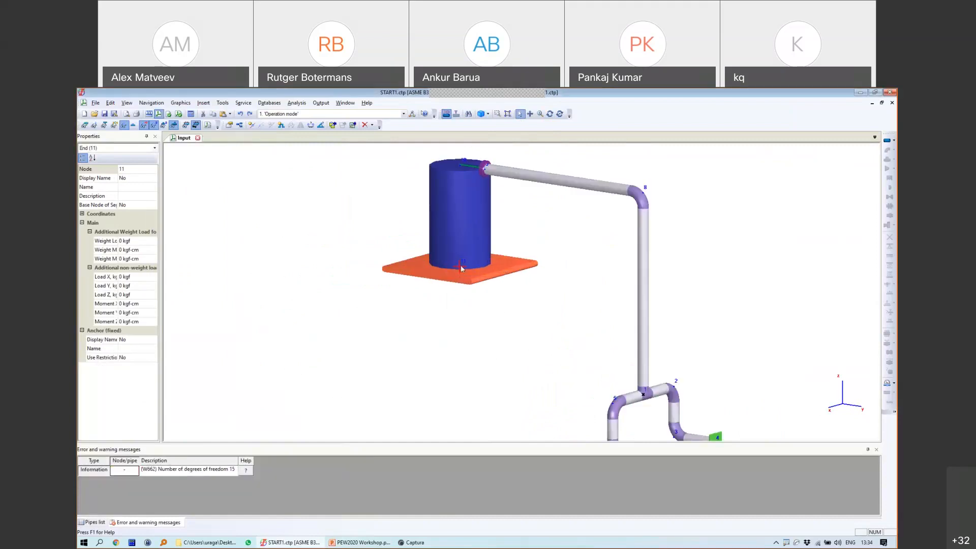
left_click(549, 114)
left_click_drag(620, 344, 545, 281)
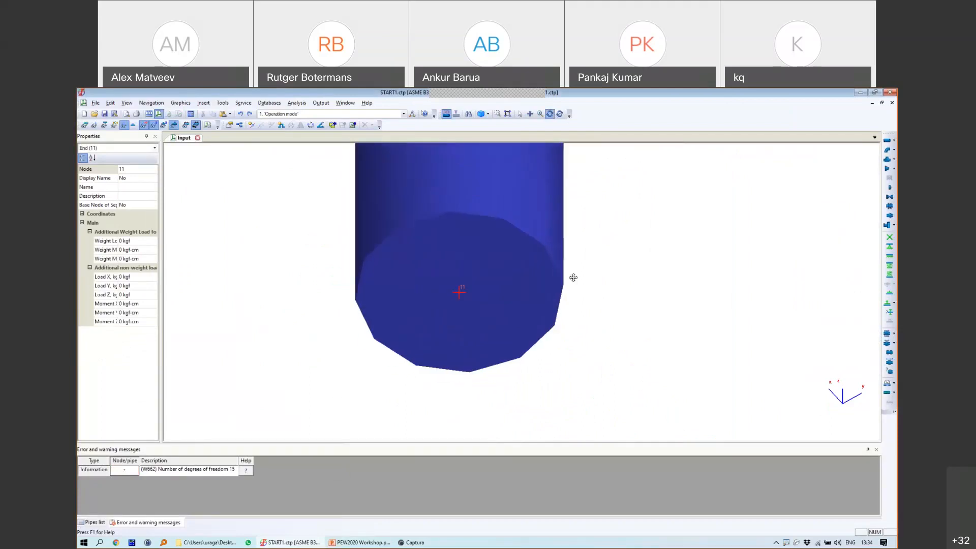
left_click(520, 114)
Step: Add rigid element 11-12 with DX 0.6 m, DZ 0 and zero uniform weight
left_click(894, 141)
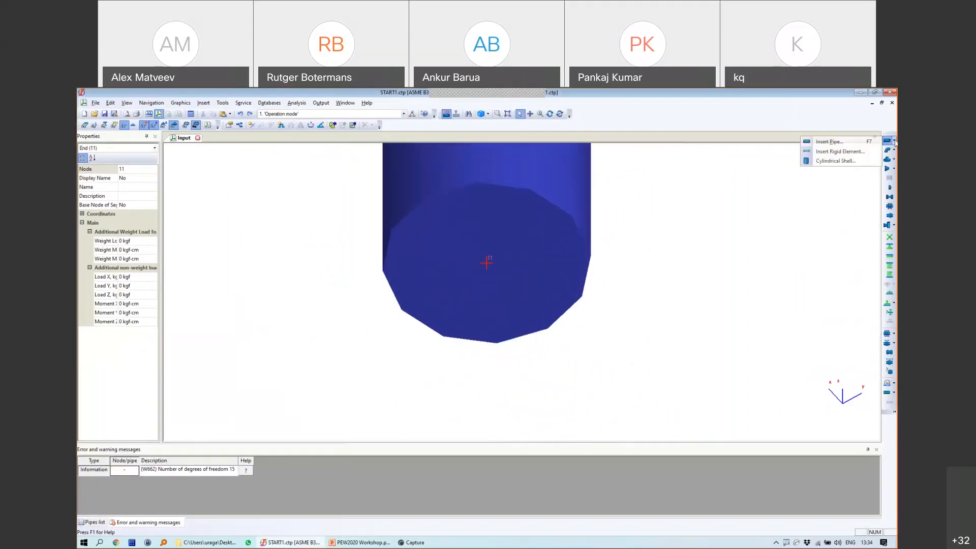
left_click(839, 151)
left_click(475, 330)
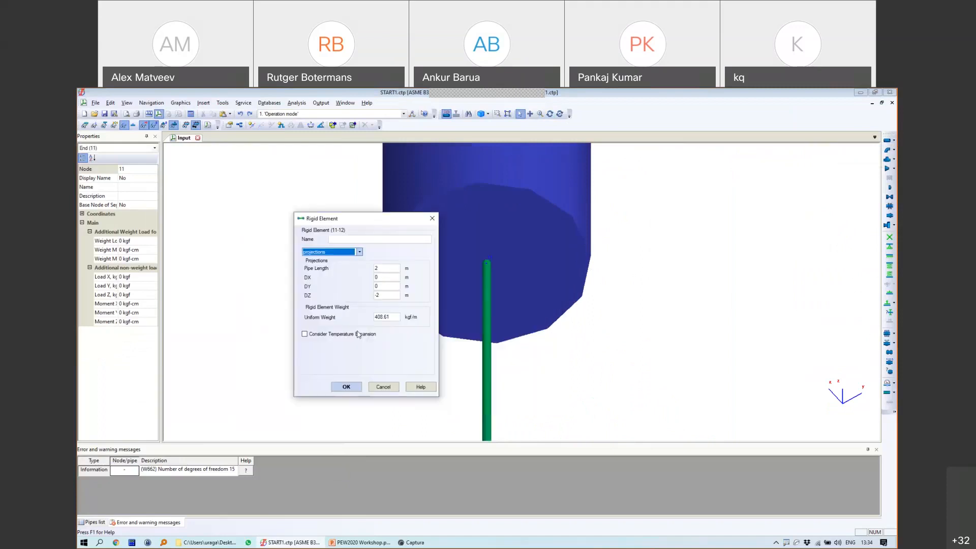
double_click(387, 317)
type("0")
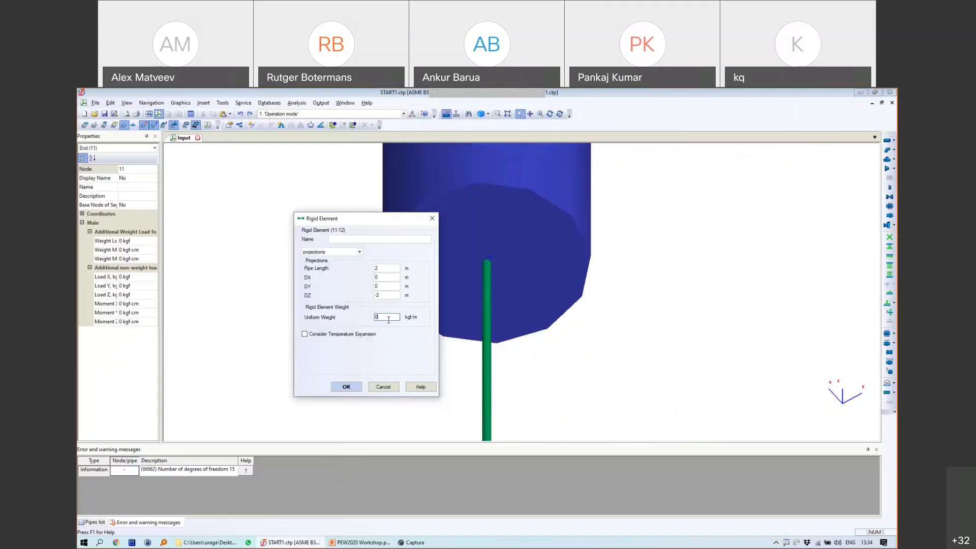
double_click(379, 295)
type("0")
double_click(386, 278)
type("0.6")
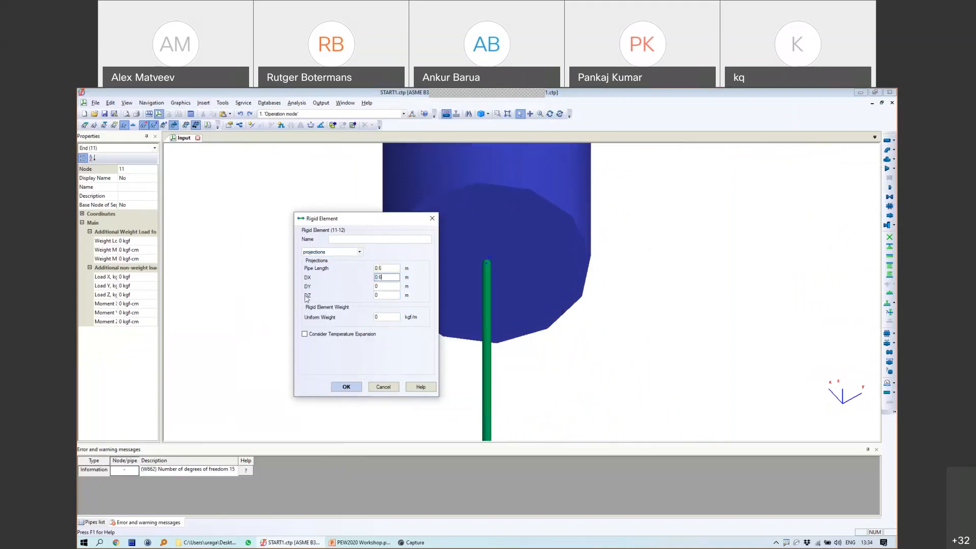
left_click(346, 387)
Step: Enable temperature expansion on rigid element 11-12
double_click(470, 254)
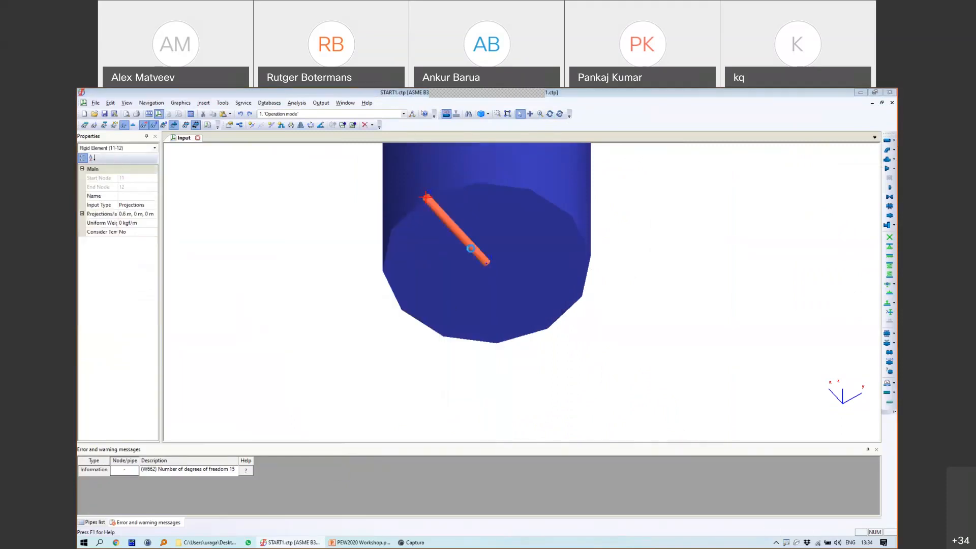
left_click(425, 339)
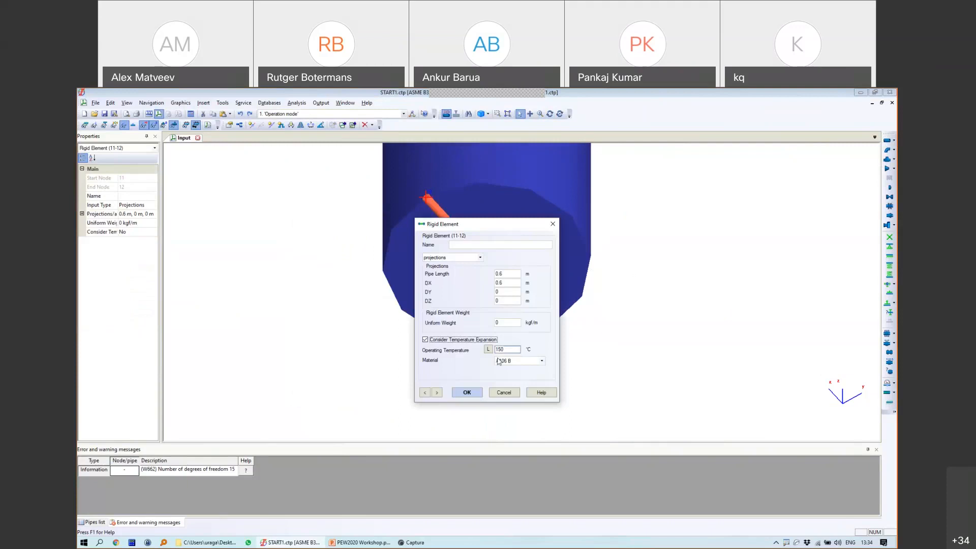
left_click(475, 392)
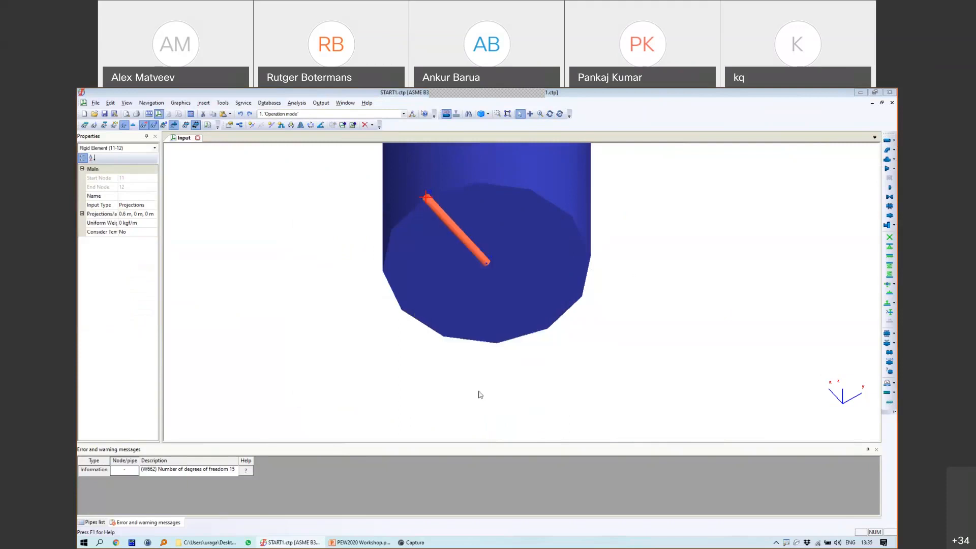
Step: Add rigid element 11-13 with DX -0.6 m, DY 0, zero weight, expansion considered
left_click(486, 262)
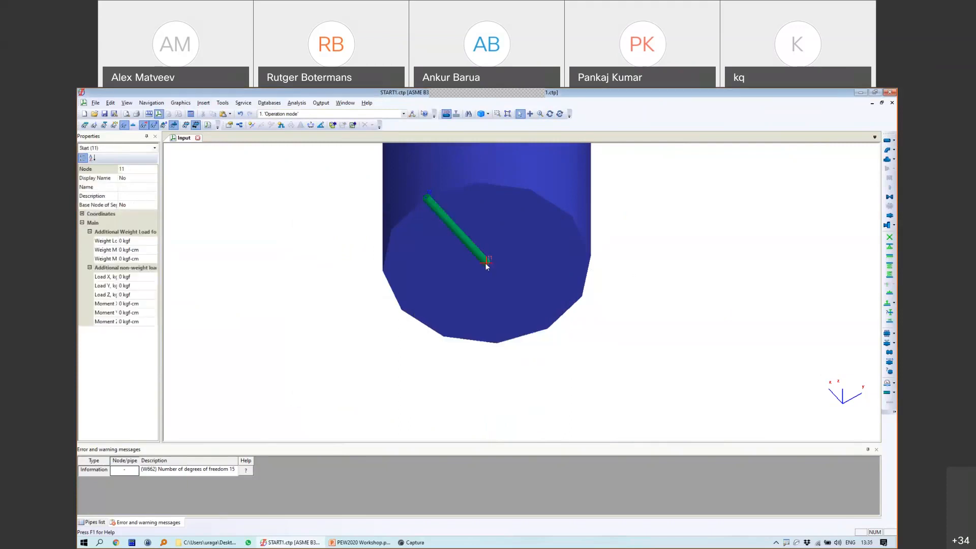
left_click(887, 149)
left_click(894, 140)
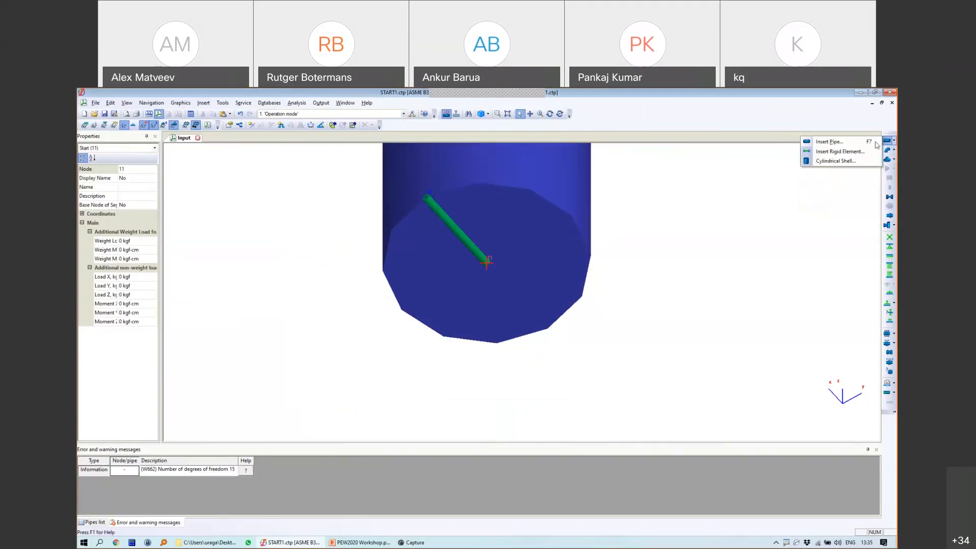
left_click(843, 151)
left_click(484, 329)
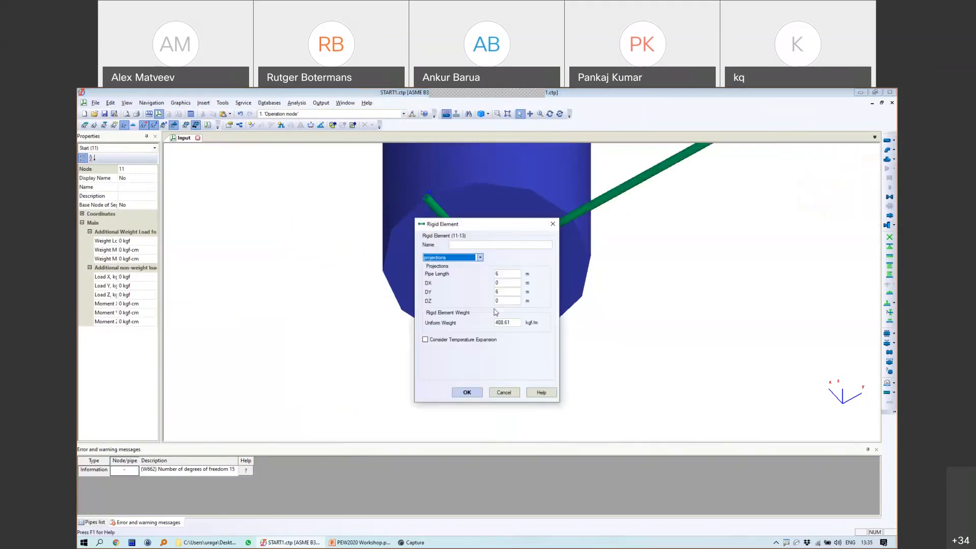
left_click_drag(505, 292, 486, 294)
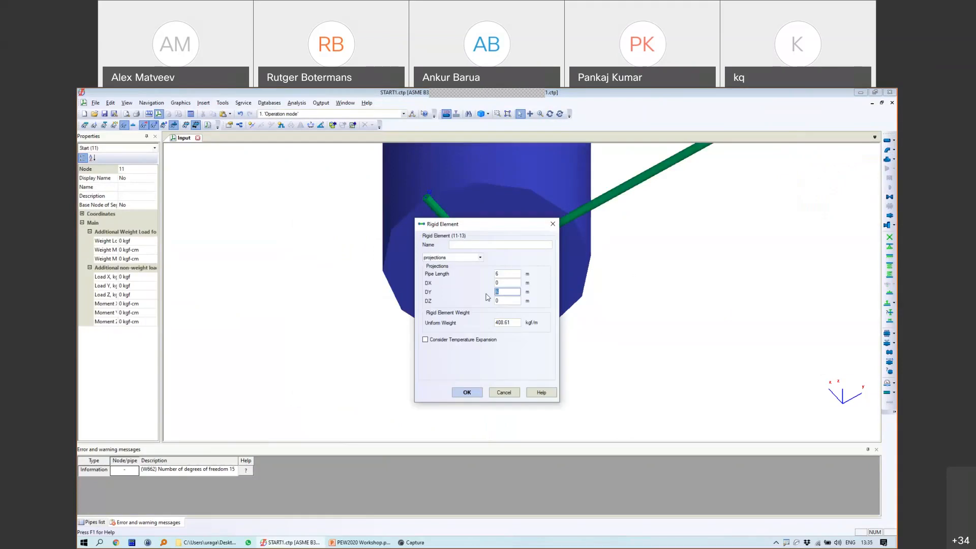
type("0")
left_click(506, 283)
type("-0.6")
left_click_drag(519, 323, 481, 324)
type("0")
left_click(486, 340)
key("Return")
scroll(499, 270, "up", 4)
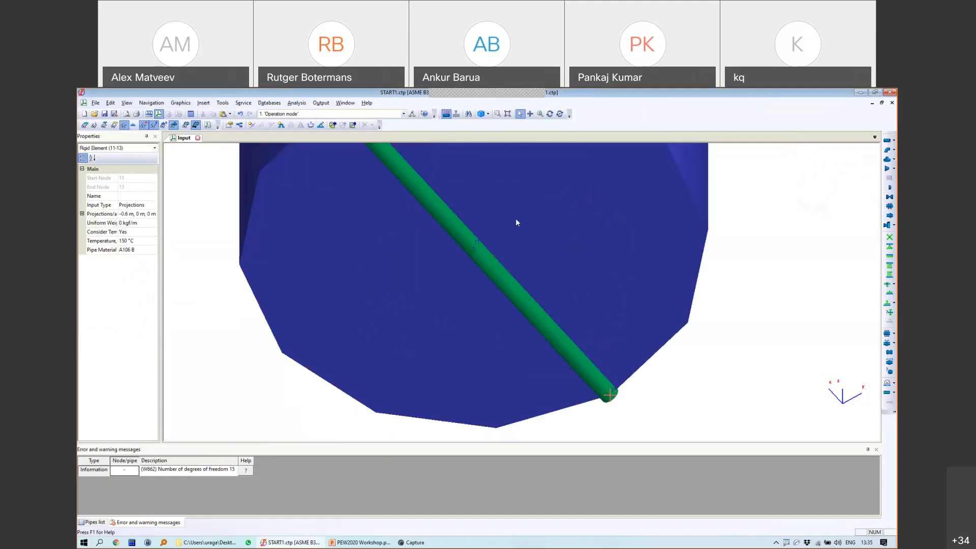
Step: Insert node 14 on element 11-13 close to node 11
left_click(251, 125)
left_click(483, 263)
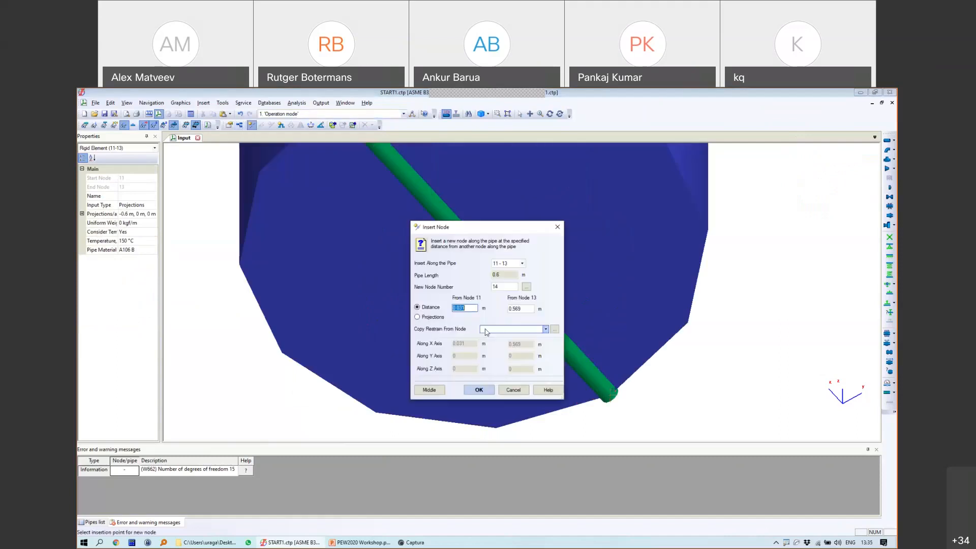
left_click(459, 308)
left_click(479, 389)
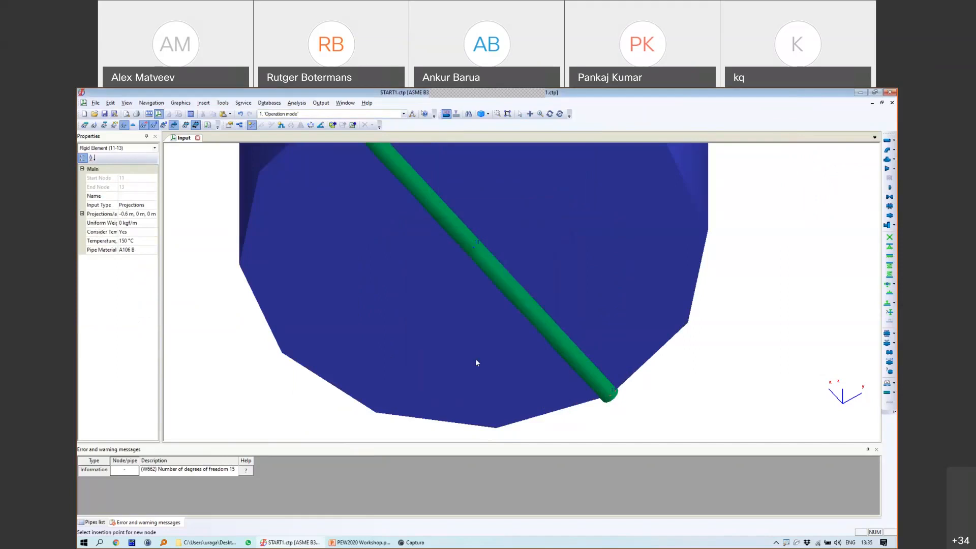
Step: Insert a node on the other rigid element, switch to wireframe, then undo that insertion
left_click(251, 125)
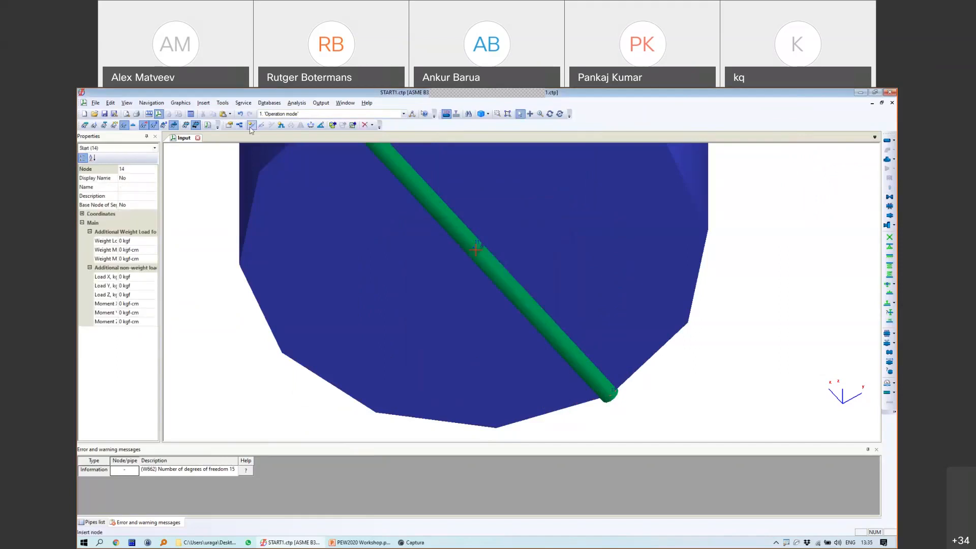
left_click(448, 230)
left_click_drag(459, 308, 467, 307)
type("05")
left_click(477, 390)
left_click(471, 243)
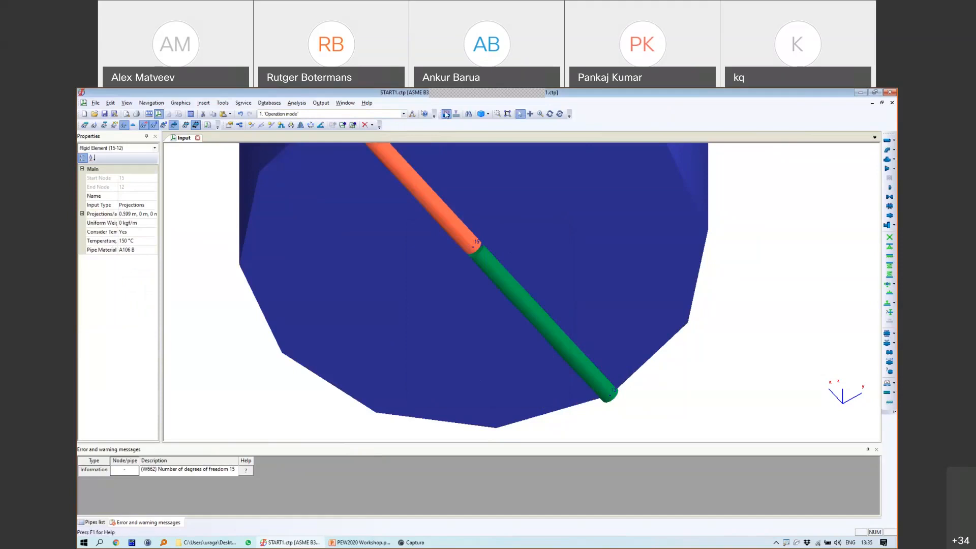
left_click(446, 114)
scroll(477, 252, "up", 2)
scroll(466, 255, "up", 2)
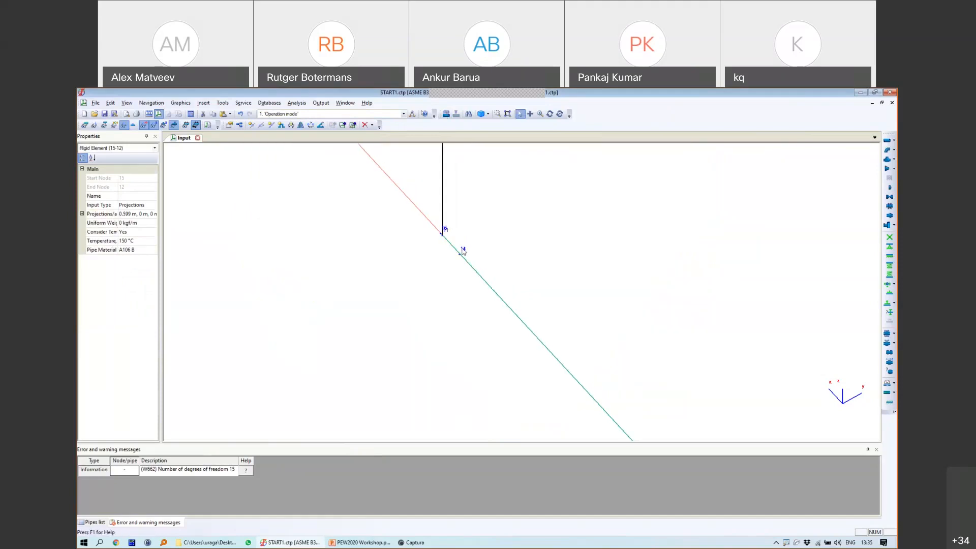
left_click(239, 114)
Step: Insert node 15 on element 11-12 just beside node 11
left_click(251, 124)
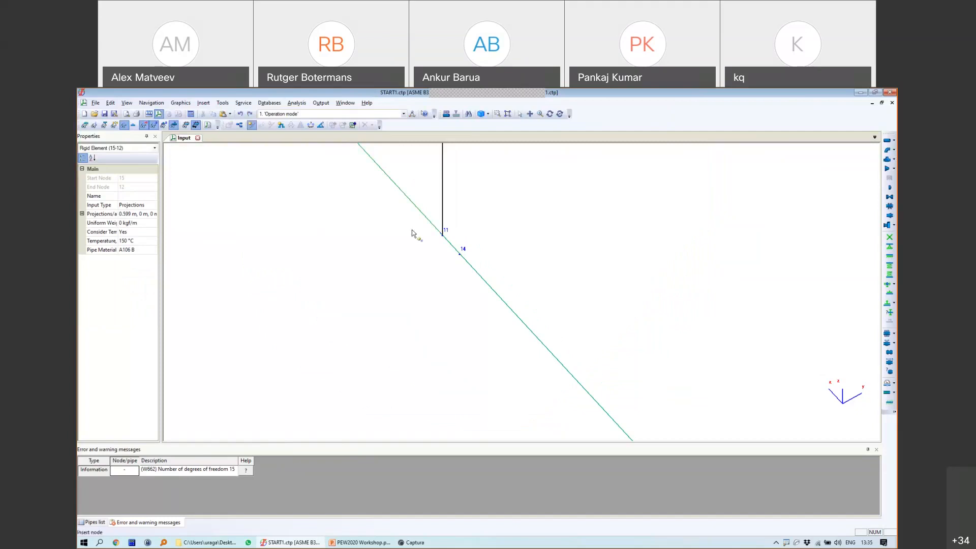
left_click(426, 219)
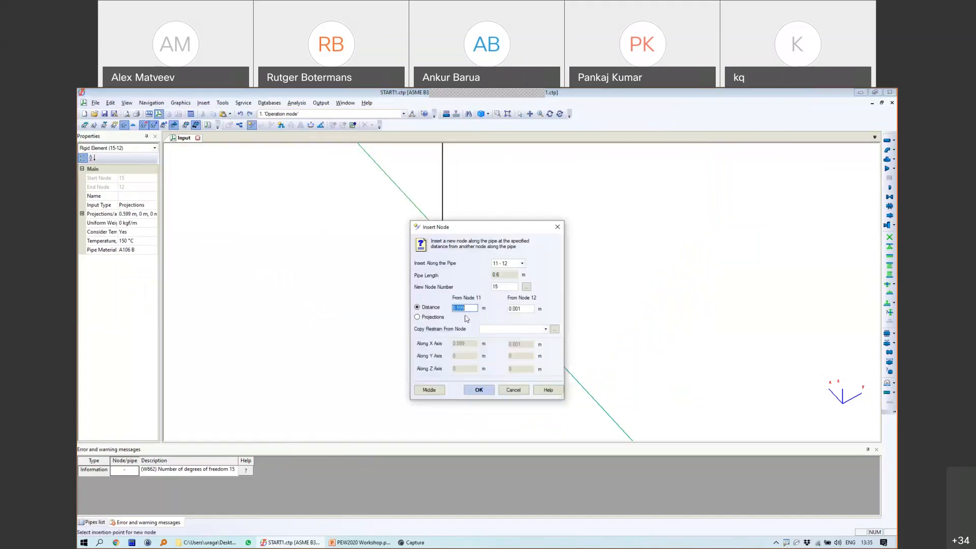
left_click(557, 227)
middle_click_drag(441, 236, 488, 281)
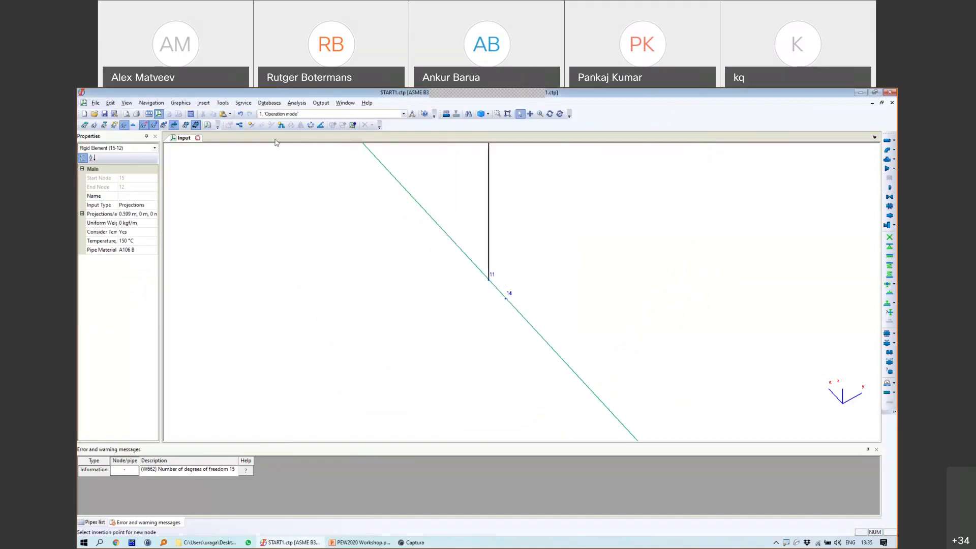
left_click(251, 125)
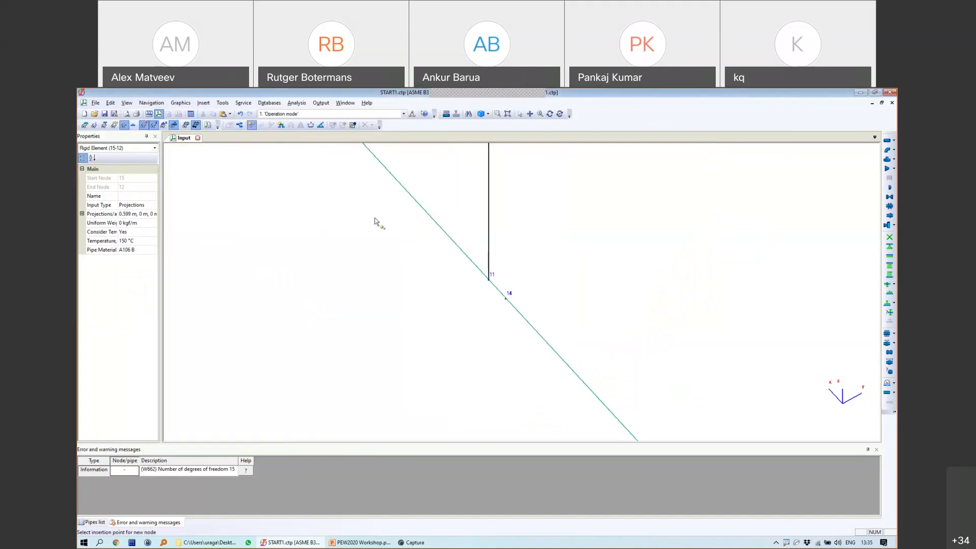
left_click(444, 232)
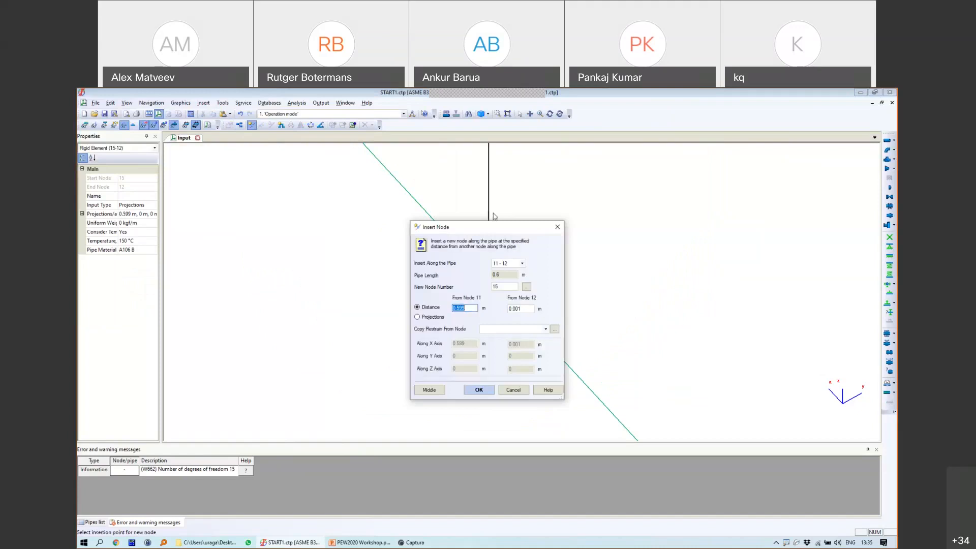
left_click_drag(548, 228, 645, 220)
left_click_drag(556, 300, 593, 303)
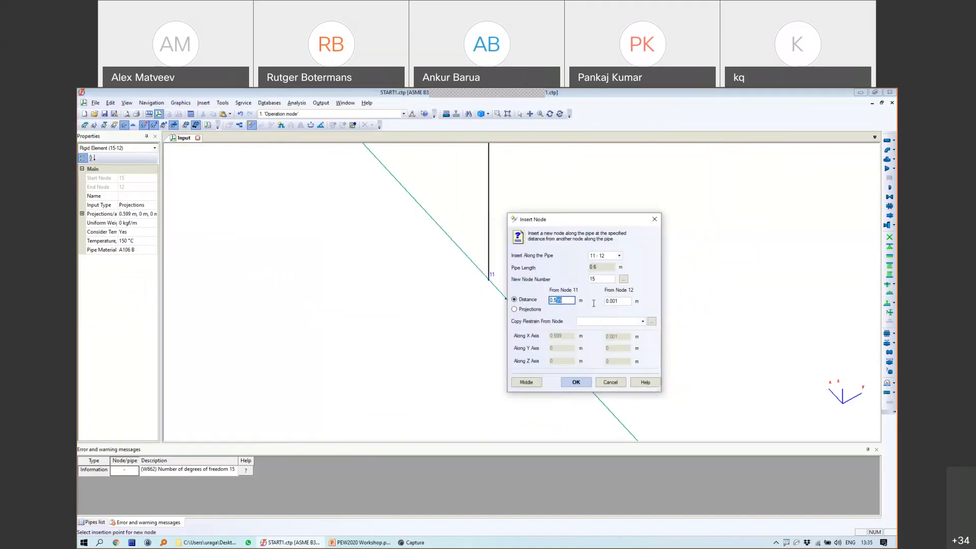
key("BackSpace")
key("BackSpace")
left_click(575, 382)
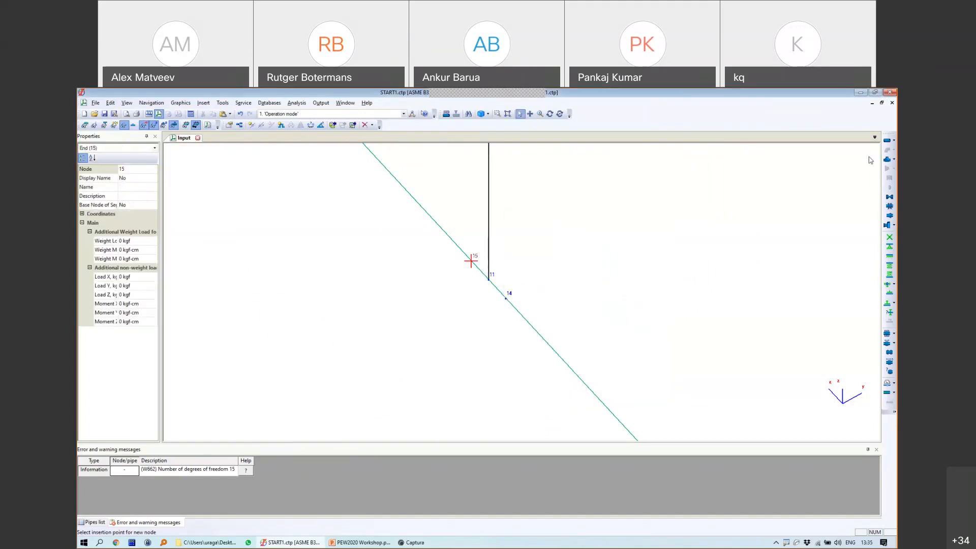
left_click(893, 141)
Step: Add rigid element 15-16 projected DY 0.6 m
left_click(835, 152)
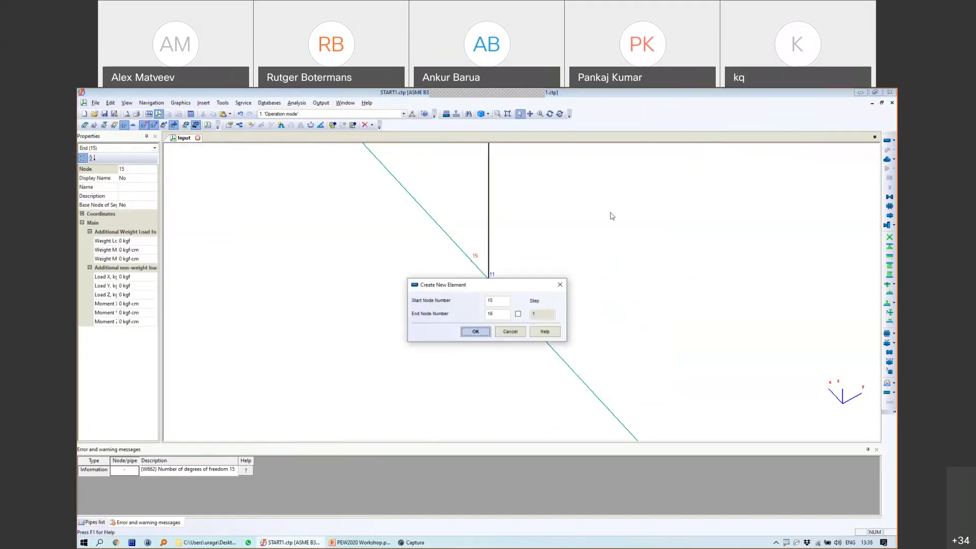
left_click(485, 330)
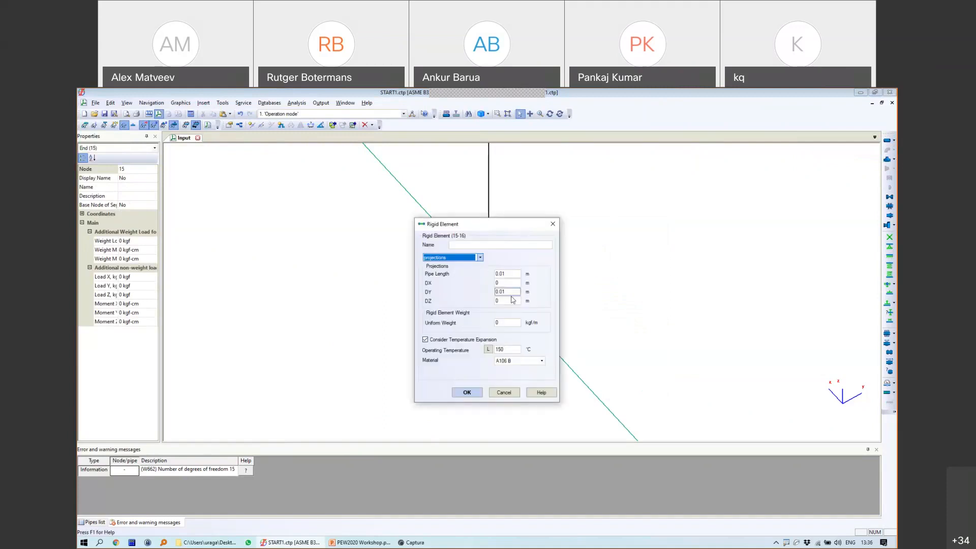
left_click_drag(512, 292, 434, 269)
type("0.6")
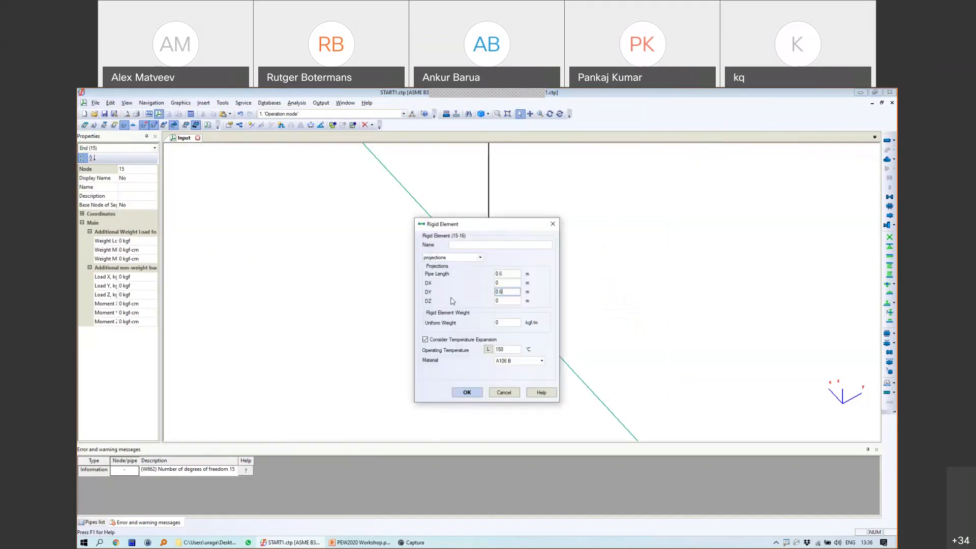
left_click(476, 393)
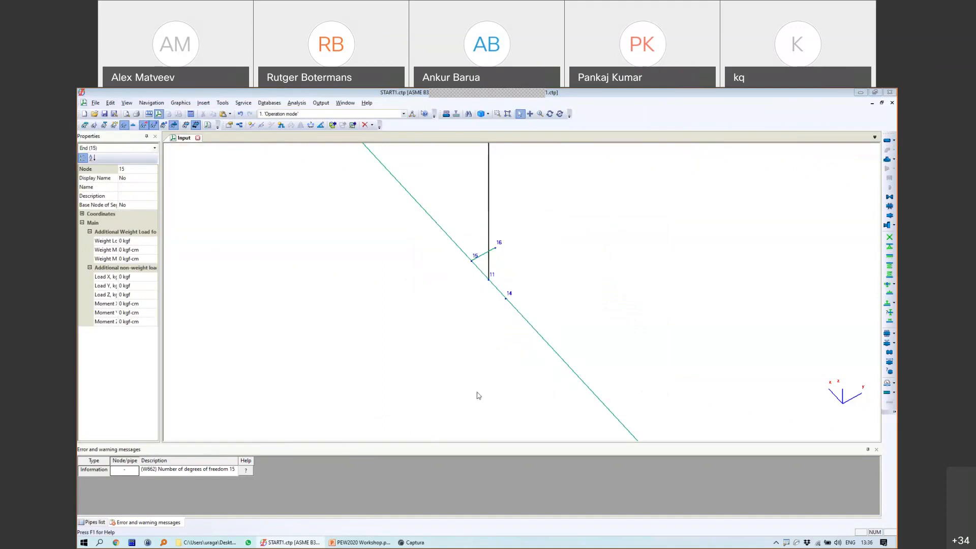
scroll(510, 308, "down", 1)
scroll(603, 264, "down", 2)
scroll(492, 283, "up", 3)
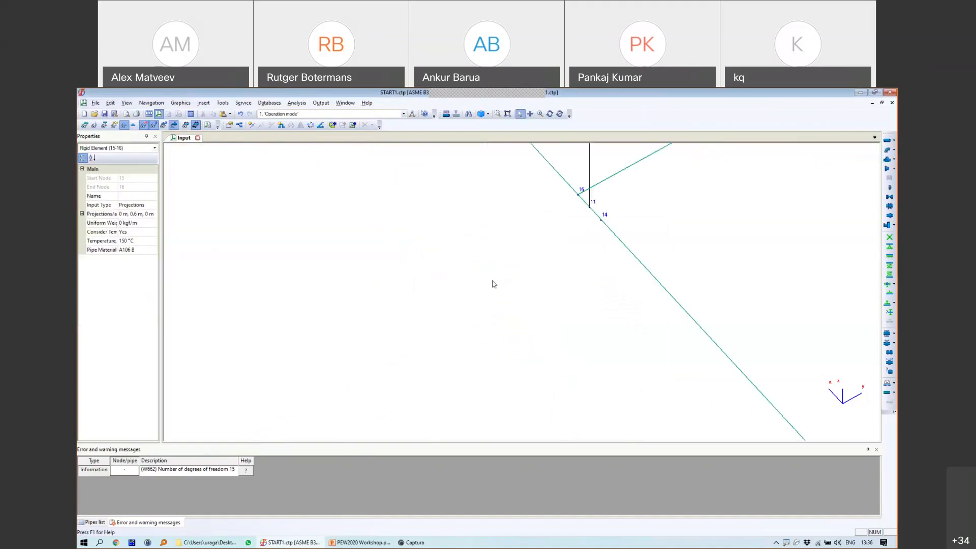
Step: Add rigid element 14-17 from node 14 with DY -0.6 m
left_click(601, 221)
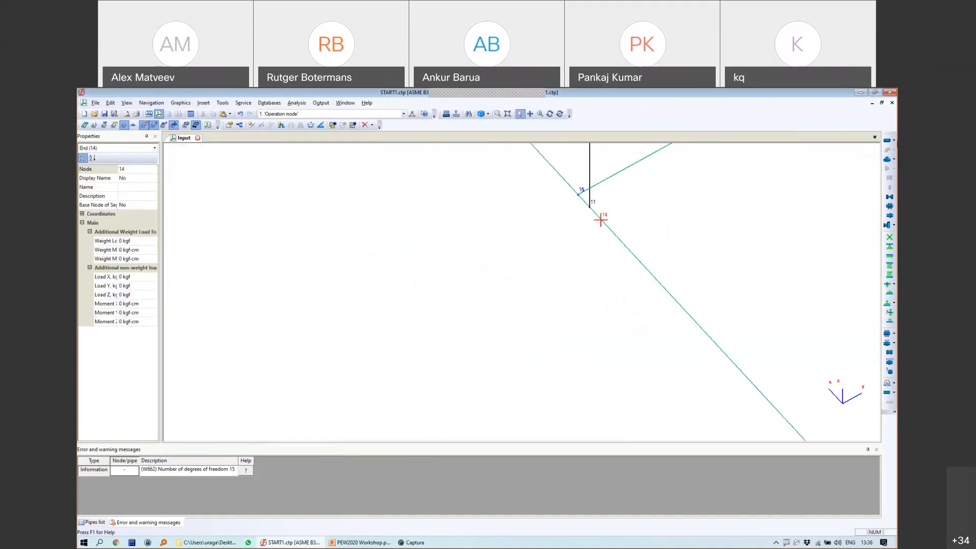
left_click(894, 141)
left_click(839, 151)
left_click(476, 329)
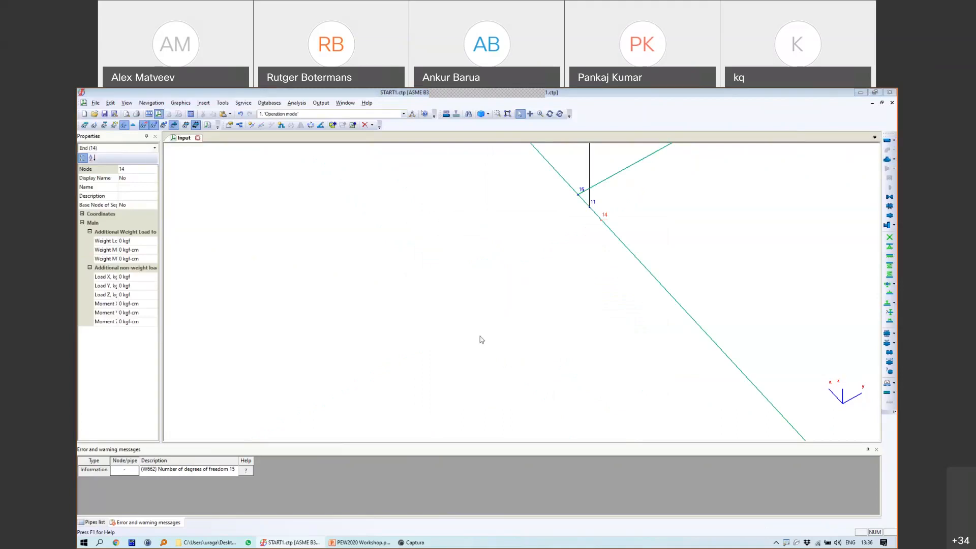
left_click_drag(510, 294, 478, 297)
type("0-0.6")
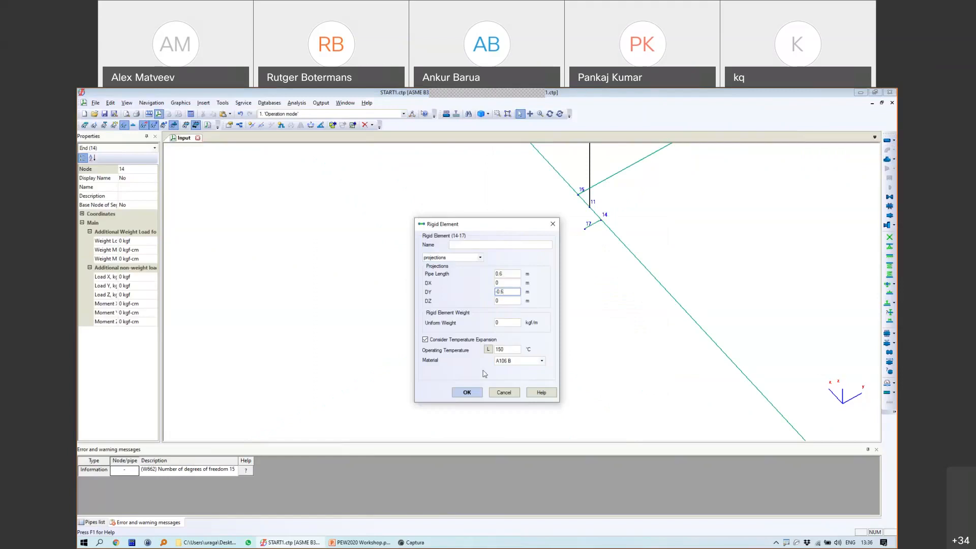
left_click(467, 392)
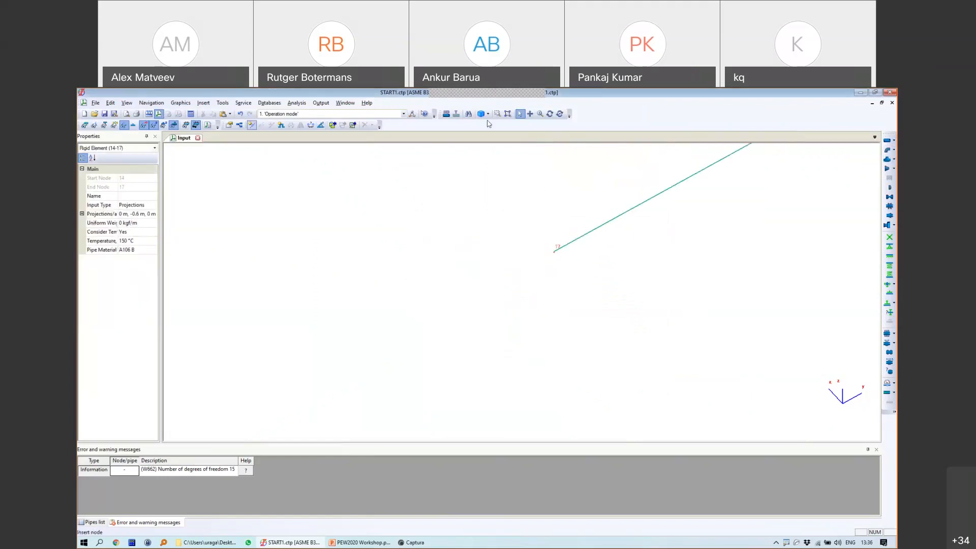
Step: Show the model as 3D solids and select node 16 at the vessel's bottom
left_click(447, 114)
scroll(545, 216, "down", 2)
scroll(654, 220, "down", 8)
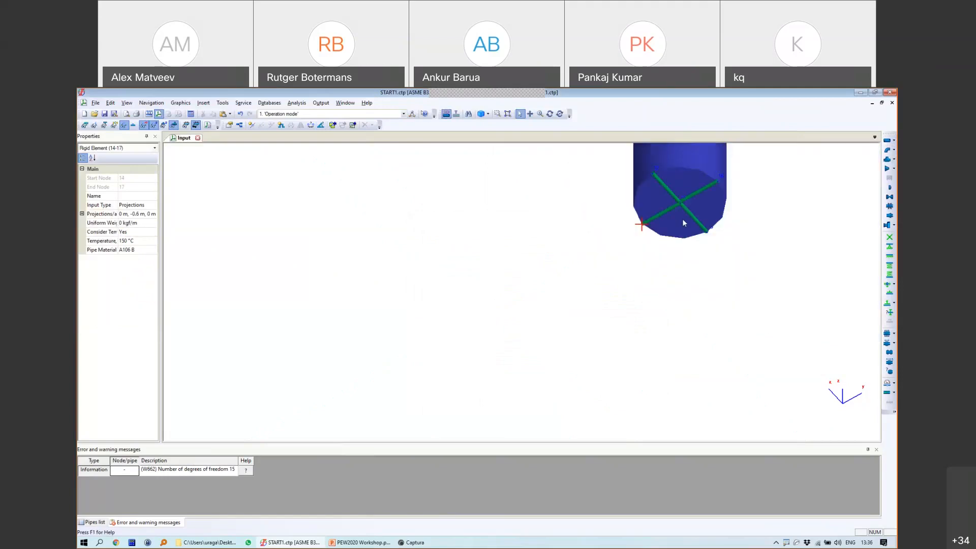
middle_click_drag(682, 218, 525, 261)
left_click(562, 224)
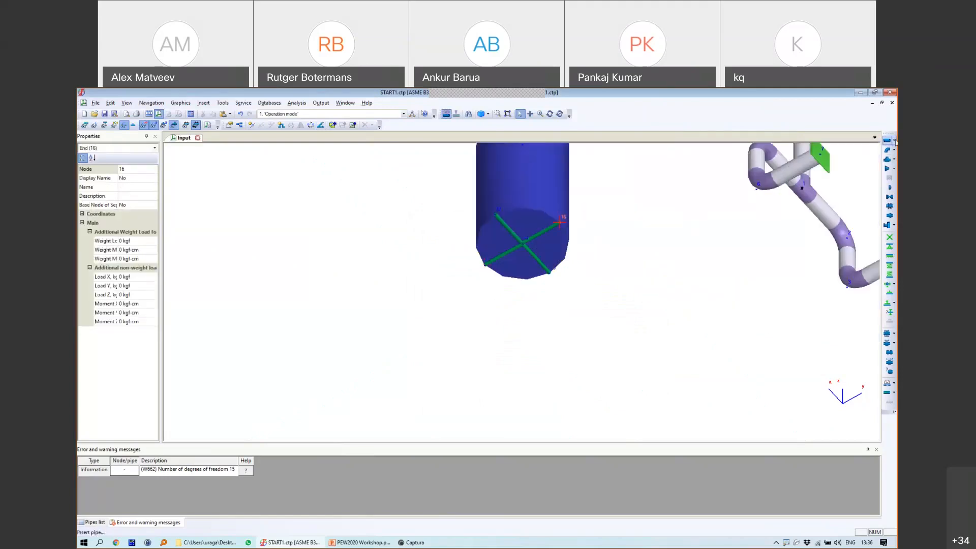
Step: Create cylindrical shell 16-18 with 70 mm outer diameter, 6 mm wall and DY 0
left_click(479, 333)
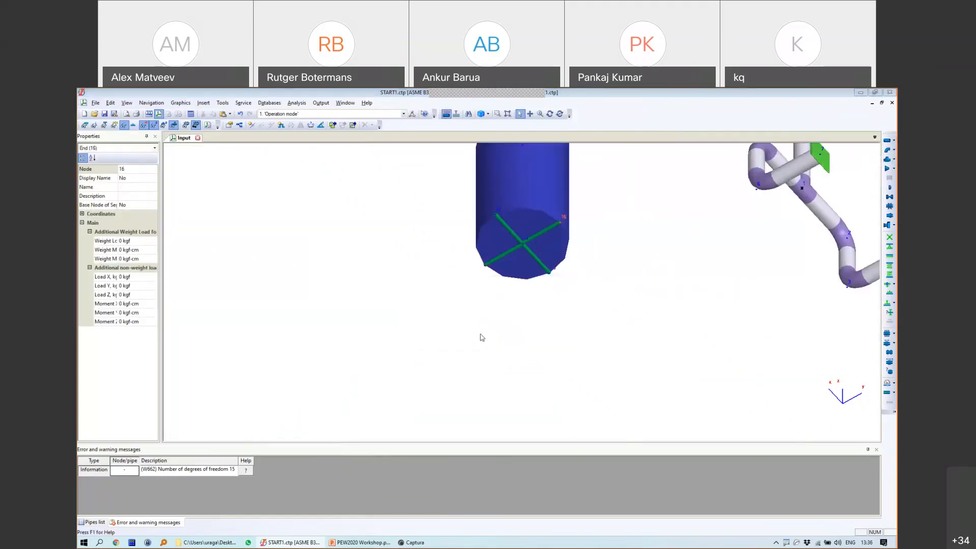
left_click_drag(401, 256, 369, 256)
type("70")
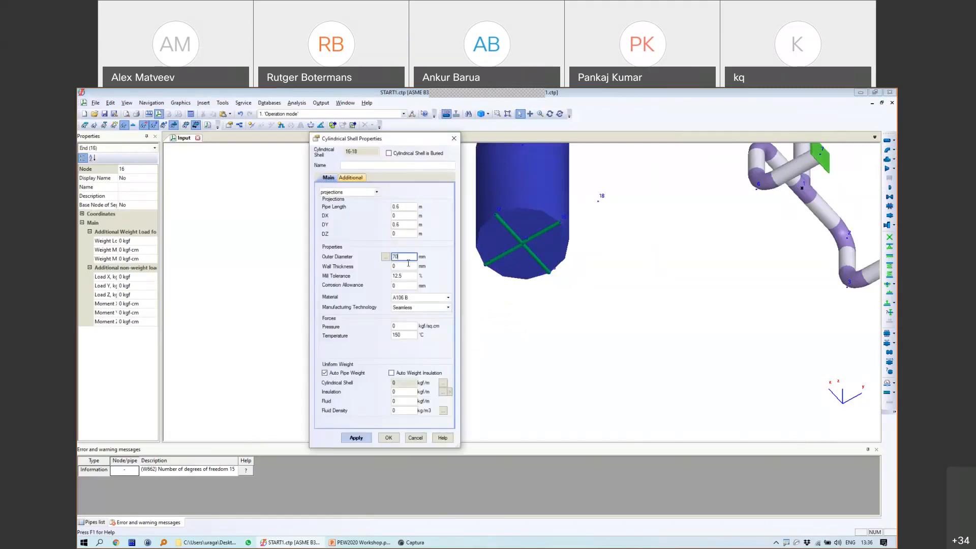
key("Tab")
type("6")
double_click(404, 224)
key("BackSpace")
type("0")
left_click(387, 438)
Step: Point the leg 1 m downward (DZ -1) and select its bottom node 18
left_click(561, 171)
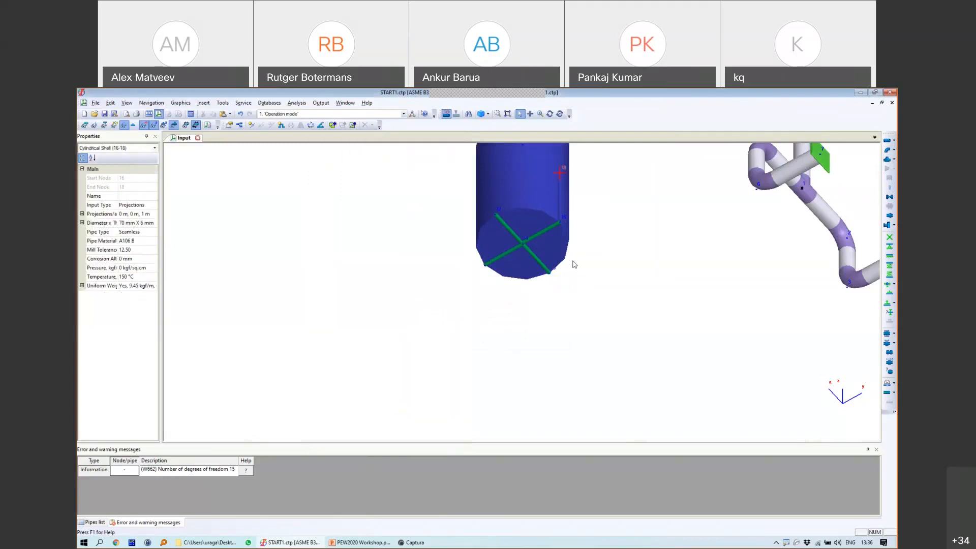
left_click(561, 186)
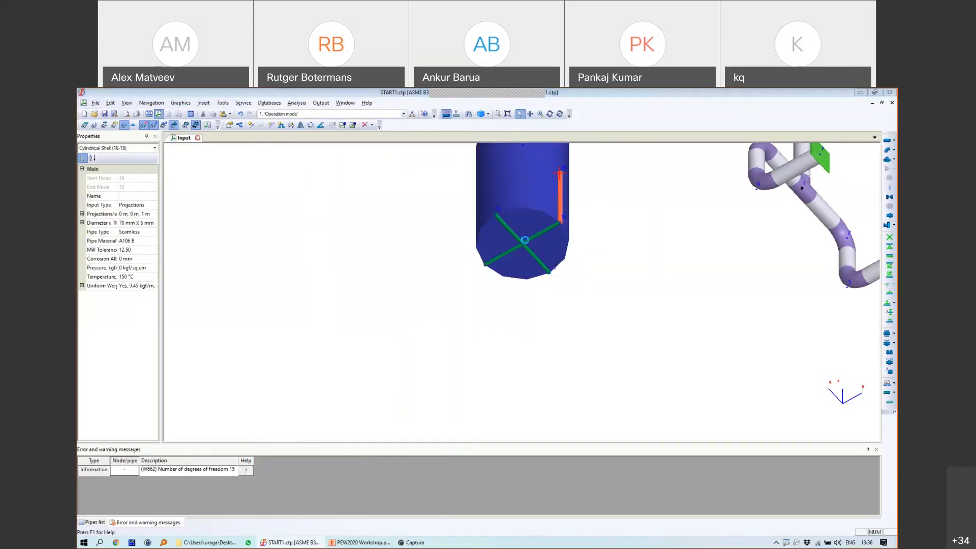
type("-1")
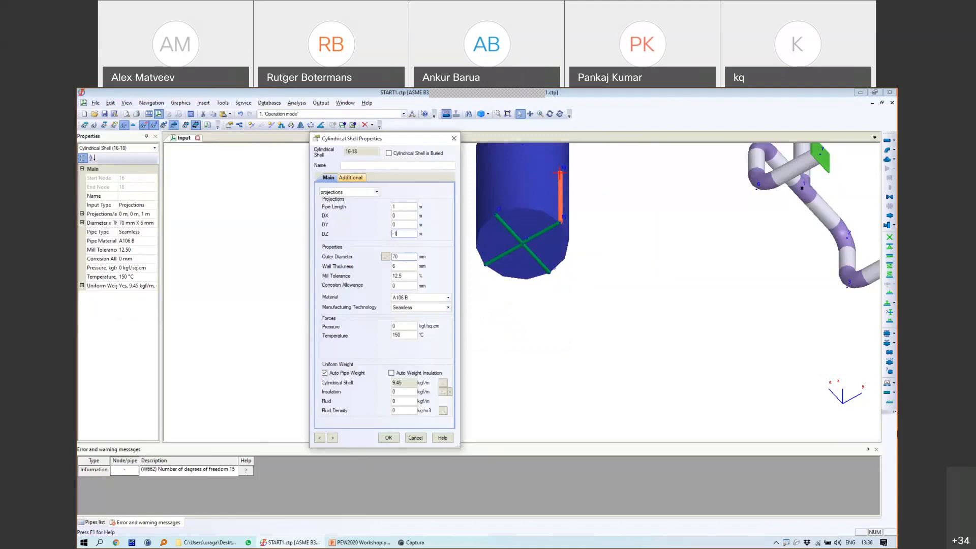
left_click(395, 439)
left_click(559, 273)
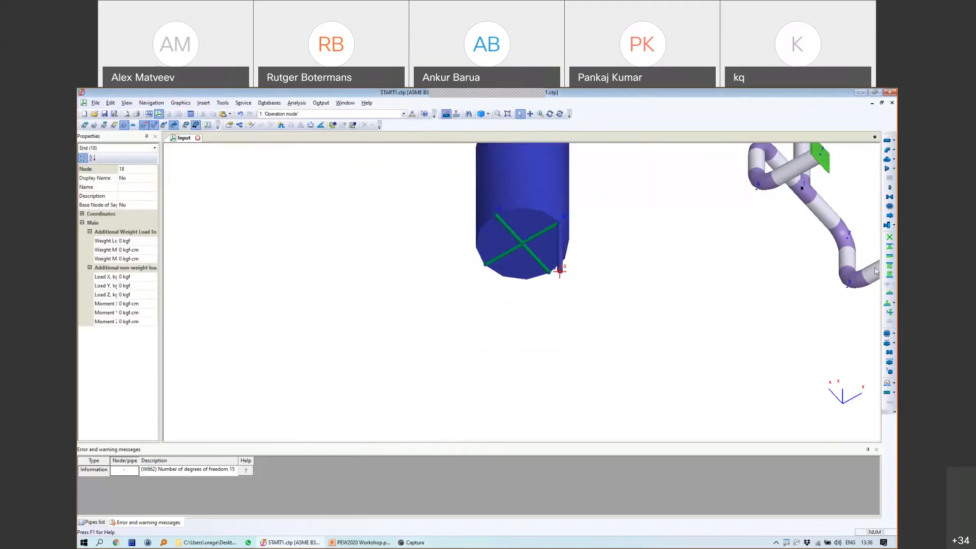
Step: Anchor node 18 at the leg's bottom and orbit to a side view
left_click(890, 238)
left_click(476, 383)
left_click(549, 114)
left_click_drag(549, 265, 564, 305)
key("Escape")
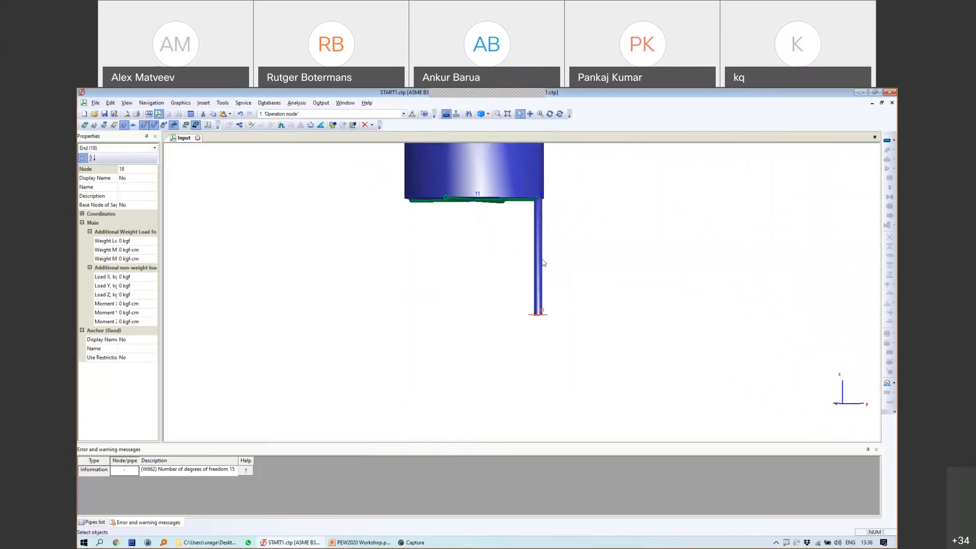
Step: Select the vertical leg and copy it with Ctrl+C
left_click(540, 225)
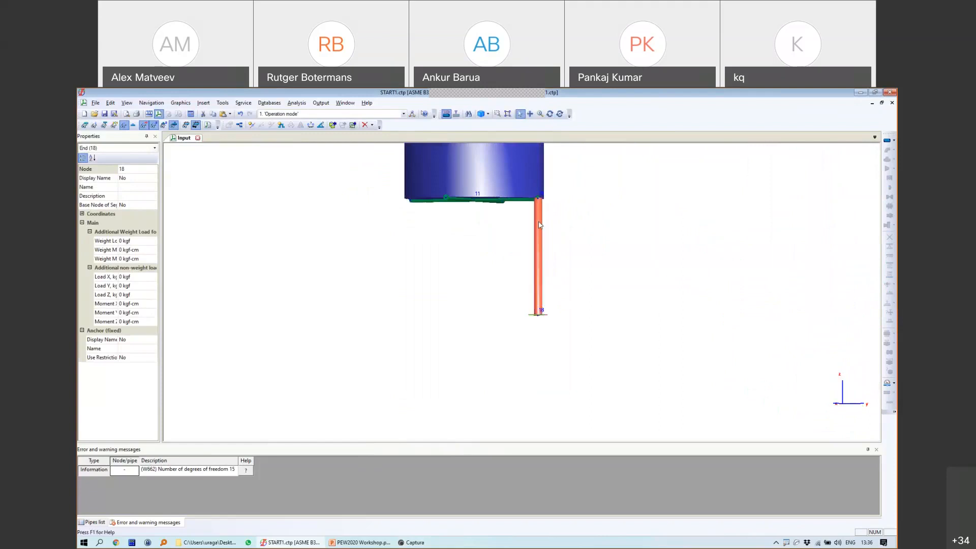
scroll(548, 316, "up", 3)
left_click(545, 322)
scroll(568, 274, "down", 5)
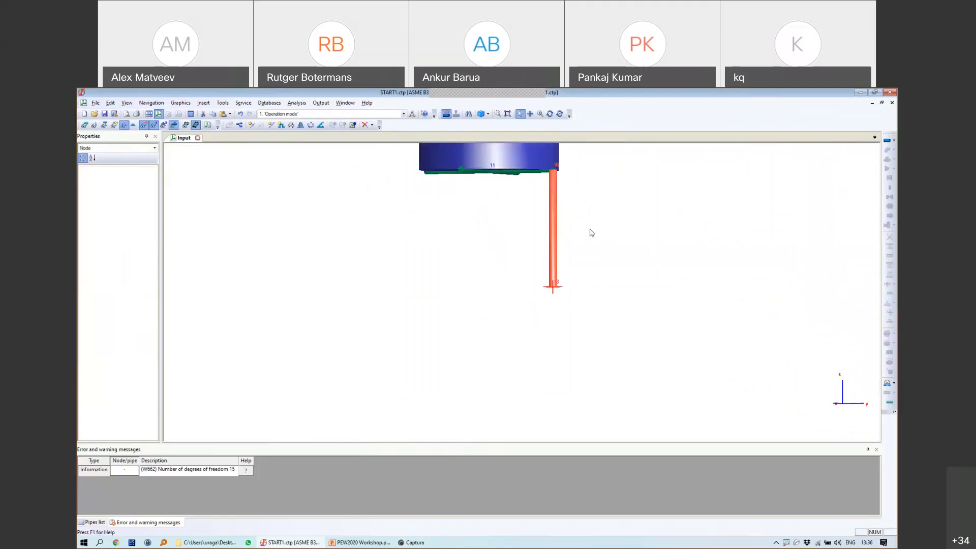
middle_click_drag(588, 229, 584, 278)
key("ctrl+c")
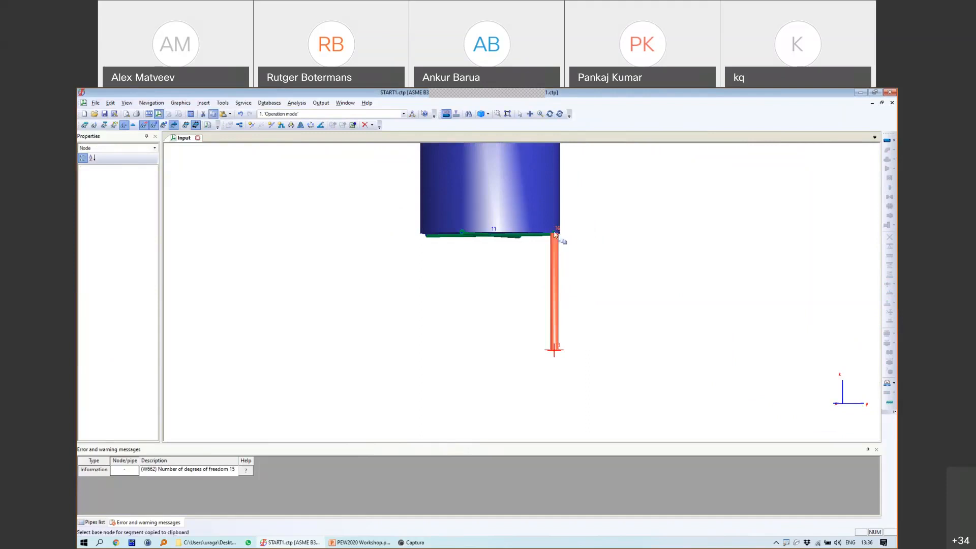
Step: Paste leg copies at nodes 12, 17 and 13, then orbit to check them in 3D
left_click(462, 234)
key("ctrl+v")
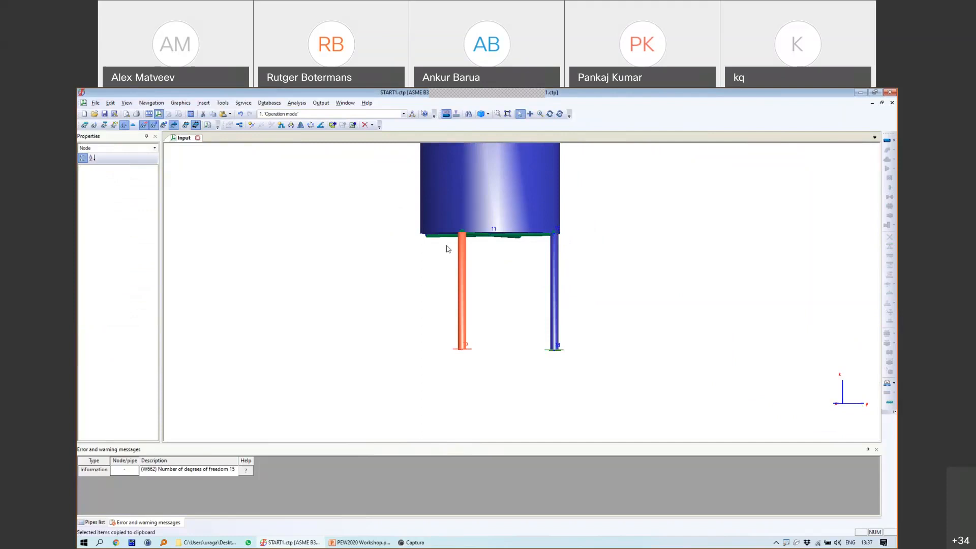
left_click(426, 236)
key("ctrl+v")
left_click(519, 235)
key("ctrl+v")
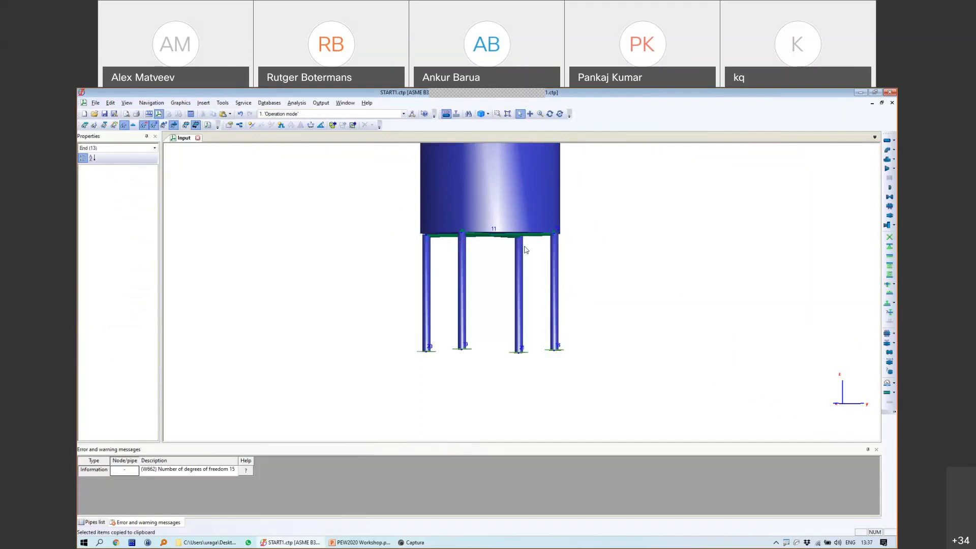
scroll(524, 246, "down", 3)
left_click(549, 113)
left_click_drag(570, 150, 547, 217)
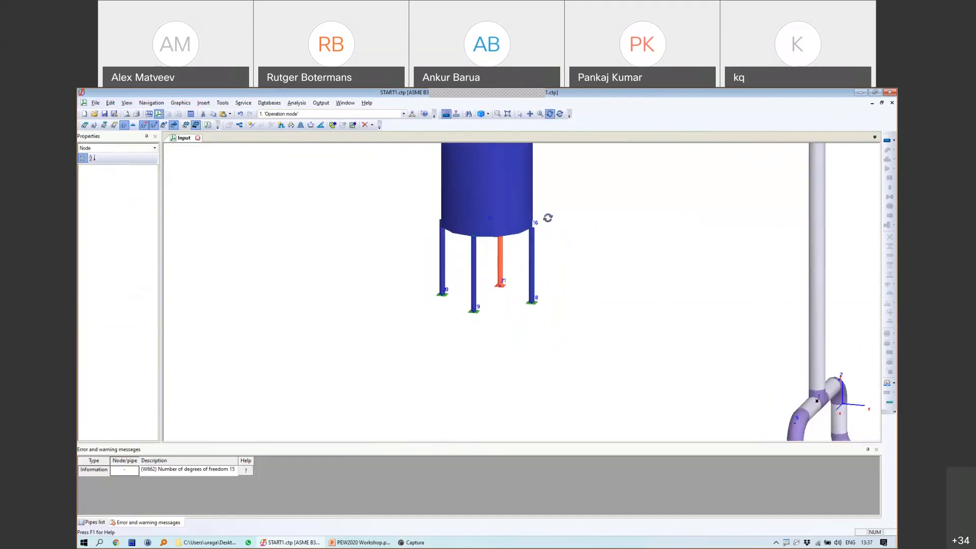
Step: Save the four-legged vessel model
scroll(547, 218, "down", 3)
scroll(529, 237, "up", 3)
middle_click_drag(529, 237, 392, 312)
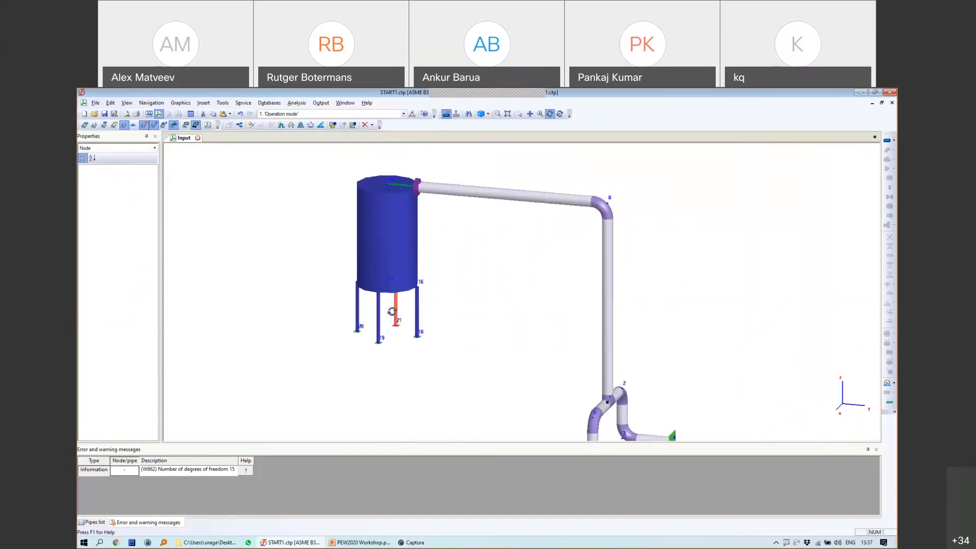
left_click(105, 113)
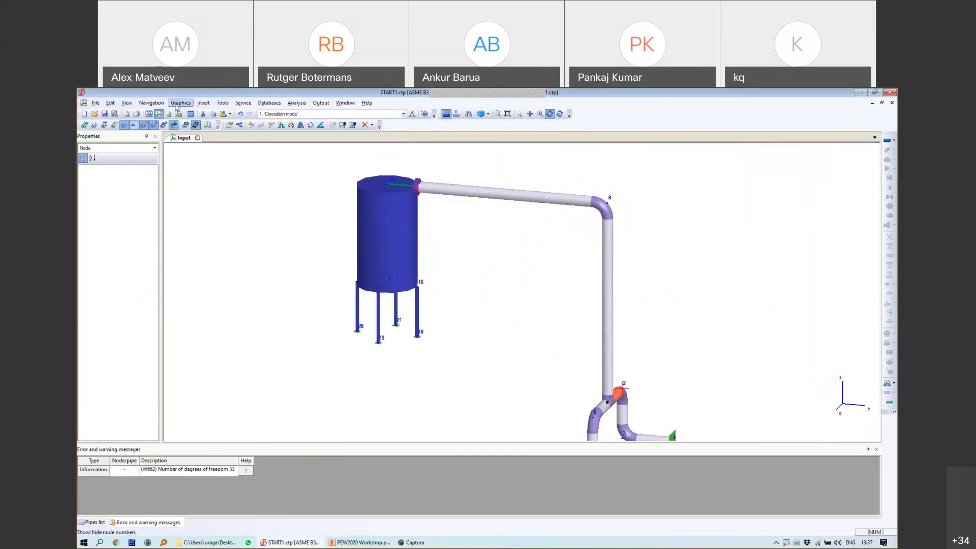
Step: Run the analysis, inspect the tank displacements in the 3D Output view, then close it
left_click(178, 114)
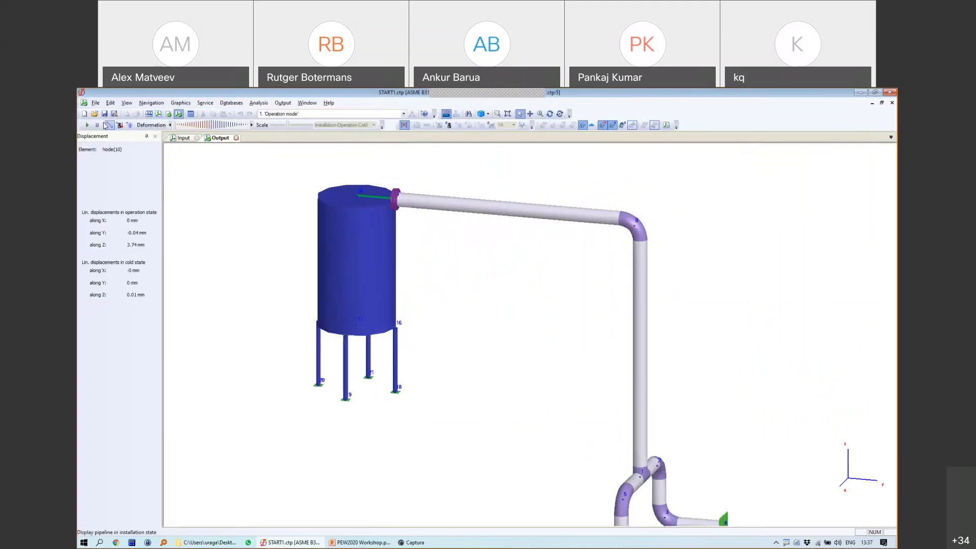
scroll(388, 229, "down", 5)
scroll(391, 289, "up", 8)
scroll(390, 288, "down", 1)
middle_click_drag(381, 275, 504, 333)
left_click(552, 114)
left_click_drag(675, 320, 594, 303)
scroll(595, 303, "down", 3)
middle_click_drag(662, 333, 524, 347)
left_click(237, 138)
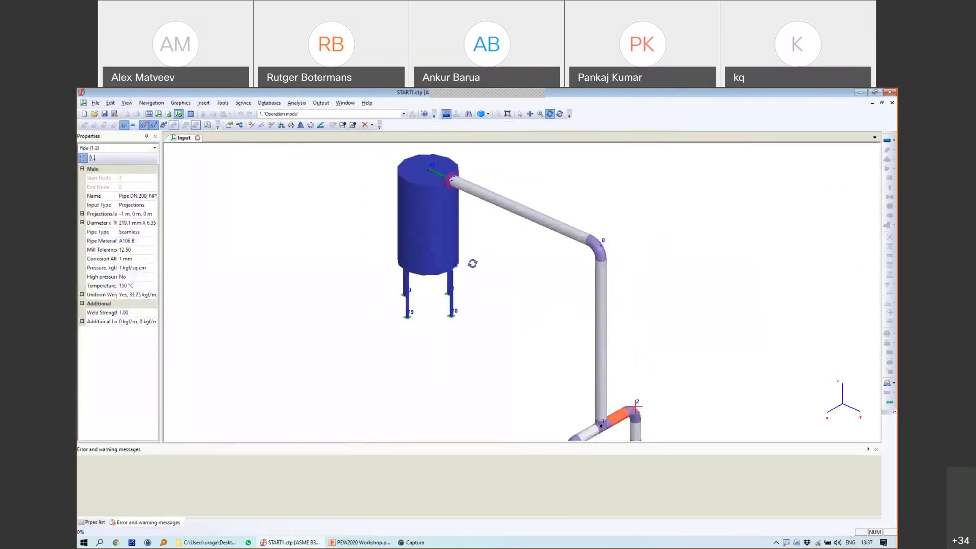
left_click(321, 104)
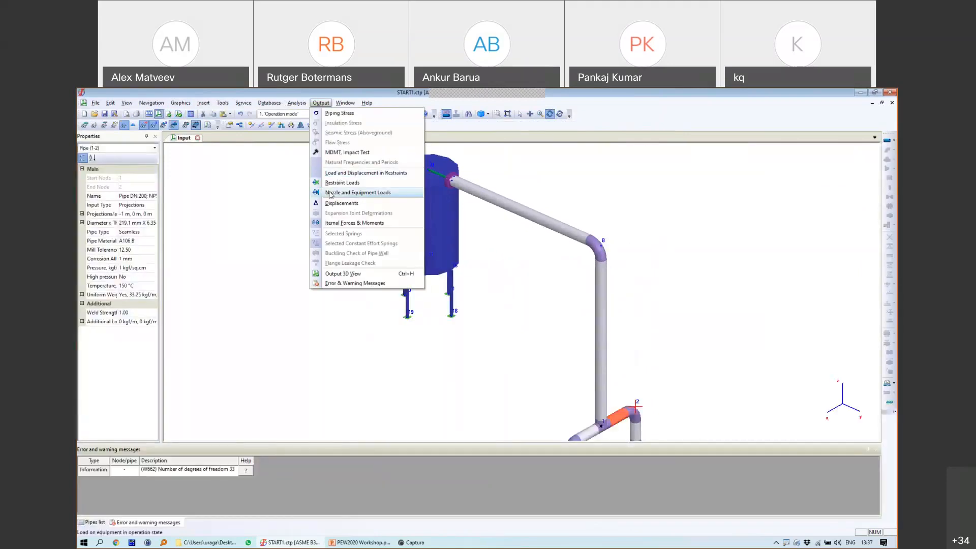
left_click(330, 193)
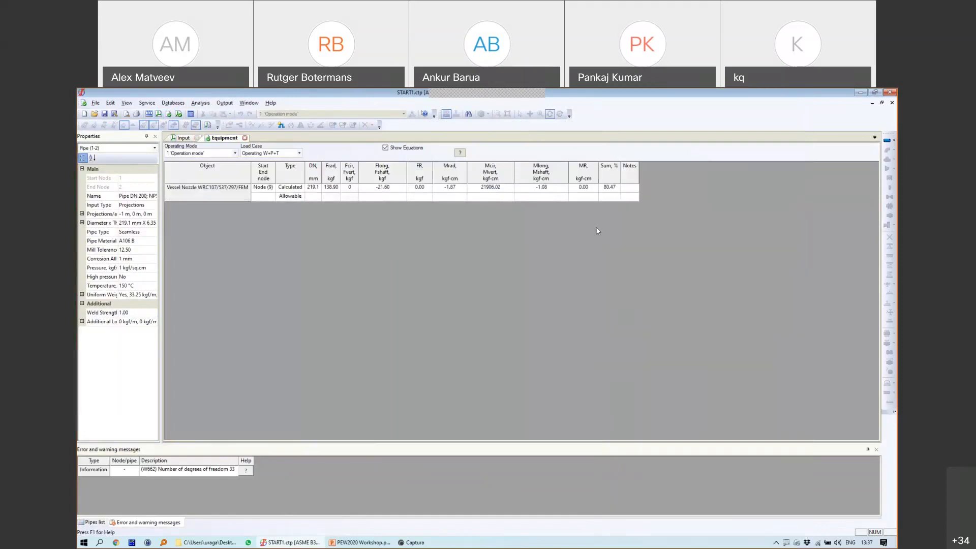
mouse_move(605, 157)
left_mouse_down()
mouse_move(591, 202)
mouse_move(646, 171)
mouse_move(613, 151)
mouse_move(590, 159)
left_mouse_up()
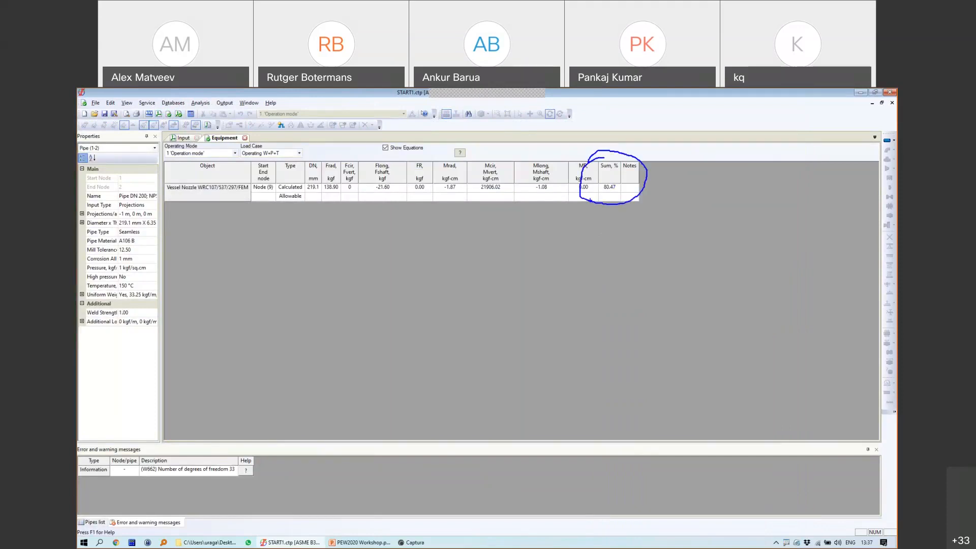
mouse_move(582, 234)
left_mouse_down()
mouse_move(608, 193)
mouse_move(610, 206)
mouse_move(615, 199)
mouse_move(599, 177)
left_mouse_up()
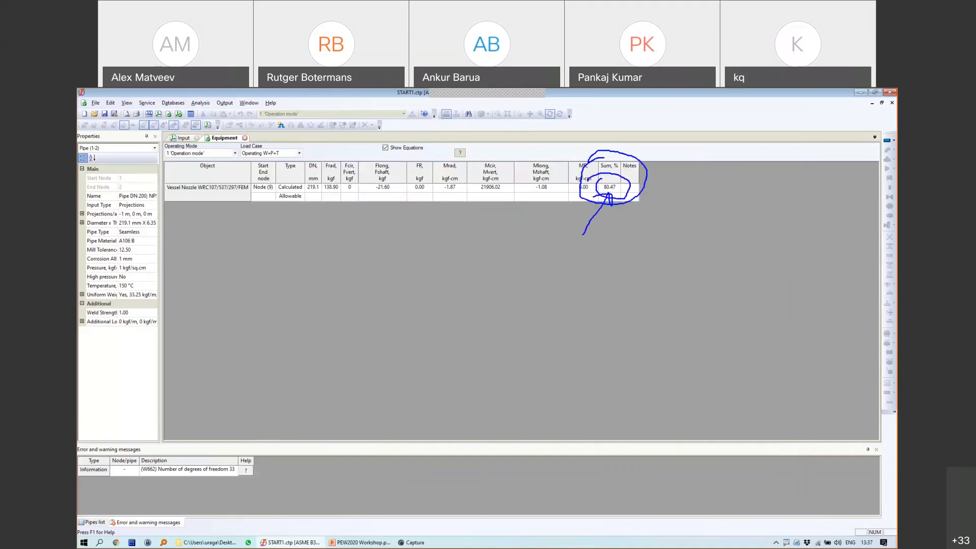
key("Escape")
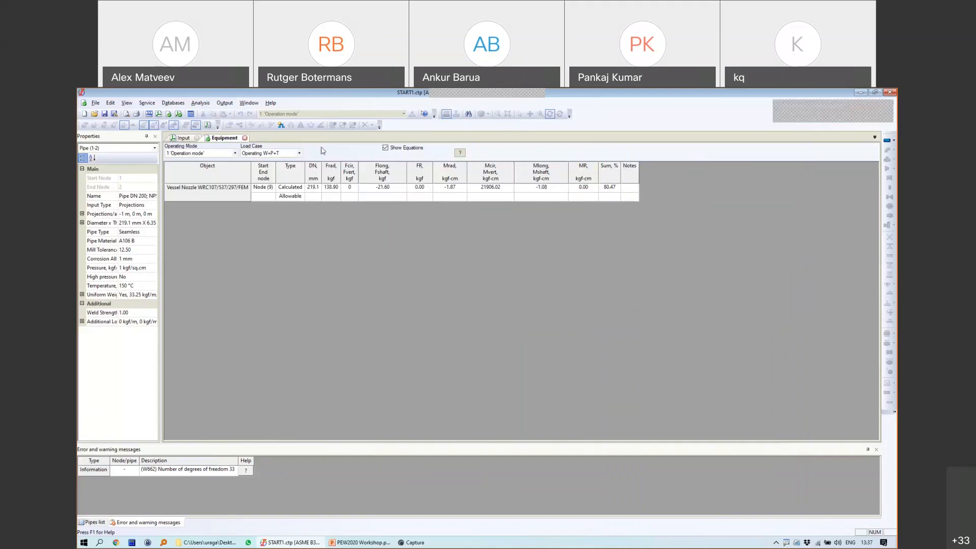
left_click(245, 138)
scroll(451, 183, "up", 5)
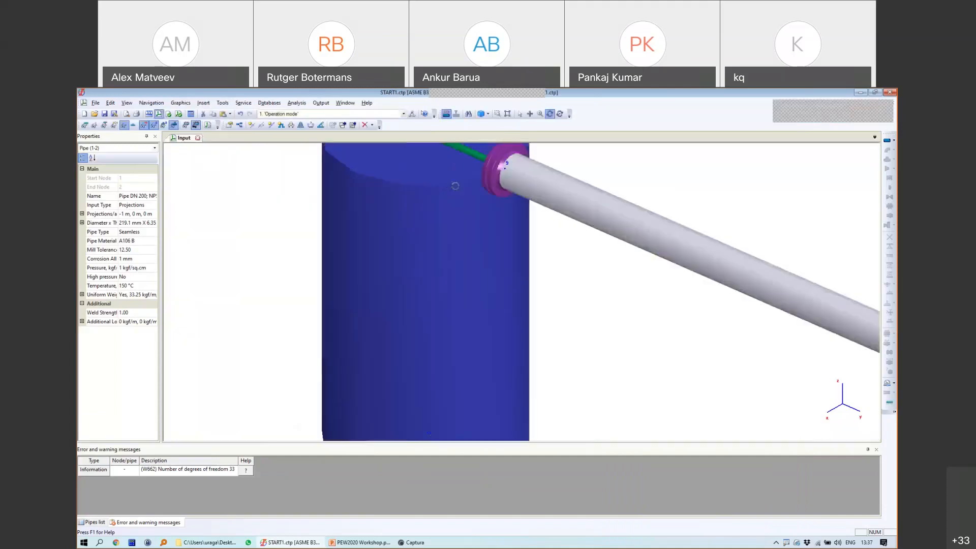
left_click(520, 114)
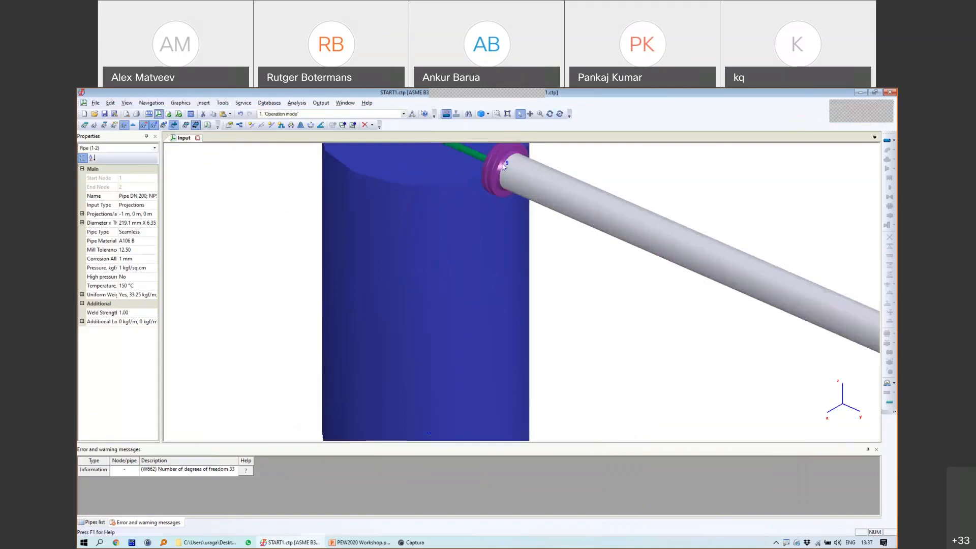
left_click(498, 178)
scroll(497, 180, "down", 5)
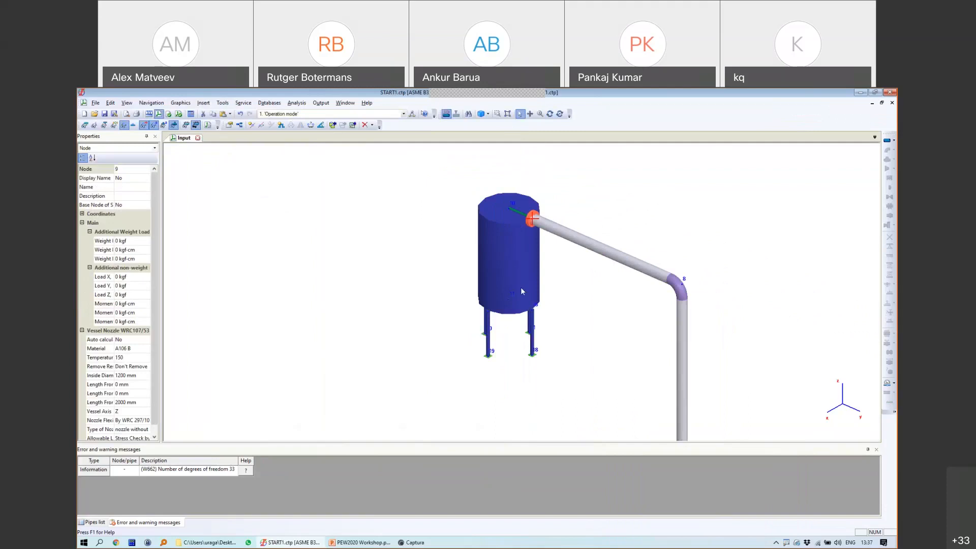
left_click(859, 92)
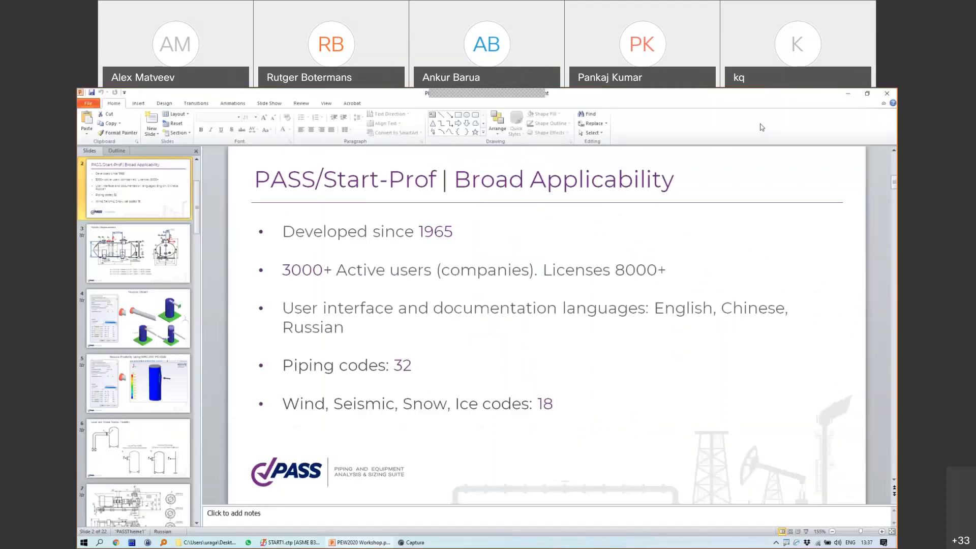
Step: Minimize PowerPoint and launch PASS/Nozzle-FEM 3.2 from its desktop icon
left_click(847, 93)
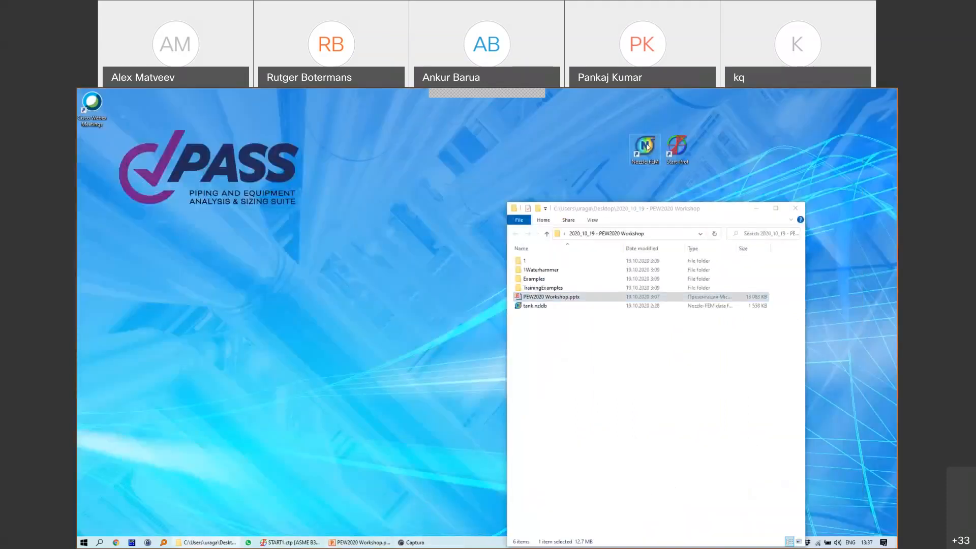
left_click(643, 147)
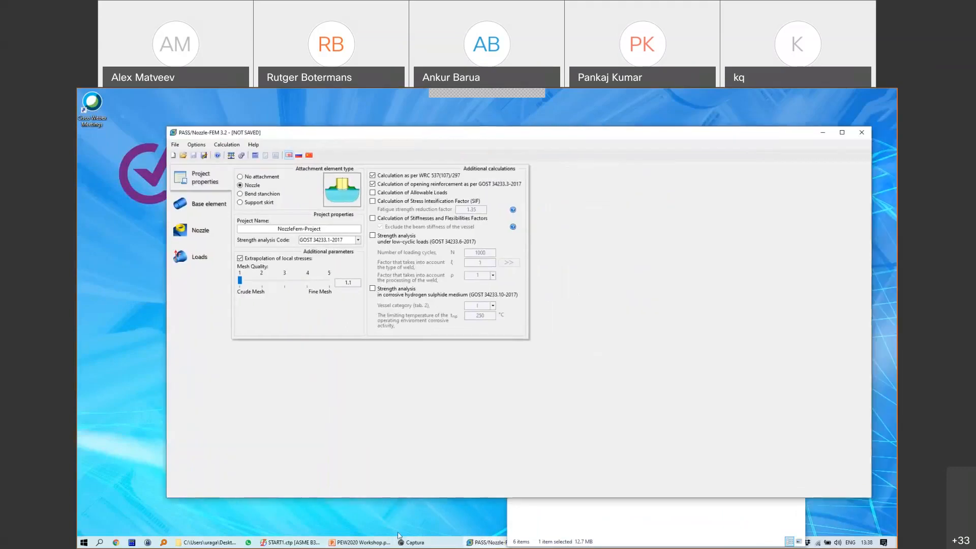
mouse_move(376, 543)
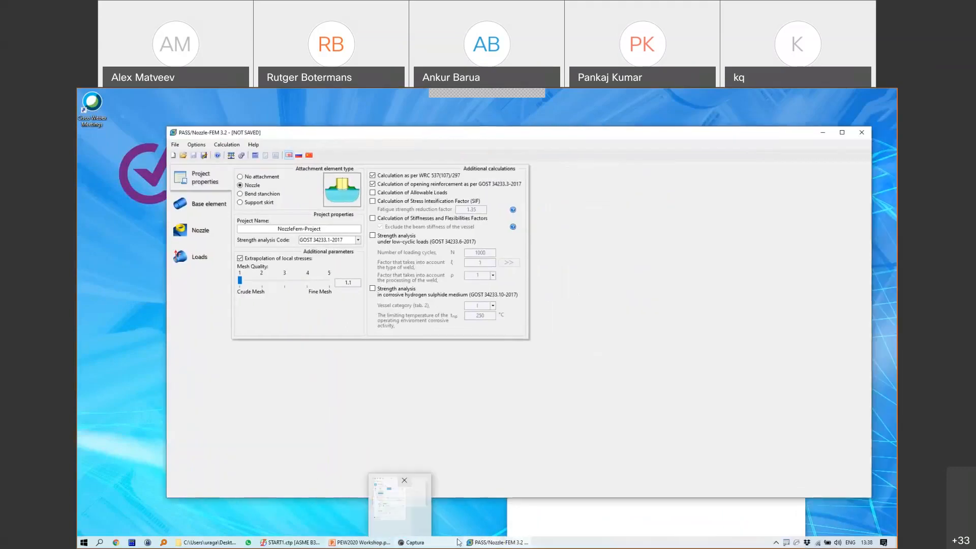
Step: Choose code ASME VIII Div. 1 2019, enable stiffness/flexibility factors, and go to Base element
left_click(285, 537)
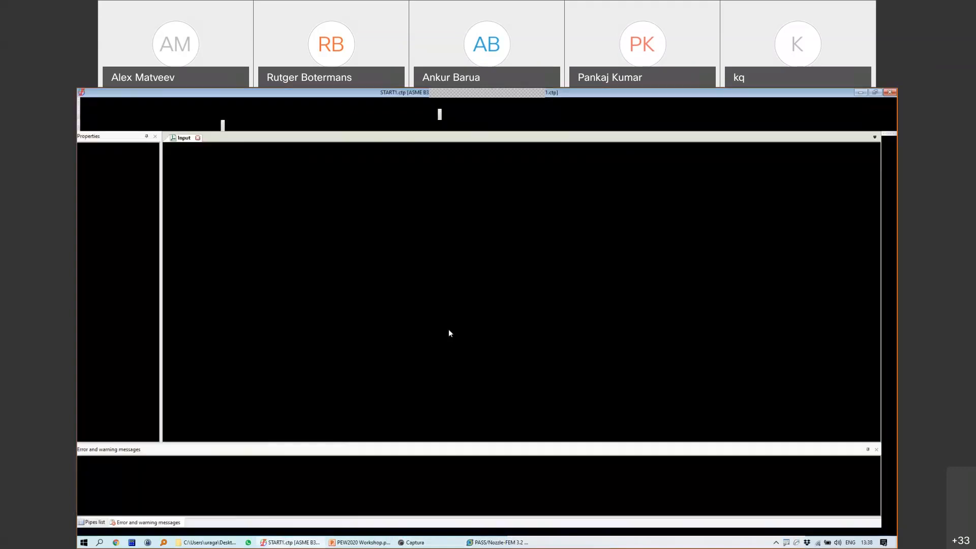
left_click(496, 542)
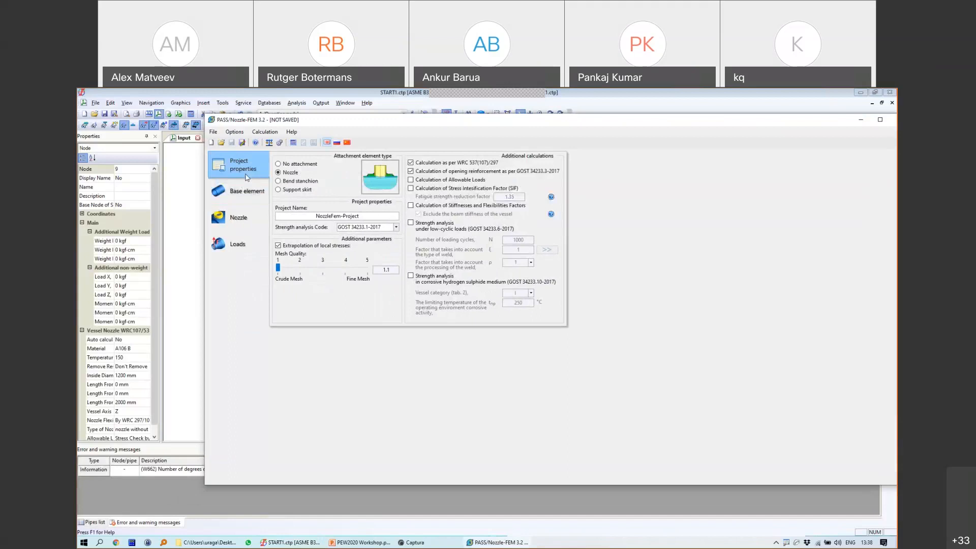
left_click(396, 227)
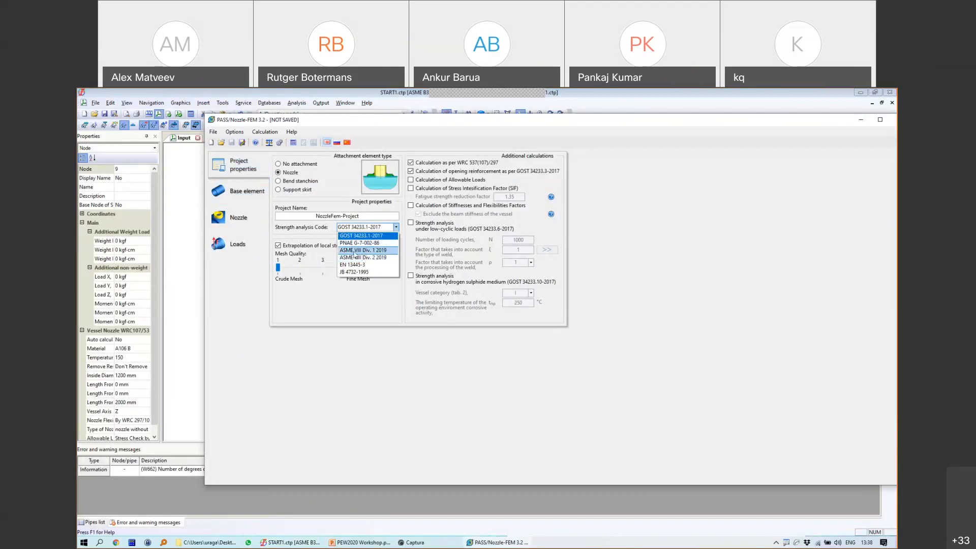
left_click(354, 251)
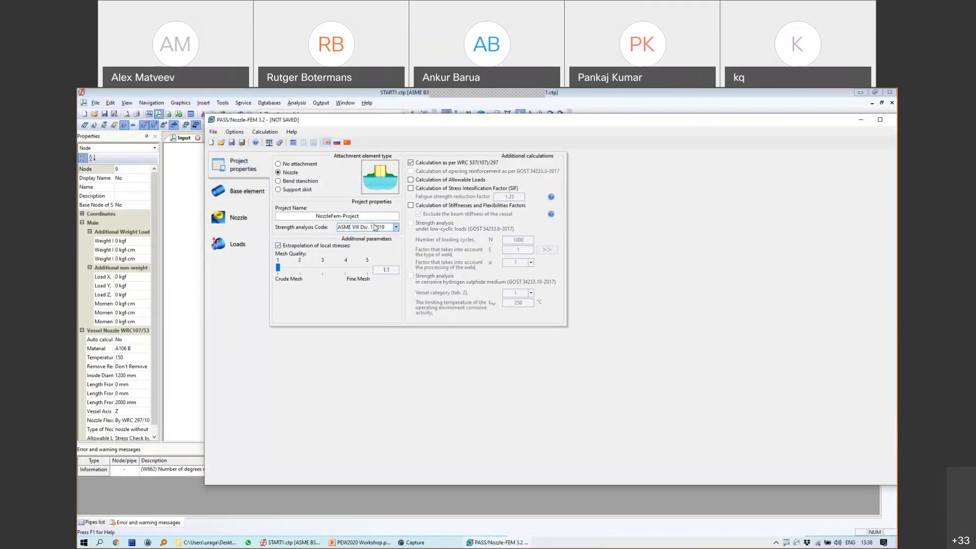
left_click(376, 228)
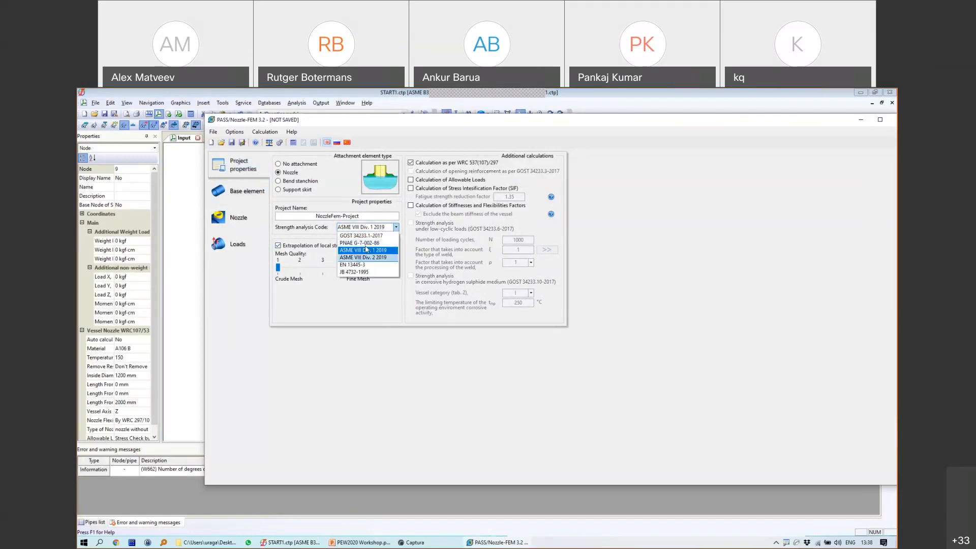
left_click(374, 229)
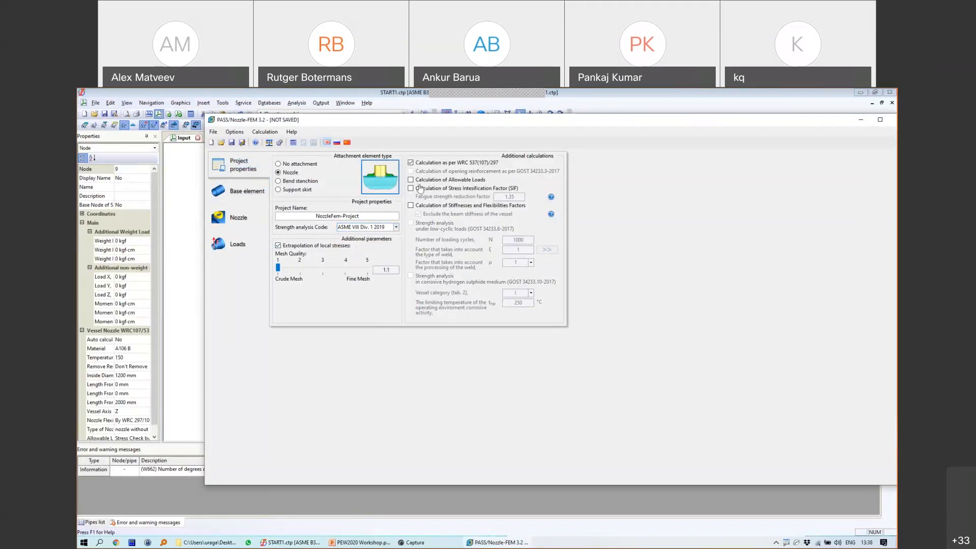
left_click(447, 208)
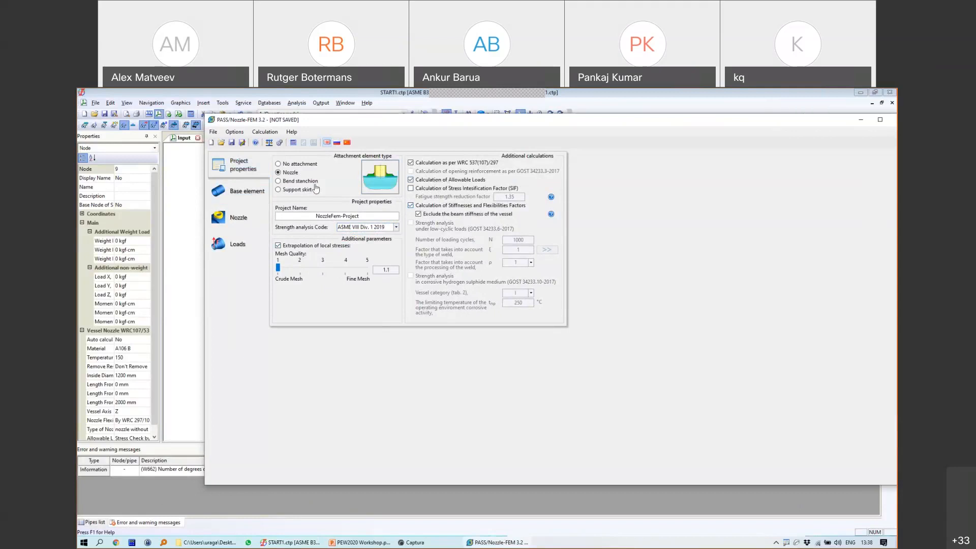
left_click(244, 198)
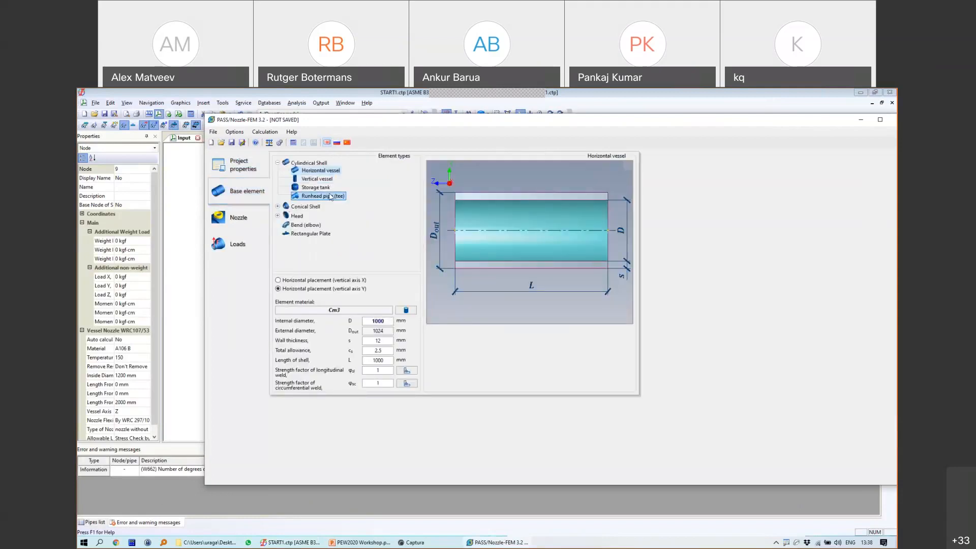
Step: Preview the vertical vessel, storage tank and runhead pipe (tee) element types
left_click(277, 207)
left_click(277, 241)
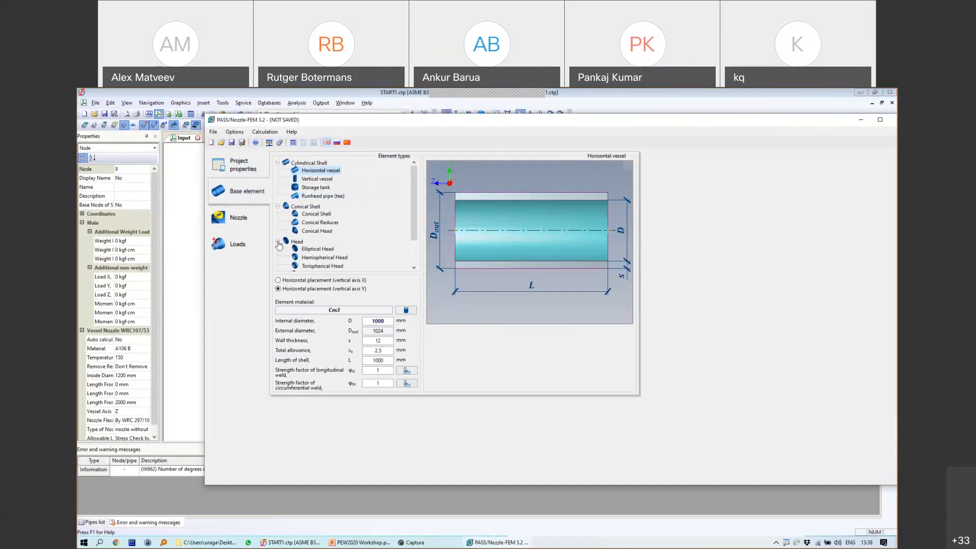
left_click(315, 180)
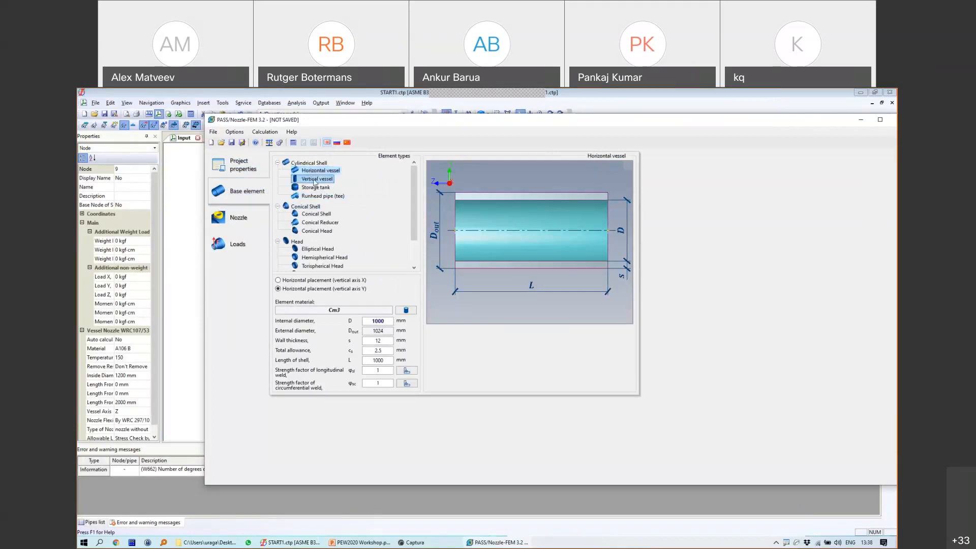
left_click(315, 187)
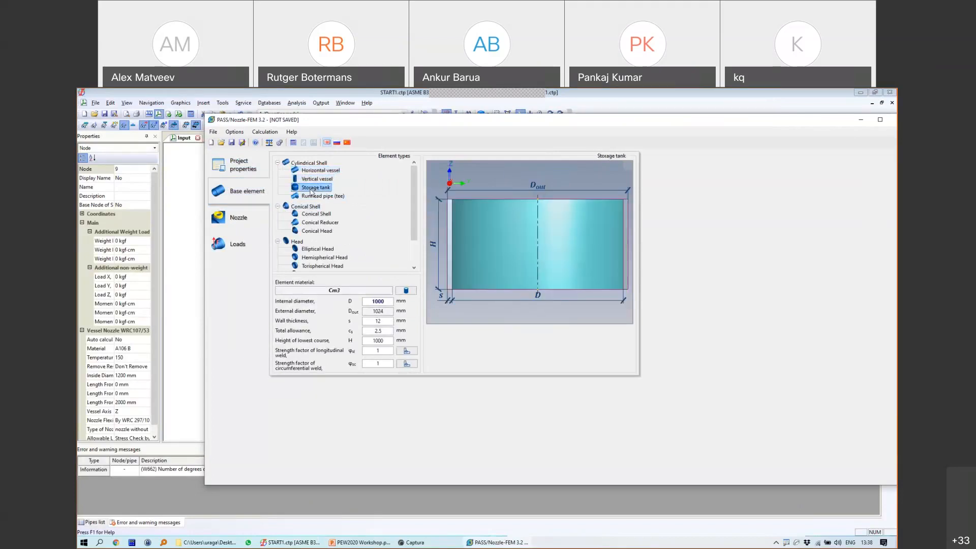
left_click(313, 197)
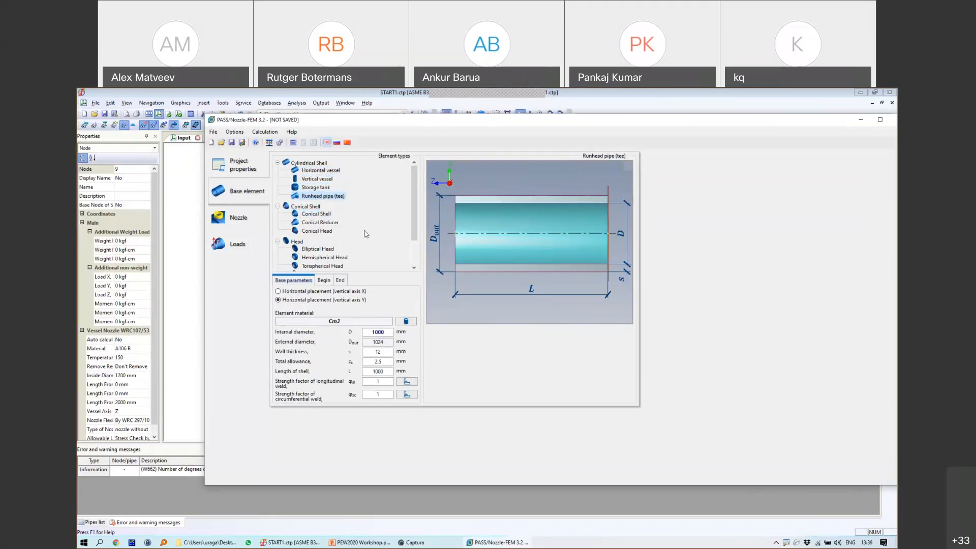
mouse_move(675, 220)
left_mouse_down()
mouse_move(679, 304)
mouse_move(709, 319)
mouse_move(723, 304)
left_mouse_up()
mouse_move(734, 254)
left_mouse_down()
mouse_move(773, 264)
mouse_move(756, 297)
left_mouse_up()
left_click_drag(805, 248, 803, 287)
mouse_move(826, 255)
left_mouse_down()
mouse_move(825, 280)
mouse_move(822, 265)
mouse_move(844, 262)
left_mouse_up()
key("Escape")
Step: Preview the conical shell, conical reducer, head types (conical, elliptical, torispherical, flat) and bend
left_click(312, 214)
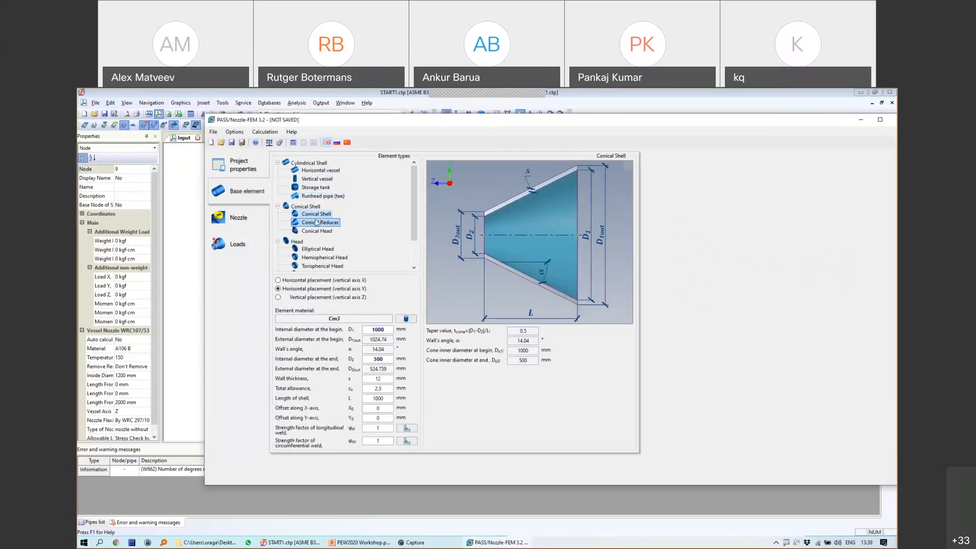
left_click(313, 223)
left_click(313, 231)
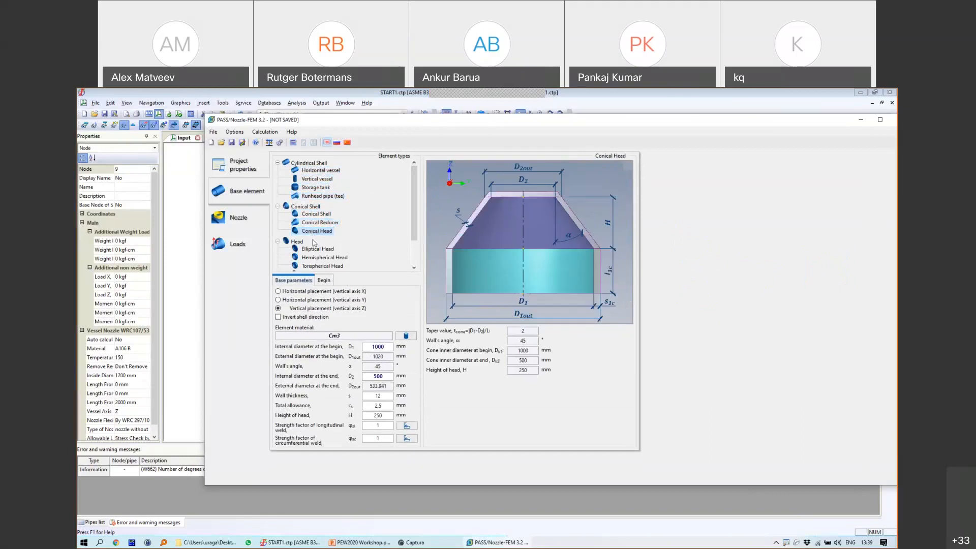
left_click(316, 249)
left_click(321, 266)
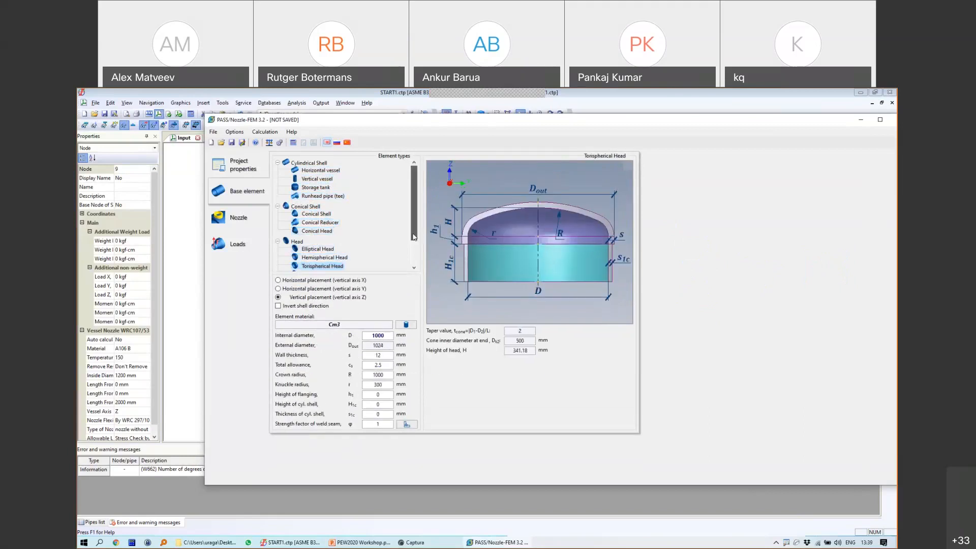
left_click_drag(414, 237, 413, 260)
left_click(312, 239)
left_click(316, 248)
left_click(314, 259)
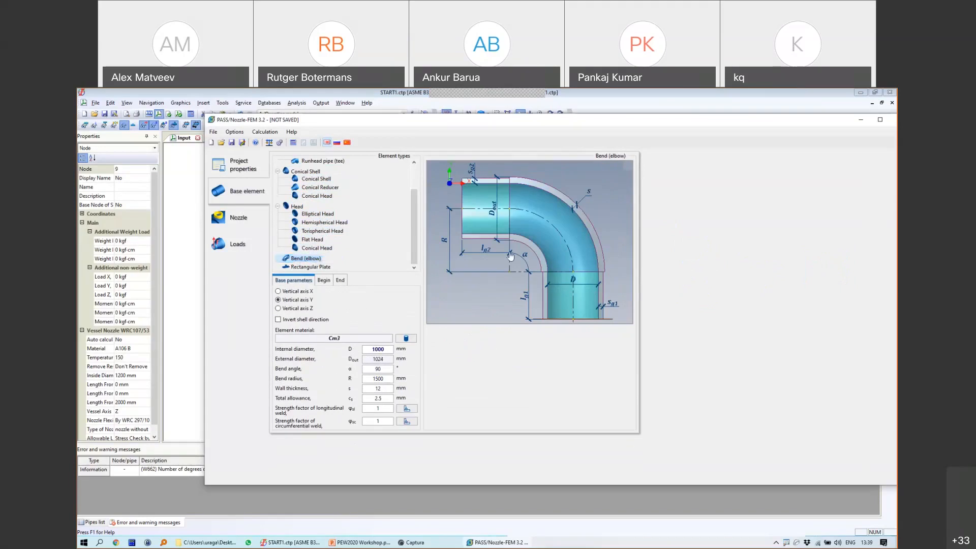
mouse_move(588, 221)
left_mouse_down()
mouse_move(591, 180)
mouse_move(569, 132)
mouse_move(554, 188)
left_mouse_up()
key("Escape")
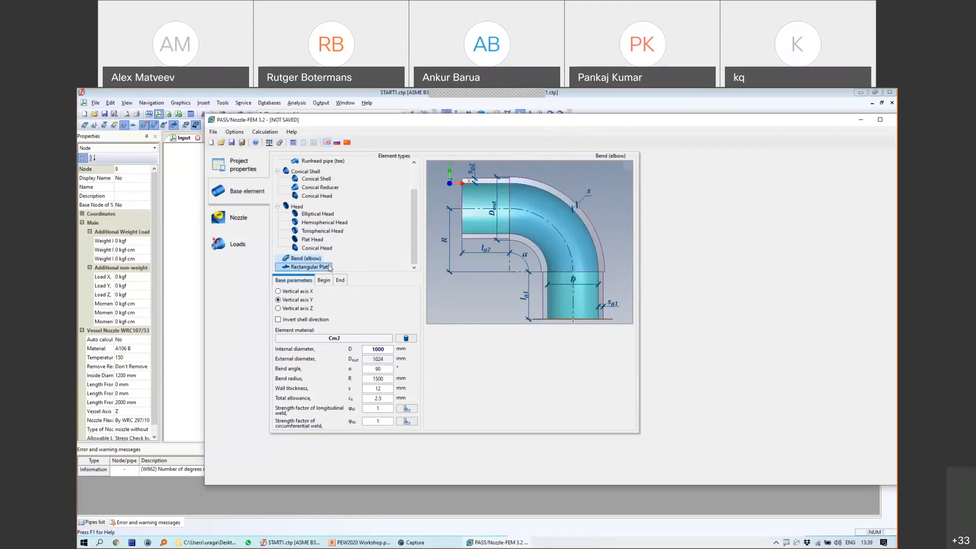
Step: Check the rectangular plate and elliptical head, then select Vertical vessel as base element
left_click(323, 267)
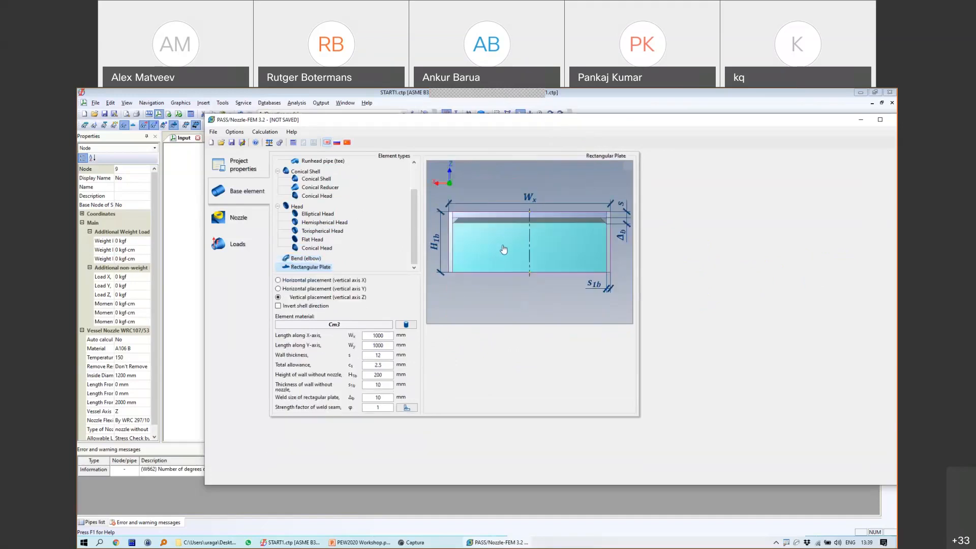
left_click_drag(577, 270, 435, 259)
left_click(317, 214)
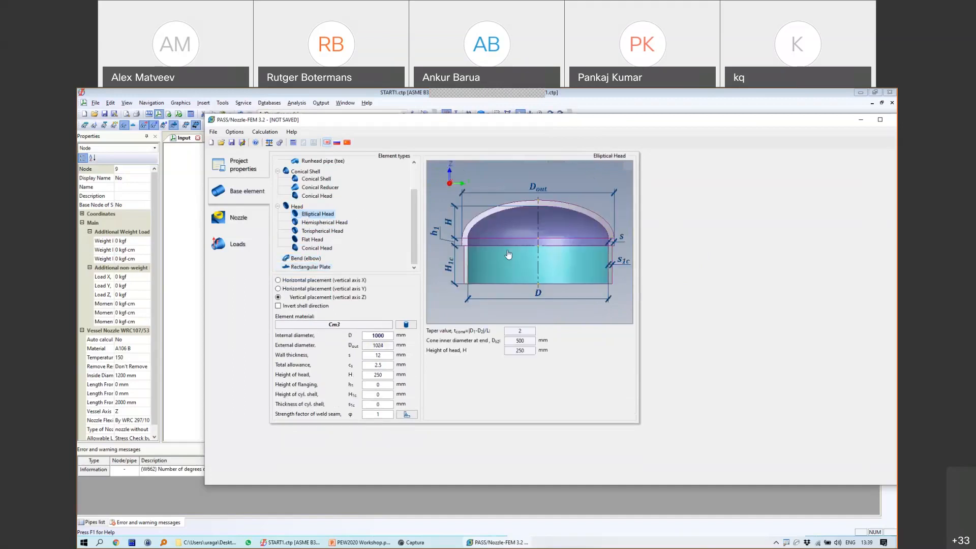
scroll(416, 177, "up", 2)
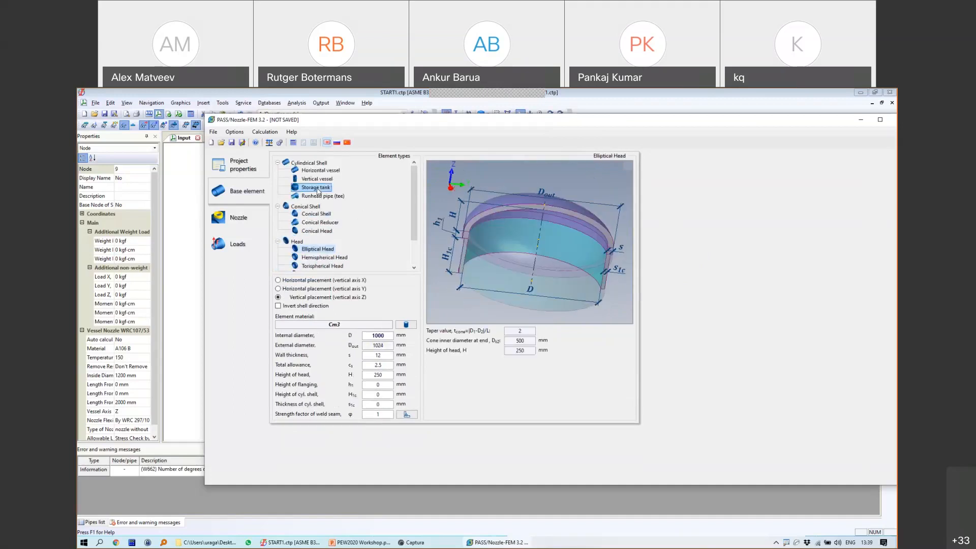
left_click(317, 179)
left_click_drag(621, 246, 591, 252)
Step: Enter 1200 mm internal diameter, 14 mm wall thickness and 4000 mm shell length
left_click(378, 302)
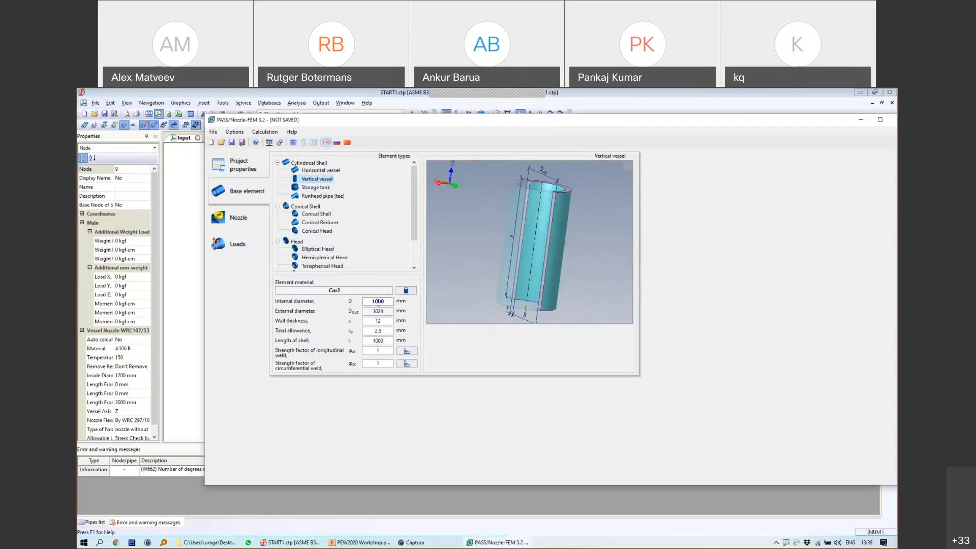
type("2")
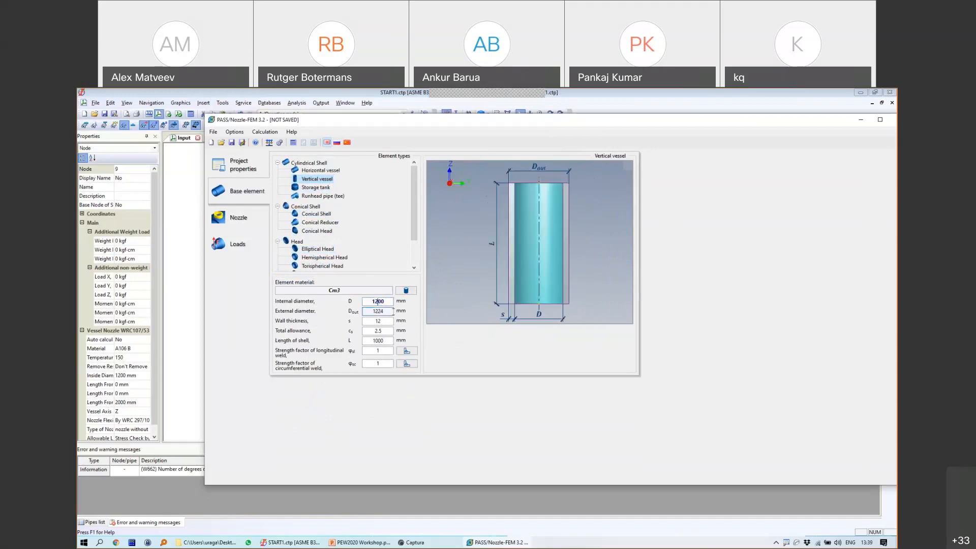
double_click(372, 321)
type("14")
left_click_drag(376, 341, 372, 342)
type("4")
Step: Give the nozzle 219.1 mm internal diameter, 6.35 mm wall and Z coordinate 2000 mm
left_click(390, 332)
left_click(238, 217)
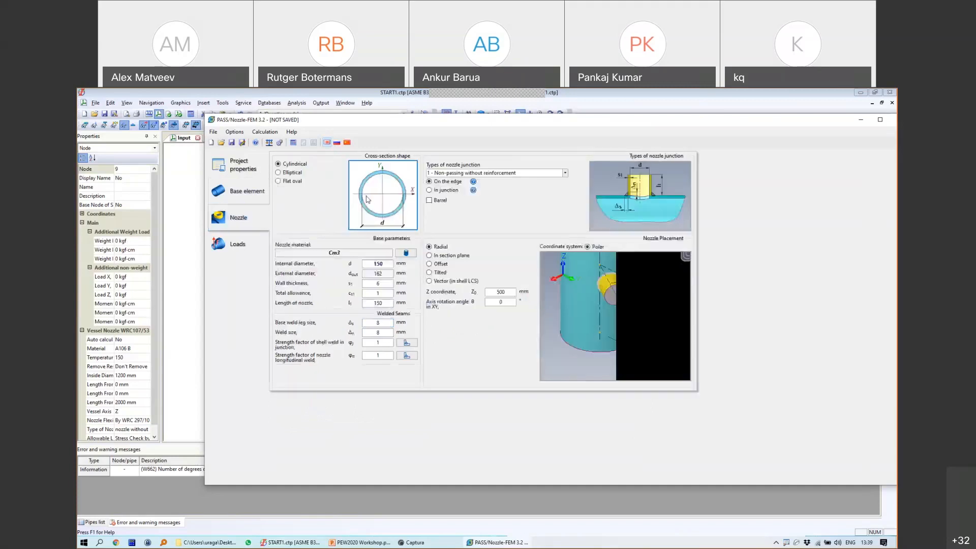
left_click_drag(383, 264, 374, 263)
type("29")
key("BackSpace")
type("19.1")
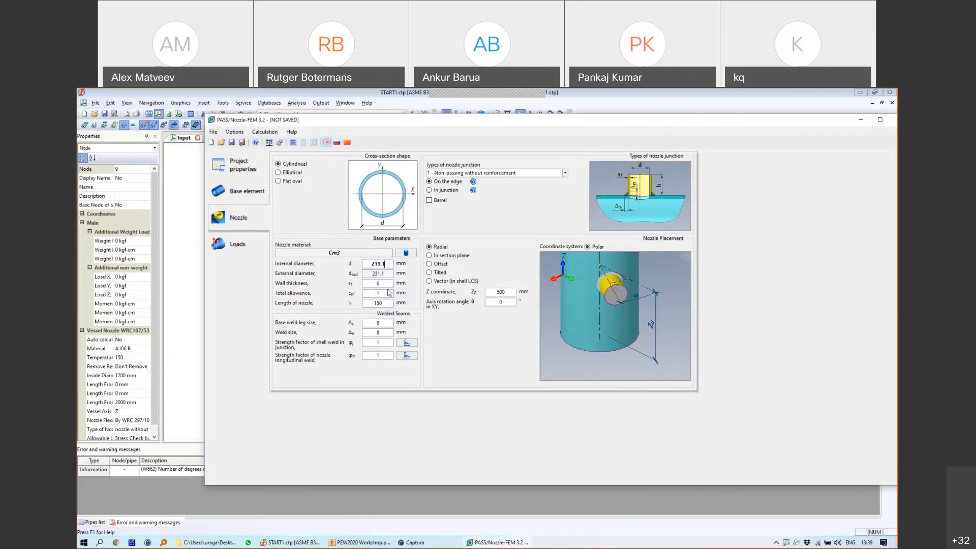
double_click(377, 284)
type("6.35")
left_click(500, 292)
left_click_drag(496, 293, 508, 290)
type("2000")
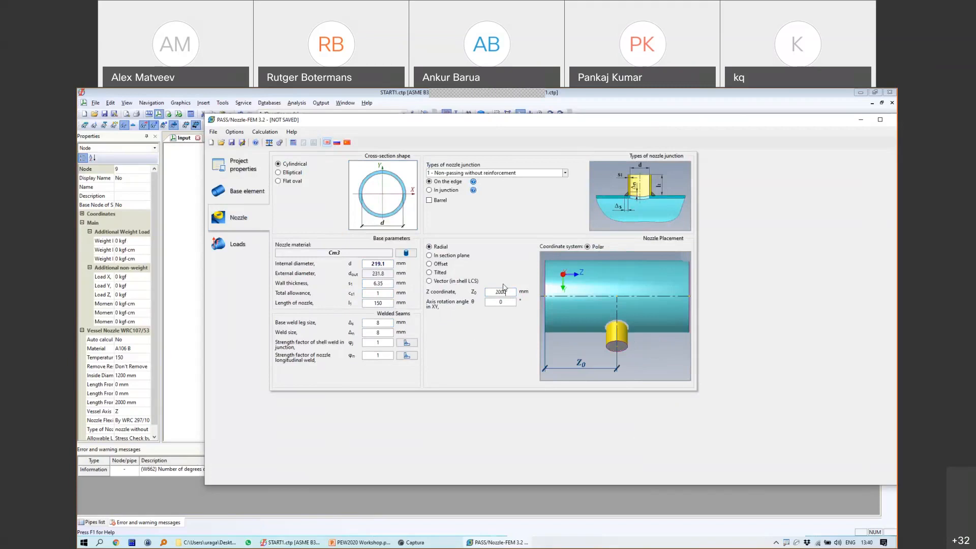
left_click(358, 253)
Step: Add SA-106 Gr.B from ASME II Part D-2017 (US) and assign it to the nozzle
left_click(406, 253)
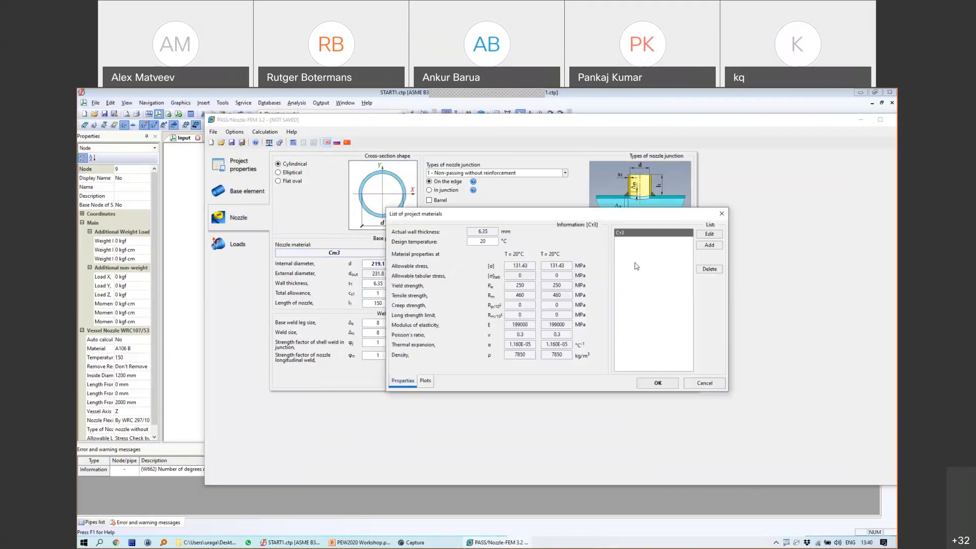
left_click(710, 245)
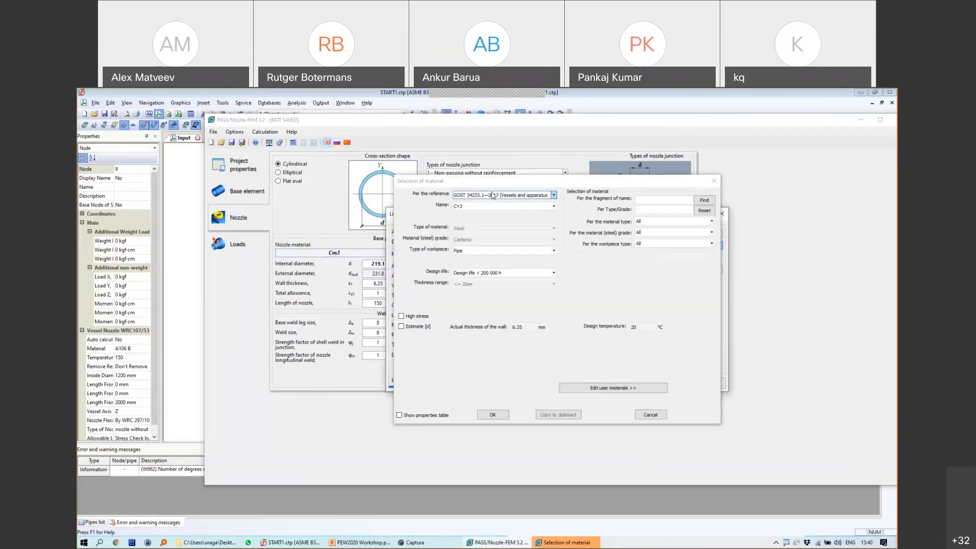
left_click(552, 195)
left_click(491, 214)
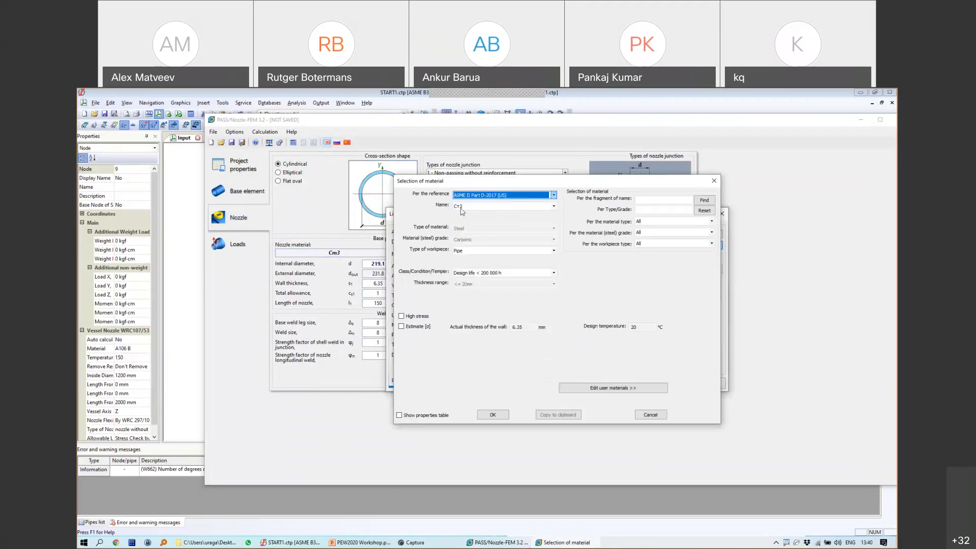
left_click(473, 206)
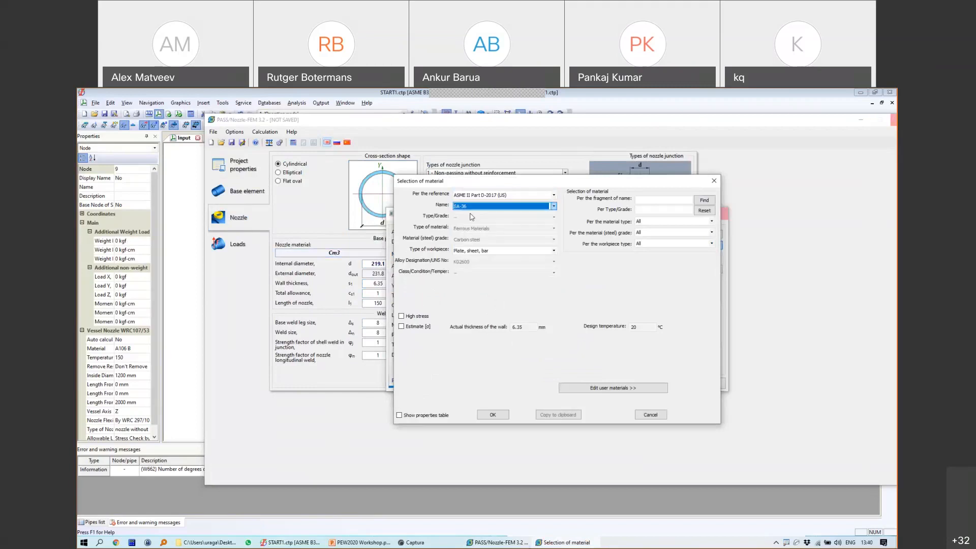
left_click(467, 231)
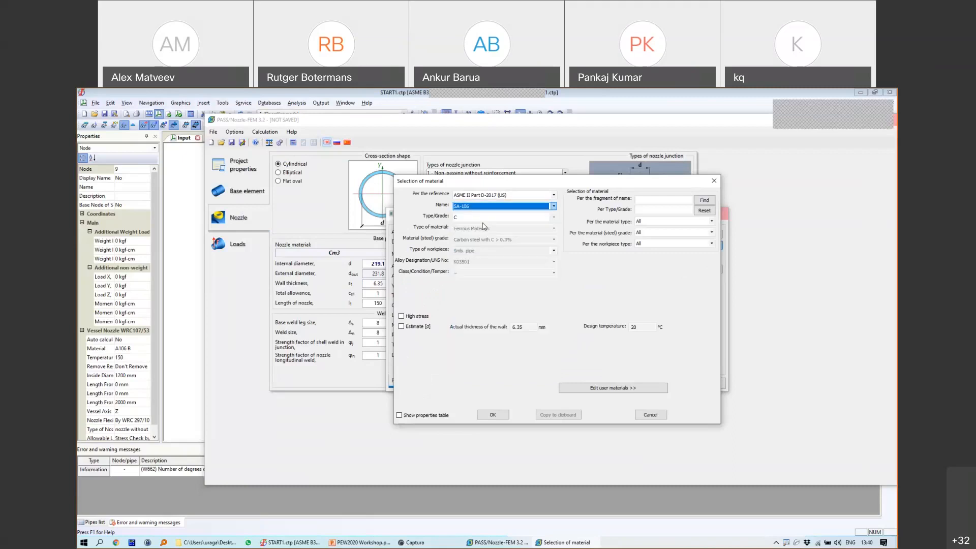
left_click(492, 415)
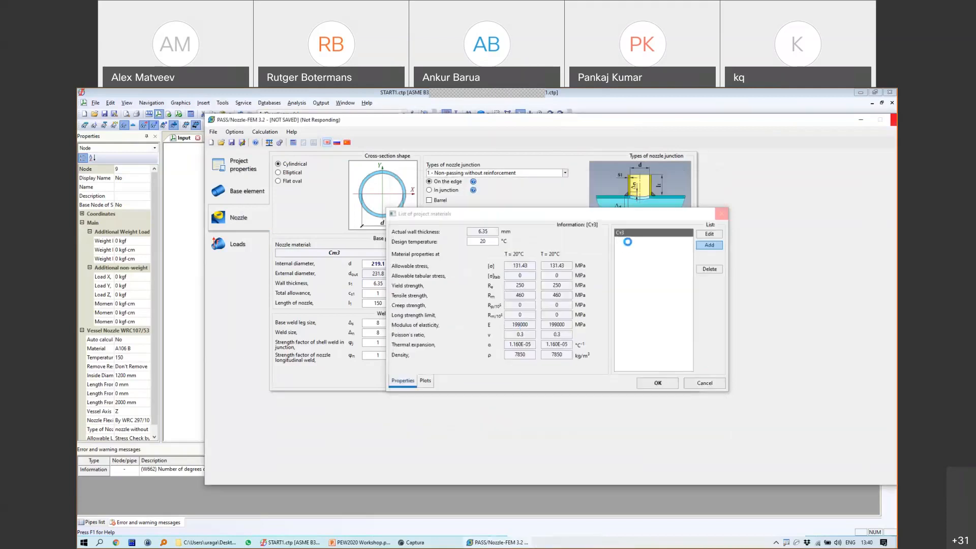
left_click(657, 383)
Step: Set the vessel shell material to SA-106 Gr.B
left_click(247, 191)
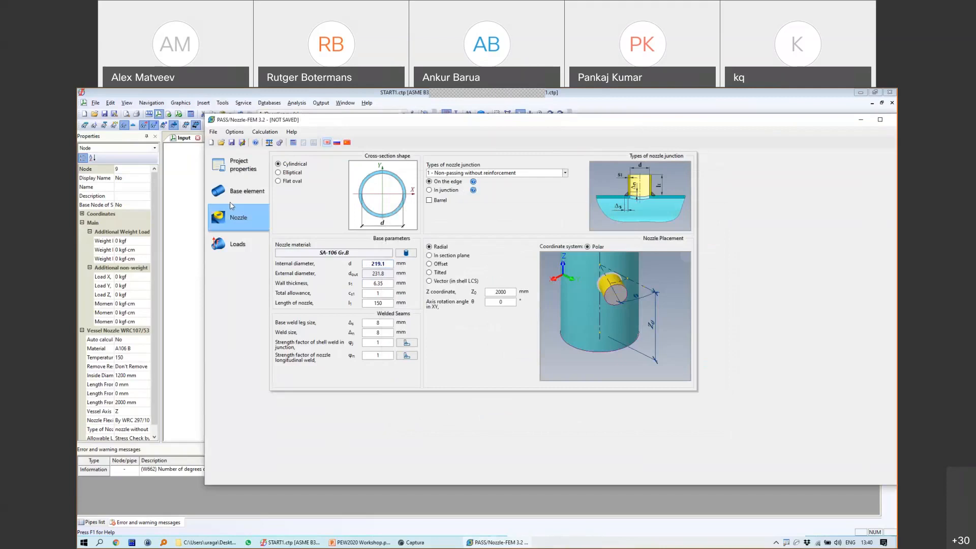
left_click(398, 293)
left_click(641, 241)
left_click(658, 383)
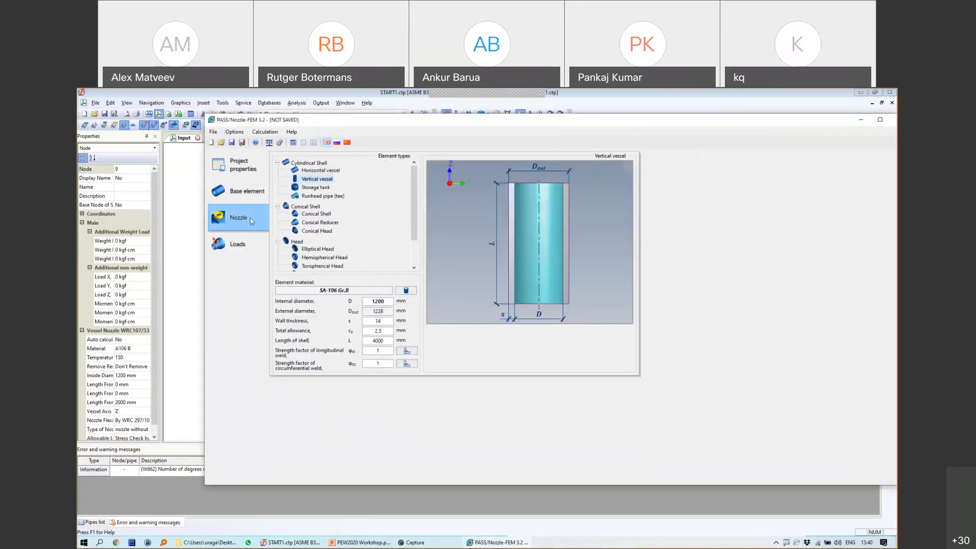
Step: On the Loads page, change measure units to kgf for force and kgf-m for moment
left_click(237, 244)
double_click(305, 395)
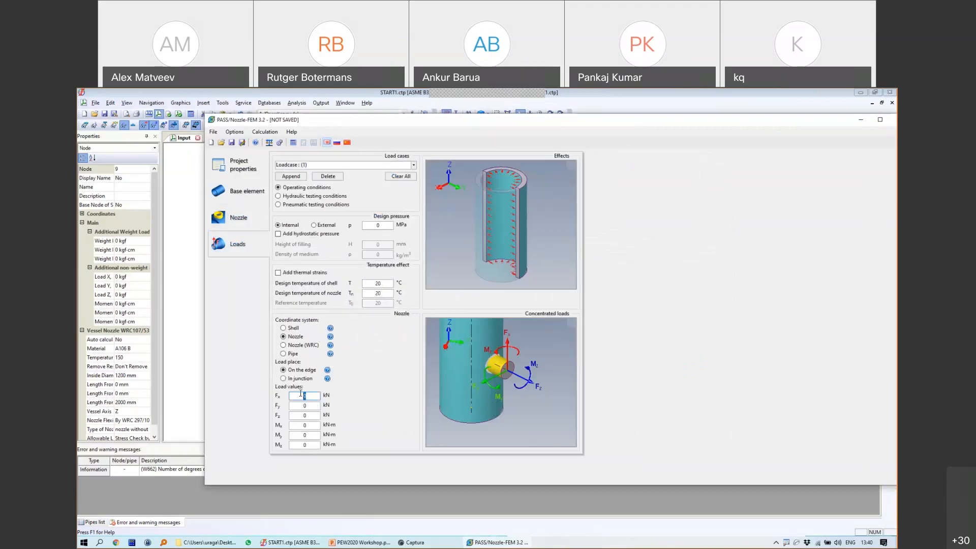
left_click(269, 142)
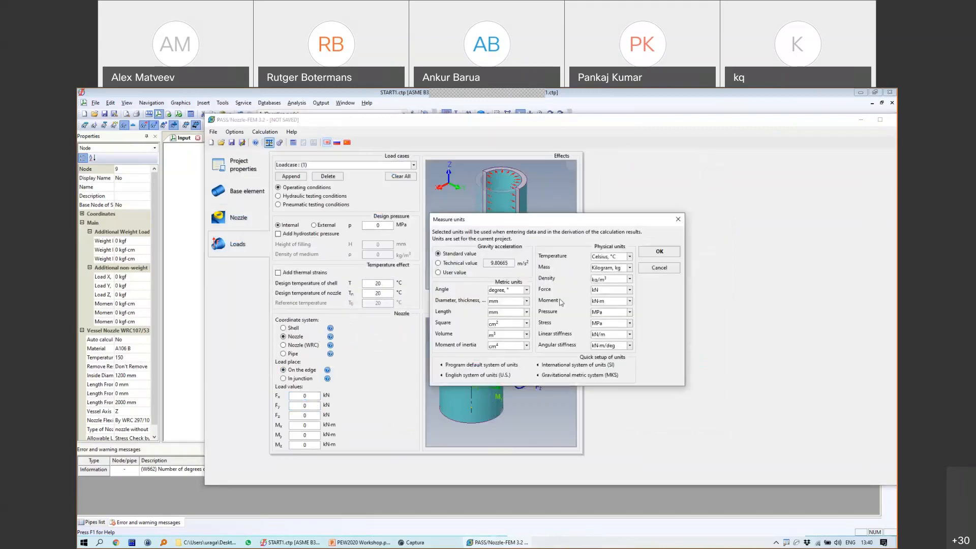
left_click(615, 292)
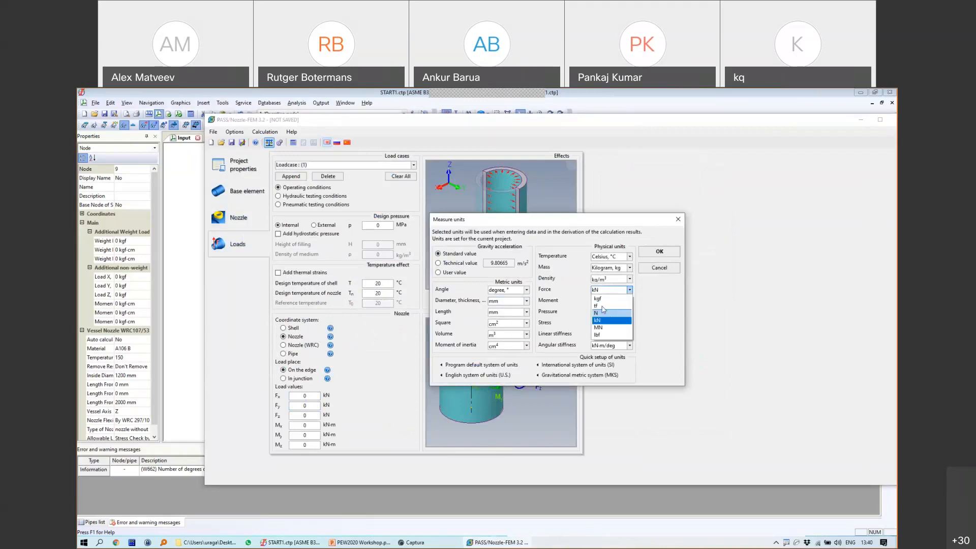
left_click(602, 299)
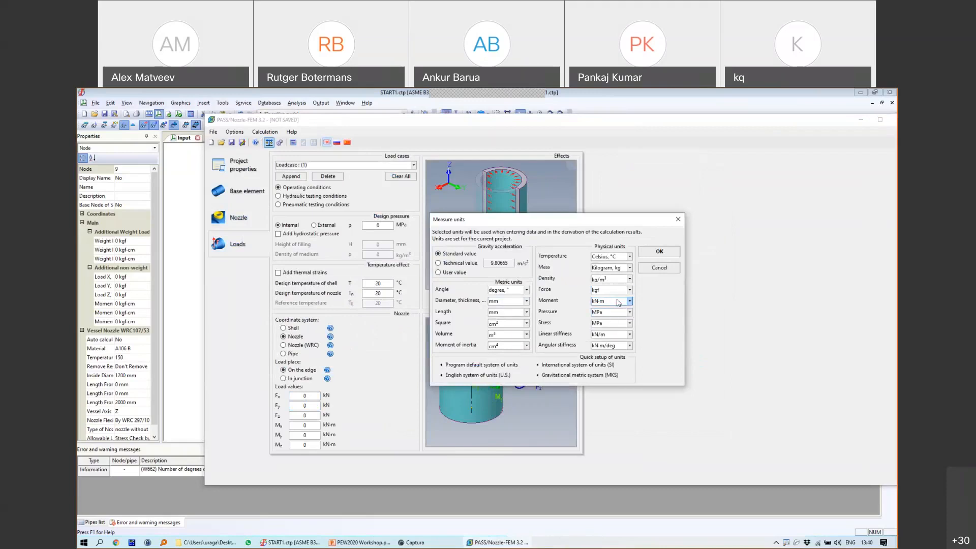
left_click(618, 301)
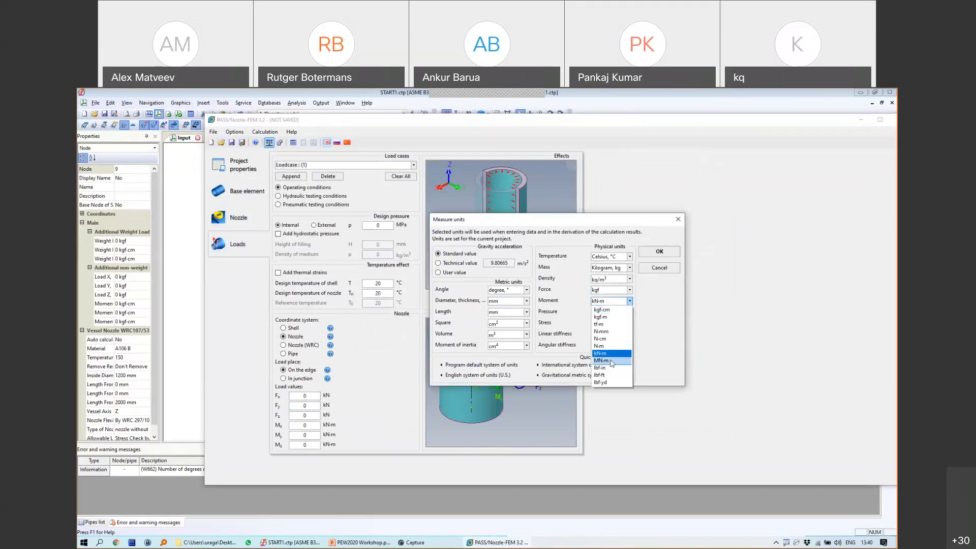
left_click(602, 317)
left_click(657, 252)
Step: Enter 1 kgf for the Fx, Fy and Fz nozzle loads
type("1")
left_click(309, 406)
type("1")
left_click(305, 415)
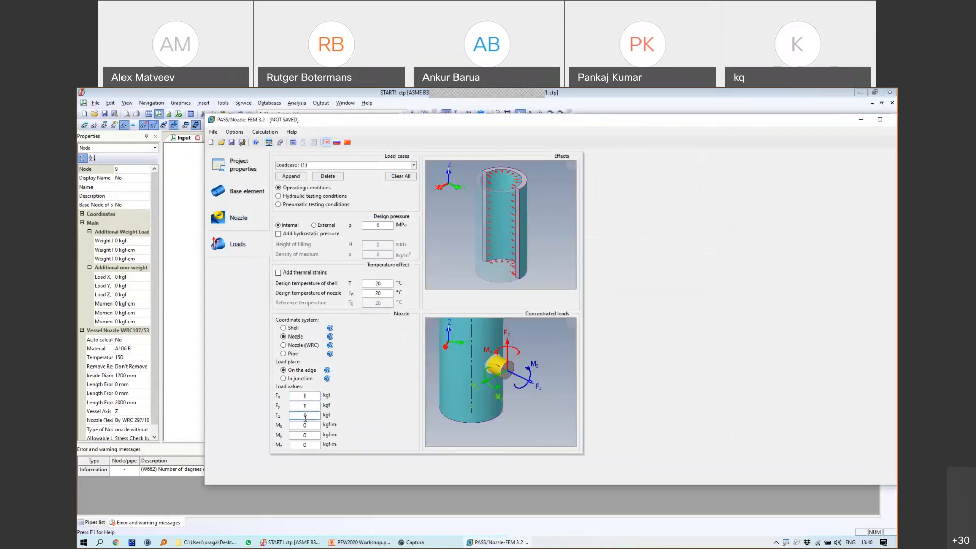
Step: Show START-PROF's Nozzle and Equipment Loads table and highlight the nozzle load values
left_click(305, 543)
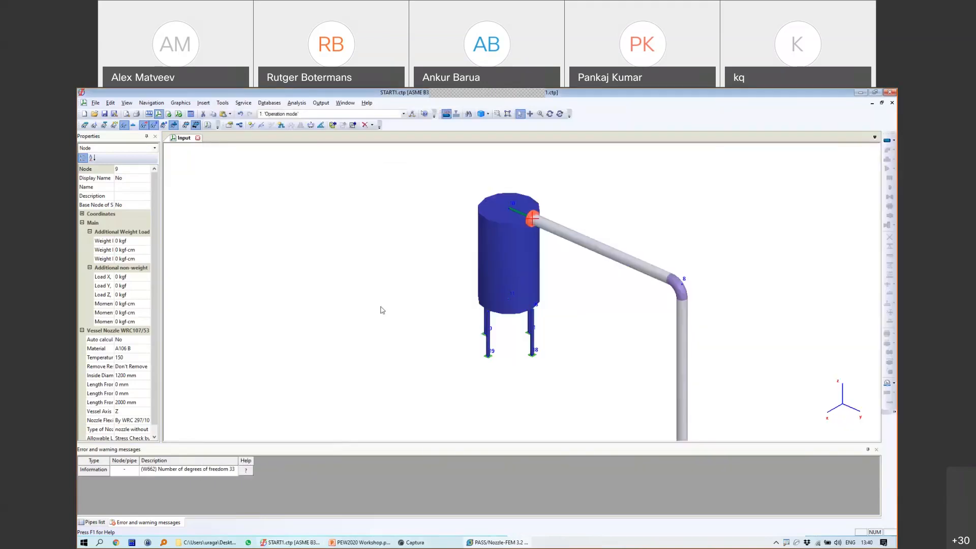
scroll(546, 226, "up", 5)
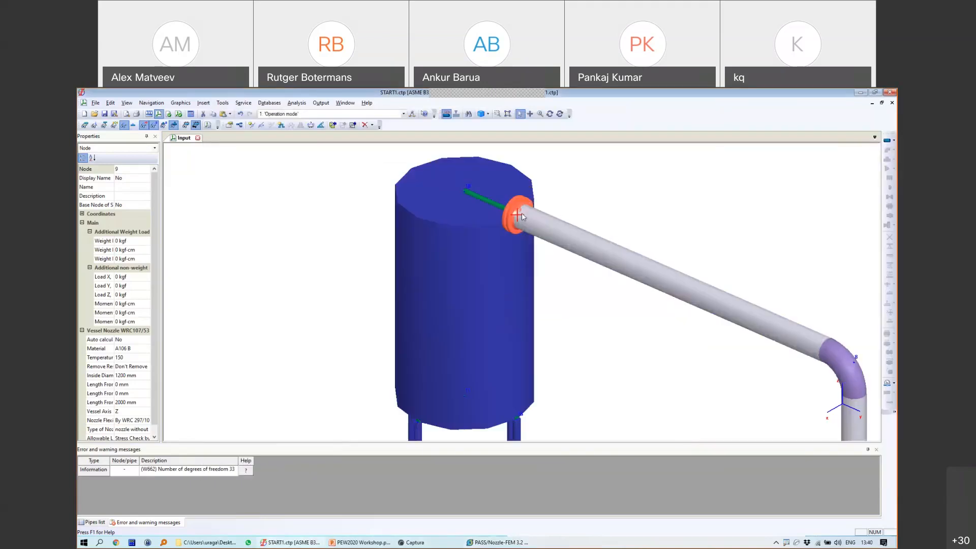
left_click(321, 103)
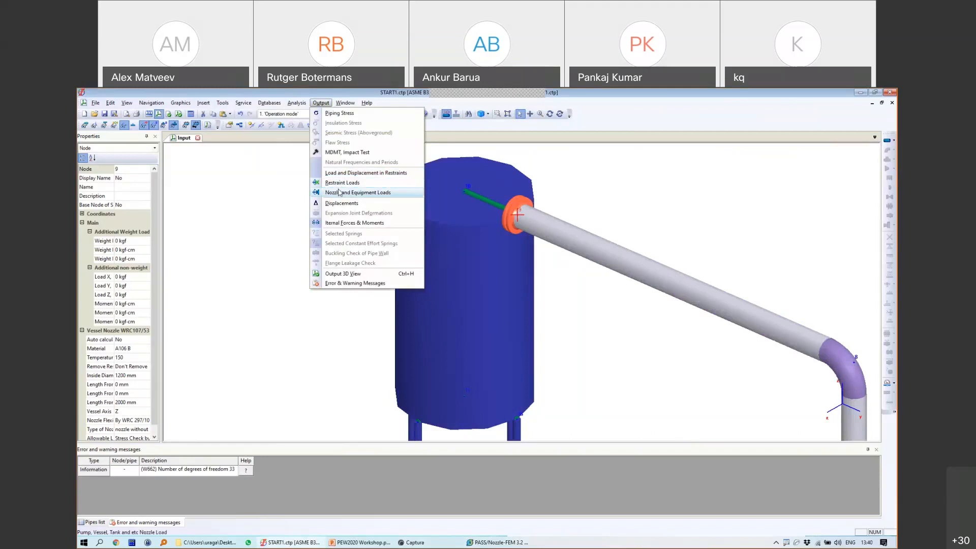
left_click(339, 192)
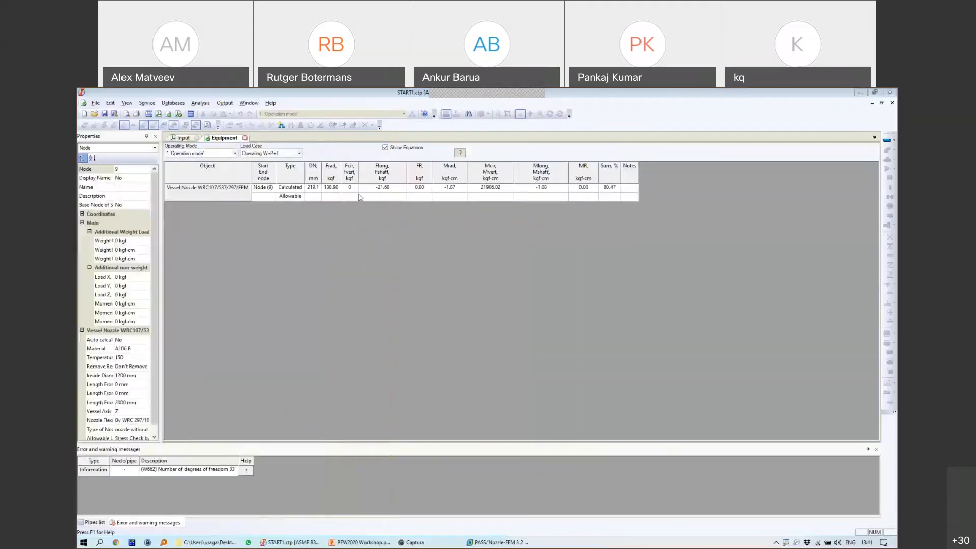
mouse_move(331, 182)
left_mouse_down()
mouse_move(337, 199)
mouse_move(482, 205)
mouse_move(521, 173)
mouse_move(313, 183)
left_mouse_up()
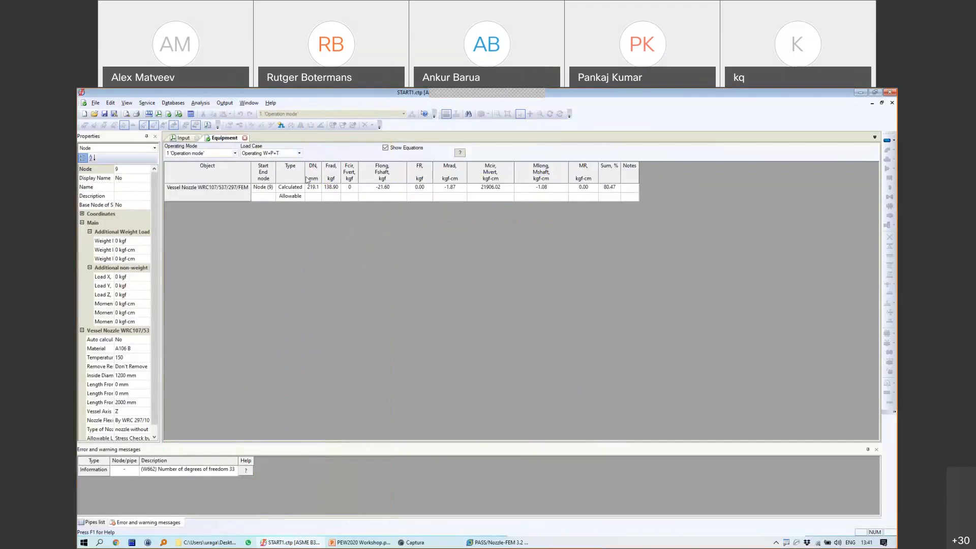
Step: Return to the Nozzle-FEM loads page and mark the load place and values
left_click(497, 542)
left_click(306, 416)
mouse_move(294, 378)
left_mouse_down()
mouse_move(335, 484)
mouse_move(253, 378)
left_mouse_up()
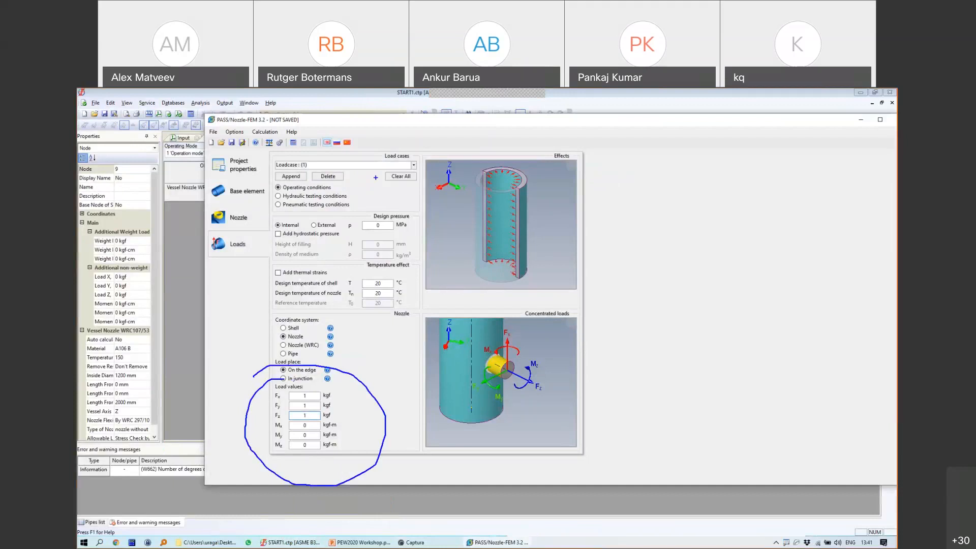
Step: Clear the annotations and bring up the Save As dialog proposing NozzleFem-Project.nzldb
mouse_move(509, 369)
left_mouse_down()
mouse_move(548, 394)
mouse_move(528, 366)
mouse_move(510, 396)
mouse_move(519, 366)
left_mouse_up()
key("Escape")
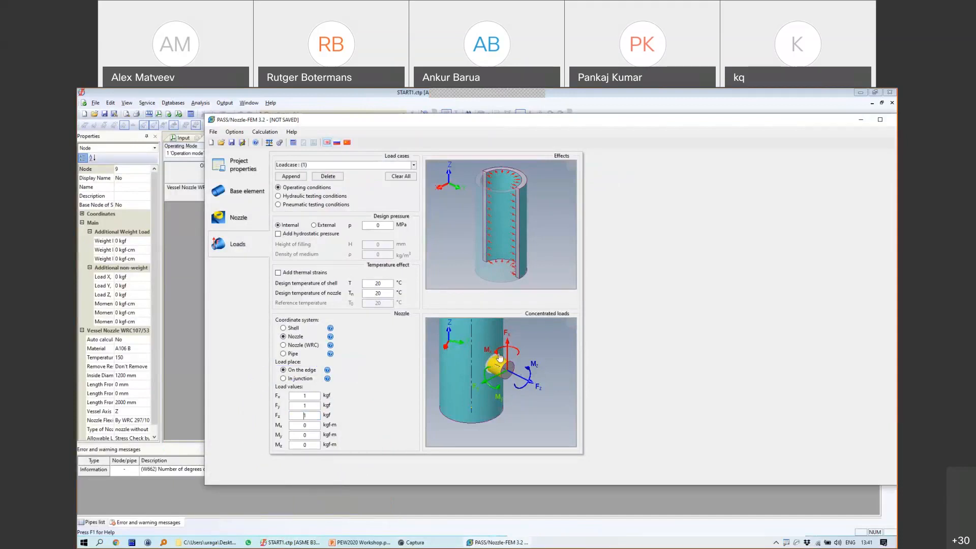
left_click(279, 144)
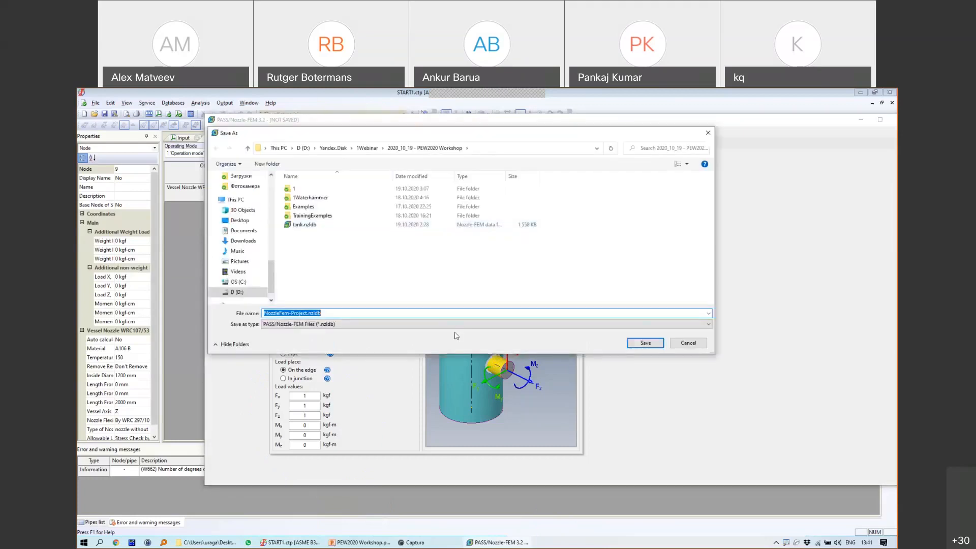
Step: Save as NozzleFem-Project.nzldb and let the FEM calculation run to completion
left_click(645, 342)
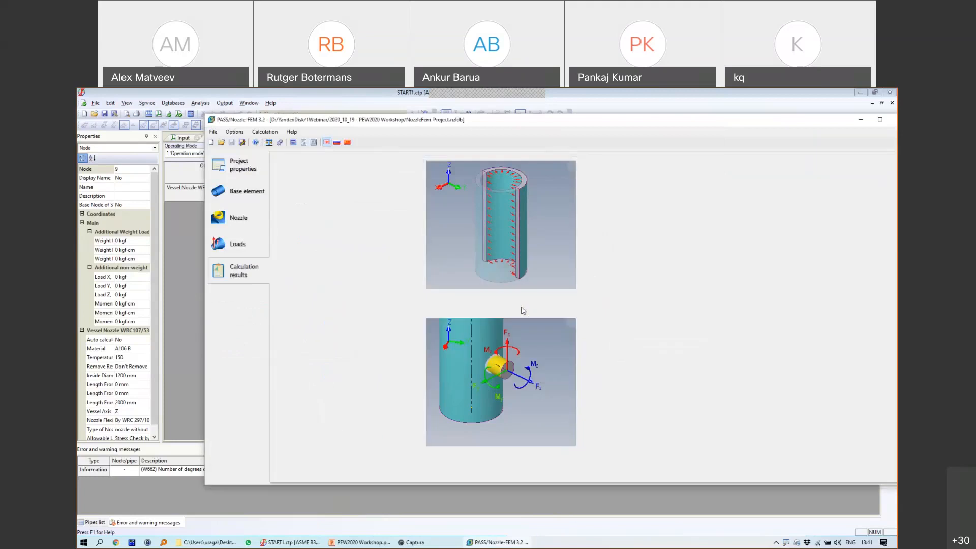
Step: Read the report's FEM strength analysis and allowable loads sections, then return to START-PROF's 3D model
scroll(555, 295, "down", 2)
scroll(619, 294, "down", 10)
scroll(523, 262, "up", 15)
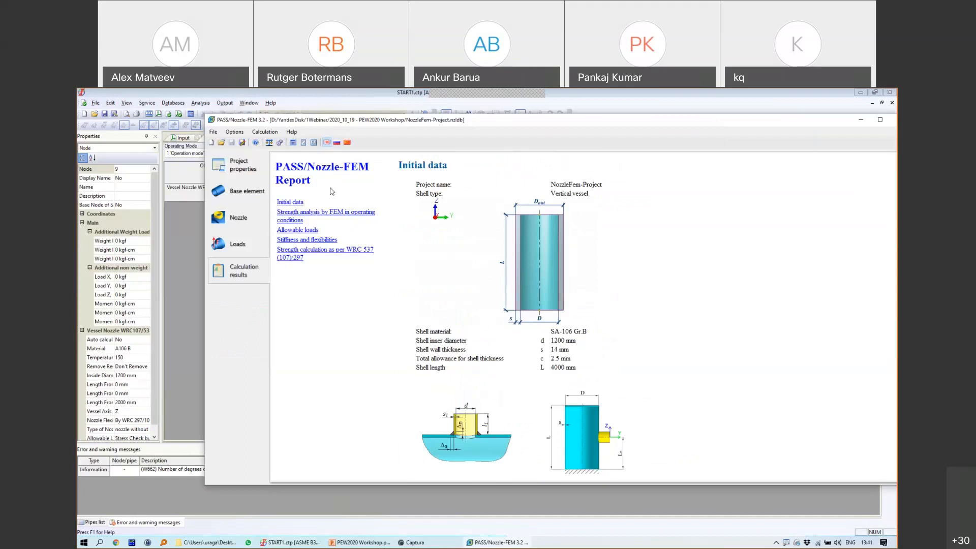
left_click(319, 212)
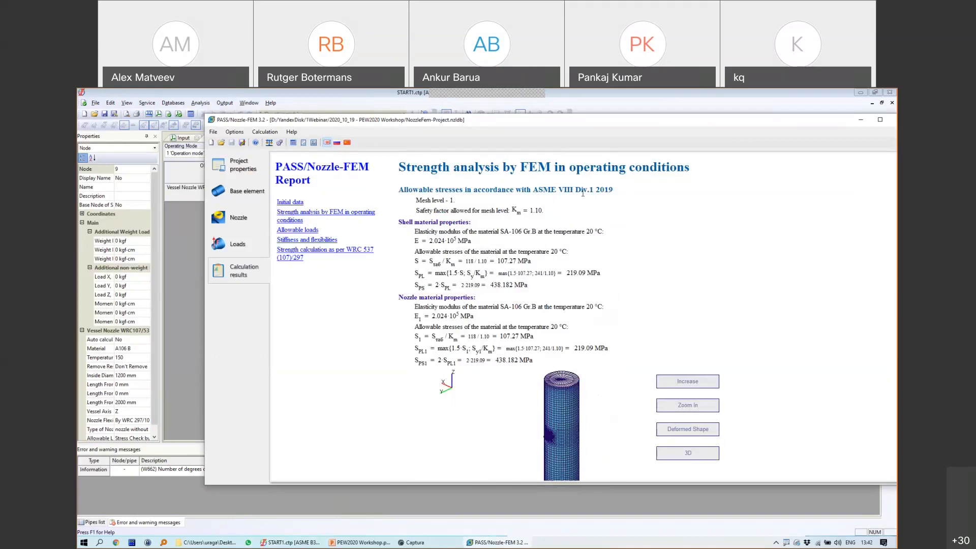
scroll(581, 288, "down", 4)
scroll(582, 288, "down", 2)
scroll(566, 371, "down", 15)
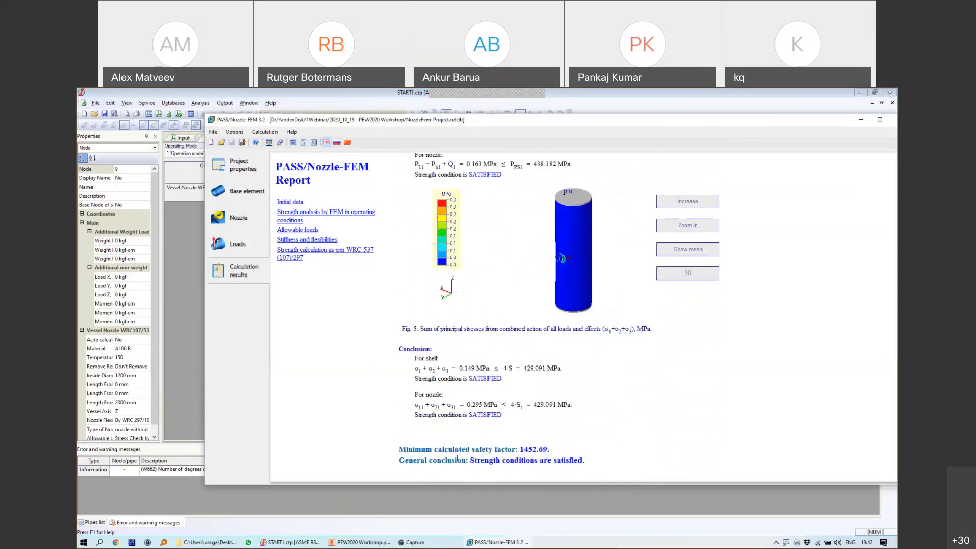
left_click(291, 231)
scroll(558, 316, "down", 3)
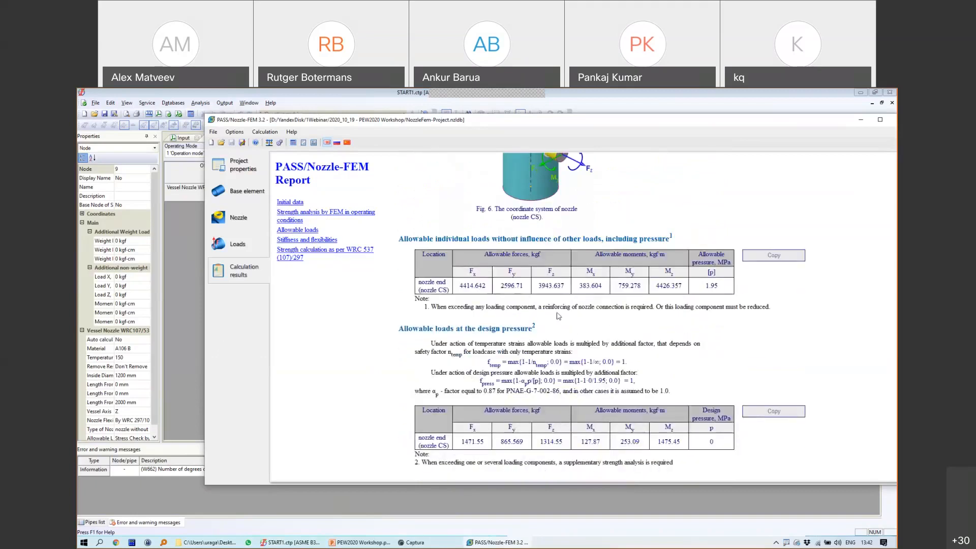
left_click(293, 542)
left_click(184, 138)
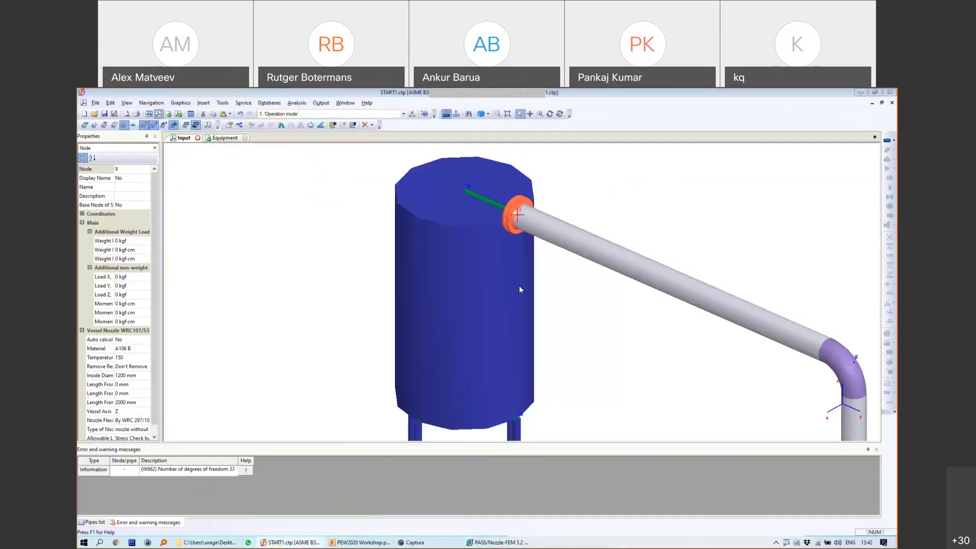
Step: Browse the node 9 nozzle's allowable-load options, cancelling to keep WRC 297/107 stress check
double_click(519, 289)
left_click(544, 336)
left_click(513, 347)
left_click(523, 333)
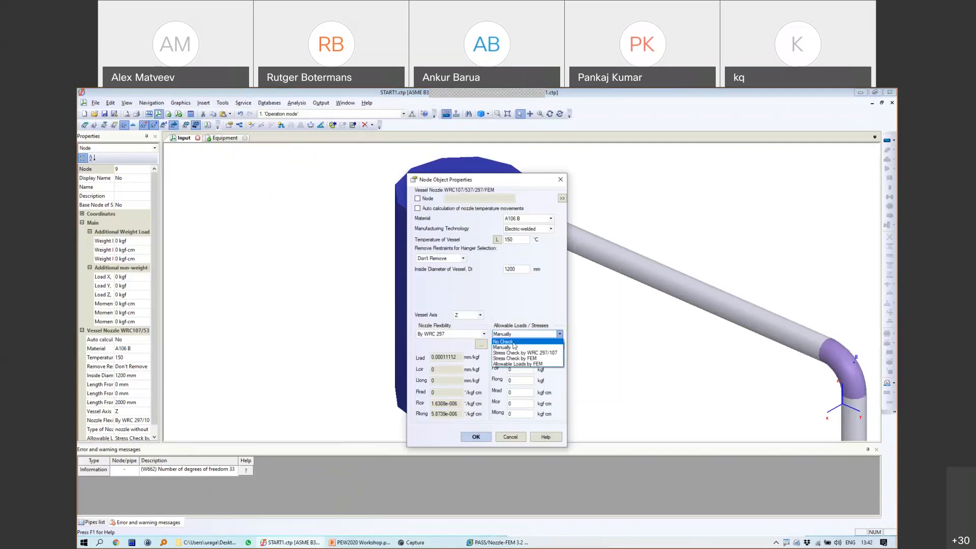
left_click(520, 354)
left_click(511, 437)
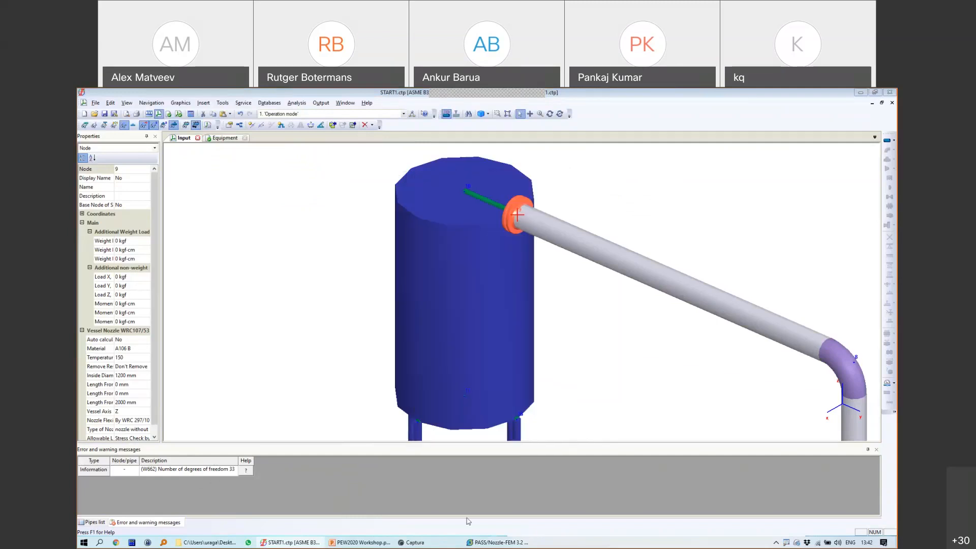
Step: Read the nozzle's stiffness and flexibility tables in the Nozzle-FEM report, then switch back to START-PROF
left_click(488, 543)
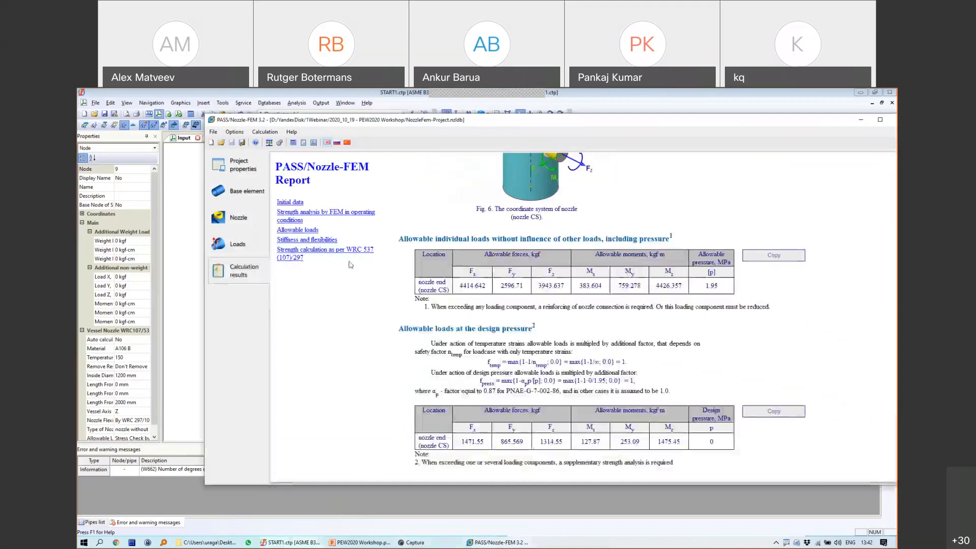
left_click(308, 240)
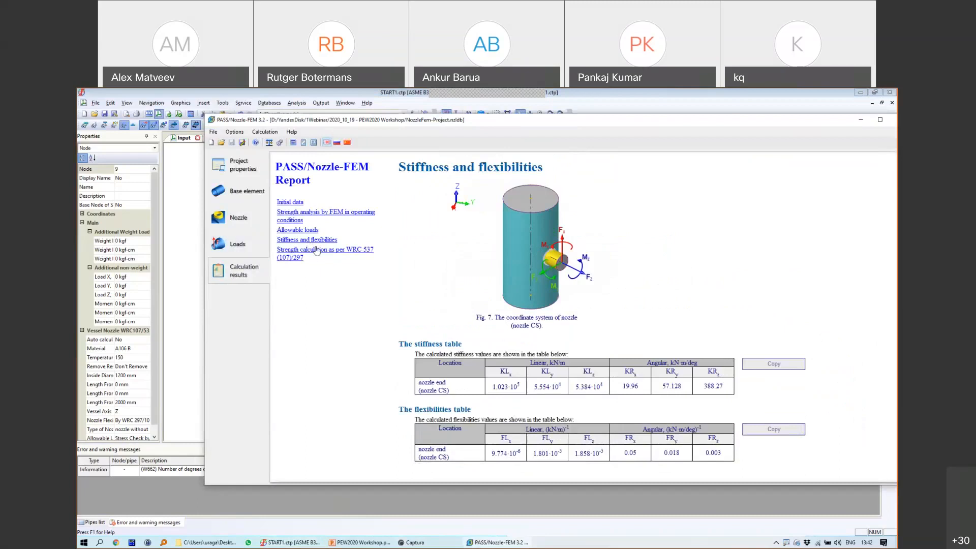
scroll(495, 313, "down", 5)
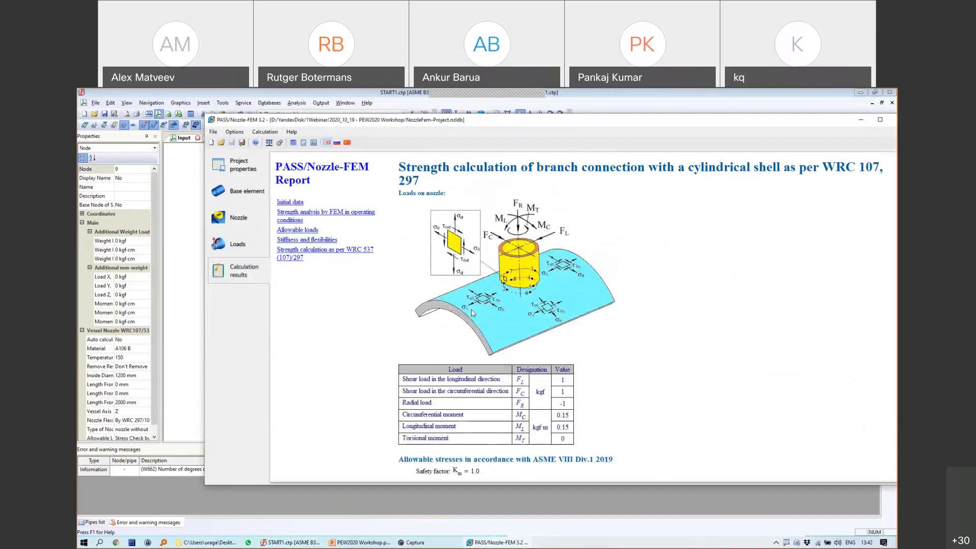
scroll(504, 381, "down", 5)
scroll(504, 381, "down", 10)
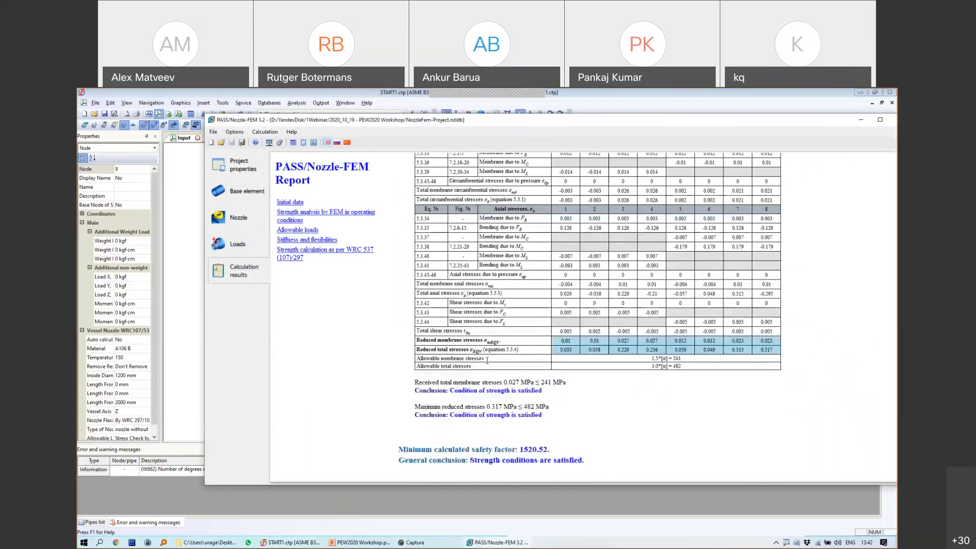
left_click(319, 240)
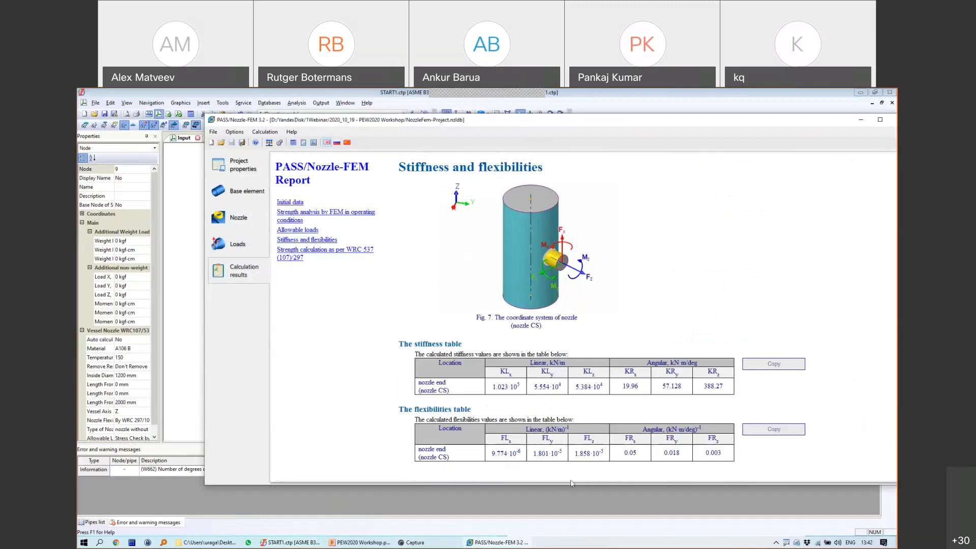
left_click(290, 542)
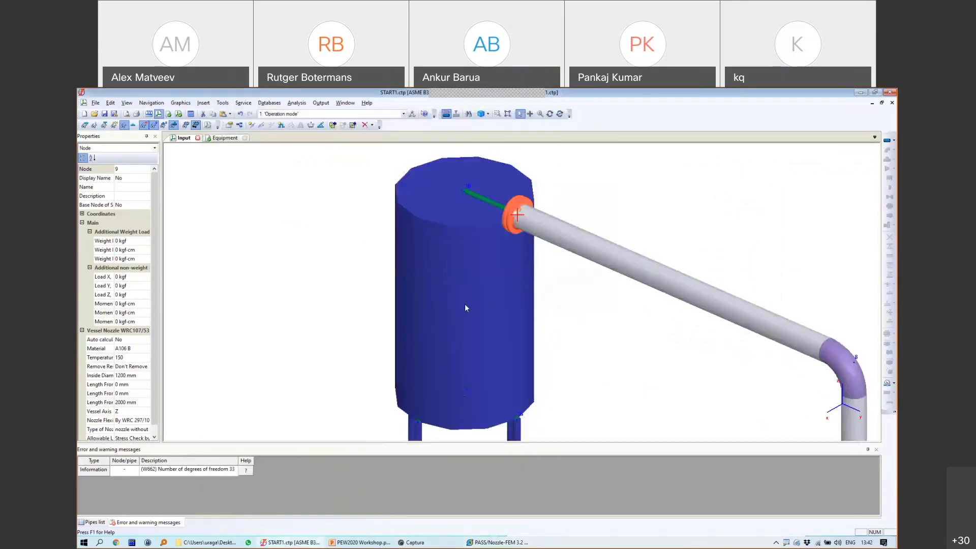
Step: Switch the vessel nozzle's flexibility to Manually and back to By WRC 297, then return to the Nozzle-FEM report
double_click(507, 229)
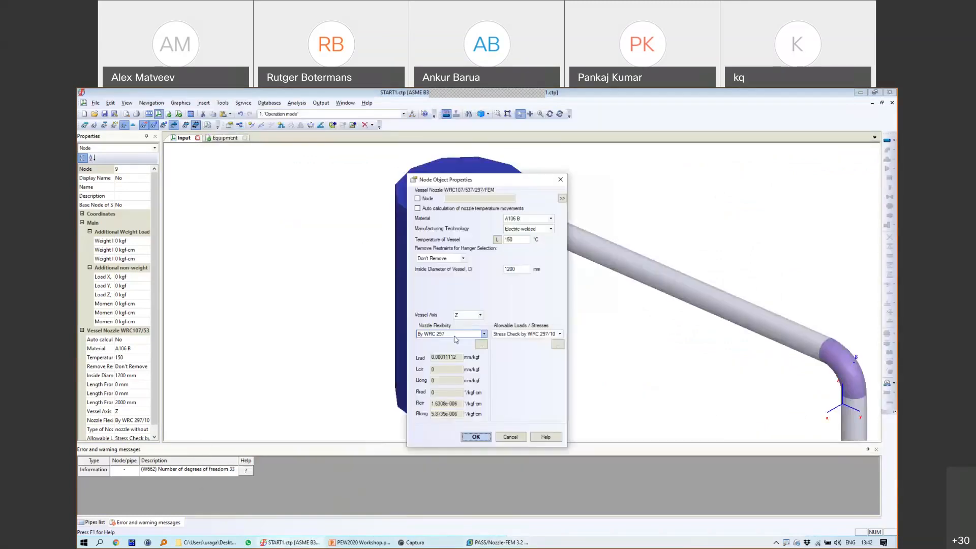
left_click(441, 335)
left_click(435, 347)
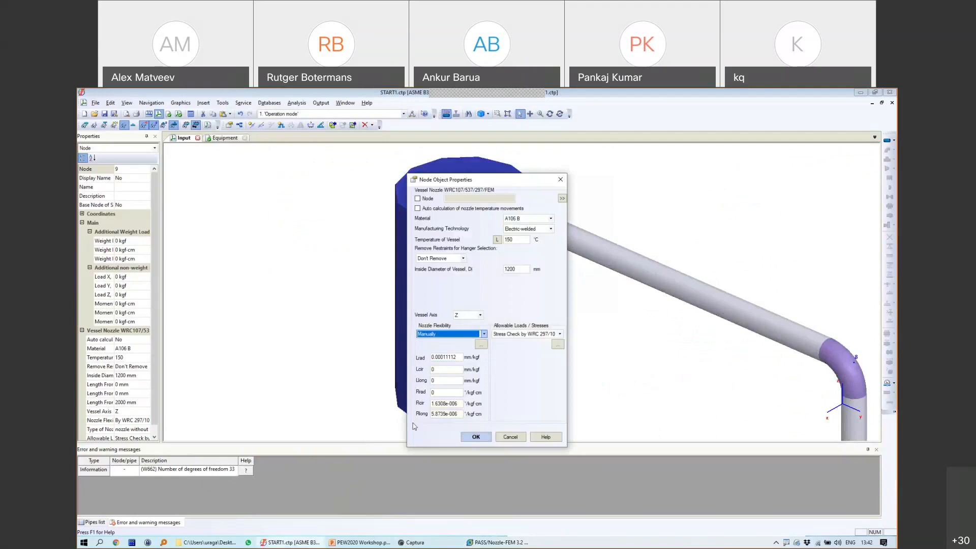
left_click(484, 334)
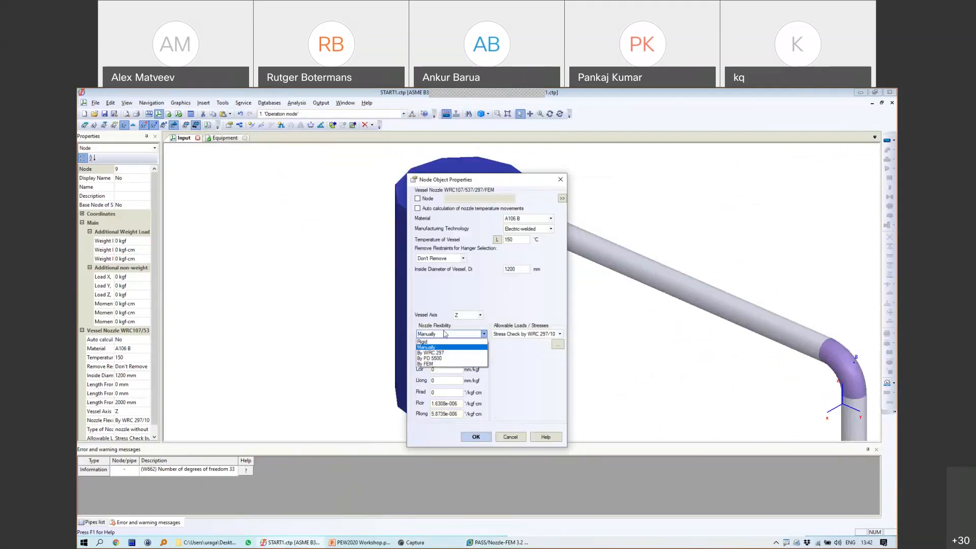
left_click(473, 356)
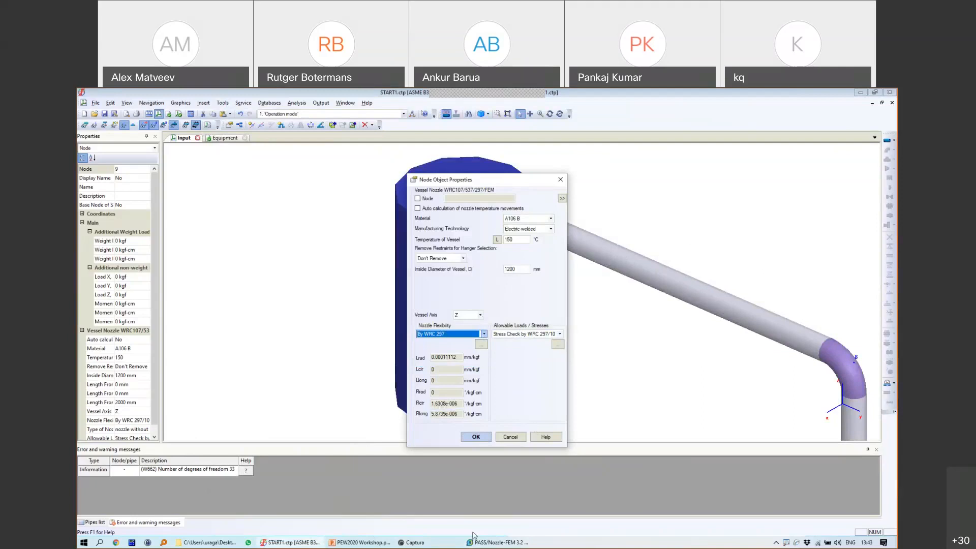
mouse_move(505, 542)
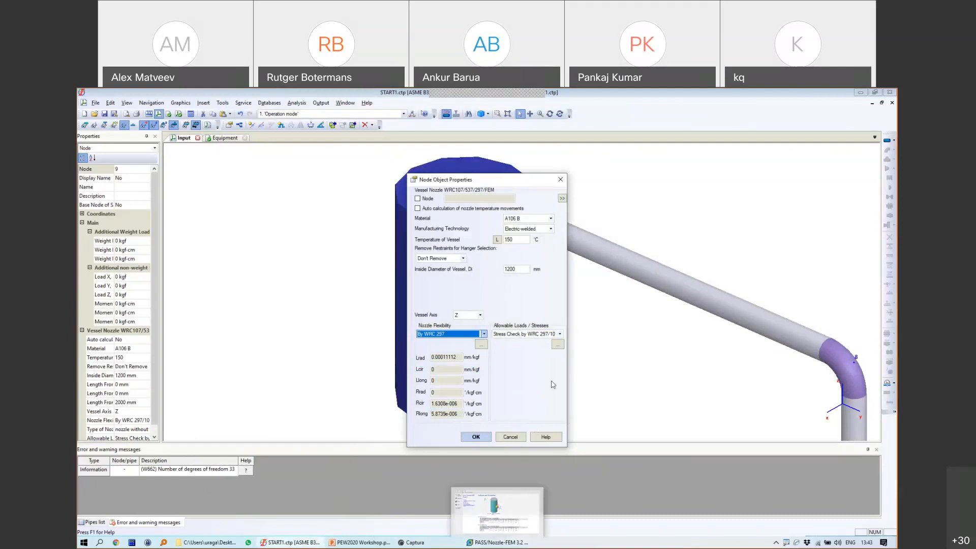
left_click(505, 542)
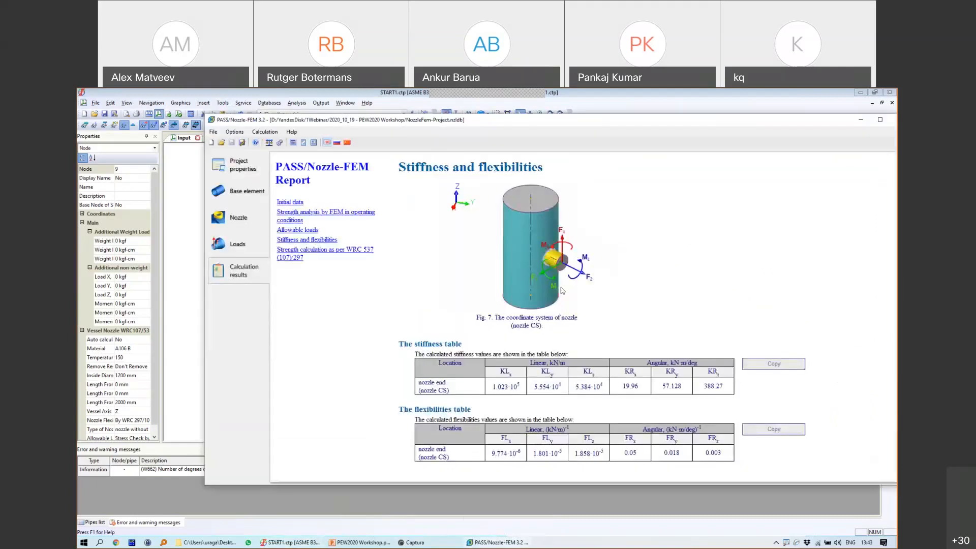
Step: Go to the FEM strength analysis section and open its 3D stress view
left_click(311, 218)
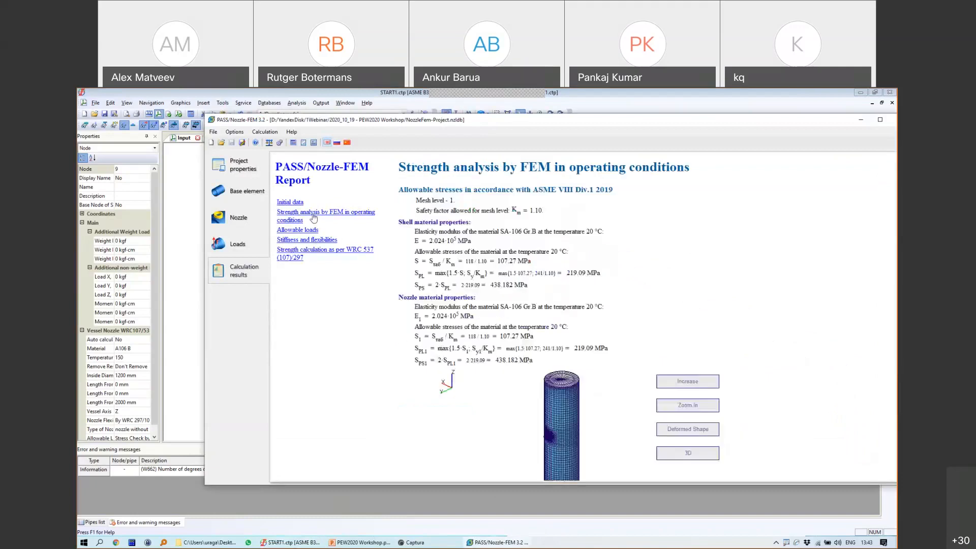
scroll(686, 339, "down", 15)
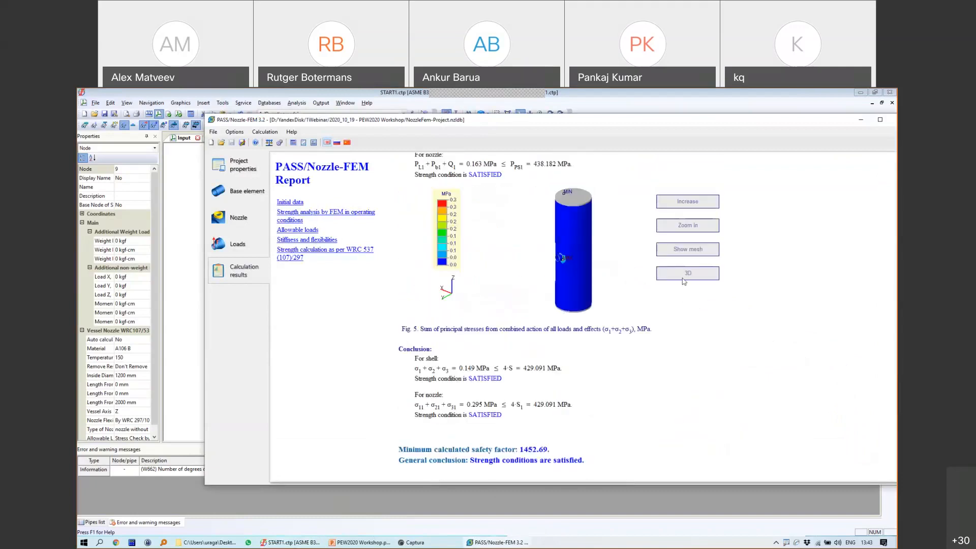
left_click(684, 274)
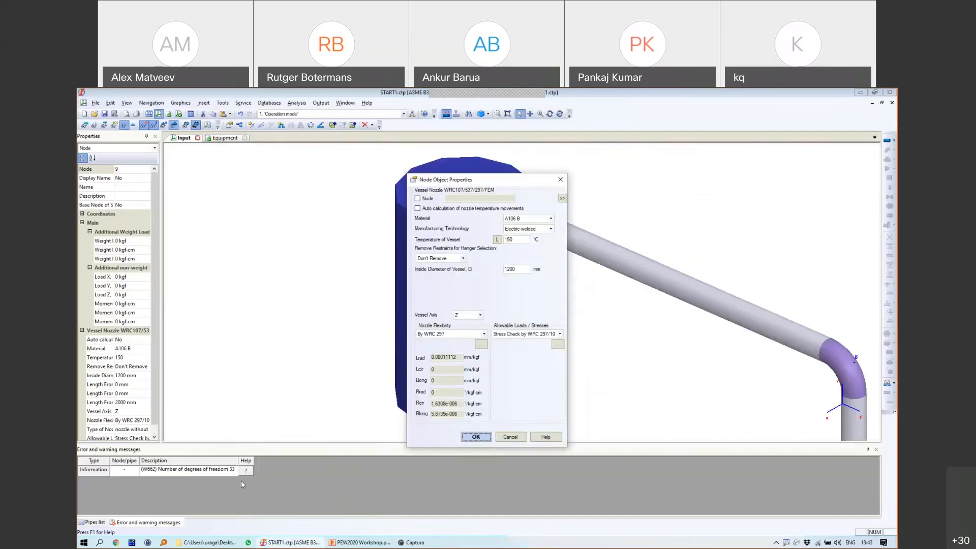
Step: Close the nozzle properties without changes and minimize START-PROF to reveal the desktop
left_click(85, 542)
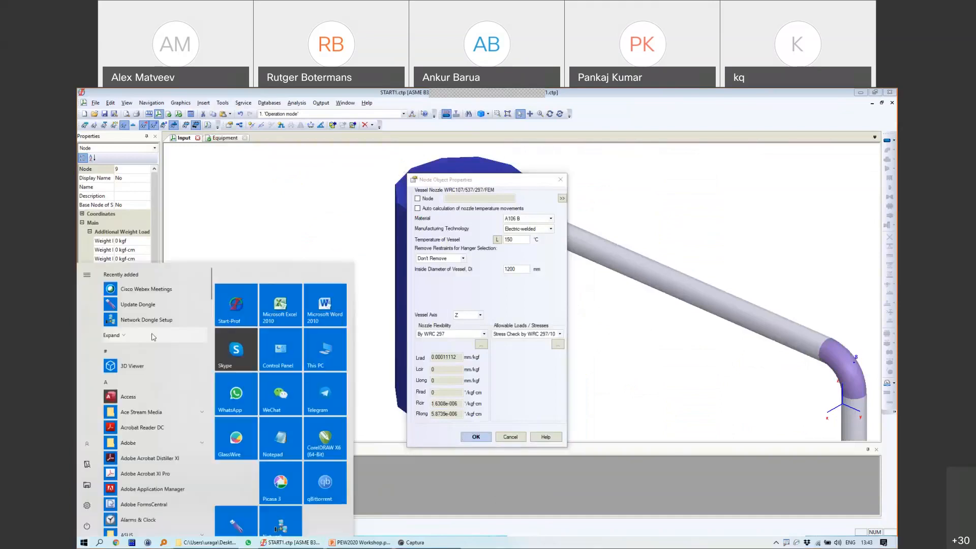
left_click(230, 301)
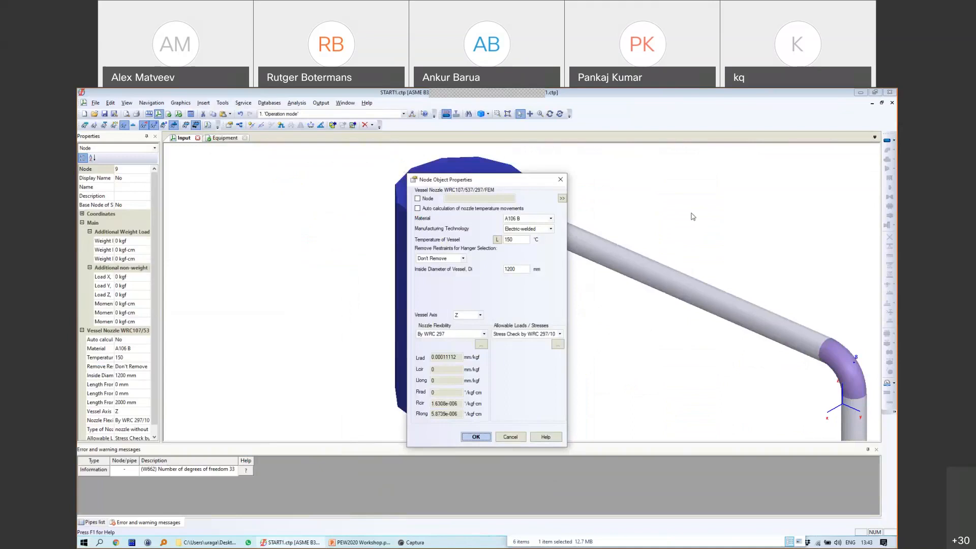
left_click(559, 179)
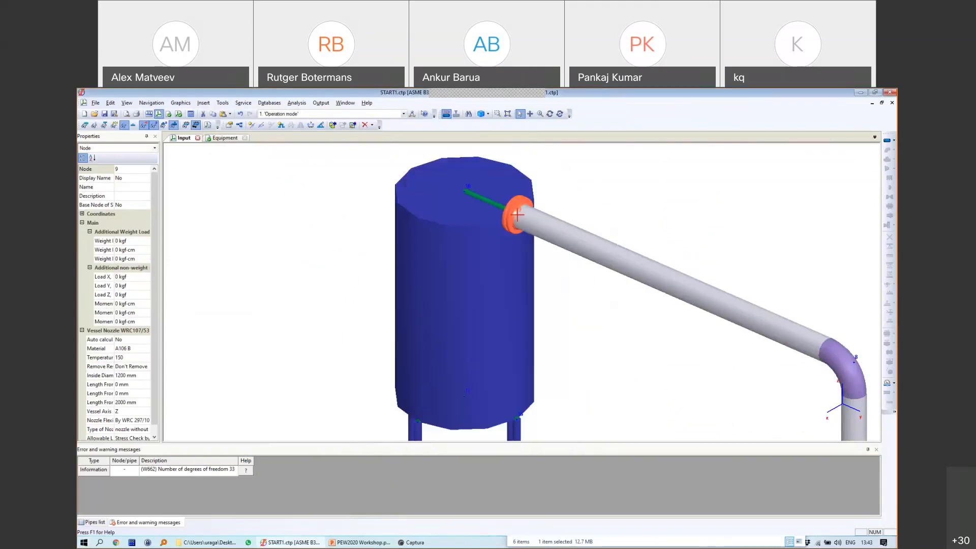
left_click(860, 94)
Step: Launch PASS/Nozzle-FEM and open NozzleFem-Project.nzldb
double_click(644, 147)
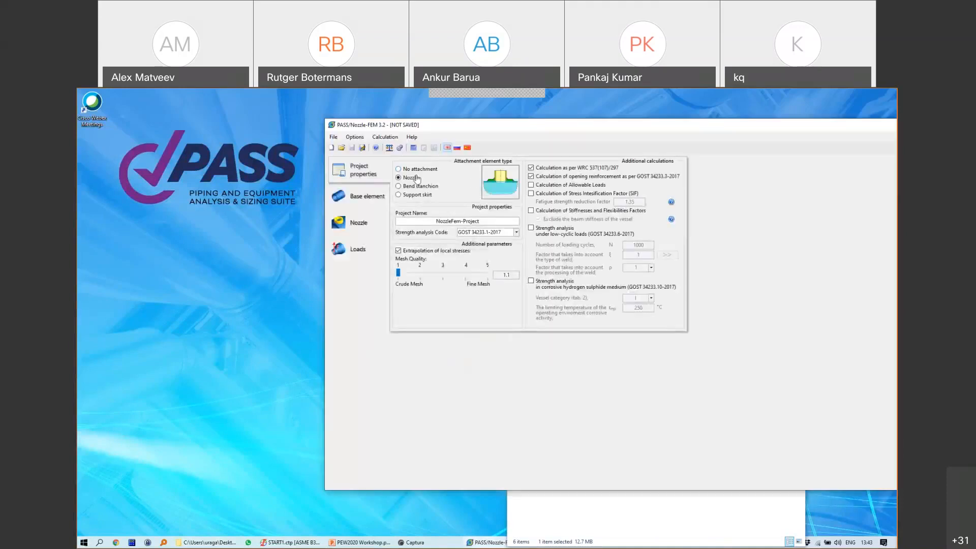
left_click(341, 147)
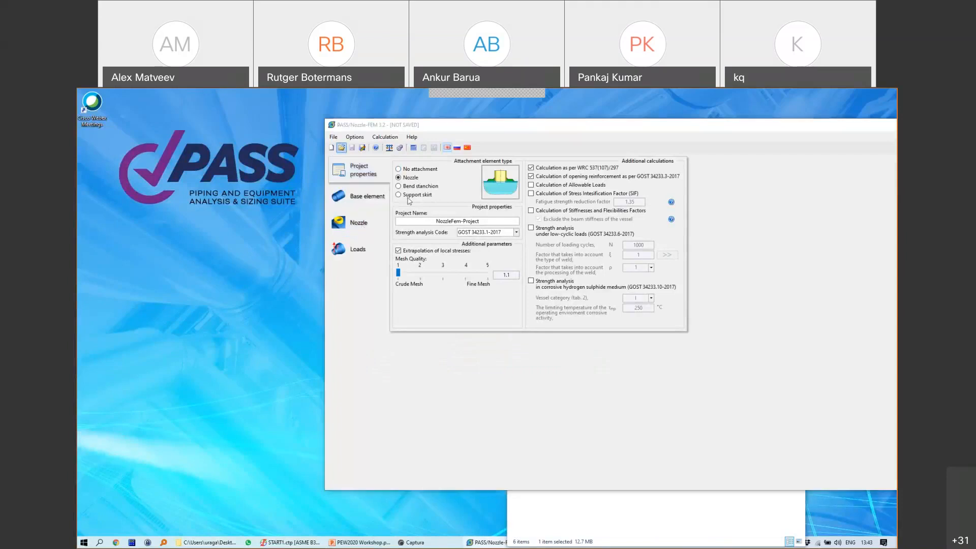
left_click(426, 228)
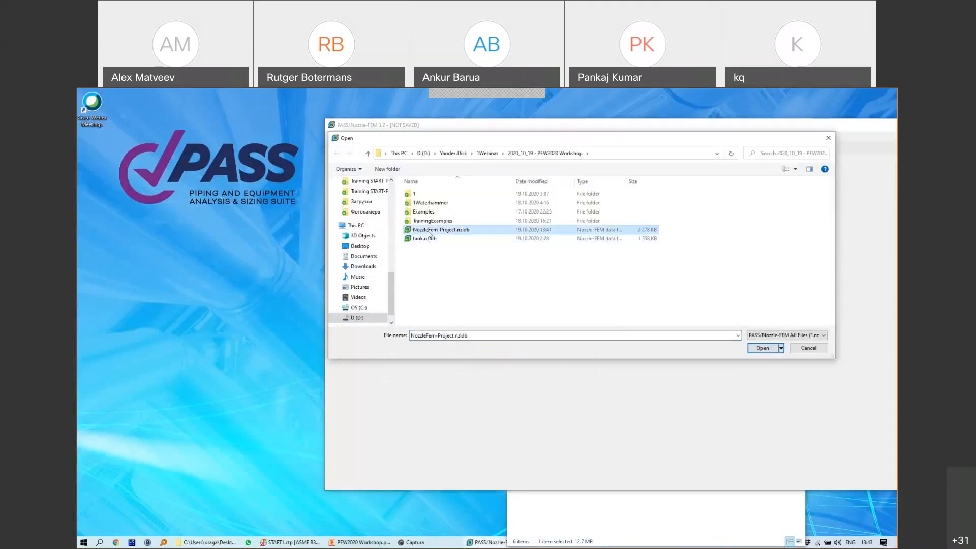
left_click(747, 348)
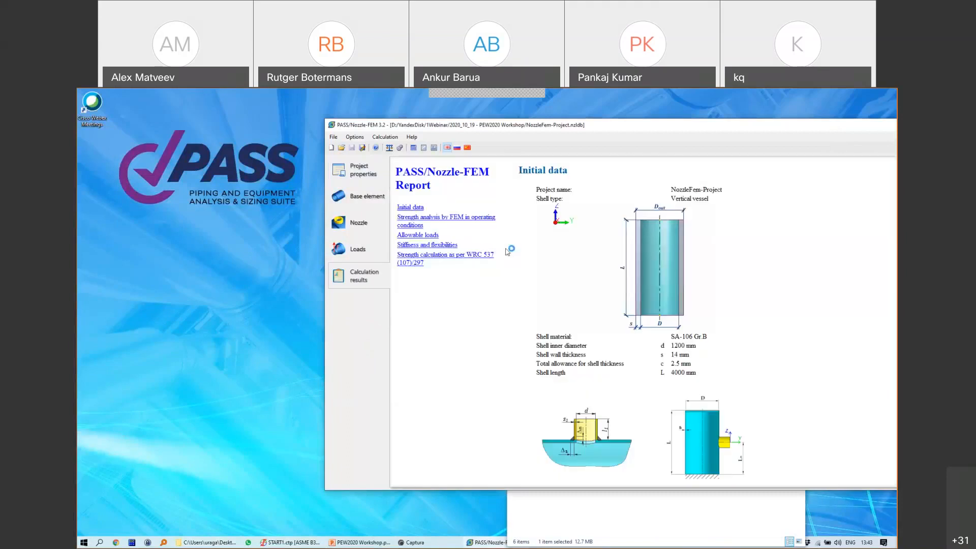
Step: Open the strength section's 3D principal-stress view and rotate the cylinder to inspect it
left_click(444, 221)
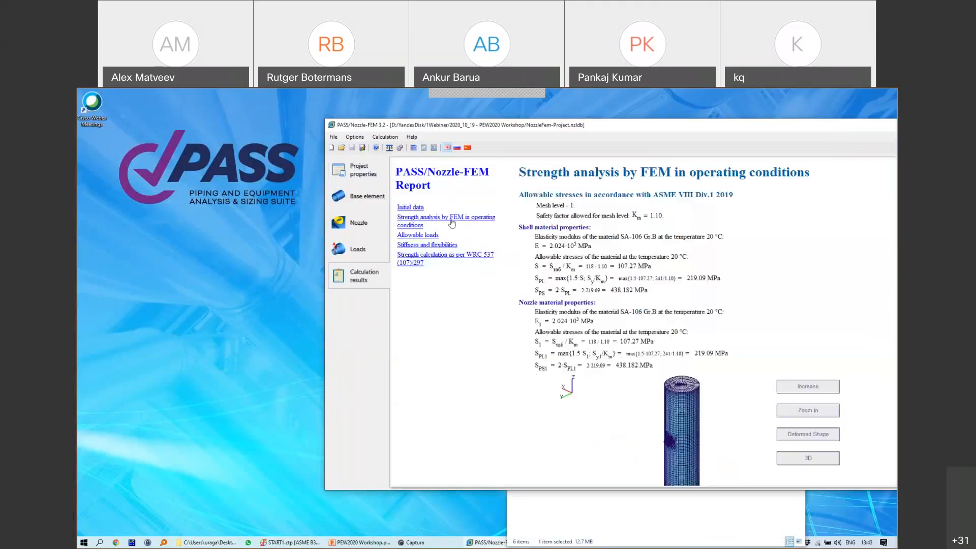
scroll(695, 329, "down", 4)
left_click(801, 275)
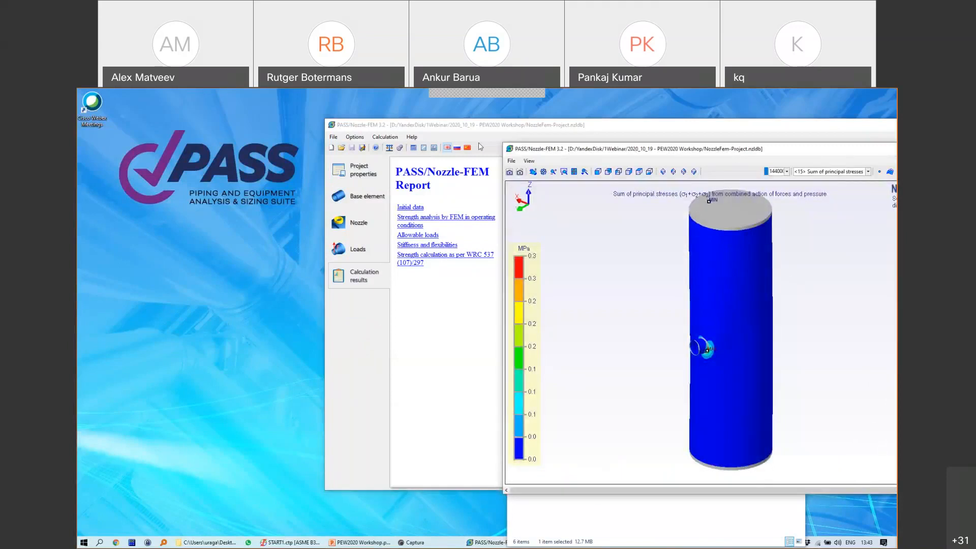
left_click_drag(734, 152, 480, 146)
left_click(290, 165)
left_click_drag(393, 328, 549, 319)
mouse_move(513, 166)
left_mouse_down()
mouse_move(462, 168)
mouse_move(503, 167)
left_mouse_up()
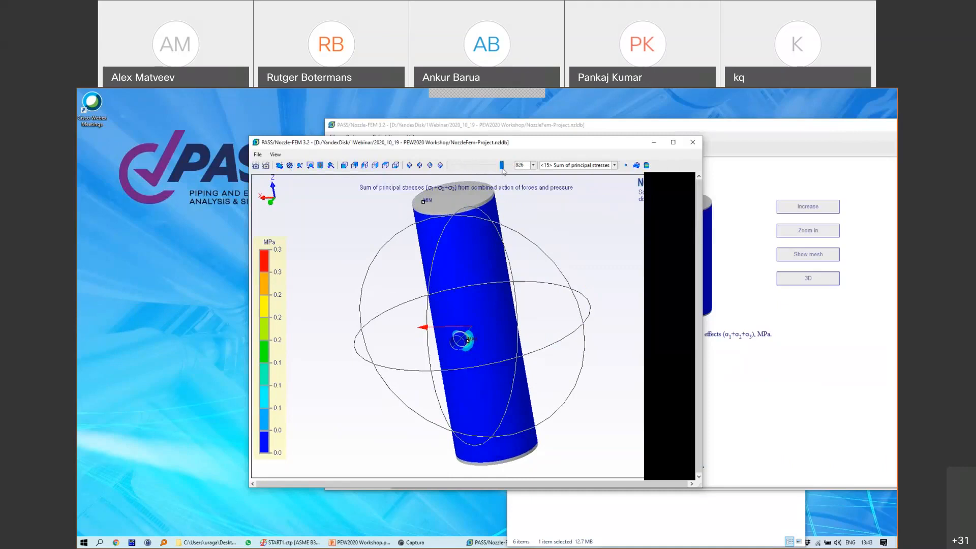
Step: Close the 3D stress viewer and PASS/Nozzle-FEM
left_click(692, 143)
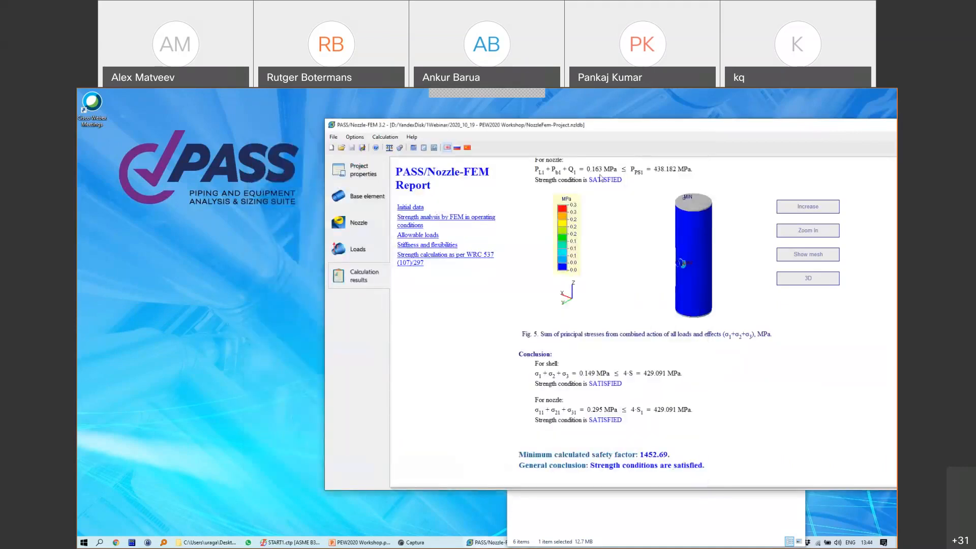
left_click_drag(605, 125, 376, 170)
left_click(743, 170)
Step: Bring START-PROF back and zoom in on the anchored lower pipe ends
left_click_drag(740, 212, 736, 182)
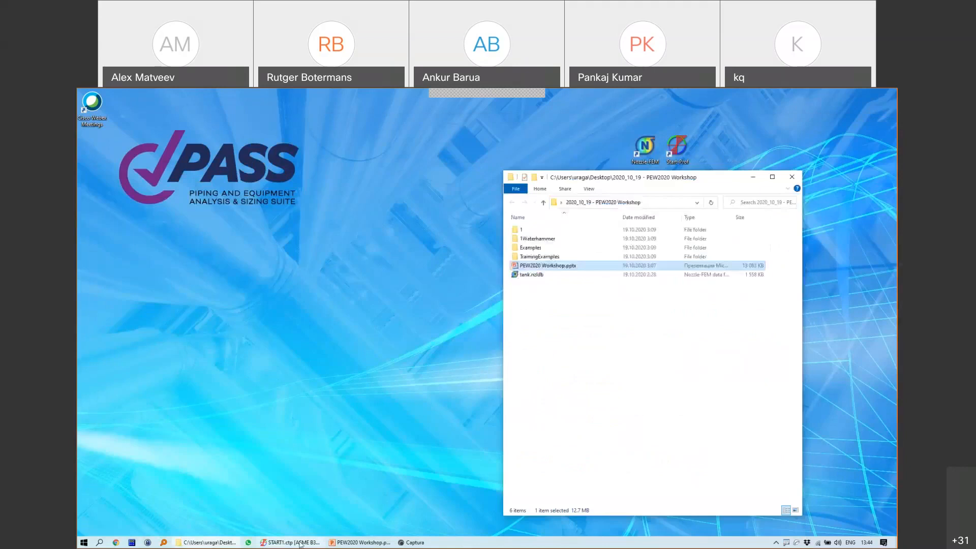
left_click(299, 543)
scroll(519, 231, "down", 4)
middle_click_drag(590, 320, 548, 258)
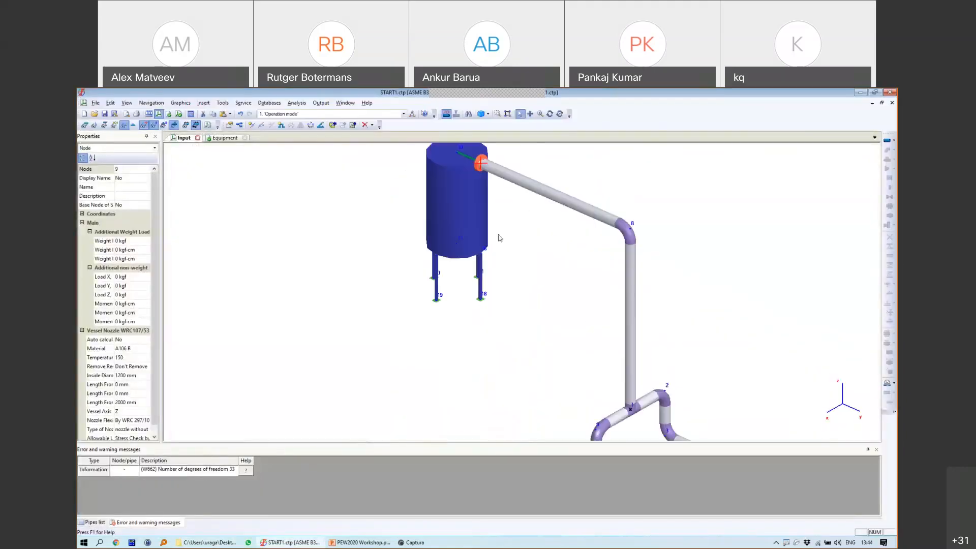
middle_click_drag(500, 237, 476, 263)
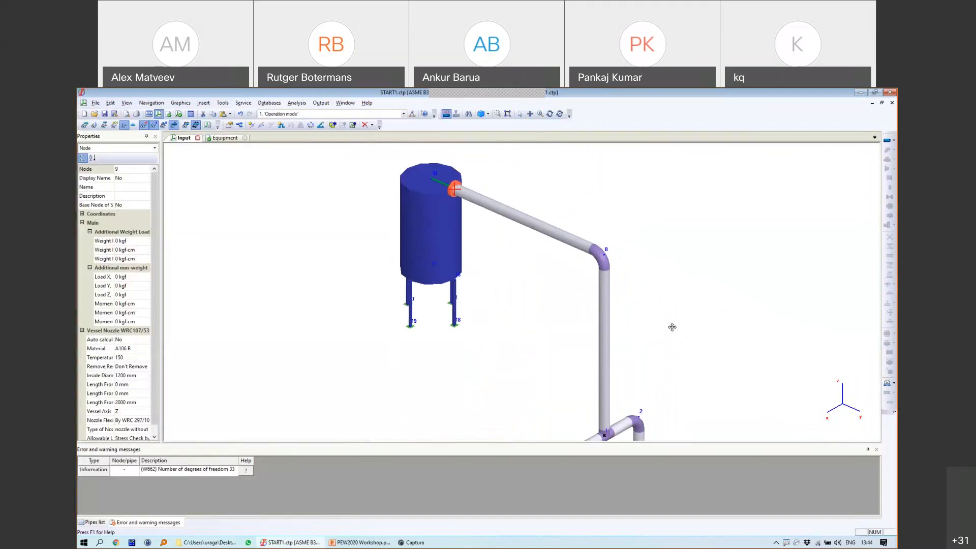
middle_click_drag(671, 327, 575, 200)
scroll(518, 277, "down", 2)
middle_click_drag(563, 313, 503, 287)
scroll(460, 310, "up", 6)
scroll(522, 240, "down", 3)
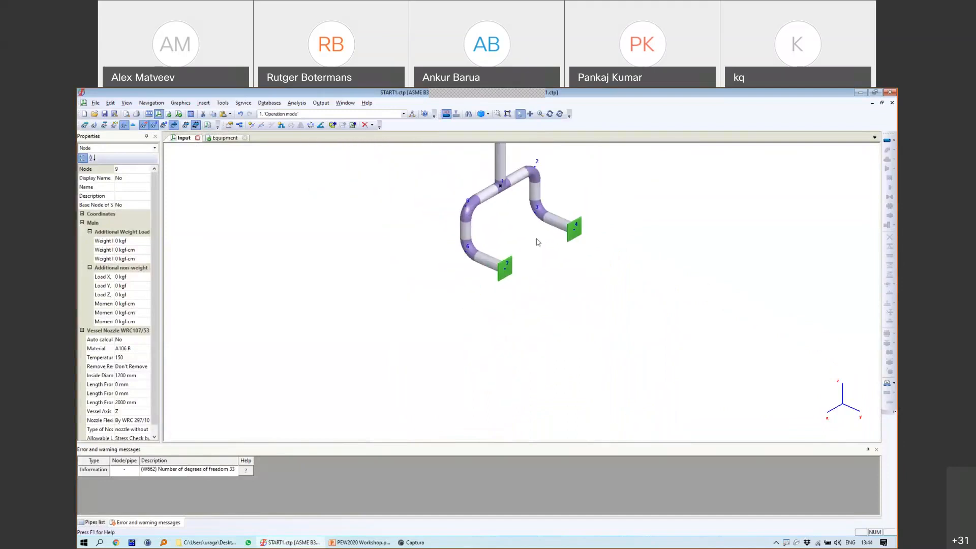
Step: Delete the fixed anchor at end node 7 and open the nozzle types drop-down
left_click(510, 269)
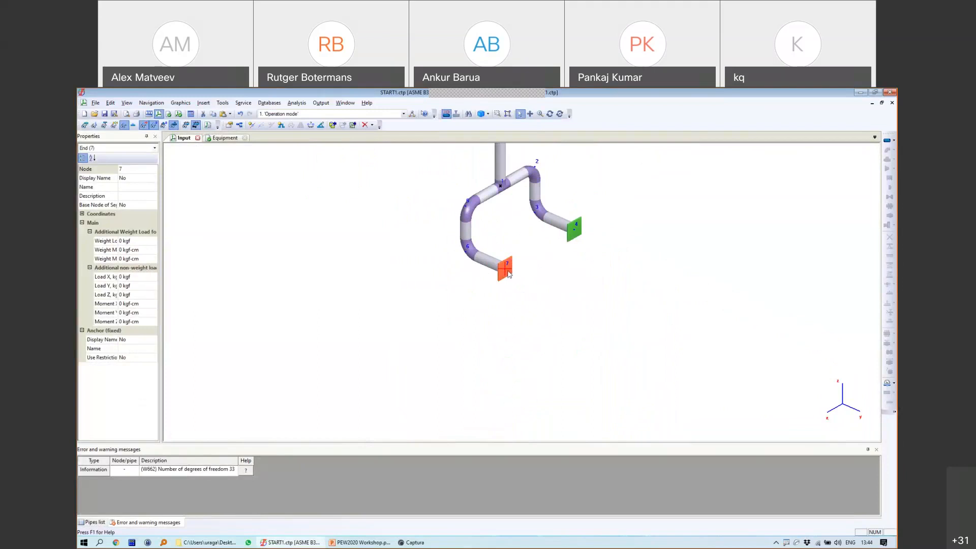
key("Delete")
left_click(474, 337)
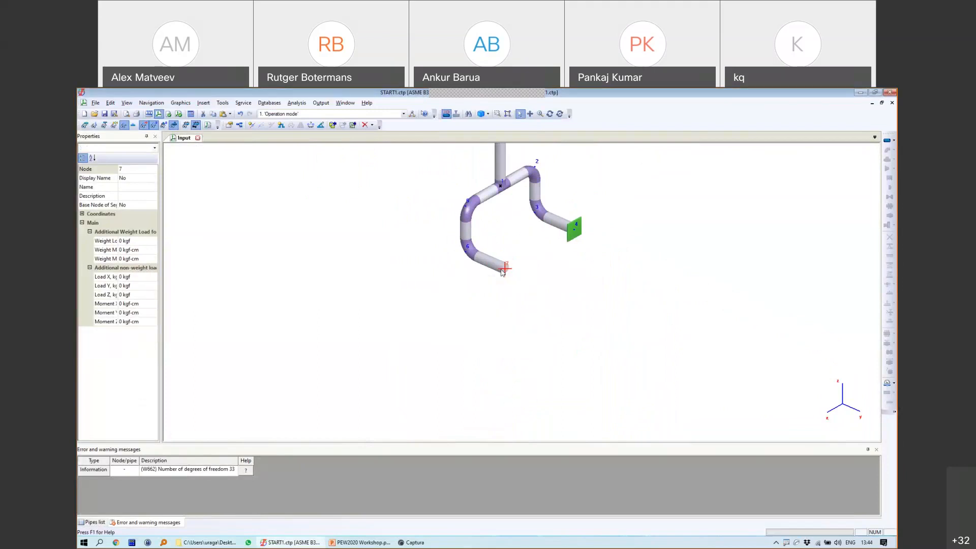
scroll(502, 272, "up", 5)
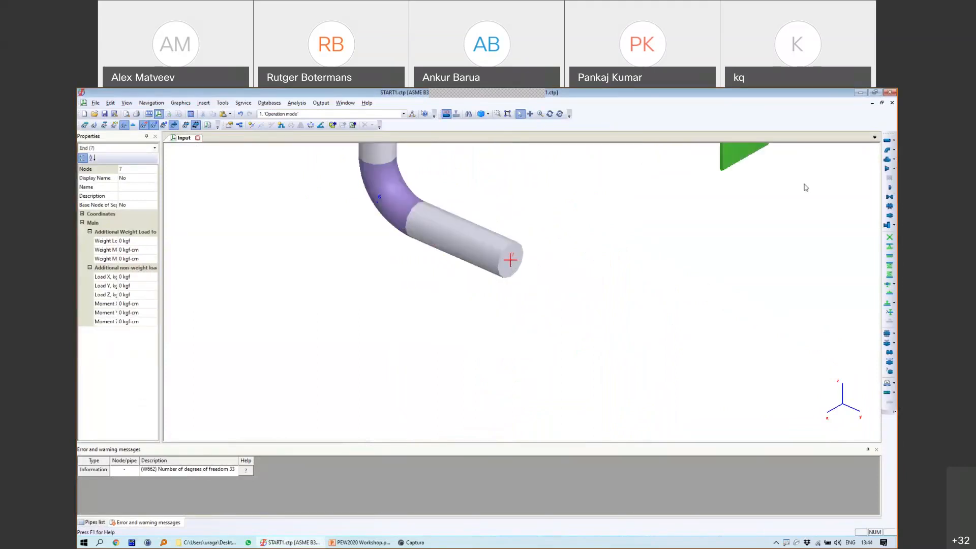
left_click(893, 225)
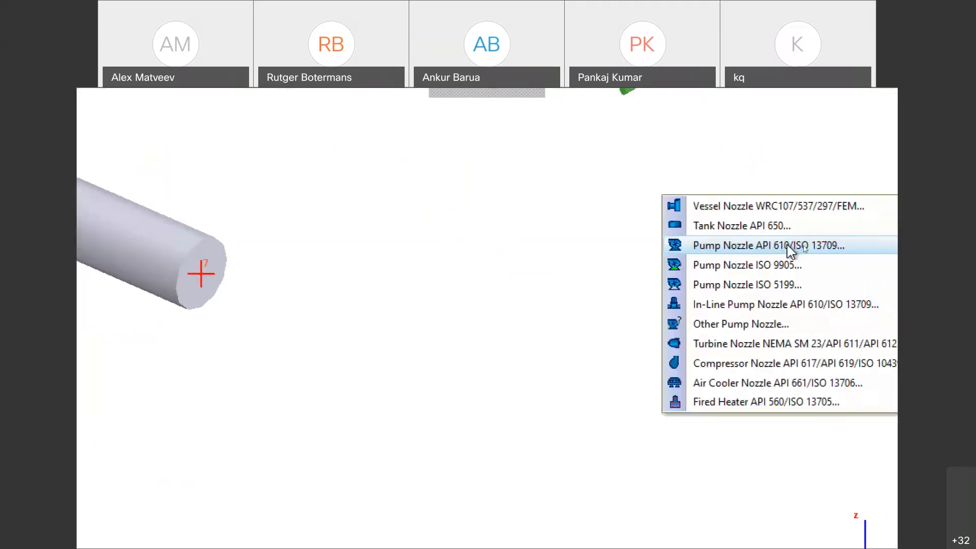
Step: Insert a Pump API 610 at node 7 with material A106 B and shaft axis Y
left_click(791, 249)
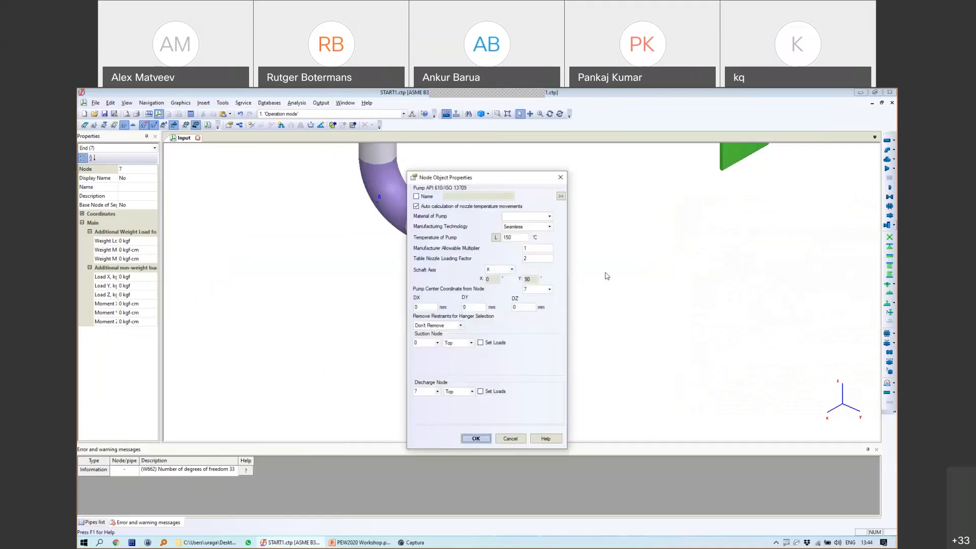
left_click_drag(515, 178, 617, 169)
left_click(649, 207)
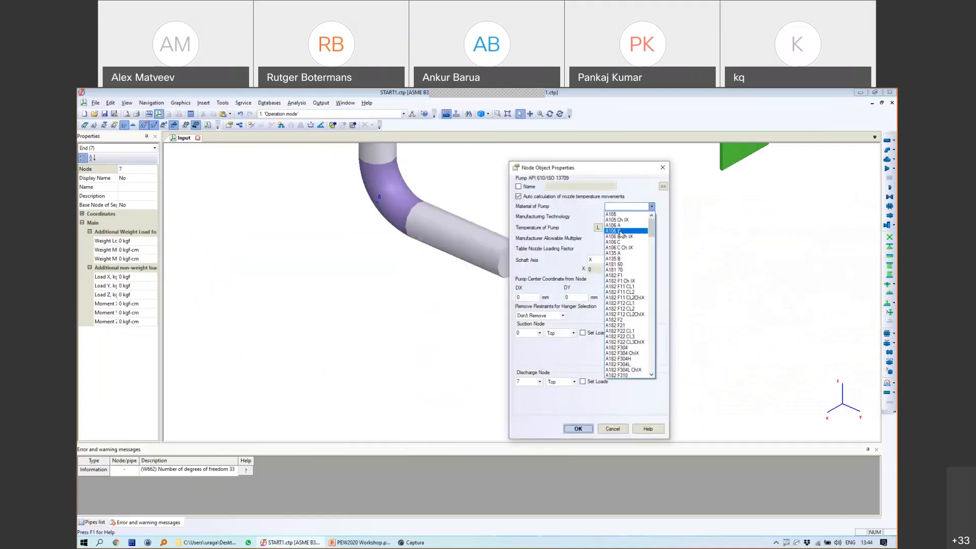
left_click(613, 230)
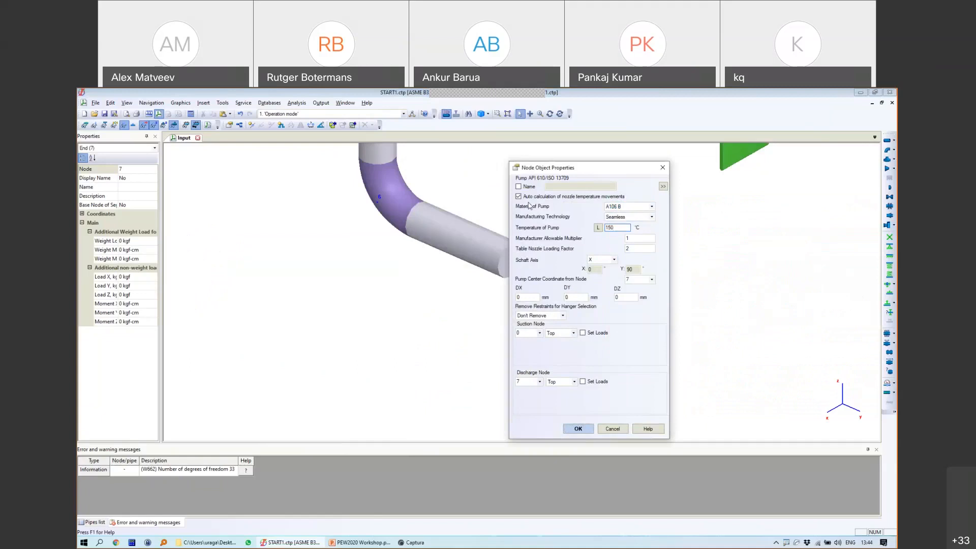
left_click(663, 187)
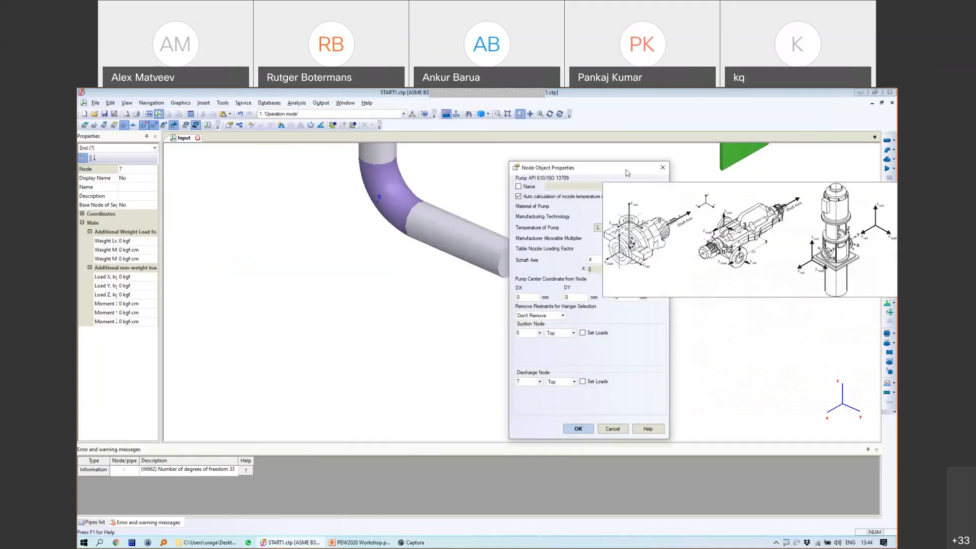
left_click(601, 263)
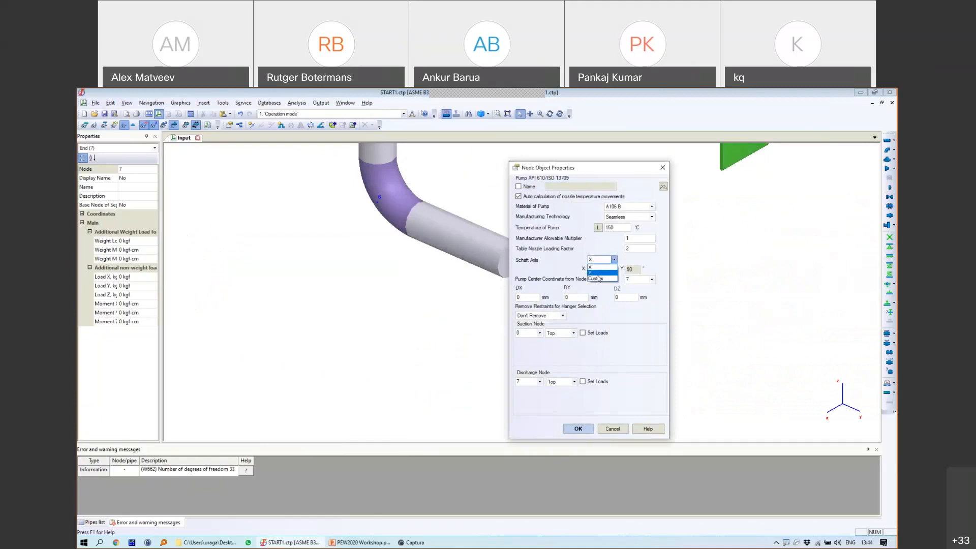
left_click(596, 273)
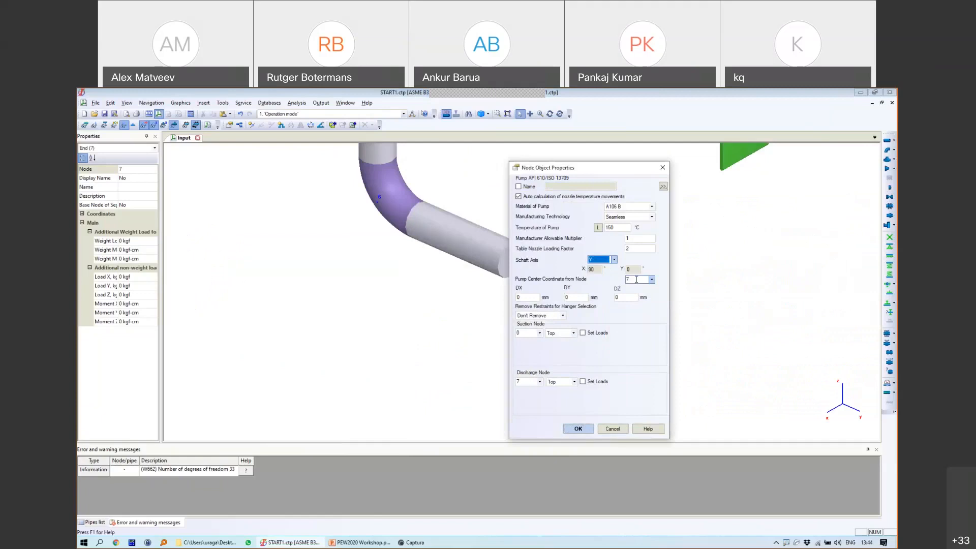
left_click_drag(600, 171, 692, 163)
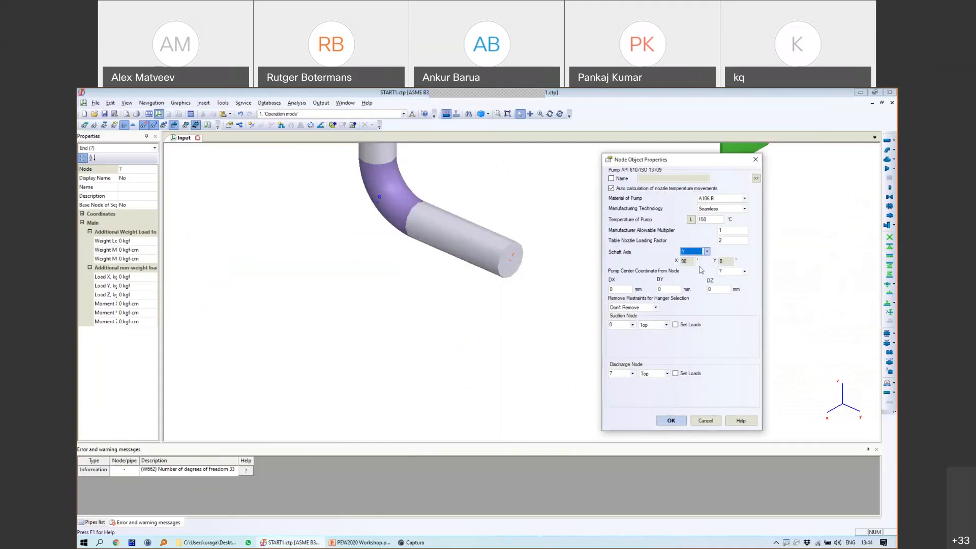
Step: In the PowerPoint workshop deck, go past the Nozzle Displacements slide to slide 7's pump drawing
left_click(360, 542)
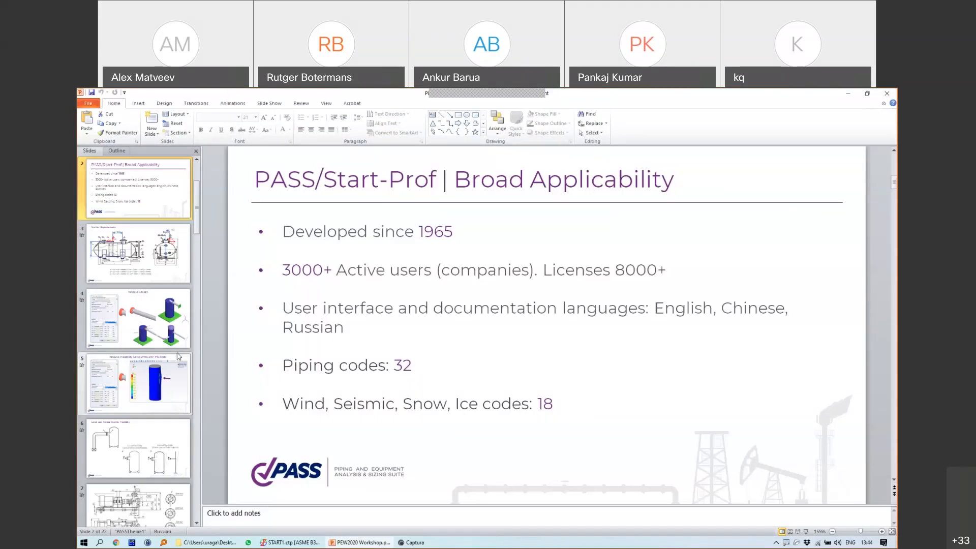
left_click(137, 257)
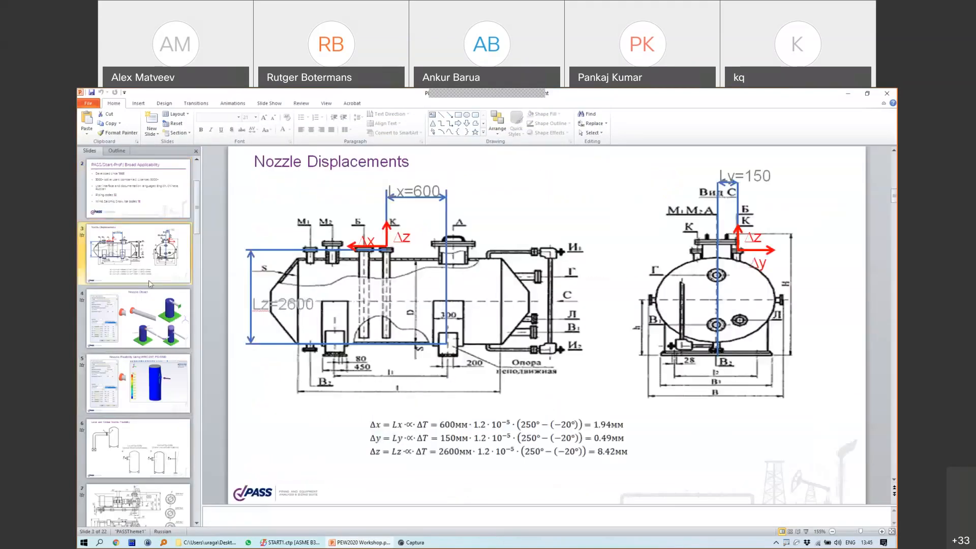
scroll(150, 284, "down", 3)
left_click(142, 325)
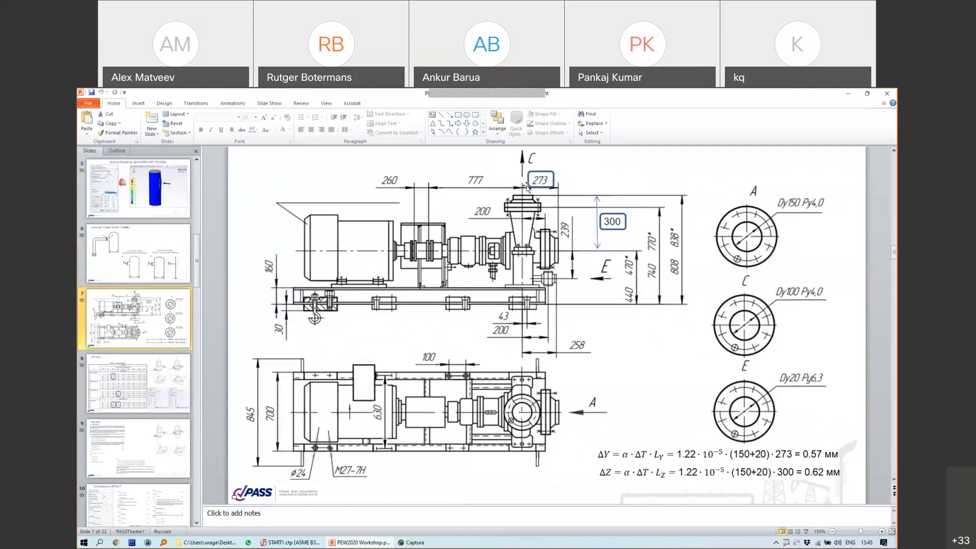
Step: Enter a 273 mm DY offset for the node 7 pump
left_click(846, 95)
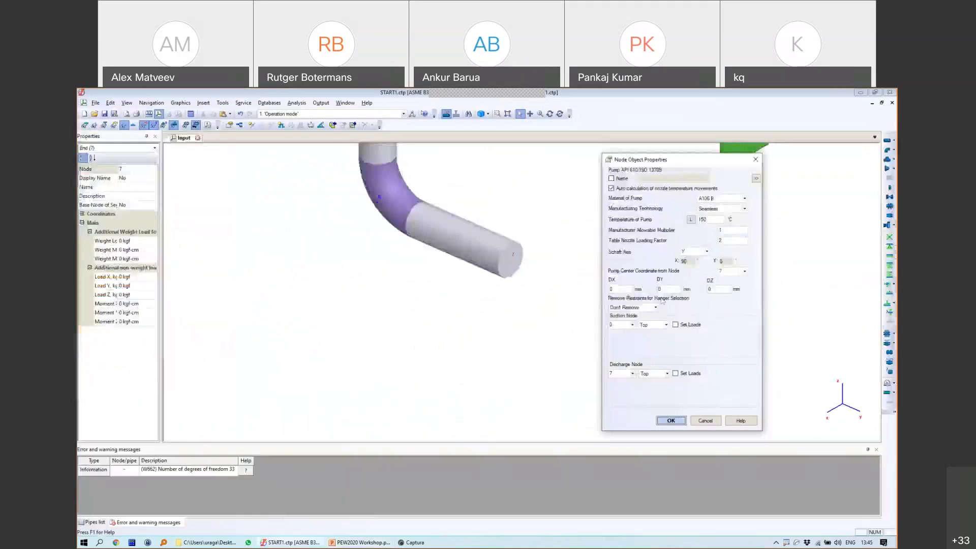
type("273")
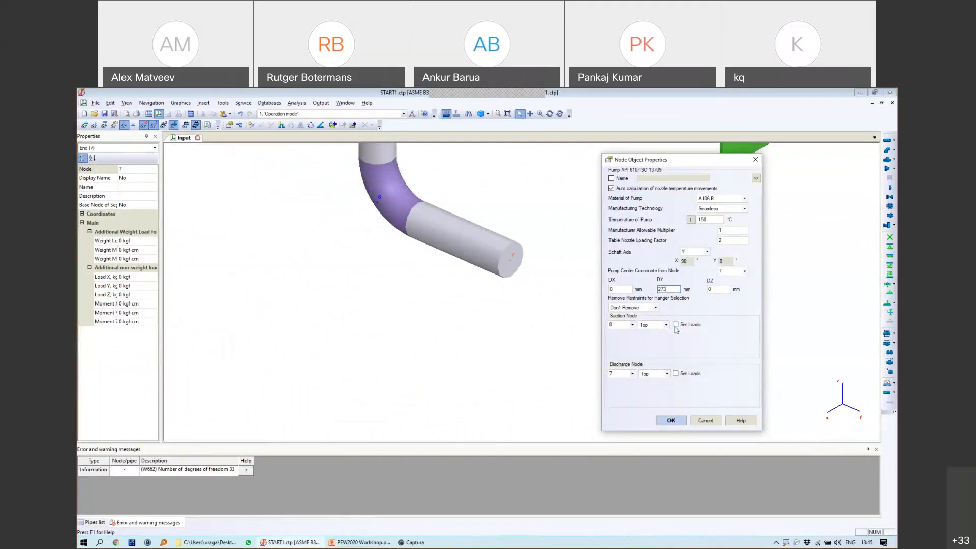
left_click(621, 328)
left_click(717, 242)
Step: Review the API 610 nozzle loadings table and horizontal pumps slides in PowerPoint
left_click(354, 542)
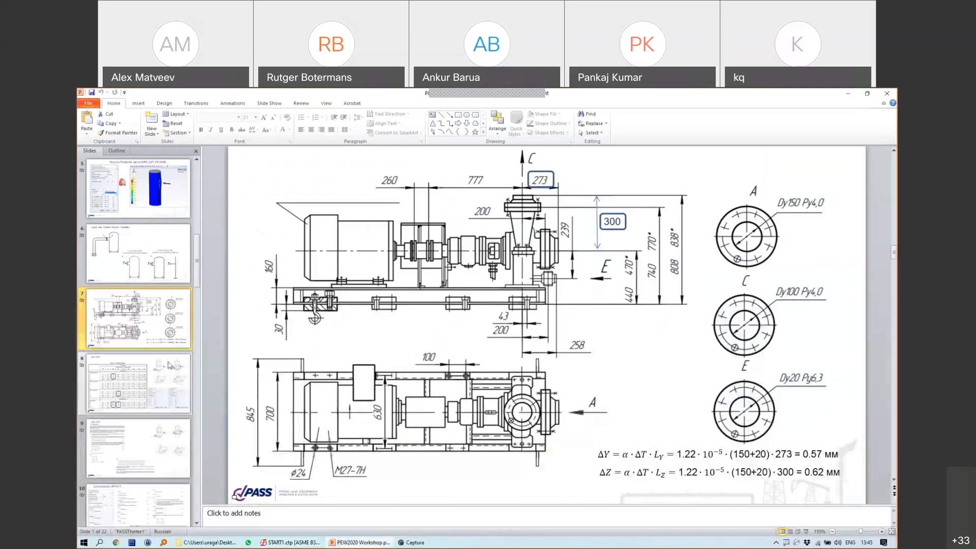
left_click(138, 384)
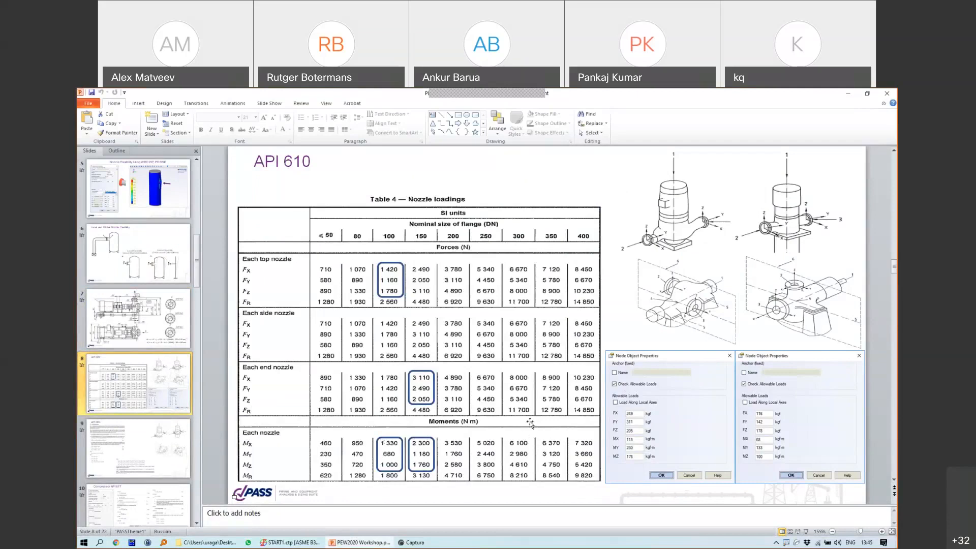
left_click(148, 450)
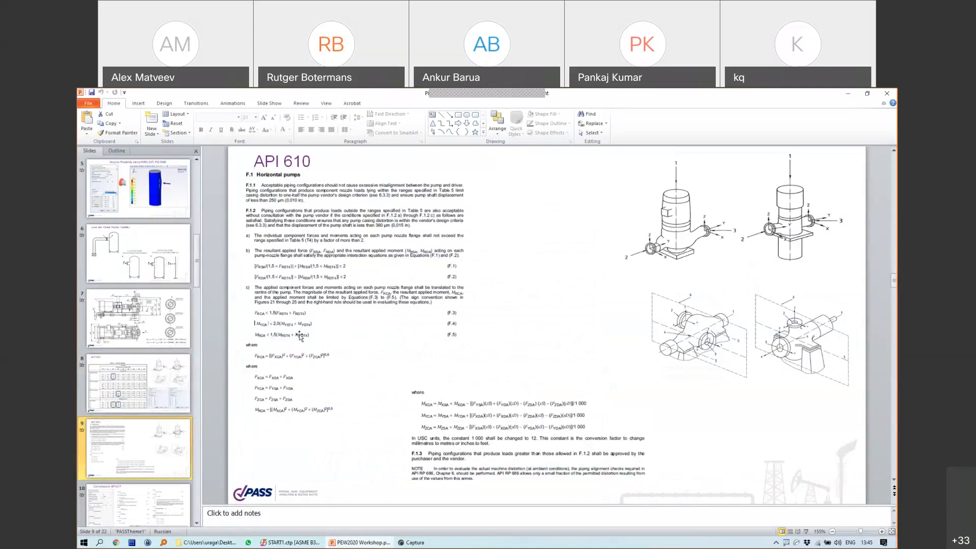
left_click(137, 318)
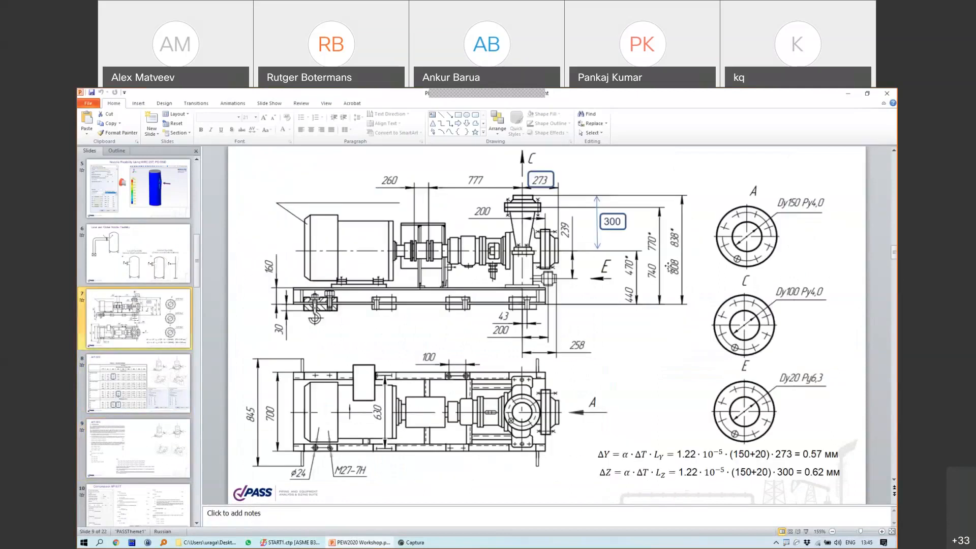
key("Down")
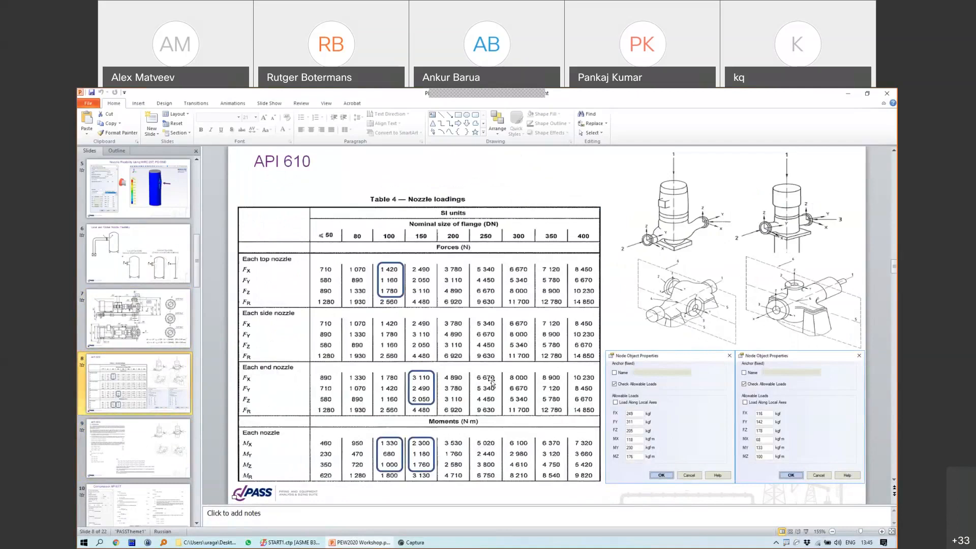
Step: Change the Table Nozzle Loading Factor from 2 to 1 and highlight it
left_click(294, 542)
double_click(731, 241)
type("1")
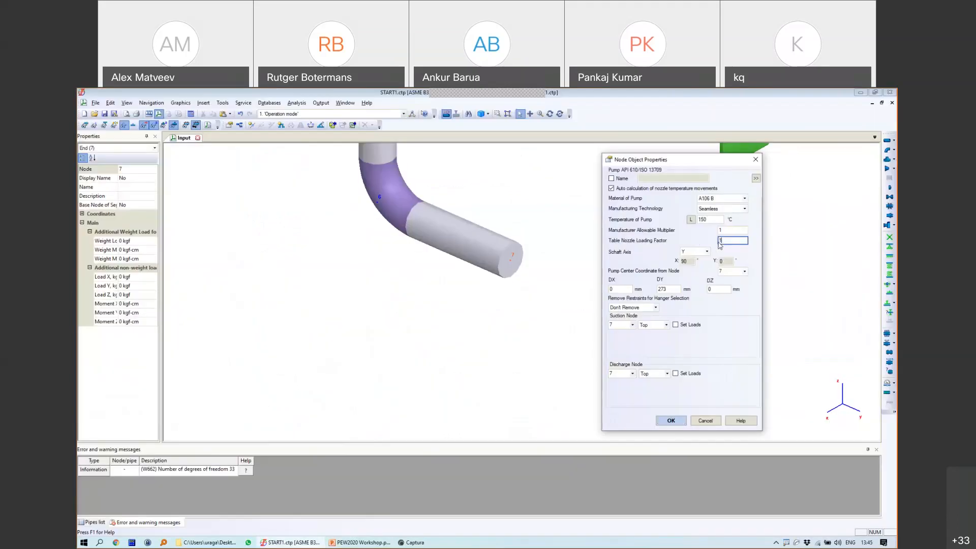
mouse_move(724, 234)
left_mouse_down()
mouse_move(709, 242)
mouse_move(739, 235)
mouse_move(720, 234)
left_mouse_up()
mouse_move(720, 238)
left_mouse_down()
mouse_move(726, 246)
mouse_move(712, 248)
mouse_move(712, 239)
mouse_move(724, 255)
mouse_move(730, 237)
left_mouse_up()
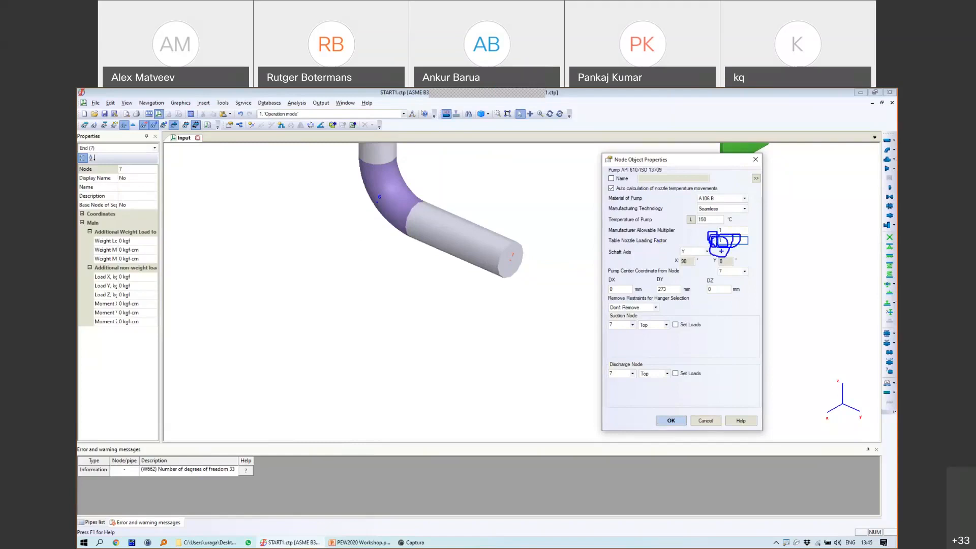
Step: Accept the node 7 pump settings and delete the anchor at node 4
left_click(671, 420)
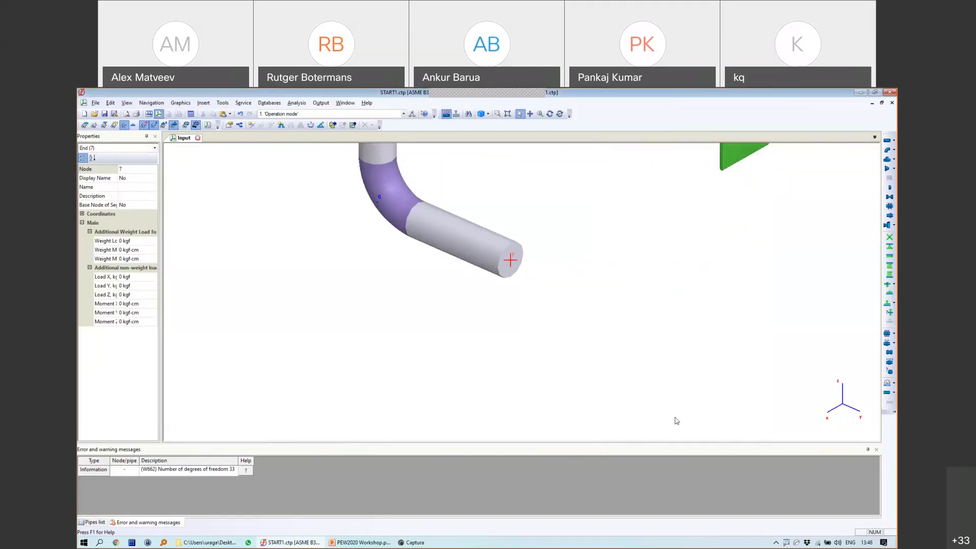
scroll(598, 246, "down", 7)
scroll(633, 230, "up", 5)
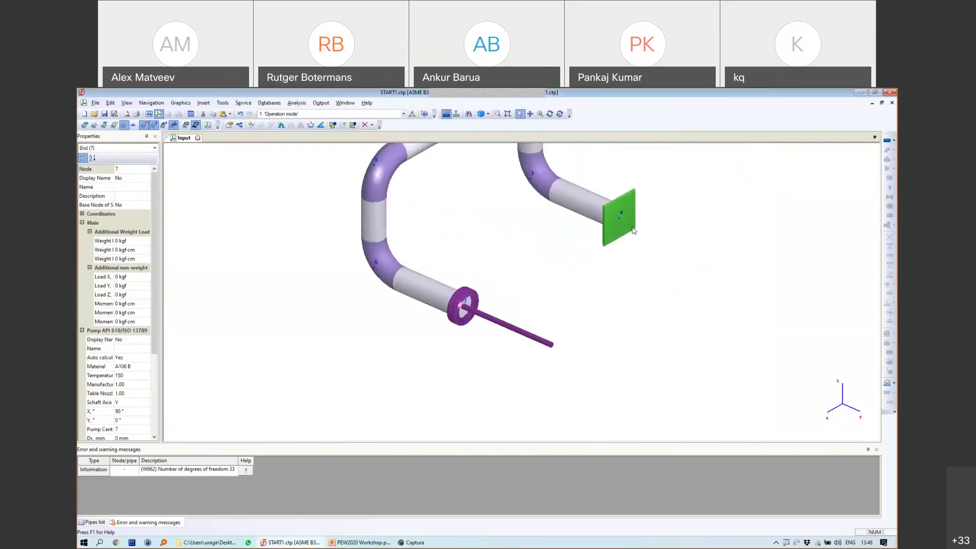
left_click(633, 229)
key("Delete")
left_click(485, 330)
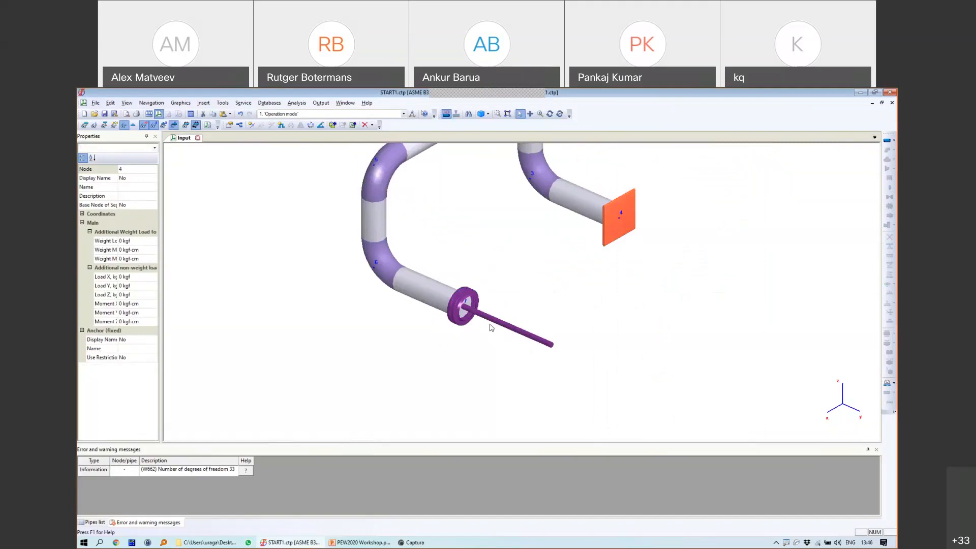
Step: Copy the node 7 pump and paste it onto the node 4 pipe end
left_click(491, 327)
right_click(488, 305)
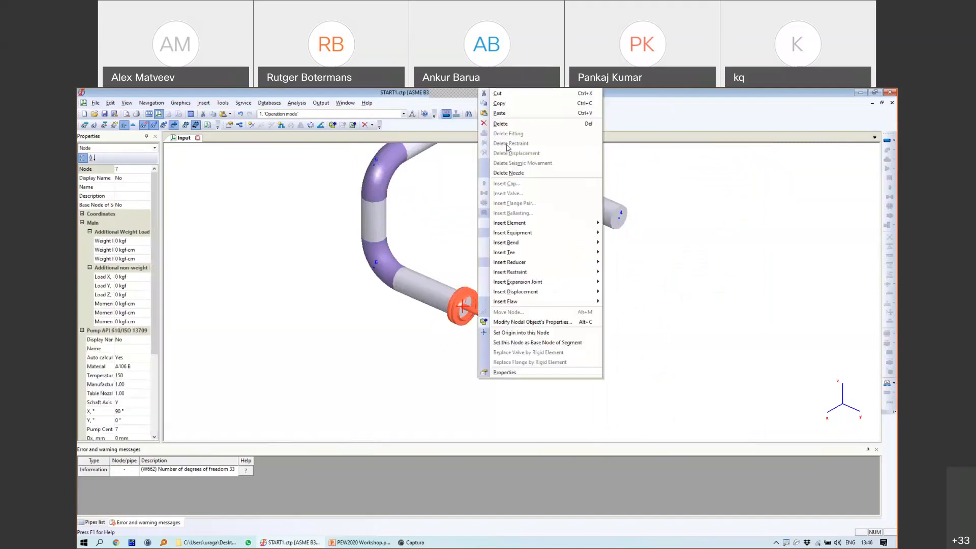
left_click(499, 103)
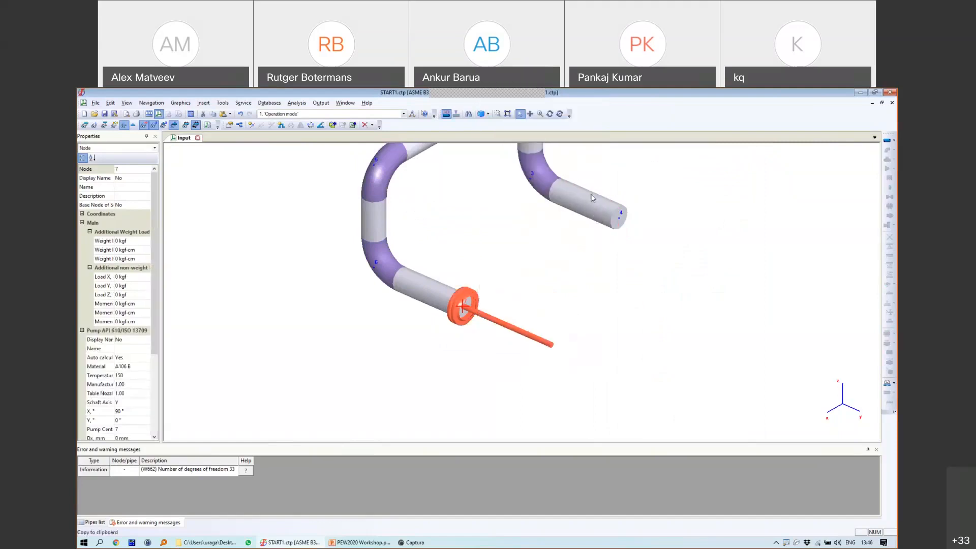
double_click(619, 220)
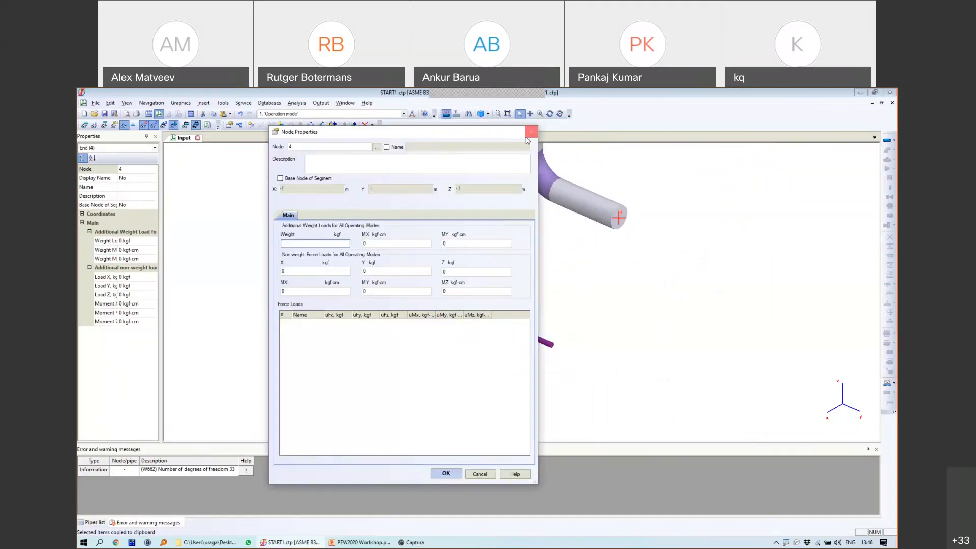
left_click(529, 133)
right_click(619, 220)
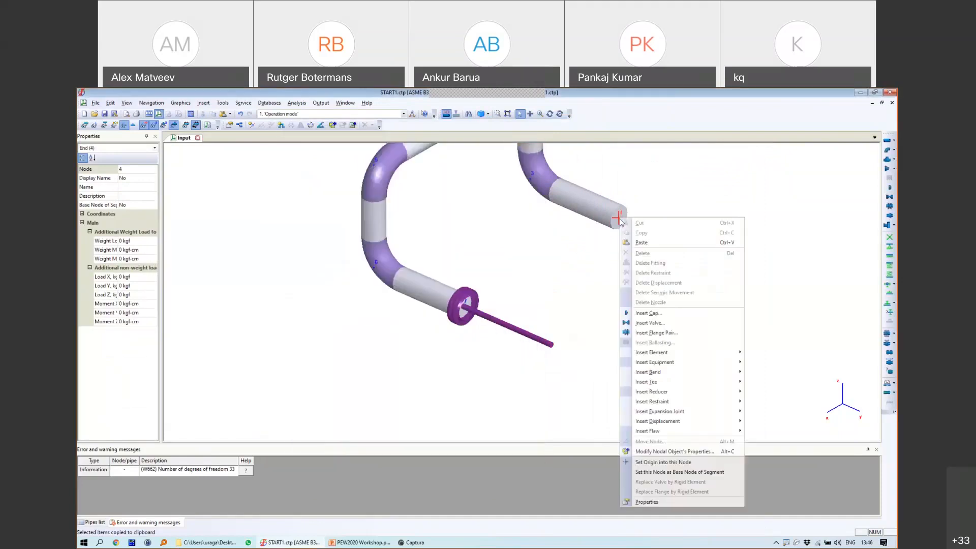
left_click(637, 242)
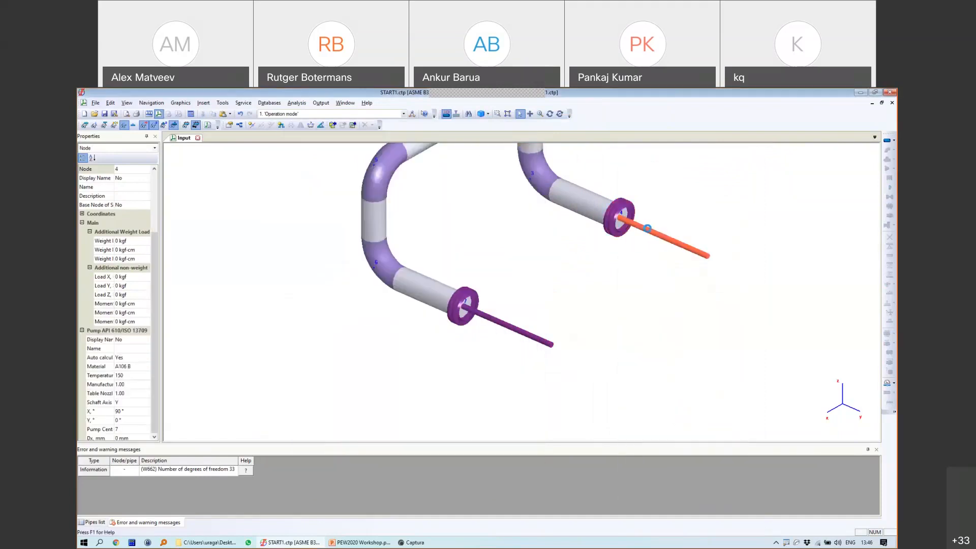
Step: Make node 4 the new pump's suction node and accept its settings
double_click(646, 229)
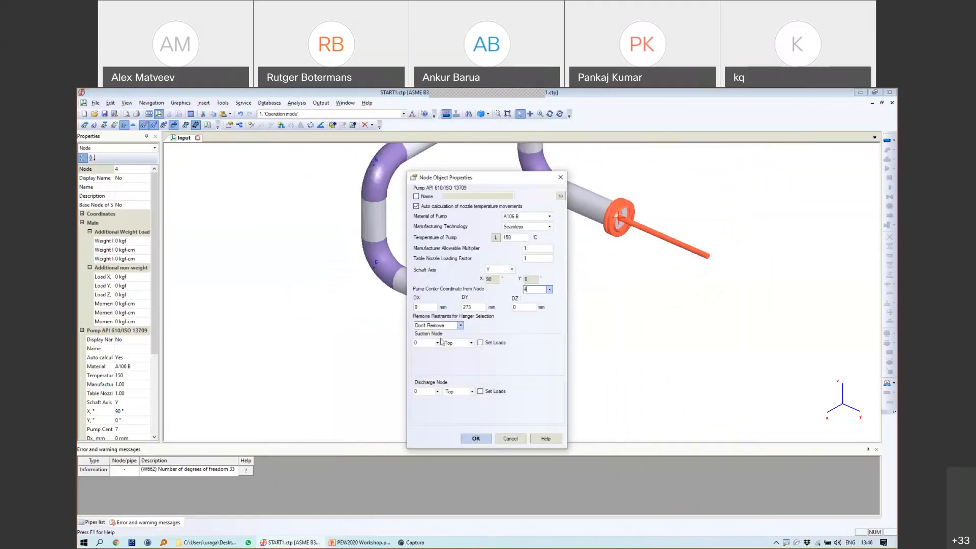
left_click(477, 439)
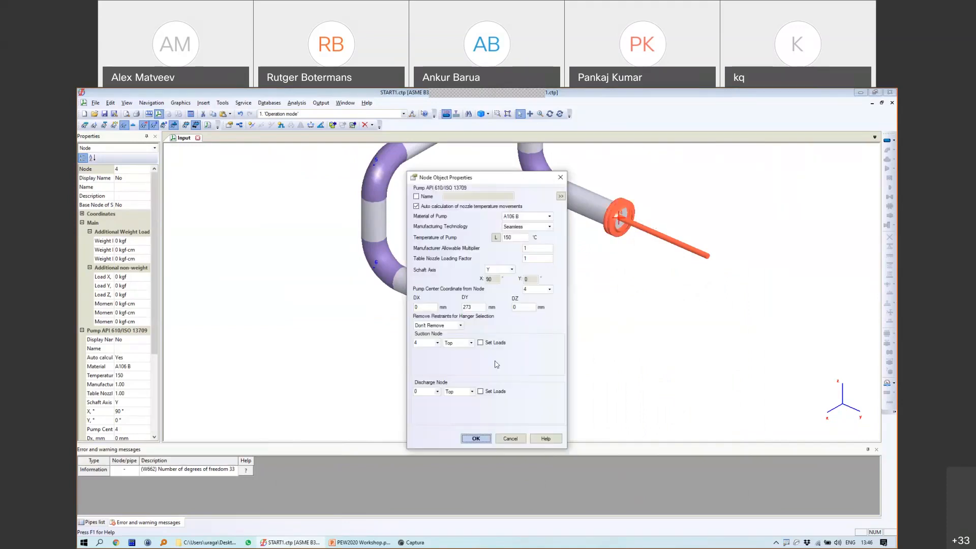
left_click(478, 435)
left_click(511, 438)
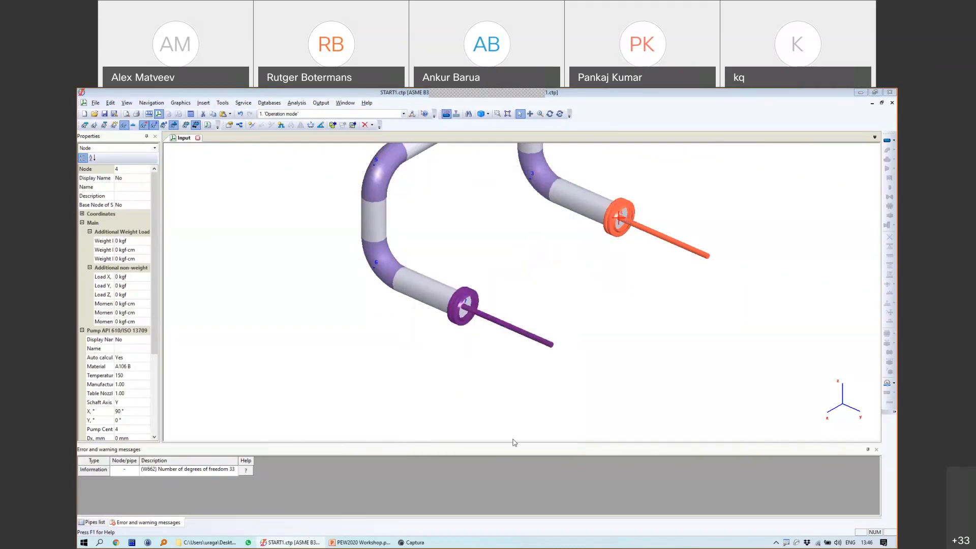
Step: Run the stress analysis and open the equipment loads table at the first pump's suction allowables
left_click(190, 115)
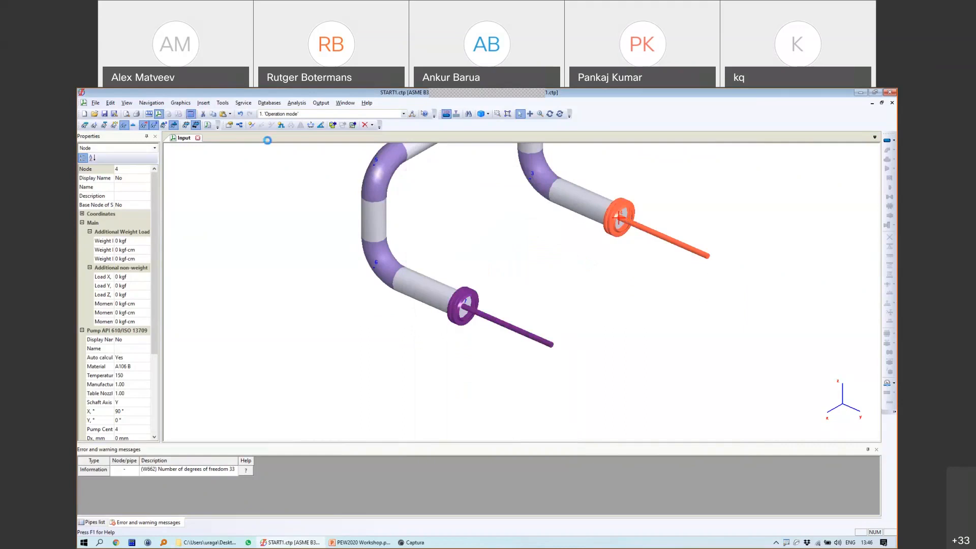
left_click(321, 103)
left_click(334, 193)
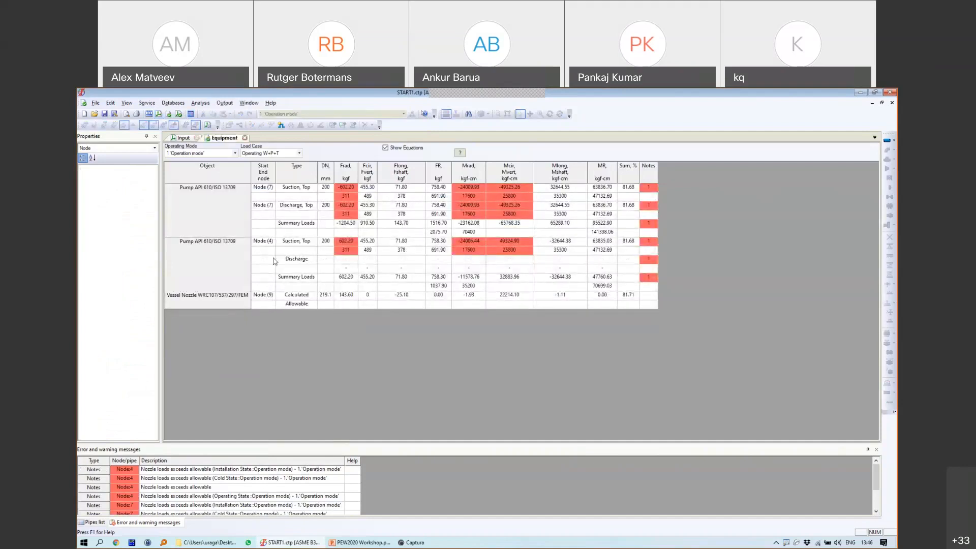
left_click(370, 195)
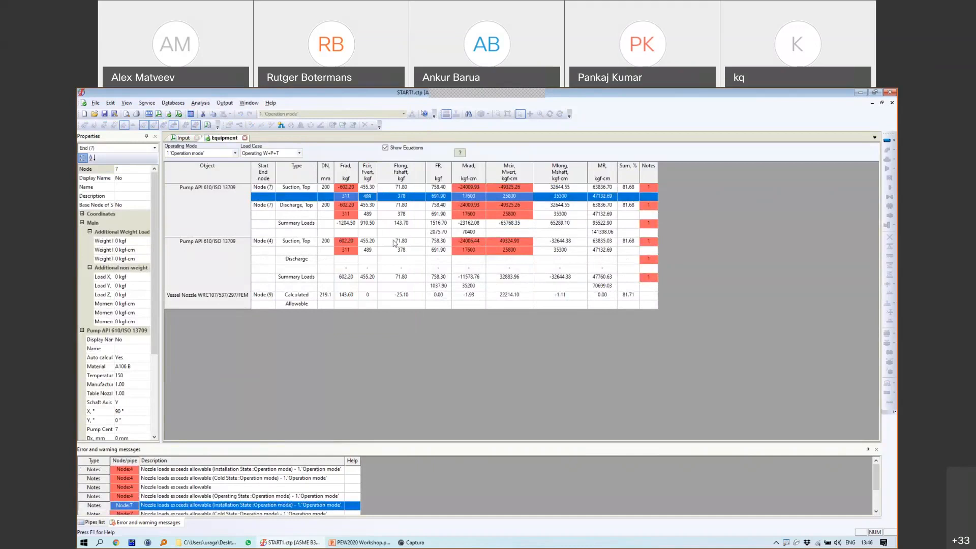
left_click(388, 224)
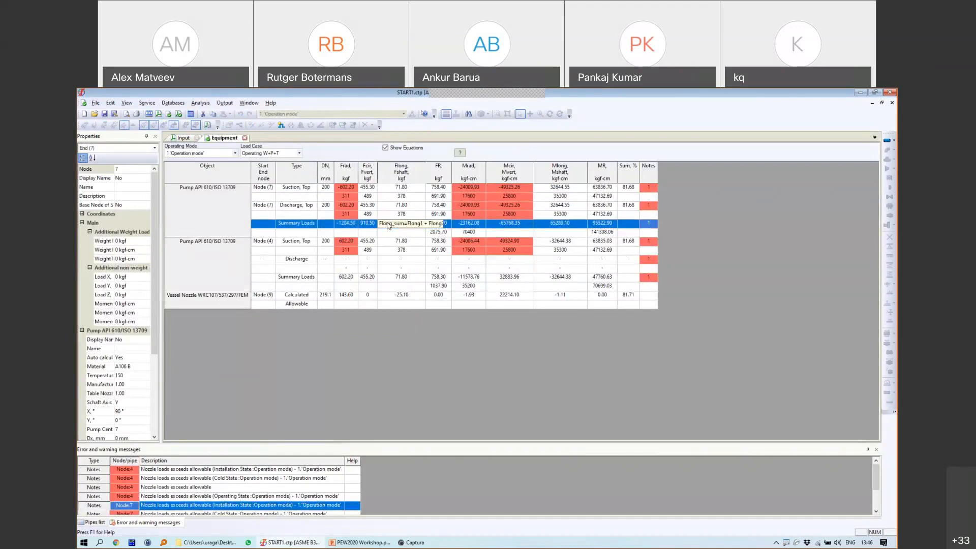
Step: Mark the -602.20 radial force and bending moments, check both nozzles' allowables, then close results
mouse_move(346, 184)
left_mouse_down()
mouse_move(330, 190)
mouse_move(348, 196)
mouse_move(354, 188)
mouse_move(328, 203)
mouse_move(422, 187)
mouse_move(385, 201)
mouse_move(403, 163)
mouse_move(383, 172)
left_mouse_up()
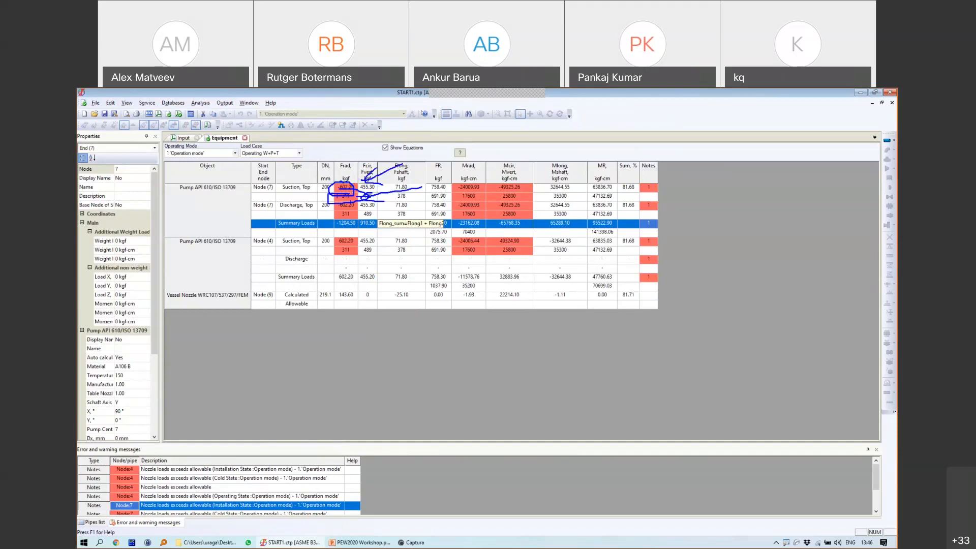
mouse_move(460, 179)
left_mouse_down()
mouse_move(445, 186)
mouse_move(488, 203)
mouse_move(531, 175)
mouse_move(432, 189)
mouse_move(452, 185)
left_mouse_up()
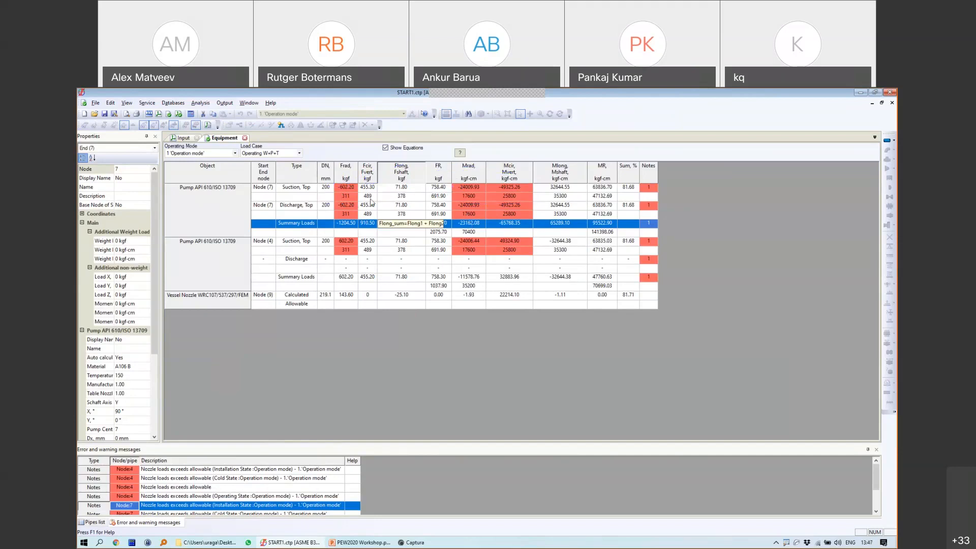
left_click(405, 214)
left_click(405, 195)
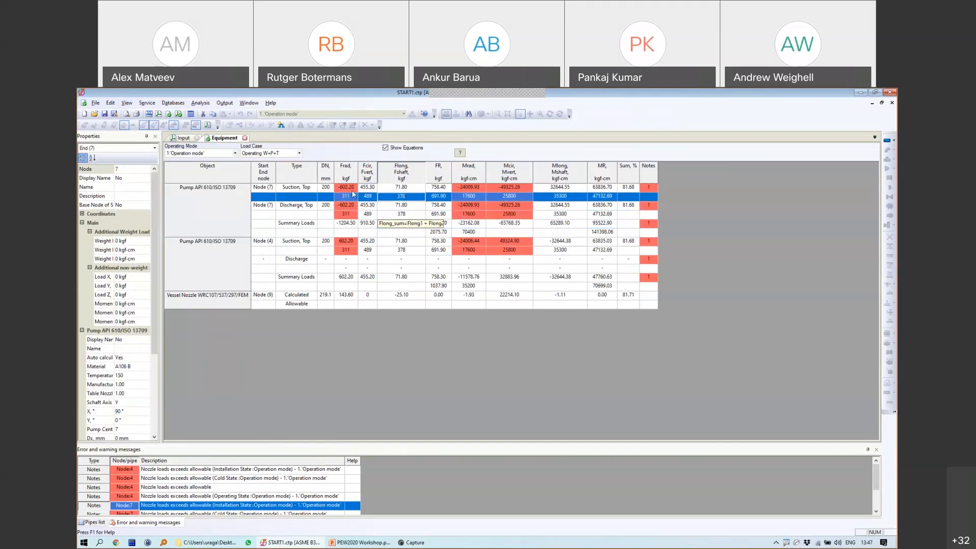
left_click(245, 138)
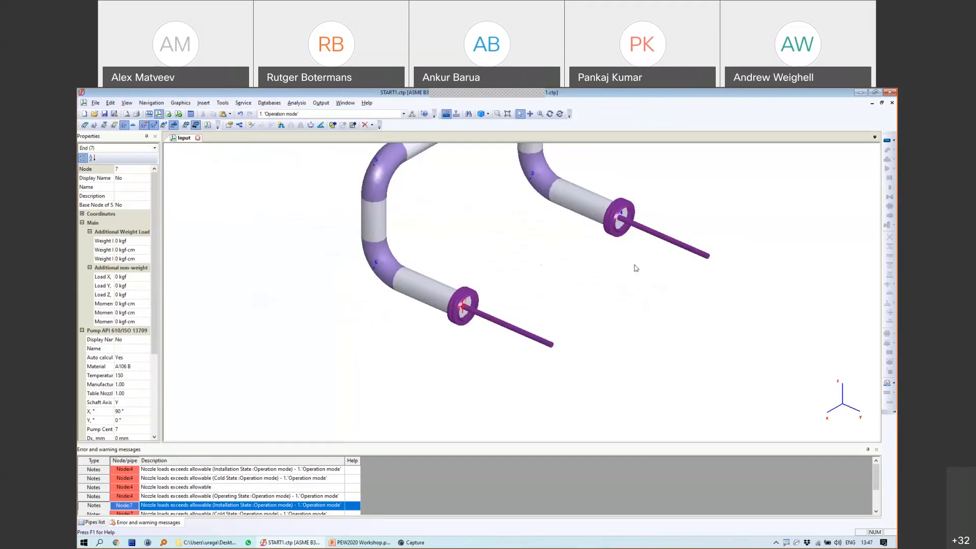
Step: Orient the view to the pump nozzles, select nozzle node 7, and save the model
scroll(635, 268, "down", 2)
left_click(549, 113)
left_click_drag(513, 255, 505, 299)
scroll(626, 253, "up", 3)
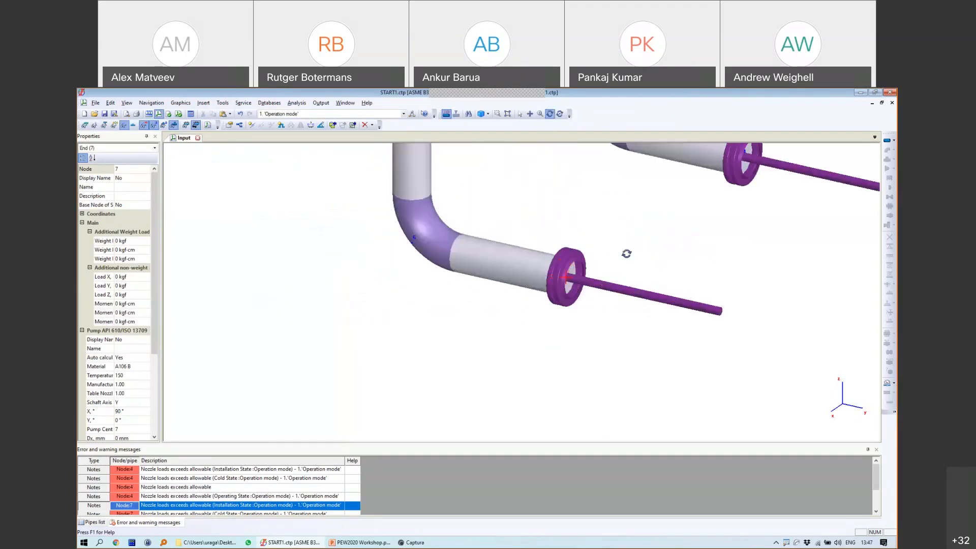
middle_click_drag(626, 254, 532, 281)
left_click(520, 115)
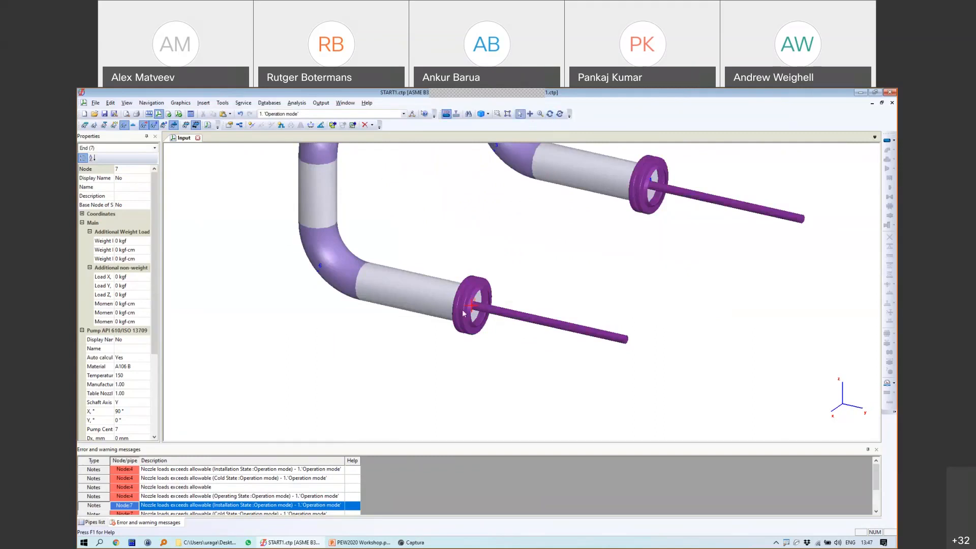
left_click(473, 308)
left_click(105, 114)
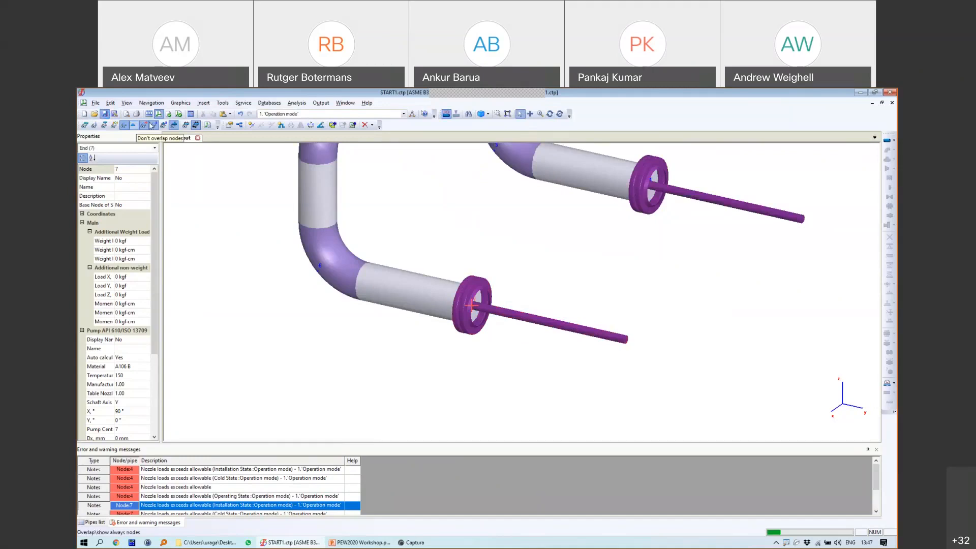
Step: Begin inserting an independent node and check the nozzle dimensions on the pump drawing
left_click(223, 102)
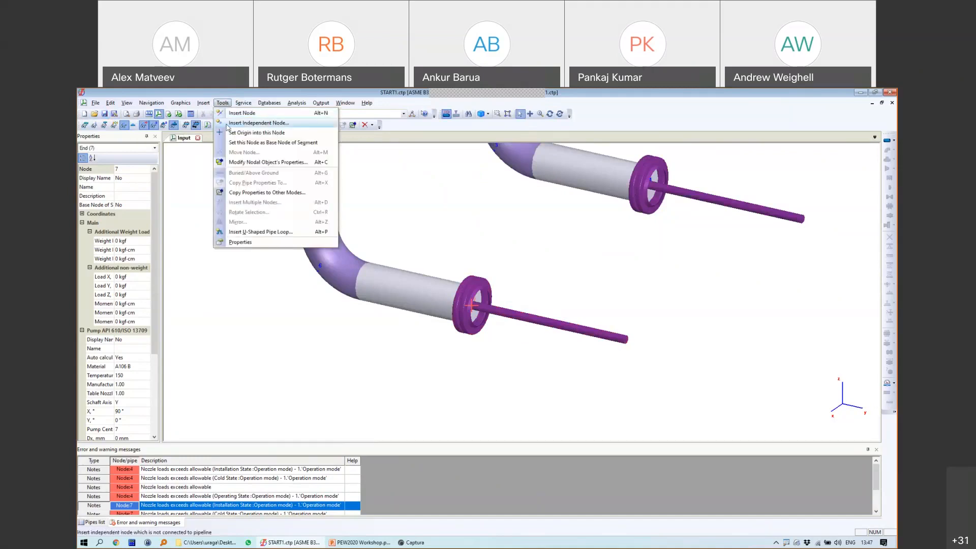
left_click(250, 123)
left_click(492, 331)
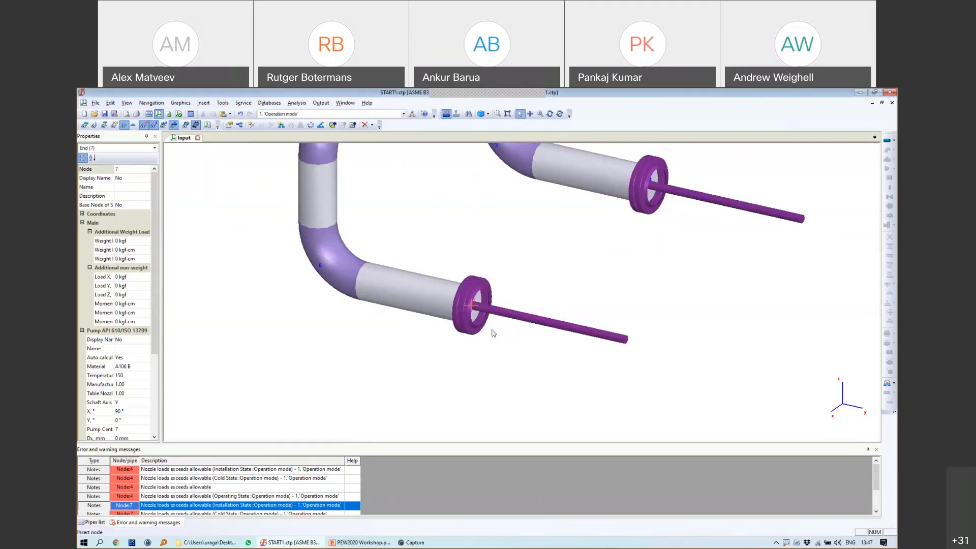
left_click(493, 333)
left_click(358, 543)
left_click(147, 327)
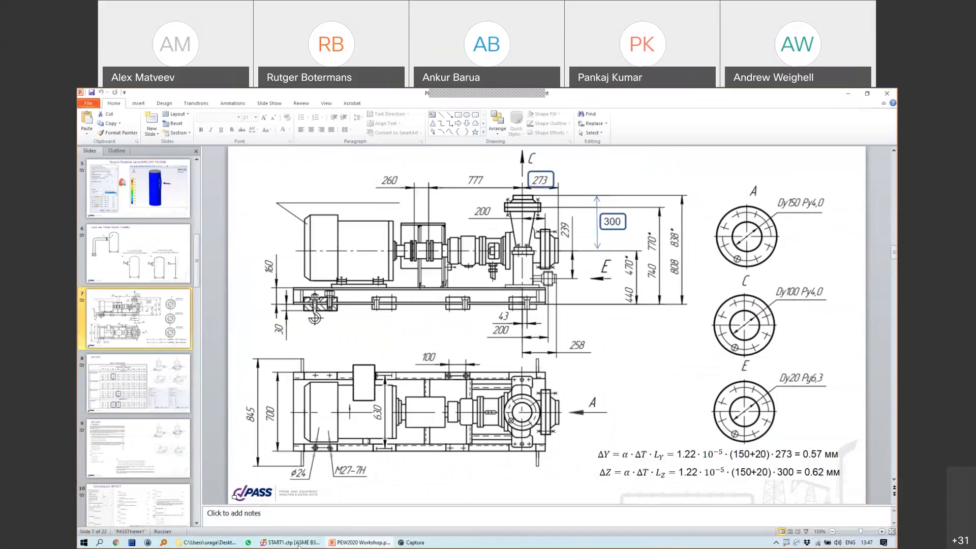
left_click(298, 543)
Step: Enter offsets Y 273 and Z 3, confirm, then undo the mistaken node
double_click(576, 258)
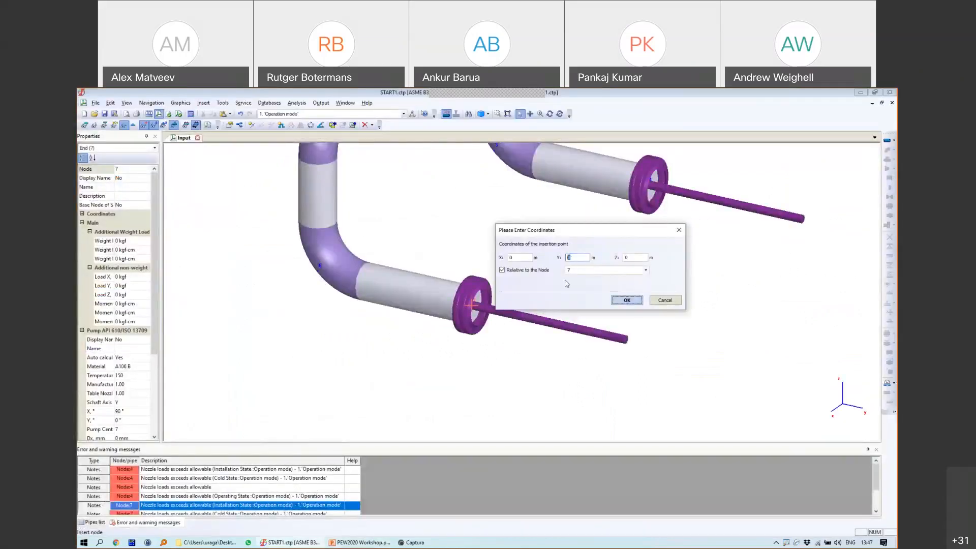
type("273")
double_click(632, 258)
type("300")
left_click(628, 301)
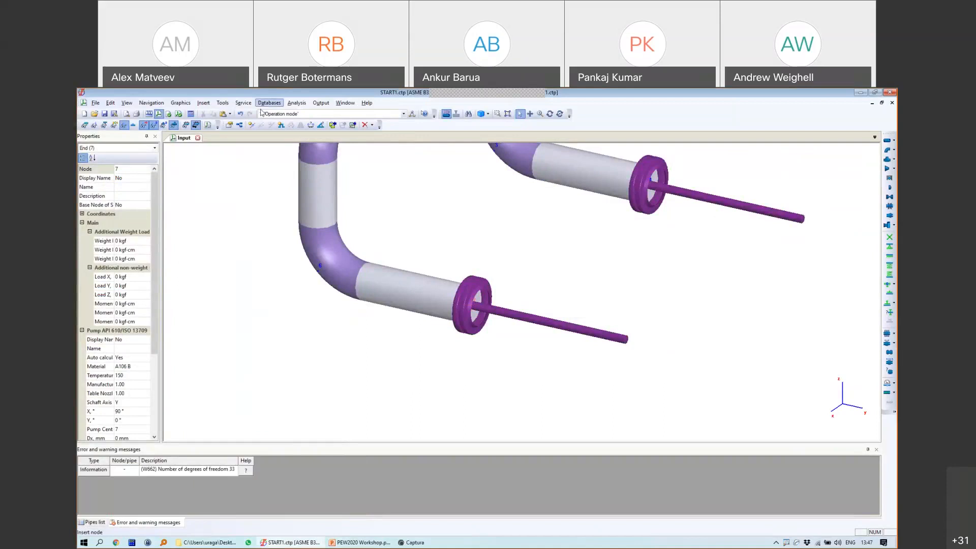
left_click(240, 114)
Step: Insert independent node 22 offset 0.273 m along Y from node 7
left_click(223, 103)
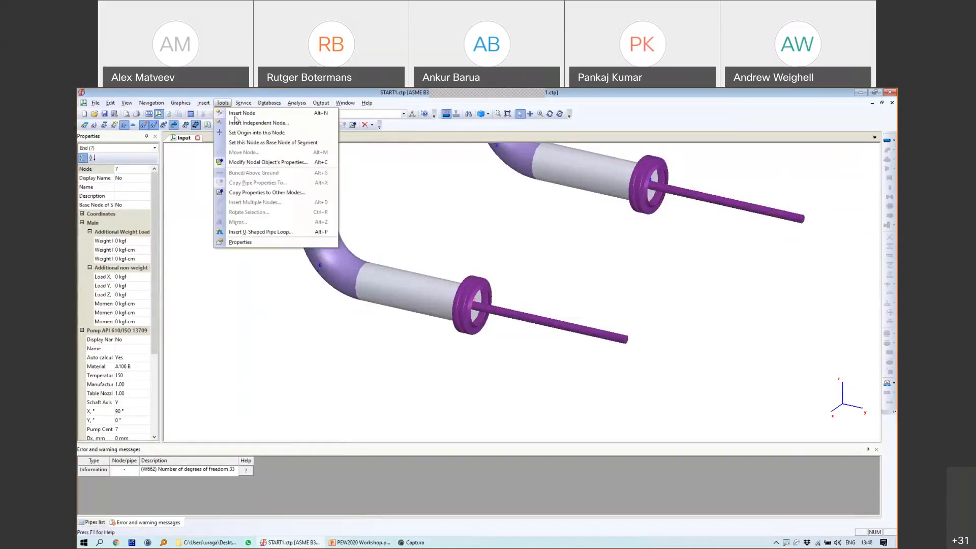
left_click(238, 122)
left_click(492, 332)
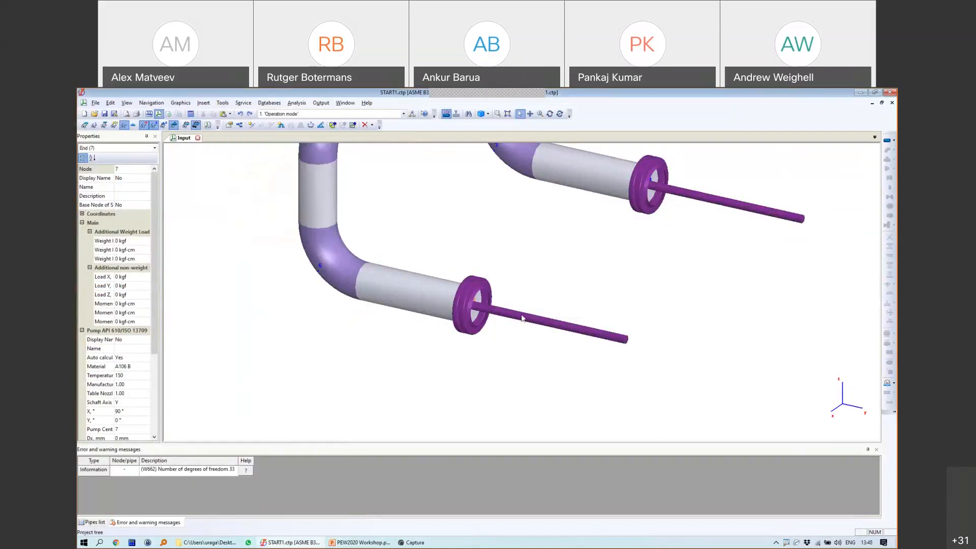
left_click(468, 301)
type("0")
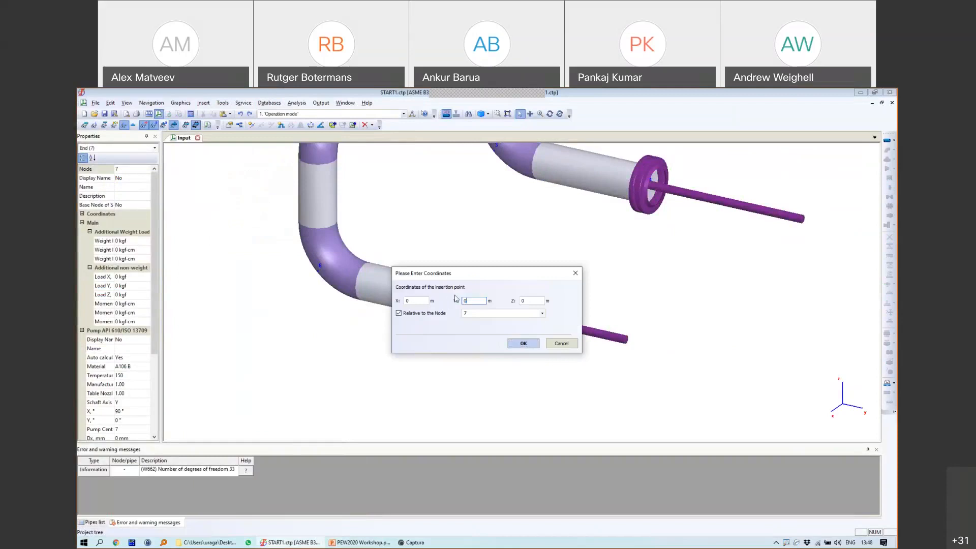
type(".273")
key("Tab")
type("0.")
left_click(525, 344)
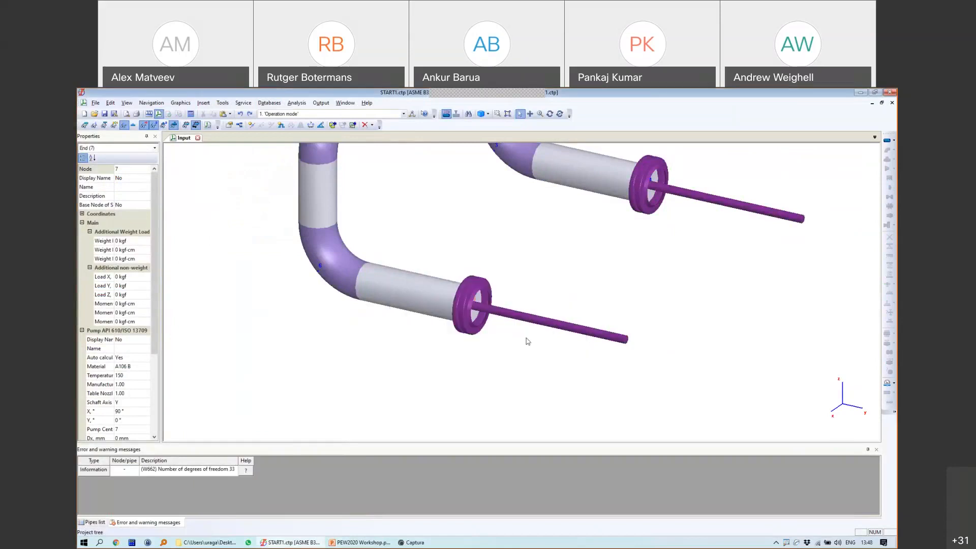
left_click(512, 265)
Step: Insert independent node 23 offset 0.273 m along Y from pump nozzle node 4
middle_click_drag(614, 229, 574, 247)
left_click(606, 203)
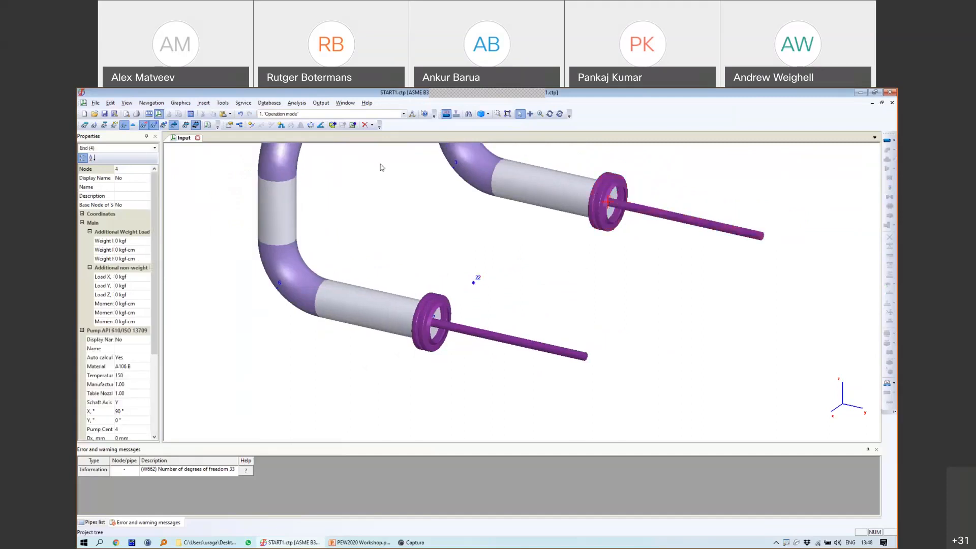
key("alt+t")
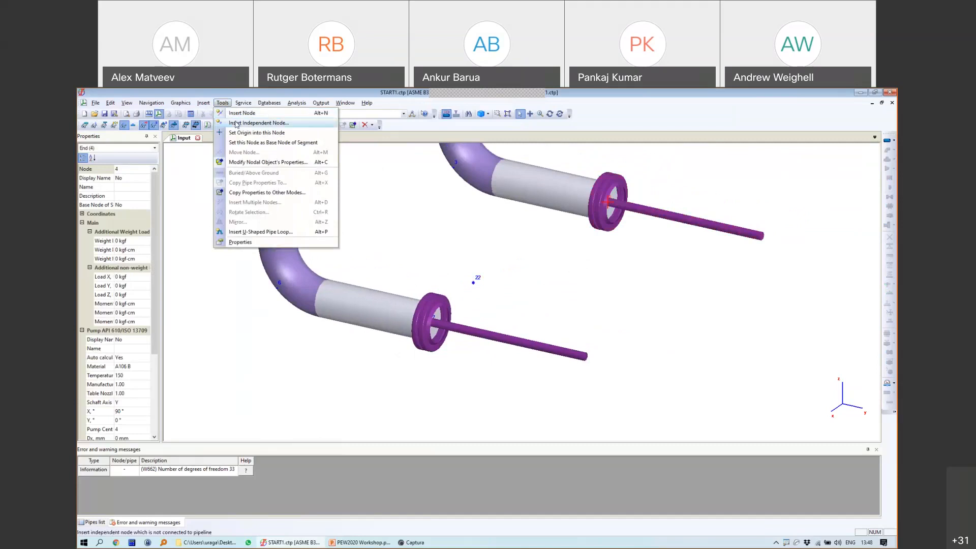
left_click(235, 123)
left_click_drag(472, 301, 451, 303)
type("0.273")
left_click(530, 301)
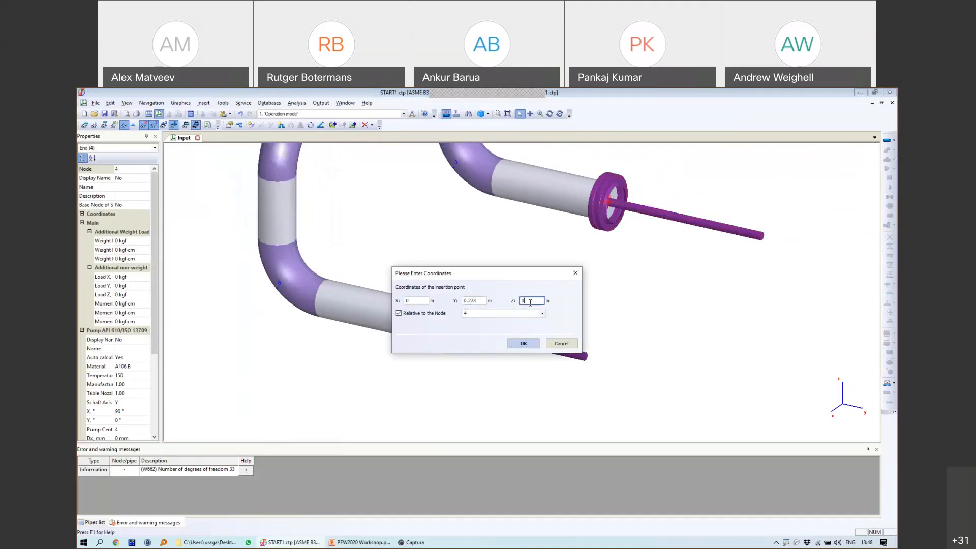
type(".3")
left_click(523, 343)
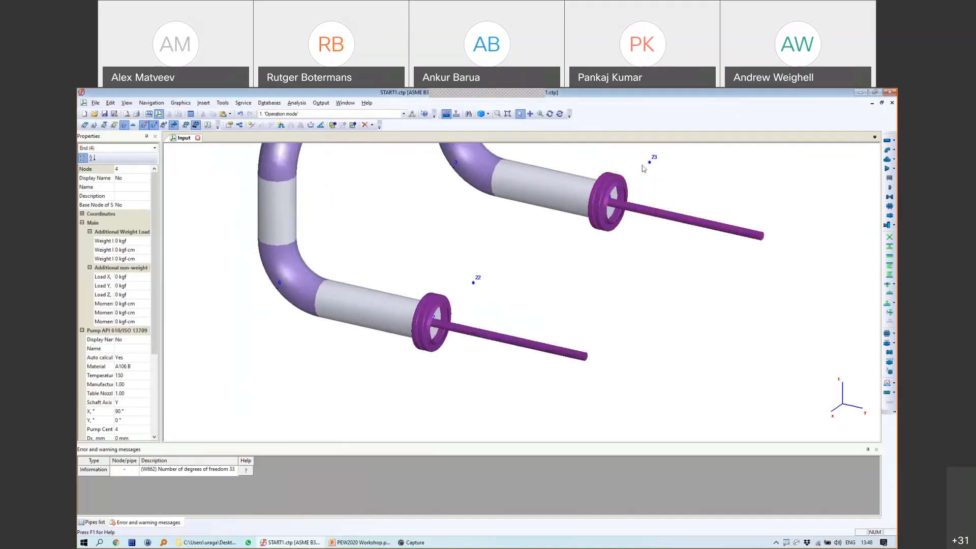
left_click(649, 161)
scroll(620, 269, "down", 4)
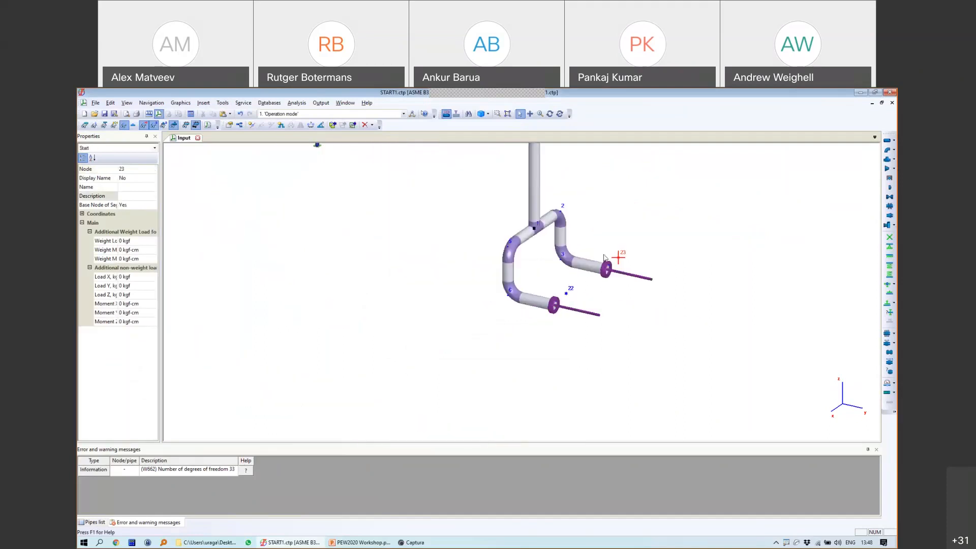
Step: Copy the 6-5-1-2 branch and paste it at node 22
scroll(603, 258, "up", 2)
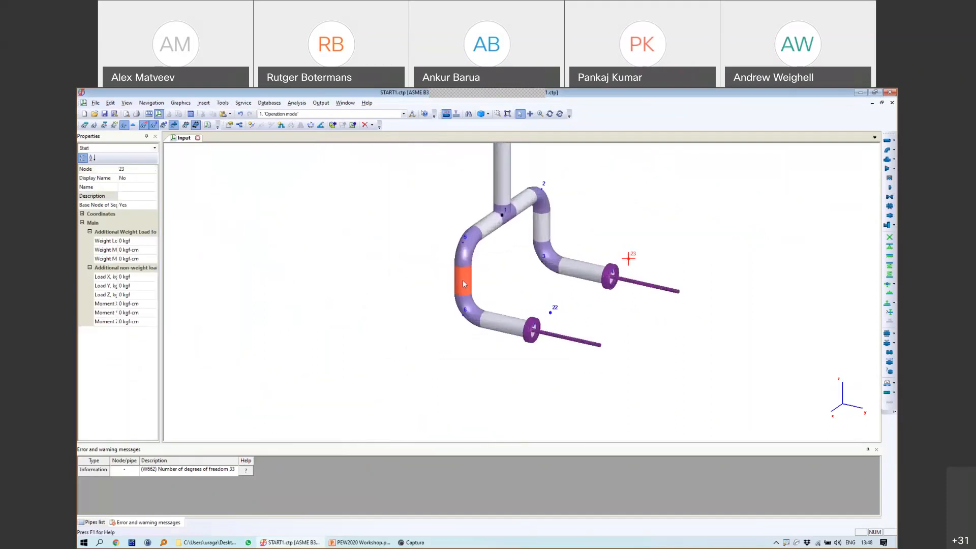
left_click(463, 282)
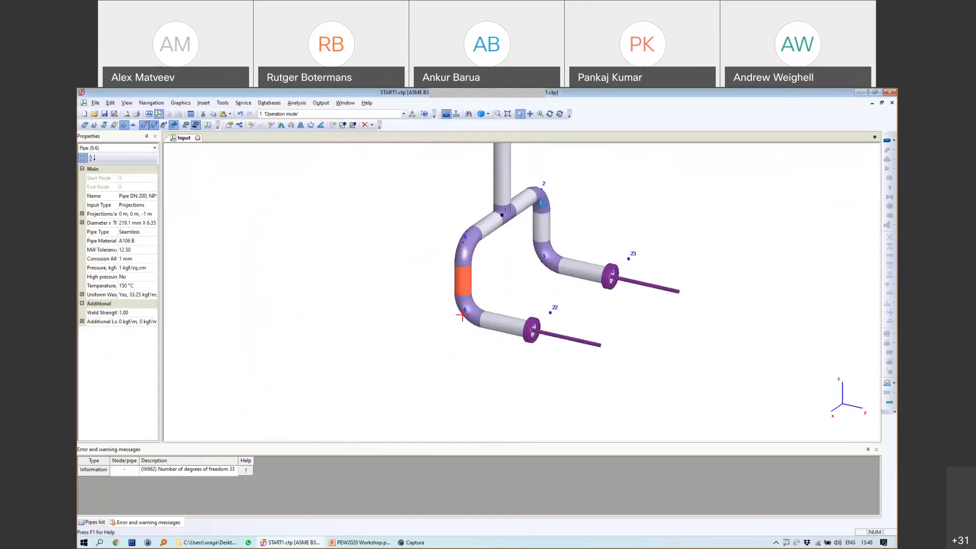
left_click(542, 188, "shift")
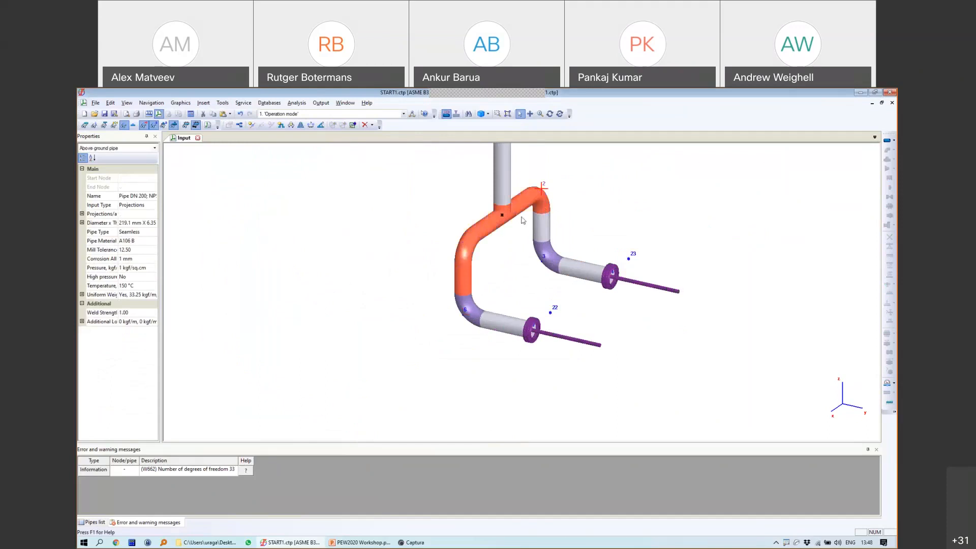
key("ctrl+c")
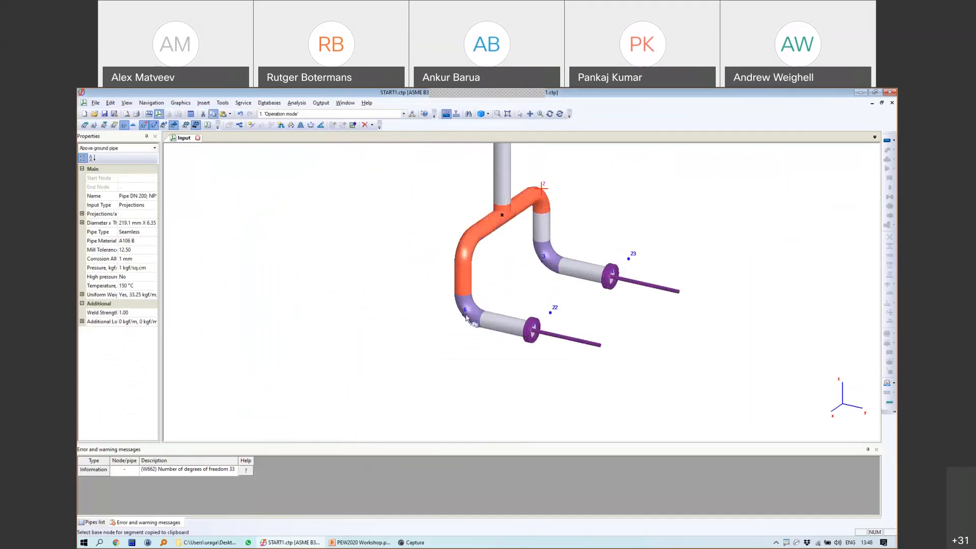
left_click(534, 336)
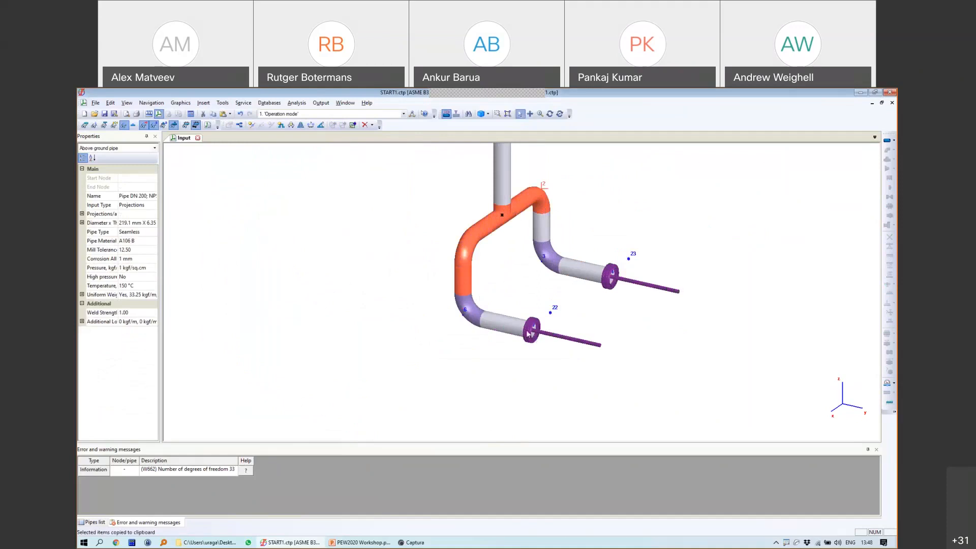
left_click(550, 313)
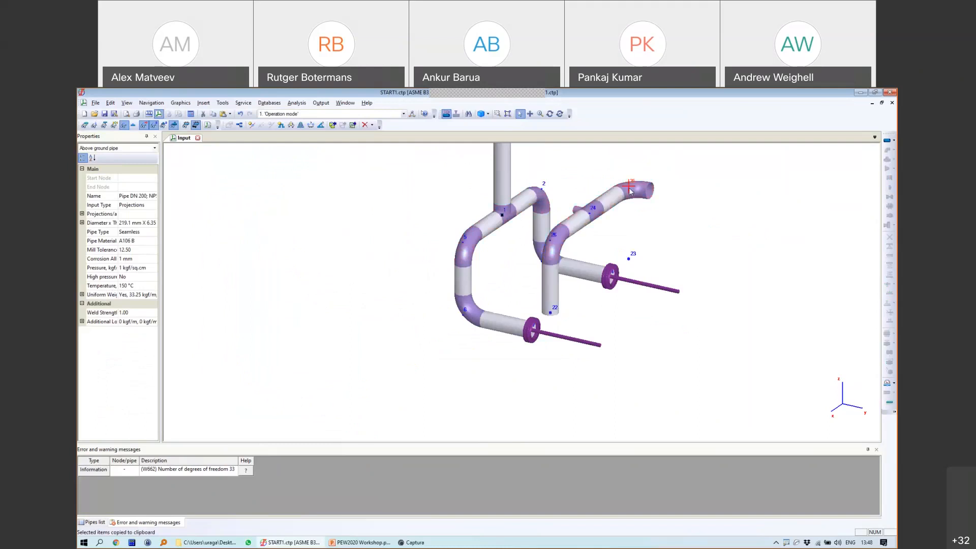
Step: Create pipe 25-23 joining the existing node 23, dropping 1 m
left_click(633, 260)
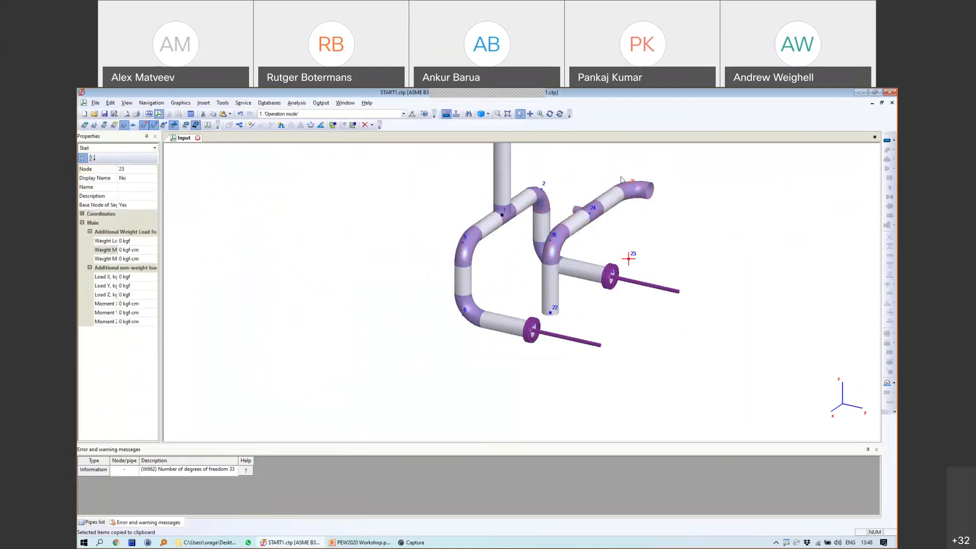
left_click(887, 141)
left_click(473, 332)
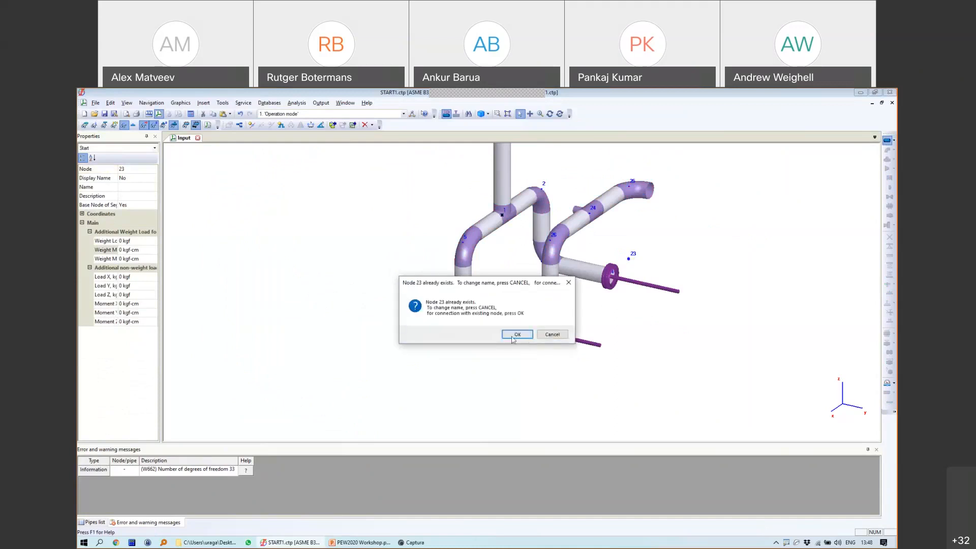
key("Return")
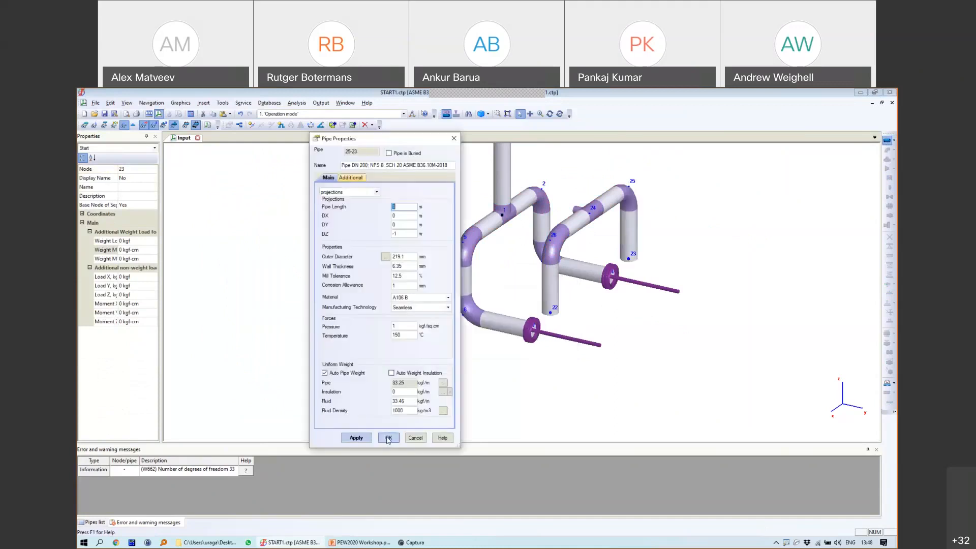
left_click(388, 438)
Step: Rotate the view and select the tee at node 24
middle_click_drag(685, 234, 602, 244)
left_click(550, 115)
left_click_drag(634, 254, 580, 258)
left_click(519, 115)
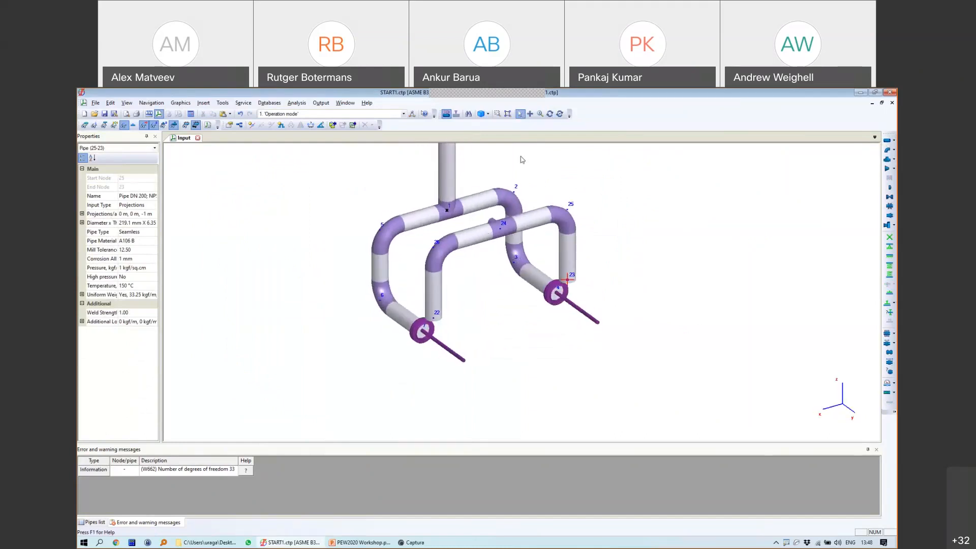
left_click(501, 229)
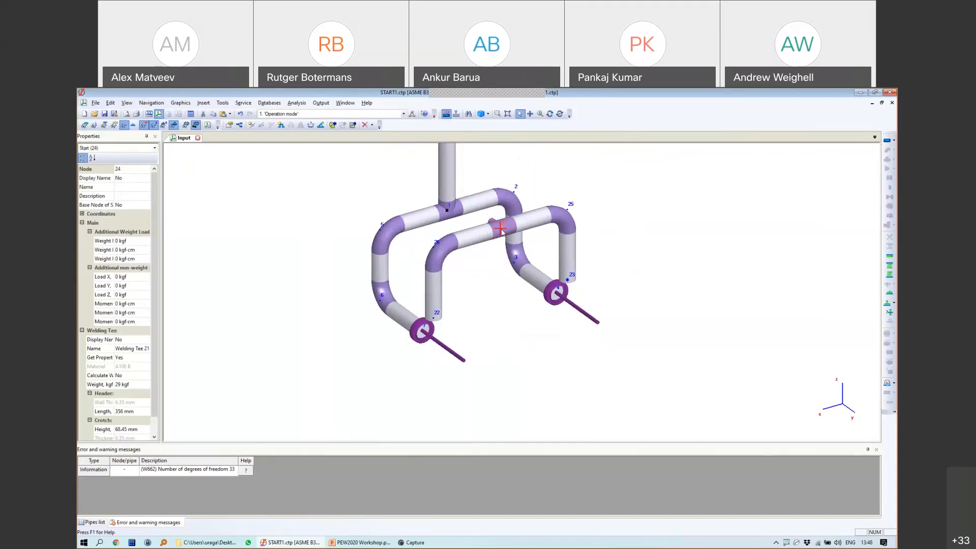
Step: Run a 3 m pipe along DY from tee node 24 to node 27
left_click(888, 140)
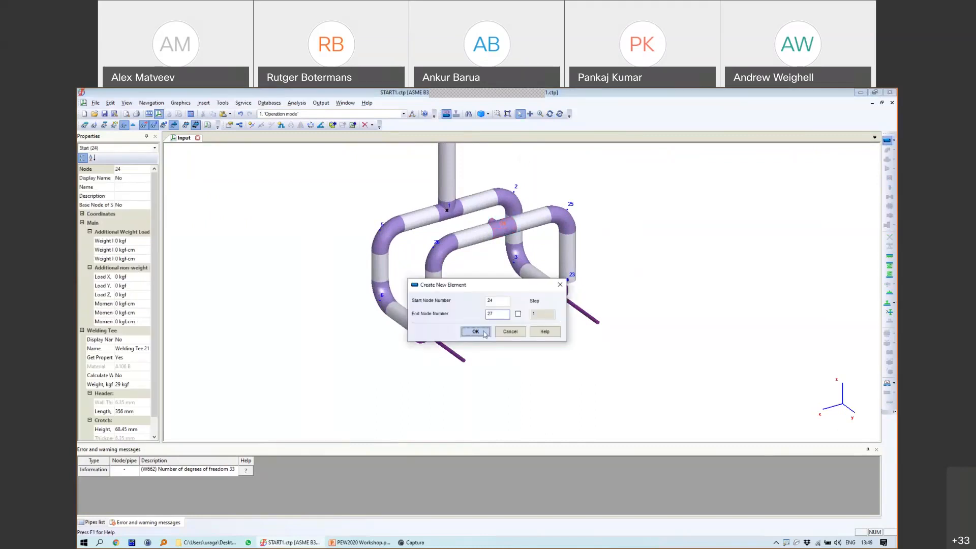
left_click(475, 331)
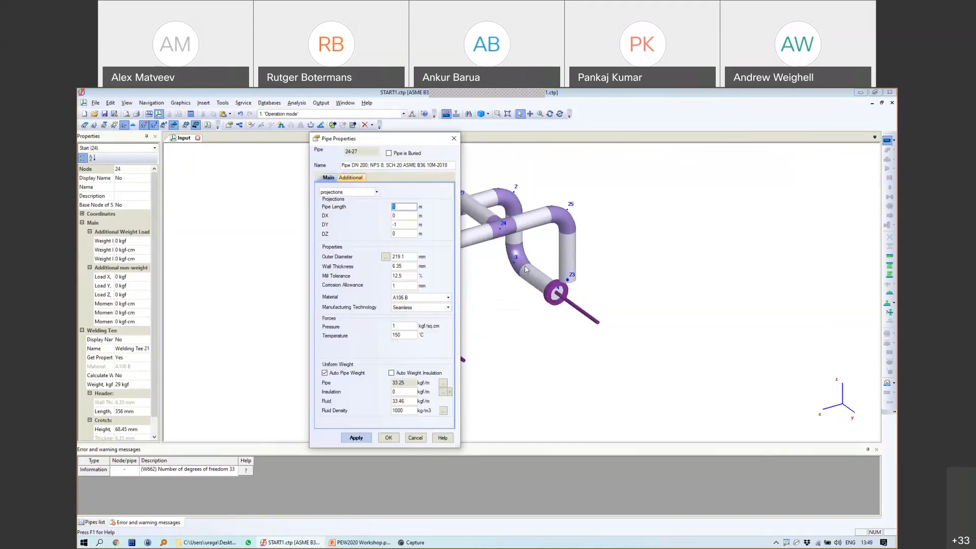
left_click(391, 224)
double_click(390, 224)
left_click(364, 438)
Step: Add pipe 27-28 with DY 0 and DZ -1, dropping 1 m downward
key("Insert")
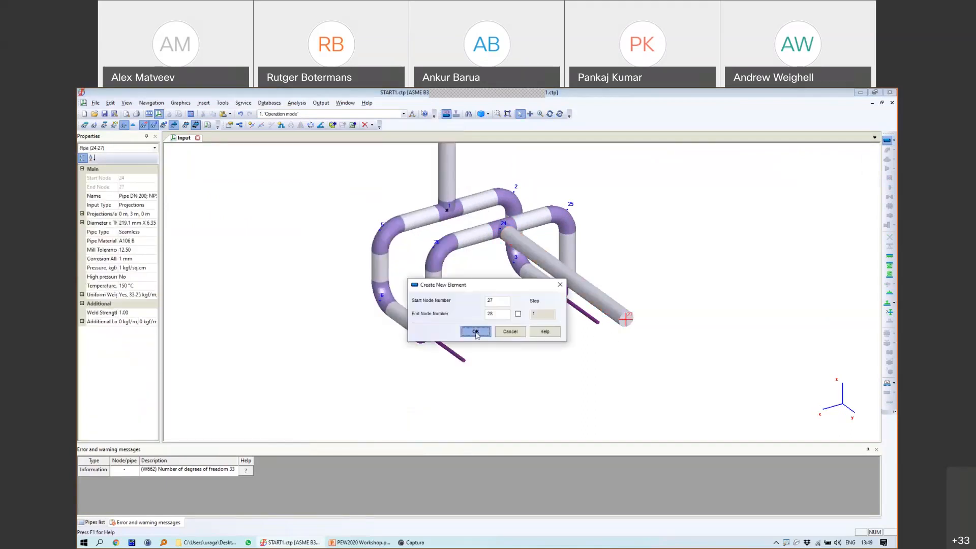
left_click(479, 333)
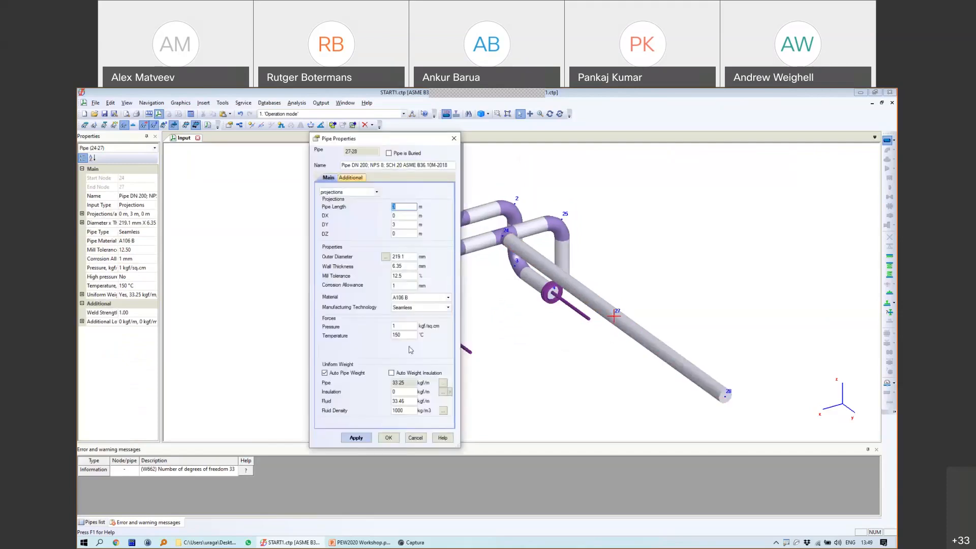
double_click(406, 224)
type("0")
key("Tab")
type("1")
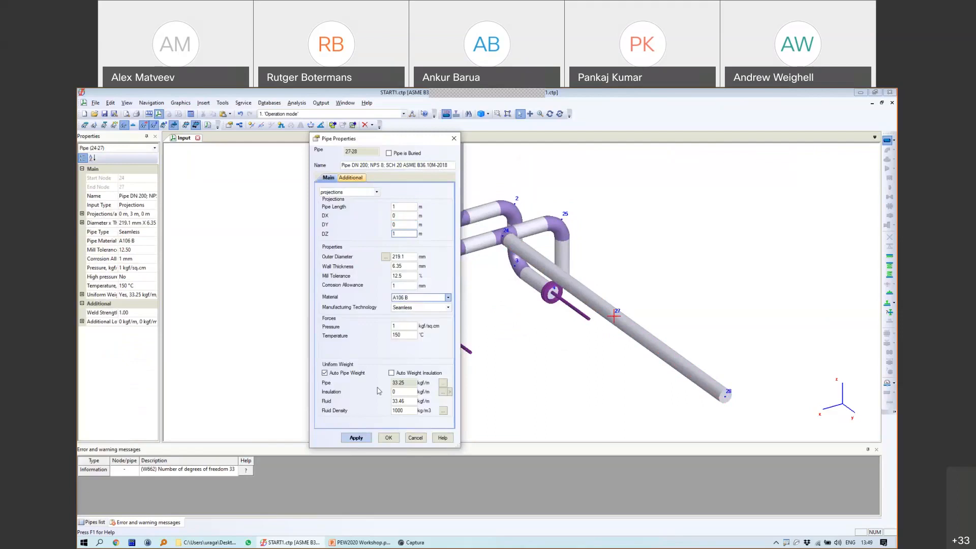
left_click(356, 438)
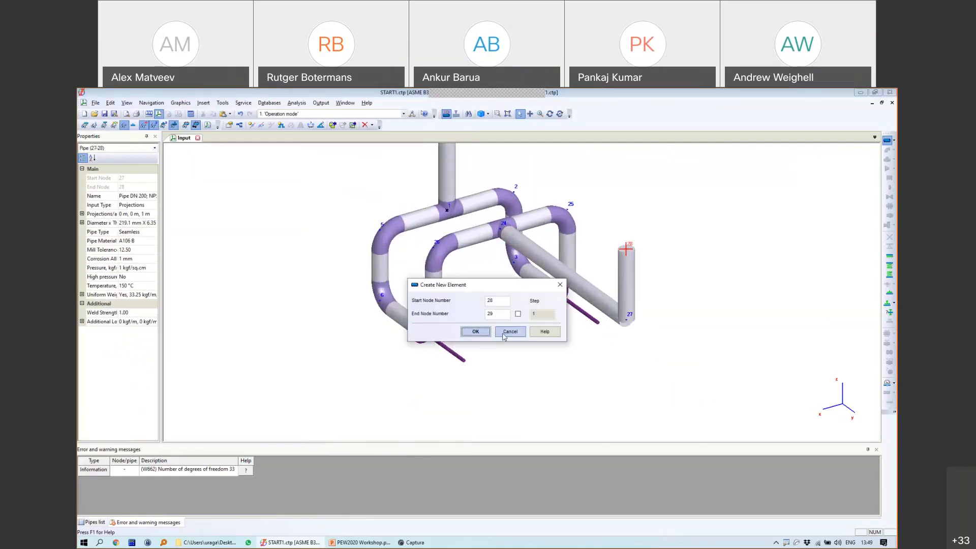
left_click(509, 331)
double_click(629, 276)
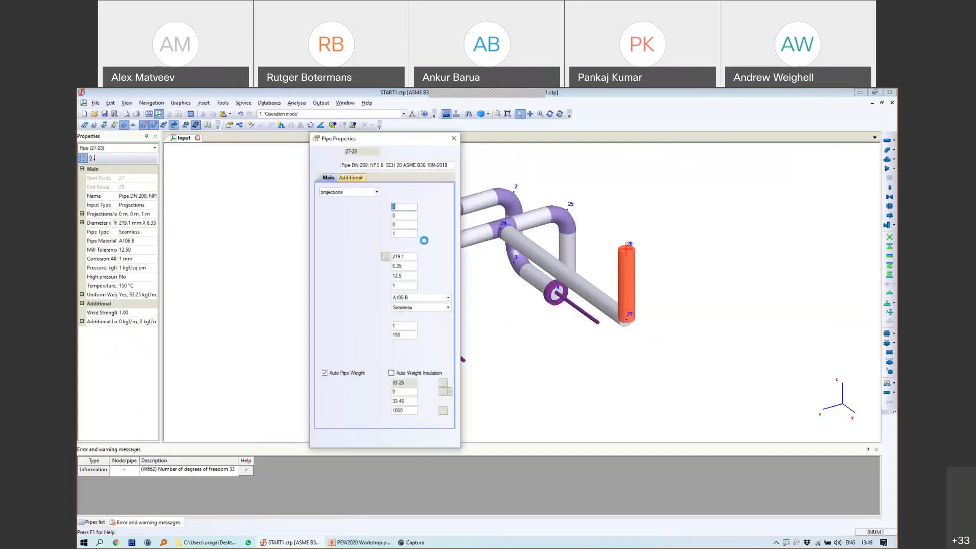
left_click(393, 234)
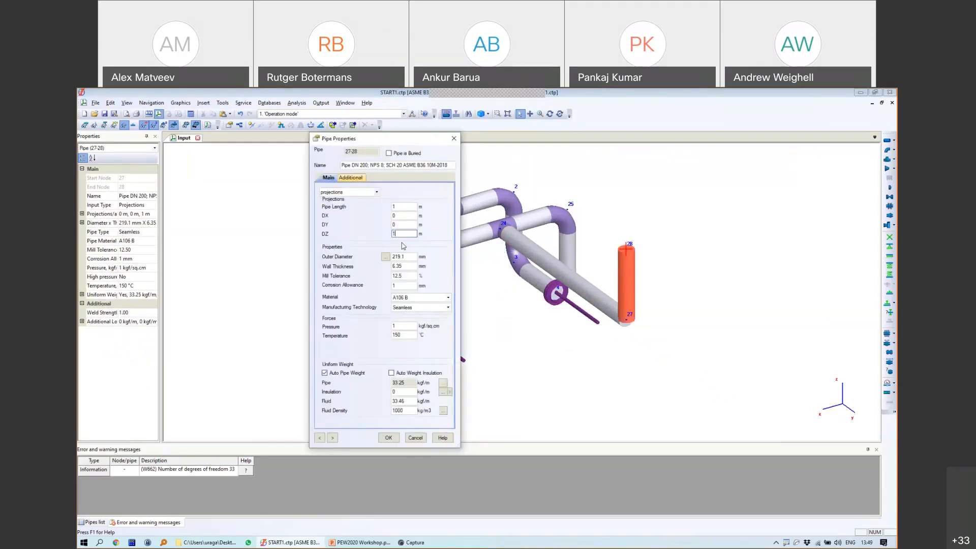
type("-")
key("Return")
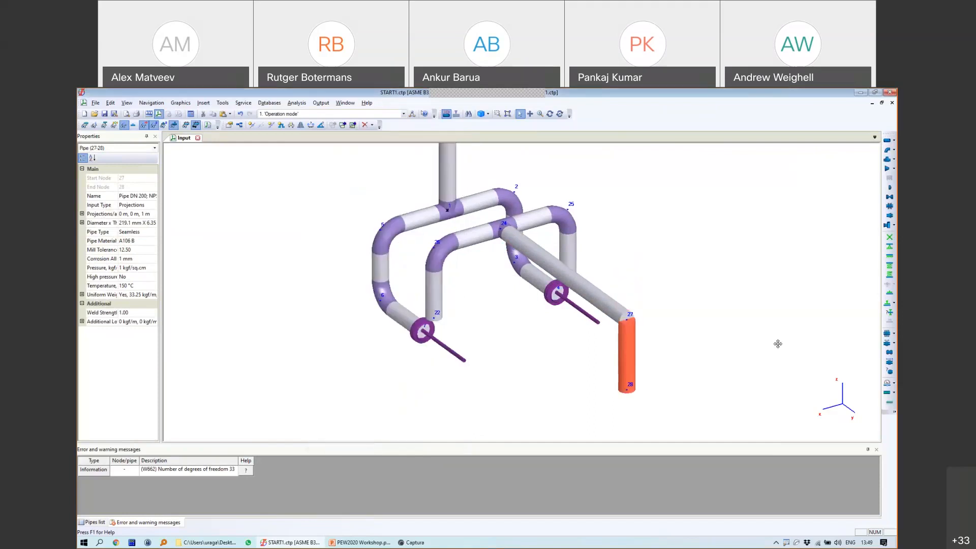
Step: Add a fixed anchor at node 28
middle_click_drag(780, 348, 787, 294)
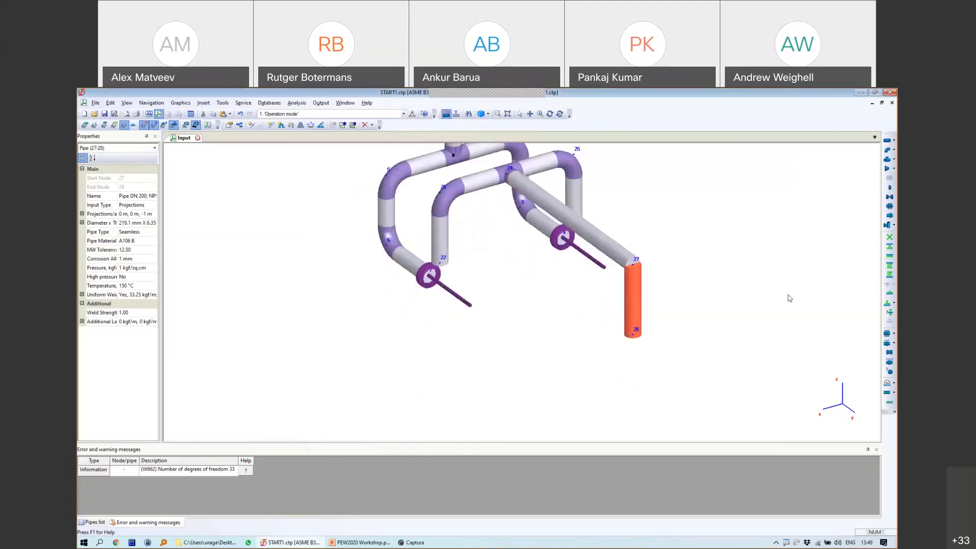
left_click(633, 333)
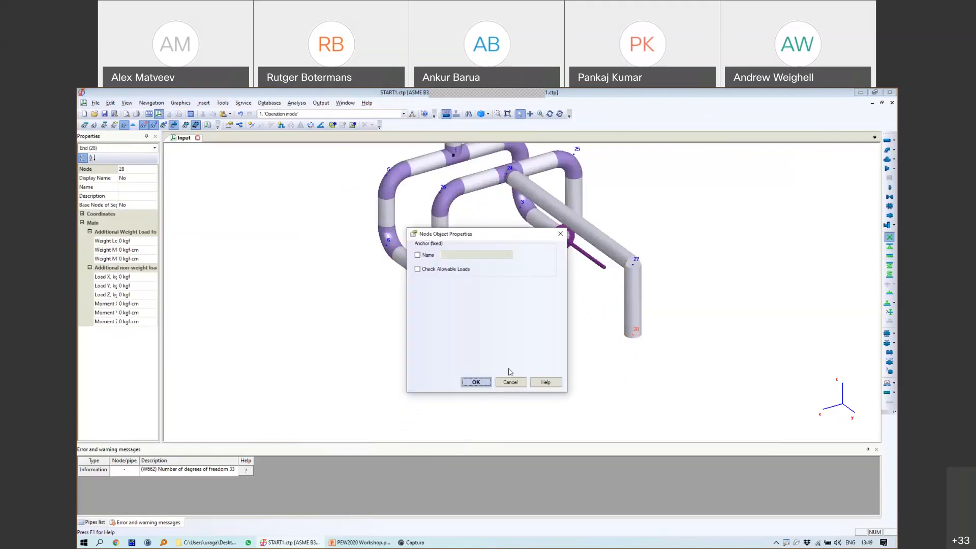
left_click(477, 381)
Step: Copy the elbow from node 25 and paste it at node 27
left_click(575, 175)
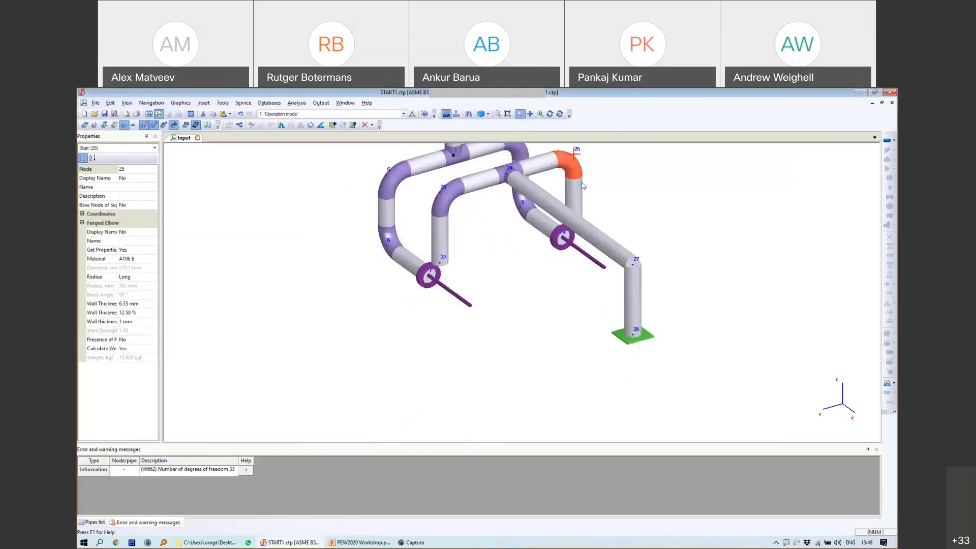
key("ctrl+c")
left_click(633, 267)
key("ctrl+v")
scroll(681, 277, "down", 2)
scroll(669, 273, "up", 1)
middle_click_drag(660, 260, 587, 278)
left_click(550, 115)
left_click_drag(544, 246, 645, 242)
scroll(616, 260, "up", 3)
Step: Set discharge node 22 for the pump at node 7 and 23 for the pump at node 4
left_click(519, 114)
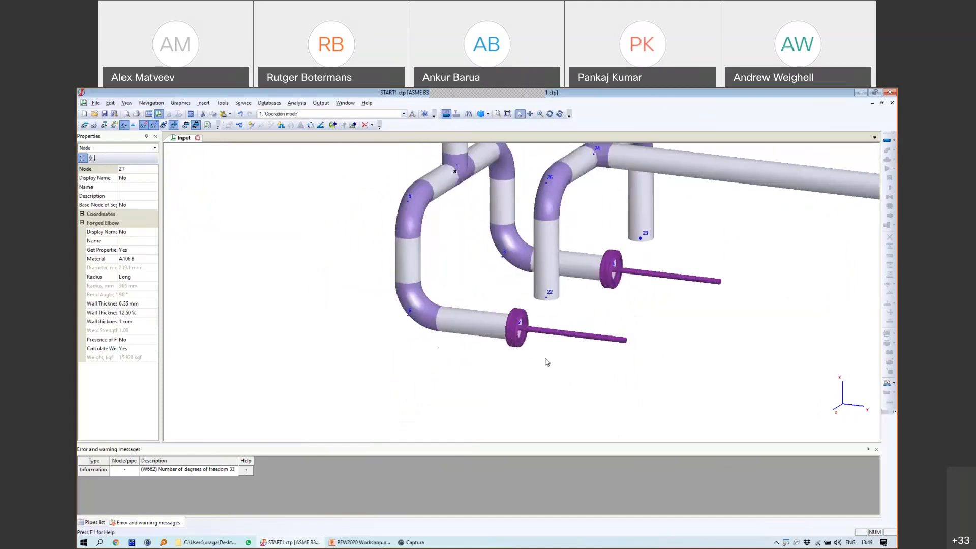
double_click(529, 334)
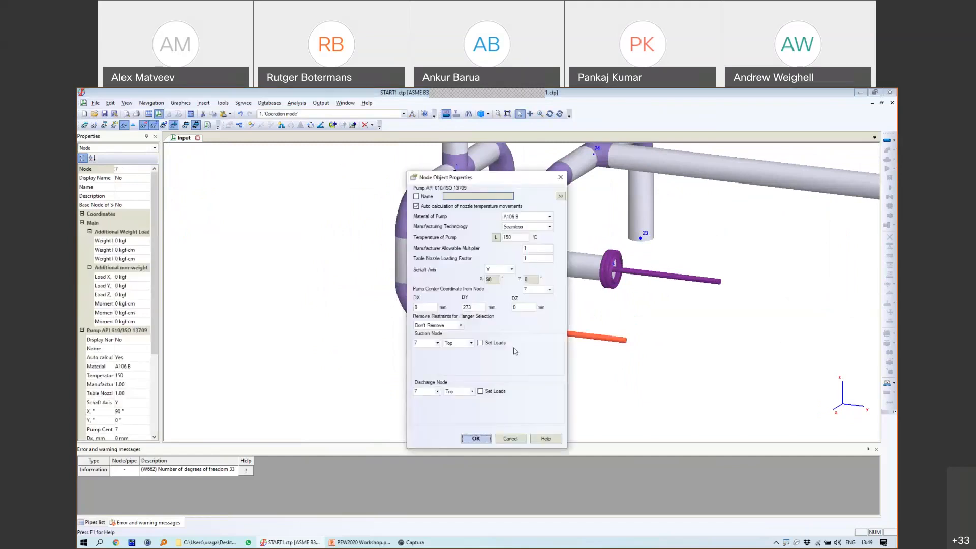
left_click_drag(511, 182, 352, 171)
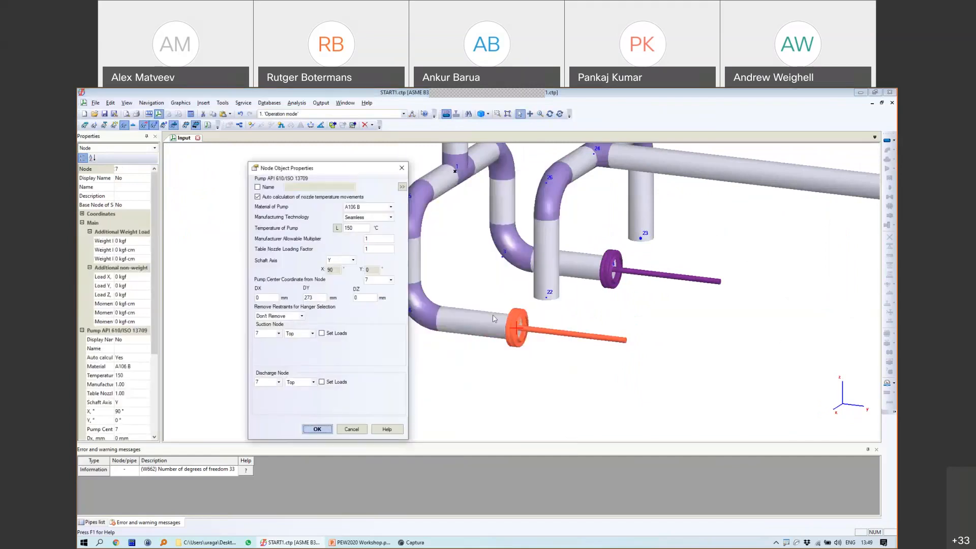
left_click(267, 381)
type("22")
left_click(317, 429)
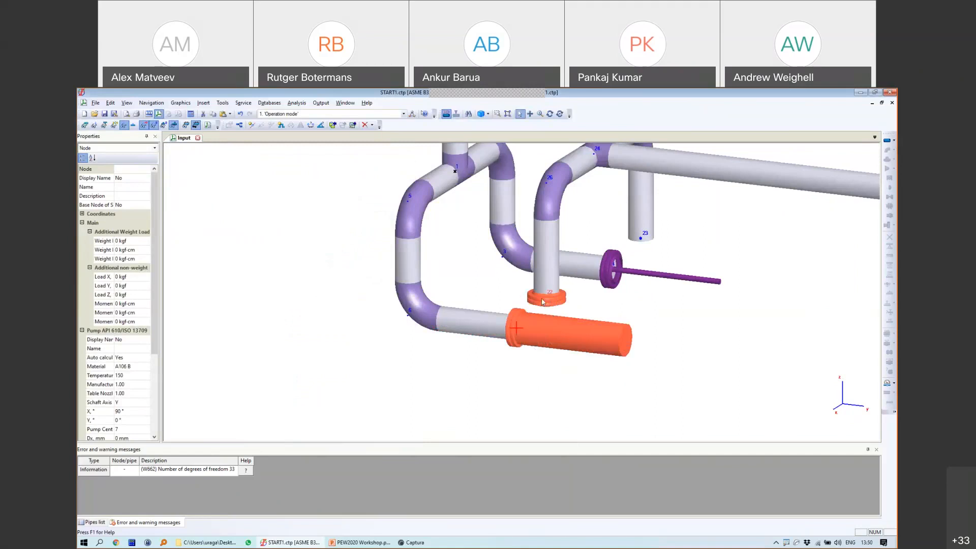
left_click(612, 264)
double_click(613, 264)
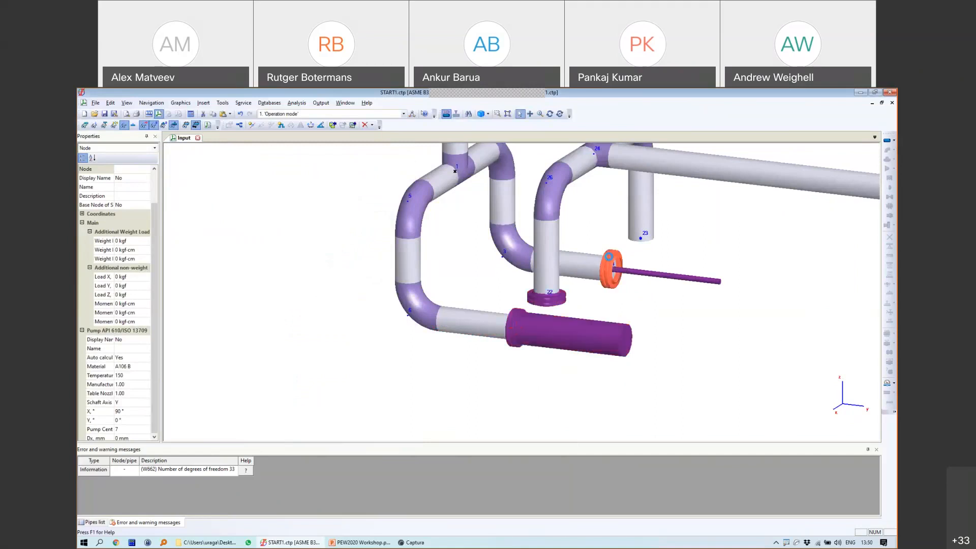
left_click(418, 391)
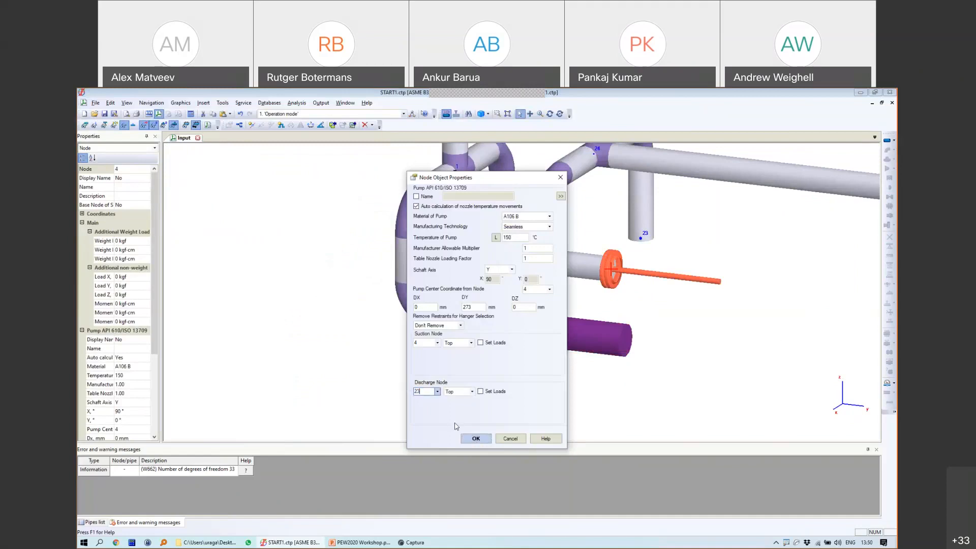
left_click(476, 438)
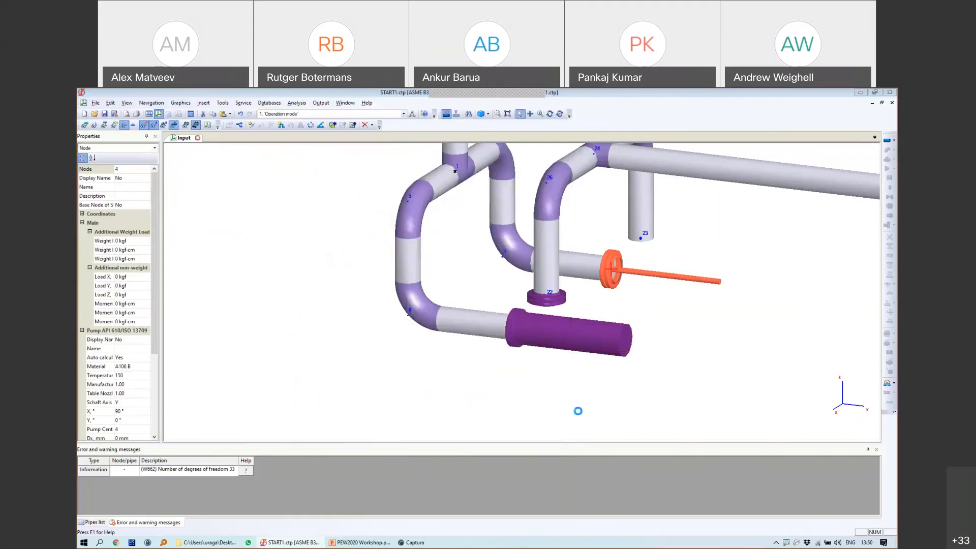
Step: Set both pumps' Table Nozzle Loading Factor to 2, save, and run the stress analysis
double_click(550, 325)
left_click(526, 258)
key("BackSpace")
type("2")
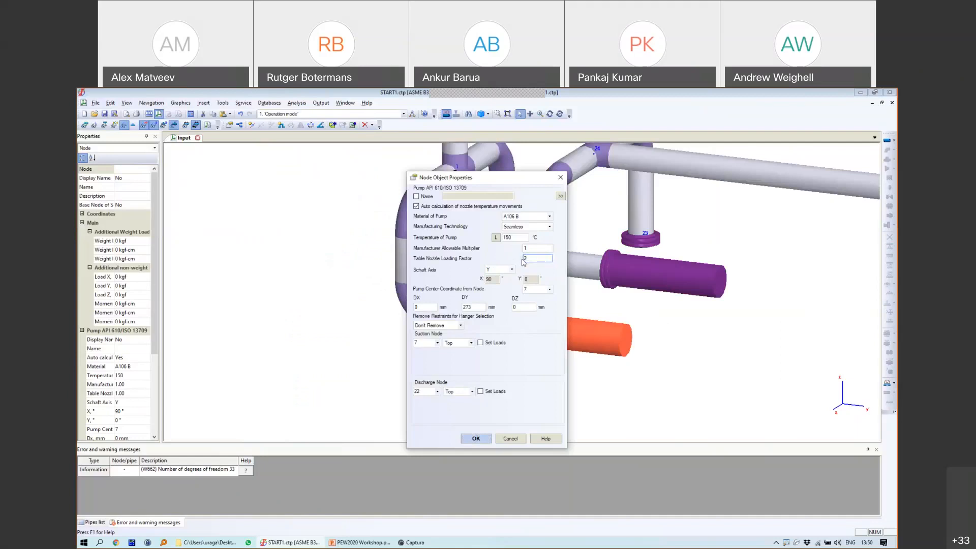
left_click(476, 438)
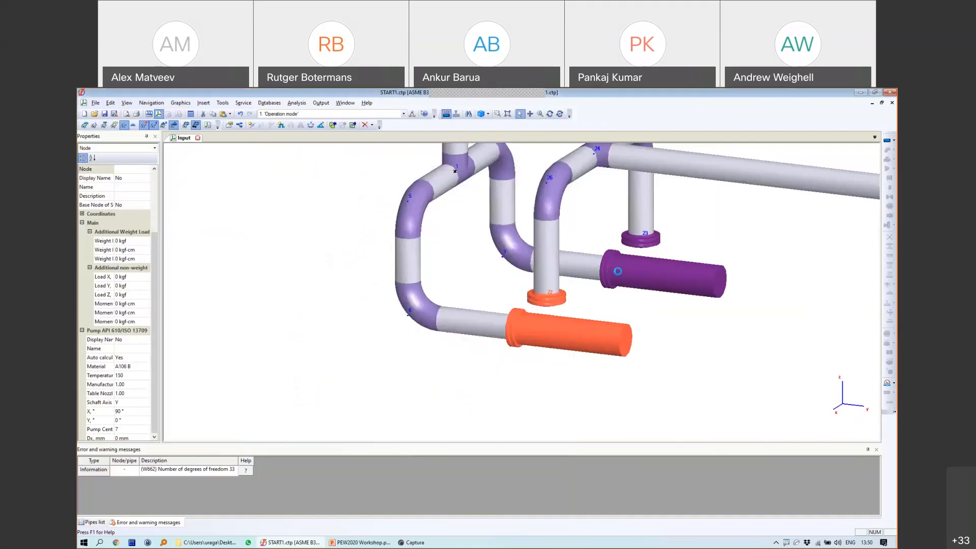
double_click(523, 262)
type("2")
left_click(476, 437)
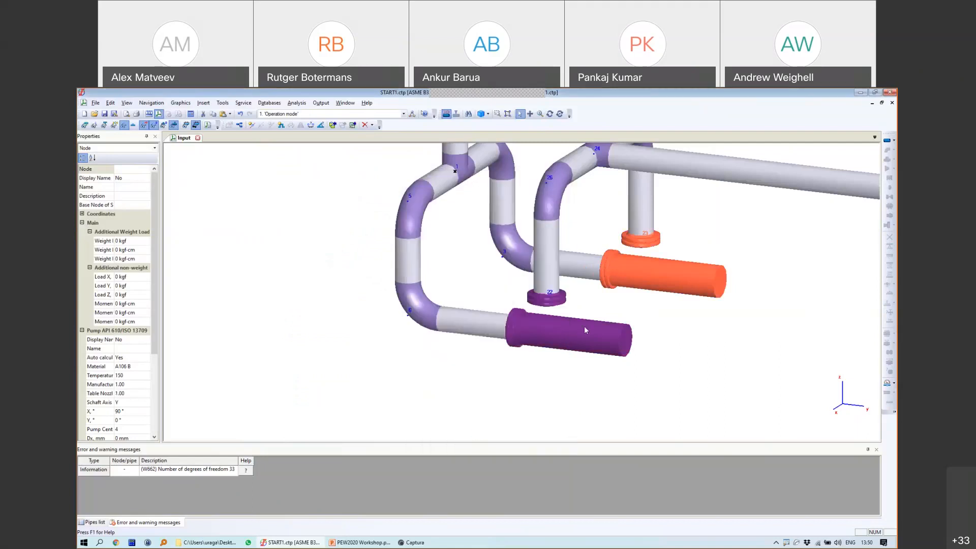
left_click(106, 114)
left_click(191, 114)
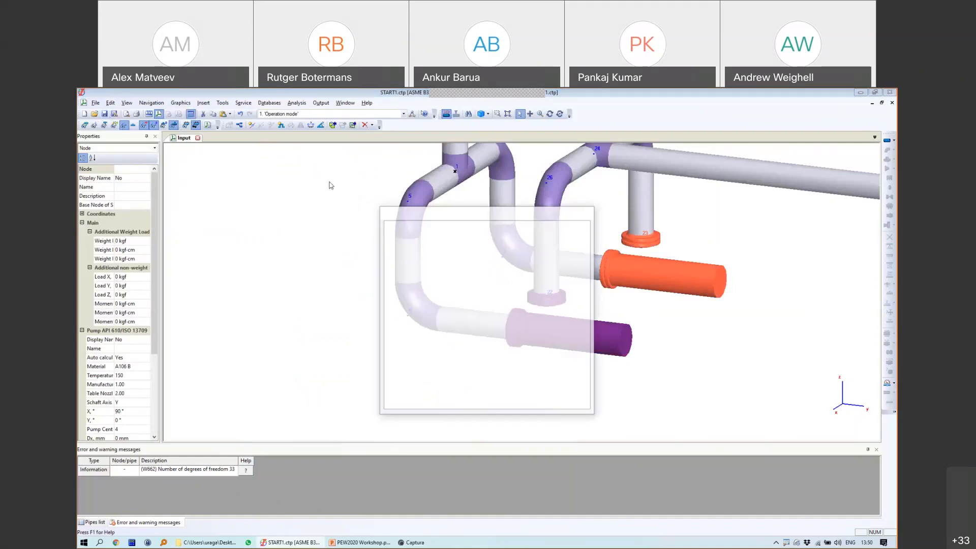
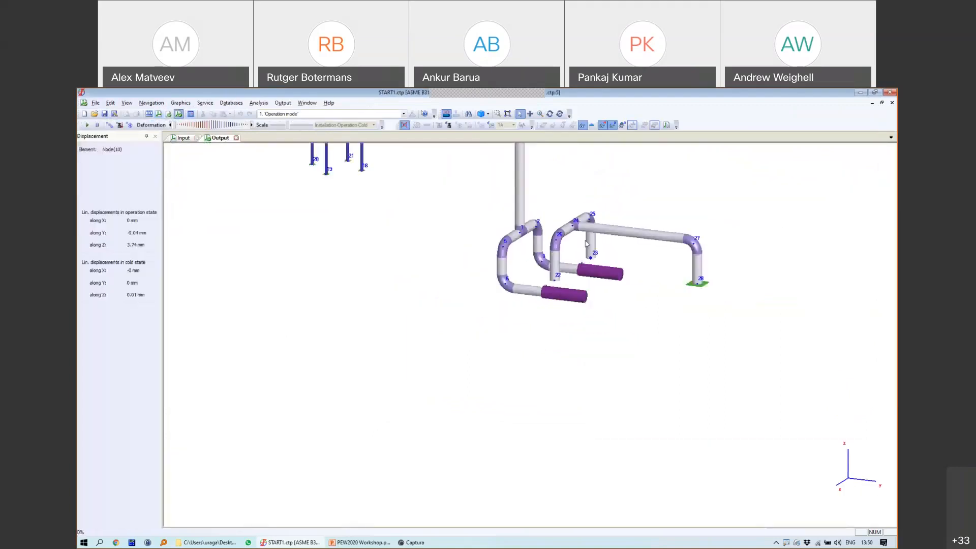
Step: Animate the piping's deformed shape, inspect the tank and lower pipes, then close the deformation results
left_click(86, 124)
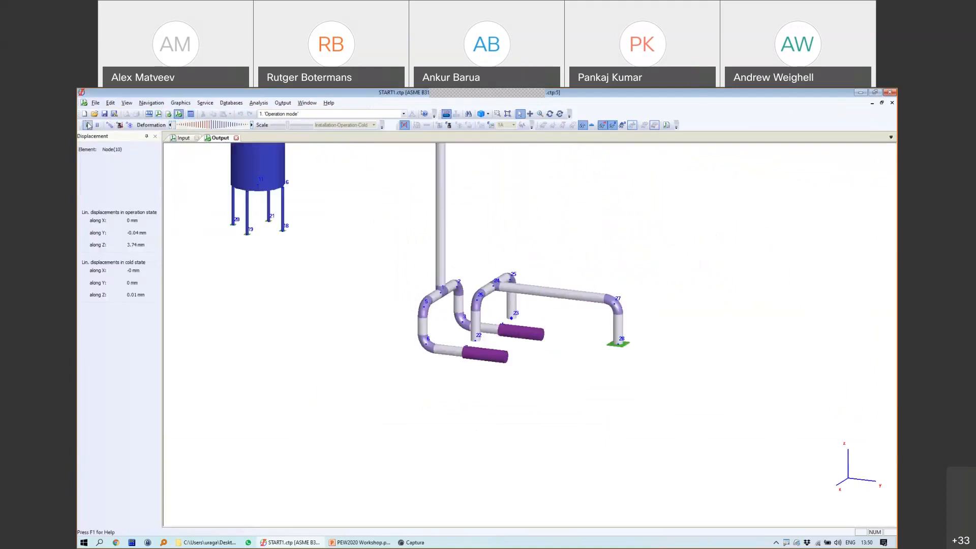
scroll(561, 312, "down", 5)
scroll(561, 311, "up", 5)
middle_click_drag(549, 312, 693, 364)
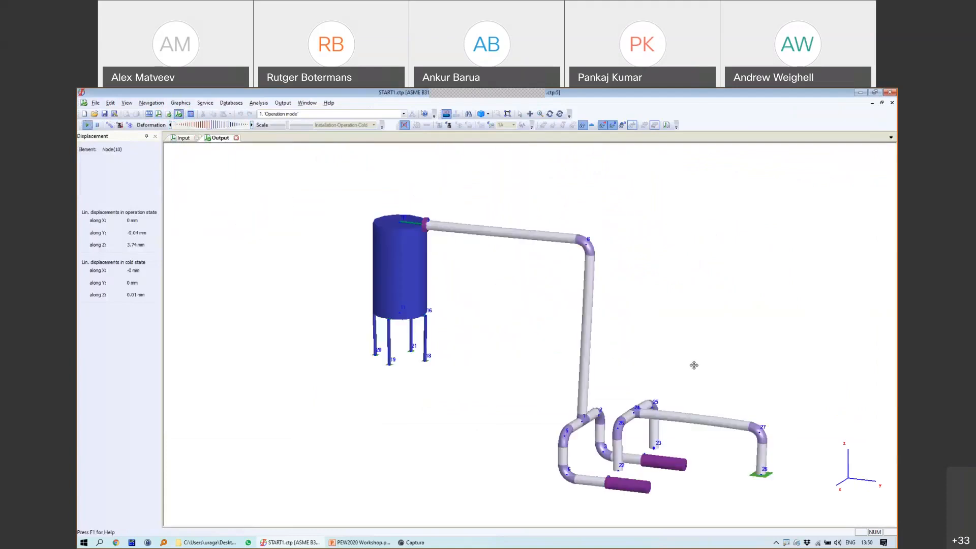
middle_click_drag(599, 393, 576, 355)
scroll(595, 394, "down", 3)
scroll(598, 393, "up", 6)
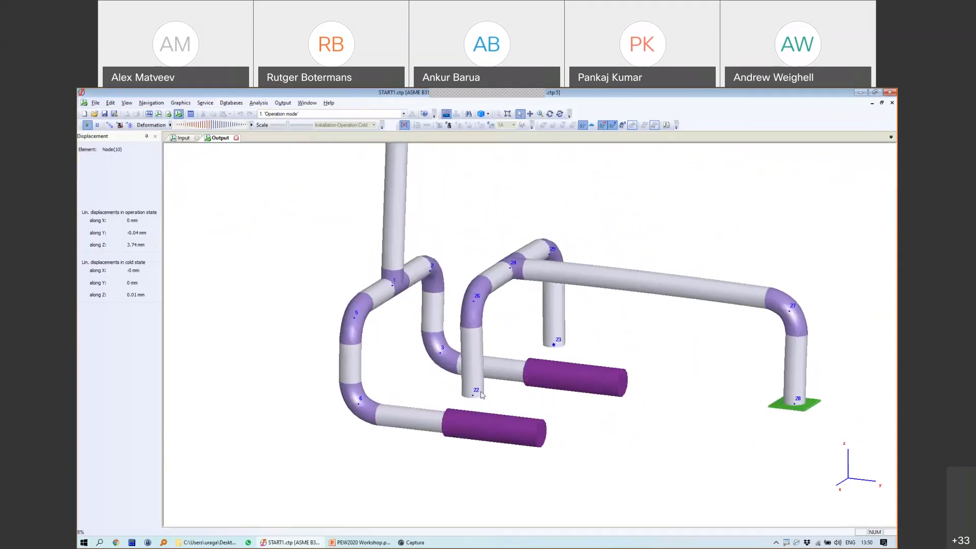
scroll(518, 364, "up", 5)
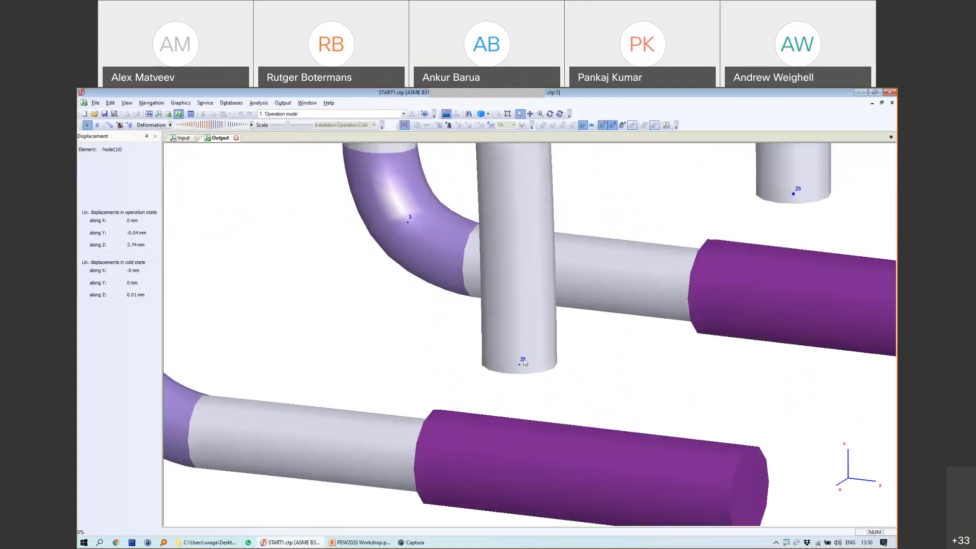
left_click(236, 138)
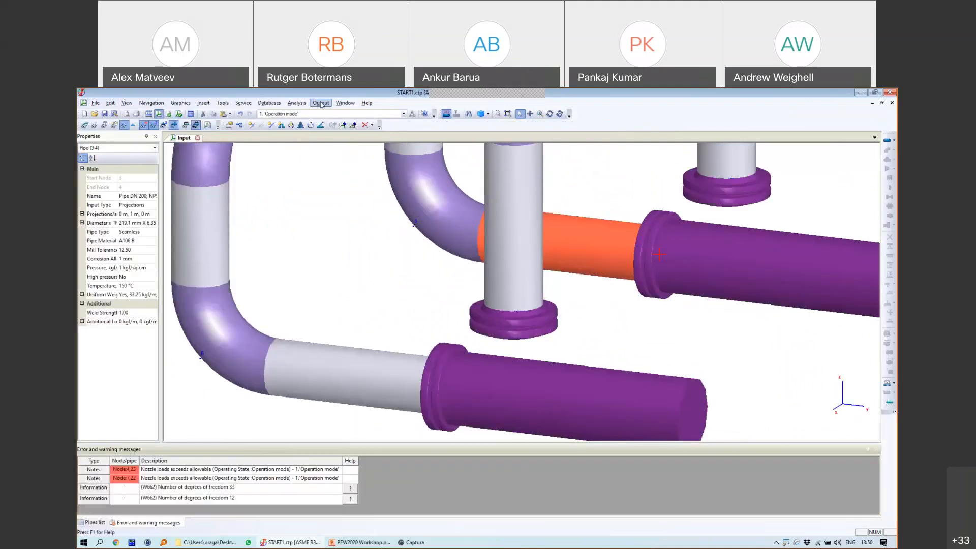
Step: Show the Nozzle and Equipment Loads table and review the two API 610 pump rows
left_click(321, 103)
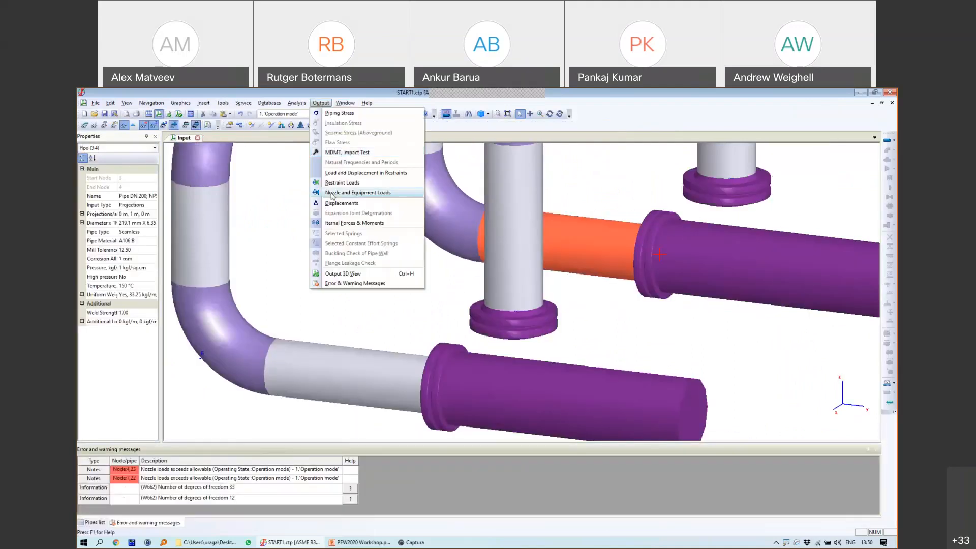
left_click(358, 195)
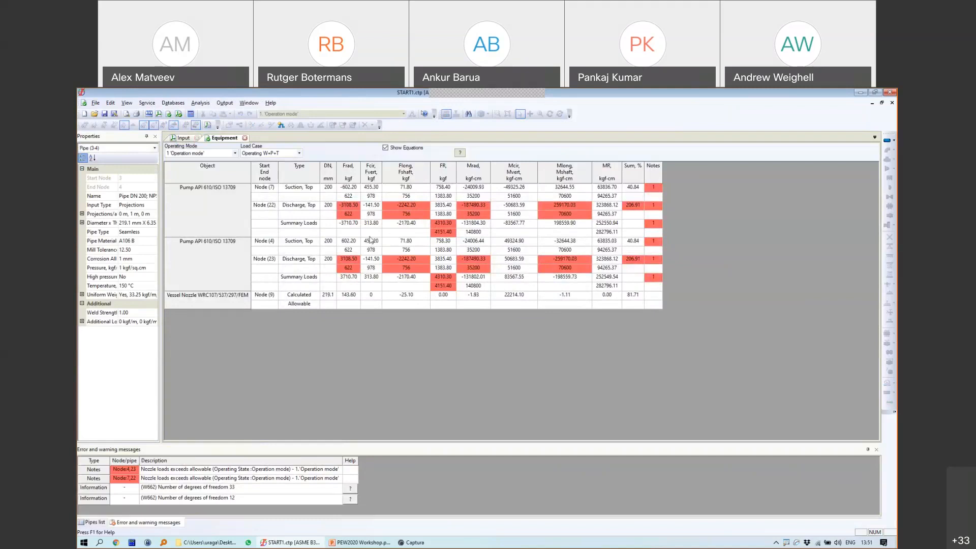
mouse_move(350, 182)
left_mouse_down()
mouse_move(331, 195)
mouse_move(361, 200)
mouse_move(366, 185)
mouse_move(353, 185)
mouse_move(415, 177)
left_mouse_up()
mouse_move(363, 201)
left_mouse_down()
mouse_move(642, 192)
mouse_move(526, 177)
mouse_move(371, 178)
left_mouse_up()
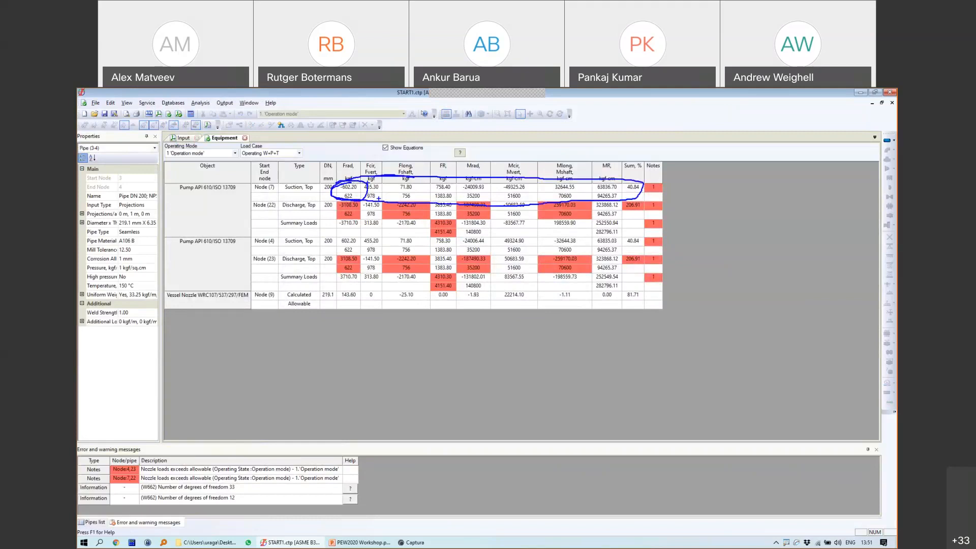
mouse_move(362, 233)
left_mouse_down()
mouse_move(319, 241)
mouse_move(466, 262)
mouse_move(611, 244)
left_mouse_up()
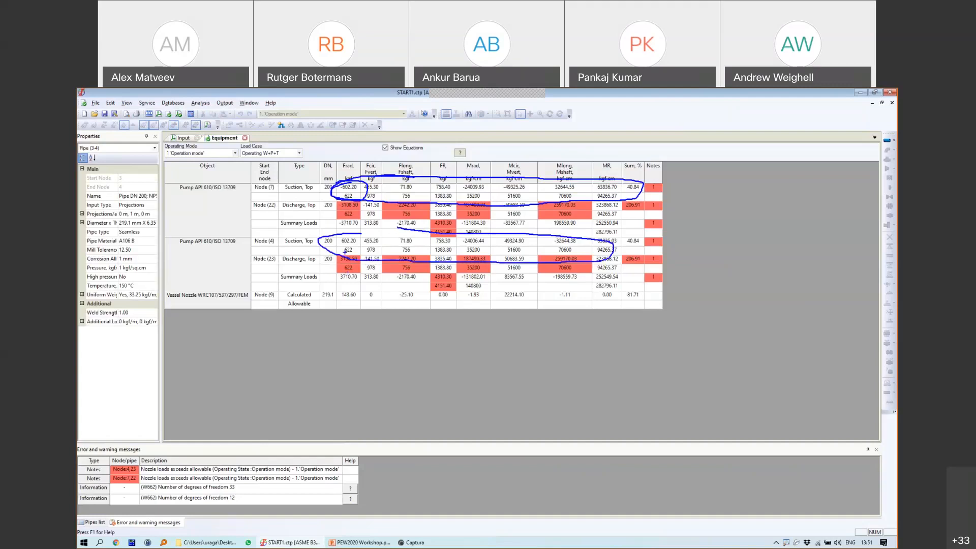
mouse_move(266, 179)
left_mouse_down()
mouse_move(277, 194)
mouse_move(247, 178)
mouse_move(253, 201)
mouse_move(277, 200)
left_mouse_up()
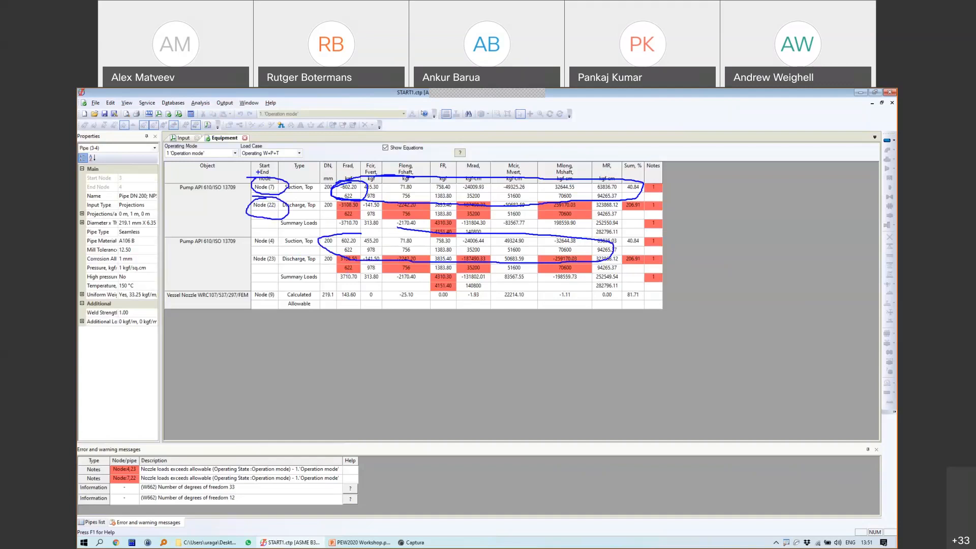
Step: Return to the input model and select pump nodes 7 and 22
left_click(182, 137)
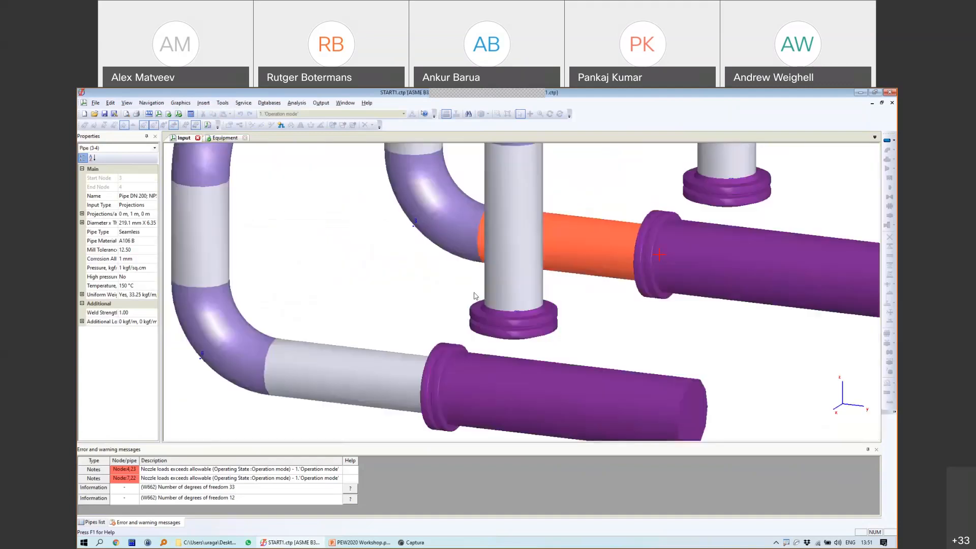
scroll(474, 337, "down", 3)
scroll(477, 381, "down", 1)
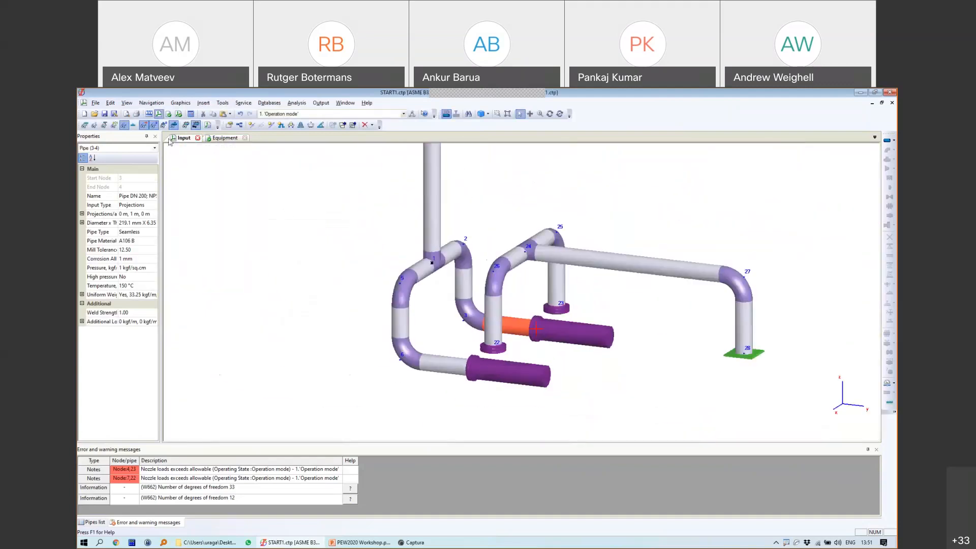
scroll(482, 382, "up", 5)
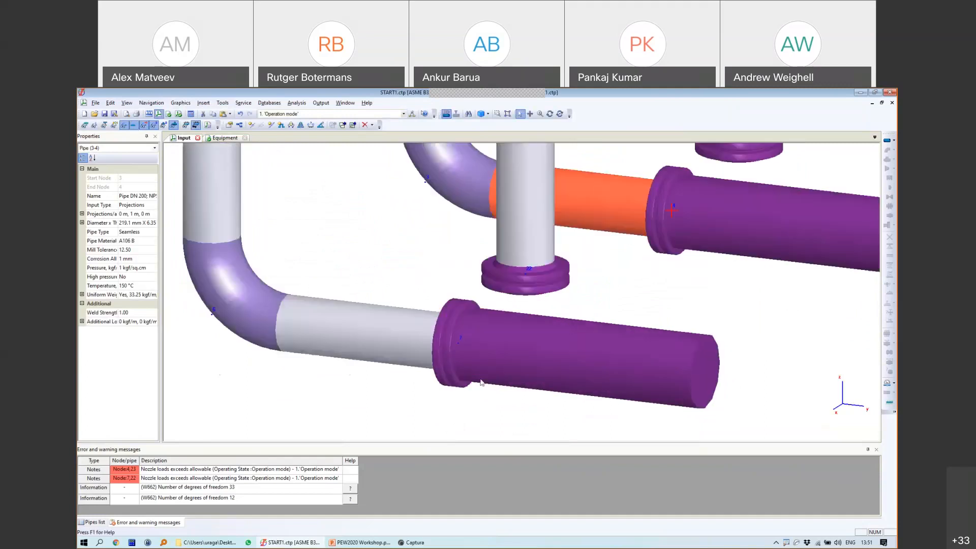
left_click(457, 342)
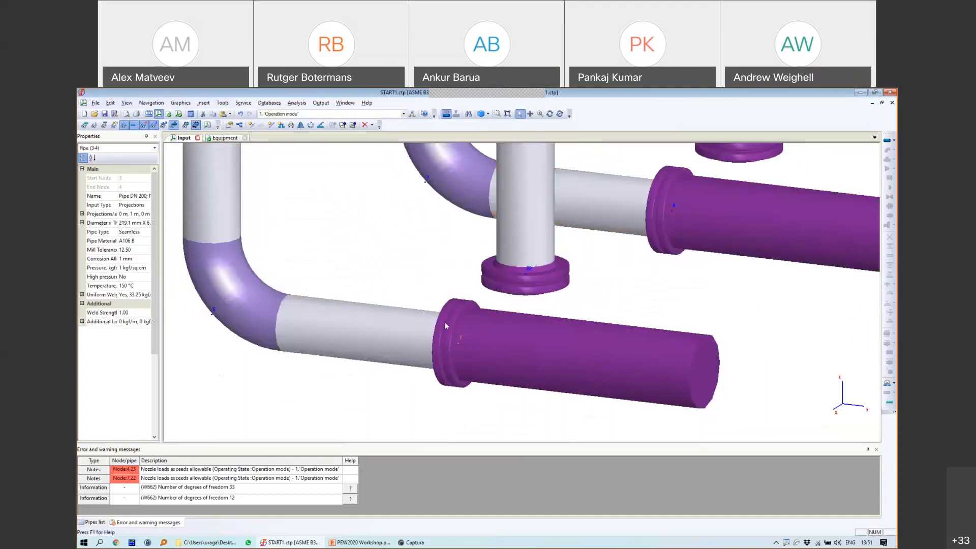
left_click(528, 273)
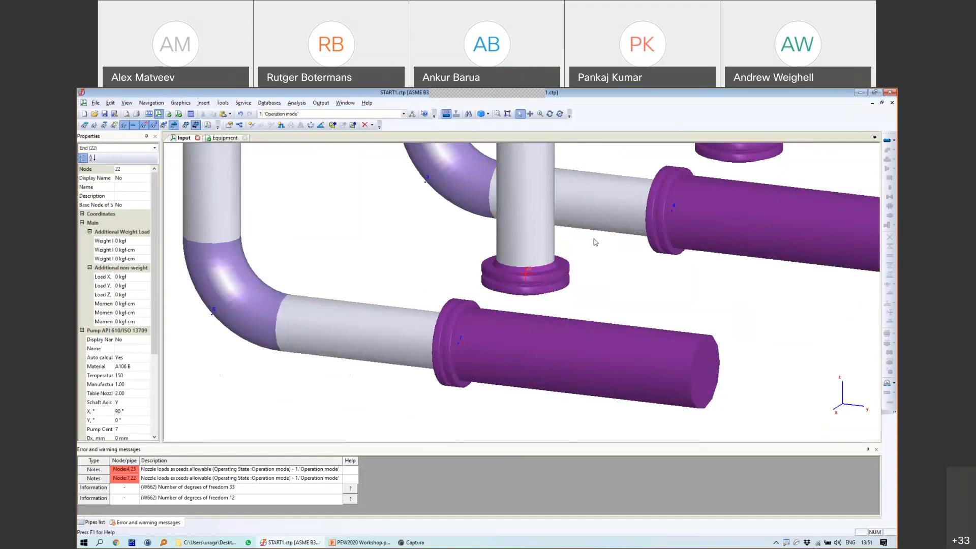
scroll(559, 288, "down", 5)
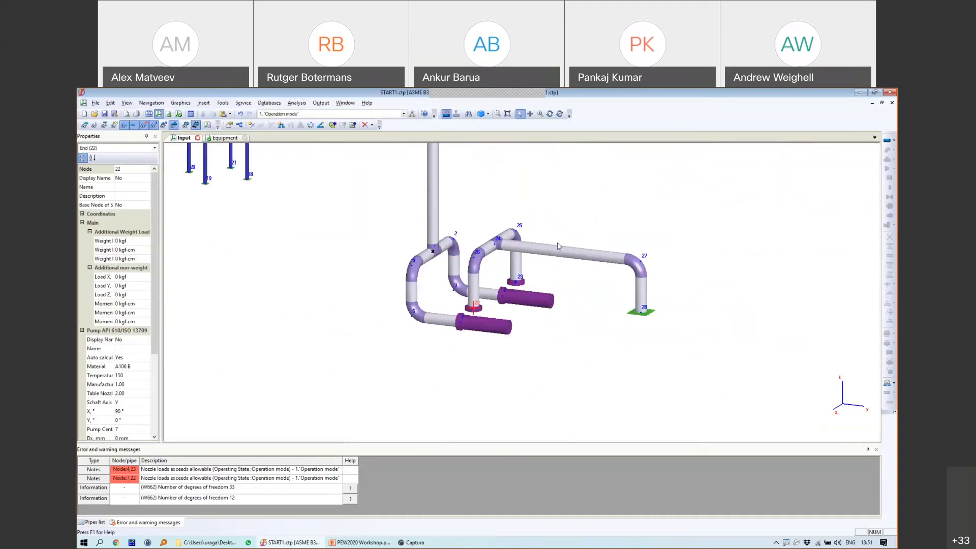
Step: Check pipe 24-27's properties without changes and orbit the model slightly
left_click(553, 251)
double_click(553, 251)
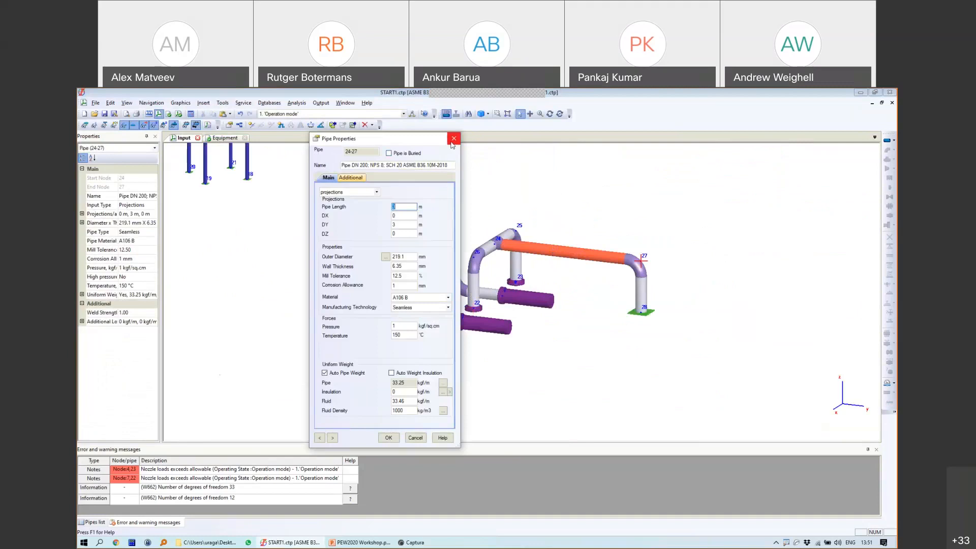
left_click(452, 142)
left_click(550, 113)
left_click_drag(669, 278, 656, 277)
left_click(519, 114)
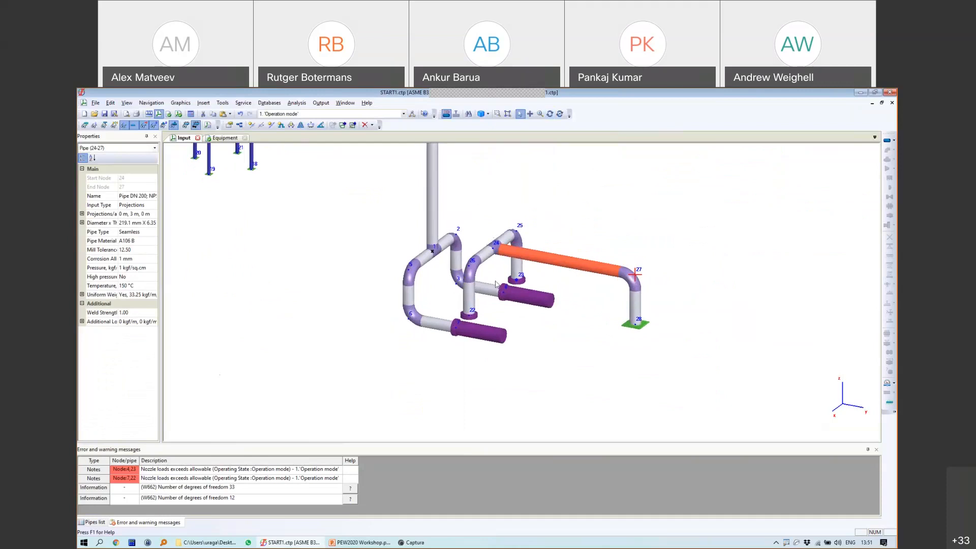
Step: Set pipe 26-22's length to 3 m and check pipe 25-23's properties unchanged
left_click(467, 291)
double_click(469, 291)
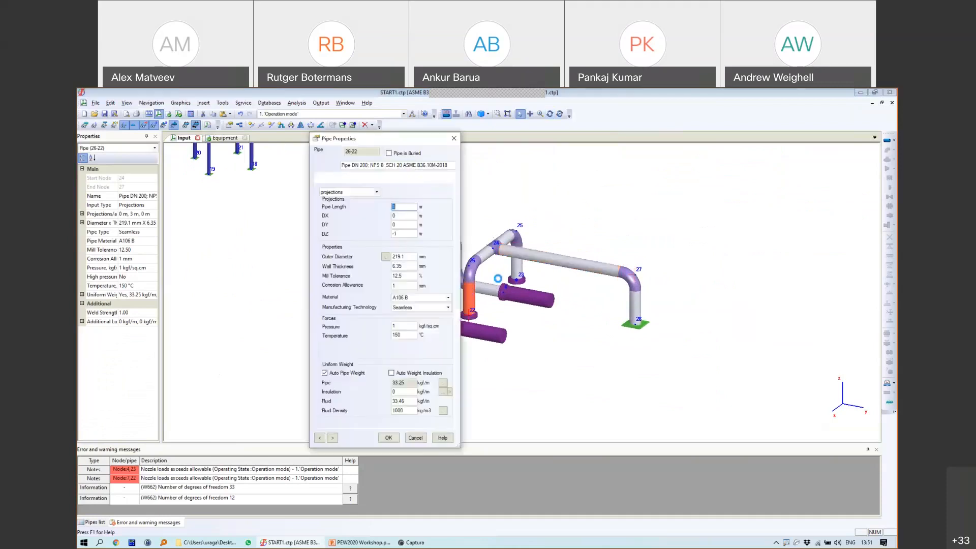
type("3")
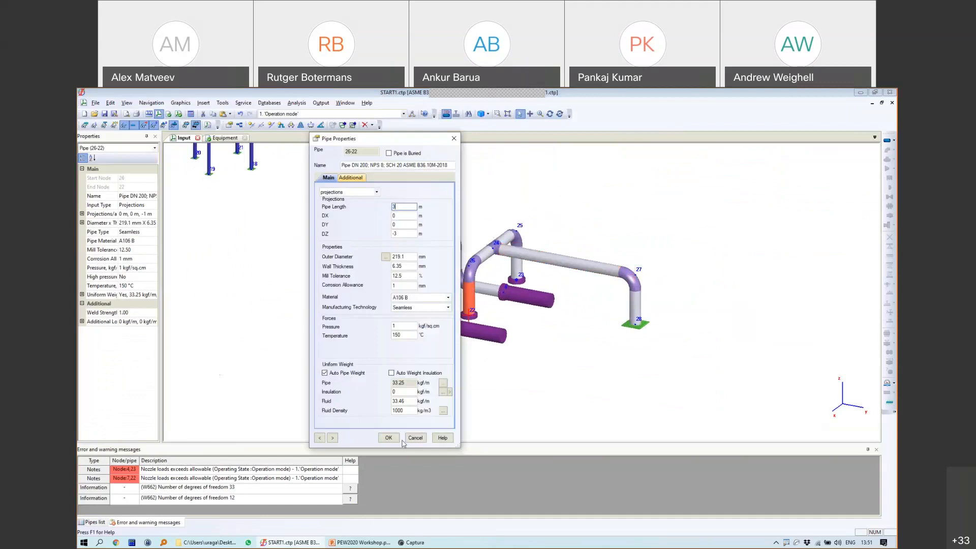
key("Return")
double_click(516, 268)
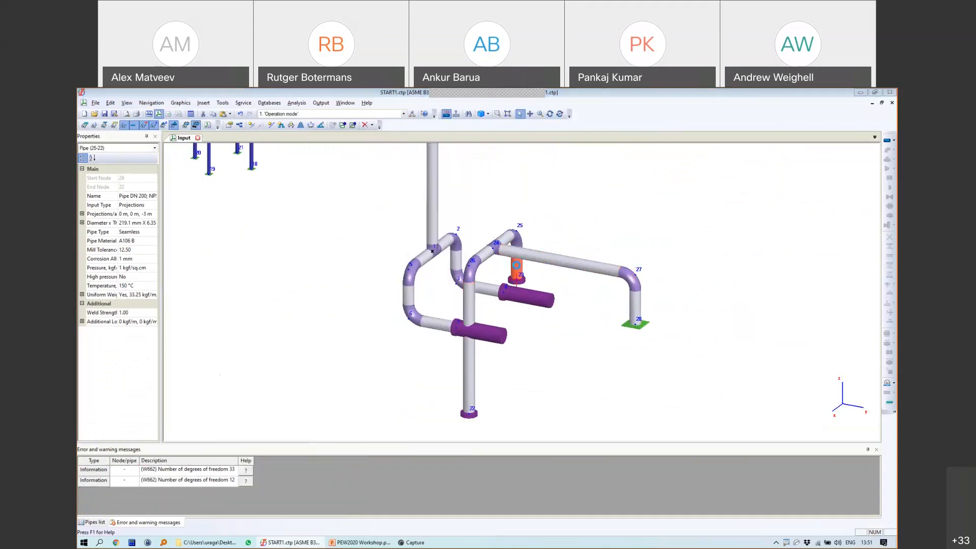
left_click(416, 439)
Step: Move the coordinate origin to node 22, apply pipe 26-22's changes, and open pipe 25-23's properties
scroll(470, 317, "up", 3)
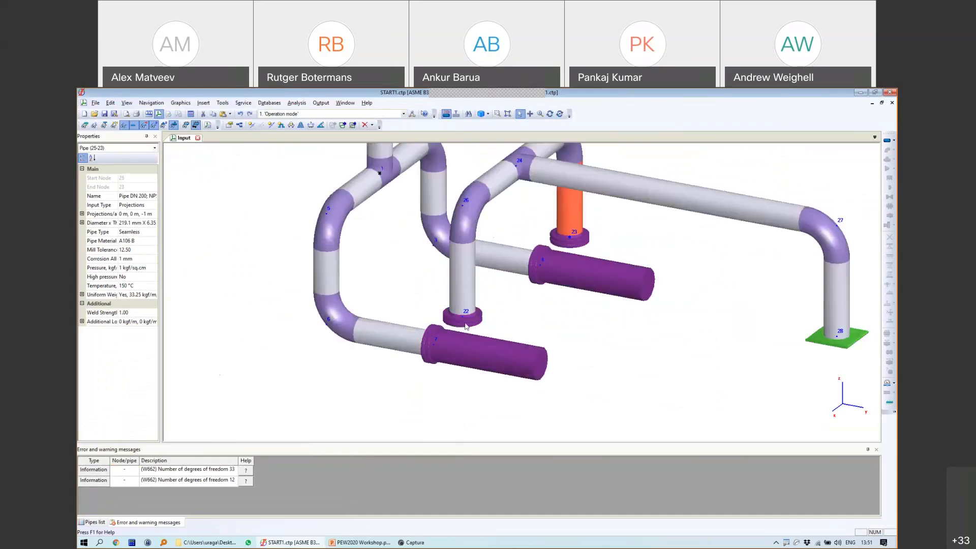
right_click(474, 362)
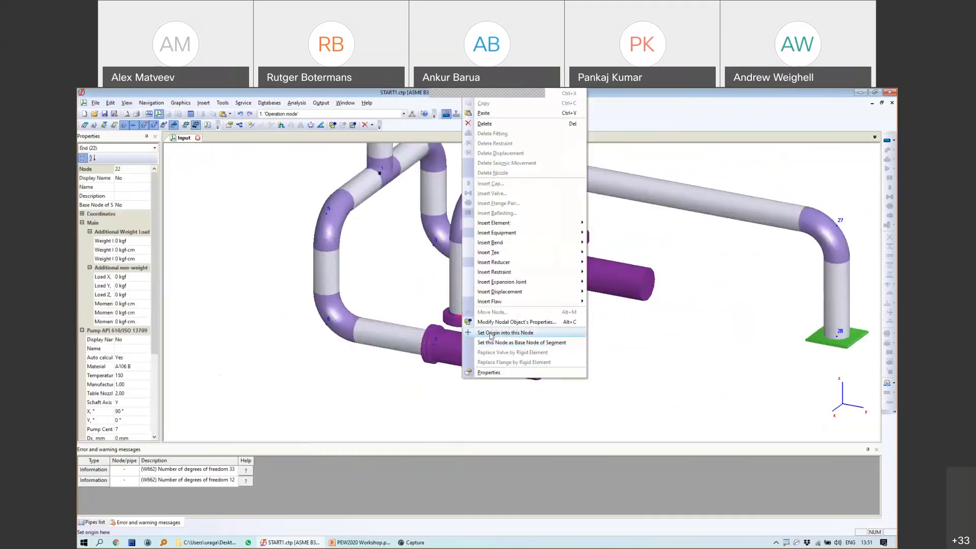
left_click(500, 346)
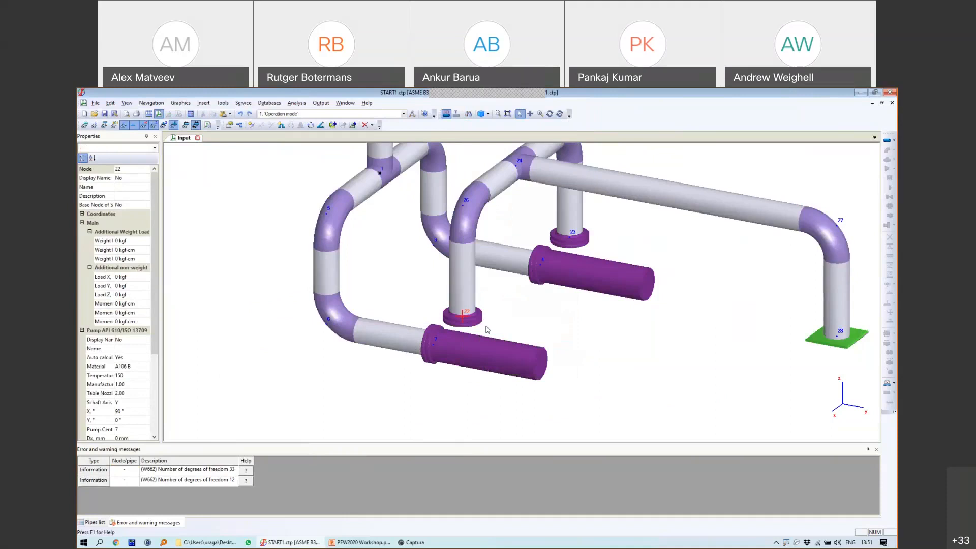
scroll(484, 262, "down", 2)
left_click(477, 267)
scroll(478, 267, "up", 1)
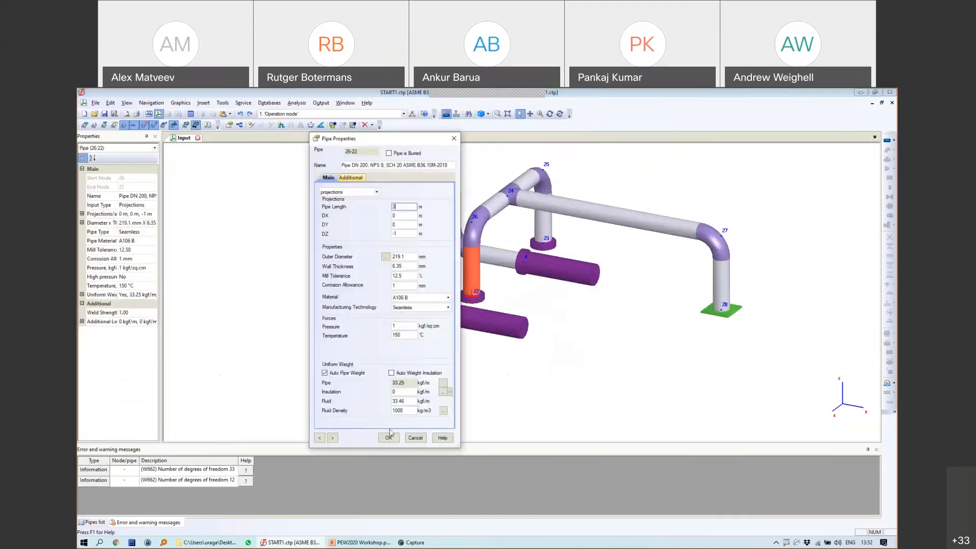
left_click(388, 438)
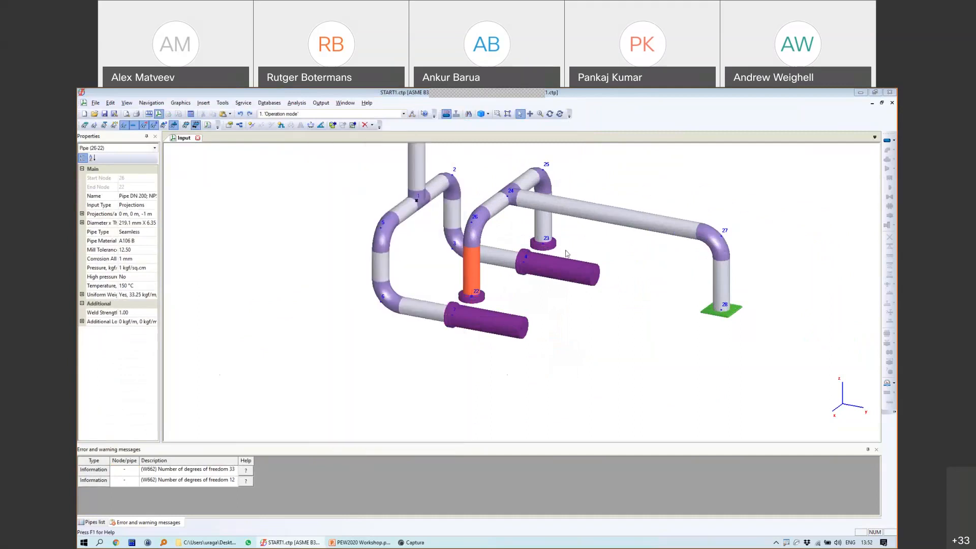
scroll(545, 311, "down", 3)
scroll(544, 311, "up", 5)
double_click(543, 314)
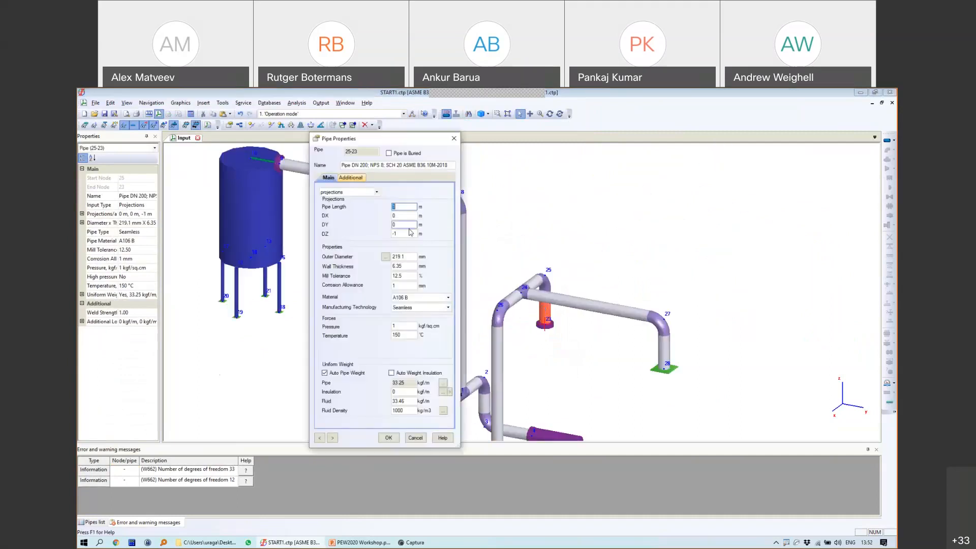
Step: Confirm pipe 25-23's new length and set pipe 27-28's vertical projection to -3 m
left_click(388, 438)
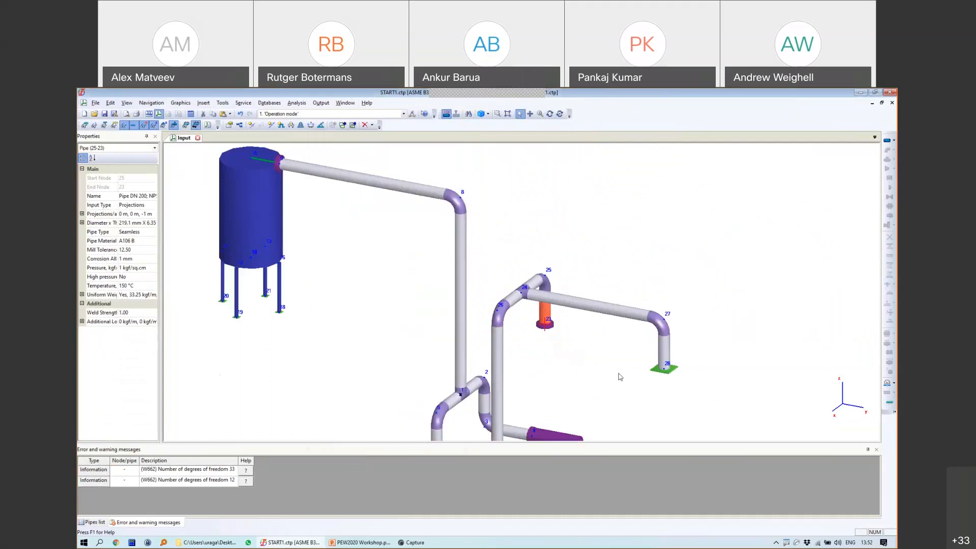
left_click(663, 351)
left_click(147, 214)
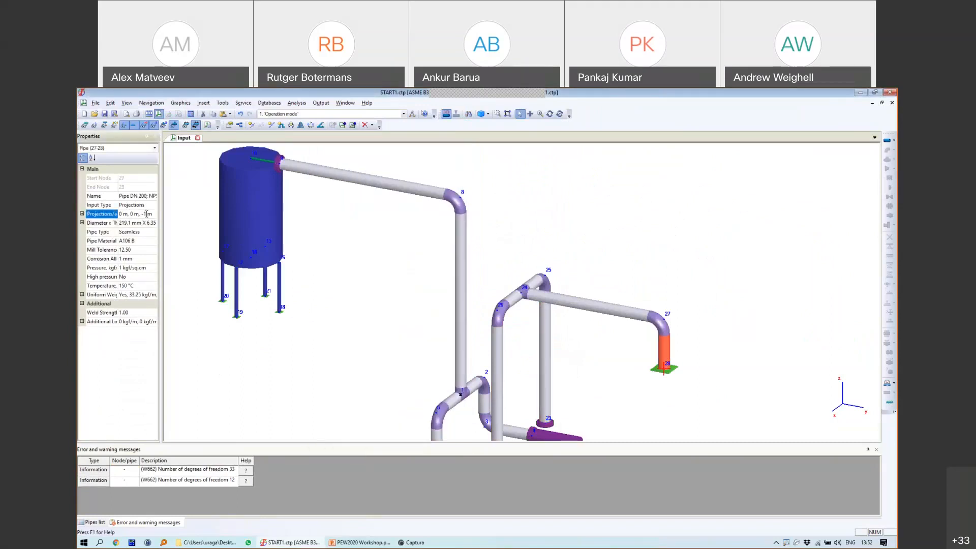
key("shift+Left")
type("3")
key("Return")
Step: Insert new node 29 on pipe 24-27 at distance 1
scroll(617, 324, "down", 2)
middle_click_drag(617, 324, 595, 181)
scroll(623, 246, "up", 4)
scroll(607, 287, "down", 2)
middle_click_drag(603, 226, 611, 312)
left_click(252, 125)
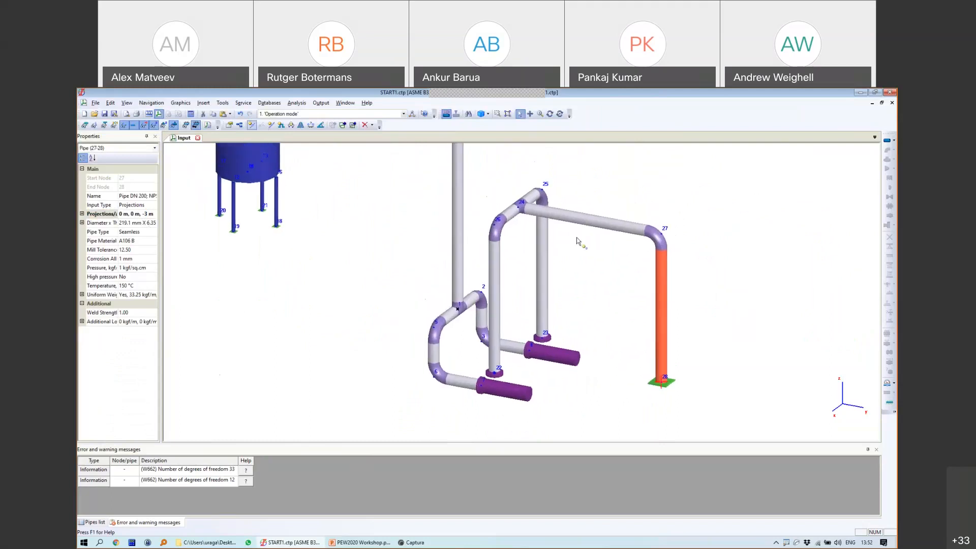
left_click(560, 216)
type("1")
key("Return")
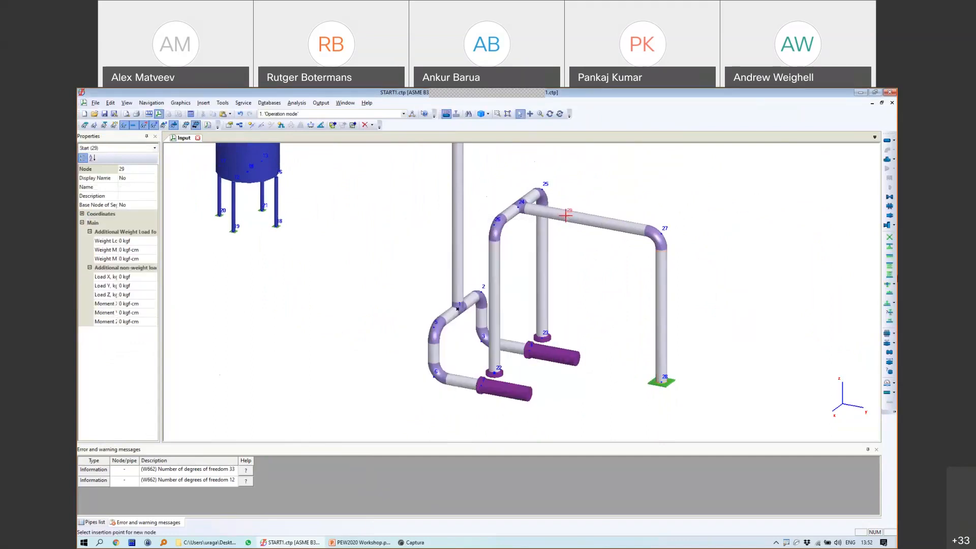
Step: Add a spring hanger at node 29 and set spring selection to Perform using the LISEGA table
left_click(889, 275)
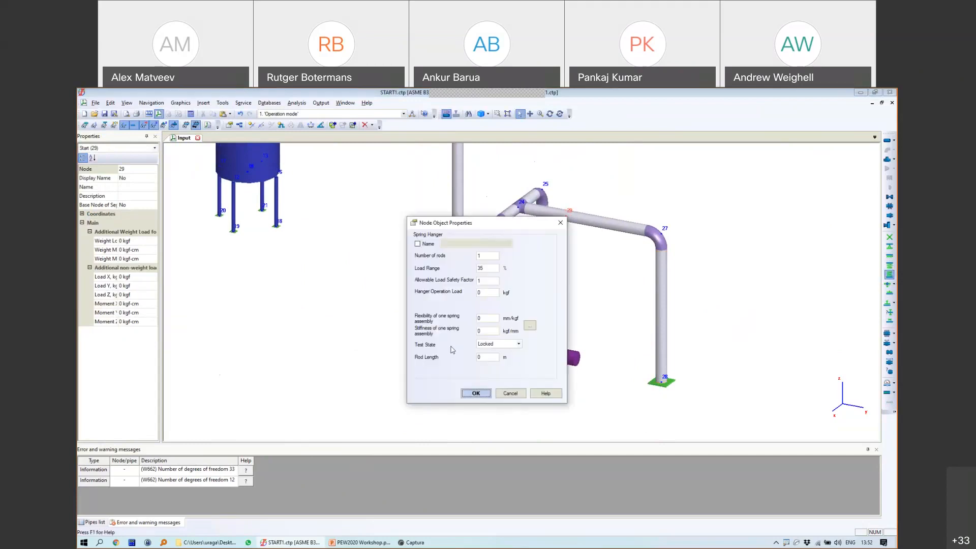
left_click(476, 393)
right_click(353, 167)
left_click(374, 174)
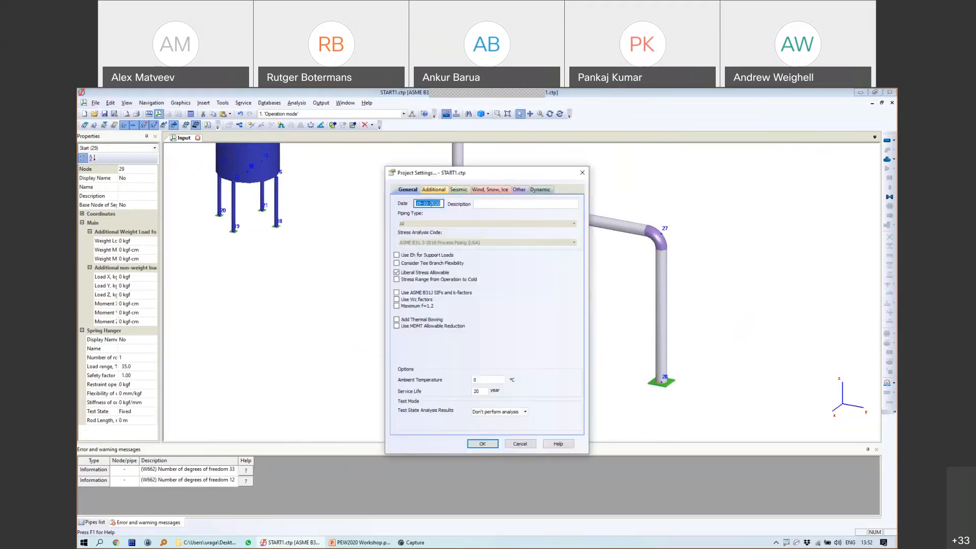
left_click(432, 189)
left_click(536, 211)
left_click(523, 224)
left_click(536, 240)
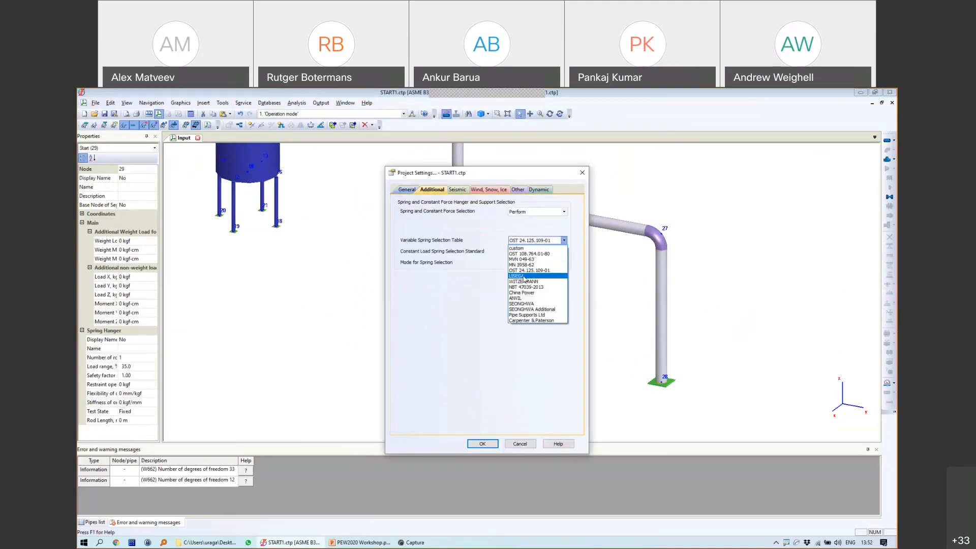
left_click(523, 276)
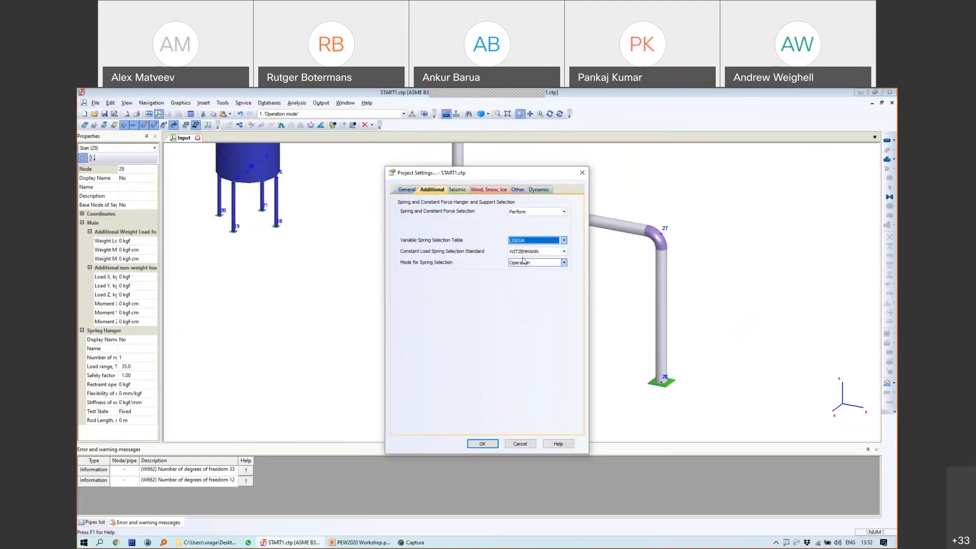
left_click(482, 444)
Step: Pan the model left and rerun the stress analysis
scroll(604, 218, "down", 2)
middle_click_drag(641, 262, 579, 290)
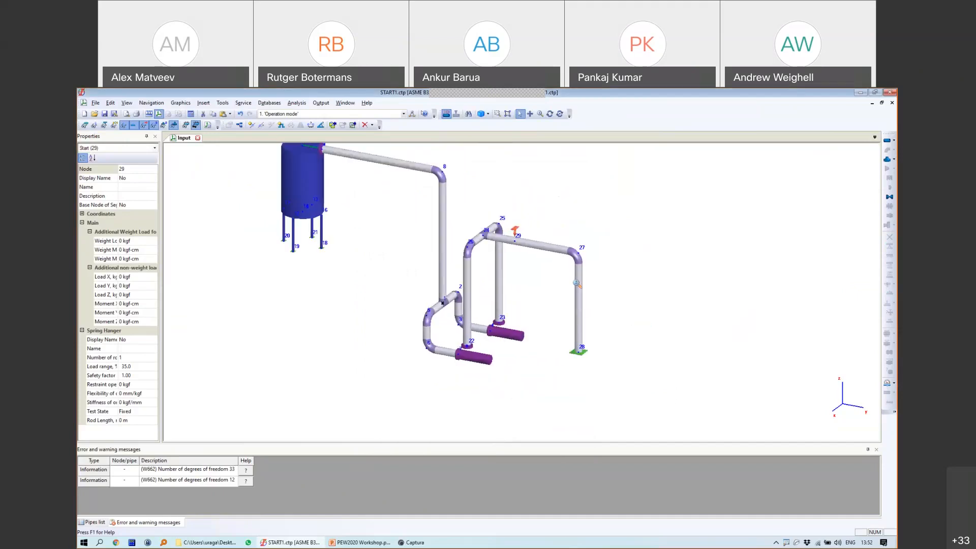
scroll(579, 290, "up", 2)
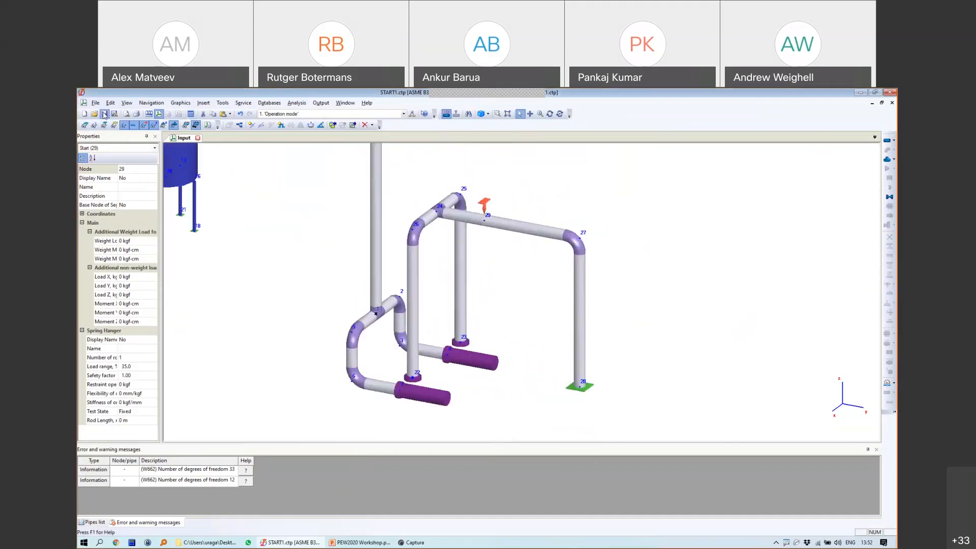
left_click(191, 114)
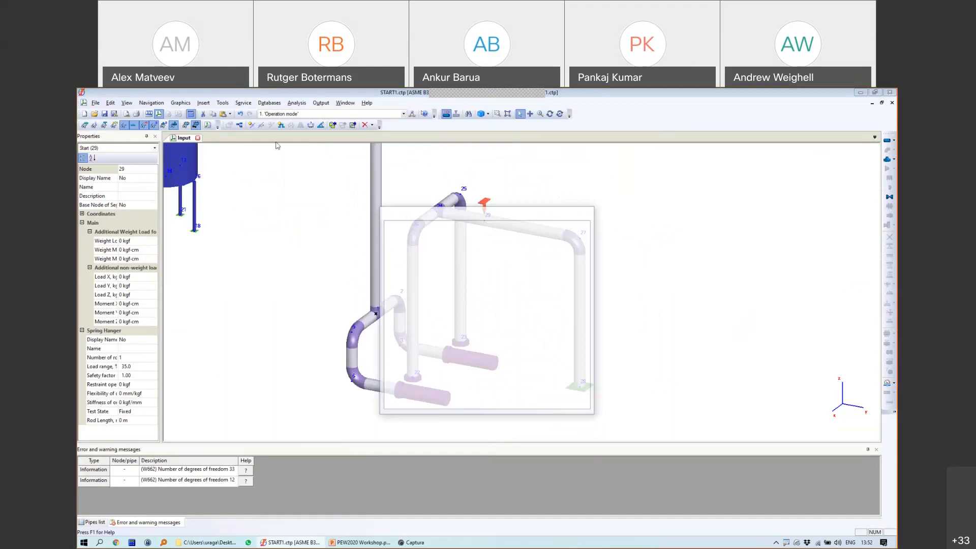
scroll(326, 164, "up", 2)
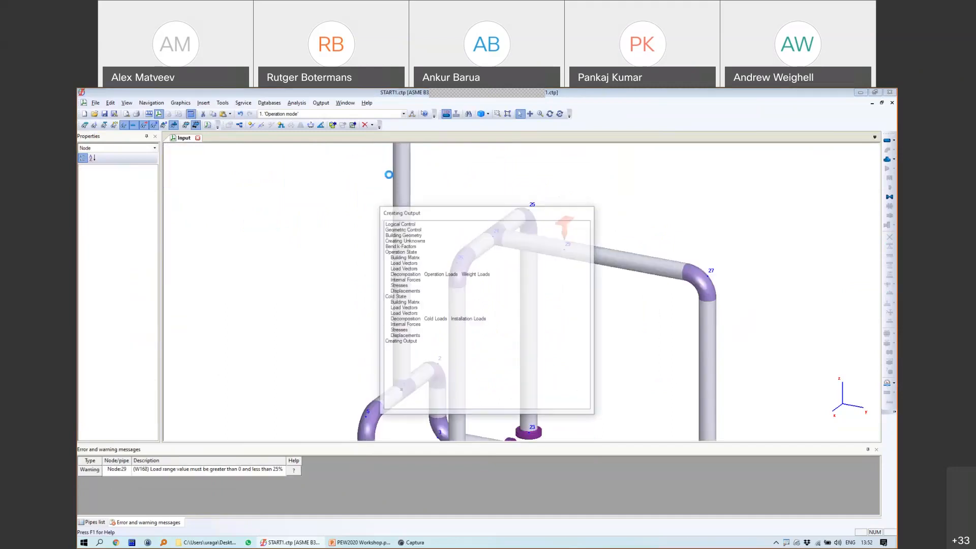
left_click(321, 102)
left_click(351, 192)
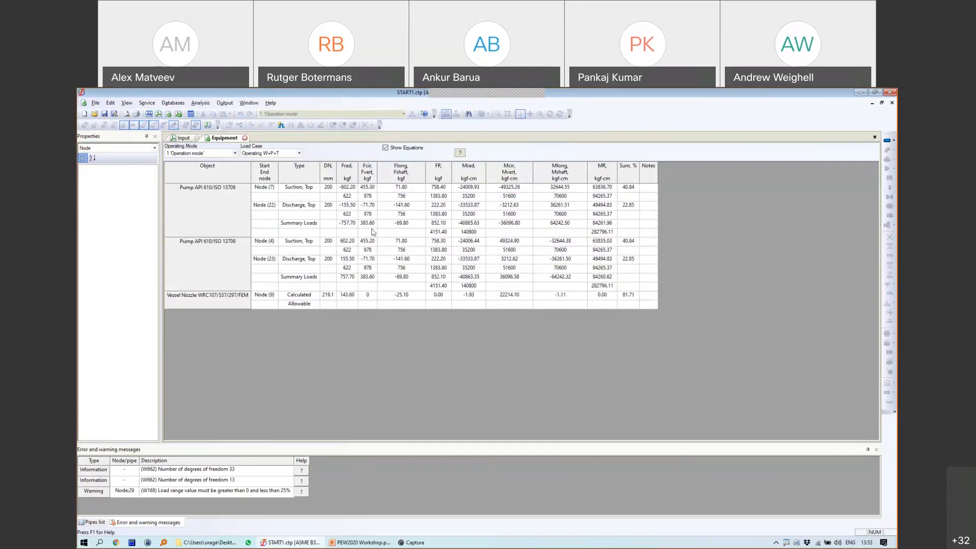
left_click(304, 251)
left_click(322, 214)
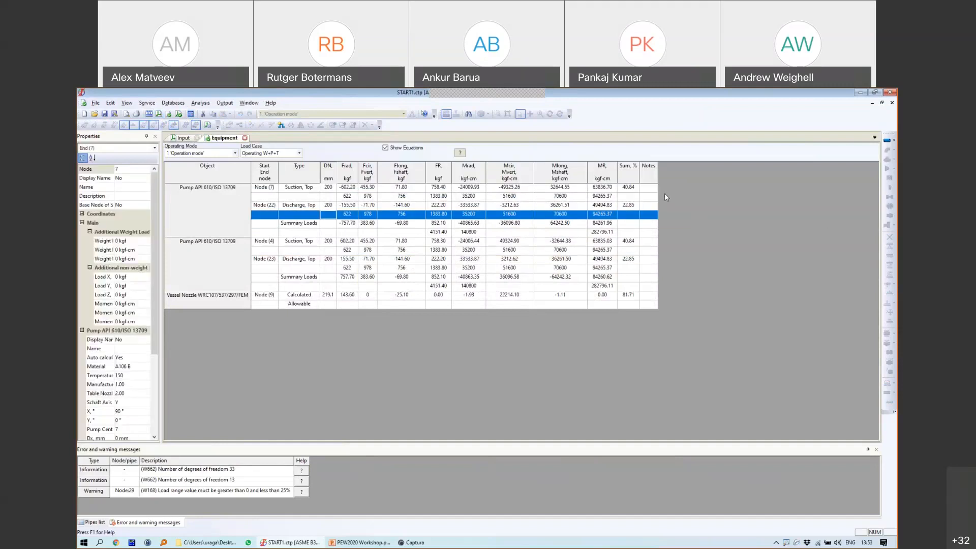
mouse_move(621, 184)
left_mouse_down()
mouse_move(626, 192)
mouse_move(632, 177)
mouse_move(621, 187)
left_mouse_up()
mouse_move(623, 199)
left_mouse_down()
mouse_move(622, 261)
mouse_move(590, 292)
left_mouse_up()
left_click(245, 137)
Step: Reframe and rotate the whole piping system, then open Project Settings showing ASME B31.3-2018
scroll(422, 256, "down", 4)
middle_click_drag(448, 244, 571, 293)
scroll(478, 246, "up", 4)
scroll(474, 261, "down", 4)
scroll(537, 297, "up", 2)
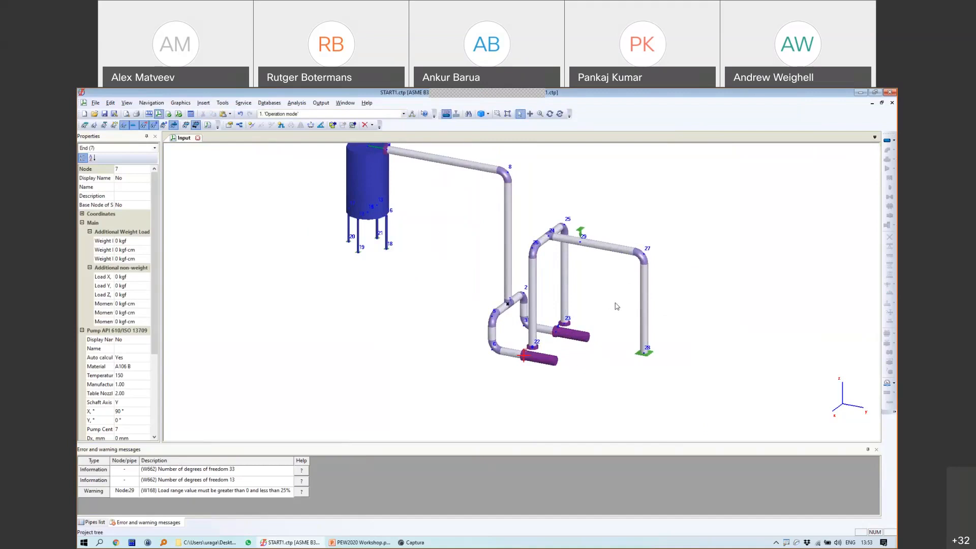
middle_click_drag(671, 347, 617, 337)
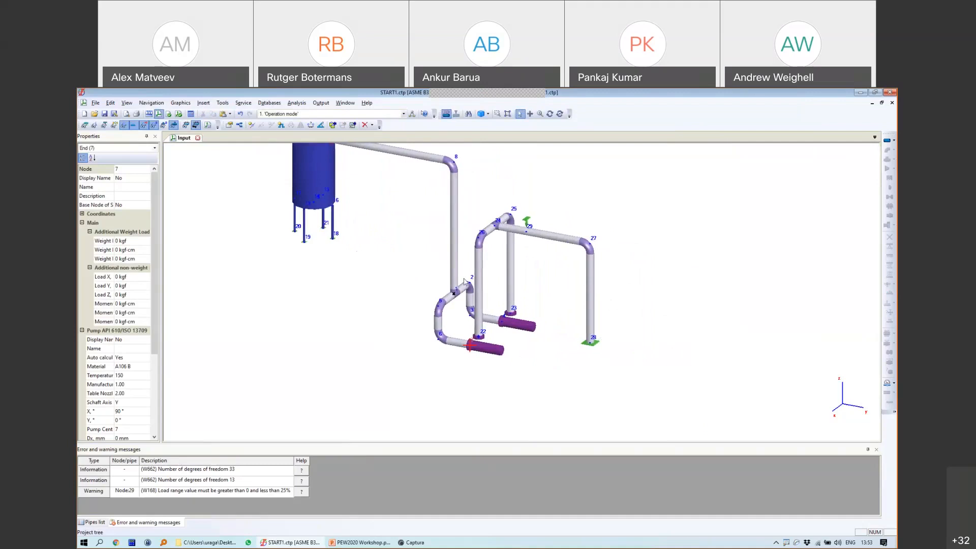
left_click(550, 114)
left_click_drag(638, 279, 558, 292)
middle_click_drag(578, 329, 574, 299)
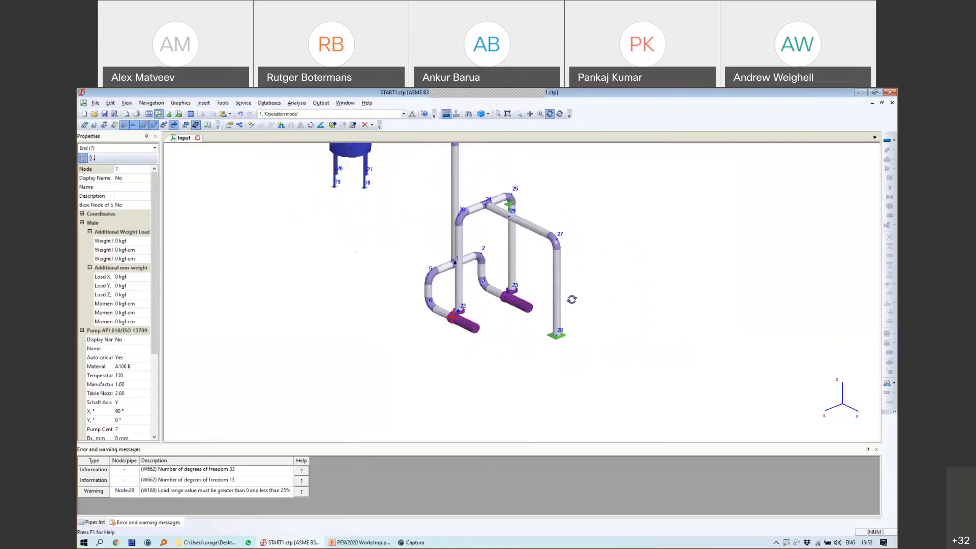
right_click(615, 247)
key("Escape")
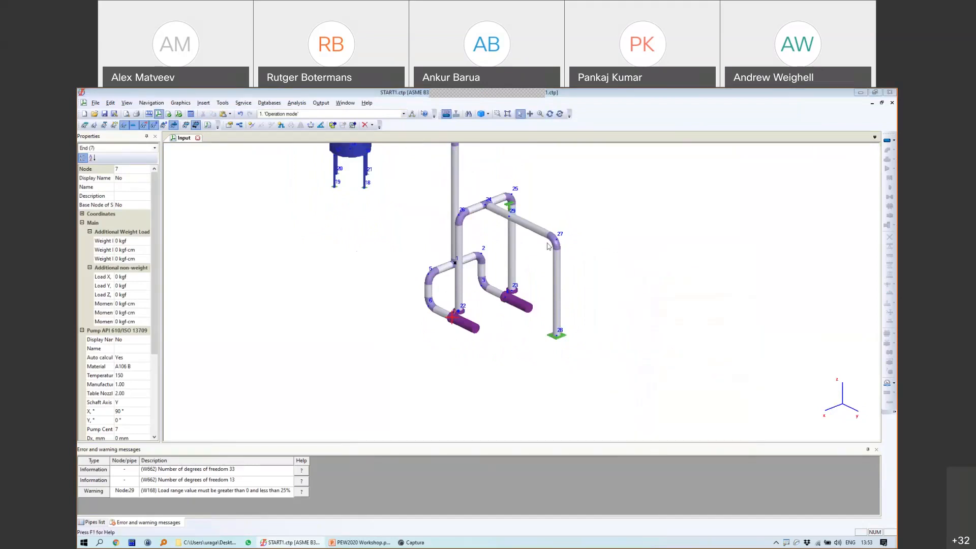
double_click(482, 308)
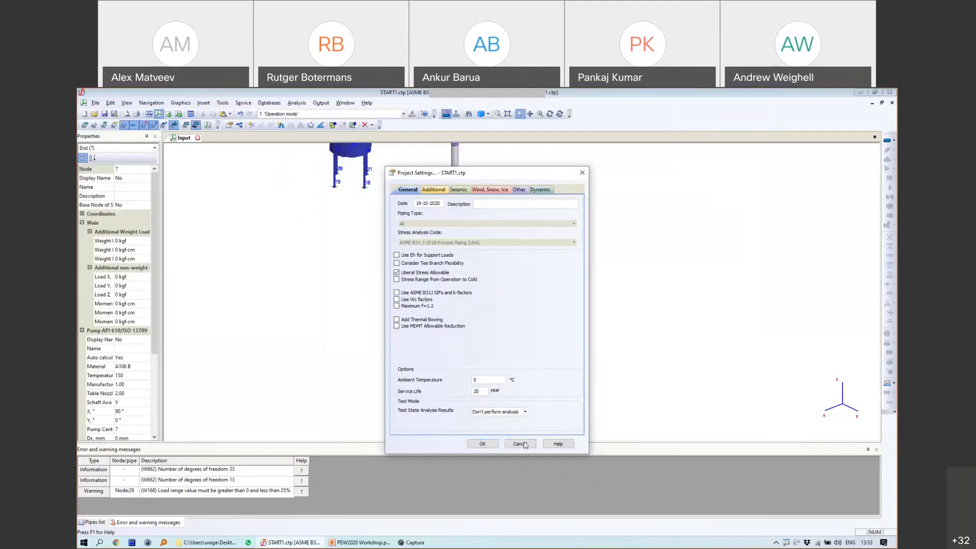
Step: Add a 2 m pipe from node 28 to new node 30 with DY=2
left_click(523, 443)
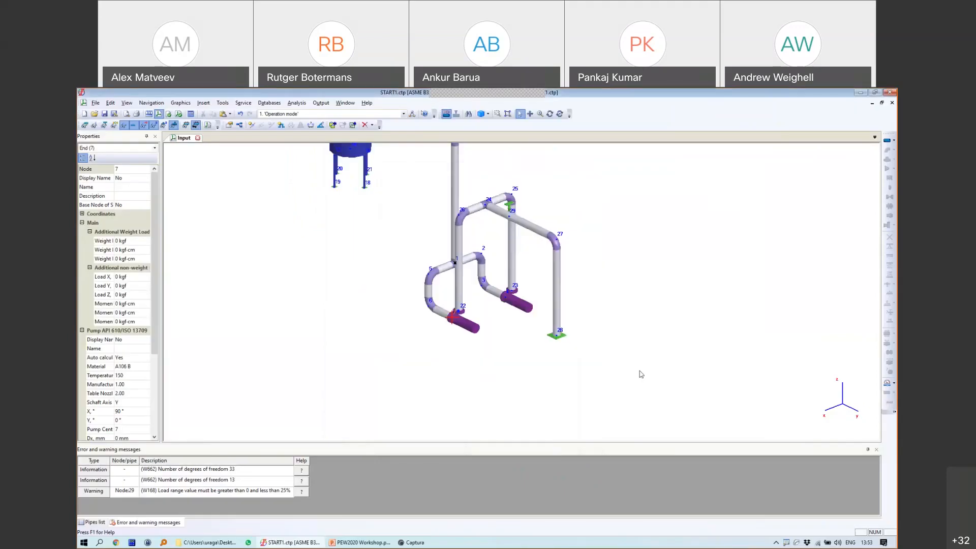
middle_click_drag(639, 370, 555, 338)
left_click(473, 275)
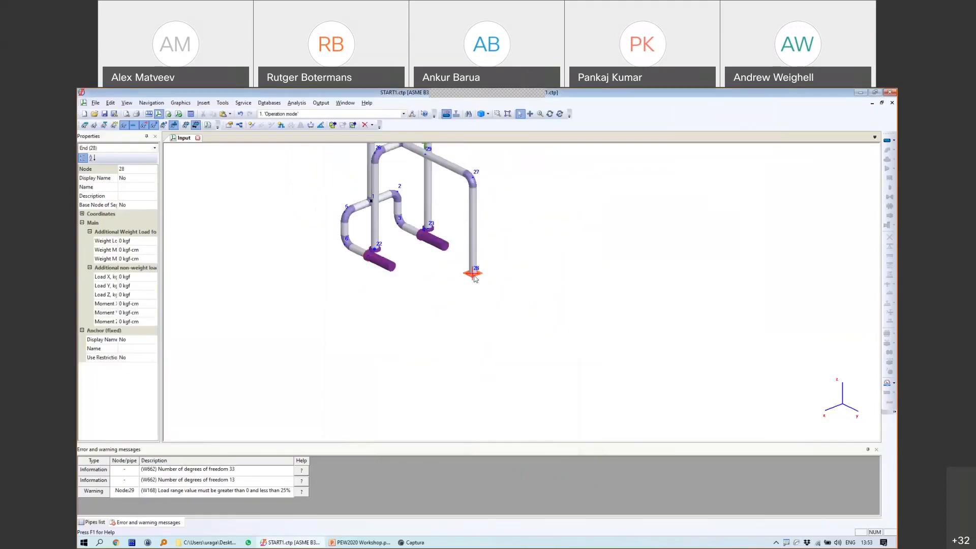
left_click(885, 142)
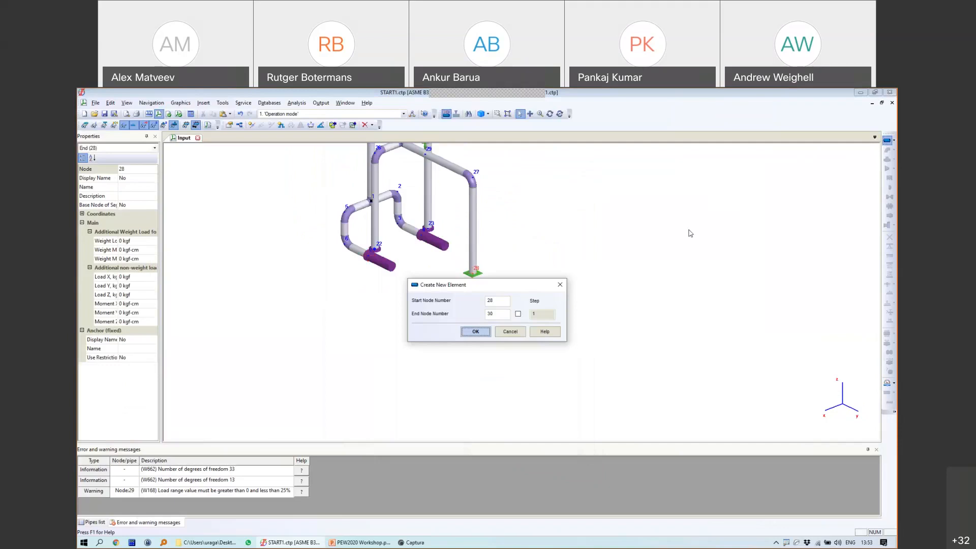
left_click(480, 331)
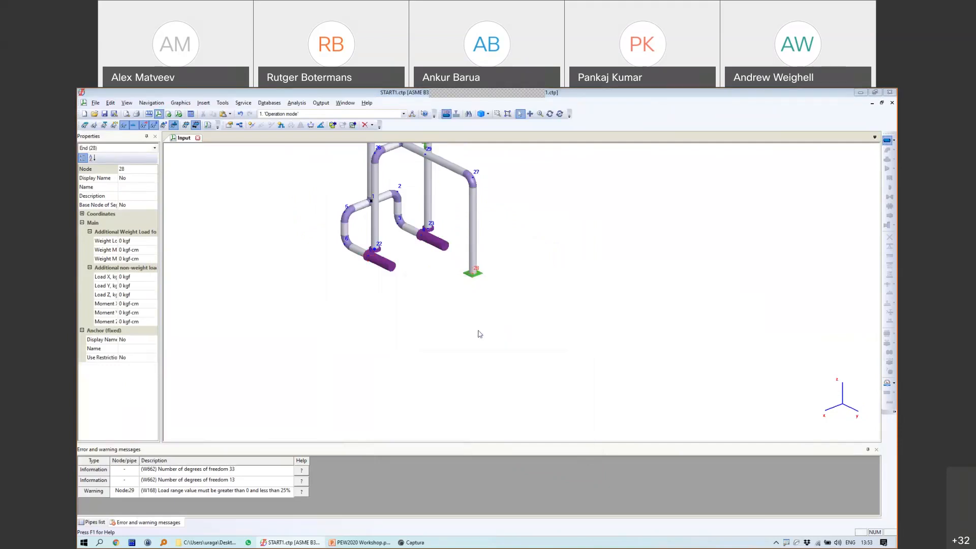
type("2")
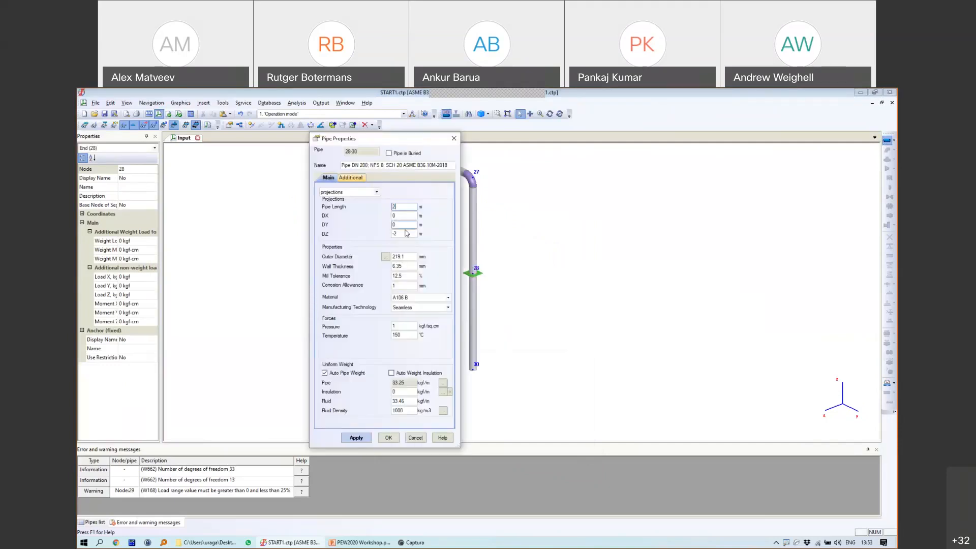
key("Tab")
key("Tab")
key("Tab")
type("0")
key("shift+Tab")
type("2")
left_click(394, 437)
Step: Anchor end node 30
left_click(520, 295)
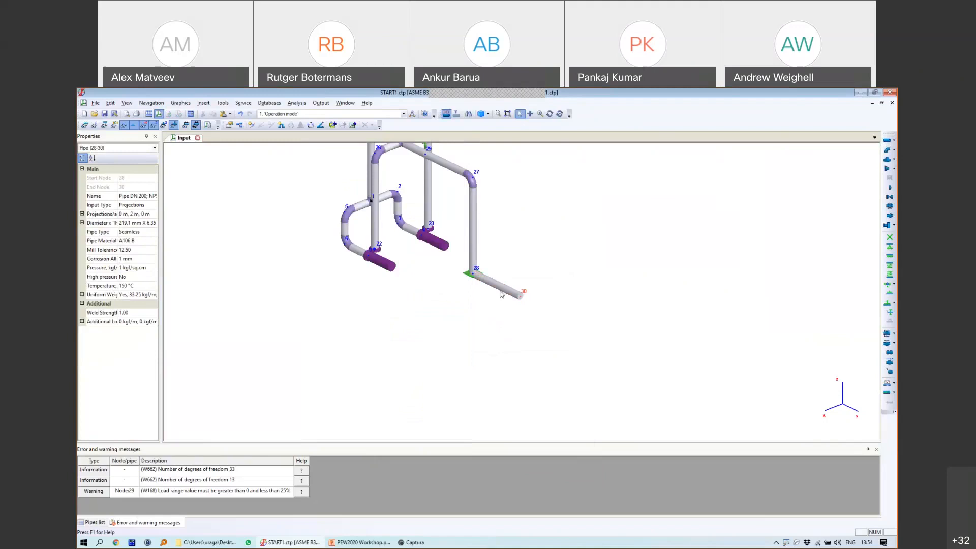
left_click(889, 237)
left_click(471, 381)
scroll(478, 274, "up", 2)
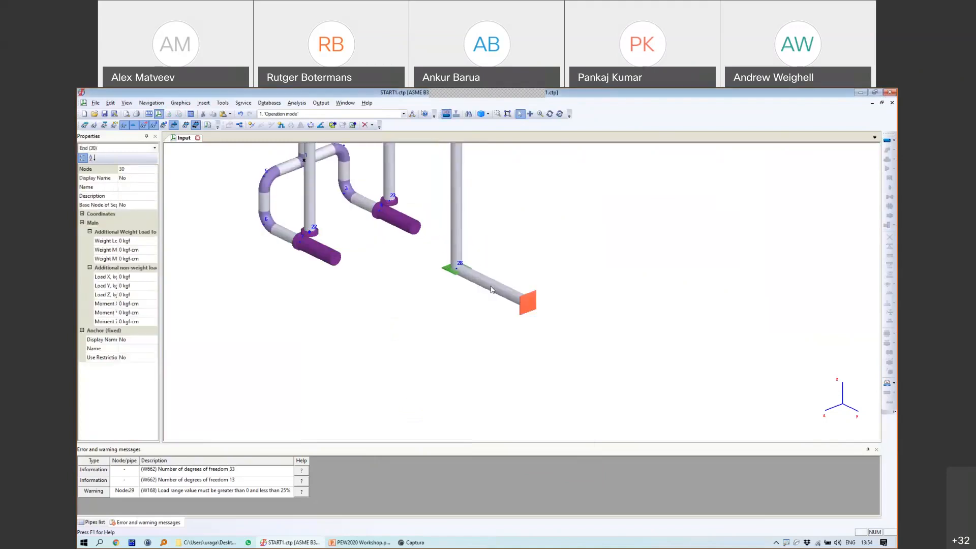
Step: Insert node 31 at the midpoint of pipe 28-30
left_click(251, 125)
left_click(485, 284)
left_click(429, 390)
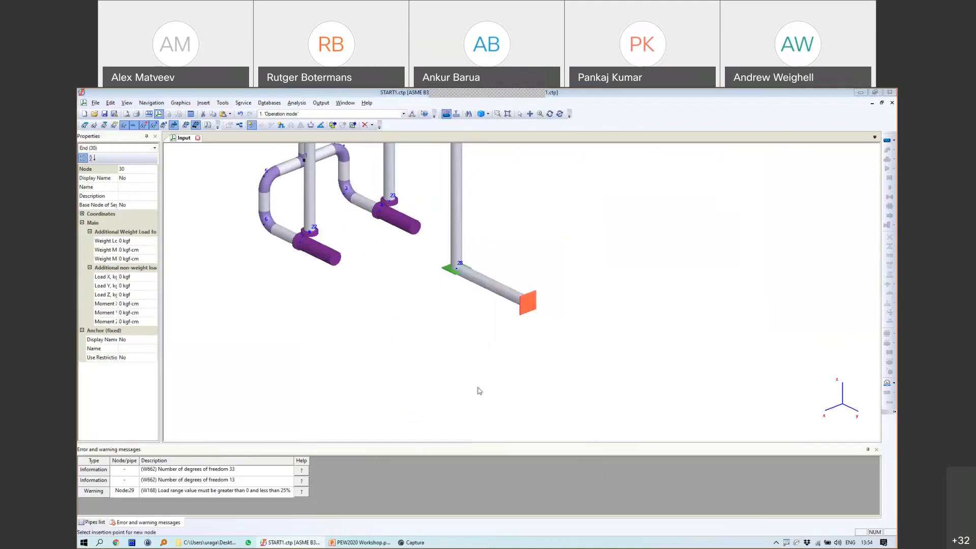
Step: Add a 1 m branch pipe 31-32 with a forged tee at node 31 and anchor node 32
left_click(886, 140)
left_click(476, 330)
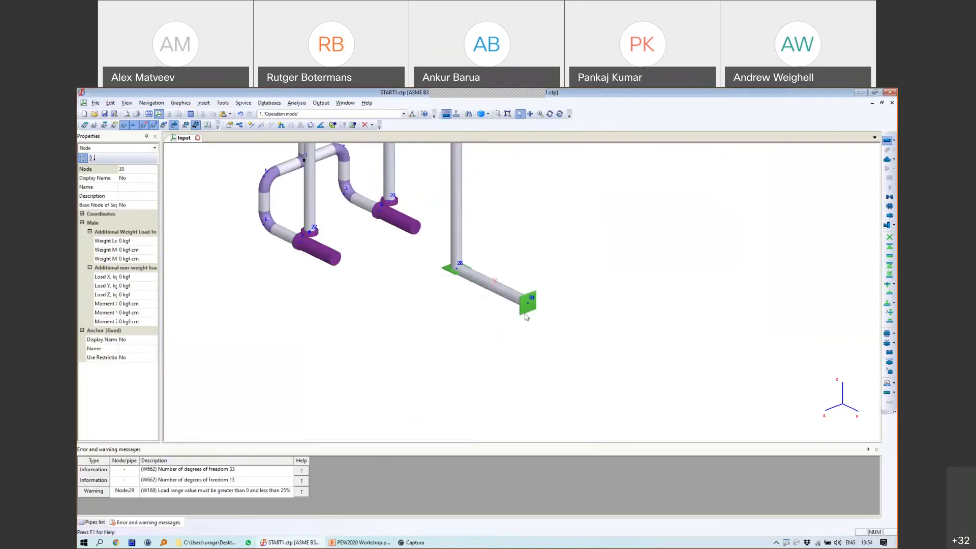
left_click_drag(401, 215, 379, 216)
type("0")
left_click_drag(400, 216, 383, 216)
type("1")
left_click(388, 437)
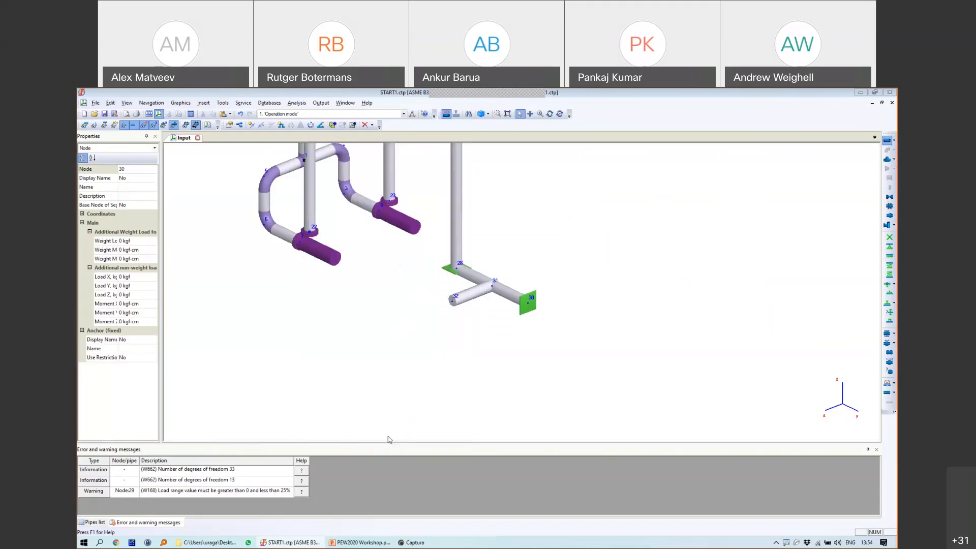
left_click(470, 354)
left_click(888, 237)
left_click(475, 379)
Step: Replace the tee at node 31 with a welding tee
scroll(499, 277, "up", 5)
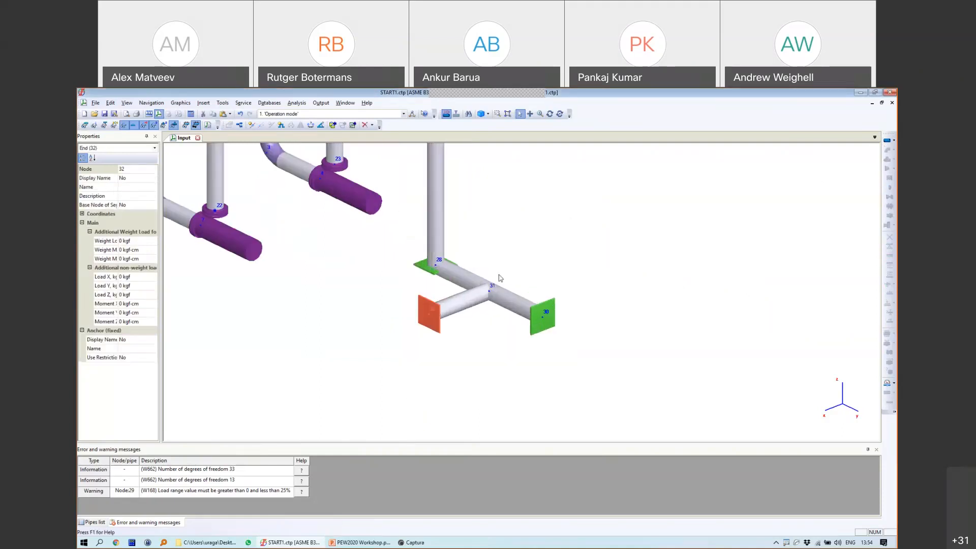
left_click(475, 311)
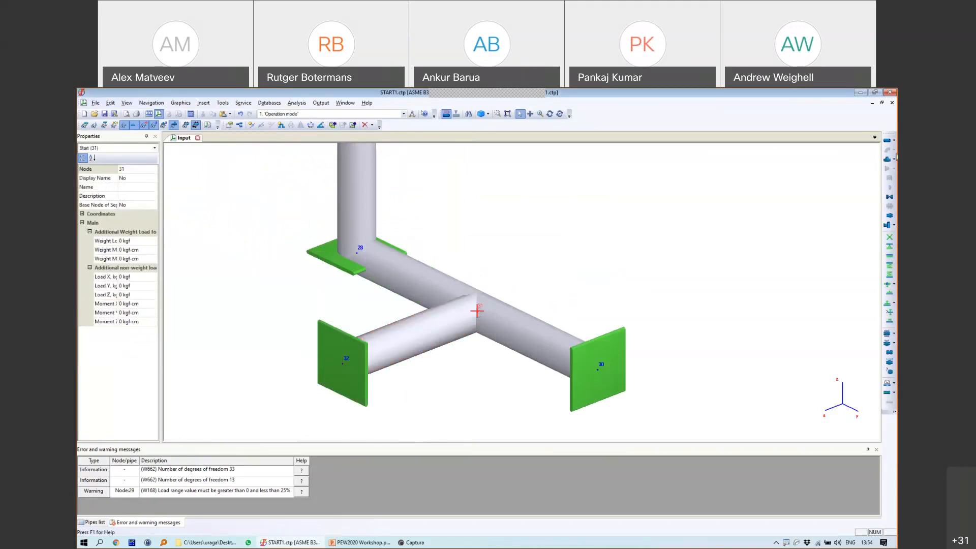
left_click(891, 159)
left_click(785, 171)
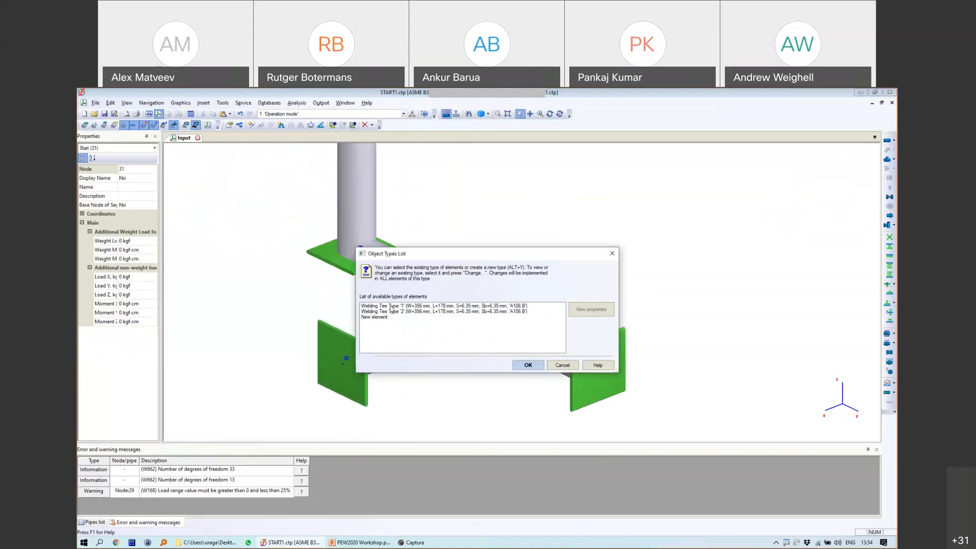
double_click(388, 311)
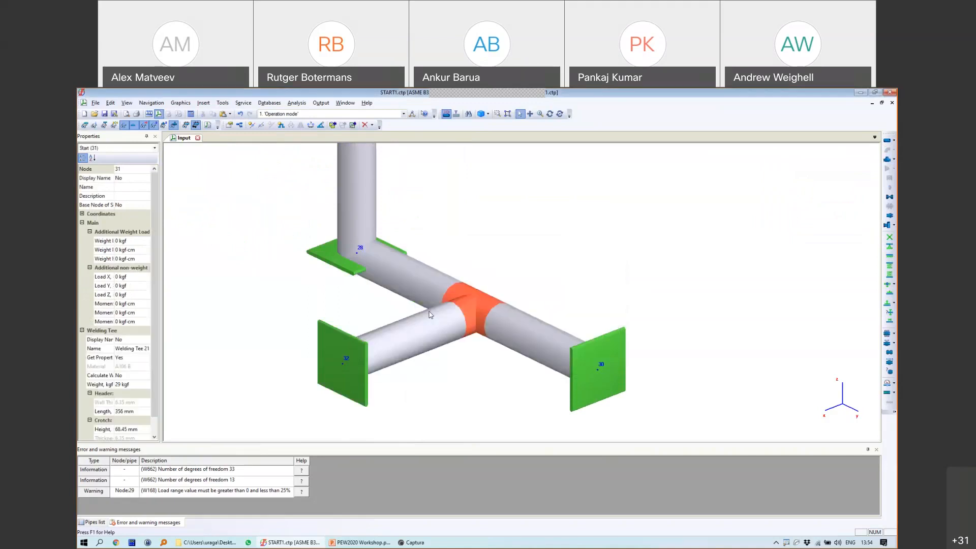
double_click(480, 296)
left_click(475, 430)
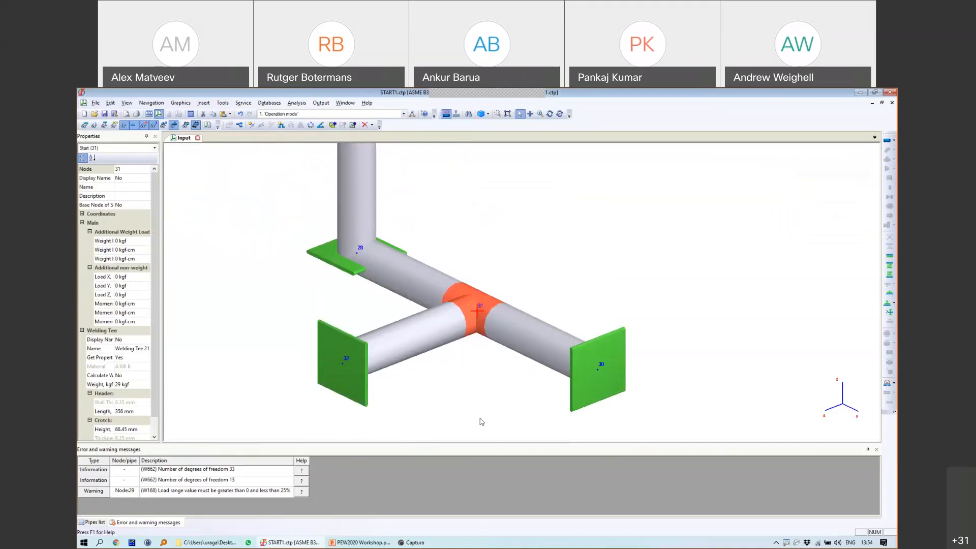
Step: Change branch pipe 31-32's outer diameter to 159 mm
left_click(427, 332)
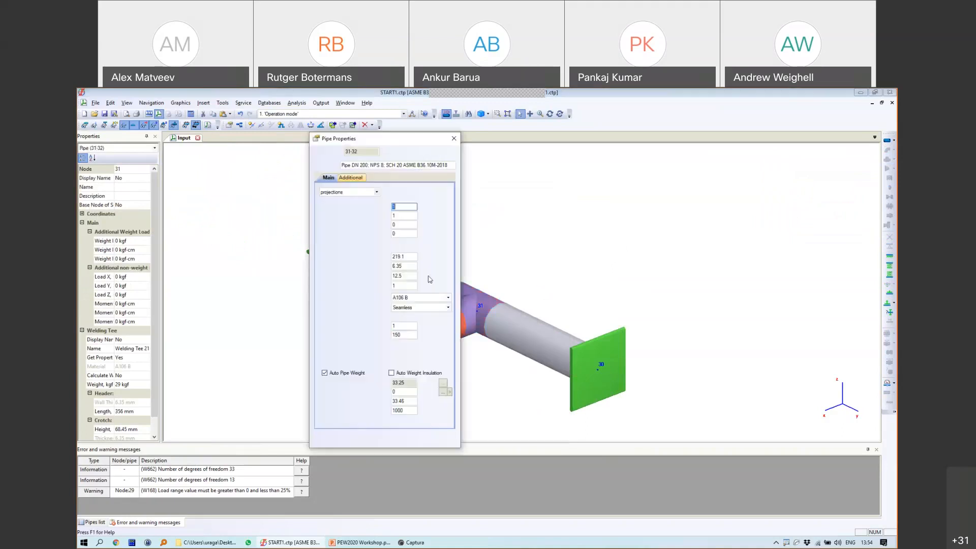
left_click(408, 256)
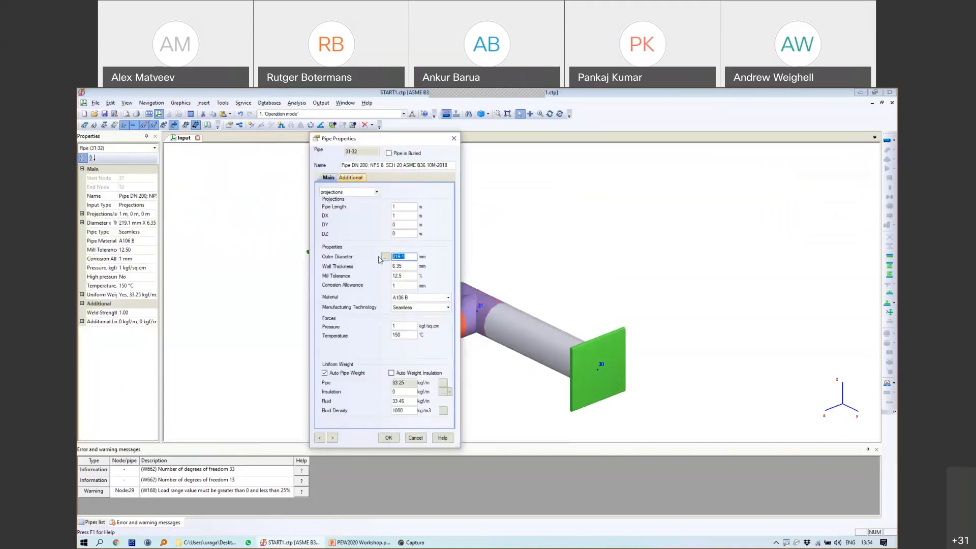
type("15")
type("5")
left_click(388, 438)
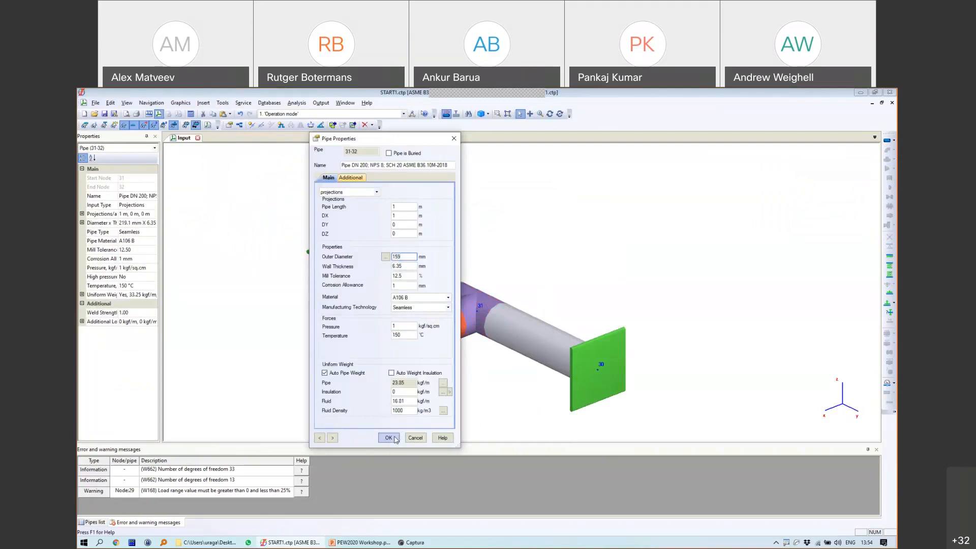
scroll(452, 329, "down", 2)
scroll(468, 319, "up", 1)
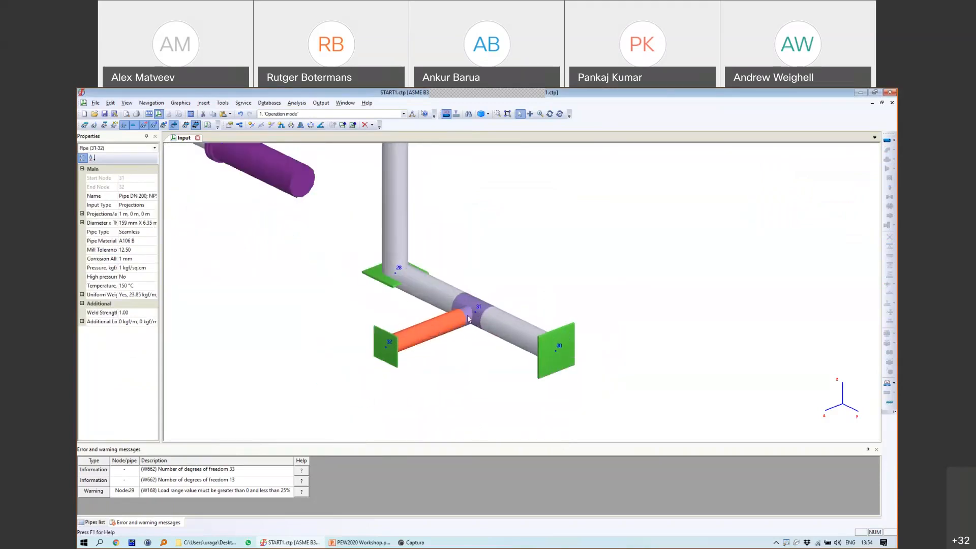
Step: Remove the anchor at branch end node 32
left_click(476, 312)
left_click(459, 320)
left_click(477, 312)
left_click(447, 320)
scroll(447, 319, "down", 1)
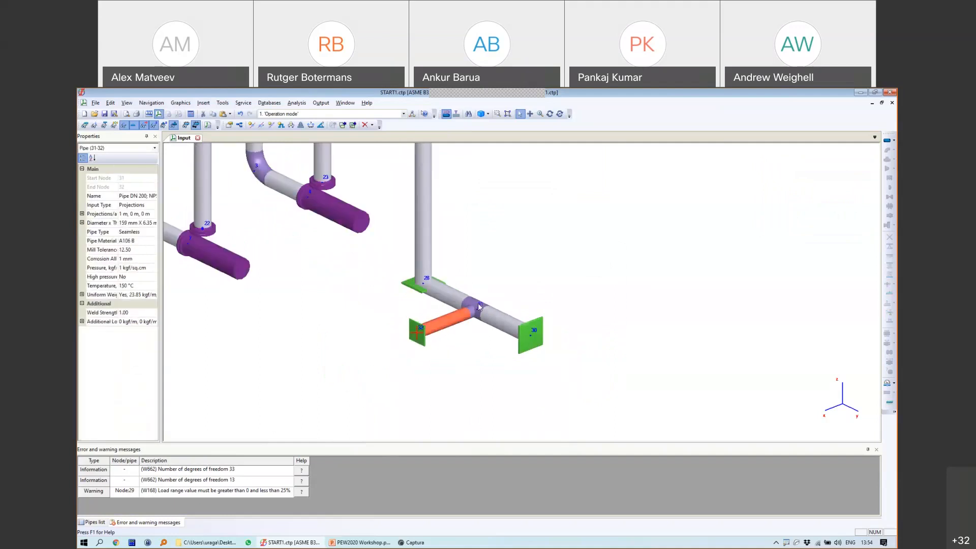
left_click(417, 331)
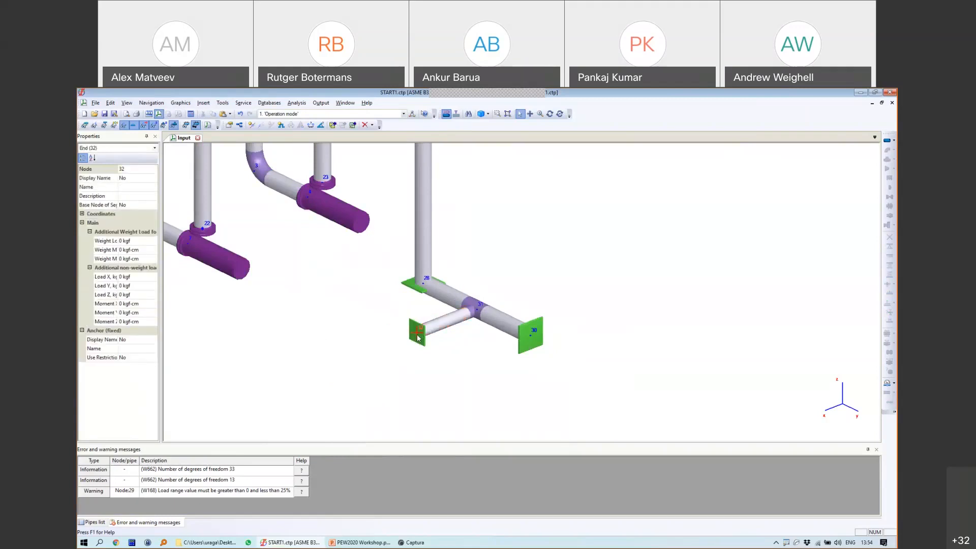
key("Delete")
key("Return")
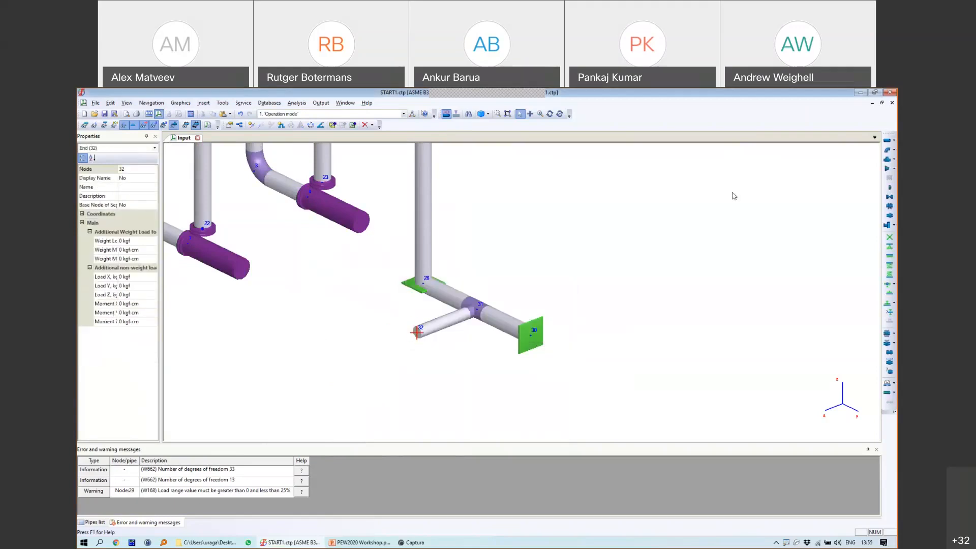
Step: Add a 1 m vertical pipe from node 32 to new node 33 (DX 0, DZ 1)
left_click(890, 140)
left_click(475, 331)
left_click_drag(400, 215, 388, 235)
type("0")
type("1")
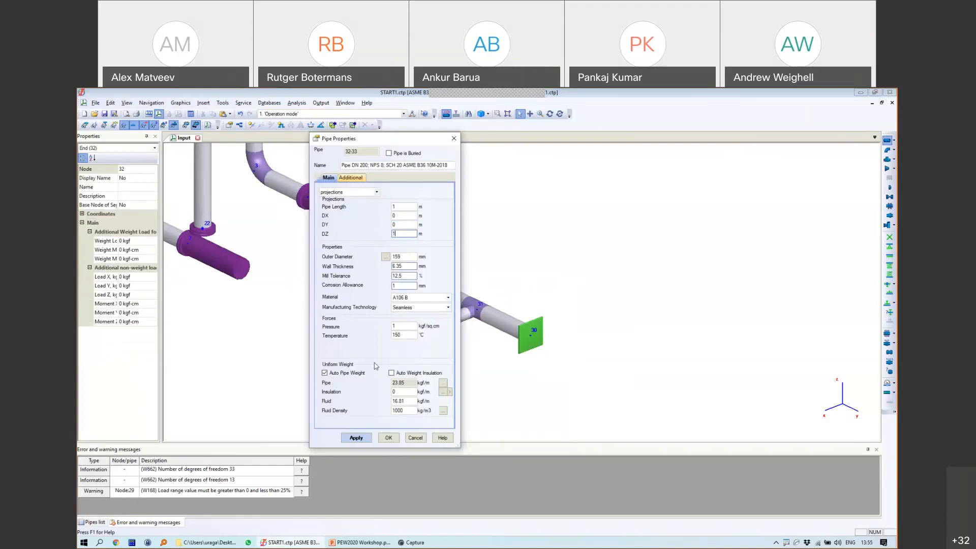
left_click(388, 437)
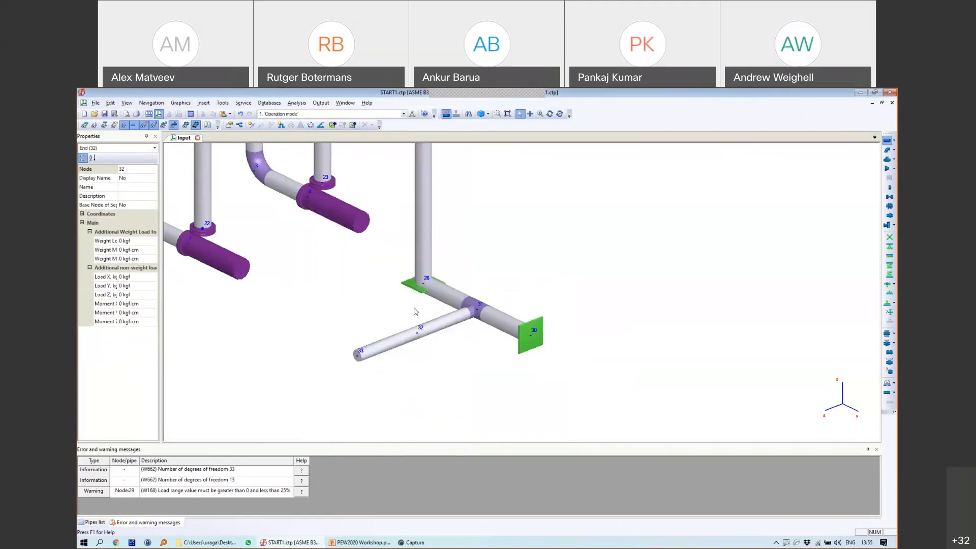
Step: Place a fixed anchor at the new top node 33
left_click(418, 261)
left_click(417, 259)
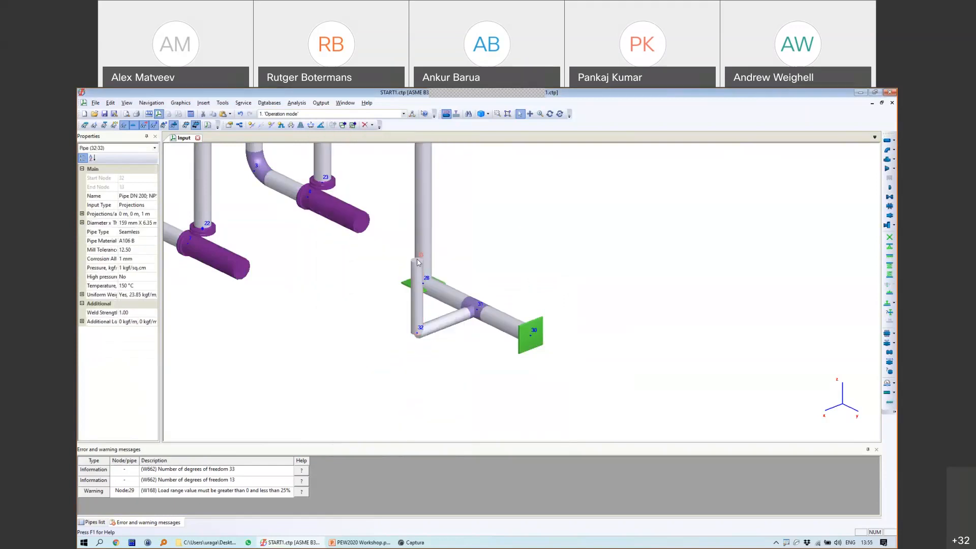
left_click(417, 260)
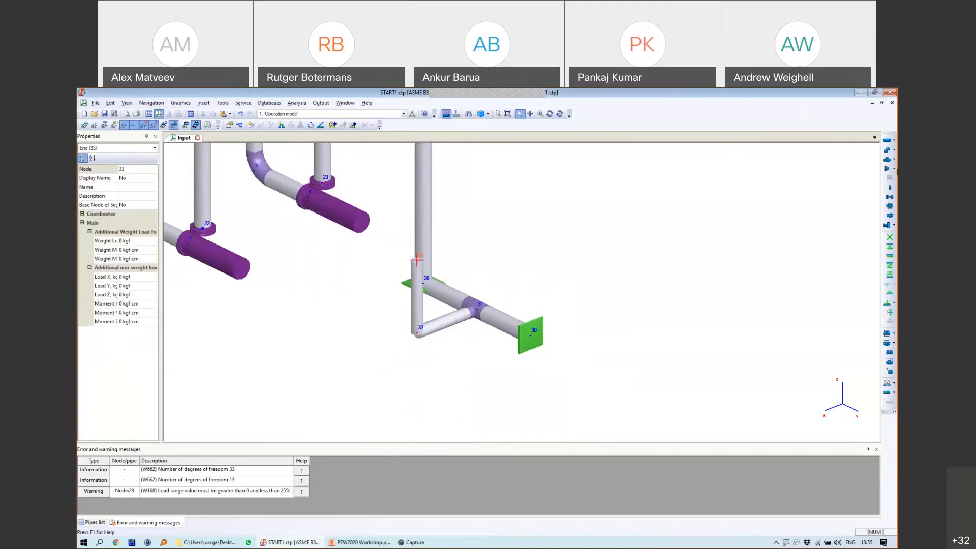
left_click(889, 245)
left_click(472, 381)
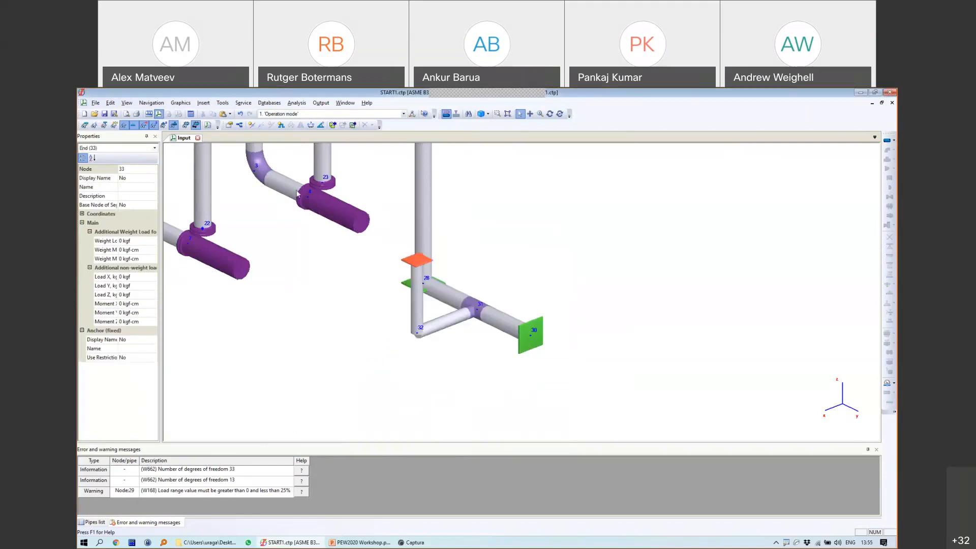
Step: Check the elbow at node 32 against an existing elbow, then run the analysis
left_click(258, 170)
key("ctrl+c")
left_click(425, 329)
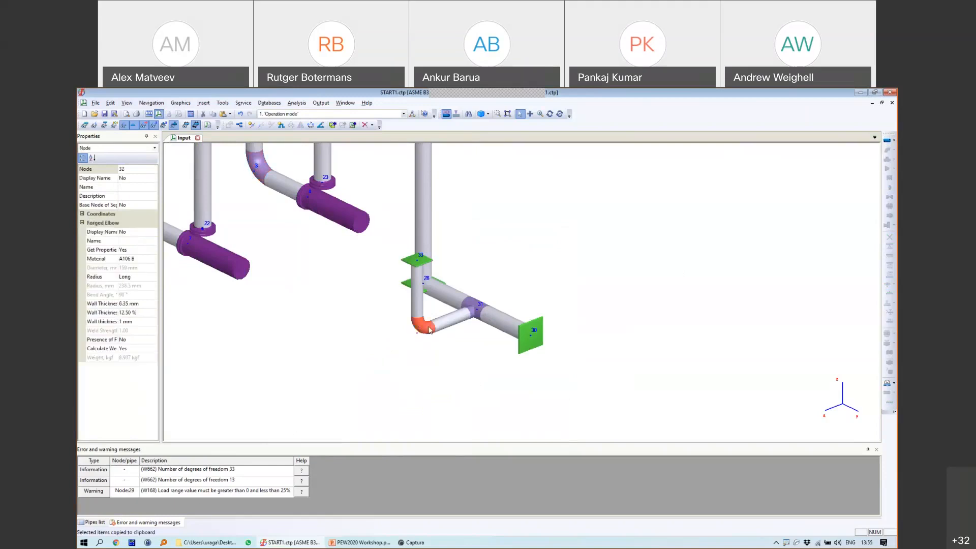
double_click(429, 330)
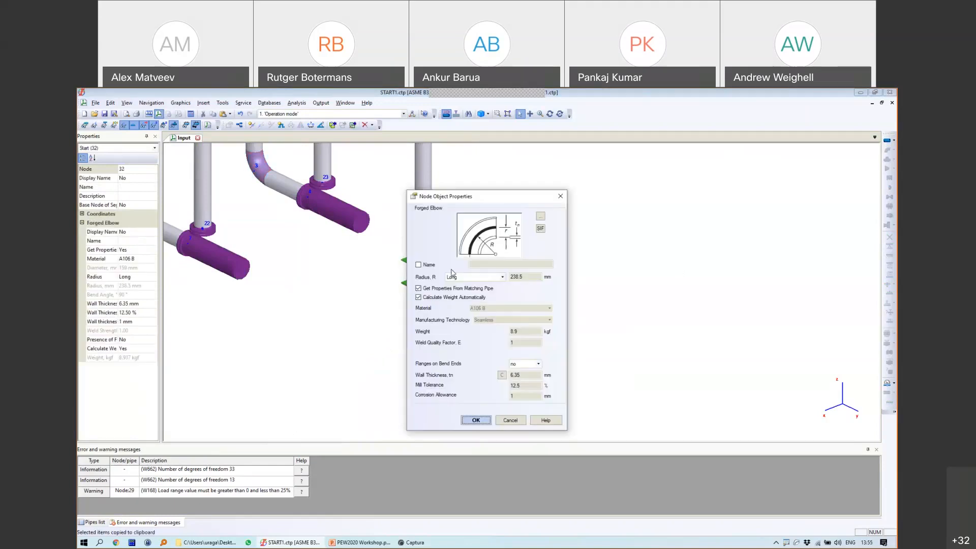
left_click(476, 419)
scroll(434, 235, "down", 2)
left_click(230, 115)
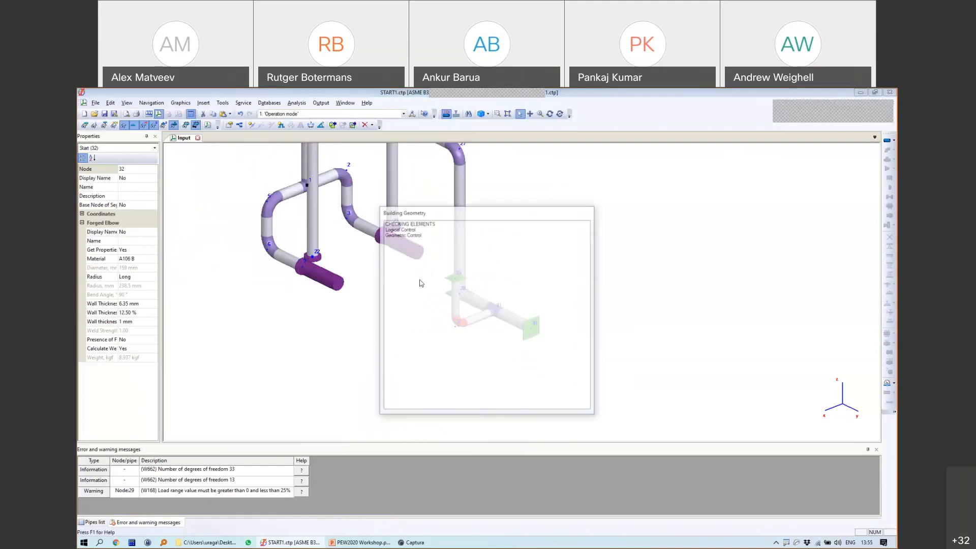
Step: Orbit to the new branch, select anchor node 33 and open the Restraint Loads results
left_click(549, 114)
left_click_drag(662, 357, 526, 210)
left_click(519, 114)
left_click(435, 287)
scroll(435, 288, "up", 4)
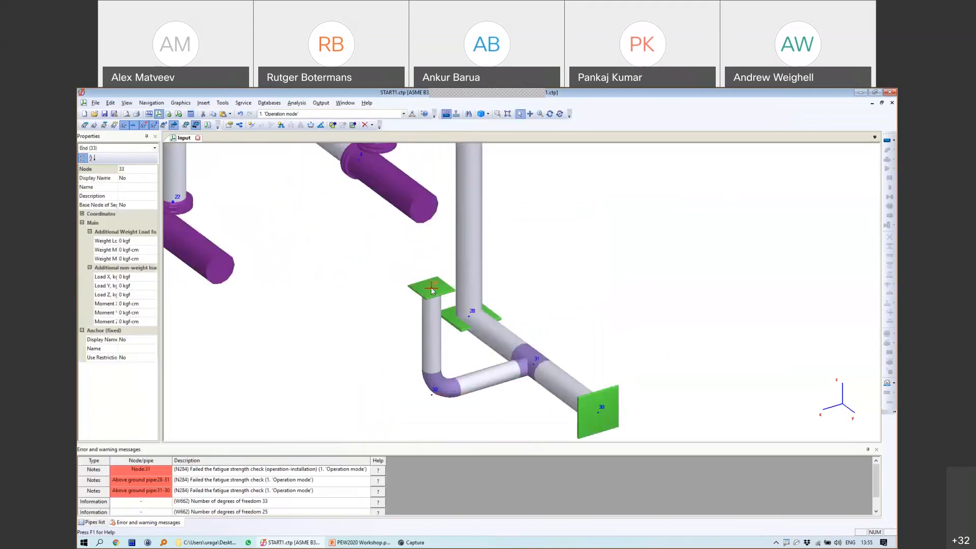
left_click(321, 104)
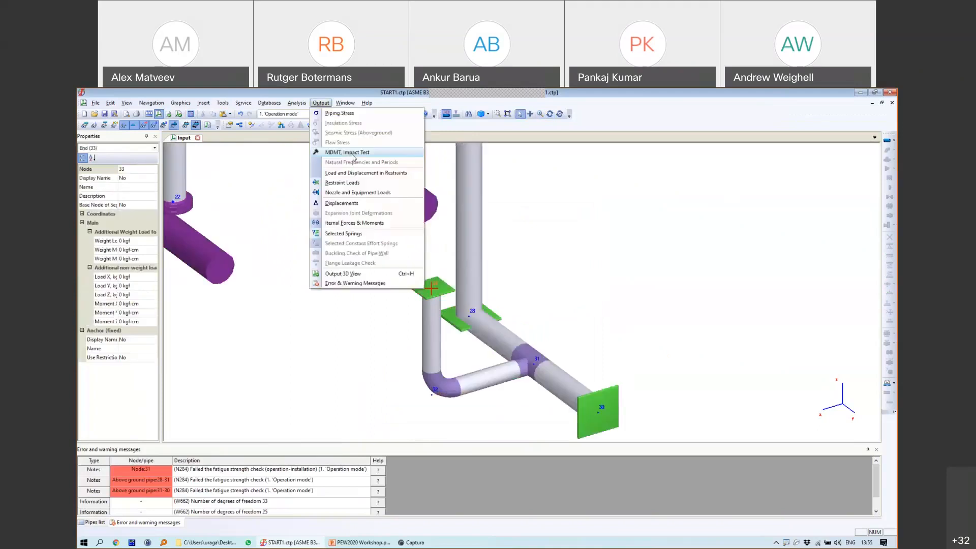
left_click(341, 188)
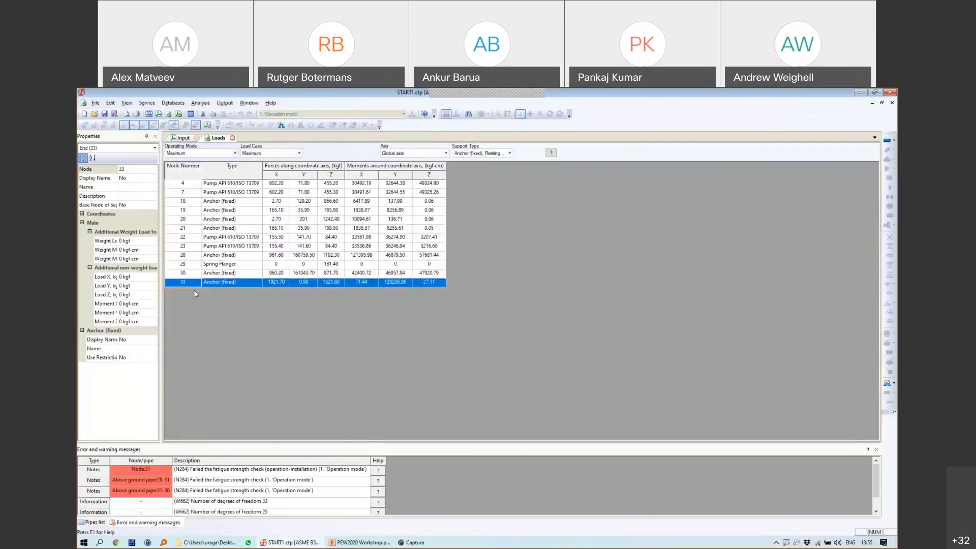
left_click(187, 138)
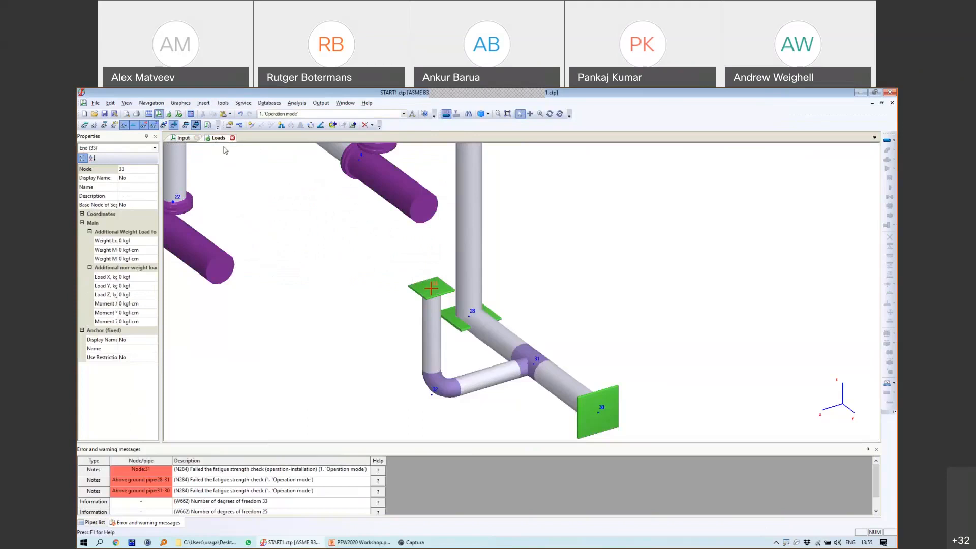
Step: Capture the restraint load rows for anchors 30 and 33 into Snagit
left_click(218, 137)
key("Print")
left_click_drag(158, 268, 454, 299)
left_click(201, 318)
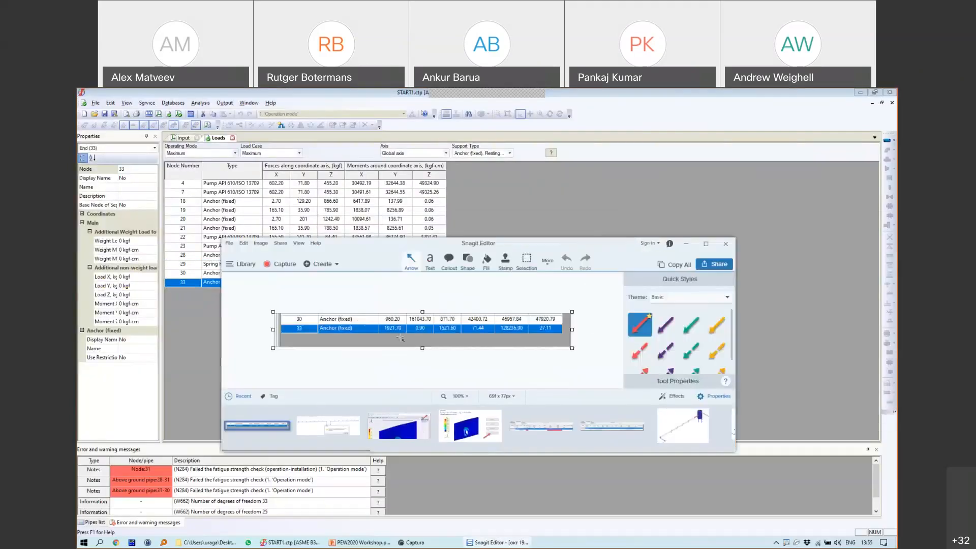
Step: Return to the 3-D input model and select the welding tee at node 31
left_click(502, 210)
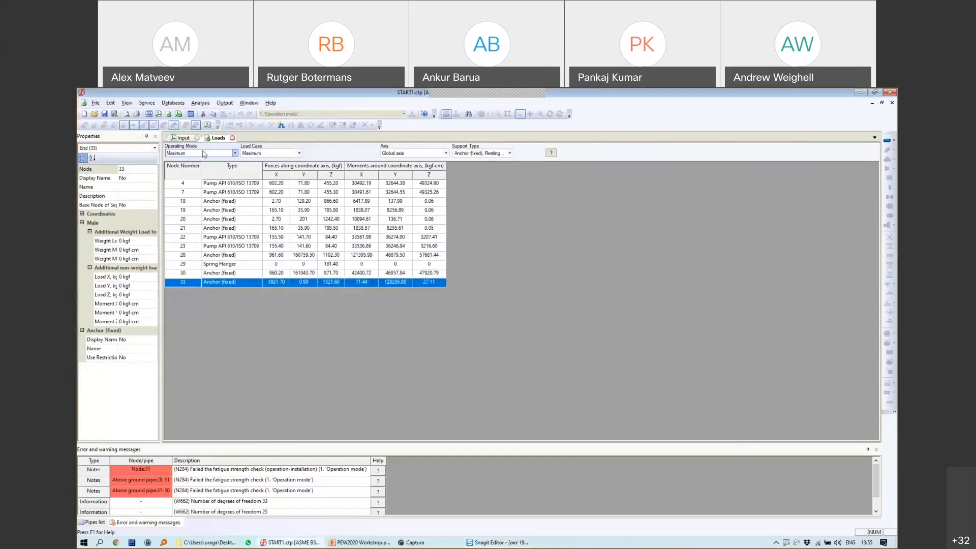
left_click(183, 138)
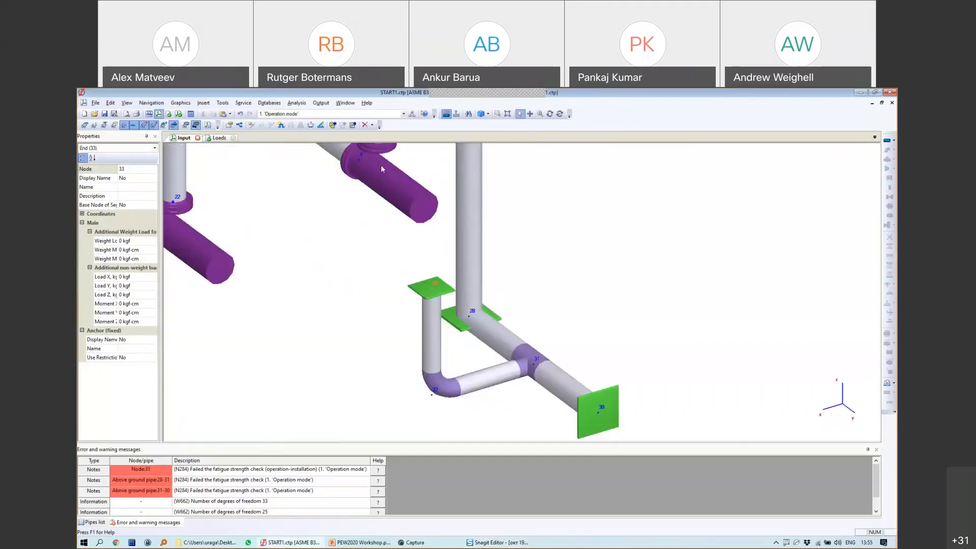
left_click(514, 361)
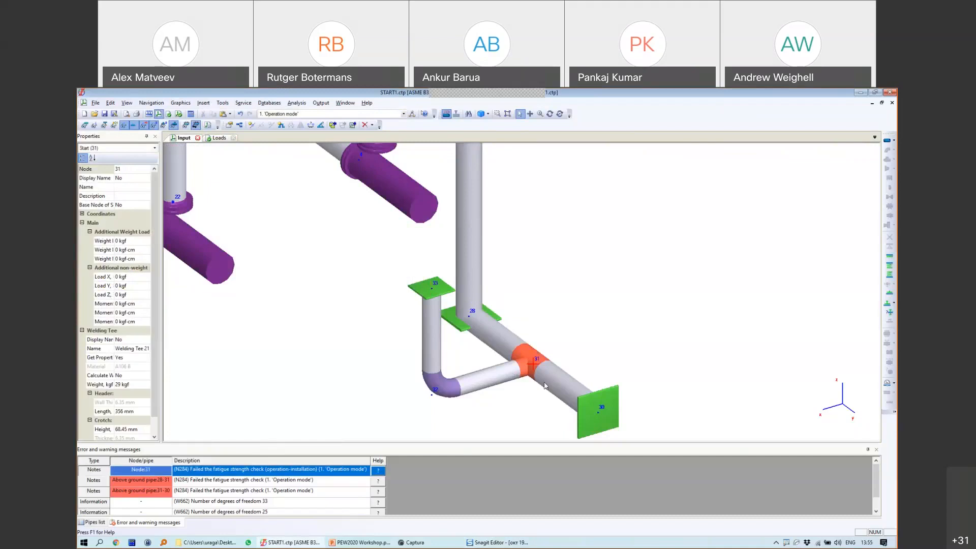
Step: Open the Piping Stress table and inspect the Welding Tee and pipe 31-32 rows
left_click(320, 103)
left_click(339, 113)
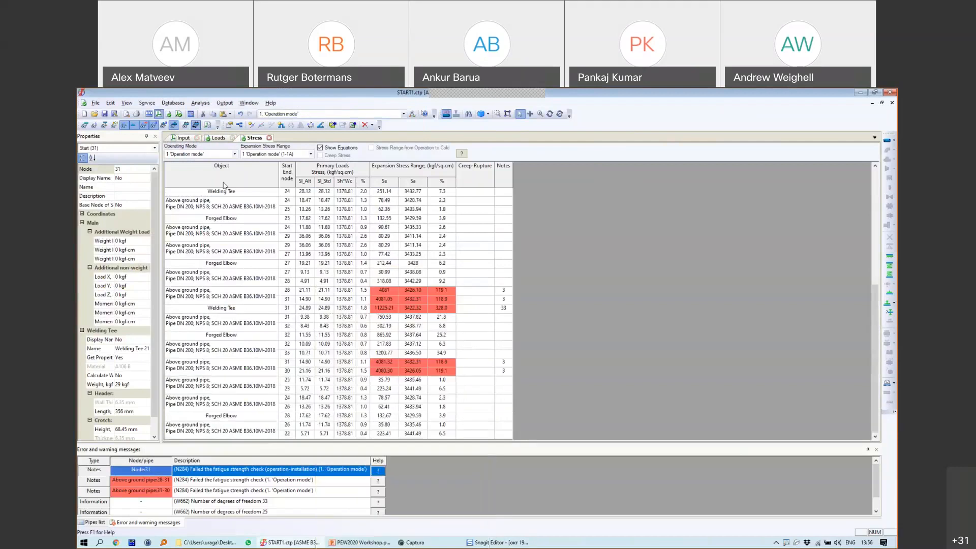
left_click(182, 140)
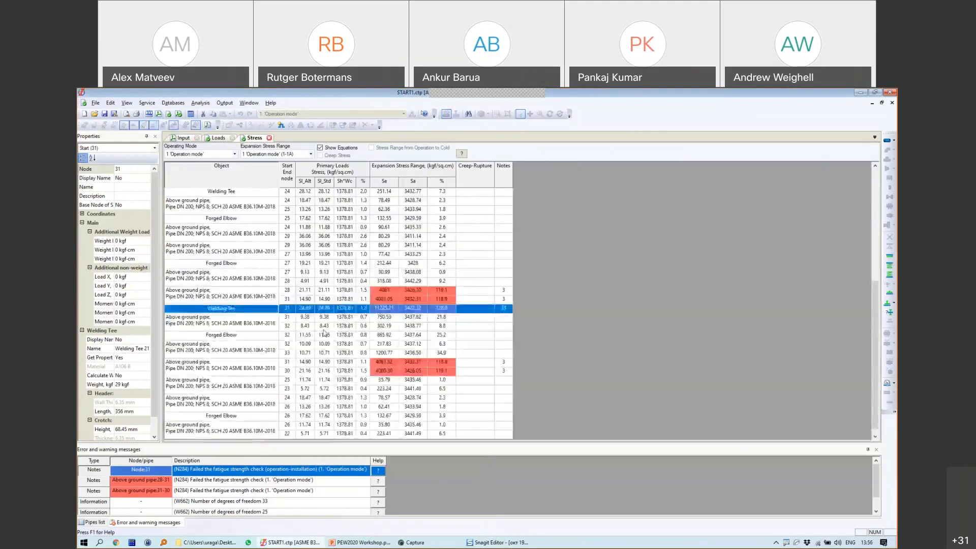
left_click(308, 319)
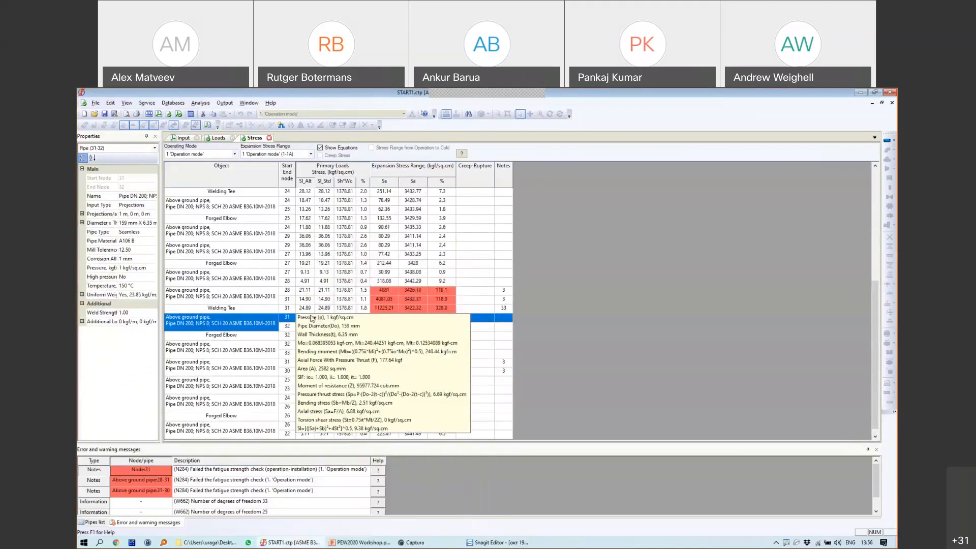
Step: Capture the stress rows with the table header into Snagit, then return to the input model
mouse_move(385, 365)
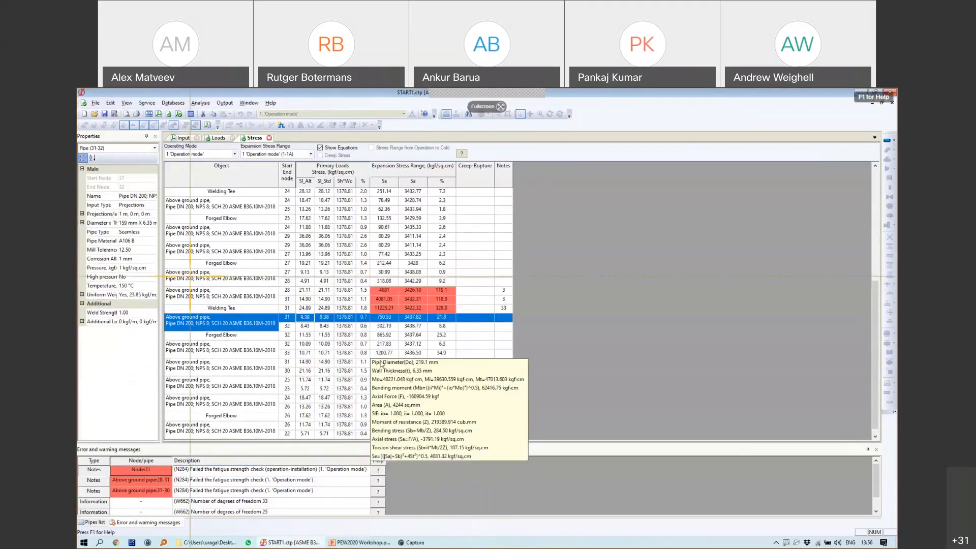
left_click_drag(161, 284, 469, 322)
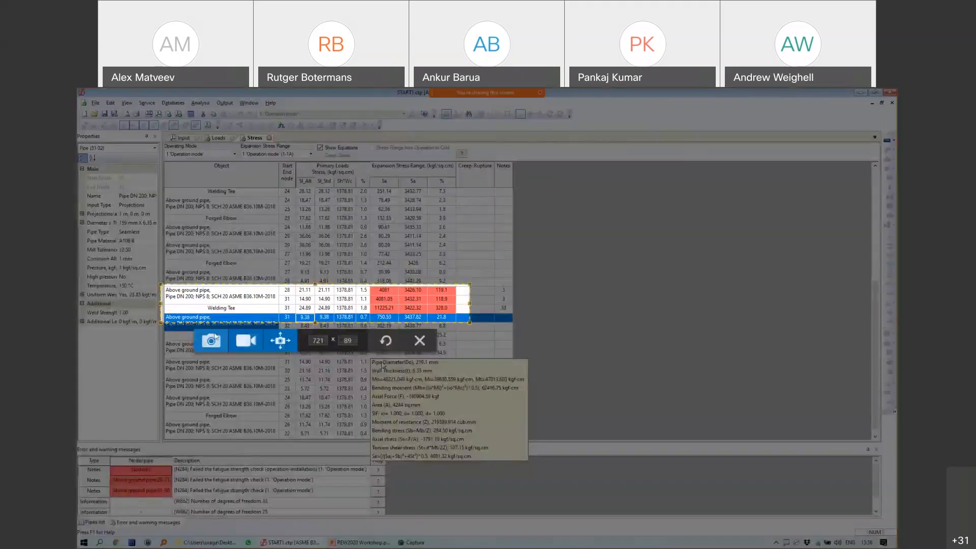
left_click_drag(315, 283, 329, 138)
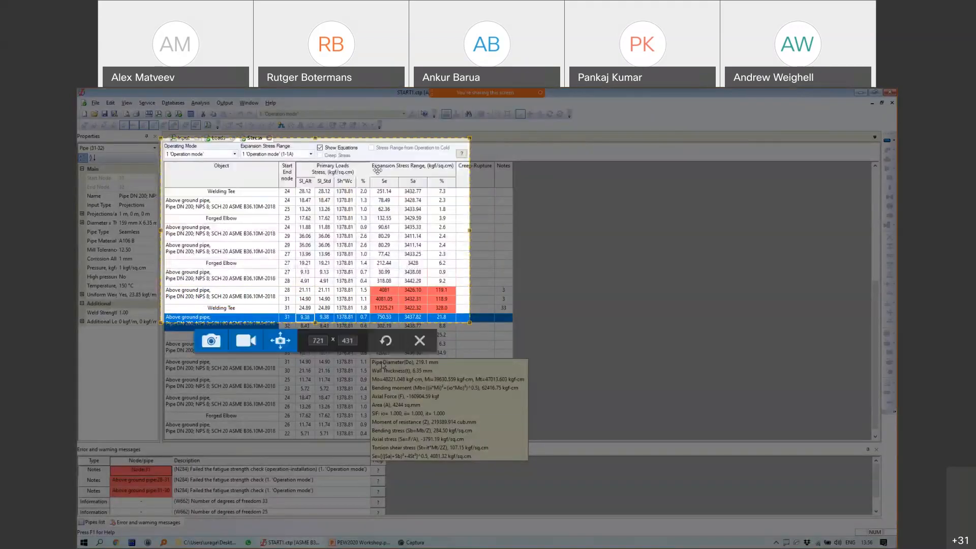
left_click(211, 340)
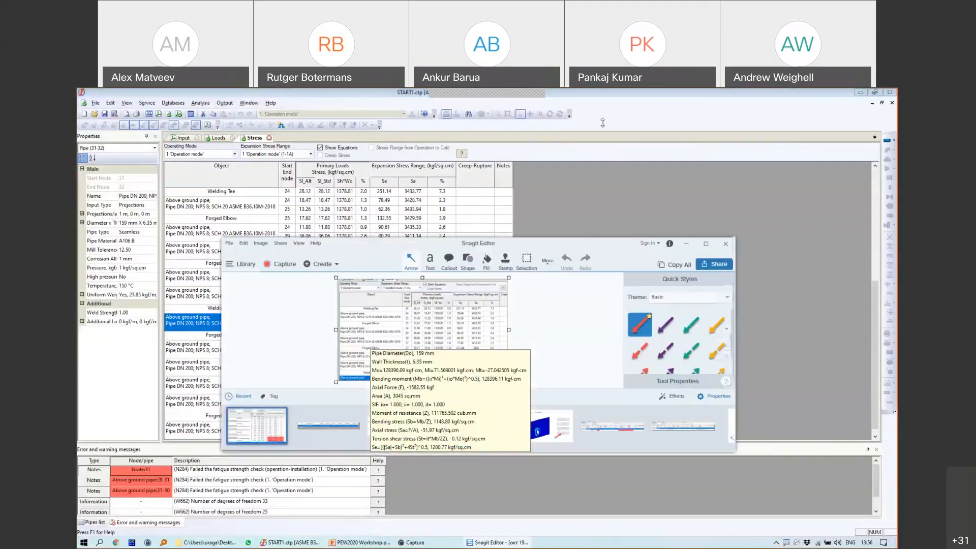
left_click(612, 147)
left_click(184, 138)
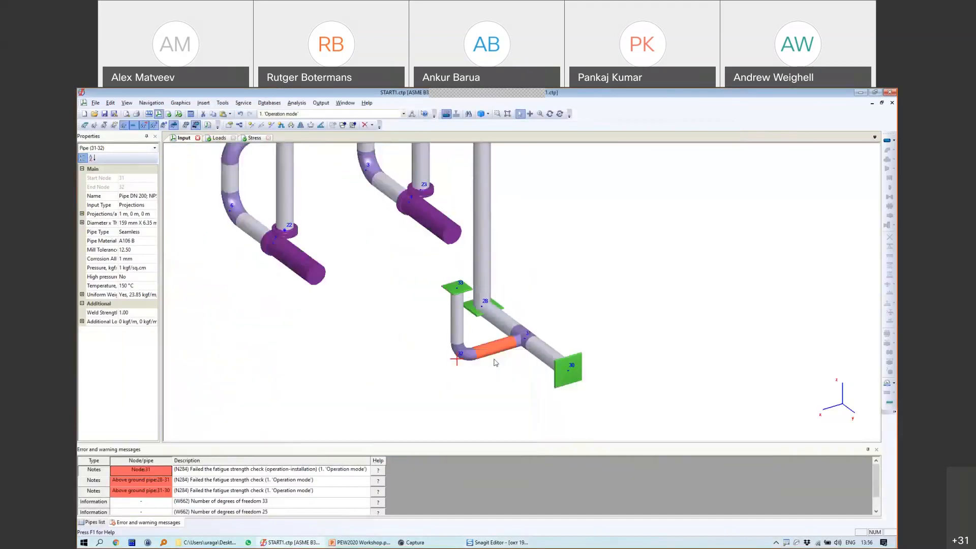
Step: Enable ASME B31J SIFs and k-factors, rerun the analysis, and select anchor node 33
right_click(531, 231)
left_click(544, 232)
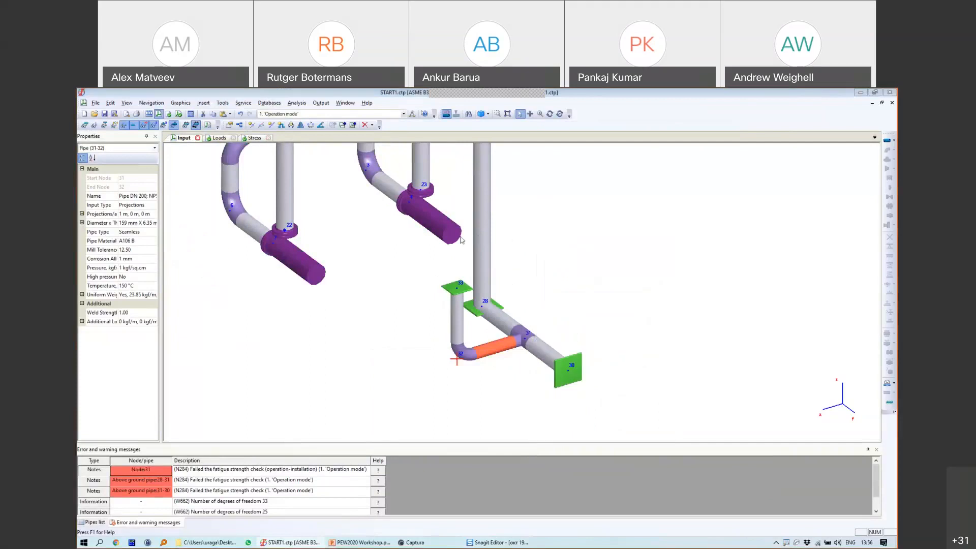
left_click(406, 293)
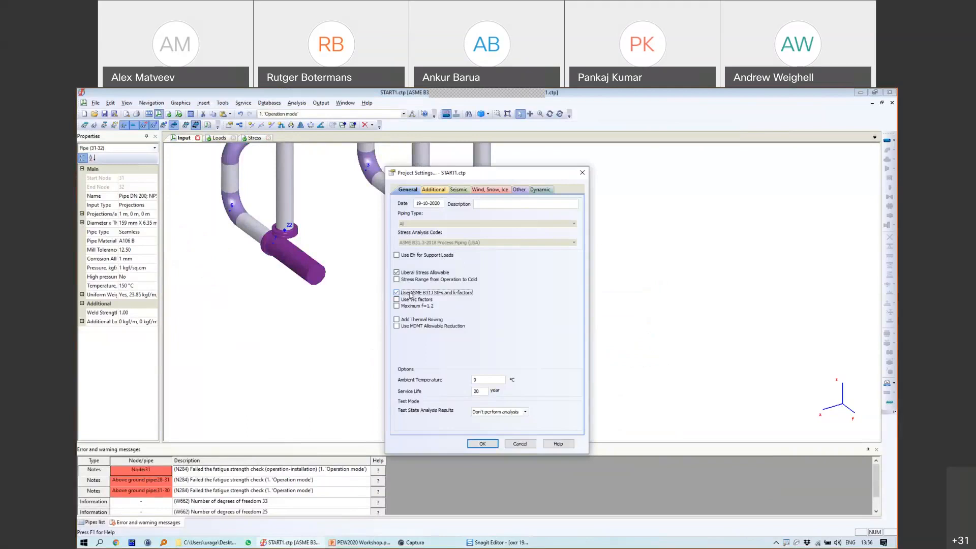
left_click(482, 443)
key("F5")
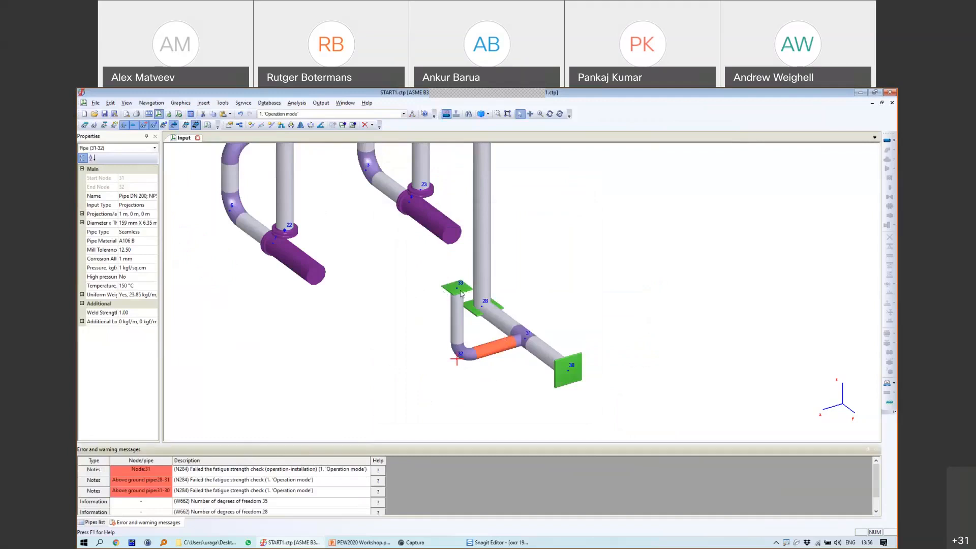
left_click(456, 289)
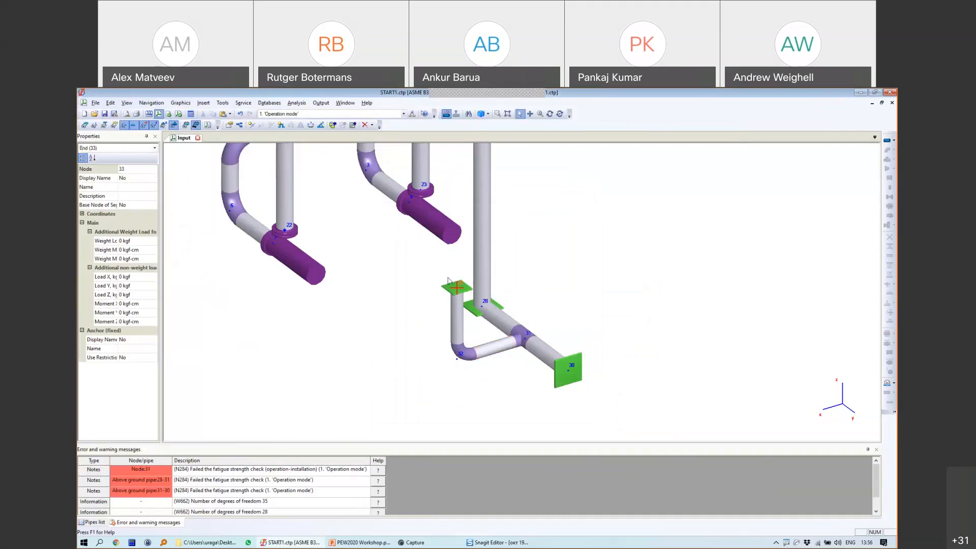
Step: Open the Restraint Loads table beside the earlier Snagit capture of the load rows
left_click(320, 102)
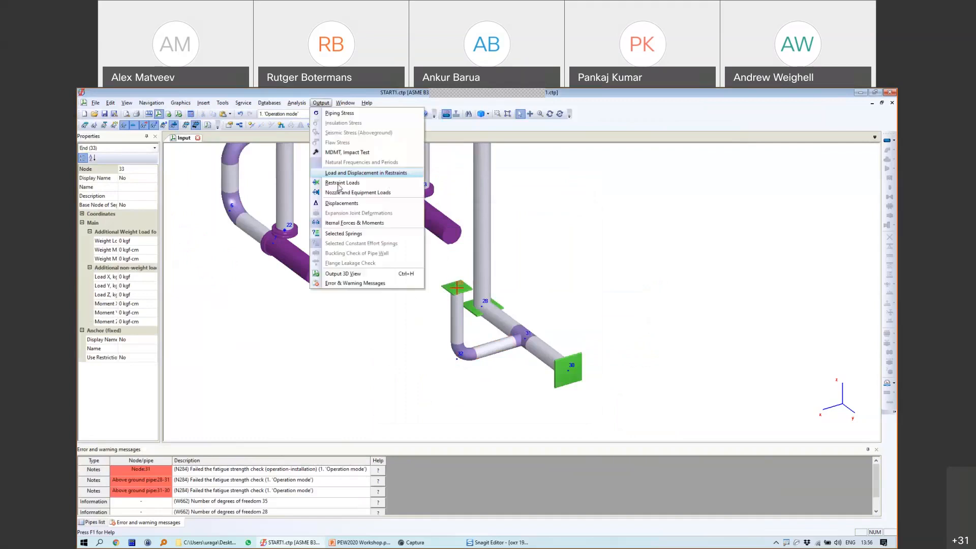
left_click(413, 224)
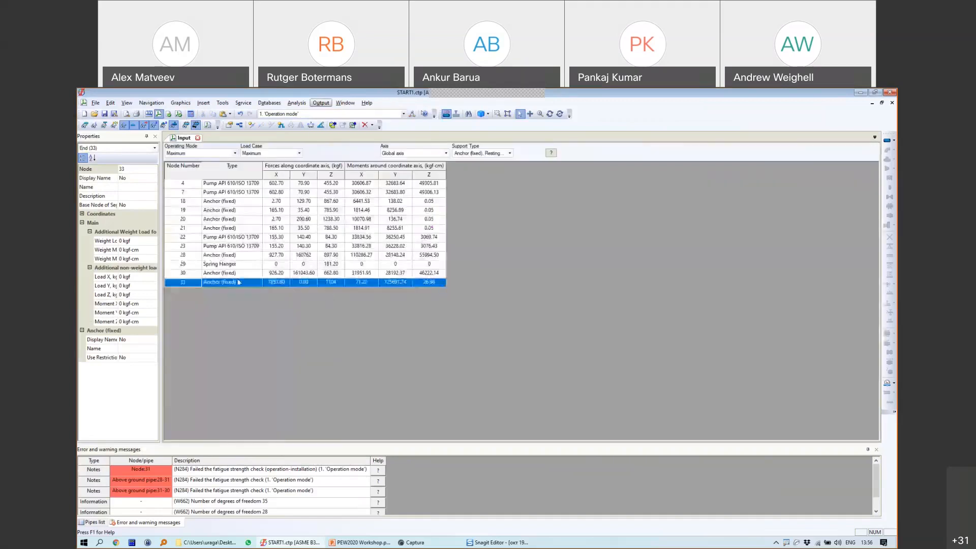
left_click(489, 542)
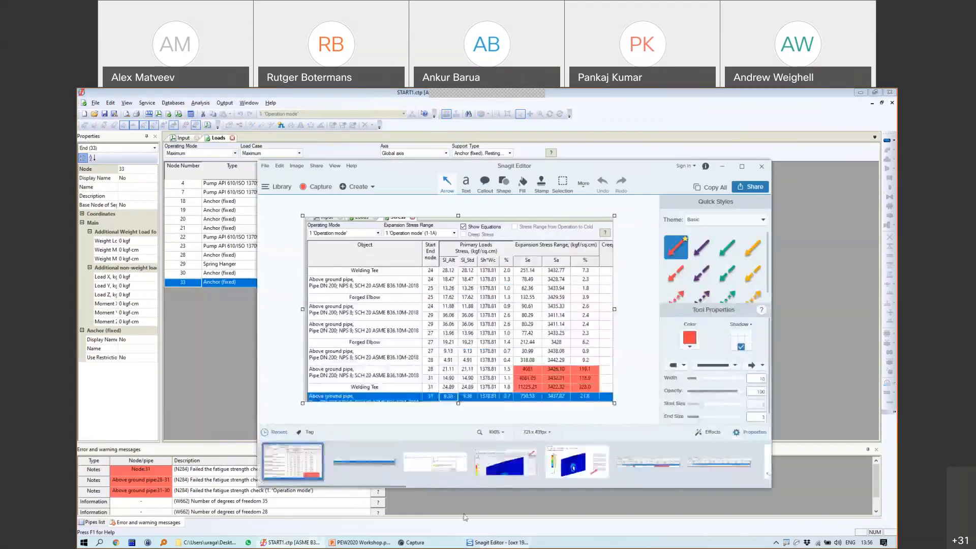
left_click(370, 461)
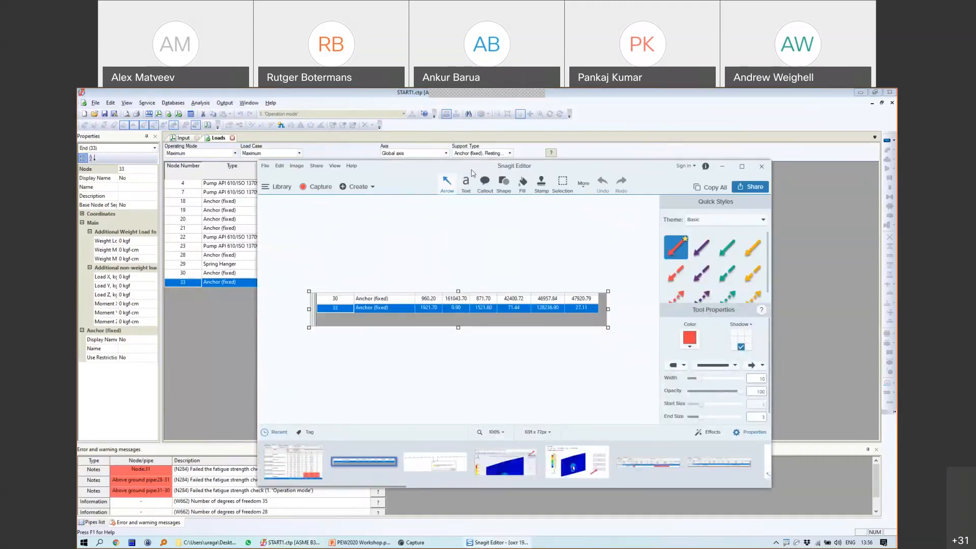
left_click_drag(472, 173, 364, 376)
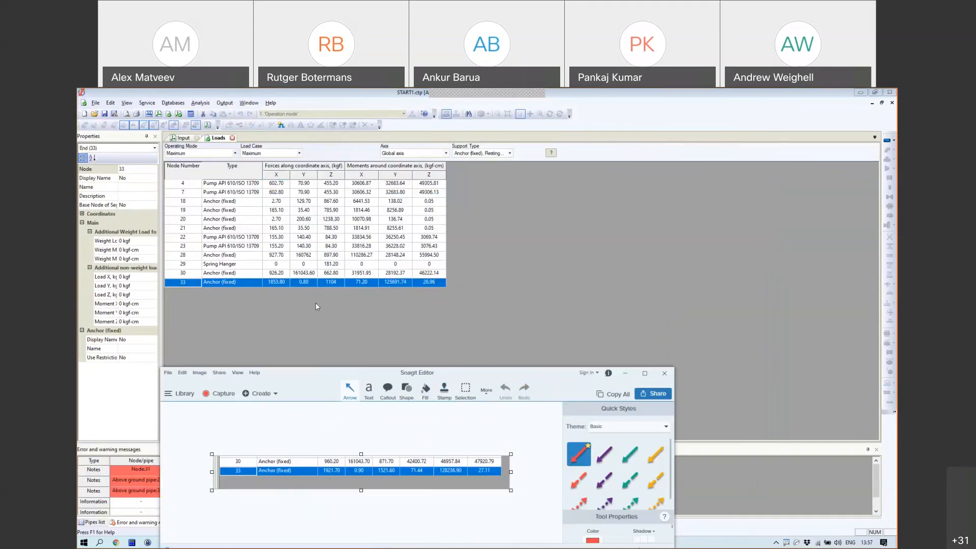
Step: Compare node 33's X-force, 1921.70 before versus 1853.80 kgf now, then return to the input model
mouse_move(277, 391)
left_mouse_down()
mouse_move(278, 406)
mouse_move(272, 390)
left_mouse_up()
mouse_move(262, 276)
left_mouse_down()
mouse_move(263, 300)
mouse_move(264, 275)
left_mouse_up()
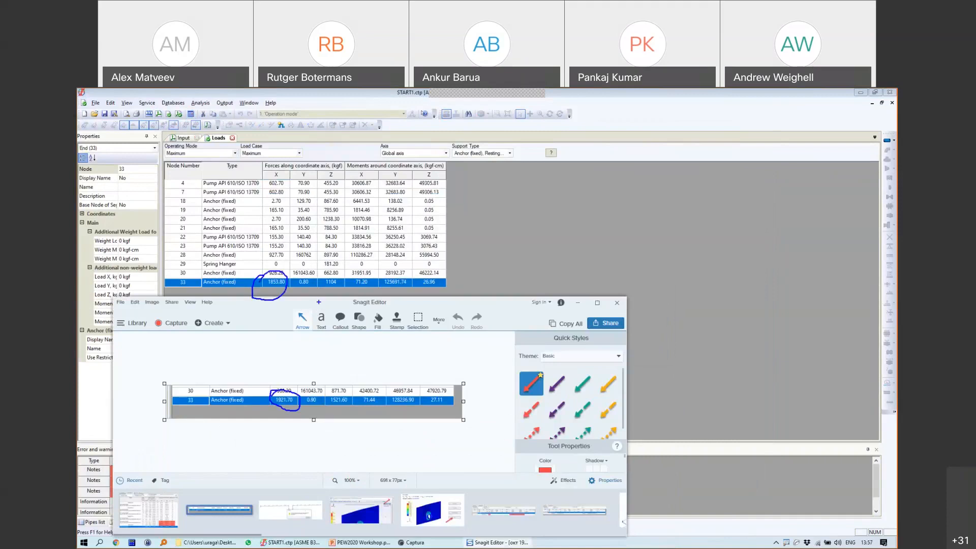
key("Escape")
left_click(149, 509)
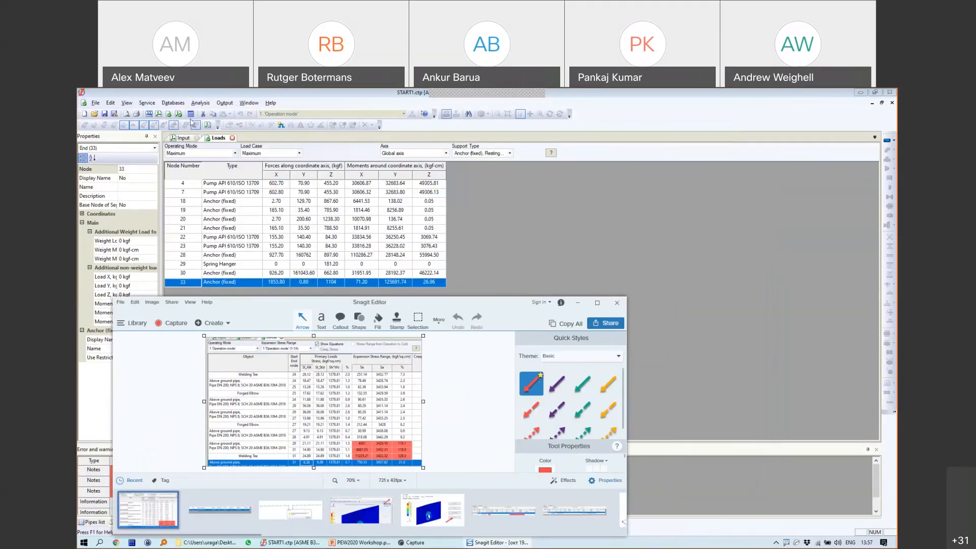
left_click(184, 138)
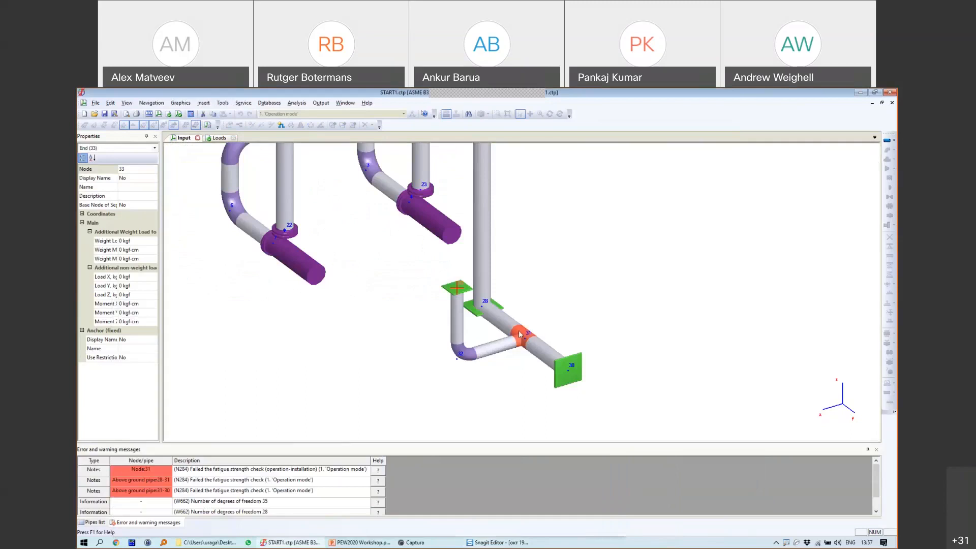
Step: Select welding tee node 31 and open the Piping Stress results table
left_click(526, 335)
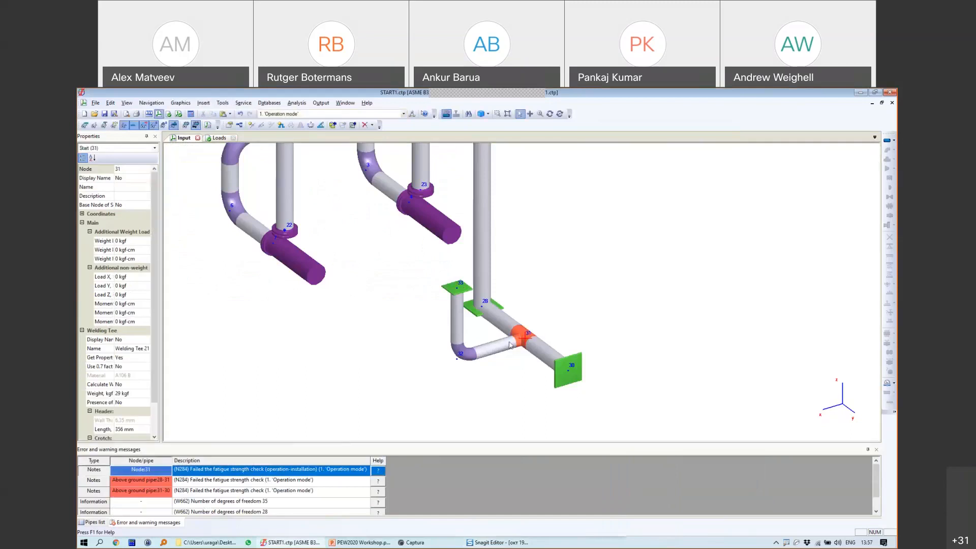
left_click(321, 103)
left_click(335, 114)
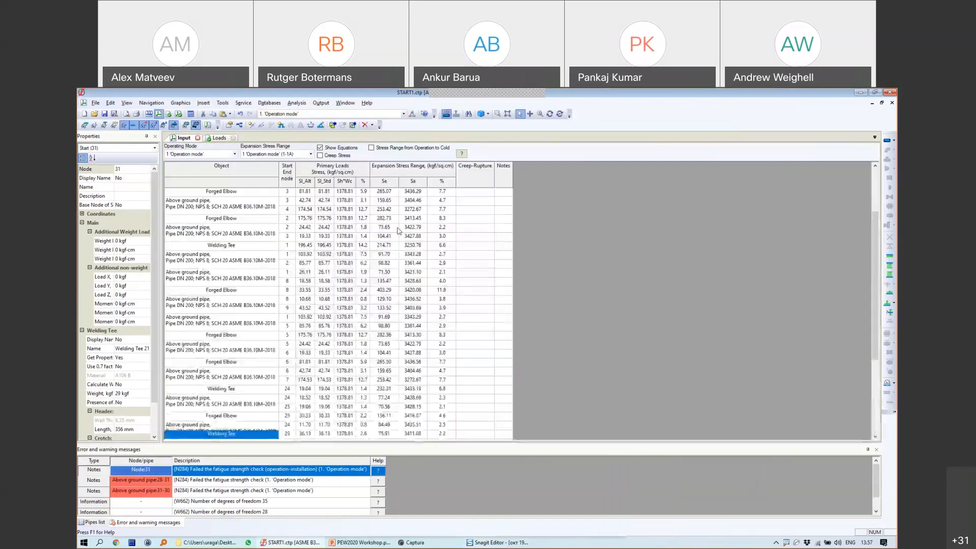
scroll(333, 293, "down", 5)
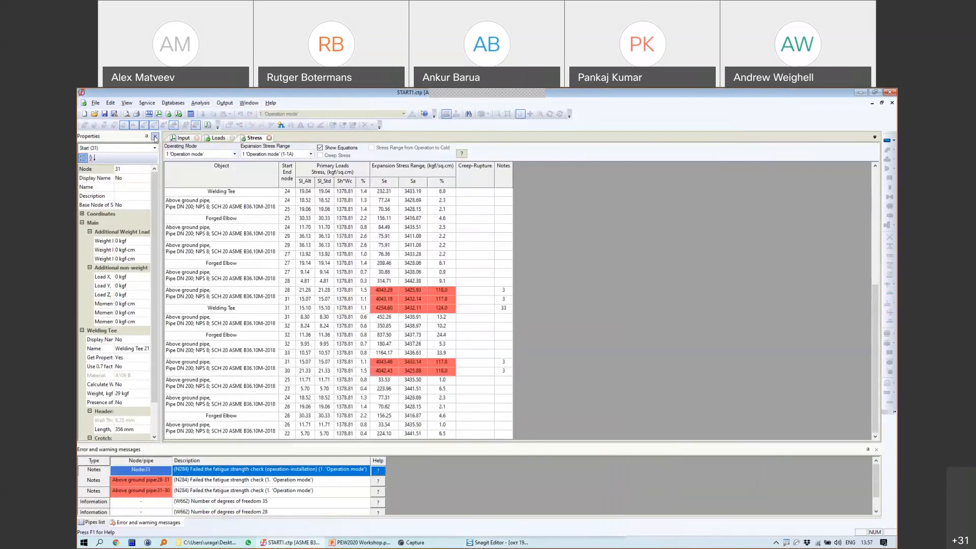
left_click(183, 138)
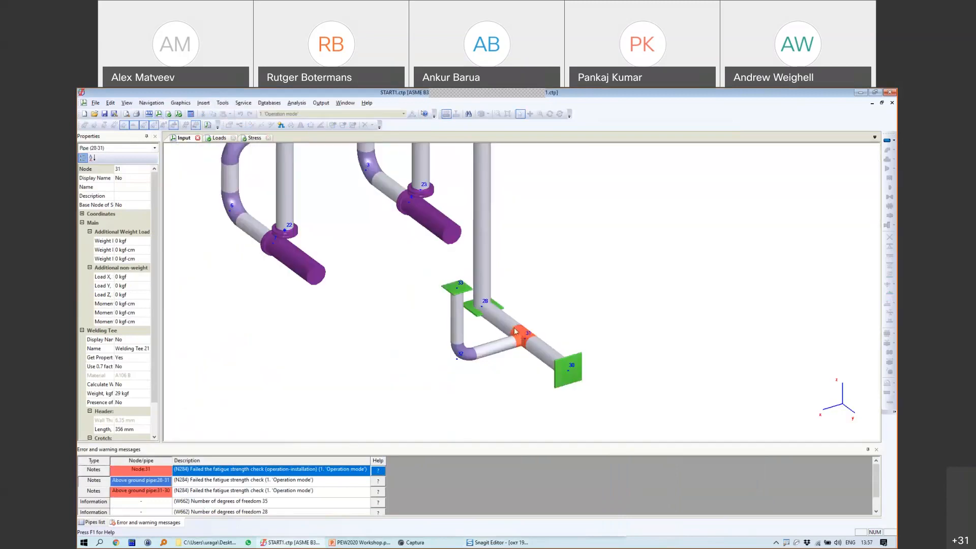
left_click(254, 138)
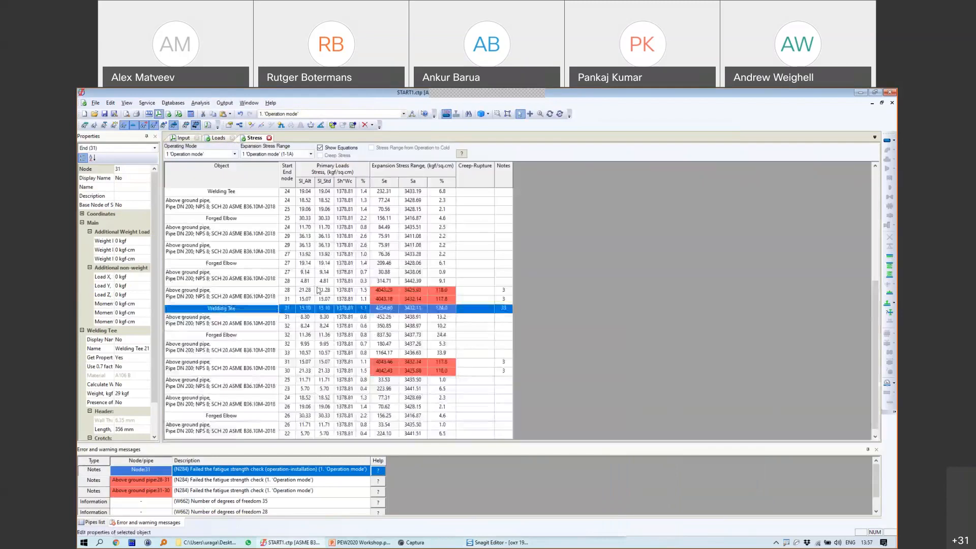
mouse_move(328, 320)
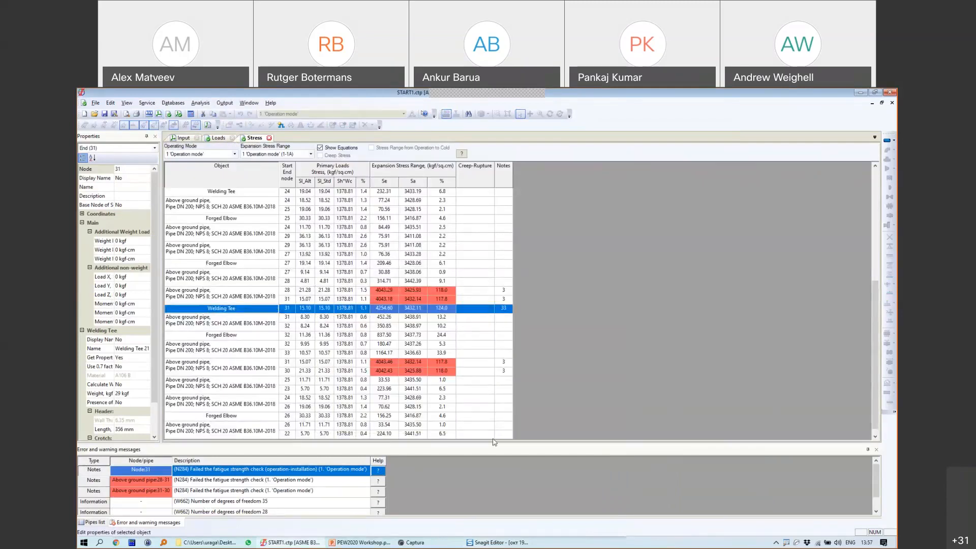
Step: Place the earlier Snagit stress capture beside the new stress table
left_click(486, 542)
left_click_drag(385, 305, 385, 317)
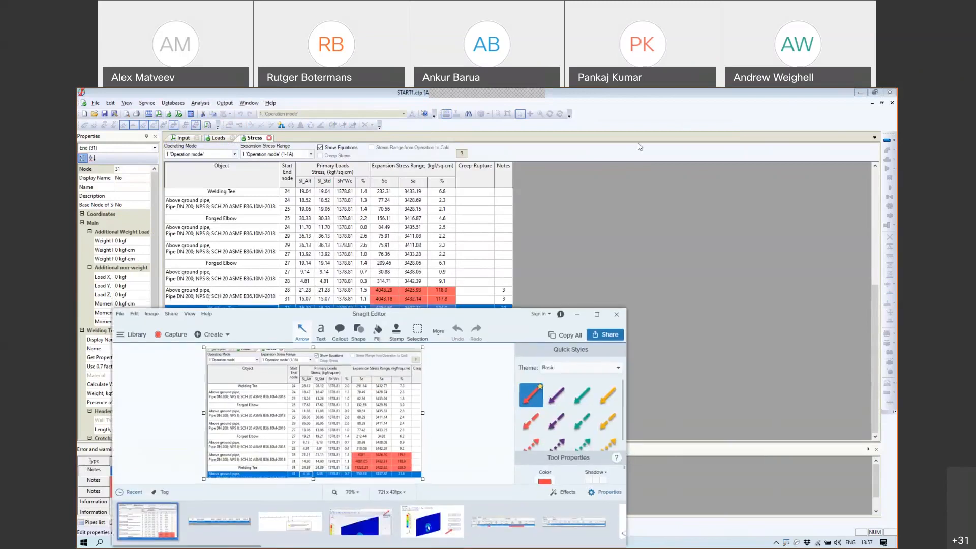
left_click(593, 314)
left_click_drag(559, 348, 568, 440)
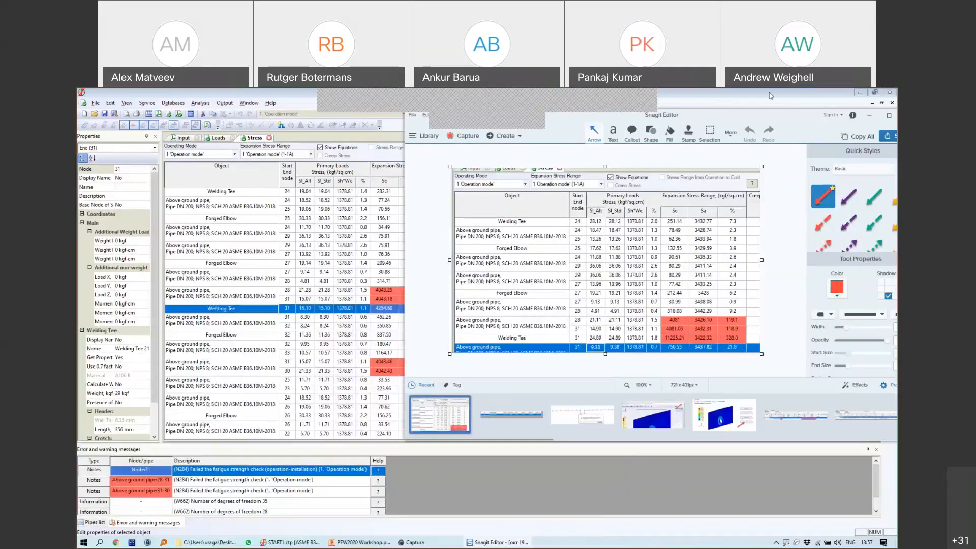
Step: Circle tee stresses 11225.21 and 4254.60 and link them with an arrow
double_click(790, 114)
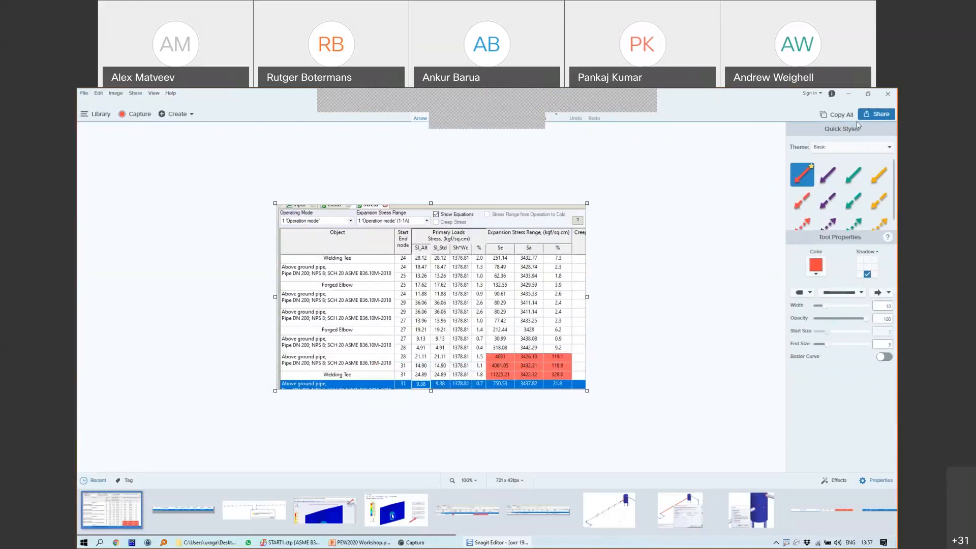
left_click(867, 94)
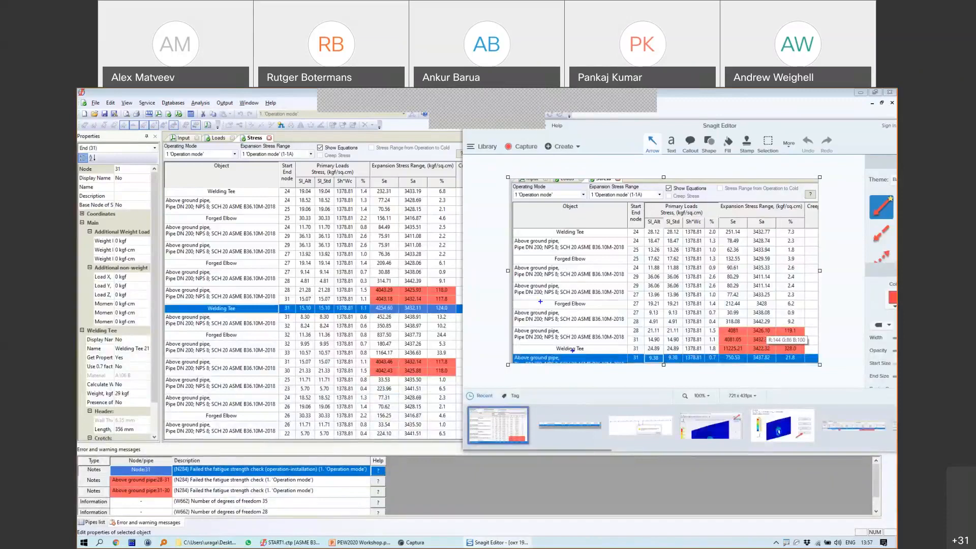
mouse_move(720, 350)
left_mouse_down()
mouse_move(745, 352)
mouse_move(746, 342)
mouse_move(728, 338)
left_mouse_up()
mouse_move(377, 305)
left_mouse_down()
mouse_move(381, 317)
mouse_move(399, 311)
mouse_move(379, 302)
mouse_move(721, 344)
mouse_move(709, 333)
left_mouse_up()
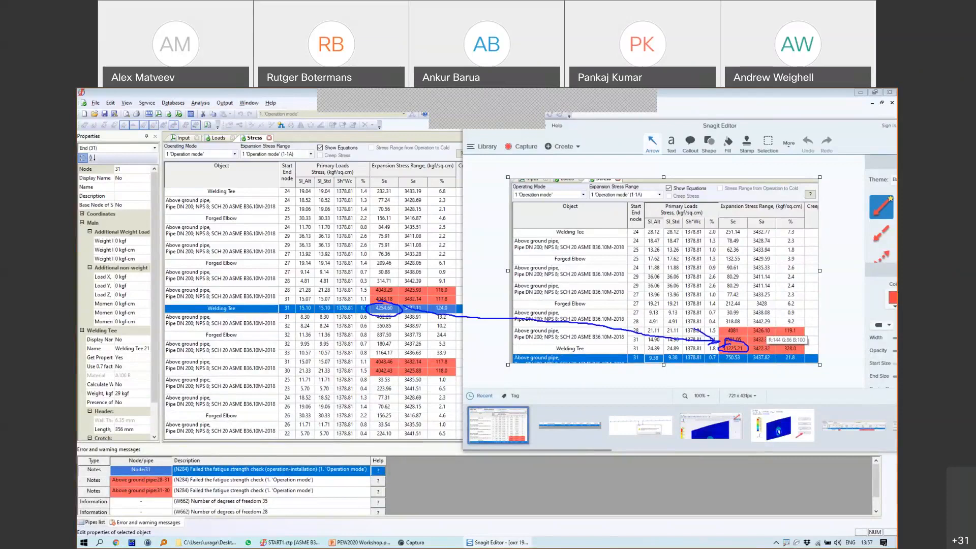
mouse_move(402, 303)
left_mouse_down()
mouse_move(419, 300)
mouse_move(418, 322)
left_mouse_up()
Step: Clear the annotations and close the Snagit editor
key("Escape")
left_click_drag(850, 128, 632, 194)
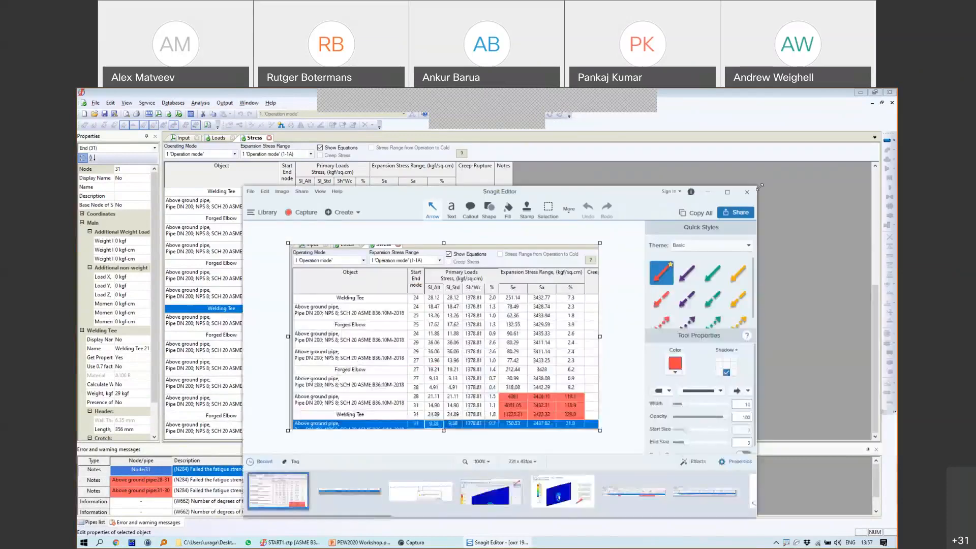
left_click(747, 192)
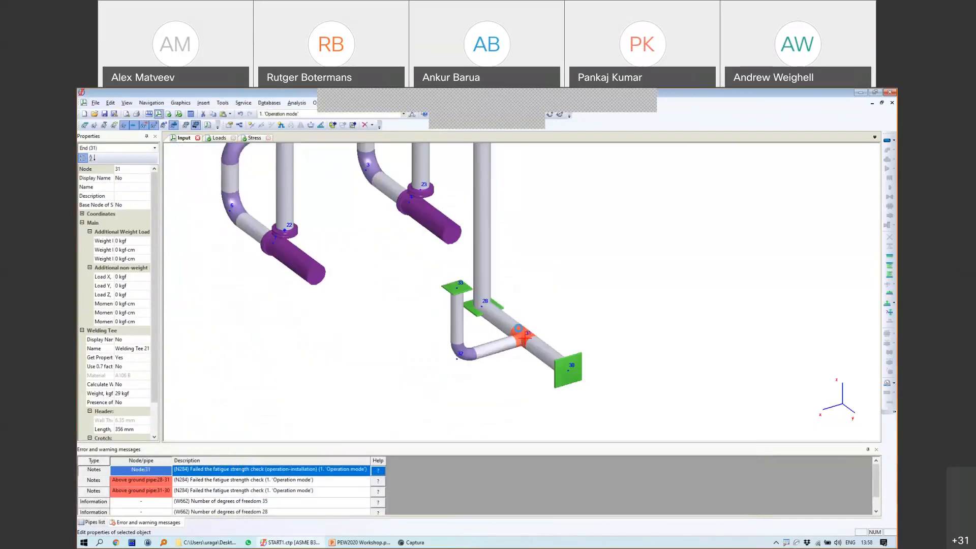
Step: Open the help from the welding tee's Node Object Properties and bring the help window into view
double_click(524, 330)
left_click(545, 430)
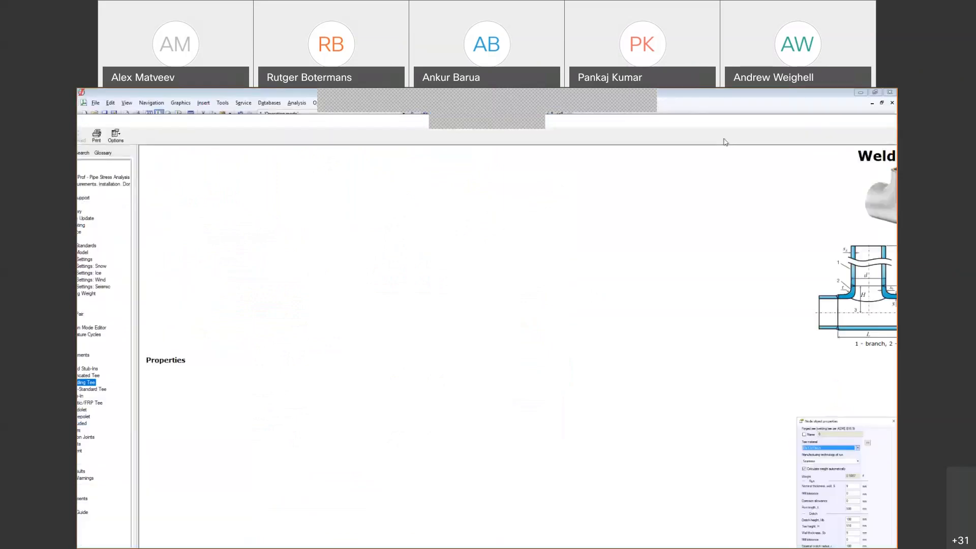
left_click_drag(498, 188, 336, 196)
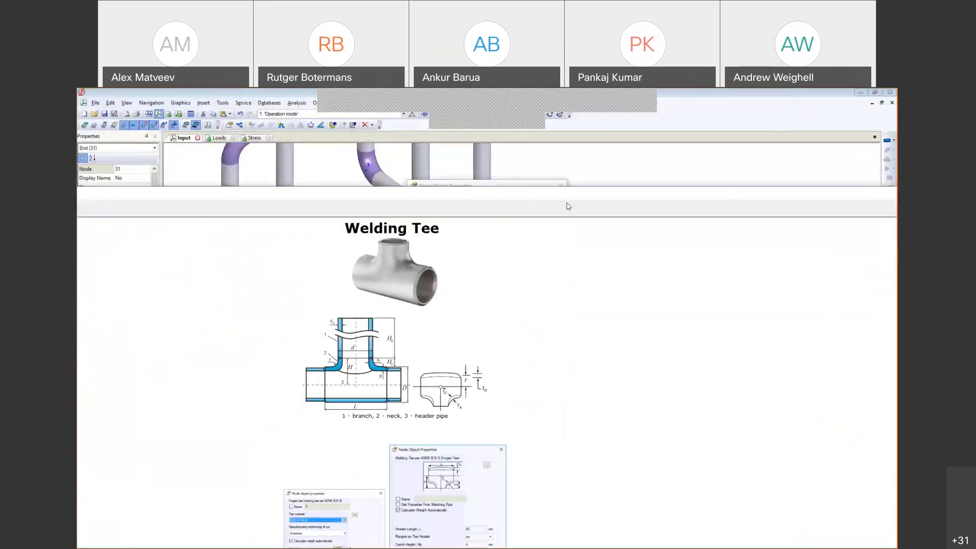
left_click_drag(567, 201, 146, 201)
left_click(688, 195)
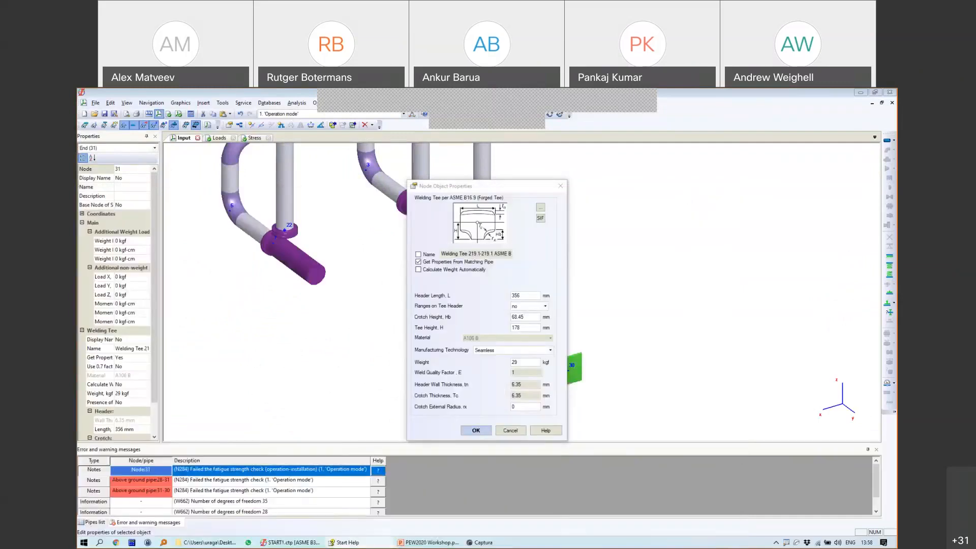
Step: Open the Tees and Stub-Ins help topic and scroll to Calculating Tee Stress
scroll(603, 319, "down", 3)
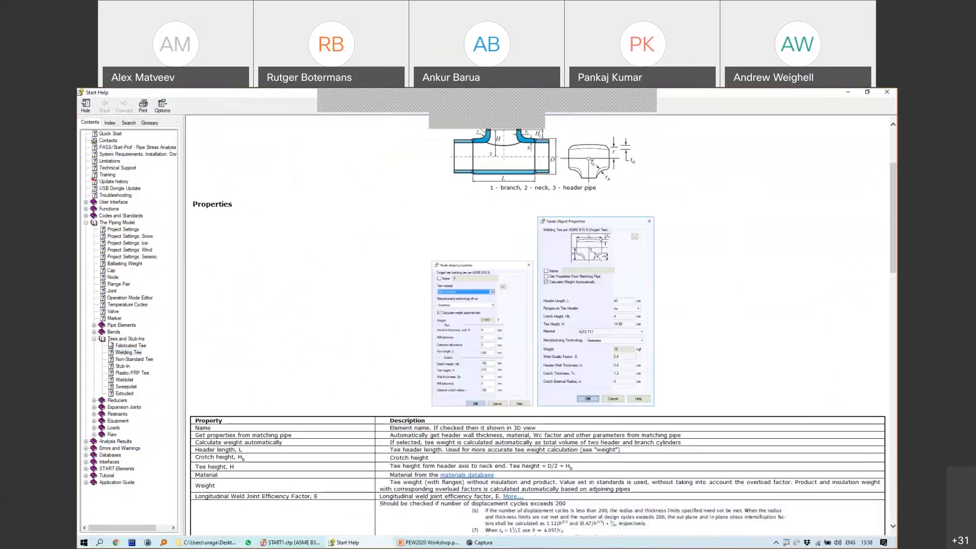
left_click(131, 345)
double_click(125, 339)
scroll(535, 307, "down", 10)
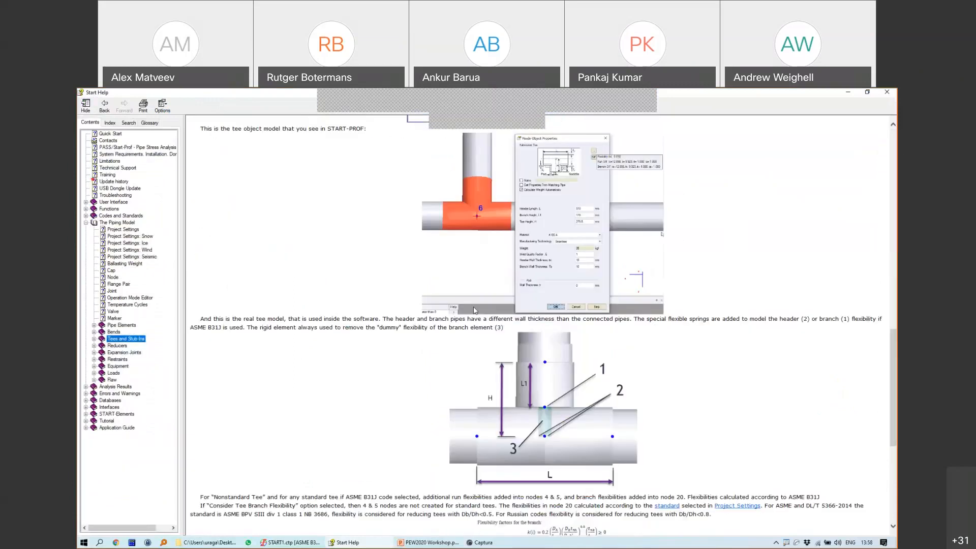
scroll(561, 287, "down", 5)
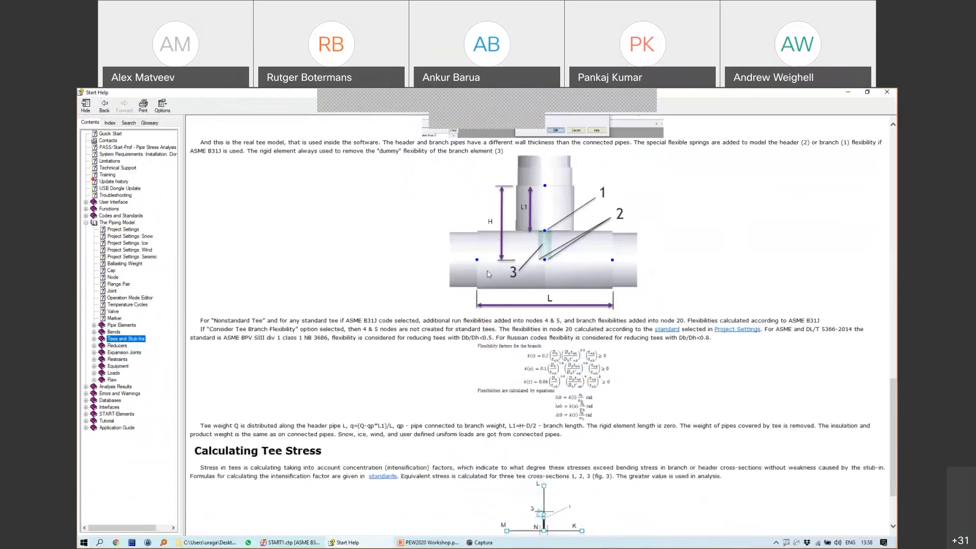
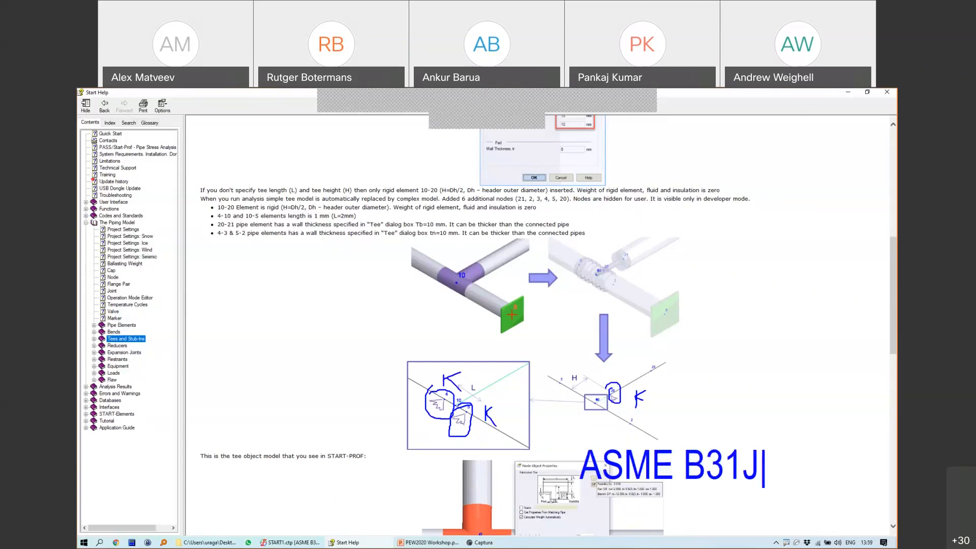
Step: Clear the annotations, then close Start Help and the Welding Tee properties dialog
key("Escape")
key("Escape")
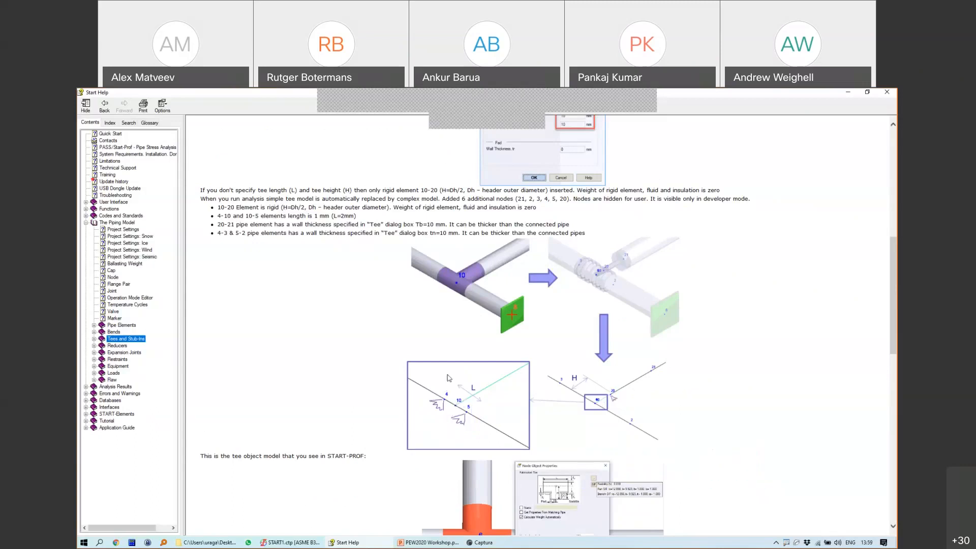
left_click(888, 92)
left_click(562, 182)
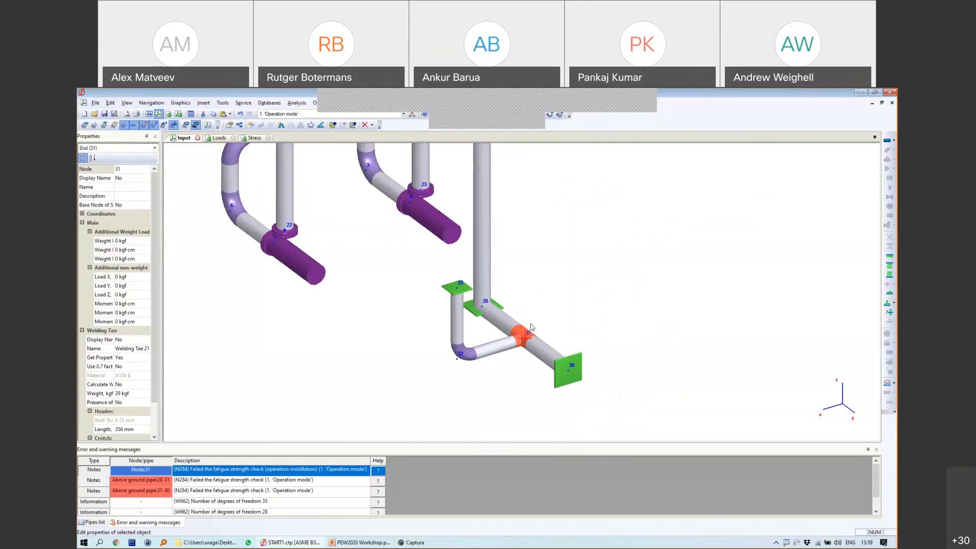
Step: Bring up Project Settings from the 3-D view's context menu and confirm them unchanged
middle_click_drag(551, 324, 542, 336)
right_click(528, 287)
left_click(524, 278)
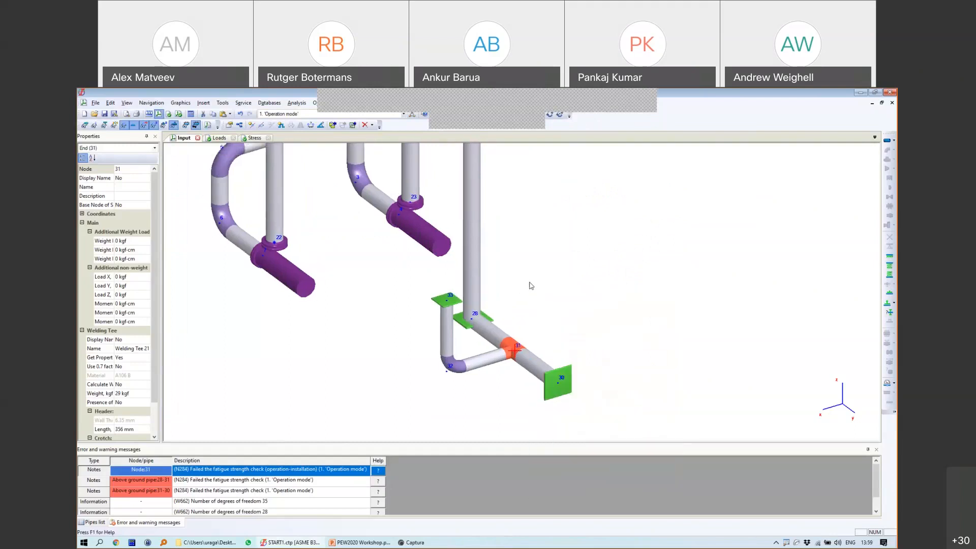
scroll(510, 290, "down", 3)
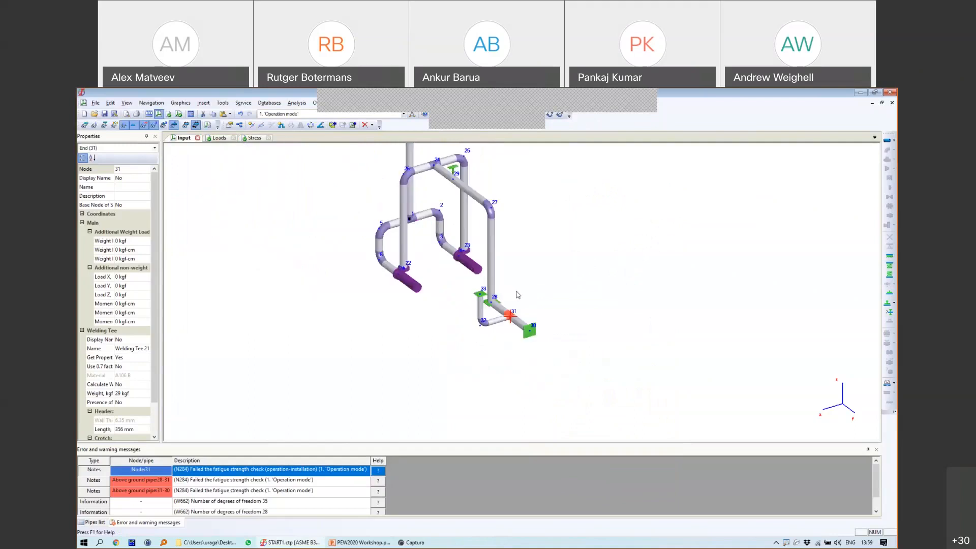
right_click(561, 261)
left_click(578, 263)
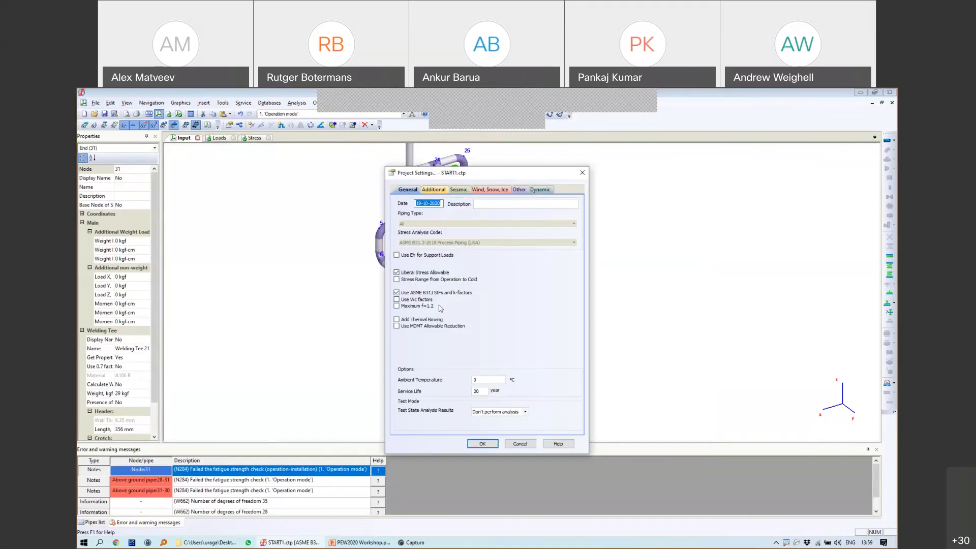
left_click(483, 444)
Step: Frame the tank and start inserting a node on shell pipe 10–11
middle_click_drag(466, 233, 556, 236)
scroll(515, 304, "up", 3)
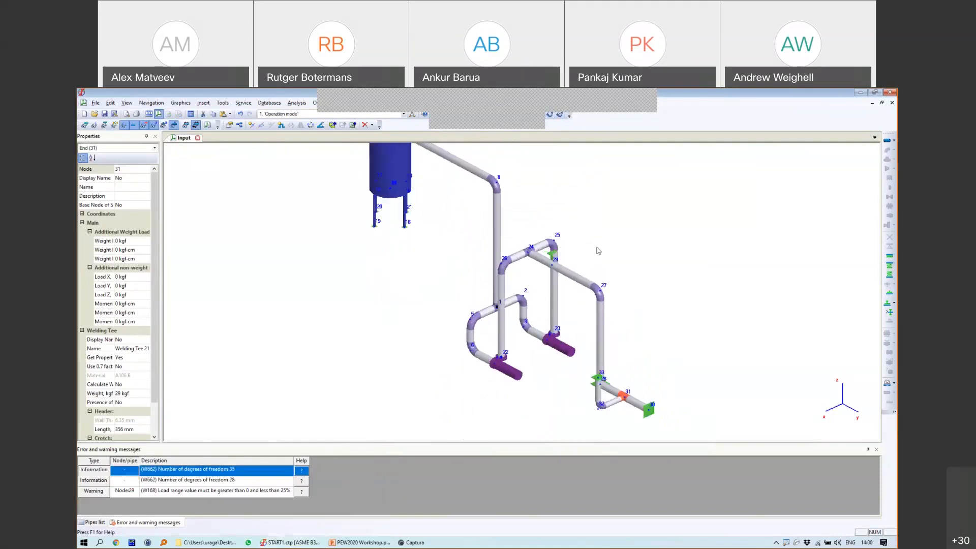
middle_click_drag(564, 240, 604, 273)
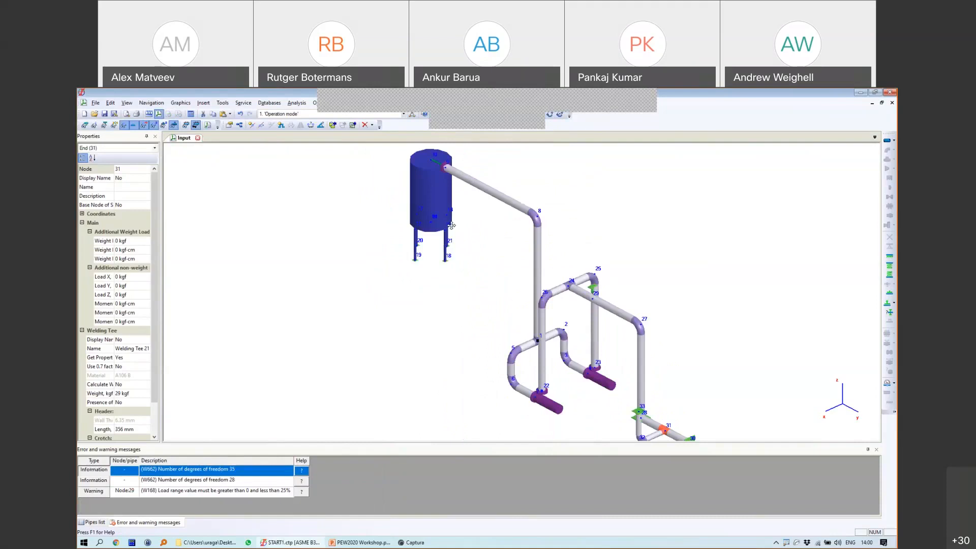
middle_click_drag(451, 225, 483, 265)
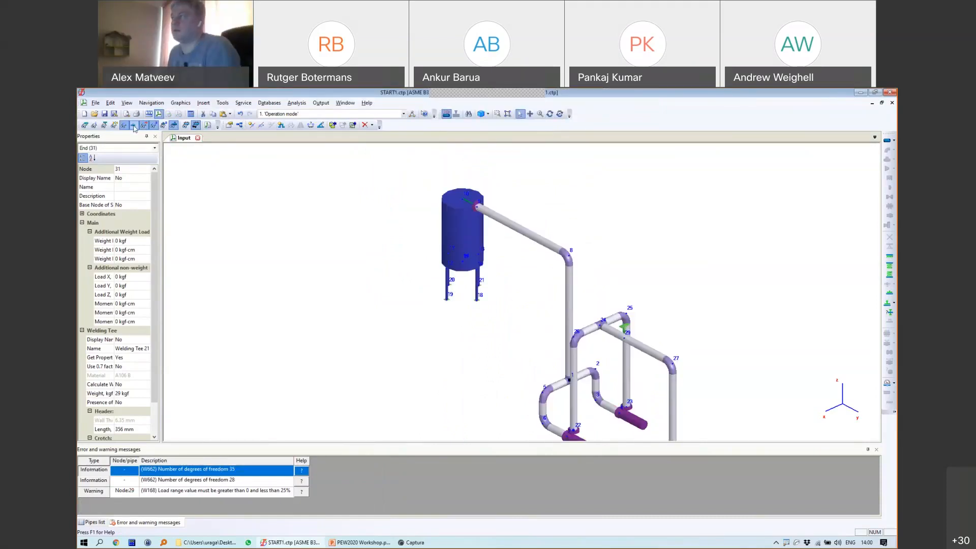
left_click(550, 113)
left_click_drag(546, 254, 517, 268)
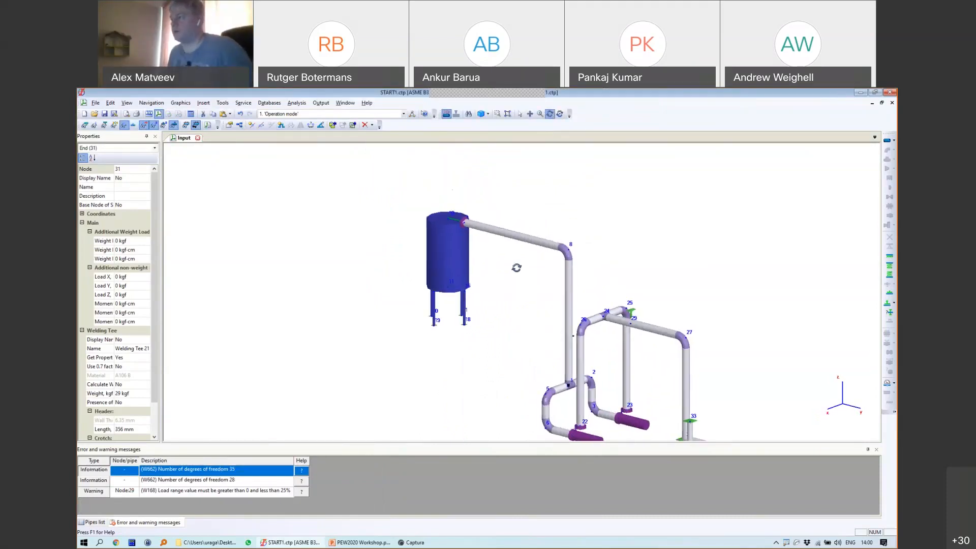
scroll(414, 244, "up", 5)
left_click(519, 113)
left_click(251, 125)
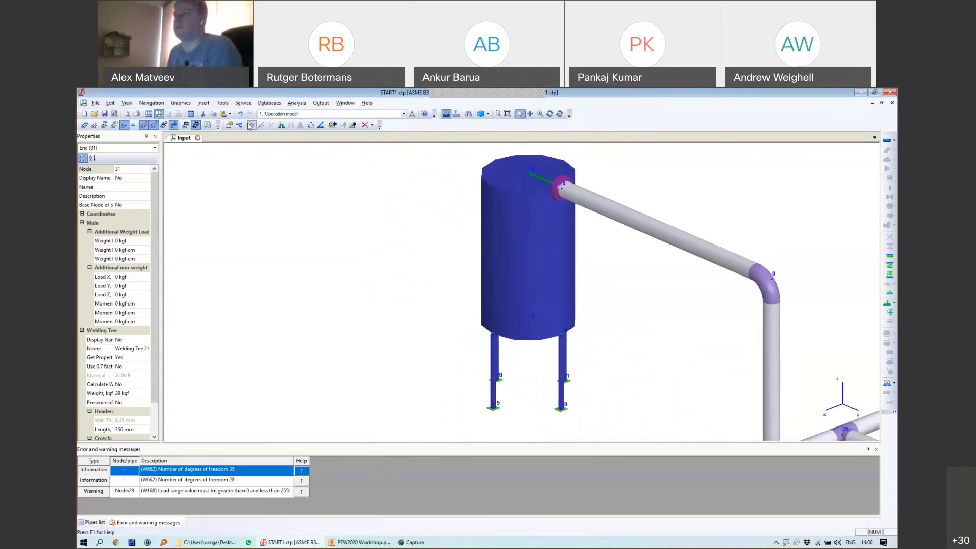
left_click(526, 254)
Step: Place new node 34 at the midpoint of shell 10–11 and select it
left_click(429, 390)
left_click(479, 390)
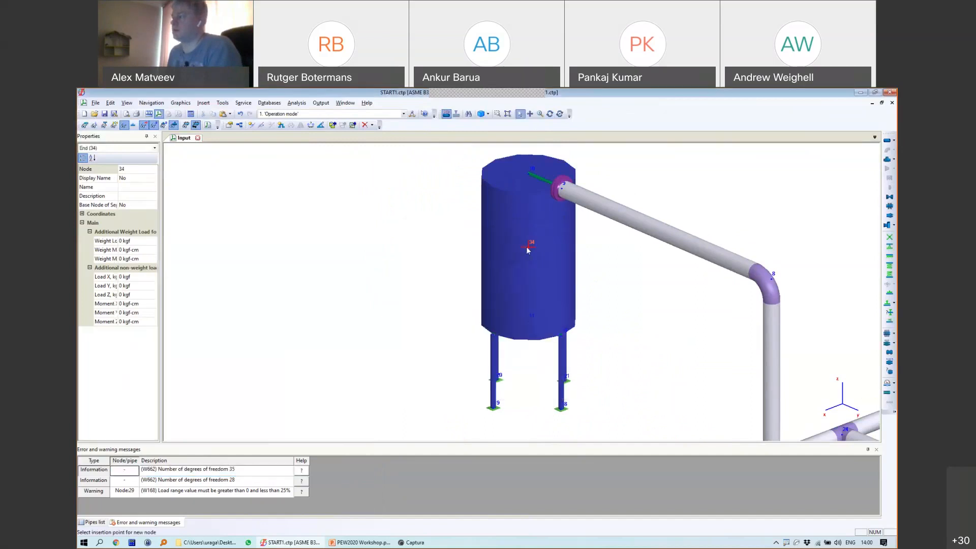
left_click(529, 249)
left_click(530, 249)
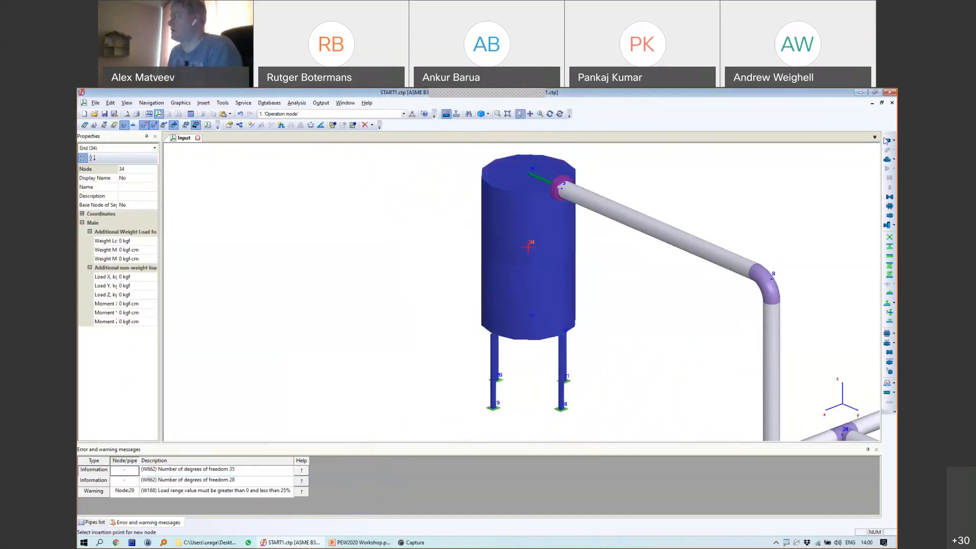
Step: Add pipe 34–35 from node 34 running 30 m along X
left_click(886, 141)
left_click(475, 332)
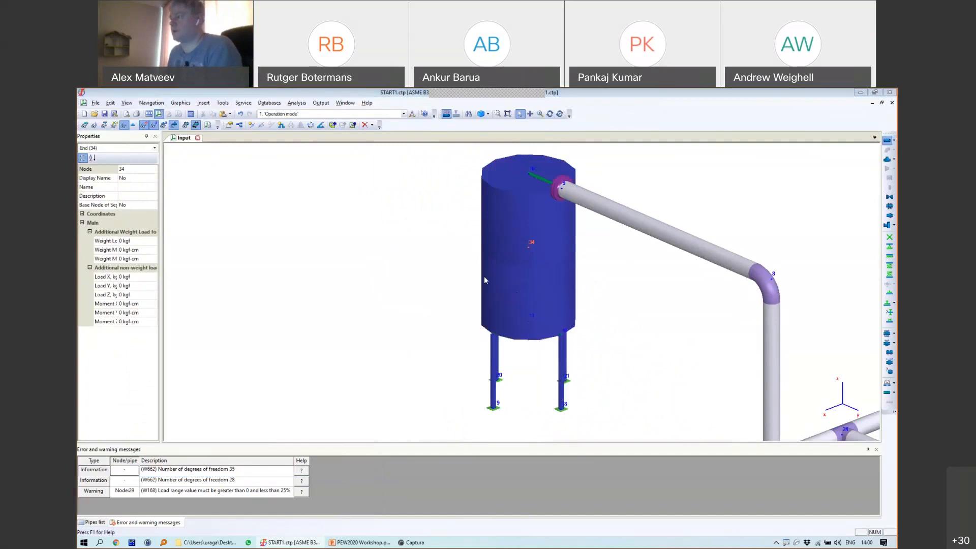
left_click(407, 224)
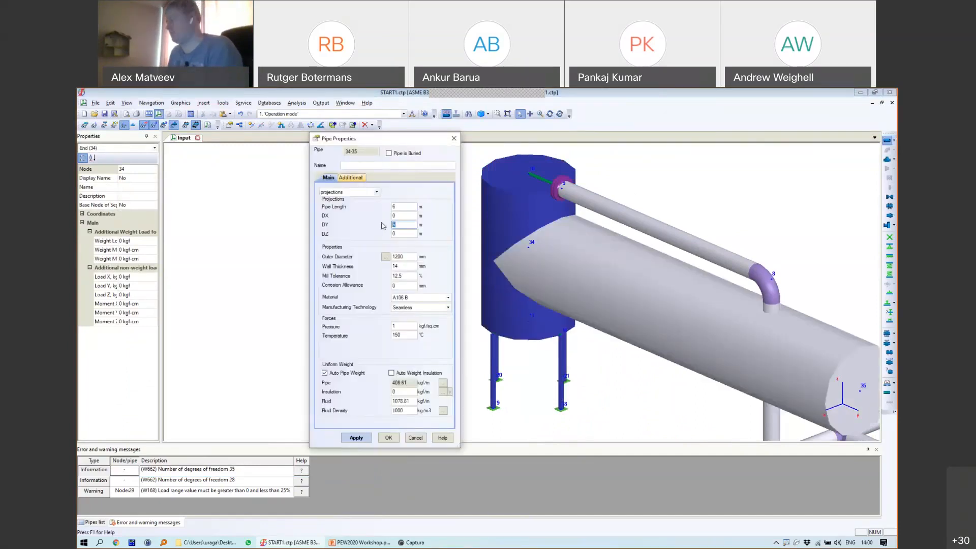
type("30")
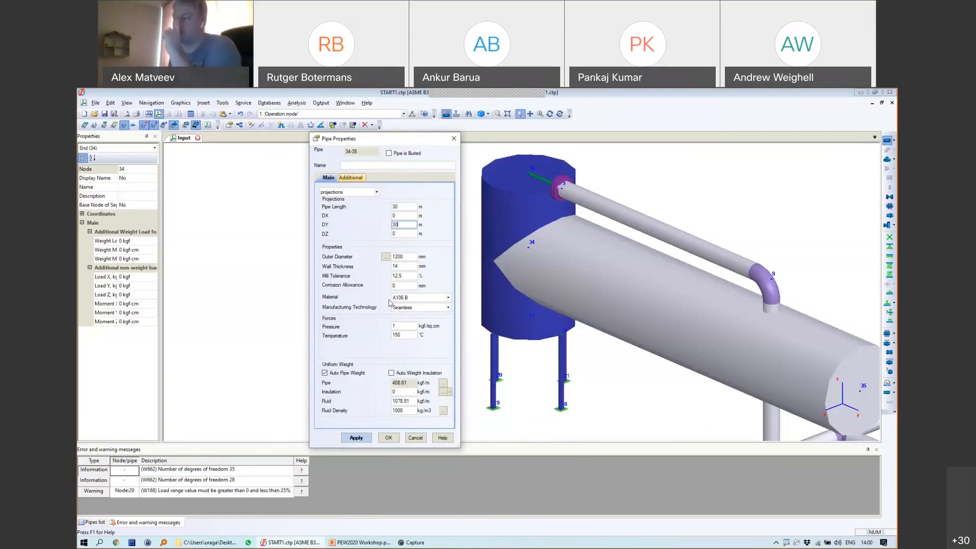
left_click(388, 437)
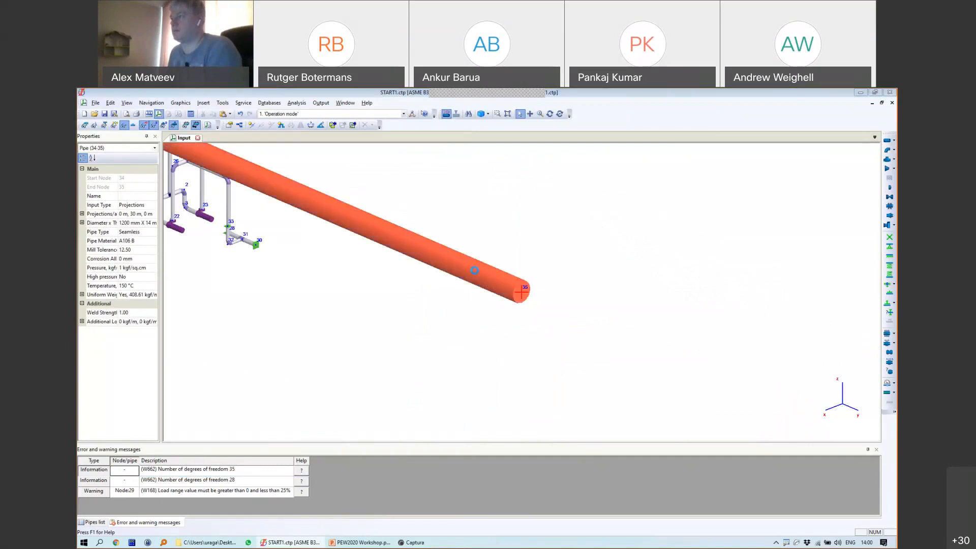
double_click(474, 270)
left_click_drag(401, 224, 379, 216)
type("0")
type("3")
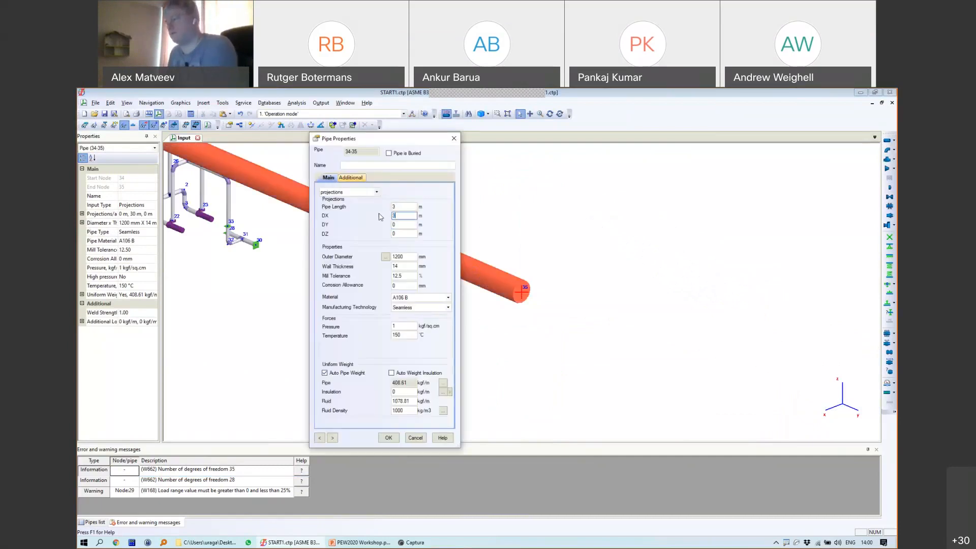
left_click(388, 438)
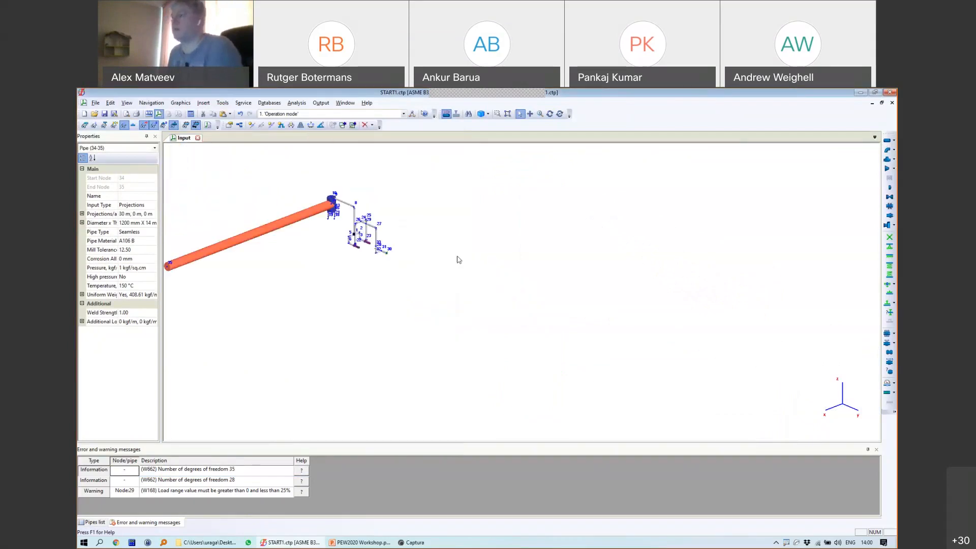
Step: Size pipe 34–35 at 219.1 mm outer diameter and 6.35 mm wall
scroll(459, 259, "up", 5)
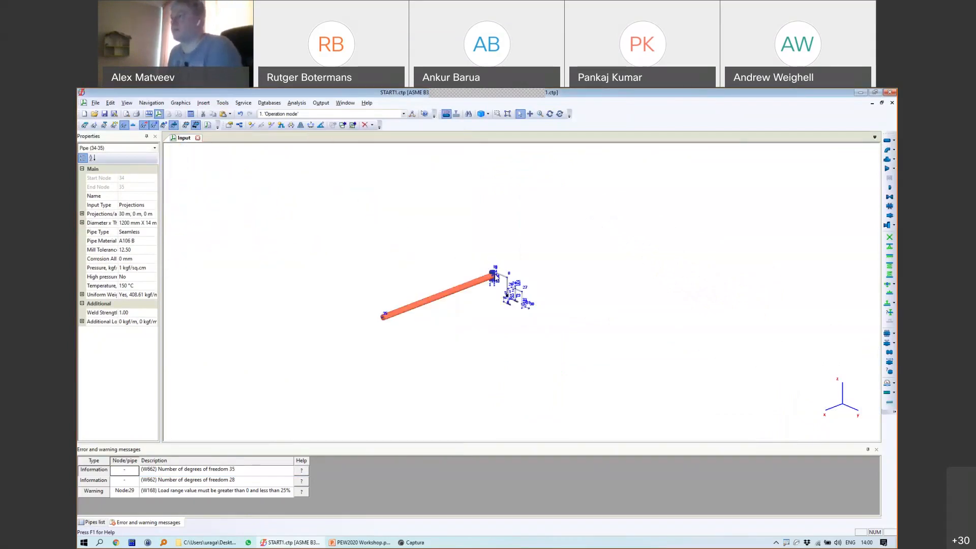
double_click(435, 290)
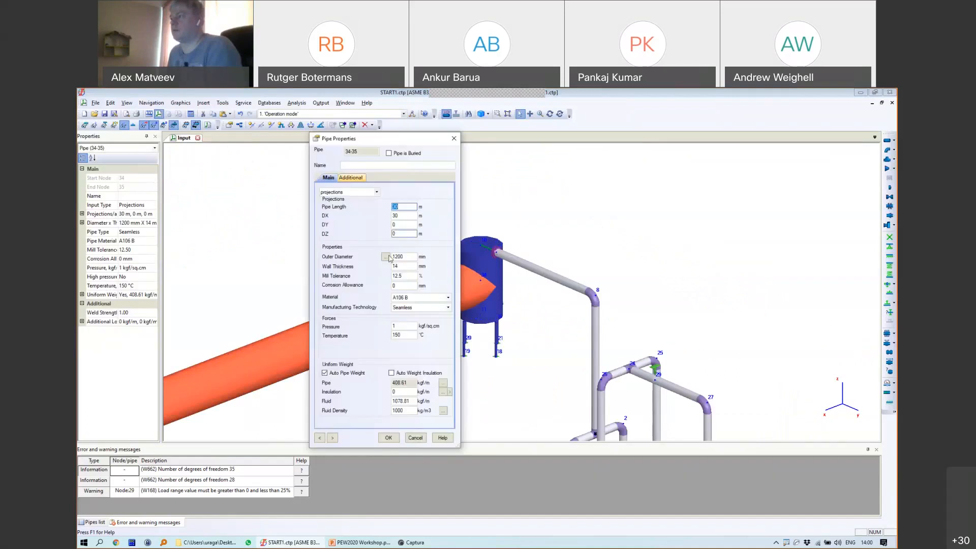
double_click(404, 257)
type("1")
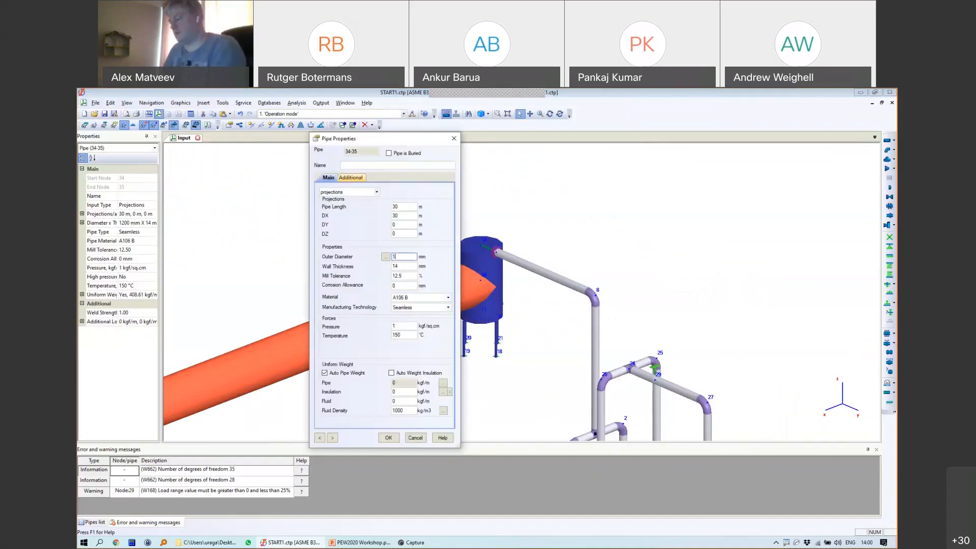
type("19.1")
key("Tab")
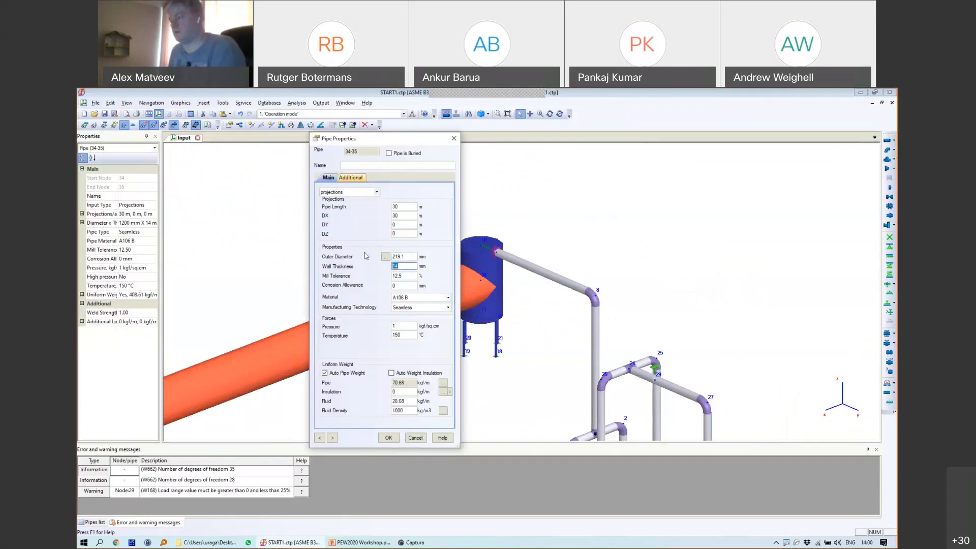
type("6.35")
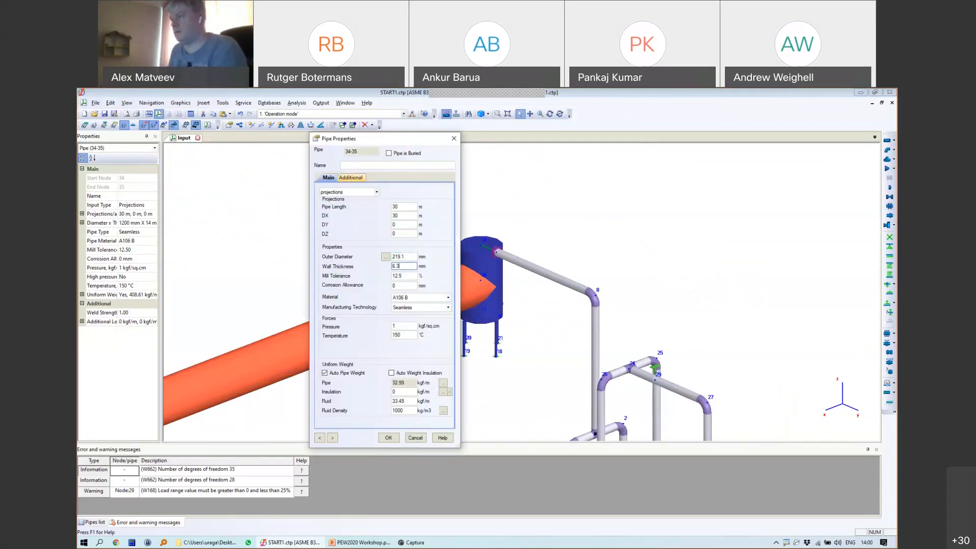
left_click(389, 437)
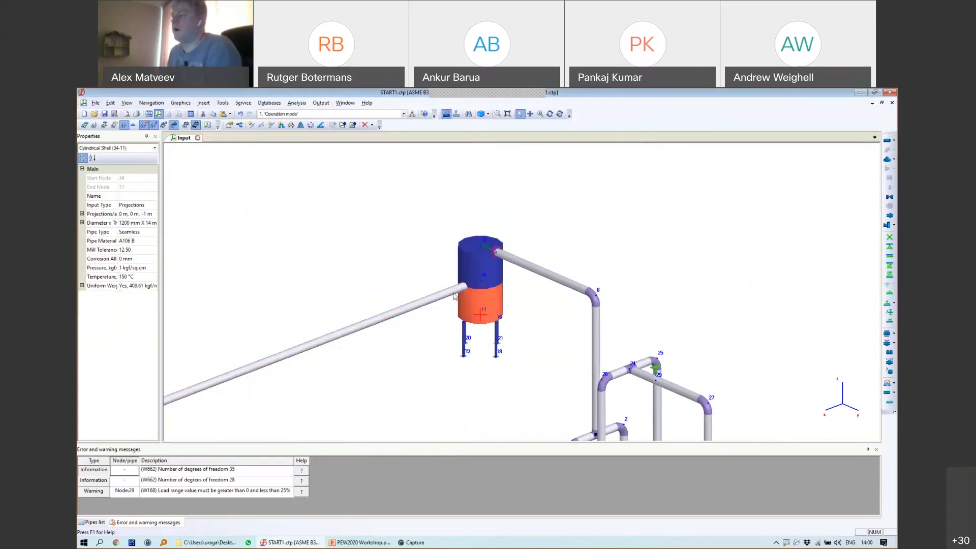
scroll(461, 282, "up", 3)
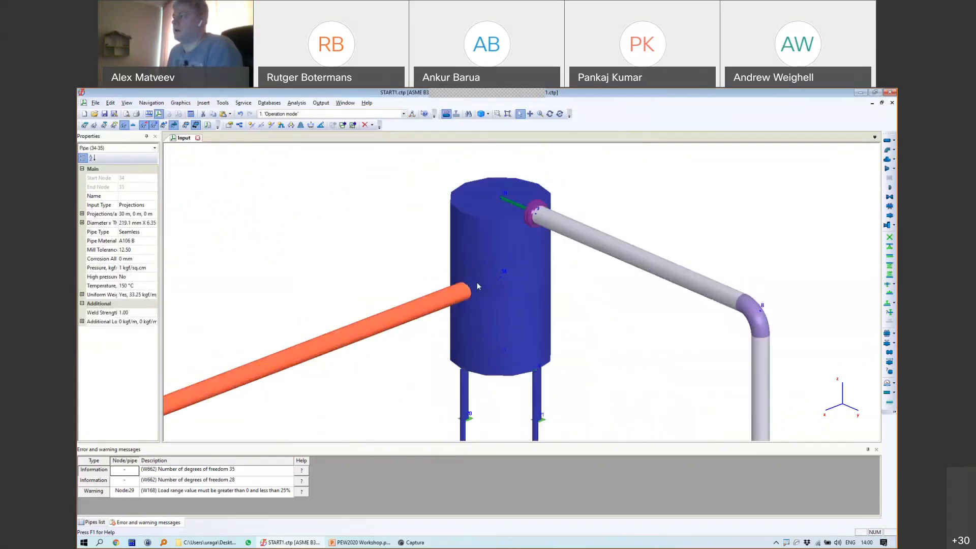
Step: Copy the vessel nozzle at node 9
left_click(527, 222)
right_click(527, 222)
left_click(539, 235)
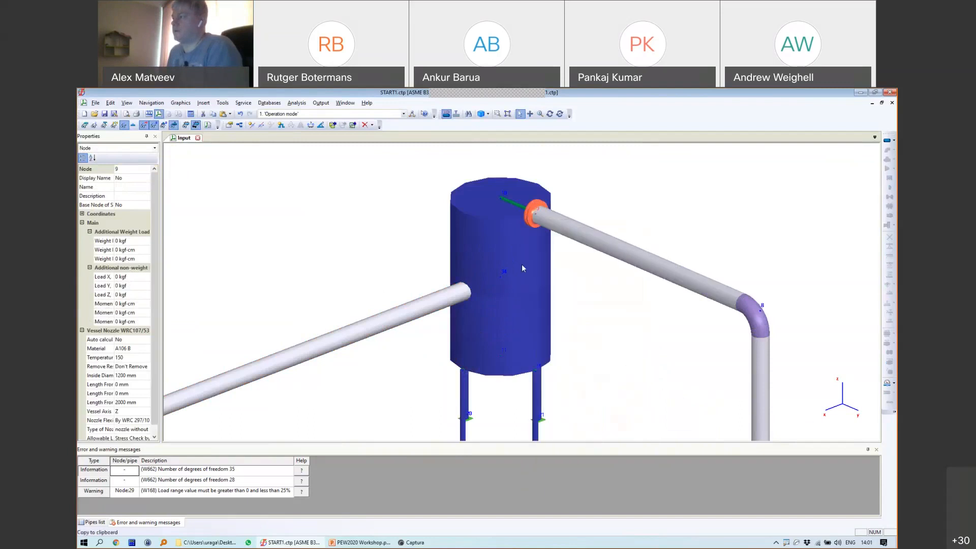
Step: Turn node 34 into an extruded-outlet vessel nozzle (WRC 297) on the tank wall
left_click(500, 276)
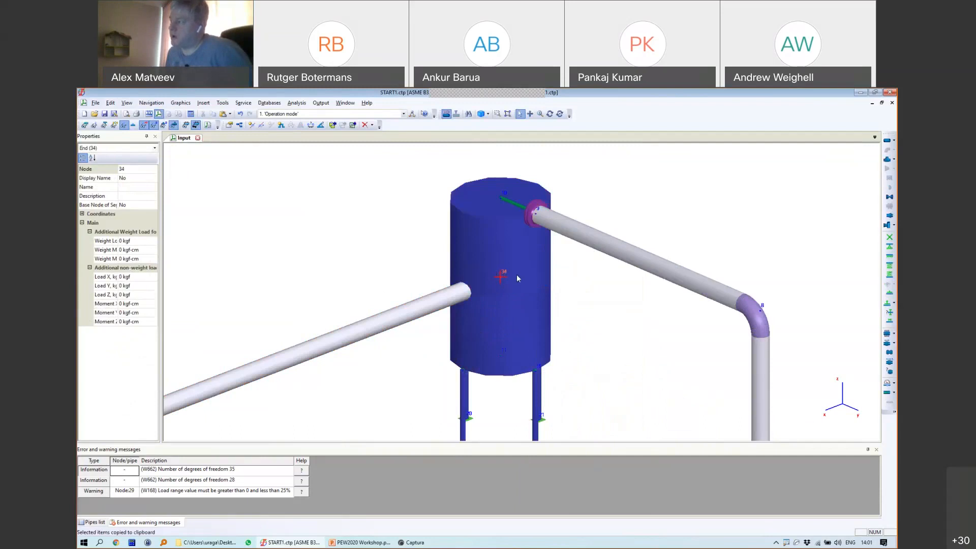
right_click(500, 277)
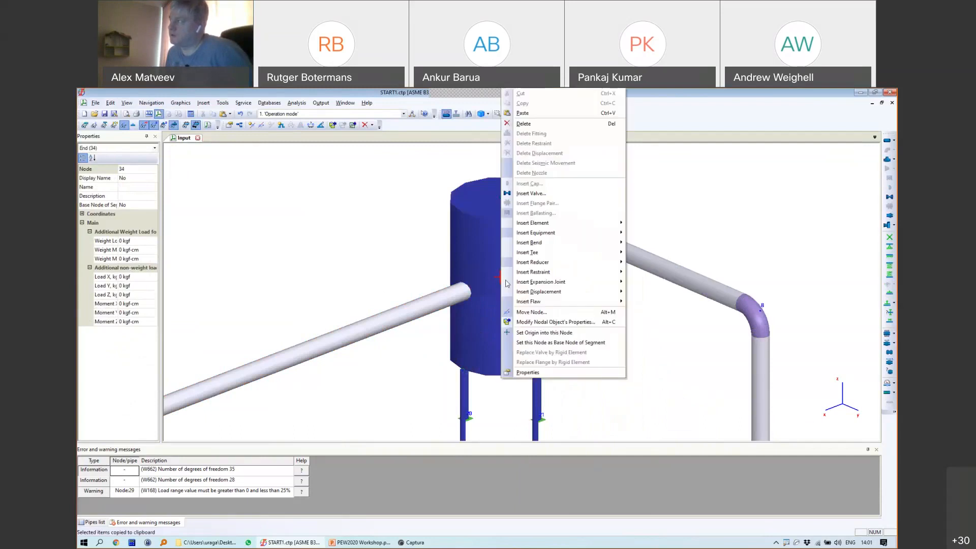
left_click(513, 123)
left_click(466, 329)
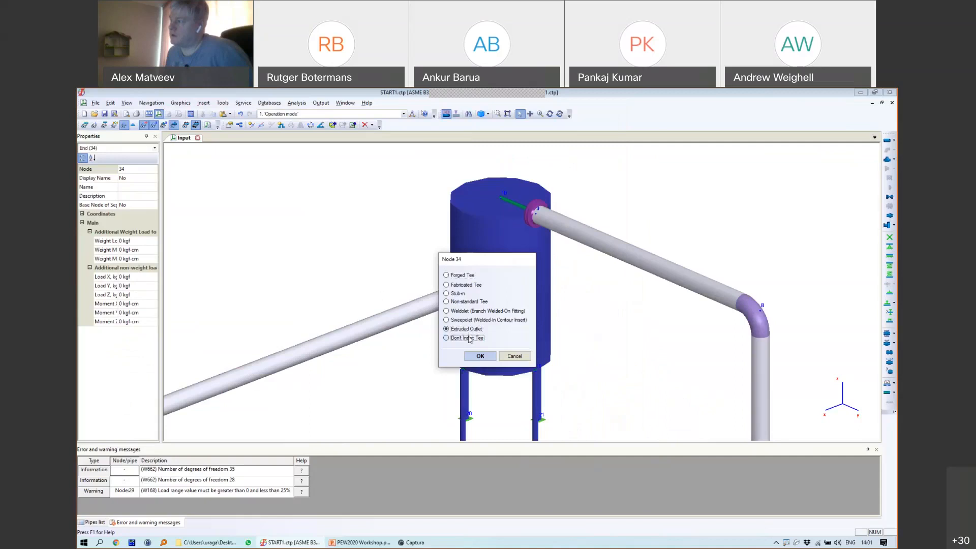
left_click(478, 355)
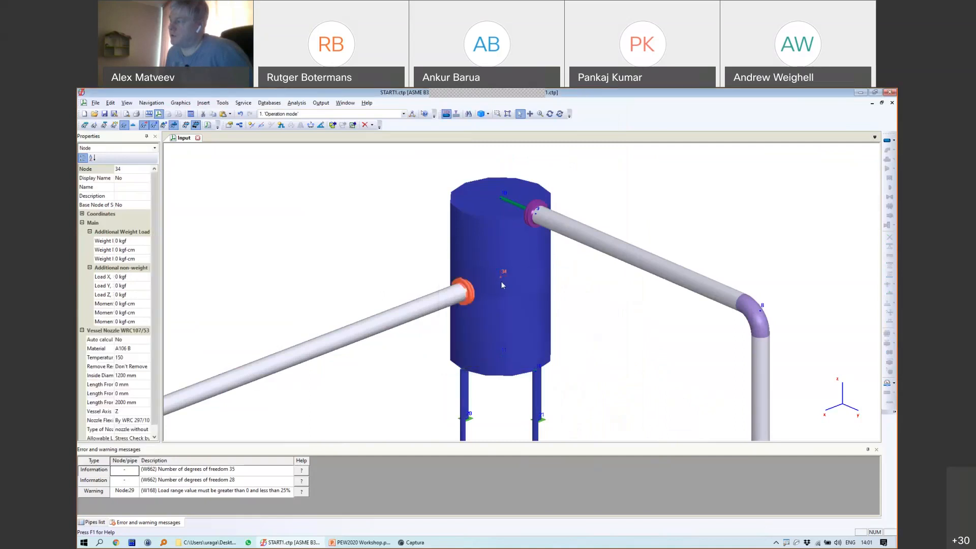
left_click(499, 278)
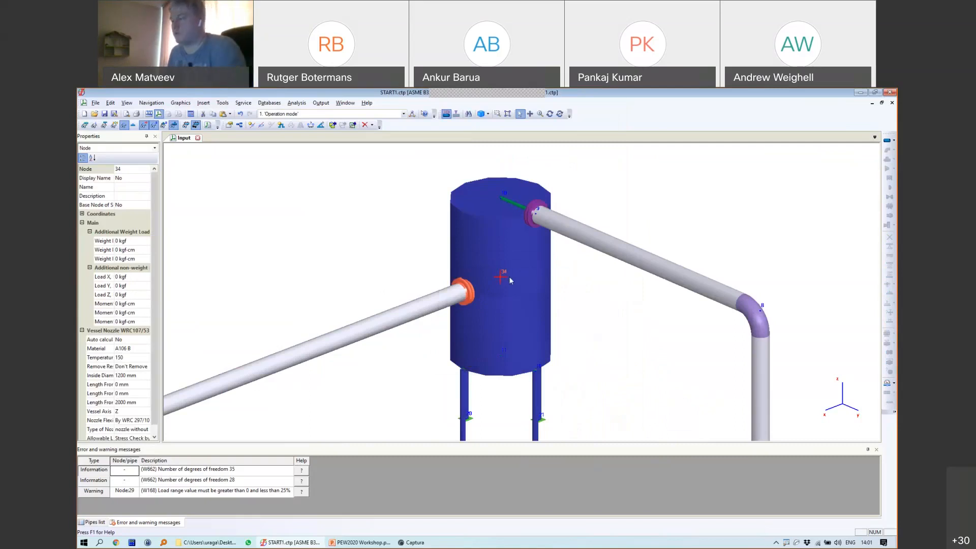
left_click_drag(496, 276, 467, 288)
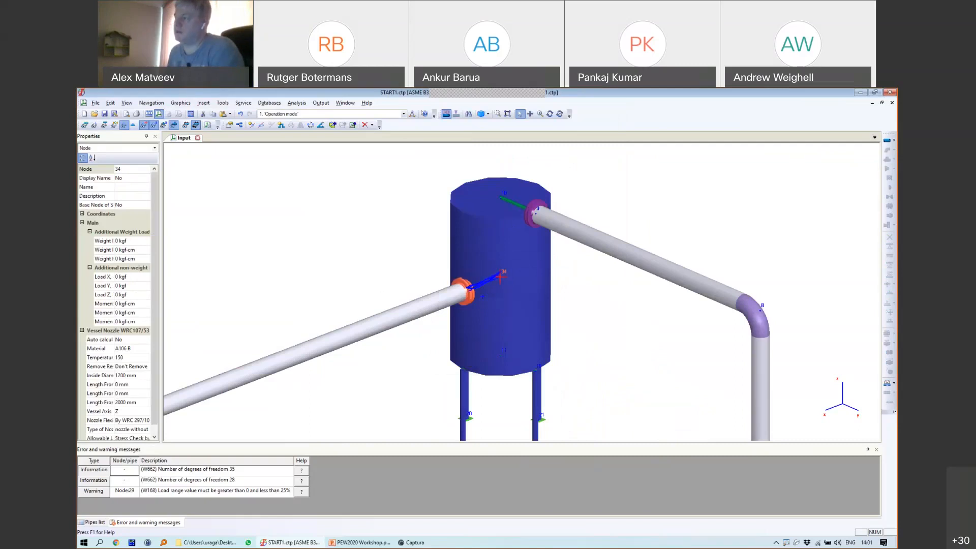
Step: Inspect the nozzle at node 34 and the rigid element 9–10 on the vessel
left_click(503, 278)
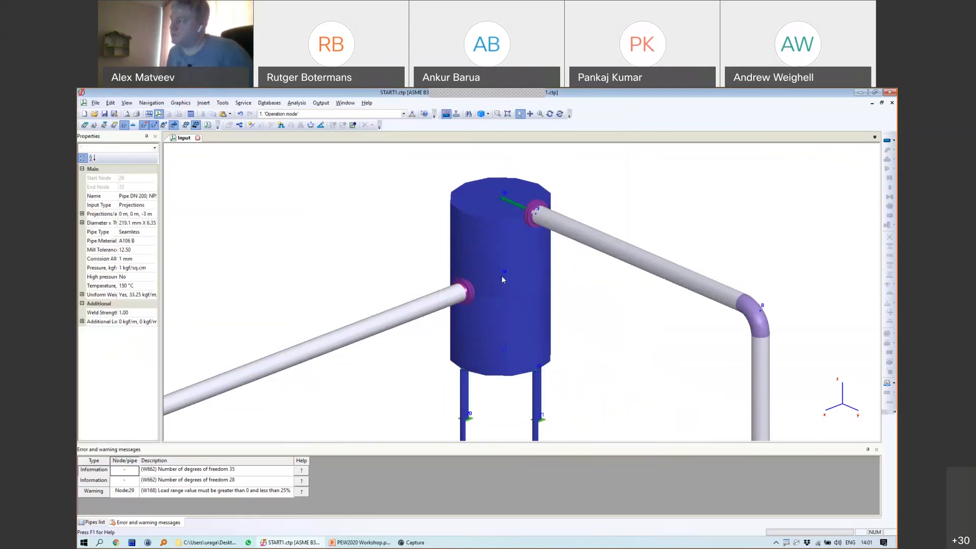
left_click(523, 217)
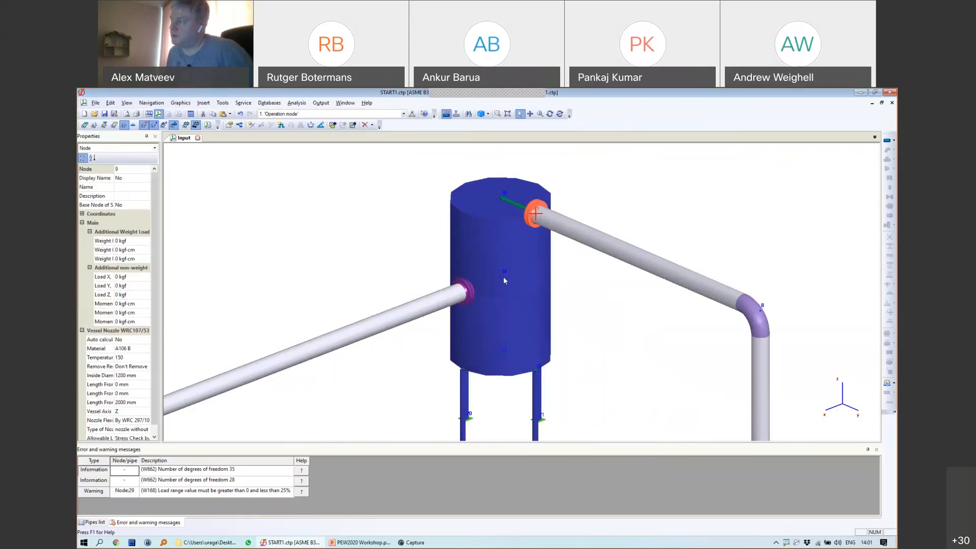
left_click(502, 279)
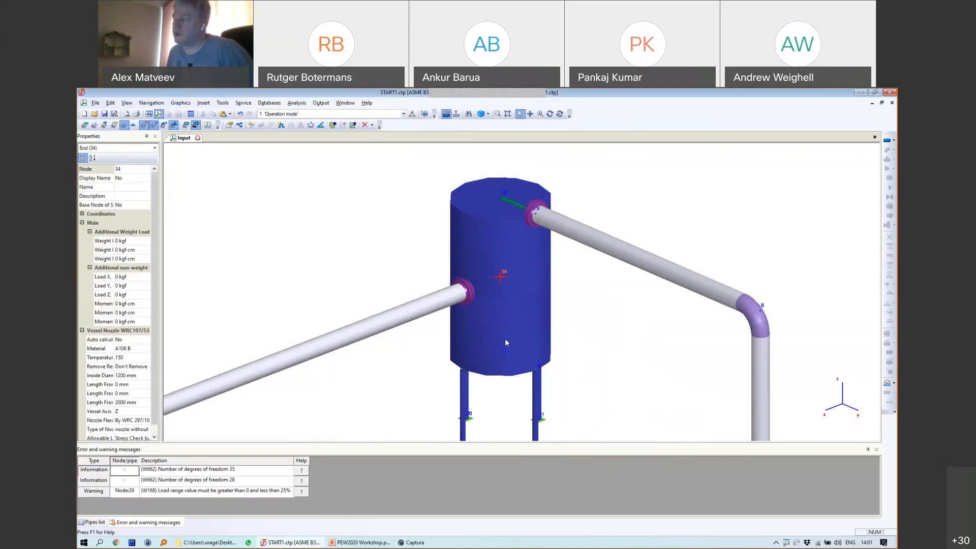
left_click(463, 294)
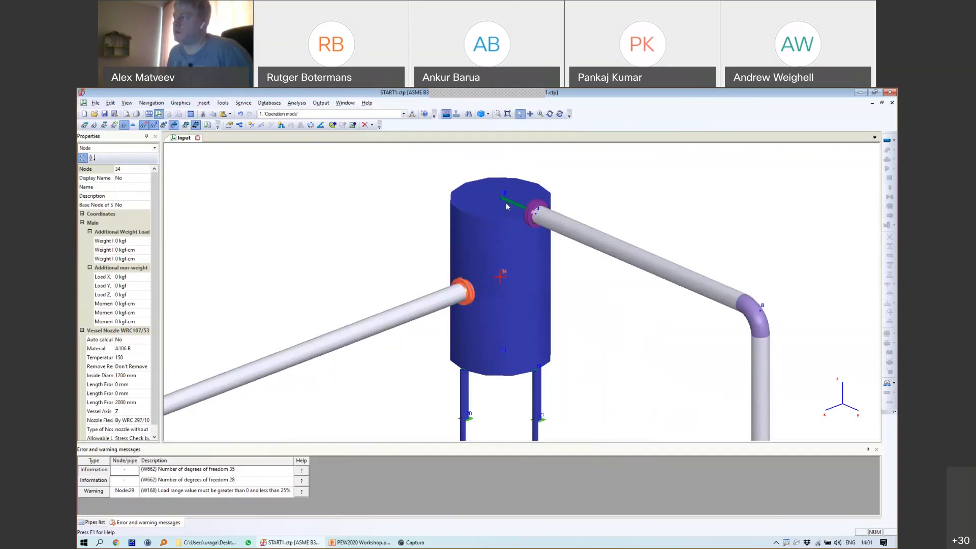
left_click(505, 202)
scroll(508, 202, "up", 5)
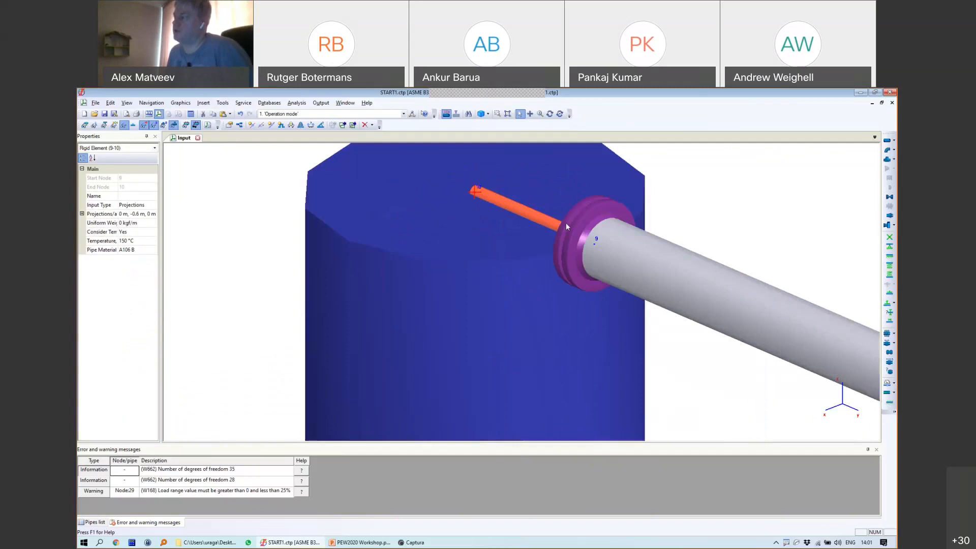
scroll(558, 274, "down", 5)
scroll(538, 277, "up", 4)
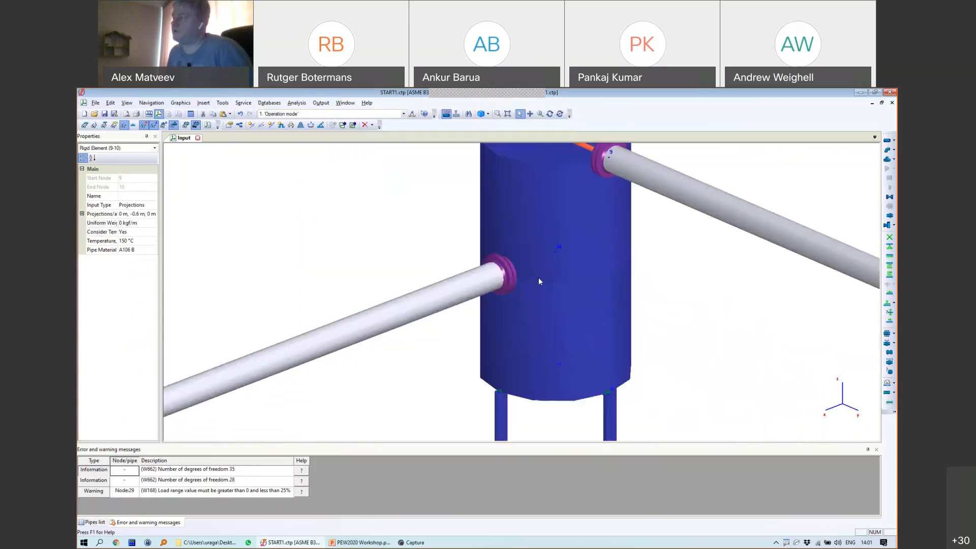
left_click(556, 252)
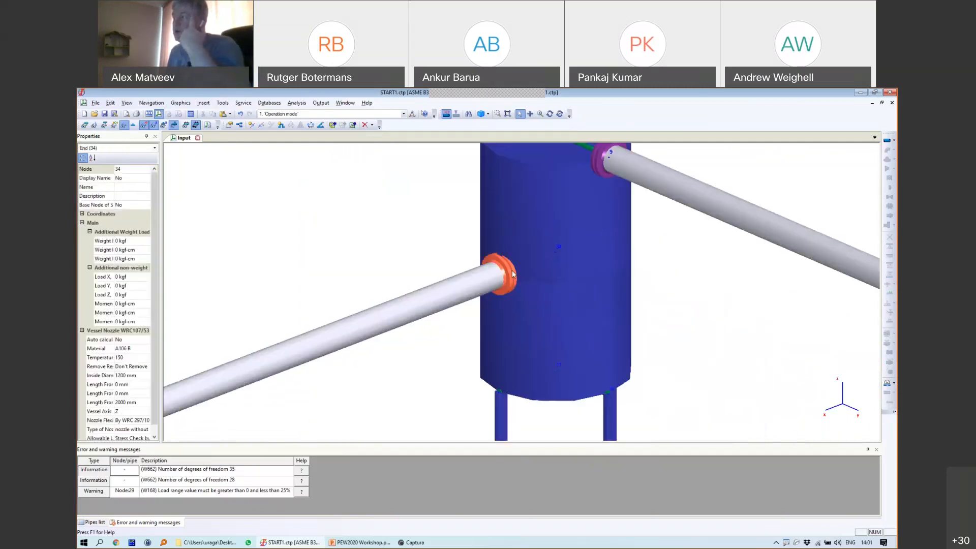
left_click(555, 251)
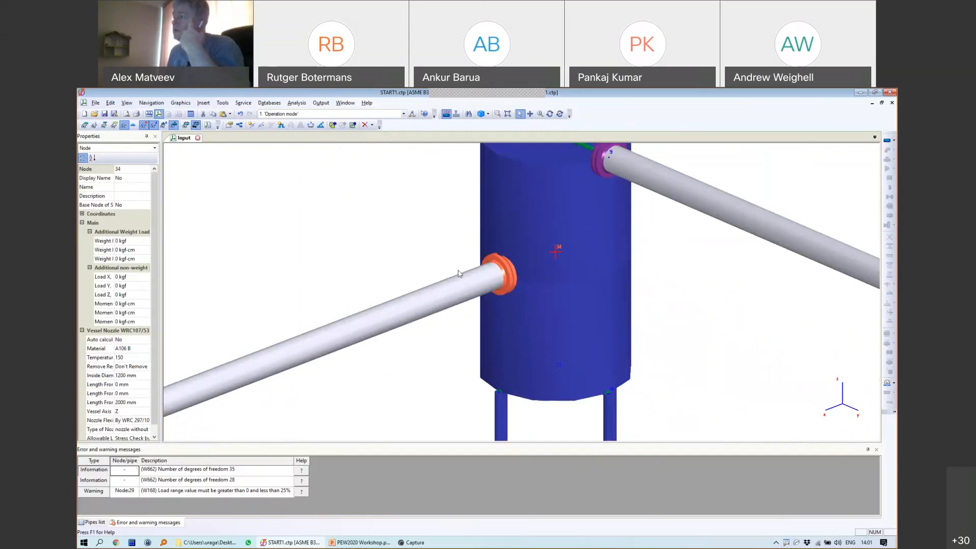
scroll(553, 248, "down", 3)
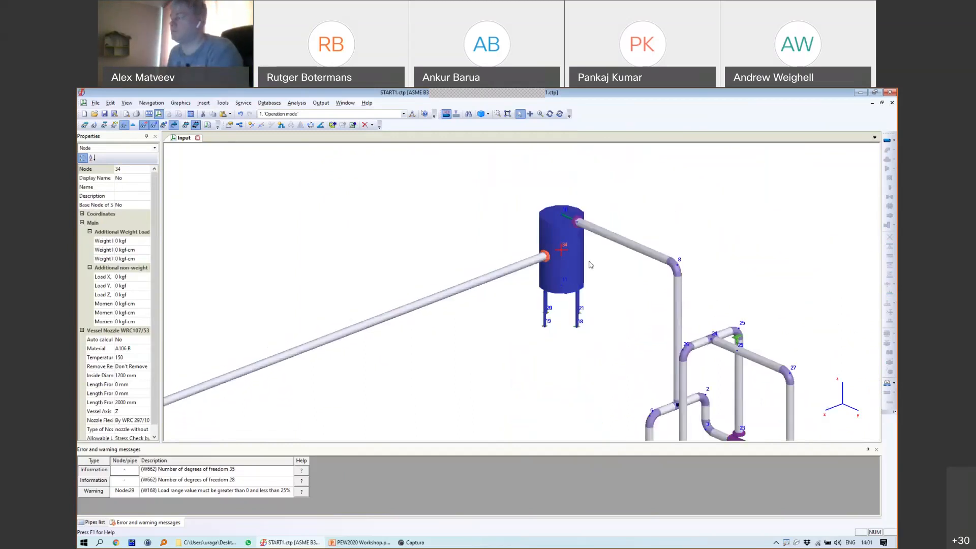
scroll(589, 265, "down", 4)
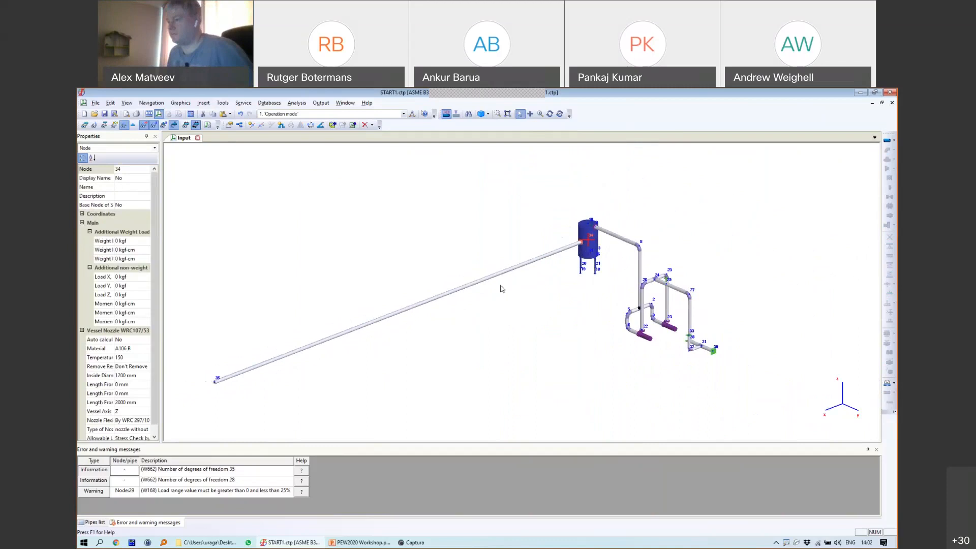
Step: Start a new pipe 35–36 from node 35 and select its DX value
left_click(215, 379)
middle_click_drag(299, 354, 481, 274)
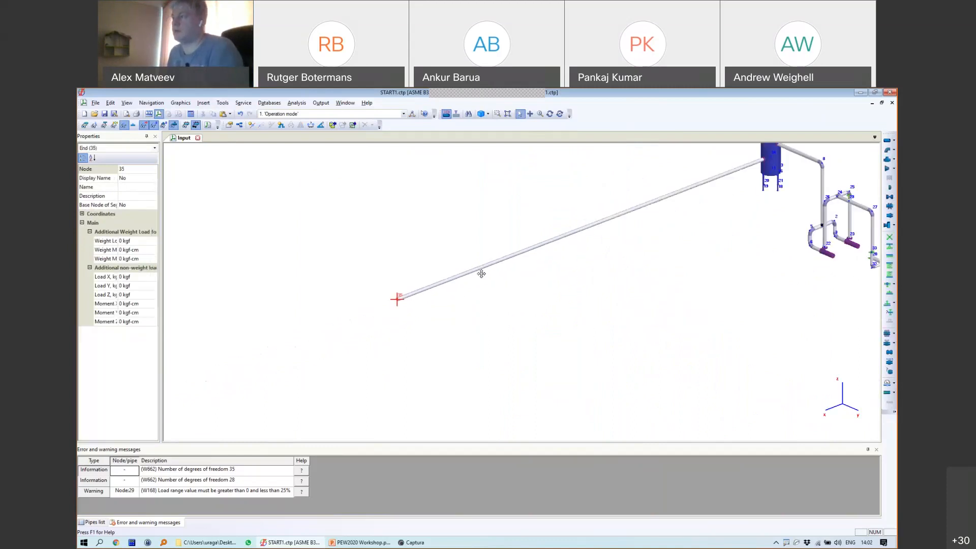
scroll(388, 300, "up", 2)
left_click(887, 141)
left_click(474, 329)
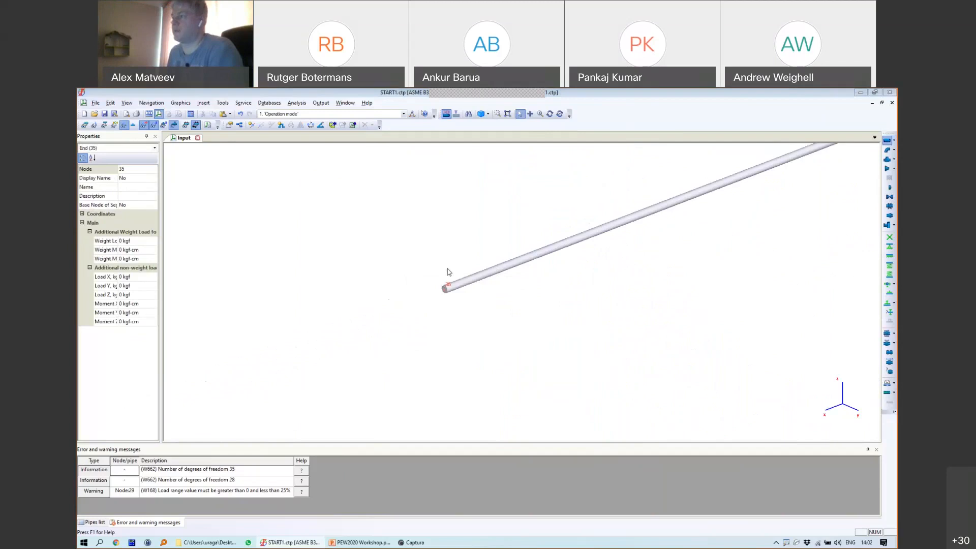
left_click_drag(401, 215, 375, 218)
Step: Give pipe 35–36 projections DX 0 and DY -1 m
type("0")
left_click(399, 233)
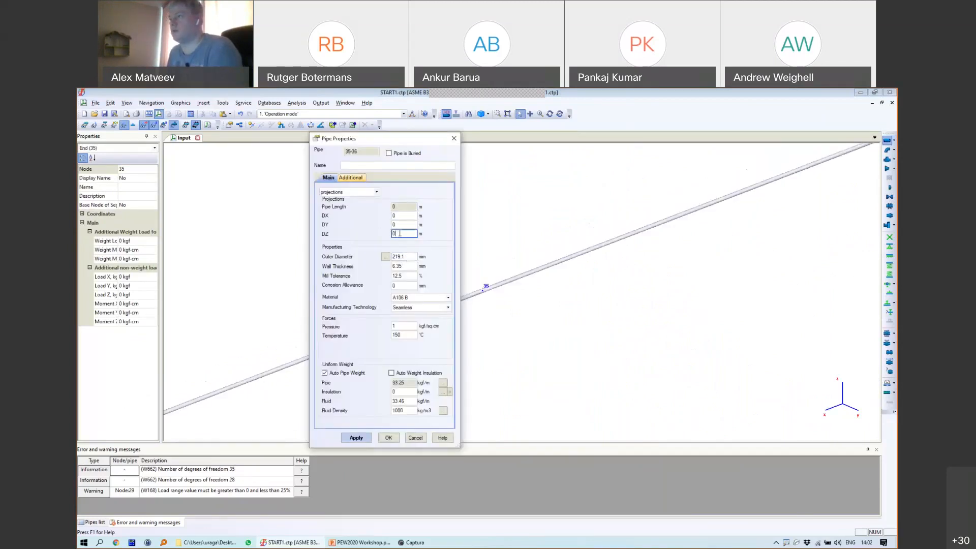
key("shift+Tab")
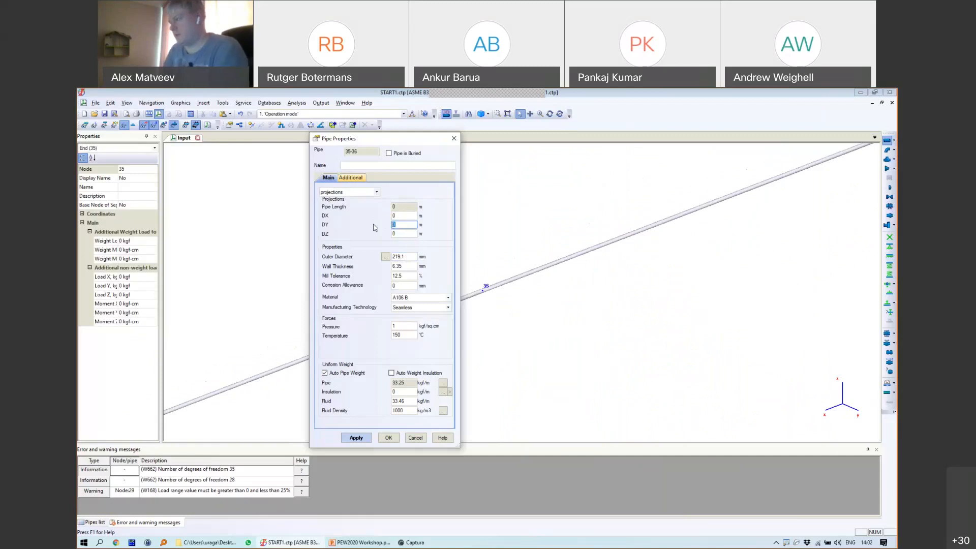
type("-1")
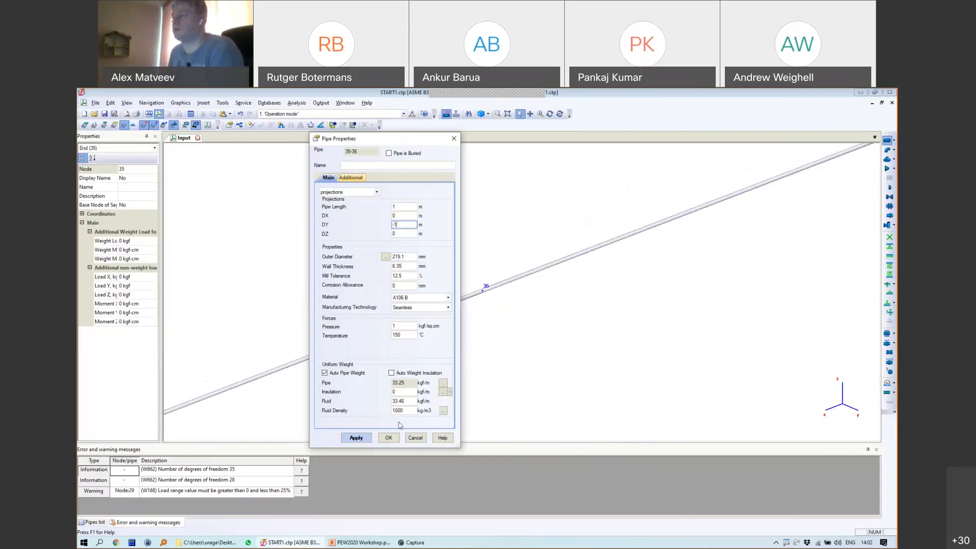
left_click(390, 437)
Step: Copy the forged elbow from node 8 and paste it onto node 35
scroll(689, 275, "down", 5)
middle_click_drag(849, 206, 666, 250)
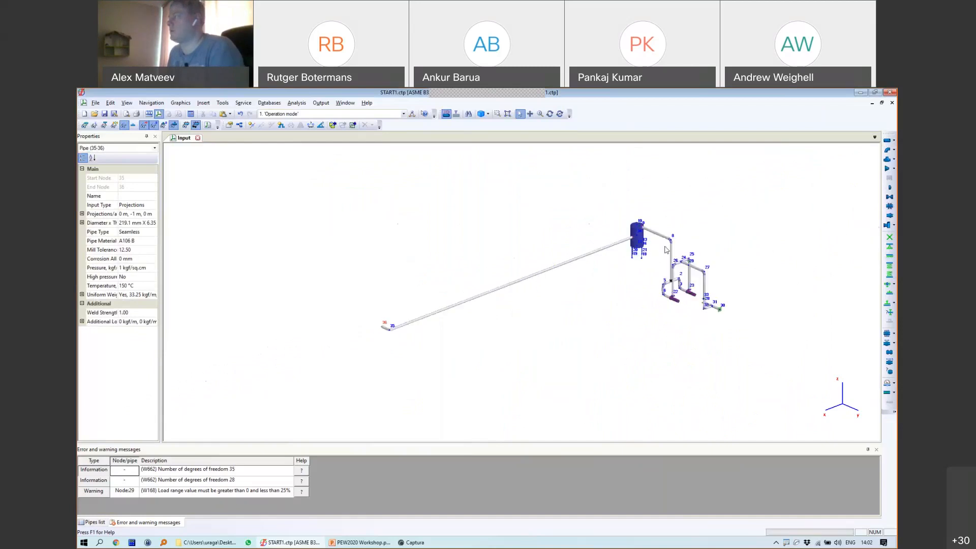
scroll(665, 249, "up", 5)
left_click(608, 250)
key("ctrl+c")
scroll(485, 314, "down", 3)
middle_click_drag(249, 374, 498, 293)
middle_click_drag(261, 358, 501, 291)
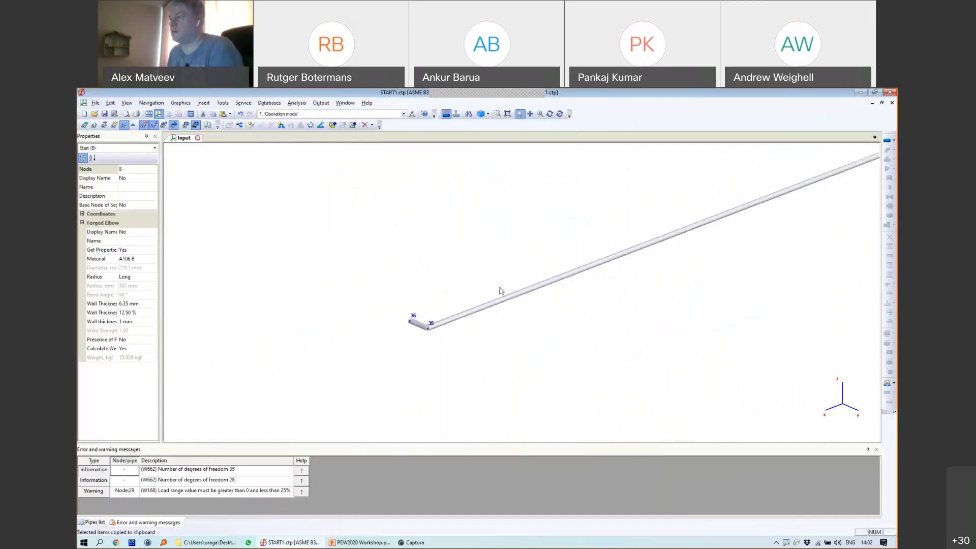
left_click(426, 329)
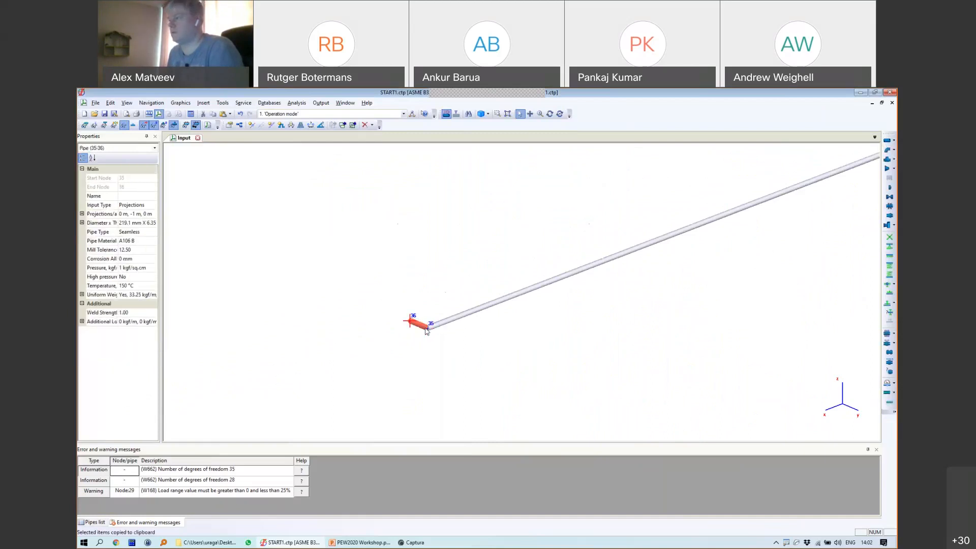
key("ctrl+v")
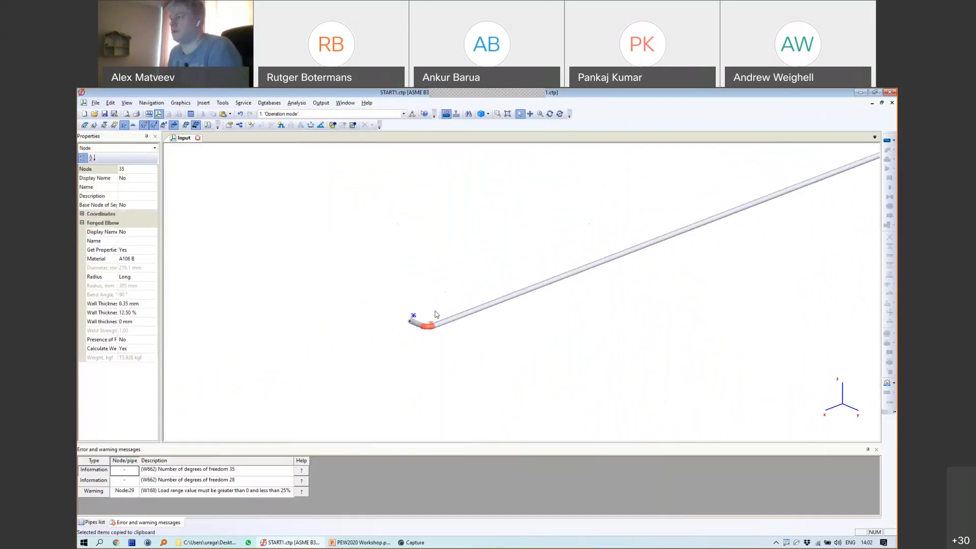
Step: Select end node 36 and choose to attach an equipment nozzle there
left_click(410, 321)
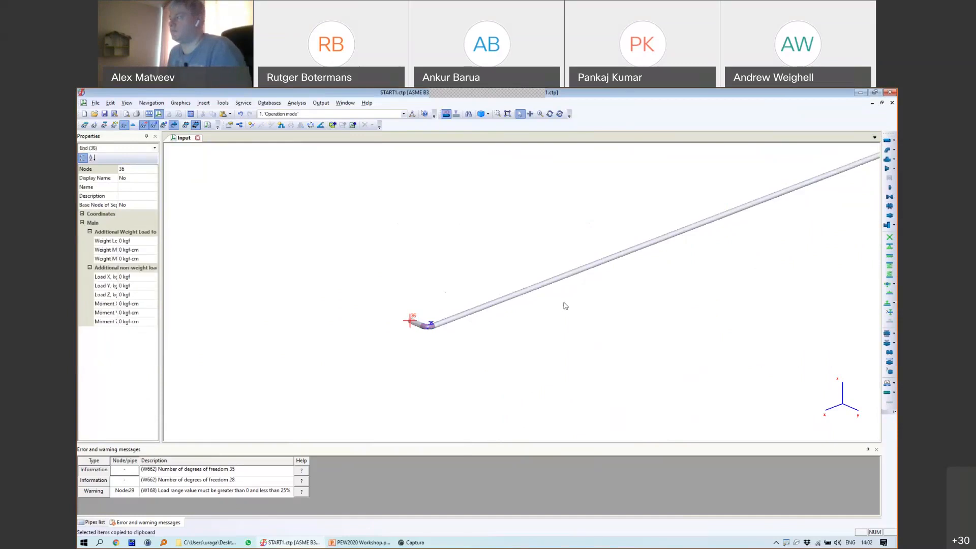
scroll(563, 302, "down", 4)
scroll(610, 275, "up", 4)
scroll(611, 276, "down", 4)
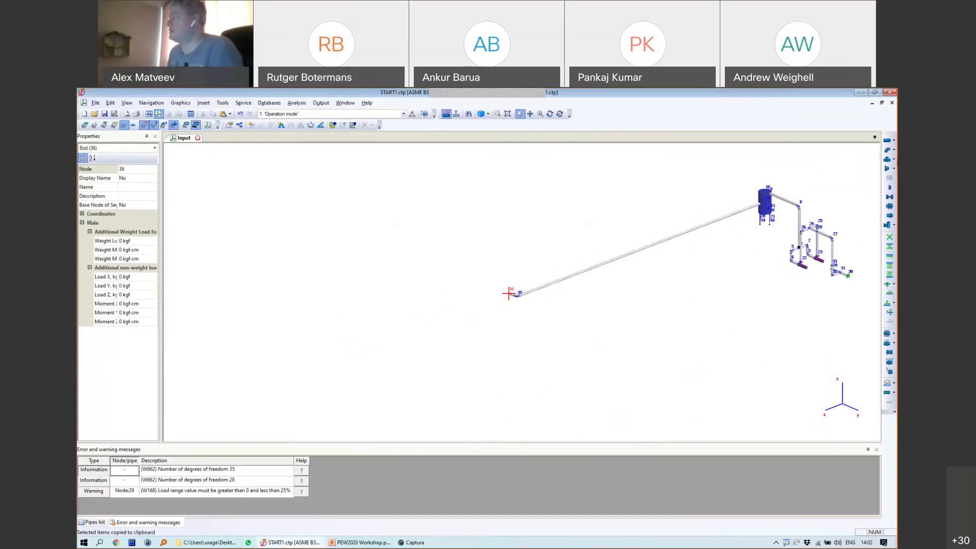
left_click(893, 225)
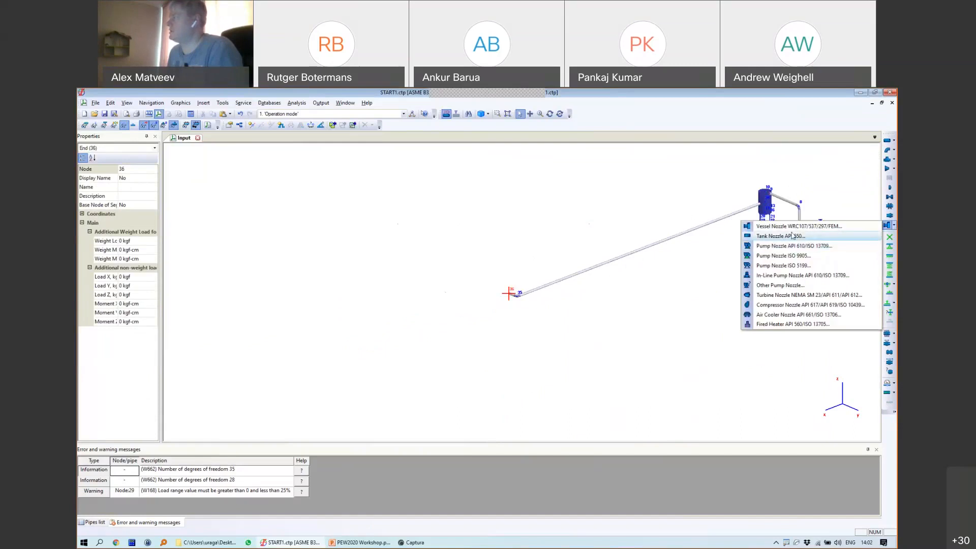
Step: Add an API 650 tank nozzle at node 36: A106 B, 40 °C, 15 m radius, 0.3 m nozzle height
left_click(785, 236)
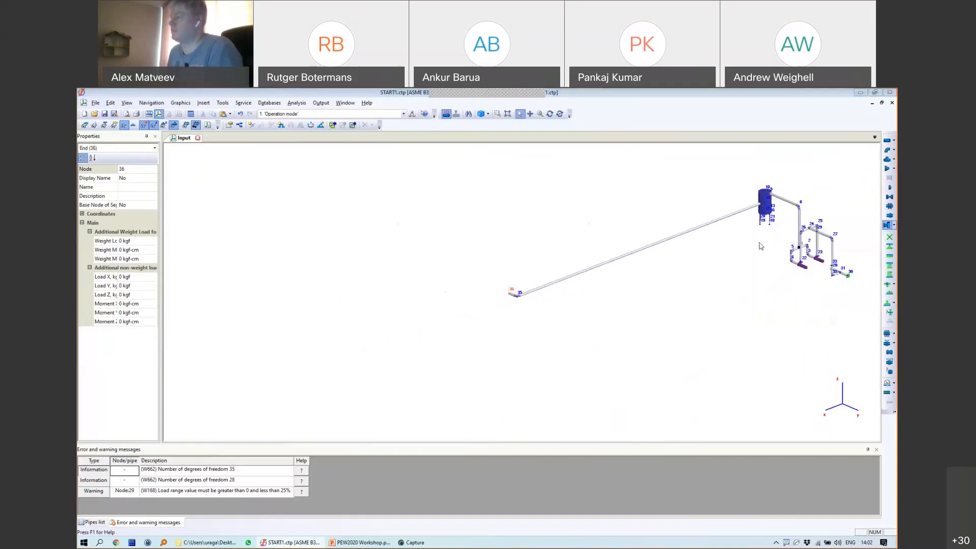
left_click_drag(487, 168, 363, 162)
left_click(421, 201)
left_click(399, 218)
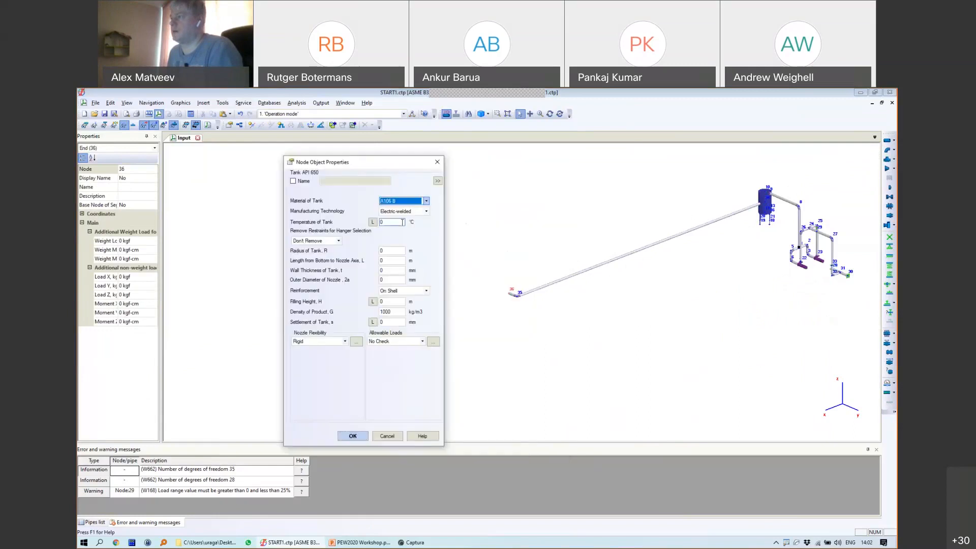
type("40")
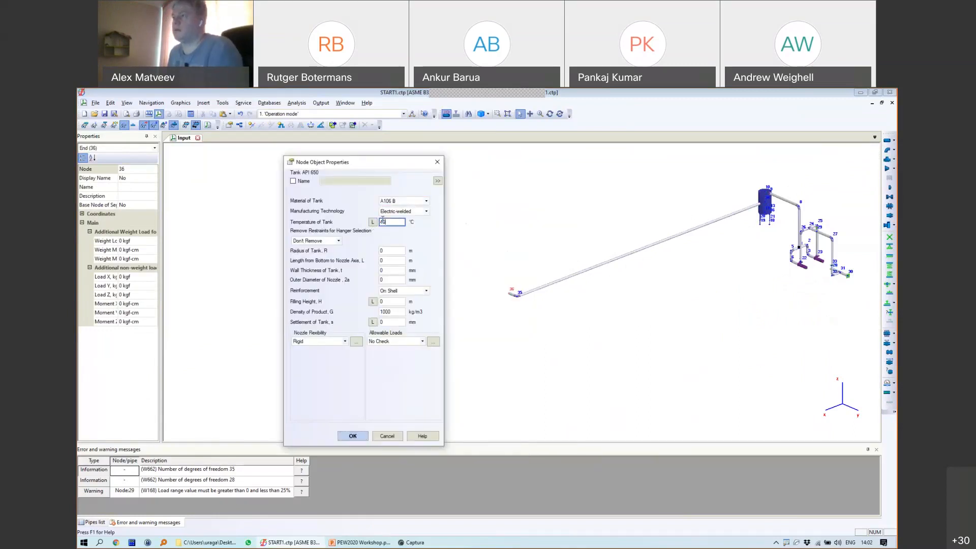
left_click(382, 251)
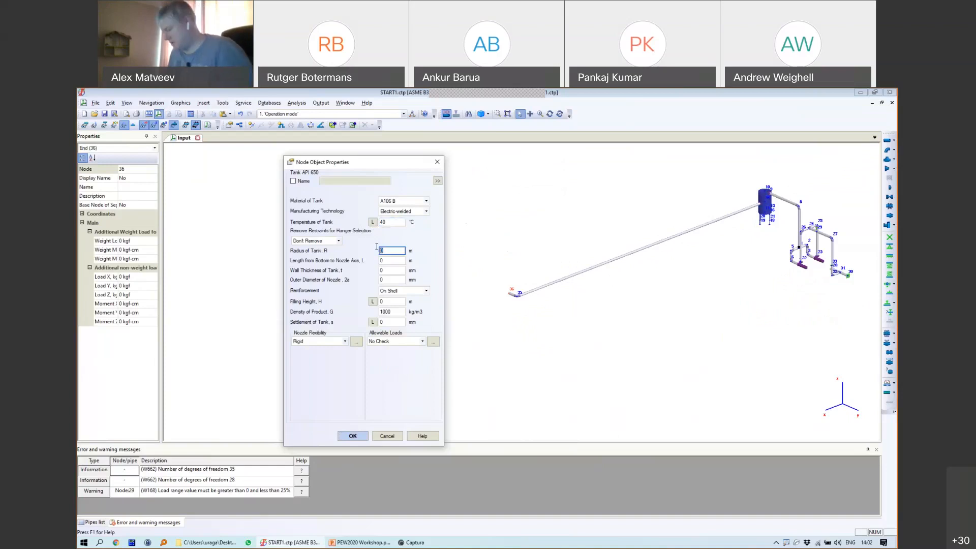
type("15")
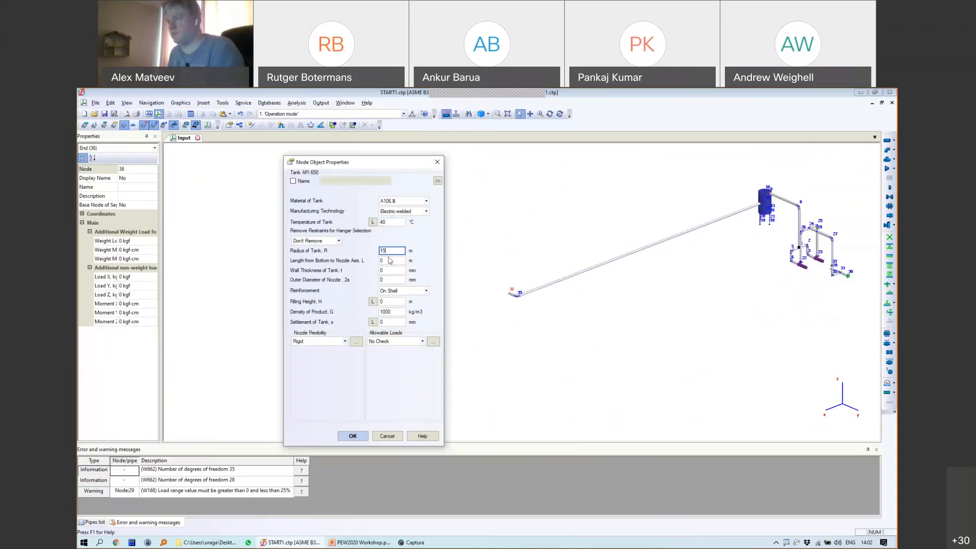
left_click(392, 260)
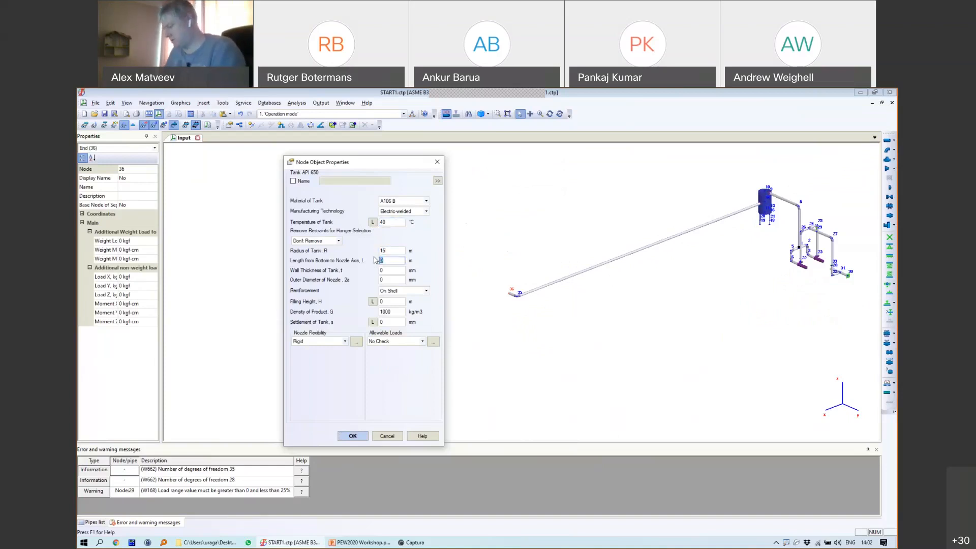
type("0.3")
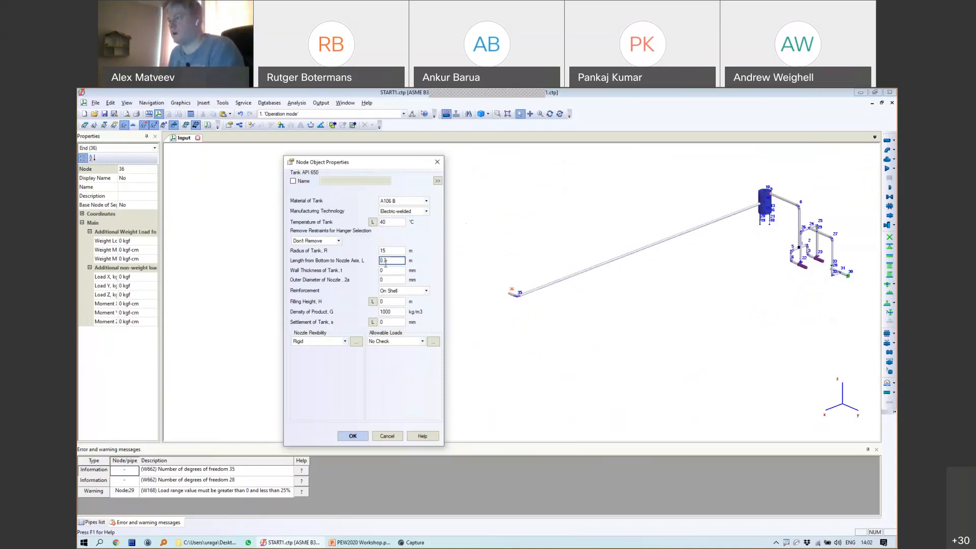
Step: Enter a 20 mm tank wall, 219.1 mm nozzle diameter and 5 m filling height
left_click(387, 270)
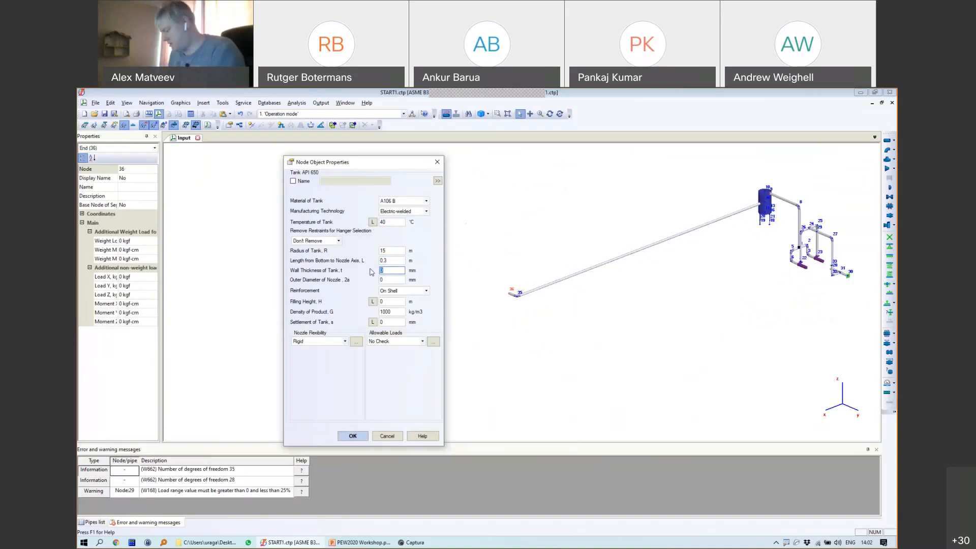
type("0")
key("Tab")
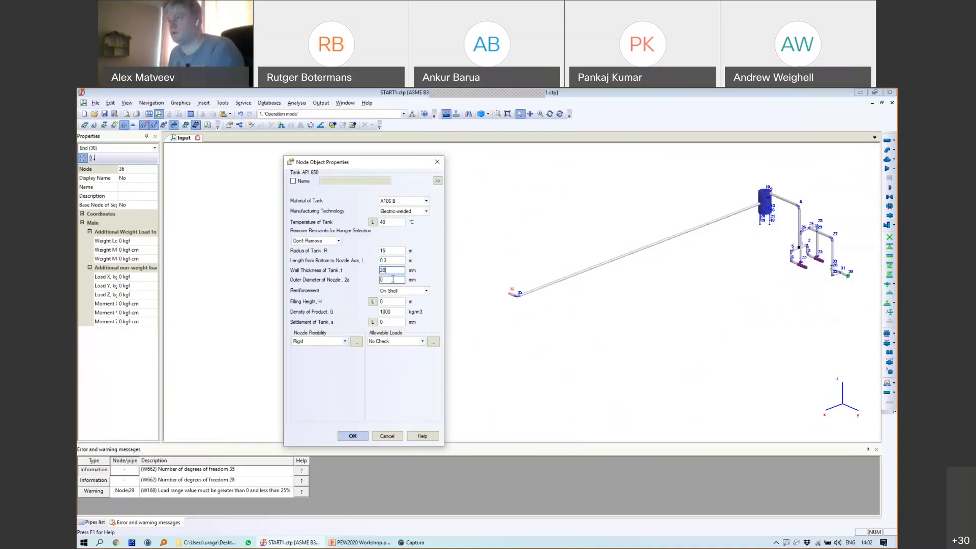
type("219")
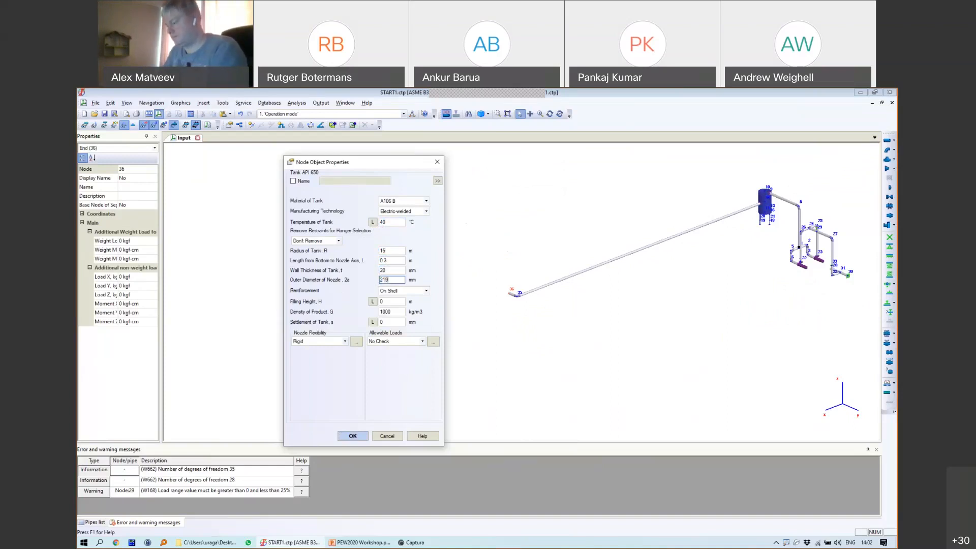
type(".1")
left_click(389, 301)
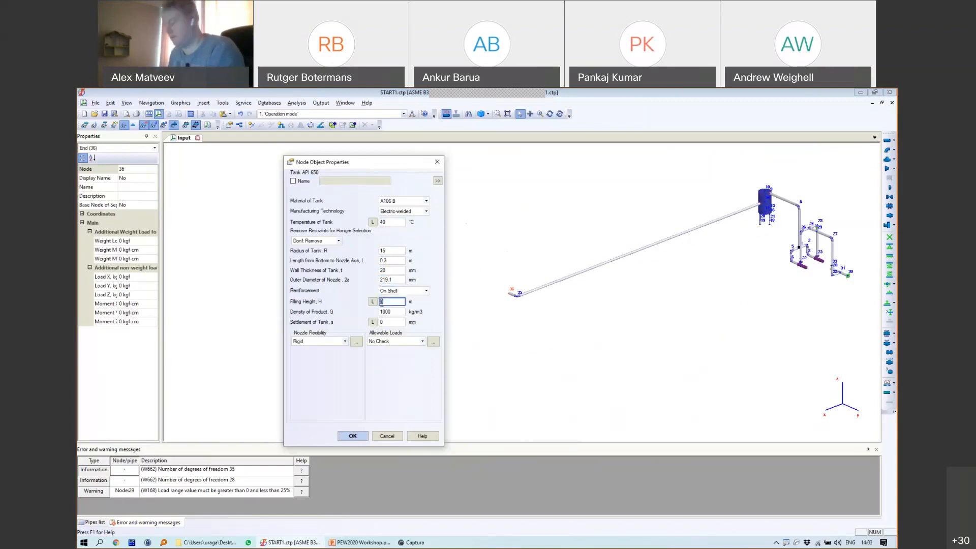
type("5")
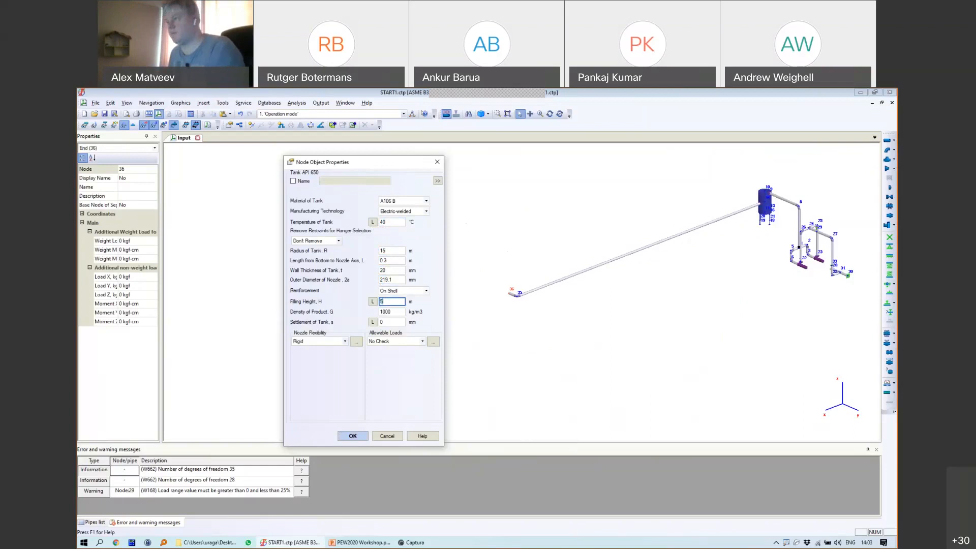
left_click(386, 322)
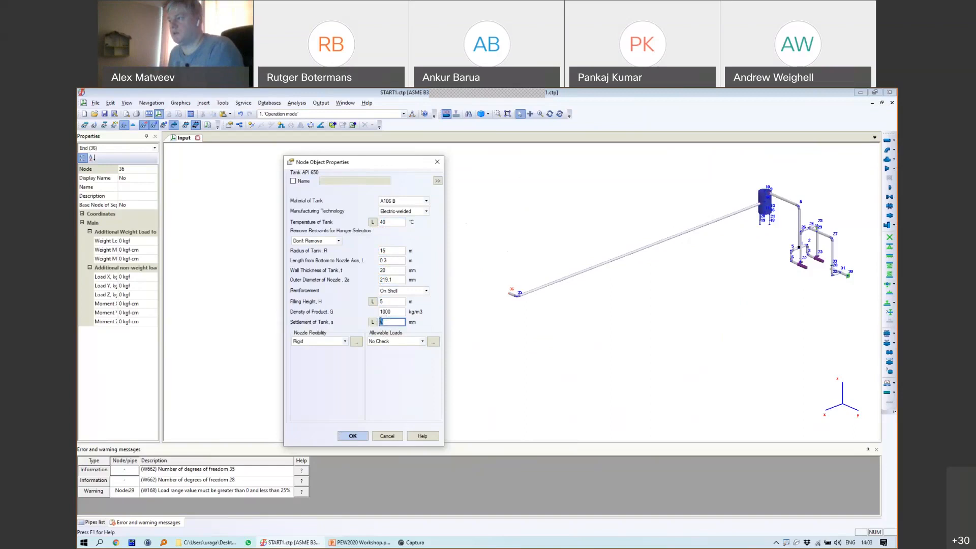
Step: Set nozzle flexibility and allowable loads to By API 650 and apply the tank
left_click(345, 341)
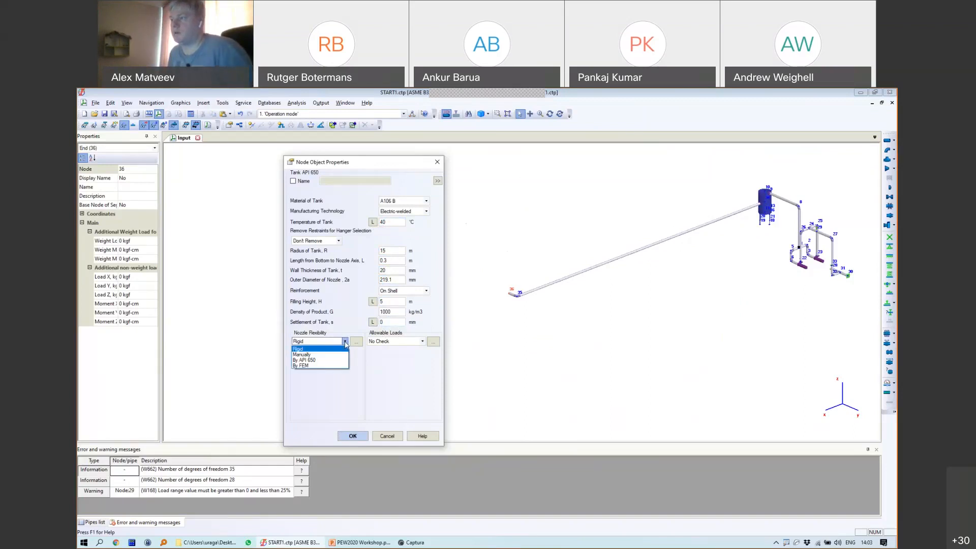
left_click(305, 360)
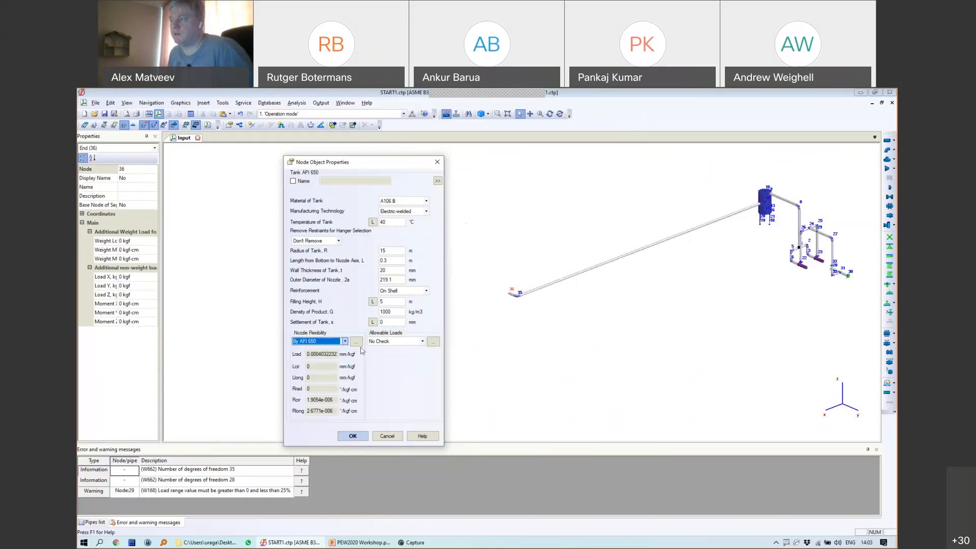
left_click(397, 341)
left_click(393, 360)
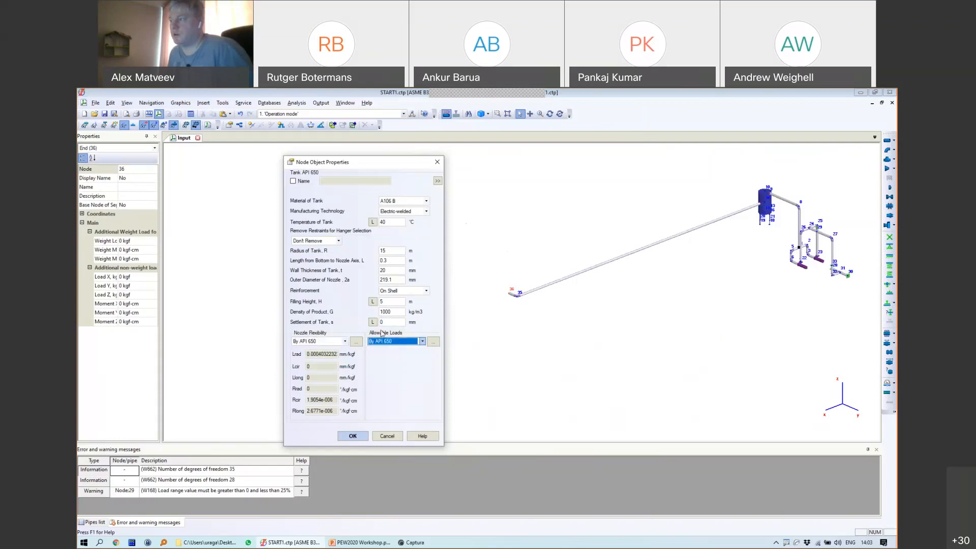
left_click(399, 341)
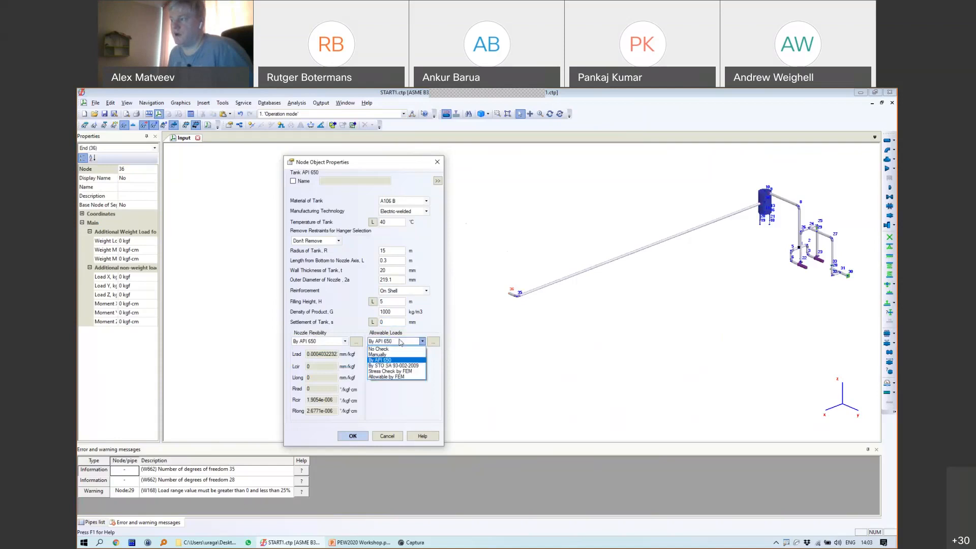
left_click(393, 347)
left_click(392, 342)
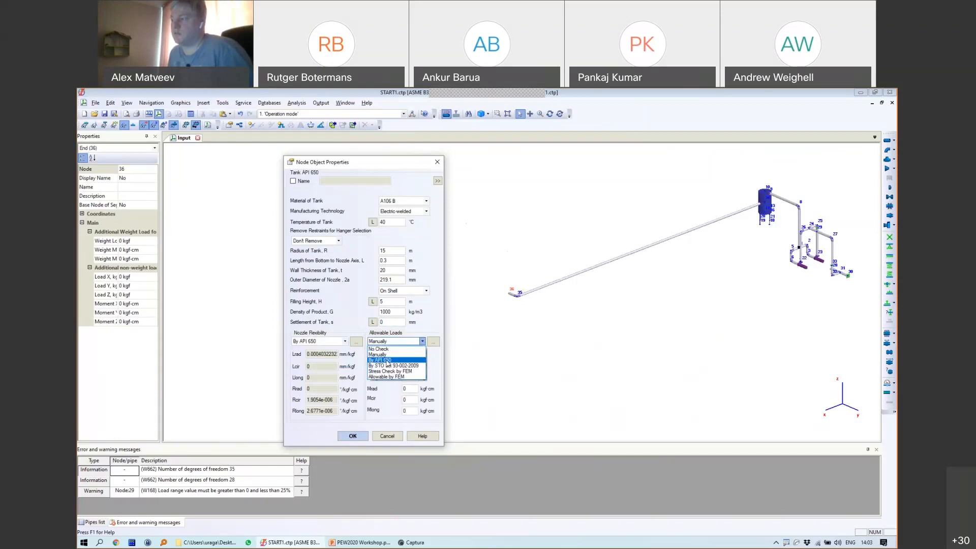
left_click(381, 360)
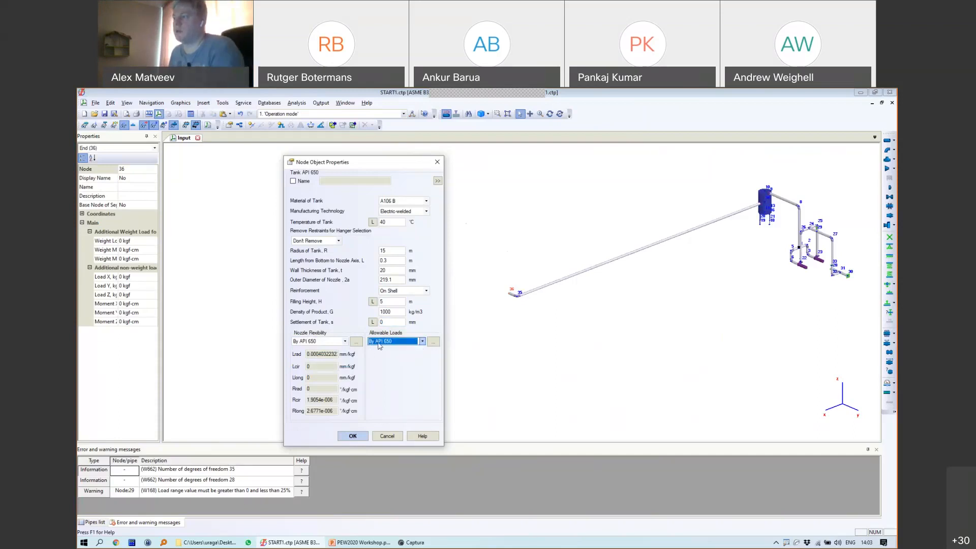
left_click(353, 436)
scroll(508, 298, "down", 3)
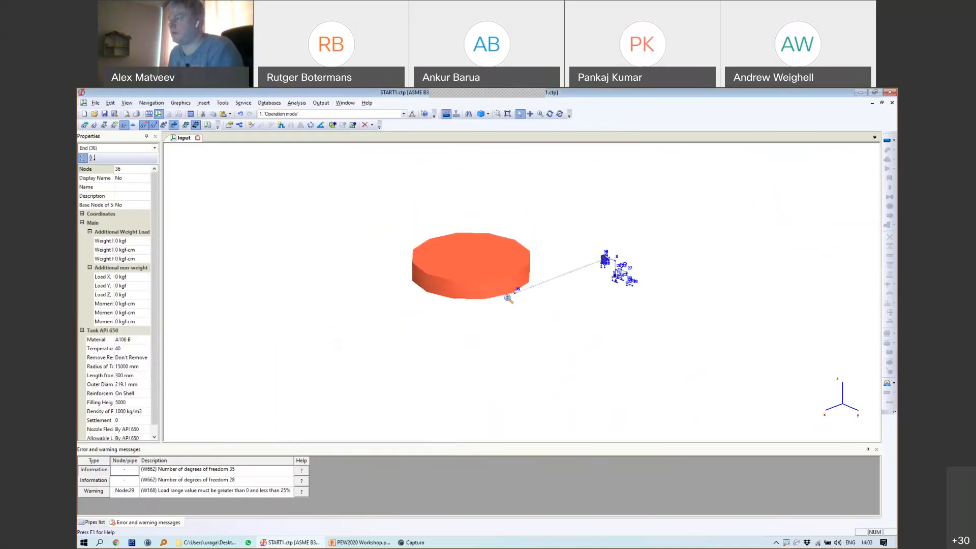
scroll(508, 298, "up", 5)
left_click(523, 278)
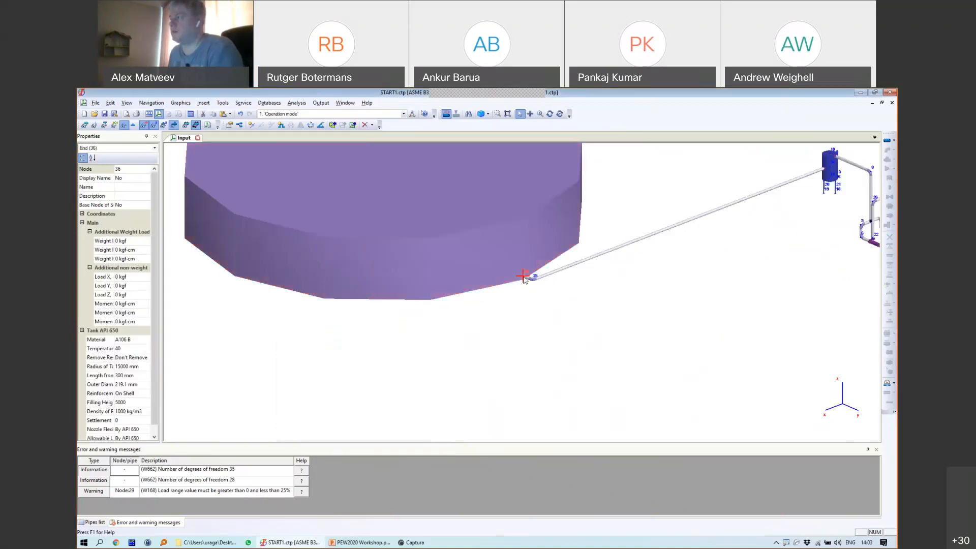
scroll(620, 272, "down", 3)
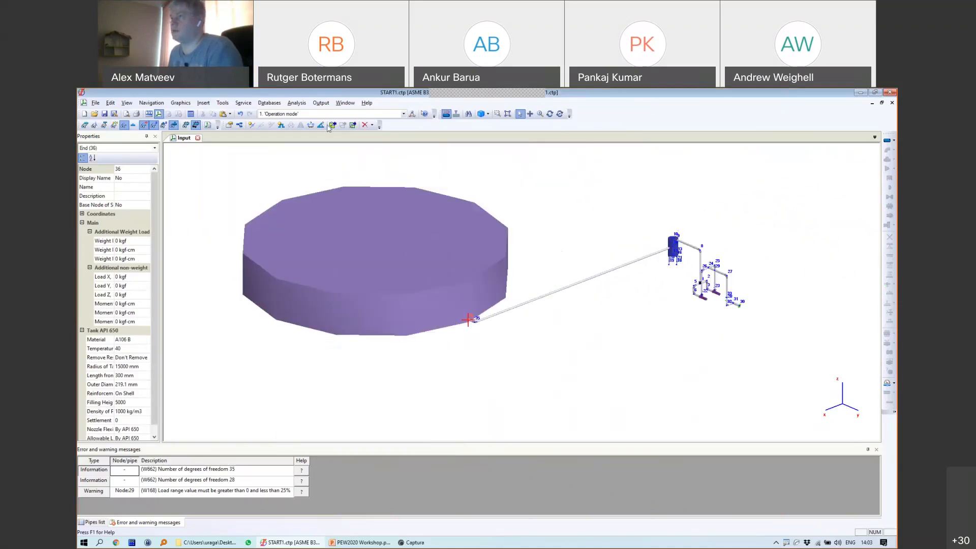
Step: Insert node 37 at the midpoint of long pipe 34–35
left_click(251, 125)
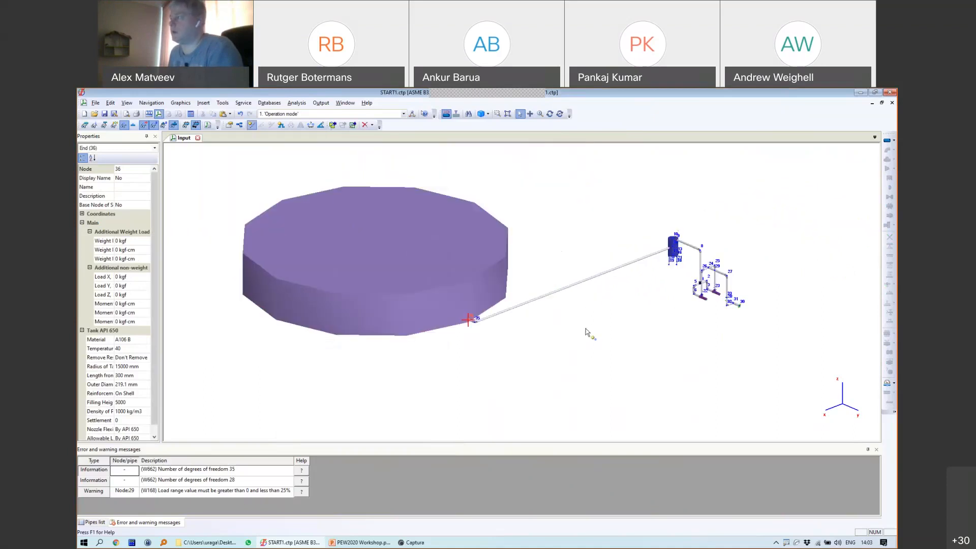
left_click(568, 287)
left_click(429, 389)
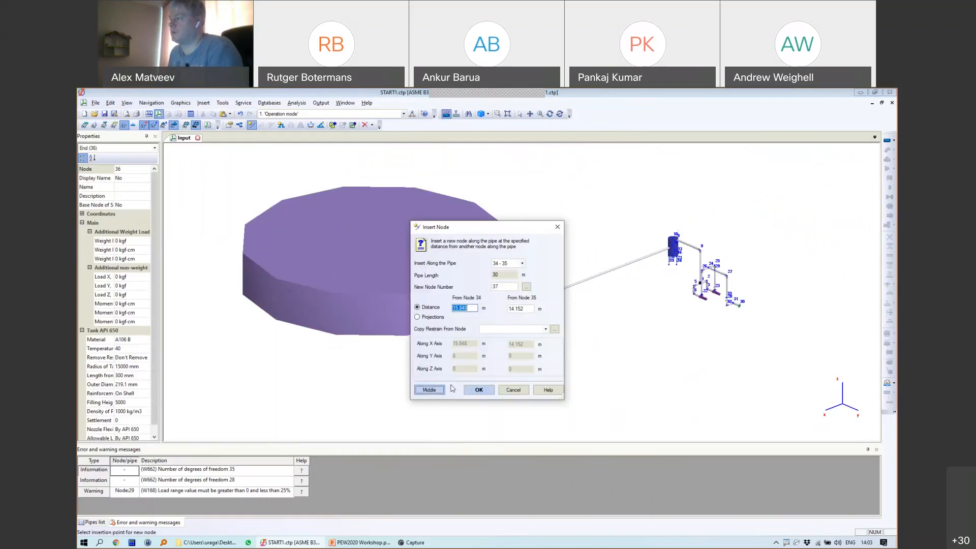
left_click(479, 390)
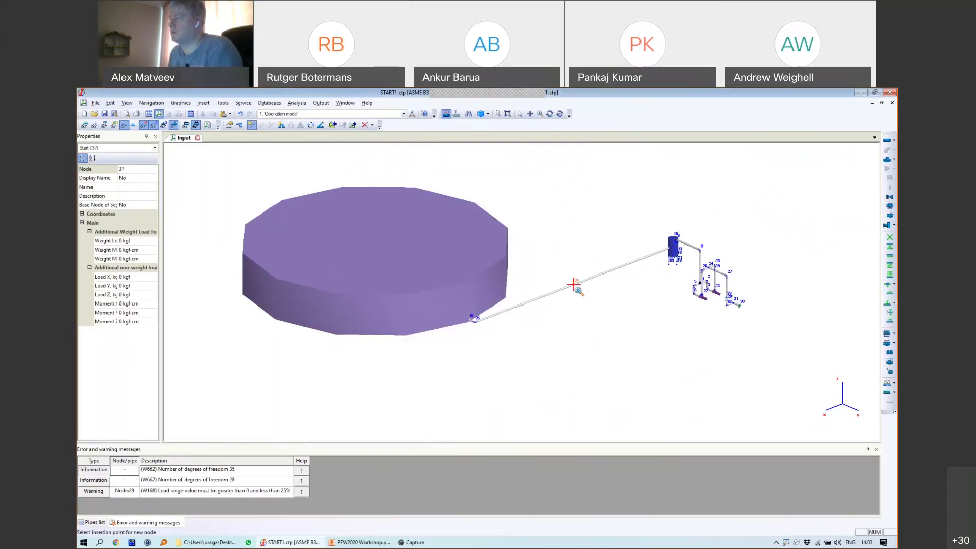
scroll(567, 272, "up", 5)
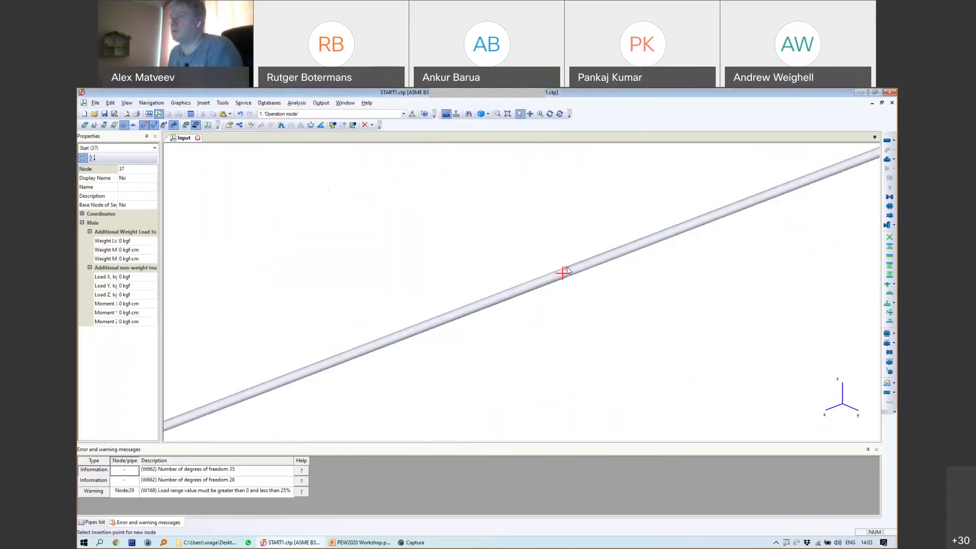
Step: Add a U-shaped loop at node 37 with 2 m legs, 90° rotation and forged elbows
left_click(281, 125)
mouse_move(165, 121)
left_mouse_down()
mouse_move(145, 119)
mouse_move(152, 140)
left_mouse_up()
type("22")
key("Tab")
type("90")
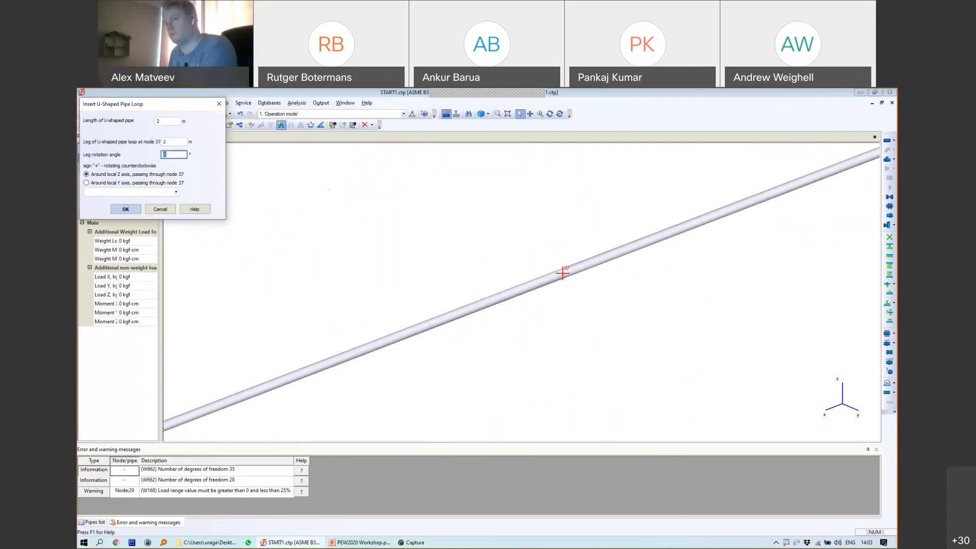
left_click_drag(180, 103, 281, 136)
left_click(275, 225)
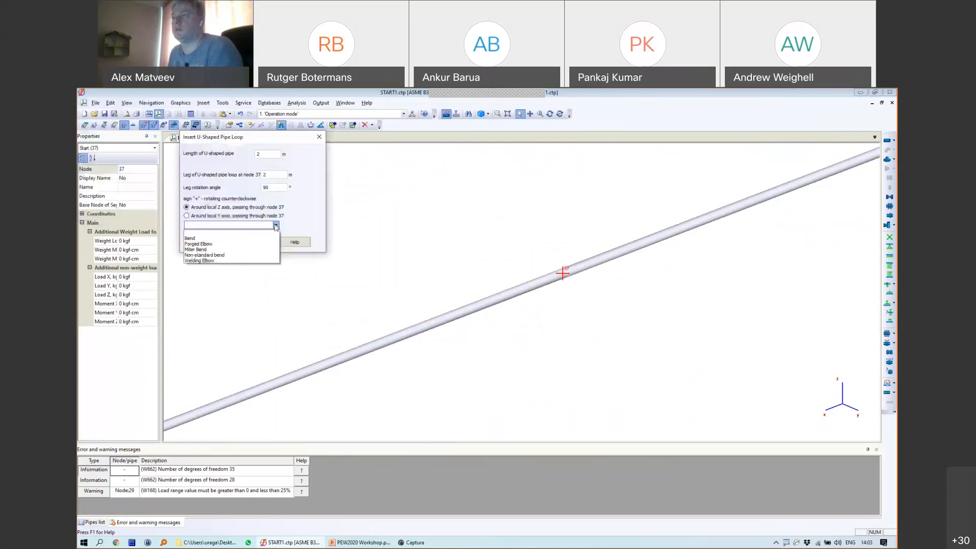
left_click(245, 244)
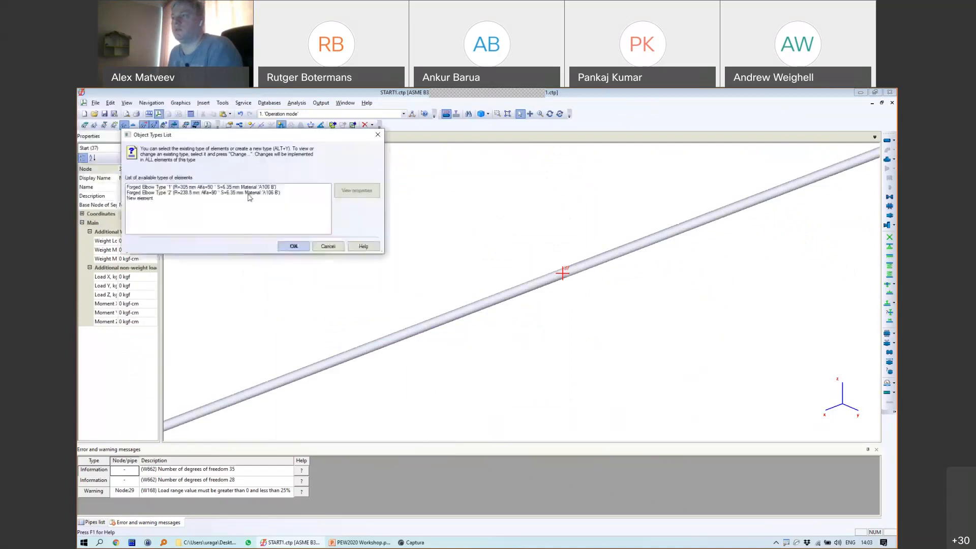
left_click(237, 192)
left_click(294, 246)
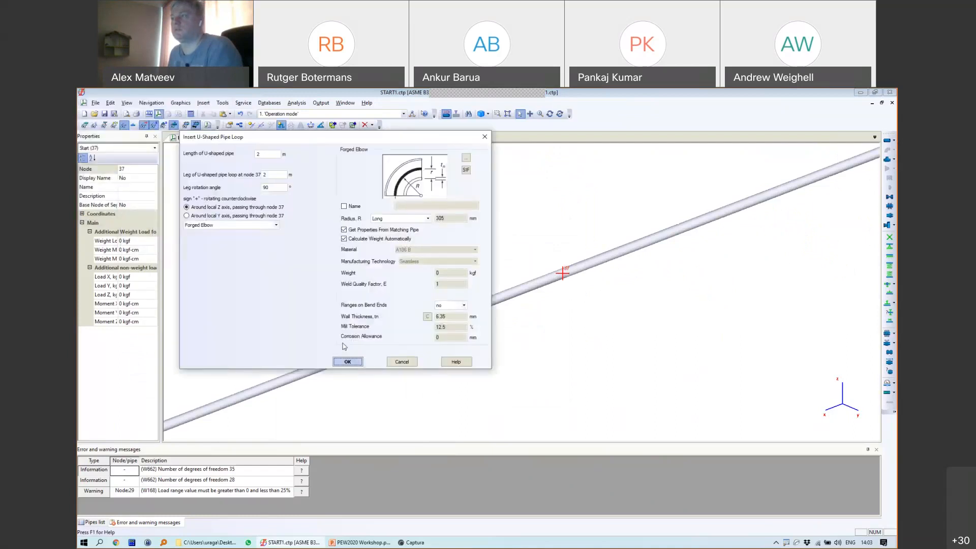
left_click(348, 361)
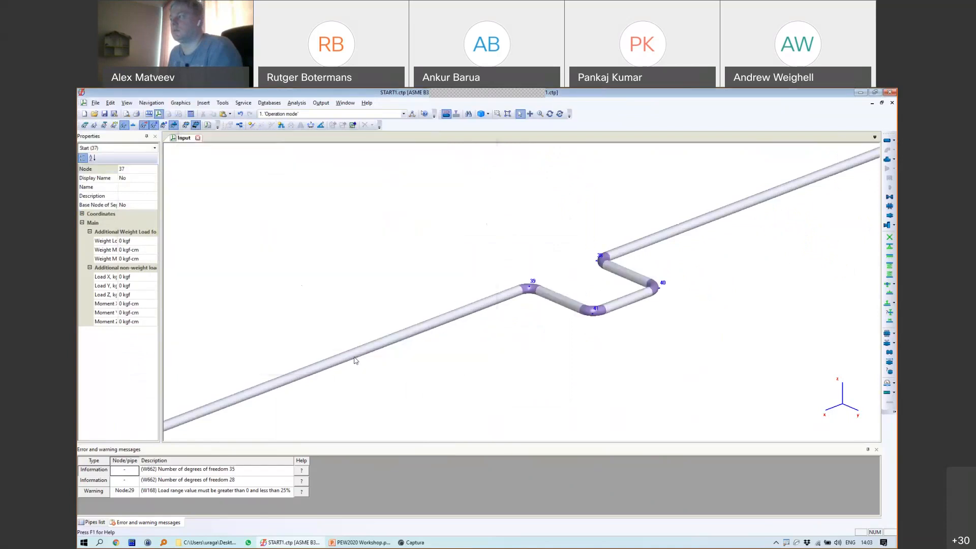
scroll(587, 300, "down", 5)
Step: Insert node 37 on the pipe 2 m from node 34 and give it a Resting Support
scroll(587, 300, "up", 4)
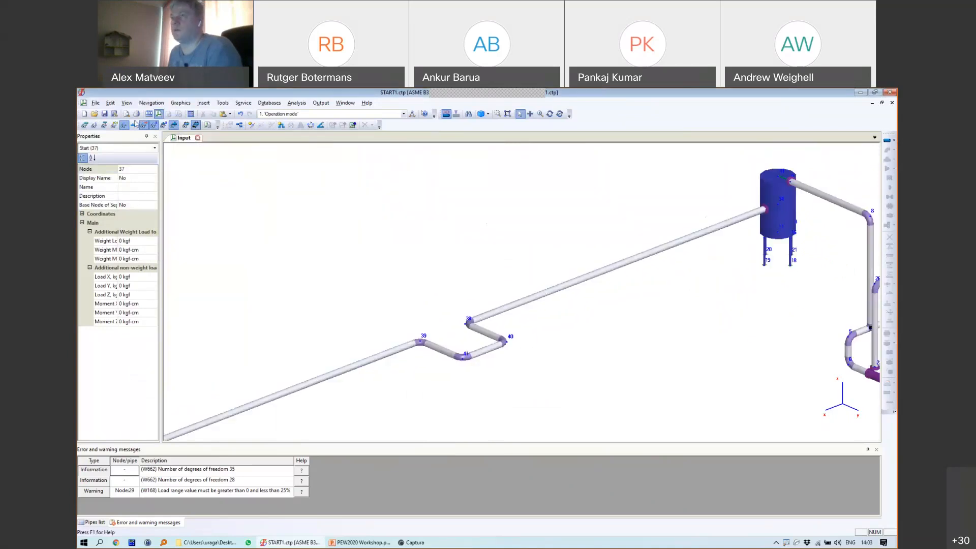
left_click(251, 125)
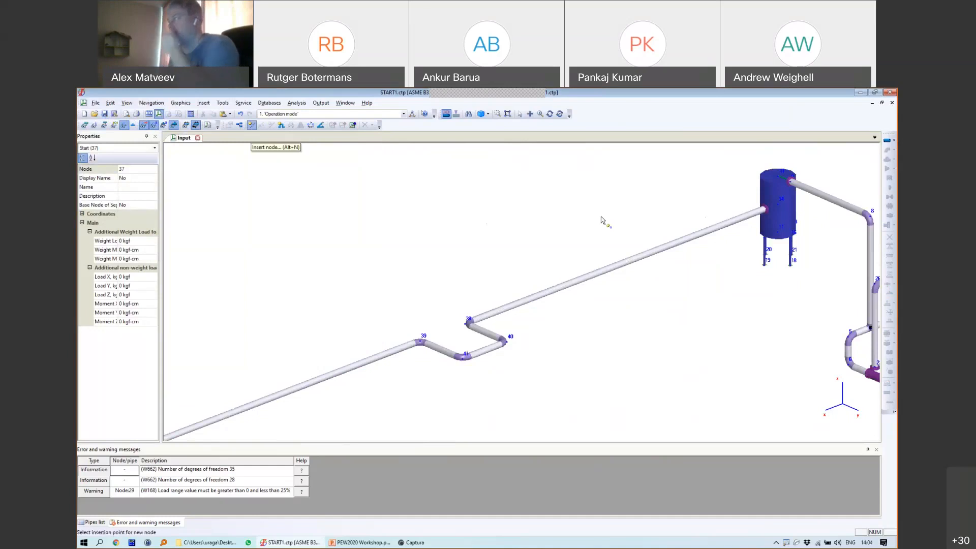
left_click(745, 218)
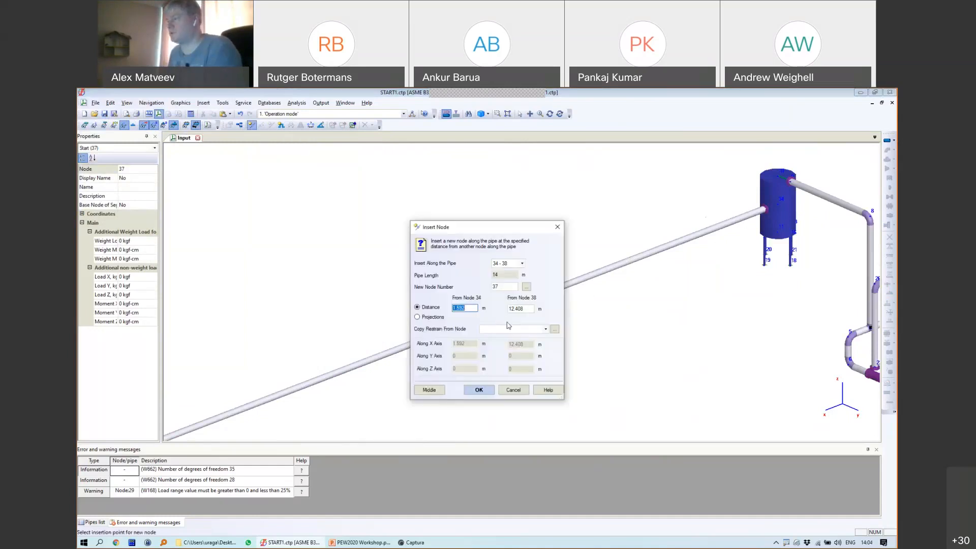
type("2")
left_click(478, 390)
left_click(732, 221)
left_click(470, 364)
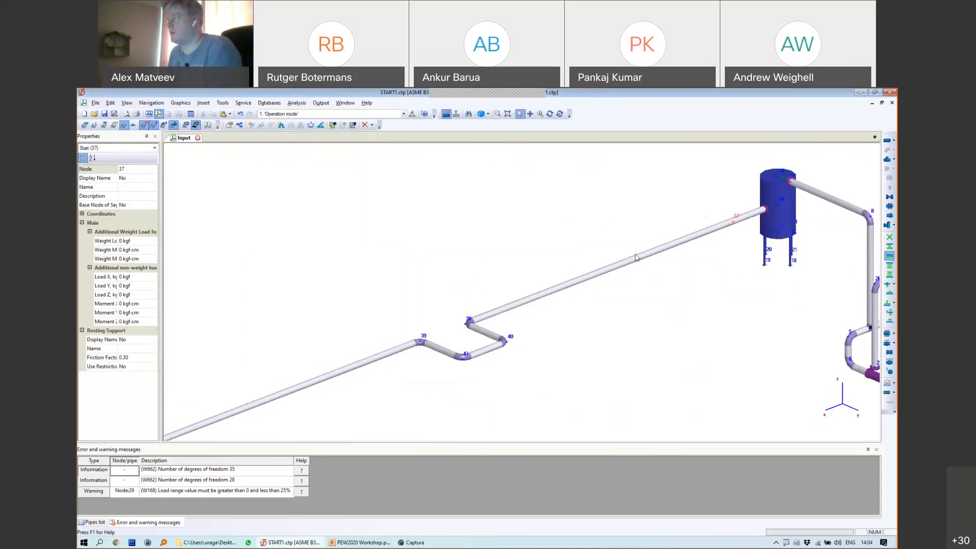
Step: Split pipe 37-38 into 6 equal parts with a Resting Support at each new node
right_click(641, 252)
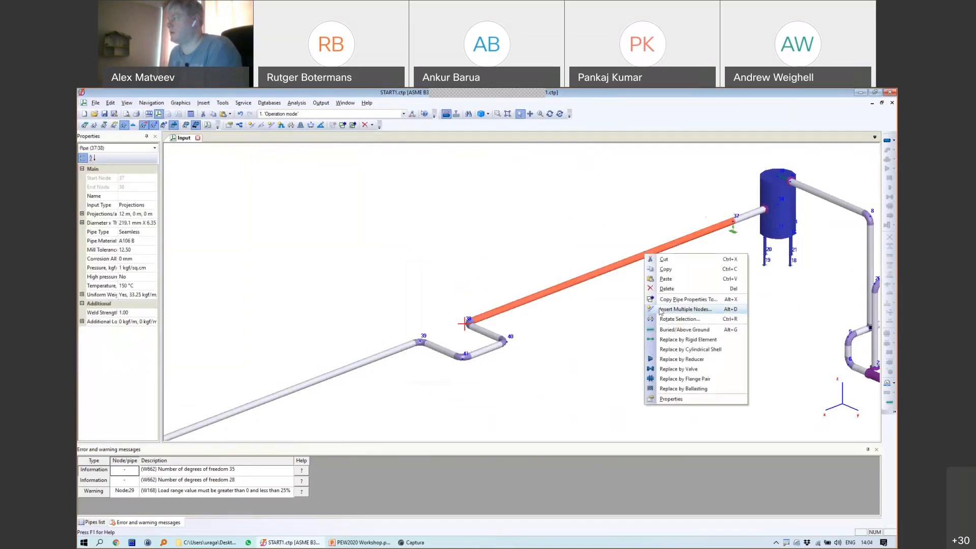
key("Escape")
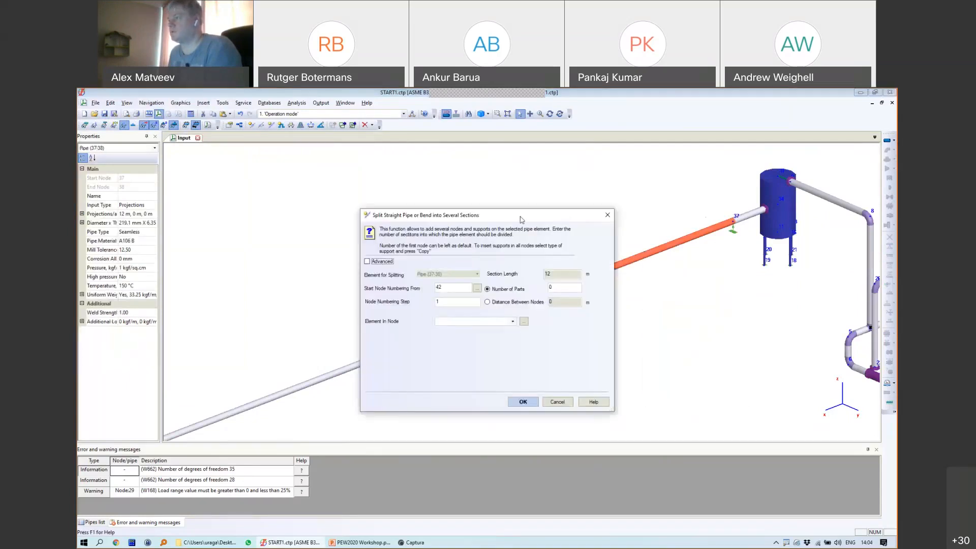
left_click_drag(520, 216, 391, 194)
left_click(397, 279)
key("Tab")
type("2")
left_click(396, 267)
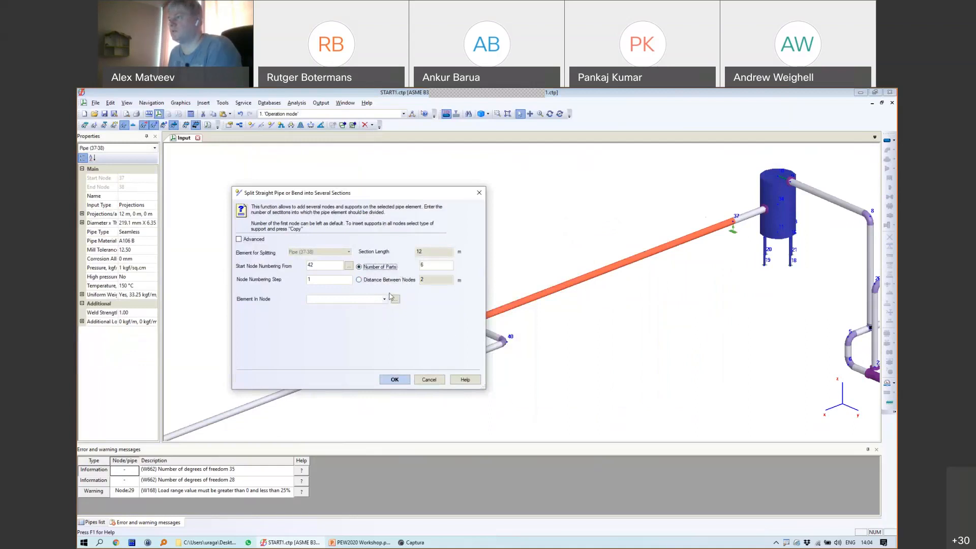
left_click(385, 298)
left_click(366, 350)
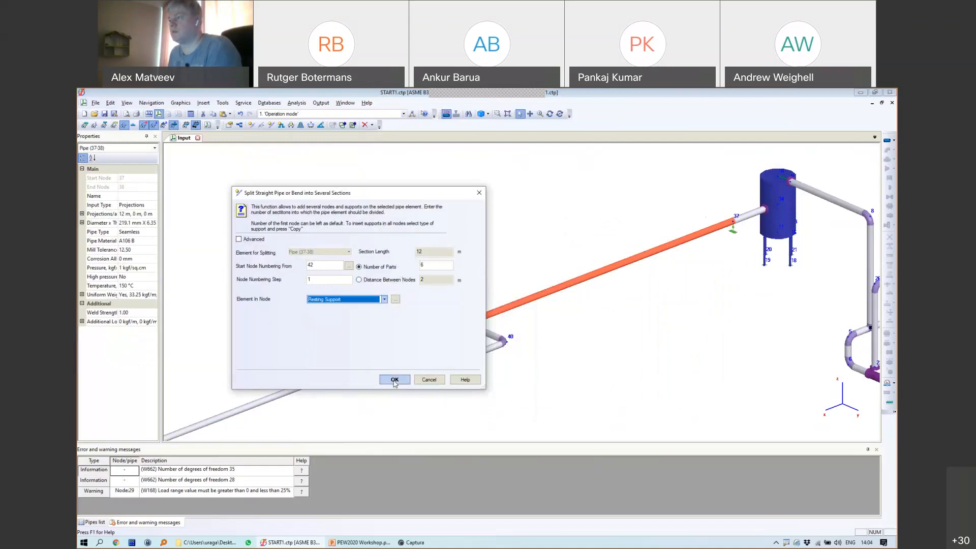
left_click(394, 381)
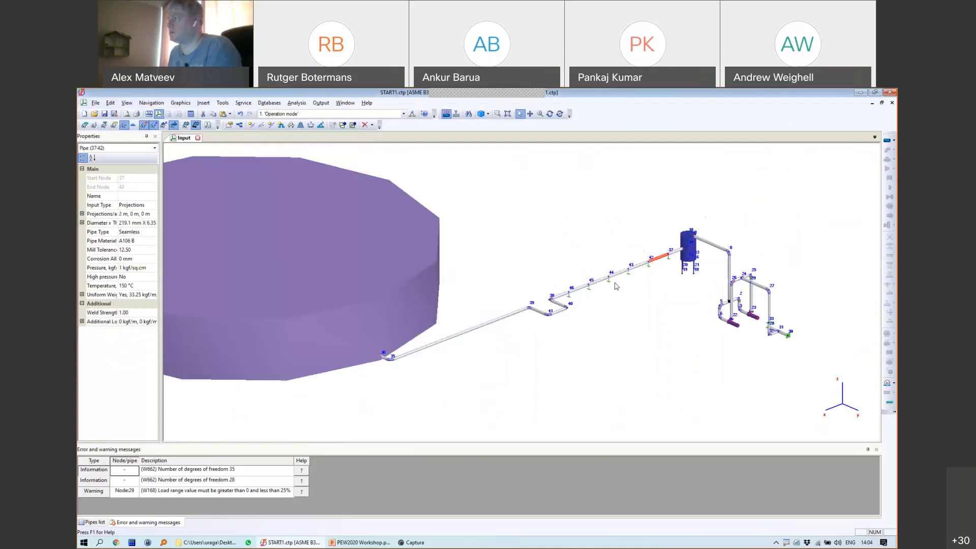
Step: Split the pipe near the tank into sections with resting supports, then run the analysis
right_click(609, 249)
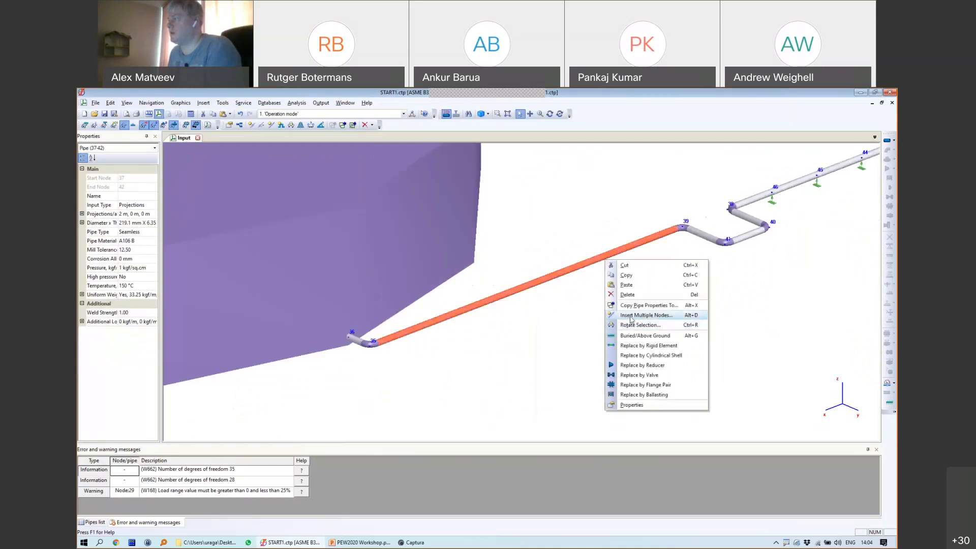
left_click(626, 312)
left_click(524, 402)
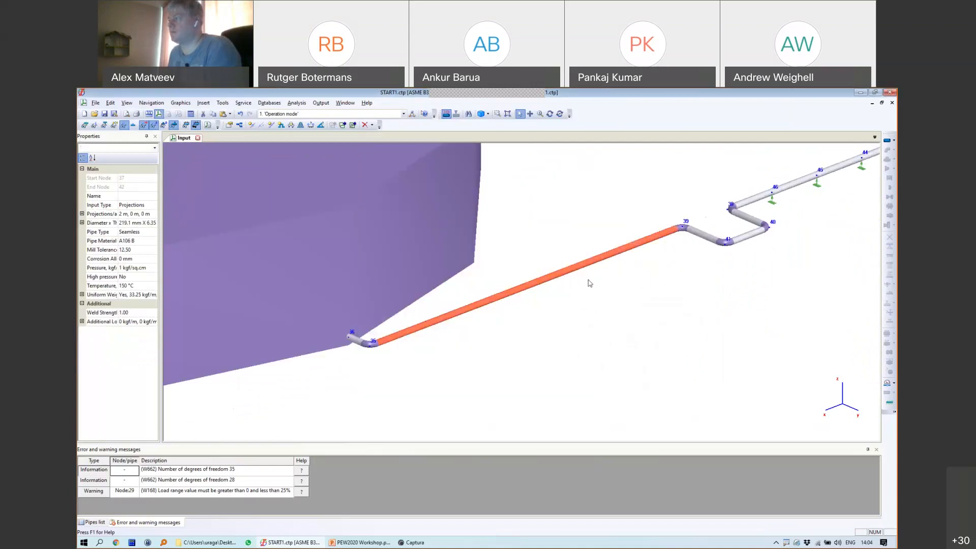
scroll(592, 270, "down", 3)
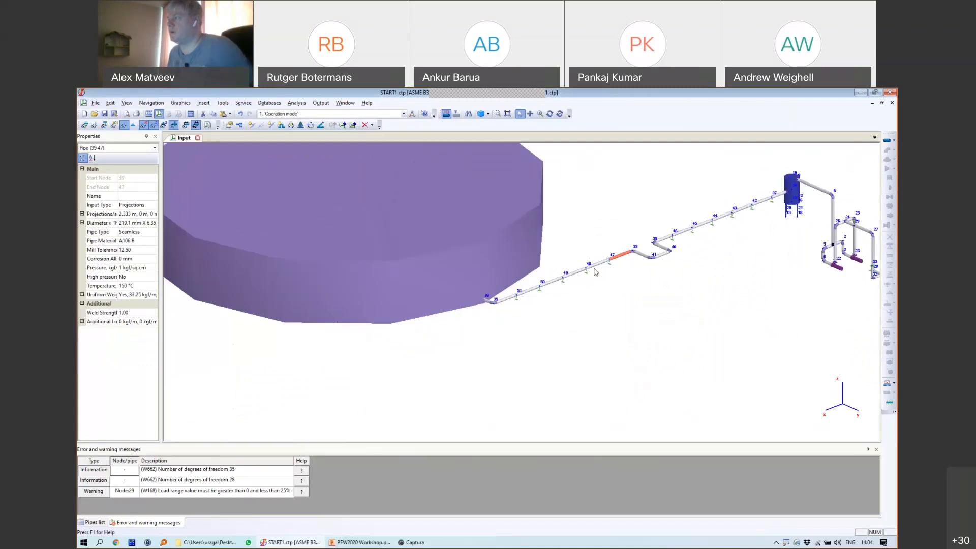
scroll(644, 271, "up", 3)
scroll(601, 295, "down", 3)
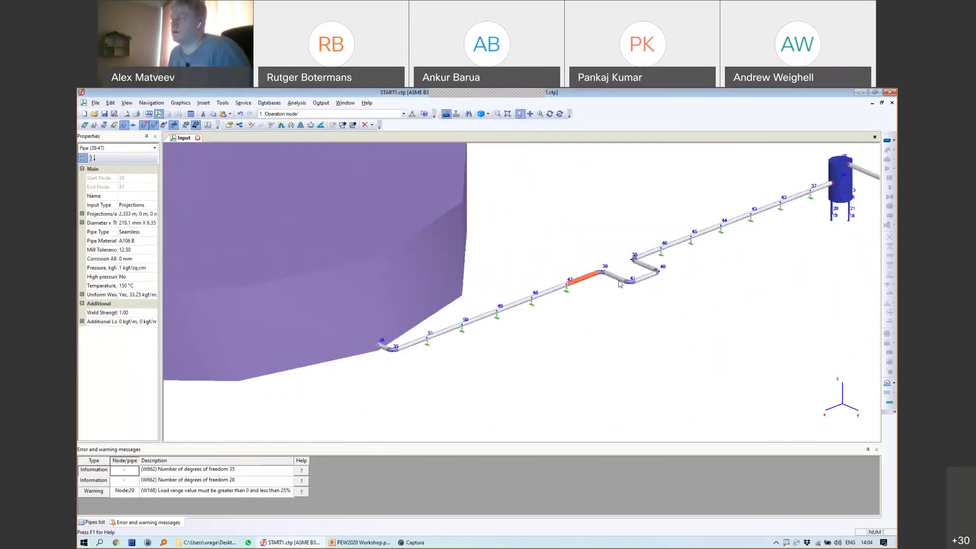
scroll(488, 291, "down", 2)
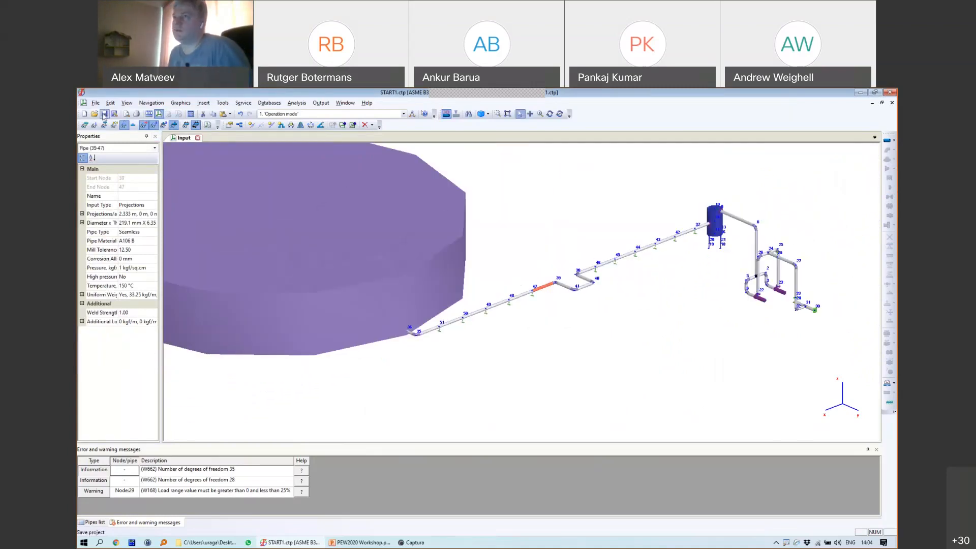
left_click(190, 114)
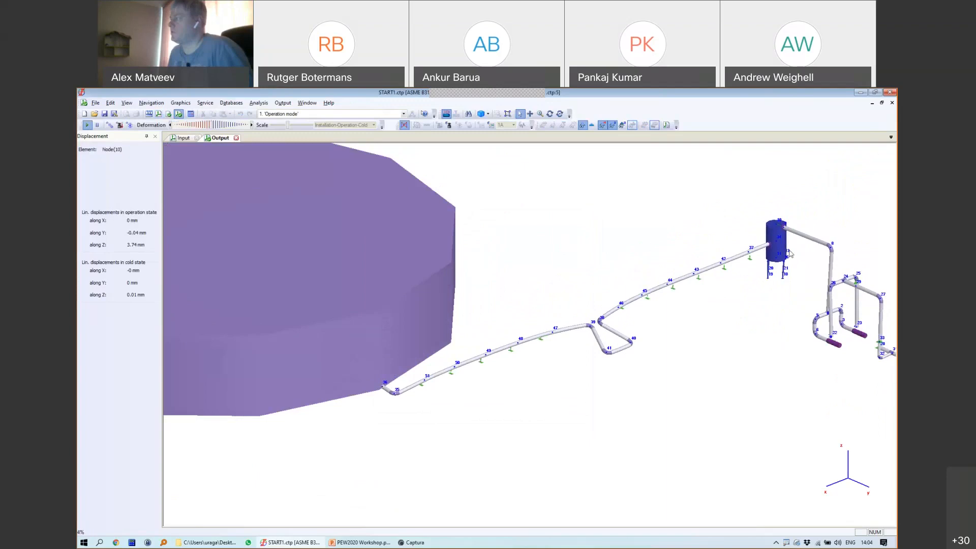
Step: Pan and orbit the deformed output model to view the large tank and the loop
scroll(789, 254, "up", 5)
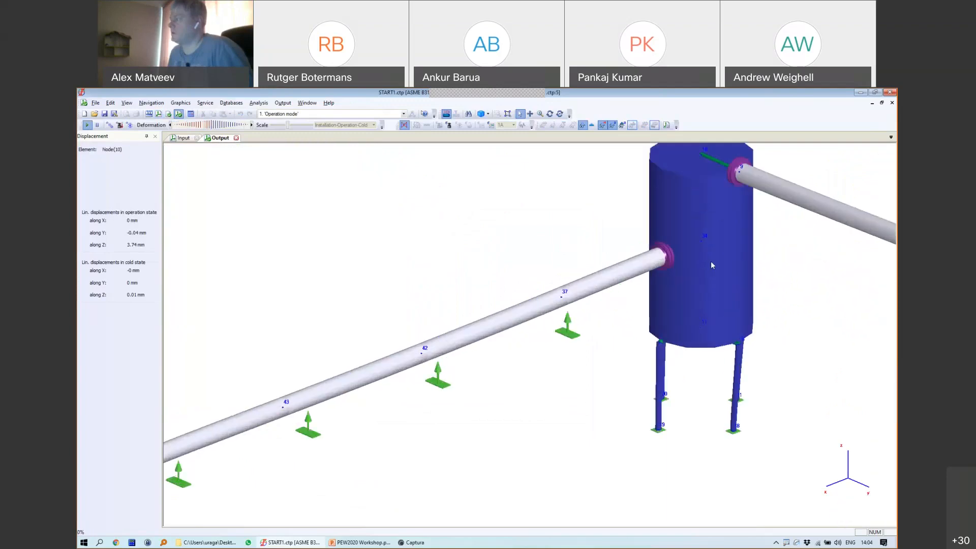
scroll(710, 261, "down", 4)
scroll(581, 331, "down", 2)
middle_click_drag(397, 377, 787, 222)
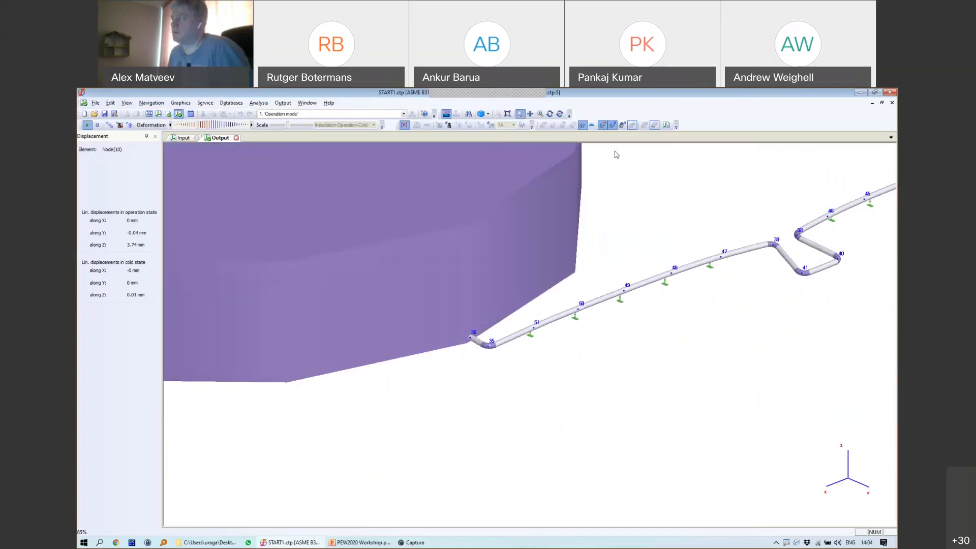
left_click(550, 114)
left_click_drag(584, 381, 723, 360)
scroll(666, 285, "up", 3)
scroll(579, 299, "up", 3)
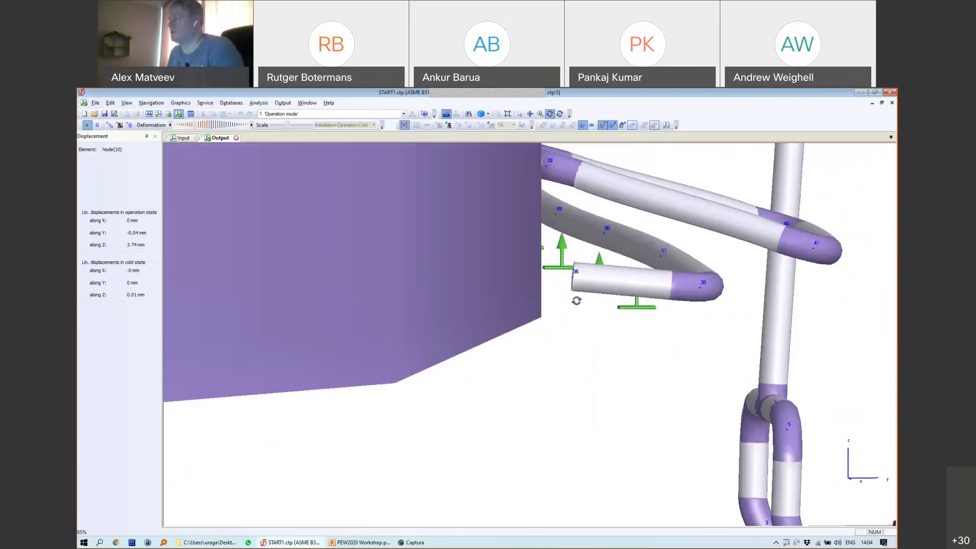
left_click_drag(593, 300, 573, 375)
Step: Mark node 35's movement with an arrow and scribble over the pipe end at node 36
mouse_move(604, 327)
left_mouse_down()
mouse_move(632, 445)
mouse_move(615, 424)
left_mouse_up()
left_click_drag(406, 359, 595, 414)
left_click_drag(401, 354, 597, 369)
left_click_drag(518, 359, 522, 397)
left_click_drag(530, 382, 543, 397)
left_click_drag(547, 375, 553, 406)
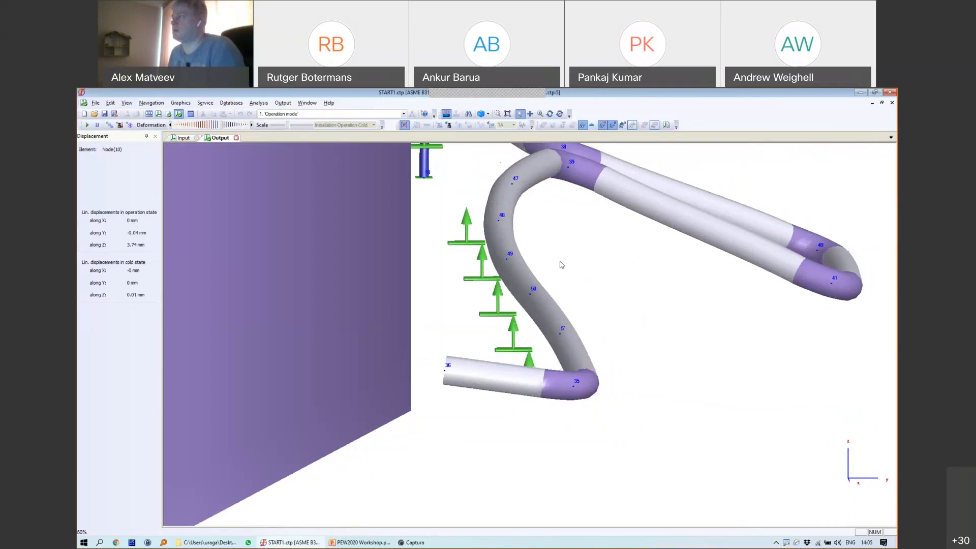
Step: Orbit the model to bring the tank into view and settle on a flatter overall view
left_click(549, 113)
left_click_drag(544, 213, 649, 334)
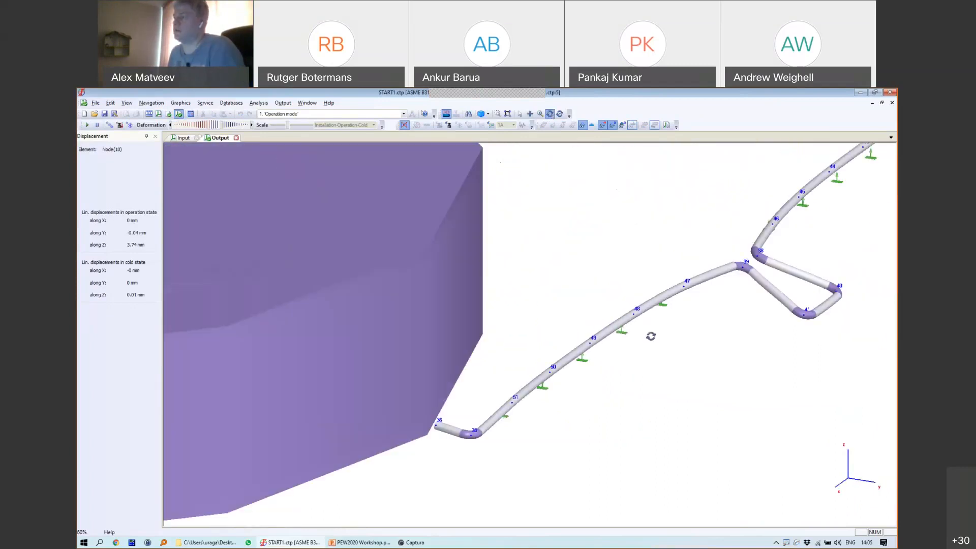
left_click_drag(459, 322, 539, 254)
scroll(539, 254, "down", 4)
left_click_drag(551, 309, 588, 298)
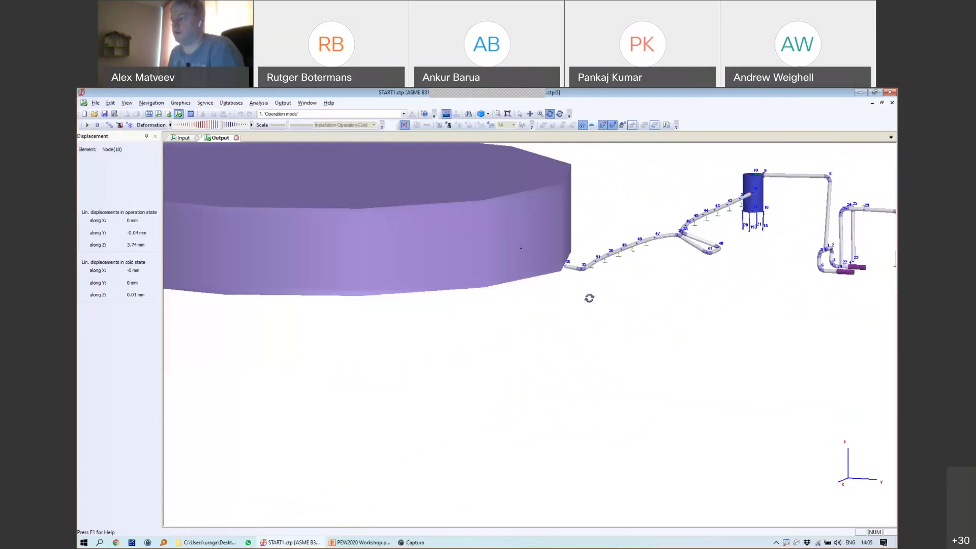
Step: Present slide 11 full-screen, circling the nozzle rotation sketch with an arrow to the θ formula
left_click(360, 542)
scroll(674, 230, "down", 1)
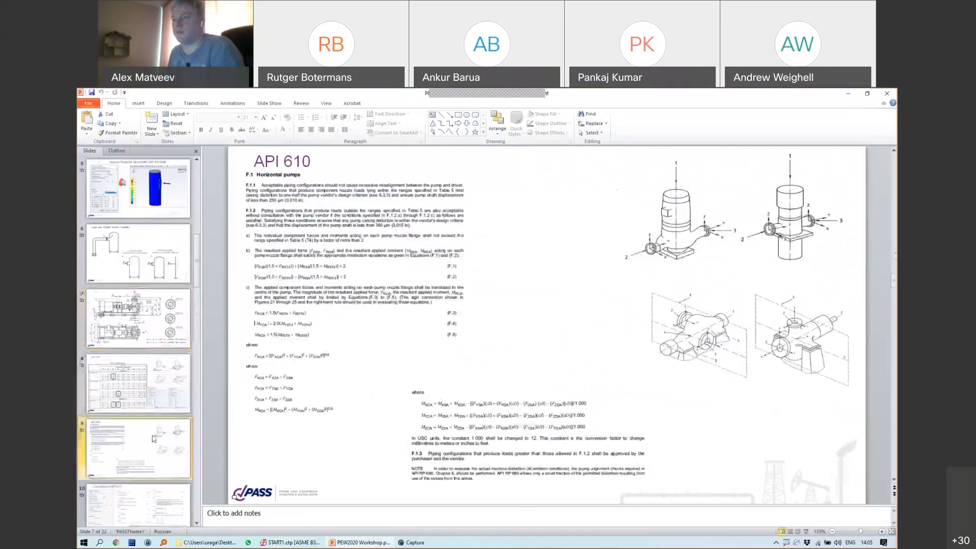
scroll(674, 230, "down", 2)
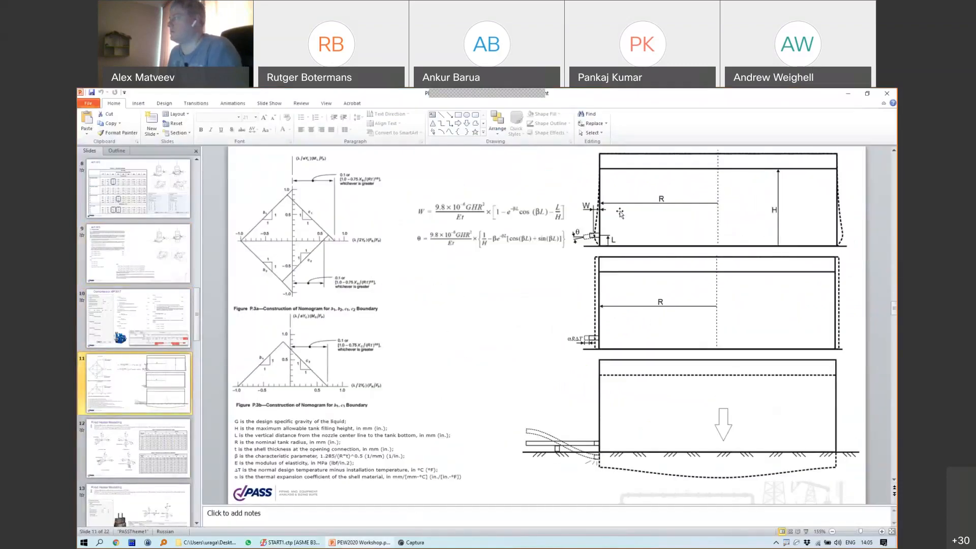
left_click(806, 531)
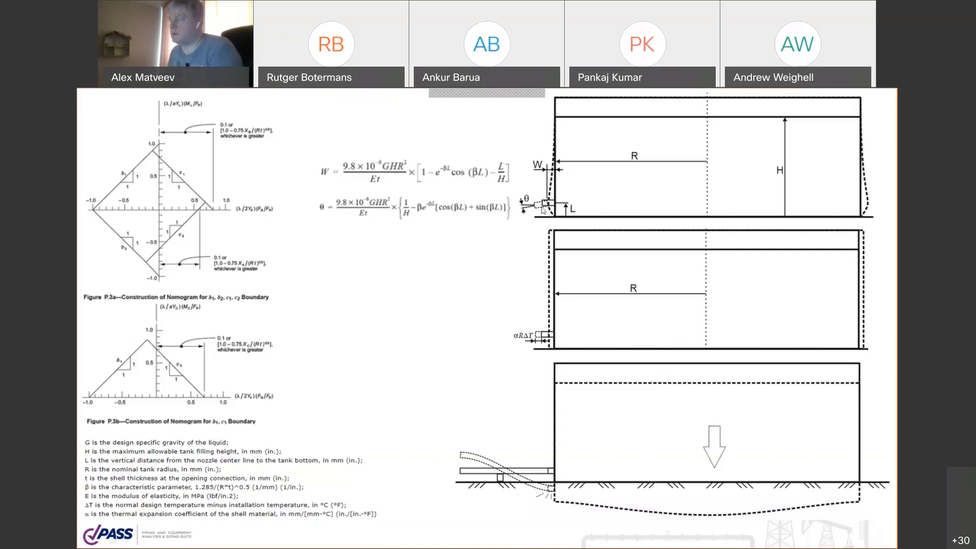
mouse_move(548, 203)
left_mouse_down()
mouse_move(447, 228)
mouse_move(467, 233)
left_mouse_up()
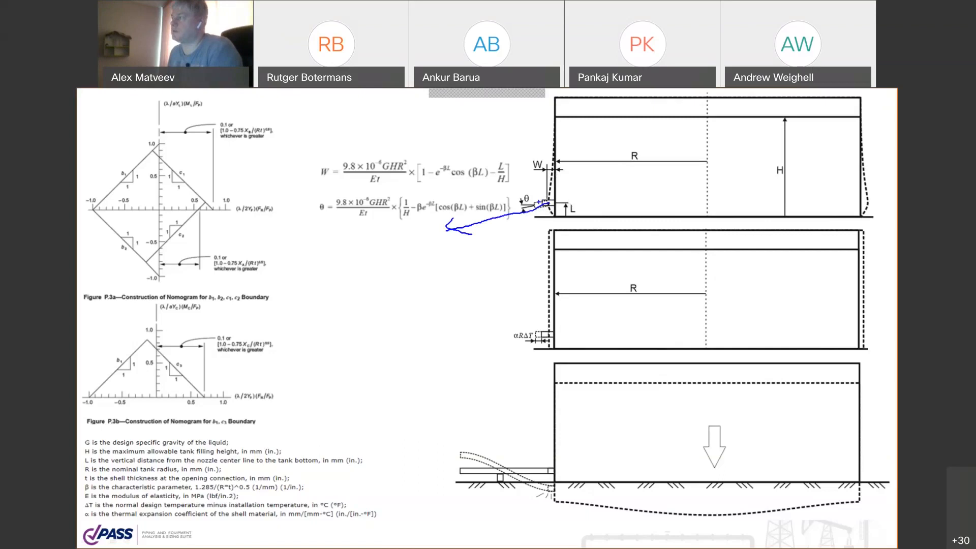
mouse_move(512, 197)
left_mouse_down()
mouse_move(562, 234)
mouse_move(539, 179)
mouse_move(508, 199)
left_mouse_up()
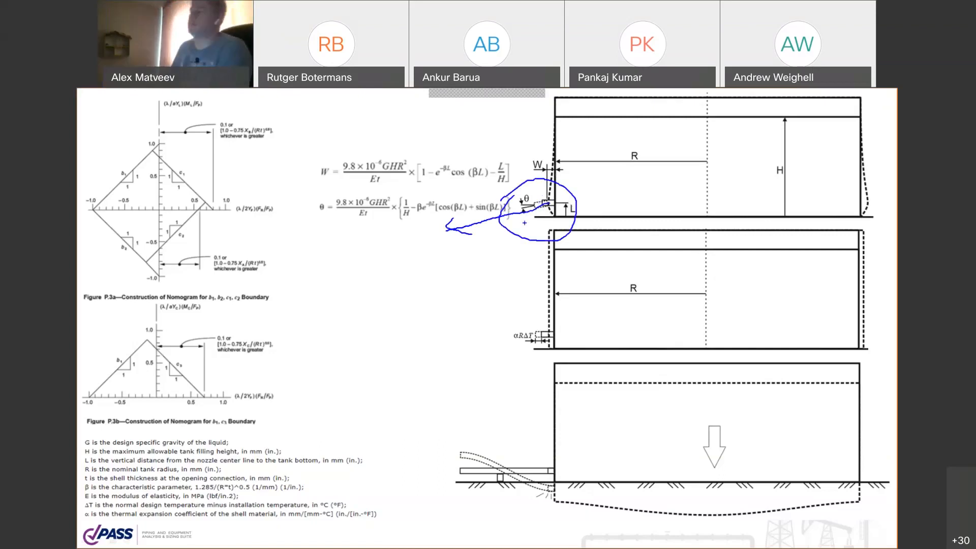
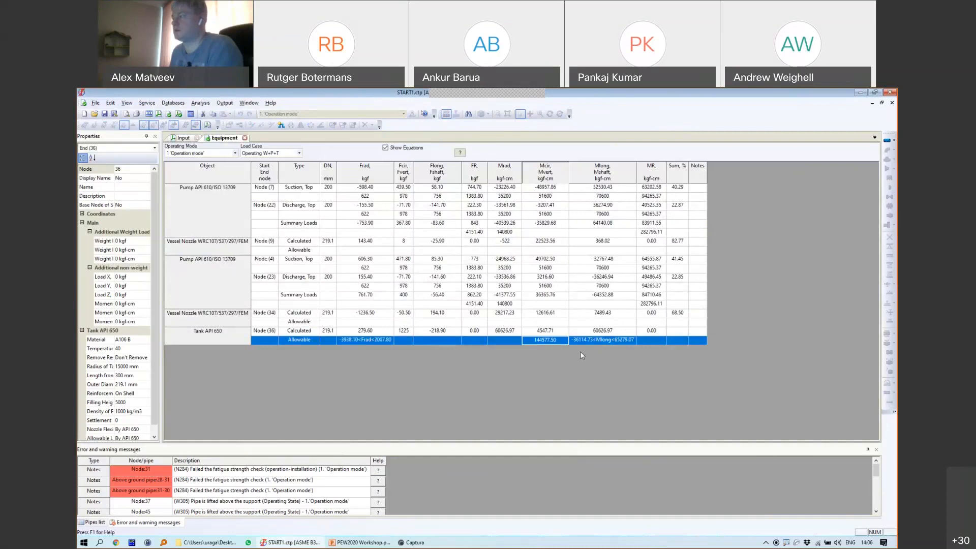
Step: Compare the Tank API 650 nozzle's Calculated row against its Allowable row in the equipment loads table
left_click(378, 332)
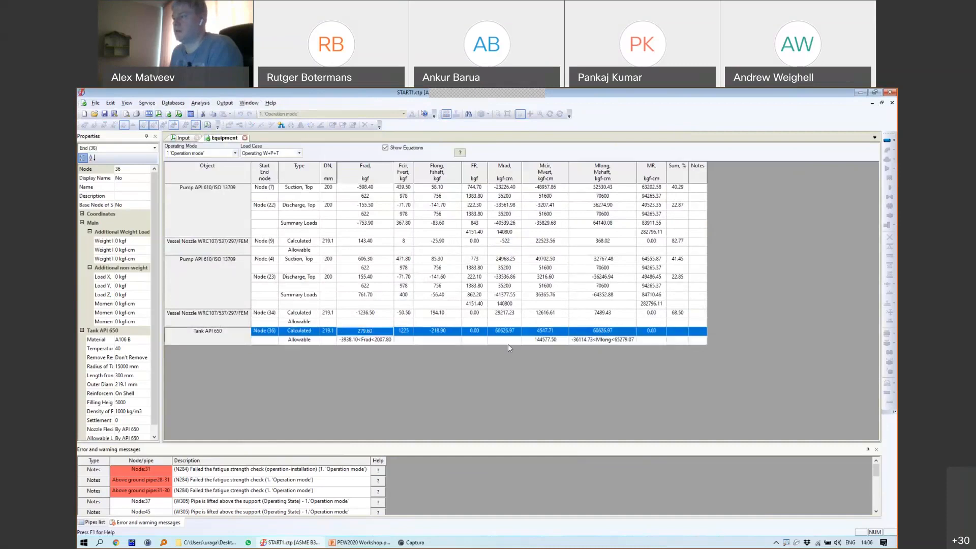
left_click(609, 341)
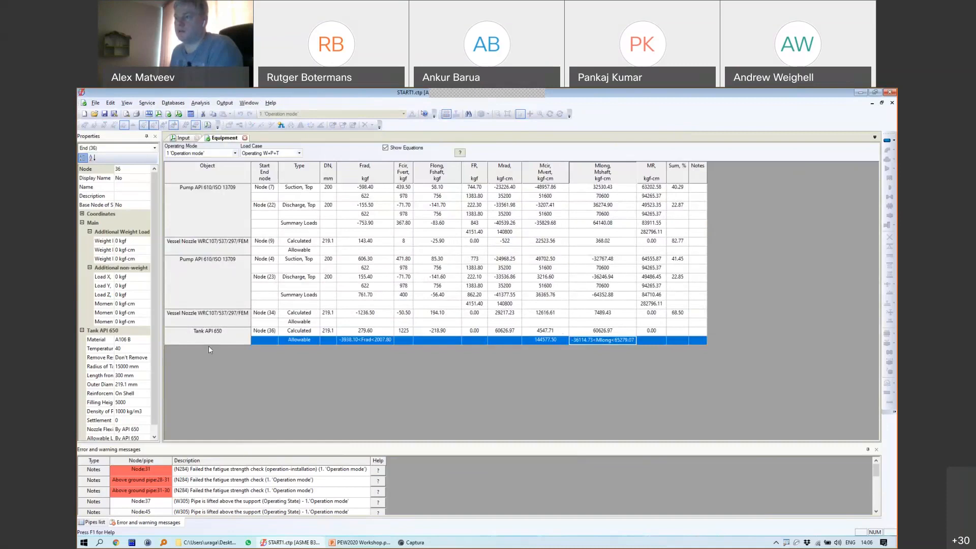
Step: Minimize START-PROF and open tank.nzldb from the 2020_10_19 - PEW2020 Workshop folder
left_click(859, 93)
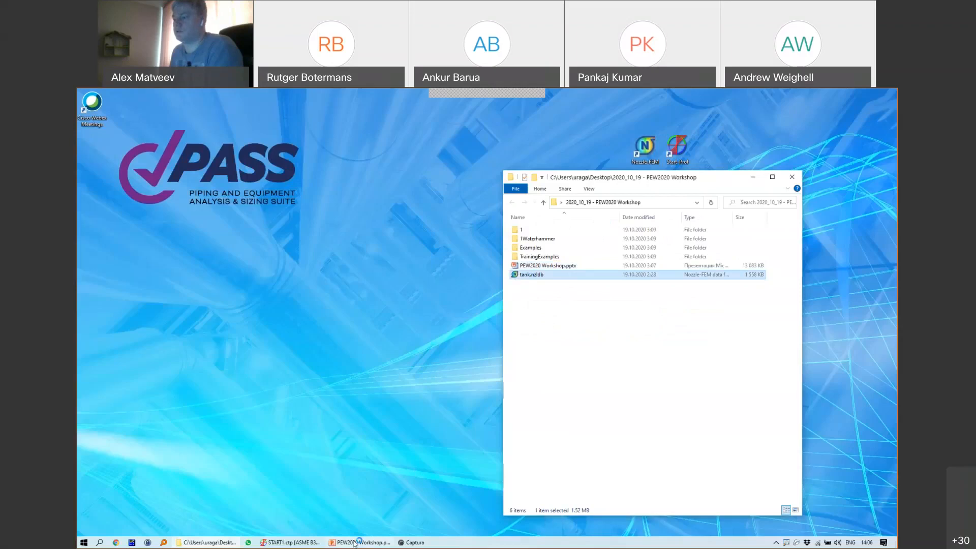
left_click(355, 542)
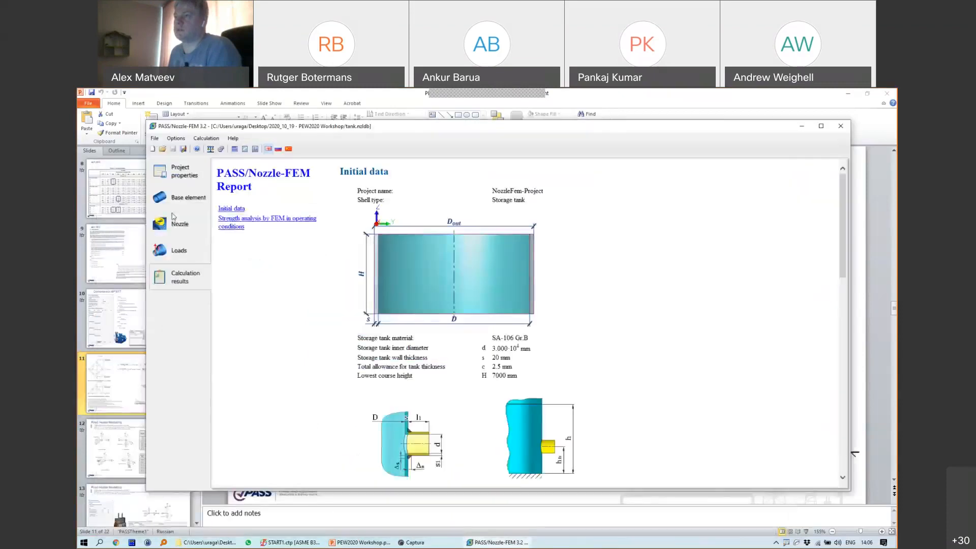
Step: Review the nozzle input parameters and load cases, then open the calculation results report
left_click(173, 216)
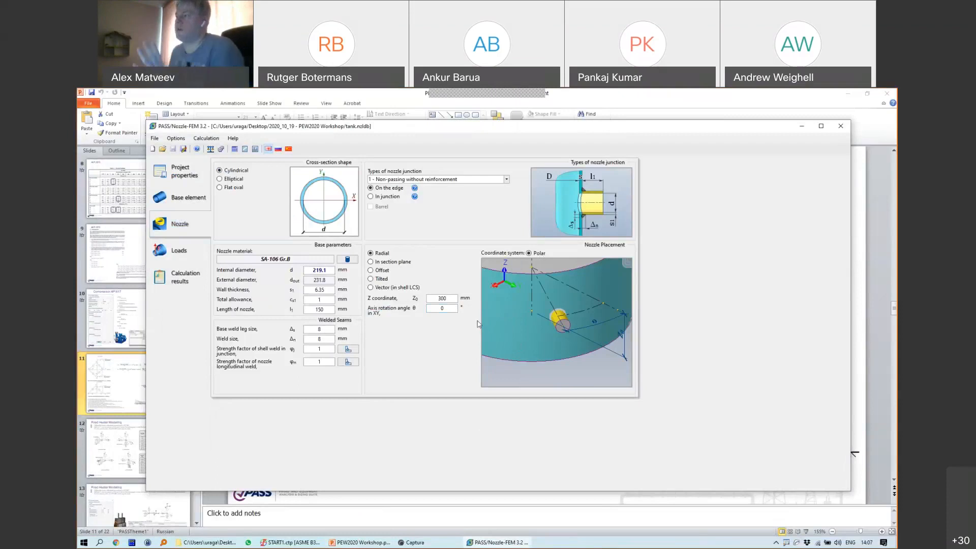
left_click(178, 250)
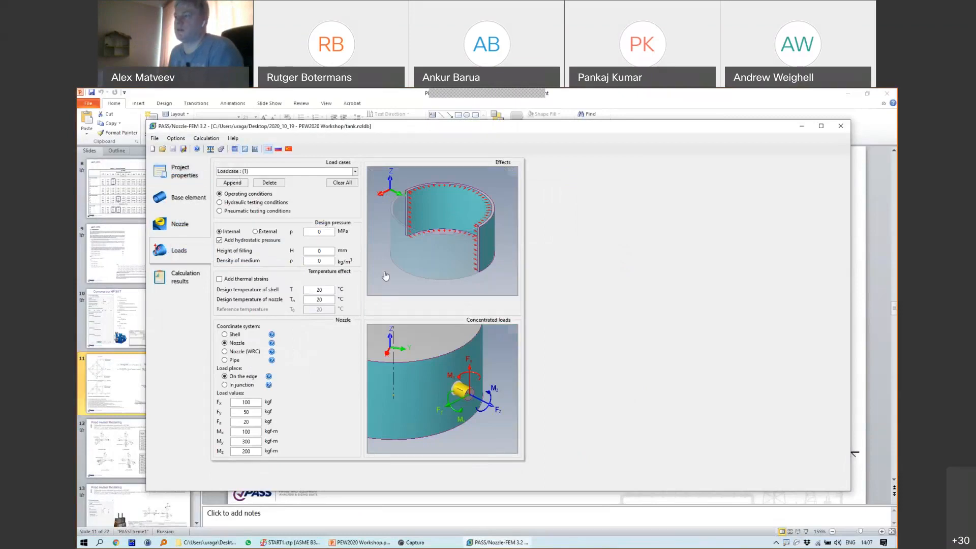
left_click(201, 269)
scroll(555, 315, "down", 8)
scroll(555, 315, "up", 8)
Step: Read the FEM strength analysis section, showing a 1.44 minimum safety factor
left_click(277, 217)
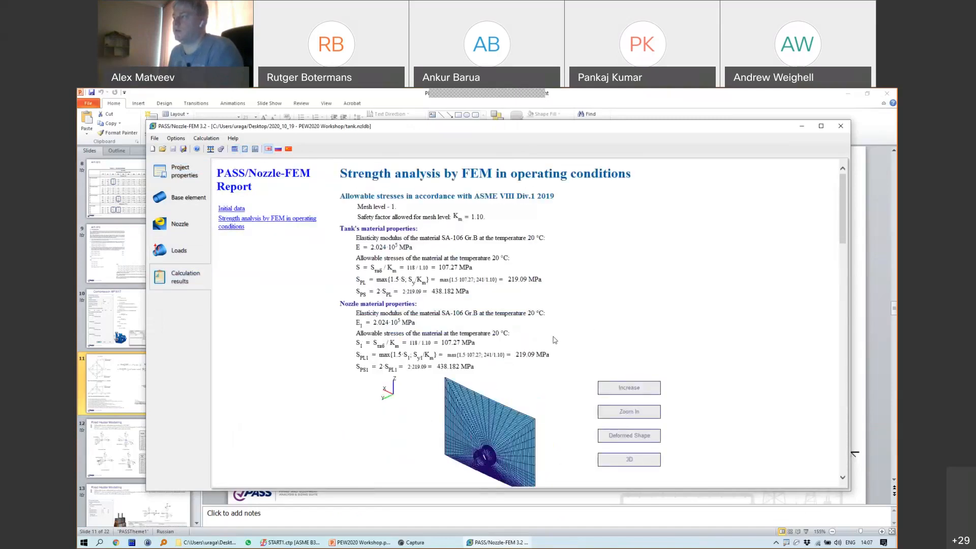
scroll(553, 338, "down", 10)
scroll(553, 338, "down", 3)
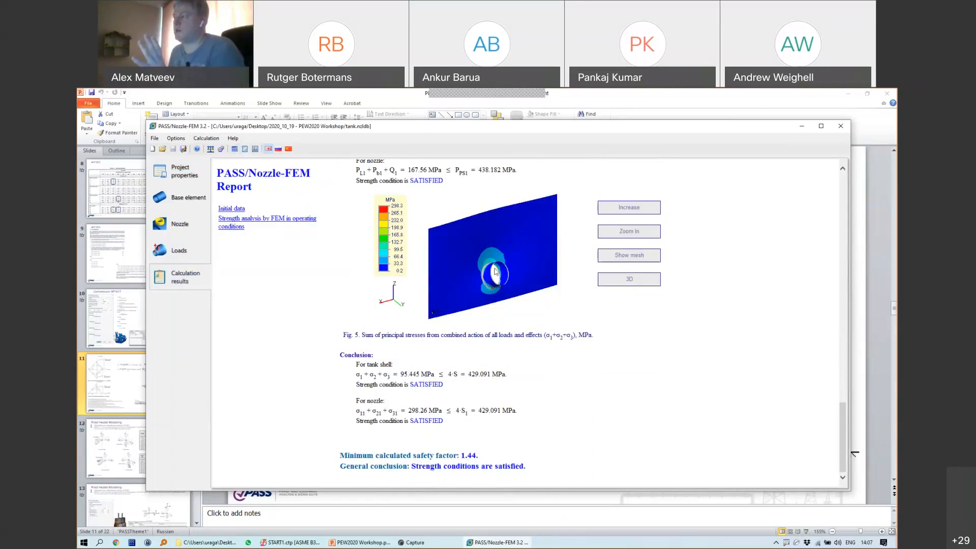
scroll(525, 276, "up", 10)
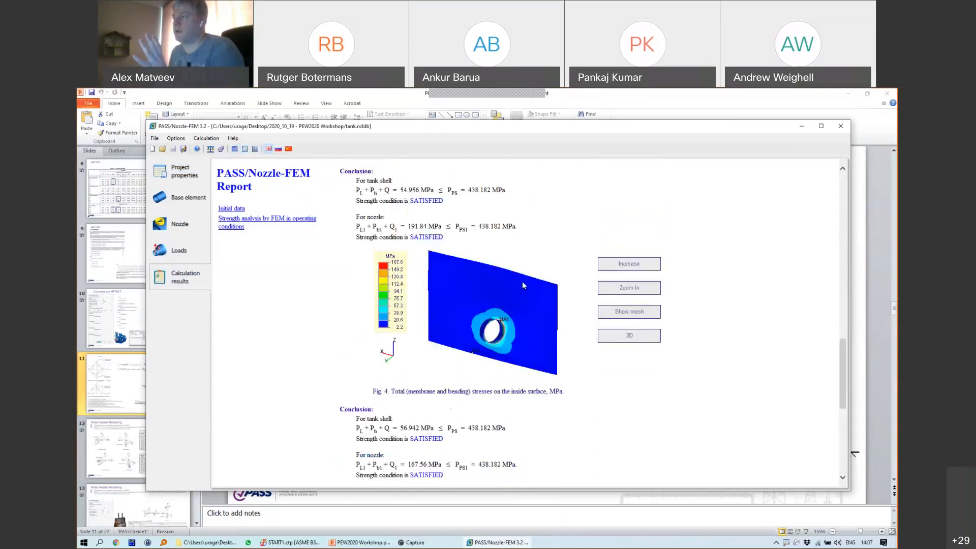
Step: Return to the START-PROF piping model's 3-D view at the tank-nozzle connection
left_click(399, 111)
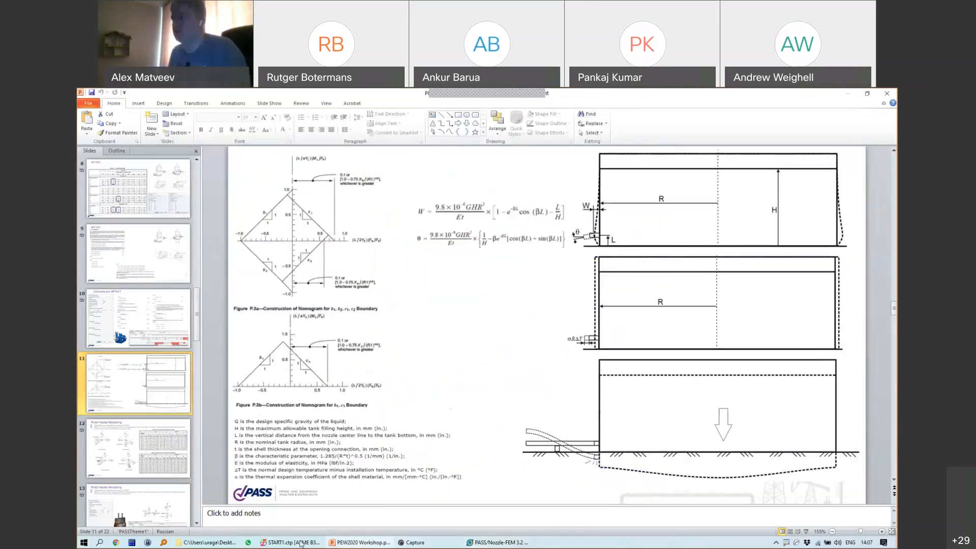
key("alt+Tab")
left_click(183, 138)
scroll(542, 233, "up", 5)
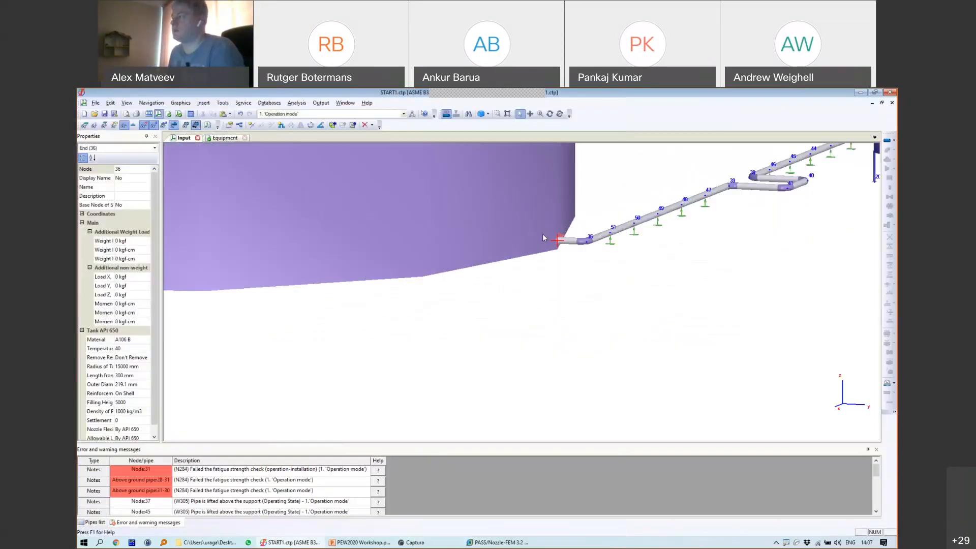
Step: Give the tank node a settlement of 100
double_click(500, 320)
left_click_drag(515, 330, 497, 333)
type("100")
left_click(476, 445)
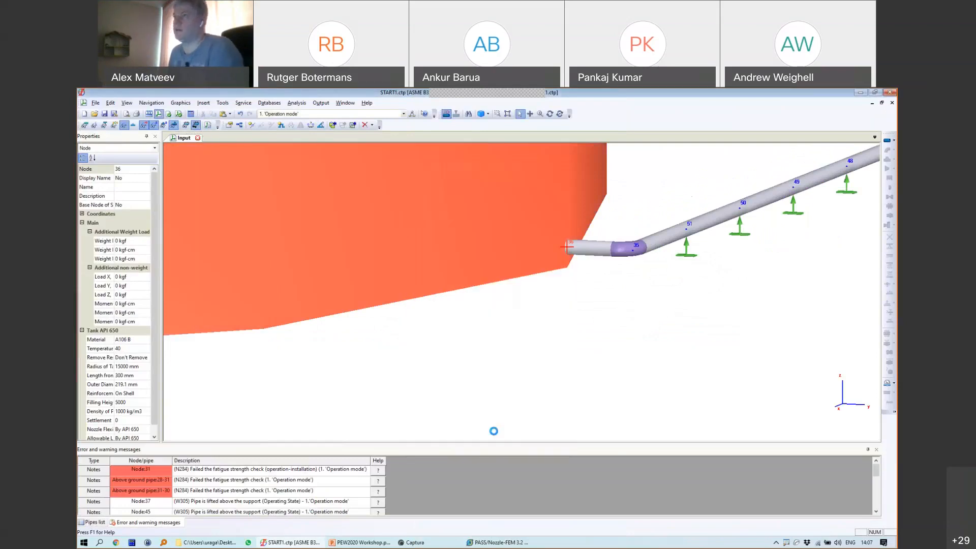
Step: Rerun the analysis and show nozzle and equipment loads, with tank node 36 exceeding allowables
left_click(190, 114)
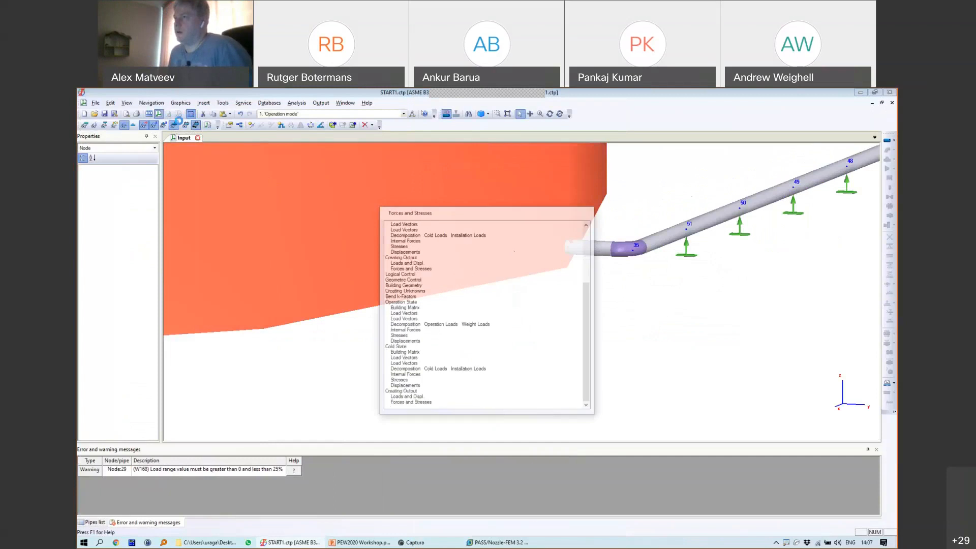
left_click(214, 481)
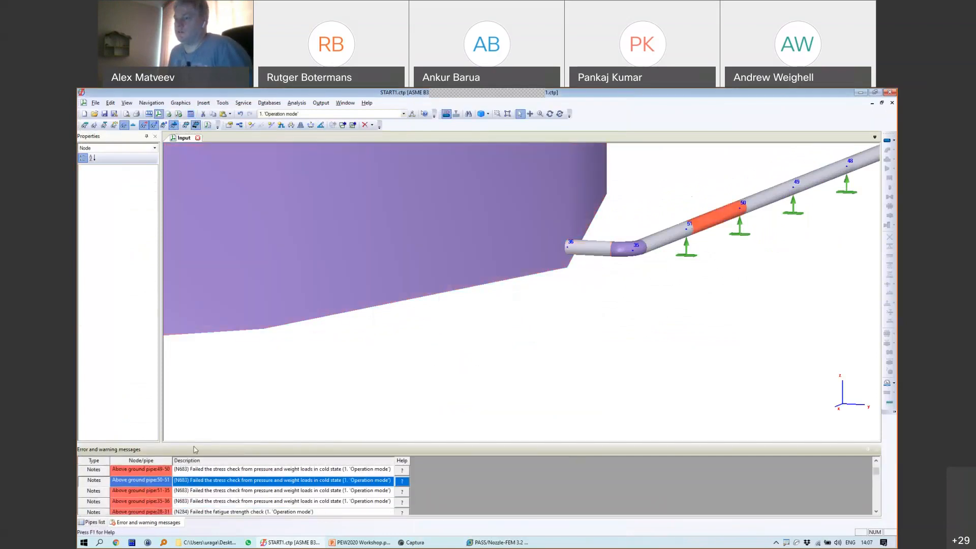
left_click(321, 103)
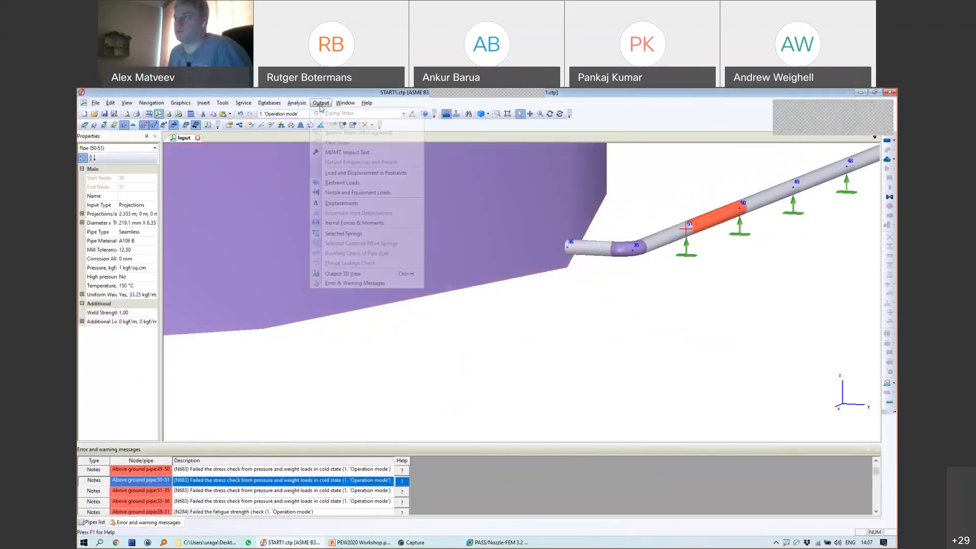
left_click(333, 193)
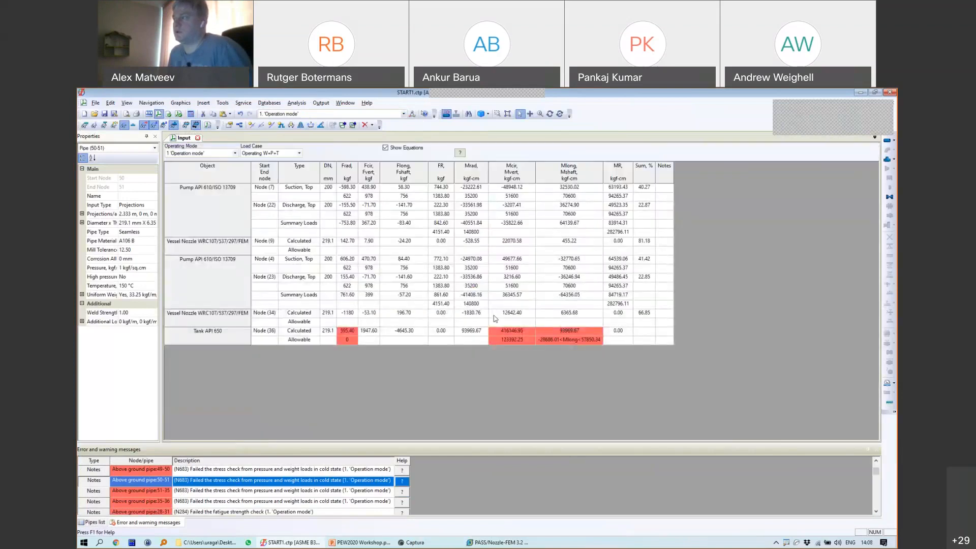
Step: Orbit and zoom the deformation animation around the settled tank, then close the Output view
left_click(183, 138)
scroll(533, 274, "down", 3)
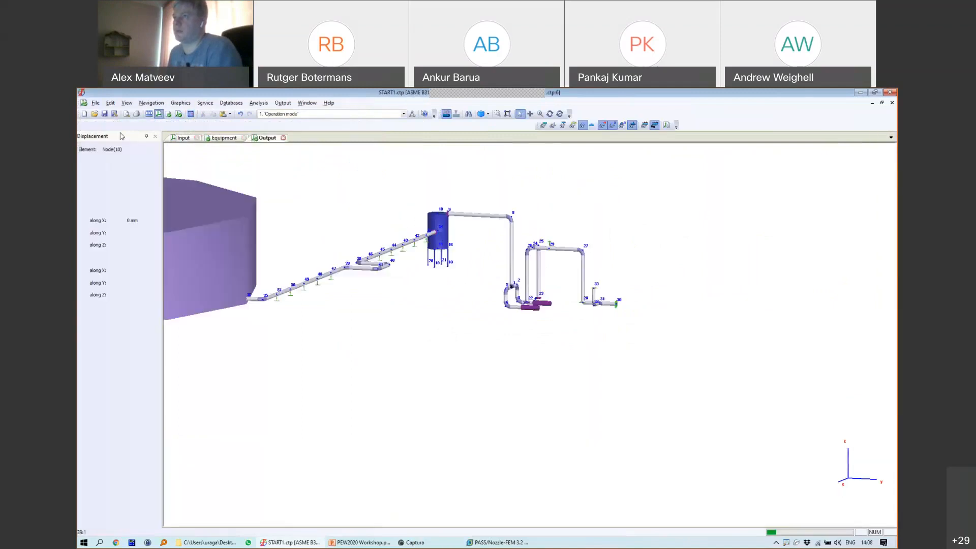
middle_click_drag(488, 276, 661, 300)
left_click(550, 114)
left_click_drag(647, 279, 470, 300)
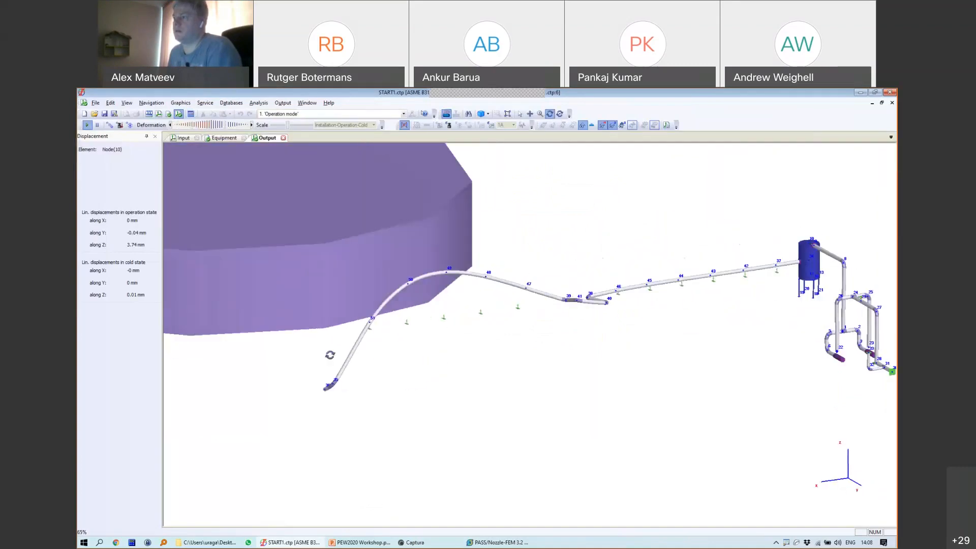
scroll(331, 354, "up", 4)
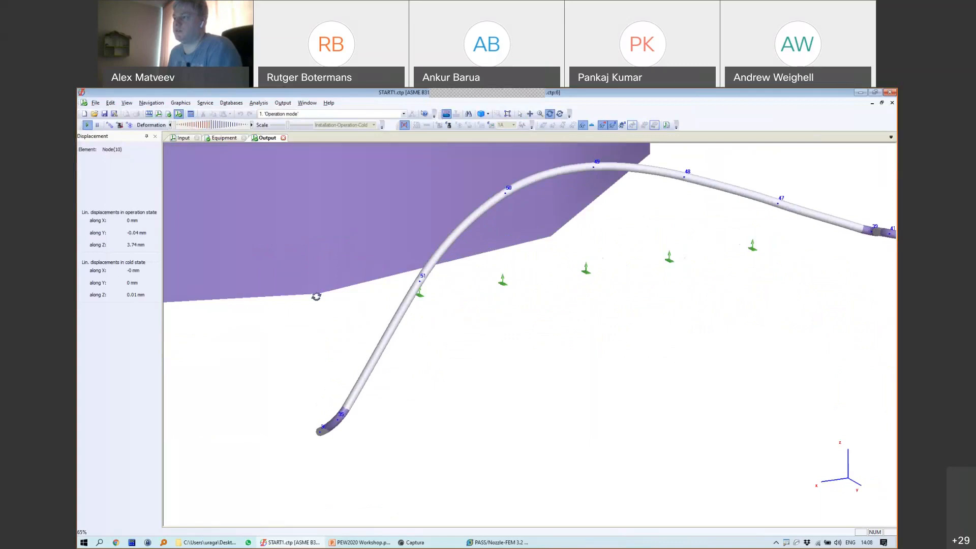
scroll(316, 360, "down", 4)
scroll(334, 362, "down", 2)
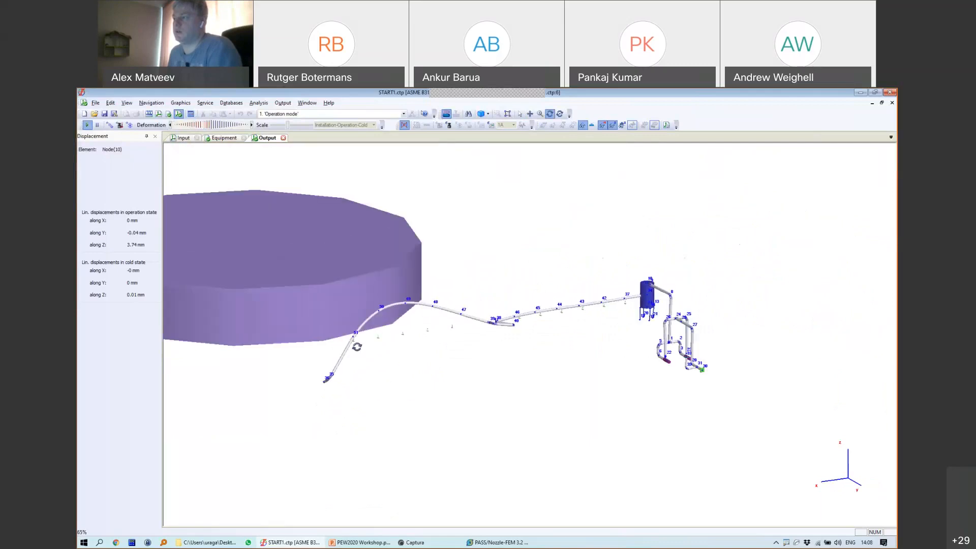
scroll(359, 340, "up", 3)
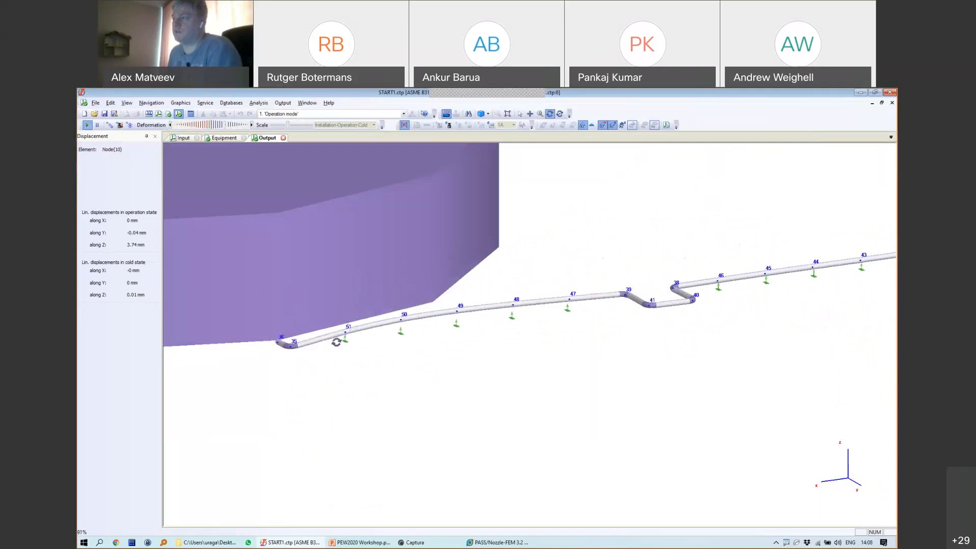
left_click(283, 137)
Step: Delete the resting supports at nodes 51, 50 and 49 next to the tank
left_click(378, 291)
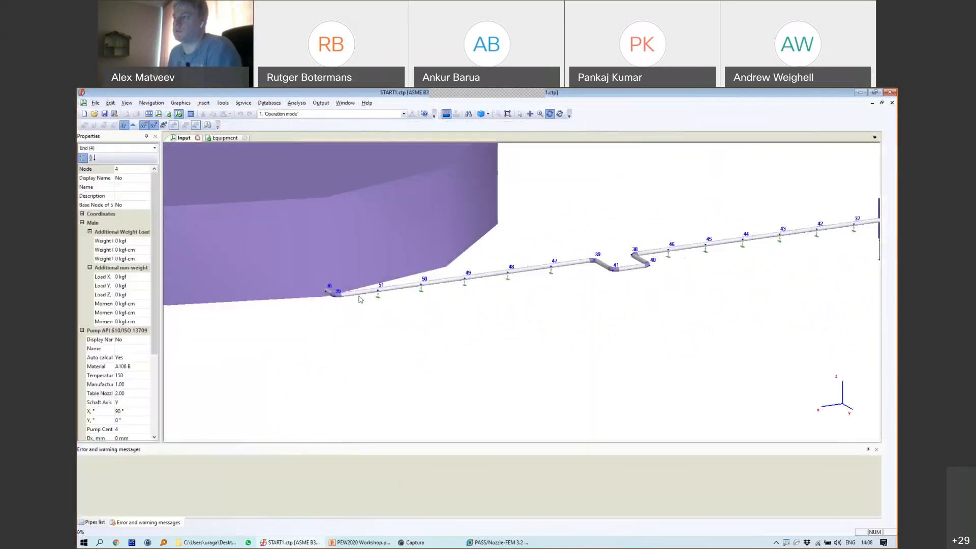
key("Delete")
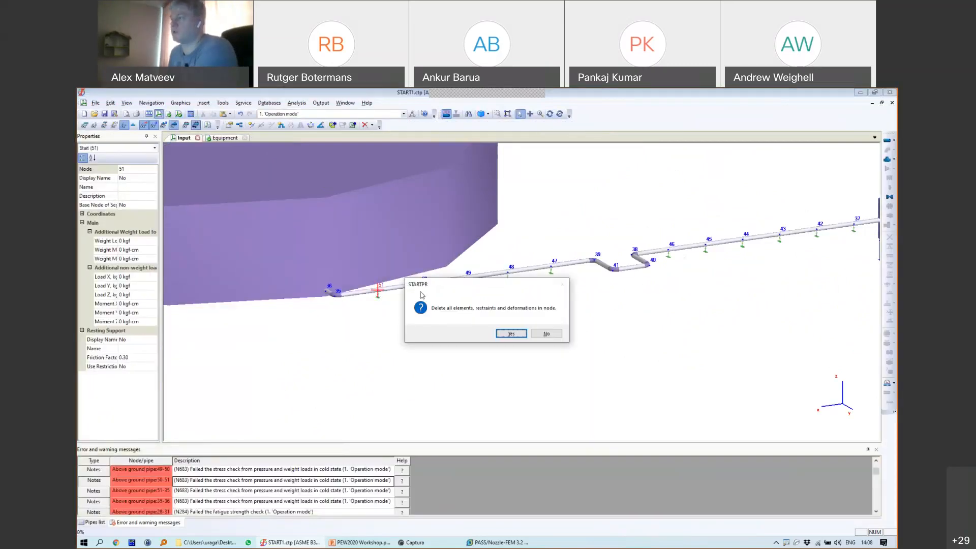
key("Return")
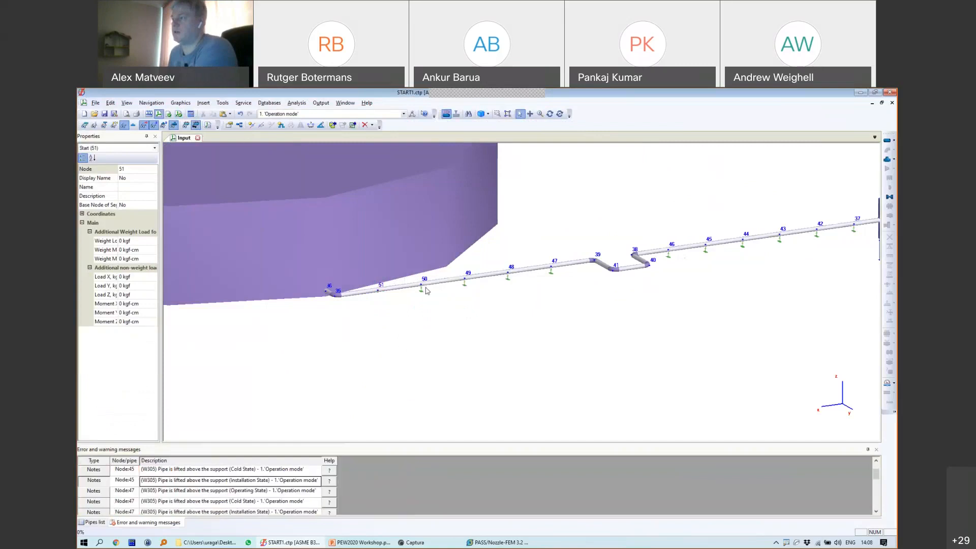
key("Delete")
key("Return")
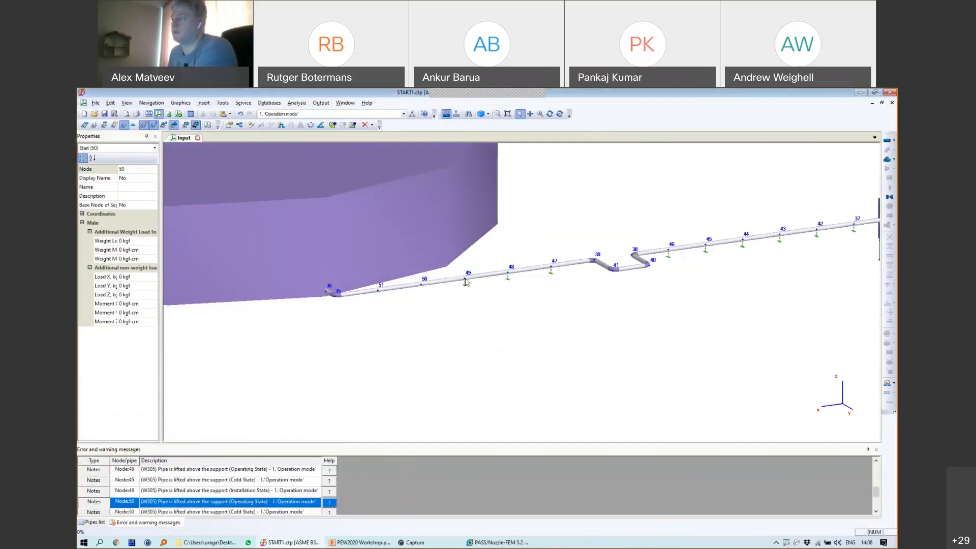
key("Delete")
key("Return")
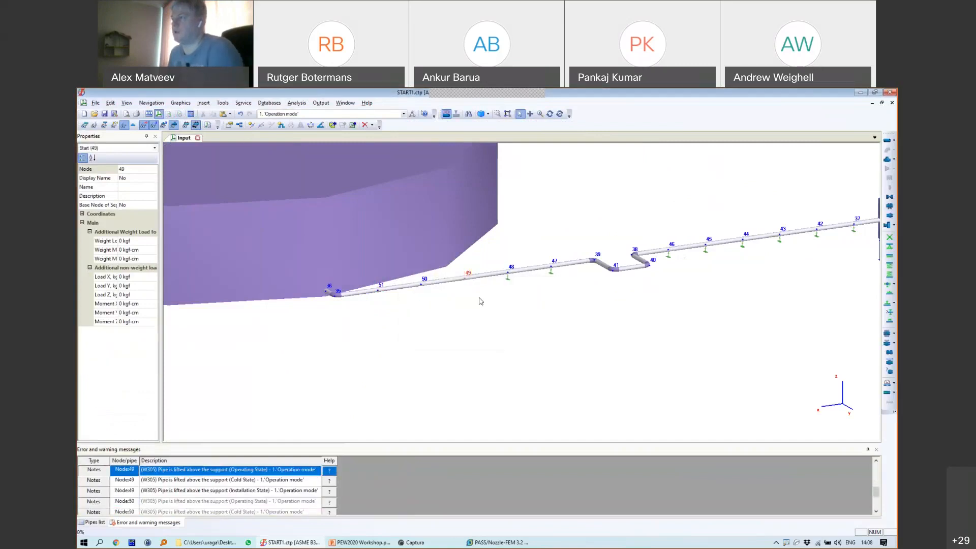
Step: Sketch the pipe sag and tank settlement on screen, then rerun the analysis
mouse_move(504, 285)
left_mouse_down()
mouse_move(500, 305)
mouse_move(349, 321)
mouse_move(314, 302)
mouse_move(318, 344)
left_mouse_up()
left_click_drag(507, 285, 509, 341)
left_click_drag(328, 343, 529, 343)
mouse_move(325, 294)
left_mouse_down()
mouse_move(327, 351)
mouse_move(341, 341)
mouse_move(311, 339)
mouse_move(348, 344)
mouse_move(320, 378)
left_mouse_up()
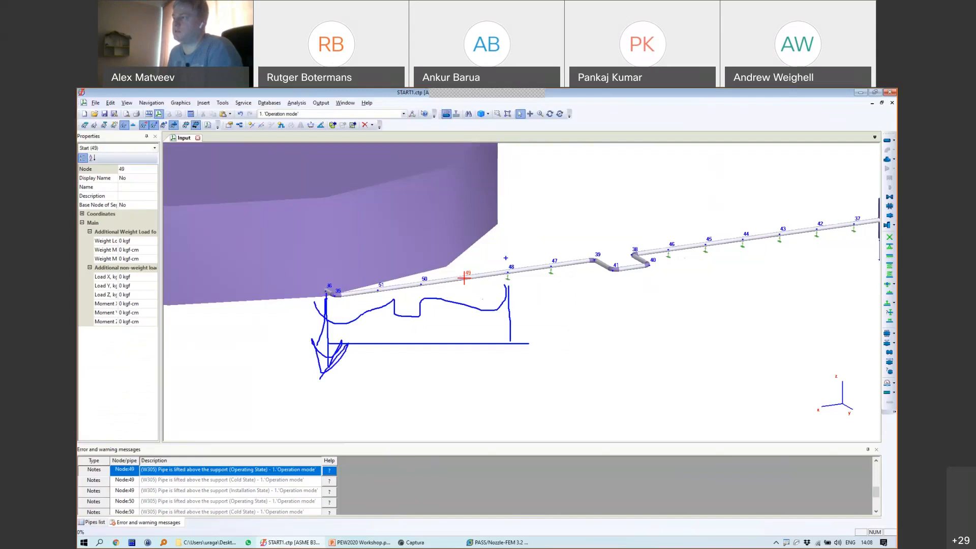
key("Escape")
left_click(318, 221)
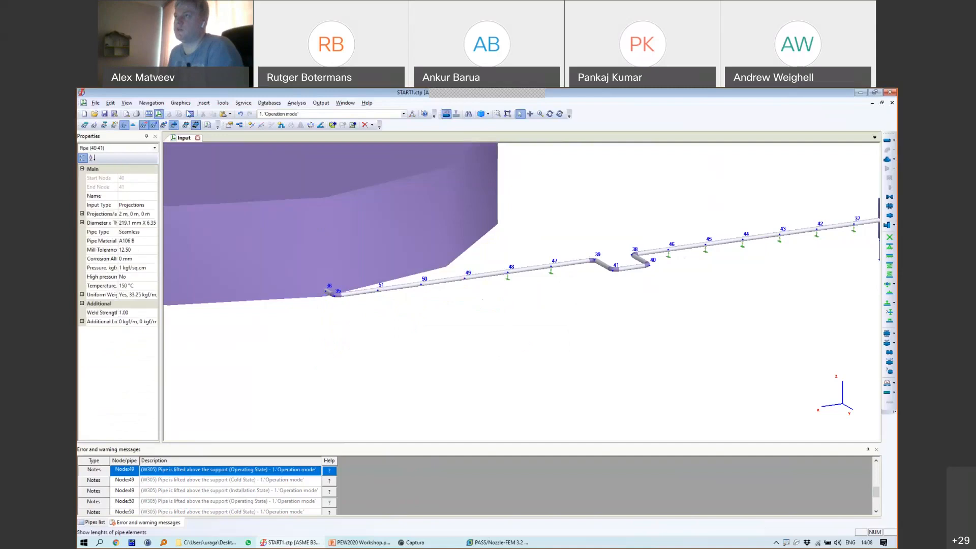
left_click(189, 114)
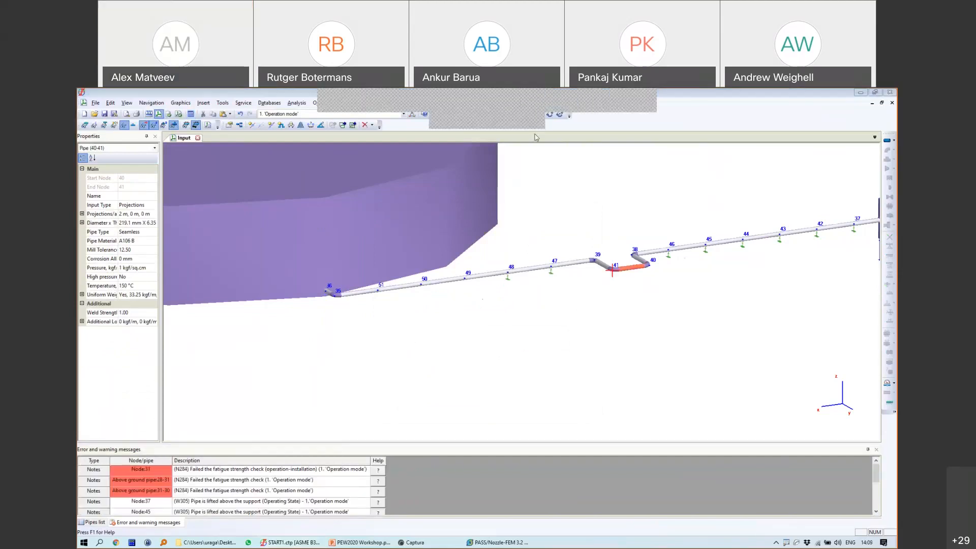
Step: Open the analysis results and play the pipeline deformation animation
left_click(185, 116)
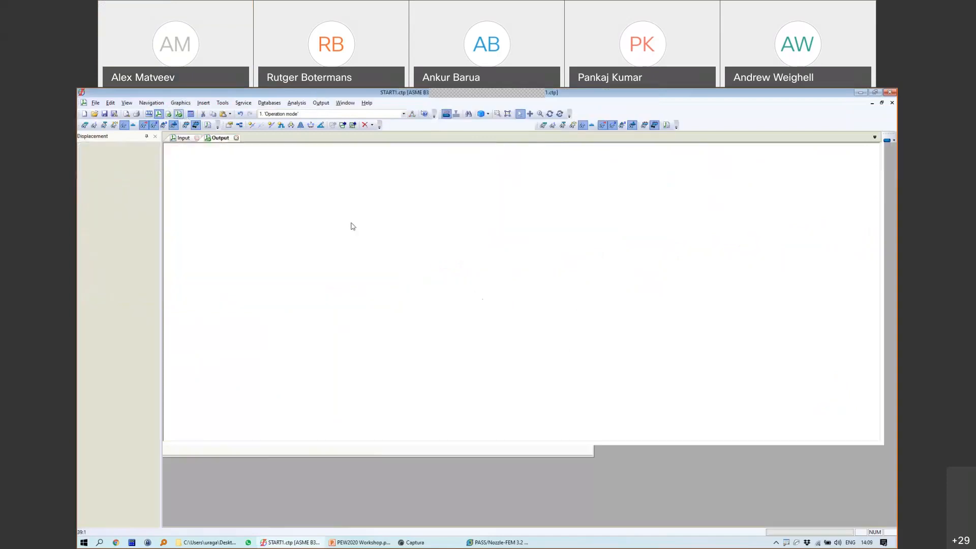
left_click(87, 124)
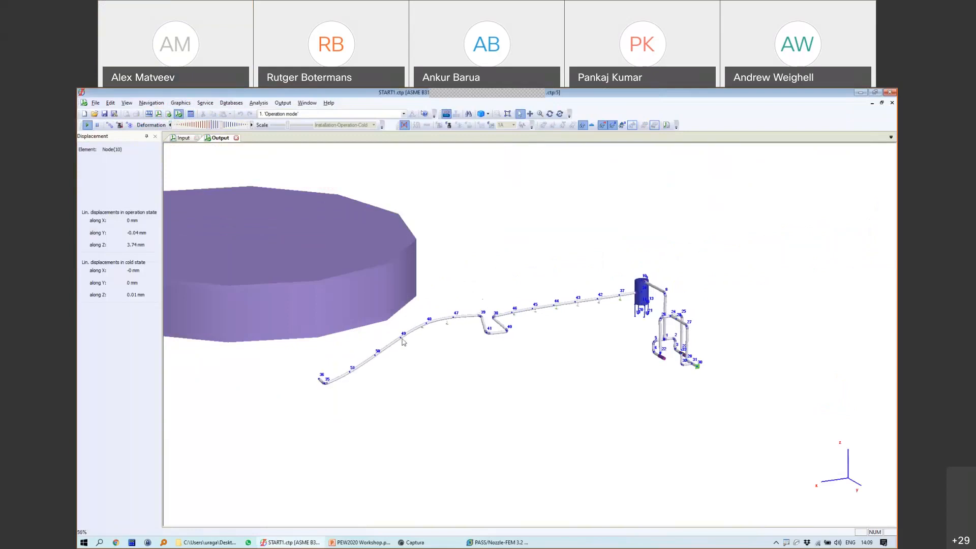
scroll(352, 340, "up", 3)
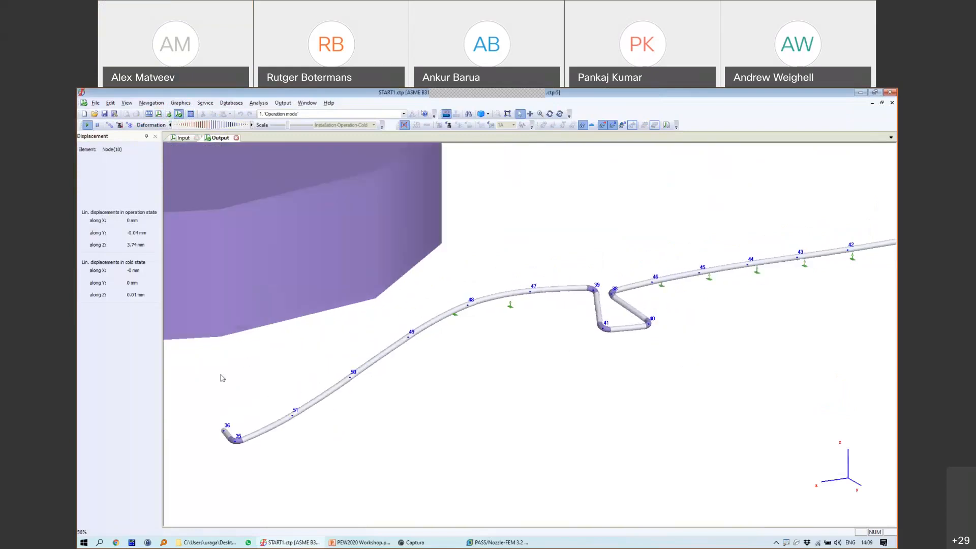
Step: Show the nozzle and equipment loads table, with node 36's 75350.07 moment still over allowable
left_click(236, 138)
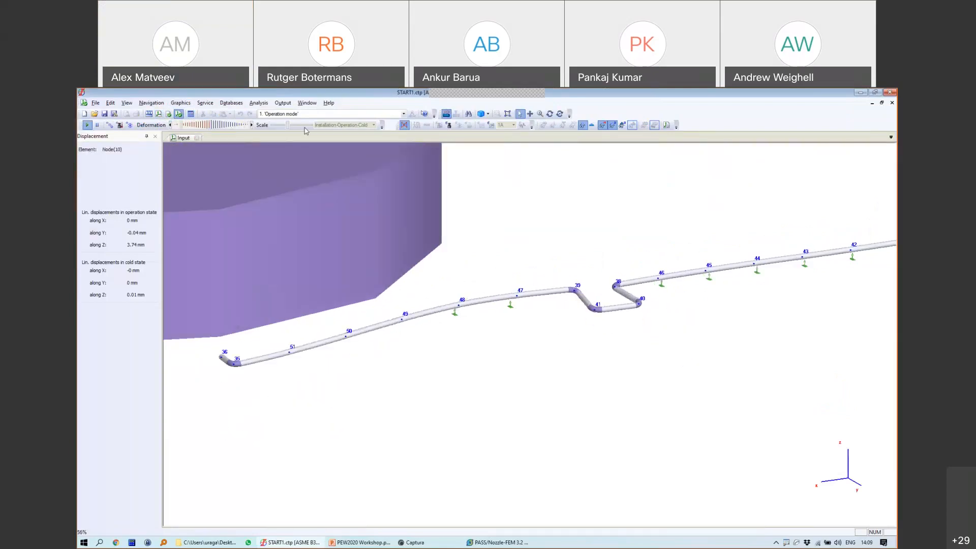
left_click(321, 103)
left_click(358, 196)
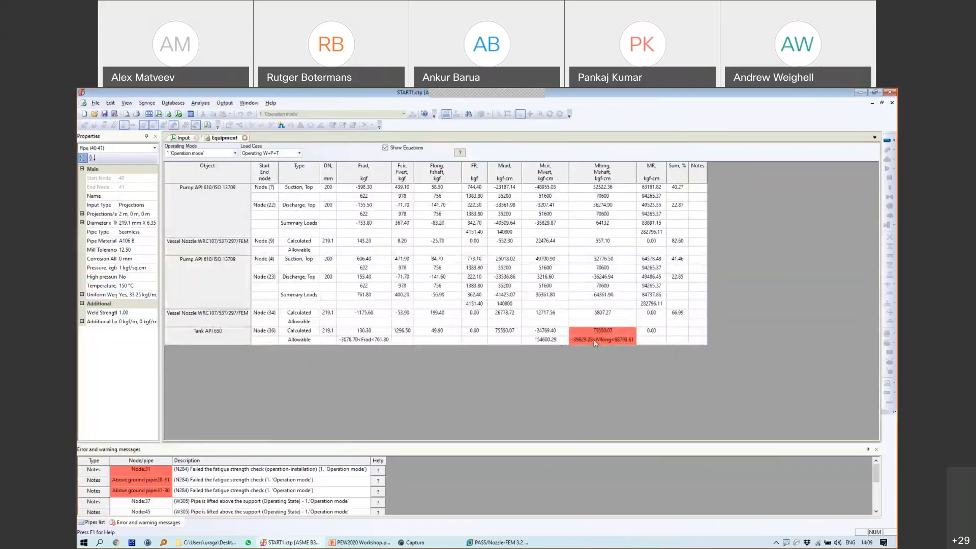
Step: Return to the Input 3-D model and select the U-loop leg pipe 41-39
left_click(180, 138)
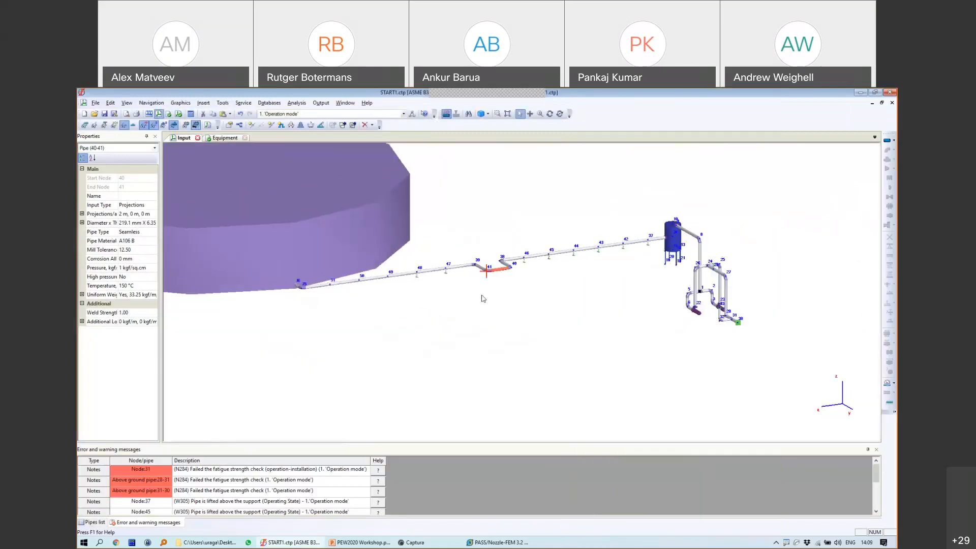
left_click(491, 266)
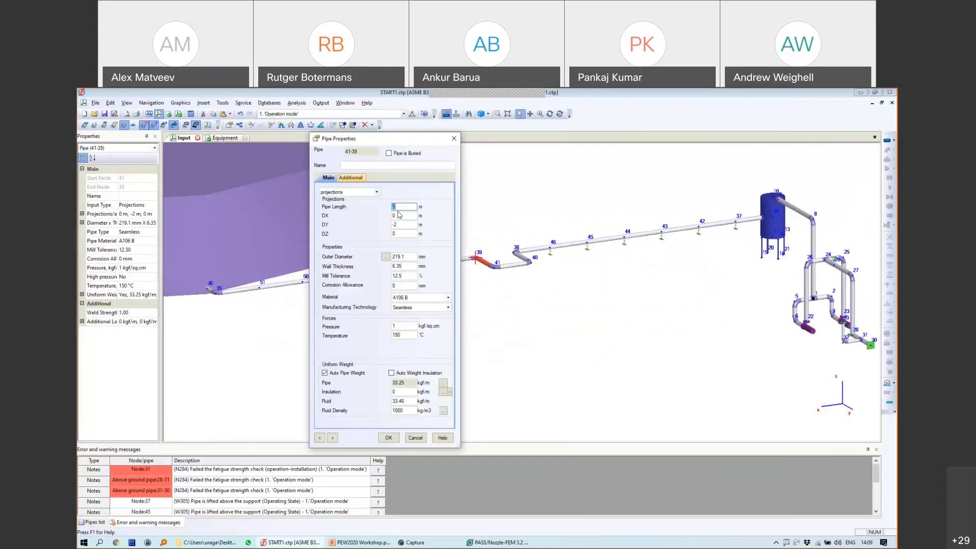
Step: Apply 3 m length to loop leg 41-39, then set pipe 38-40 to 3 m too
left_click(388, 437)
left_click(528, 260)
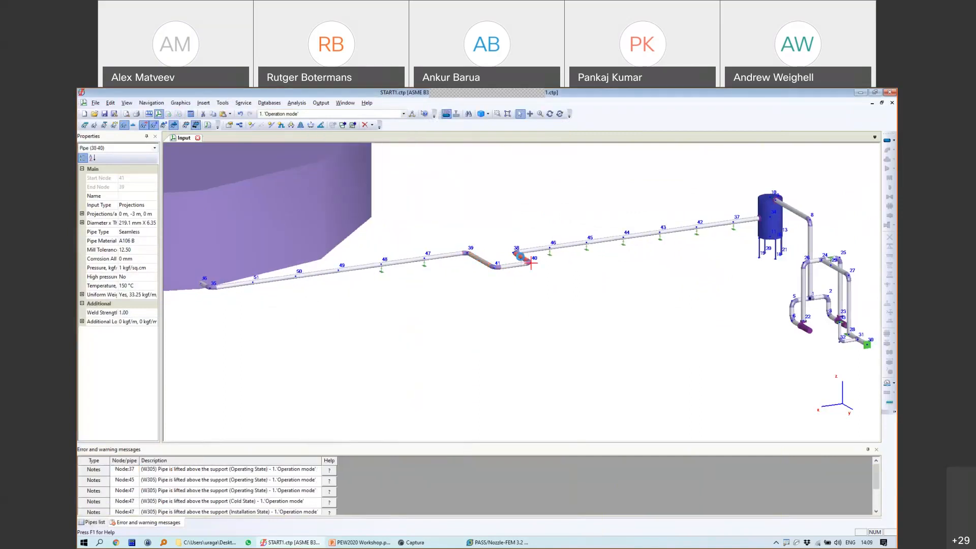
double_click(393, 263)
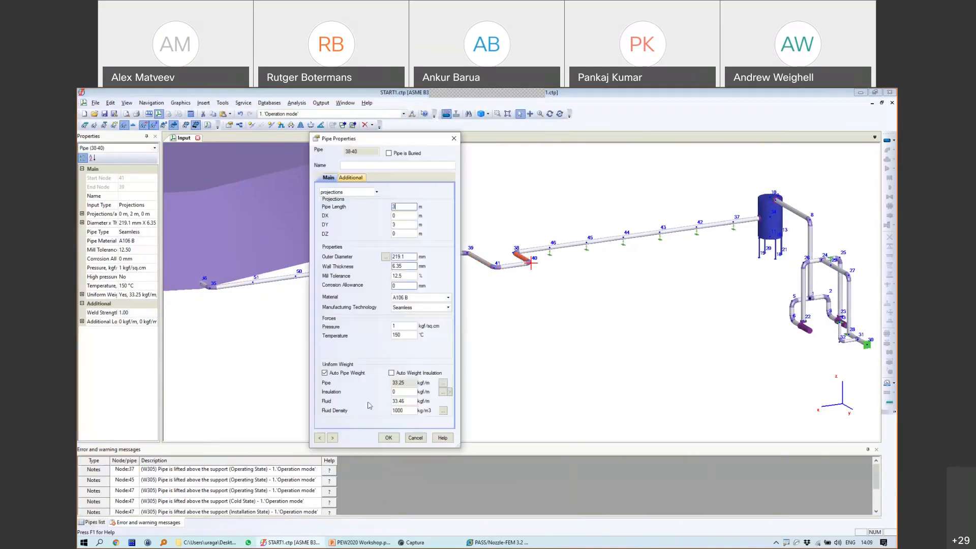
left_click(388, 437)
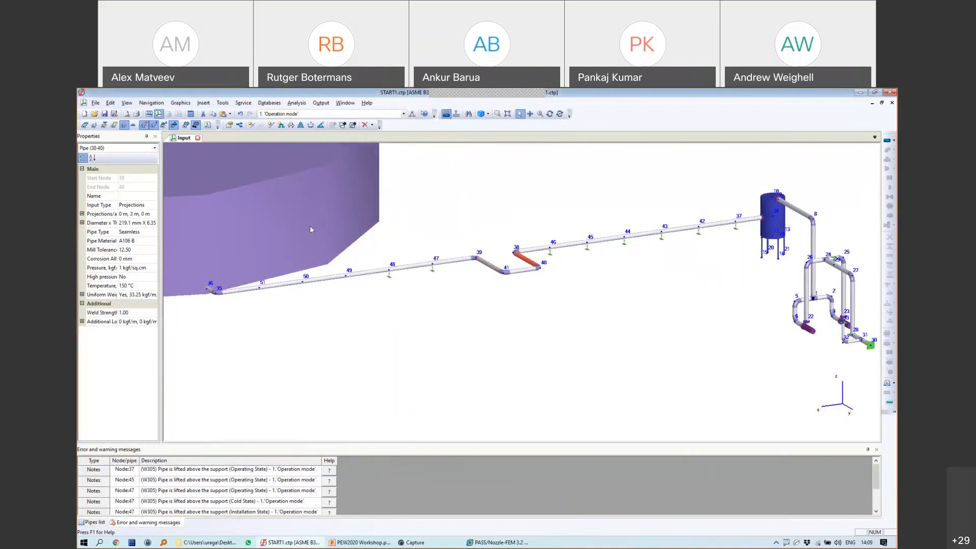
Step: Insert node 52 on pipe 40-41 and give it Resting Support Type 1
left_click(251, 125)
left_click(518, 270)
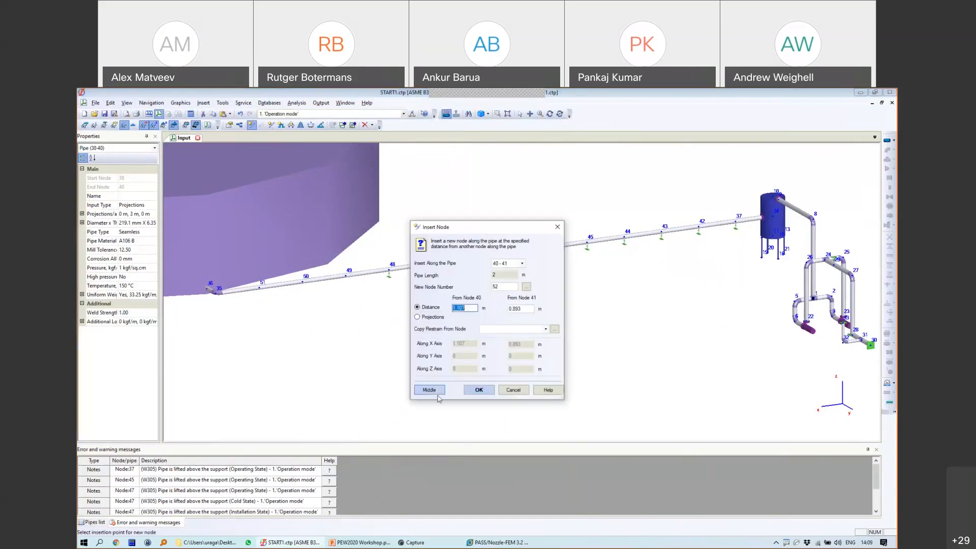
left_click(477, 389)
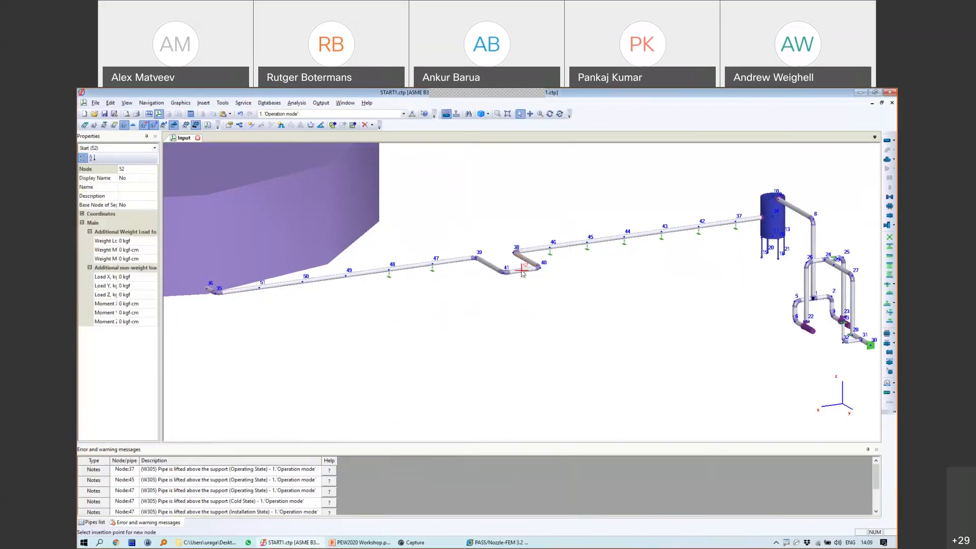
left_click(889, 255)
left_click(428, 308)
double_click(427, 306)
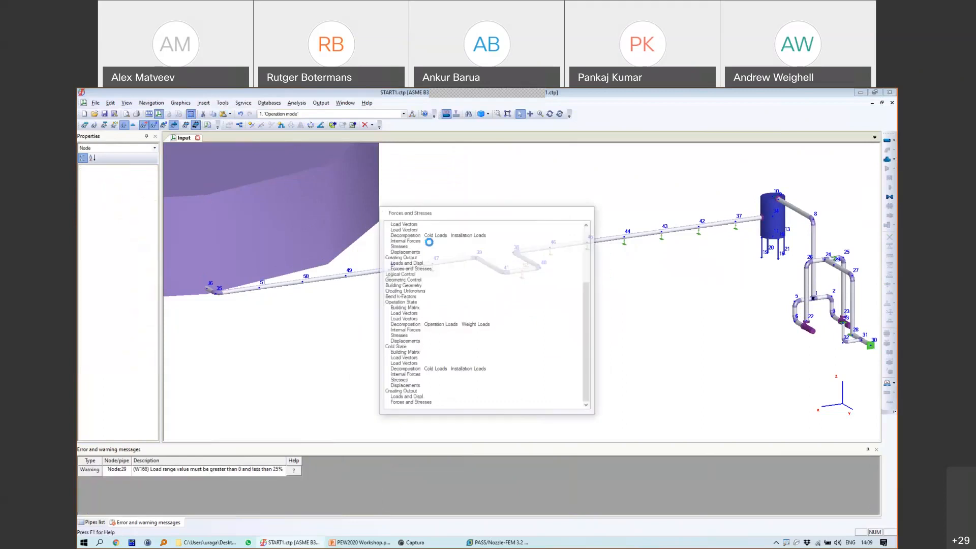
Step: Check tank node 36's 43903.84 moment is now within allowable, comparing node 34, then return to Input
left_click(319, 103)
left_click(353, 193)
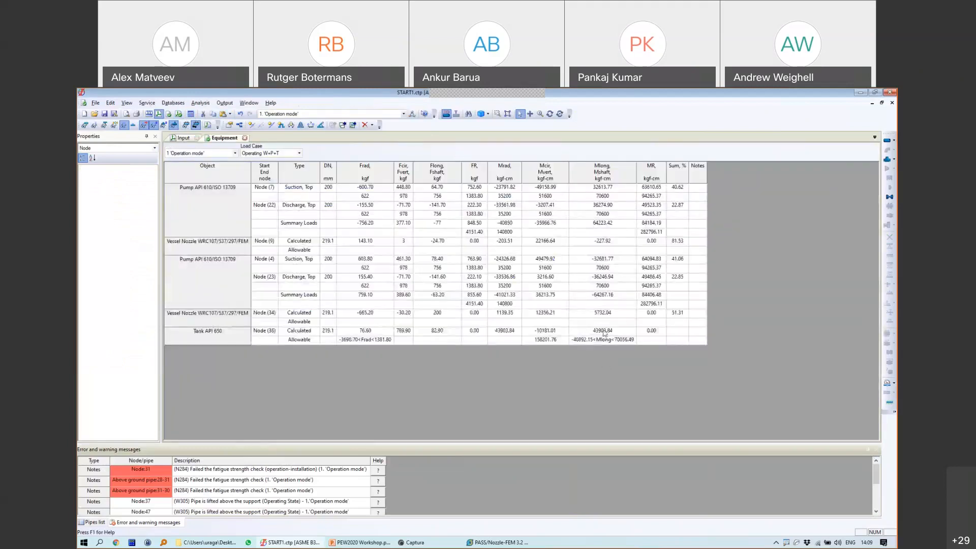
left_click(602, 331)
left_click(552, 339)
left_click(561, 313)
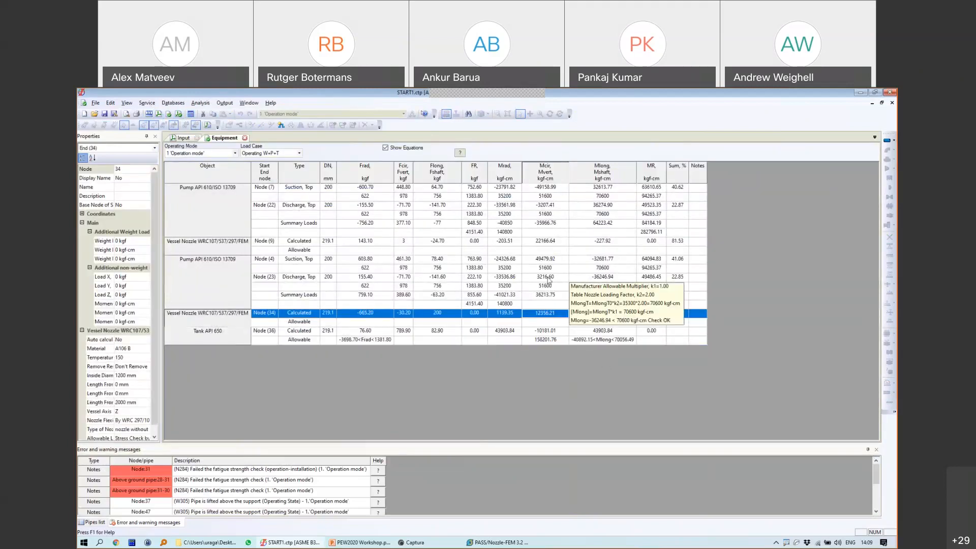
left_click(602, 331)
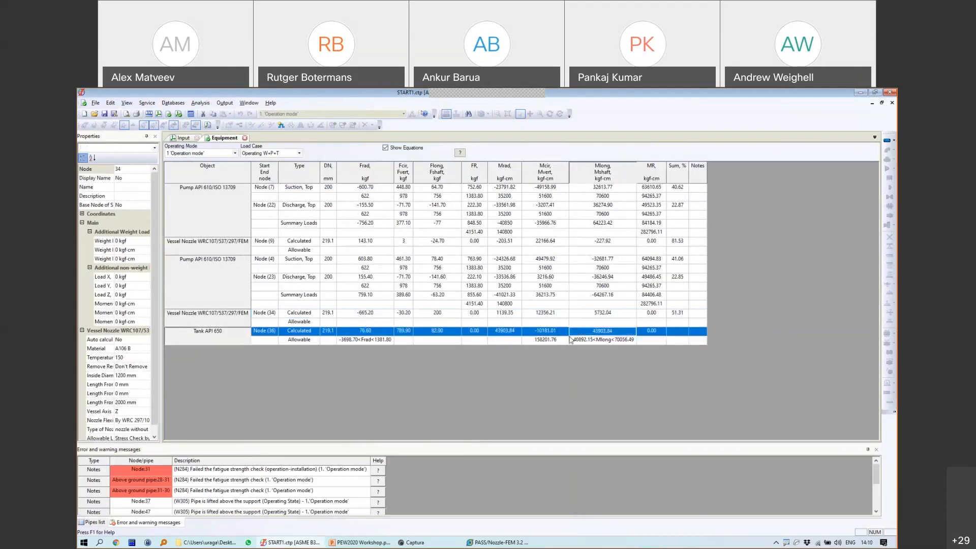
left_click(549, 340)
left_click(547, 331)
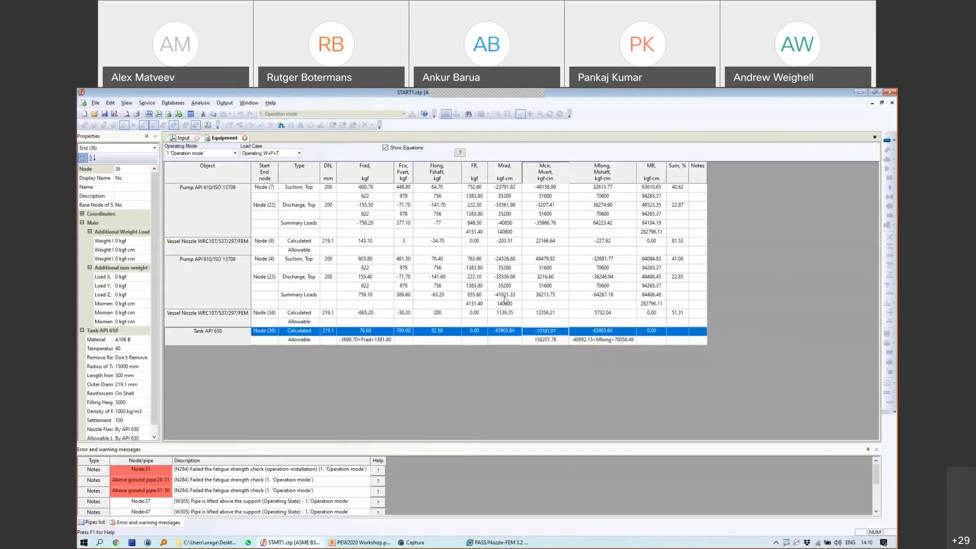
left_click(181, 138)
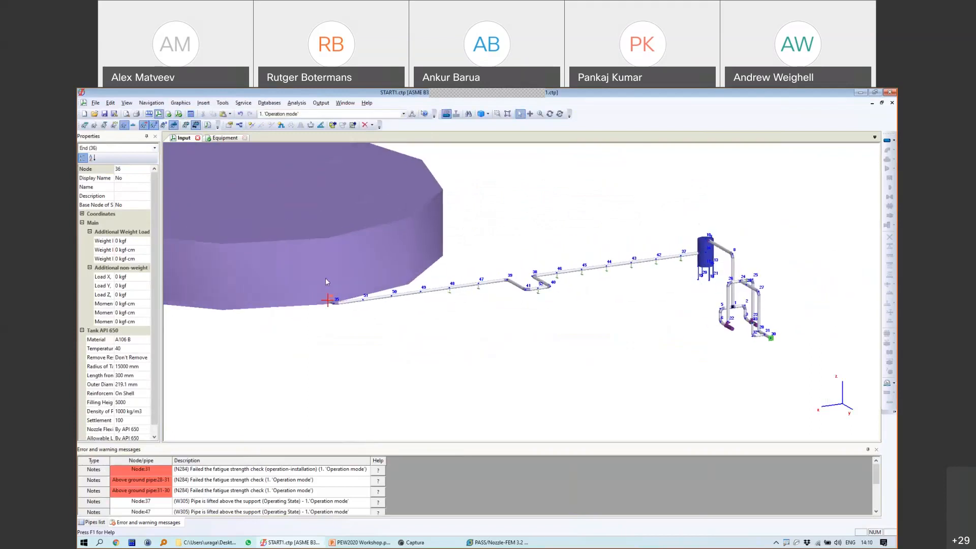
Step: Zoom, pan and orbit the 3-D view to frame the U-loop, vessel and pump piping
scroll(325, 278, "up", 3)
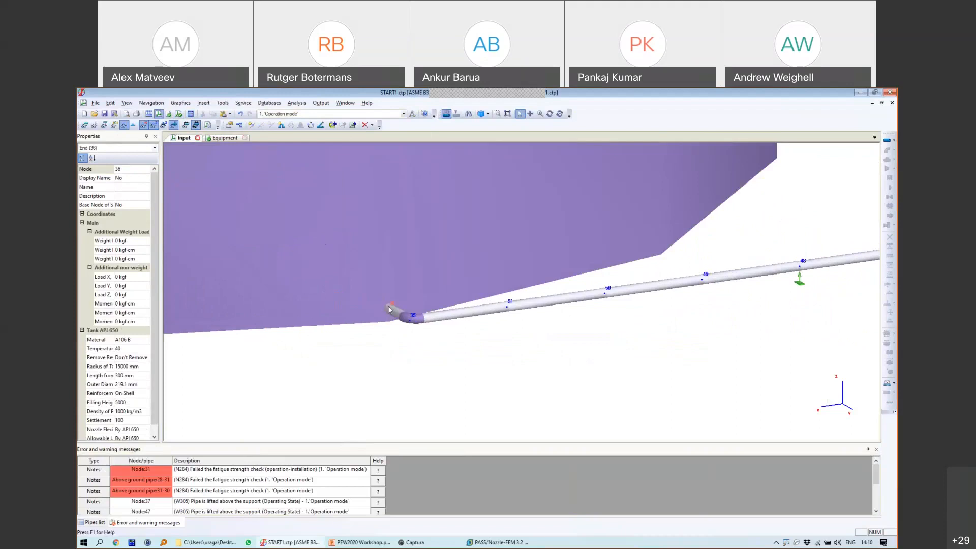
scroll(388, 310, "down", 5)
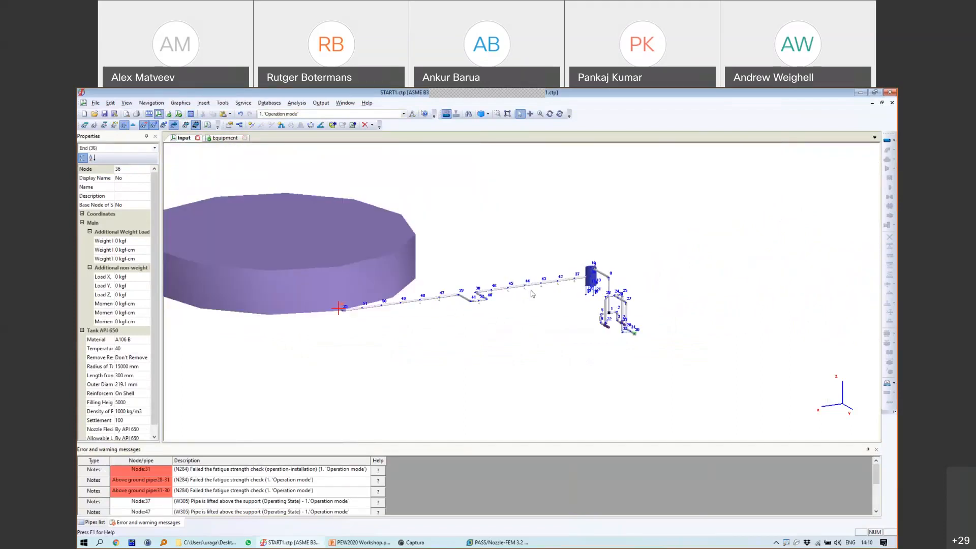
scroll(663, 334, "down", 5)
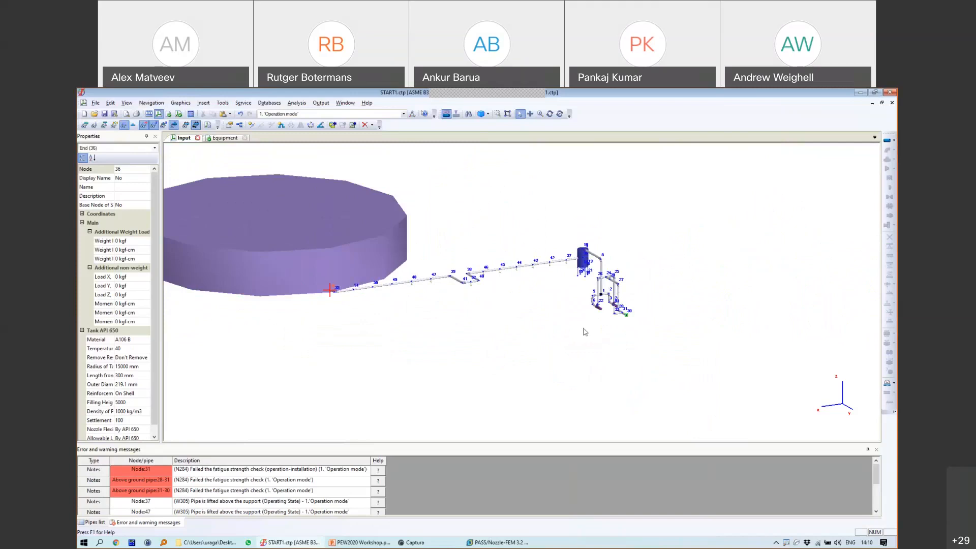
scroll(584, 332, "up", 5)
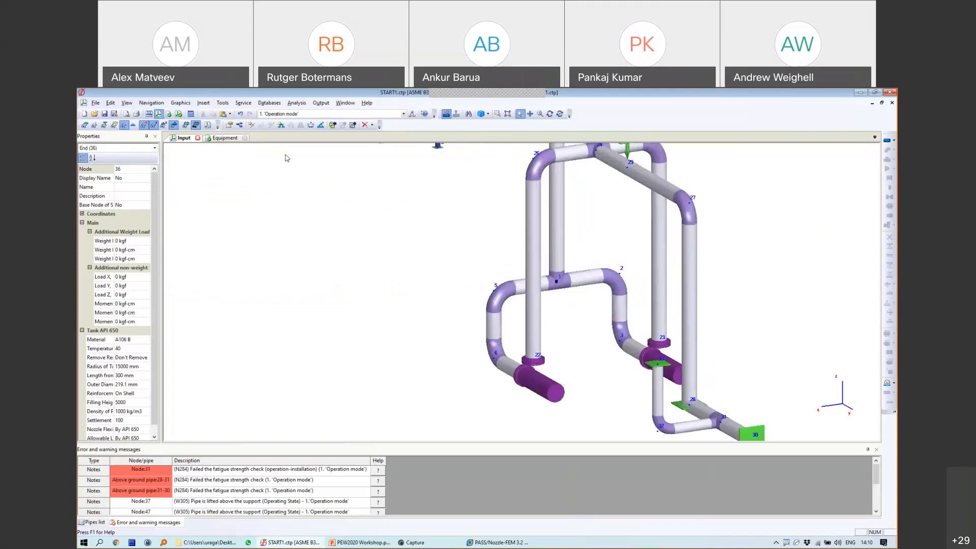
middle_click_drag(625, 315, 653, 340)
left_click(549, 114)
left_click_drag(642, 256, 613, 293)
scroll(674, 266, "down", 5)
scroll(678, 294, "up", 2)
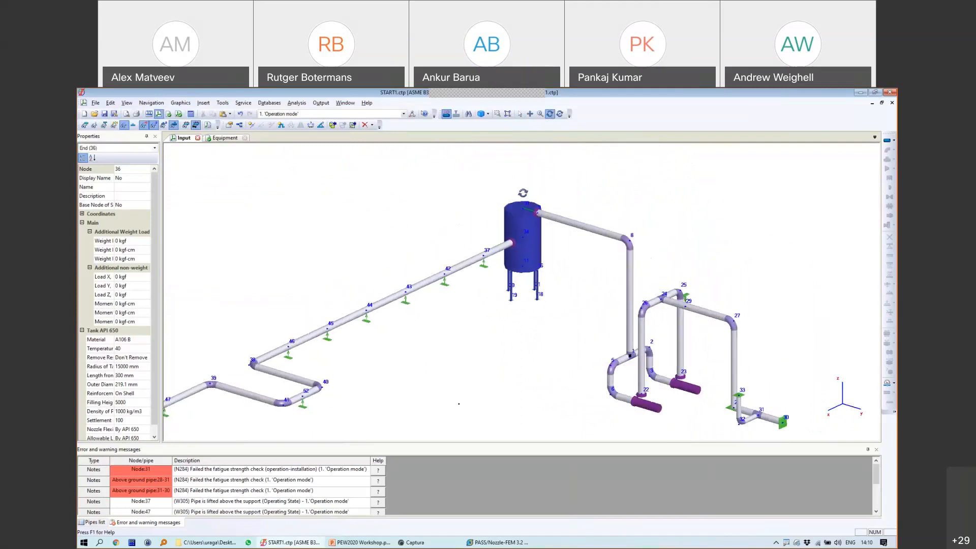
Step: Add two operation modes copied from the current values in the Smart Operation Mode Editor
left_click(412, 115)
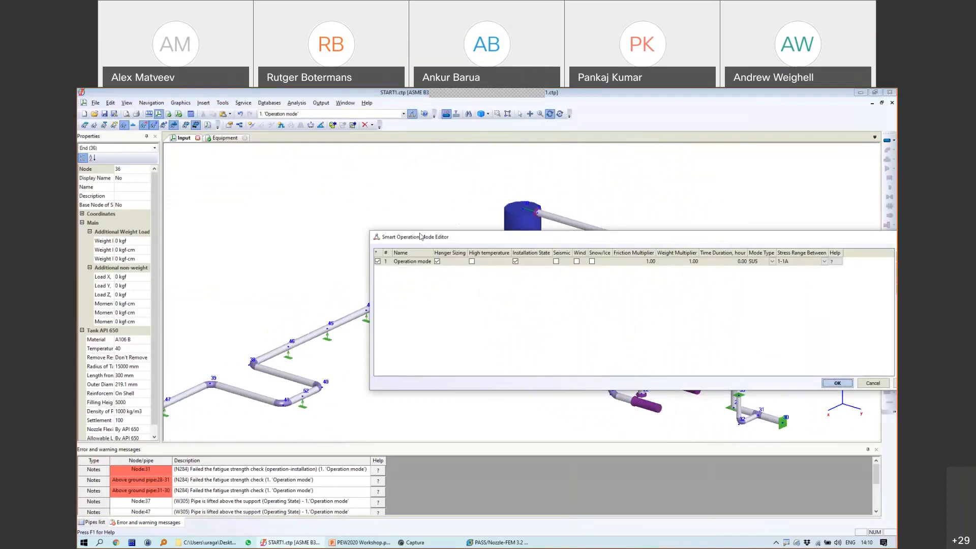
left_click(738, 222)
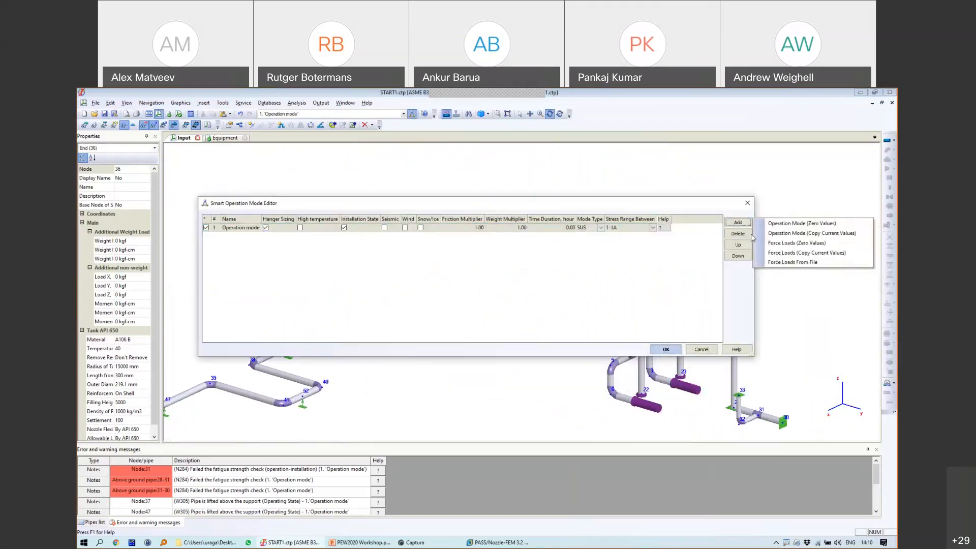
left_click(782, 233)
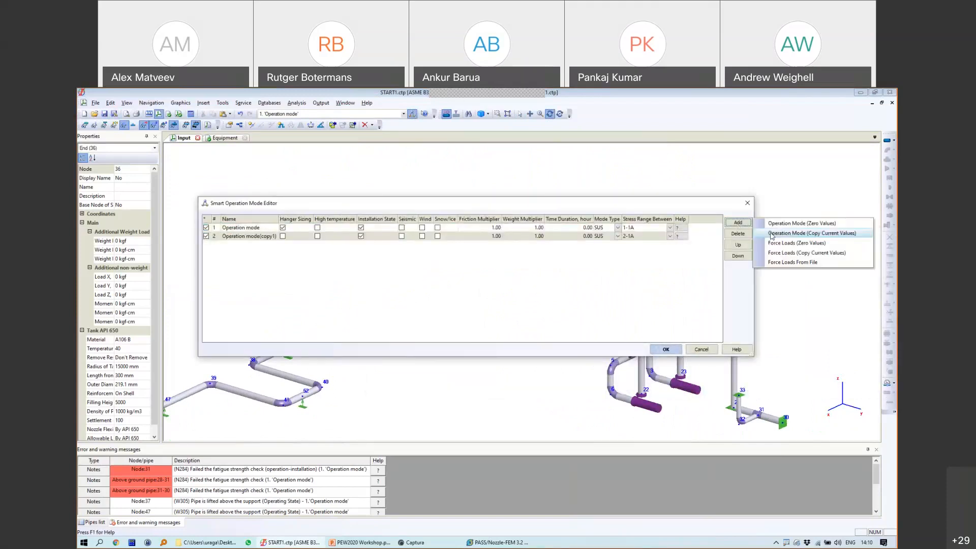
left_click(782, 232)
Step: Rename the two new modes 'Left Pump' and 'Right Pump' and confirm with OK
left_click(274, 236)
left_click(274, 236)
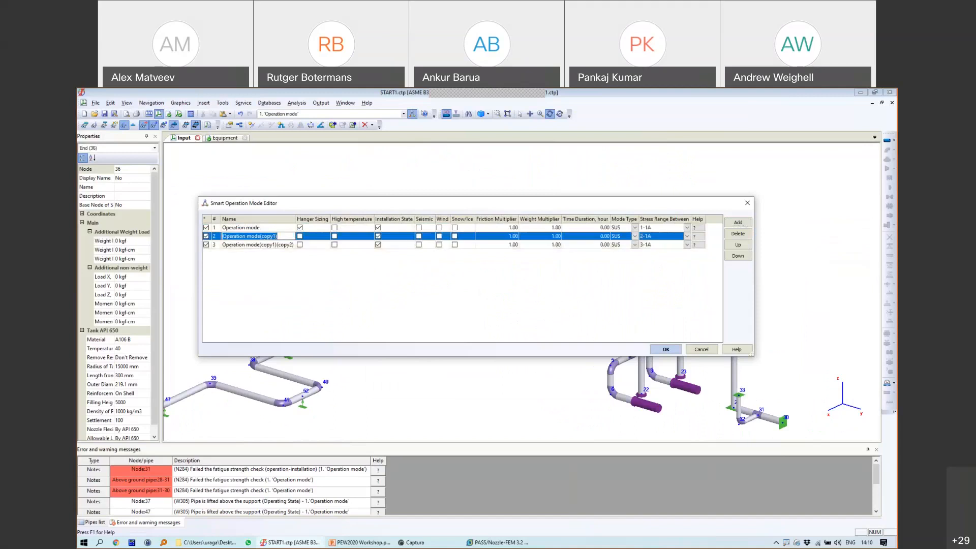
type("Left Puymp")
key("Left")
key("Left")
key("BackSpace")
left_click(265, 246)
type("R")
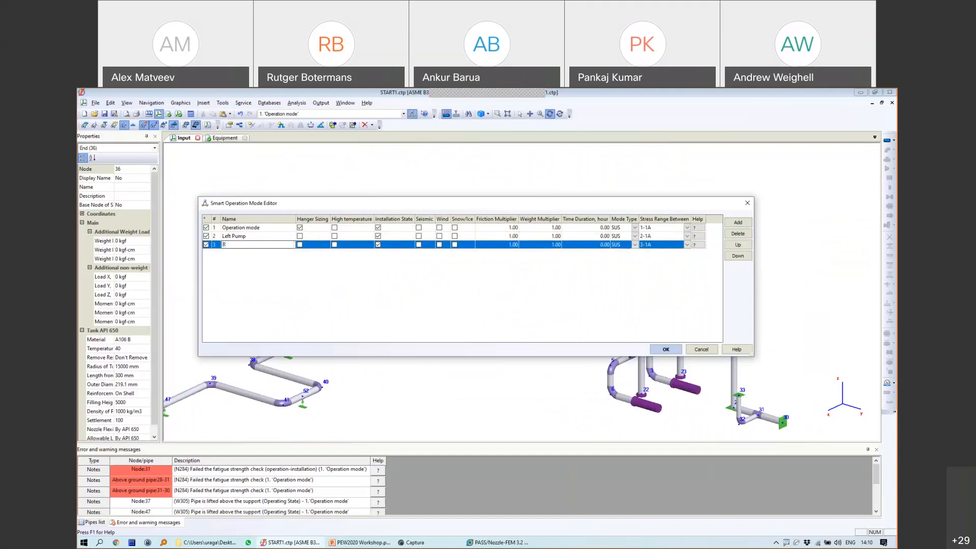
type("ight Pump")
left_click(455, 330)
left_click(666, 350)
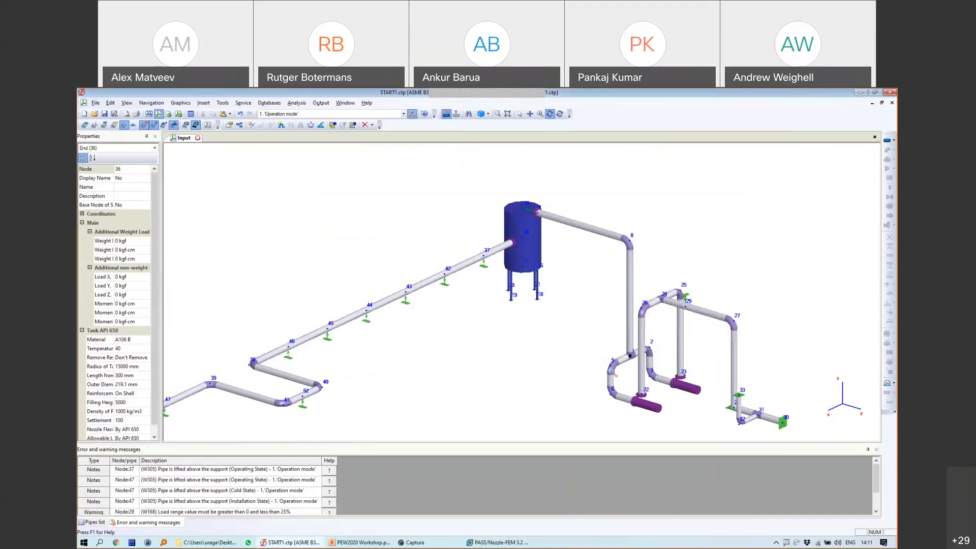
Step: Insert node 53 midway on pipe 1-2 and node 54 on pipe 1-5
scroll(655, 366, "up", 5)
left_click_drag(661, 273, 696, 268)
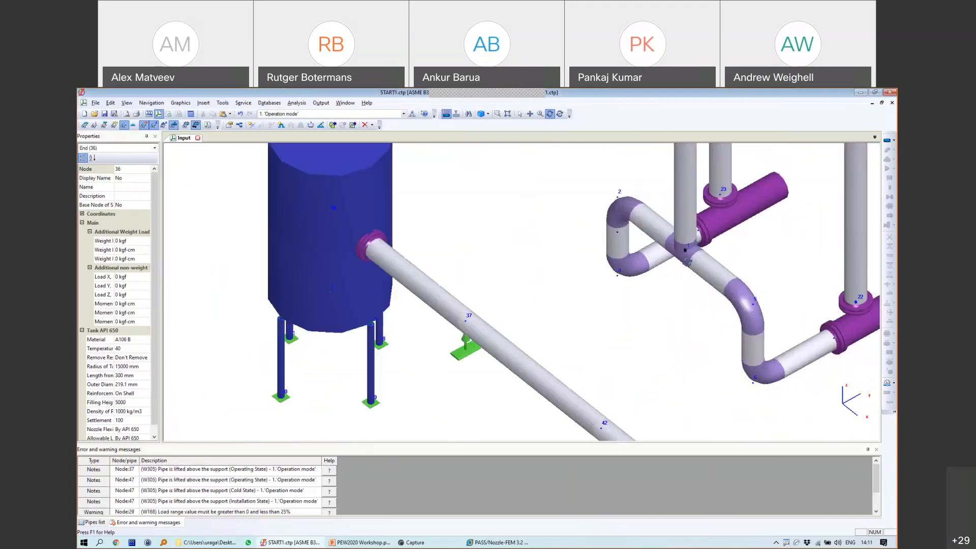
scroll(696, 268, "up", 2)
left_click(251, 125)
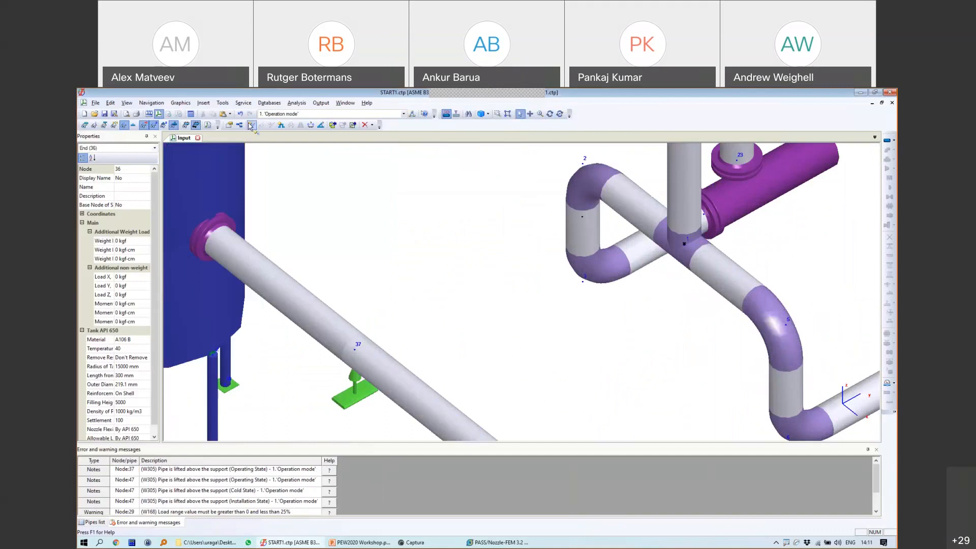
left_click(638, 206)
left_click(429, 390)
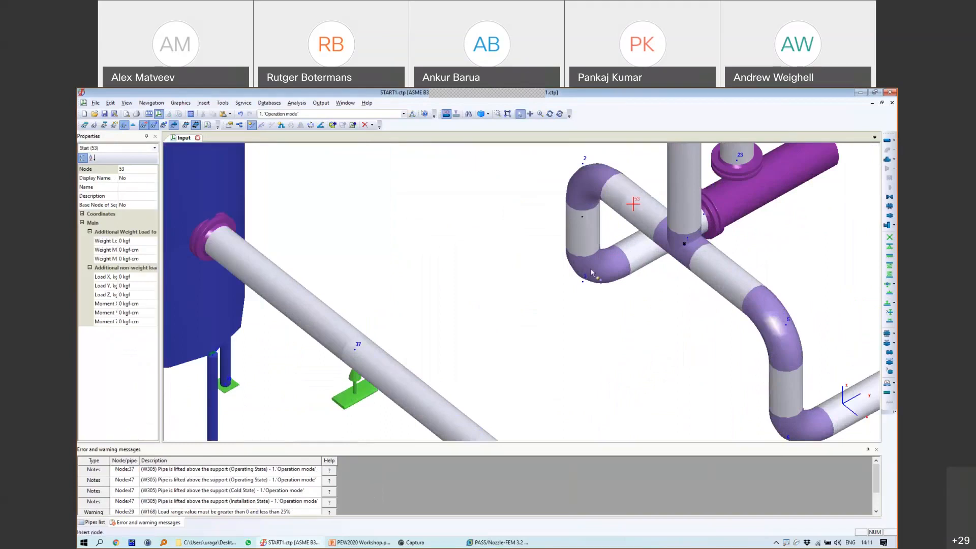
left_click(719, 276)
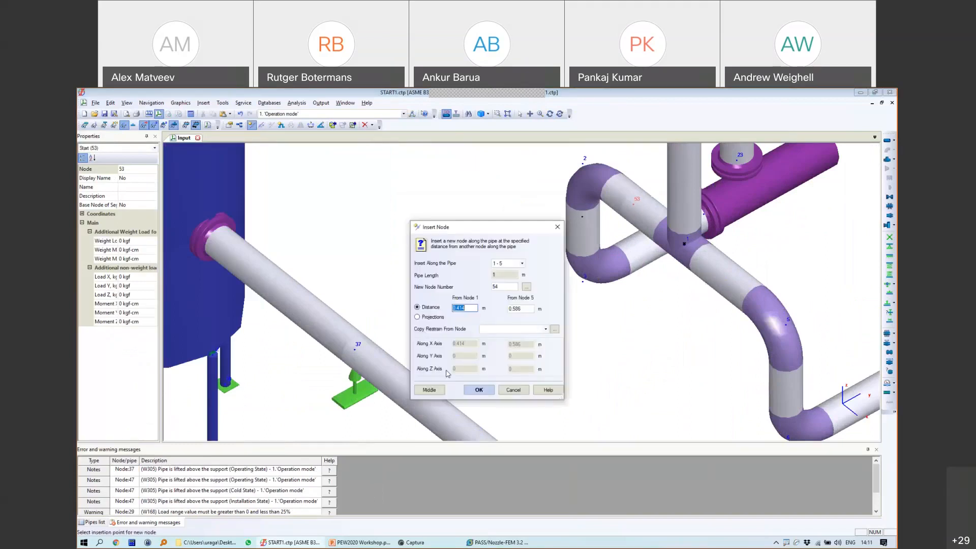
left_click(474, 391)
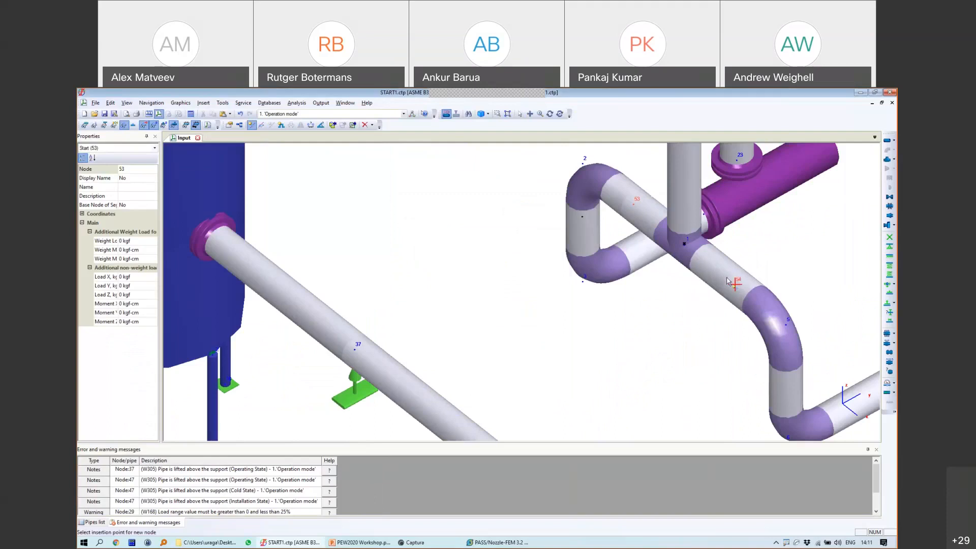
Step: Add a 300 mm long valve at node 54
left_click(890, 198)
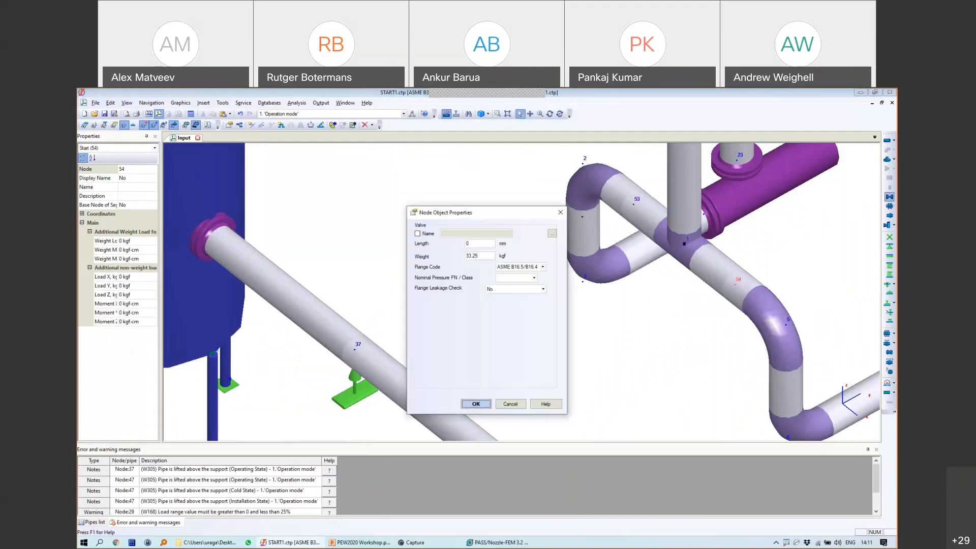
double_click(472, 243)
type("308")
left_click(483, 406)
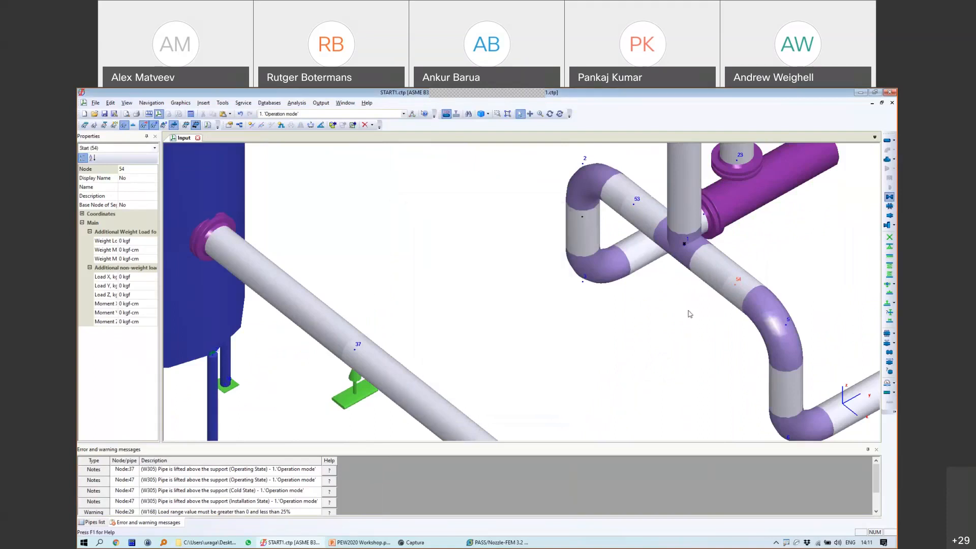
Step: Copy the node 54 valve and paste it at node 53
right_click(726, 272)
left_click(747, 105)
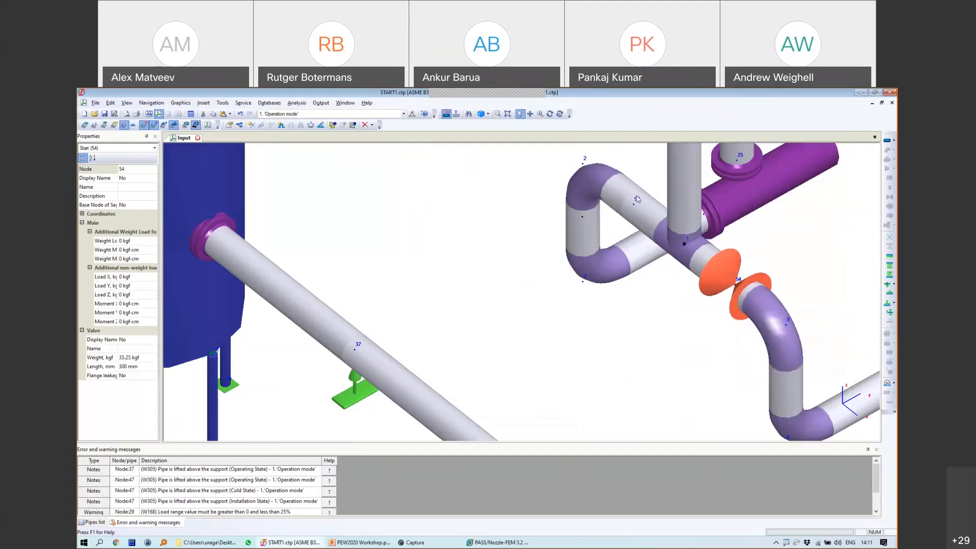
right_click(638, 213)
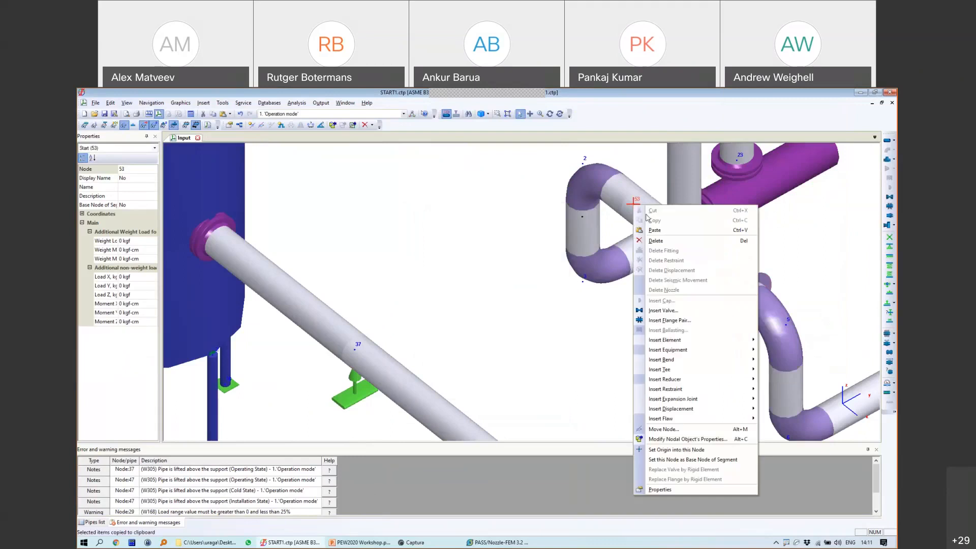
left_click(651, 231)
scroll(651, 234, "down", 5)
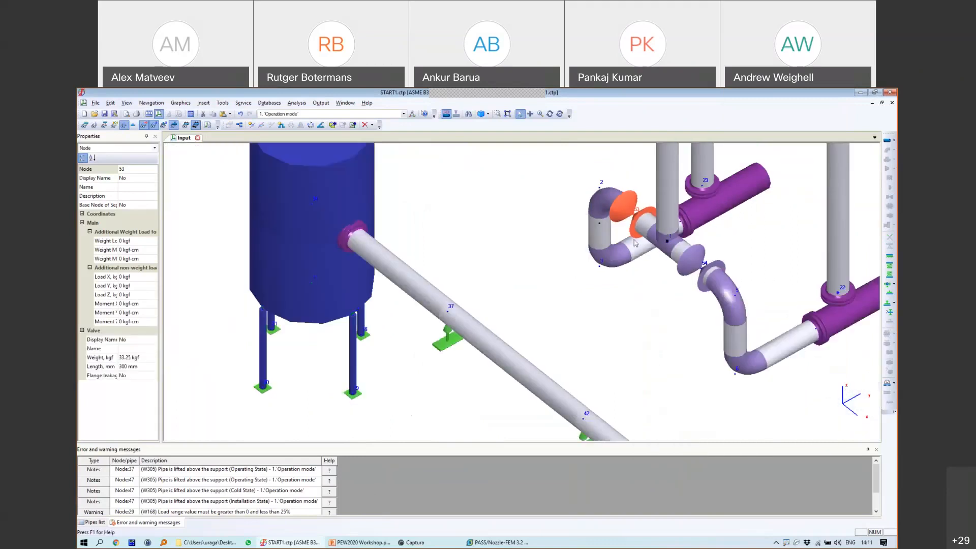
scroll(574, 282, "up", 4)
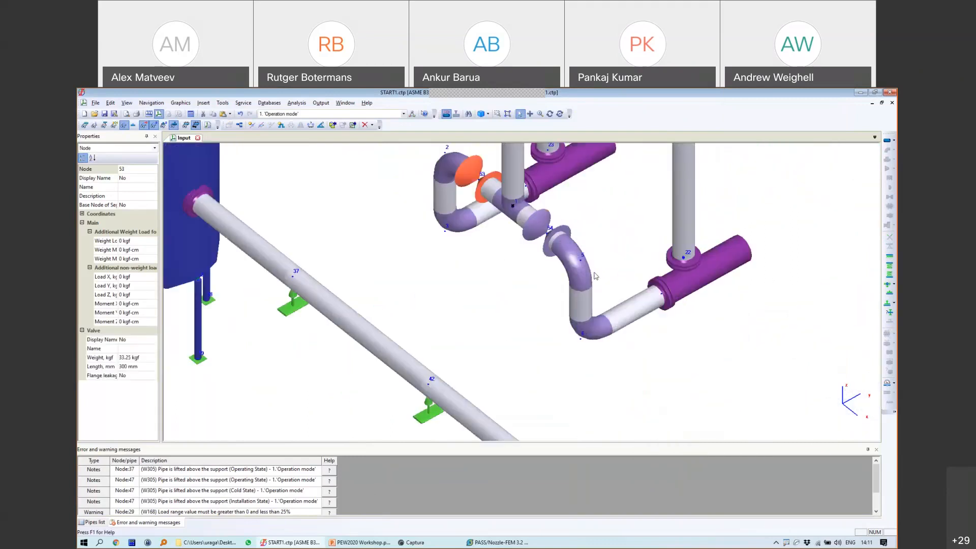
Step: Switch the load-case combo to 2. 'Left Pump'
left_click(315, 115)
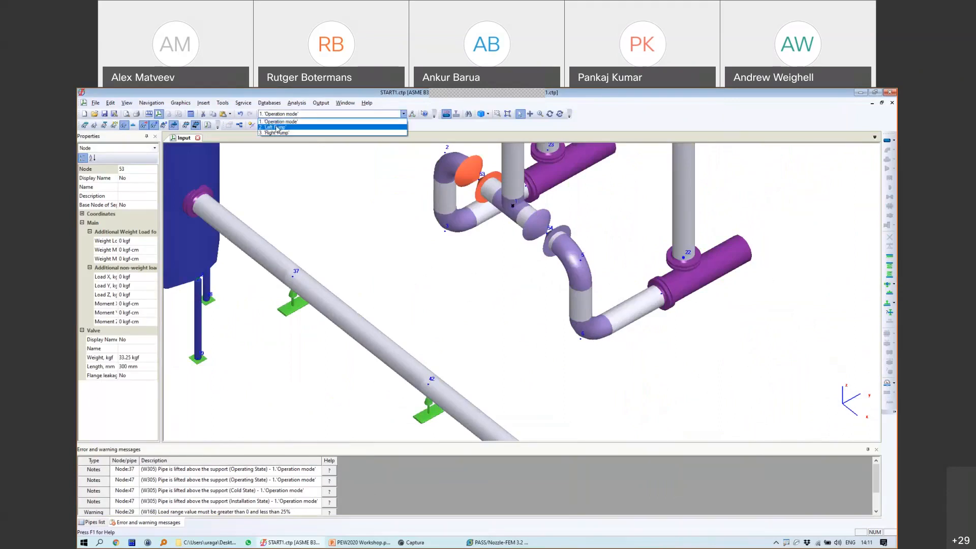
left_click_drag(263, 106, 282, 174)
key("Escape")
left_click(285, 114)
left_click(290, 127)
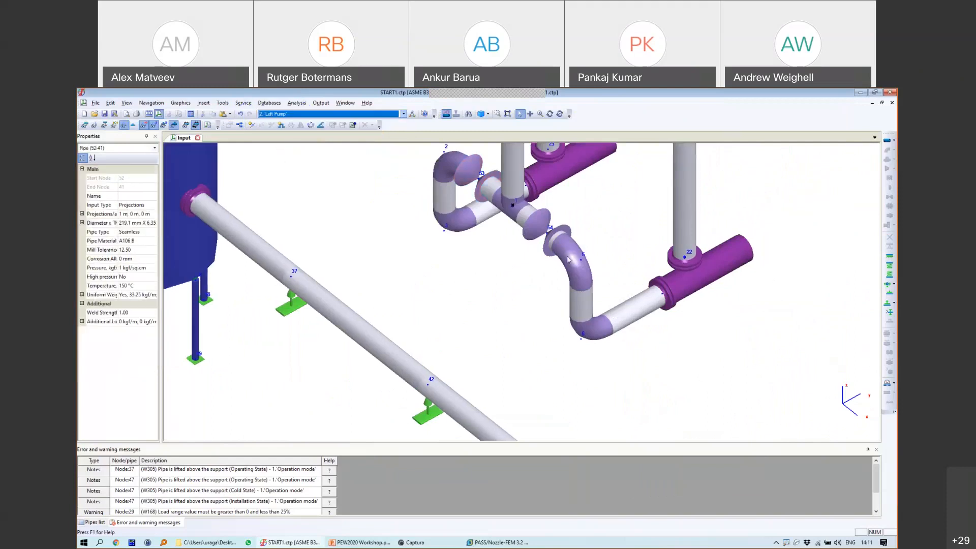
Step: Set the pipes from node 54 to the nozzle to temperature 20 °C and pressure 0
left_click(559, 239)
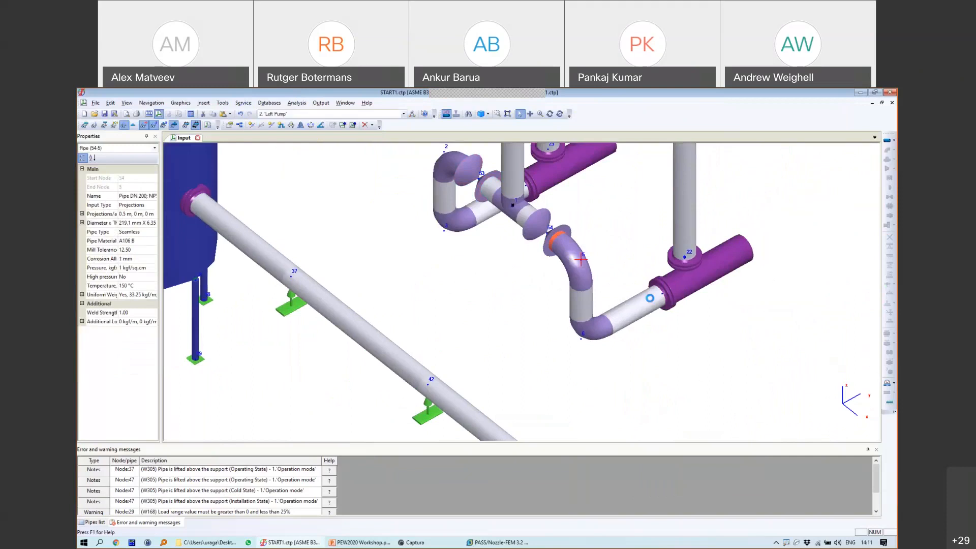
left_click(652, 296, "shift")
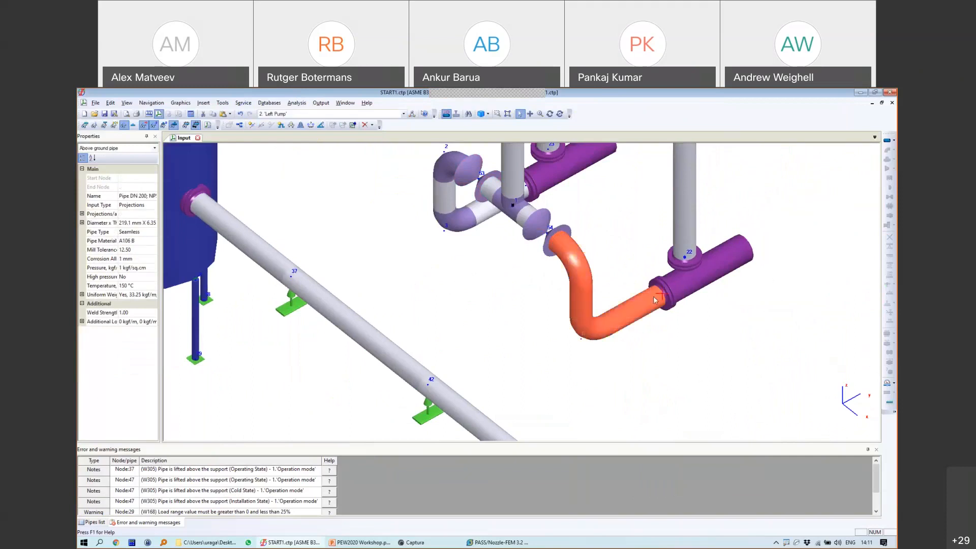
left_click(130, 285)
type("0")
key("BackSpace")
type("20")
left_click(131, 268)
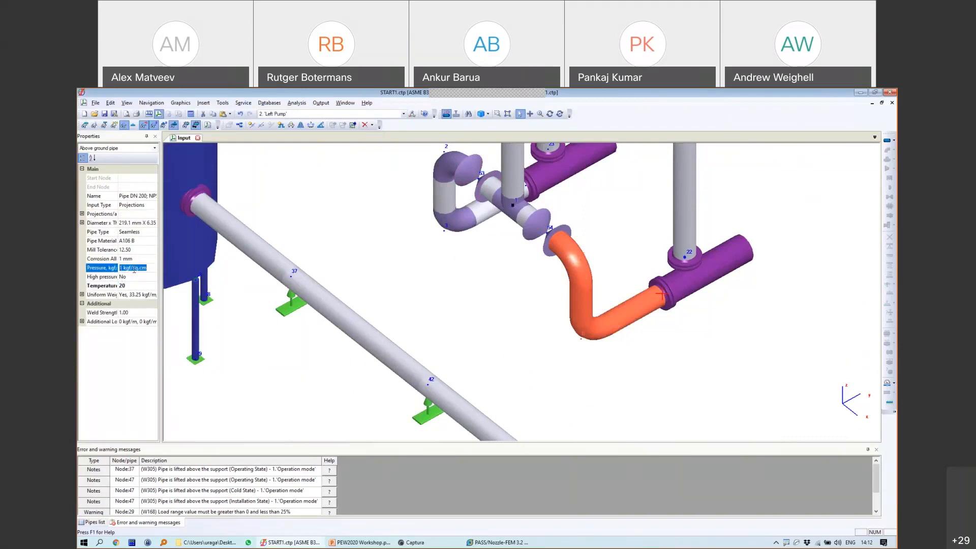
type("0")
key("Return")
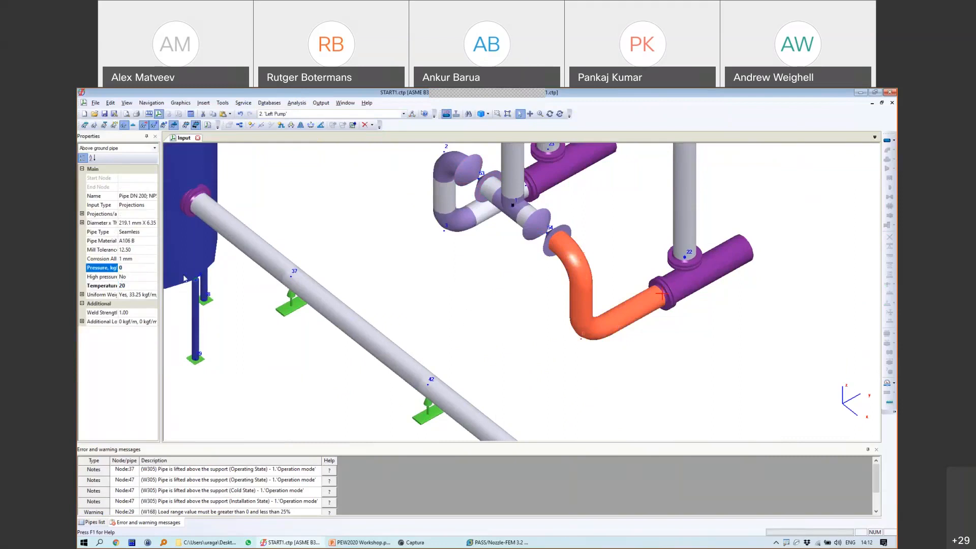
left_click(537, 212)
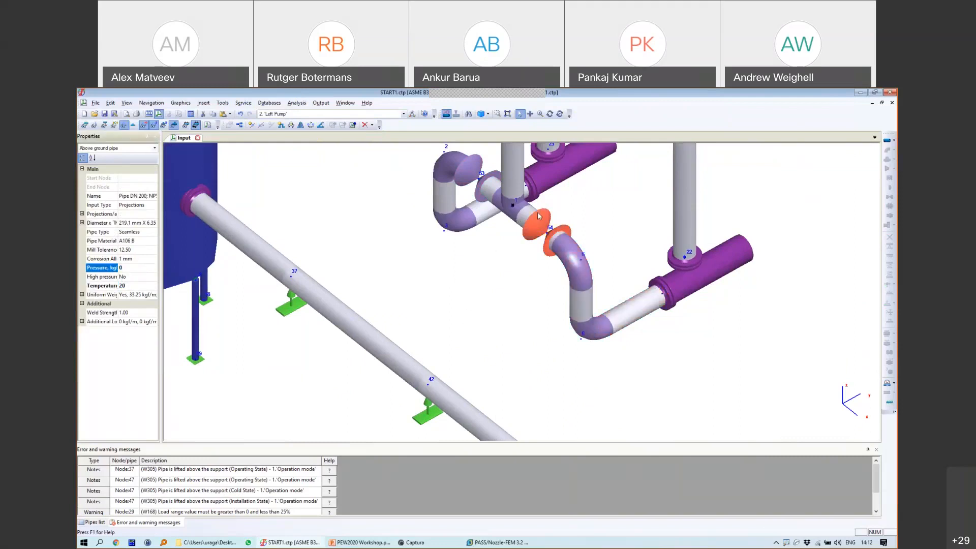
left_click(284, 114)
Step: Switch to the 3. 'Right Pump' load case and bring the node 53 branch into view
left_click(288, 133)
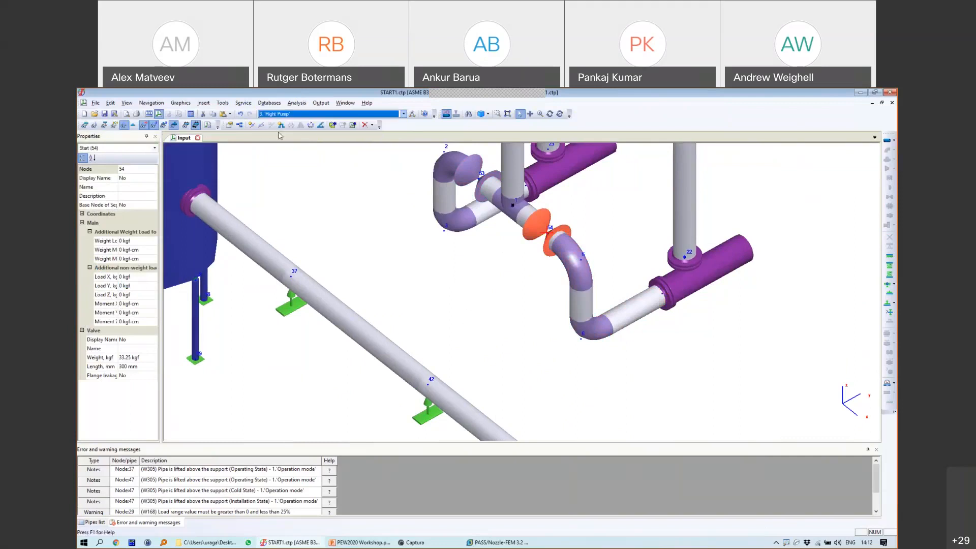
left_click(486, 196)
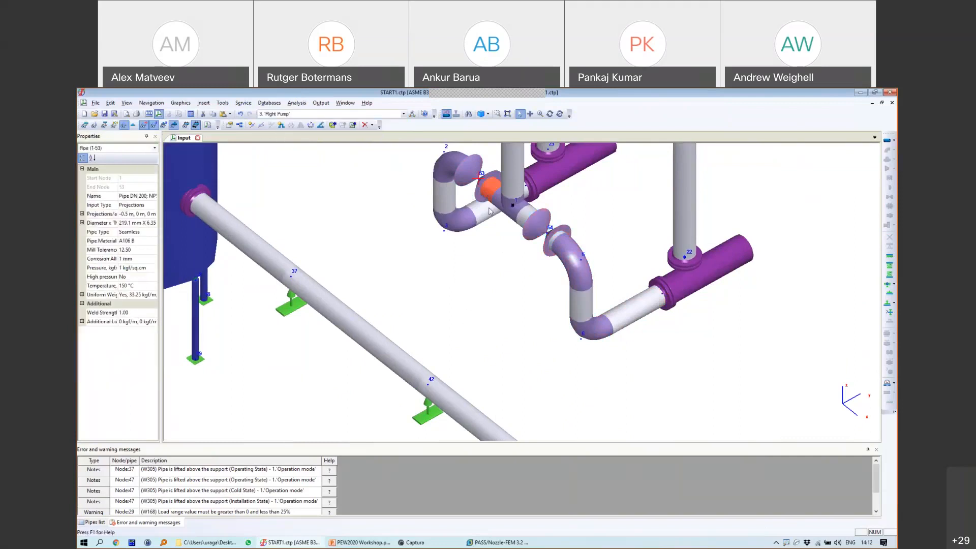
left_click(485, 184)
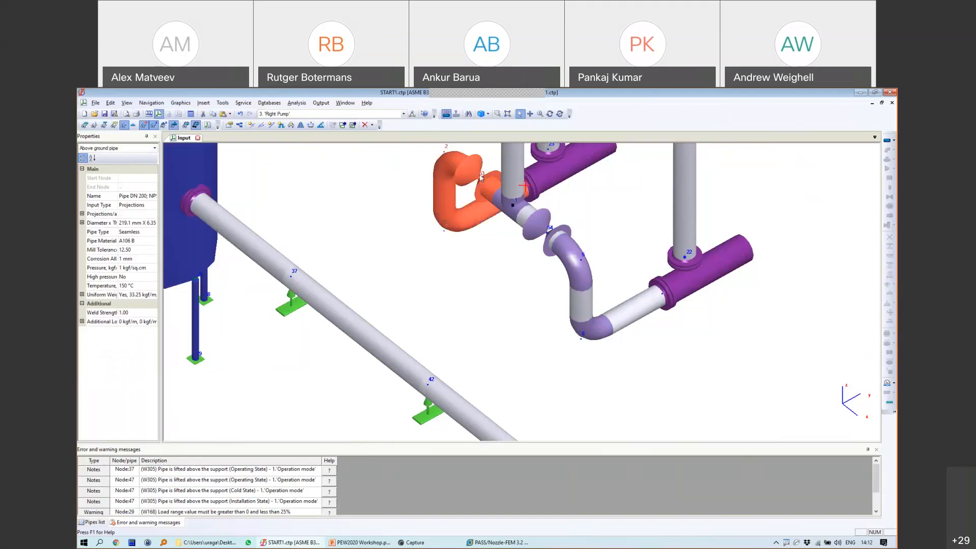
left_click(549, 113)
left_click_drag(584, 214, 519, 280)
middle_click_drag(520, 280, 843, 216)
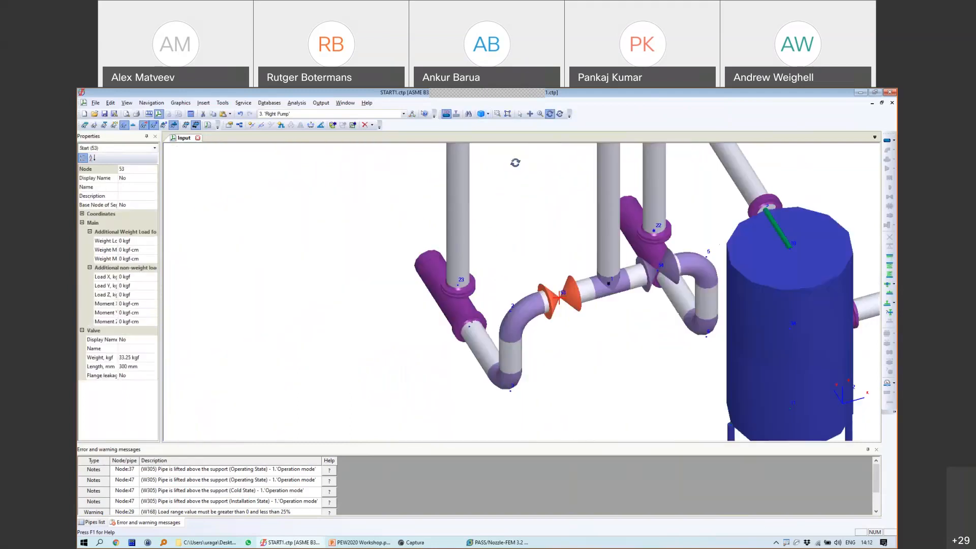
left_click(519, 114)
Step: Set the run from node 23 to node 53 to temperature 20 °C and pressure 0
left_click(543, 302)
left_click(468, 327)
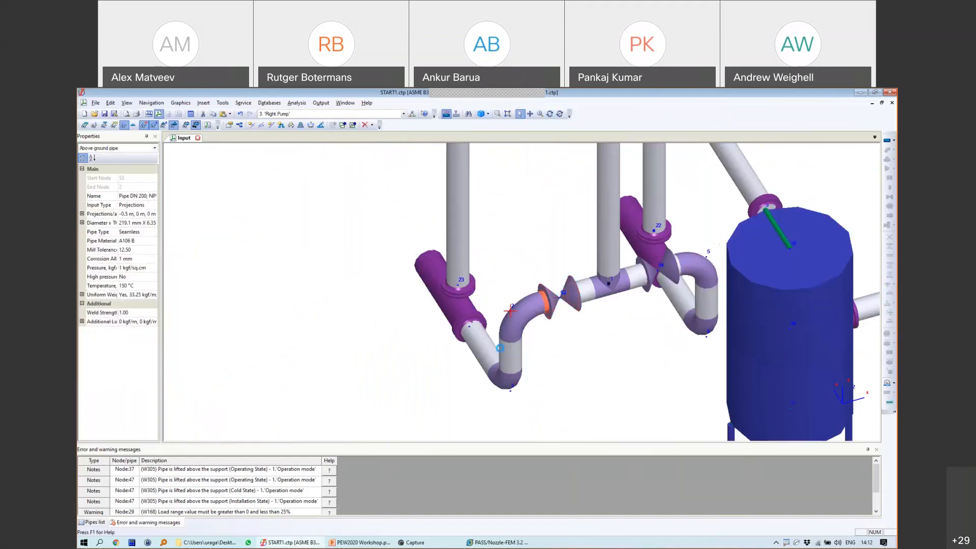
left_click(133, 285)
type("20")
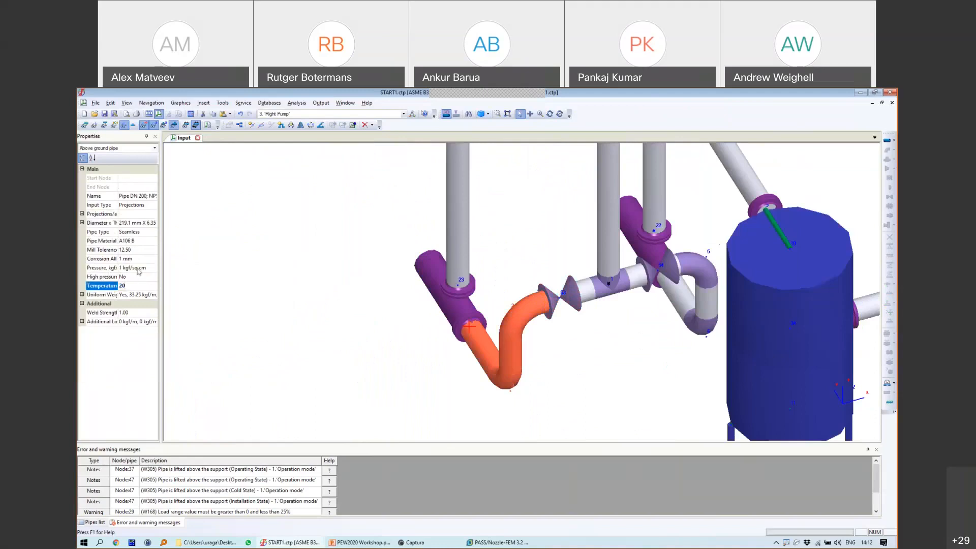
key("Return")
left_click(136, 268)
type("0")
key("Return")
Step: Rotate the model for an overview and open the Project Tree of element properties
left_click(470, 328)
scroll(534, 331, "down", 3)
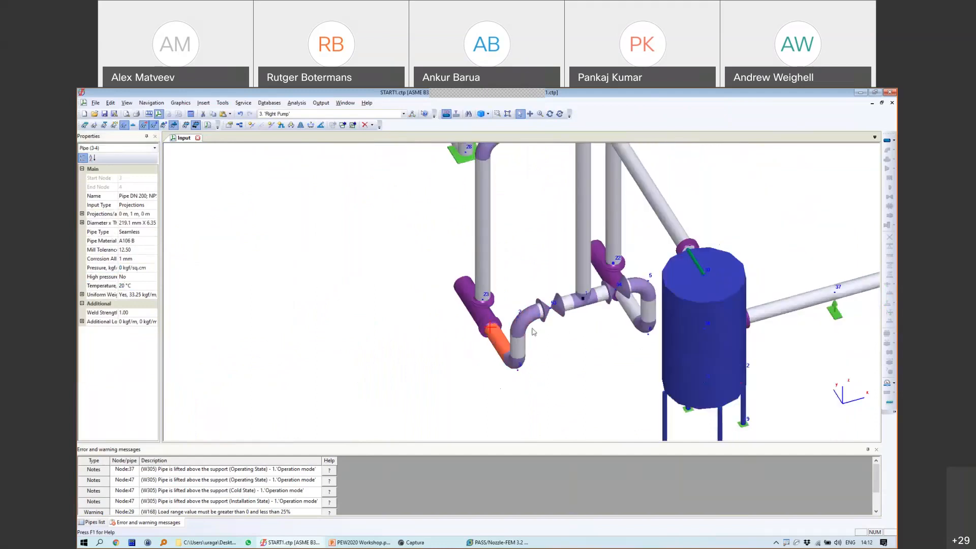
scroll(534, 332, "down", 3)
scroll(533, 331, "up", 2)
left_click(550, 113)
left_click_drag(604, 270, 597, 295)
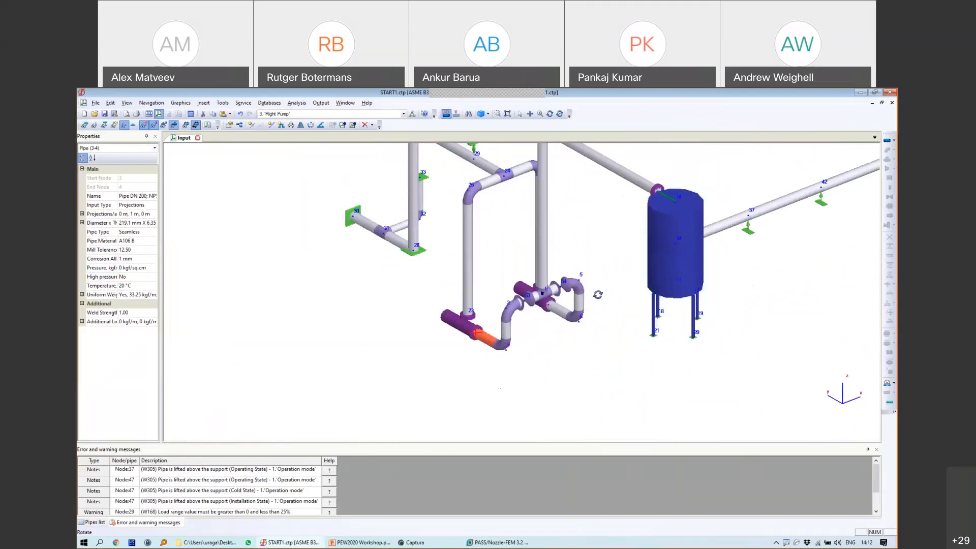
scroll(598, 295, "up", 2)
left_click(239, 125)
Step: Colour the pipes by Pipe > Temperature in the Project Tree
left_click_drag(442, 158, 208, 170)
left_click(135, 186)
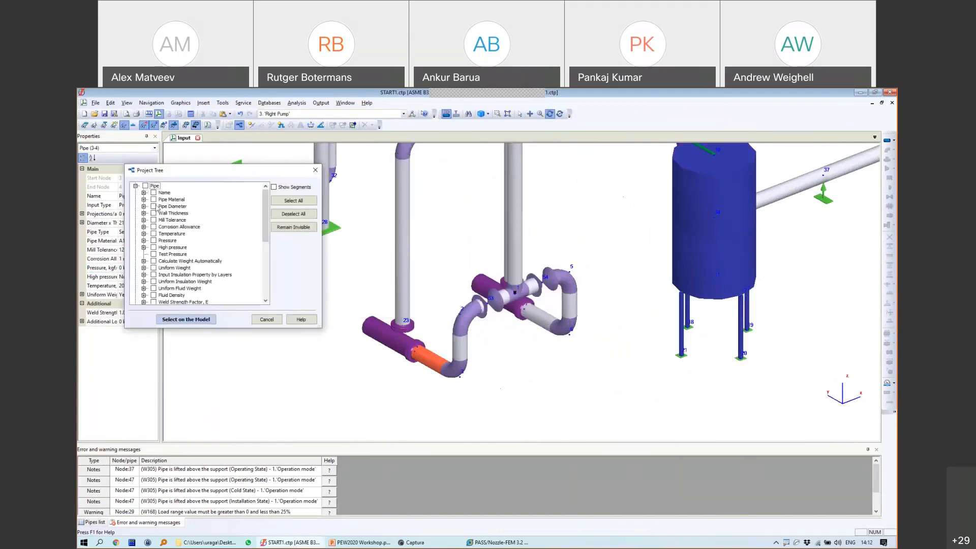
left_click(152, 233)
middle_click_drag(598, 315, 636, 319)
scroll(636, 325, "down", 4)
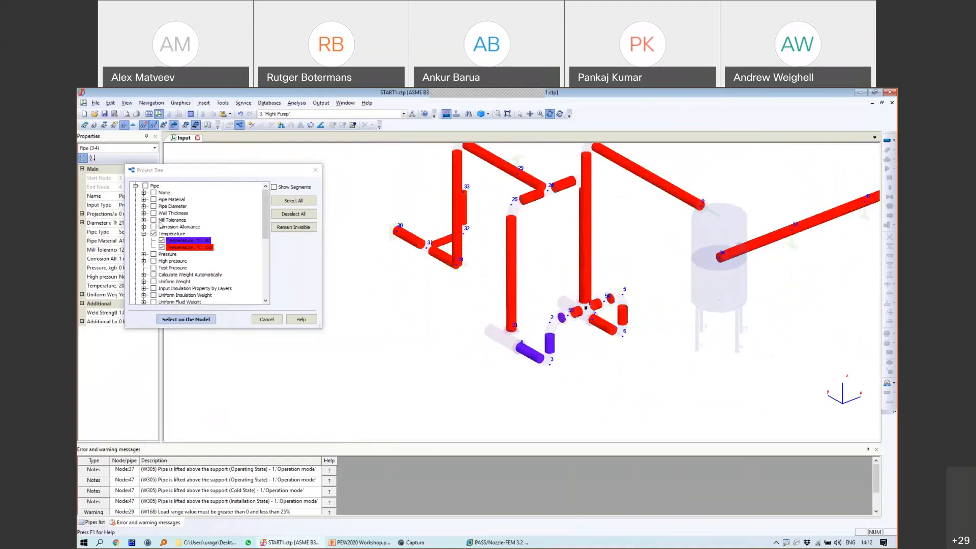
Step: Compare the temperature colouring between the Left Pump and Operation mode load cases
left_click(284, 114)
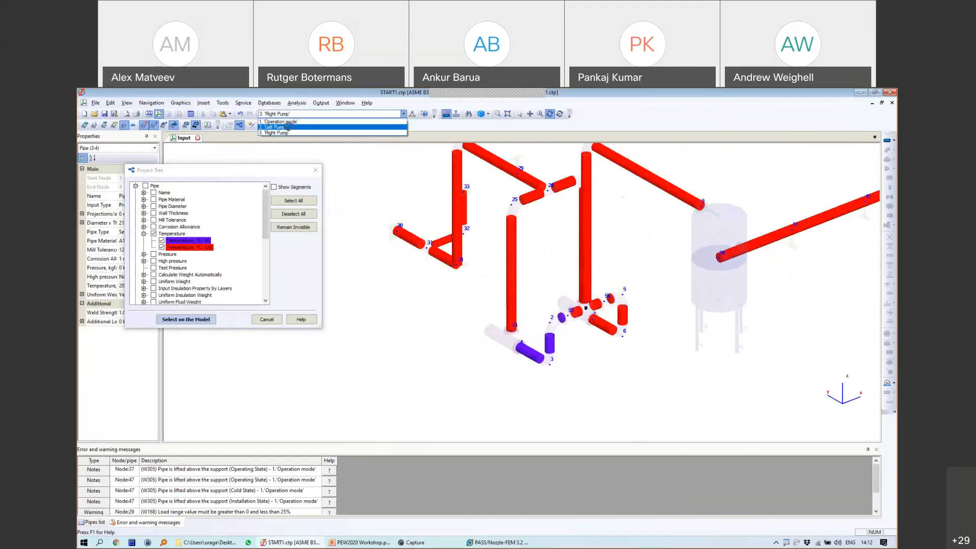
left_click(287, 126)
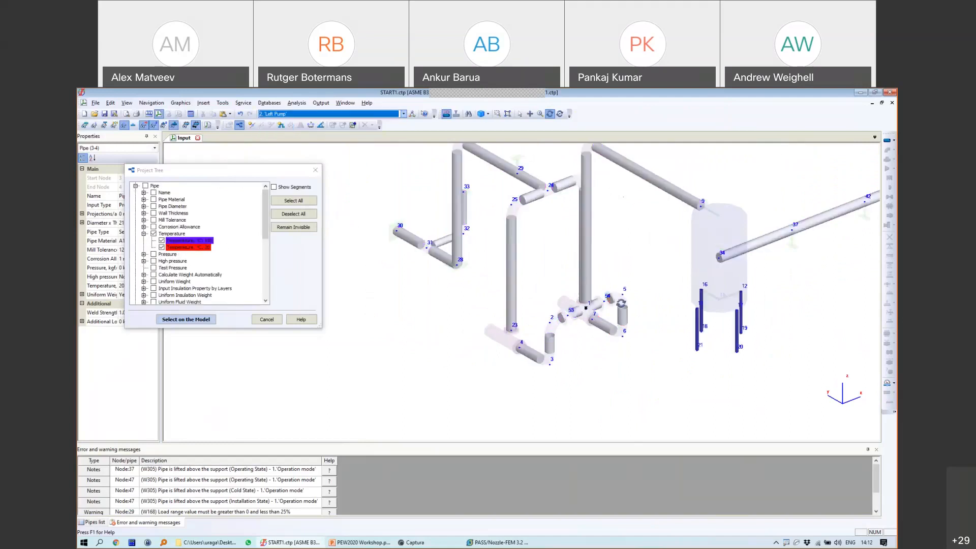
left_click(284, 114)
left_click(281, 122)
left_click(285, 114)
left_click(285, 127)
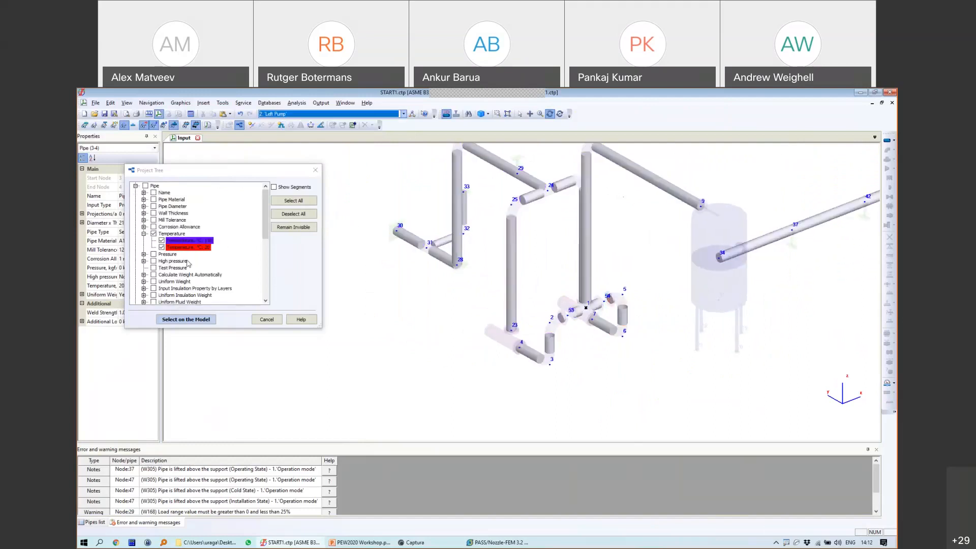
left_click(154, 235)
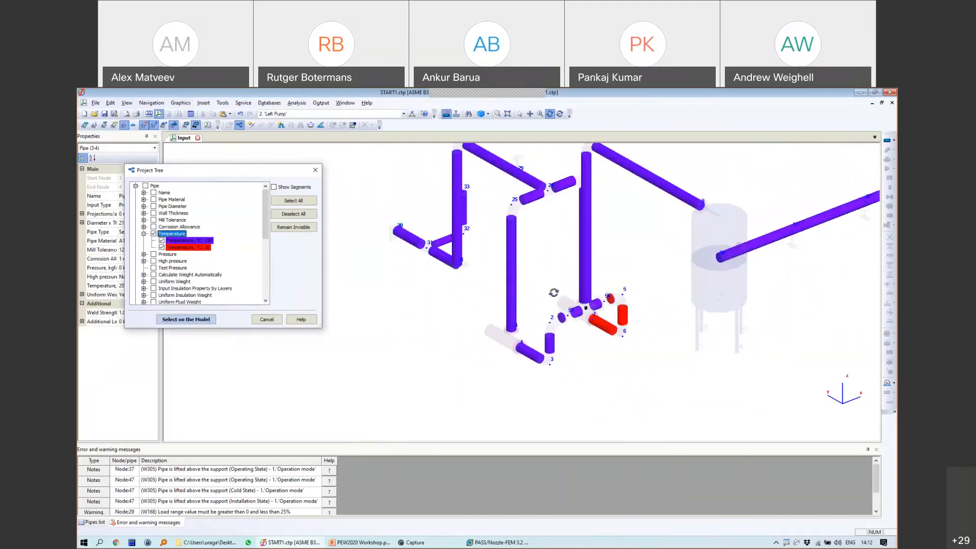
Step: Return to 1. 'Operation mode' and close the Project Tree
left_click(288, 114)
left_click(285, 121)
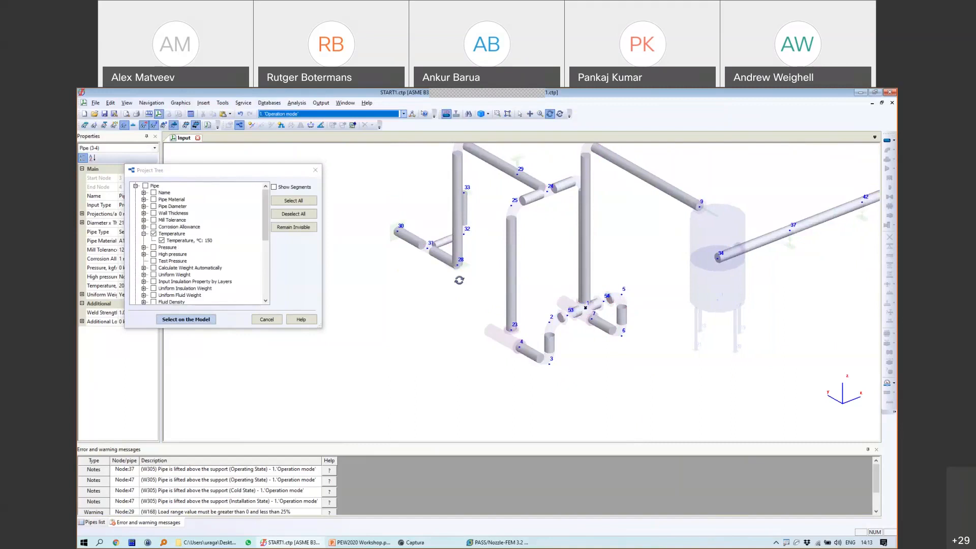
left_click(266, 320)
Step: Review the Operation mode, Left Pump and Right Pump rows in the mode editor and accept with OK
scroll(494, 291, "down", 4)
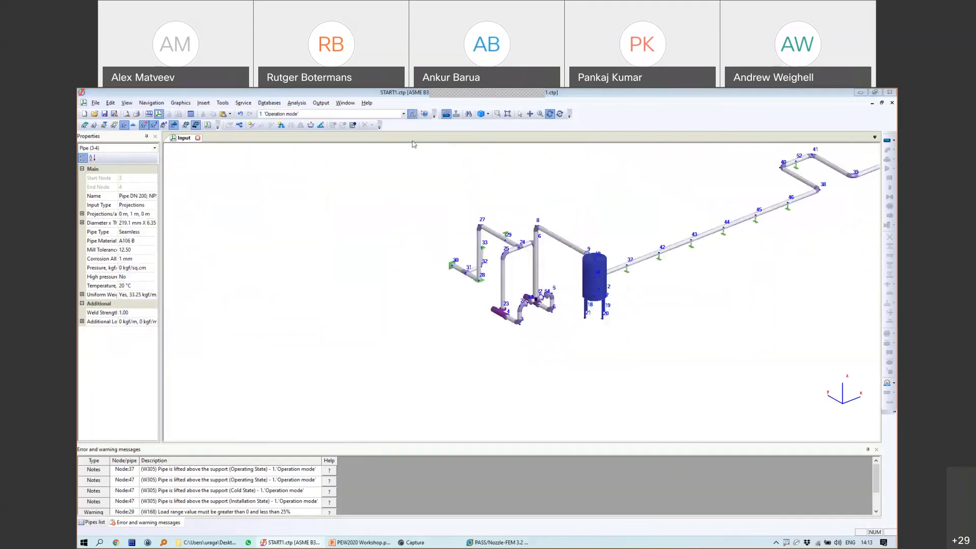
left_click(411, 114)
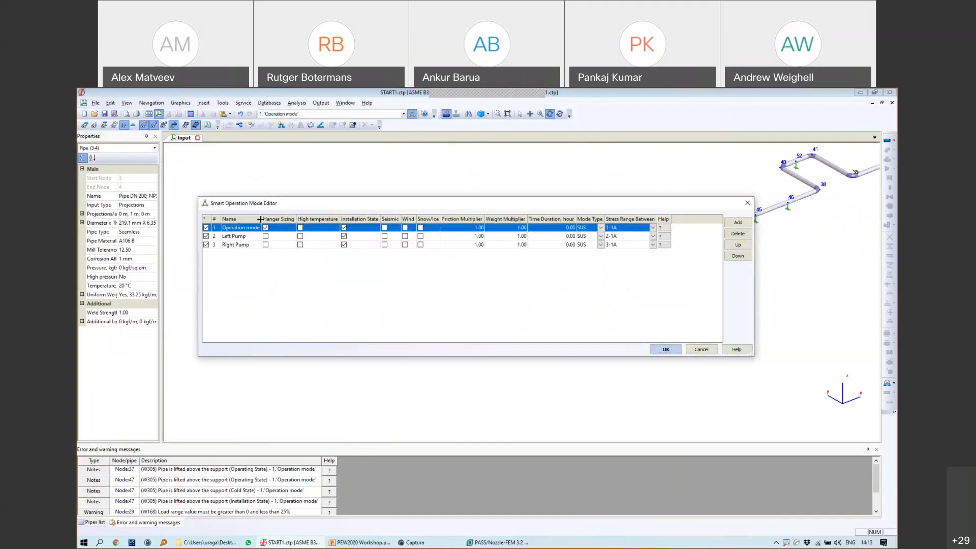
left_click(236, 236)
left_click(241, 229)
left_click(666, 350)
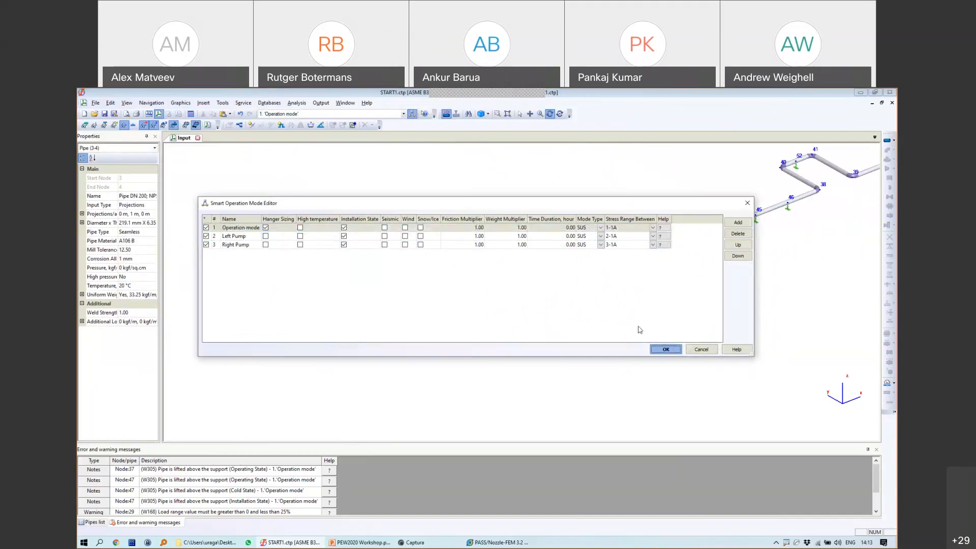
Step: Run the stress analysis, zoom toward the pump area and open the results view
left_click(191, 115)
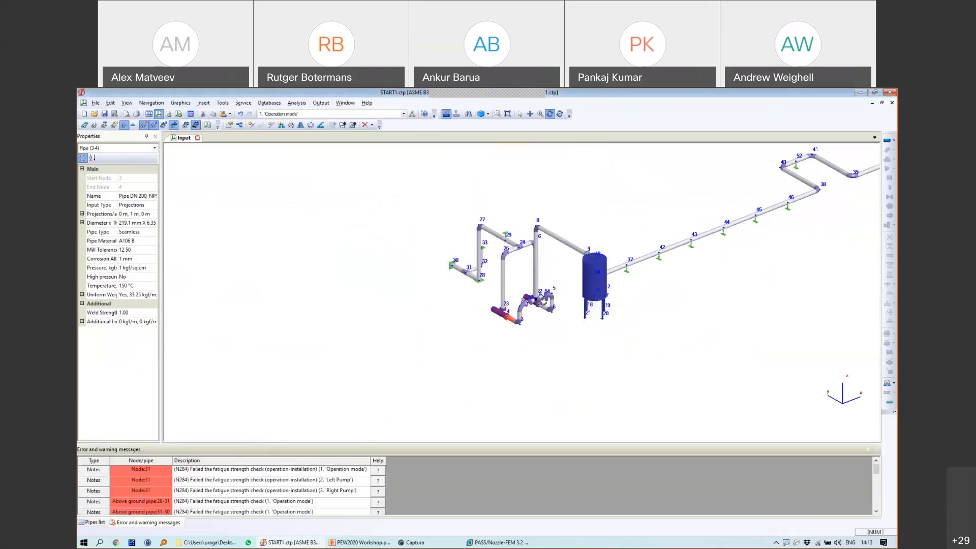
scroll(536, 300, "up", 5)
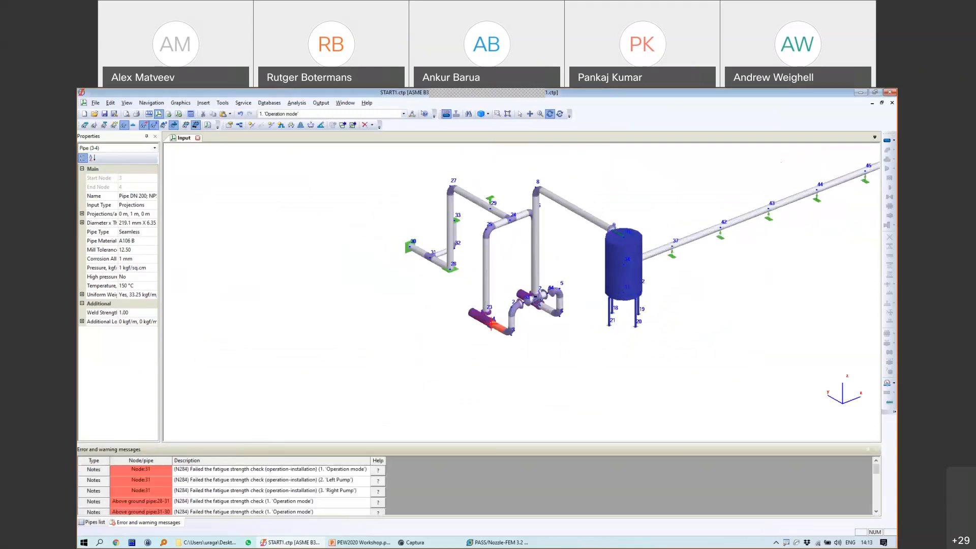
left_click(180, 115)
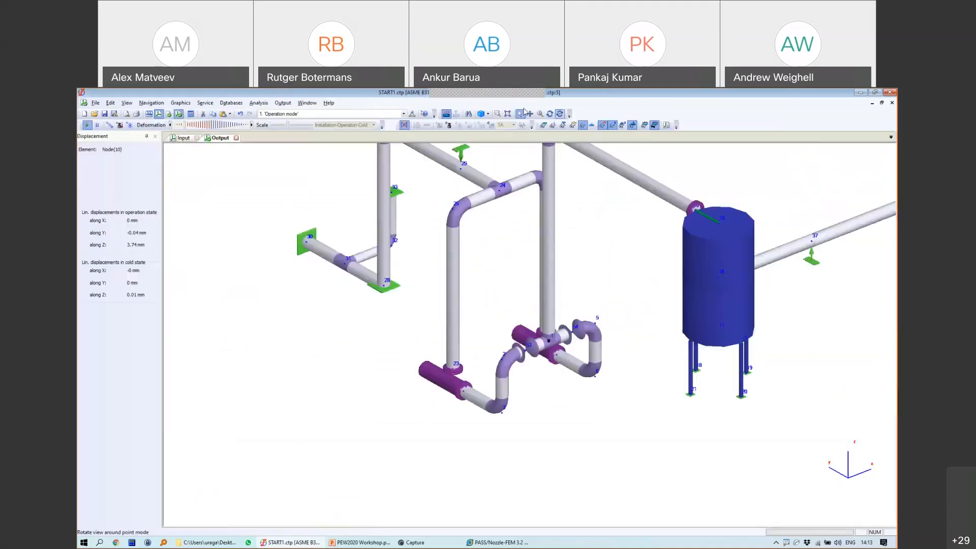
Step: Orbit to a frontal view centred on the lower loop and start the deformation animation
left_click(550, 114)
left_click_drag(600, 305, 470, 249)
scroll(512, 307, "up", 4)
middle_click_drag(573, 301, 621, 291)
left_click_drag(621, 292, 611, 280)
left_click(87, 126)
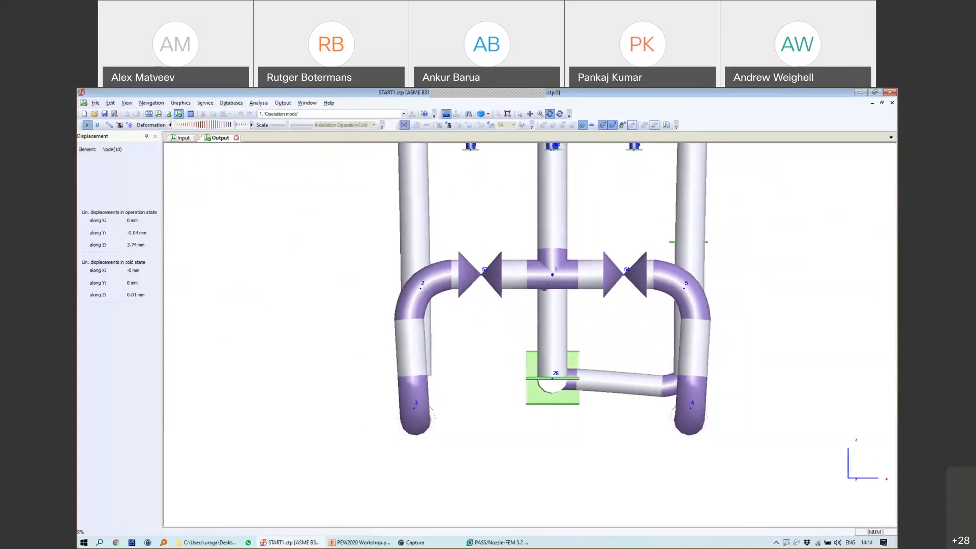
Step: Cycle the animated deformation through Left Pump, Right Pump and Operation mode, ending on Right Pump
left_click(287, 114)
left_click(287, 127)
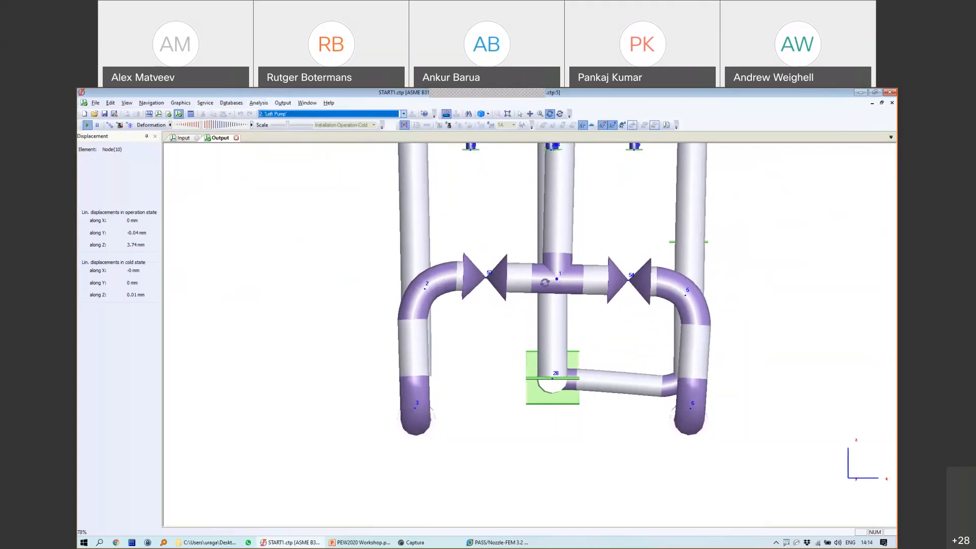
left_click(305, 114)
left_click(281, 135)
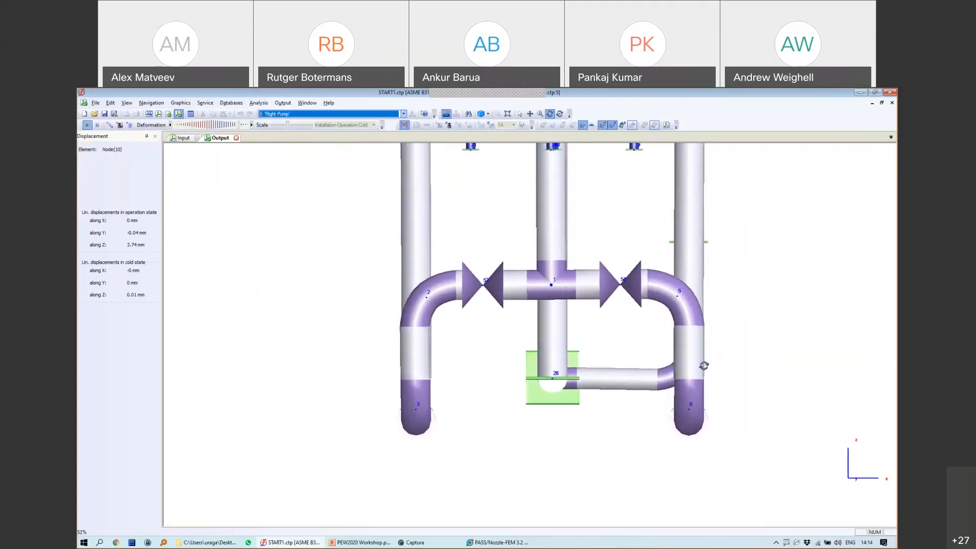
left_click(293, 114)
left_click(289, 121)
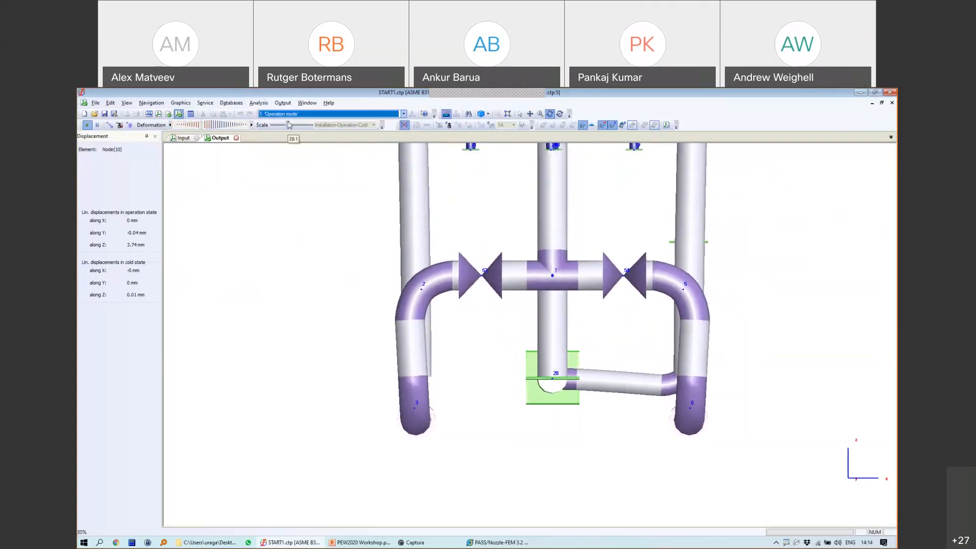
left_click(294, 114)
left_click(284, 127)
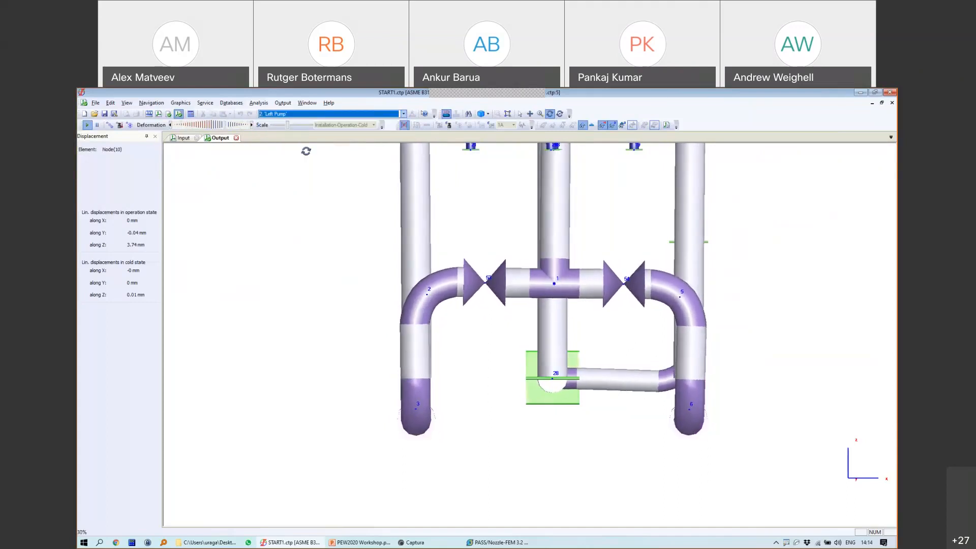
left_click(293, 114)
left_click(285, 133)
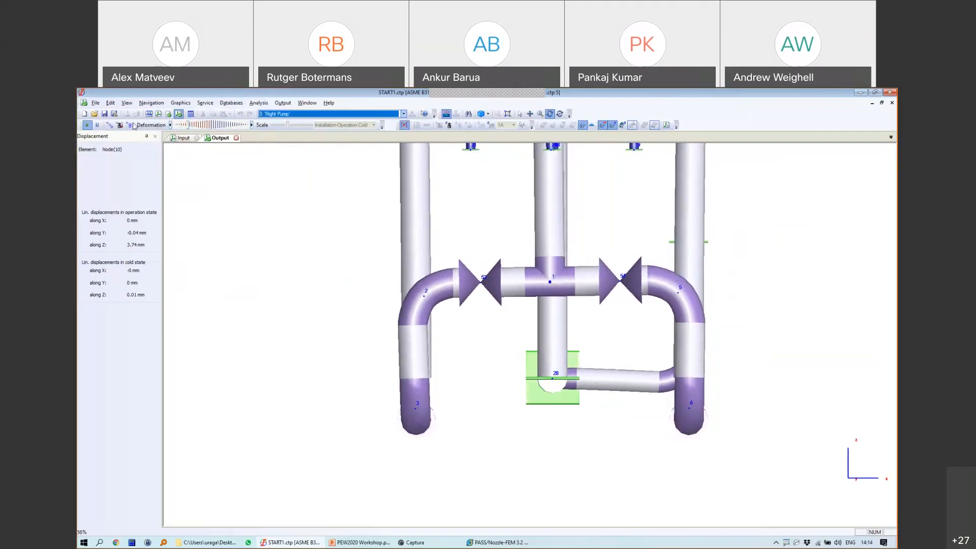
Step: Stop the animation and show the pipe stress results from the Output list
left_click(96, 124)
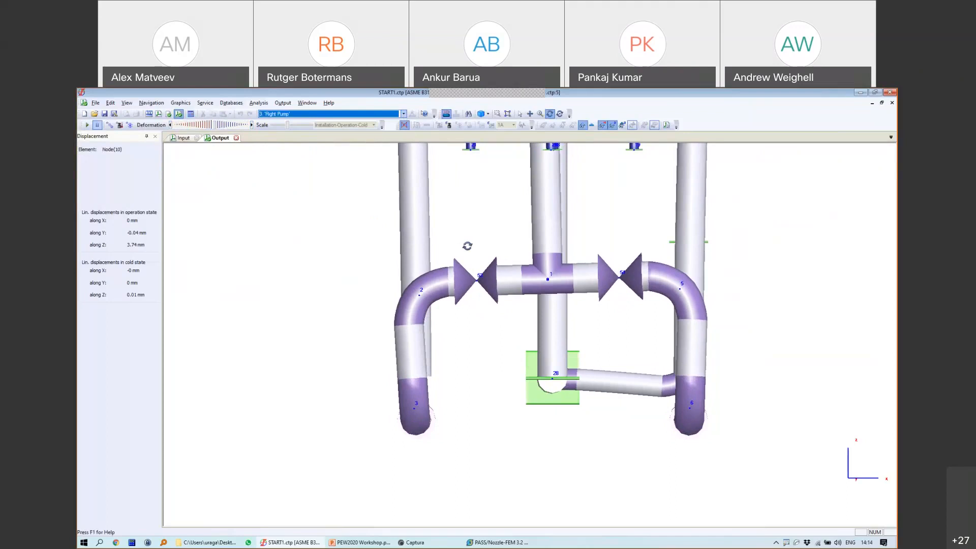
left_click(282, 106)
left_click(320, 194)
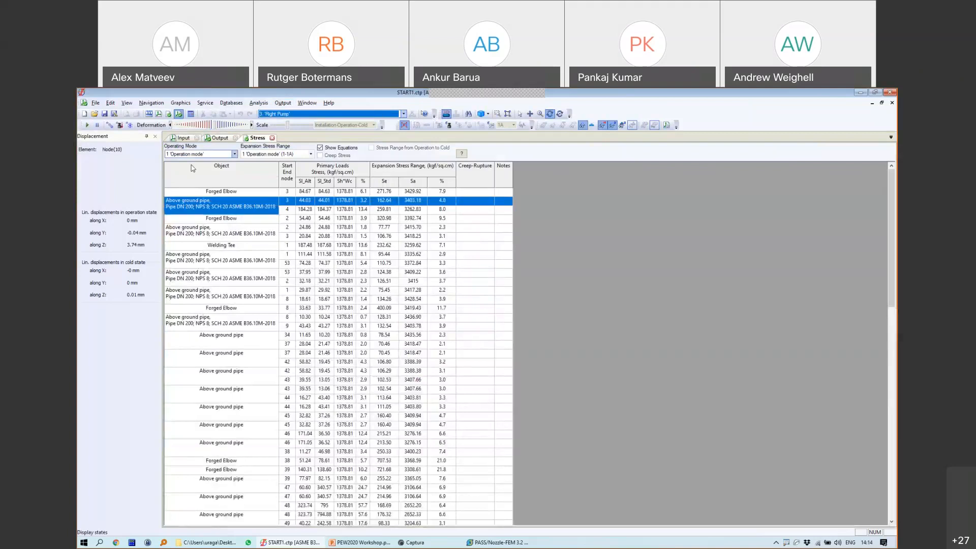
Step: Show pipe stresses for Operation, Left Pump and Right Pump modes, checking the cell equations
left_click(189, 154)
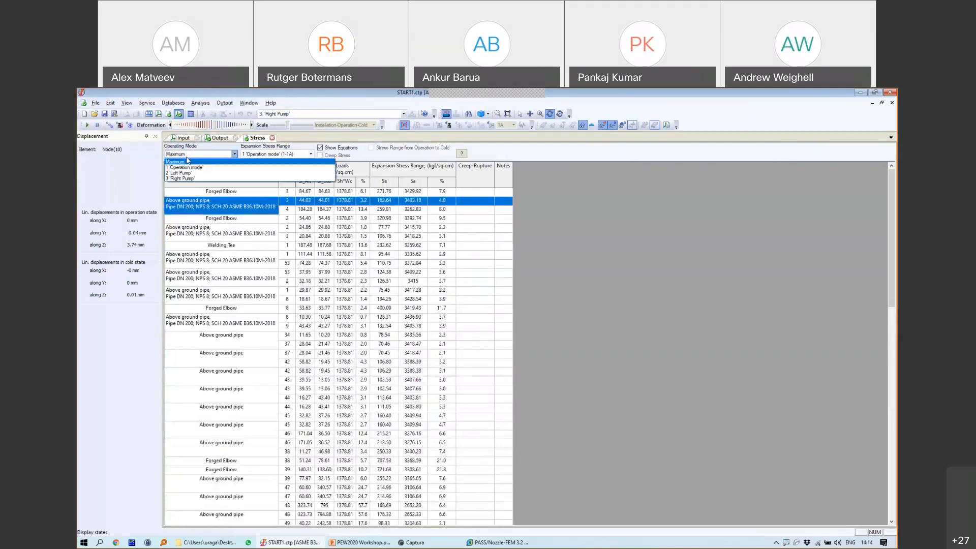
left_click(186, 167)
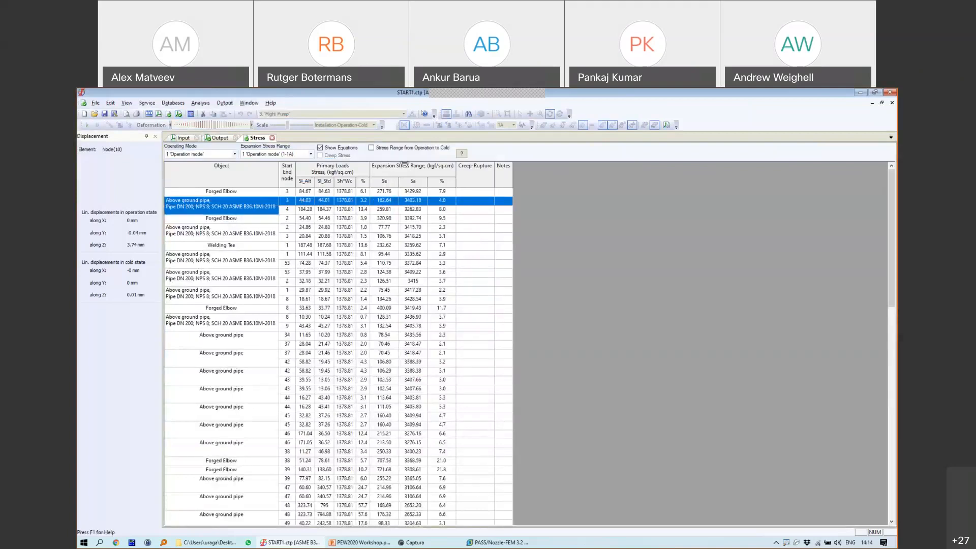
left_click(210, 154)
left_click(214, 174)
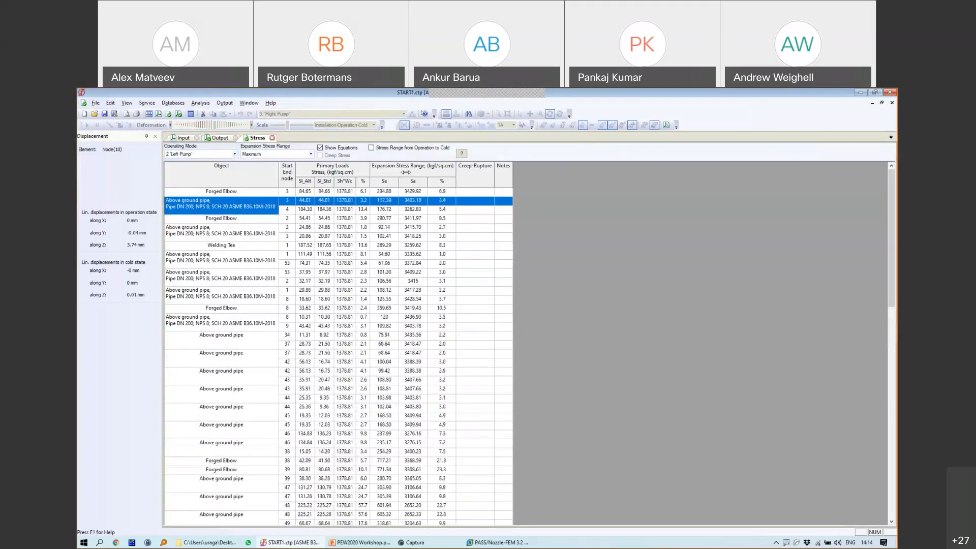
left_click(209, 154)
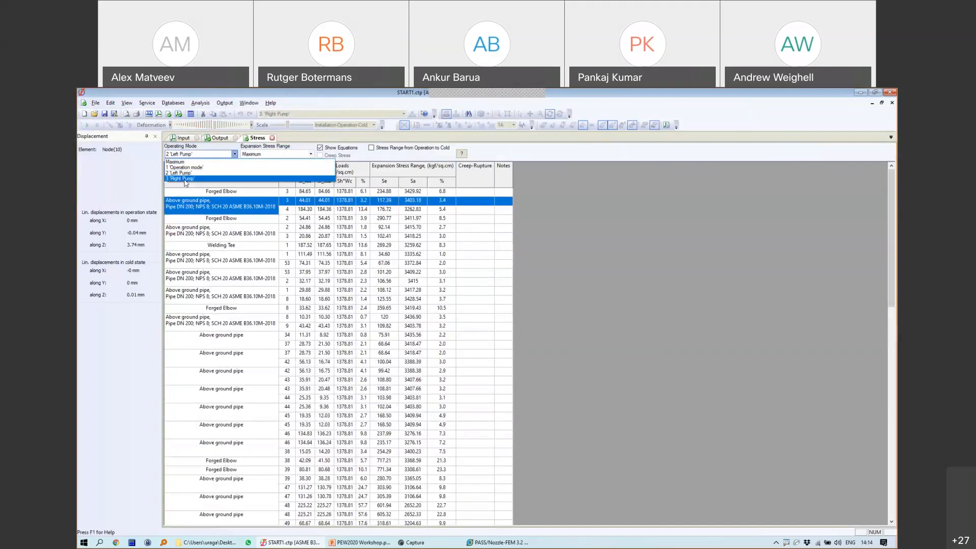
left_click(214, 182)
mouse_move(321, 210)
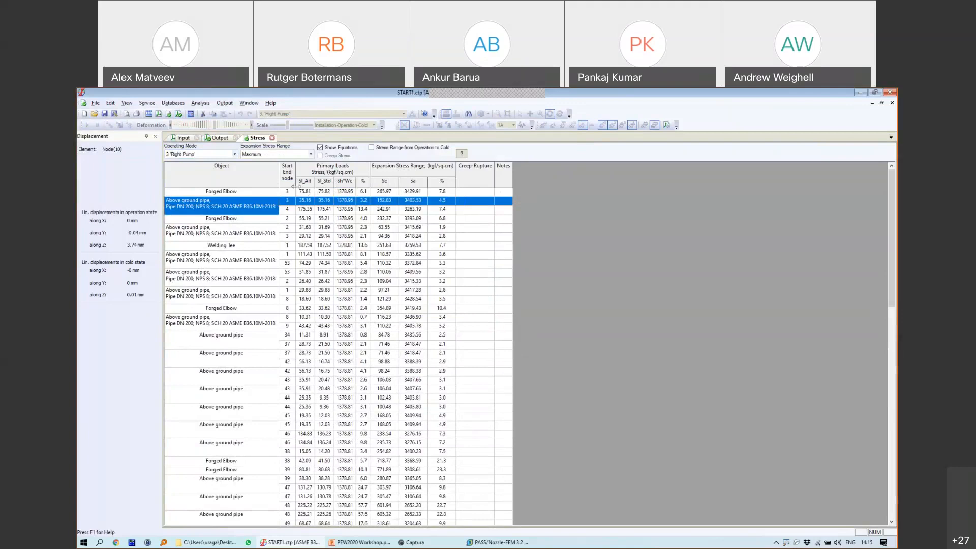
mouse_move(314, 239)
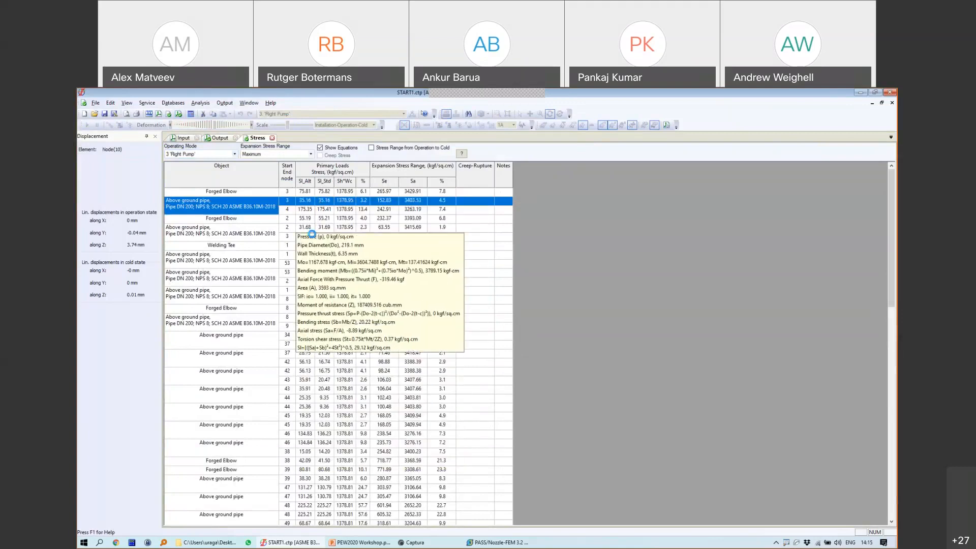
mouse_move(411, 197)
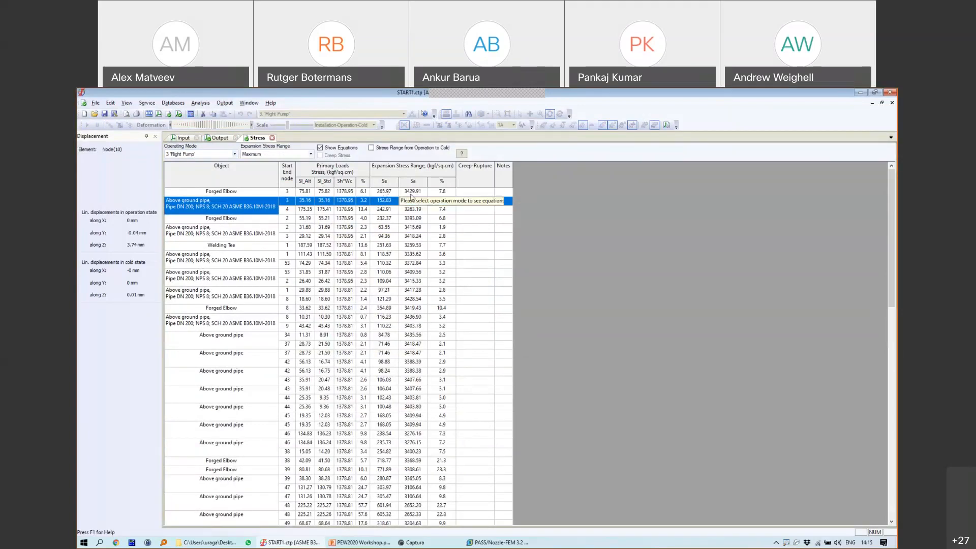
Step: Base the Expansion Stress Range on Operation mode and mark the (maxSl) term in its equations
left_click(277, 154)
left_click(277, 166)
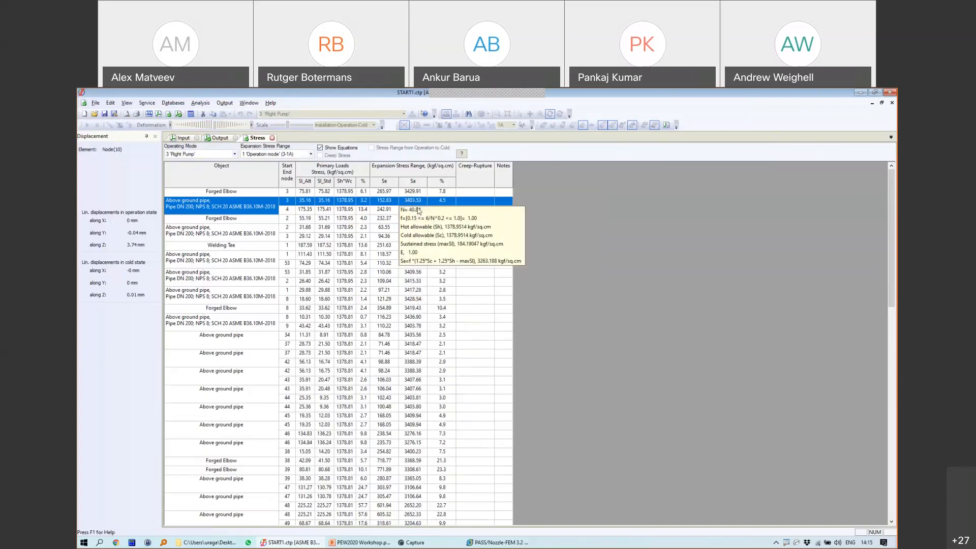
key("ctrl+2")
mouse_move(441, 239)
left_mouse_down()
mouse_move(442, 249)
mouse_move(458, 240)
mouse_move(436, 235)
left_mouse_up()
key("Escape")
Step: Reset the stresses to Maximum mode, then open the Nozzle and Equipment Loads results
left_click(224, 103)
left_click(204, 154)
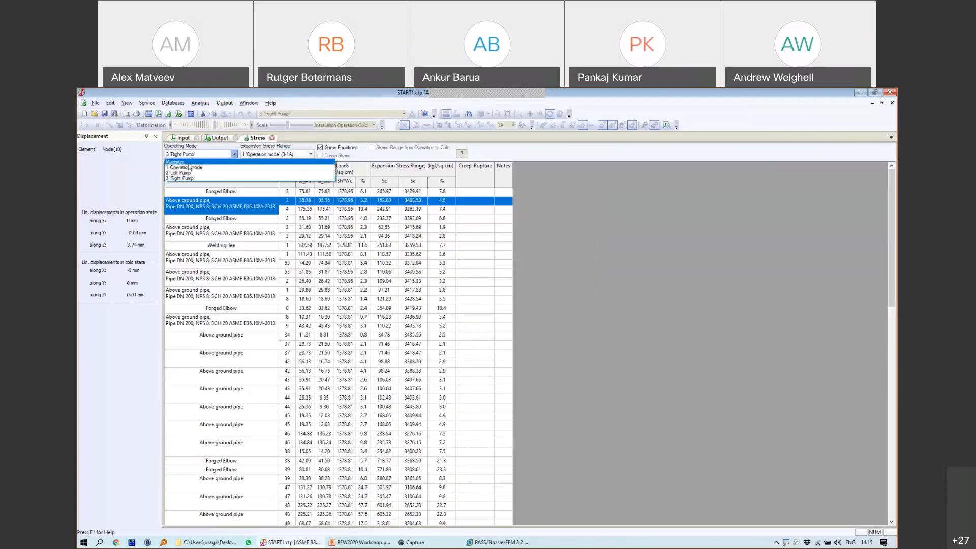
left_click(204, 161)
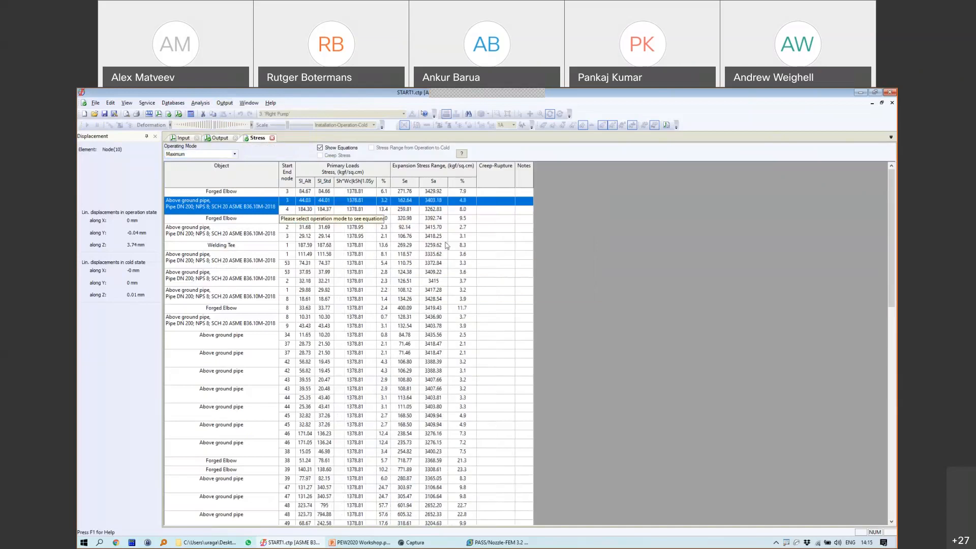
left_click(188, 154)
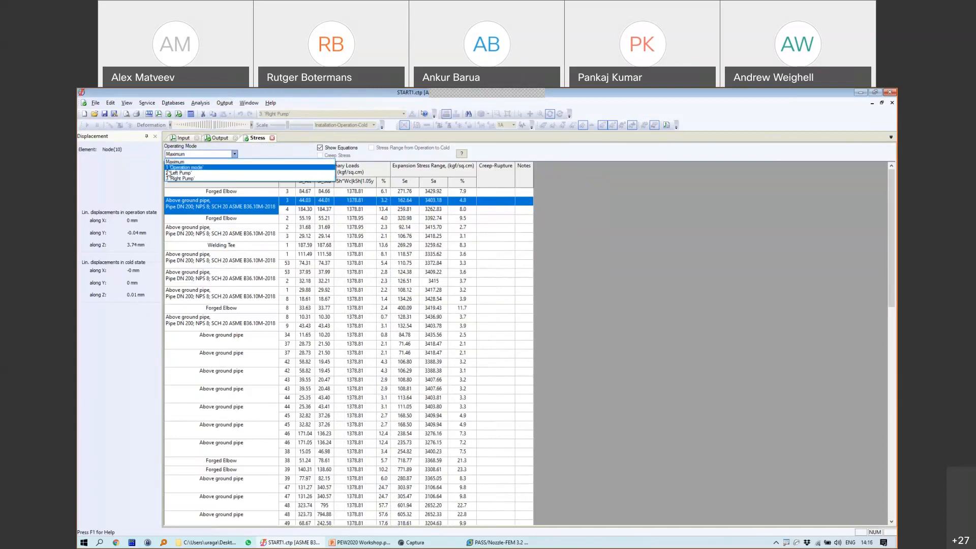
left_click(224, 102)
left_click(224, 103)
left_click(262, 195)
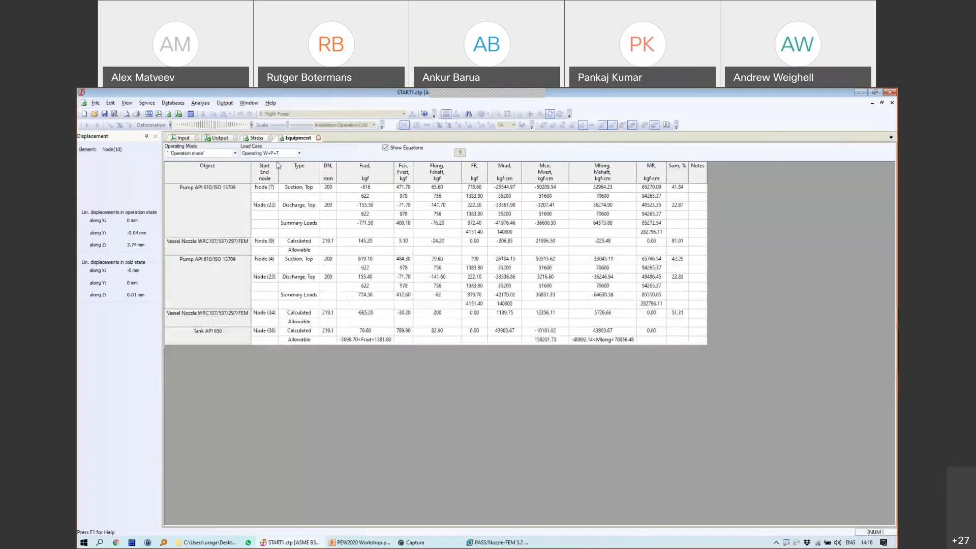
Step: Compare nozzle loads for Left Pump, Right Pump and Operation modes, then close the Equipment and Output results
left_click(228, 155)
left_click(213, 154)
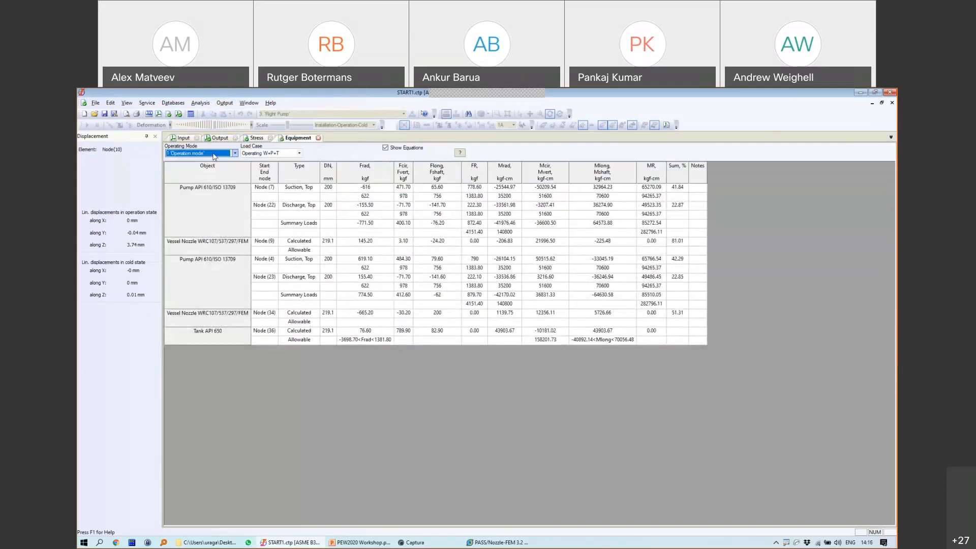
left_click(213, 154)
left_click(203, 166)
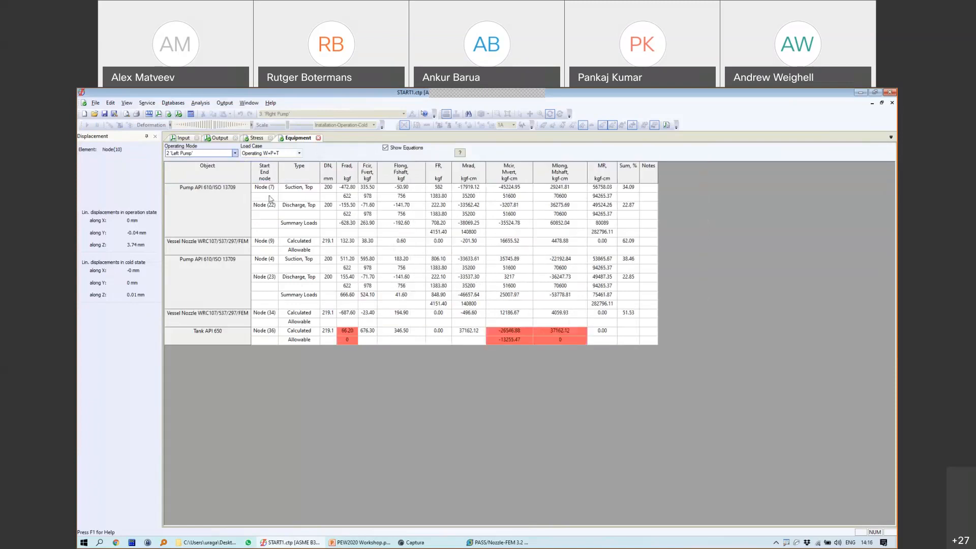
left_click(198, 155)
left_click(196, 179)
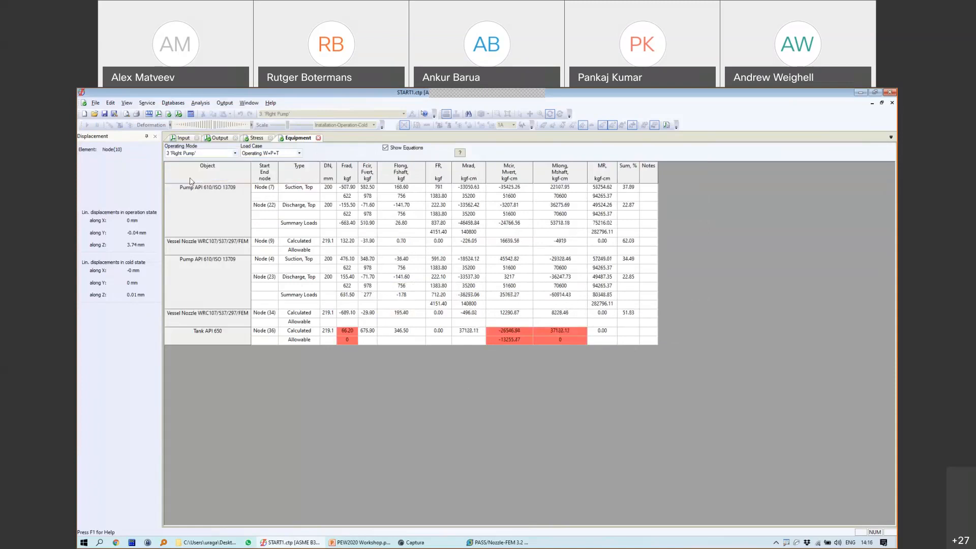
left_click(199, 153)
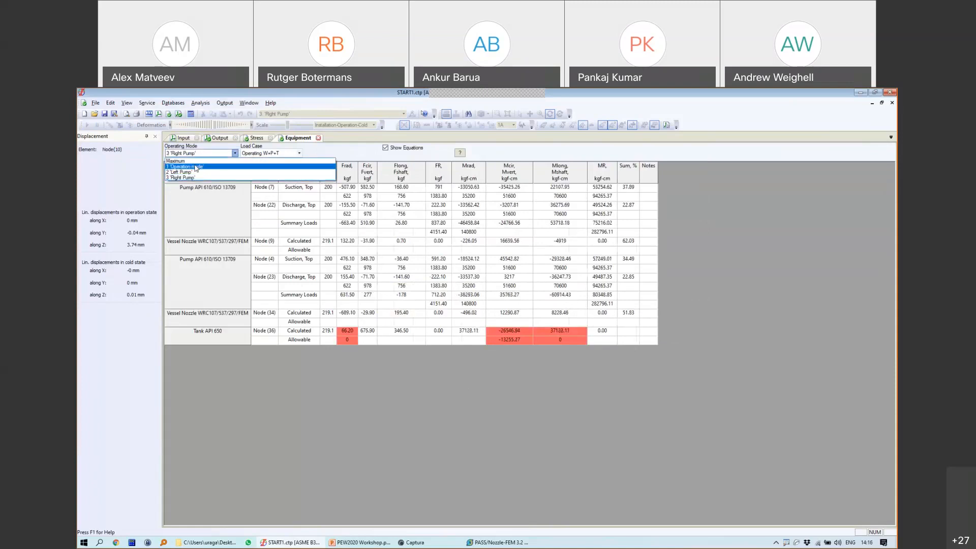
left_click(195, 167)
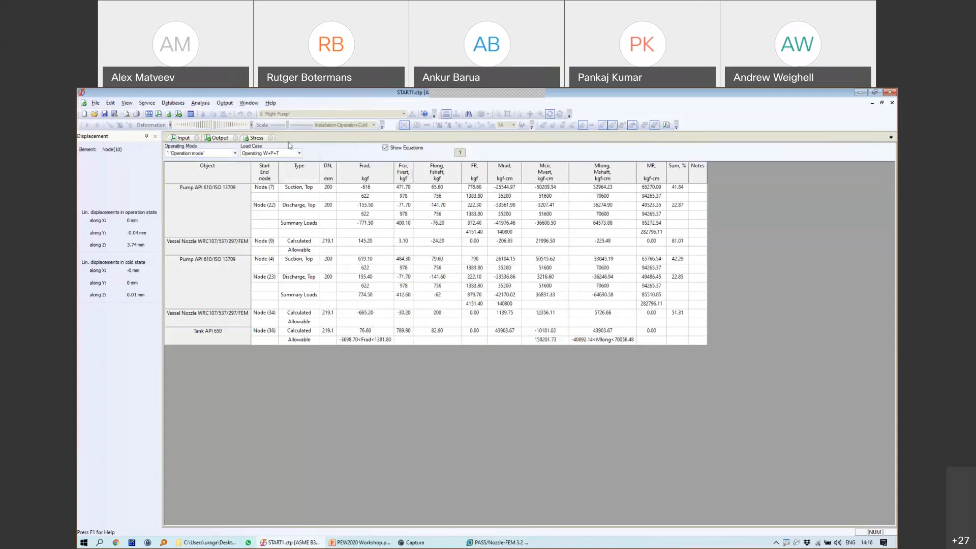
left_click(257, 137)
left_click(236, 137)
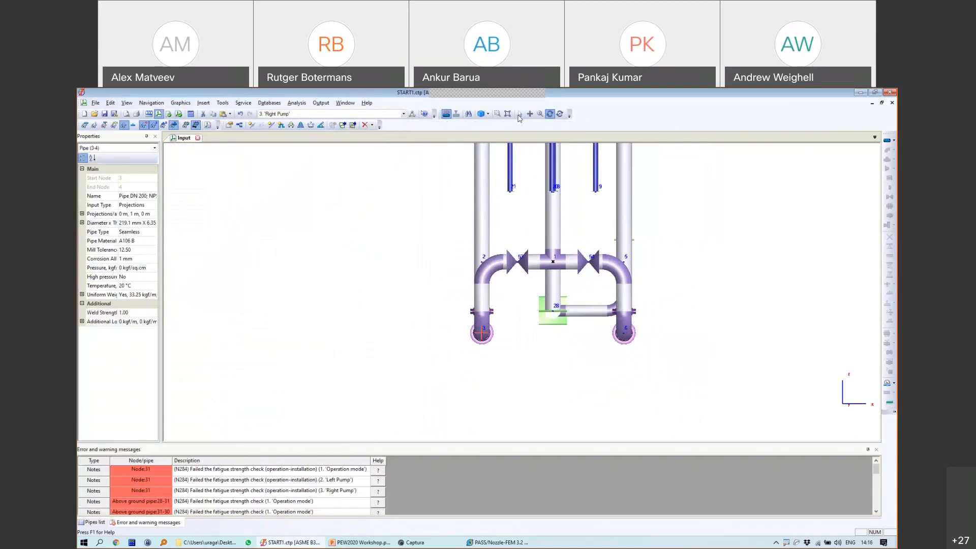
Step: Open pipe 5-6's properties and list its temperature for each load case (150 °C under Right Pump)
left_click_drag(567, 155, 562, 308)
left_click(519, 114)
left_click(594, 319)
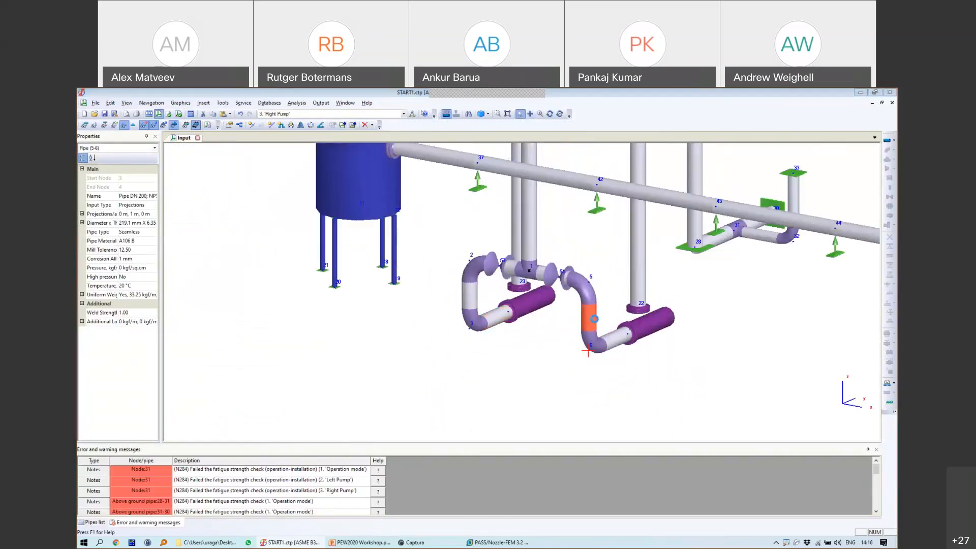
double_click(594, 319)
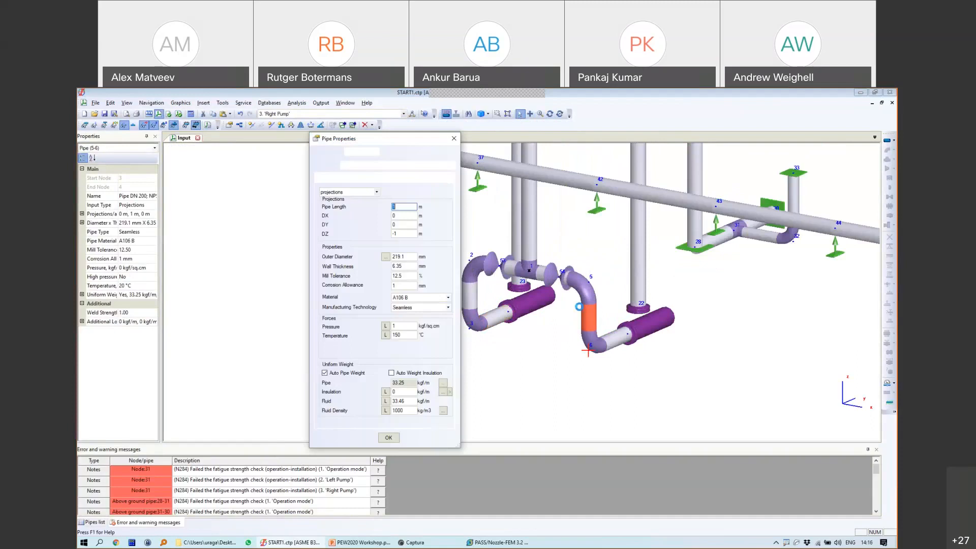
left_click(385, 335)
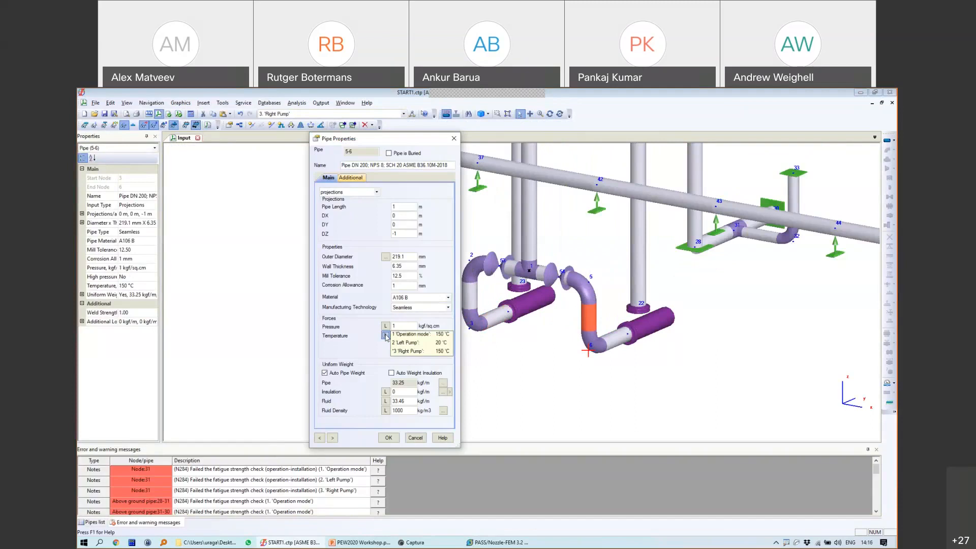
key("super+plus")
left_click(384, 335)
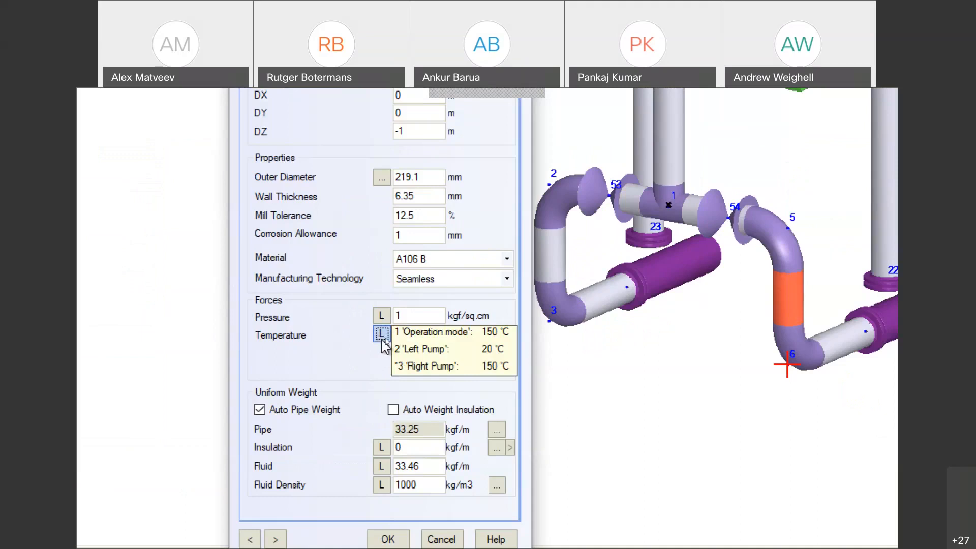
Step: Check pipe 5-6's per-load-case pressure (1 kgf/sq.cm), then close its properties dialog
left_click(382, 315)
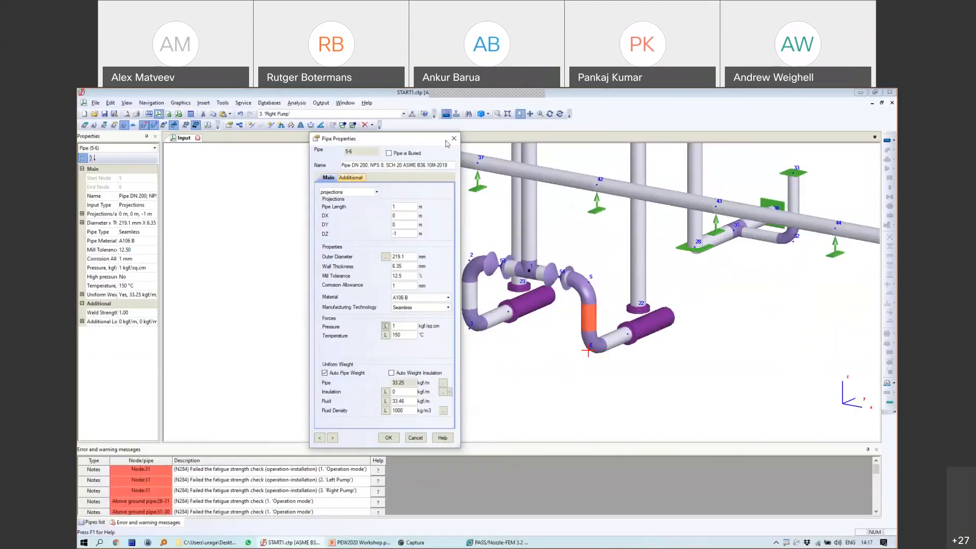
left_click(448, 141)
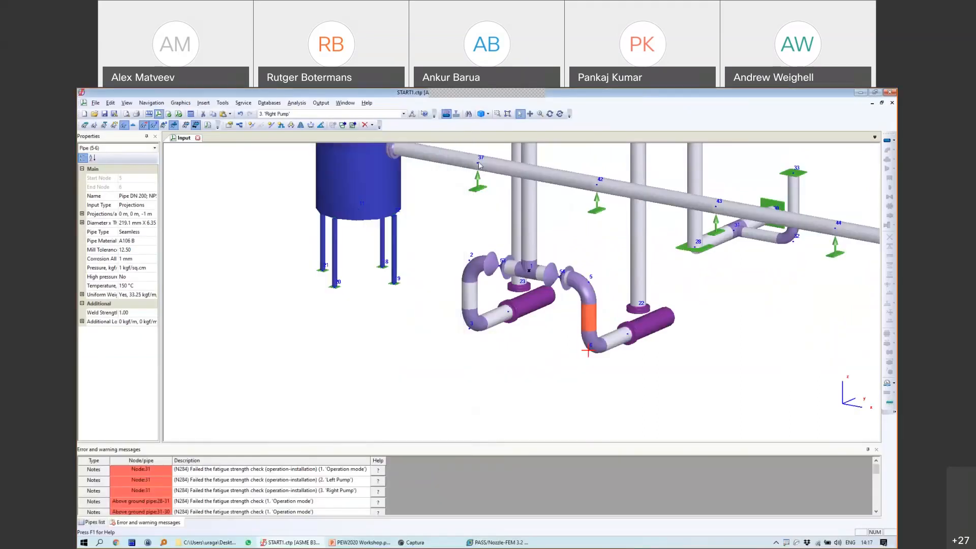
scroll(612, 294, "down", 4)
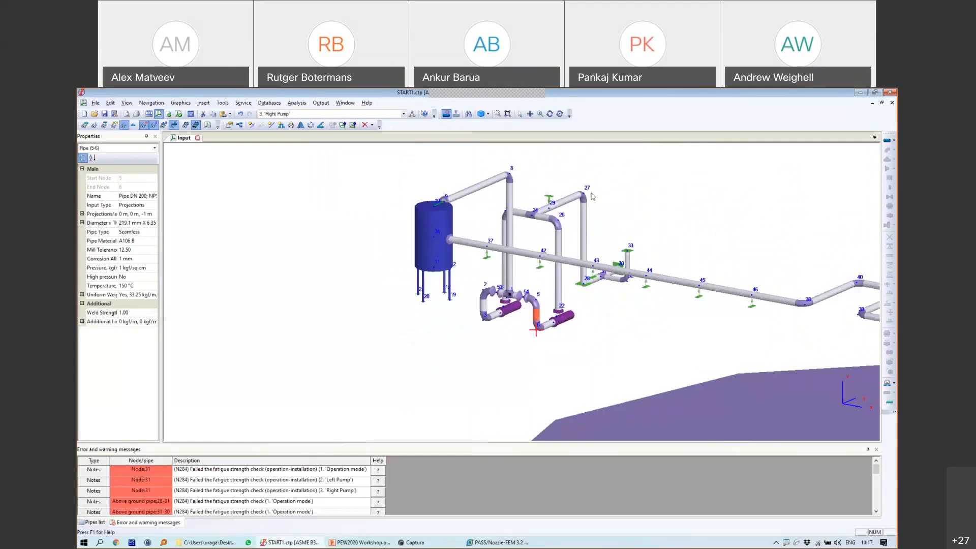
left_click(549, 113)
left_click_drag(554, 285, 580, 286)
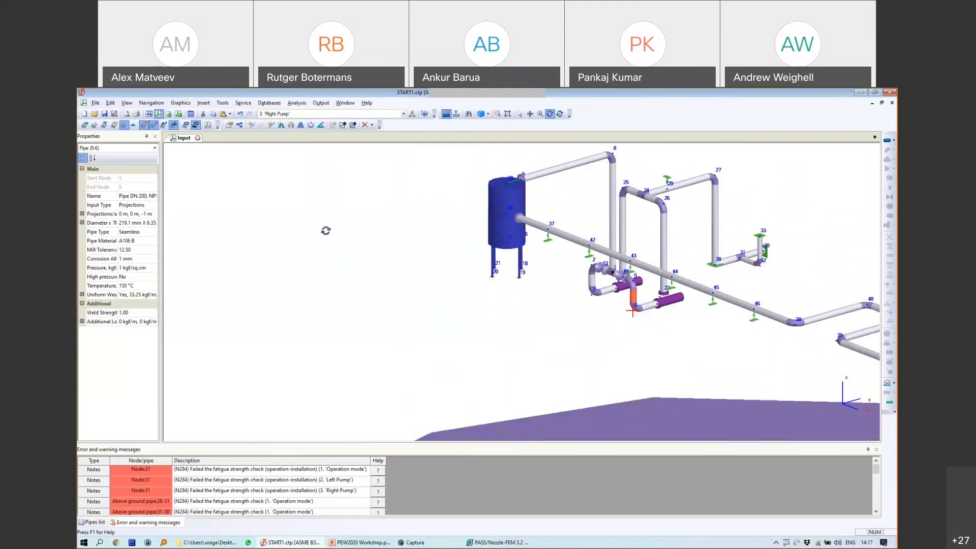
Step: Close START1.ctp without saving and create a new Piping project under ASME B31.4-2019
left_click(197, 138)
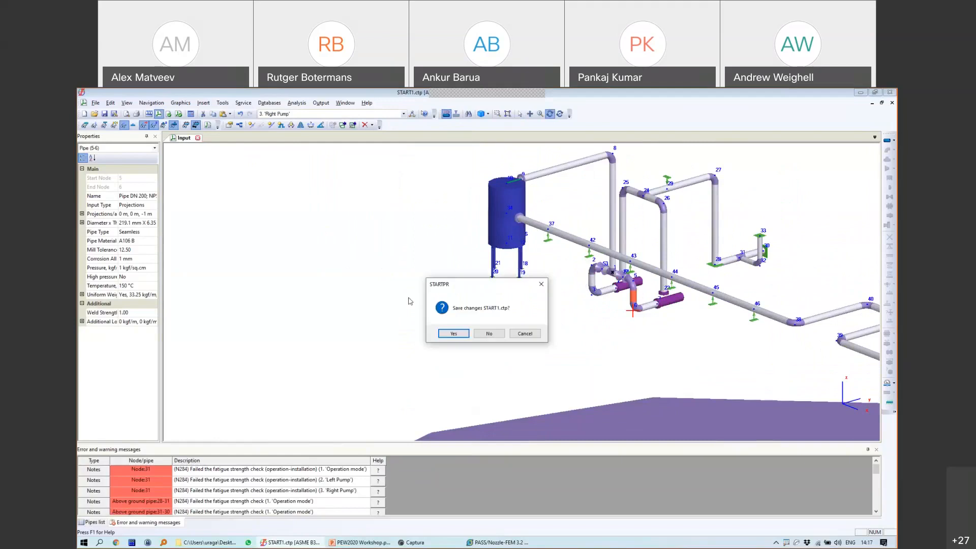
left_click(484, 334)
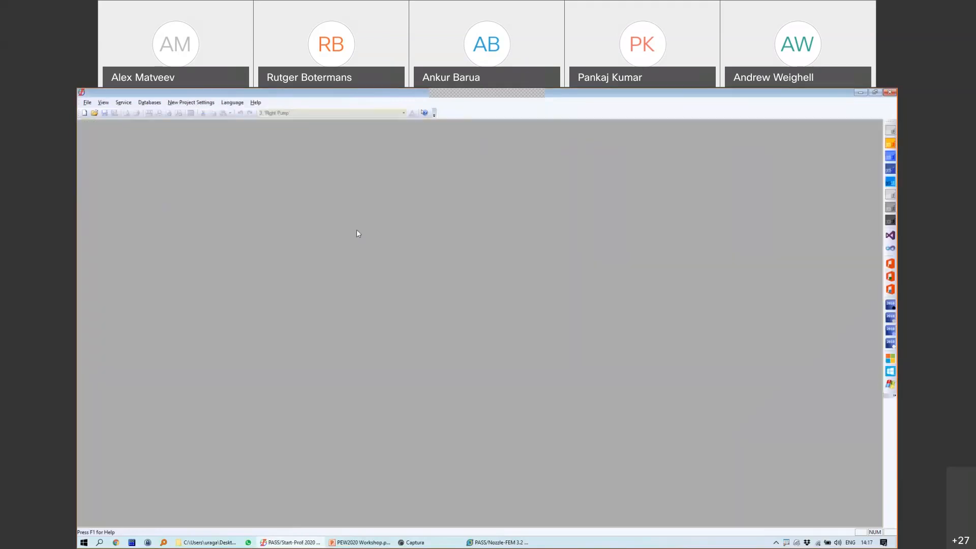
left_click(86, 113)
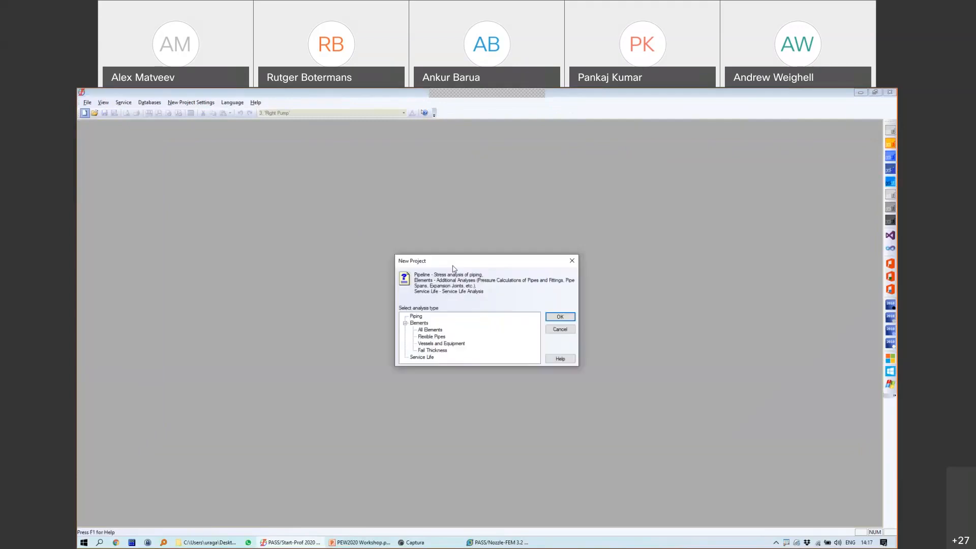
double_click(415, 316)
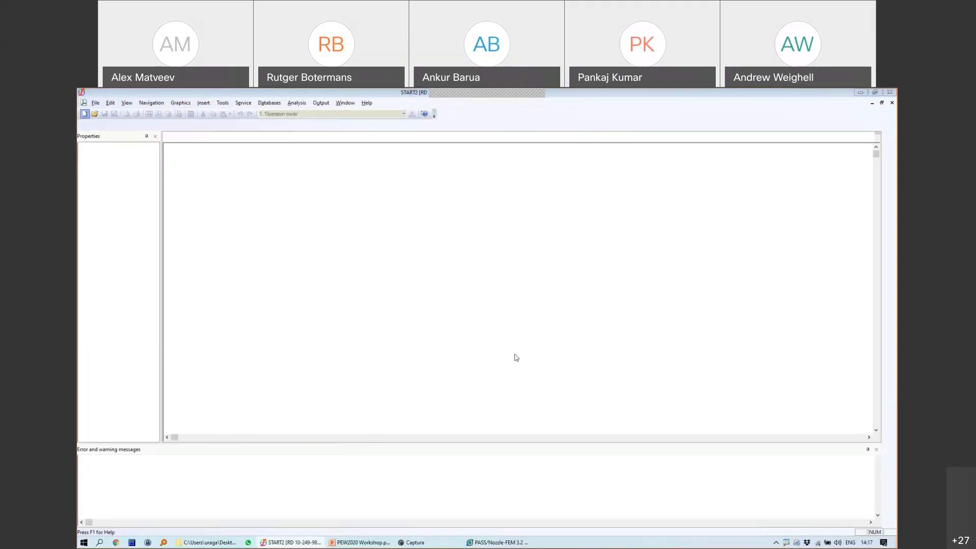
left_click(424, 242)
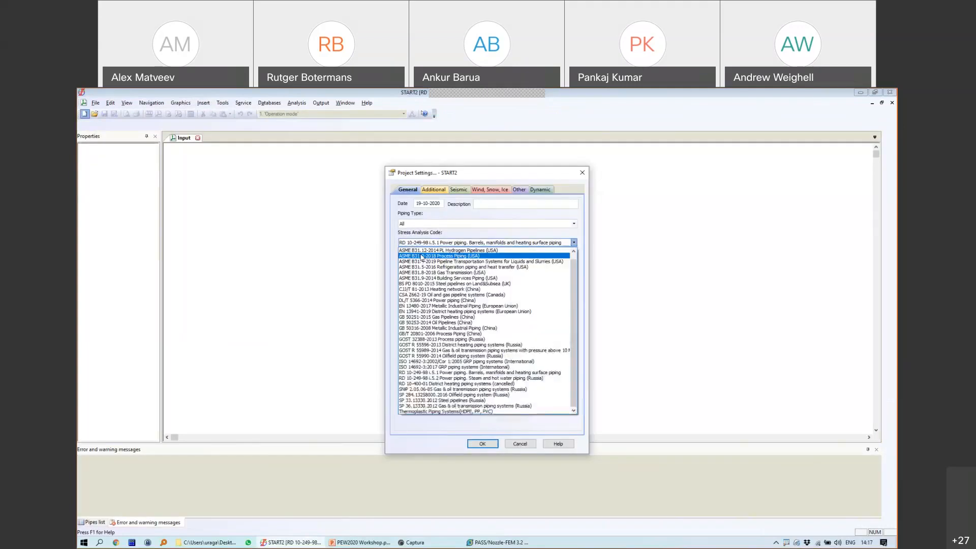
left_click(427, 261)
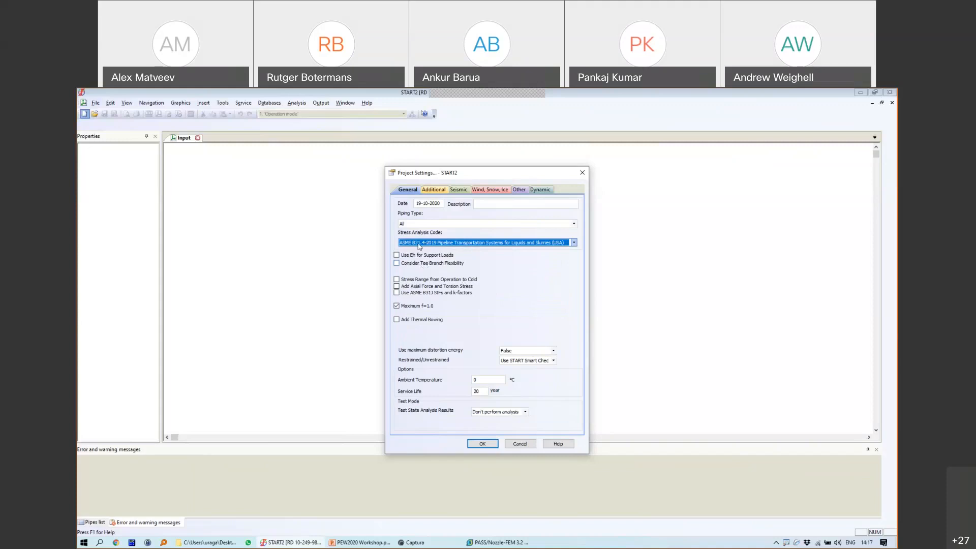
left_click(482, 444)
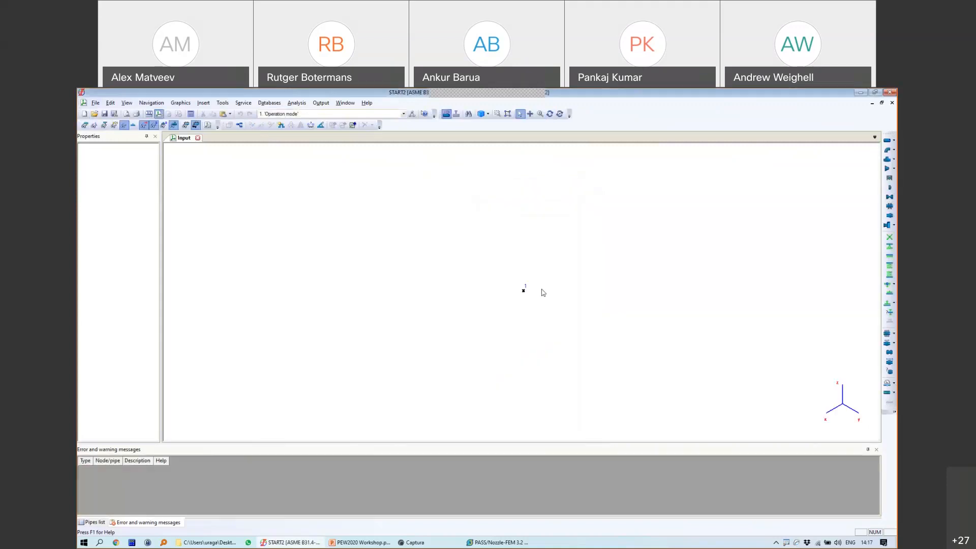
Step: Start pipe 1-2 from node 1, 30 m along X, with 219.1 mm OD and 6.35 mm wall
left_click(523, 291)
left_click(887, 139)
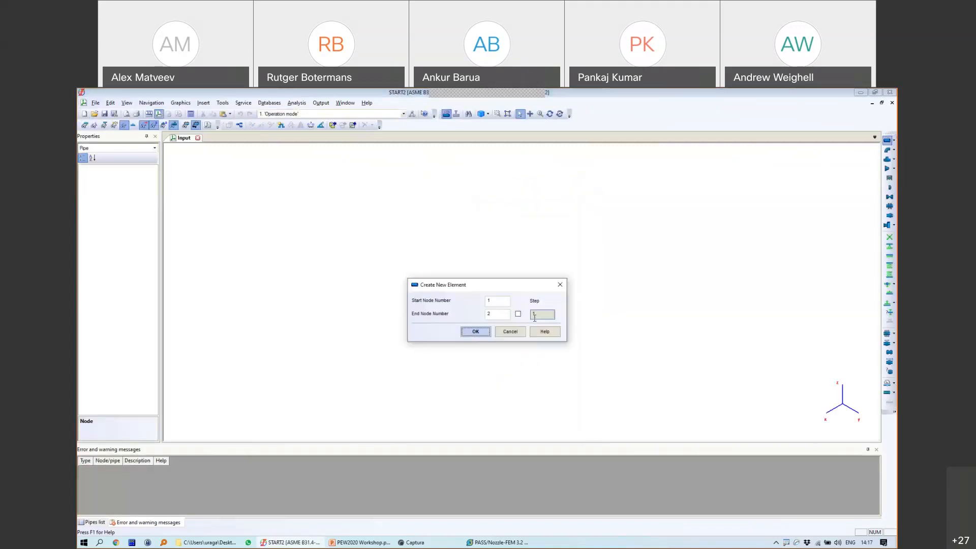
left_click(463, 330)
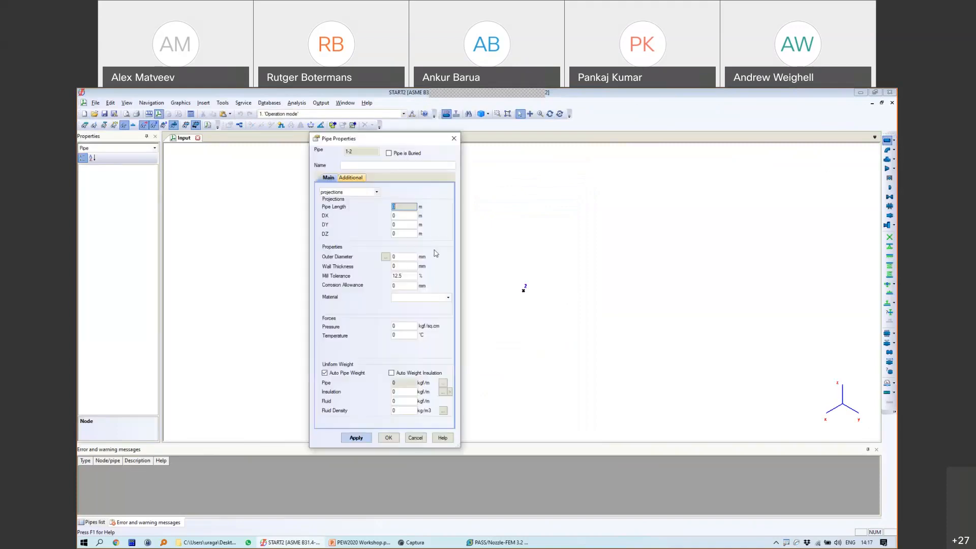
type("3")
double_click(406, 255)
type("21.9")
left_click_drag(407, 257, 387, 260)
type("219.1")
key("Tab")
type("6.35")
Step: Give pipe 1-2 A106 B material, 1 kgf/sq.cm pressure, 90 °C and fluid density 100
left_click(397, 297)
left_click(409, 316)
double_click(401, 326)
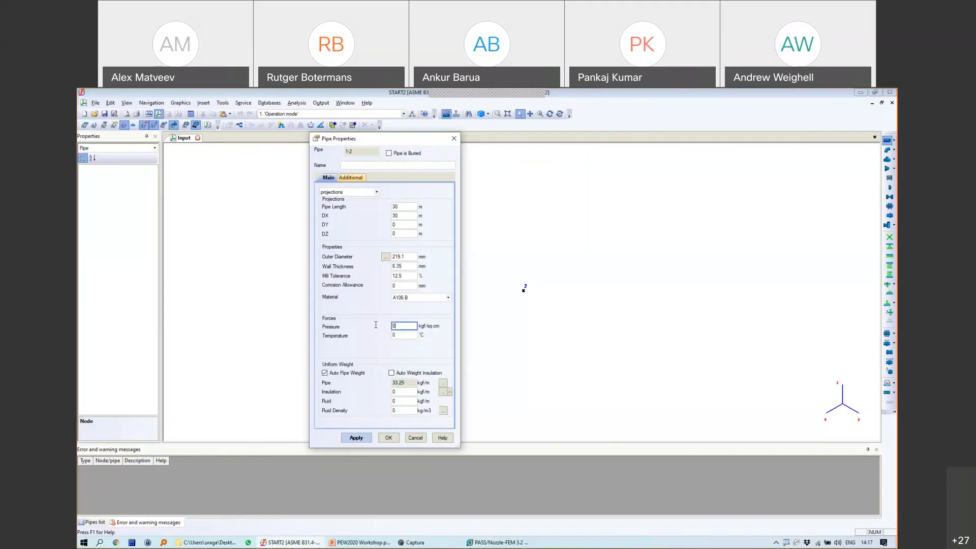
type("1")
double_click(401, 335)
type("1")
key("BackSpace")
type("90")
double_click(402, 410)
type("100")
left_click(389, 437)
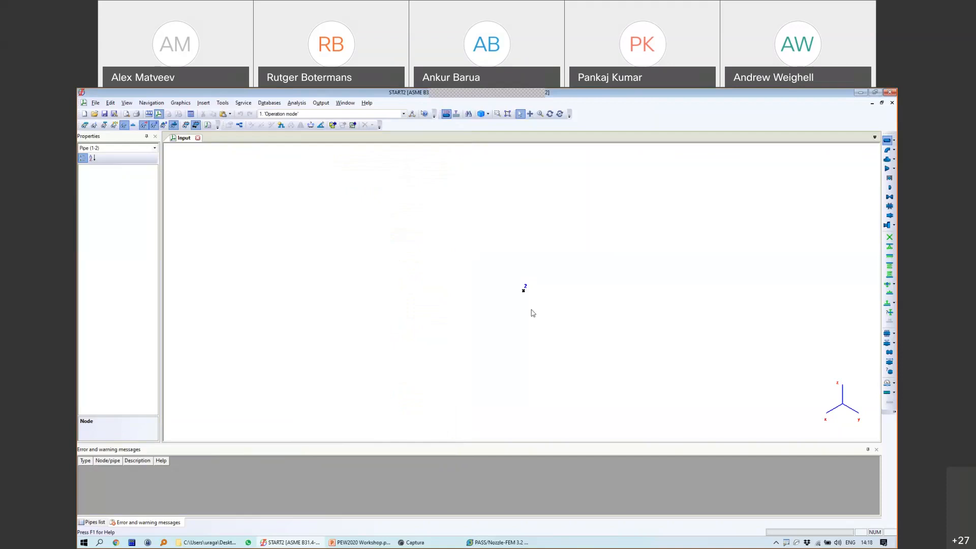
Step: Anchor both end nodes 1 and 2
left_click(400, 361)
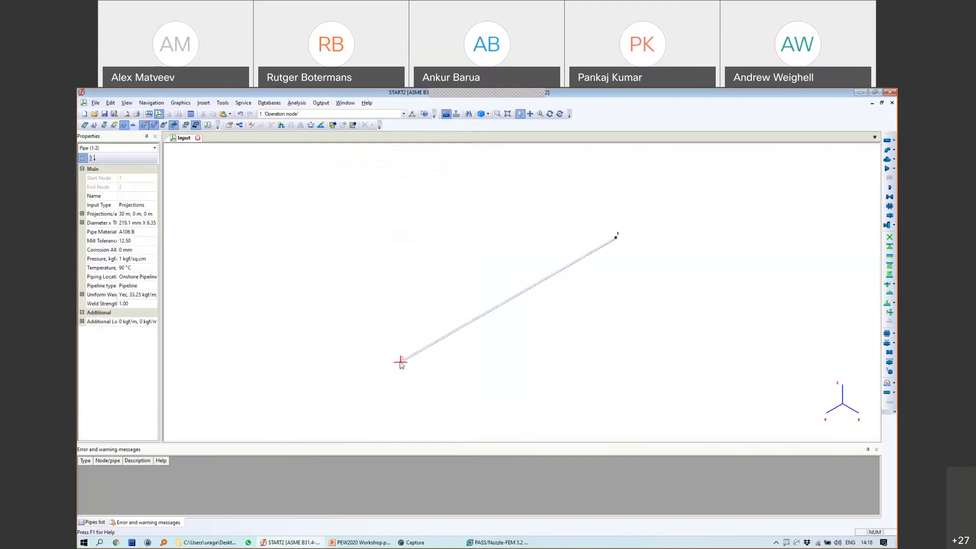
left_click(617, 238, "ctrl")
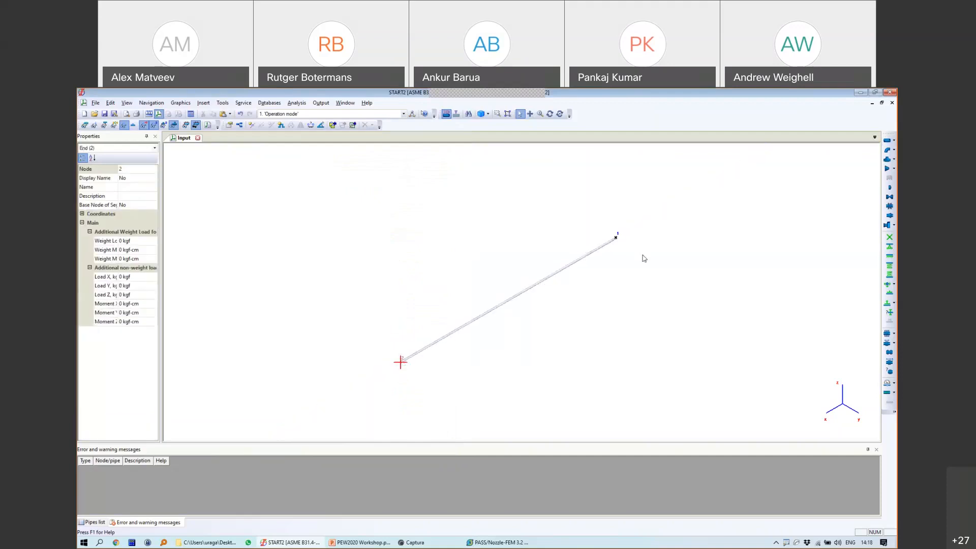
left_click(889, 237)
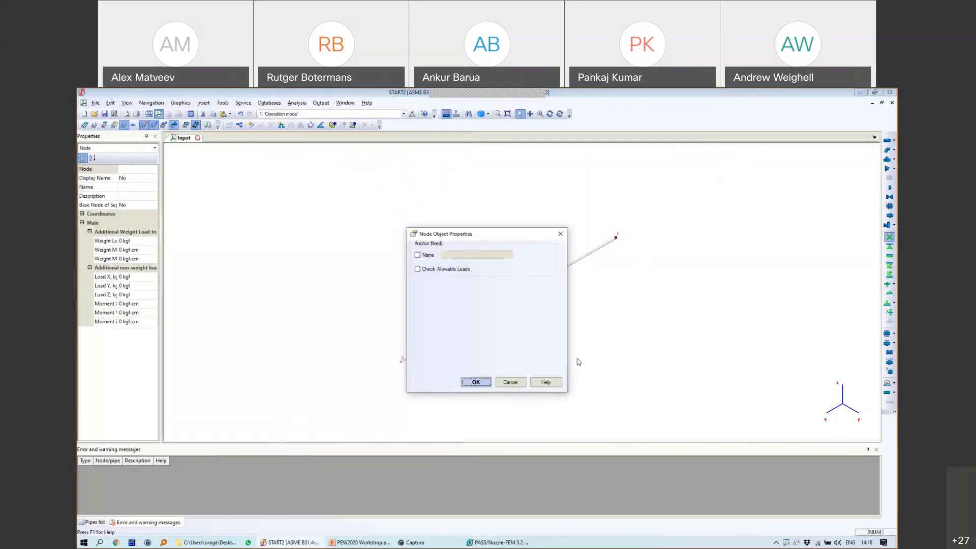
left_click(476, 381)
Step: Insert node 3 at the midpoint of pipe 1-2
left_click(536, 284)
left_click(251, 125)
left_click(506, 301)
left_click(478, 389)
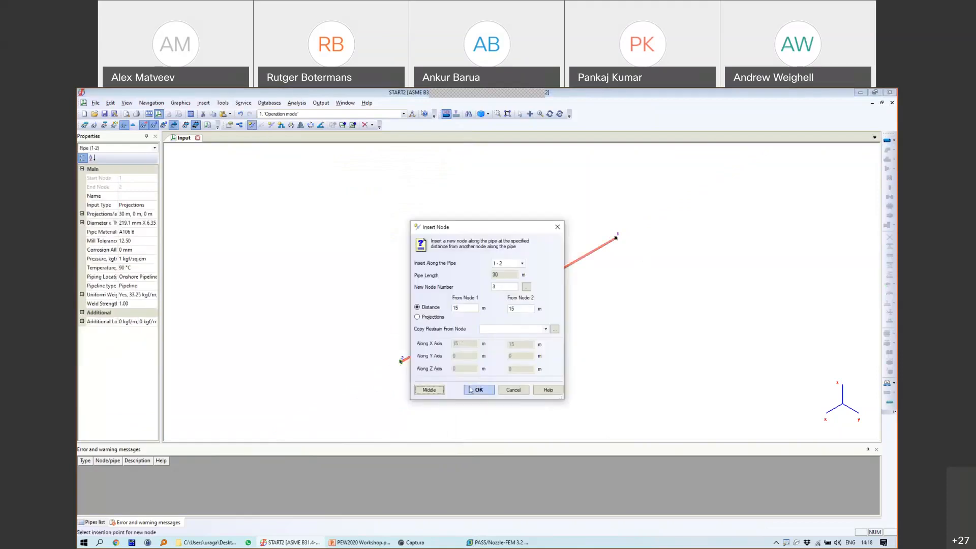
Step: Insert a U-shaped expansion loop at node 3 with length 2 and 90° leg angle
left_click(281, 124)
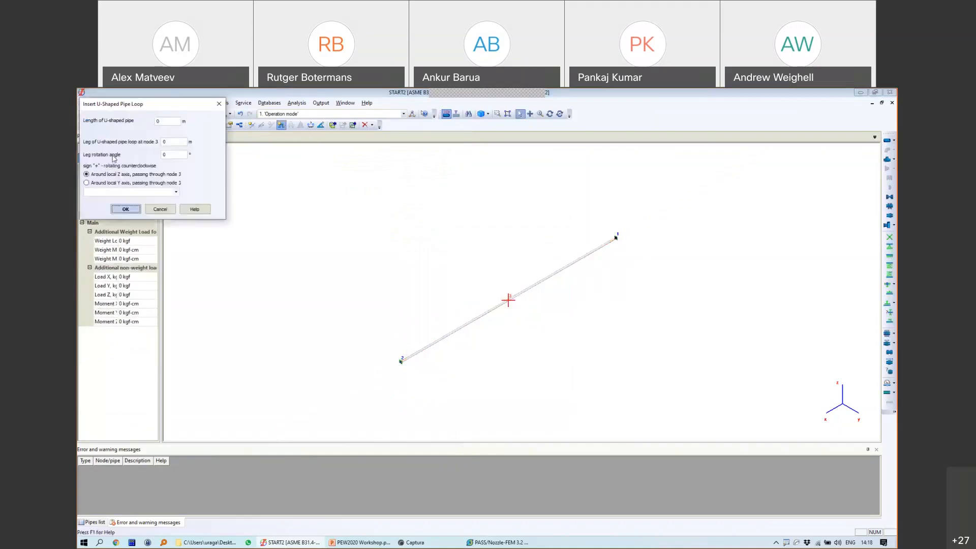
left_click(165, 122)
type("2")
left_click_drag(174, 154, 157, 157)
type("90")
left_click(126, 208)
scroll(505, 300, "up", 3)
Step: Make loop corner node 4 a long-radius forged elbow
left_click(572, 296)
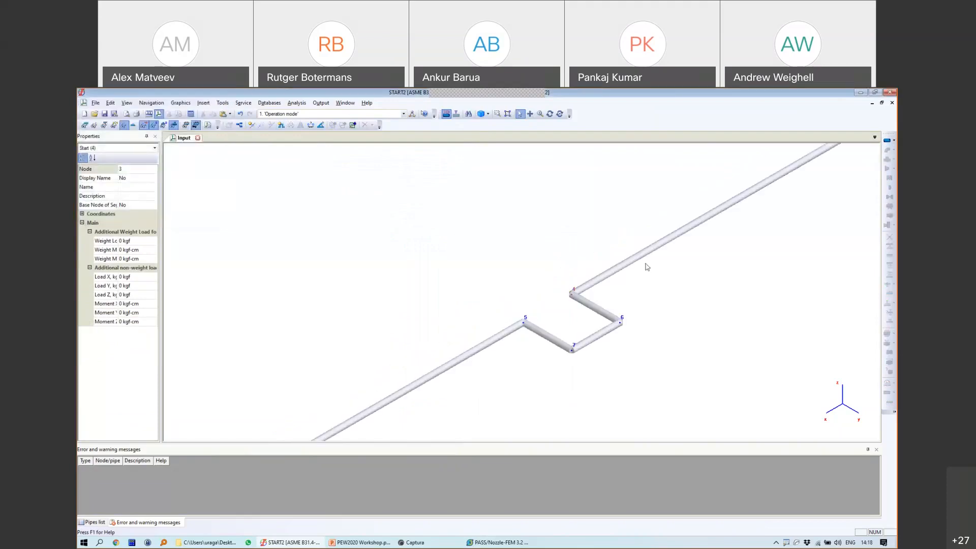
left_click(887, 150)
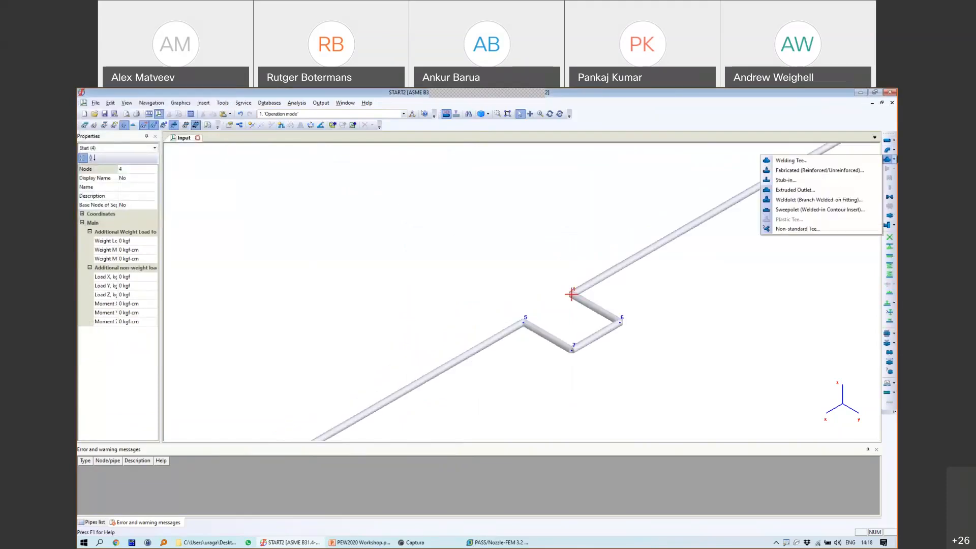
left_click(814, 151)
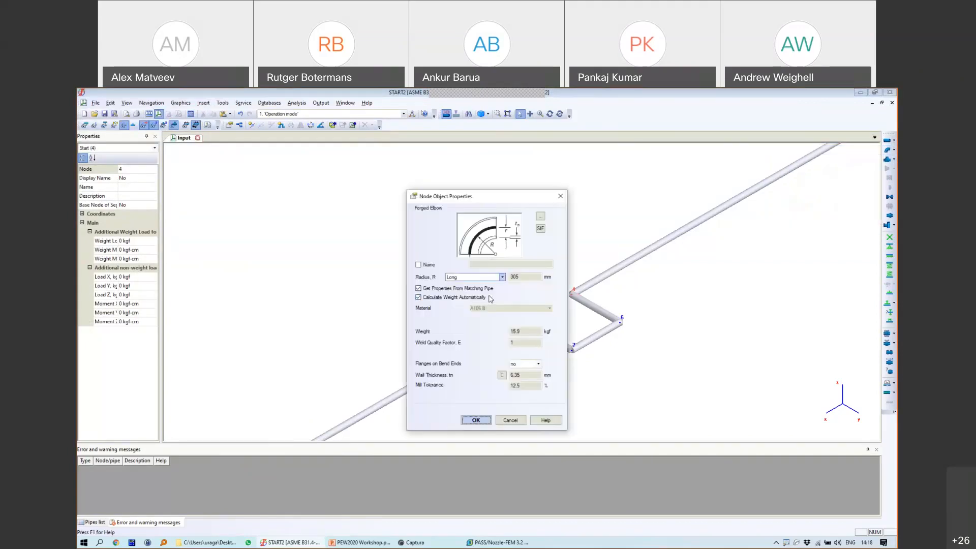
left_click(475, 419)
scroll(577, 310, "up", 2)
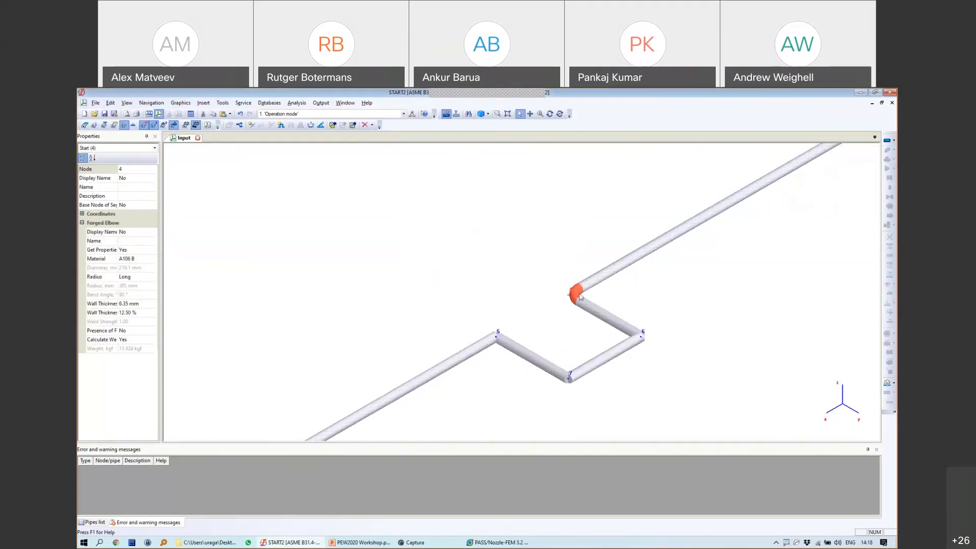
Step: Copy node 4's forged elbow onto corner nodes 5, 6 and 7
key("ctrl+c")
left_click(620, 354)
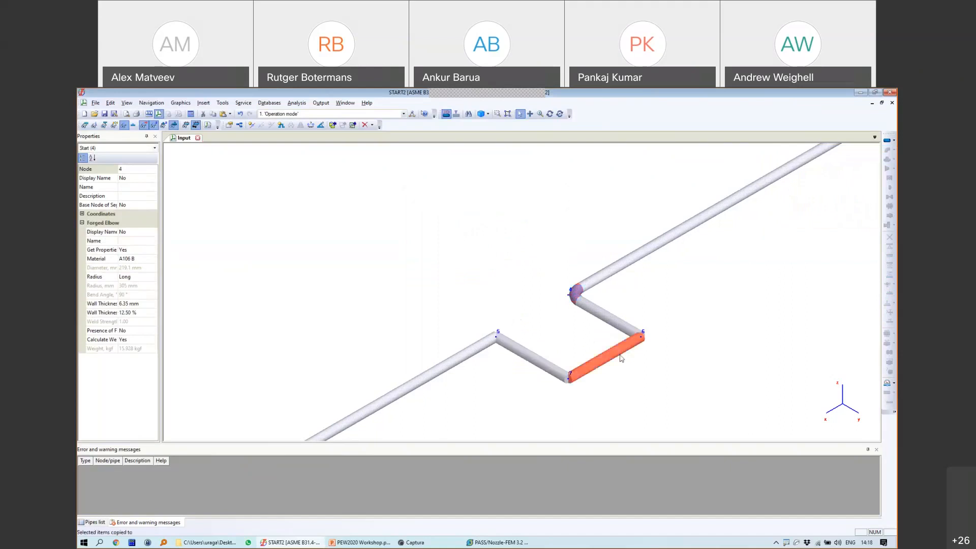
left_click(641, 337)
left_click(570, 376)
left_click(498, 333, "ctrl")
key("ctrl+v")
scroll(553, 358, "down", 3)
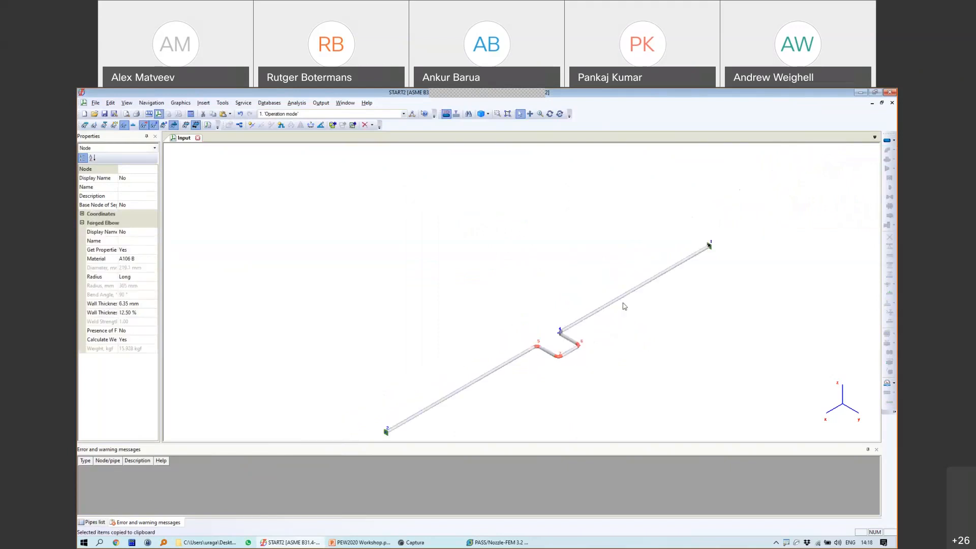
Step: Split pipe 1-4 into 2 m sections with a resting support at each new node
left_click(568, 251)
right_click(567, 252)
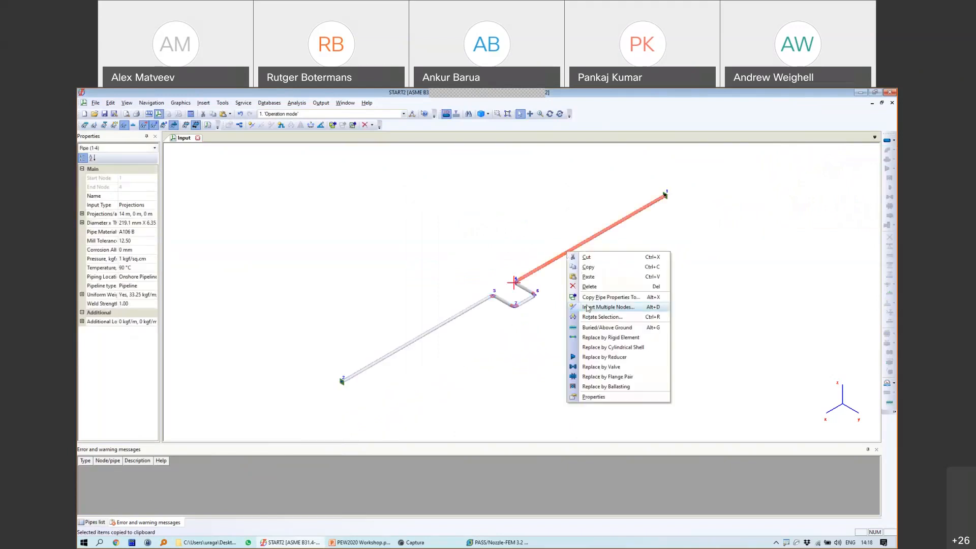
left_click(608, 307)
left_click(475, 321)
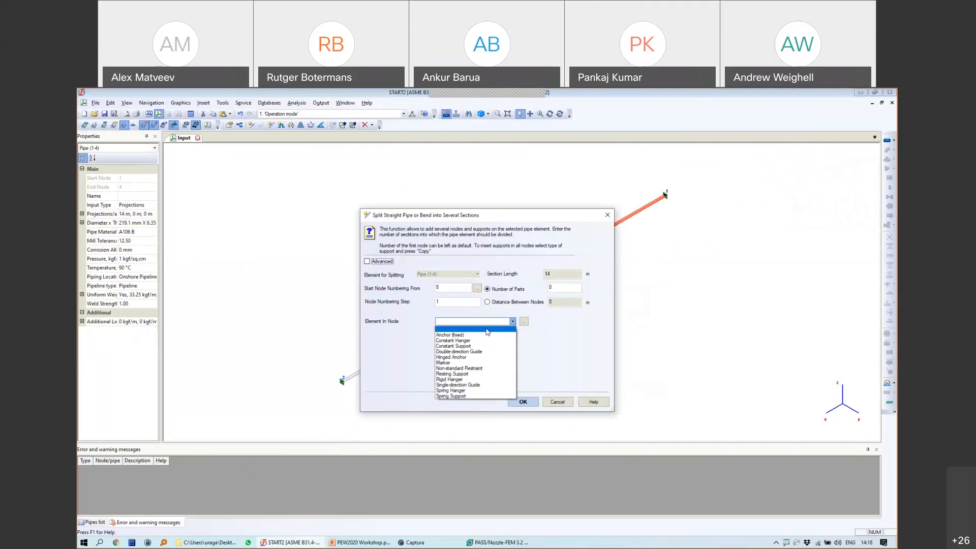
left_click(472, 374)
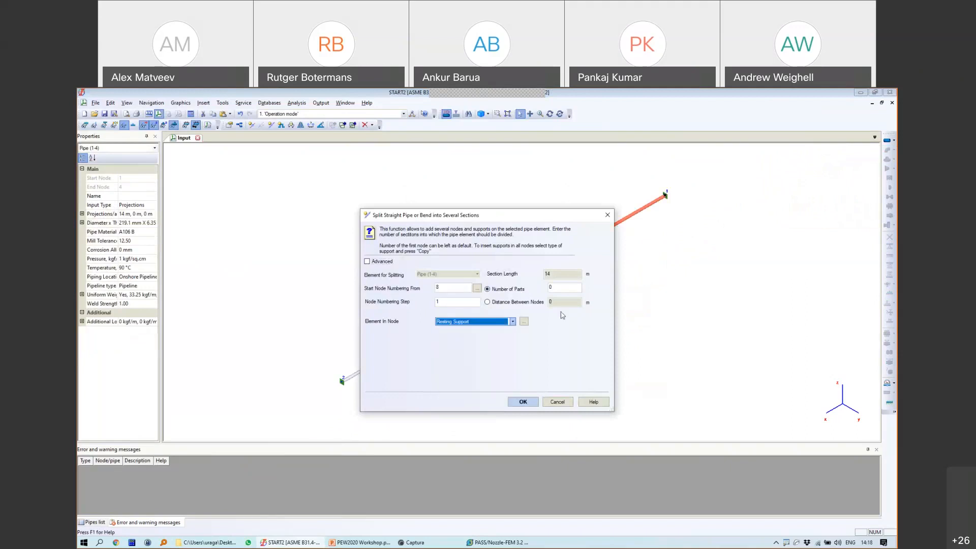
left_click(524, 303)
key("Tab")
type("2")
left_click(520, 289)
left_click(527, 404)
Step: Split the other straight run the same way, then bring up Save As to rename the file
right_click(473, 305)
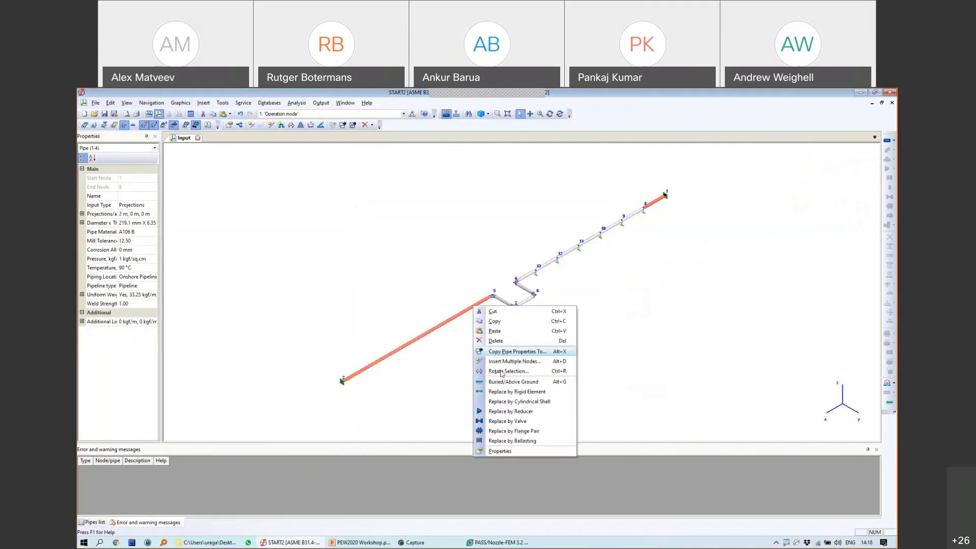
left_click(498, 362)
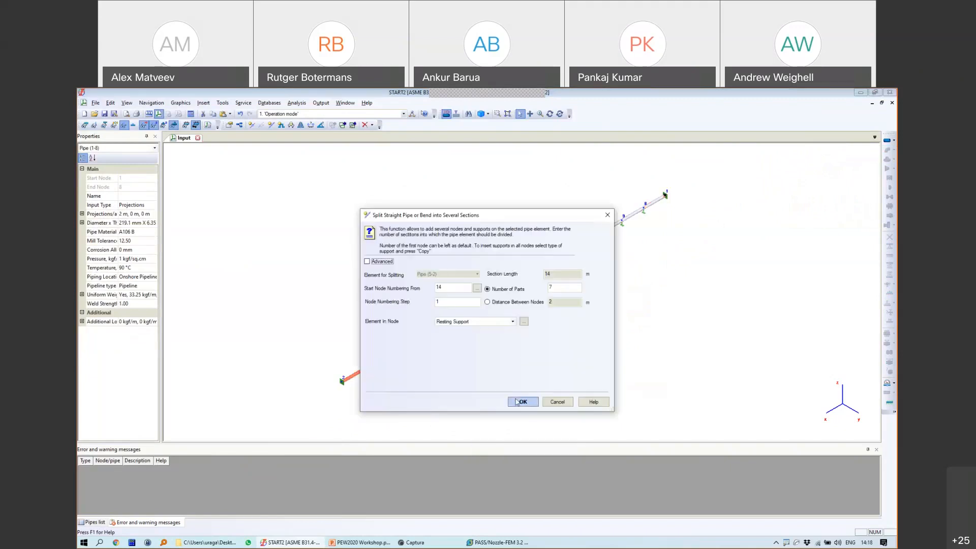
left_click(526, 402)
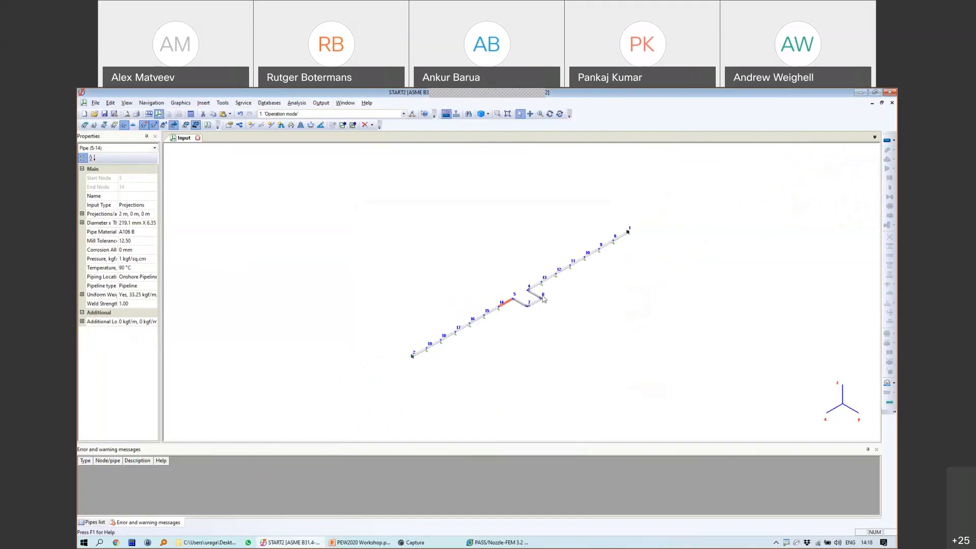
left_click(529, 288)
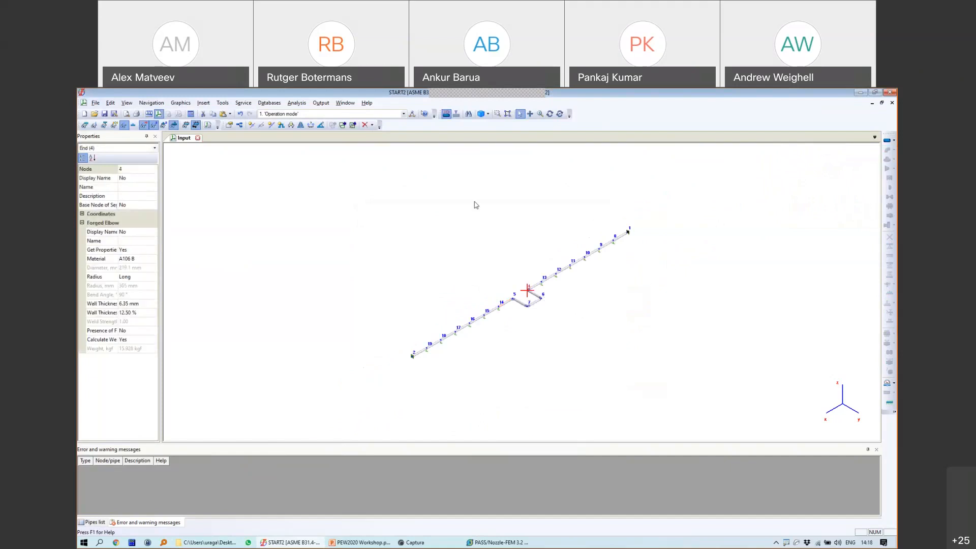
left_click(114, 113)
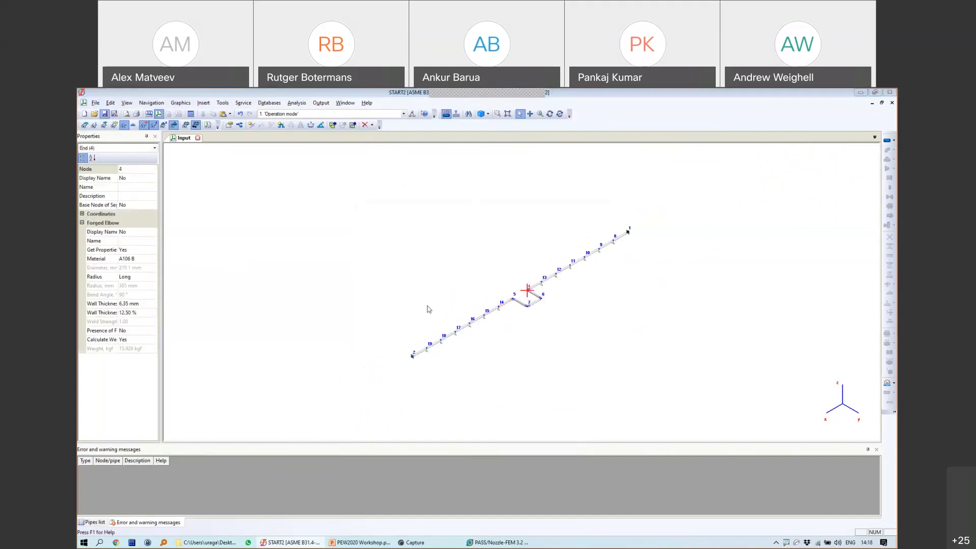
left_click(418, 492)
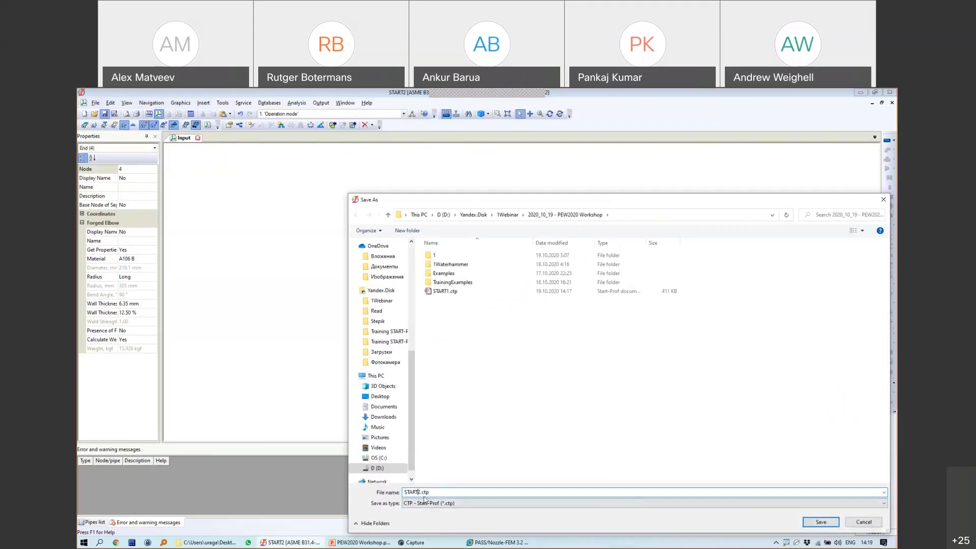
Step: Save the model as START3.ctp and run the analysis to show graphical results
type("3")
key("Return")
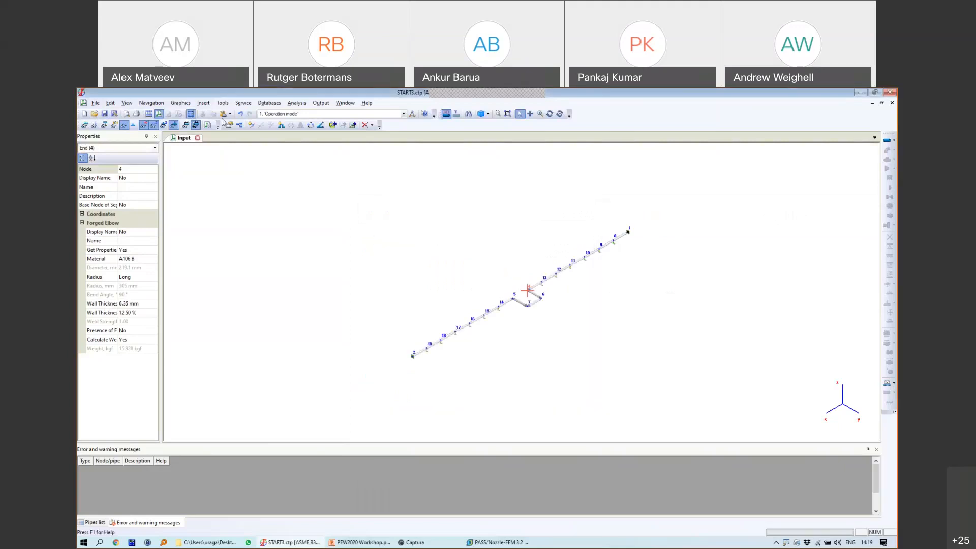
left_click(179, 114)
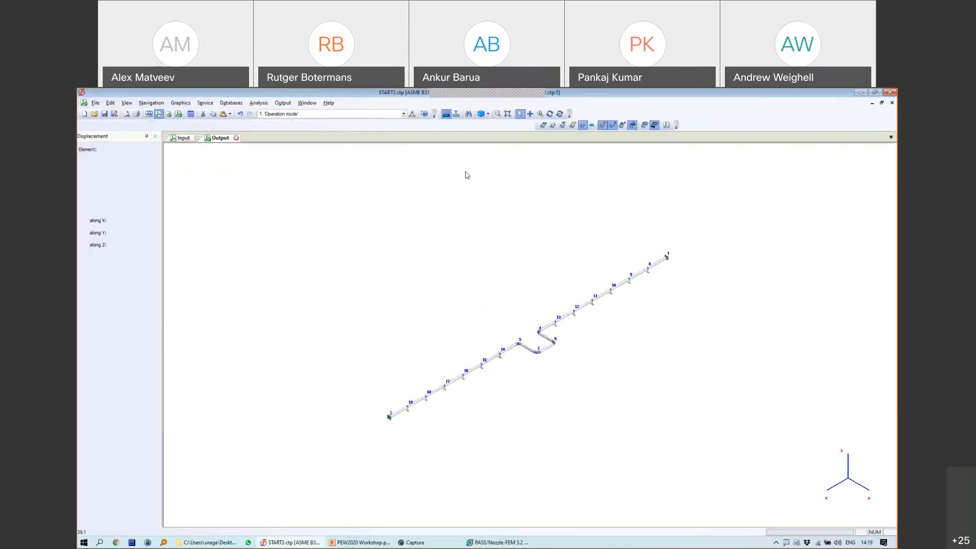
Step: Orbit the 3D view to a front elevation and zoom in on the U-loop
left_click(550, 113)
left_click_drag(684, 305, 501, 388)
scroll(516, 356, "up", 3)
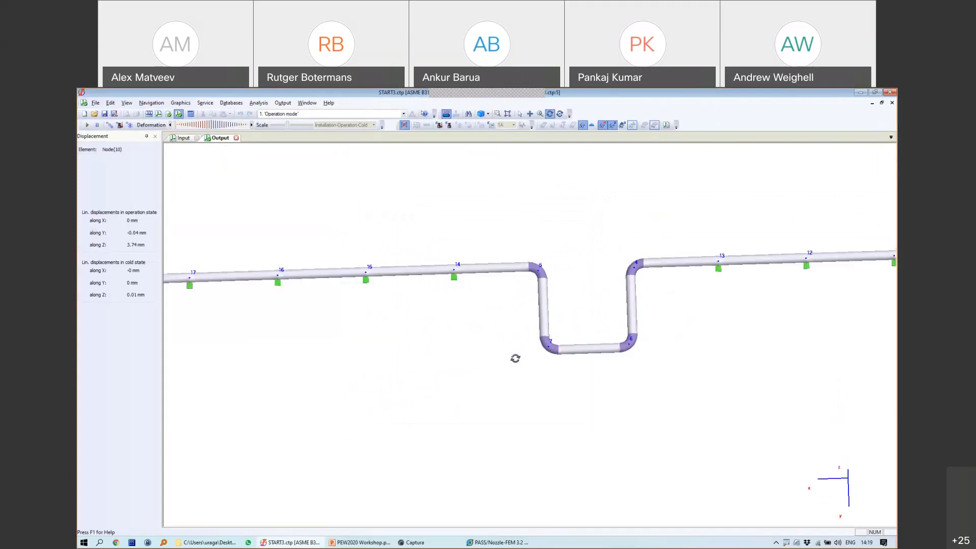
middle_click_drag(582, 332, 536, 343)
Step: Exaggerate the deformation, show the cold-state outline, and animate it, stopping on a deformed pose
left_click_drag(172, 125, 252, 132)
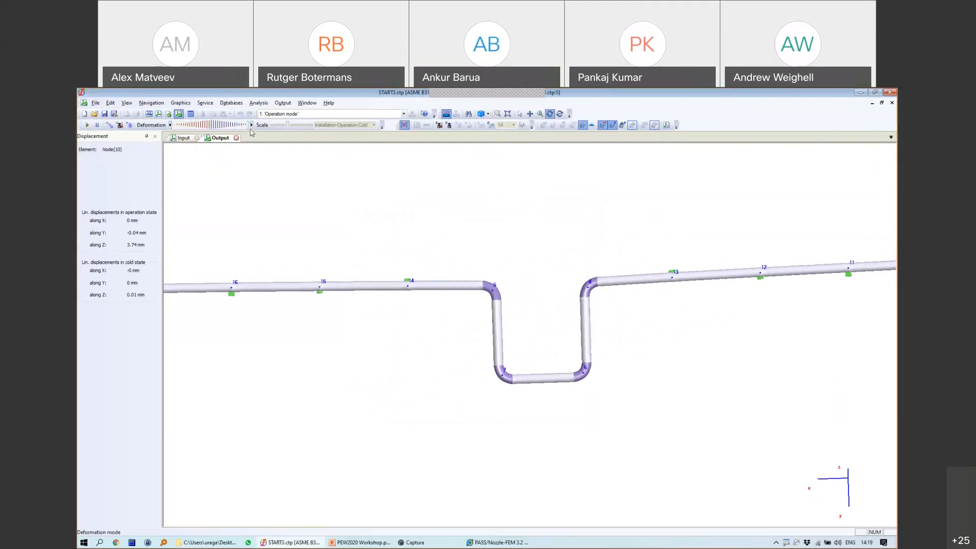
left_click(109, 125)
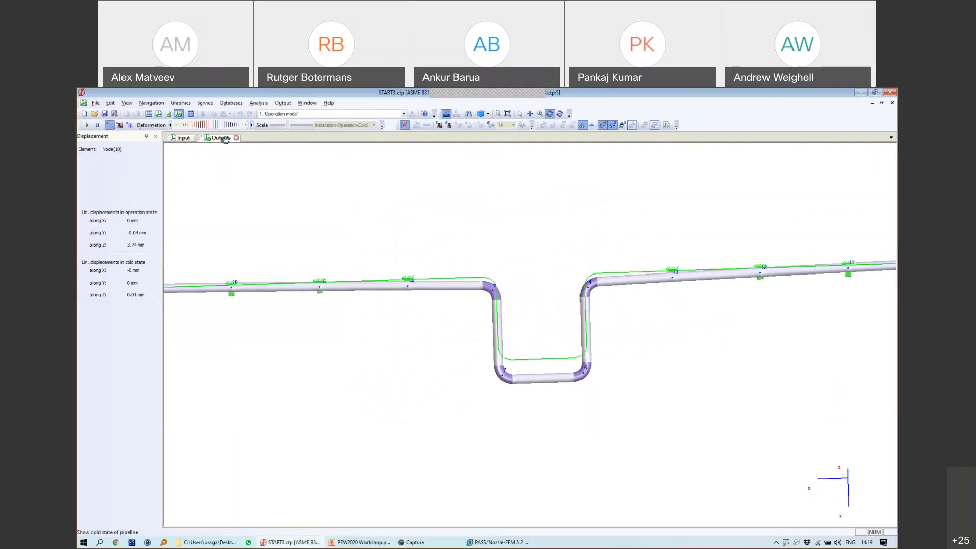
left_click(86, 125)
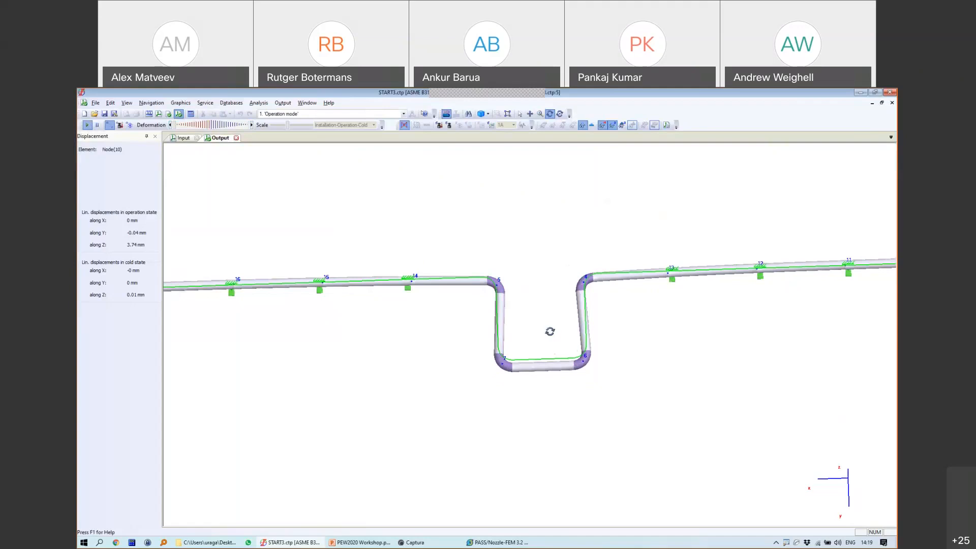
scroll(516, 276, "up", 3)
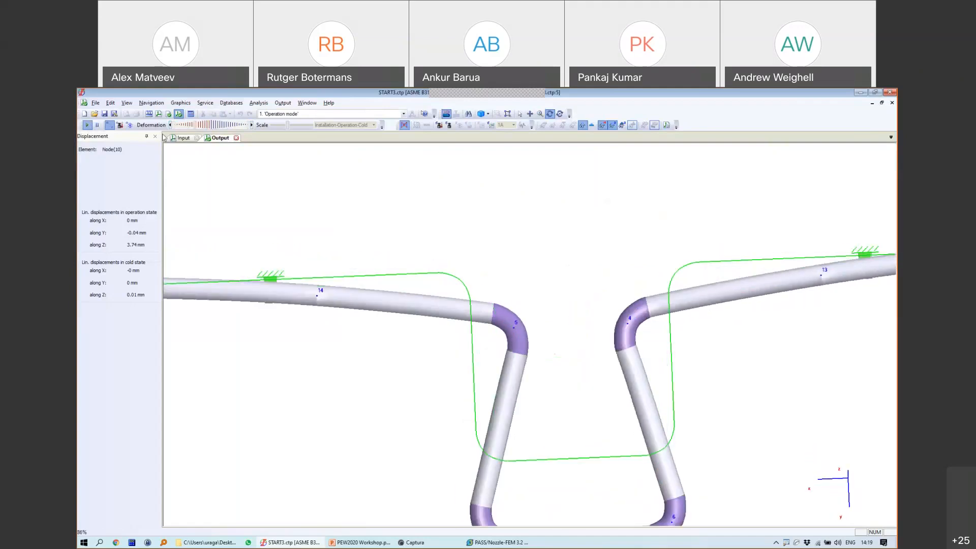
left_click(96, 125)
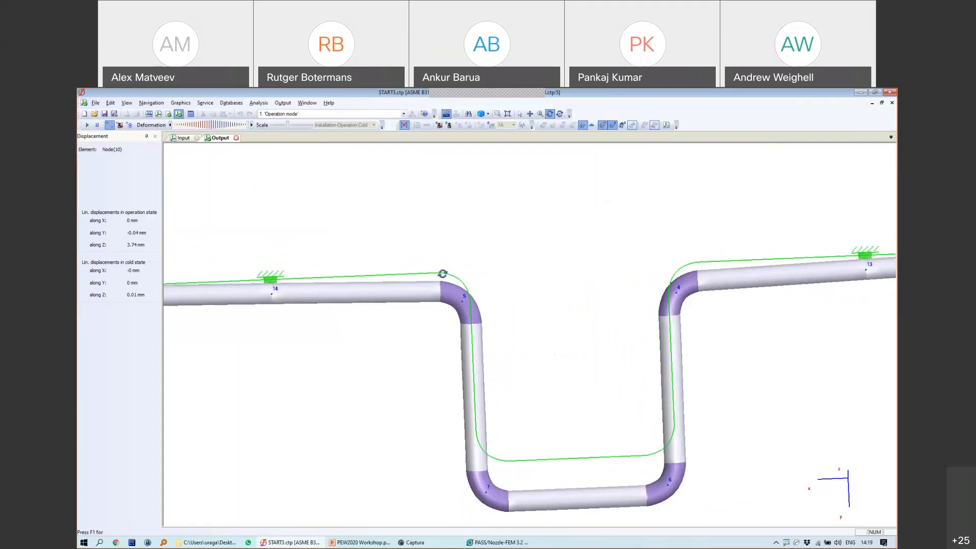
Step: Sketch marks near bend 5 on screen, then erase them
left_click_drag(442, 272, 523, 277)
mouse_move(463, 302)
left_mouse_down()
mouse_move(534, 304)
mouse_move(522, 310)
left_mouse_up()
left_click_drag(530, 272, 511, 289)
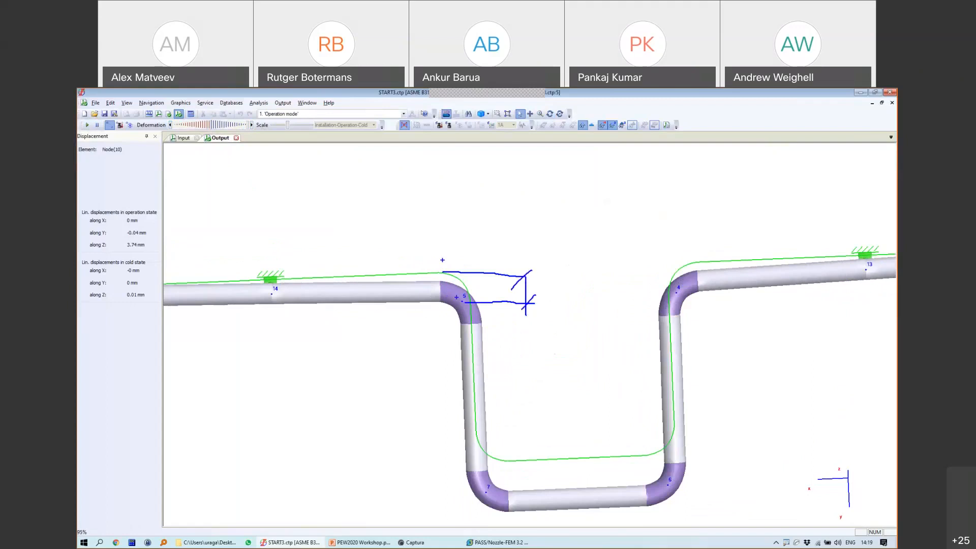
key("Escape")
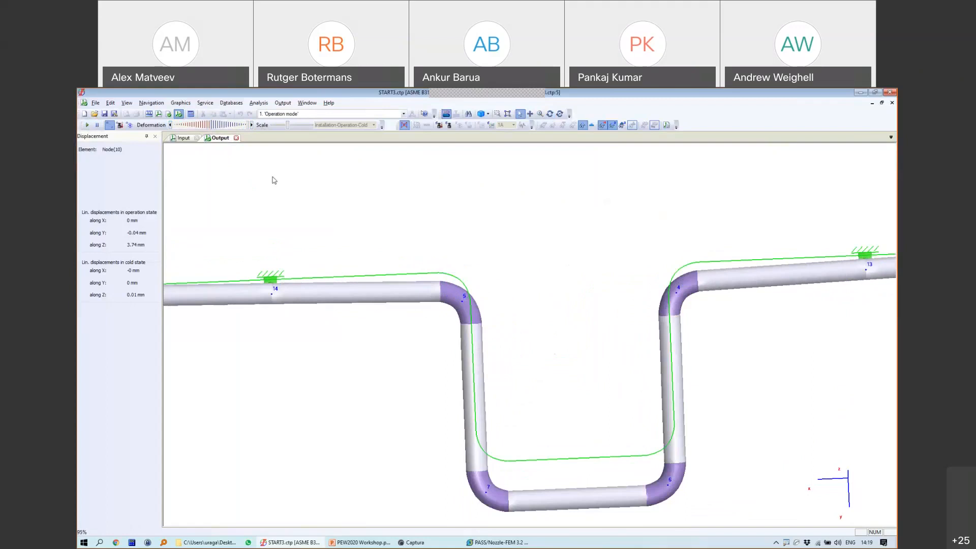
Step: Set a strong deformation exaggeration and draw, then erase, an arrow at node 14
left_click_drag(248, 124, 209, 125)
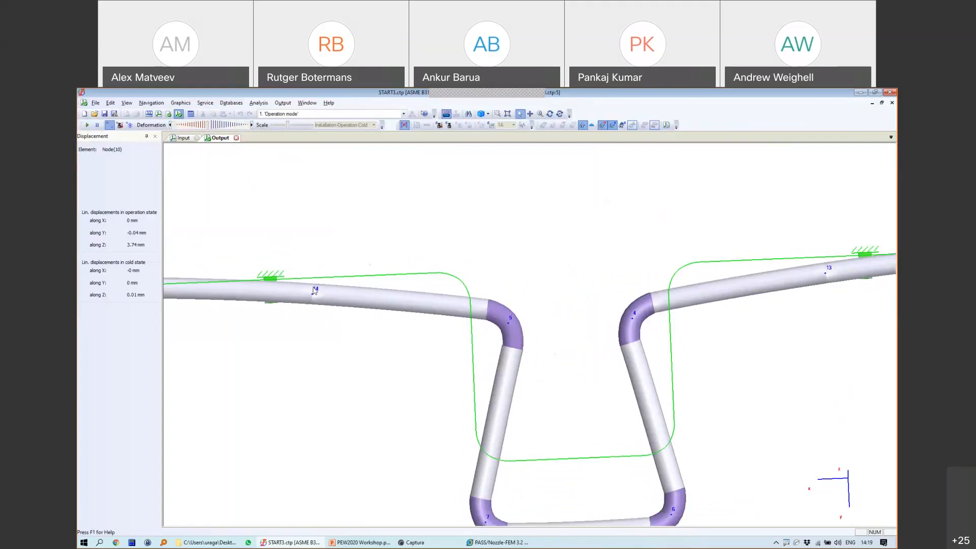
key("ctrl+2")
mouse_move(315, 296)
left_mouse_down()
mouse_move(315, 335)
mouse_move(305, 334)
left_mouse_up()
key("Escape")
Step: Increase the exaggeration, then mark node 14's support with an upward arrow and a circle
left_click_drag(208, 123, 258, 129)
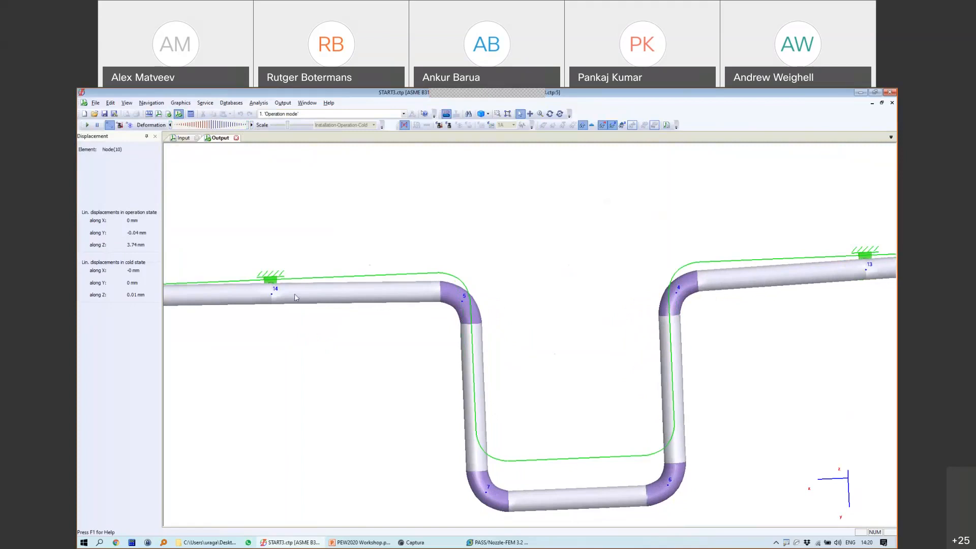
mouse_move(263, 286)
left_mouse_down()
mouse_move(264, 156)
mouse_move(233, 197)
left_mouse_up()
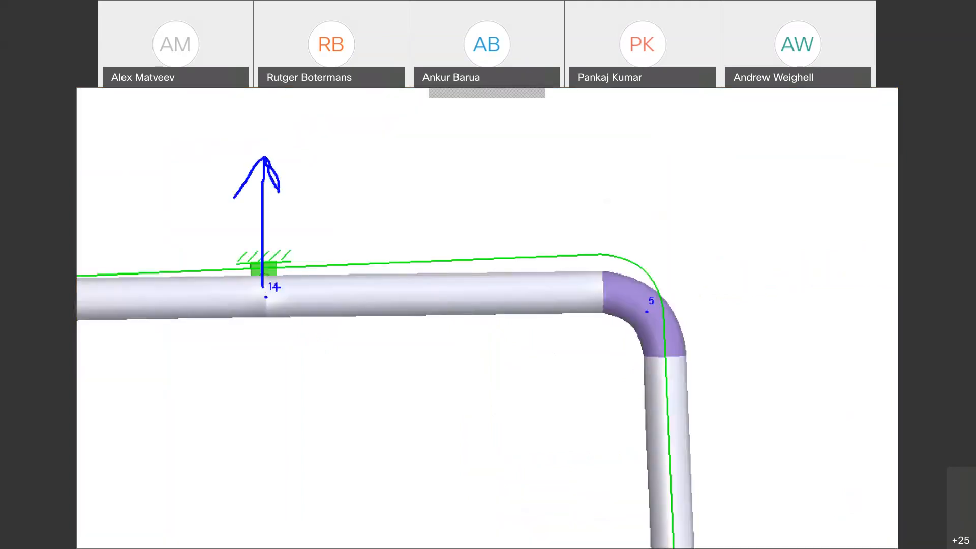
mouse_move(253, 249)
left_mouse_down()
mouse_move(246, 363)
mouse_move(325, 262)
mouse_move(232, 259)
left_mouse_up()
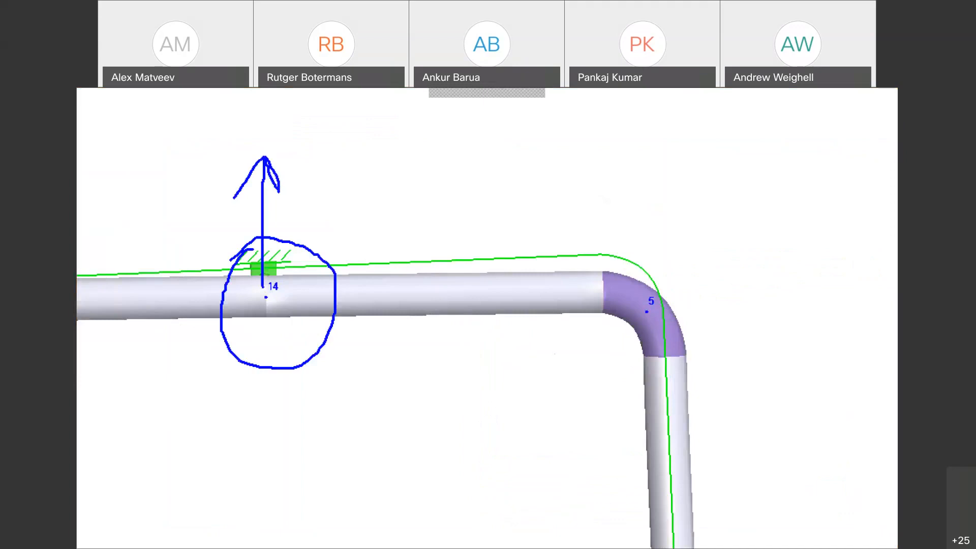
key("Escape")
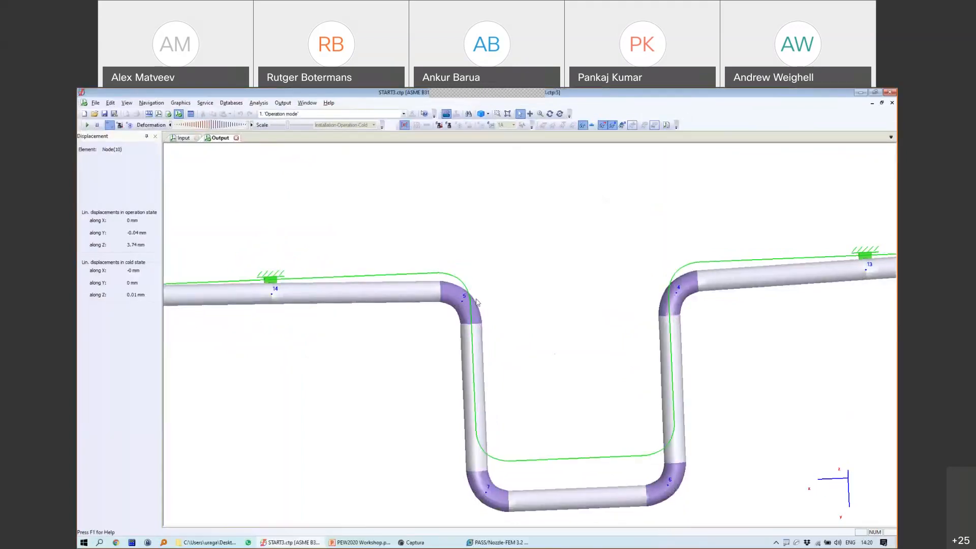
Step: Restart the deformation animation and switch over to the PowerPoint workshop presentation
scroll(477, 300, "down", 2)
left_click(87, 124)
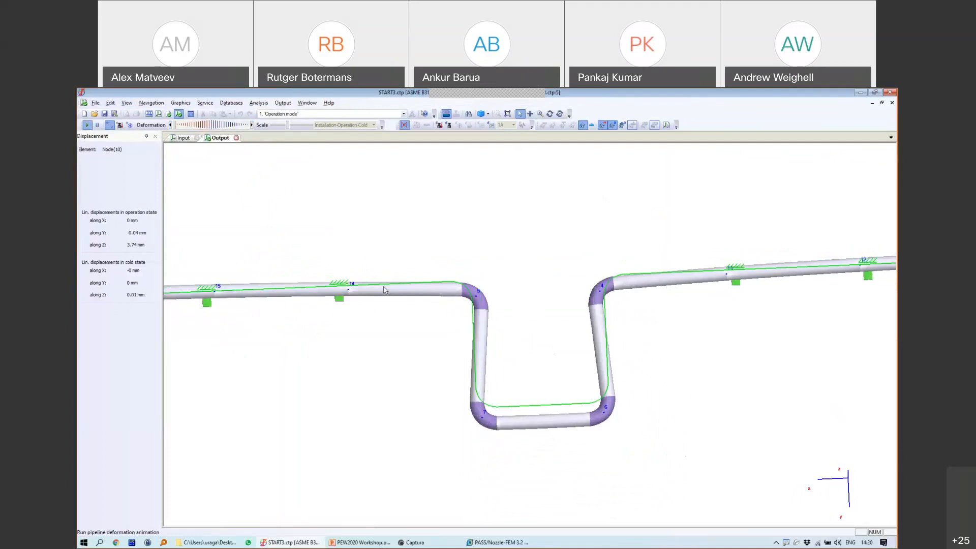
scroll(475, 330, "down", 3)
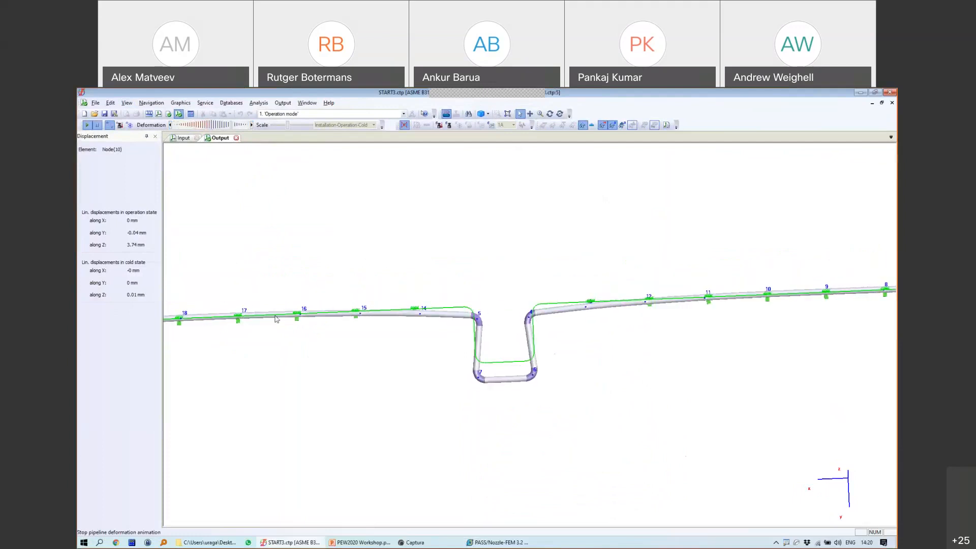
key("alt+Tab")
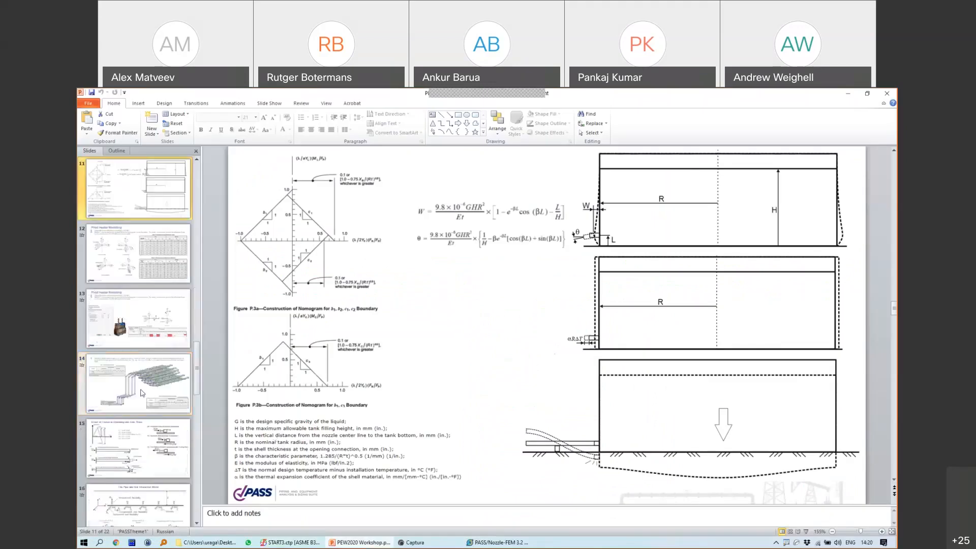
Step: Select slide 15, 'Effect of Friction in Operating and Cold State', and present it full screen
left_click(132, 262)
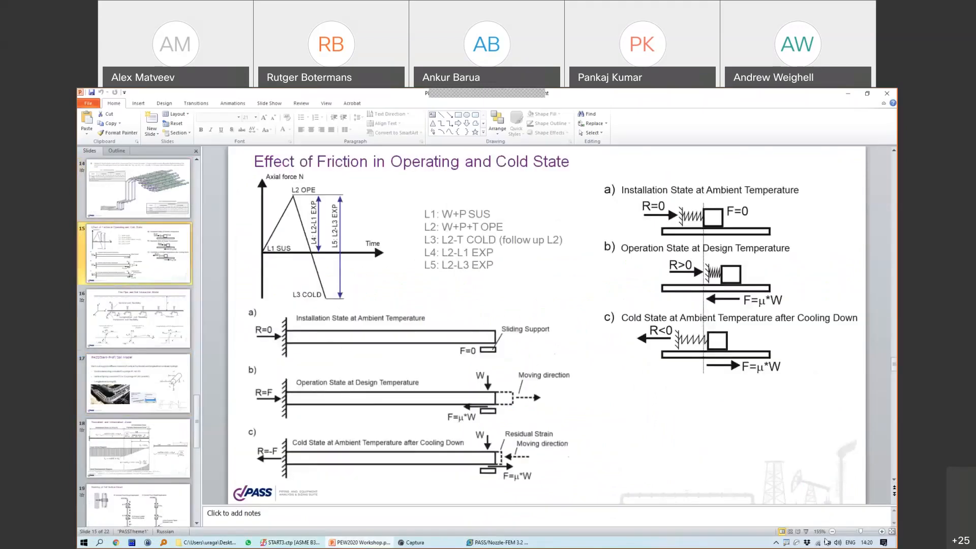
left_click(805, 531)
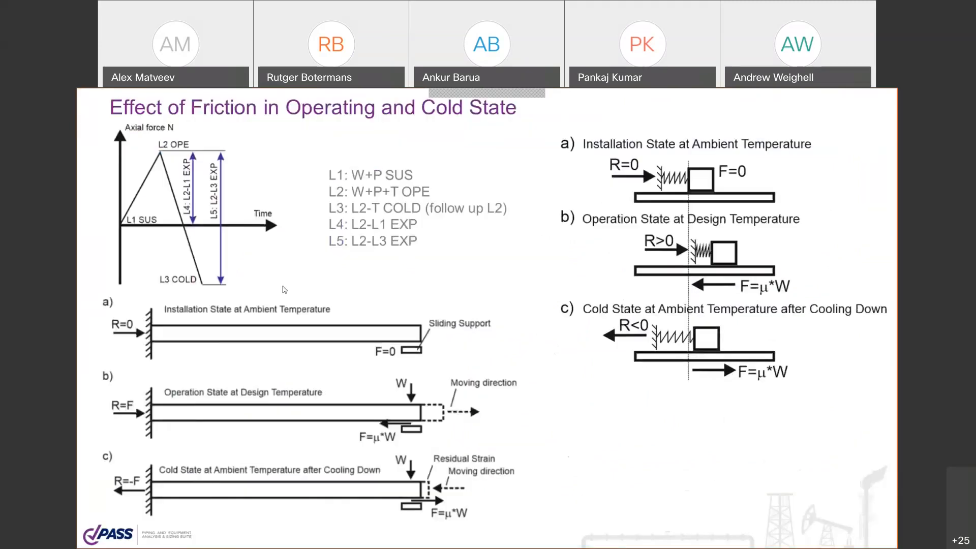
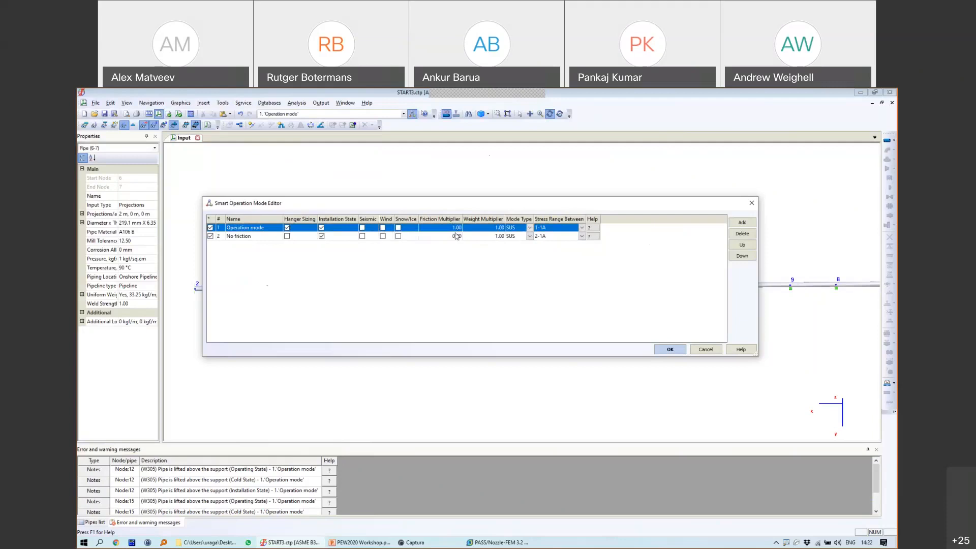
Step: Make No friction the operation mode, rerun the analysis and display the deformed pipeline graphics
left_click(455, 236)
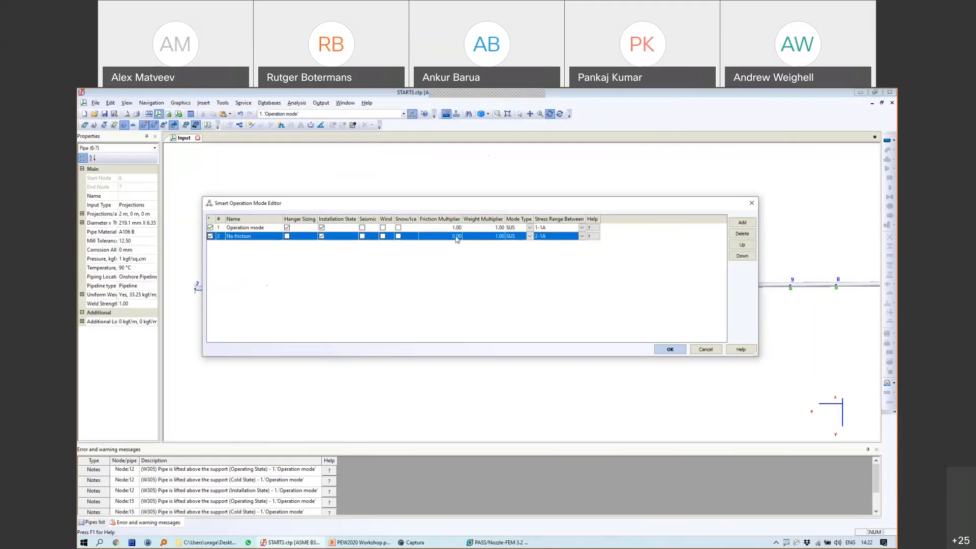
left_click(670, 350)
left_click(191, 114)
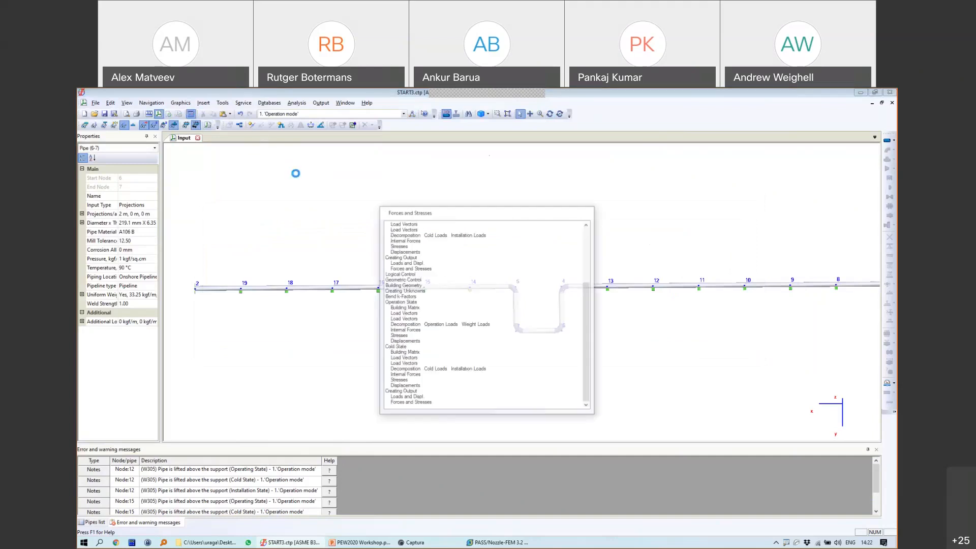
left_click(178, 114)
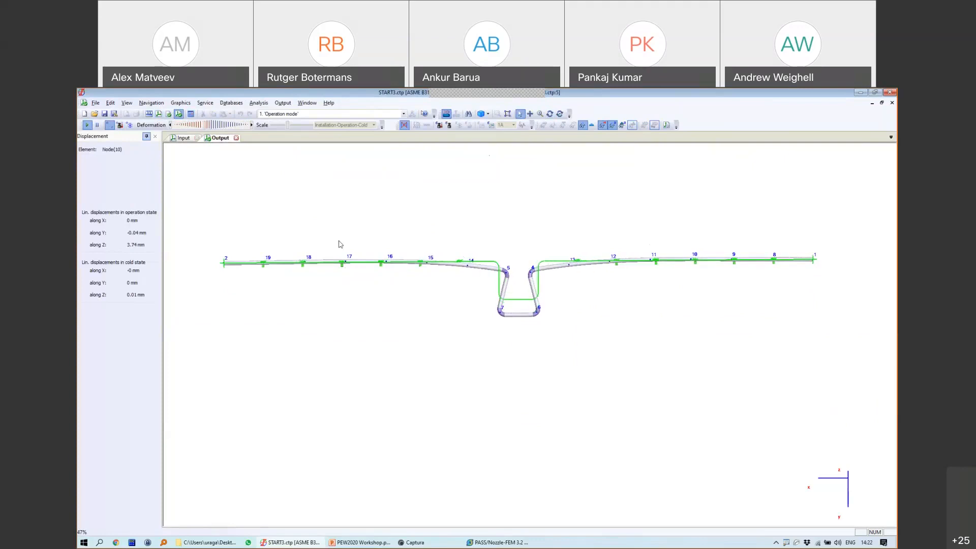
Step: Compare the U-loop deformation between the Operation mode and No friction results
scroll(291, 114, "down", 1)
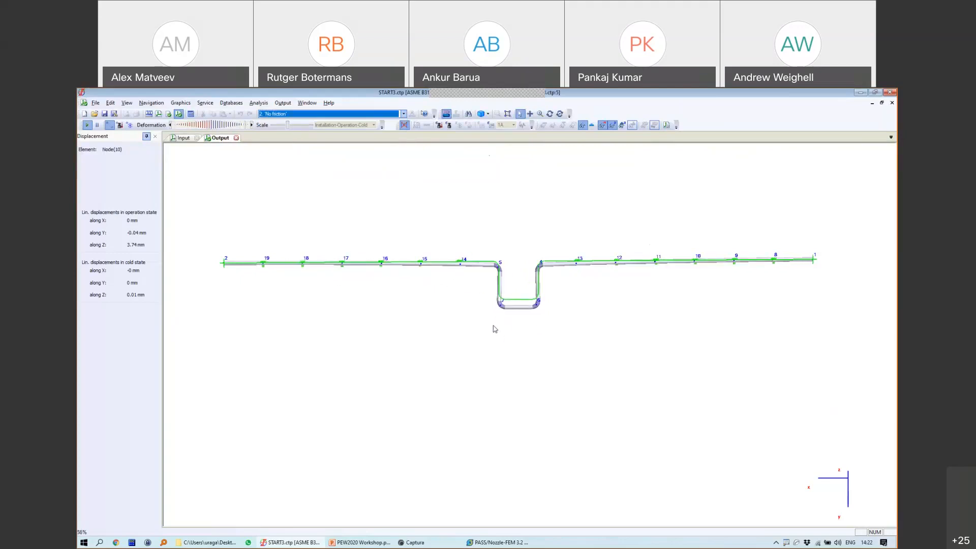
left_click(292, 114)
left_click(290, 122)
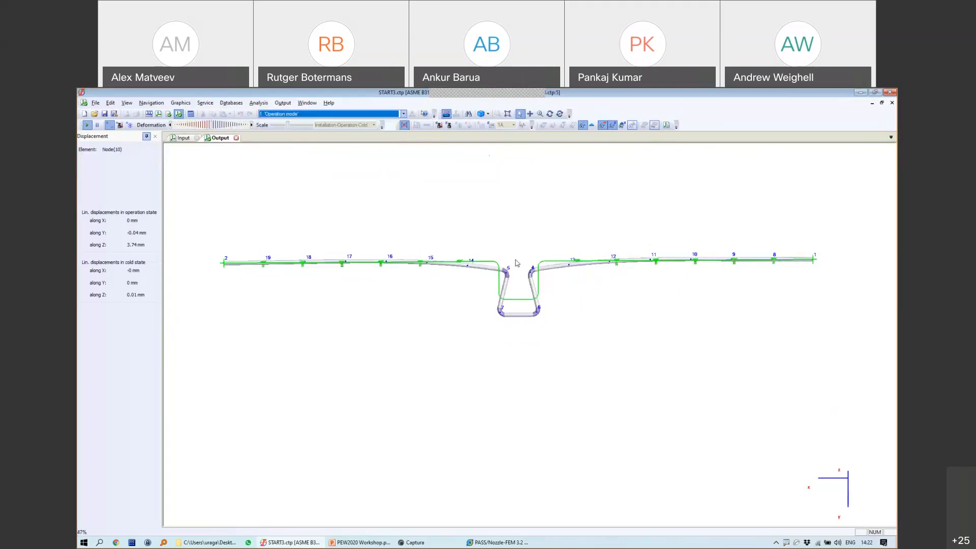
scroll(517, 265, "up", 3)
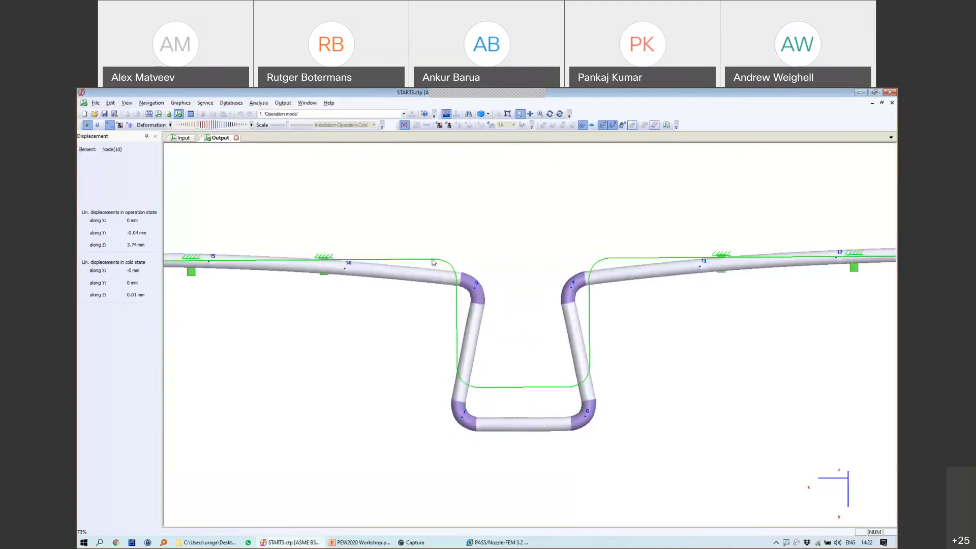
left_click(296, 114)
left_click(297, 127)
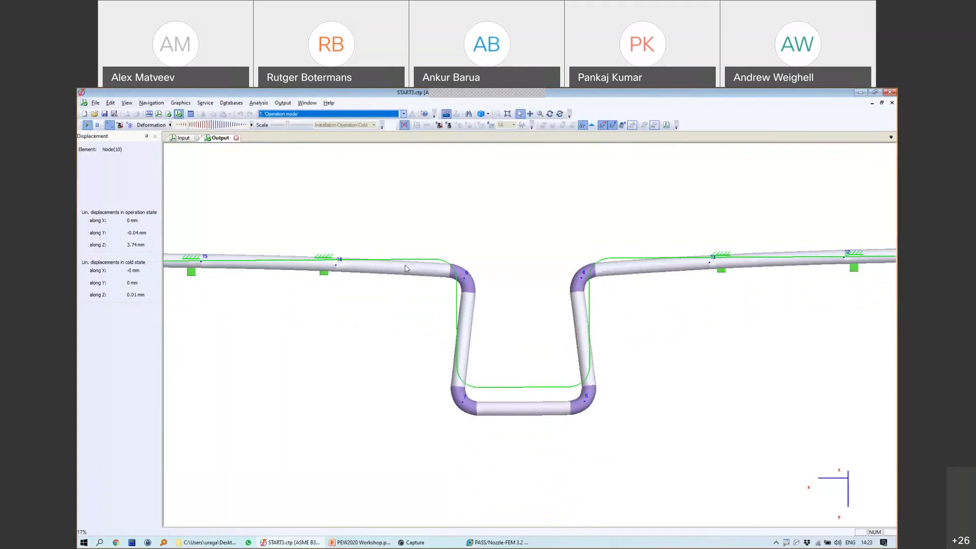
Step: Leave No friction as the displayed mode and close the Output results view
left_click(360, 116)
left_click(359, 127)
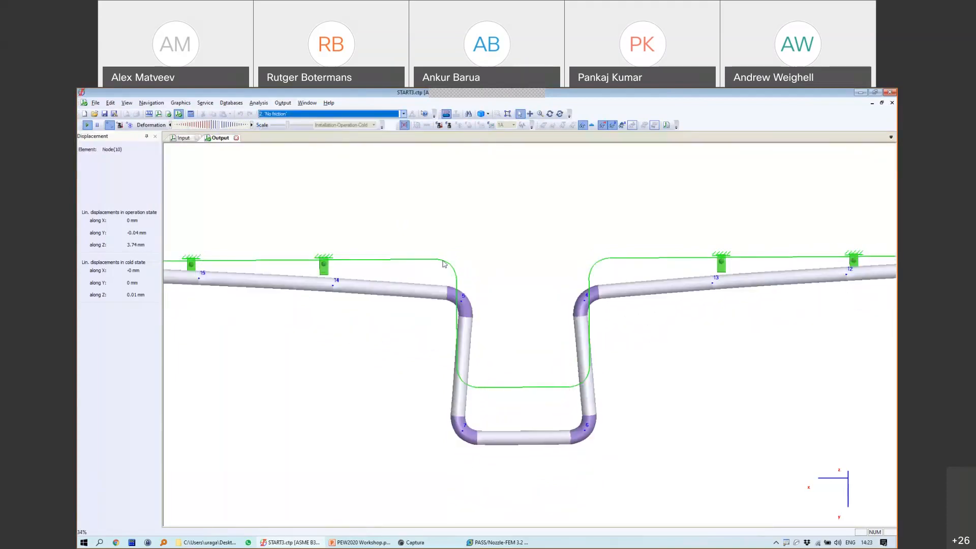
left_click(236, 137)
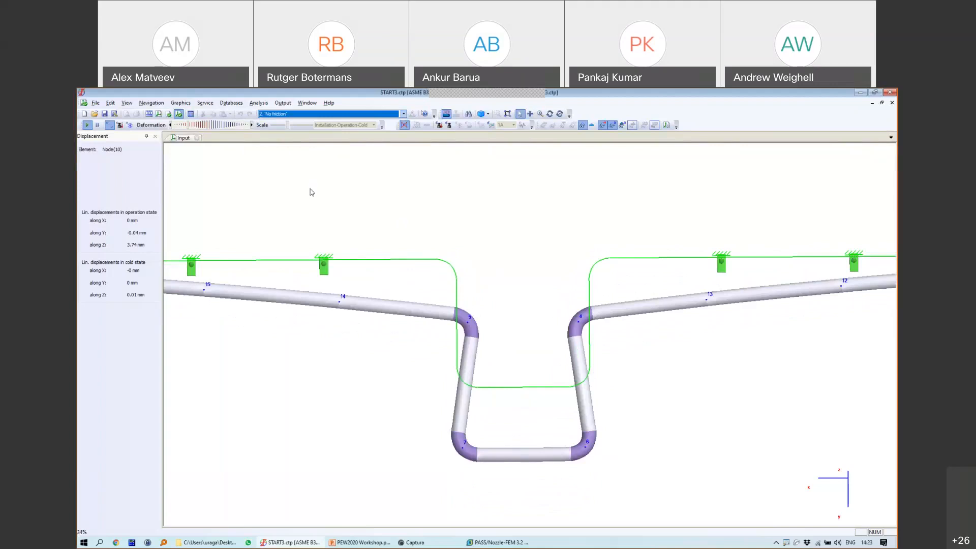
Step: Rotate the model into a tilted 3-D view
left_click(549, 113)
left_click_drag(556, 249, 575, 177)
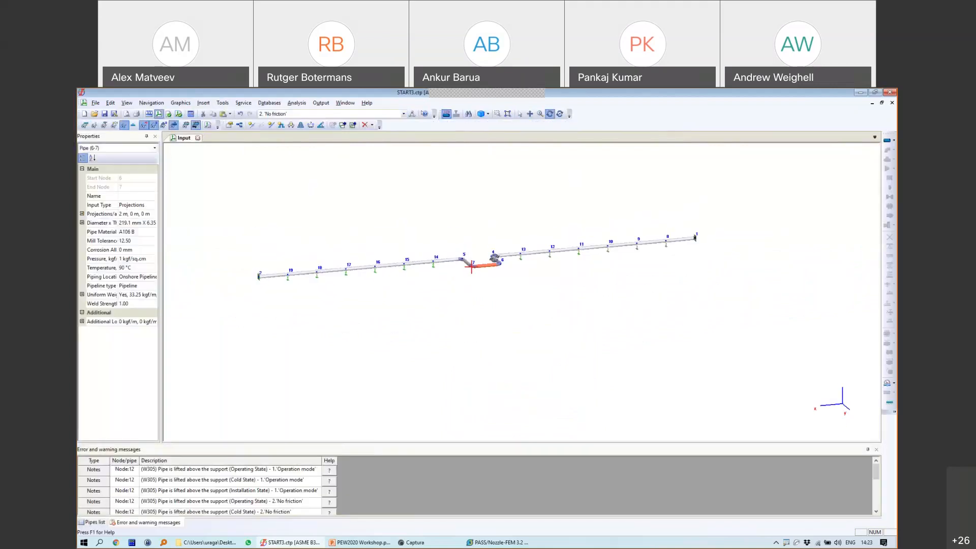
scroll(512, 290, "up", 4)
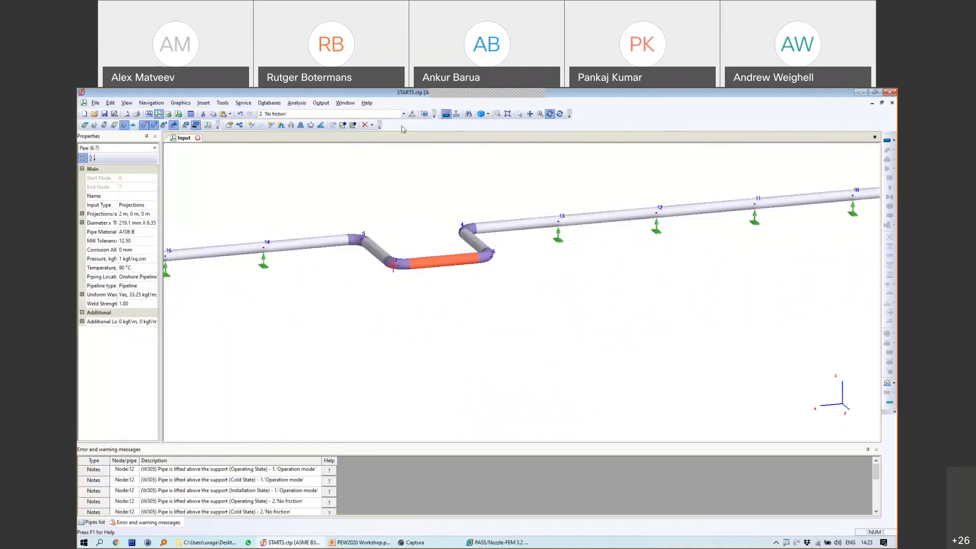
Step: Delete the No friction mode in the Smart Operation Mode Editor, keeping only Operation mode
left_click(412, 113)
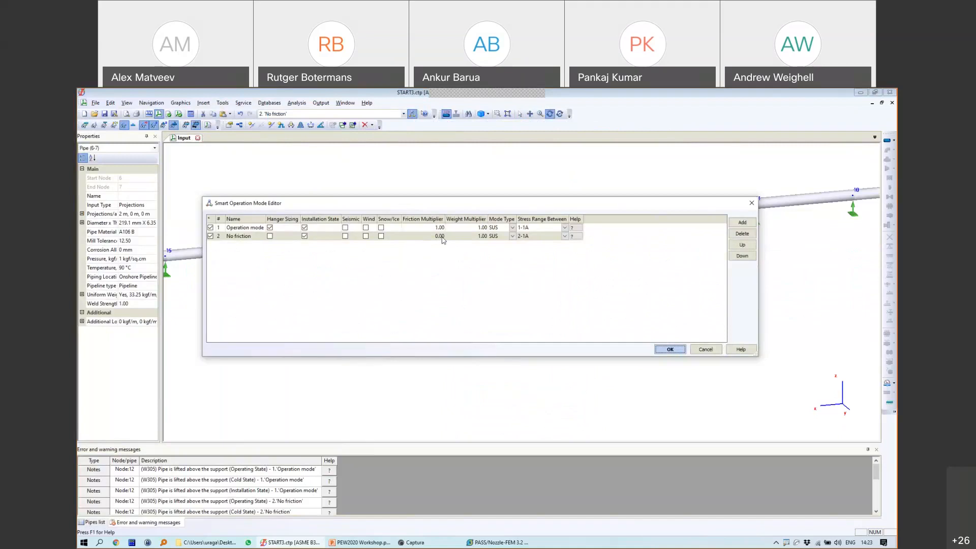
left_click(665, 350)
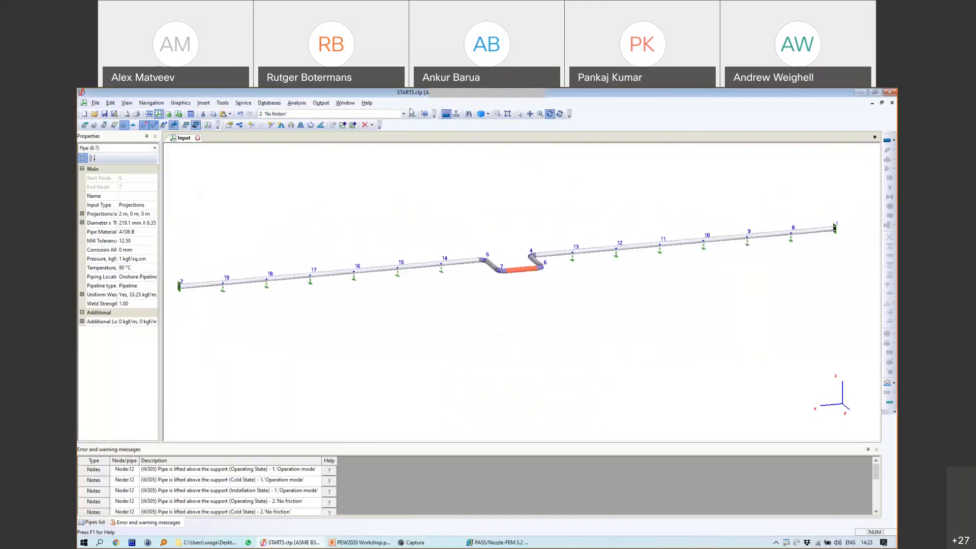
left_click(413, 114)
left_click(392, 237)
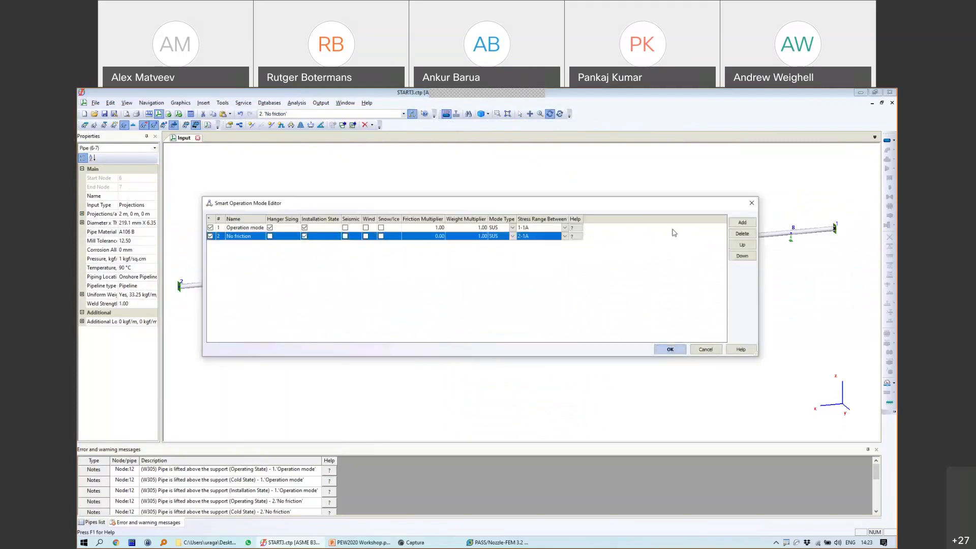
left_click(742, 234)
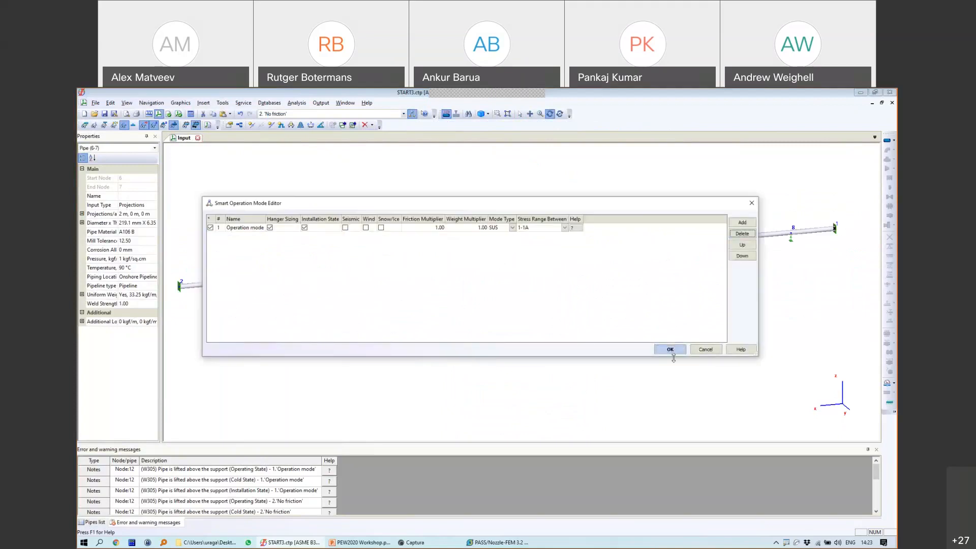
left_click(671, 349)
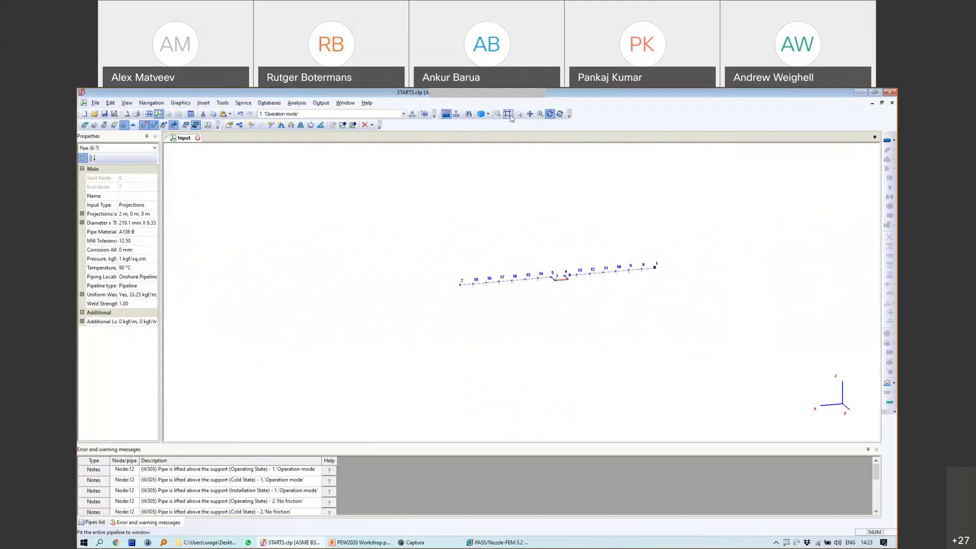
Step: Select the entire pipeline, starting from the pipe end at node 2
scroll(521, 236, "up", 2)
middle_click_drag(664, 364, 518, 301)
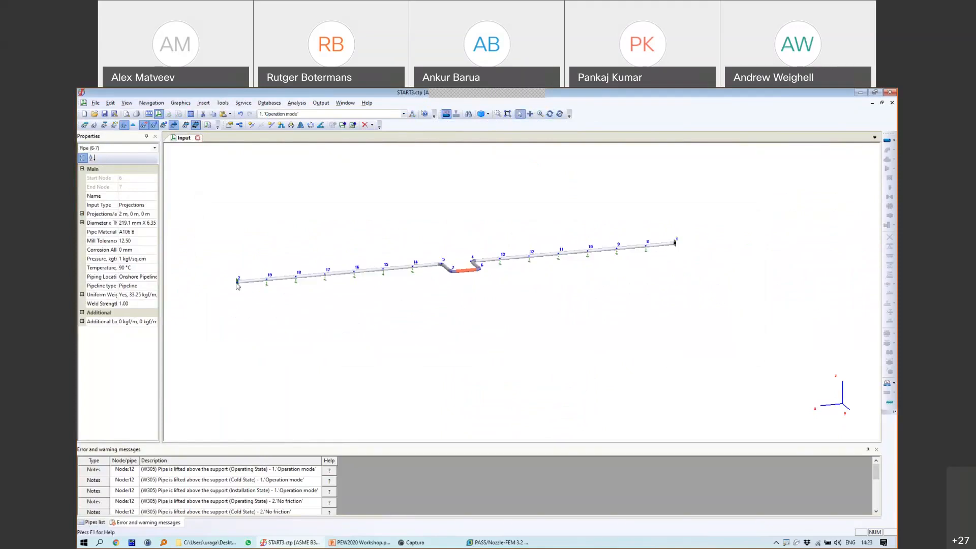
left_click(238, 282)
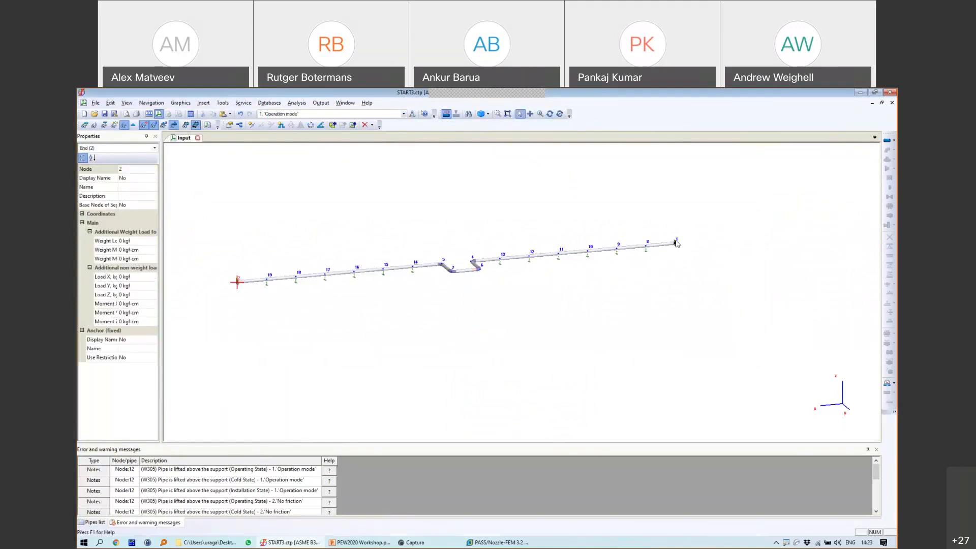
left_click(676, 242)
scroll(681, 253, "up", 2)
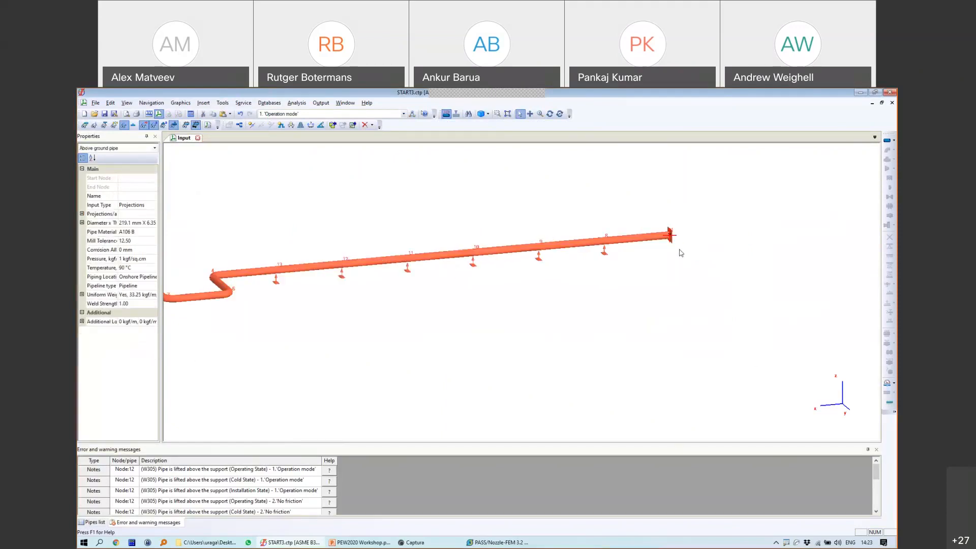
scroll(681, 253, "down", 2)
Step: Copy the pipeline with a base node and paste it joined at node 1
key("ctrl+c")
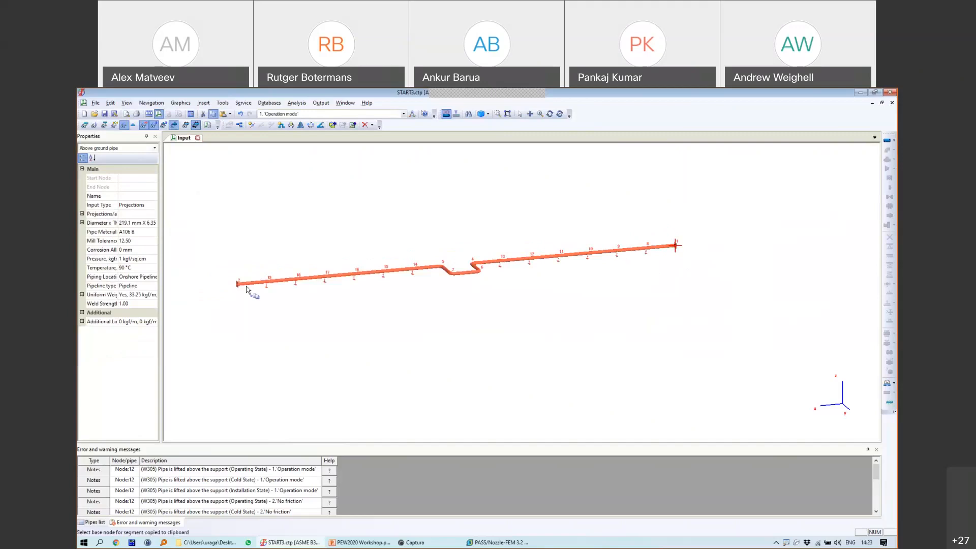
left_click(675, 246)
left_click(472, 330)
key("ctrl+v")
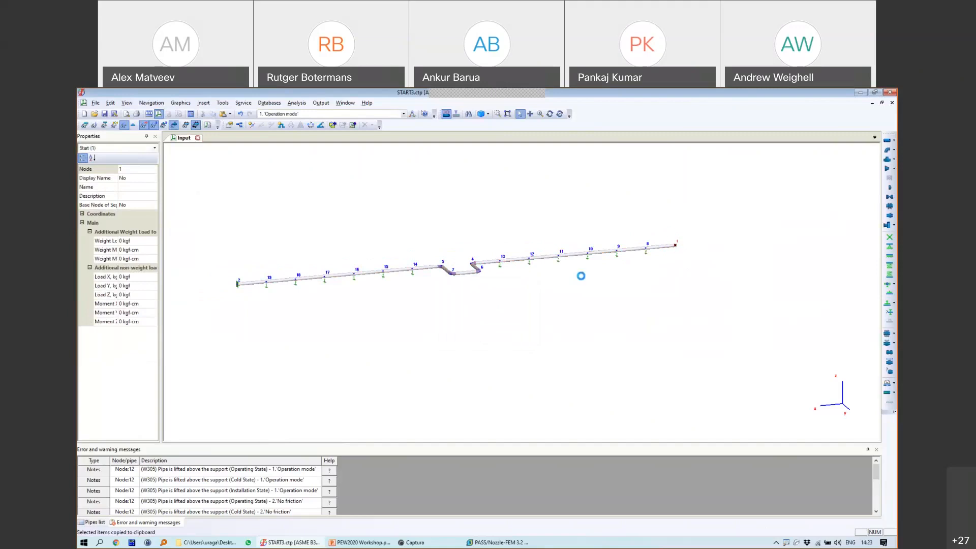
scroll(656, 257, "down", 5)
left_click(450, 282)
scroll(456, 286, "up", 5)
middle_click_drag(456, 286, 584, 280)
scroll(583, 282, "down", 5)
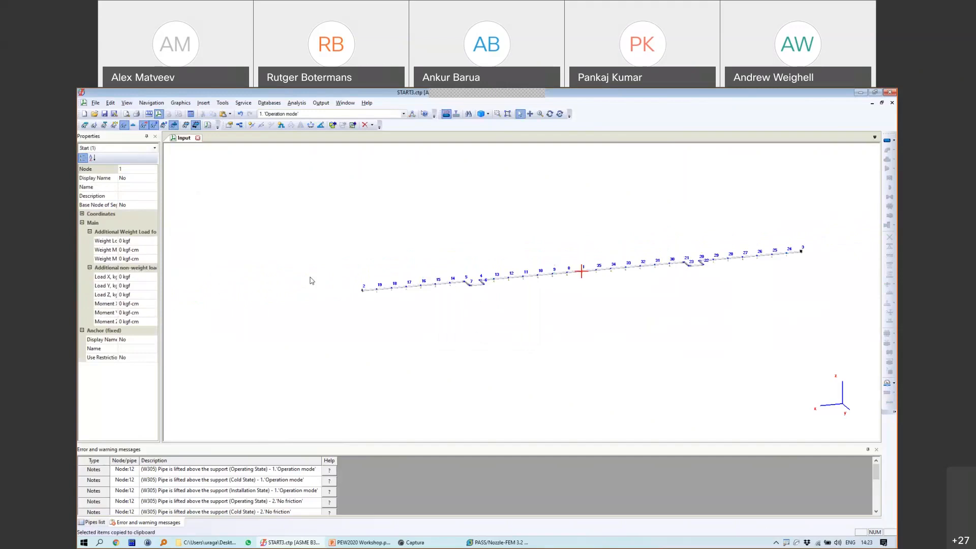
scroll(655, 271, "up", 5)
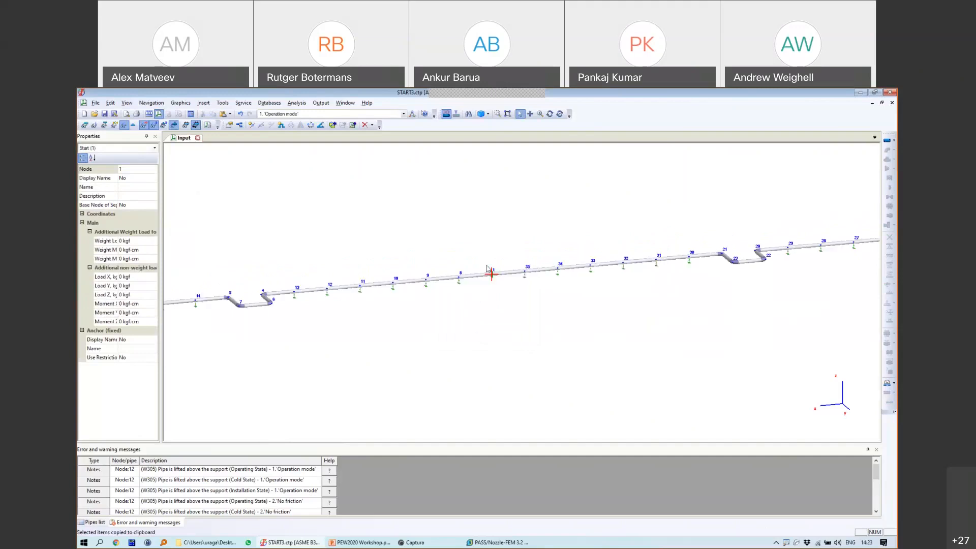
Step: Rerun the analysis on the extended pipeline and select pipe 1-8 and node 1
left_click(191, 114)
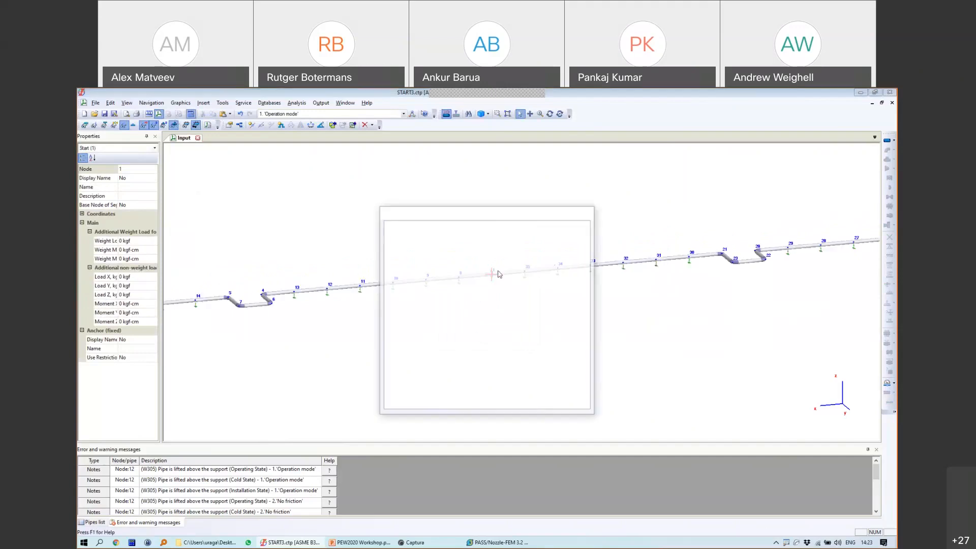
left_click(486, 275)
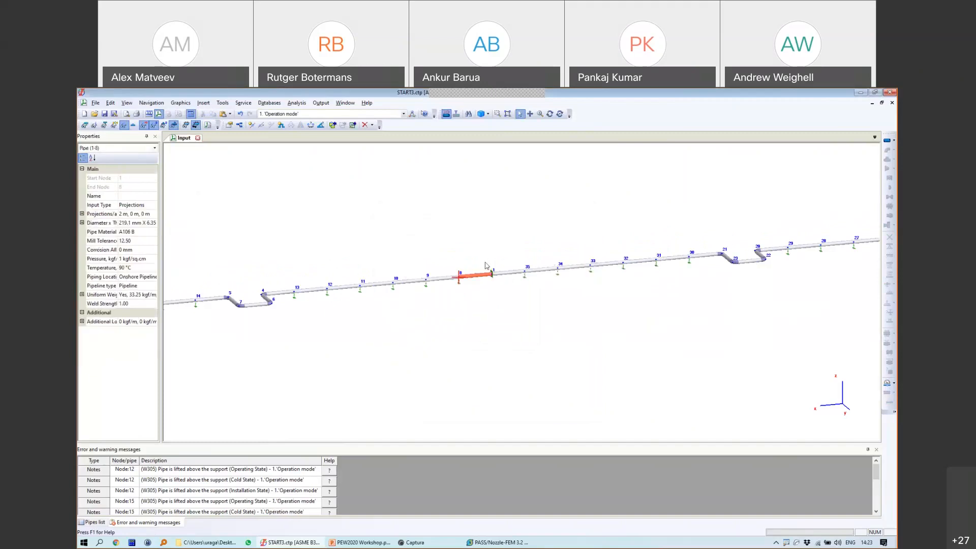
scroll(493, 279, "up", 3)
left_click(494, 278)
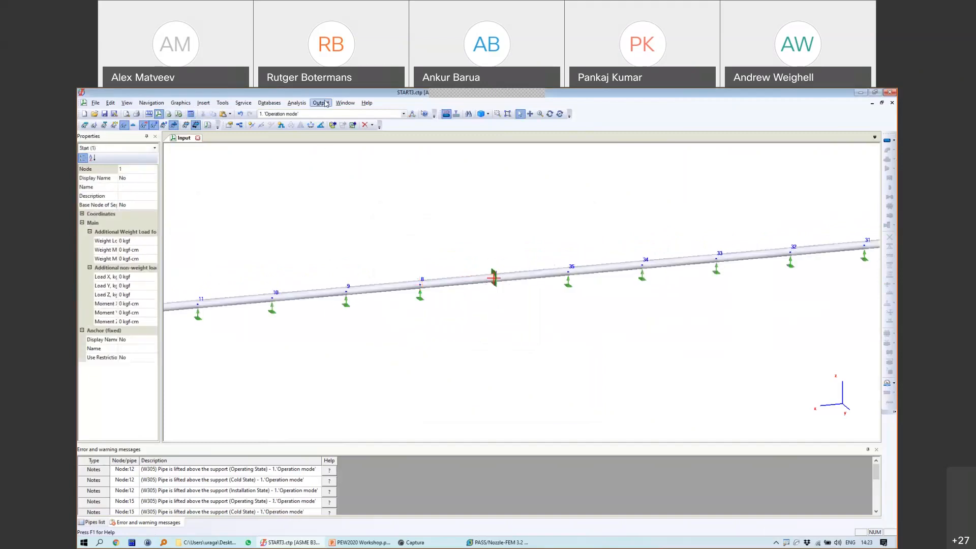
Step: Show the Loads on Supports table for the Operating W+P+T load case
left_click(321, 102)
left_click(351, 184)
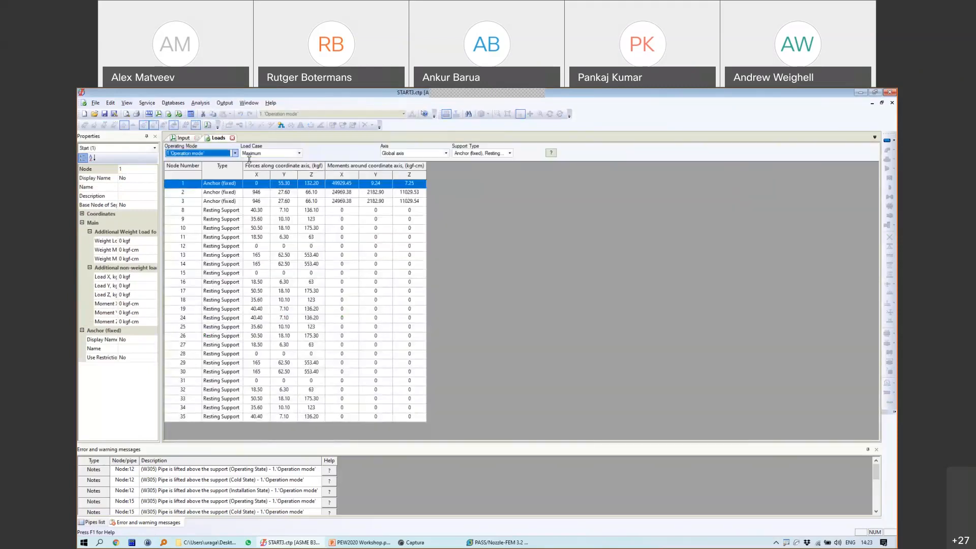
left_click(267, 153)
left_click(250, 184)
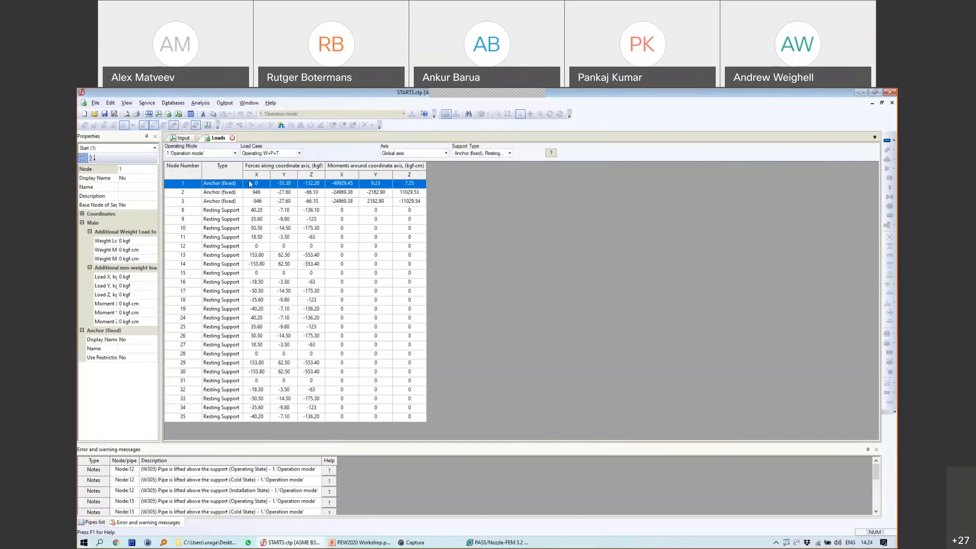
mouse_move(220, 181)
left_mouse_down()
mouse_move(251, 176)
mouse_move(269, 196)
mouse_move(272, 180)
mouse_move(399, 273)
left_mouse_up()
left_click_drag(286, 194, 314, 206)
left_click_drag(281, 192, 276, 219)
Step: Return to the Input model view and sketch pen annotations over the pipeline
left_click(183, 138)
mouse_move(416, 314)
left_mouse_down()
mouse_move(475, 313)
mouse_move(457, 317)
left_mouse_up()
mouse_move(518, 307)
left_mouse_down()
mouse_move(605, 304)
mouse_move(535, 318)
mouse_move(562, 352)
mouse_move(599, 316)
left_mouse_up()
mouse_move(443, 329)
left_mouse_down()
mouse_move(435, 371)
mouse_move(483, 328)
left_mouse_up()
mouse_move(492, 254)
left_mouse_down()
mouse_move(492, 287)
mouse_move(477, 253)
mouse_move(469, 268)
left_mouse_up()
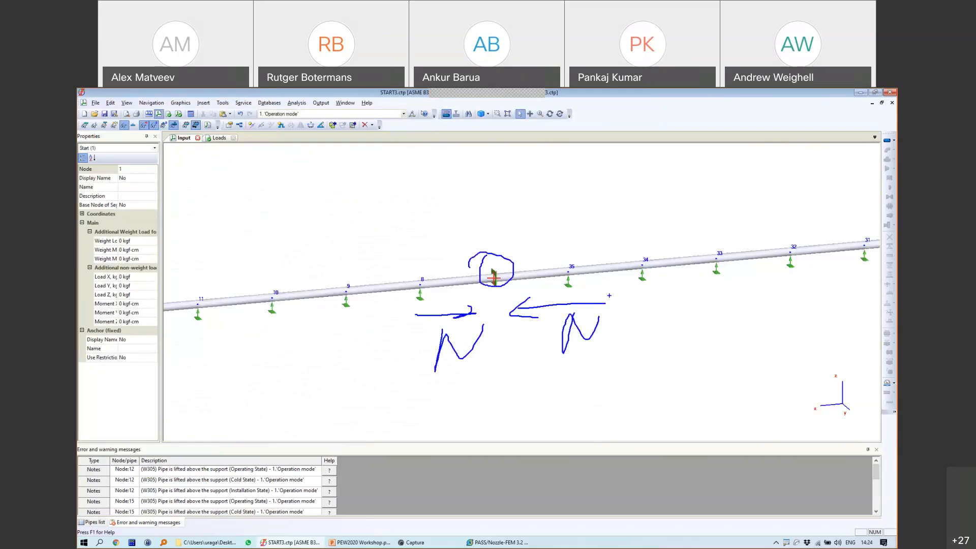
Step: Sketch the reduced anchor force N·0.8 with a percentage note above it
mouse_move(457, 301)
left_mouse_down()
mouse_move(469, 307)
mouse_move(458, 325)
left_mouse_up()
mouse_move(408, 209)
left_mouse_down()
mouse_move(468, 209)
mouse_move(462, 214)
mouse_move(435, 166)
mouse_move(452, 163)
left_mouse_up()
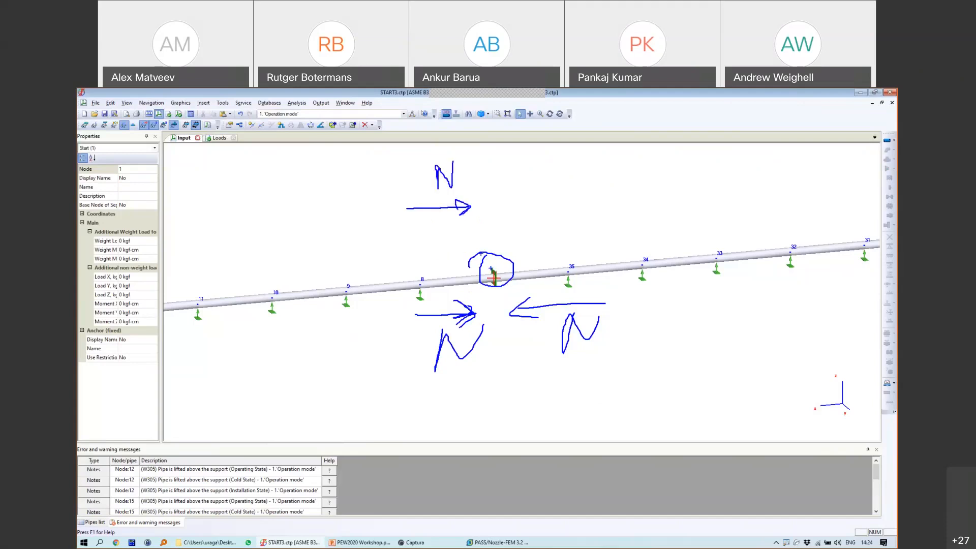
mouse_move(533, 214)
left_mouse_down()
mouse_move(537, 181)
mouse_move(560, 163)
mouse_move(614, 205)
mouse_move(615, 171)
mouse_move(639, 166)
mouse_move(652, 187)
mouse_move(678, 183)
mouse_move(663, 189)
mouse_move(688, 203)
left_mouse_up()
mouse_move(700, 175)
left_mouse_down()
mouse_move(696, 189)
mouse_move(698, 173)
left_mouse_up()
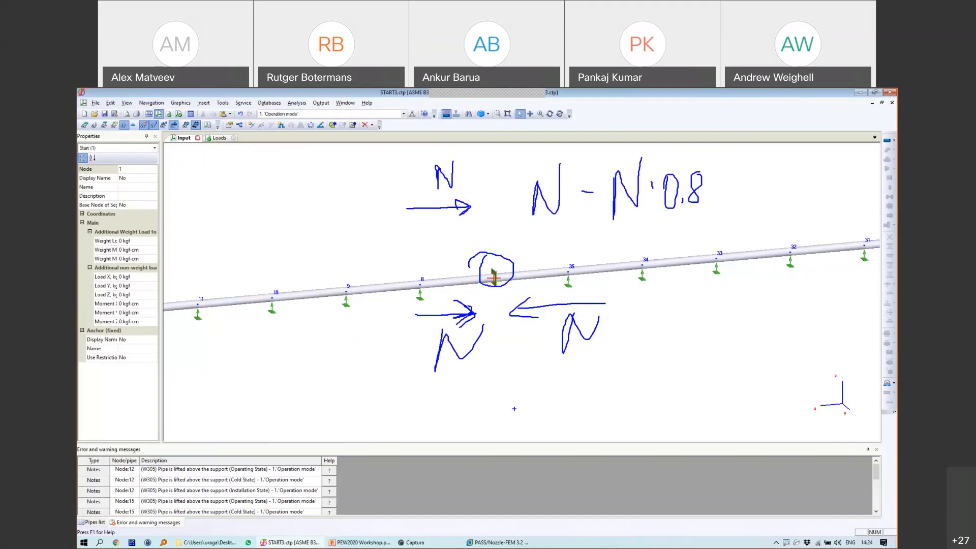
mouse_move(543, 159)
left_mouse_down()
mouse_move(557, 135)
mouse_move(577, 136)
left_mouse_up()
left_click_drag(580, 127, 582, 143)
mouse_move(605, 112)
left_mouse_down()
mouse_move(599, 136)
mouse_move(596, 112)
left_mouse_up()
mouse_move(631, 113)
left_mouse_down()
mouse_move(627, 138)
mouse_move(654, 126)
left_mouse_up()
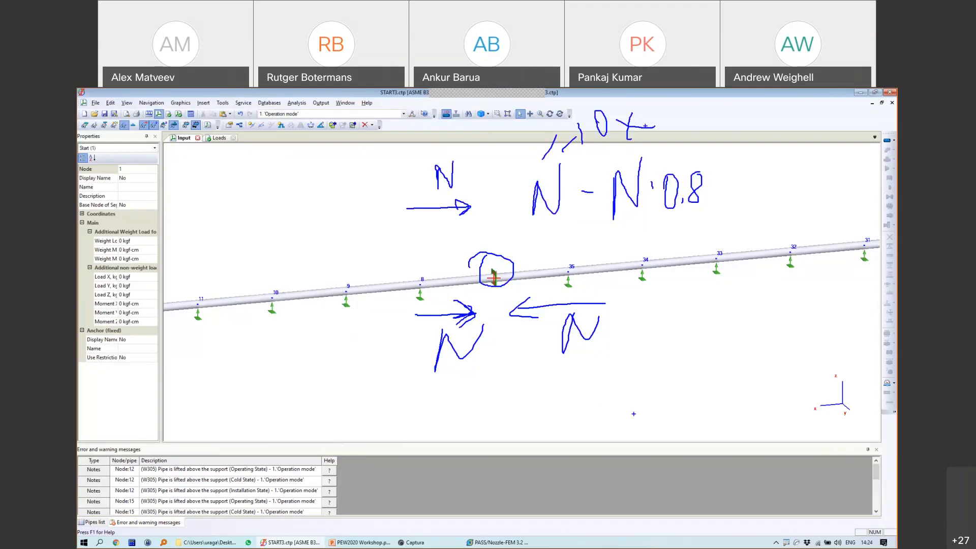
Step: Write the 10-8=2 calculation, then leave drawing mode and show the Loads table
left_click_drag(656, 324, 655, 365)
mouse_move(685, 320)
left_mouse_down()
mouse_move(684, 351)
mouse_move(728, 337)
mouse_move(746, 357)
left_mouse_up()
mouse_move(743, 316)
left_mouse_down()
mouse_move(753, 358)
mouse_move(787, 332)
left_mouse_up()
left_click_drag(769, 342, 803, 355)
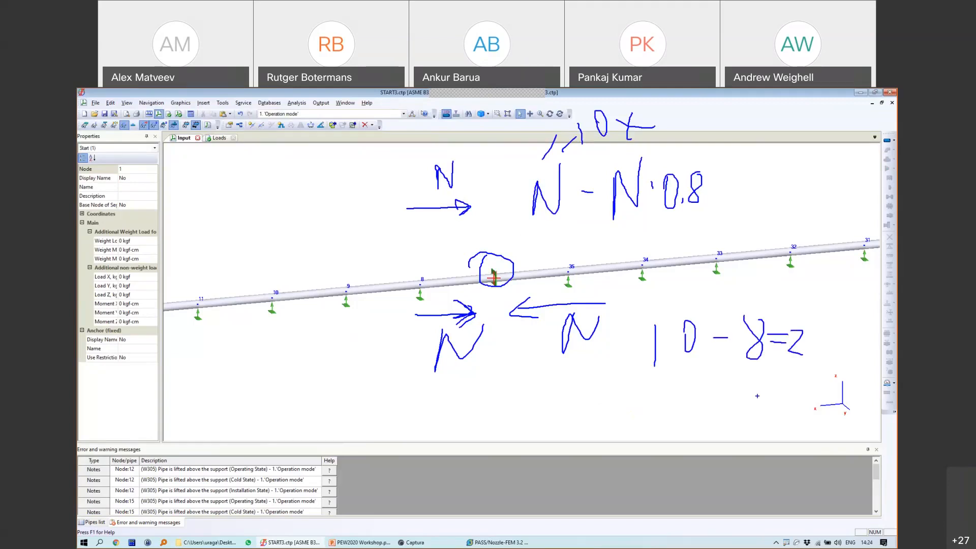
key("Escape")
left_click(218, 137)
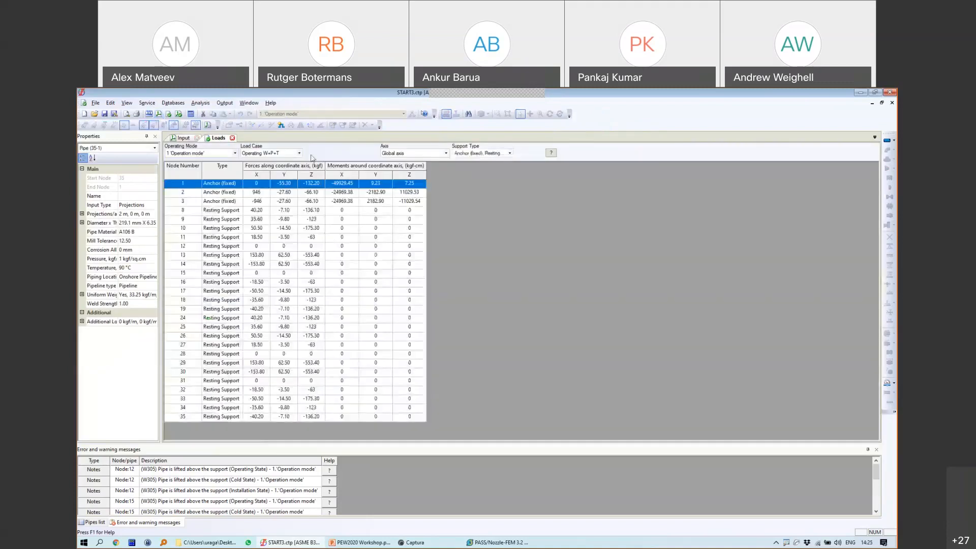
Step: Show support loads in support local axes with an anchor factor of 0.8
left_click(398, 153)
left_click(409, 167)
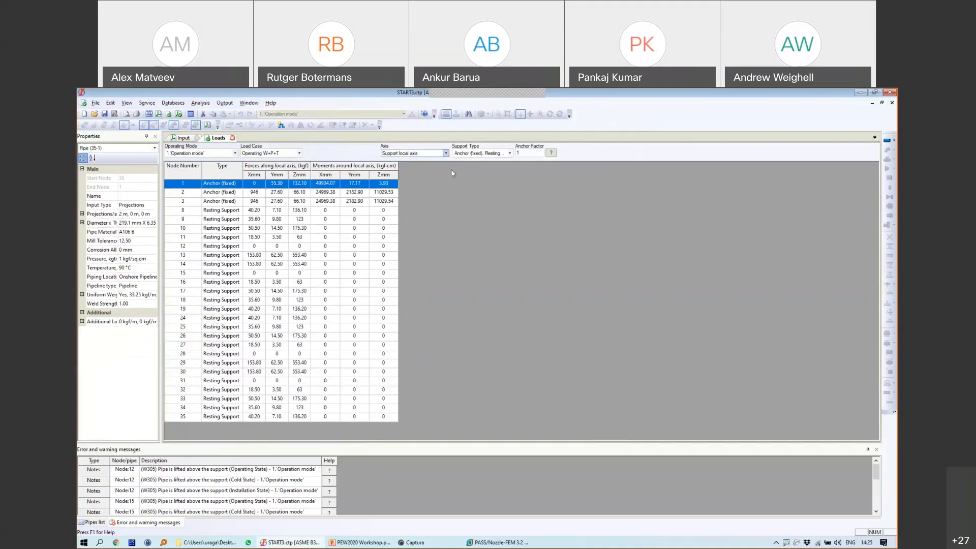
left_click(529, 153)
left_click(238, 183)
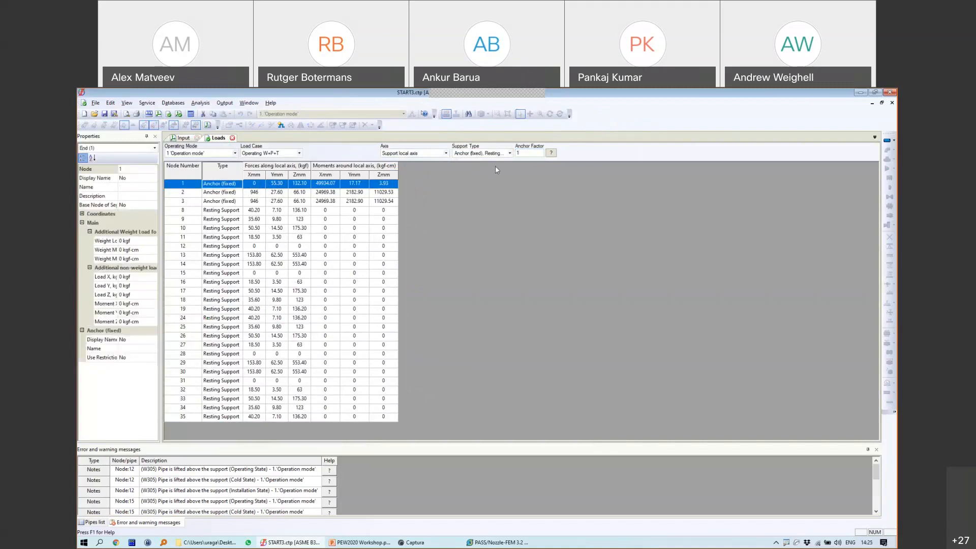
left_click_drag(527, 153, 501, 155)
type("0.8")
key("Return")
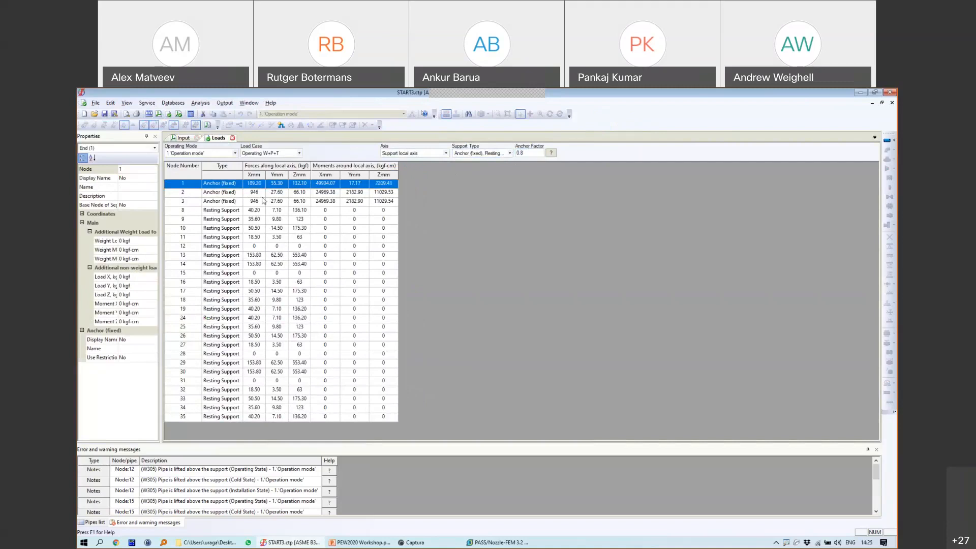
Step: Highlight node 1's anchor force formula and factor 0.189200, then return to the Input view
mouse_move(264, 220)
mouse_move(253, 177)
left_mouse_down()
mouse_move(244, 185)
mouse_move(269, 188)
left_mouse_up()
key("Escape")
mouse_move(262, 187)
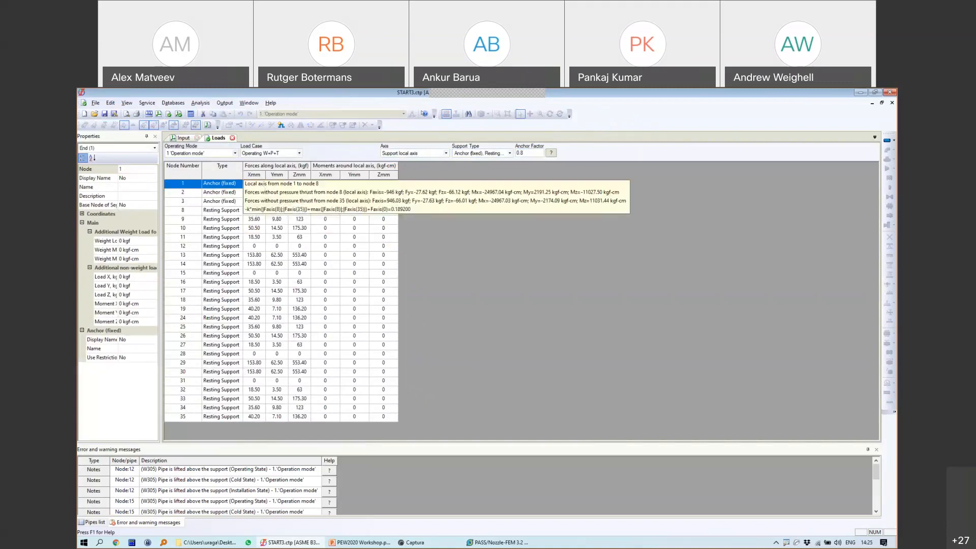
mouse_move(257, 203)
left_mouse_down()
mouse_move(249, 217)
mouse_move(349, 220)
mouse_move(395, 220)
mouse_move(403, 203)
mouse_move(225, 201)
left_mouse_up()
mouse_move(393, 204)
left_mouse_down()
mouse_move(383, 210)
mouse_move(429, 209)
left_mouse_up()
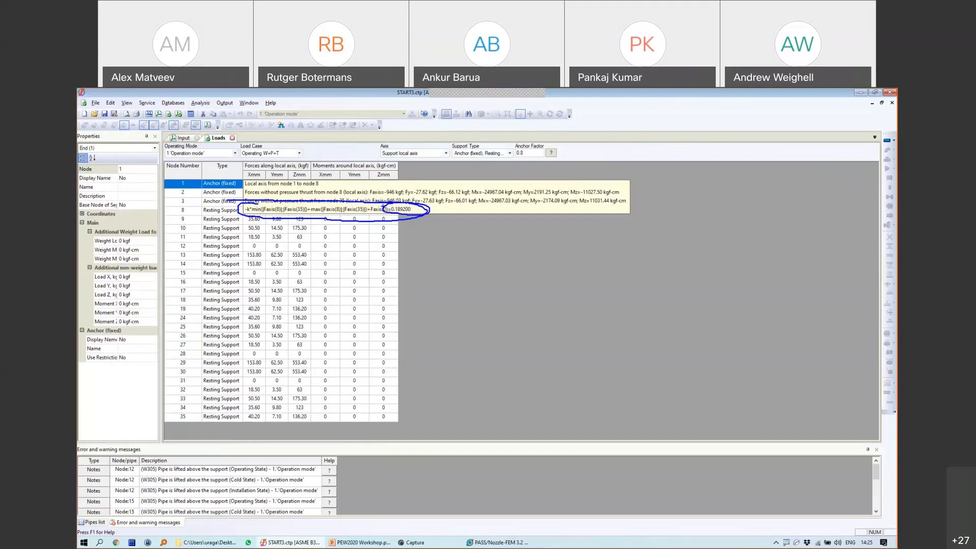
left_click(185, 139)
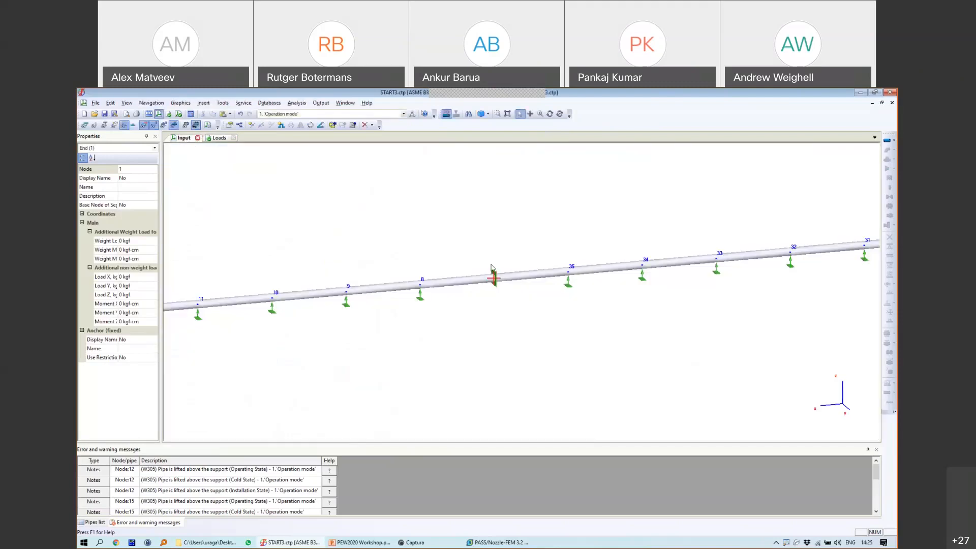
left_click(492, 273)
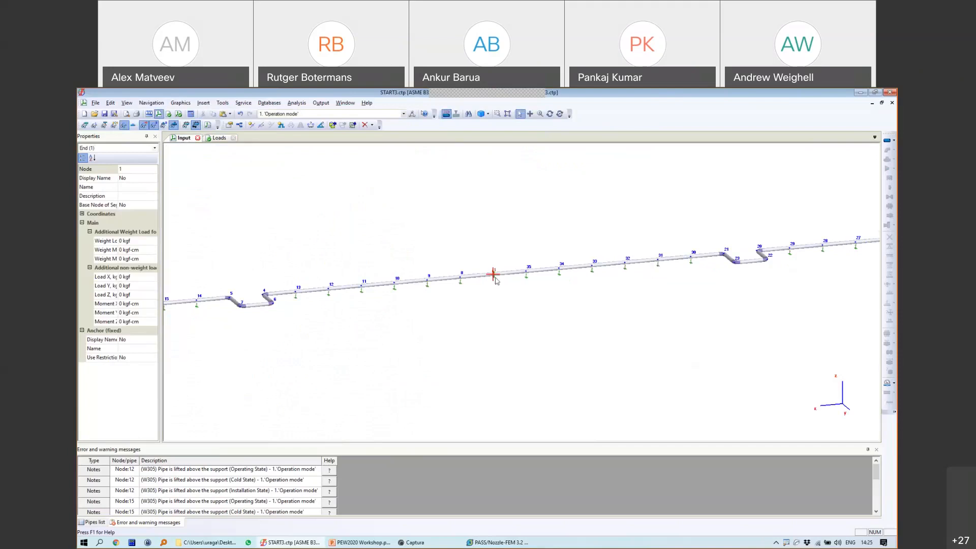
scroll(496, 279, "up", 1)
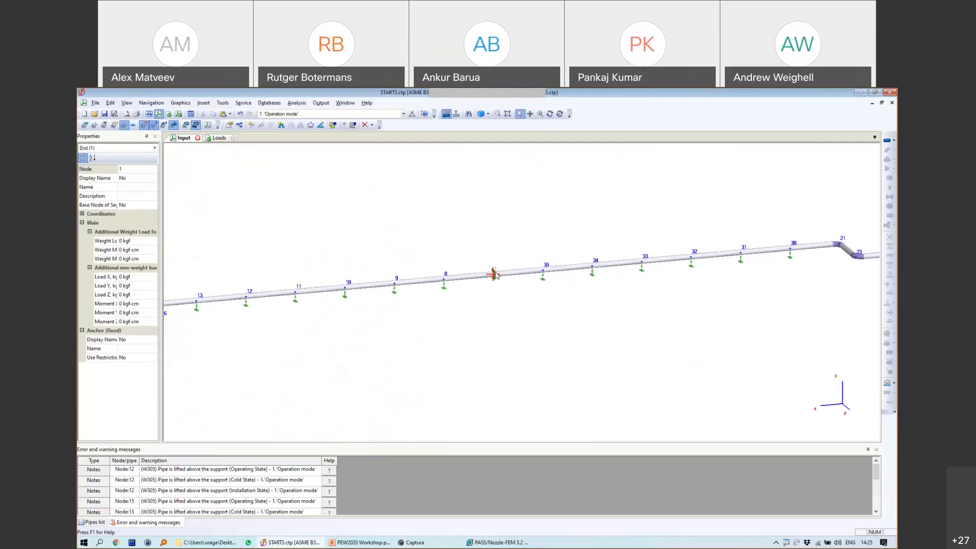
scroll(495, 275, "up", 2)
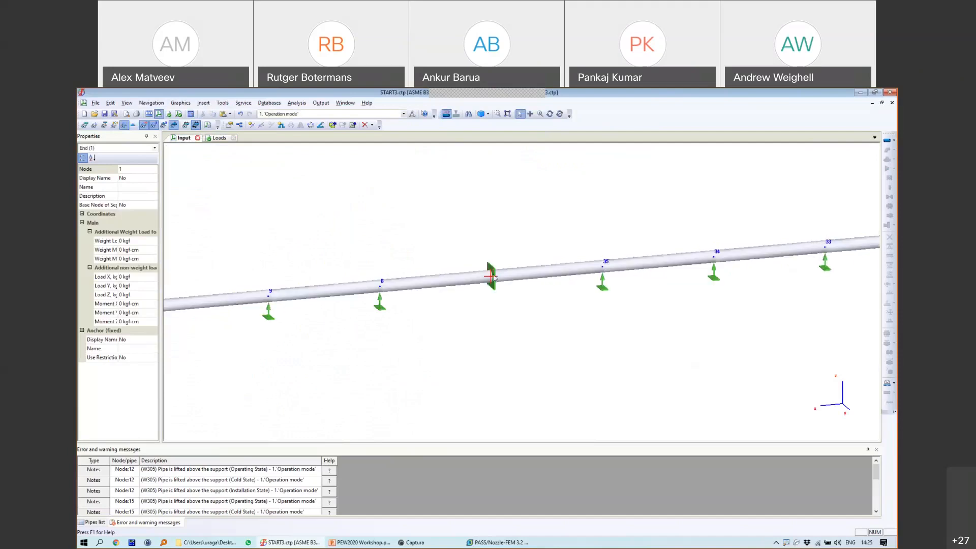
scroll(493, 276, "down", 3)
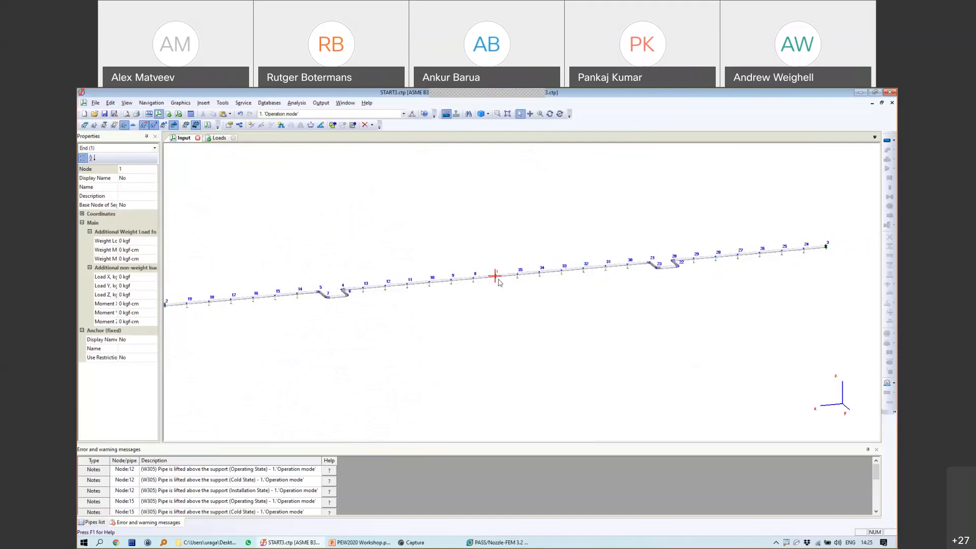
left_click(512, 276)
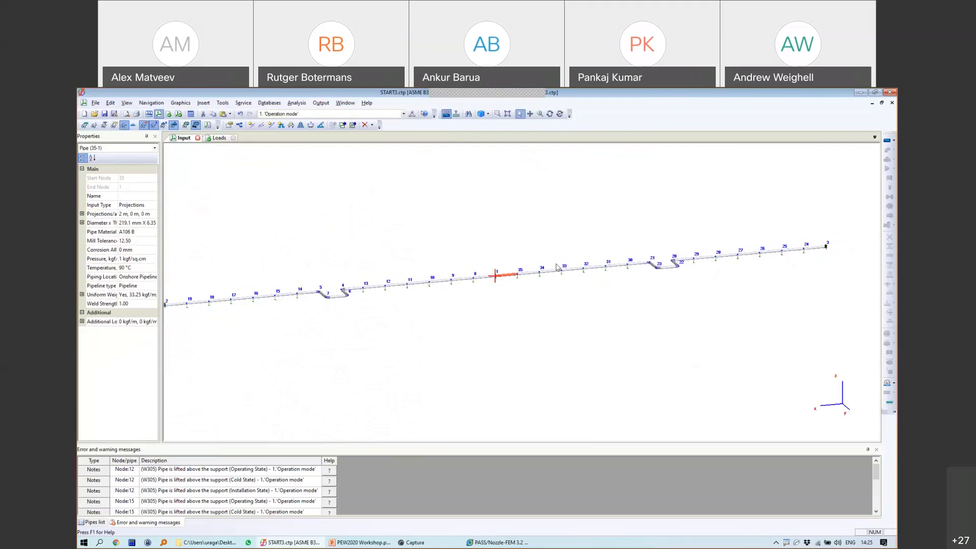
left_click(517, 275)
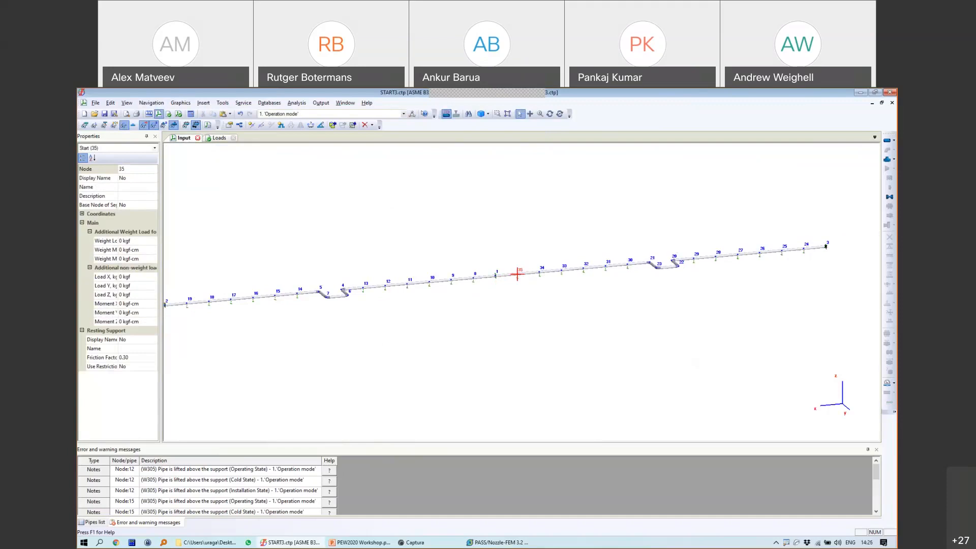
left_click_drag(812, 233, 787, 246)
mouse_move(832, 241)
left_mouse_down()
mouse_move(616, 191)
mouse_move(758, 333)
mouse_move(843, 214)
mouse_move(756, 200)
left_mouse_up()
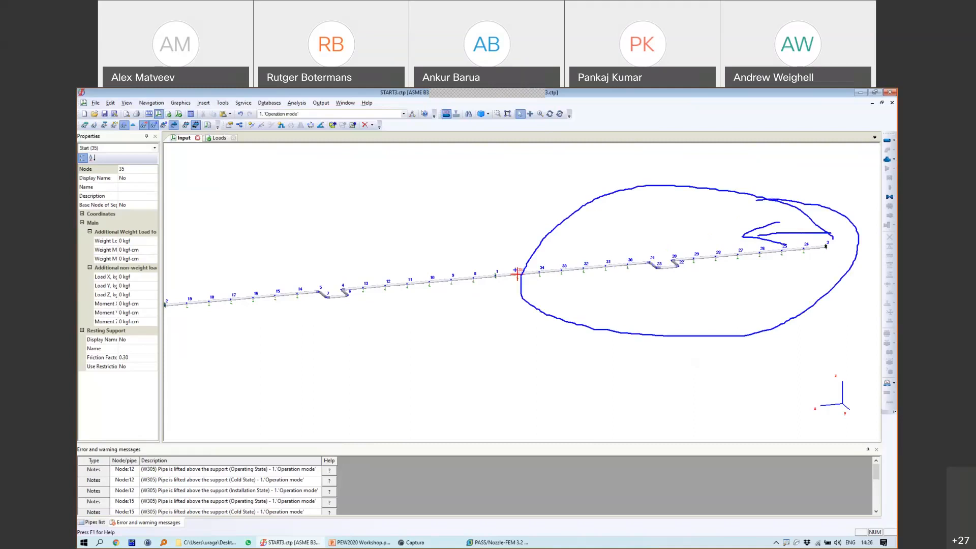
mouse_move(506, 264)
left_mouse_down()
mouse_move(427, 224)
mouse_move(189, 270)
mouse_move(219, 343)
mouse_move(494, 279)
left_mouse_up()
mouse_move(480, 245)
left_mouse_down()
mouse_move(496, 278)
mouse_move(512, 261)
mouse_move(526, 298)
mouse_move(505, 261)
mouse_move(502, 269)
left_mouse_up()
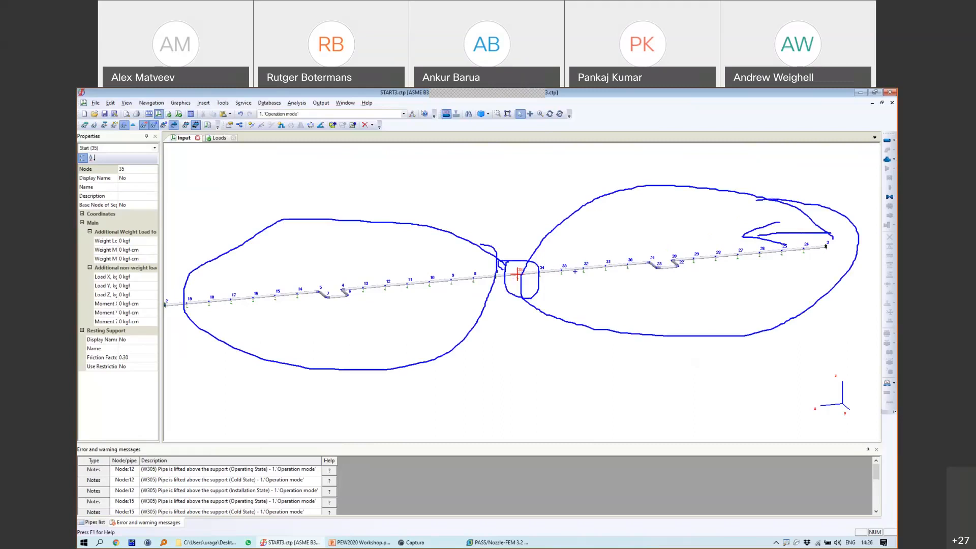
key("Escape")
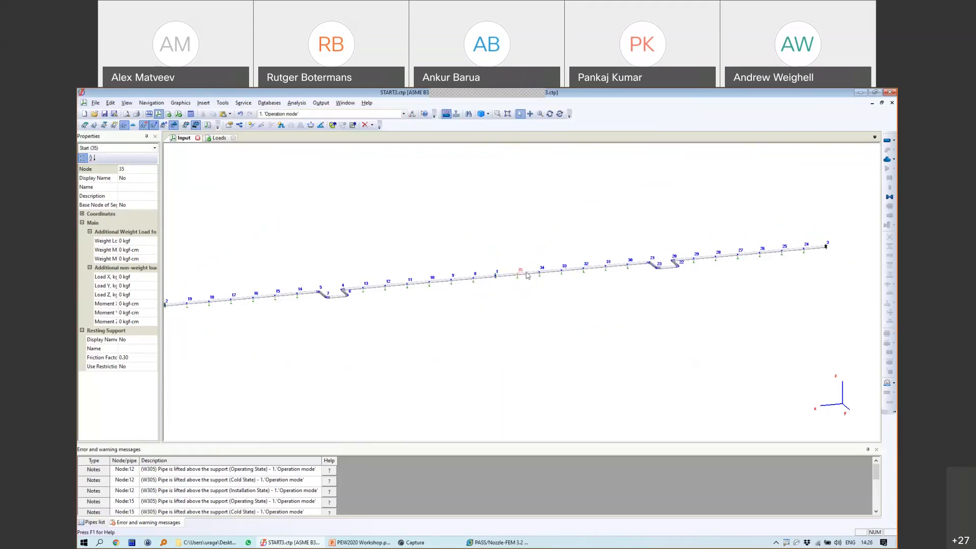
left_click(526, 275)
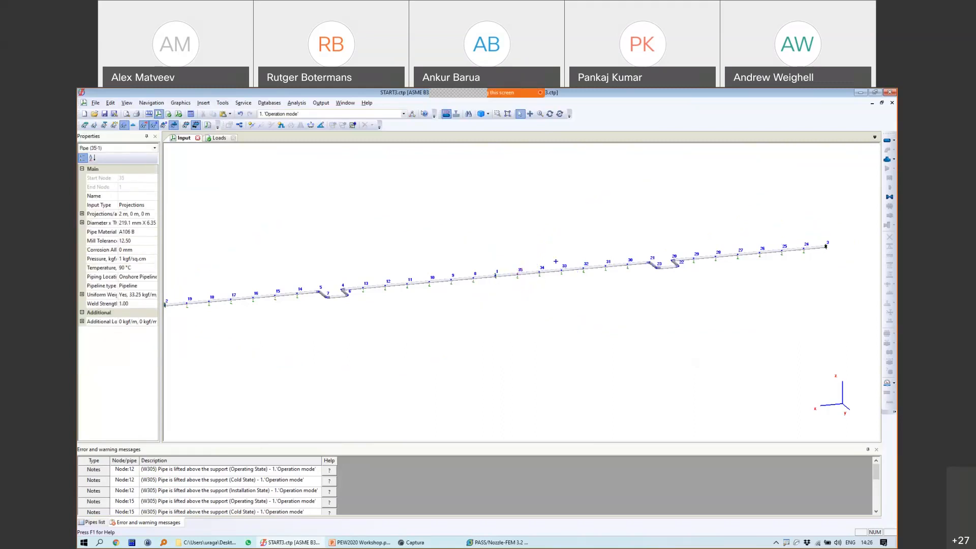
mouse_move(530, 259)
left_mouse_down()
mouse_move(547, 296)
mouse_move(790, 296)
mouse_move(826, 232)
mouse_move(574, 250)
mouse_move(537, 263)
left_mouse_up()
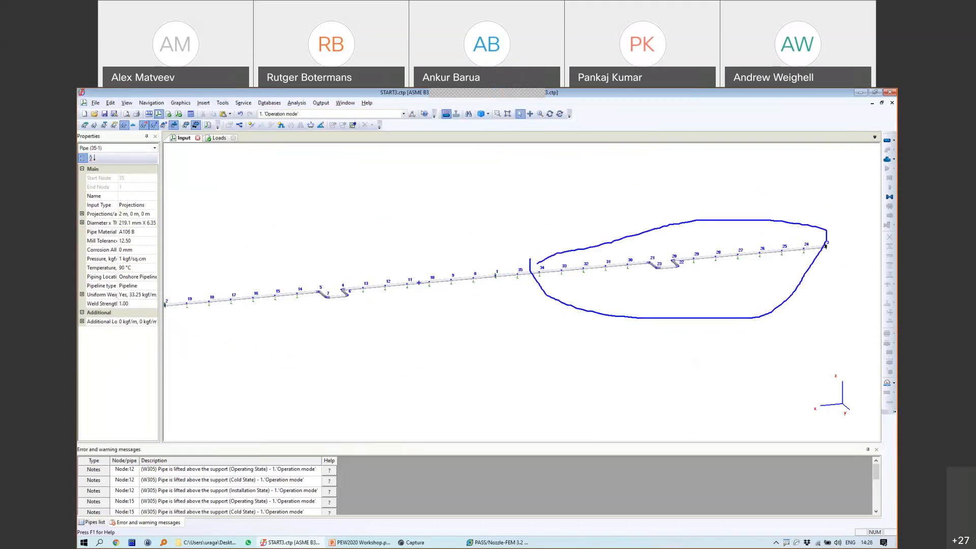
mouse_move(454, 253)
left_mouse_down()
mouse_move(326, 219)
mouse_move(218, 316)
mouse_move(511, 302)
mouse_move(476, 256)
mouse_move(349, 226)
left_mouse_up()
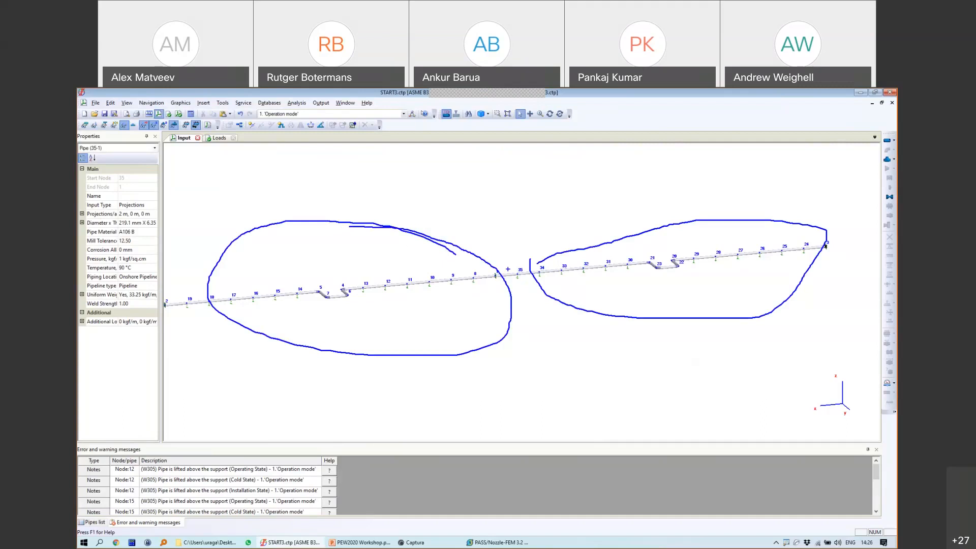
key("Escape")
scroll(492, 279, "up", 5)
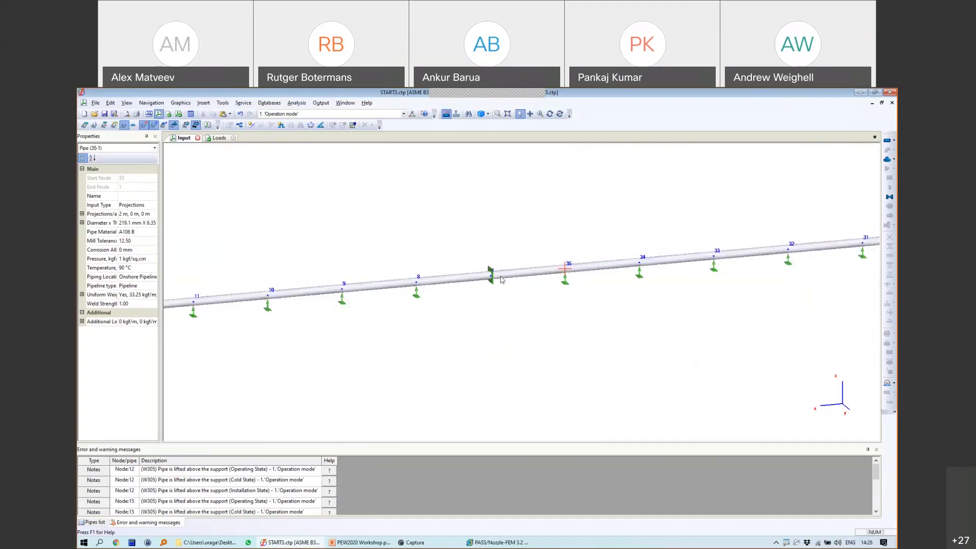
left_click(489, 278)
left_click(473, 281)
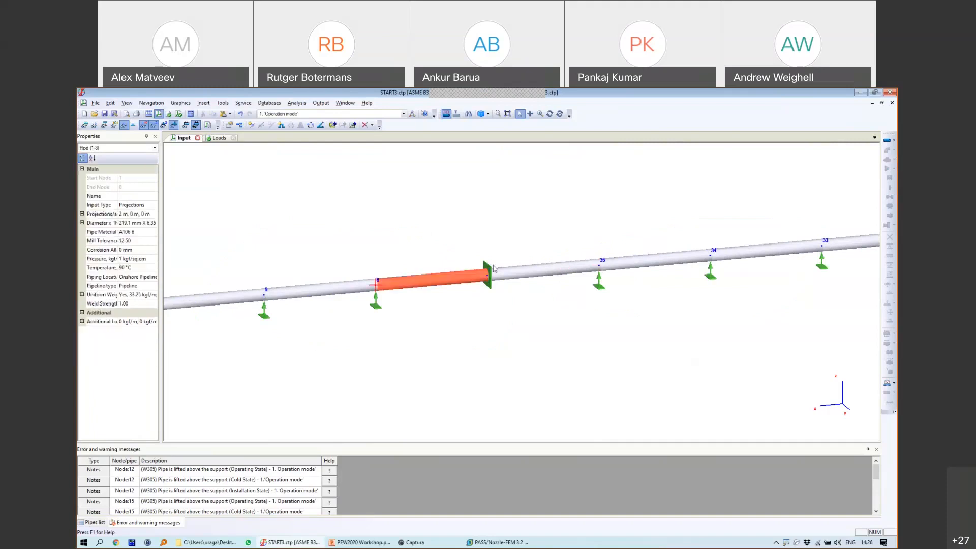
left_click(486, 272)
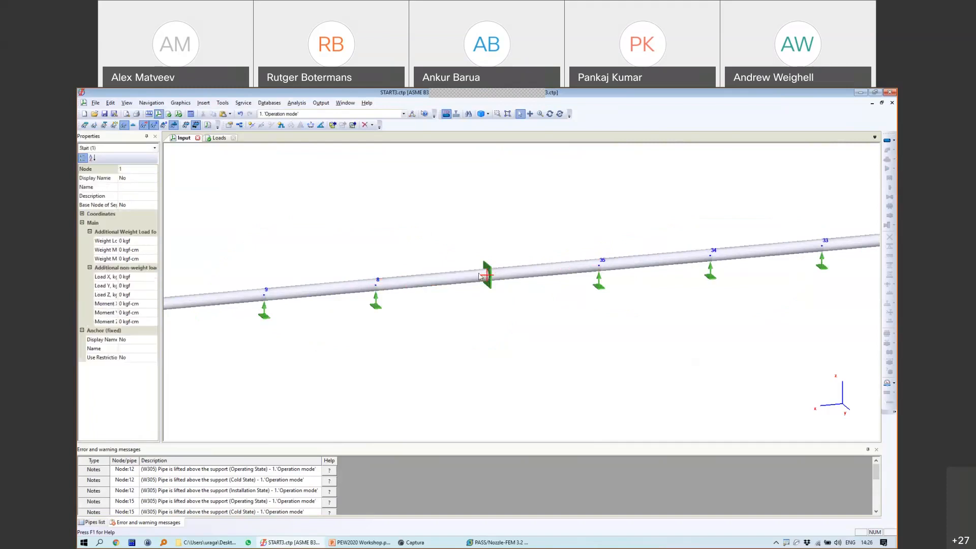
scroll(503, 283, "down", 5)
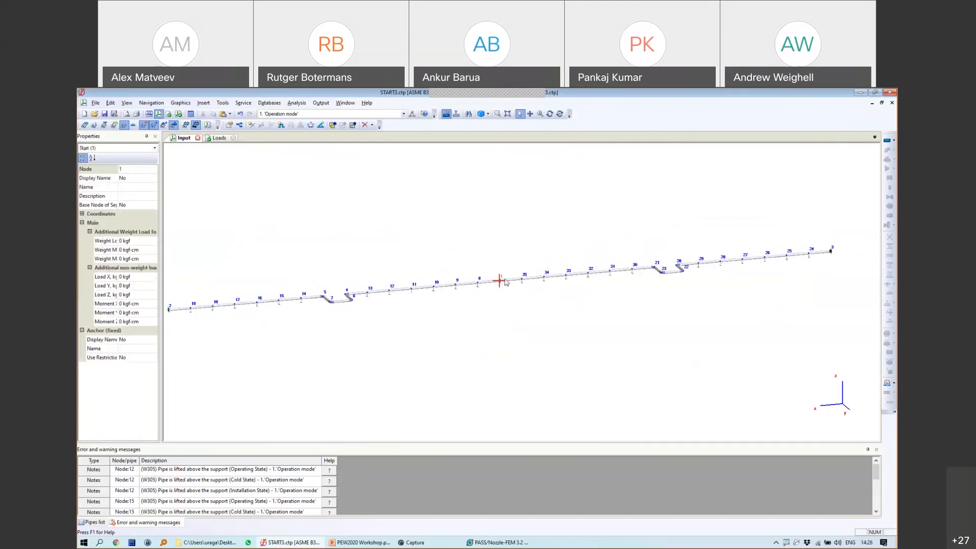
left_click(514, 280)
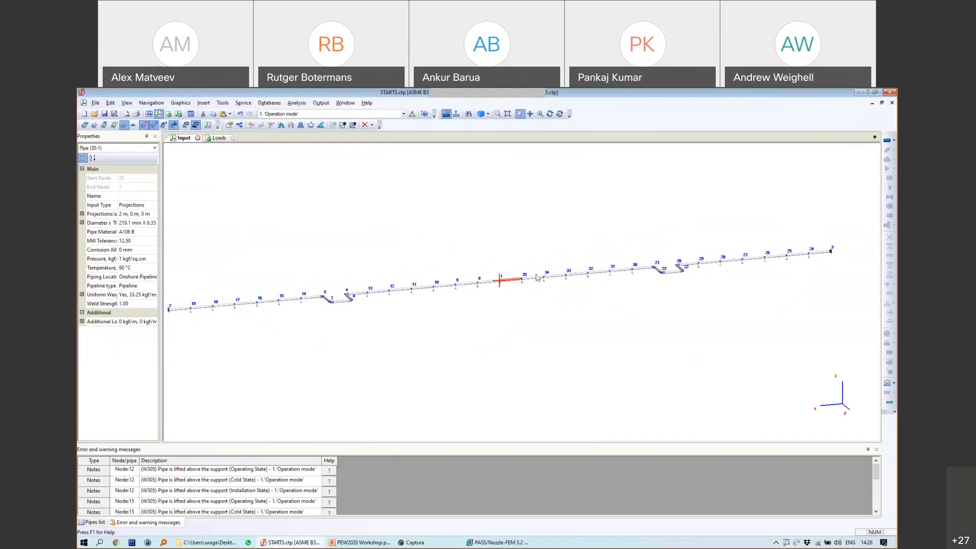
scroll(513, 282, "up", 3)
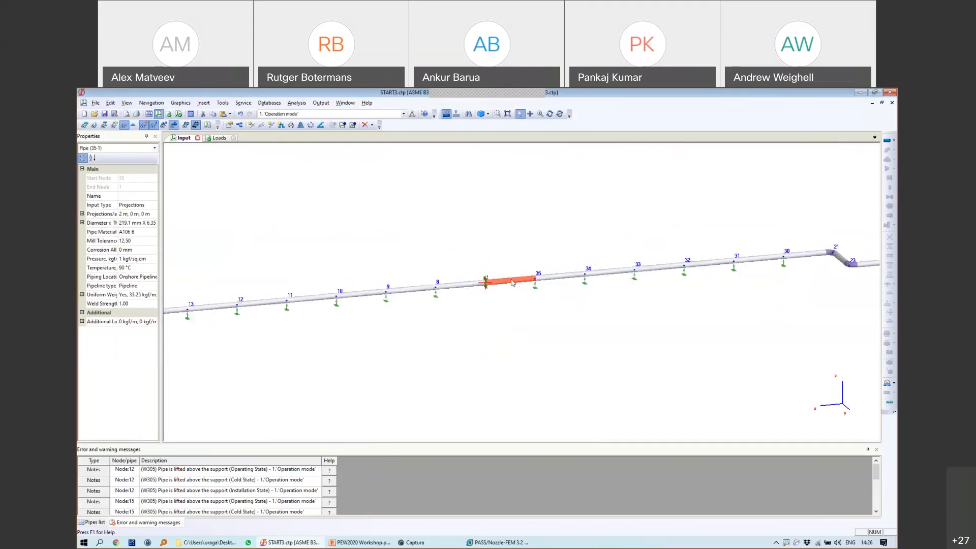
left_click(485, 283)
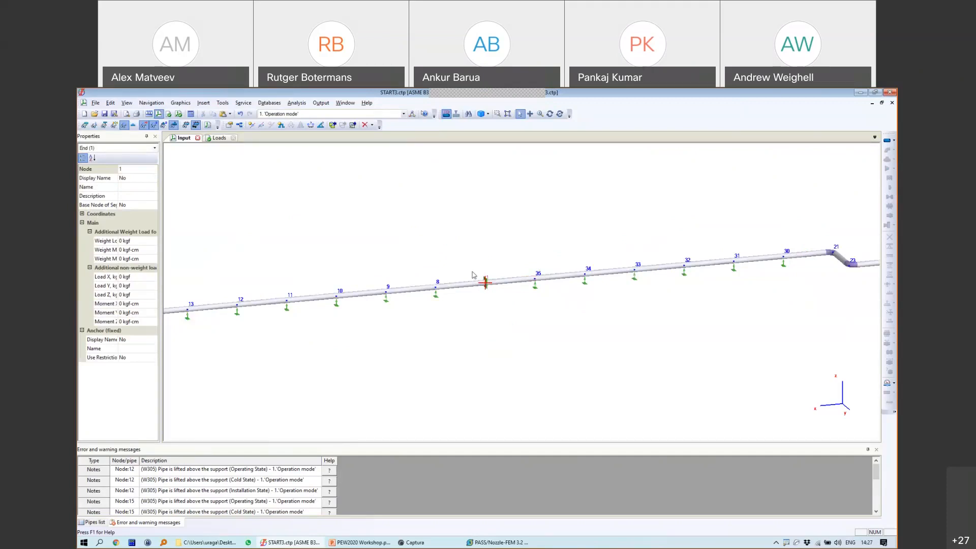
left_click_drag(475, 210, 503, 240)
mouse_move(528, 202)
left_mouse_down()
mouse_move(521, 234)
mouse_move(526, 202)
mouse_move(513, 234)
mouse_move(512, 217)
mouse_move(501, 217)
mouse_move(495, 238)
mouse_move(463, 212)
left_mouse_up()
left_click(487, 284)
left_click(486, 285)
scroll(503, 286, "down", 3)
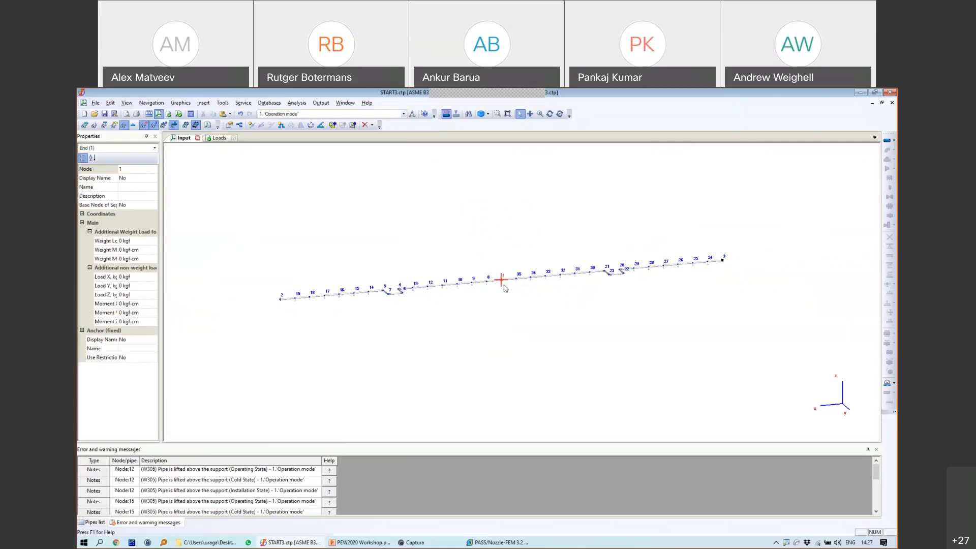
scroll(491, 288, "up", 2)
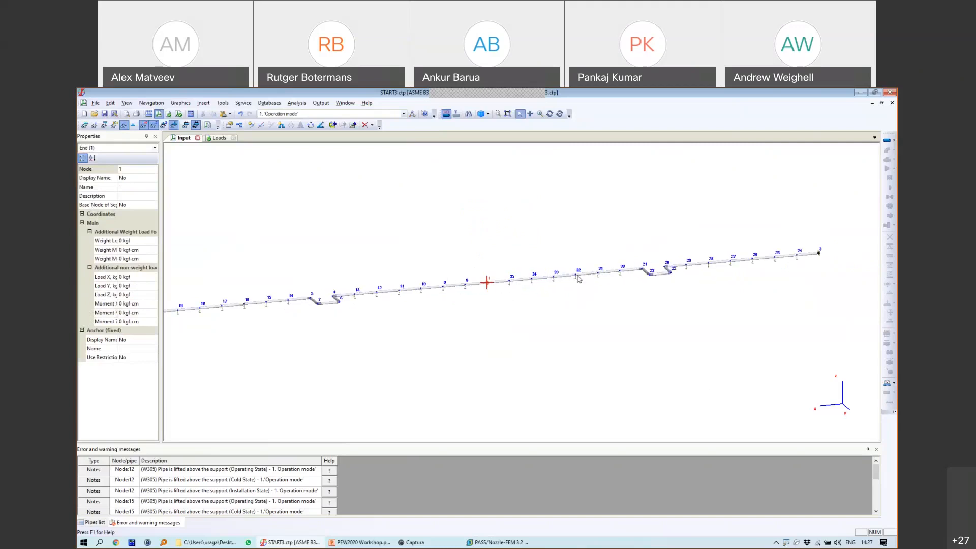
middle_click_drag(559, 281, 577, 267)
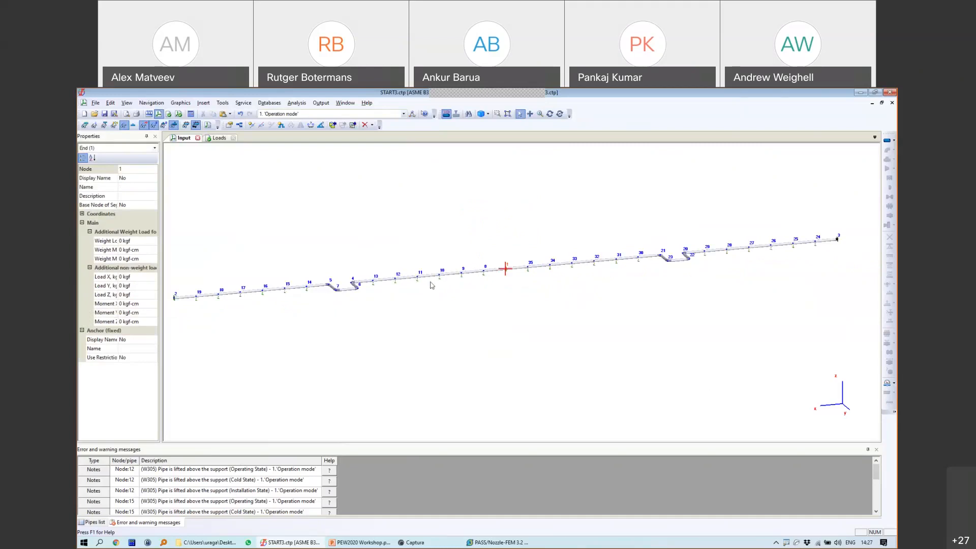
scroll(523, 276, "down", 3)
middle_click_drag(602, 276, 471, 234)
scroll(573, 244, "up", 4)
left_click(454, 230)
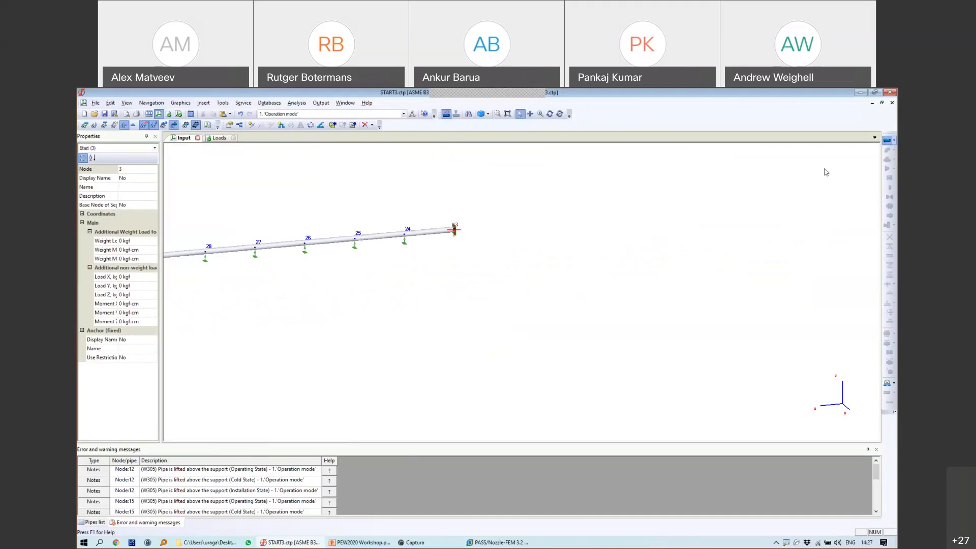
Step: Try a new pipe from node 3, decline node insertion, then reselect end node 3
left_click(887, 141)
left_click(474, 330)
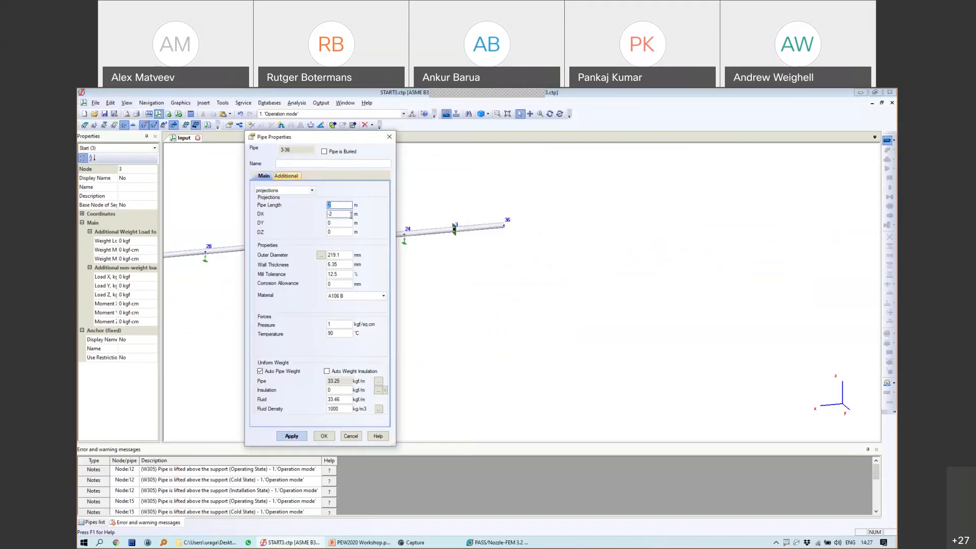
double_click(340, 214)
type("-.5")
key("BackSpace")
key("BackSpace")
key("BackSpace")
type("1")
left_click(328, 438)
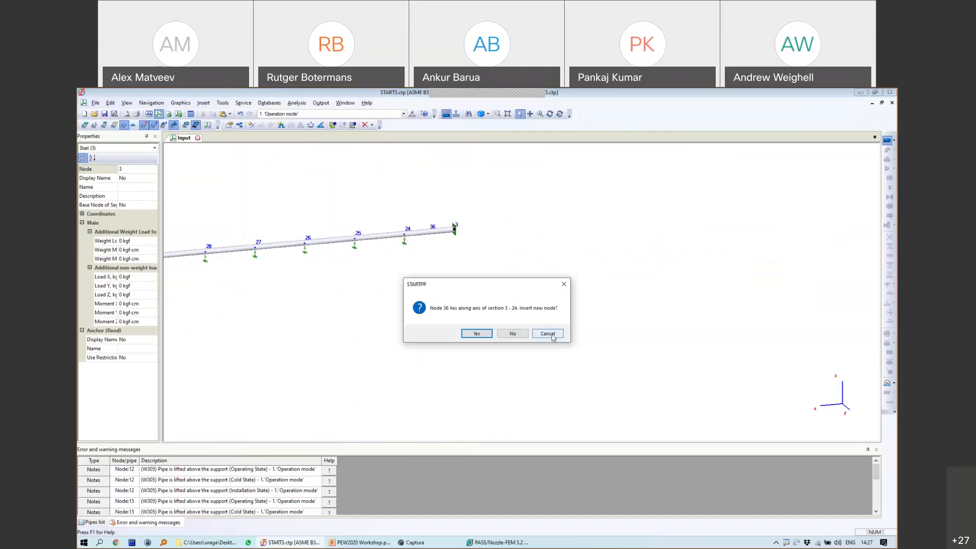
left_click(545, 333)
double_click(450, 227)
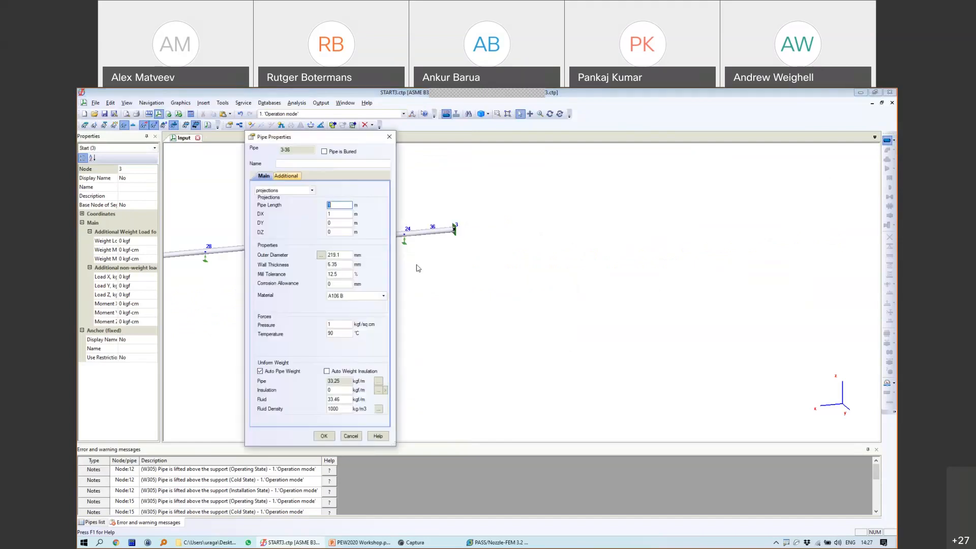
left_click(356, 433)
left_click(451, 228)
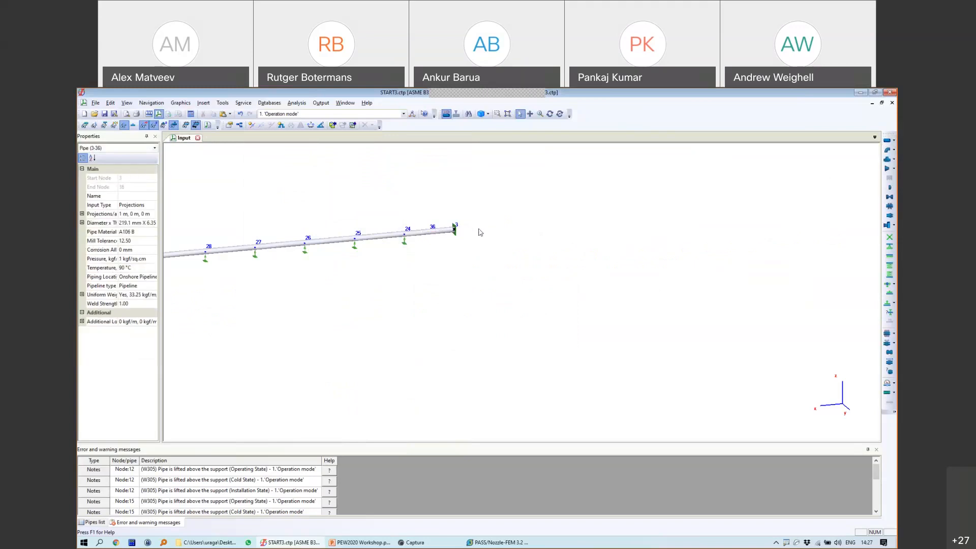
left_click(455, 230)
Step: Add a 2 m pipe from node 3 to new node 36 with DX -2
left_click(887, 141)
left_click(475, 331)
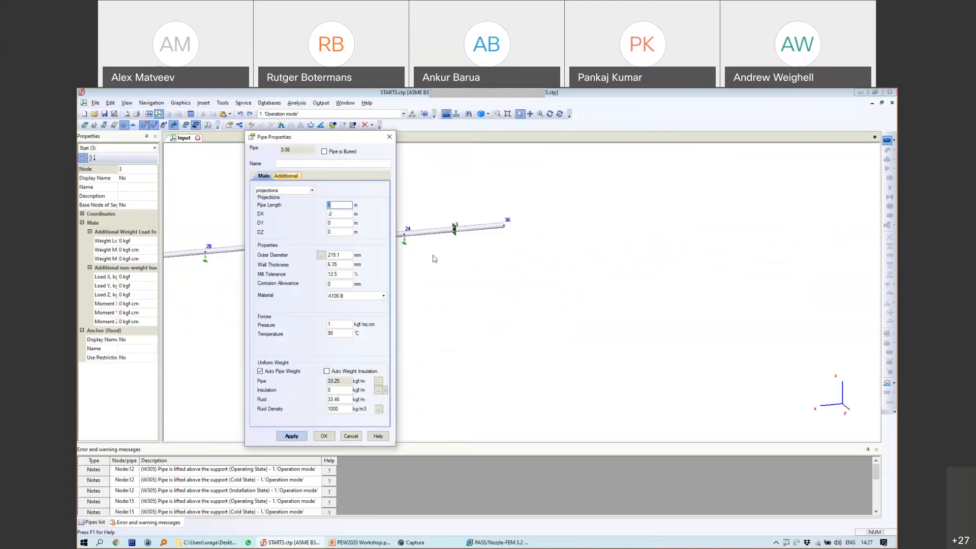
left_click(340, 213)
left_click_drag(340, 214, 310, 217)
left_click(324, 436)
left_click(505, 225)
scroll(458, 301, "up", 4)
middle_click_drag(457, 300, 559, 236)
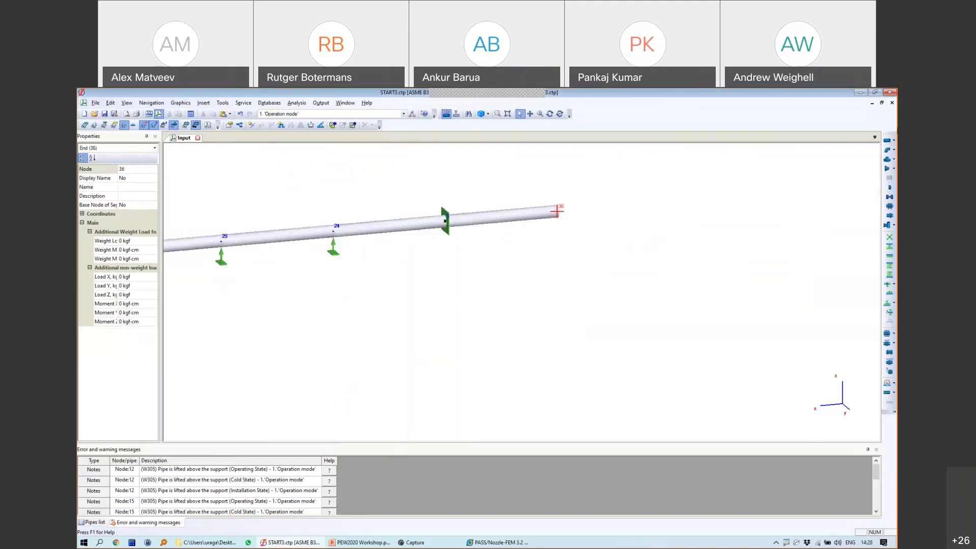
Step: Skip the elbow and add pipe 36-37 with DX 0 and DZ -0.5
left_click(888, 148)
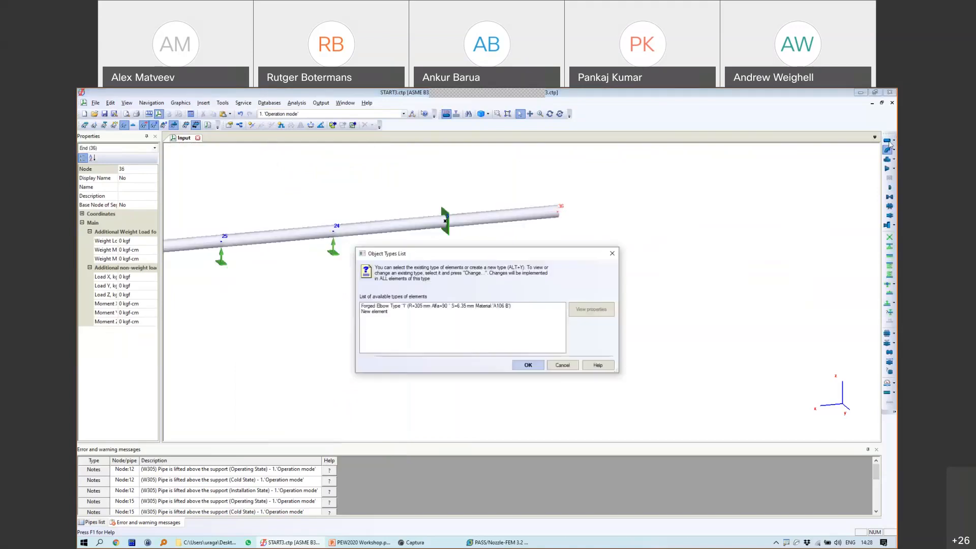
left_click(562, 365)
left_click(889, 142)
left_click(485, 330)
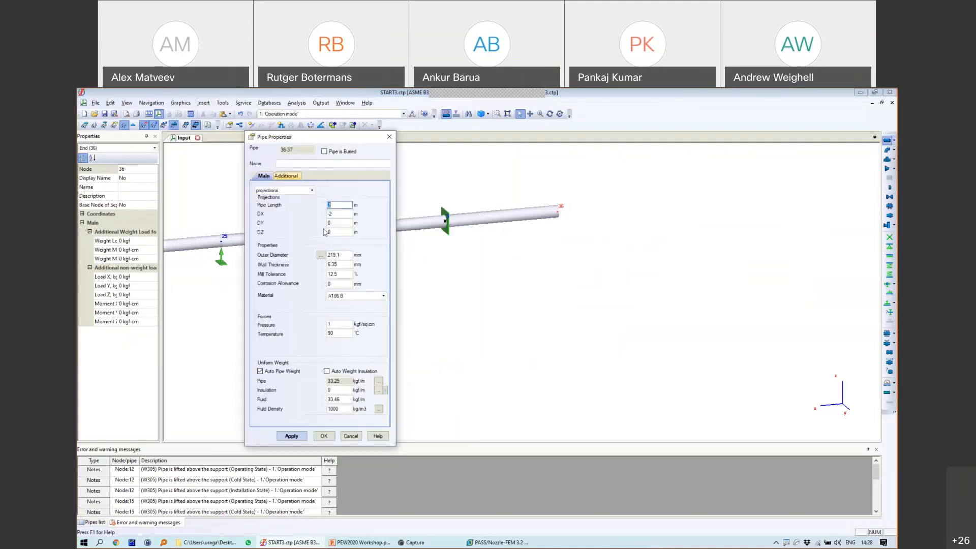
type("0")
left_click_drag(318, 231, 310, 234)
type("-0.5")
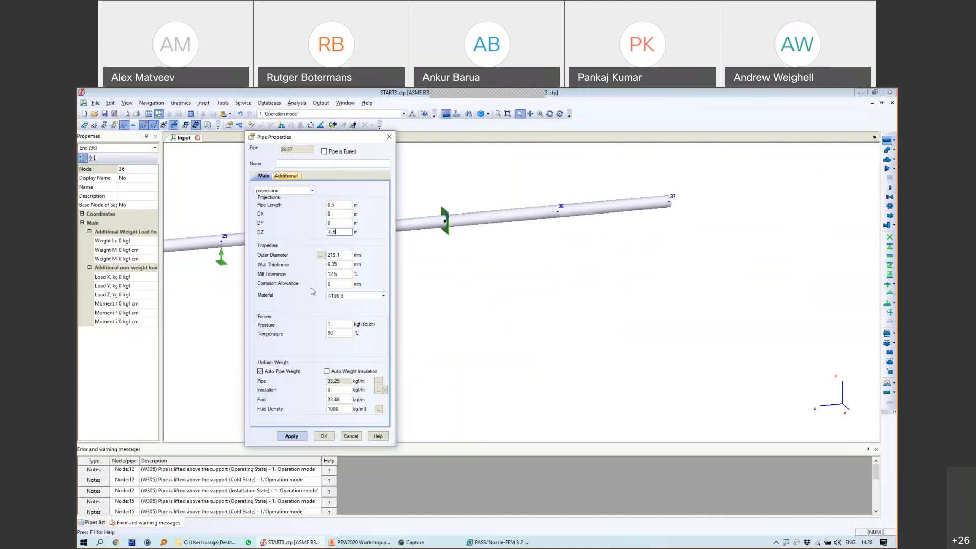
left_click(324, 436)
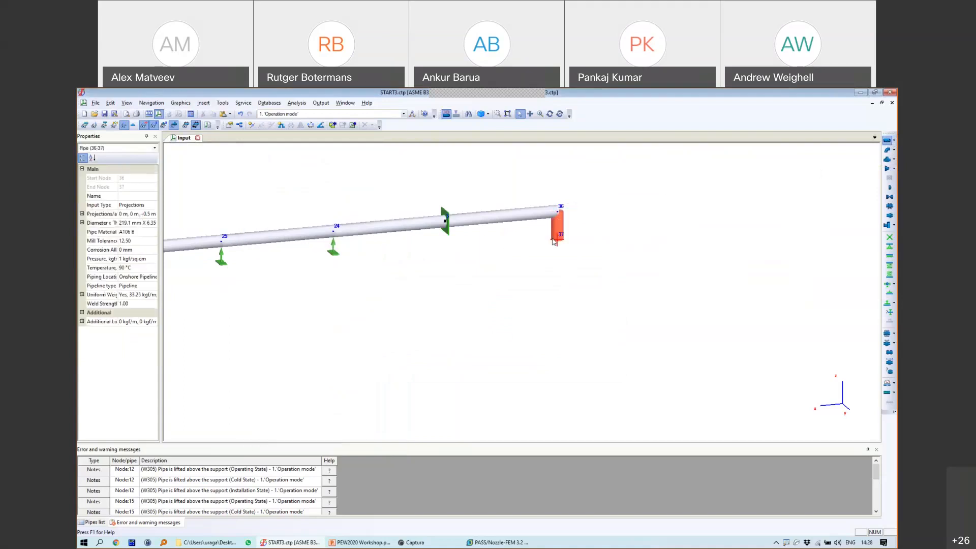
left_click(559, 240)
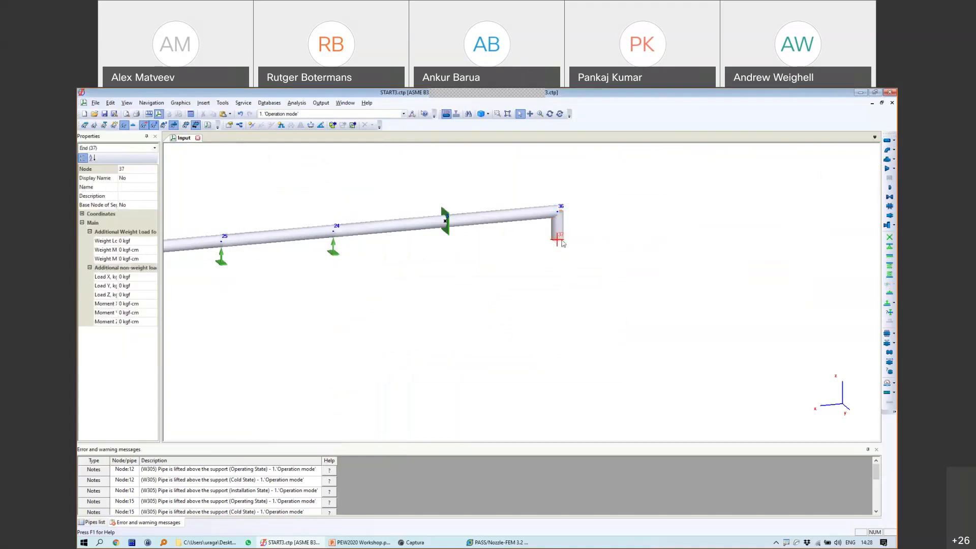
Step: Start pipe 37-38 from node 37 and set its DZ drop to 1.5 m
left_click(887, 141)
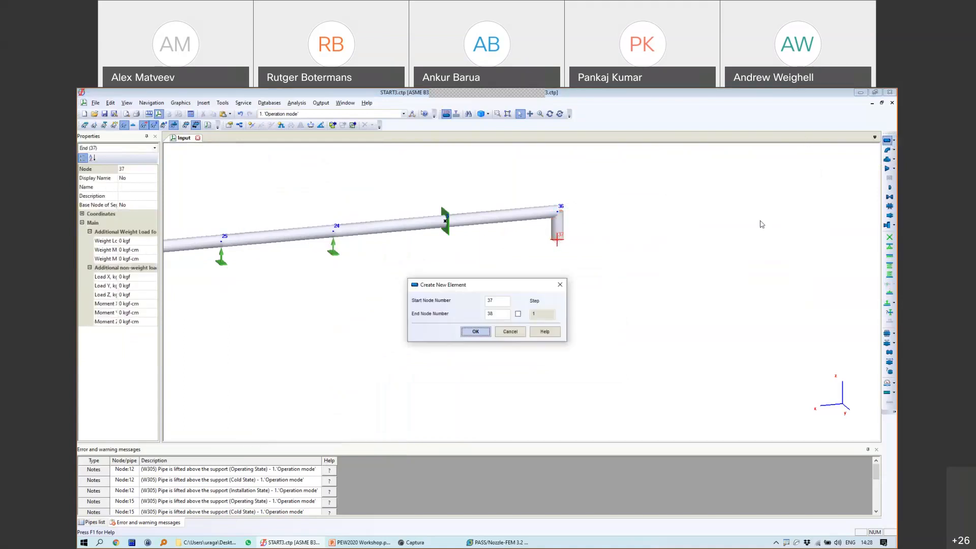
left_click(475, 332)
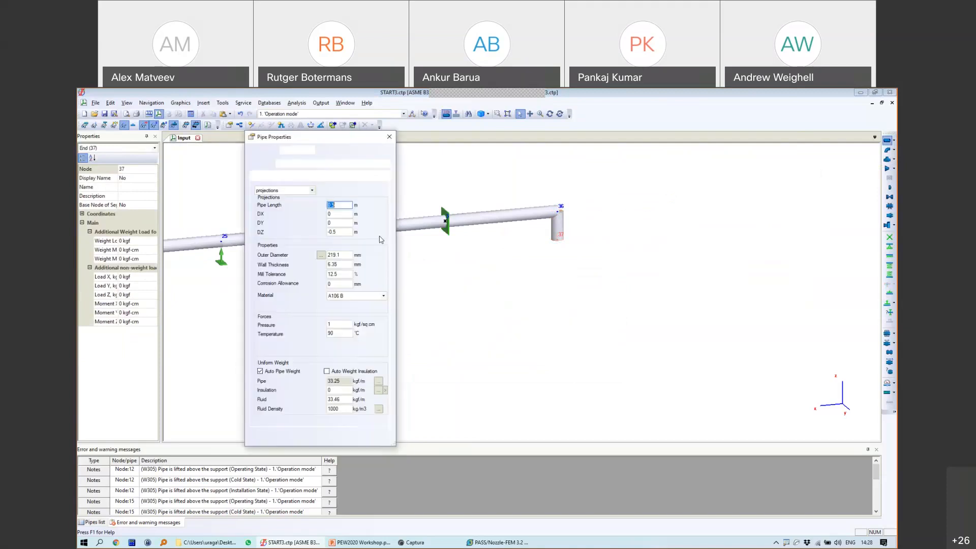
left_click(331, 232)
type("1")
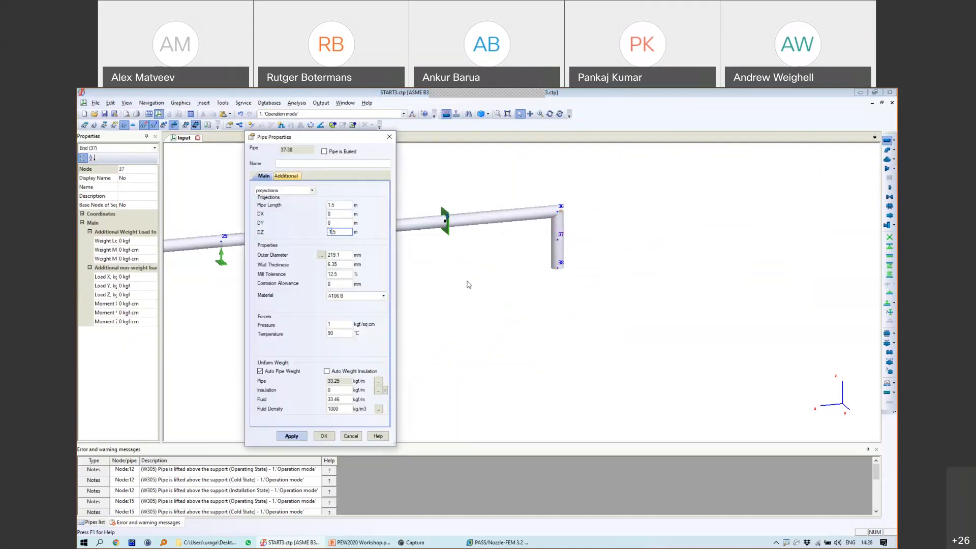
Step: Mark pipe 37-38 buried in heavy fine sand backfill, not submerged, soil movements off
left_click(332, 152)
left_click(307, 176)
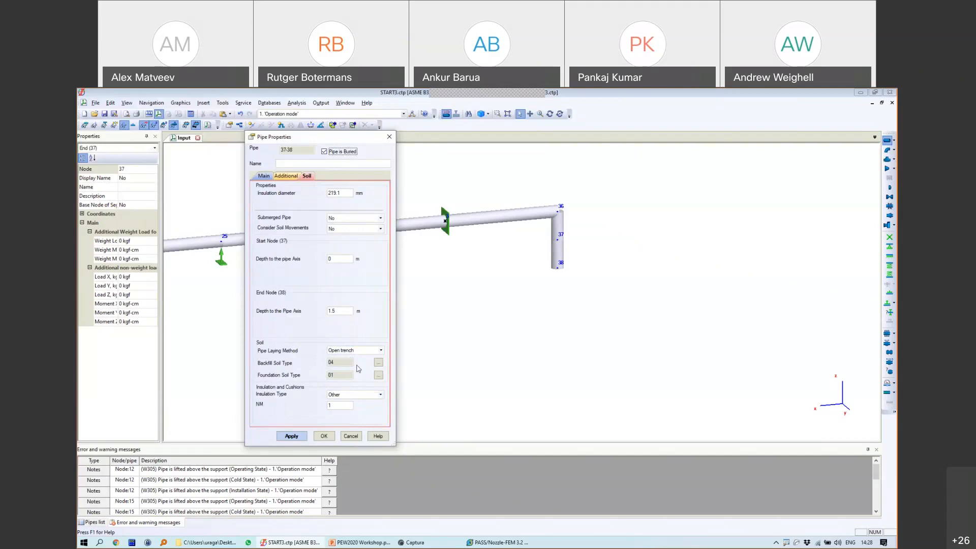
left_click(379, 362)
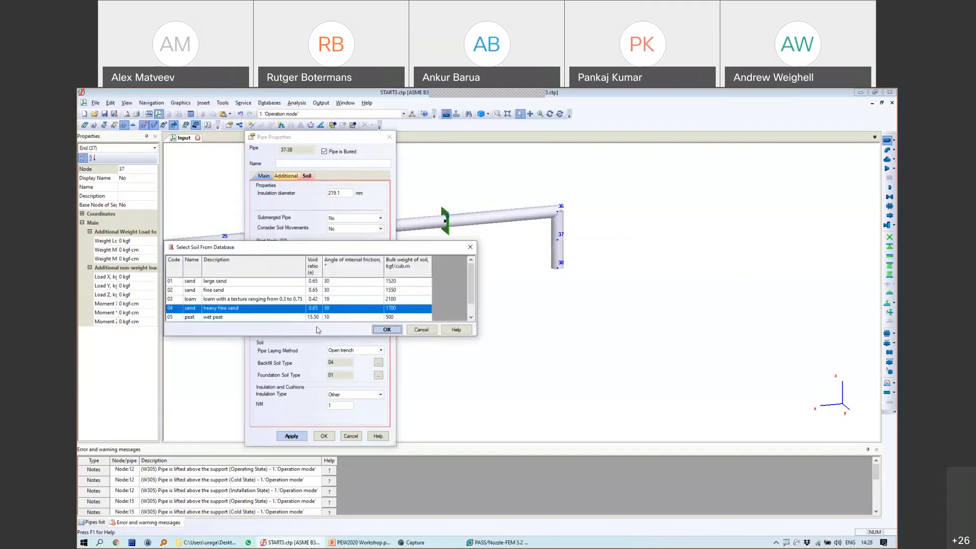
left_click(422, 329)
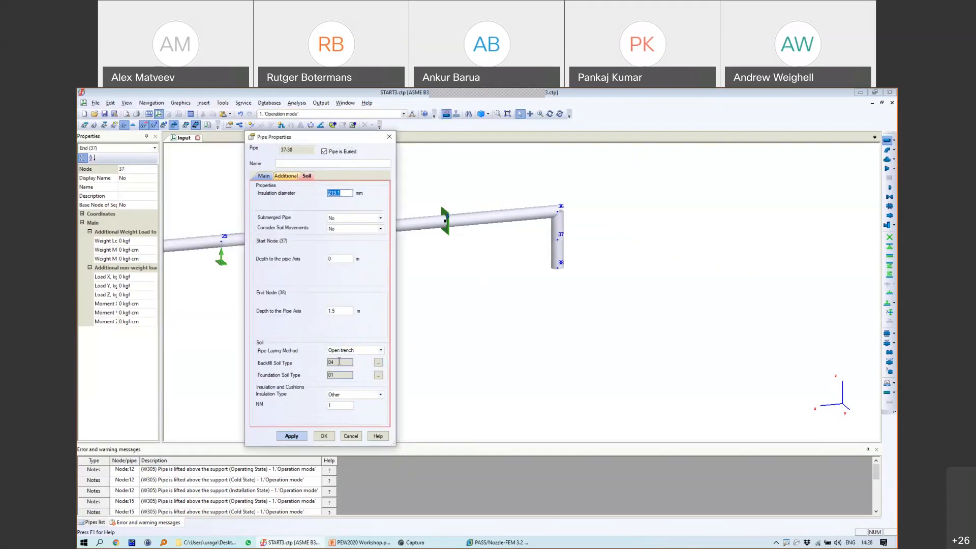
double_click(331, 361)
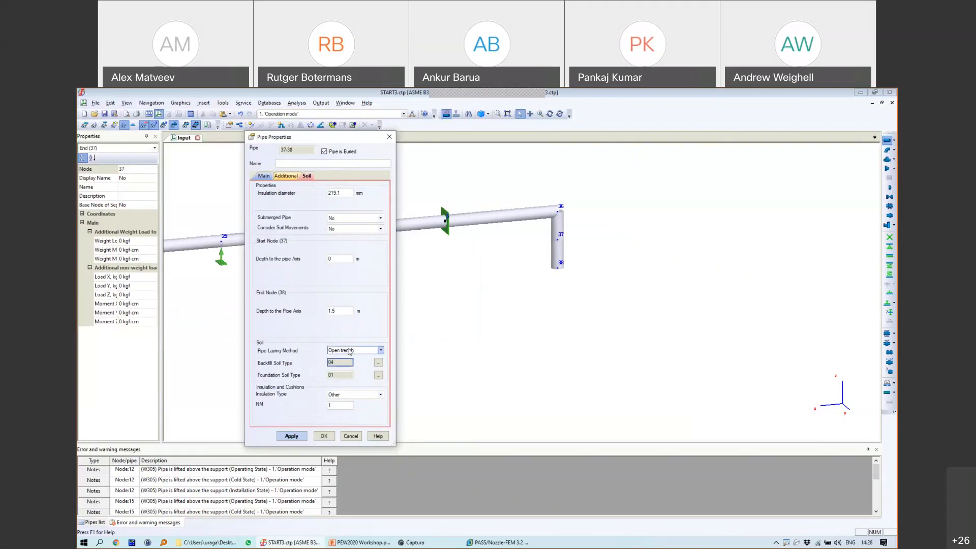
left_click(341, 258)
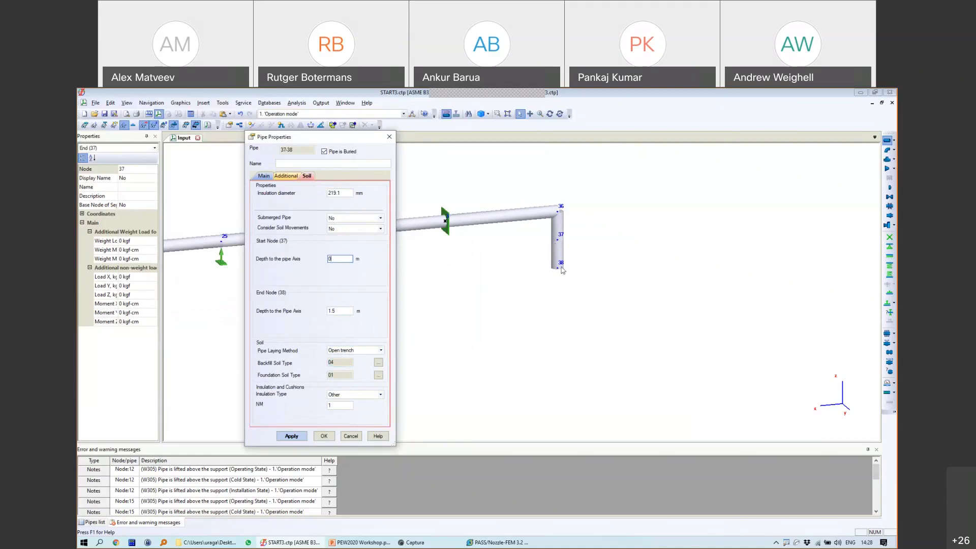
left_click(350, 218)
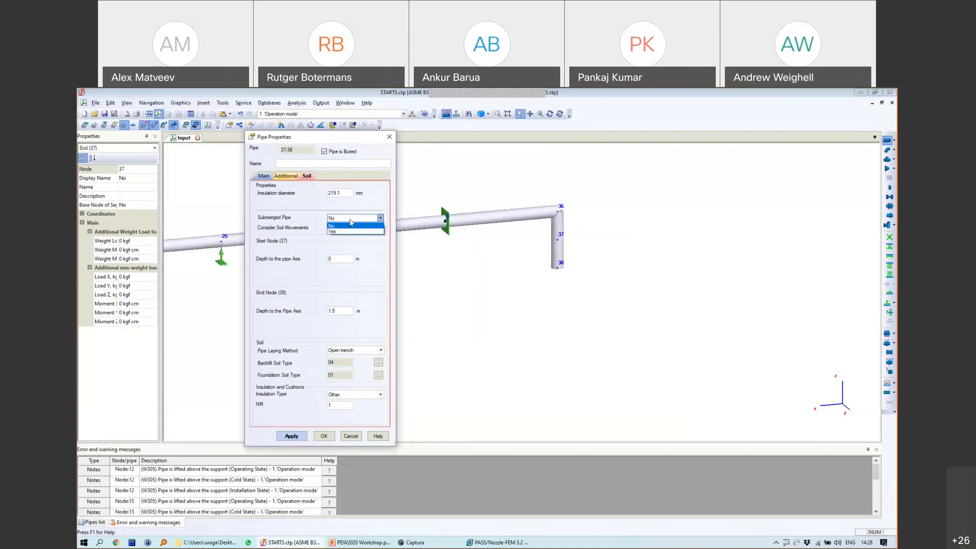
left_click(349, 225)
left_click(348, 229)
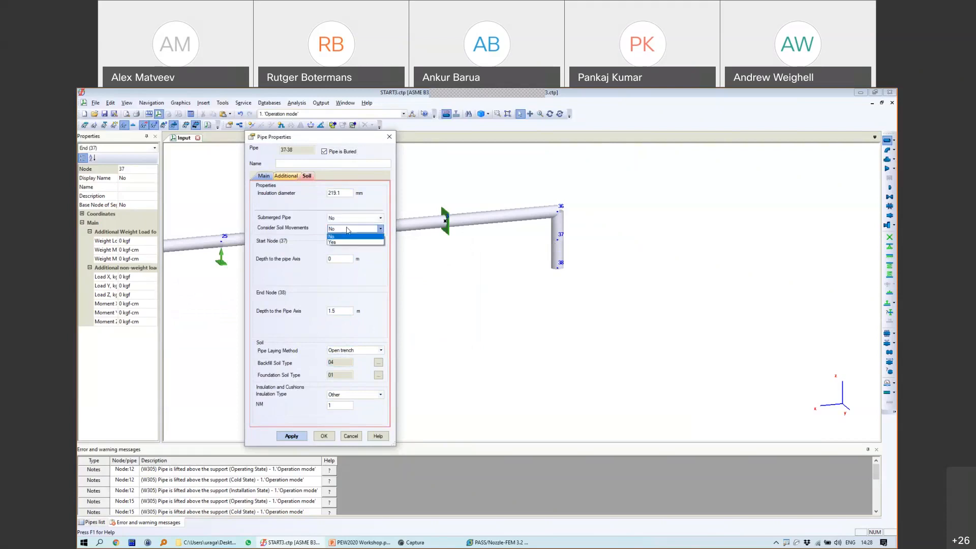
left_click(347, 236)
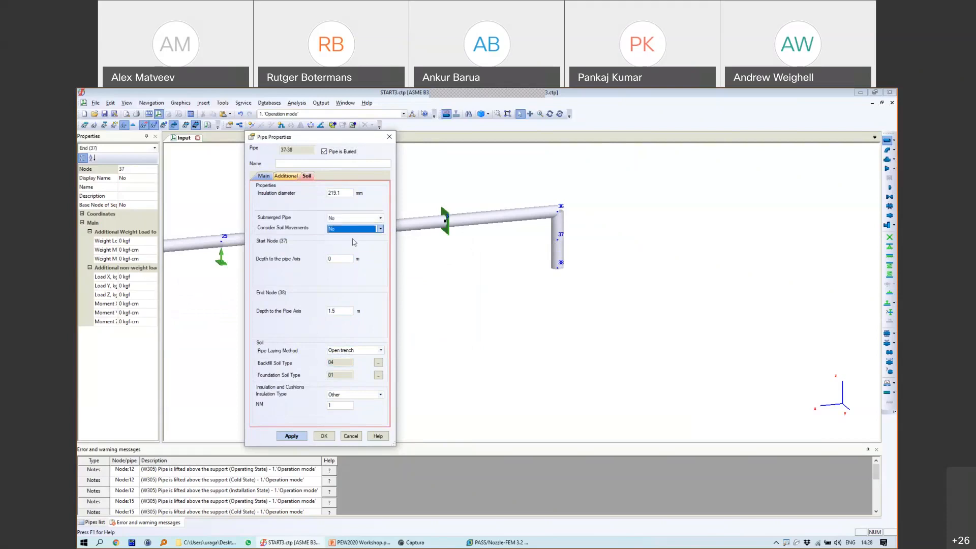
Step: Set the insulation type to Polyurethane foam and Cushion Presence to Yes
left_click(341, 397)
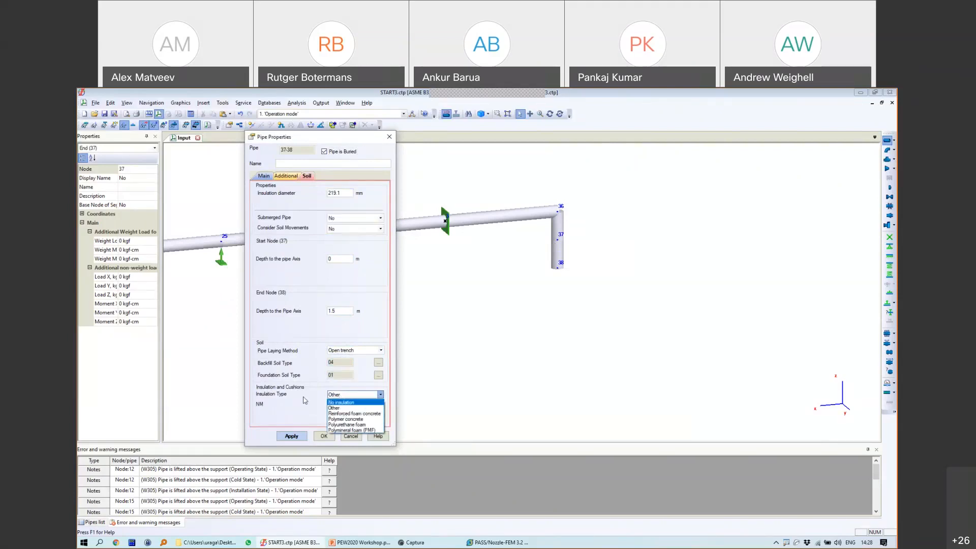
left_click(329, 394)
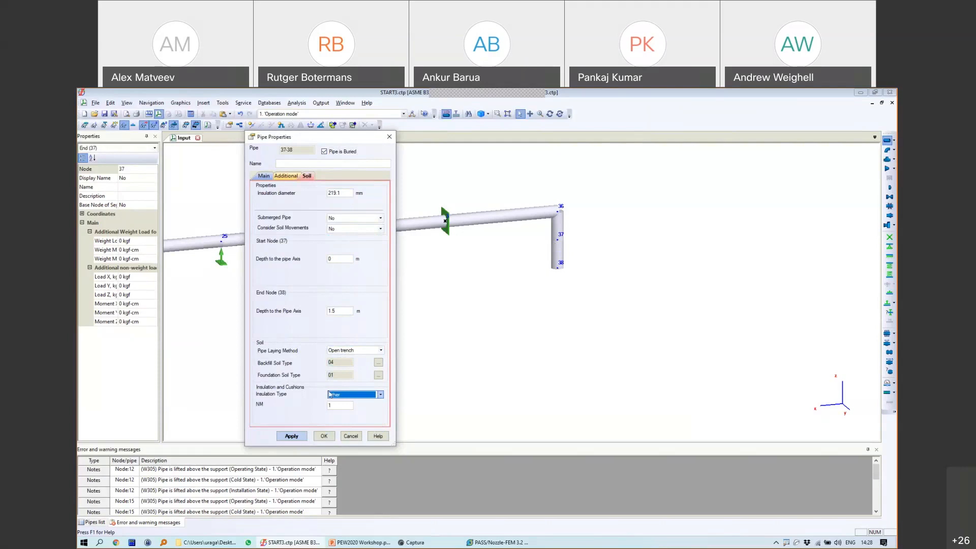
left_click(368, 395)
left_click(345, 429)
left_click(350, 397)
left_click(354, 408)
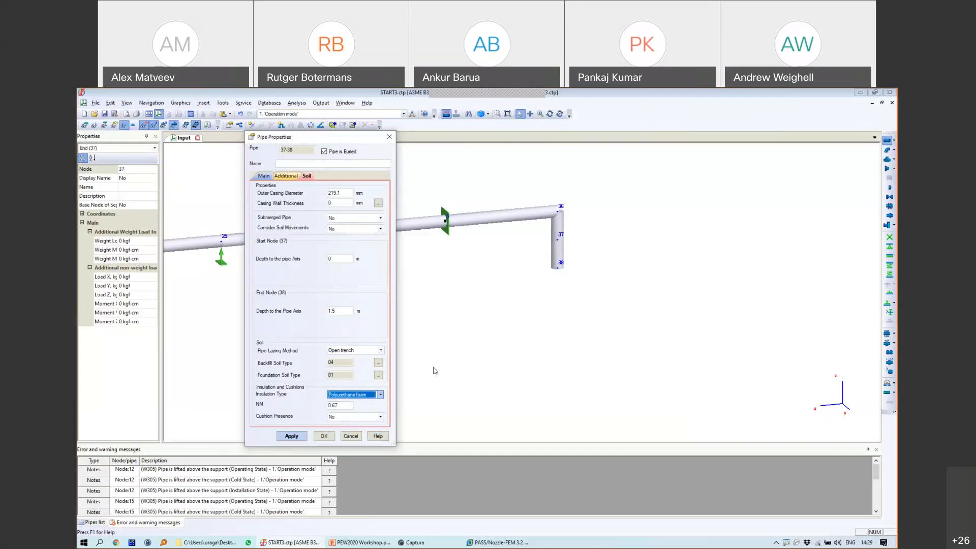
left_click(351, 395)
left_click(349, 402)
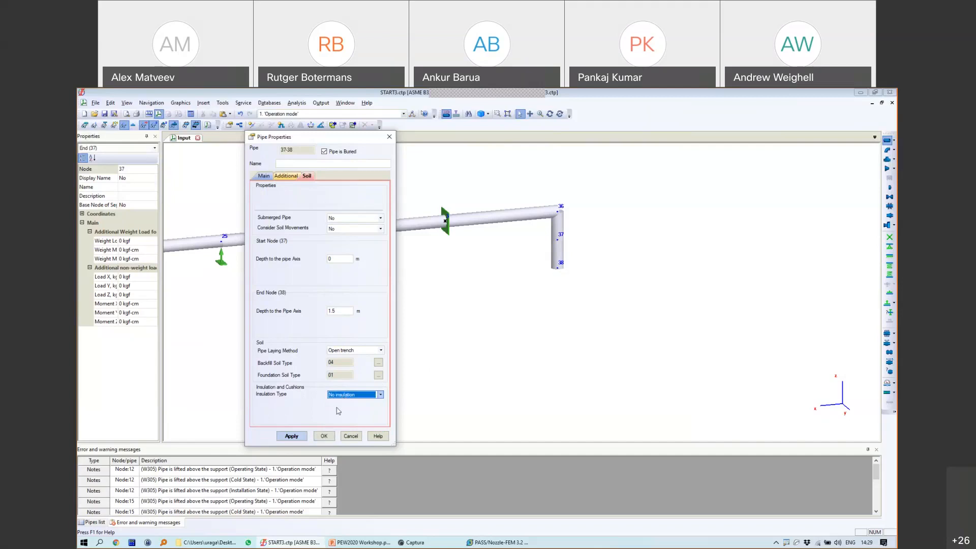
left_click(339, 396)
left_click(337, 425)
left_click(342, 417)
left_click(342, 431)
Step: Present the soil model slide 17, then set pipe 37-38's insulation type to No insulation
left_click(363, 546)
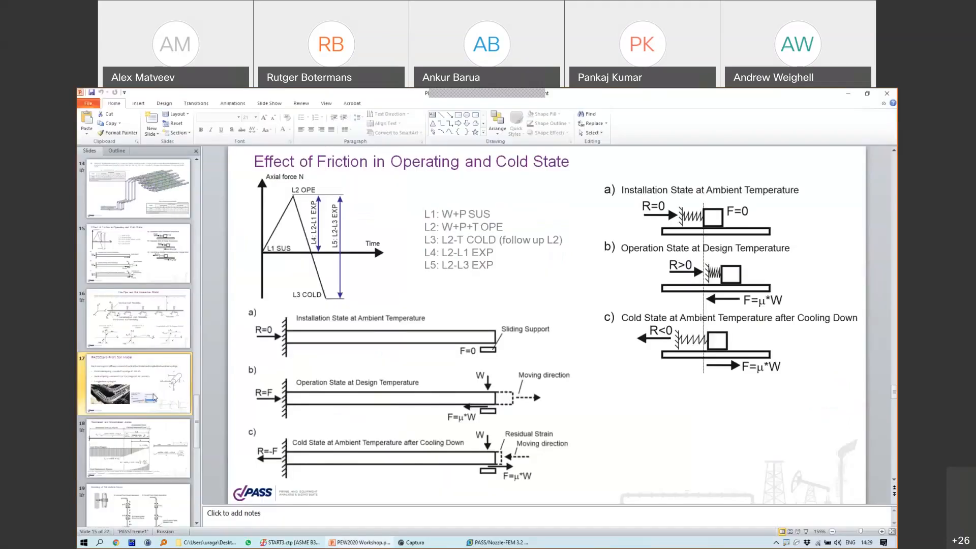
scroll(390, 385, "down", 2)
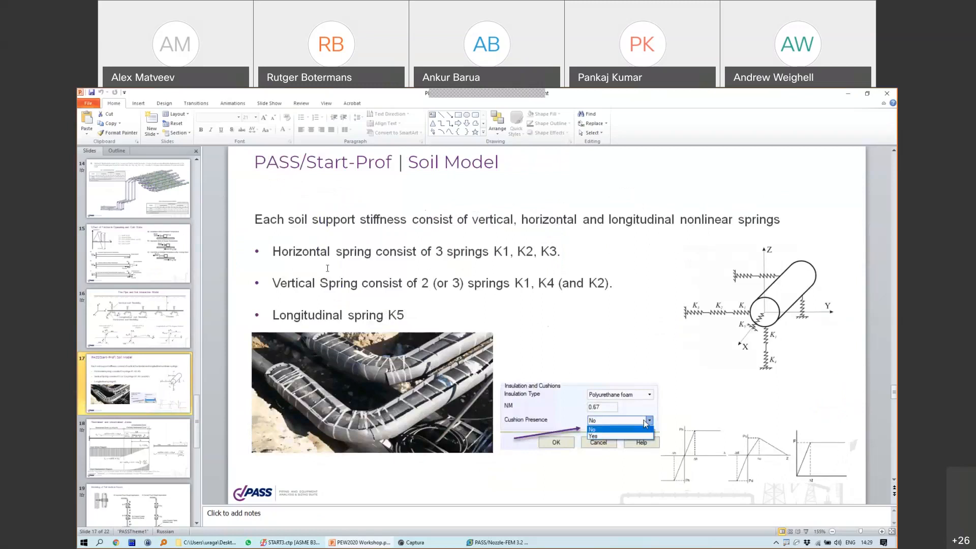
left_click(310, 544)
left_click(344, 395)
left_click(343, 401)
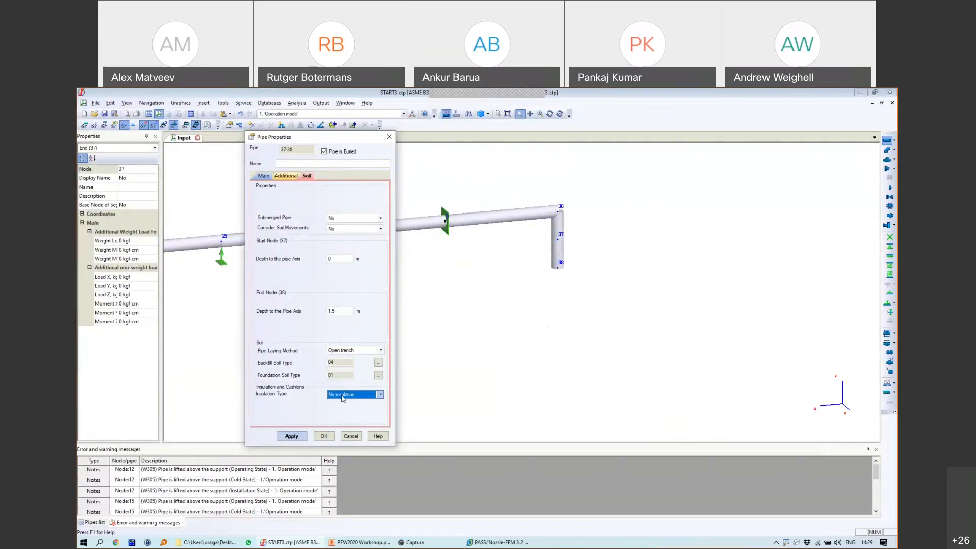
Step: Apply the pipe property change and select node 38 at the lower end of pipe 37-38
left_click(323, 435)
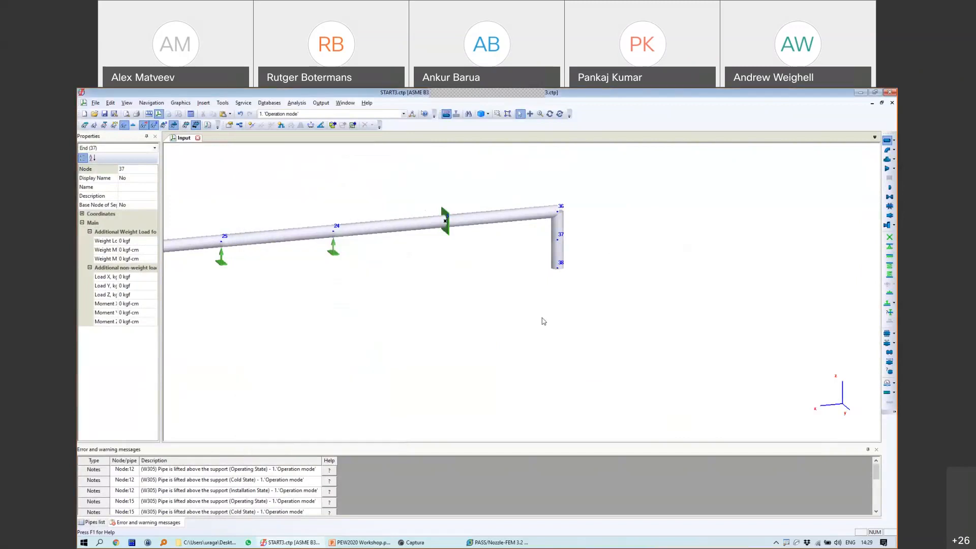
left_click(564, 253)
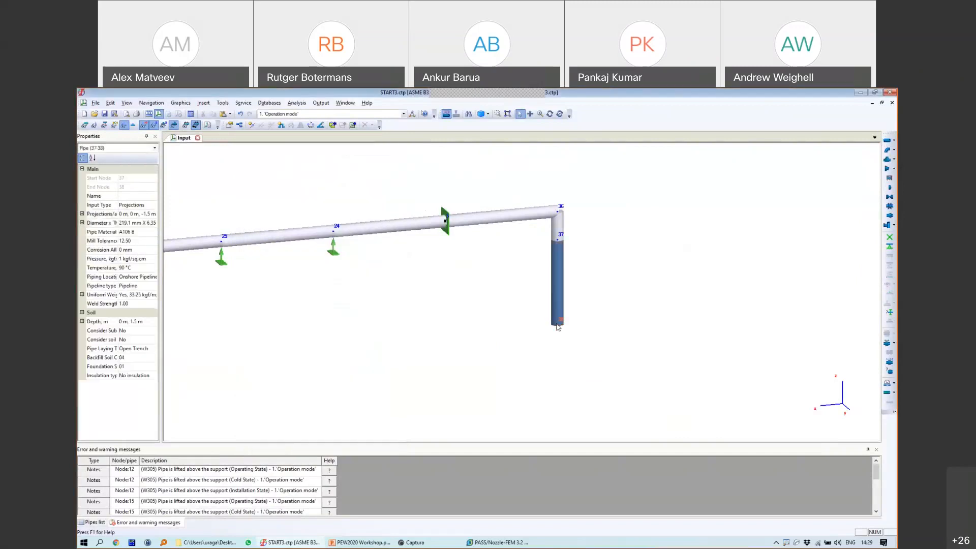
left_click(557, 324)
scroll(565, 327, "down", 4)
middle_click_drag(671, 344, 583, 236)
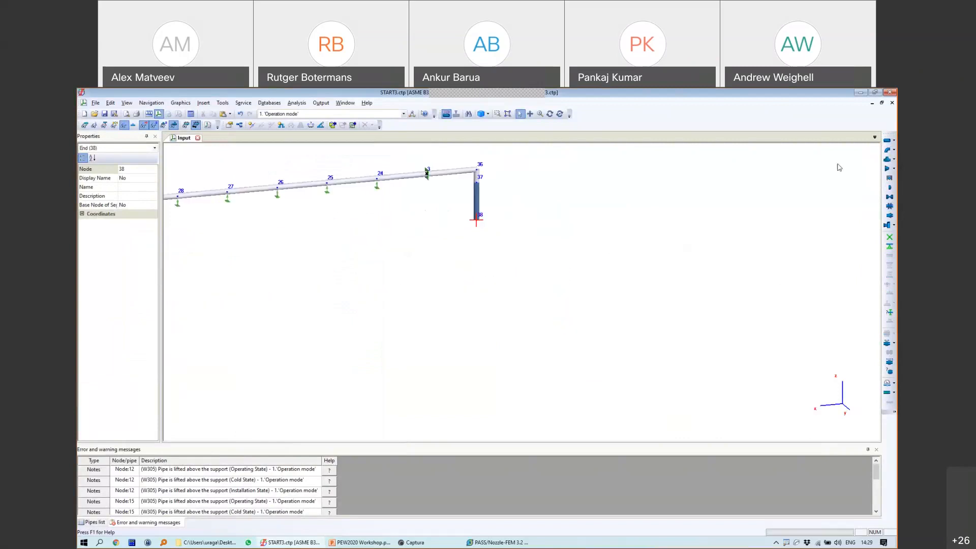
Step: Add a new pipe 38-39 from node 38 with DZ 0 and DY 300 m
left_click(887, 140)
left_click(477, 331)
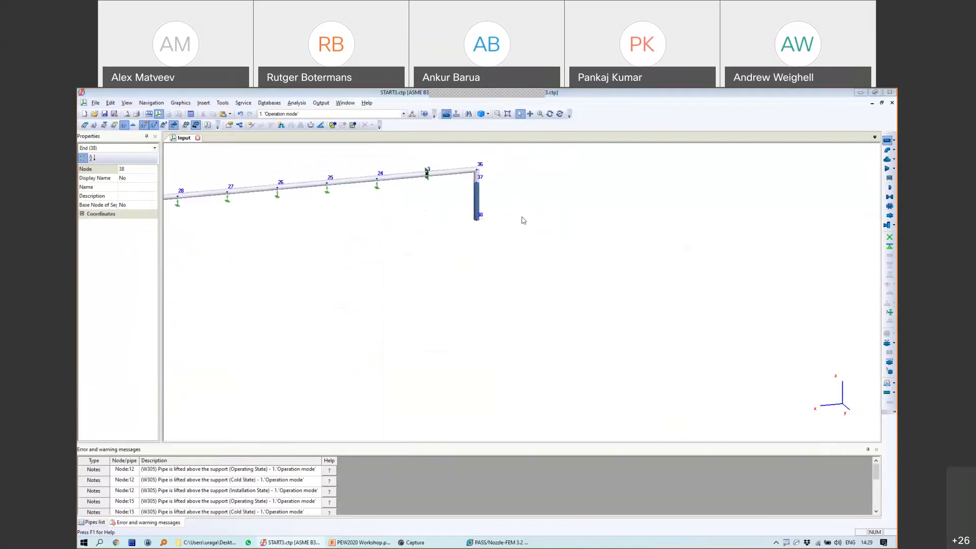
left_click(478, 232)
double_click(340, 232)
type("0")
double_click(339, 223)
type("300")
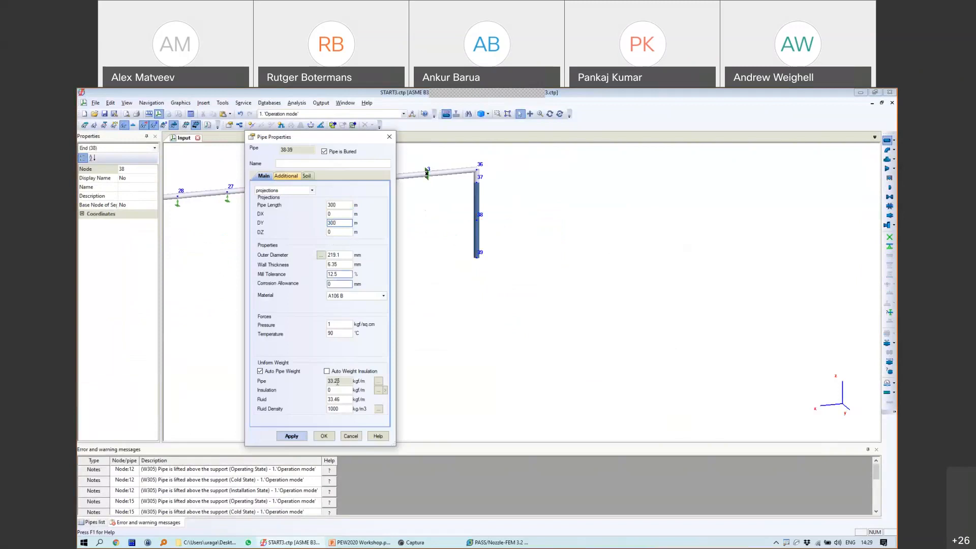
left_click(324, 436)
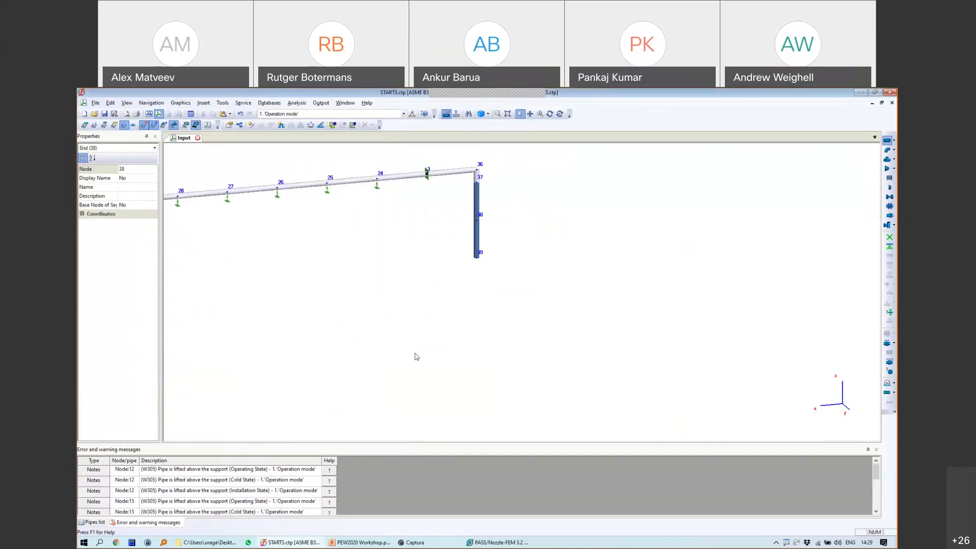
Step: Place a fixed anchor at node 38
middle_click_drag(553, 320, 777, 443)
middle_click_drag(525, 233, 675, 381)
scroll(673, 382, "down", 2)
scroll(582, 300, "up", 5)
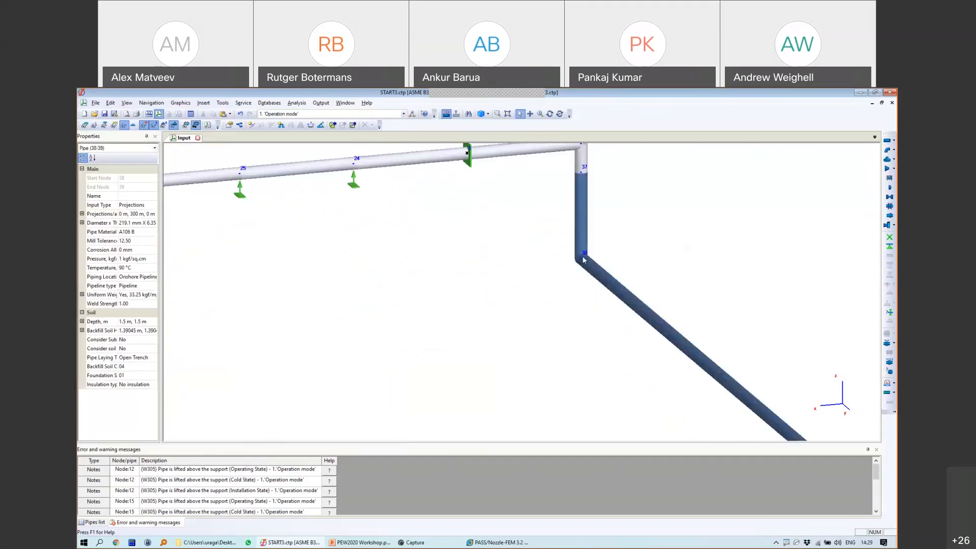
left_click(581, 258)
left_click(890, 237)
left_click(476, 382)
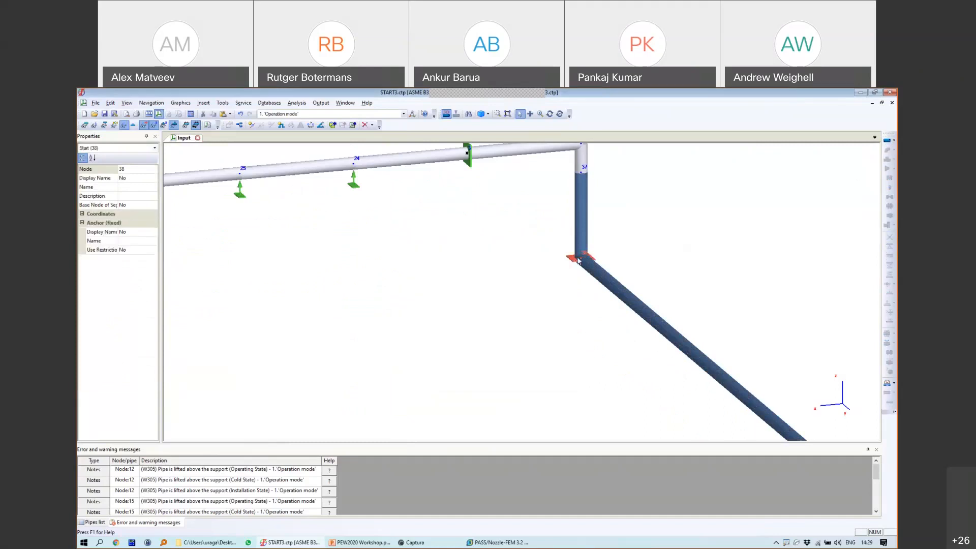
Step: Cap the pipe's far end at node 39 and rotate the view to show the whole system
scroll(583, 268, "down", 6)
middle_click_drag(477, 244, 418, 227)
scroll(457, 277, "down", 3)
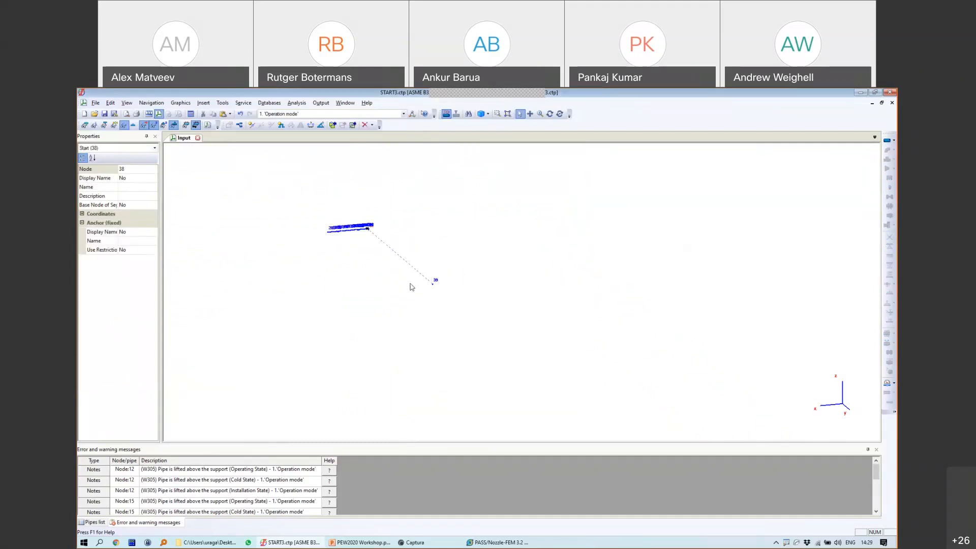
scroll(464, 283, "up", 5)
left_click(572, 313)
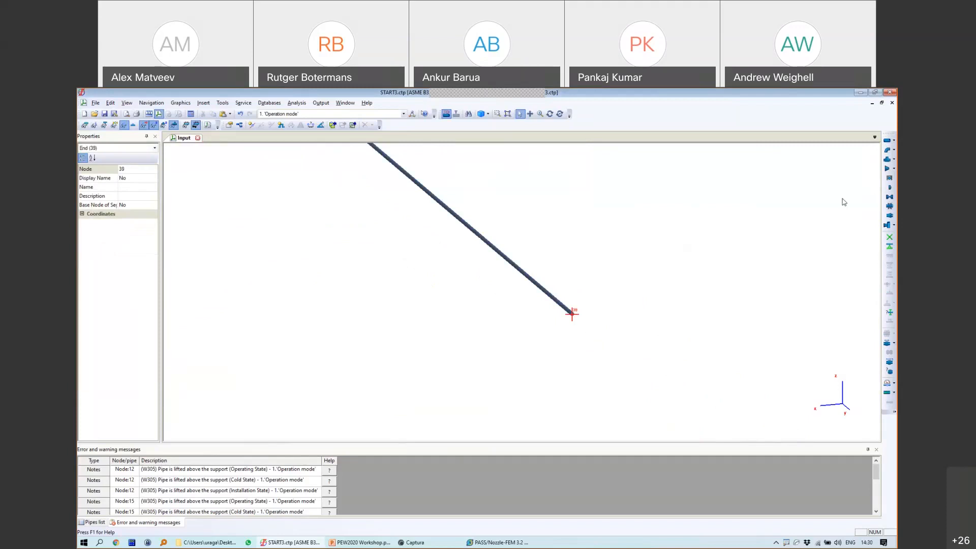
left_click(891, 189)
left_click(476, 333)
scroll(546, 272, "down", 5)
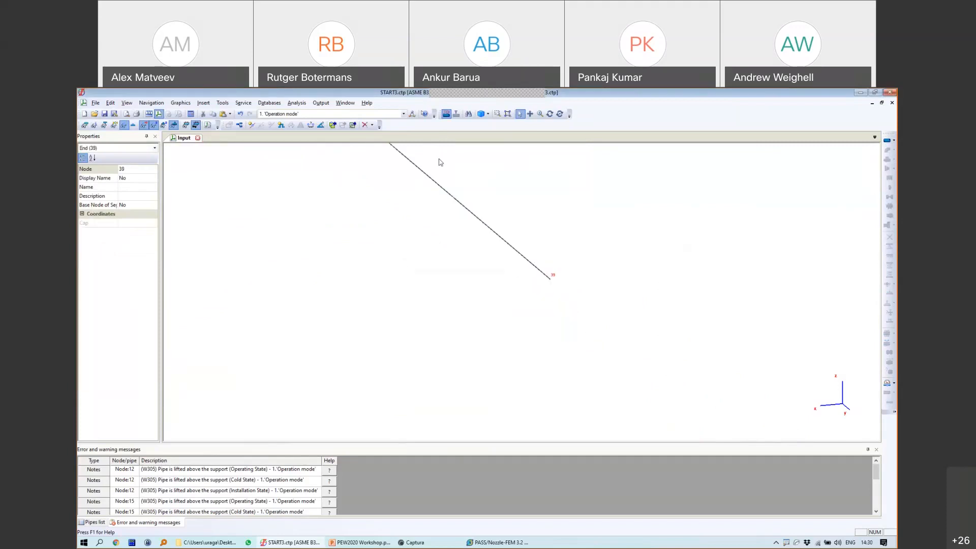
left_click(549, 113)
left_click_drag(524, 149, 292, 235)
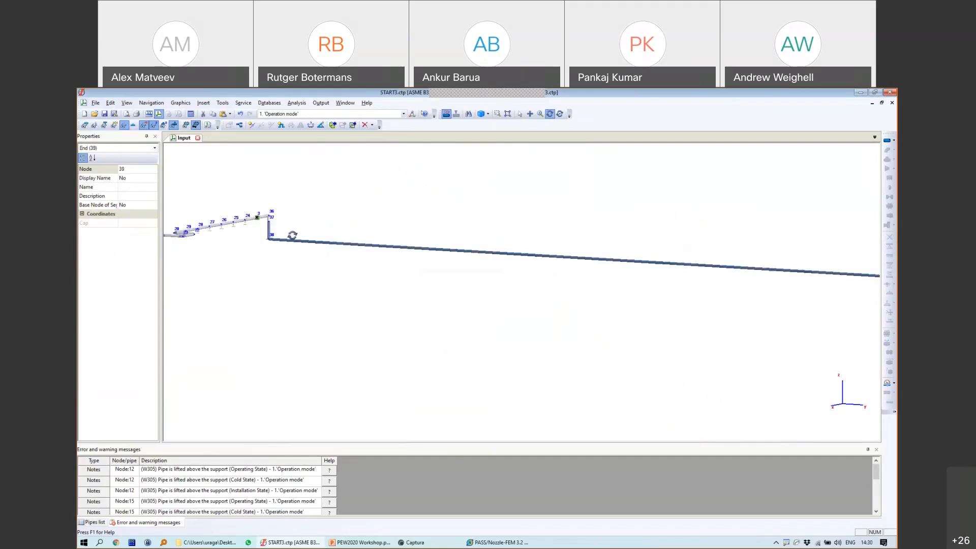
Step: Split the 300 m pipe into 150 sections with 2 m node spacing and no supports
left_click(519, 114)
right_click(461, 252)
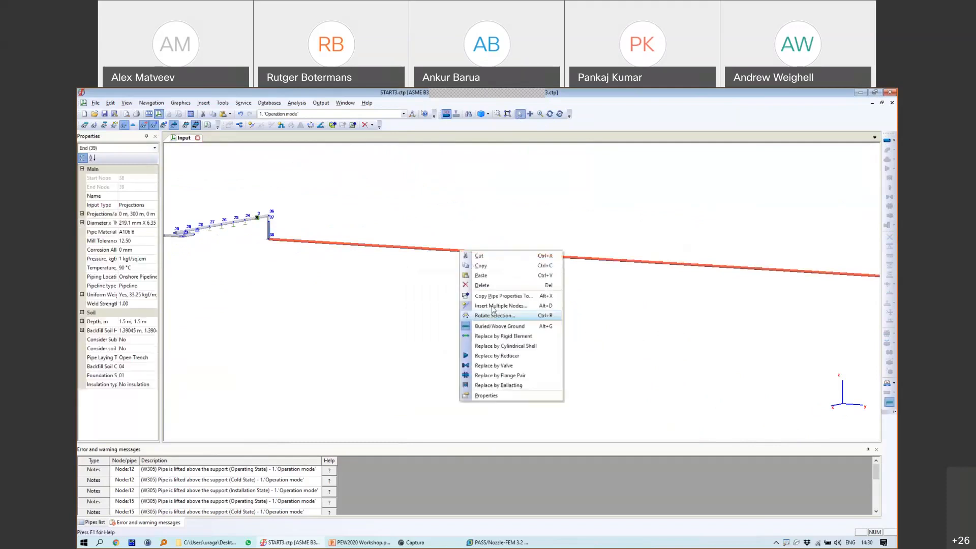
left_click(522, 316)
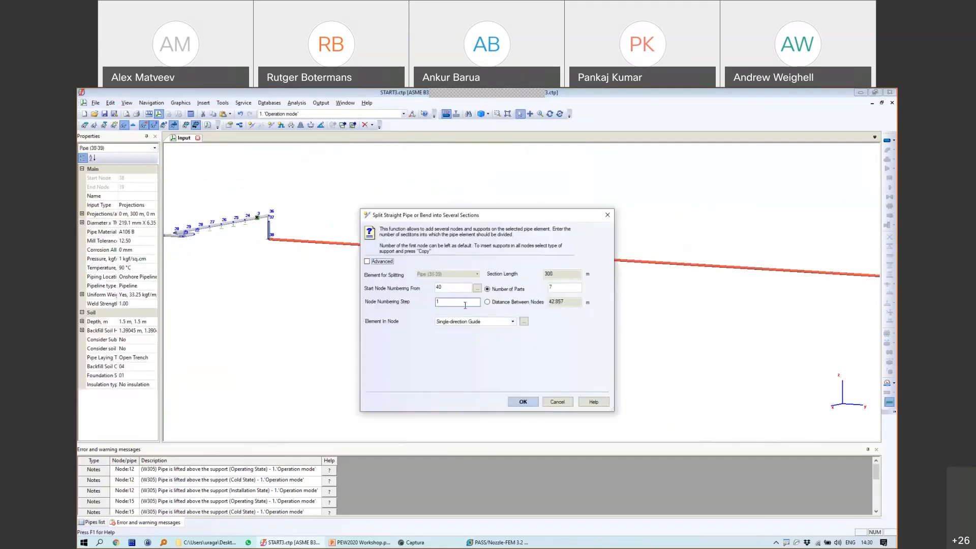
left_click(523, 302)
double_click(562, 302)
type("2")
left_click(487, 288)
left_click(512, 321)
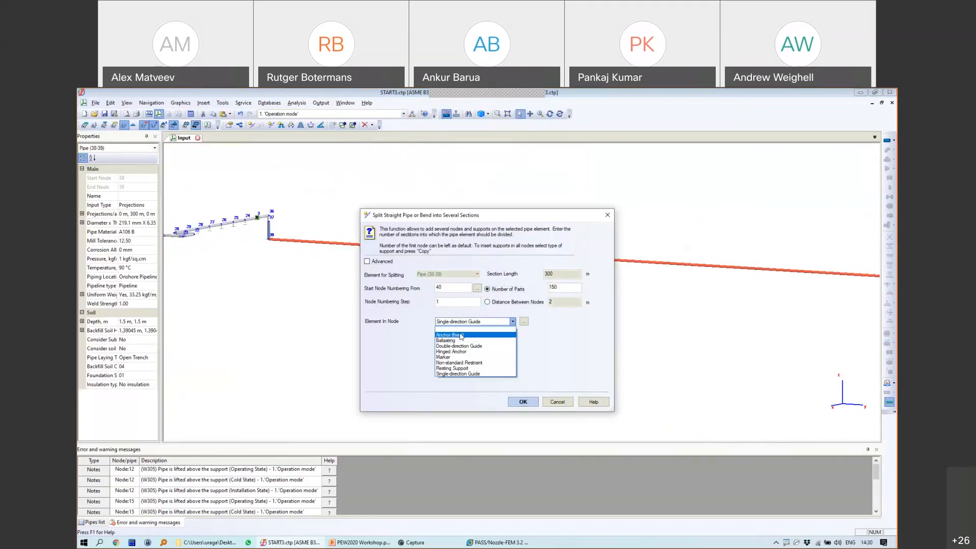
left_click(473, 329)
left_click(522, 401)
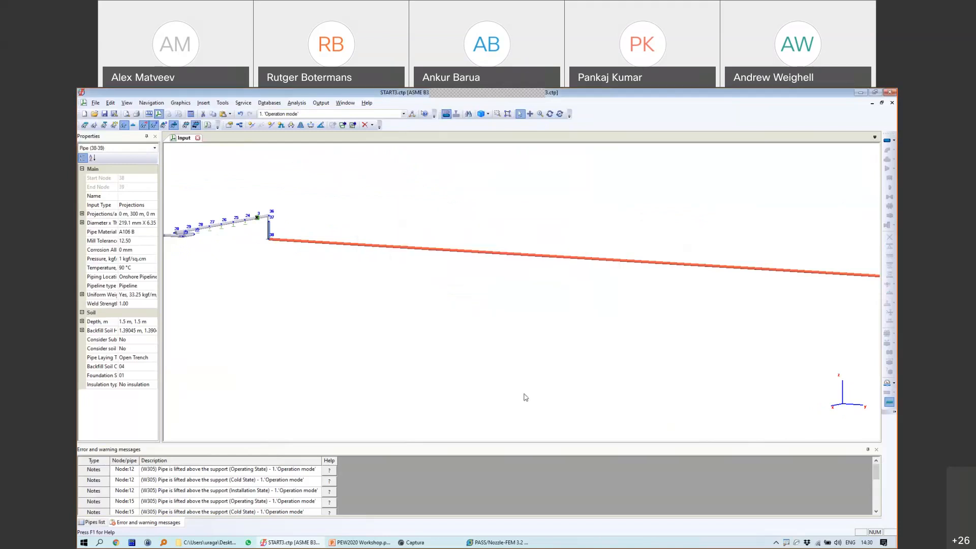
Step: Frame the whole pipeline in view and save the project
left_click(547, 259)
scroll(544, 256, "up", 5)
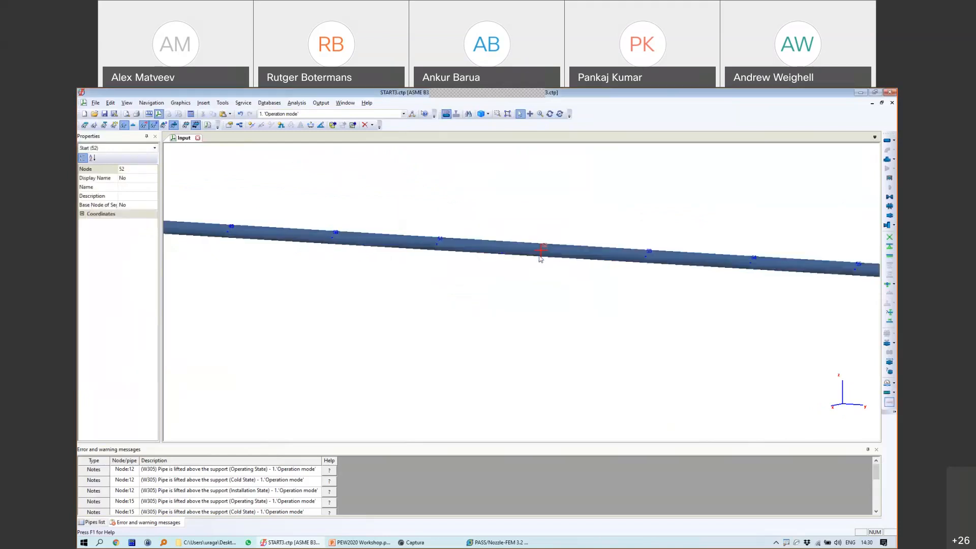
scroll(527, 252, "down", 10)
middle_click_drag(583, 275, 413, 303)
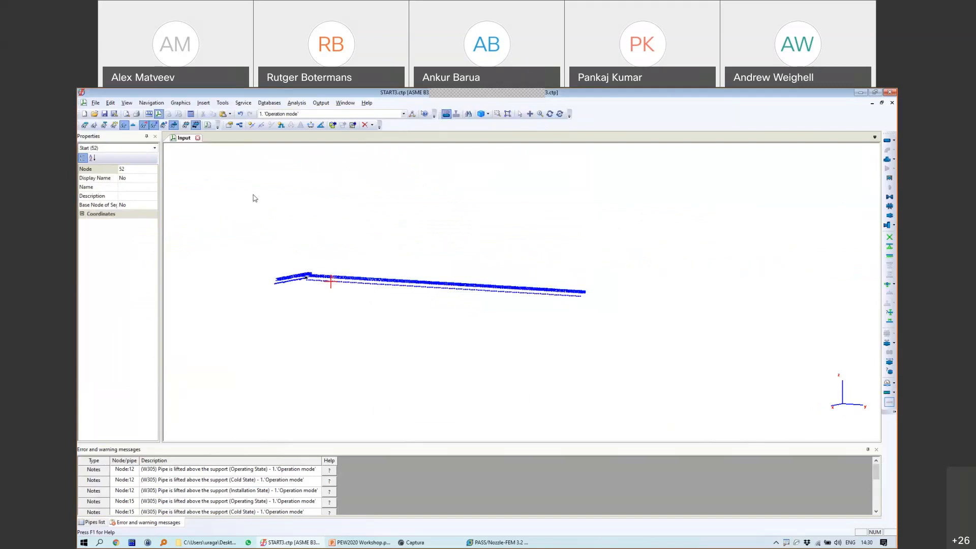
left_click(106, 114)
Step: Run the analysis, review the failed stress and fatigue messages, and open the graphical results
left_click(191, 115)
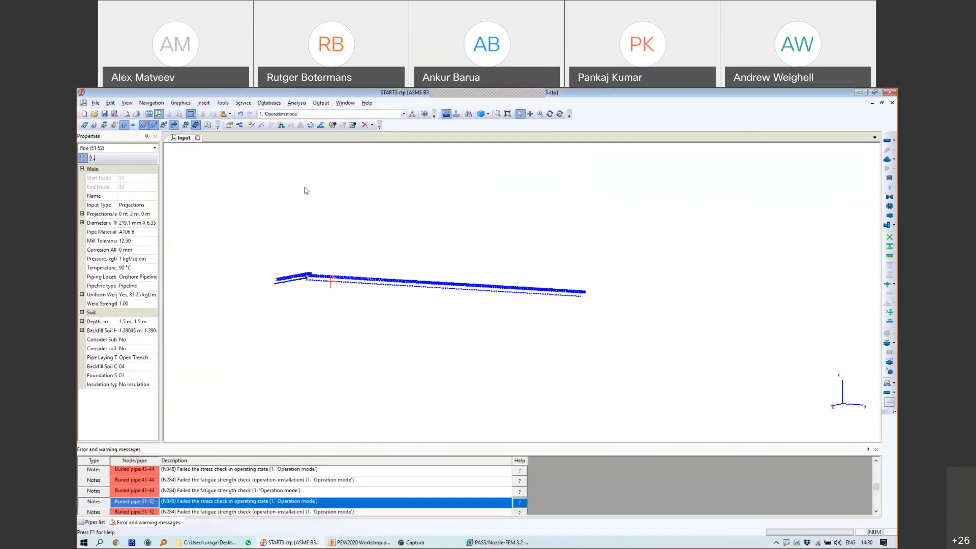
left_click(179, 115)
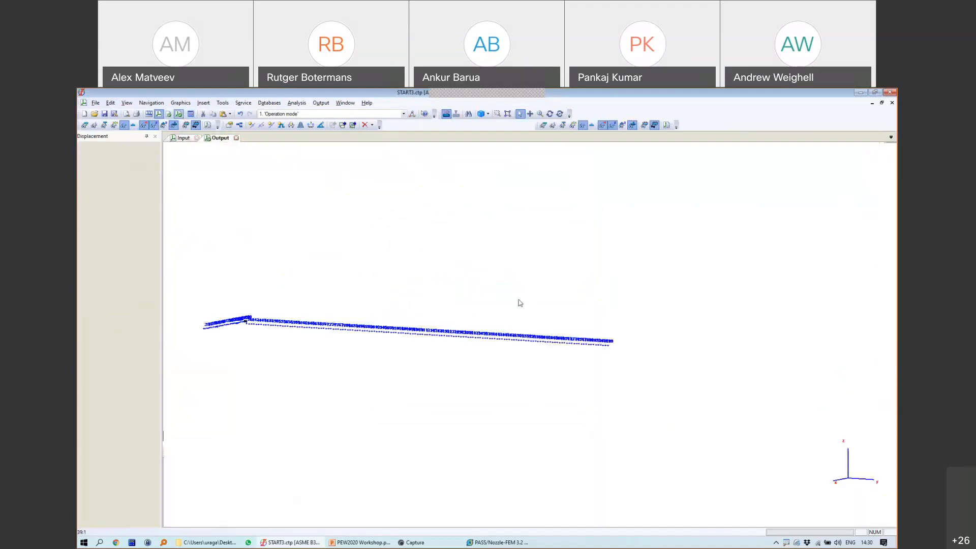
Step: Rotate the results view and play the pipeline deformation animation
left_click(549, 114)
left_click_drag(638, 298, 592, 354)
scroll(592, 354, "up", 8)
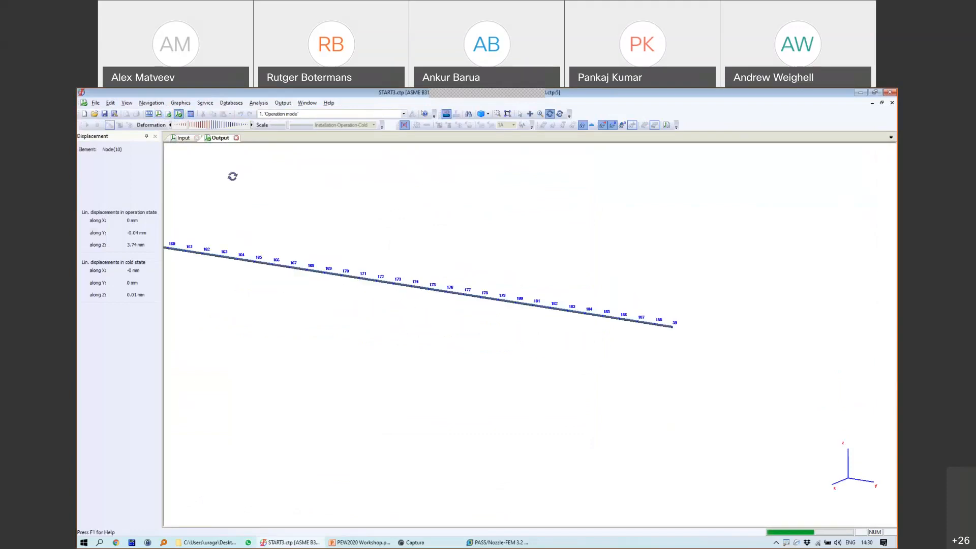
left_click(89, 126)
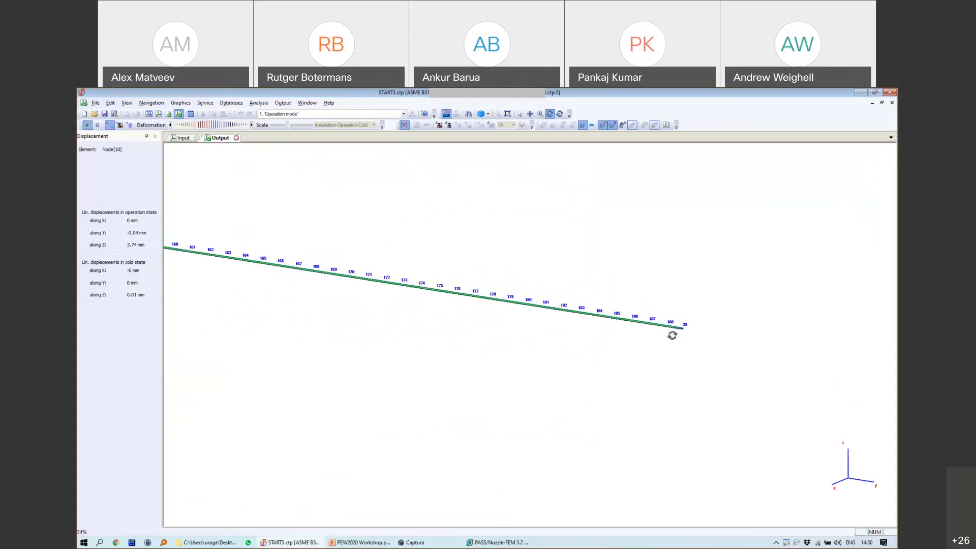
left_click_drag(457, 268, 395, 269)
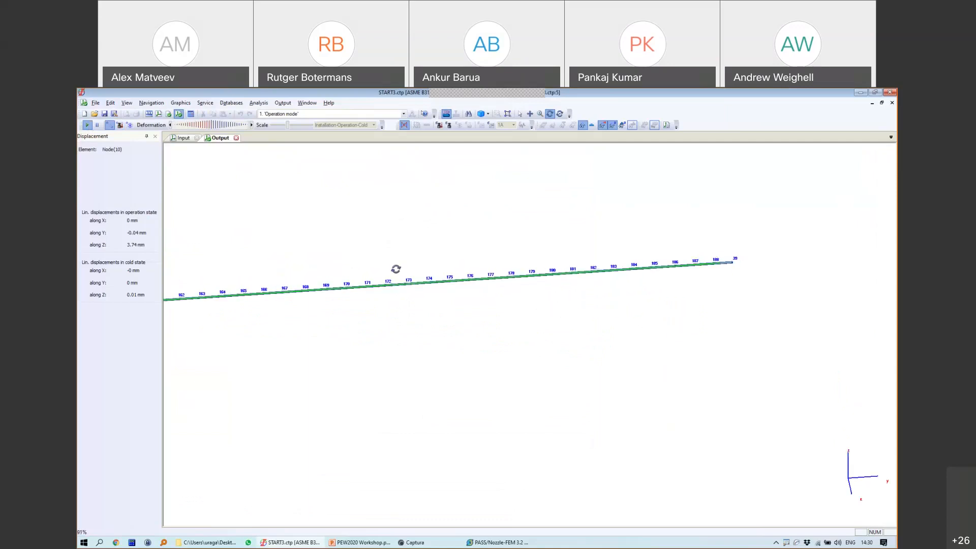
scroll(473, 297, "down", 6)
left_click_drag(543, 333, 695, 283)
Step: Change how pipe results are drawn, nudge the view, and restart the deformation animation
left_click(109, 125)
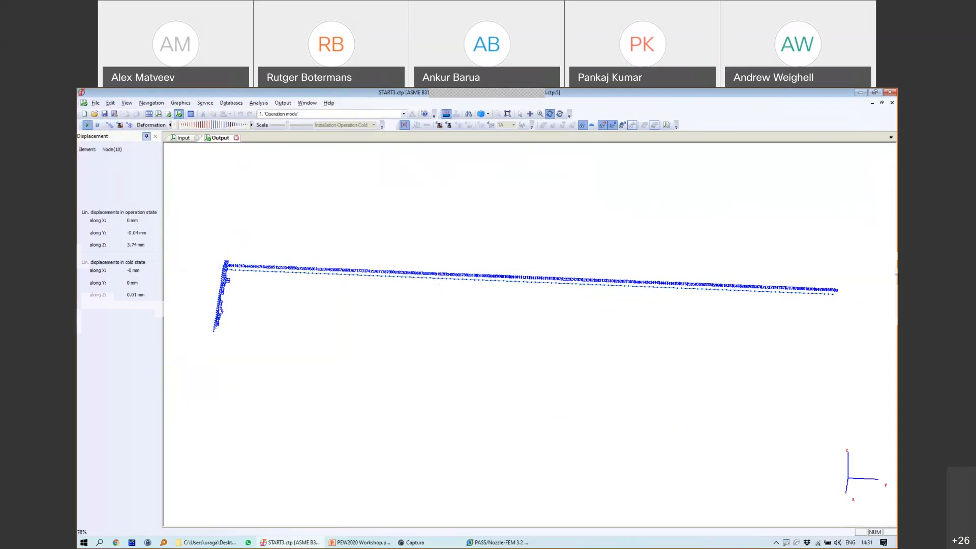
key("ctrl+1")
key("Escape")
middle_click_drag(637, 311, 625, 308)
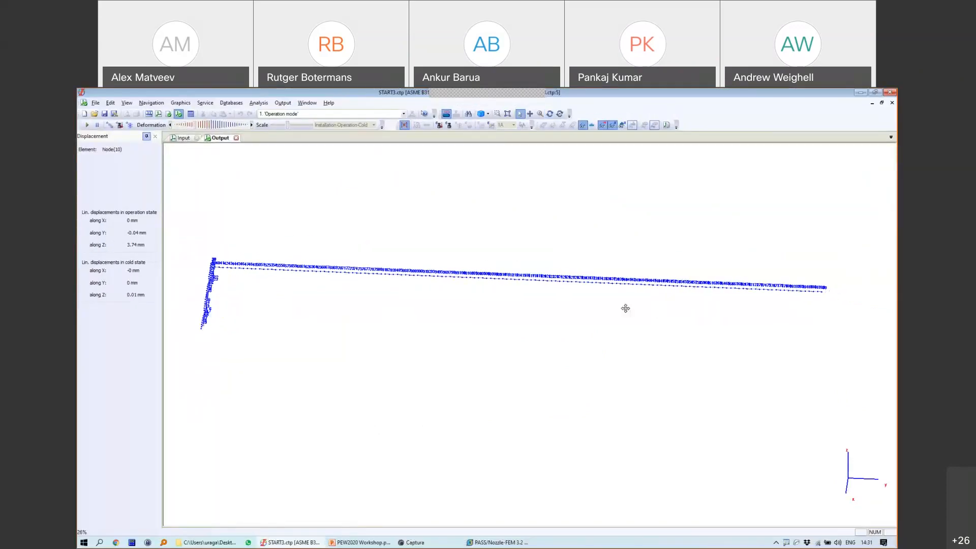
left_click(87, 125)
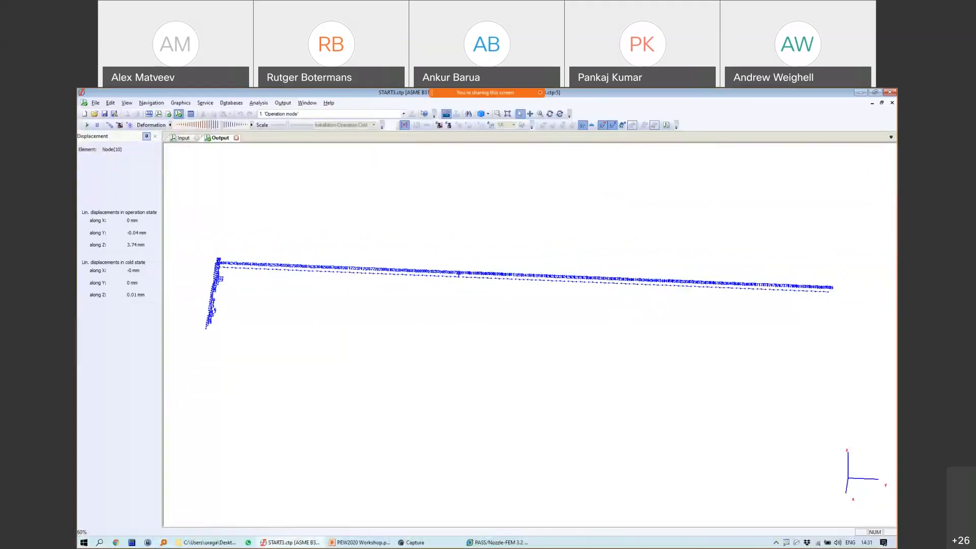
Step: Sketch two brackets over the pipe, labelled La and R
mouse_move(461, 255)
left_mouse_down()
mouse_move(607, 241)
mouse_move(808, 269)
mouse_move(834, 289)
left_mouse_up()
mouse_move(641, 204)
left_mouse_down()
mouse_move(638, 231)
mouse_move(662, 236)
left_mouse_up()
left_click_drag(682, 225, 689, 249)
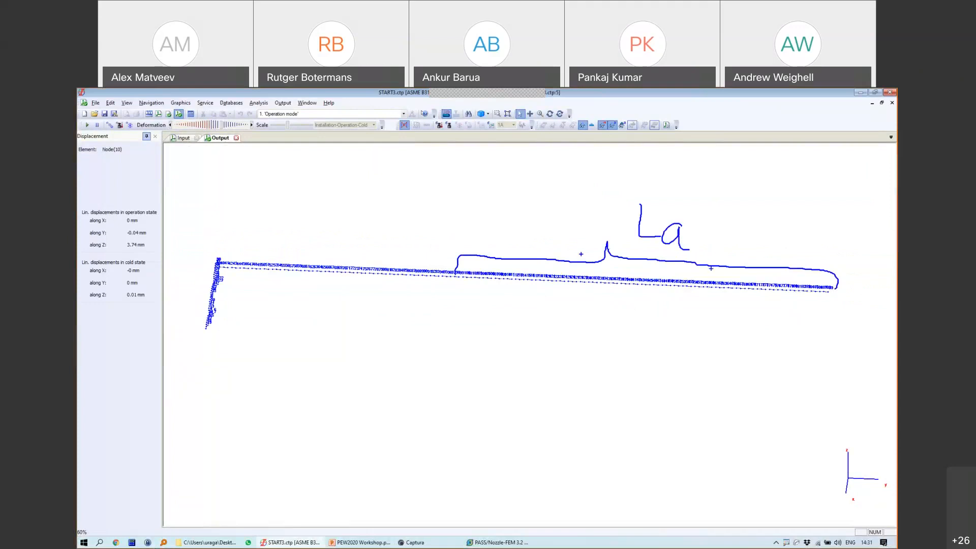
mouse_move(452, 251)
left_mouse_down()
mouse_move(349, 229)
mouse_move(242, 239)
mouse_move(223, 258)
left_mouse_up()
left_click_drag(334, 180, 332, 217)
left_click_drag(331, 181, 357, 210)
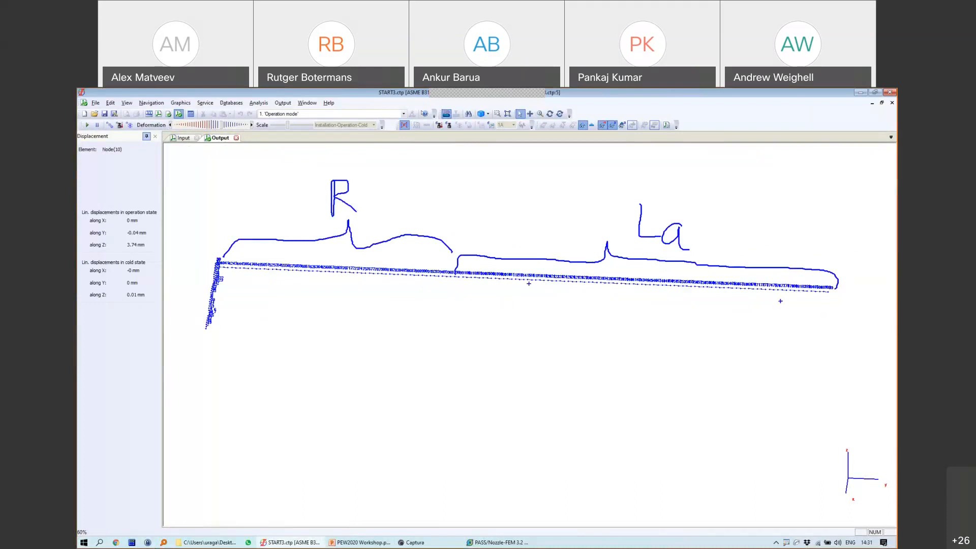
Step: Sketch a box with a U at the pipe's right end and braces labelled R and P below
mouse_move(834, 283)
left_mouse_down()
mouse_move(832, 316)
mouse_move(797, 316)
mouse_move(781, 271)
mouse_move(829, 298)
left_mouse_up()
mouse_move(795, 334)
left_mouse_down()
mouse_move(806, 377)
mouse_move(812, 330)
left_mouse_up()
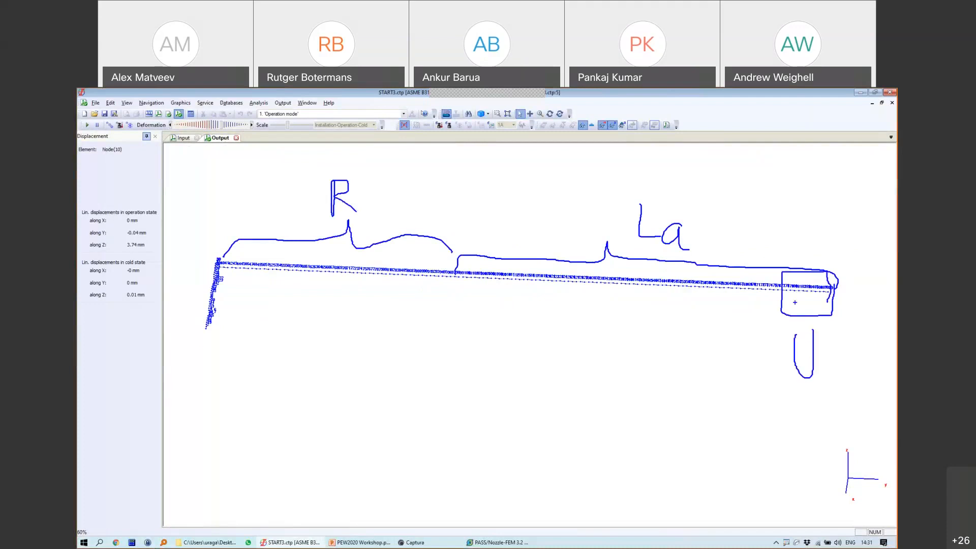
mouse_move(456, 284)
left_mouse_down()
mouse_move(446, 308)
mouse_move(323, 316)
mouse_move(207, 277)
mouse_move(212, 265)
left_mouse_up()
mouse_move(308, 351)
left_mouse_down()
mouse_move(300, 385)
mouse_move(339, 412)
left_mouse_up()
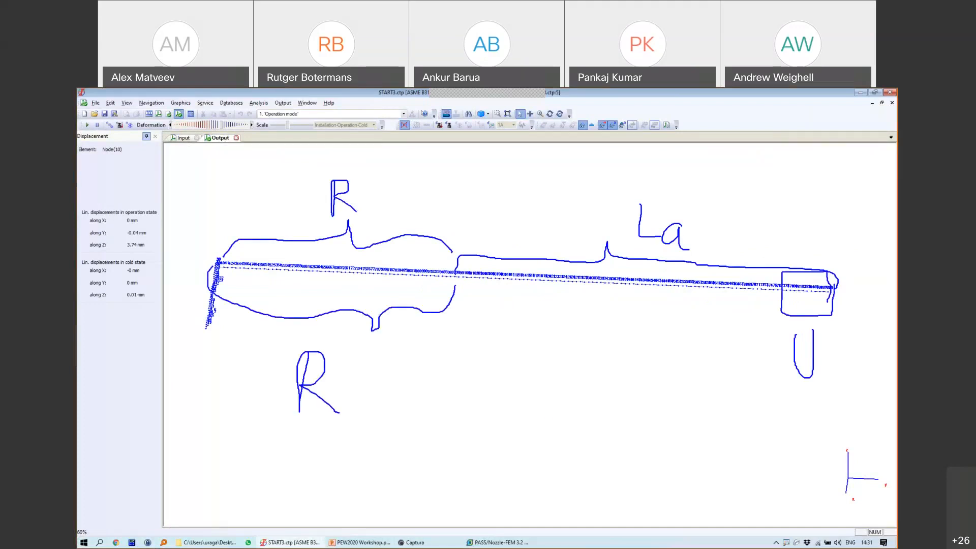
mouse_move(461, 309)
left_mouse_down()
mouse_move(477, 333)
mouse_move(614, 315)
mouse_move(738, 326)
mouse_move(761, 312)
left_mouse_up()
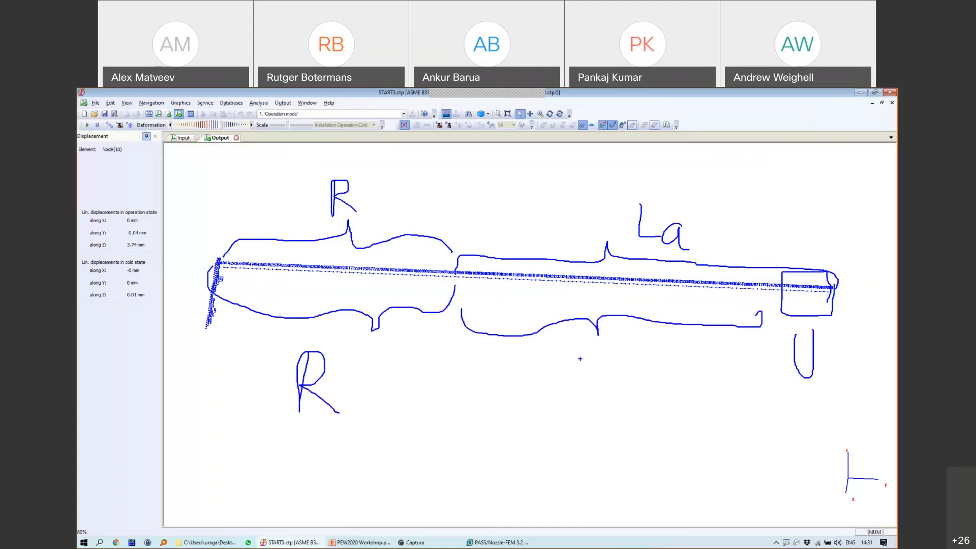
mouse_move(574, 360)
left_mouse_down()
mouse_move(571, 390)
mouse_move(576, 349)
mouse_move(609, 363)
mouse_move(557, 365)
left_mouse_up()
Step: Box the U, R and P annotations and draw an arrow at the pipe's middle section
mouse_move(814, 331)
left_mouse_down()
mouse_move(819, 388)
mouse_move(783, 376)
mouse_move(807, 393)
mouse_move(813, 331)
left_mouse_up()
mouse_move(294, 343)
left_mouse_down()
mouse_move(361, 432)
mouse_move(371, 365)
left_mouse_up()
mouse_move(294, 343)
left_mouse_down()
mouse_move(376, 341)
mouse_move(365, 392)
left_mouse_up()
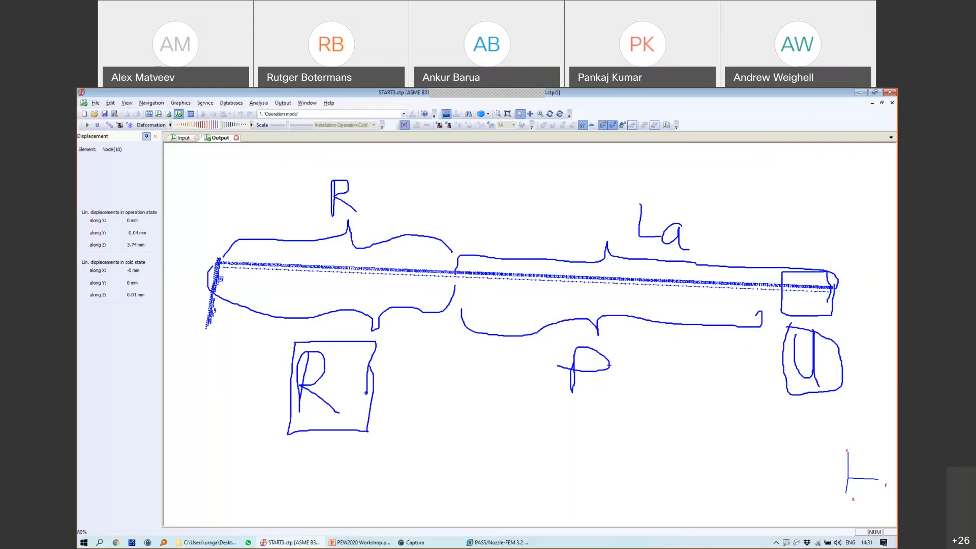
mouse_move(547, 341)
left_mouse_down()
mouse_move(545, 400)
mouse_move(664, 365)
left_mouse_up()
left_click_drag(577, 341, 662, 356)
left_click_drag(538, 340, 577, 342)
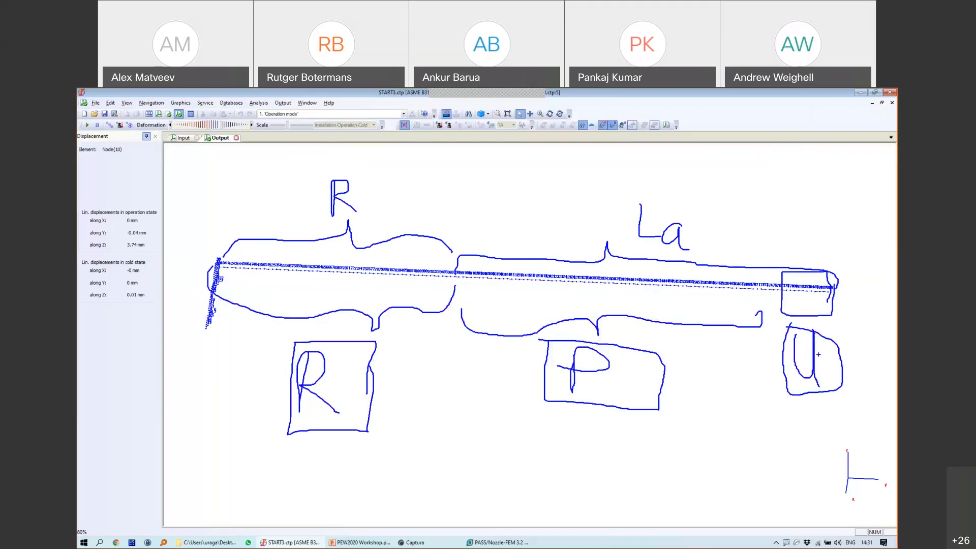
mouse_move(462, 260)
left_mouse_down()
mouse_move(488, 303)
mouse_move(552, 254)
mouse_move(434, 249)
left_mouse_up()
mouse_move(517, 177)
left_mouse_down()
mouse_move(498, 228)
mouse_move(517, 231)
mouse_move(492, 222)
left_mouse_up()
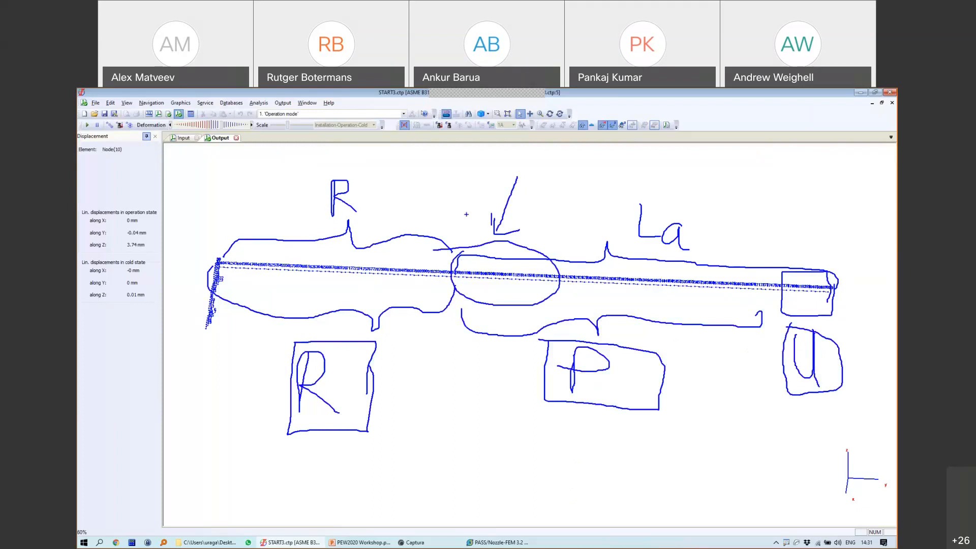
left_click_drag(491, 209, 490, 233)
Step: Erase all sketches and return to the input model view
key("Escape")
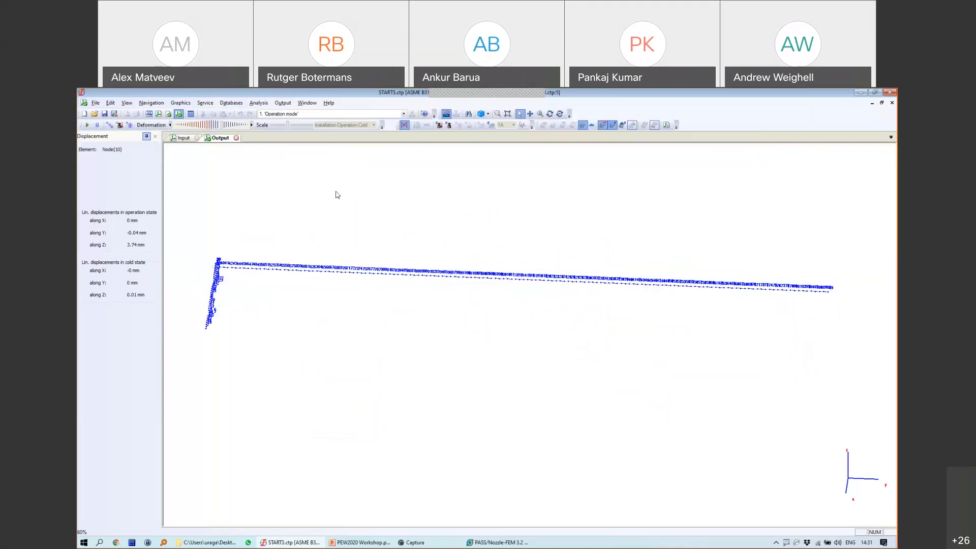
left_click(183, 138)
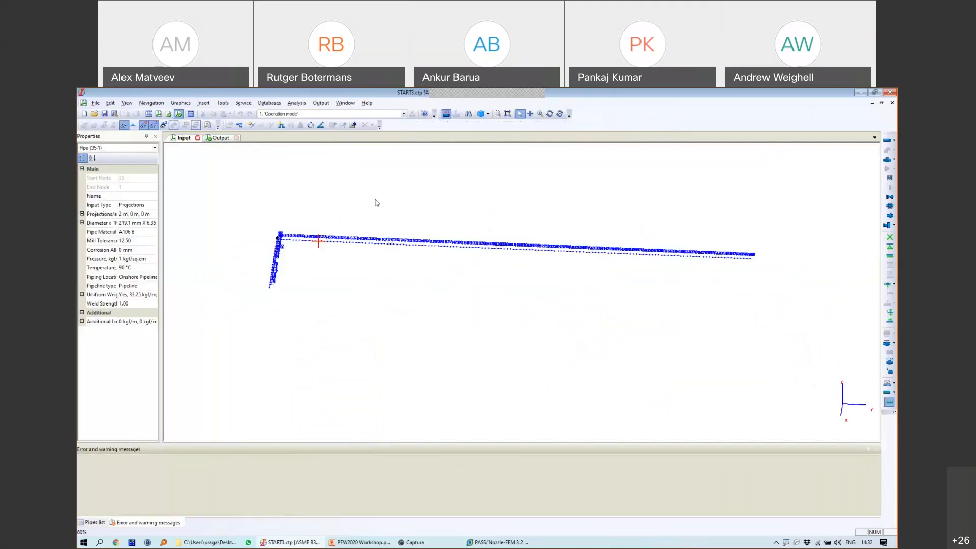
right_click(376, 203)
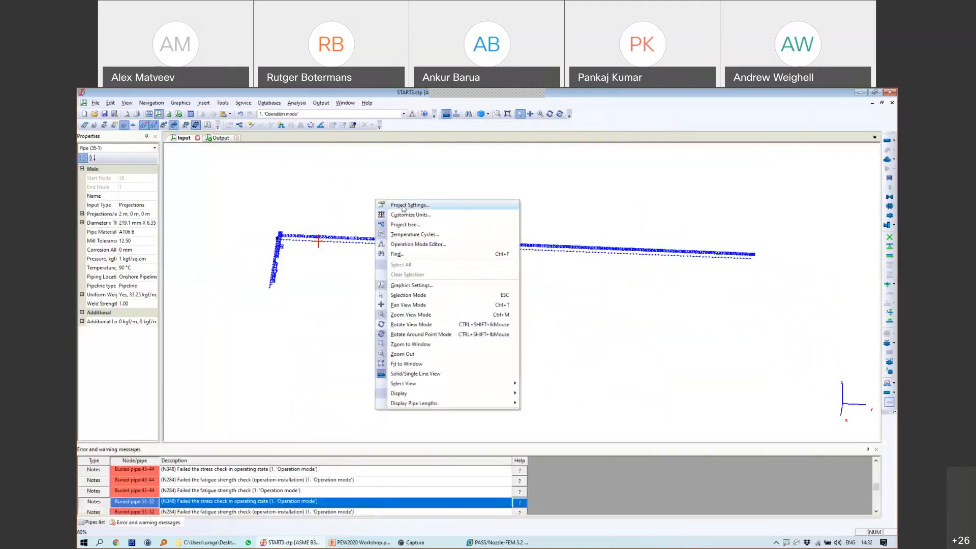
Step: Set the project's Restrained/Unrestrained option to Specify manually
left_click(403, 208)
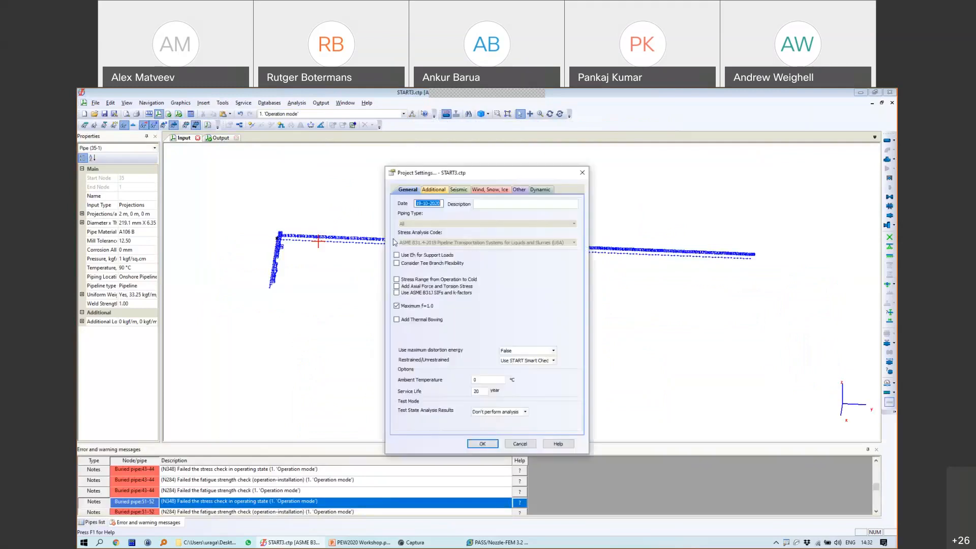
left_click(515, 361)
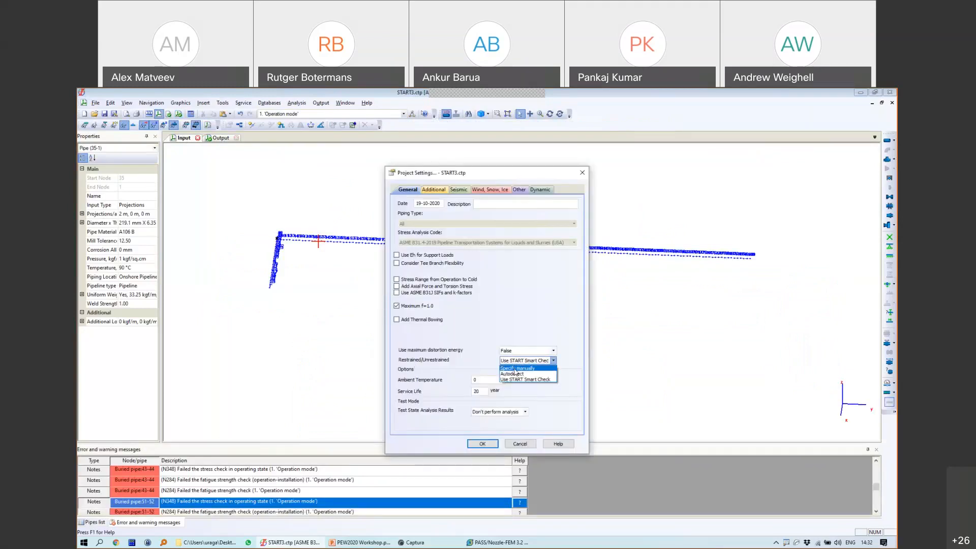
left_click(515, 368)
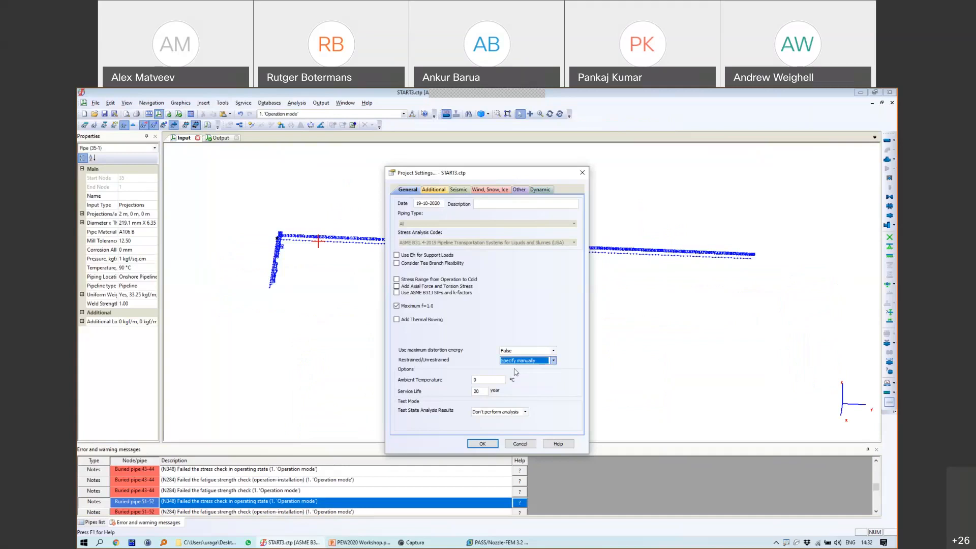
left_click(489, 445)
Step: Check that pipe 71-72's pipeline type is Restrained Pipeline, closing its properties unchanged
scroll(376, 246, "up", 6)
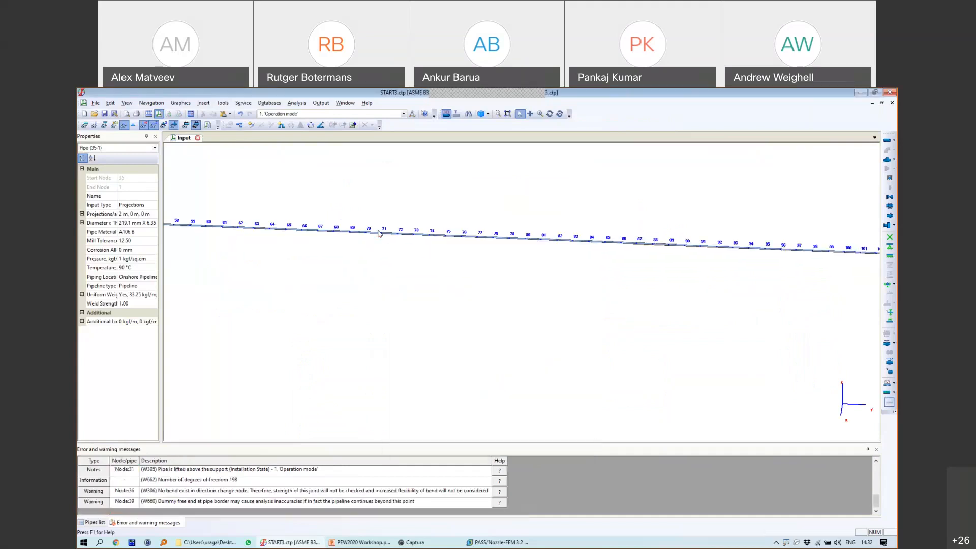
left_click(396, 244)
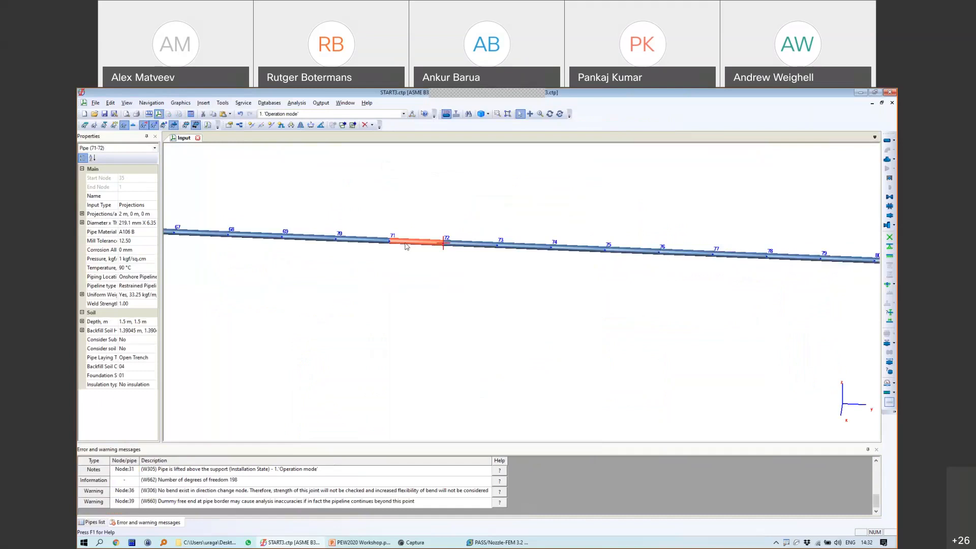
double_click(405, 242)
left_click(293, 178)
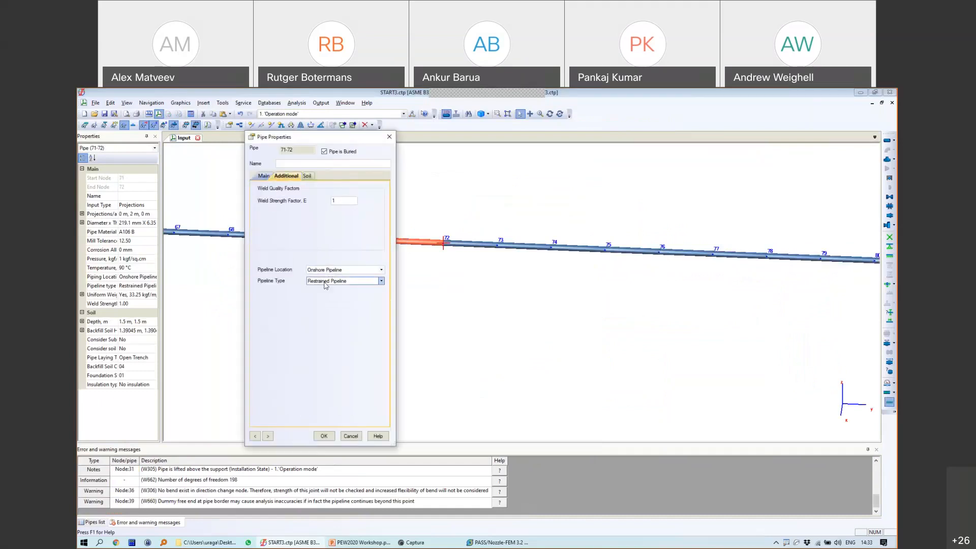
left_click(327, 281)
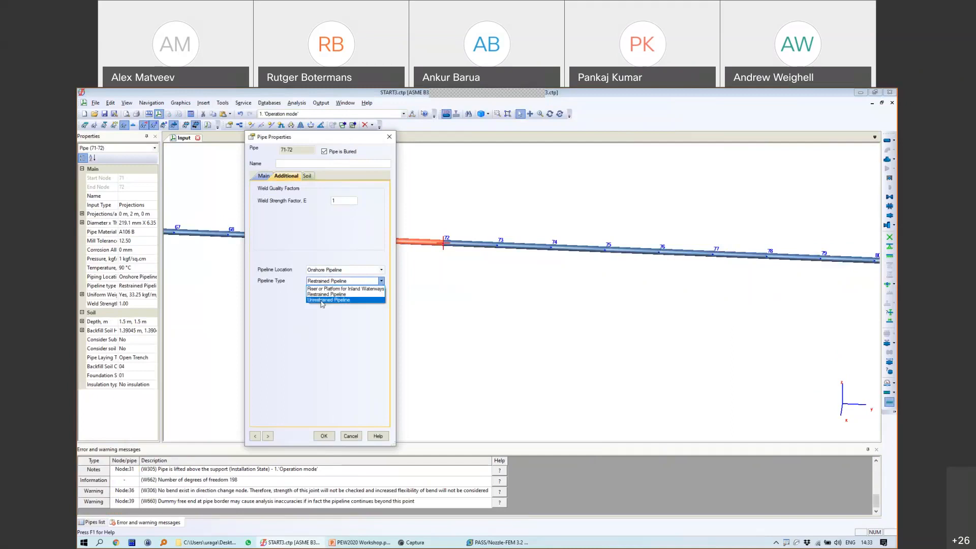
left_click(349, 438)
left_click(349, 437)
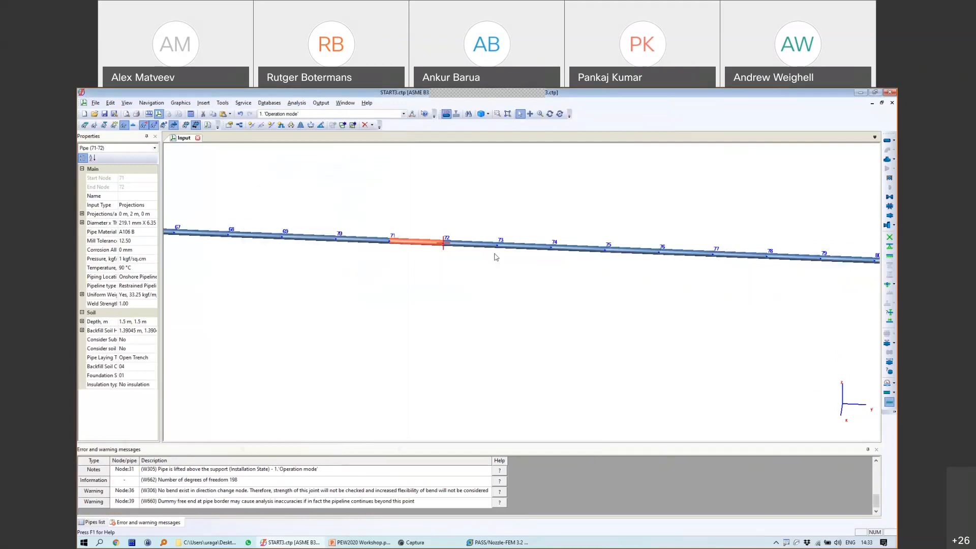
scroll(501, 262, "down", 3)
scroll(569, 282, "down", 5)
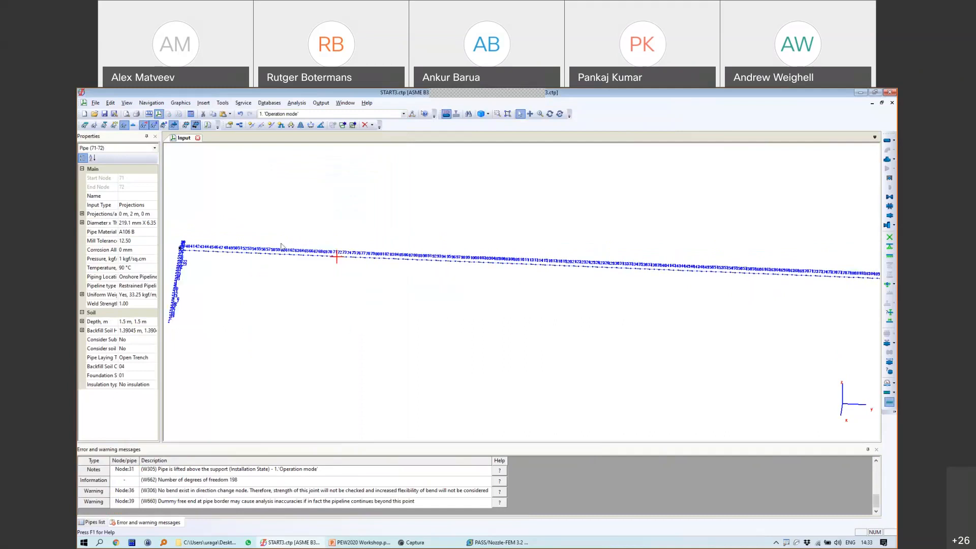
scroll(289, 248, "up", 5)
scroll(490, 297, "up", 2)
Step: In Project Settings, try Autodetect, then set Restrained/Unrestrained to Use START Smart Check
right_click(335, 215)
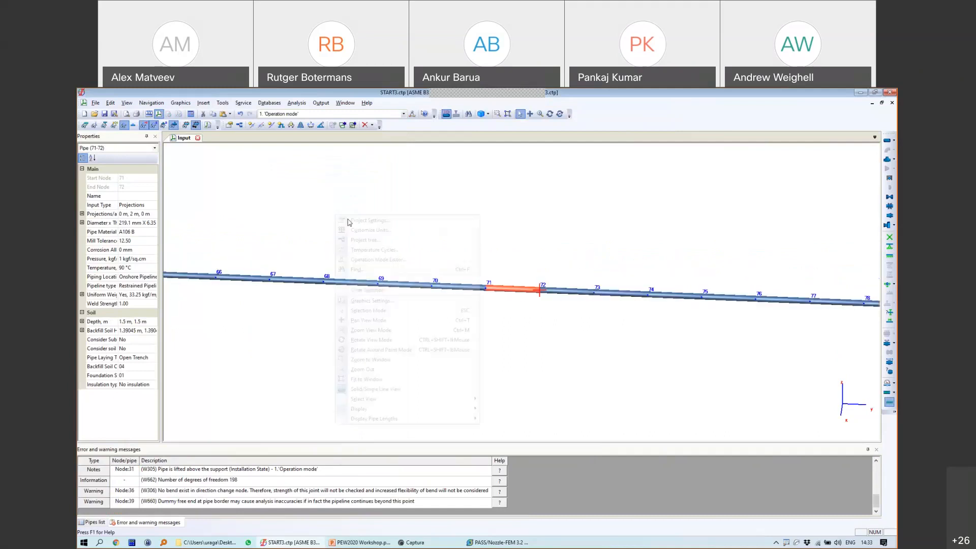
left_click(349, 220)
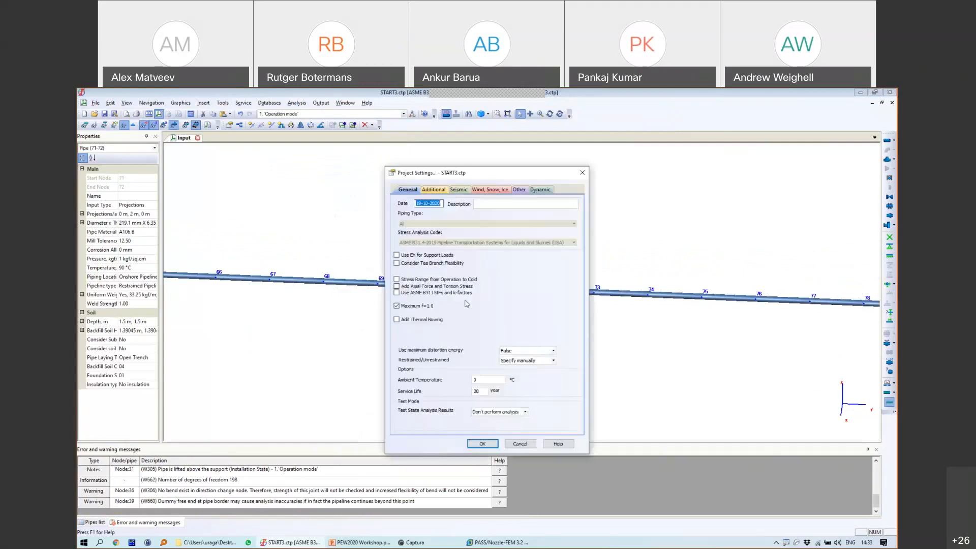
left_click(527, 361)
left_click(521, 374)
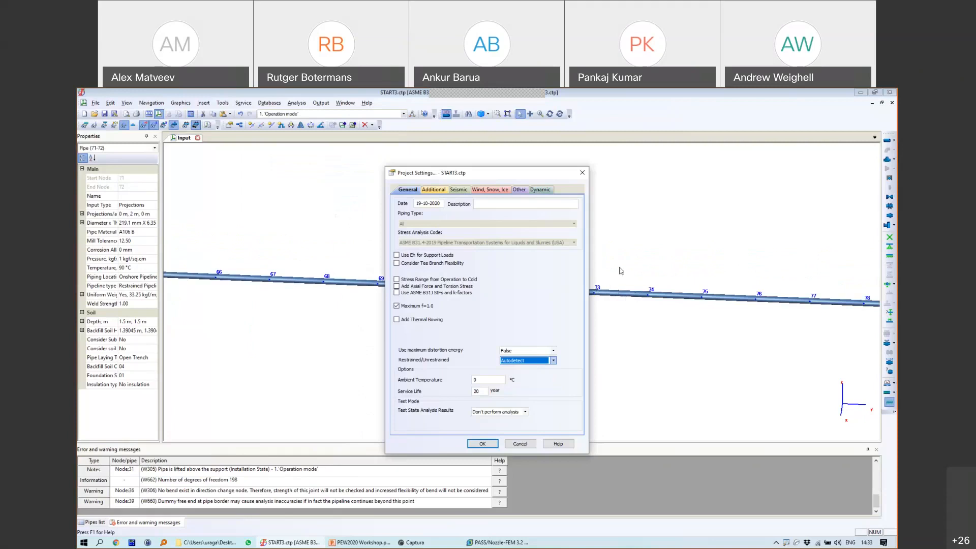
left_click(528, 363)
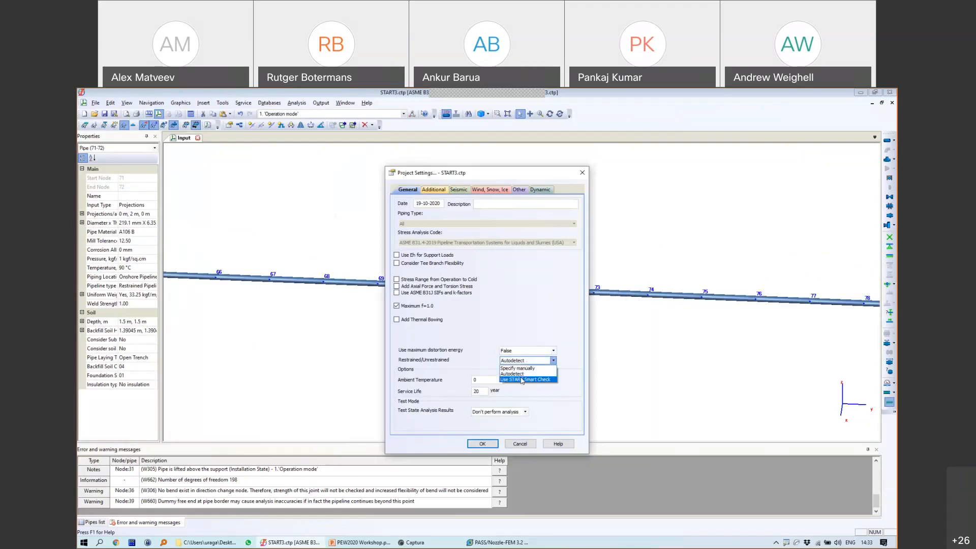
left_click(518, 374)
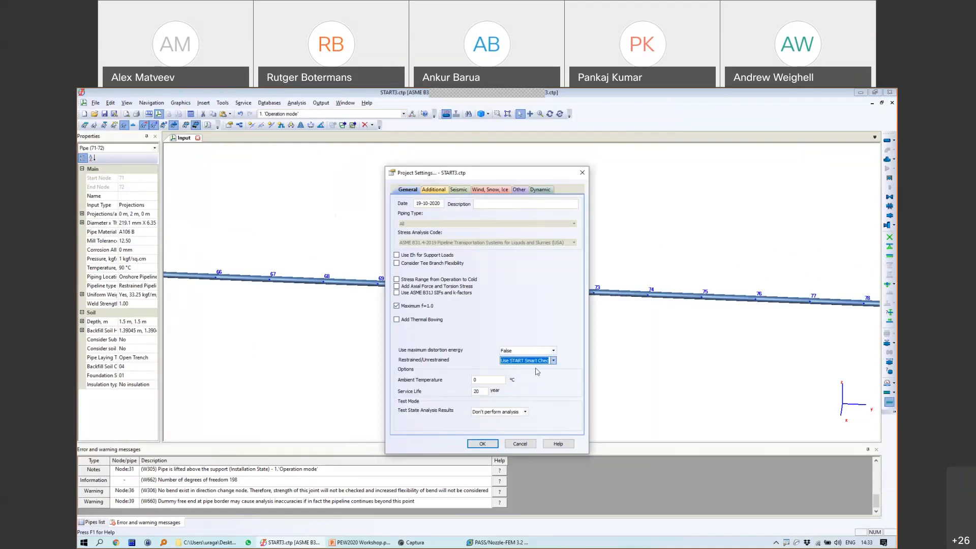
left_click(483, 443)
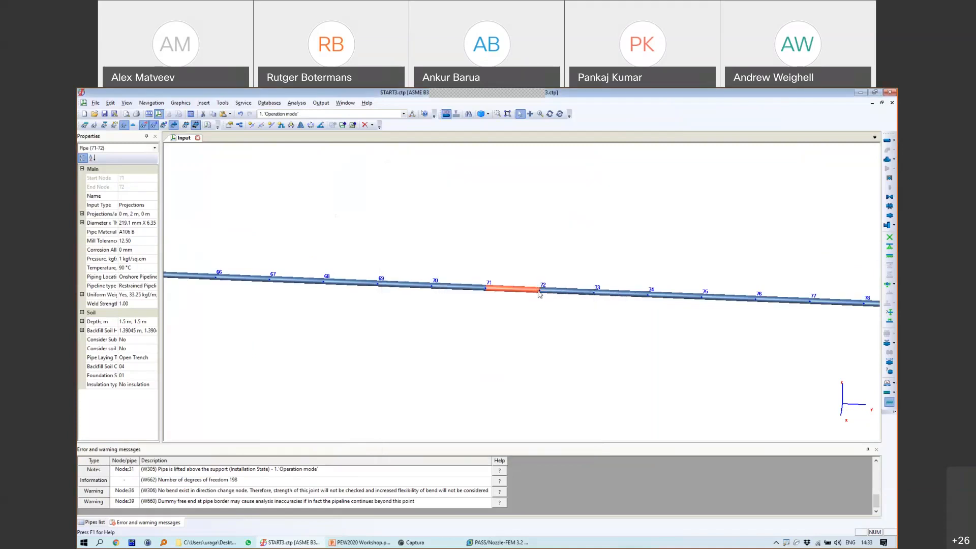
Step: Select node 72, pipe 71-72 and node 71 in turn to inspect them
left_click(540, 291)
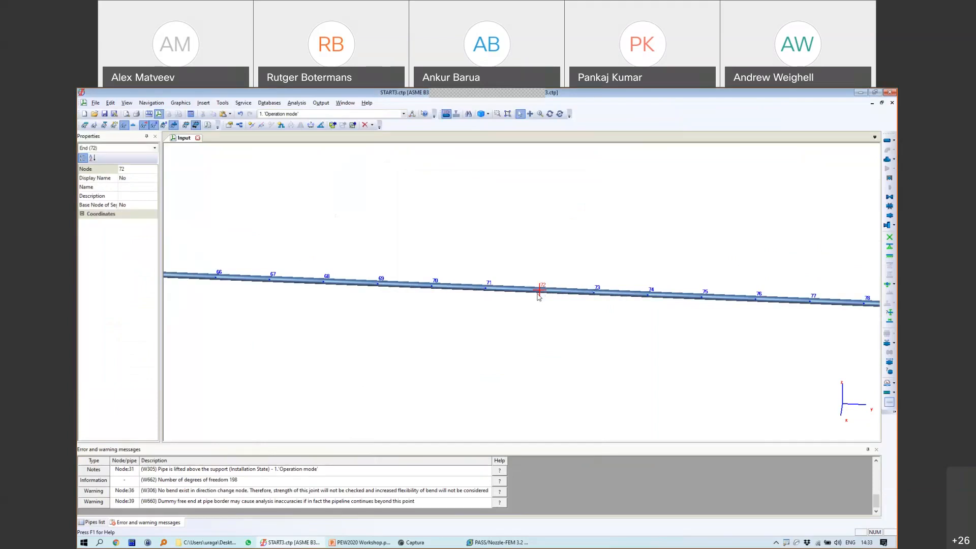
left_click(533, 292)
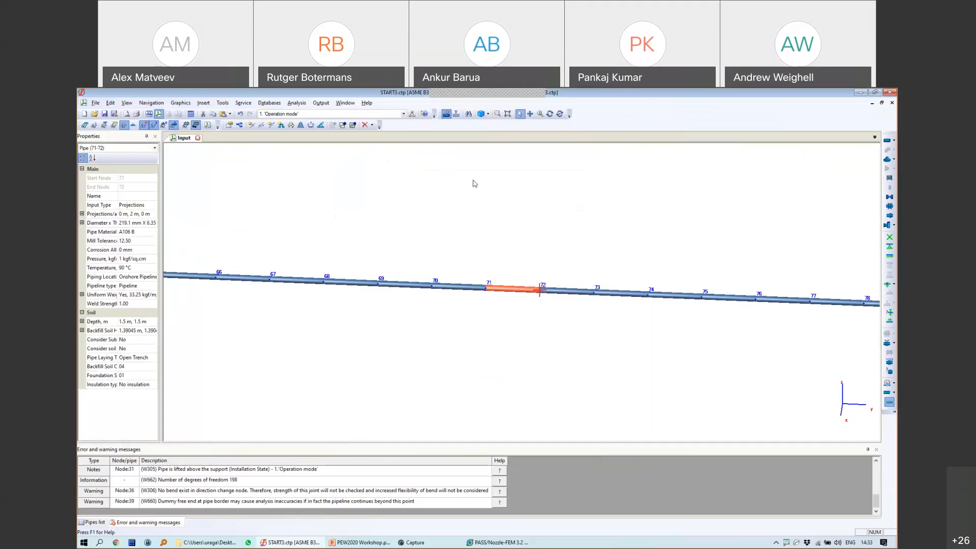
left_click(486, 289)
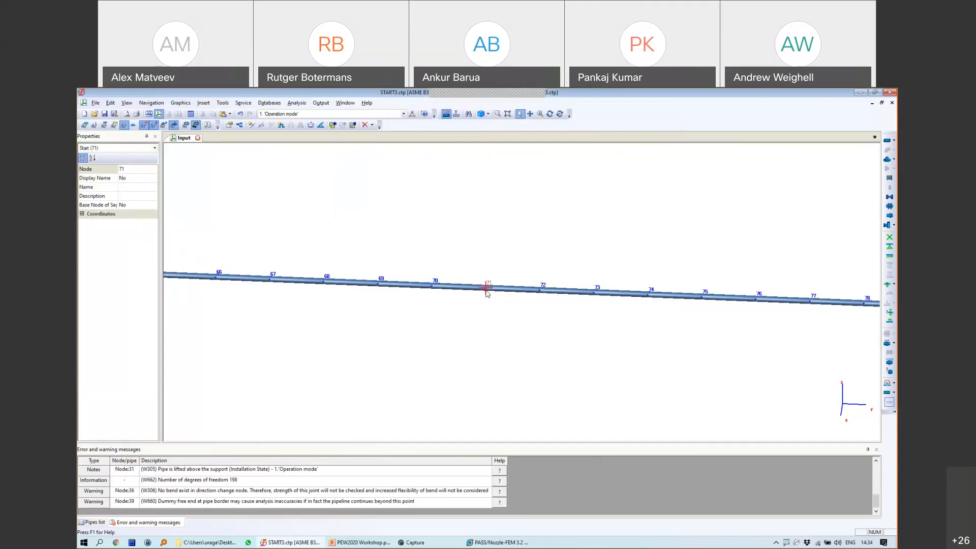
left_click(540, 291)
left_click(529, 291)
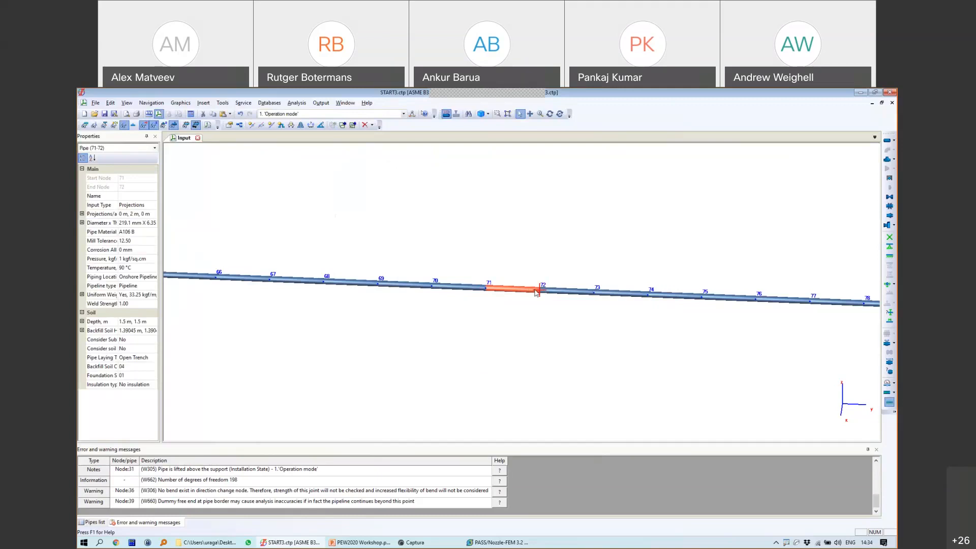
left_click(486, 289)
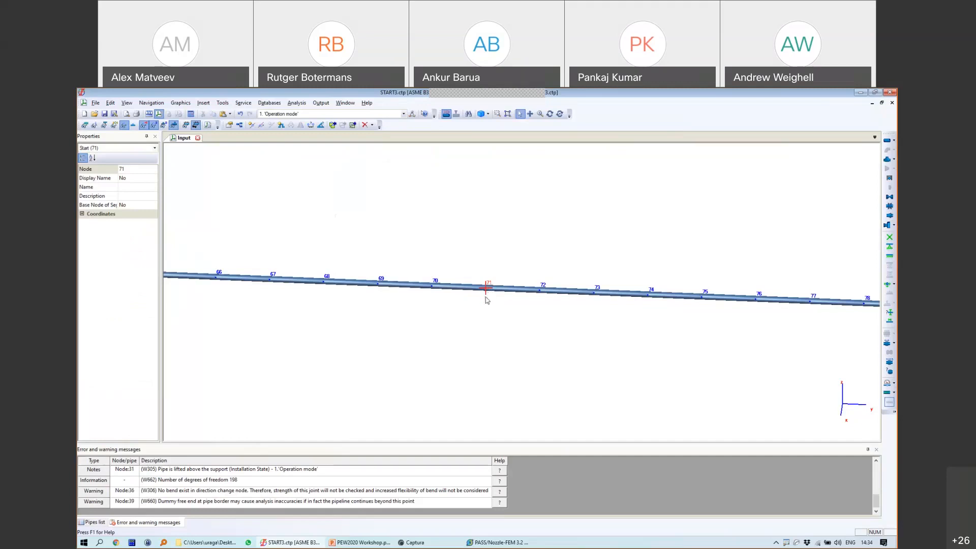
Step: Zoom out and start the pipeline analysis with F5
scroll(380, 214, "down", 2)
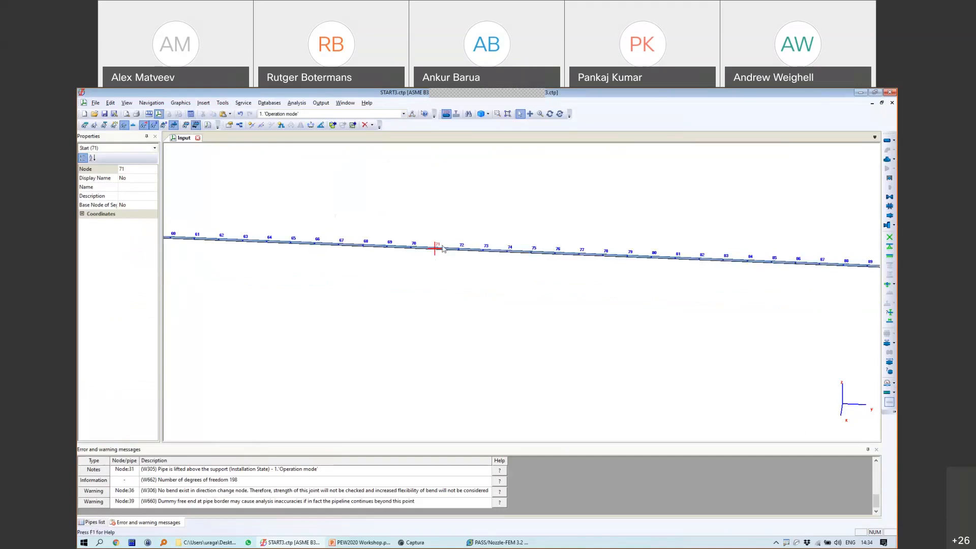
scroll(649, 290, "down", 1)
scroll(650, 290, "down", 2)
key("F5")
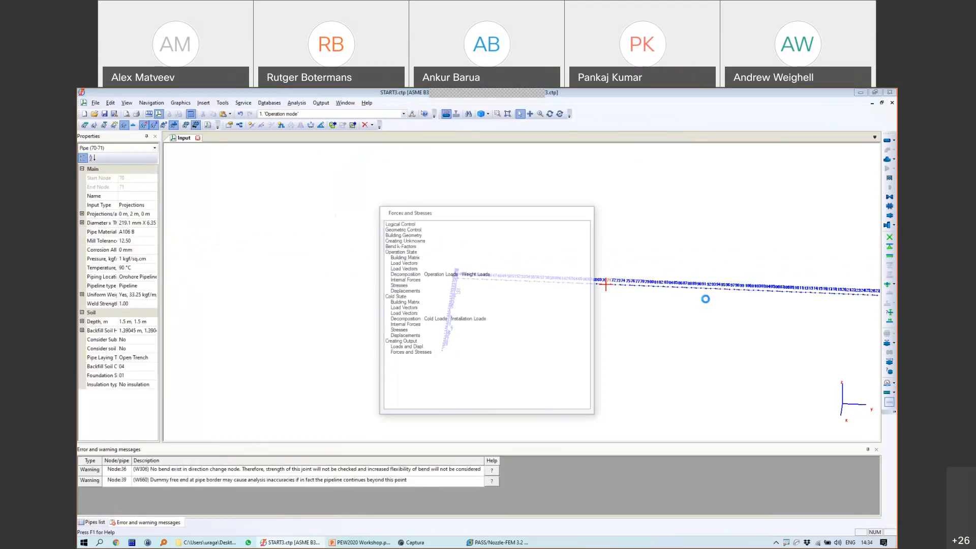
Step: Review the red buried-pipe rows in the Stress table, failing at about 102% of allowable, then close it
middle_click_drag(587, 304, 350, 283)
scroll(393, 271, "down", 2)
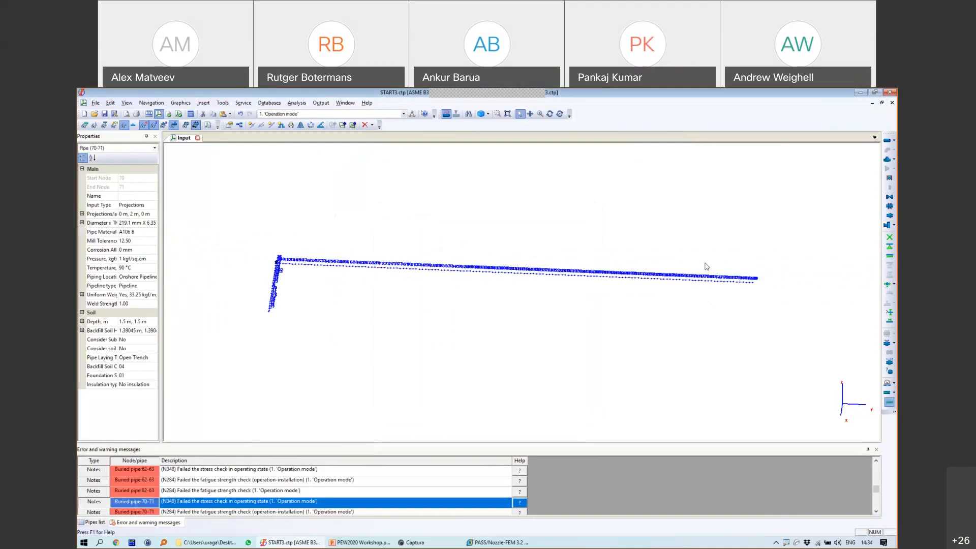
left_click(324, 105)
left_click(323, 111)
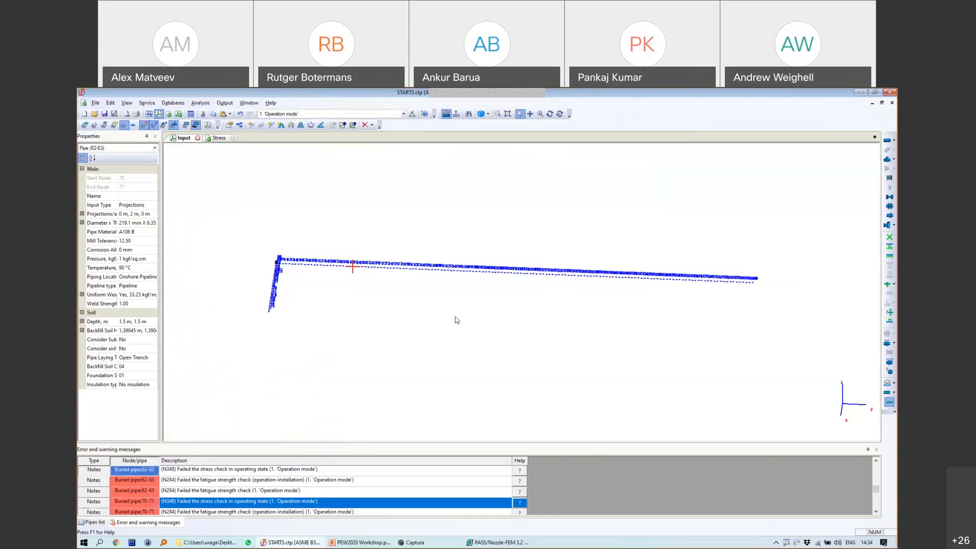
scroll(454, 318, "down", 4)
left_click(218, 139)
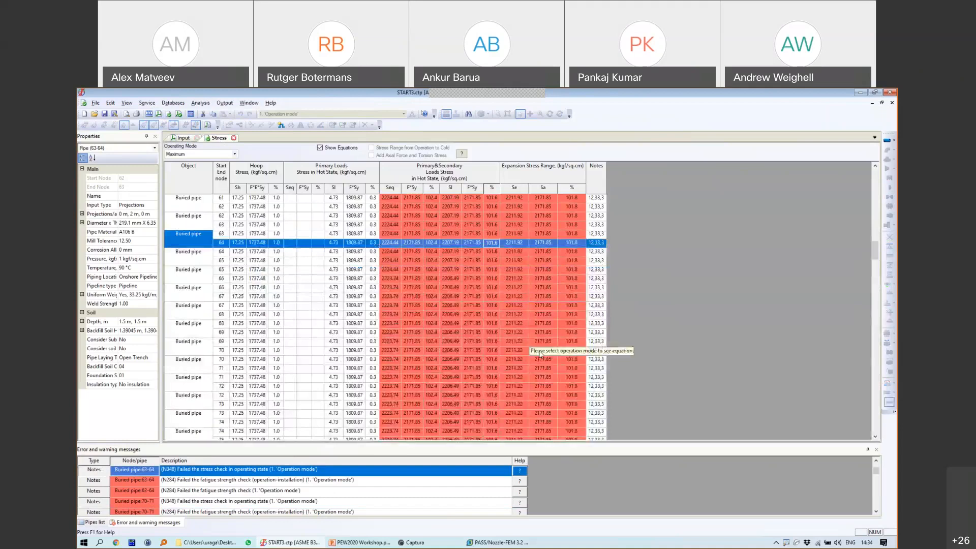
scroll(540, 354, "down", 20)
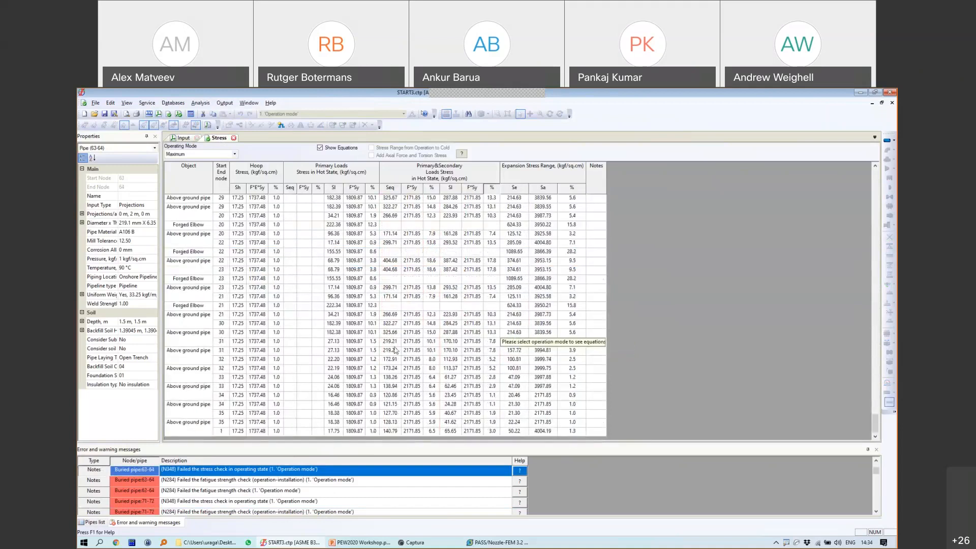
scroll(573, 345, "up", 20)
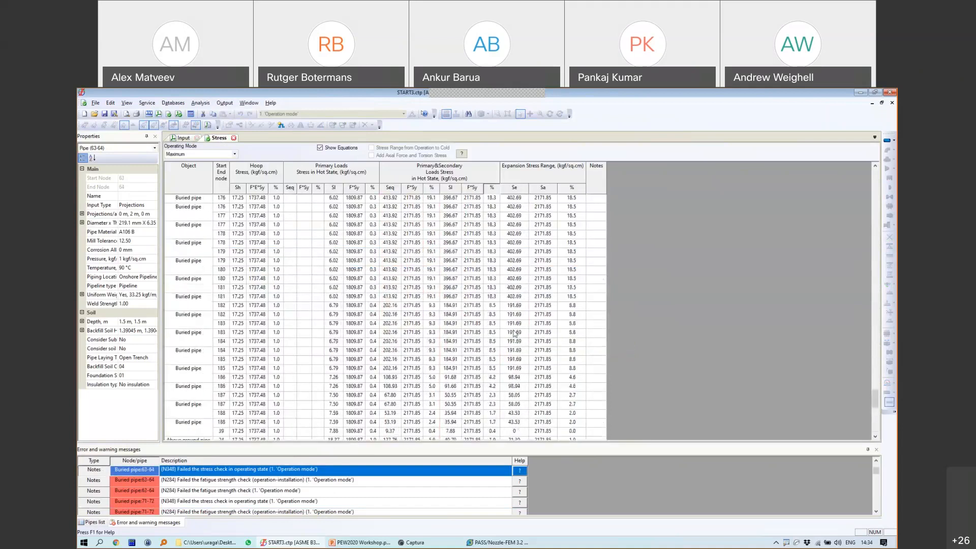
scroll(486, 295, "up", 10)
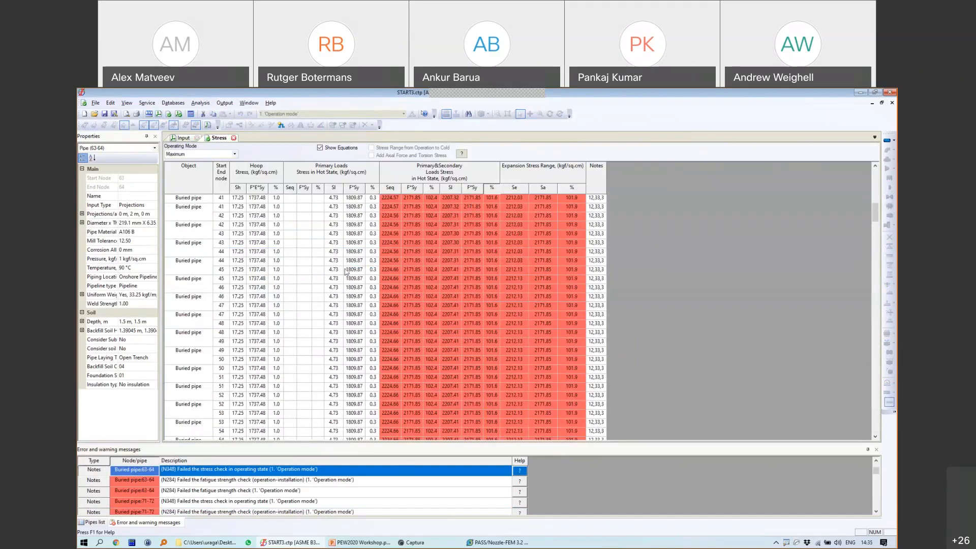
left_click(234, 138)
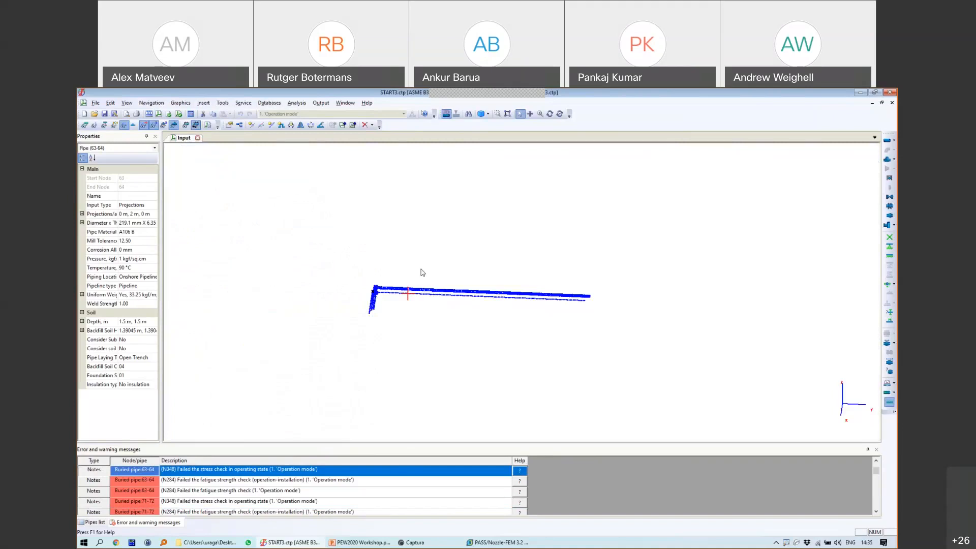
Step: Apply the Angle Between Pipes service utility and confirm its angle setting
scroll(497, 308, "down", 2)
middle_click_drag(496, 308, 499, 289)
scroll(492, 279, "up", 6)
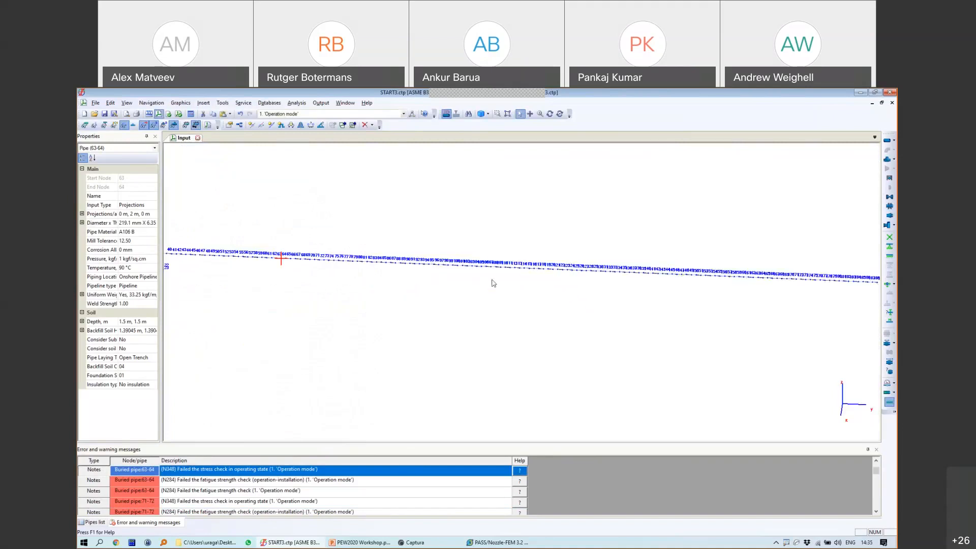
scroll(492, 283, "down", 2)
left_click(243, 103)
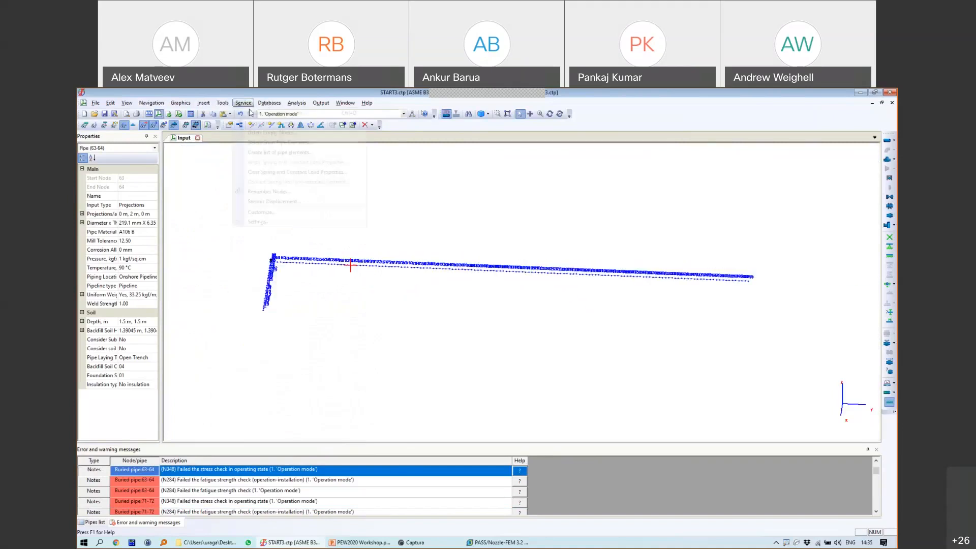
left_click(254, 124)
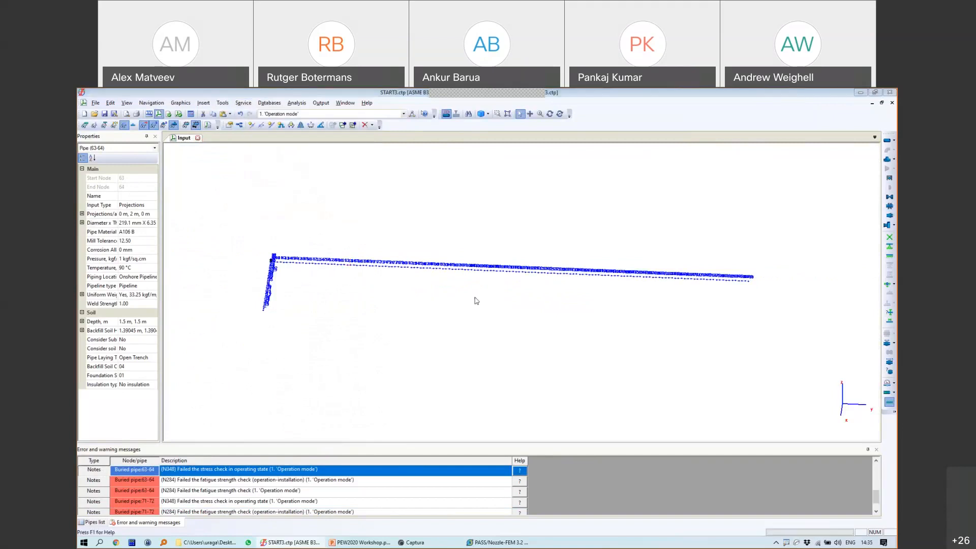
left_click(480, 361)
Step: Set pipe 38-39's DY projection value to 3
scroll(617, 270, "up", 8)
double_click(575, 302)
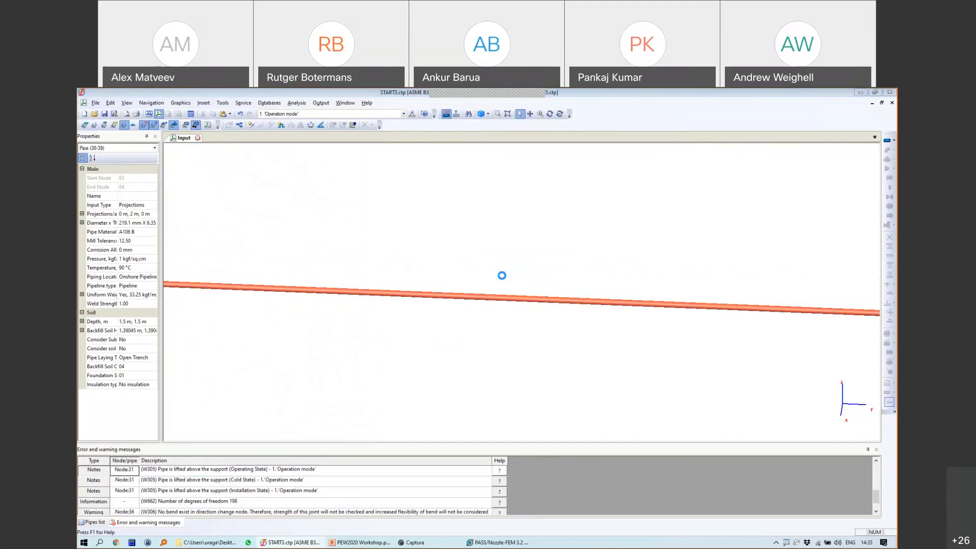
double_click(349, 223)
type("30")
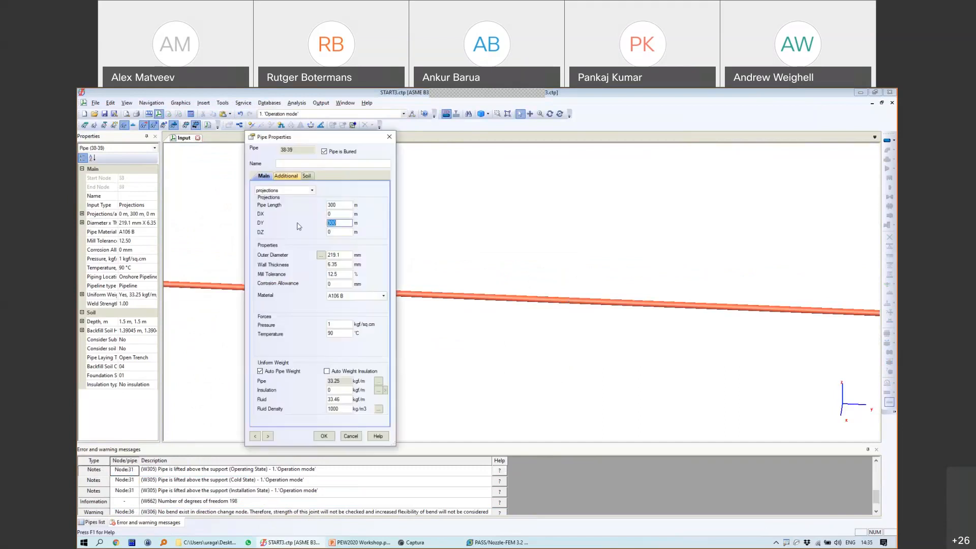
left_click(323, 436)
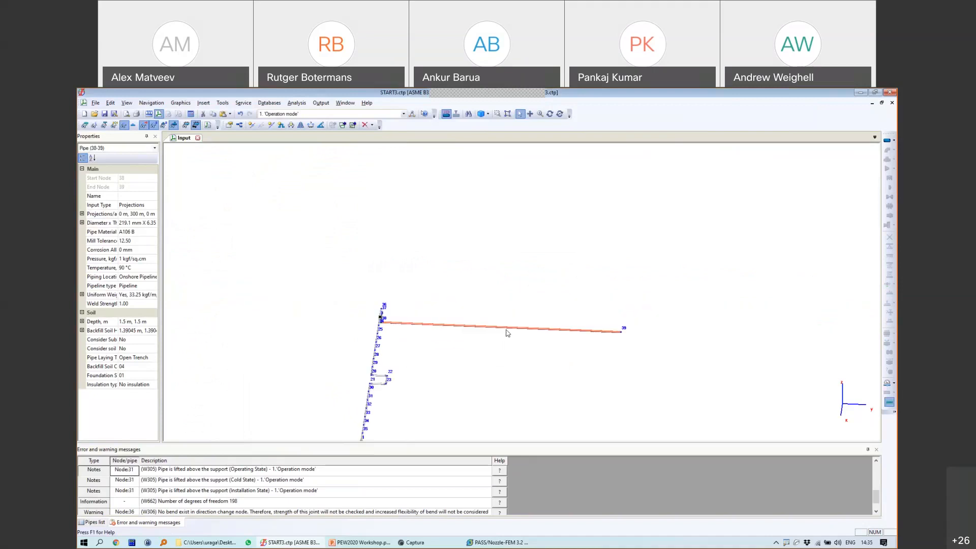
Step: Clear everything at end node 39 and place an anchor there
left_click(658, 328)
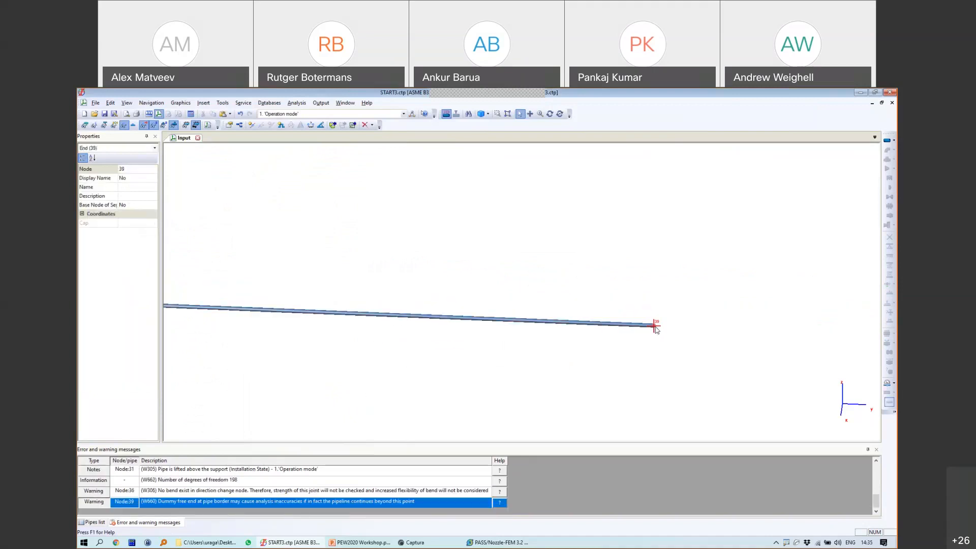
key("Delete")
left_click(511, 334)
left_click(889, 237)
left_click(466, 383)
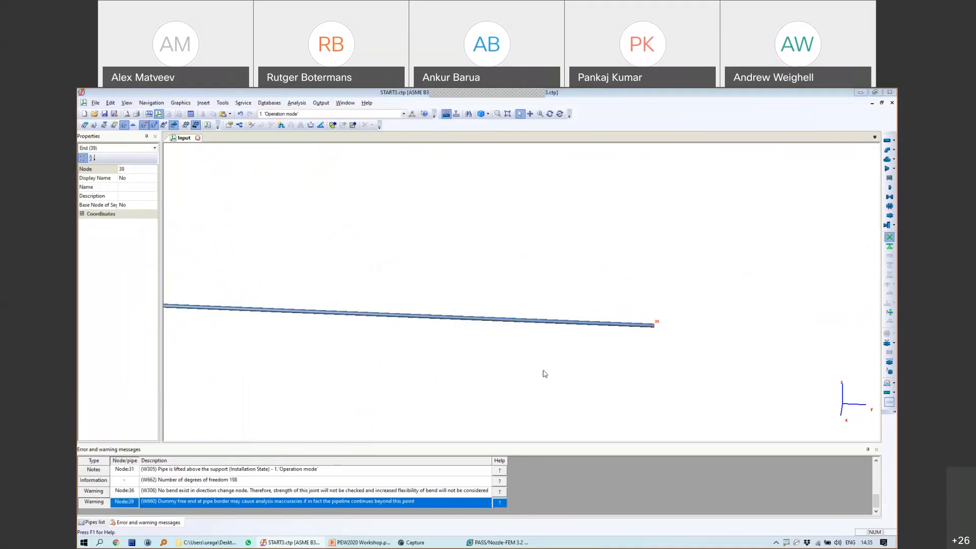
Step: Remove the anchor at bend node 38
scroll(545, 372, "down", 5)
middle_click_drag(429, 348, 540, 333)
scroll(540, 334, "up", 8)
left_click(549, 113)
left_click_drag(772, 335, 717, 321)
middle_click_drag(717, 320, 584, 307)
scroll(584, 306, "up", 3)
key("Escape")
left_click(366, 306)
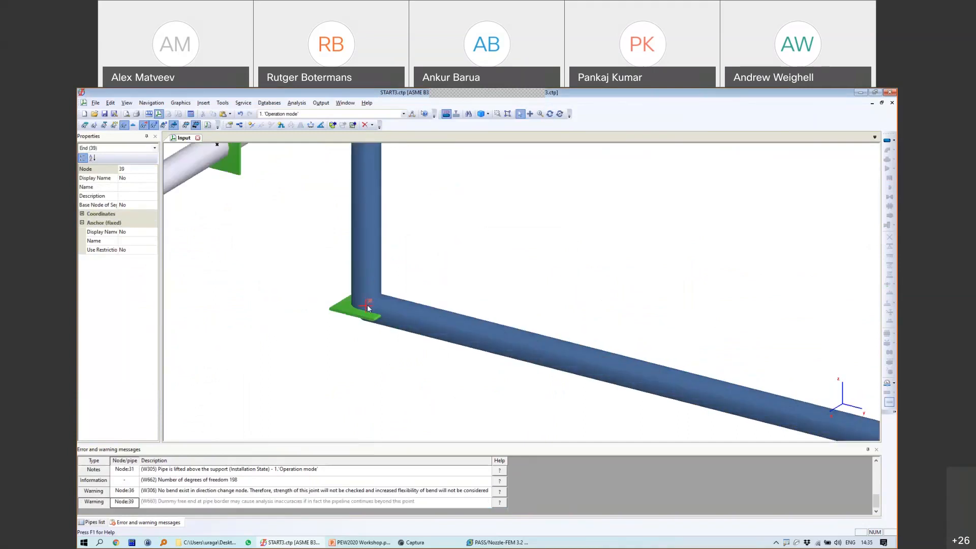
key("Delete")
left_click(510, 334)
scroll(509, 311, "down", 8)
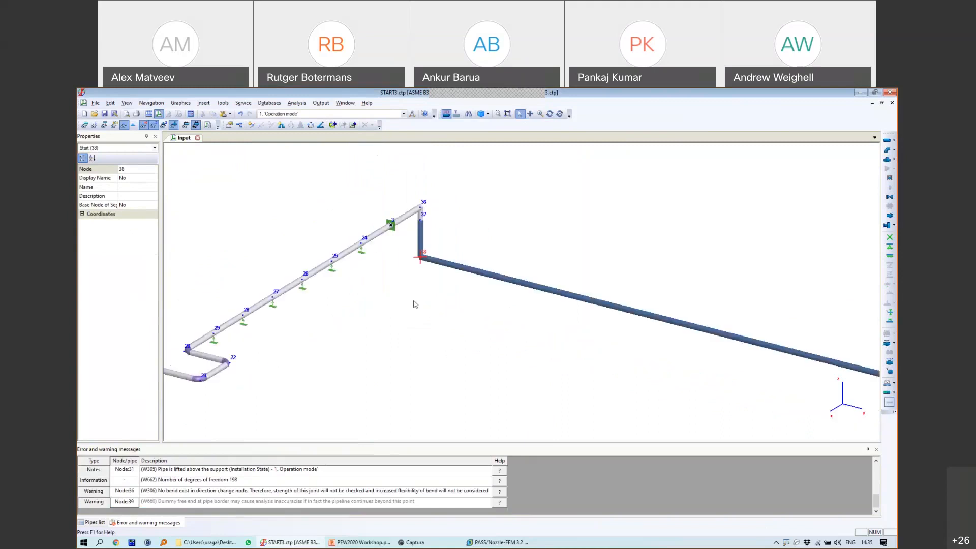
Step: Copy the forged elbow from node 22
scroll(236, 361, "up", 5)
left_click(222, 368)
key("ctrl+c")
scroll(362, 318, "down", 6)
scroll(459, 258, "up", 4)
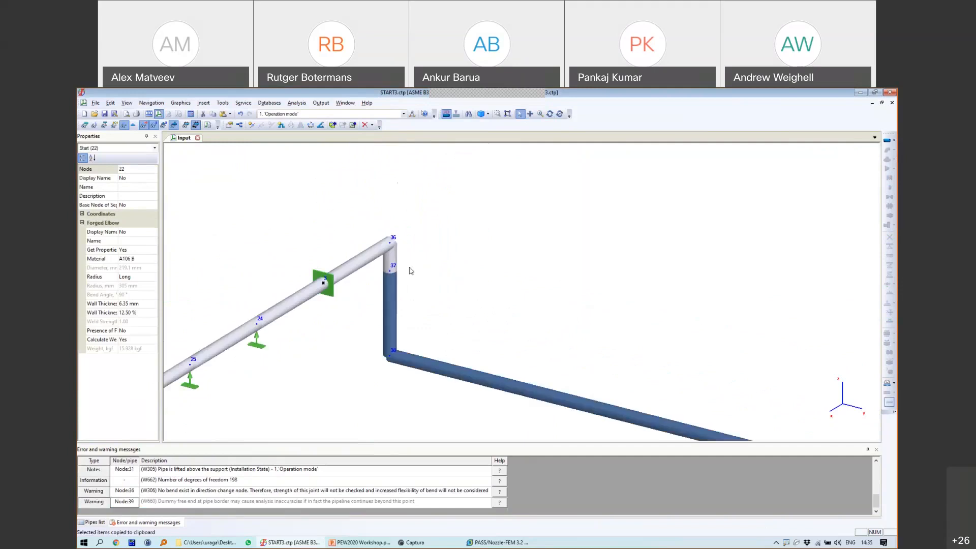
Step: Paste the forged elbow onto corner nodes 36 and 38
left_click(389, 247)
left_click(391, 247)
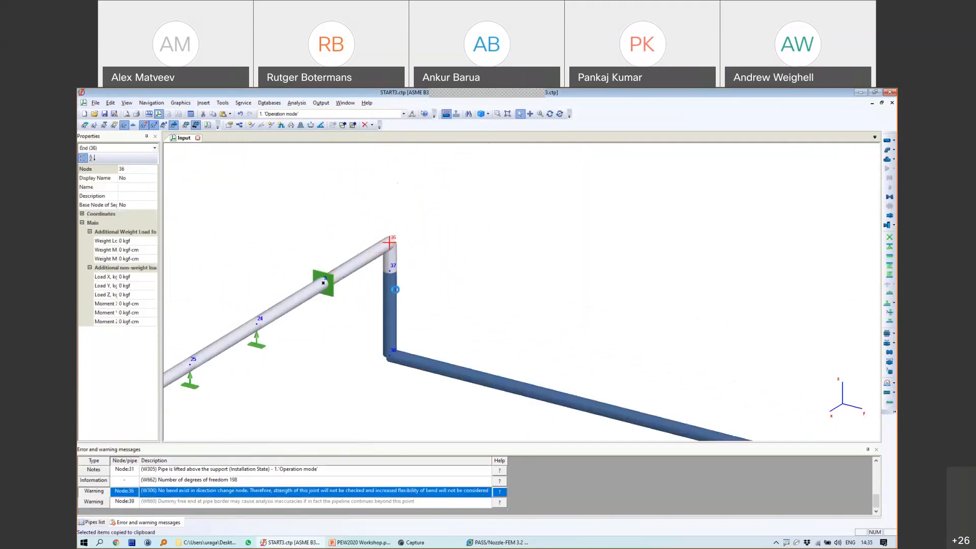
key("ctrl+v")
left_click(391, 355)
key("ctrl+v")
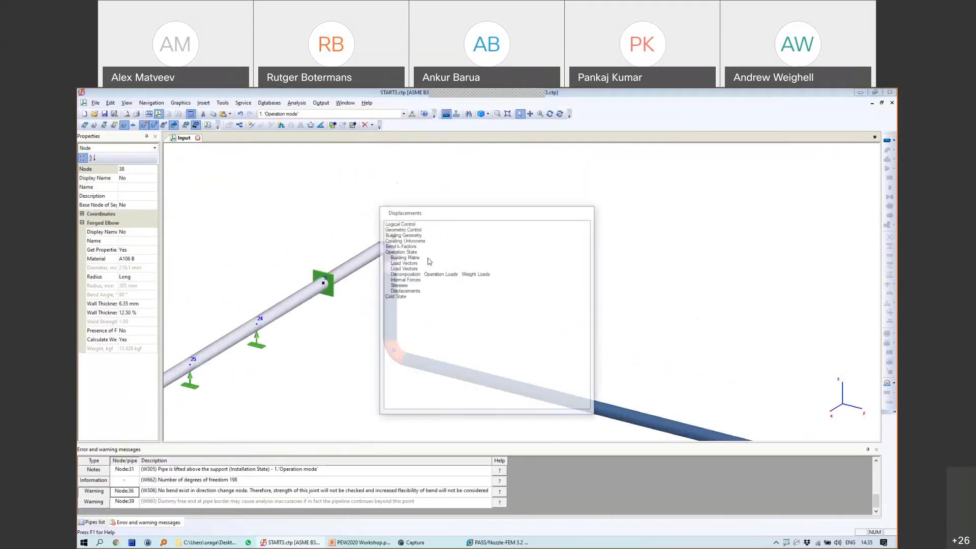
scroll(563, 335, "down", 8)
scroll(567, 332, "up", 8)
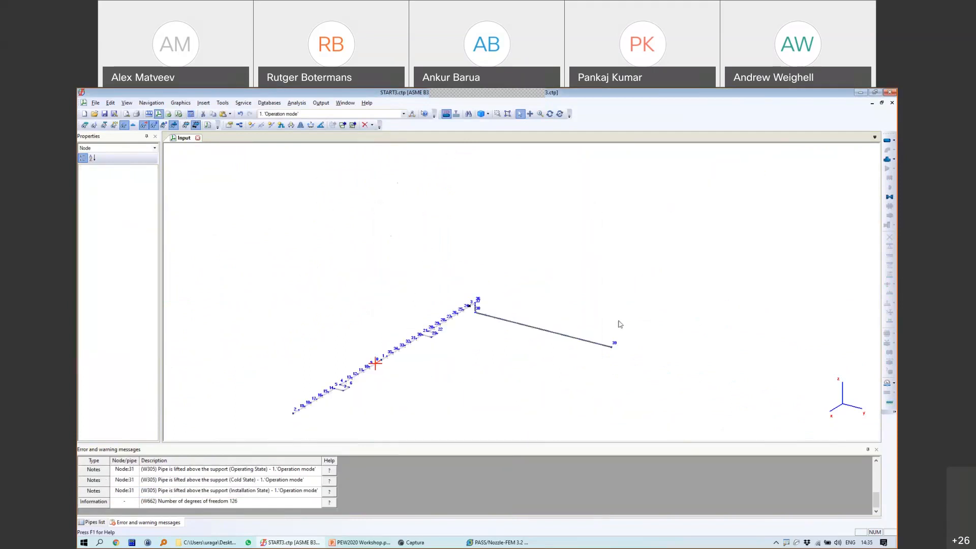
scroll(390, 300, "up", 3)
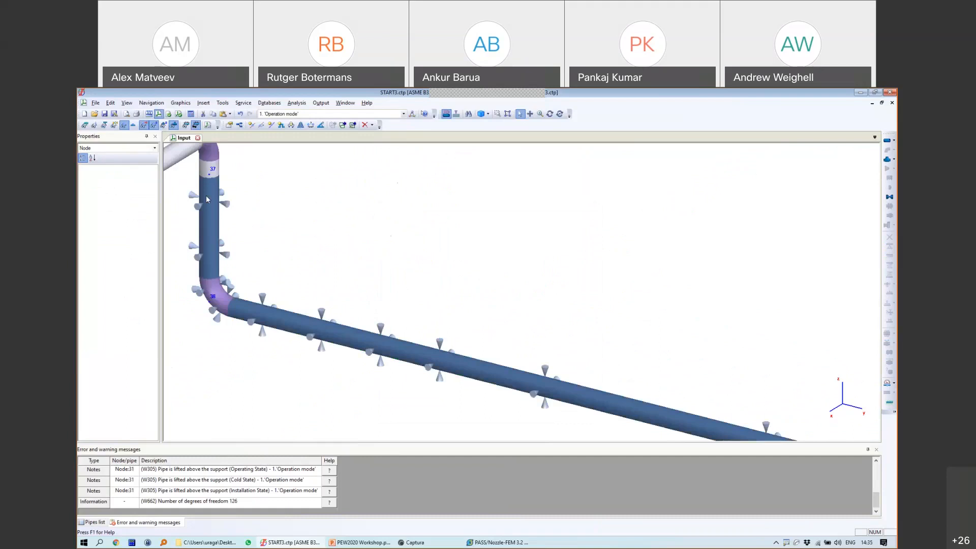
scroll(517, 381, "down", 3)
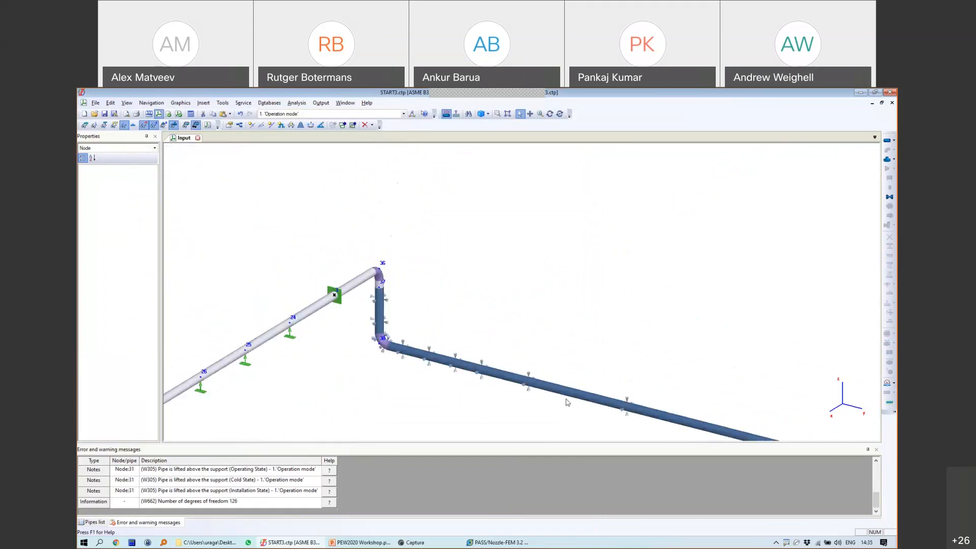
middle_click_drag(566, 399, 527, 336)
scroll(500, 301, "down", 2)
scroll(501, 303, "down", 2)
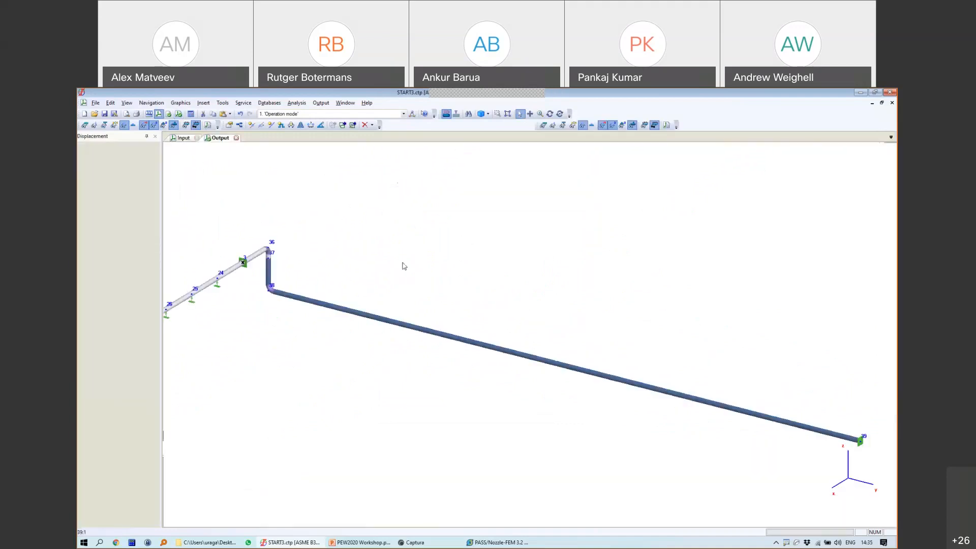
Step: Play the deformation animation, toggle the pipe colouring, and close the displacement results
left_click(87, 126)
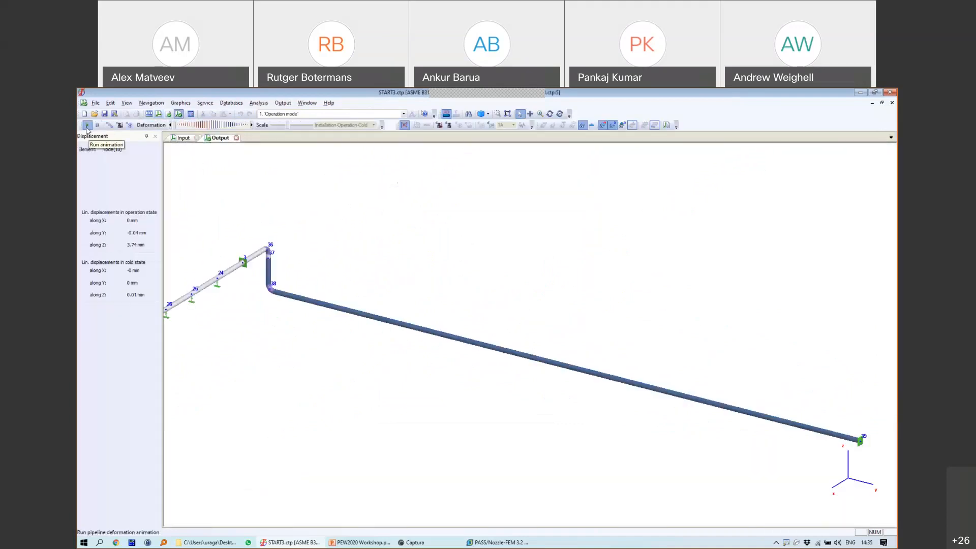
left_click(437, 126)
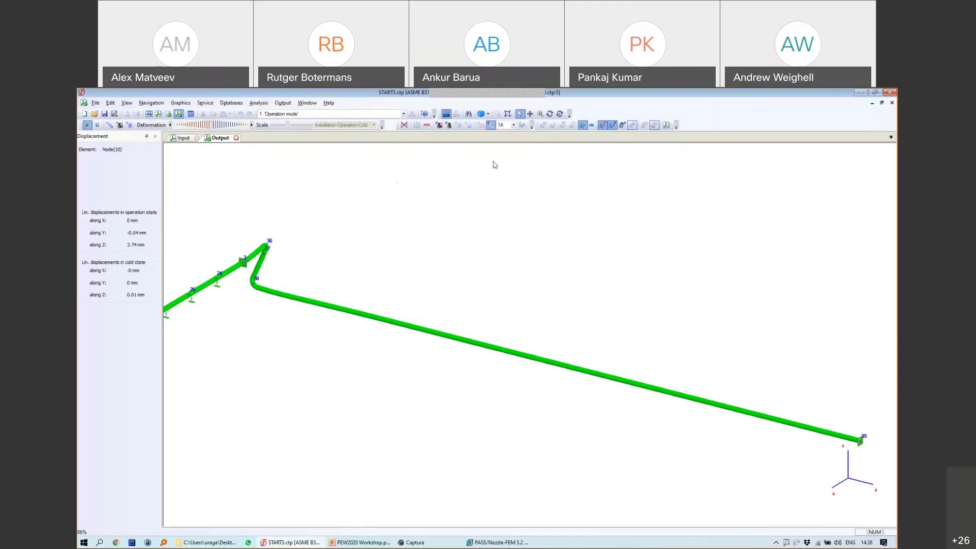
left_click(237, 137)
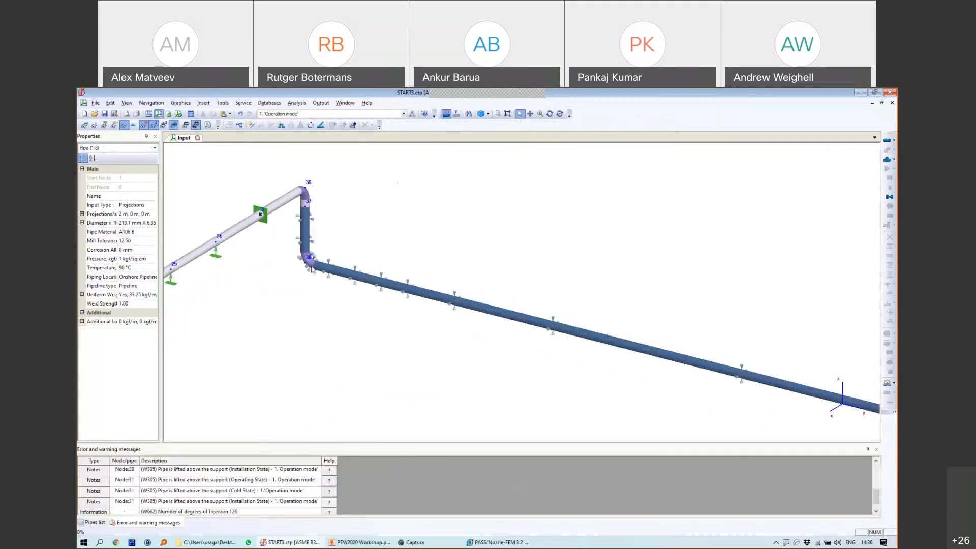
Step: Insert node 40 at 11 m along pipe 38-39
scroll(381, 226, "down", 4)
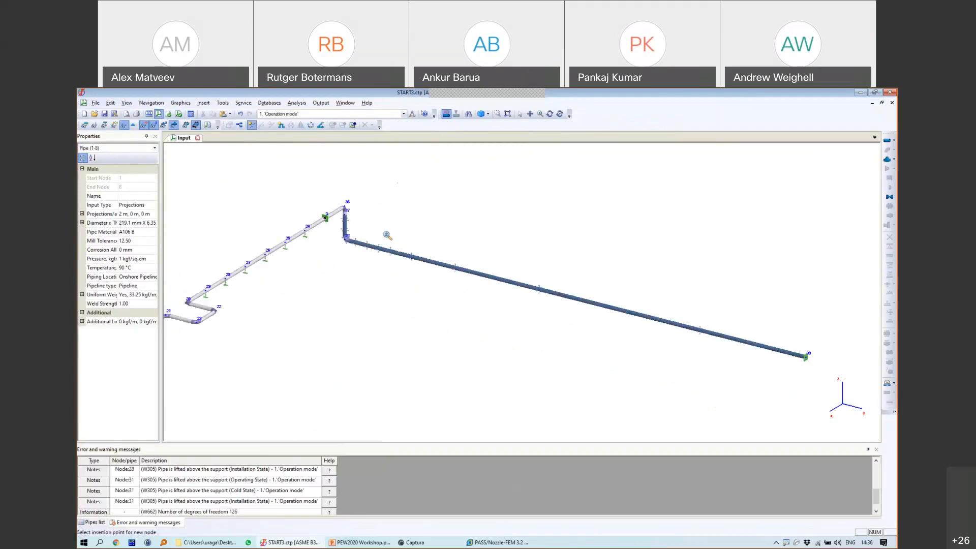
scroll(447, 259, "up", 3)
left_click(428, 238)
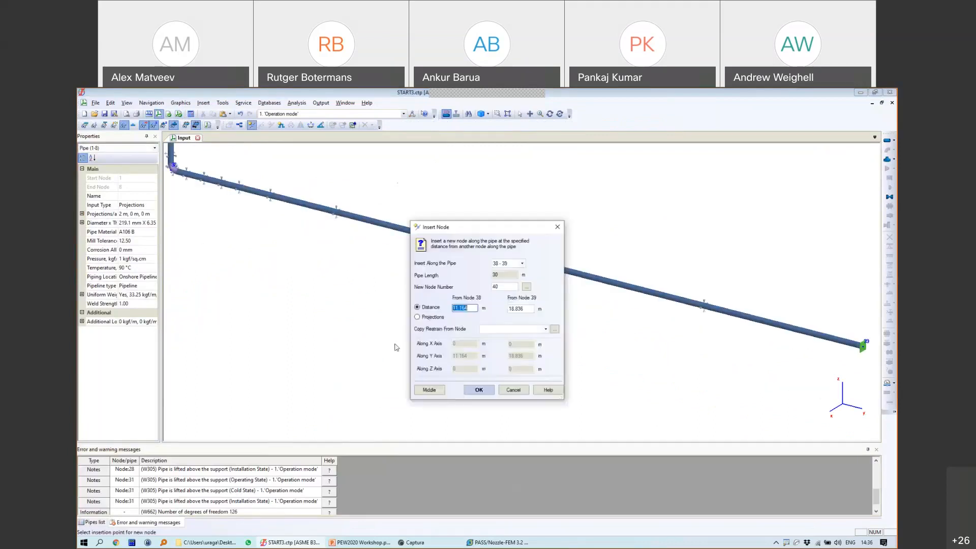
type("11")
key("Return")
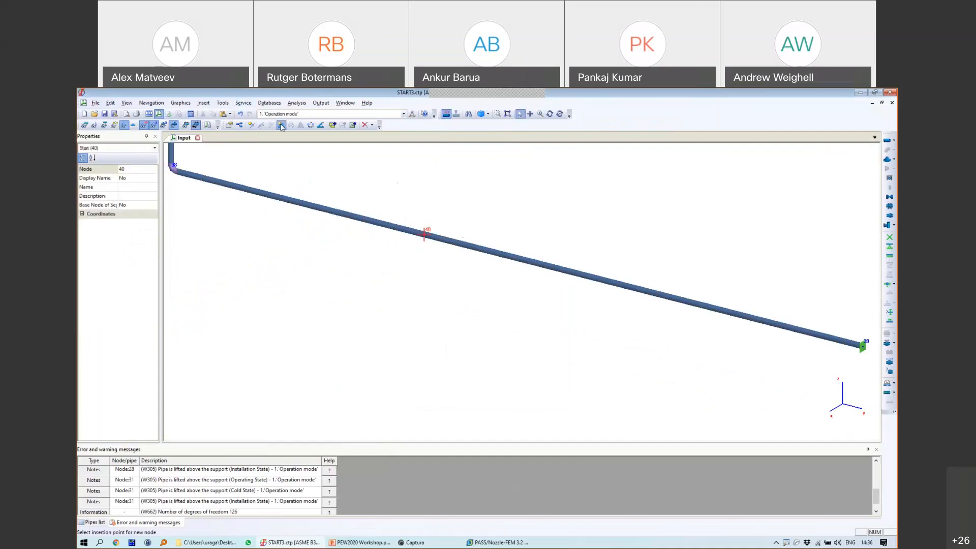
Step: Insert a U-shaped expansion loop at node 40 using the Forged Elbow type
left_click(281, 125)
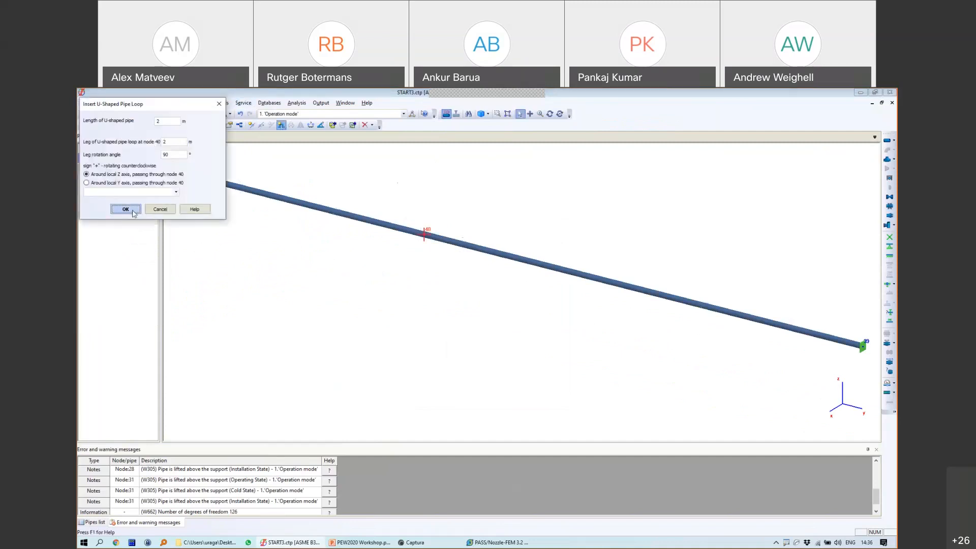
left_click(175, 191)
left_click(152, 211)
left_click(208, 154)
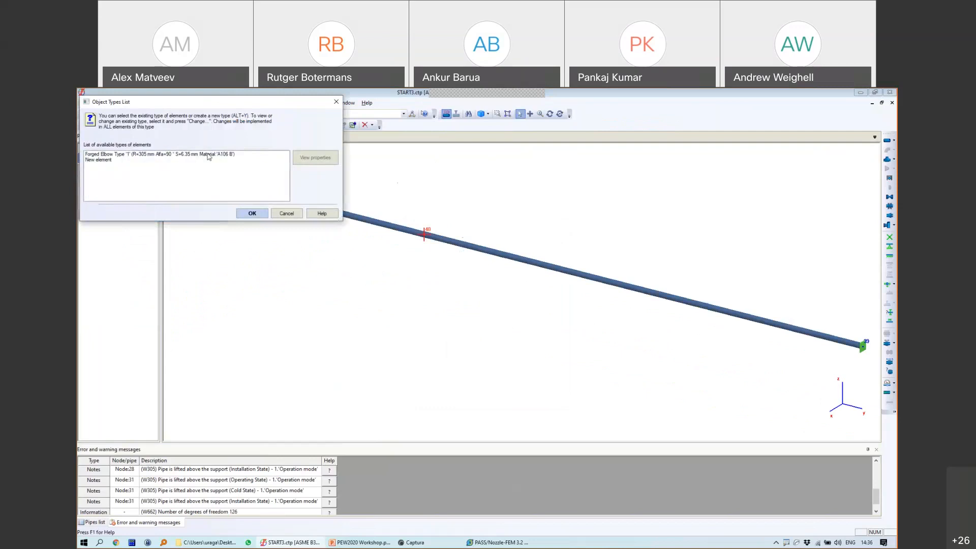
left_click(252, 213)
left_click(248, 326)
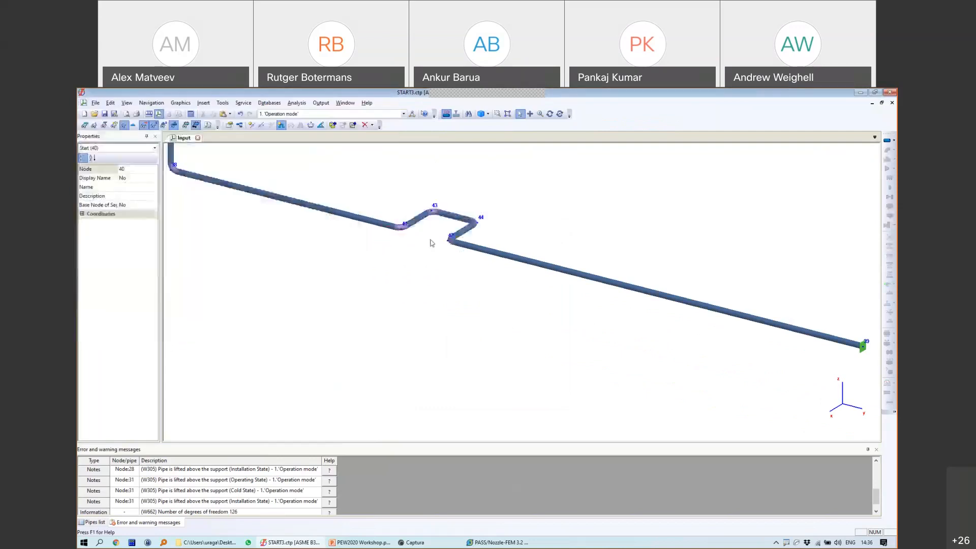
scroll(322, 218, "down", 5)
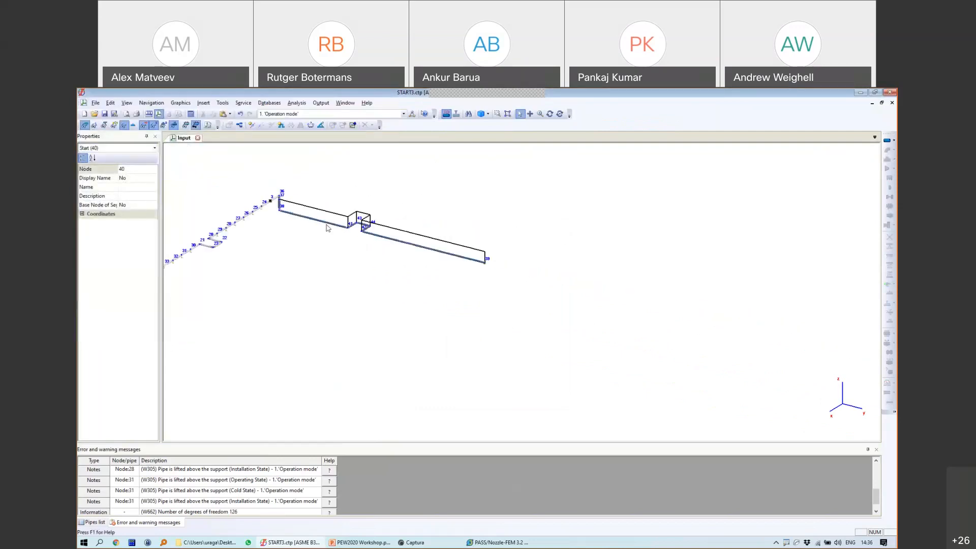
scroll(323, 214, "up", 5)
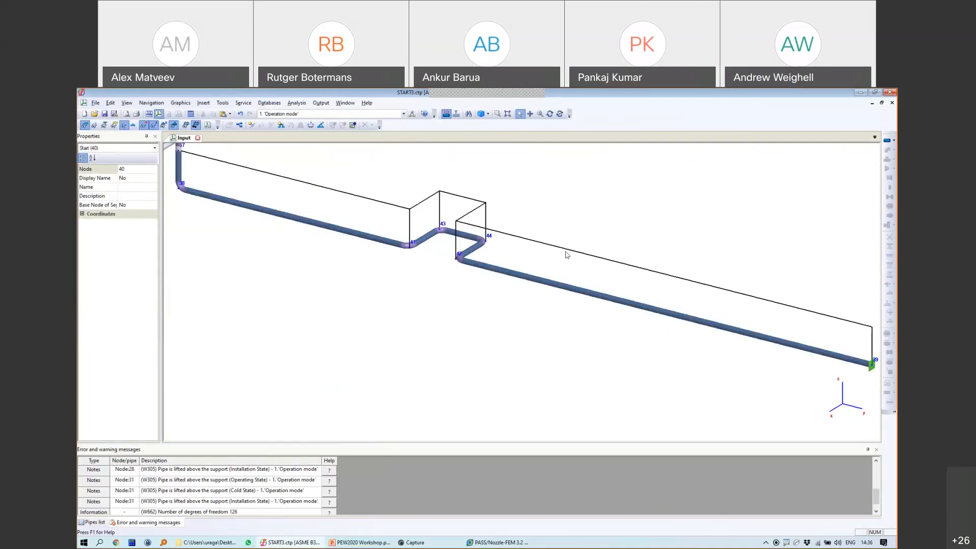
middle_click_drag(300, 247, 389, 318)
Step: Rerun the analysis on the modified pipeline, now with 216 degrees of freedom
left_click(191, 114)
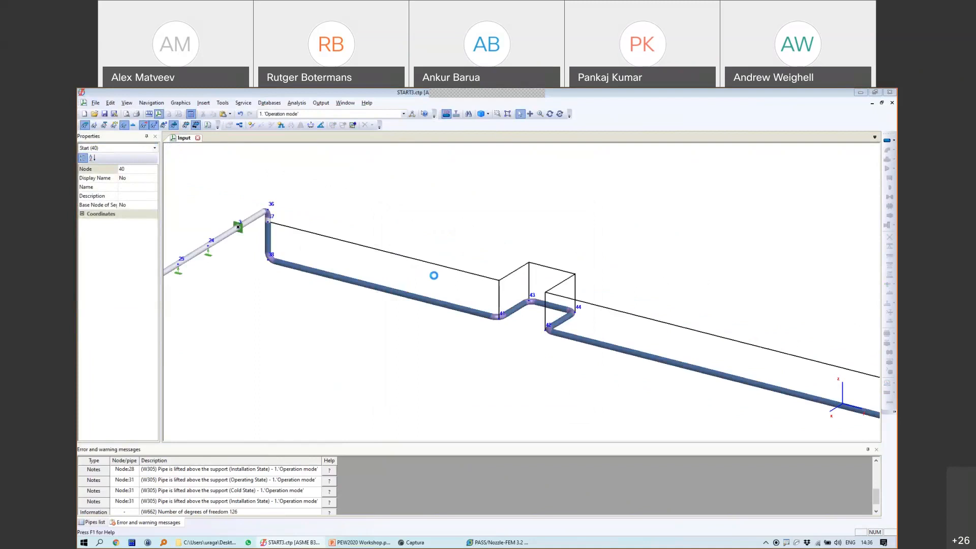
scroll(624, 316, "down", 8)
scroll(569, 298, "up", 8)
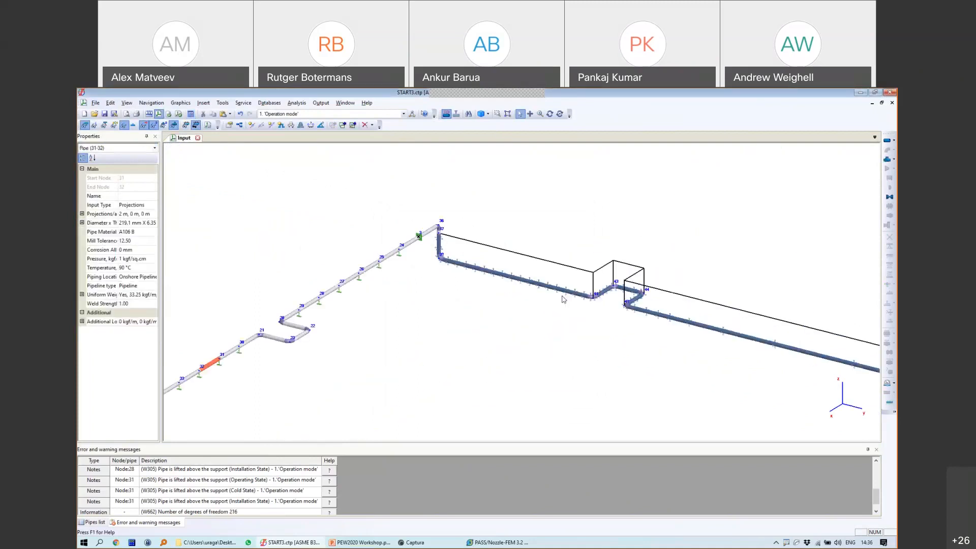
left_click(628, 287)
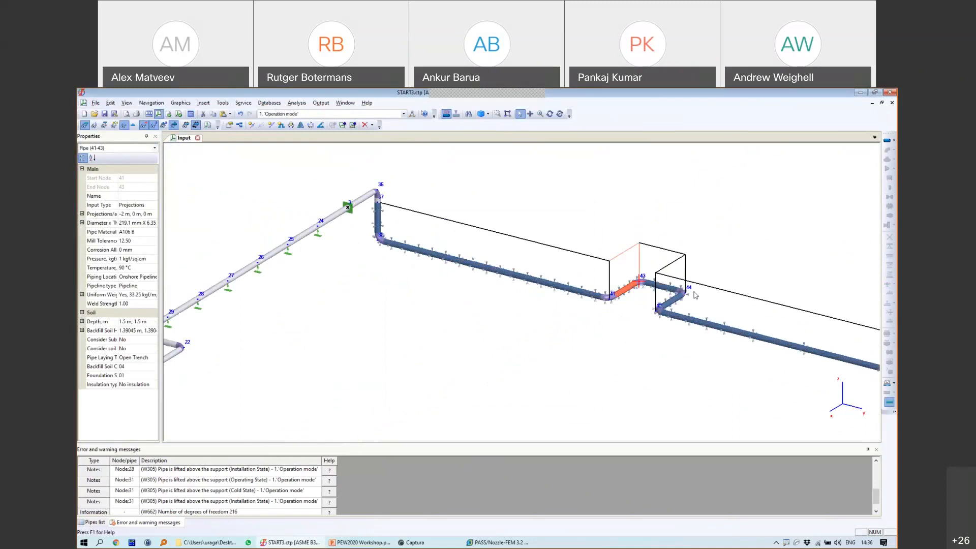
Step: Play the deformation animation of the new results, then close the displacement output
left_click(178, 113)
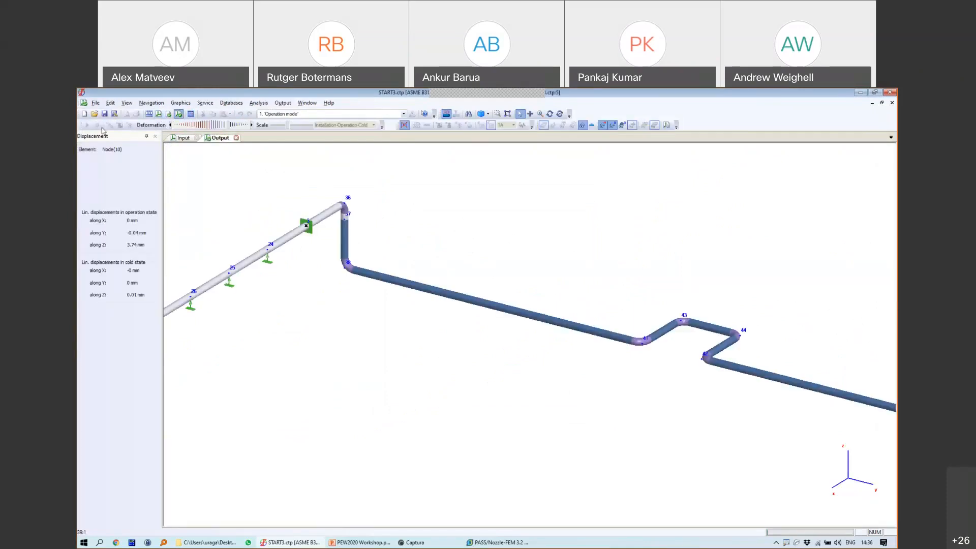
left_click(88, 125)
scroll(477, 300, "down", 4)
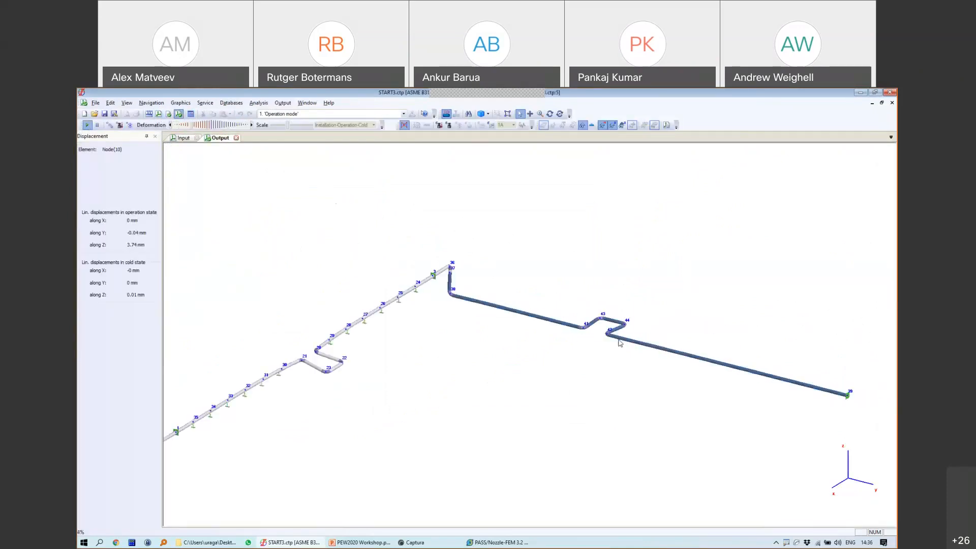
middle_click_drag(616, 340, 487, 322)
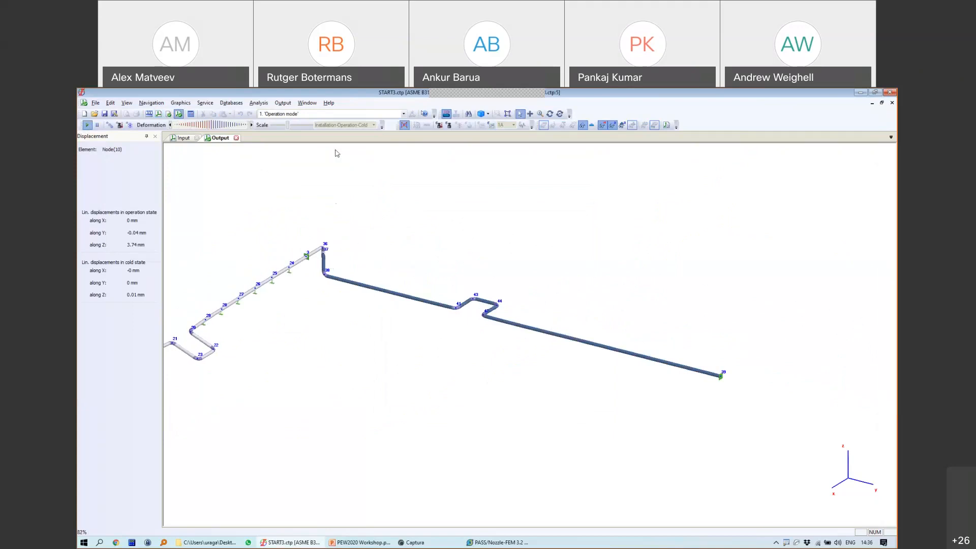
left_click(236, 139)
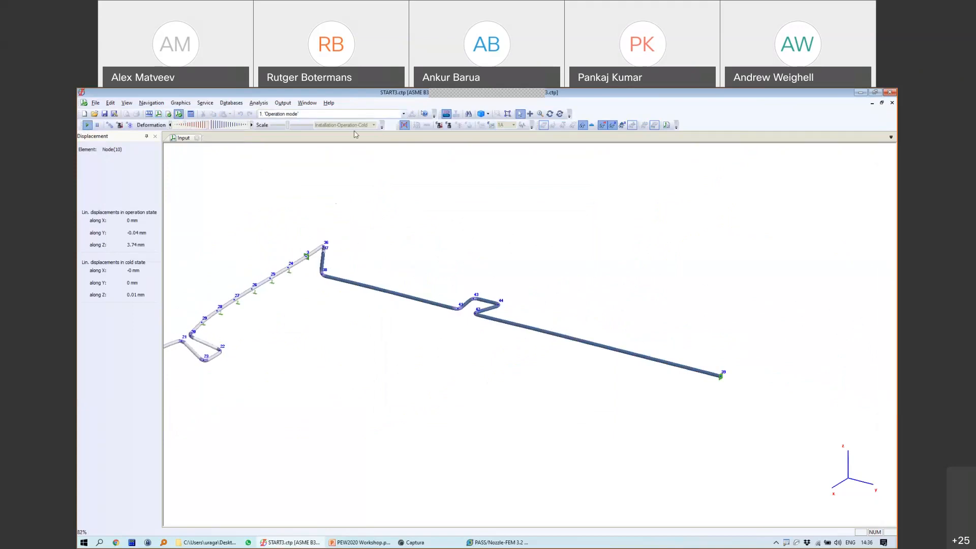
Step: Open the Piping Stress results table, then return to the input model
left_click(321, 102)
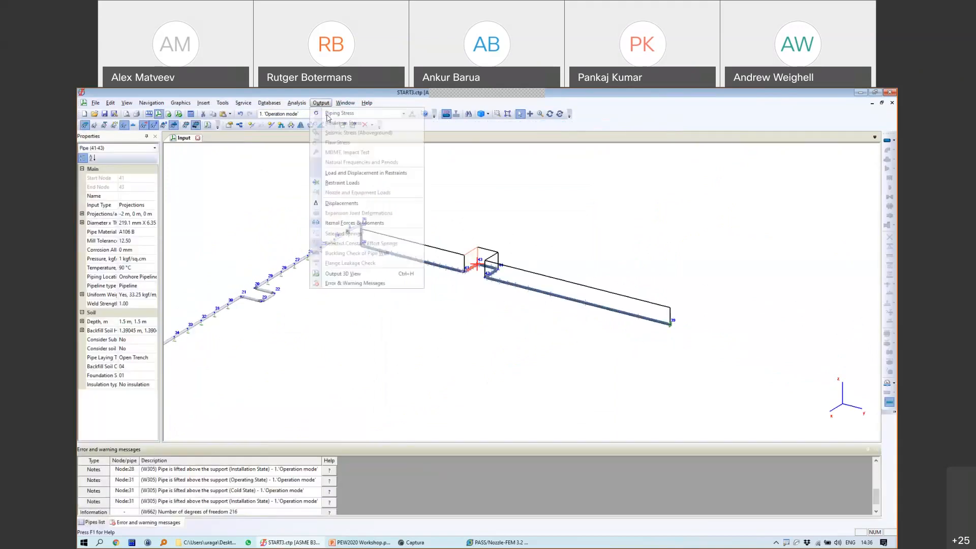
left_click(328, 114)
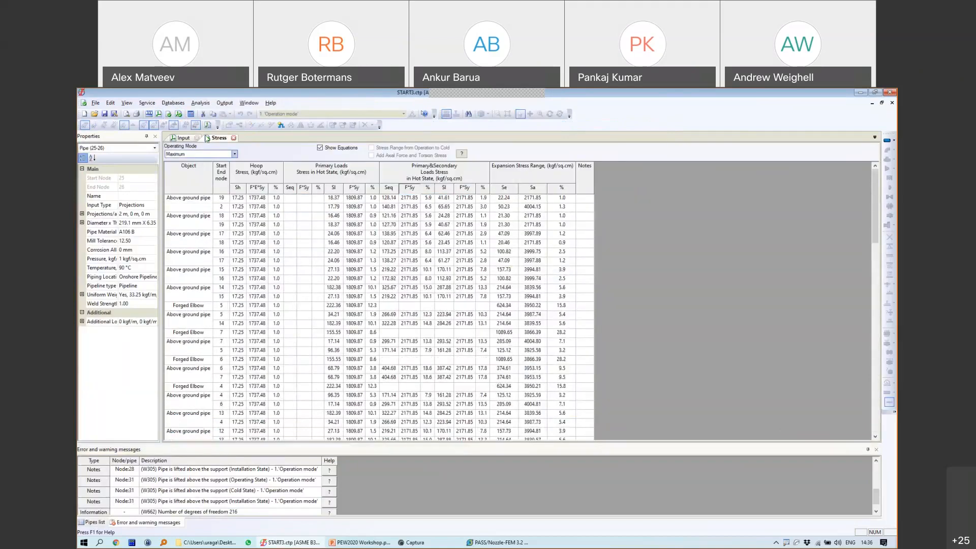
left_click(183, 138)
scroll(440, 270, "up", 4)
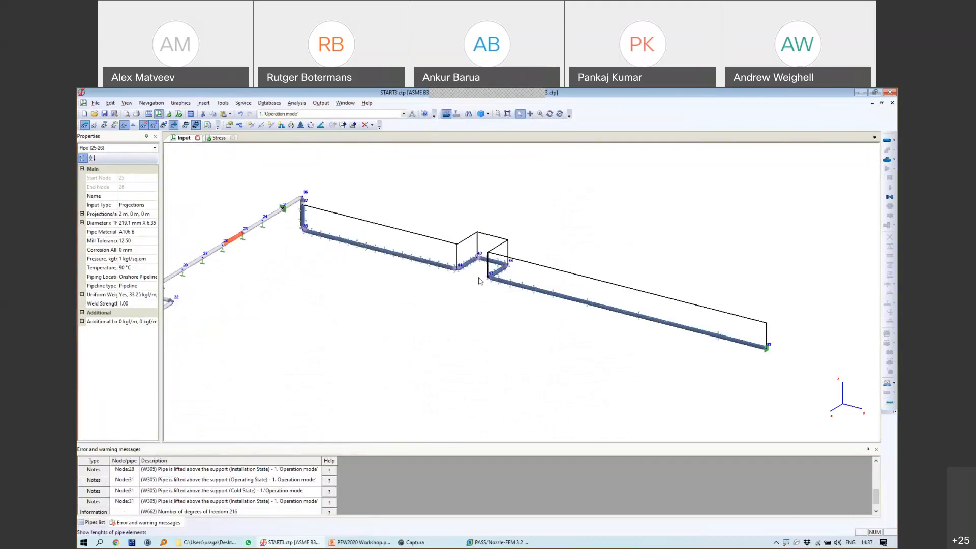
scroll(566, 292, "down", 4)
Step: Show the Soil settings in pipe 42-39's properties
double_click(567, 292)
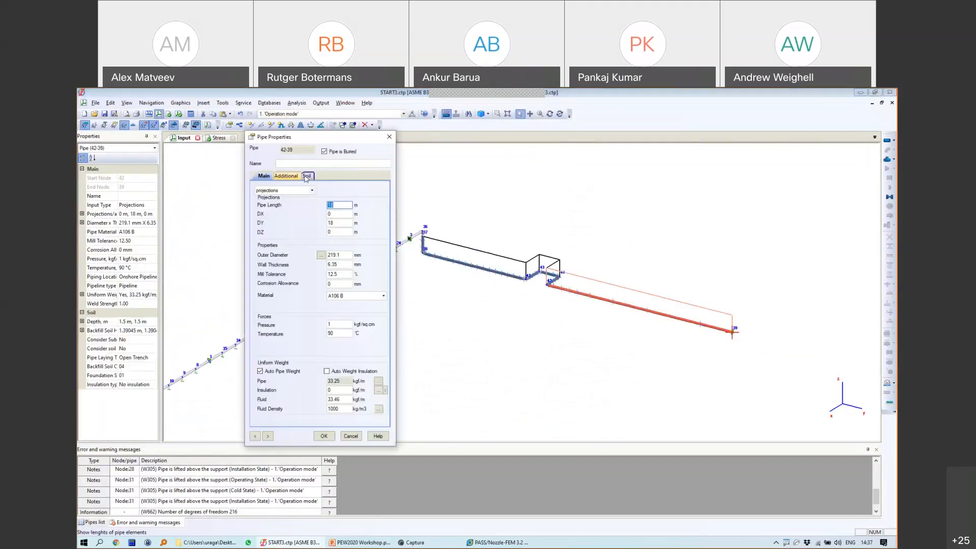
left_click(307, 176)
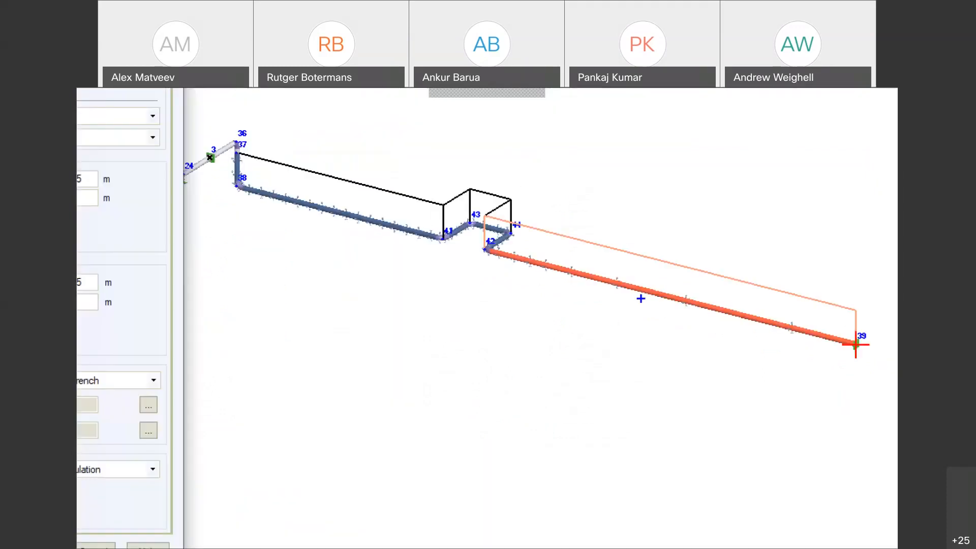
mouse_move(624, 308)
left_mouse_down()
mouse_move(612, 302)
mouse_move(631, 340)
mouse_move(757, 330)
mouse_move(621, 287)
mouse_move(572, 333)
left_mouse_up()
mouse_move(596, 306)
left_mouse_down()
mouse_move(608, 333)
mouse_move(629, 337)
left_mouse_up()
left_click_drag(649, 303, 694, 345)
mouse_move(719, 333)
left_mouse_down()
mouse_move(730, 353)
mouse_move(761, 354)
left_mouse_up()
left_click_drag(635, 345, 626, 352)
left_click_drag(615, 338, 611, 345)
left_click_drag(588, 297, 586, 310)
left_click_drag(634, 297, 629, 330)
mouse_move(645, 329)
left_mouse_down()
mouse_move(640, 343)
mouse_move(665, 346)
left_mouse_up()
left_click_drag(685, 339, 676, 363)
left_click_drag(755, 331, 745, 354)
left_click_drag(741, 338, 736, 355)
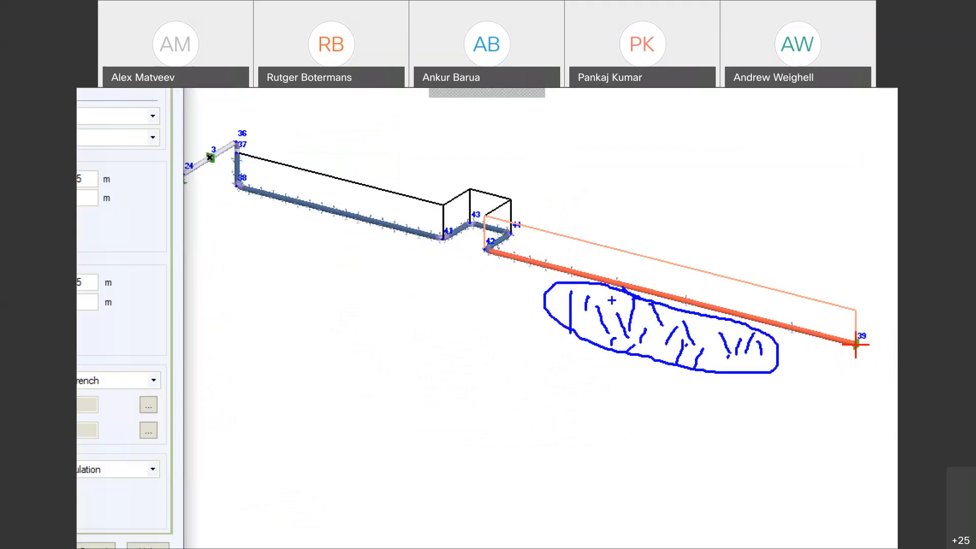
mouse_move(487, 248)
left_mouse_down()
mouse_move(661, 330)
mouse_move(837, 333)
left_mouse_up()
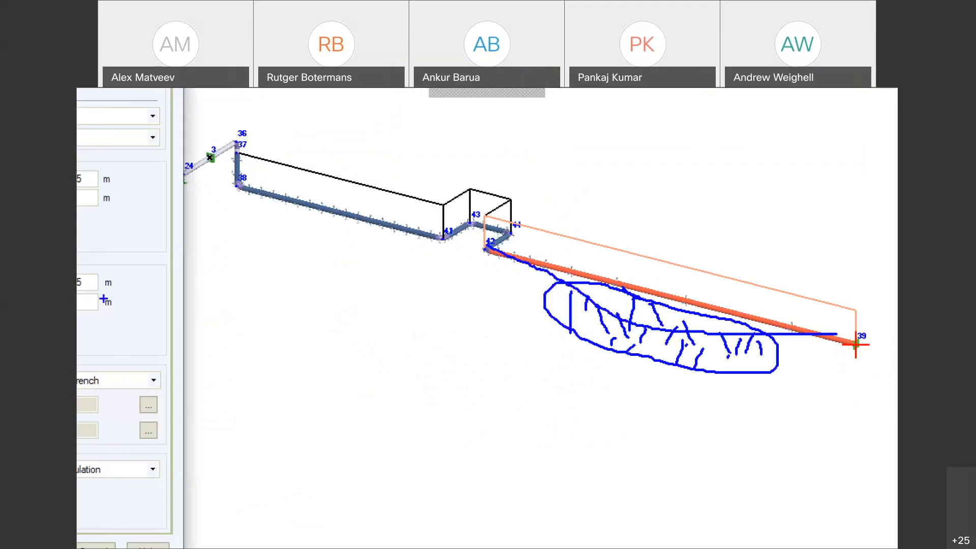
key("Escape")
Step: Set Consider Soil Movements to Yes, inspect the zero x, y, z movements, then set it back to No
left_click(334, 229)
left_click(333, 242)
left_click(340, 269)
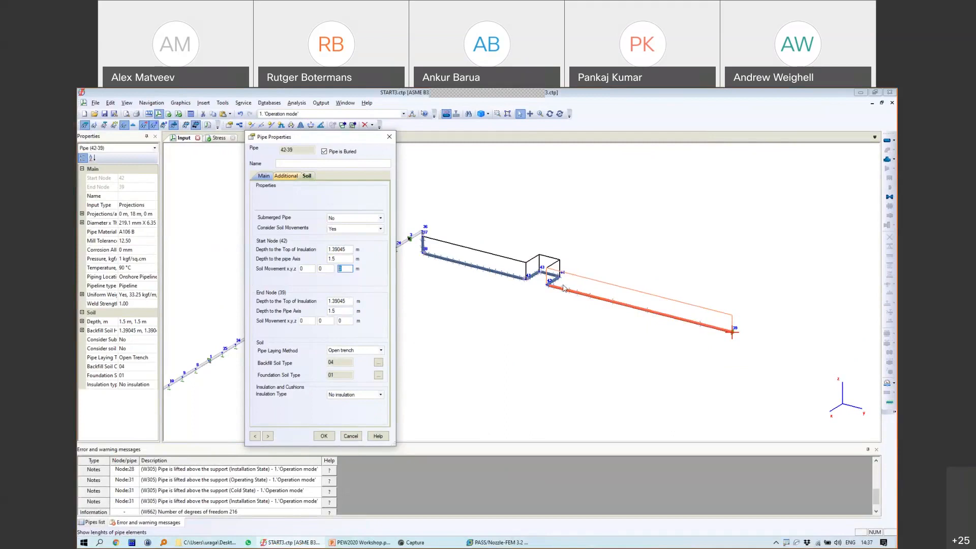
key("ctrl+1")
mouse_move(467, 270)
left_mouse_down()
mouse_move(466, 308)
mouse_move(449, 287)
left_mouse_up()
left_click_drag(419, 254, 434, 280)
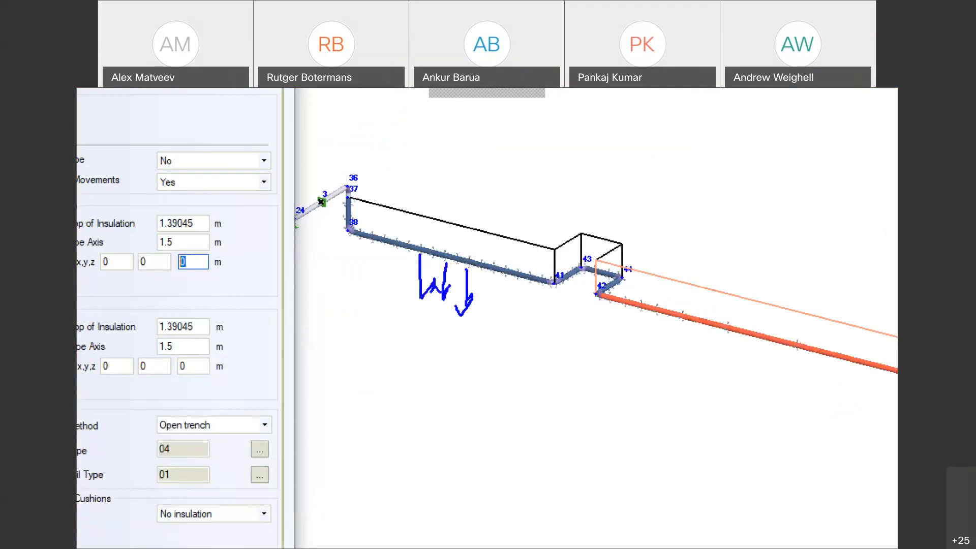
mouse_move(417, 235)
left_mouse_down()
mouse_move(416, 193)
mouse_move(421, 208)
left_mouse_up()
mouse_move(437, 241)
left_mouse_down()
mouse_move(430, 186)
mouse_move(438, 201)
left_mouse_up()
mouse_move(411, 252)
left_mouse_down()
mouse_move(331, 285)
mouse_move(366, 289)
left_mouse_up()
mouse_move(464, 233)
left_mouse_down()
mouse_move(508, 209)
mouse_move(491, 242)
left_mouse_up()
left_click_drag(474, 206, 501, 217)
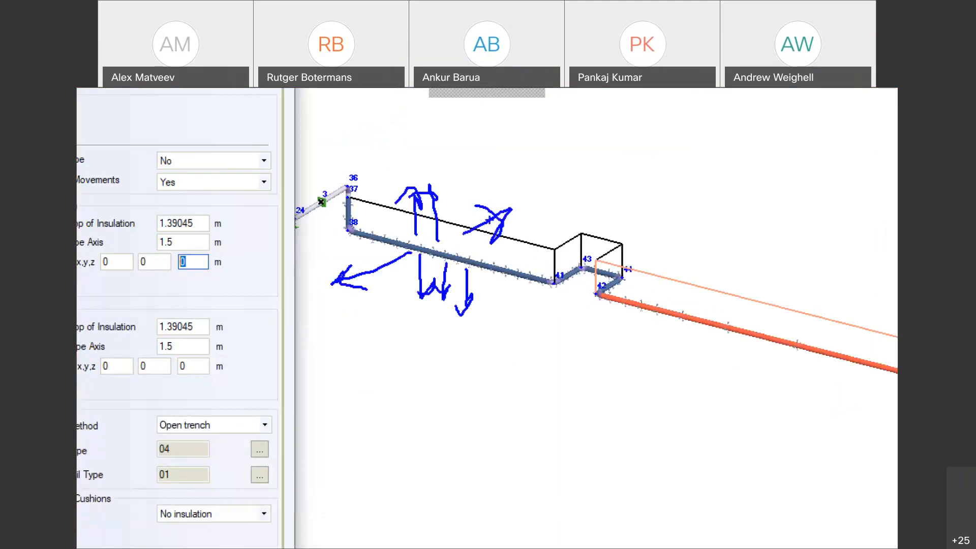
key("Escape")
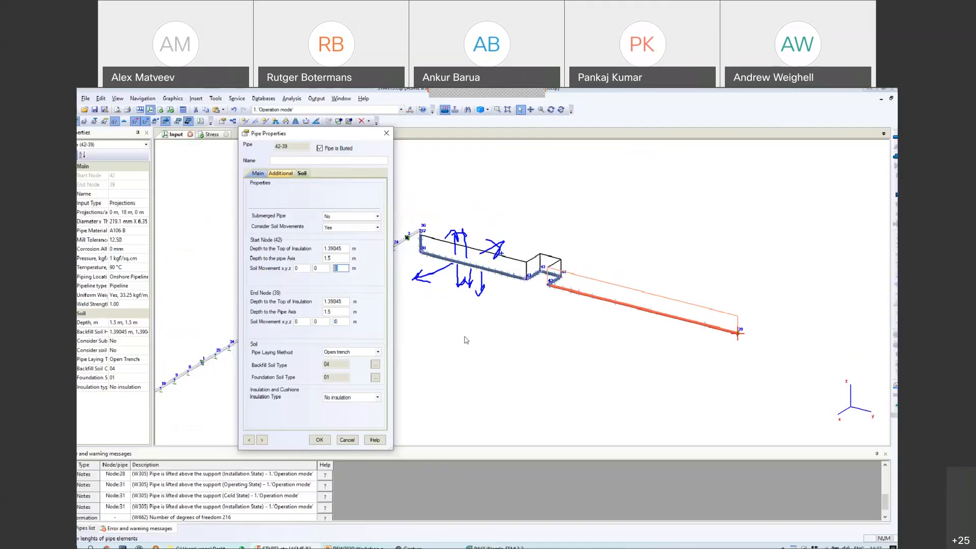
left_click(351, 229)
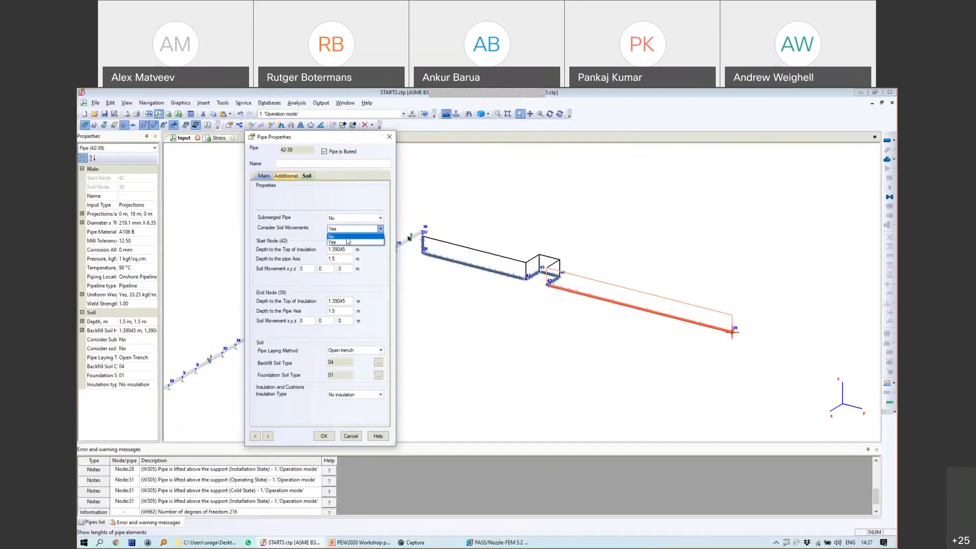
left_click(345, 242)
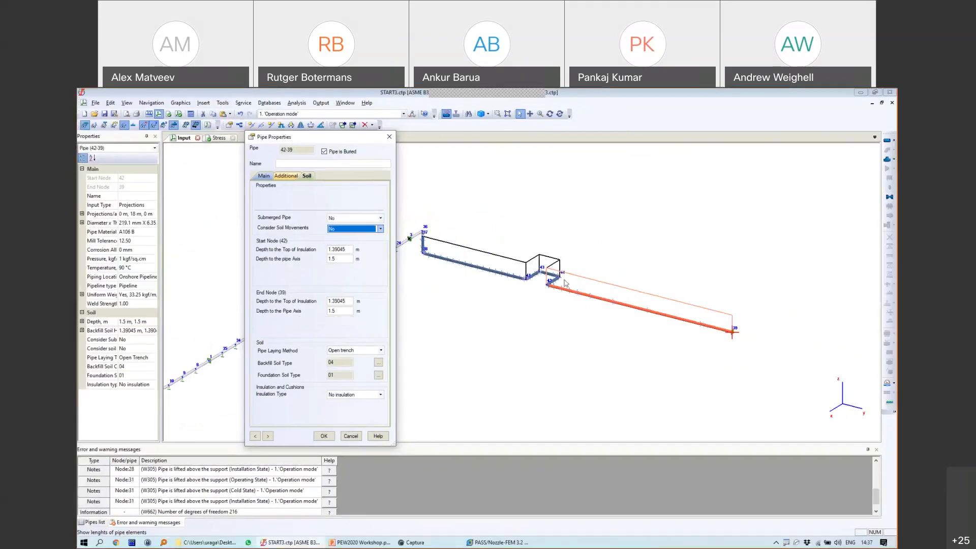
Step: Cancel the Pipe Properties dialog without saving changes
left_click(358, 435)
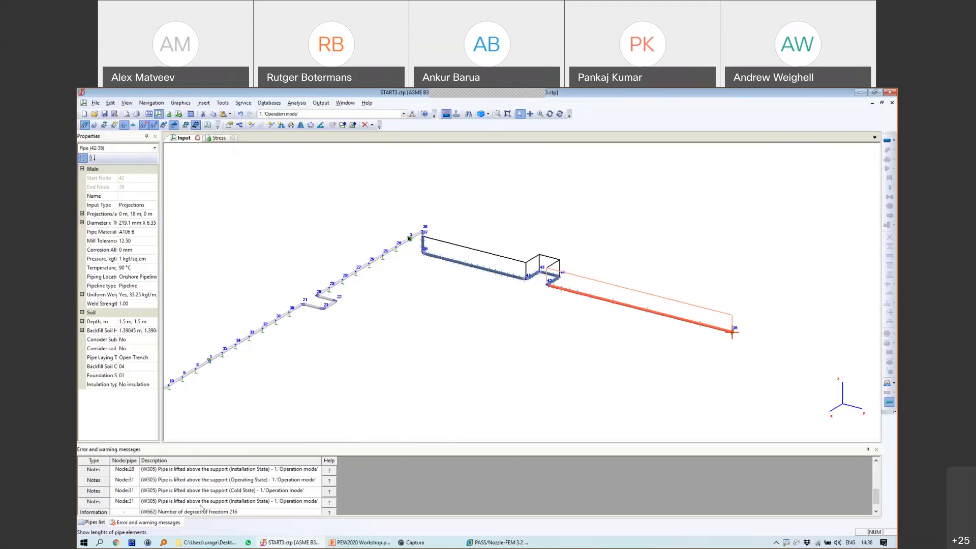
Step: Bring up the PEW2020 presentation at slide 18, 'Restrained and Unrestrained Zones'
left_click(356, 542)
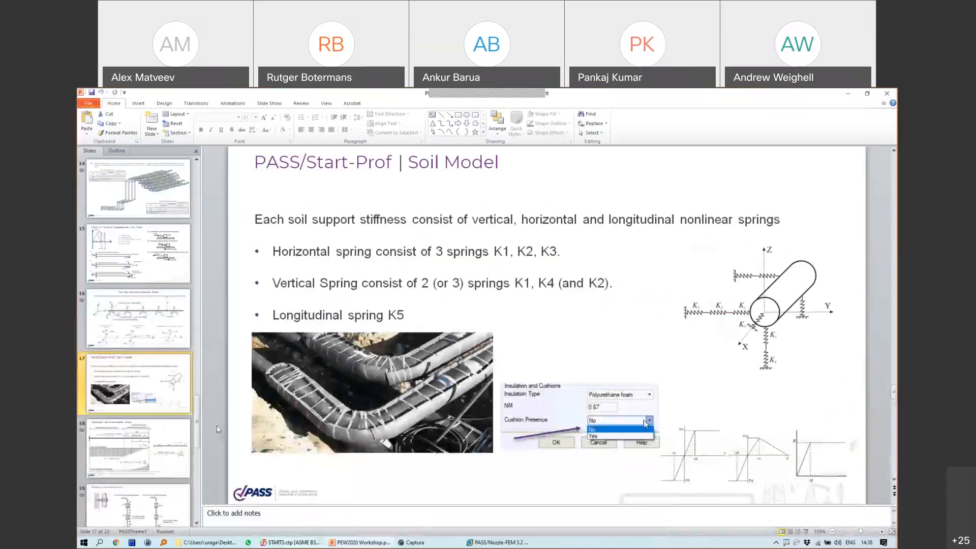
scroll(170, 405, "up", 2)
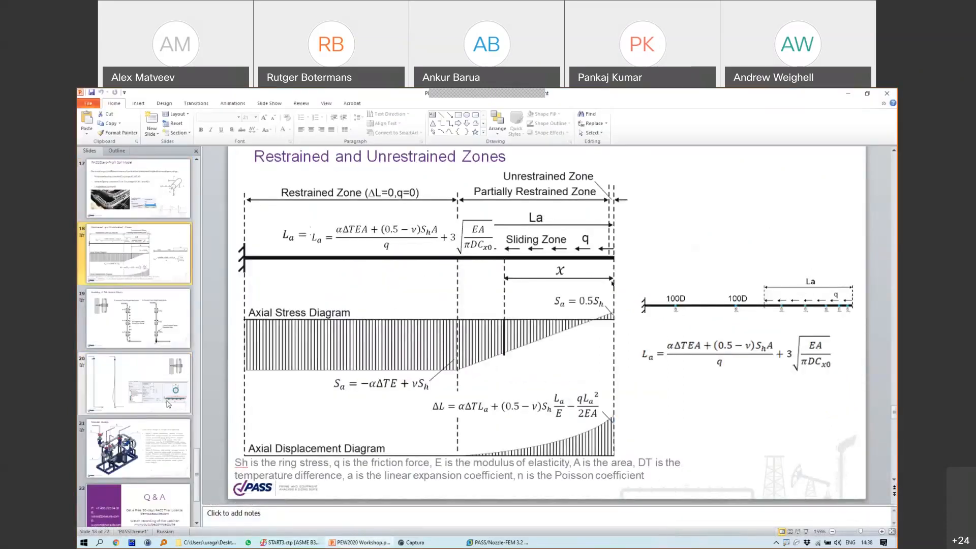
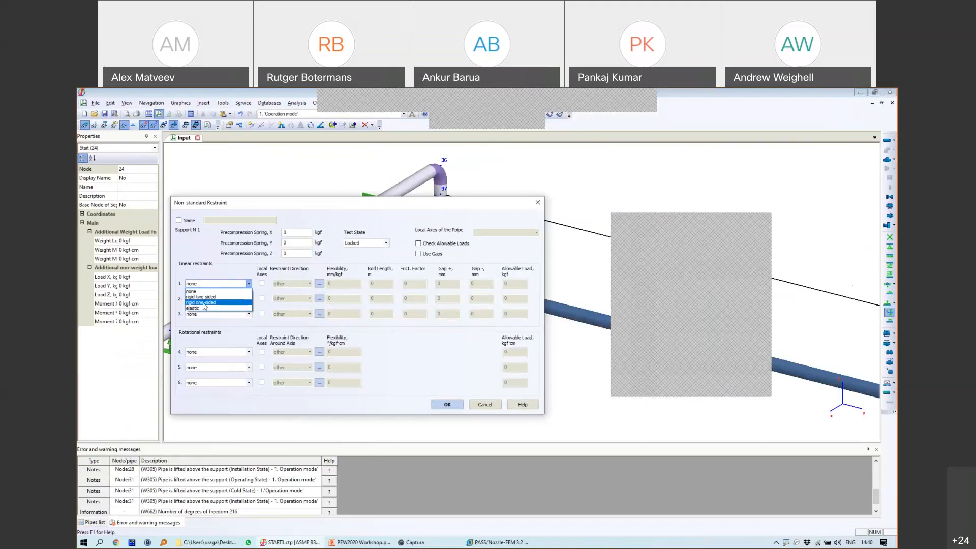
Step: Set the type of linear restraints 1, 2 and 3 to 'elastic'
left_click(193, 308)
left_click(213, 298)
left_click(194, 323)
left_click(214, 313)
left_click(193, 338)
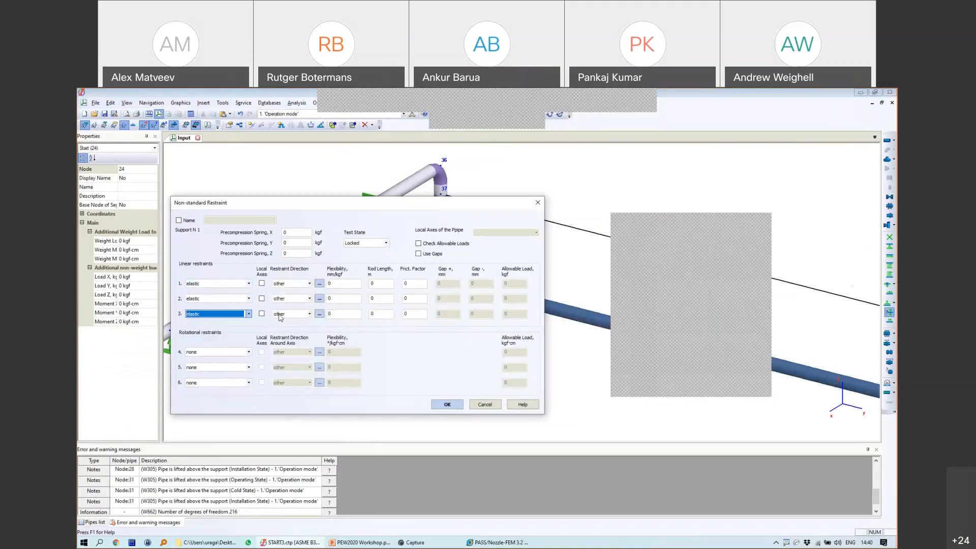
Step: Review the Flexibility values of the three elastic restraints
left_click(341, 283)
left_click(341, 298)
left_click(341, 314)
left_click_drag(342, 204, 344, 232)
left_click(336, 312)
left_click(333, 327)
left_click(338, 311)
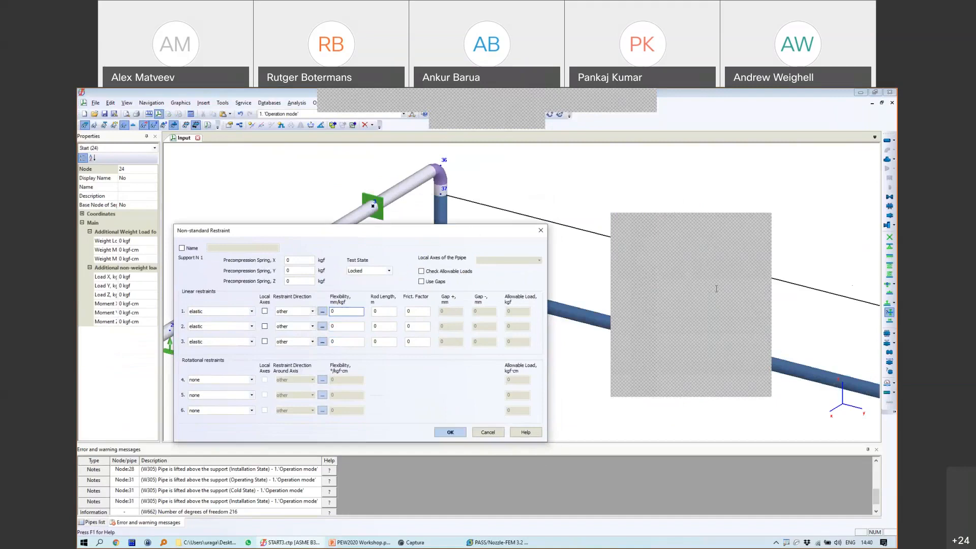
Step: Recheck the Flexibility fields, close the Non-standard Restraint dialog and reselect node 24
left_click_drag(479, 232, 477, 238)
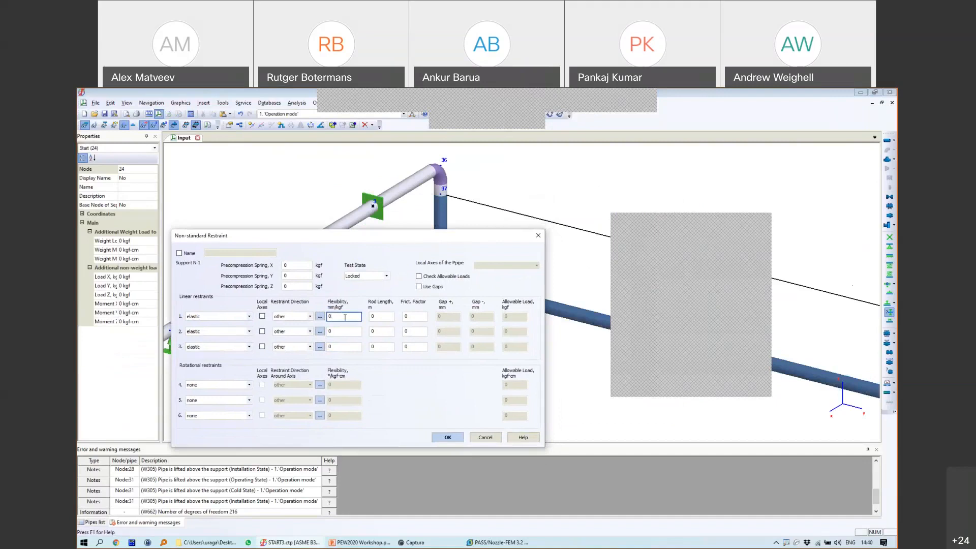
left_click(336, 331)
left_click(344, 316)
left_click(339, 330)
left_click(336, 332)
left_click(338, 345)
left_click(337, 331)
left_click(337, 316)
left_click(447, 437)
left_click(371, 207)
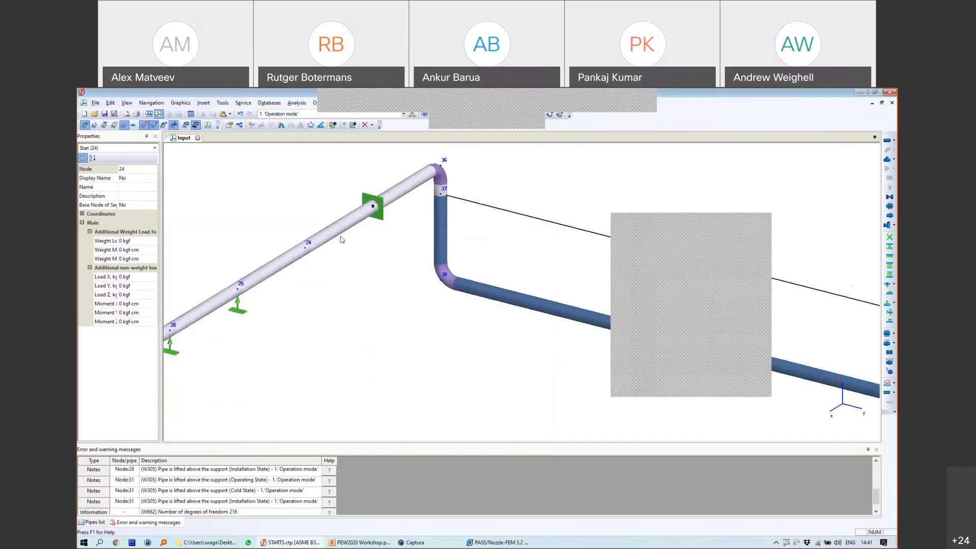
Step: Select node 24, the node 3 anchor and pipe 38-41, then move toward the lower-left end
left_click(305, 243)
left_click(372, 207)
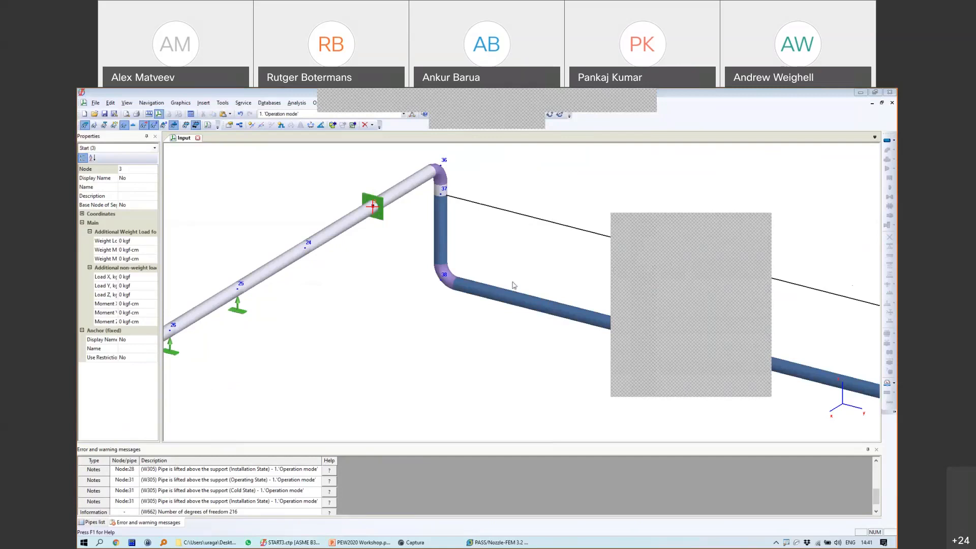
left_click(464, 294)
scroll(466, 300, "down", 5)
scroll(470, 303, "down", 4)
middle_click_drag(448, 350, 510, 280)
scroll(343, 348, "up", 6)
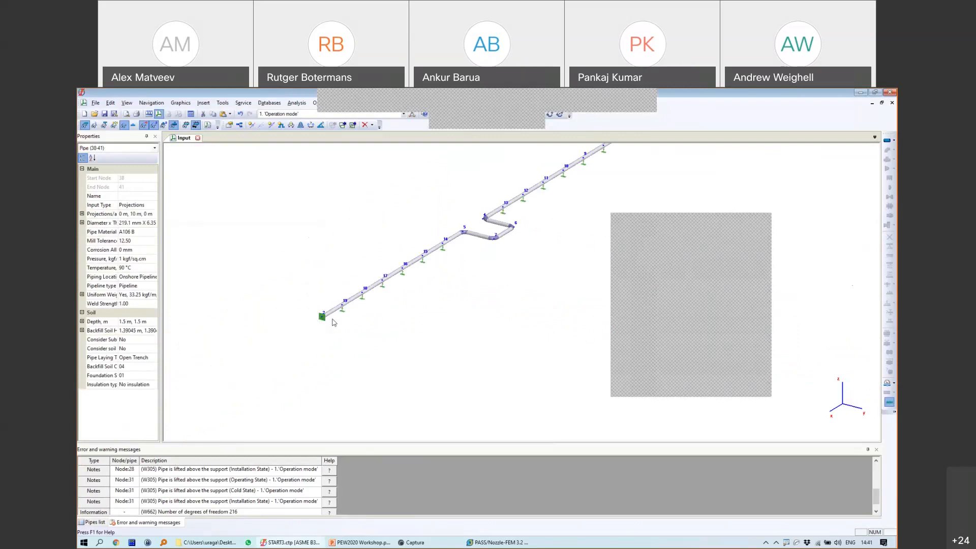
scroll(333, 322, "up", 4)
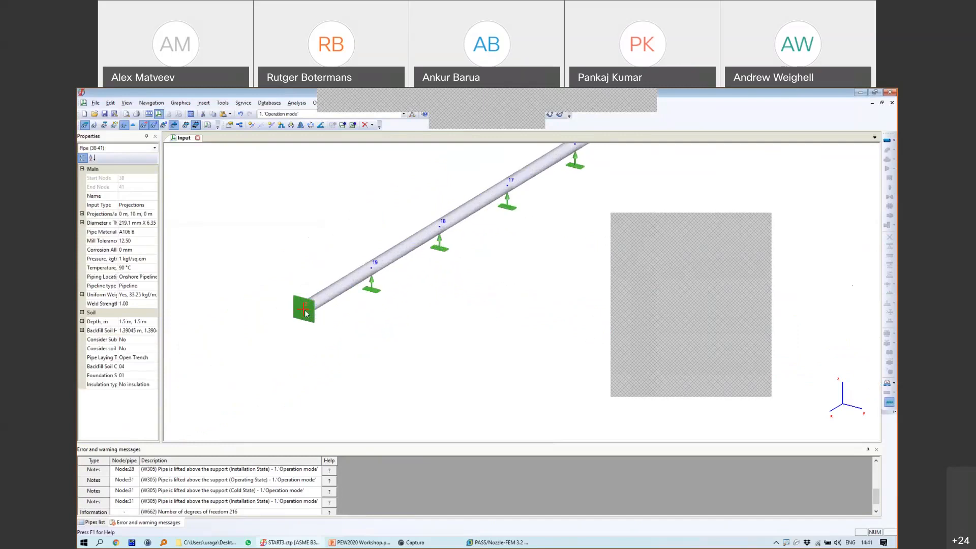
Step: Delete the anchor at node 2 and place an API 650 tank nozzle there
left_click(305, 309)
key("Delete")
left_click(514, 334)
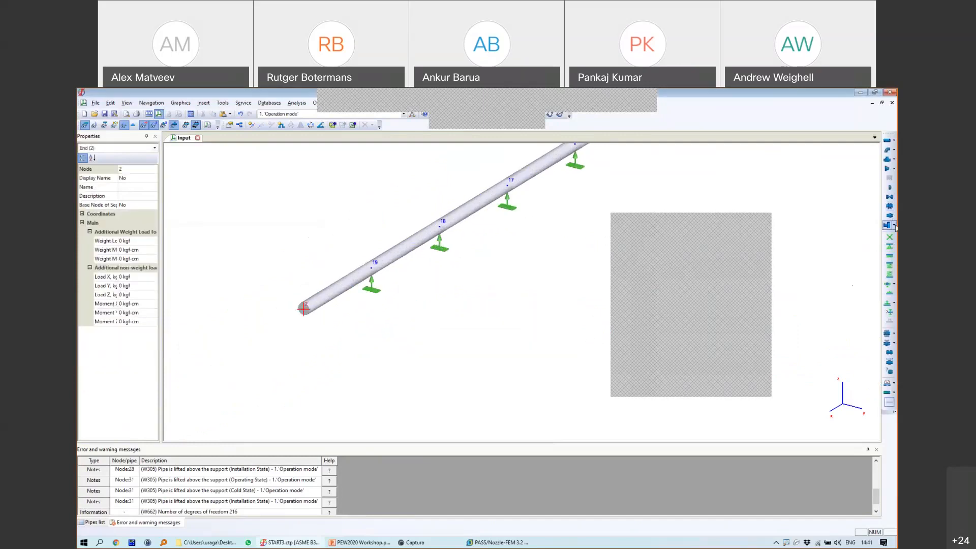
left_click(887, 225)
left_click(780, 236)
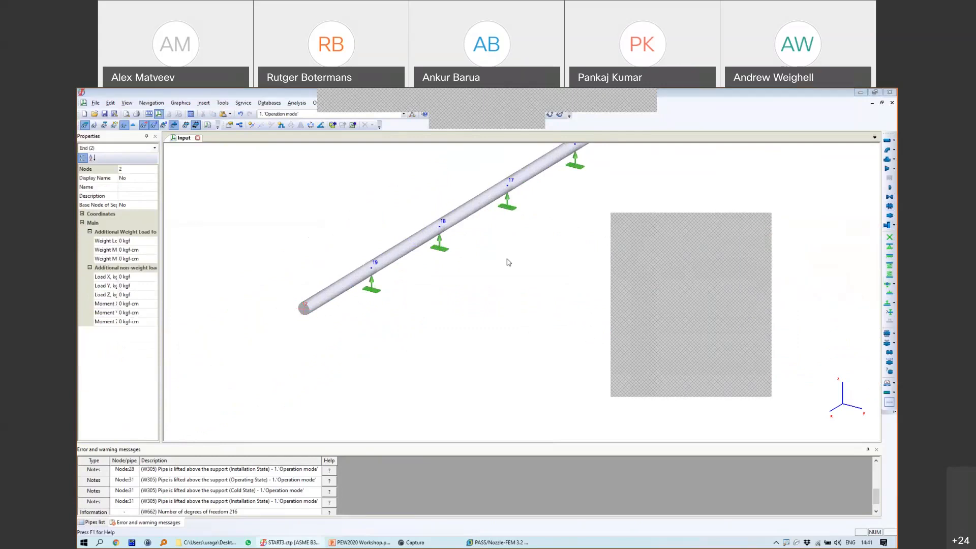
Step: Enter a 3 m filling height for the tank nozzle, then bring up the PEW2020 workshop presentation
left_click_drag(473, 172, 382, 167)
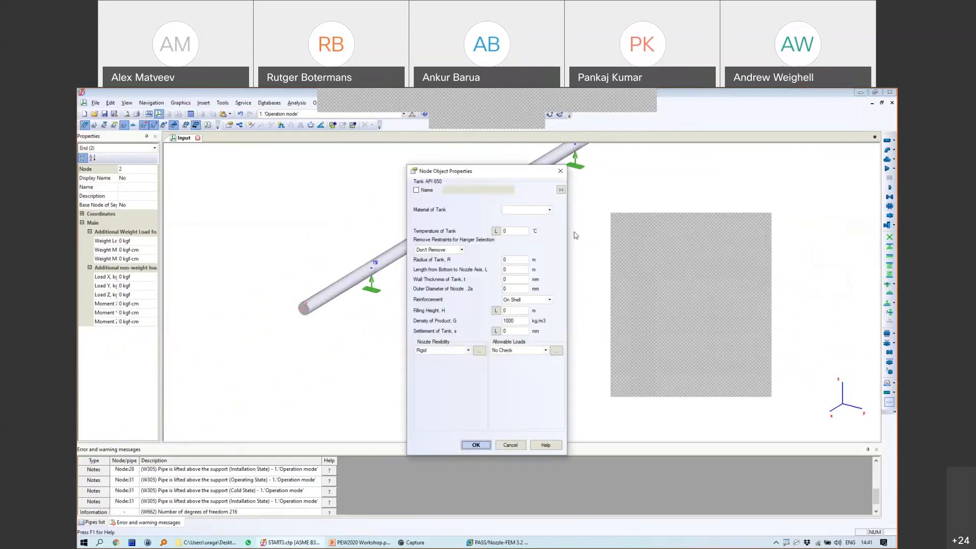
left_click(635, 275)
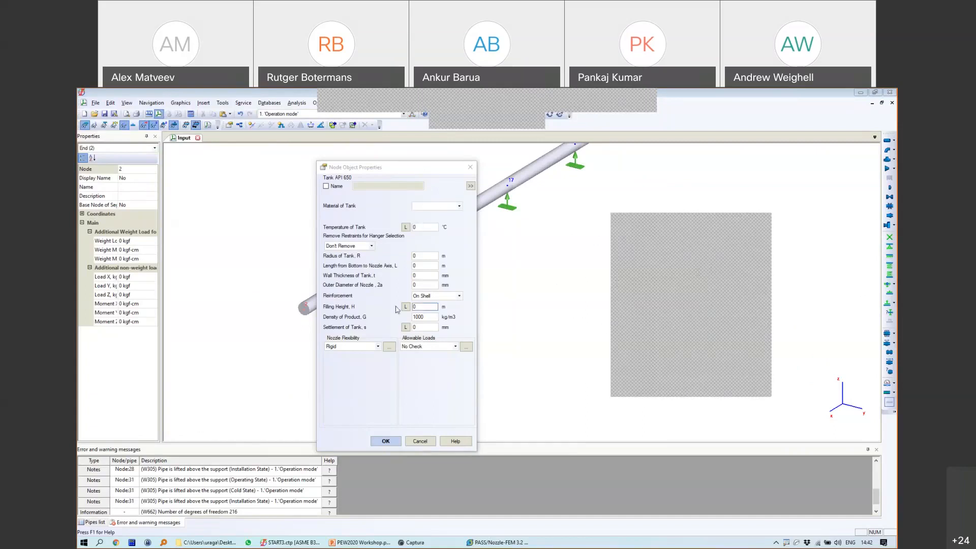
left_click_drag(417, 307, 402, 309)
type("3")
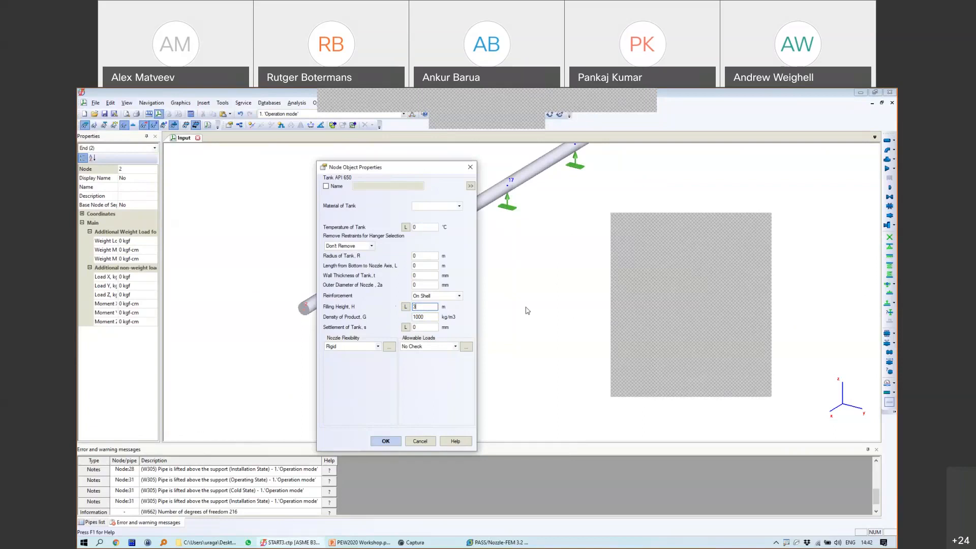
double_click(419, 306)
left_click(366, 542)
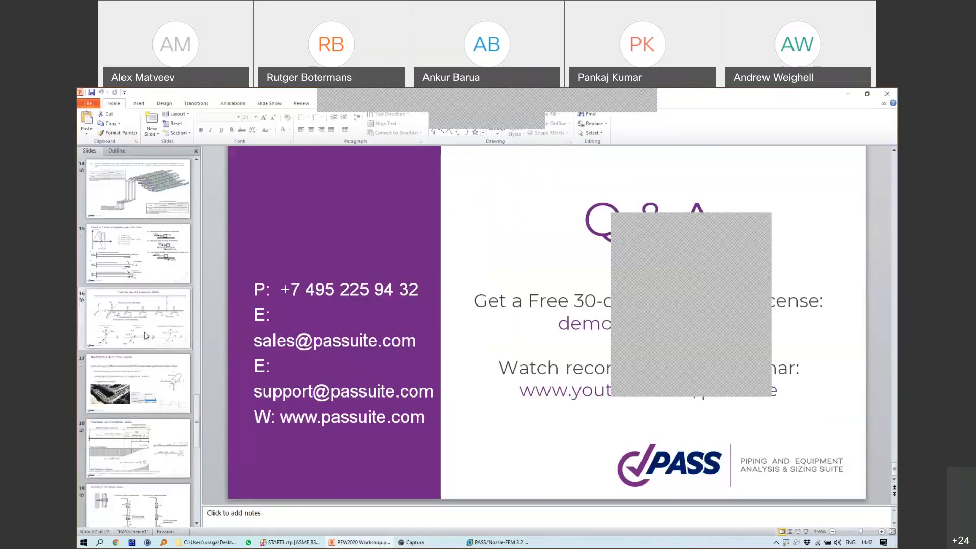
Step: Display slide 11's tank nozzle formulas and nomograms, then return to the START3 model
scroll(145, 336, "up", 6)
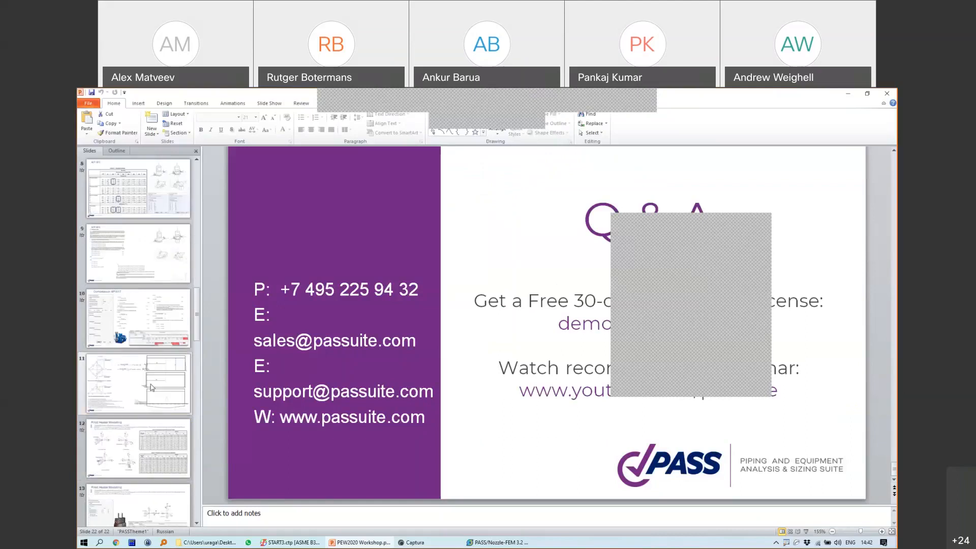
left_click(151, 387)
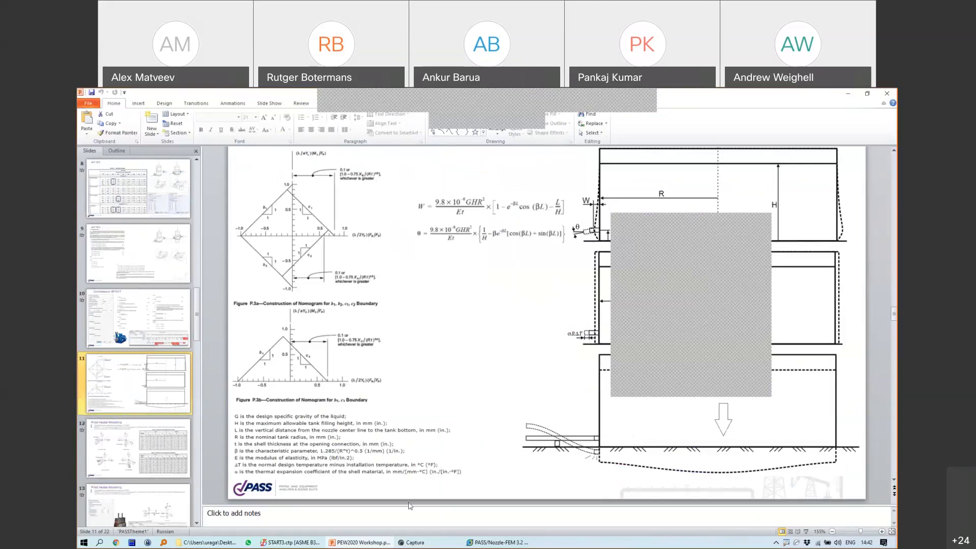
left_click(314, 542)
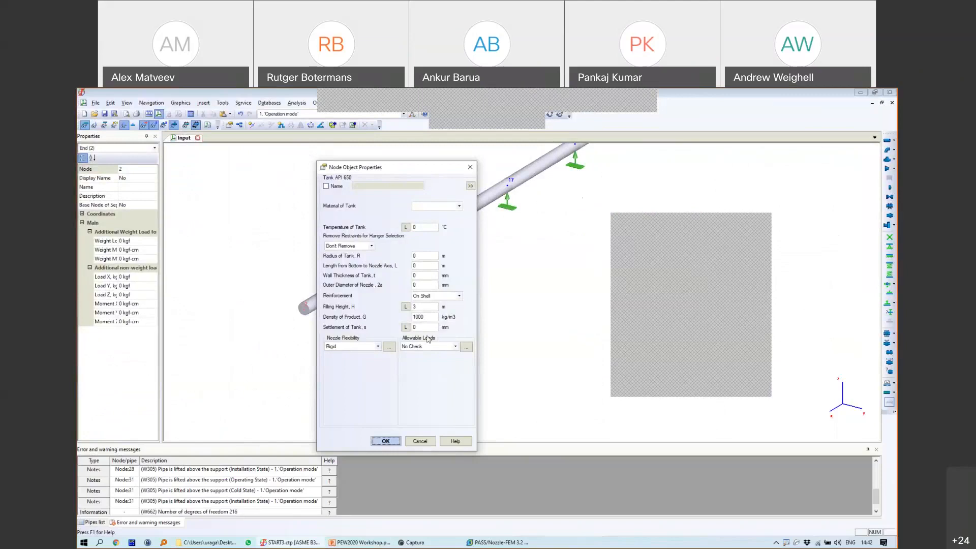
Step: Change the nozzle filling height to 4, close its properties, and close START3 without saving
double_click(420, 307)
type("4")
left_click(425, 442)
left_click(198, 138)
key("Escape")
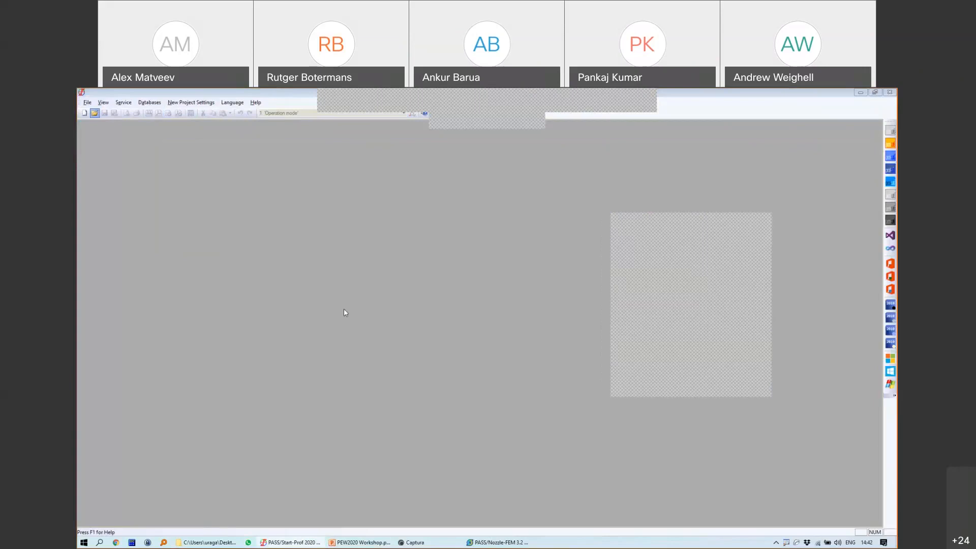
Step: Open START1.ctp with Ctrl+O and accept its General settings
key("ctrl+o")
left_click(445, 291)
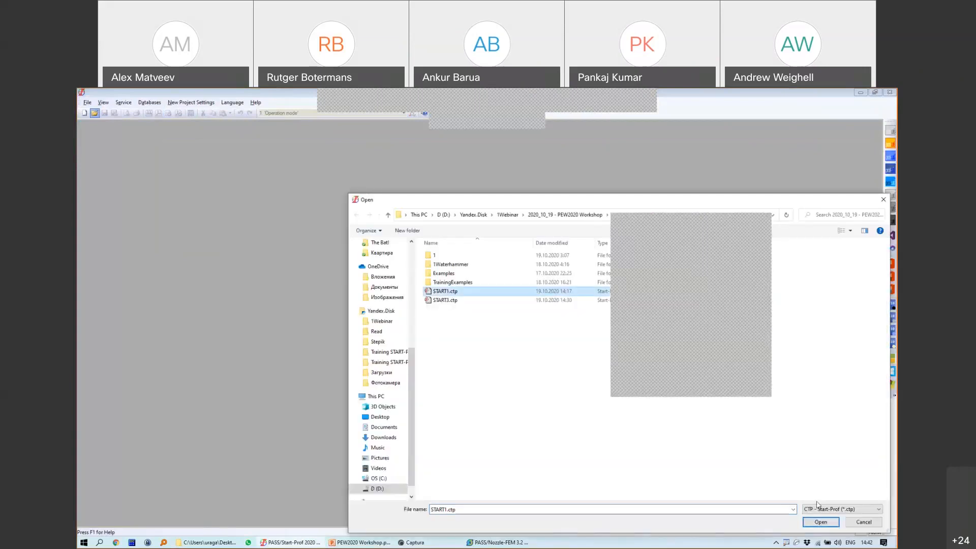
left_click(820, 521)
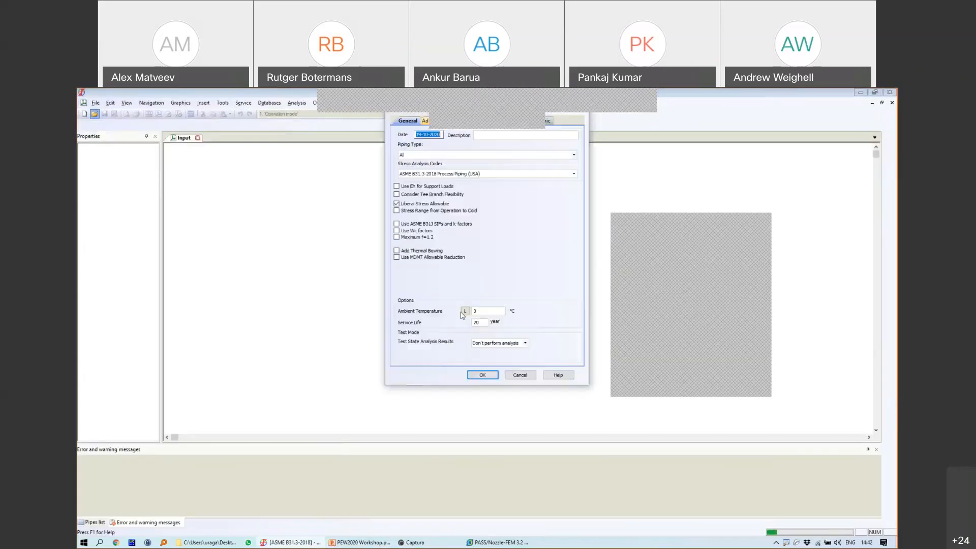
left_click(482, 375)
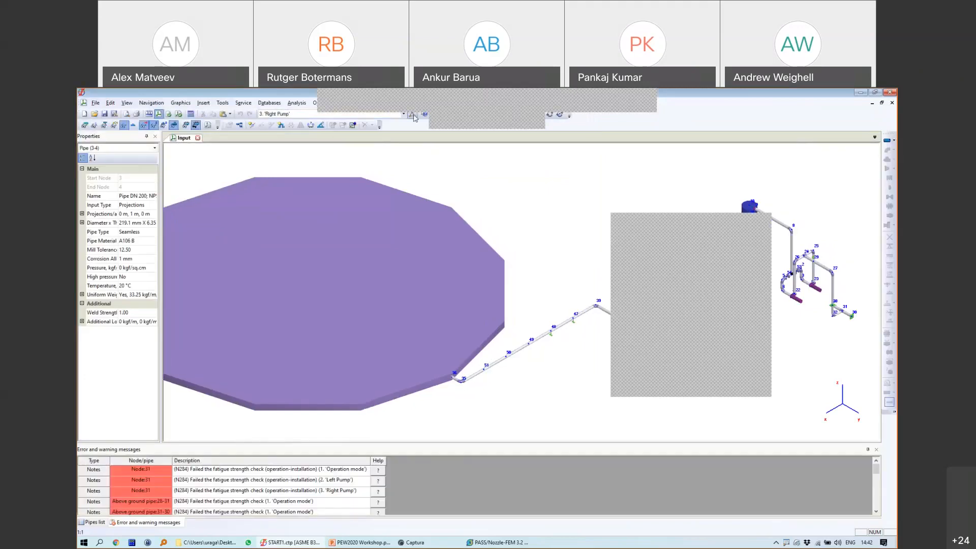
Step: Switch from Operation mode to Left Pump and check the tank's 10 m filling height
left_click(341, 115)
left_click(339, 123)
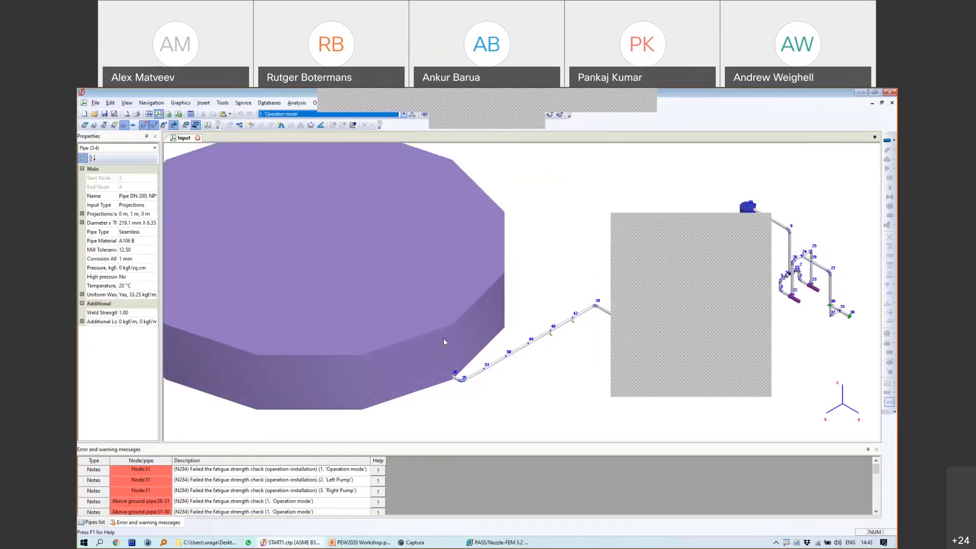
left_click(300, 115)
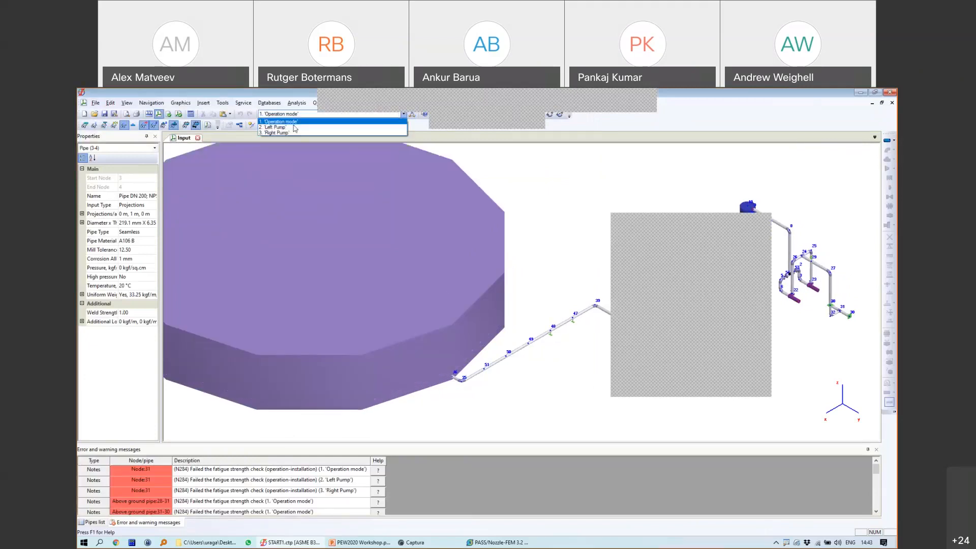
left_click(285, 127)
double_click(393, 324)
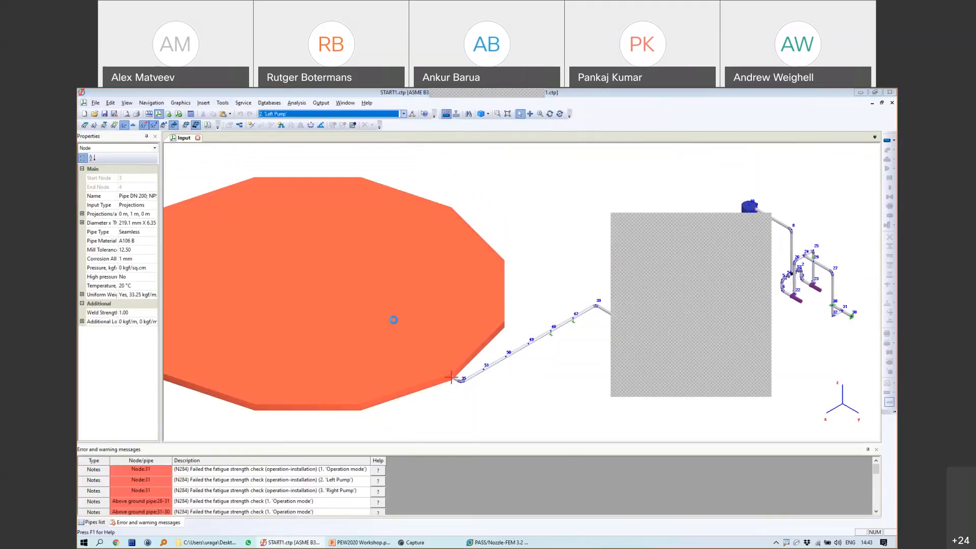
left_click(515, 311)
double_click(516, 312)
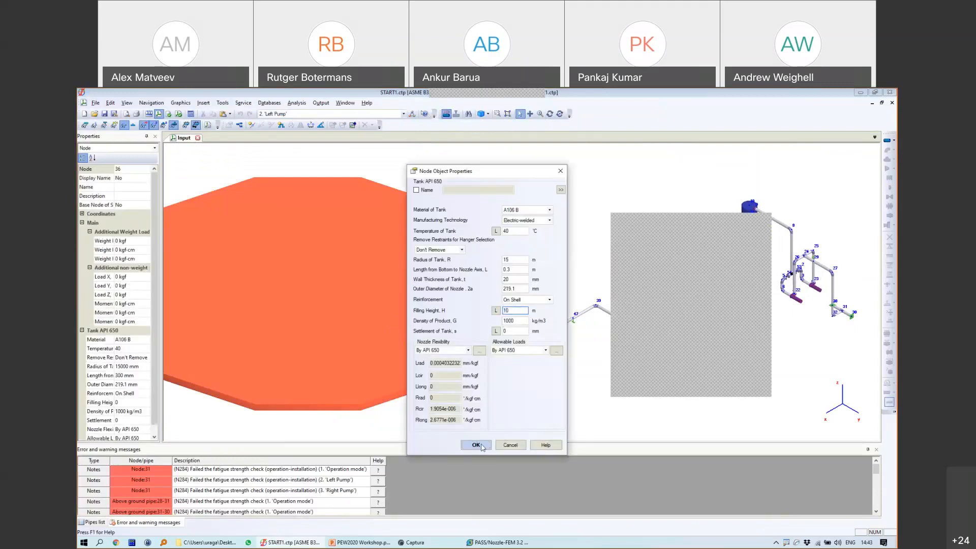
left_click(481, 445)
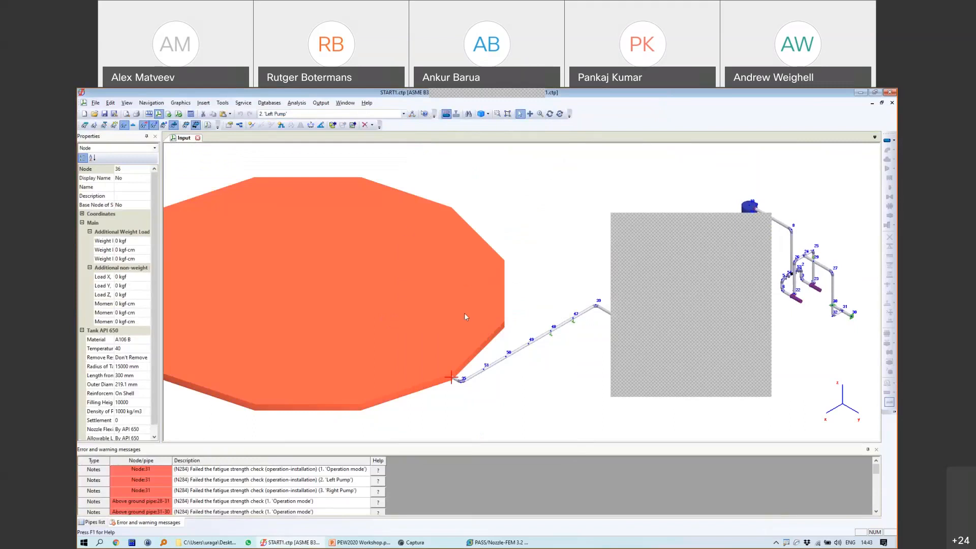
double_click(426, 282)
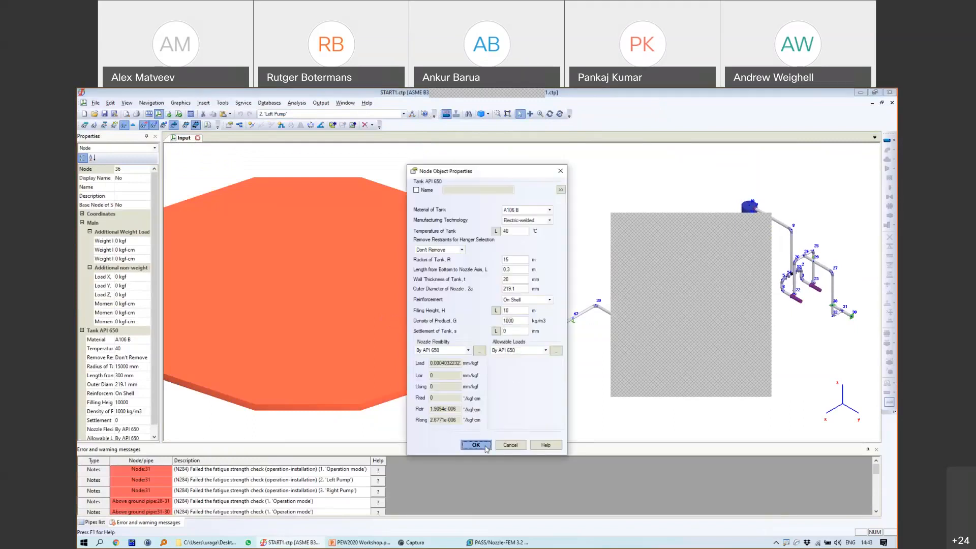
left_click(475, 445)
Step: Show the model under the Right Pump case, then back under Operation mode
left_click(403, 114)
left_click(326, 135)
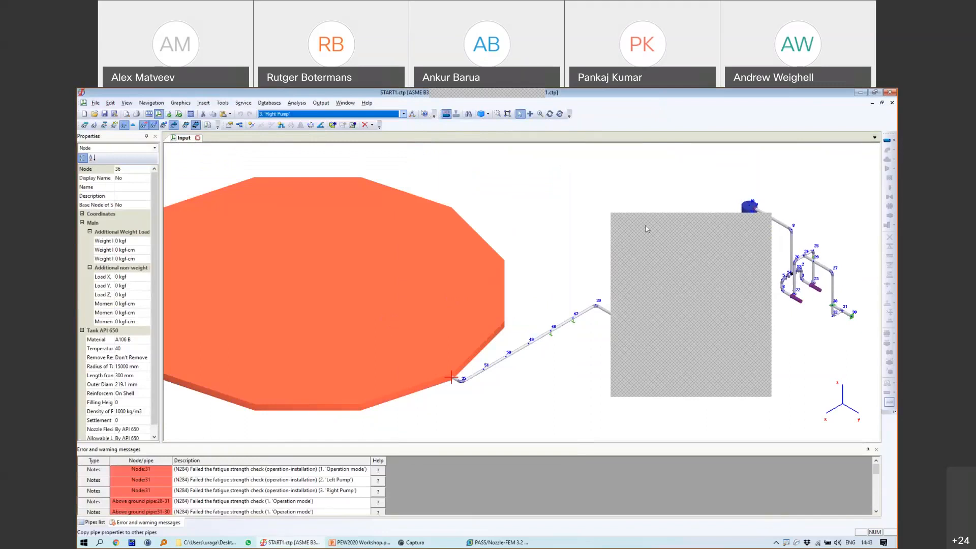
scroll(562, 300, "down", 4)
scroll(551, 309, "up", 5)
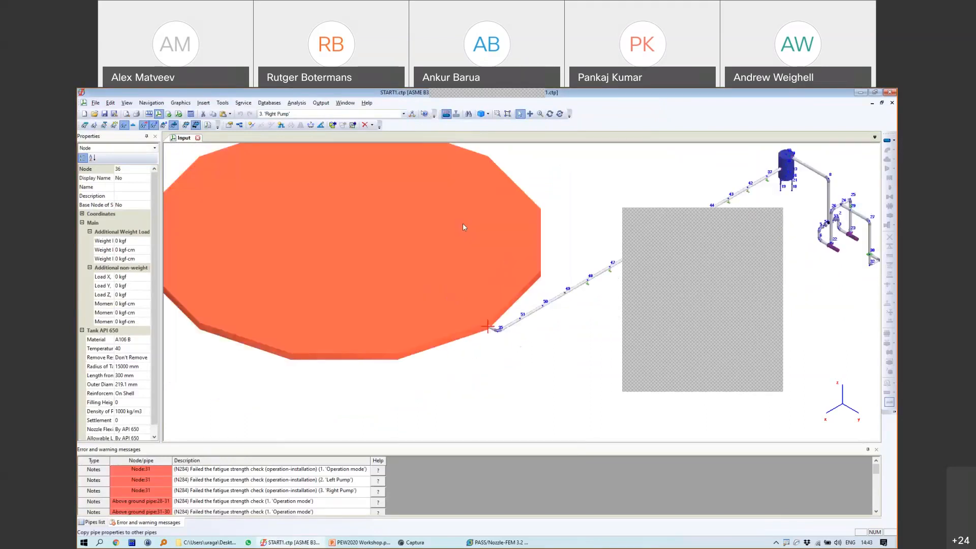
left_click(354, 114)
left_click(336, 121)
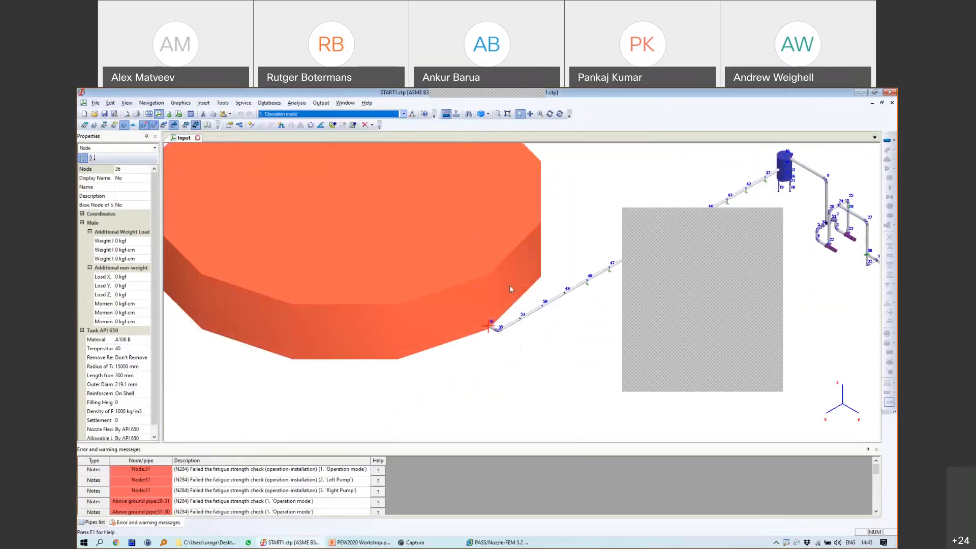
scroll(510, 284, "up", 5)
scroll(437, 295, "down", 2)
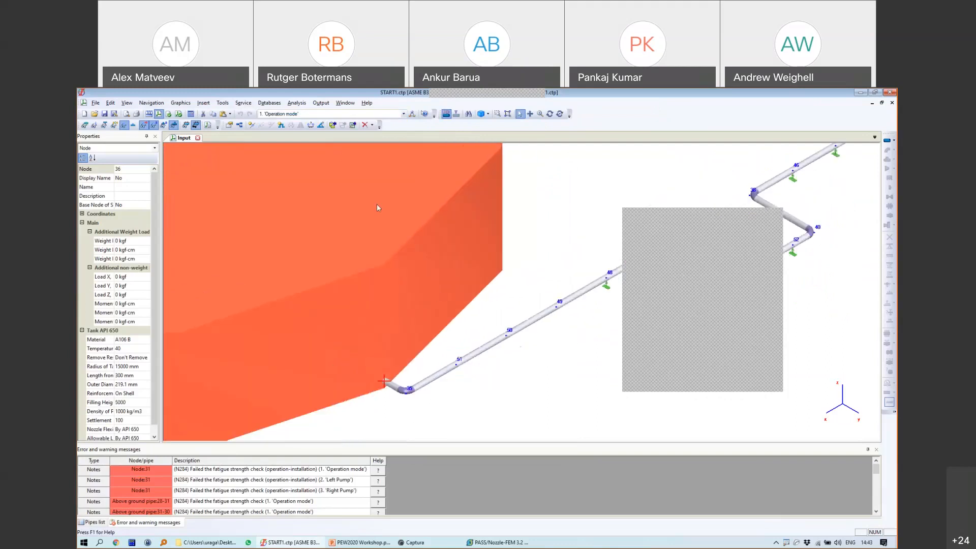
Step: Toggle to Left Pump and back to Operation mode, recentring the tank and pipeline
left_click(331, 114)
left_click(316, 127)
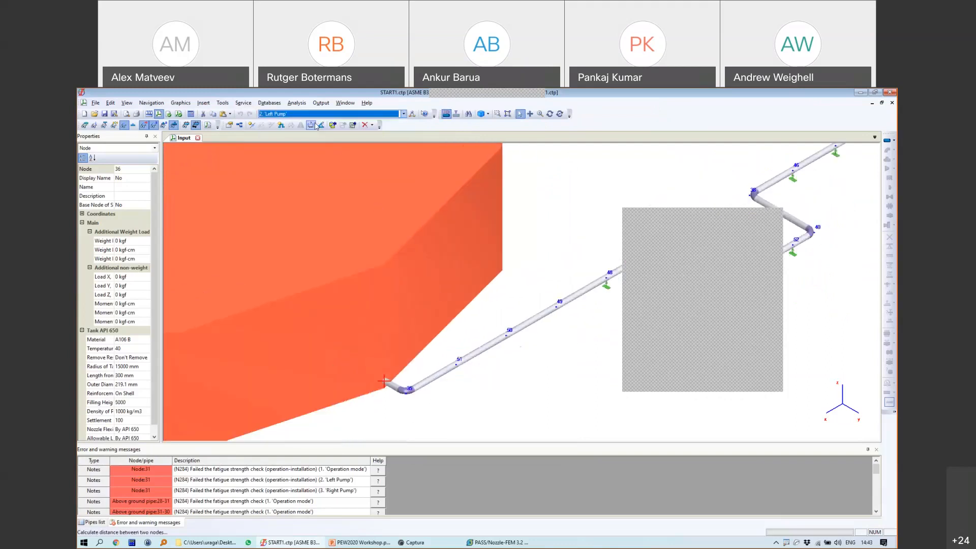
left_click(326, 114)
left_click(322, 123)
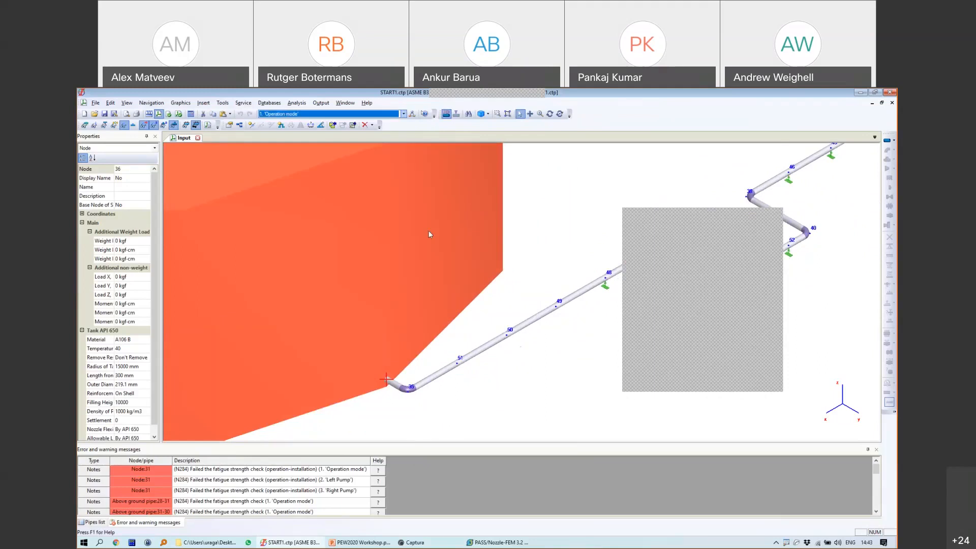
scroll(445, 254, "down", 3)
middle_click_drag(455, 253, 509, 301)
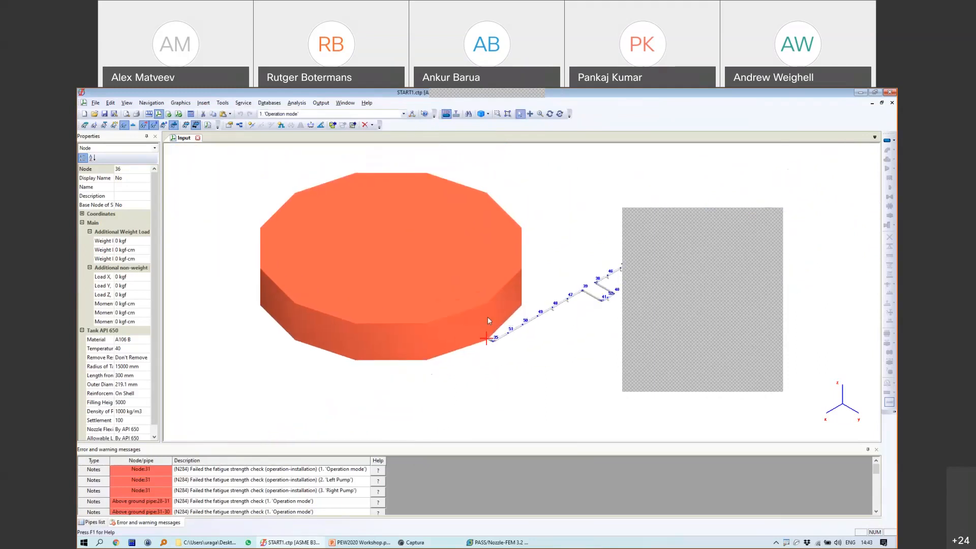
scroll(487, 312, "up", 2)
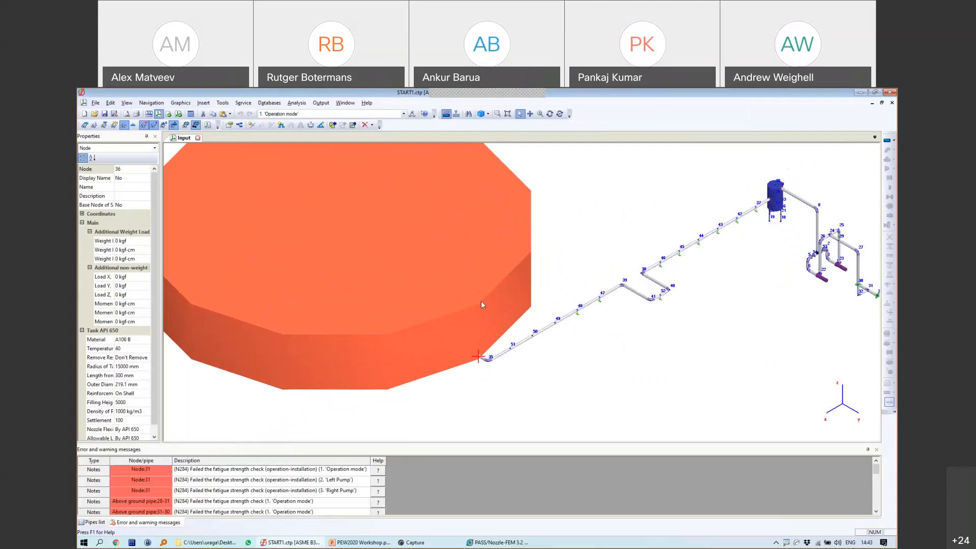
Step: Compare Left Pump, Right Pump and Operation mode once more, then close START1
left_click(355, 114)
left_click(350, 125)
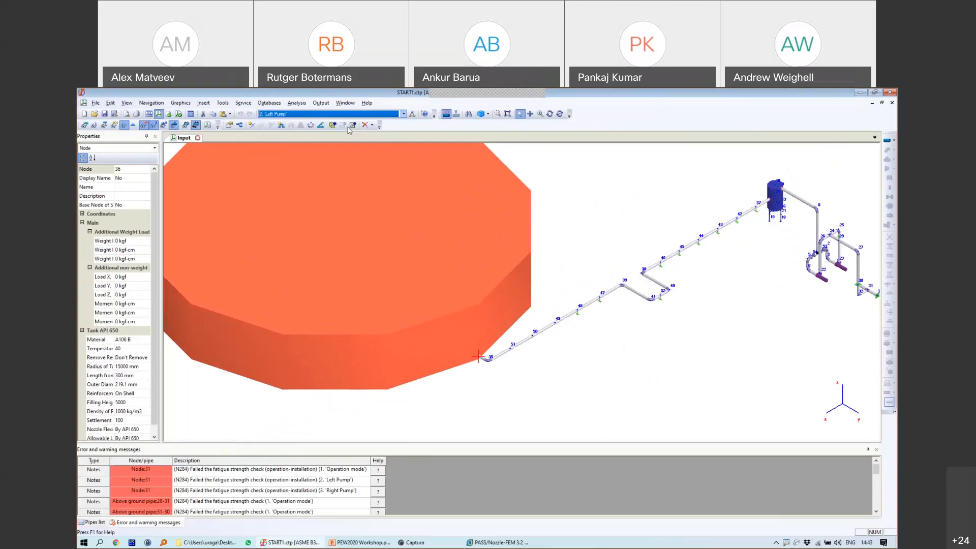
left_click(356, 114)
left_click(344, 132)
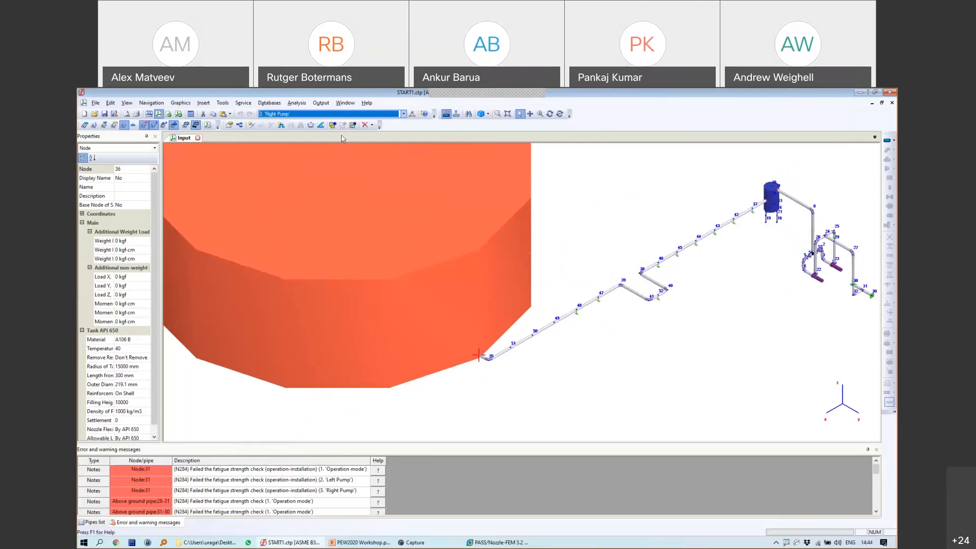
left_click(330, 114)
left_click(330, 120)
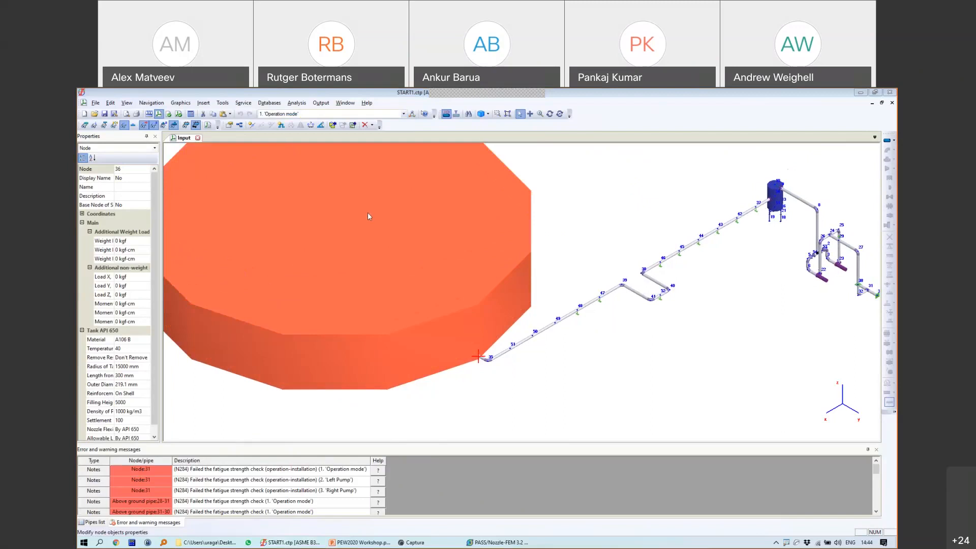
left_click(200, 137)
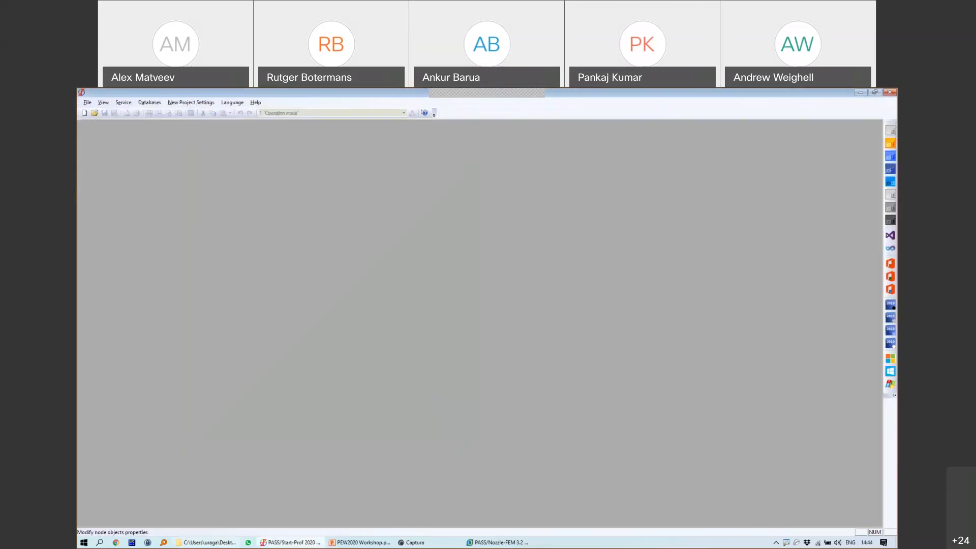
Step: Open CtaptWithValve.ctp from the 1Waterhammer folder and accept its project settings
left_click(212, 543)
double_click(537, 238)
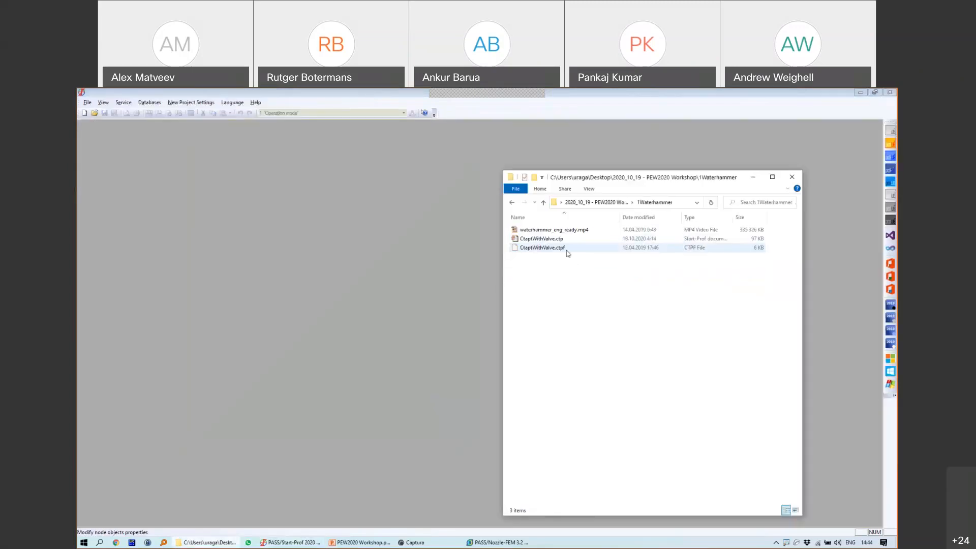
double_click(538, 241)
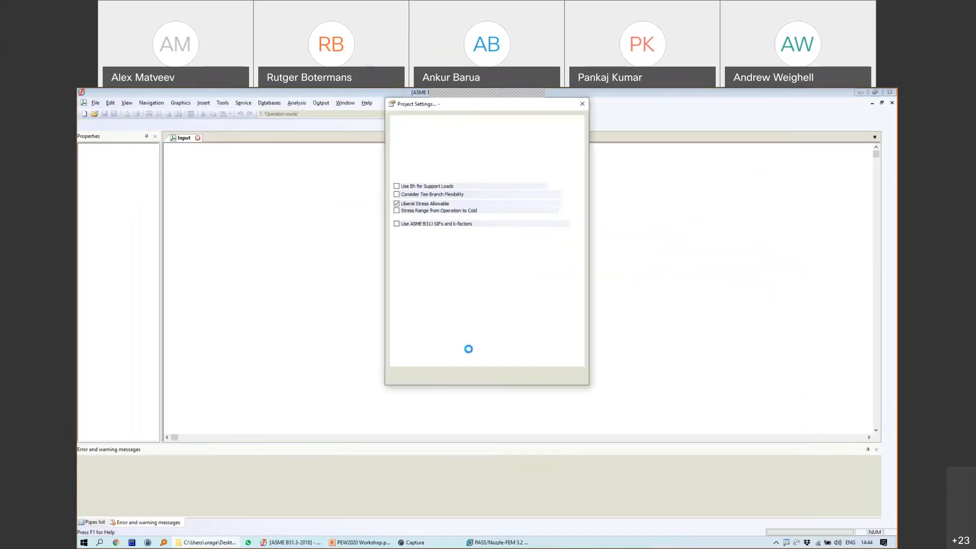
left_click(482, 375)
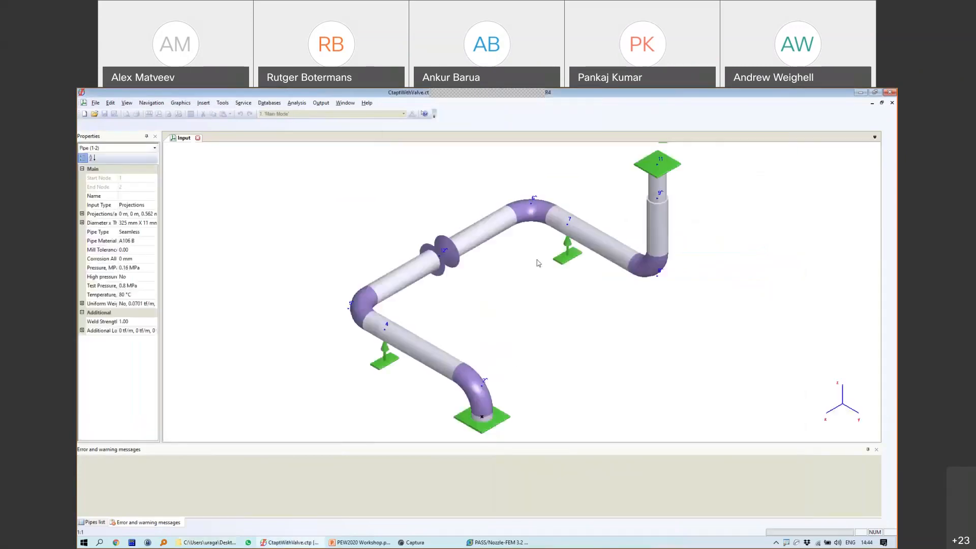
Step: Select elbow node 6 to inspect its warnings and orbit the 3-D view slightly
middle_click_drag(519, 269, 530, 267)
scroll(566, 267, "down", 2)
scroll(565, 265, "up", 2)
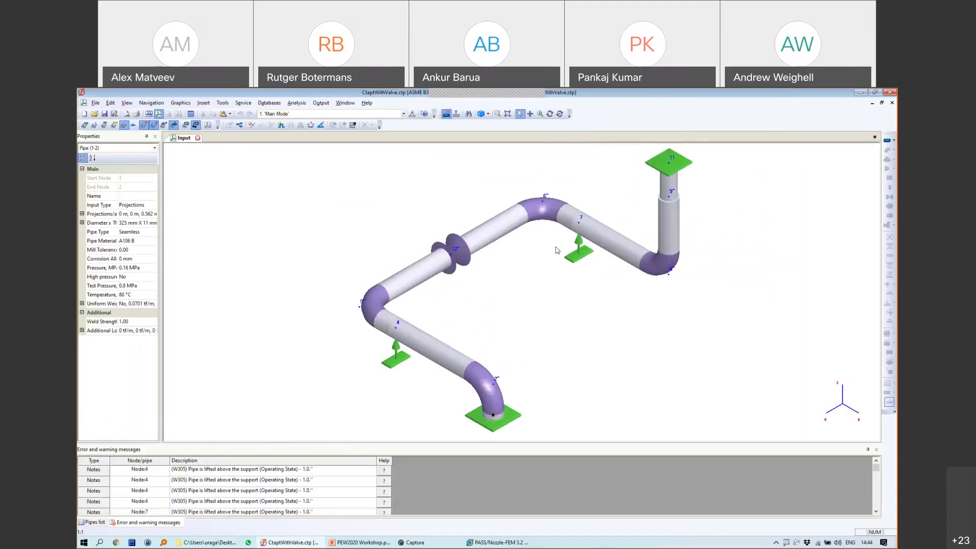
left_click(542, 205)
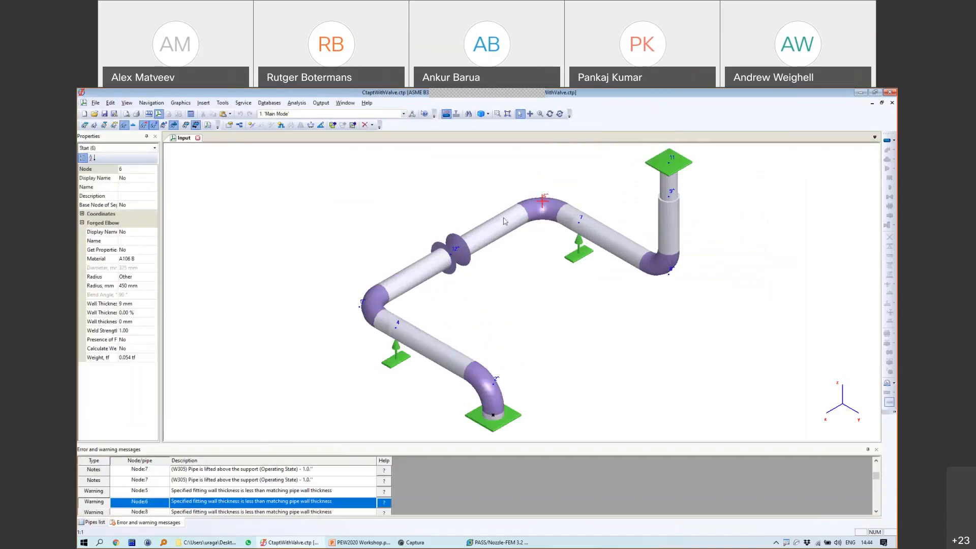
left_click(549, 115)
mouse_move(568, 290)
left_mouse_down()
mouse_move(531, 276)
mouse_move(570, 279)
left_mouse_up()
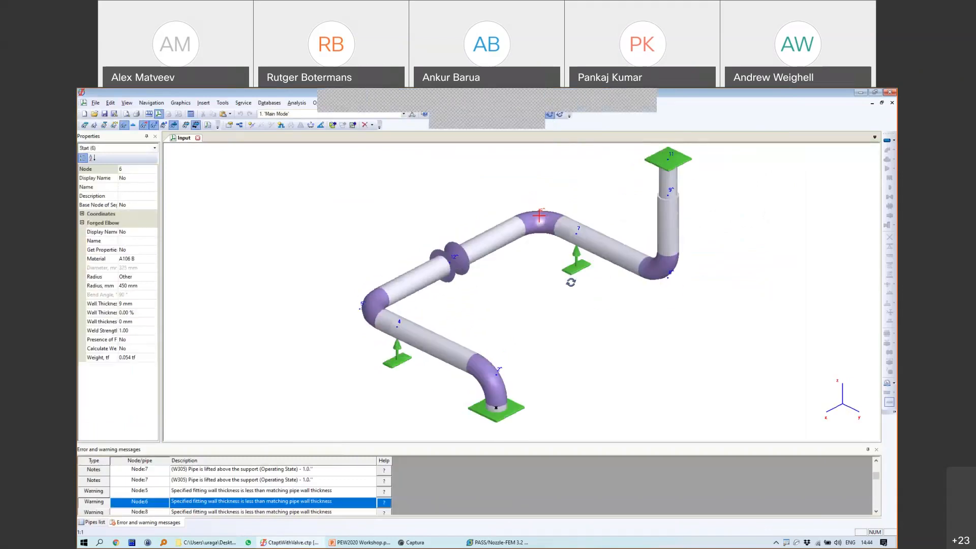
Step: Return to the 1Waterhammer folder and select the waterhammer_eng_ready.mp4 video
left_click(221, 541)
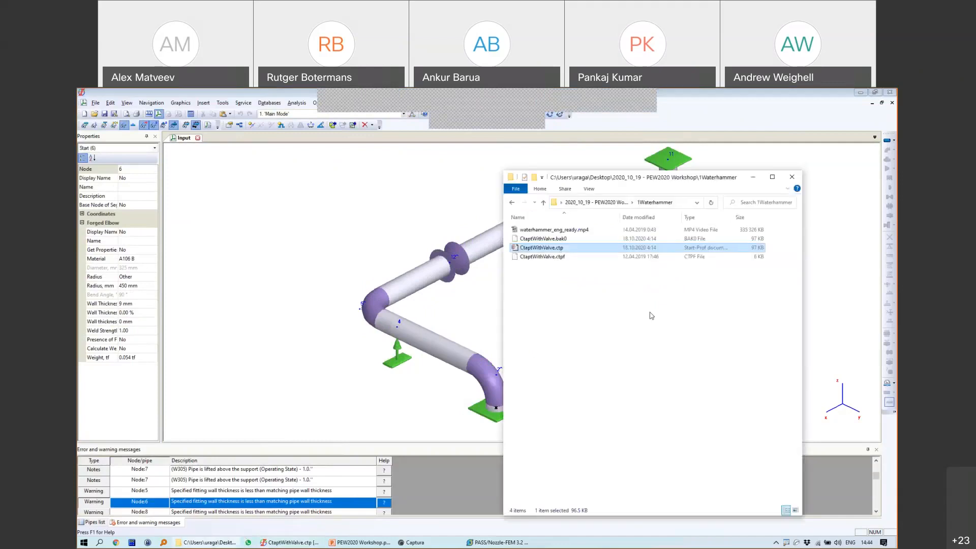
left_click(585, 300)
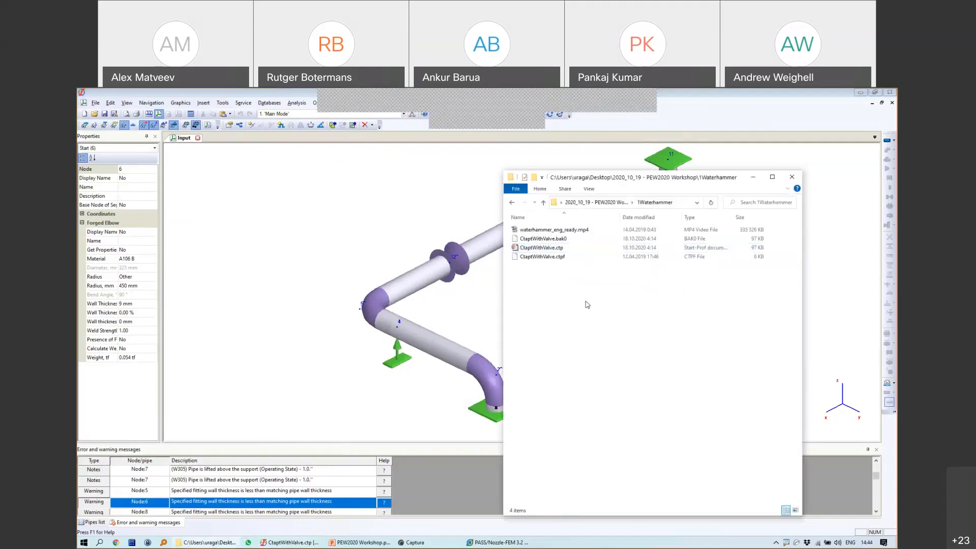
left_click_drag(611, 176, 634, 170)
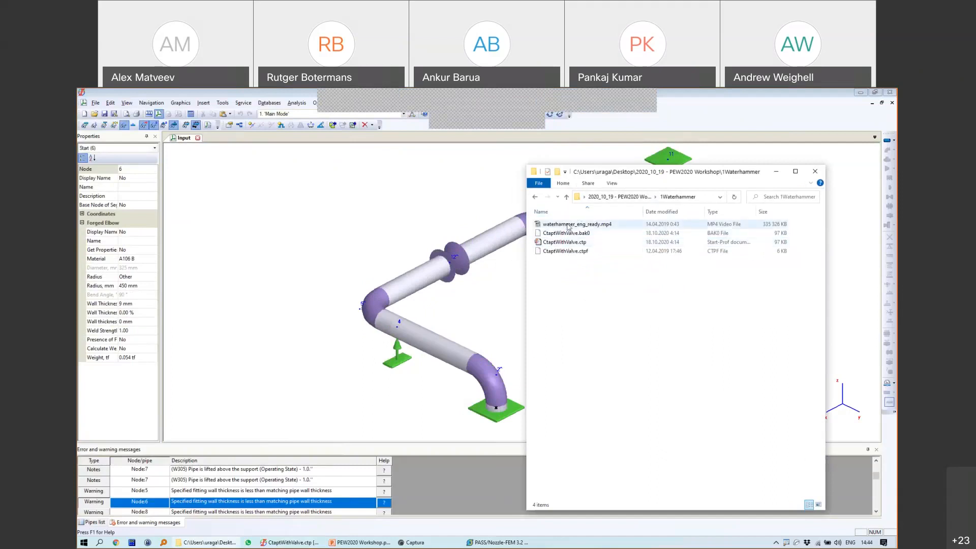
left_click(490, 239)
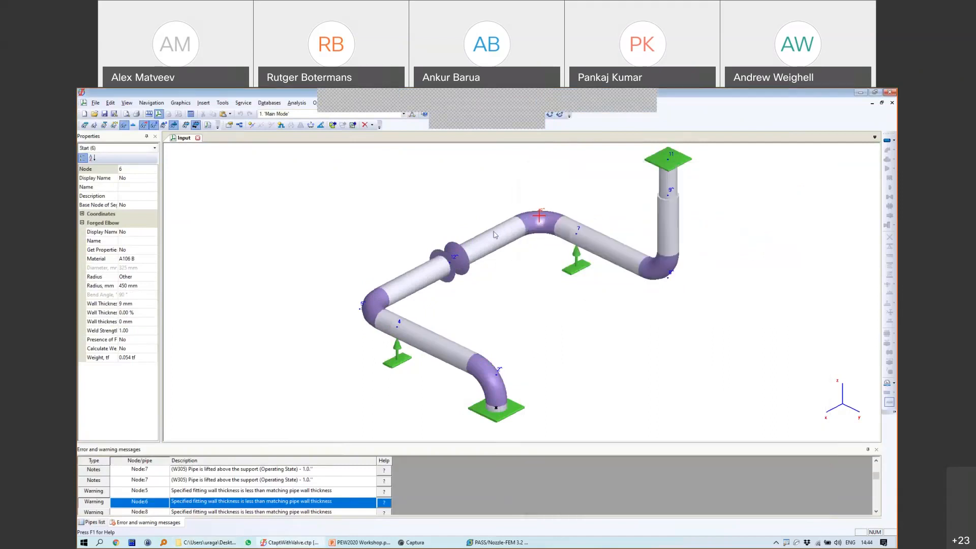
middle_click_drag(488, 257, 399, 248)
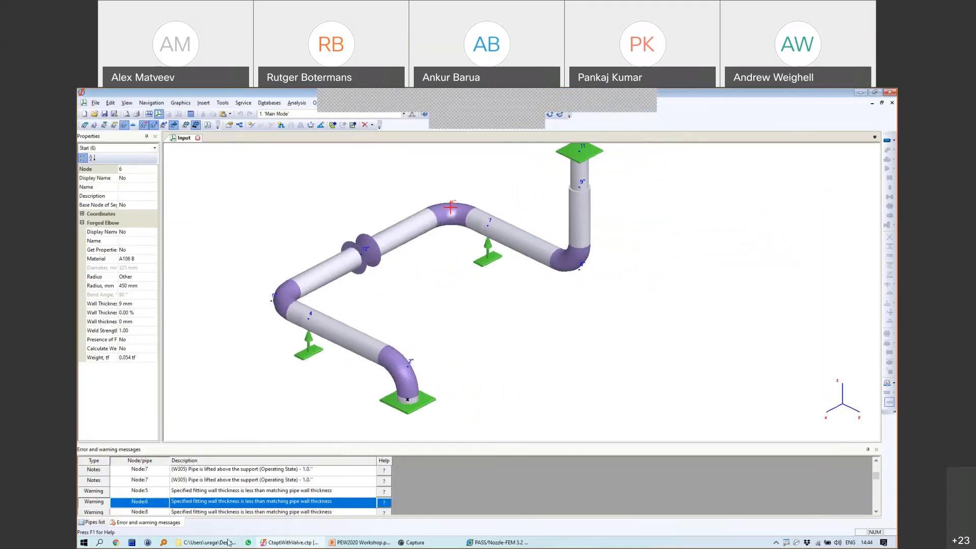
left_click(359, 542)
left_click(850, 93)
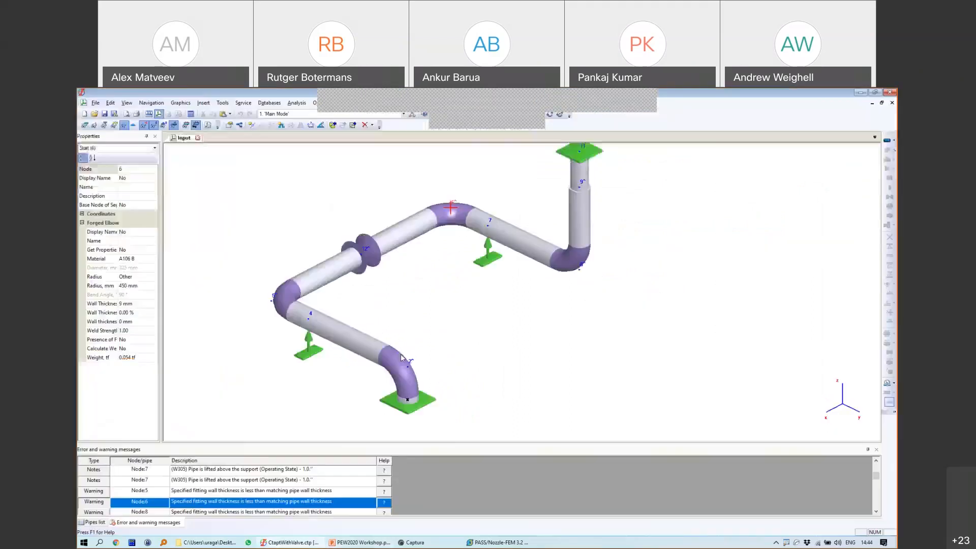
left_click(213, 542)
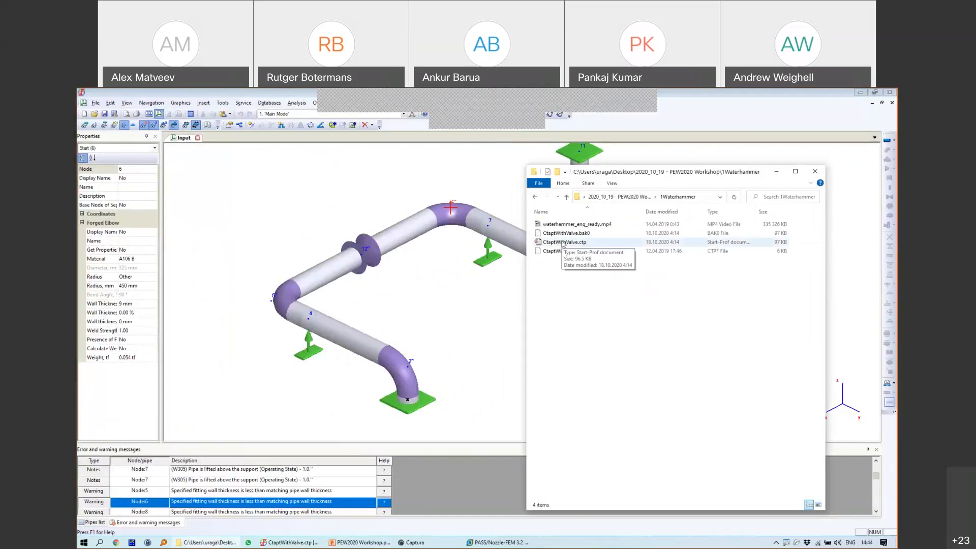
left_click(569, 225)
Step: Play waterhammer_eng_ready.mp4 and seek through the Hydrosystem start-up and 3-D pipe model scenes
double_click(569, 225)
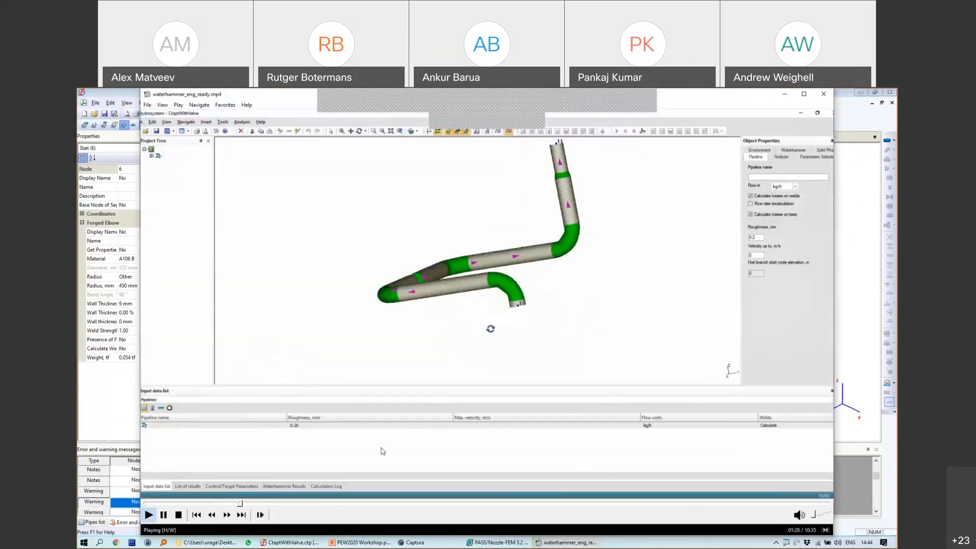
left_click(209, 503)
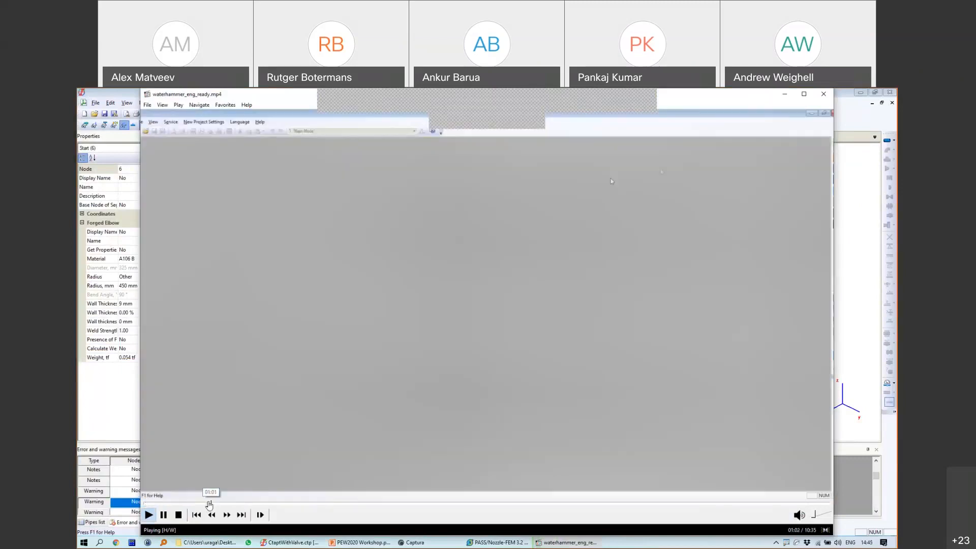
left_click(204, 503)
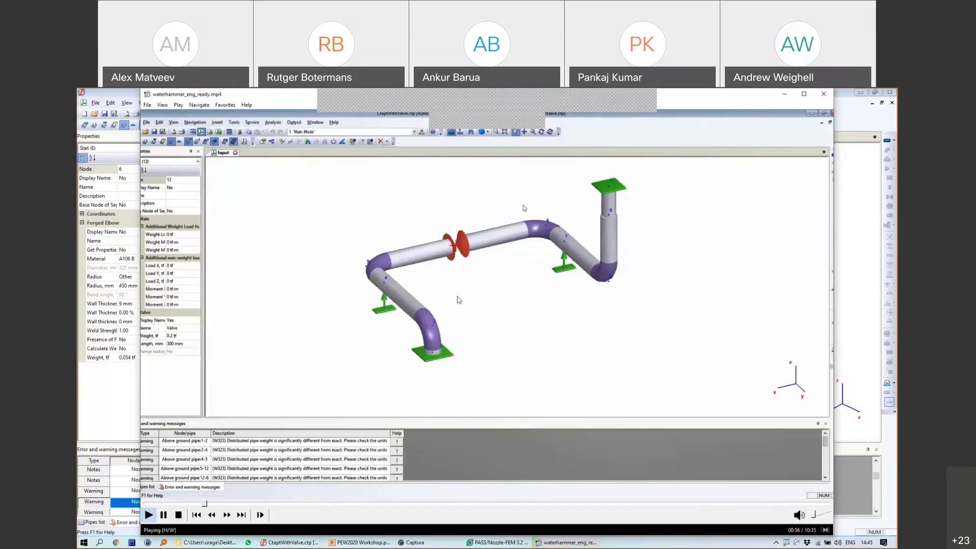
left_click(212, 503)
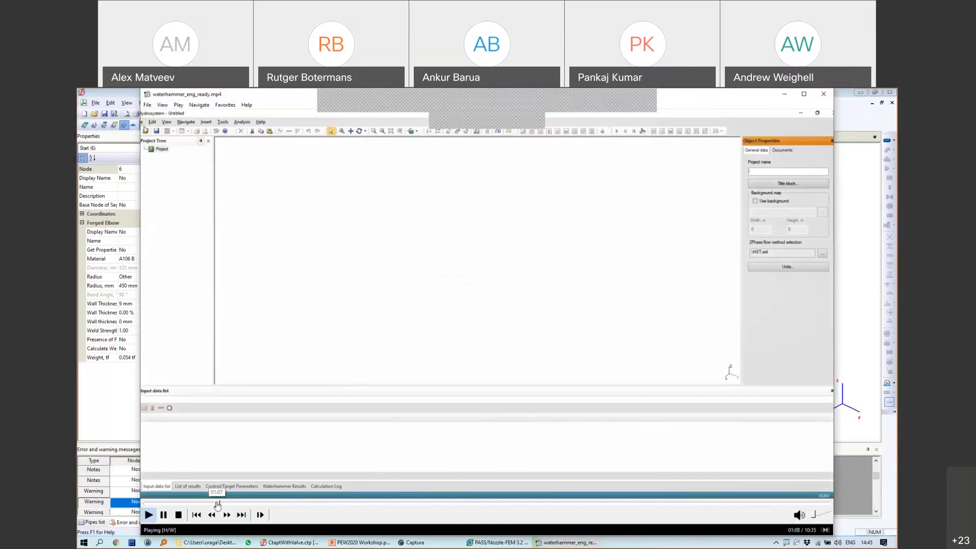
left_click(232, 503)
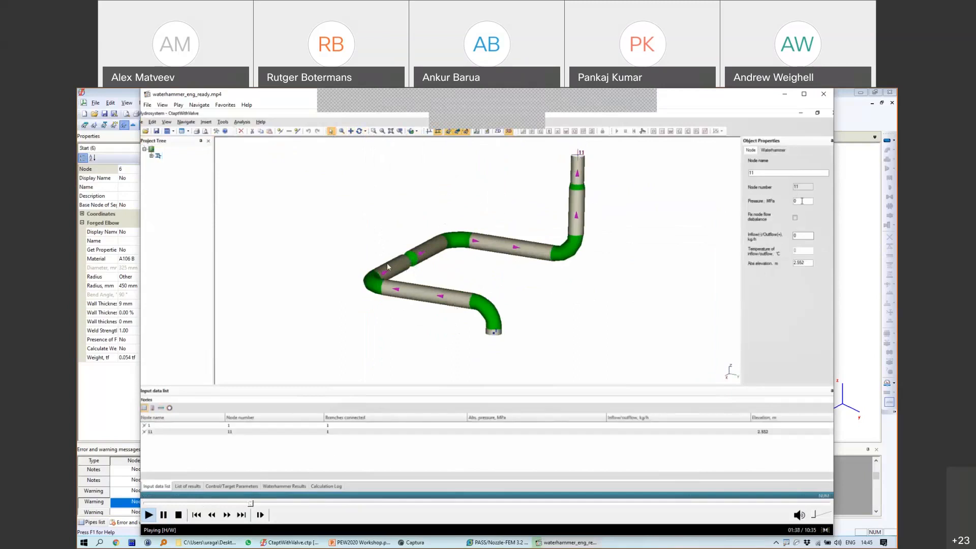
Step: Skip ahead to the pressure results and force chart, then drag back to 03:05
left_click(262, 504)
left_click(273, 504)
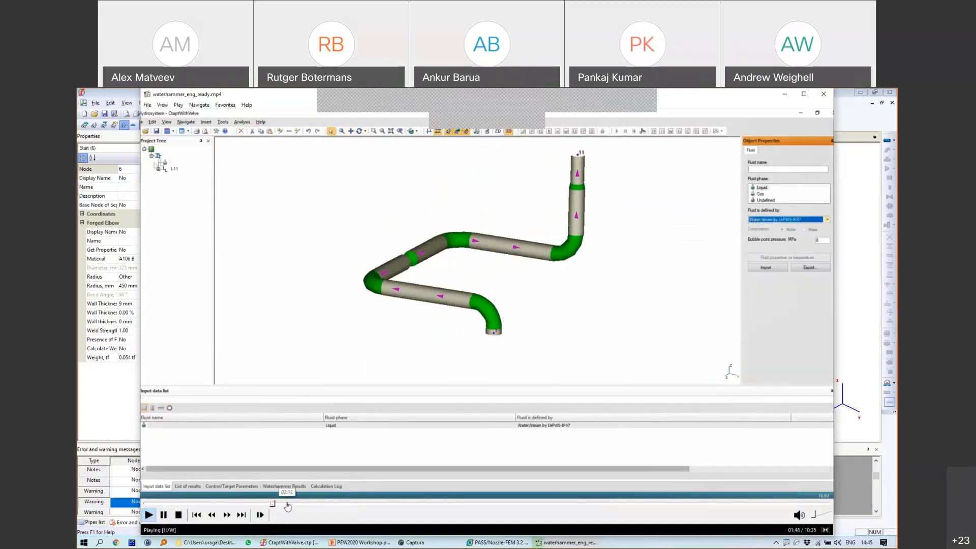
left_click(287, 504)
left_click(309, 504)
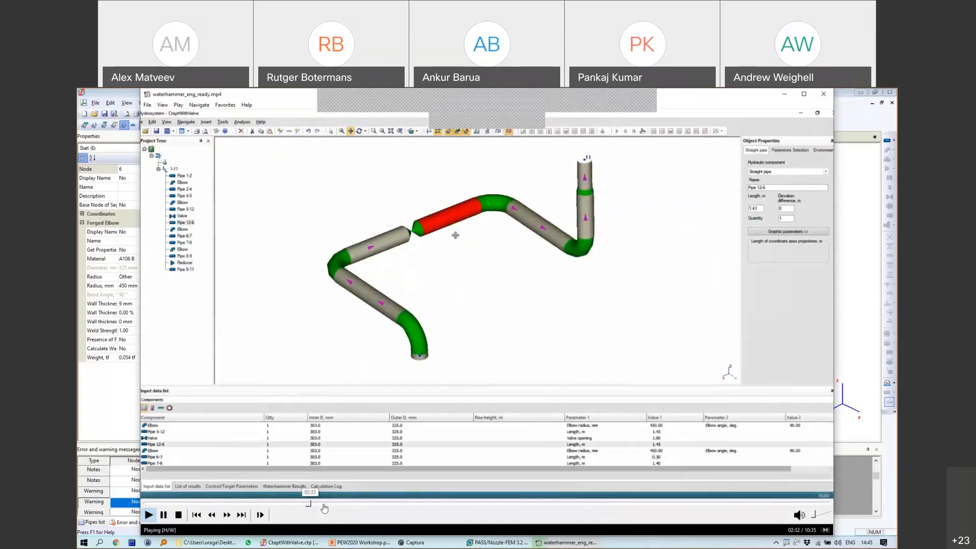
left_click(341, 504)
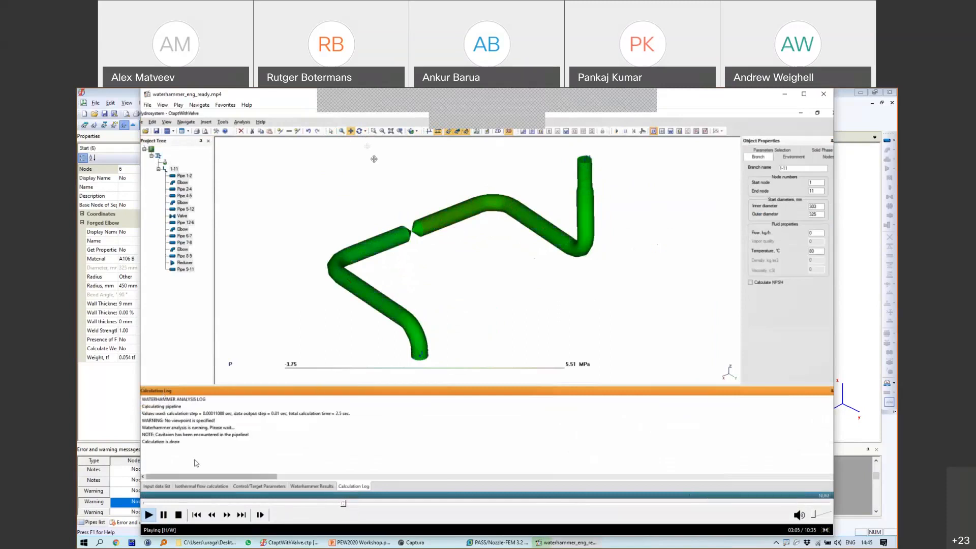
left_click(371, 504)
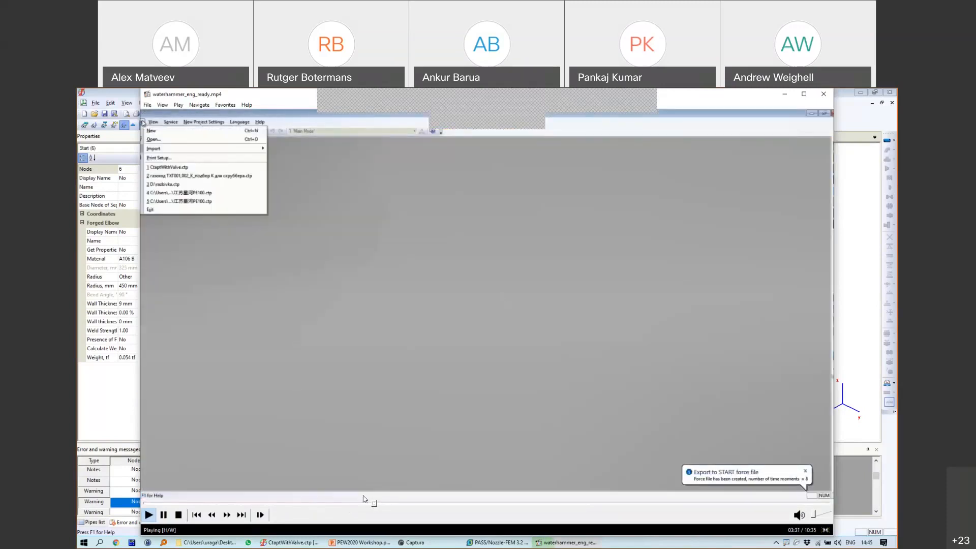
left_click_drag(363, 496, 357, 505)
left_click_drag(354, 512, 338, 512)
Step: Pause on the pressure model, toggle fullscreen, sketch arrows and axis lines, then clear them
left_click(475, 338)
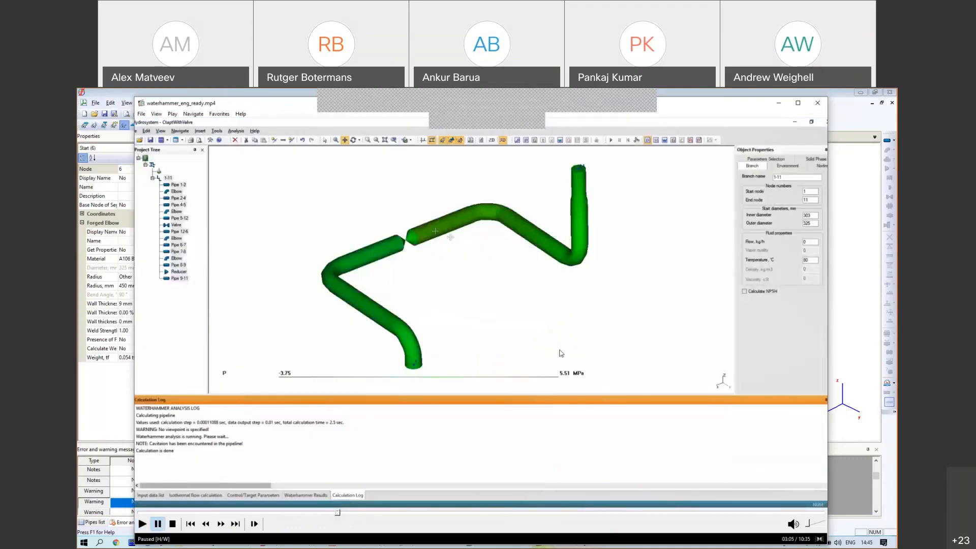
double_click(322, 306)
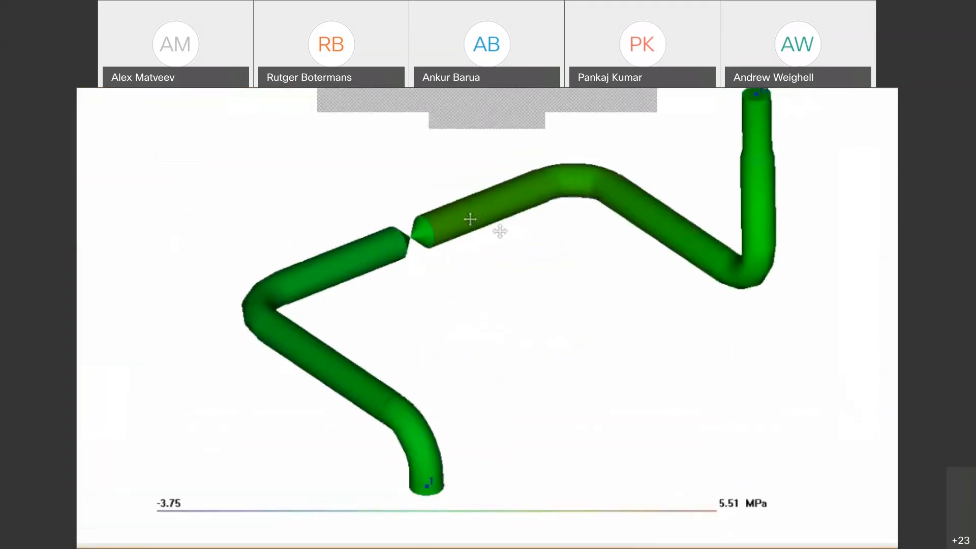
double_click(420, 256)
mouse_move(498, 204)
left_mouse_down()
mouse_move(542, 187)
mouse_move(534, 198)
mouse_move(448, 176)
mouse_move(490, 201)
left_mouse_up()
mouse_move(491, 163)
left_mouse_down()
mouse_move(499, 176)
mouse_move(483, 170)
left_mouse_up()
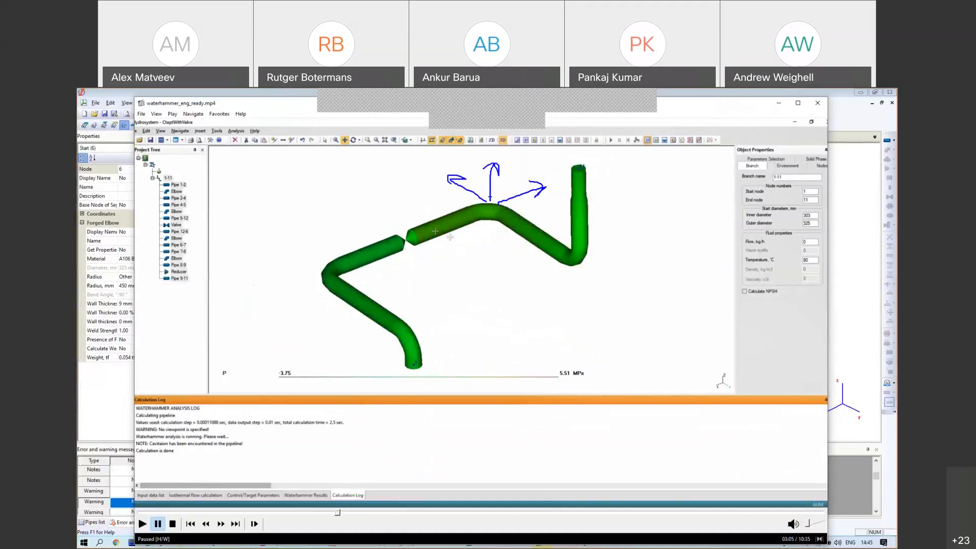
left_click_drag(692, 283, 626, 375)
left_click_drag(694, 335, 751, 373)
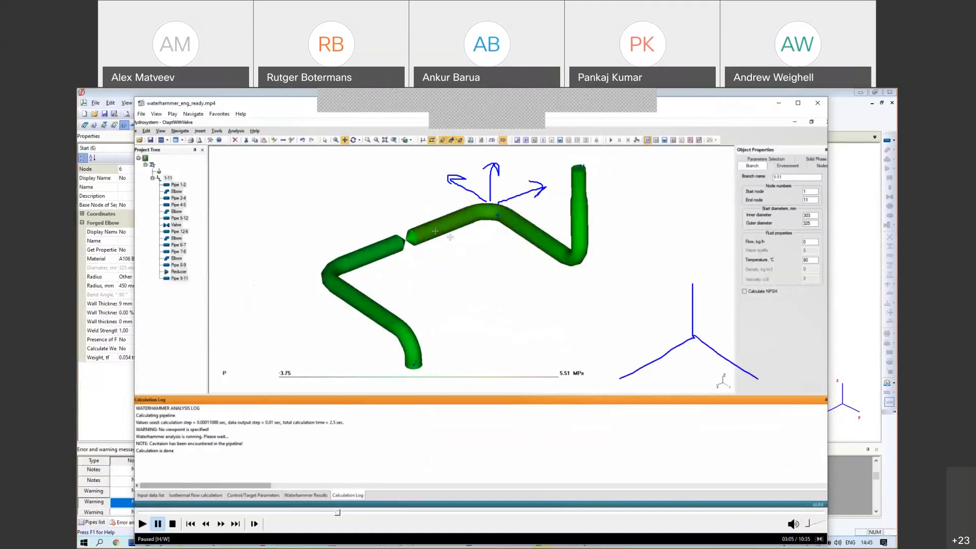
key("Escape")
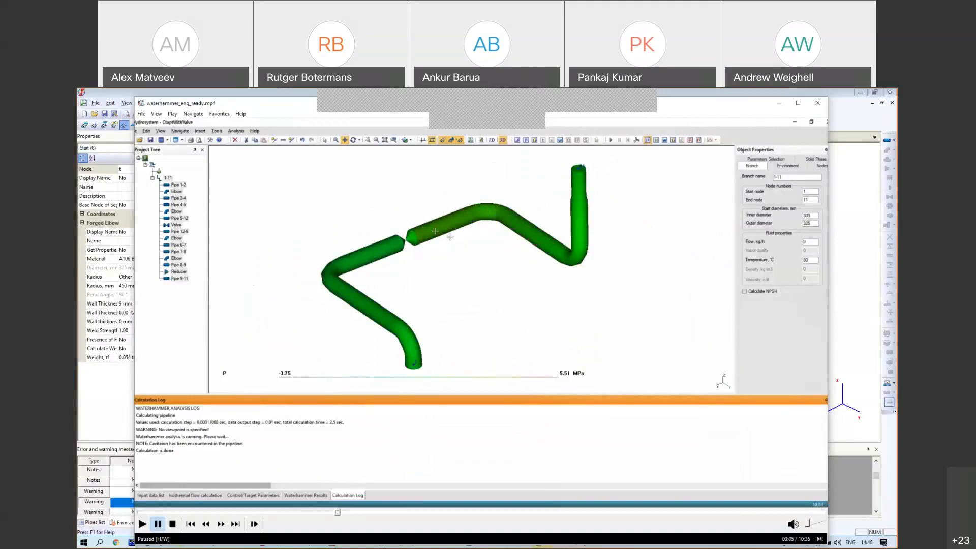
Step: Circle the pipe's elbows and the gap between segments with the screen pen
mouse_move(474, 195)
left_mouse_down()
mouse_move(517, 216)
mouse_move(466, 190)
left_mouse_up()
mouse_move(303, 269)
left_mouse_down()
mouse_move(313, 297)
mouse_move(309, 260)
mouse_move(291, 281)
left_mouse_up()
left_click_drag(393, 219, 366, 235)
mouse_move(411, 318)
left_mouse_down()
mouse_move(362, 338)
mouse_move(371, 333)
left_mouse_up()
mouse_move(560, 261)
left_mouse_down()
mouse_move(579, 233)
mouse_move(567, 244)
left_mouse_up()
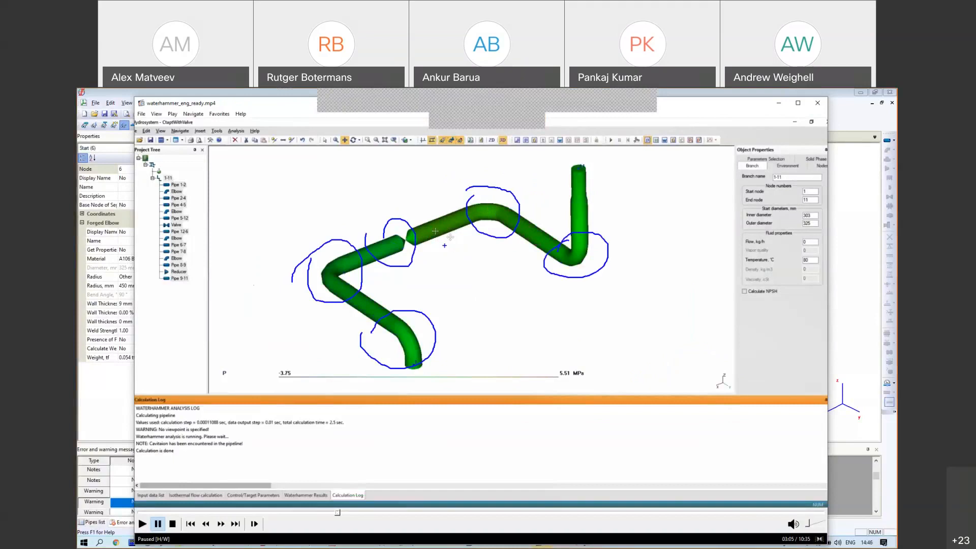
Step: Handwrite two time values near the right elbow, clear all annotations and resume playback
mouse_move(540, 320)
left_mouse_down()
mouse_move(549, 308)
mouse_move(553, 338)
left_mouse_up()
left_click(569, 332)
mouse_move(598, 311)
left_mouse_down()
mouse_move(584, 334)
mouse_move(605, 346)
mouse_move(568, 381)
left_mouse_up()
left_click_drag(581, 373, 605, 379)
left_click(612, 376)
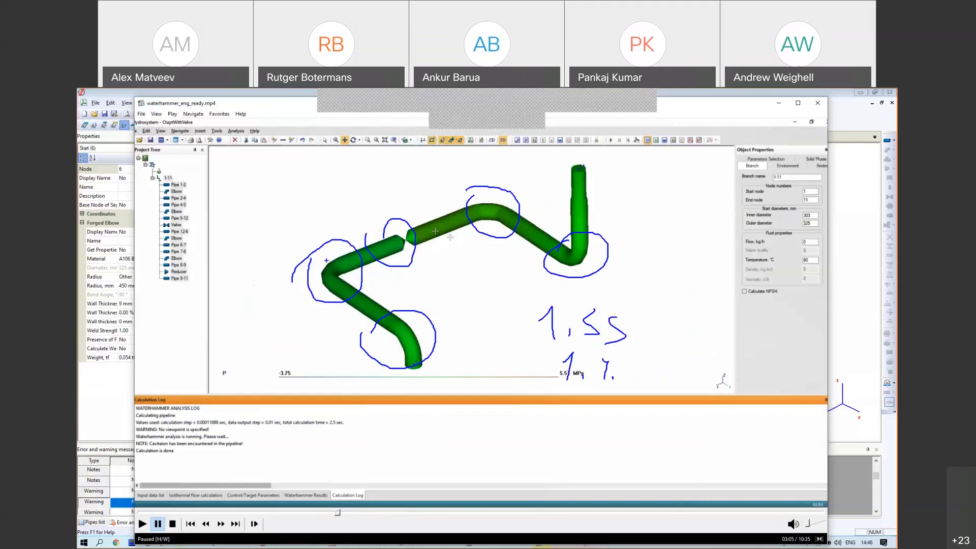
mouse_move(533, 314)
left_mouse_down()
mouse_move(687, 326)
mouse_move(518, 316)
left_mouse_up()
left_click_drag(475, 189, 460, 205)
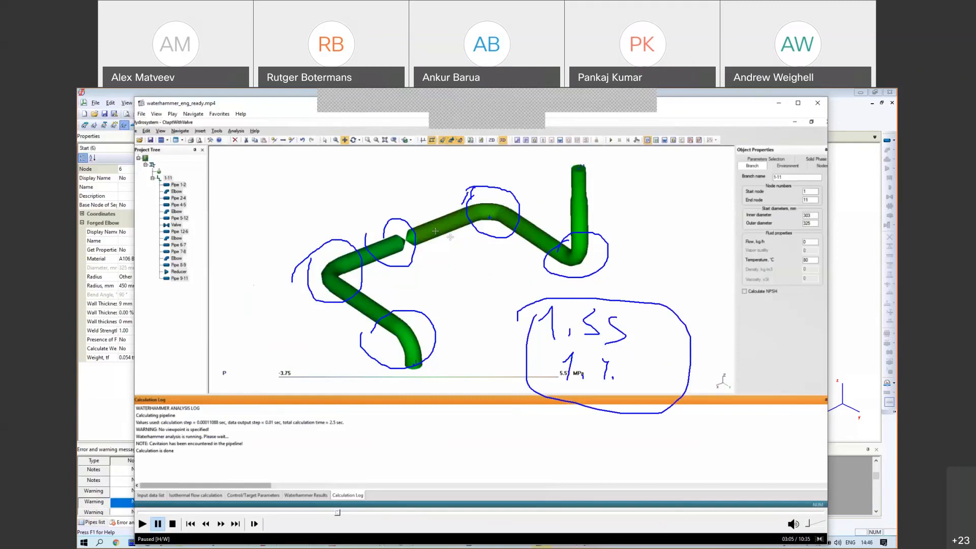
key("Escape")
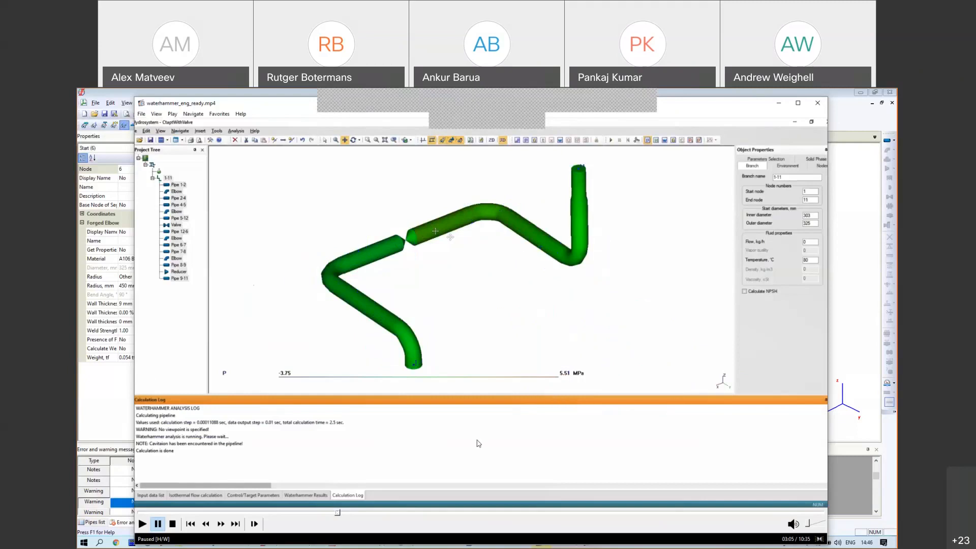
key("space")
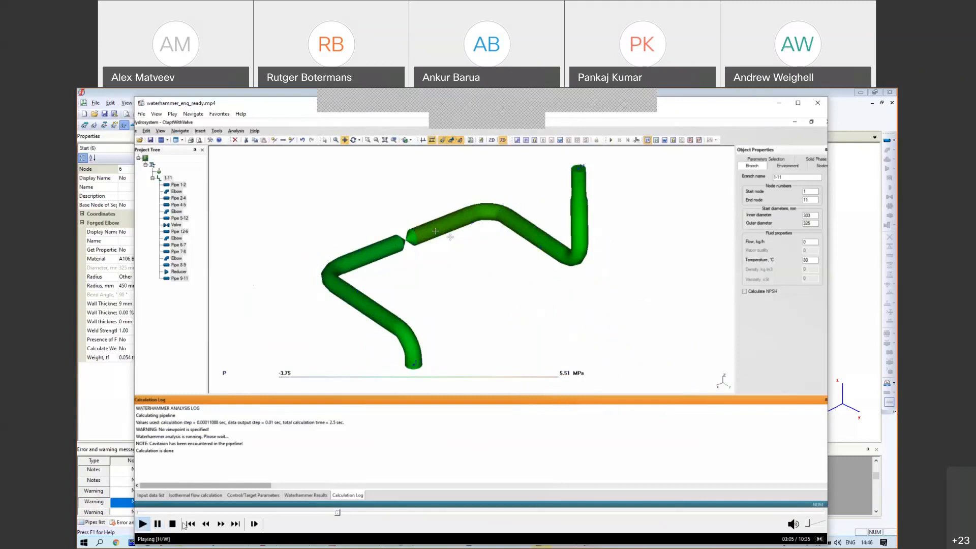
Step: Skip the waterhammer video ahead to the force chart, pause it, and close the player
left_click(350, 513)
left_click(366, 513)
key("space")
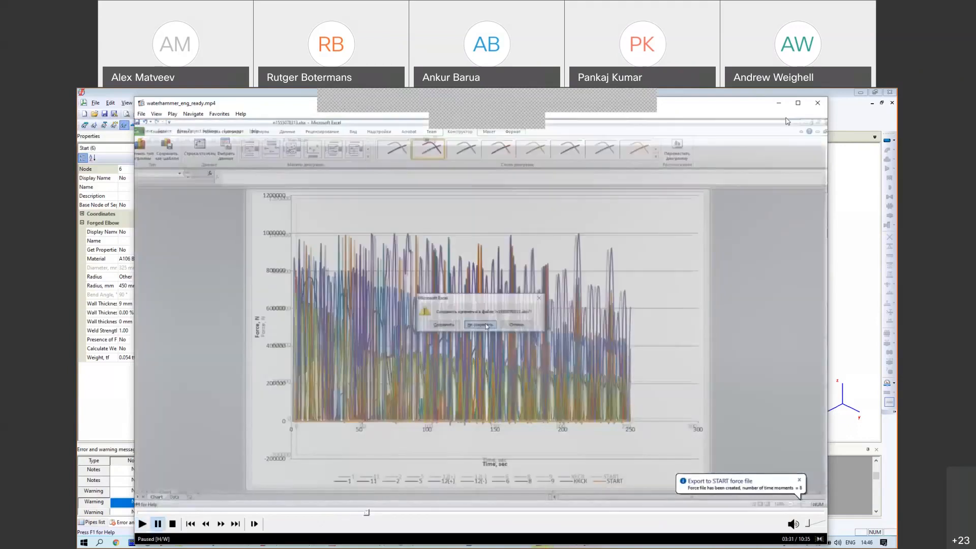
left_click(817, 102)
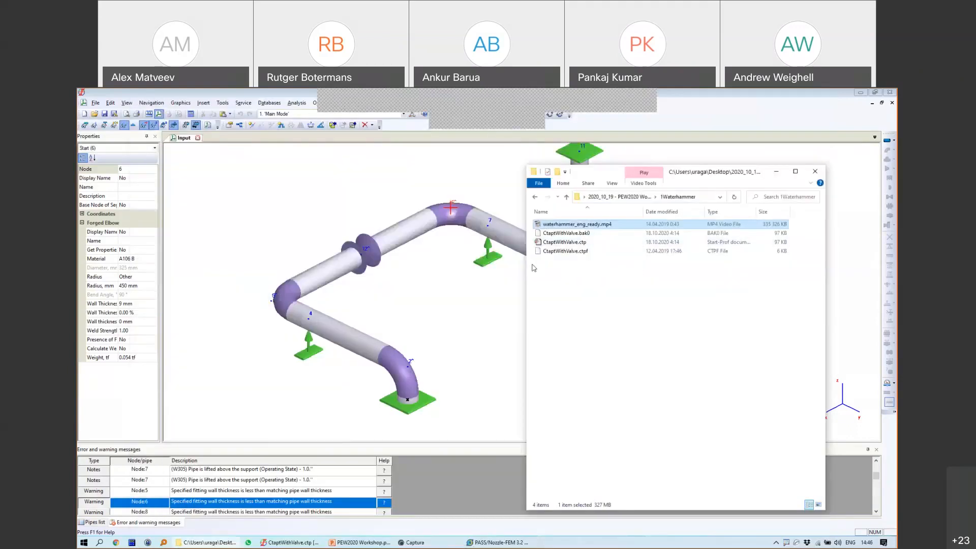
Step: Select CtaptWithValve.ctpf and bring the Start-Prof model window back in a restored size
left_click(565, 251)
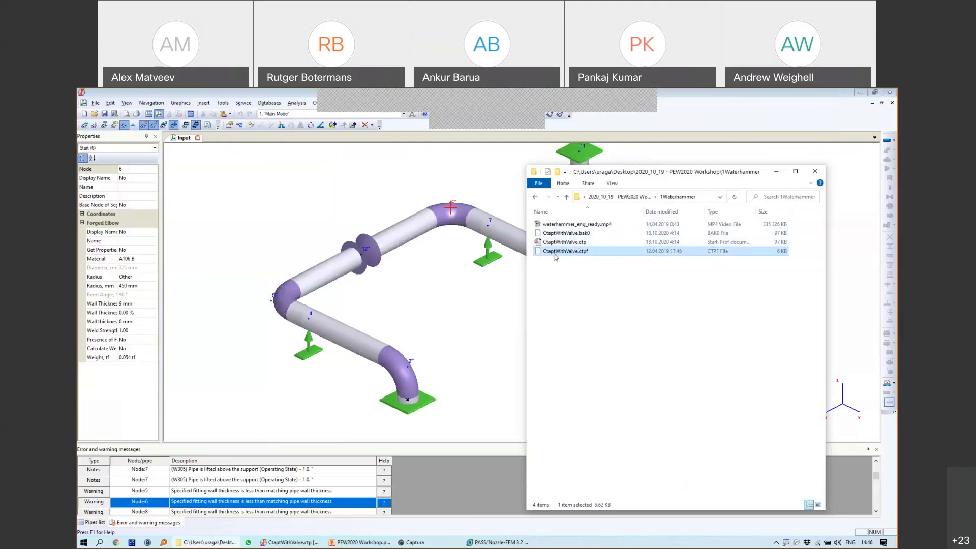
left_click(517, 257)
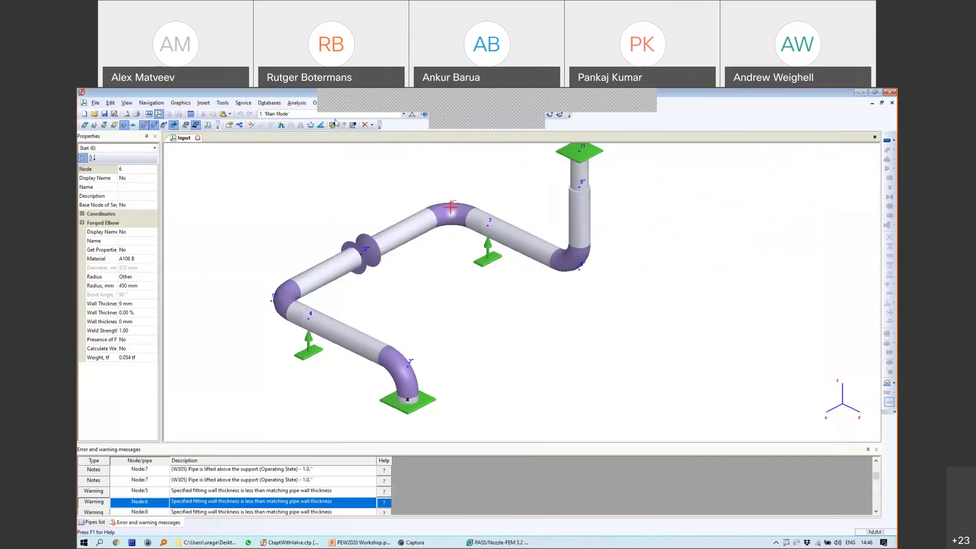
left_click(875, 93)
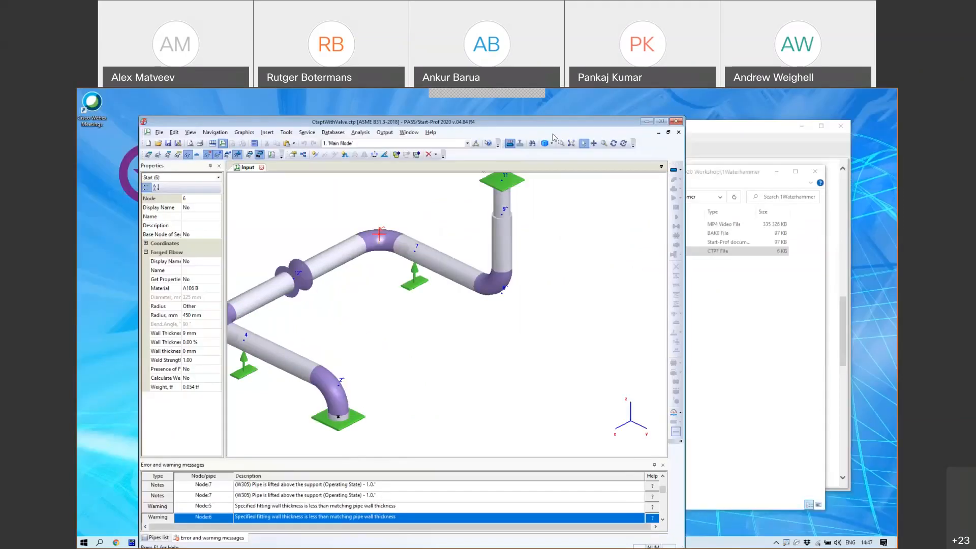
Step: Add force loads to Main Mode from CtaptWithValve.ctpf in the 1Waterhammer folder
left_click(476, 144)
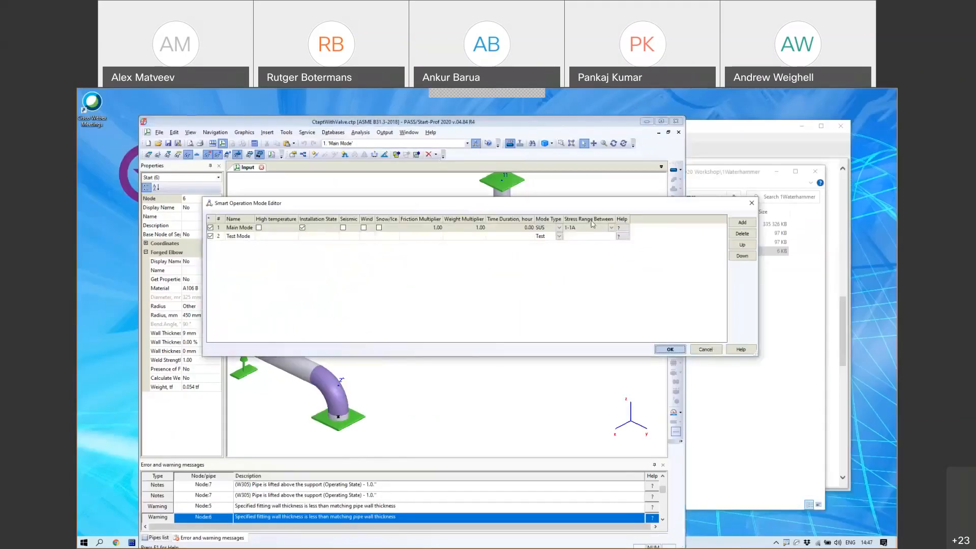
left_click_drag(376, 203, 391, 220)
left_click(252, 245)
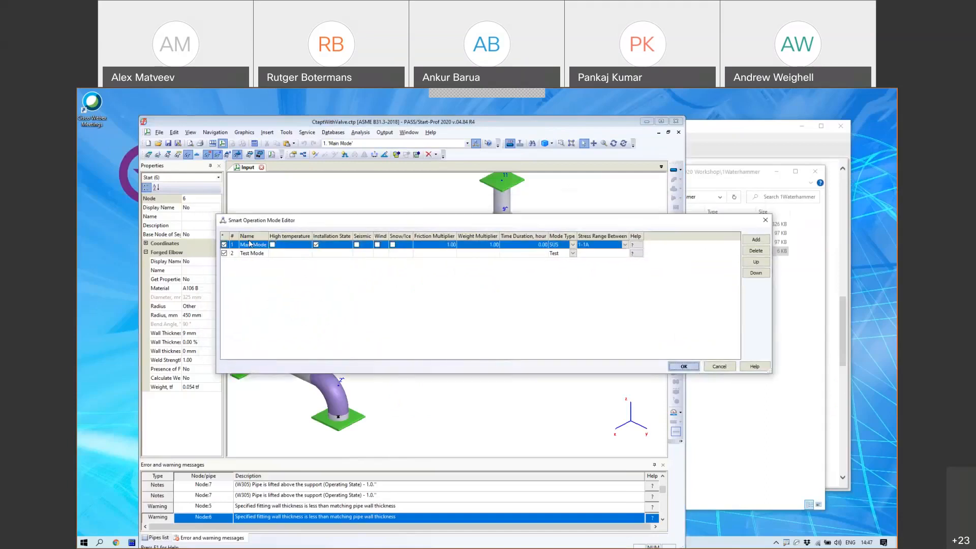
left_click(755, 239)
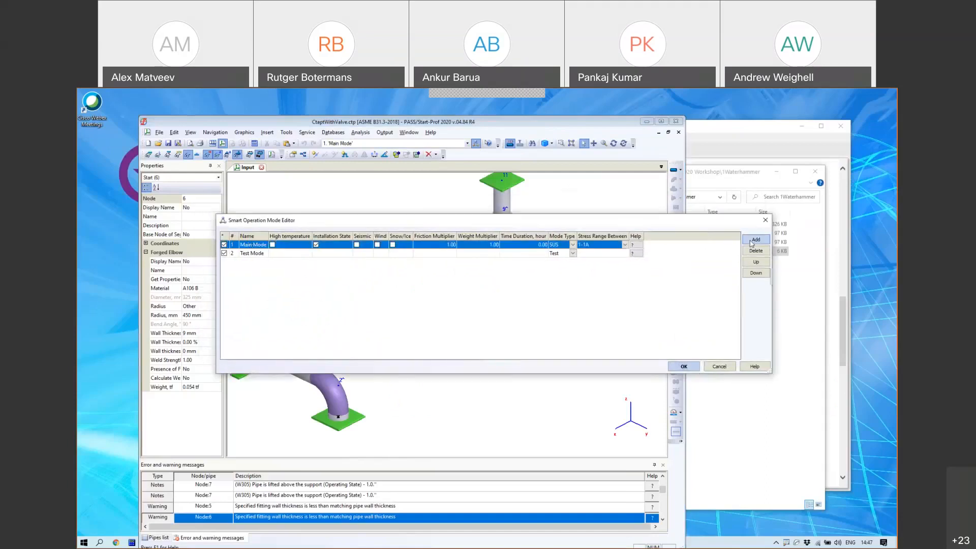
left_click(802, 279)
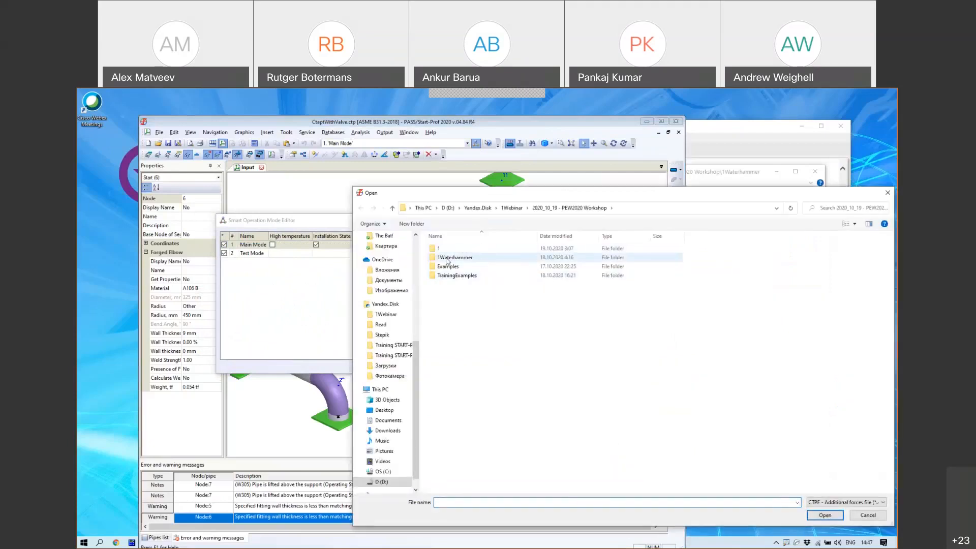
double_click(447, 258)
left_click(448, 282)
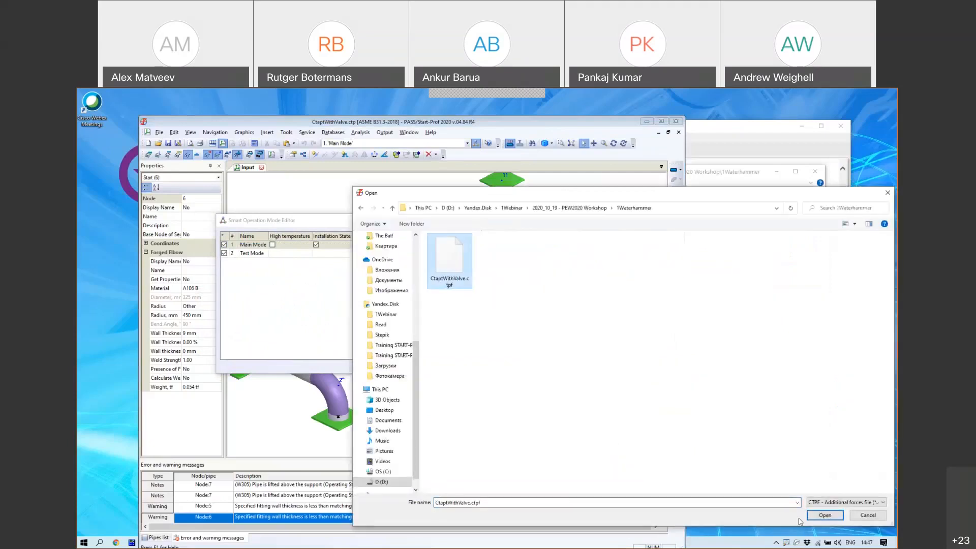
left_click(824, 515)
Step: Highlight the new time sub-modes 1.1–1.8 from time=0.02, confirm the editor, and maximize the window
left_click(290, 256)
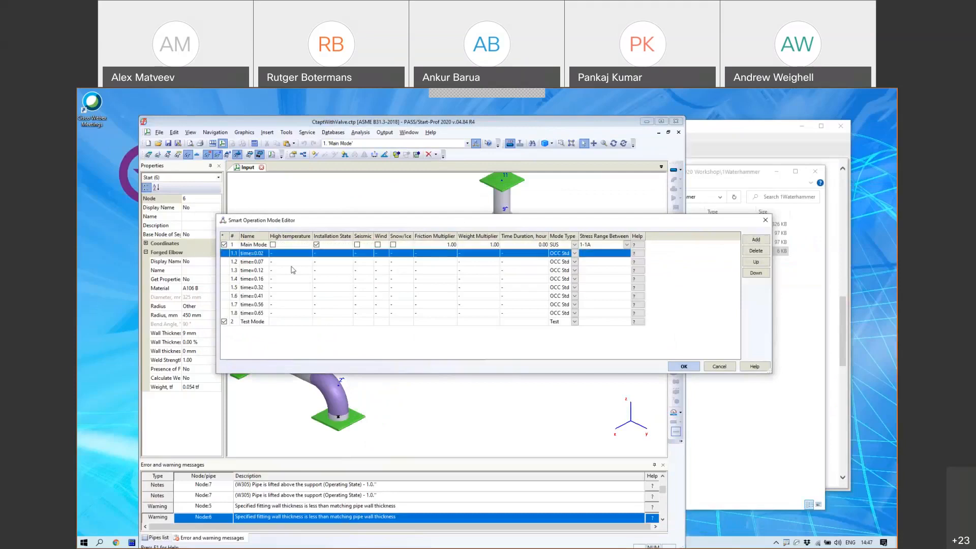
mouse_move(239, 248)
left_mouse_down()
mouse_move(219, 257)
mouse_move(227, 317)
mouse_move(268, 323)
mouse_move(279, 247)
mouse_move(232, 245)
left_mouse_up()
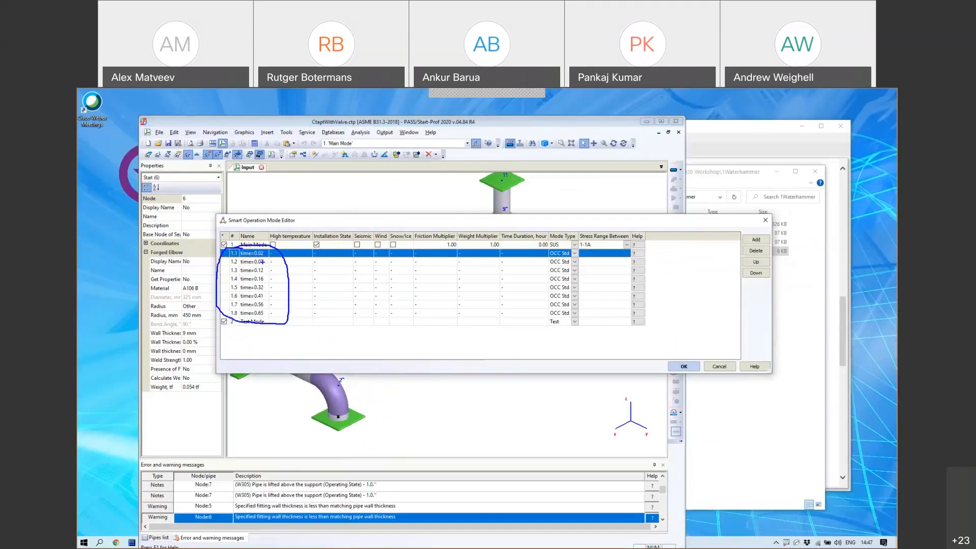
mouse_move(266, 257)
left_mouse_down()
mouse_move(298, 260)
mouse_move(278, 262)
mouse_move(287, 273)
mouse_move(271, 296)
left_mouse_up()
mouse_move(302, 224)
left_mouse_down()
mouse_move(224, 239)
mouse_move(213, 262)
left_mouse_up()
key("Escape")
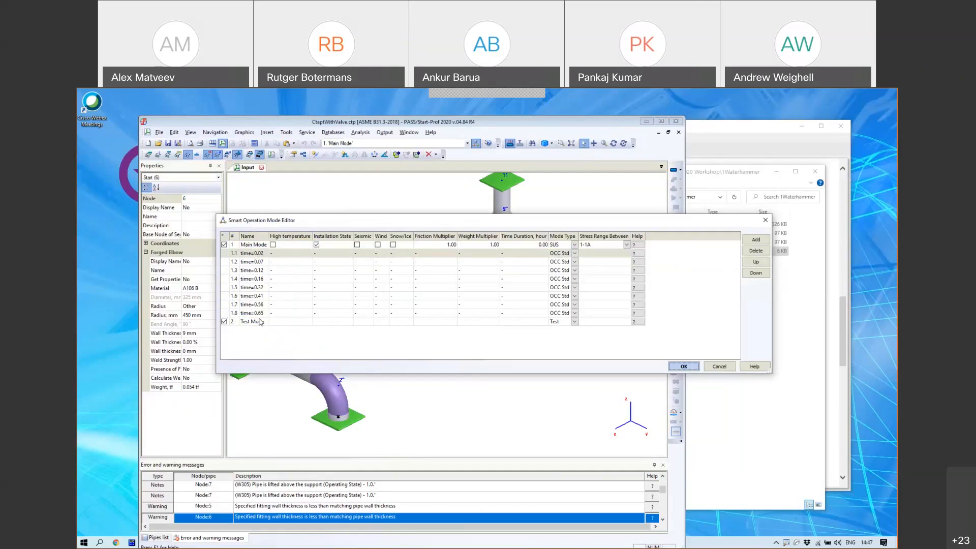
left_click(684, 366)
left_click(660, 121)
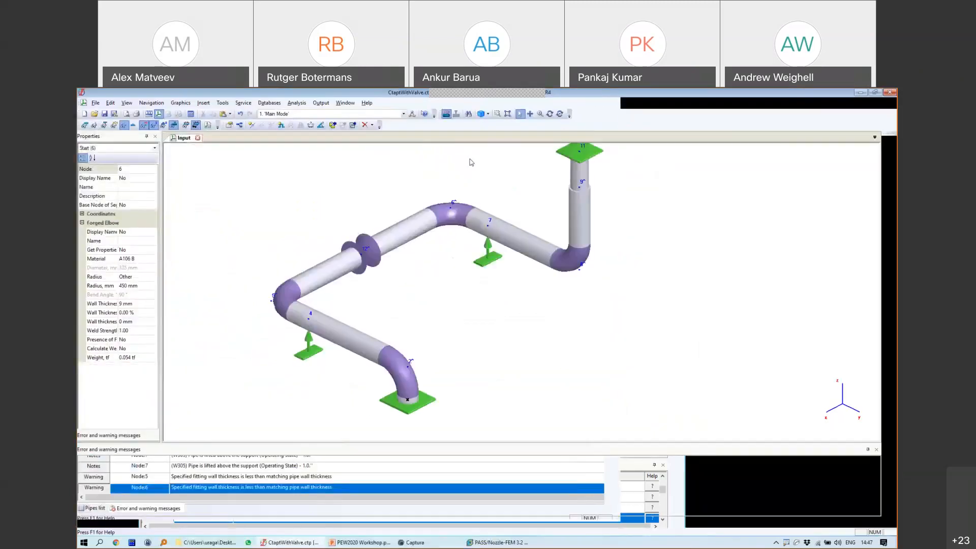
Step: Run the calculation and display graphic output, showing node 10 displaced 3.74 mm in Z
left_click(191, 115)
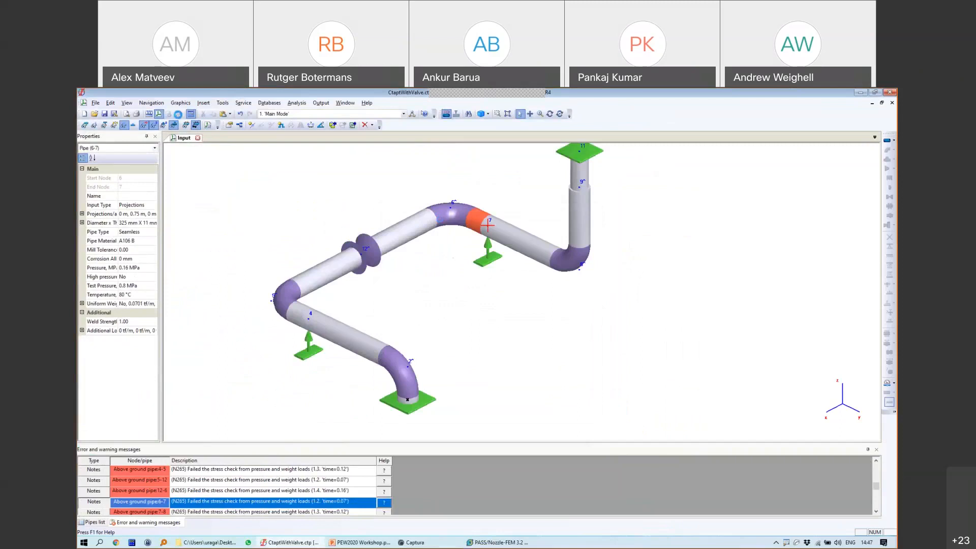
left_click(179, 114)
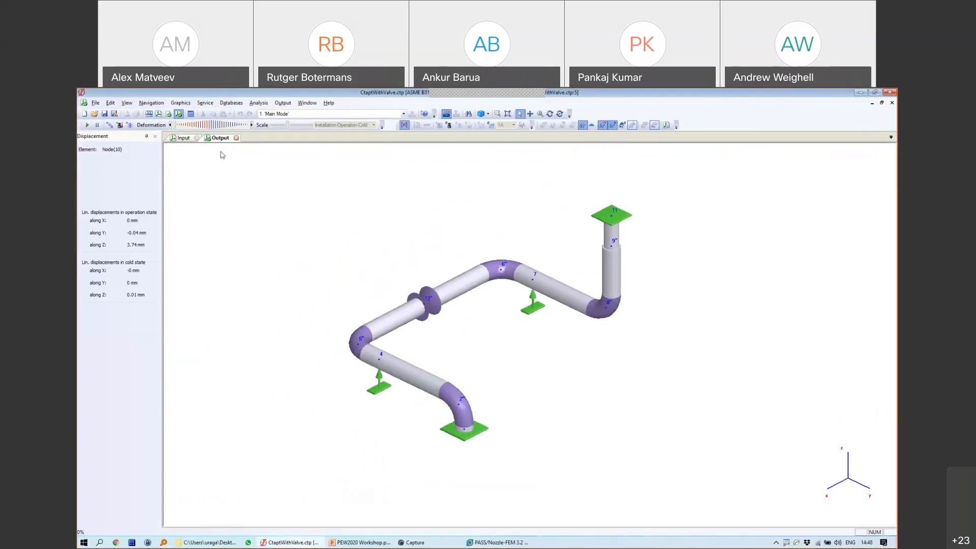
Step: Play the deformation animation and view time steps 0.02, 0.07, 0.12 and 0.16
left_click(86, 125)
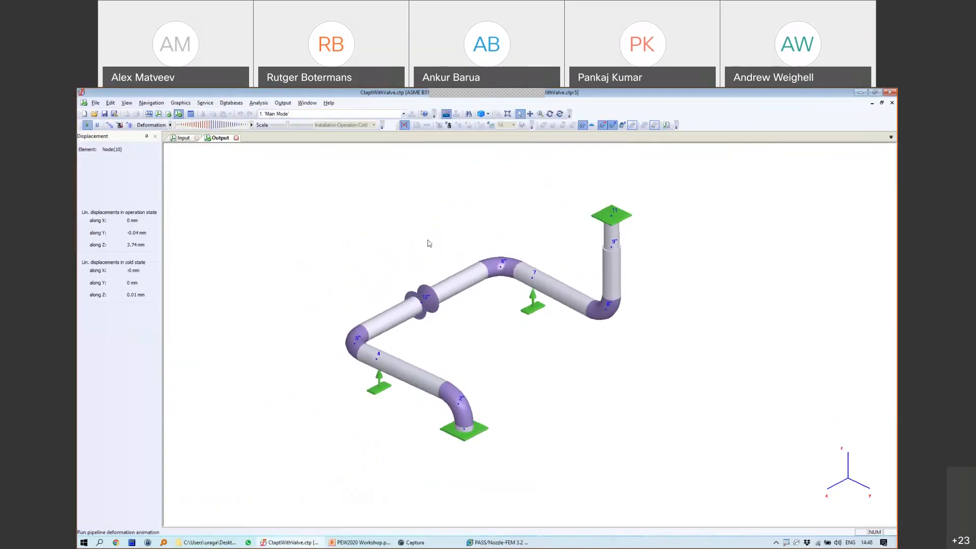
left_click(290, 114)
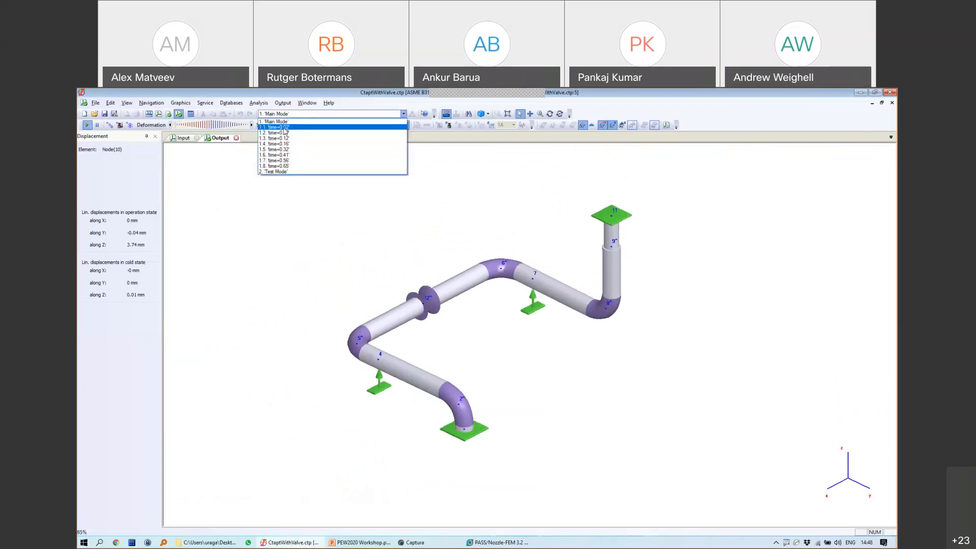
left_click(277, 132)
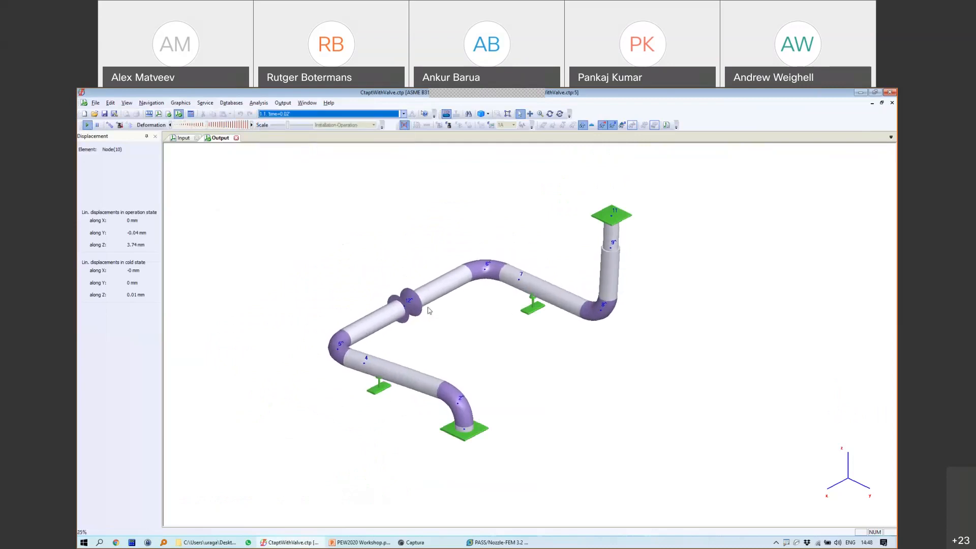
left_click(281, 114)
left_click(281, 133)
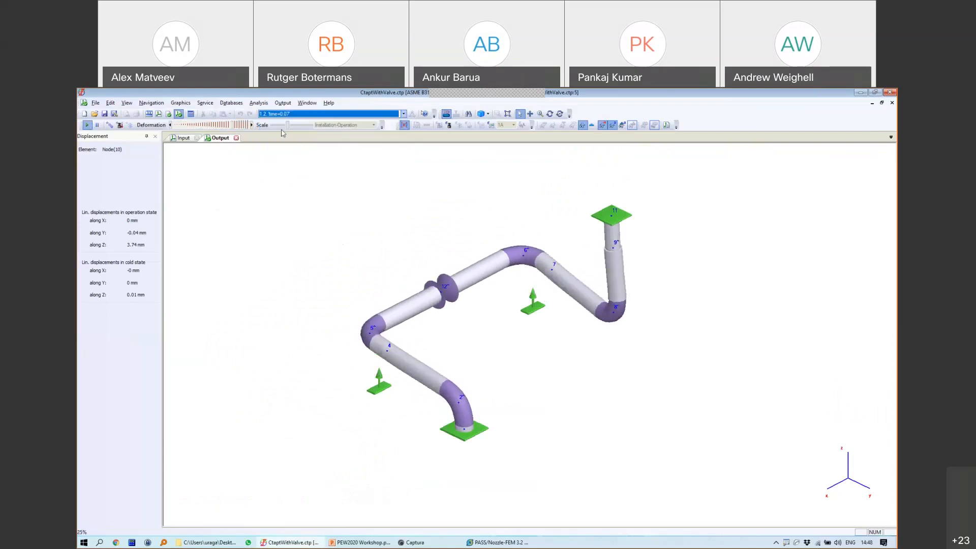
left_click(291, 115)
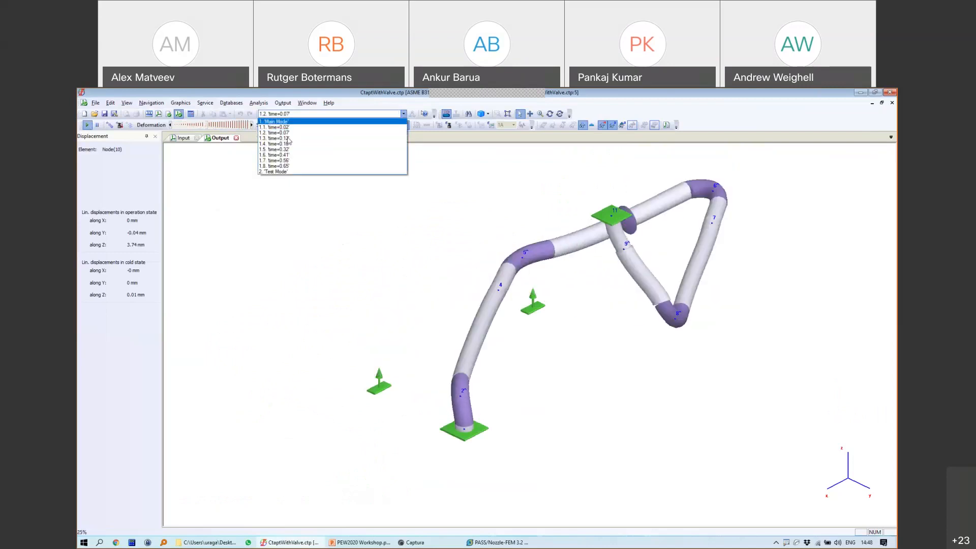
left_click(287, 138)
left_click(308, 114)
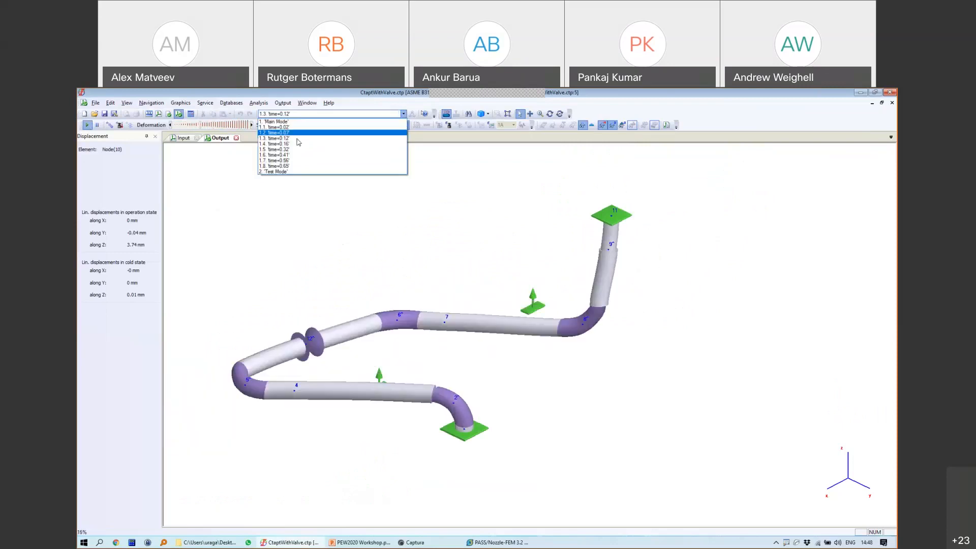
left_click(299, 143)
Step: View the deformation at time=0.32, 0.56 and 0.65, then close the results view
left_click(307, 114)
left_click(302, 149)
left_click(307, 114)
left_click(298, 161)
left_click(307, 114)
left_click(289, 166)
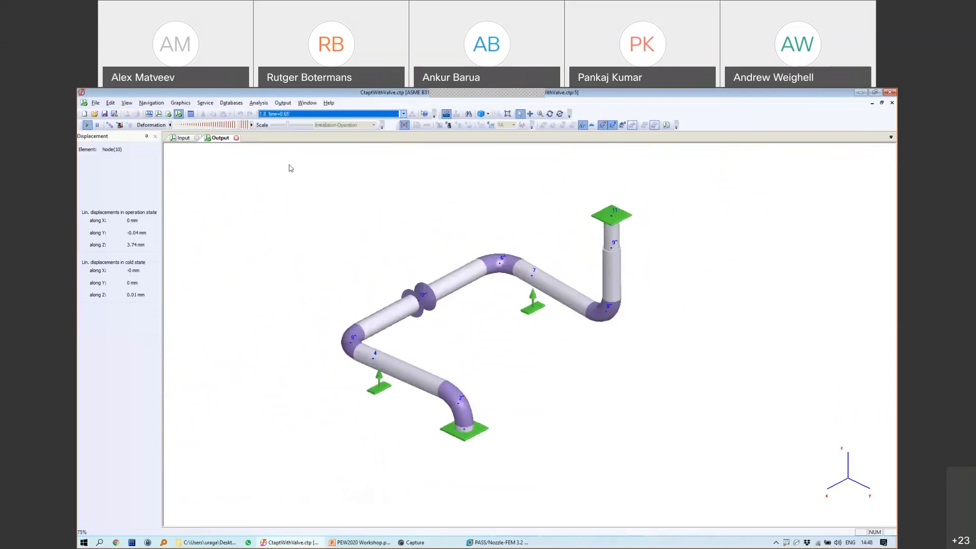
left_click(236, 137)
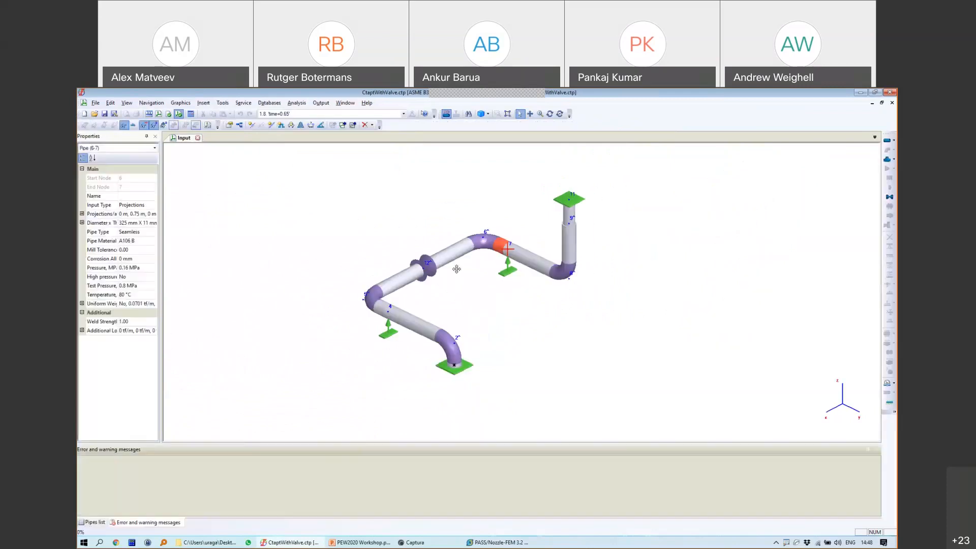
Step: Switch to load case 1.2 time=0.07, frame the bend, and open node 6's properties
left_click(307, 114)
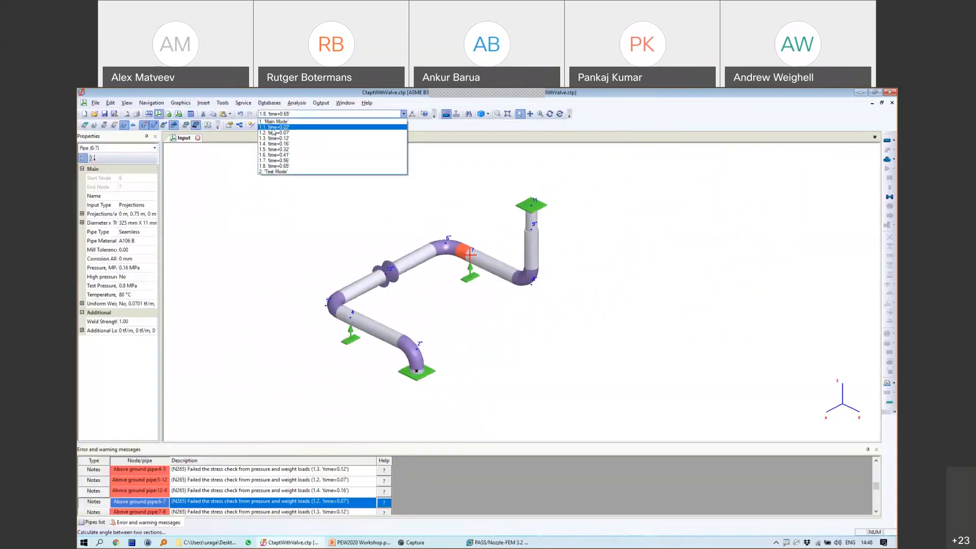
left_click(283, 133)
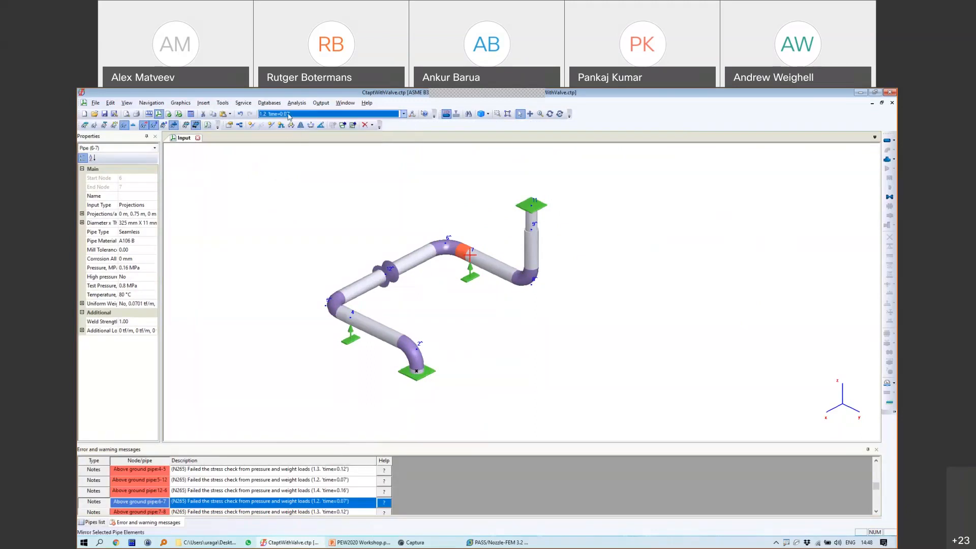
scroll(448, 244, "up", 5)
middle_click_drag(447, 246, 532, 216)
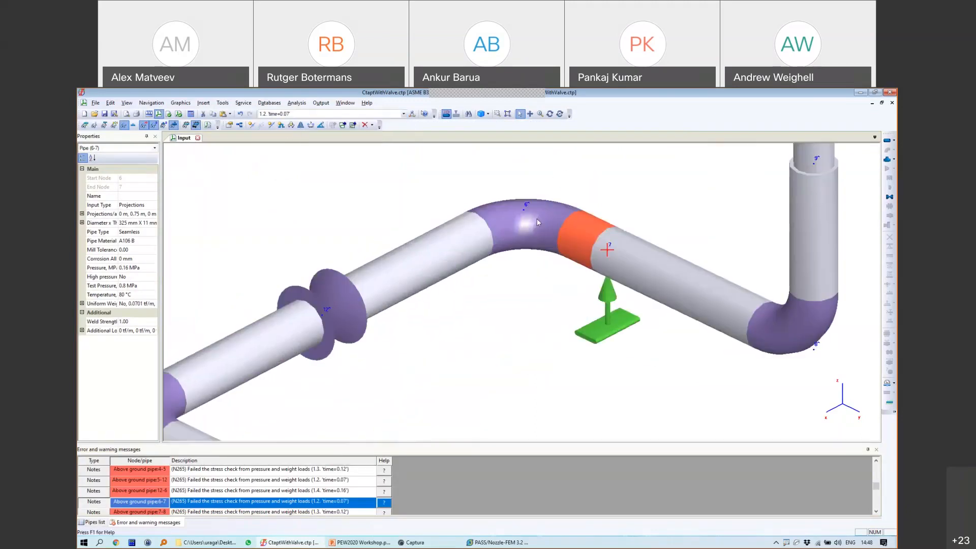
scroll(533, 216, "down", 2)
double_click(533, 215)
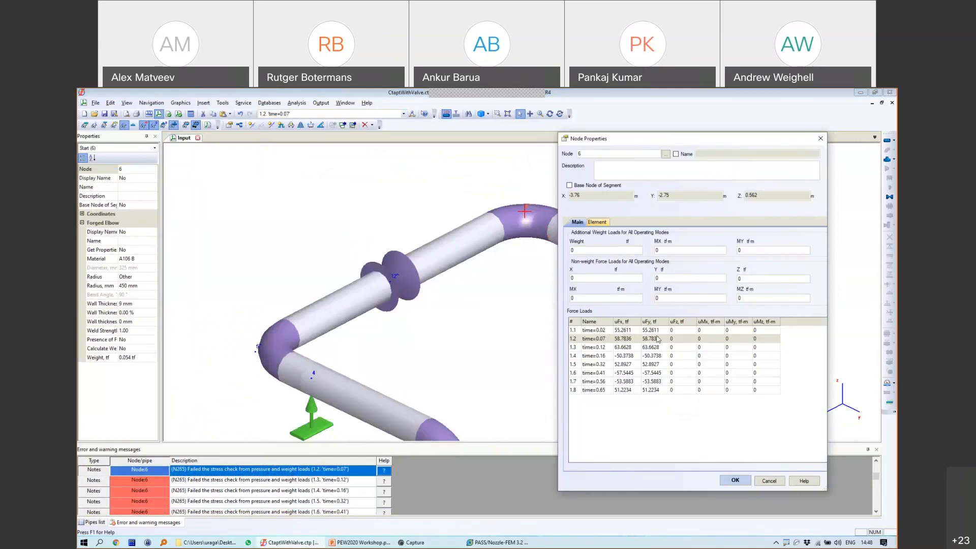
Step: Close node 6's properties, review node 5's time=0.07 force load, and cancel
left_click(768, 480)
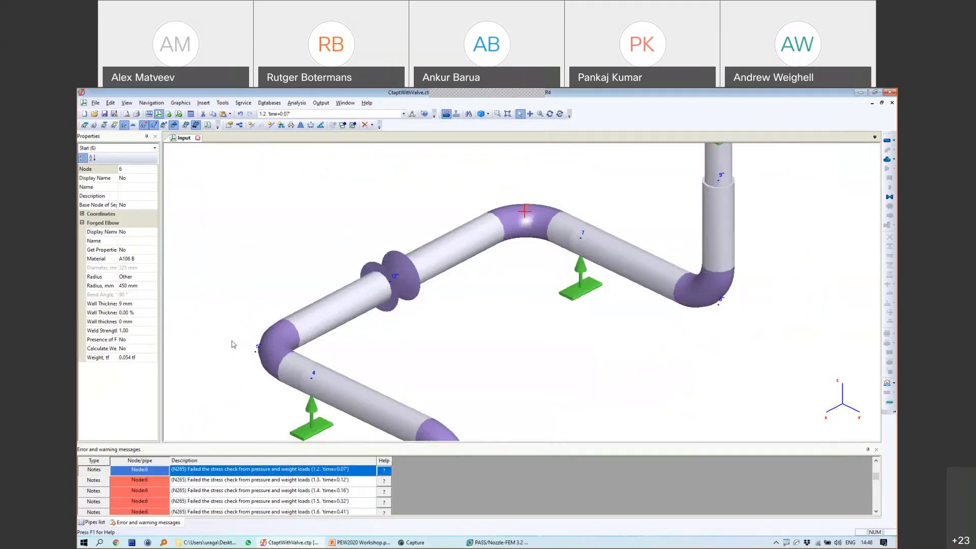
double_click(257, 351)
left_click(577, 222)
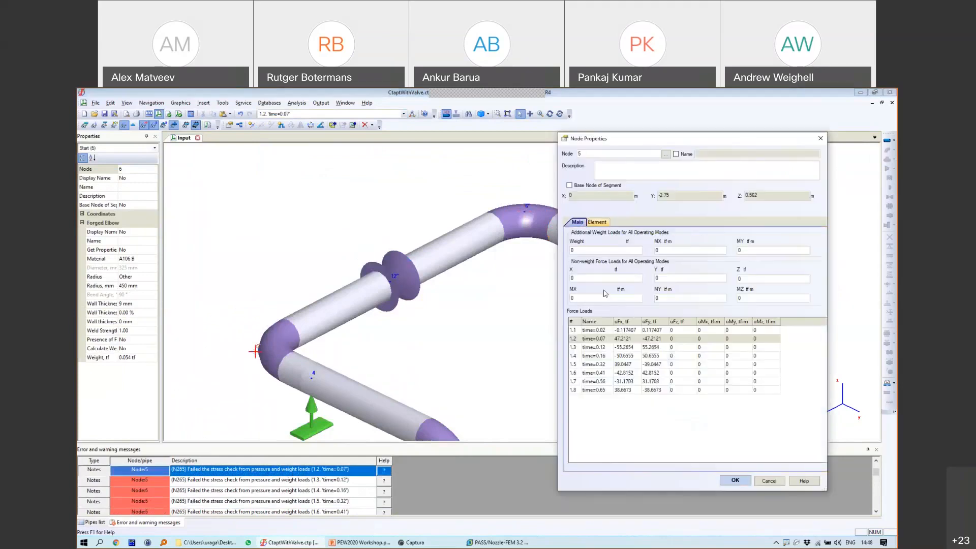
left_click(638, 339)
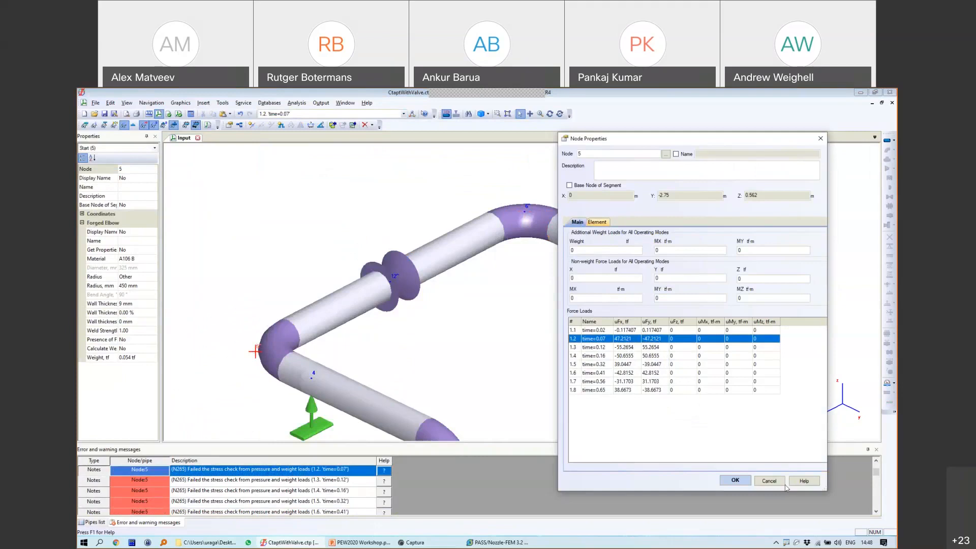
left_click(783, 483)
Step: Draw ink arrows at the top elbow, node 5 and node 8, and circle the time=0.07 case
mouse_move(534, 208)
left_mouse_down()
mouse_move(607, 182)
mouse_move(593, 198)
left_mouse_up()
mouse_move(551, 168)
left_mouse_down()
mouse_move(483, 223)
mouse_move(484, 192)
left_mouse_up()
key("Escape")
left_click(554, 377)
left_click_drag(537, 208, 598, 187)
mouse_move(254, 341)
left_mouse_down()
mouse_move(213, 301)
mouse_move(205, 316)
left_mouse_up()
mouse_move(708, 314)
left_mouse_down()
mouse_move(702, 342)
mouse_move(665, 334)
left_mouse_up()
mouse_move(288, 113)
left_mouse_down()
mouse_move(271, 108)
mouse_move(296, 107)
mouse_move(268, 110)
mouse_move(340, 144)
mouse_move(298, 148)
left_mouse_up()
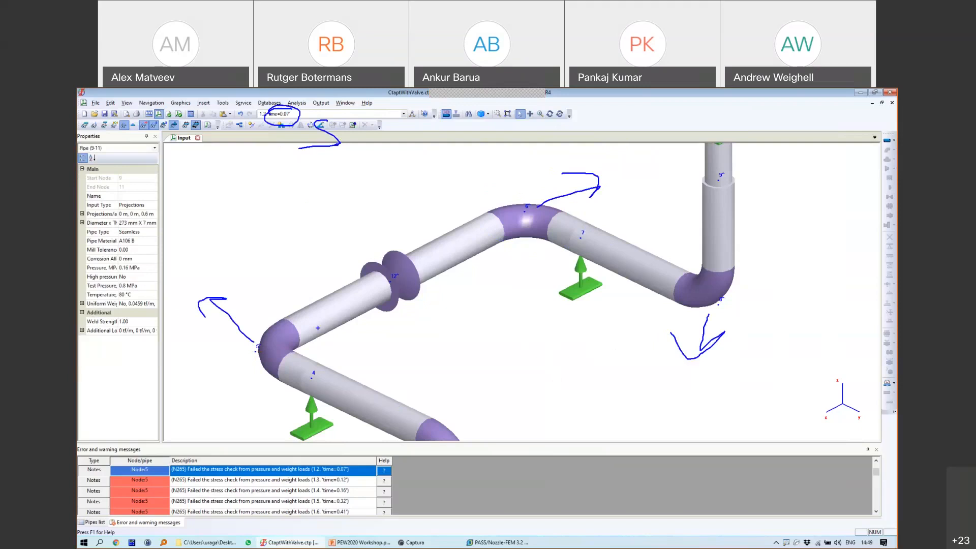
Step: Centre the model, inspect elbow node 6 and valve node 12, then close CtaptWithValve.ctp
scroll(629, 361, "down", 5)
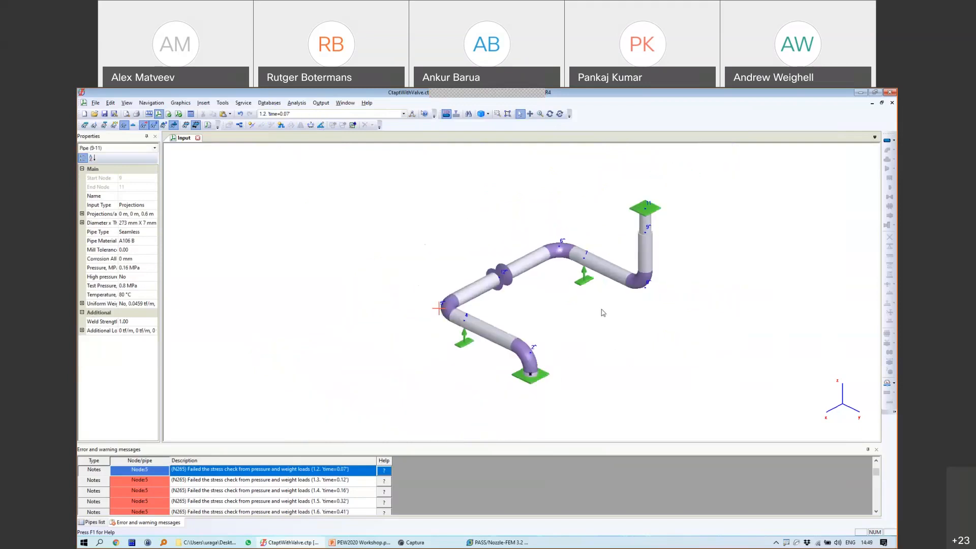
scroll(498, 287, "up", 3)
scroll(528, 259, "down", 2)
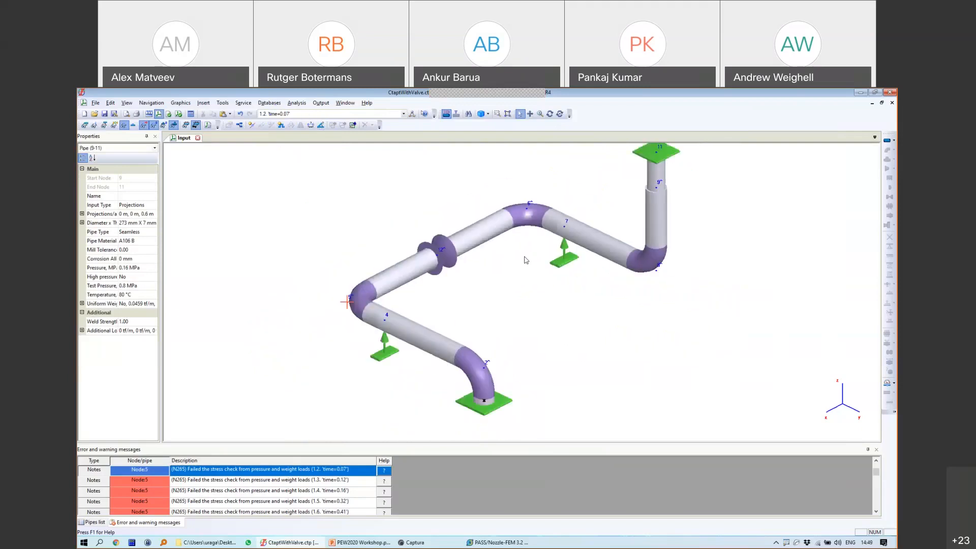
middle_click_drag(586, 263, 574, 279)
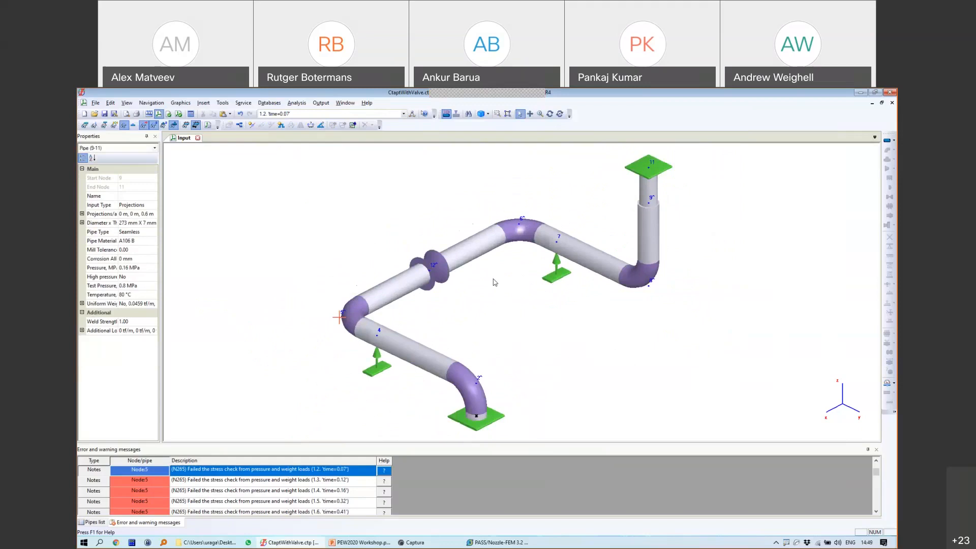
left_click(508, 246)
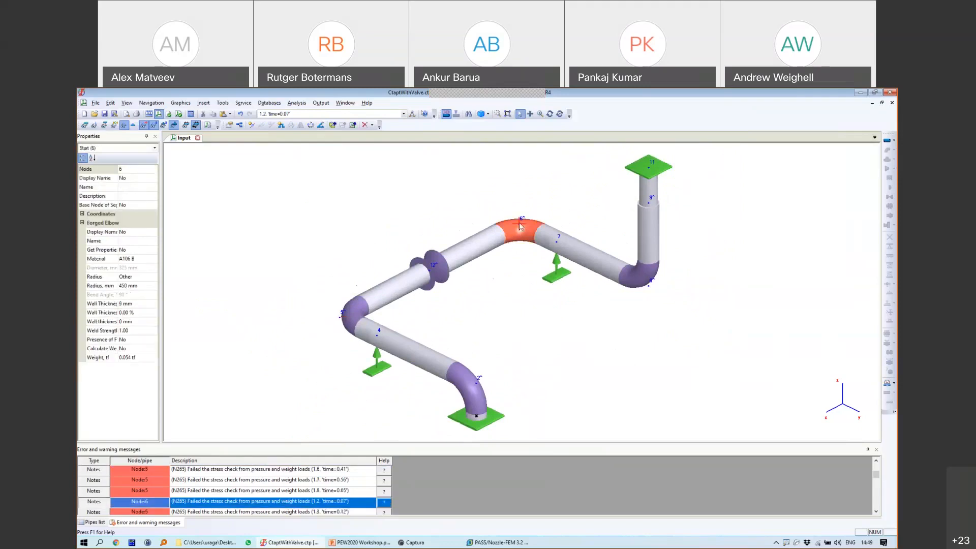
left_click(429, 273)
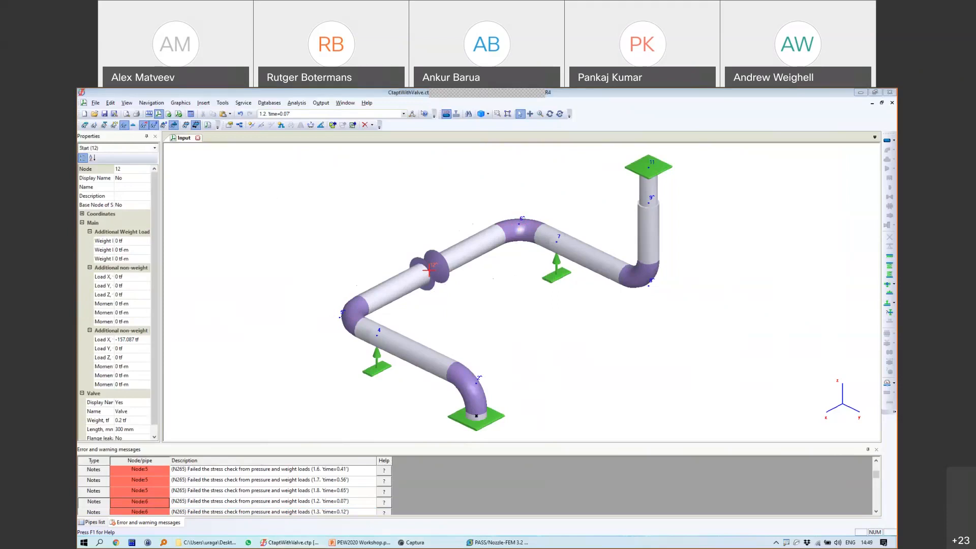
left_click(198, 138)
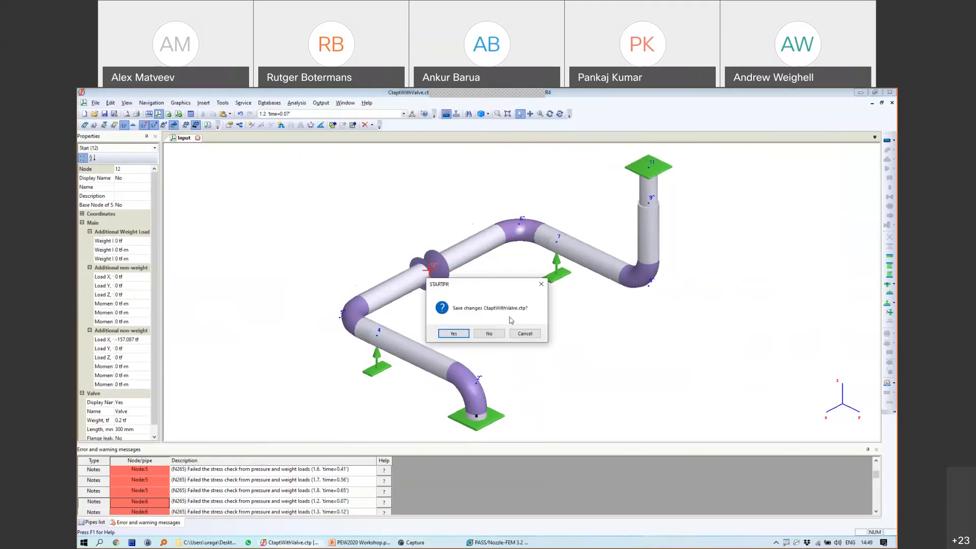
Step: Discard changes, reopen recent START1.ctp, and accept its ASME B31.3-2018 project settings
left_click(491, 333)
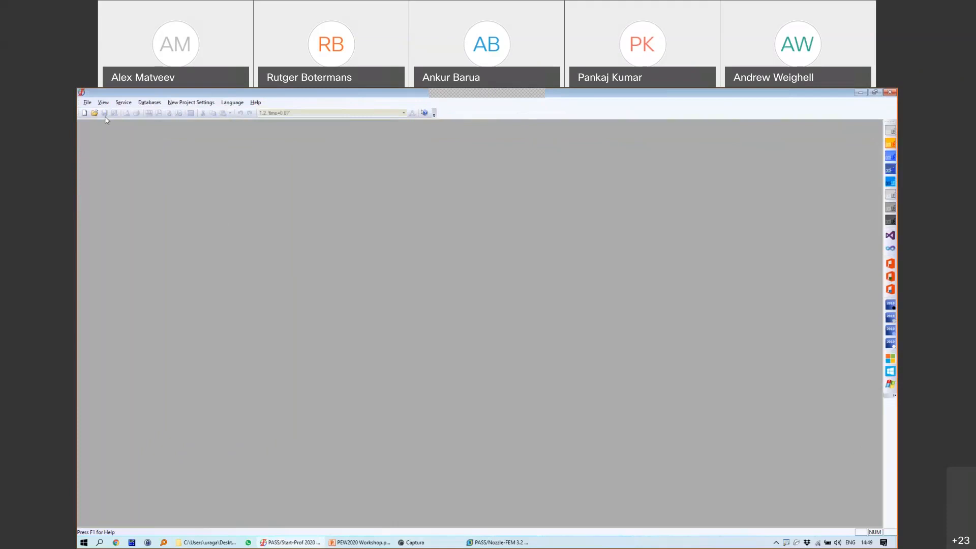
left_click(86, 102)
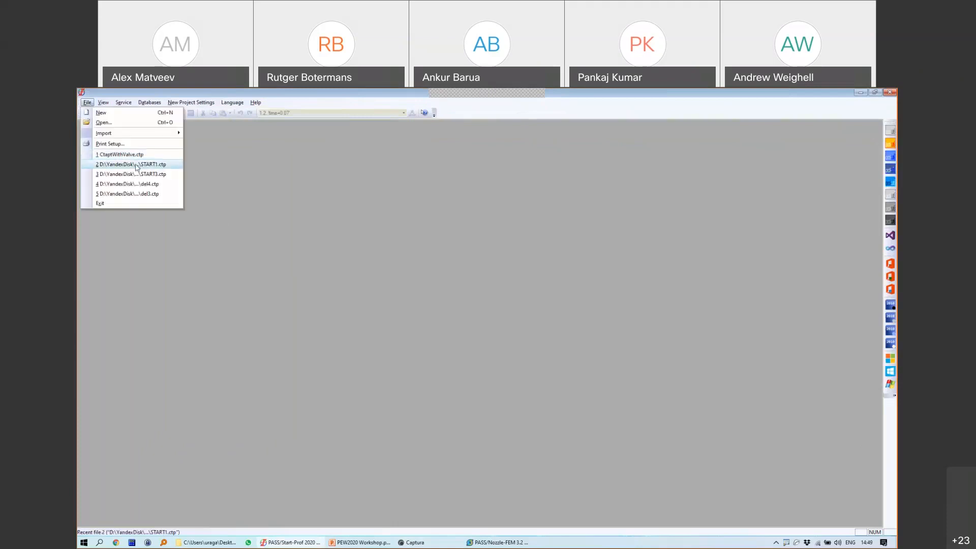
left_click(136, 165)
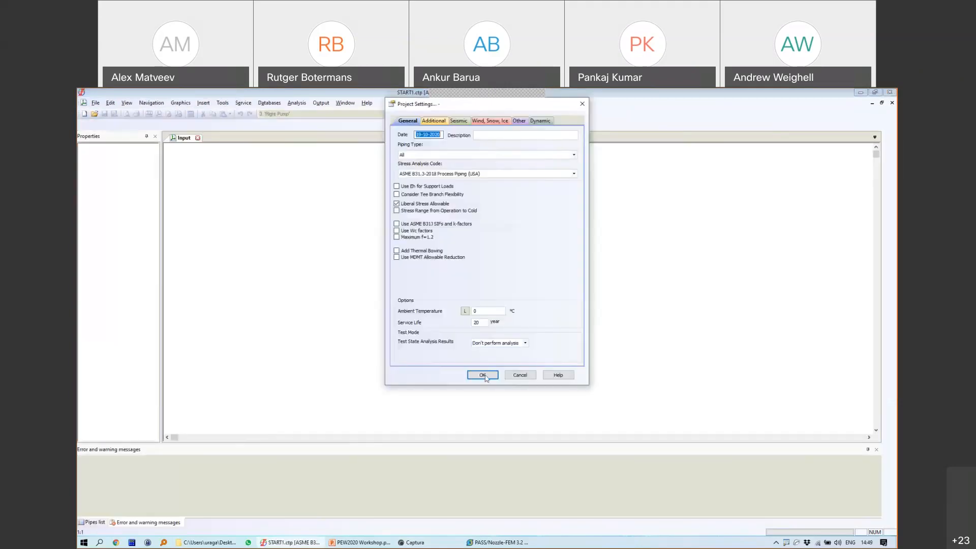
left_click(484, 375)
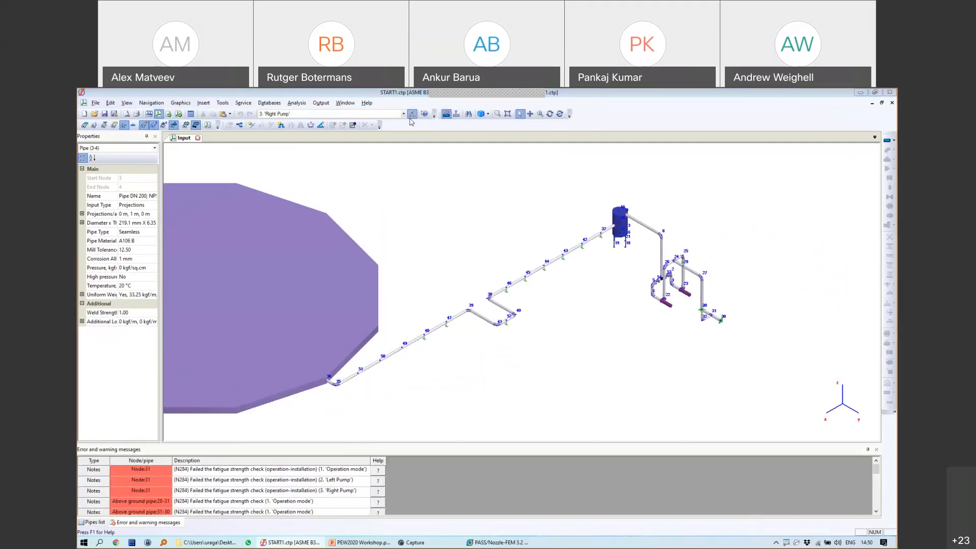
Step: Delete the Left Pump and Right Pump operation modes
left_click(412, 114)
left_click(646, 252)
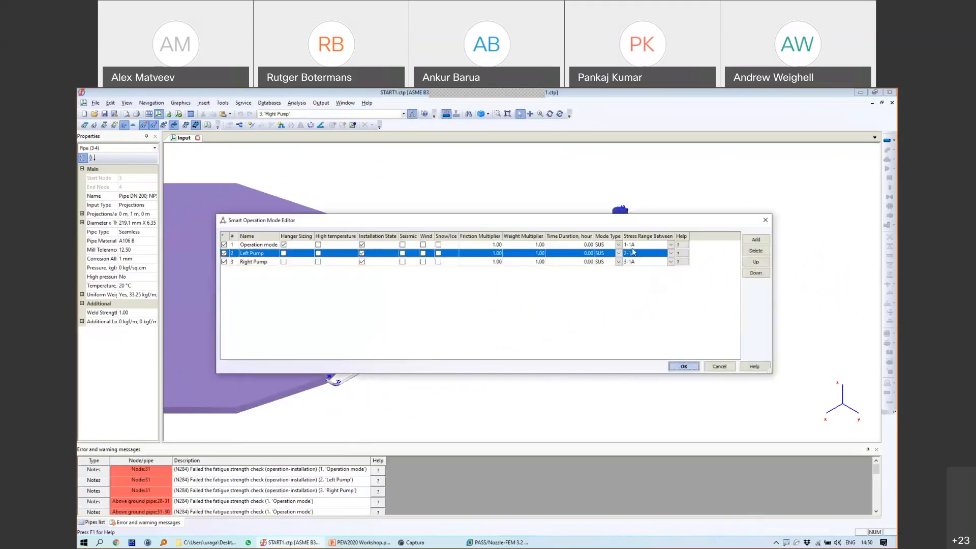
left_click(756, 251)
left_click(257, 253)
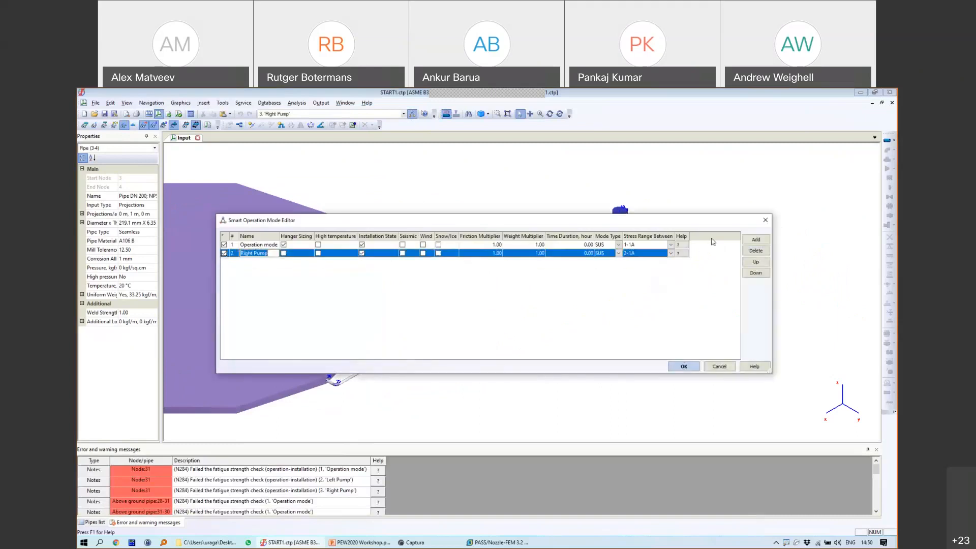
left_click(755, 250)
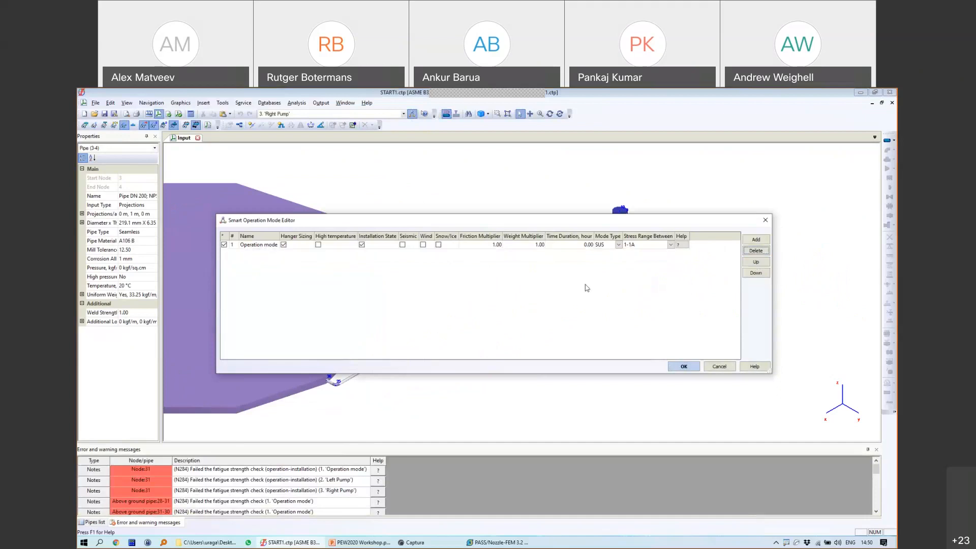
left_click(687, 367)
Step: Set user-defined seismic acceleration to X=1 g, Y=1 g and vertical Z=0.7 g
right_click(533, 187)
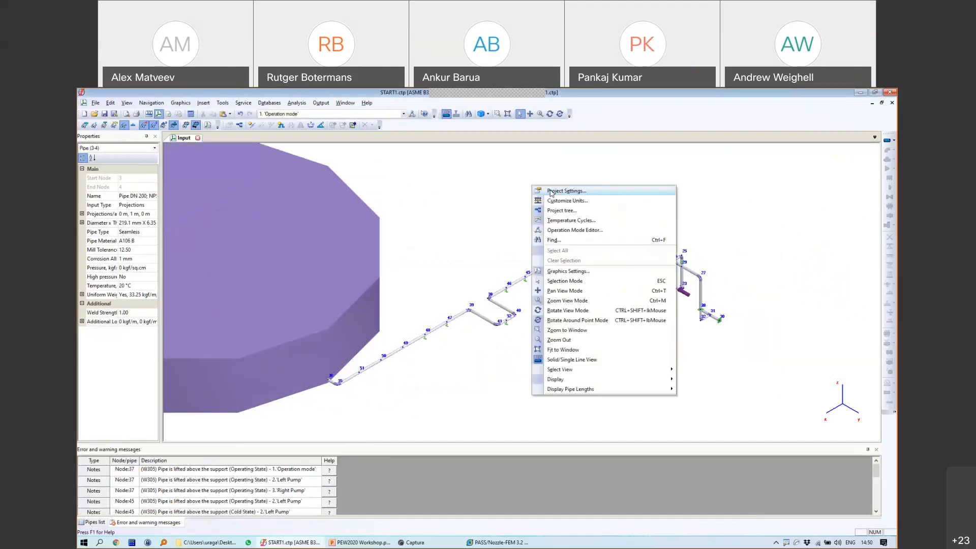
left_click(569, 191)
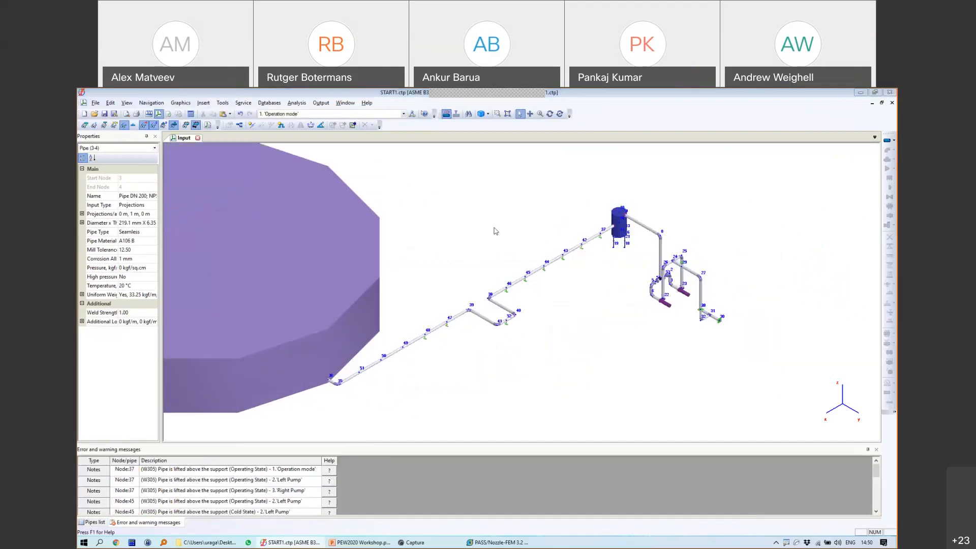
left_click(457, 189)
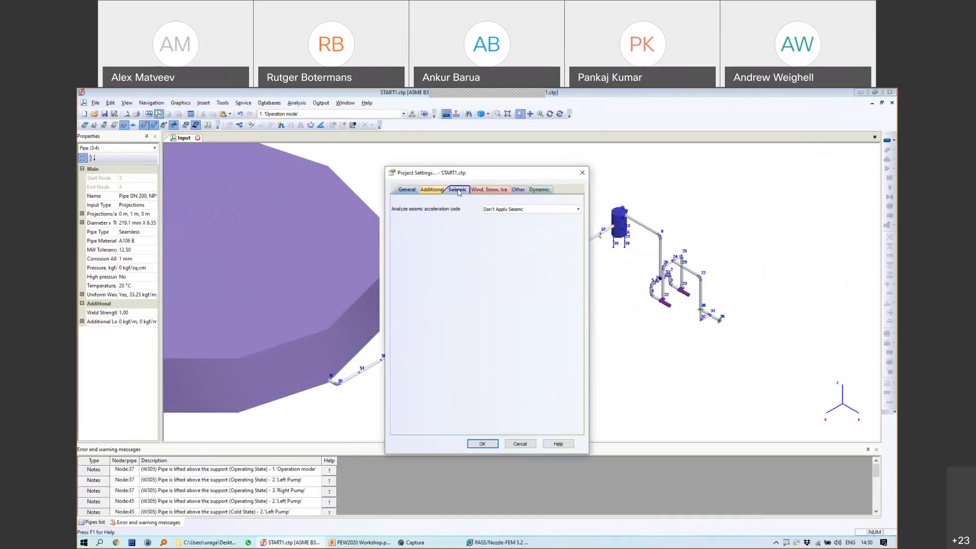
left_click(486, 212)
left_click(512, 227)
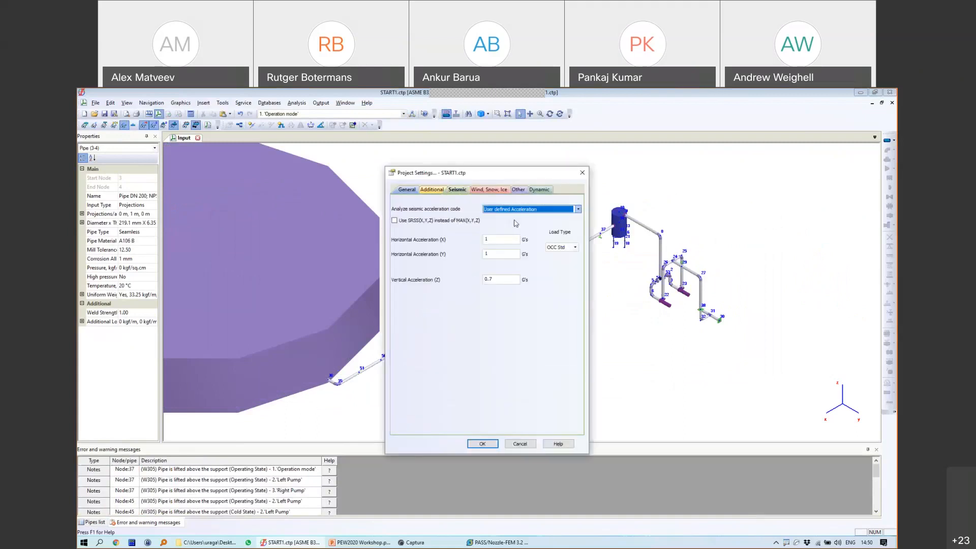
left_click(487, 239)
left_click(487, 239)
left_click(492, 278)
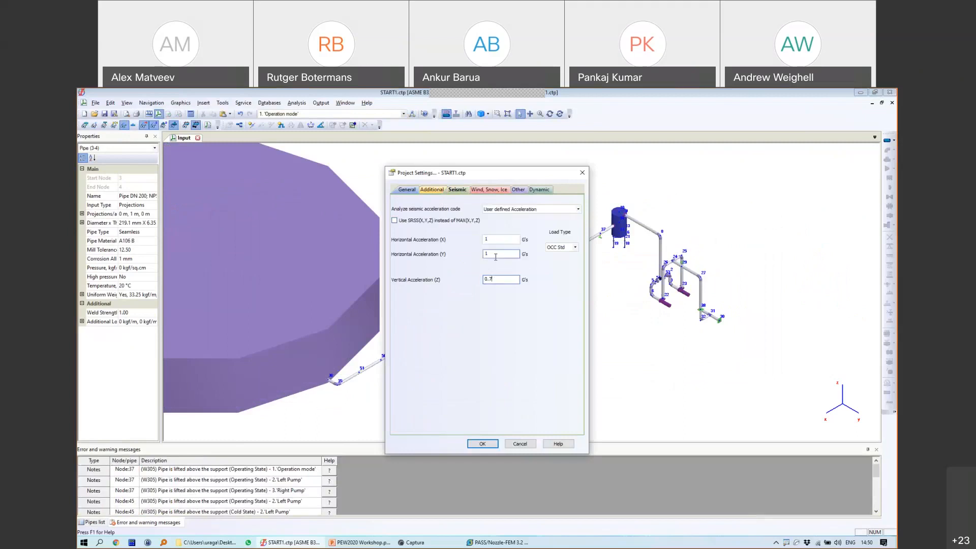
left_click(490, 443)
Step: Select the Operation mode in the operation mode editor and confirm it
left_click(411, 114)
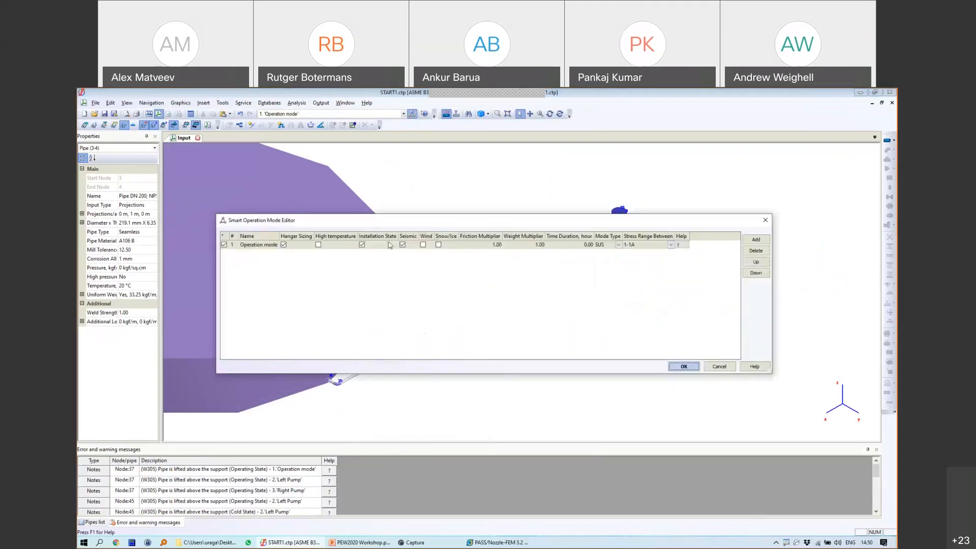
left_click(234, 245)
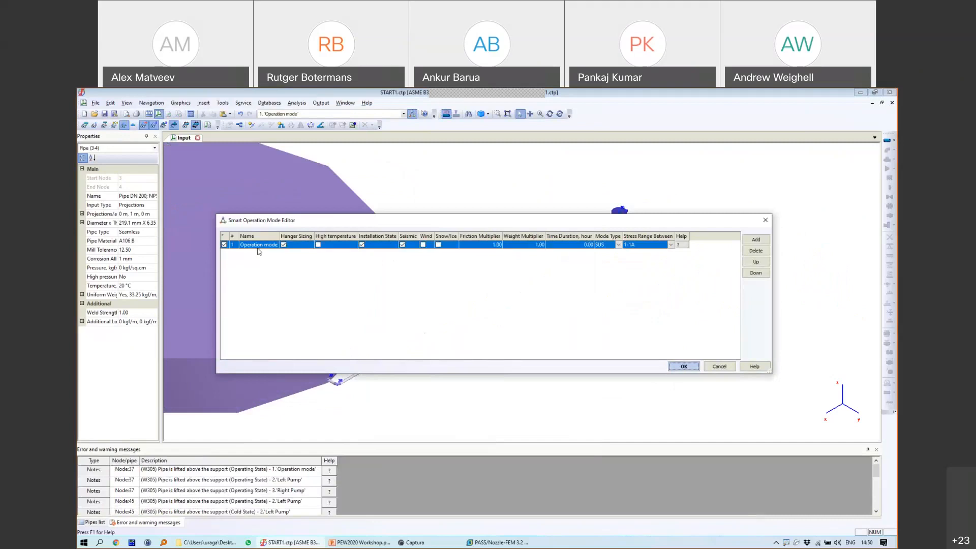
left_click(684, 366)
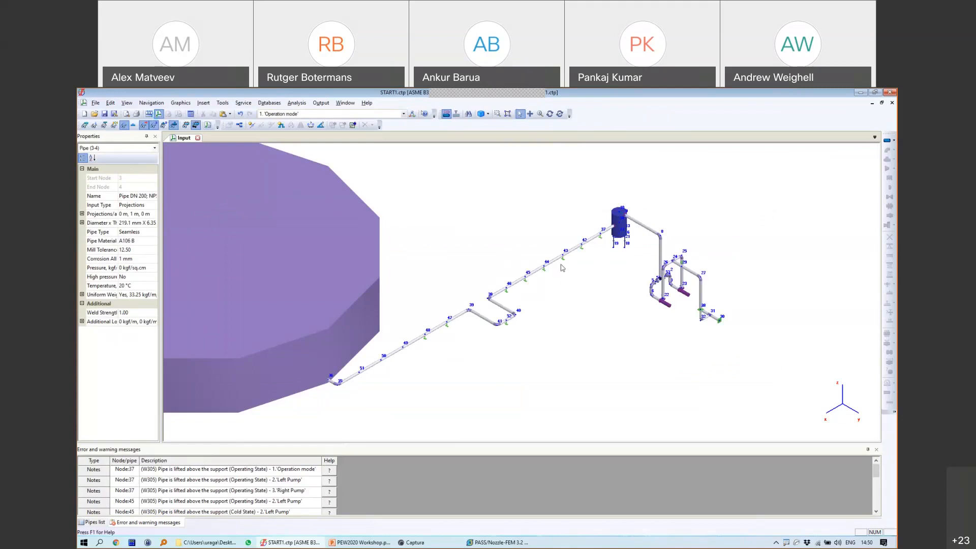
Step: Check the additional properties of pipe 43-44
left_click(543, 264)
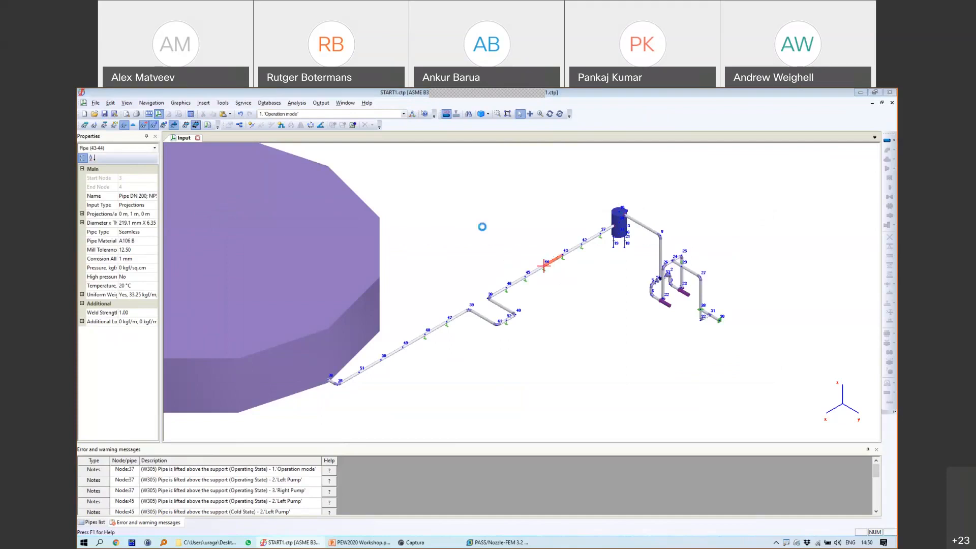
left_click(287, 175)
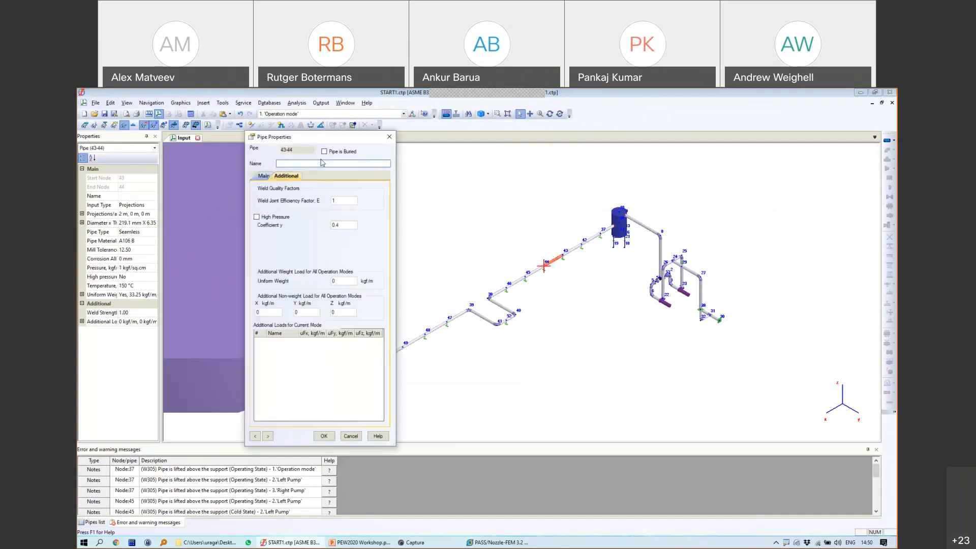
left_click(389, 138)
Step: Review the seismic project settings, then run the START1 stress analysis
right_click(516, 211)
left_click(539, 220)
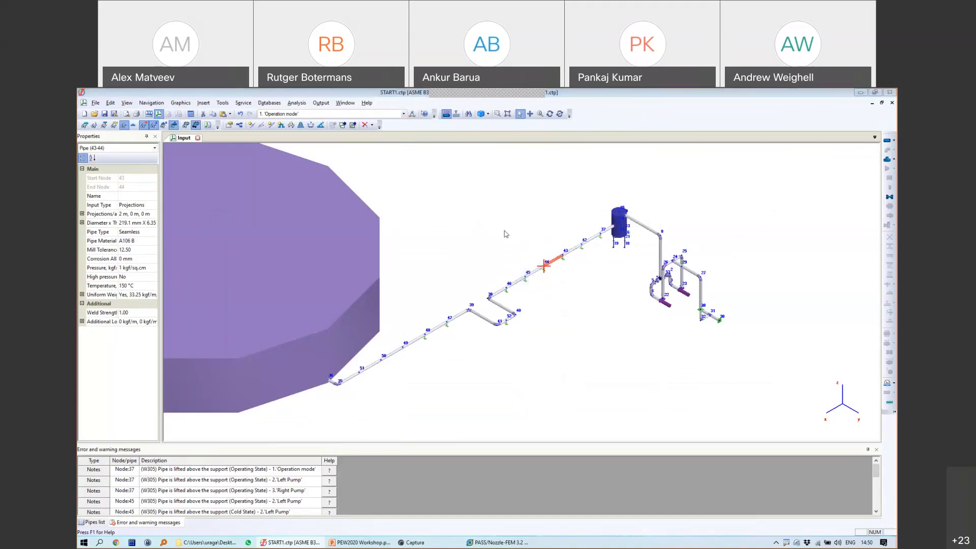
double_click(478, 205)
left_click(457, 189)
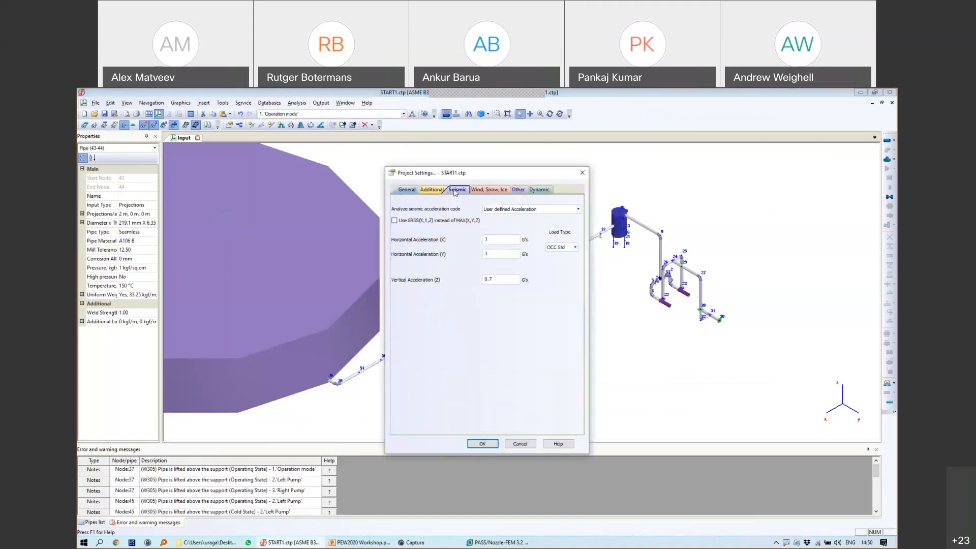
left_click(582, 172)
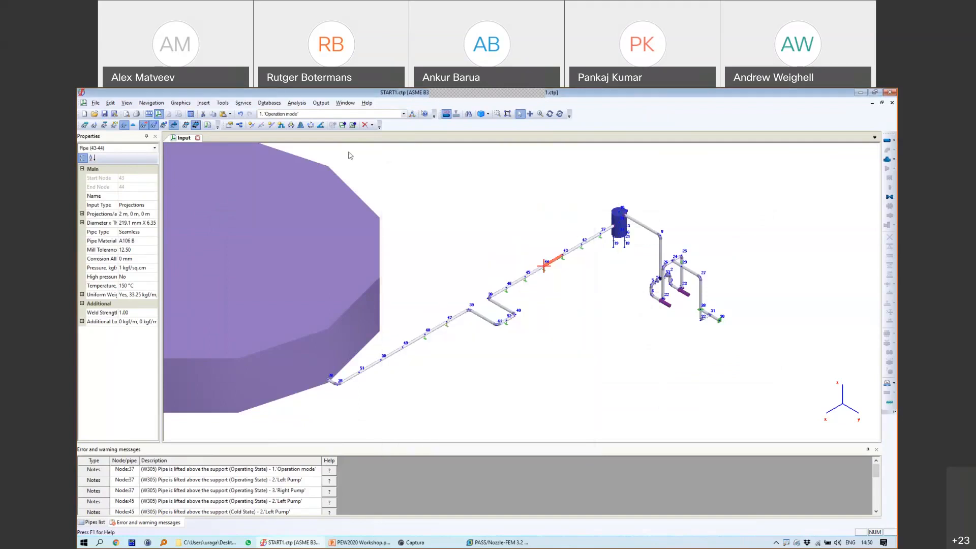
left_click(192, 114)
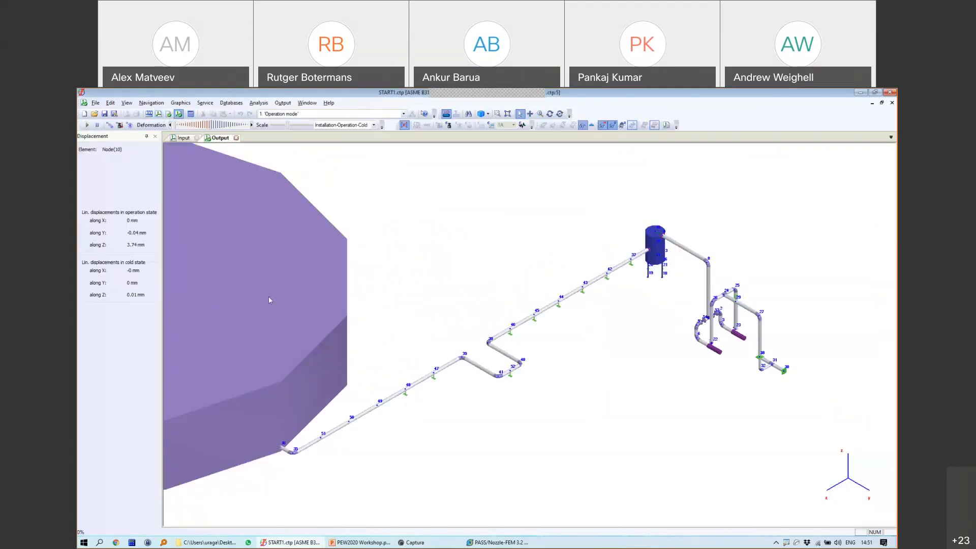
Step: Animate the Installation-Operation-Cold deformation case
left_click(330, 128)
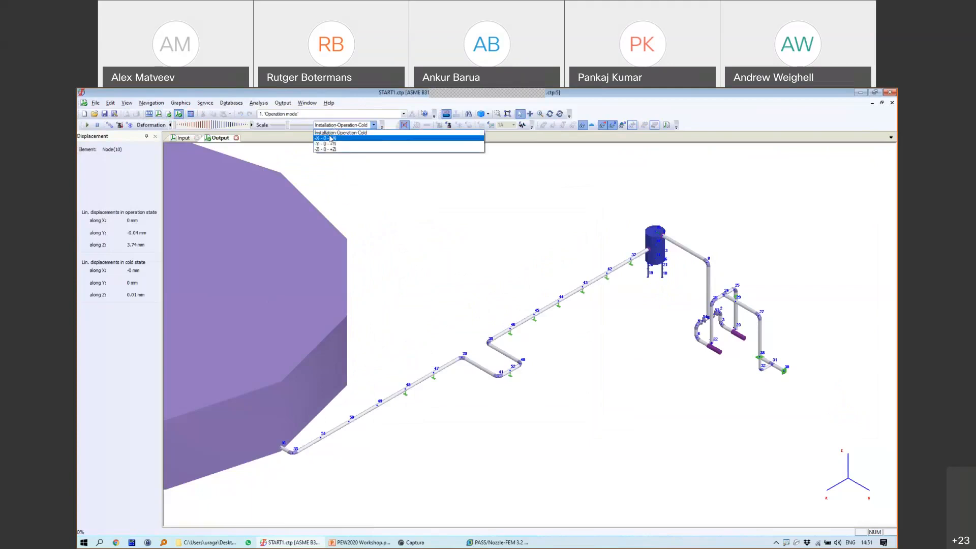
left_click(340, 135)
left_click(87, 124)
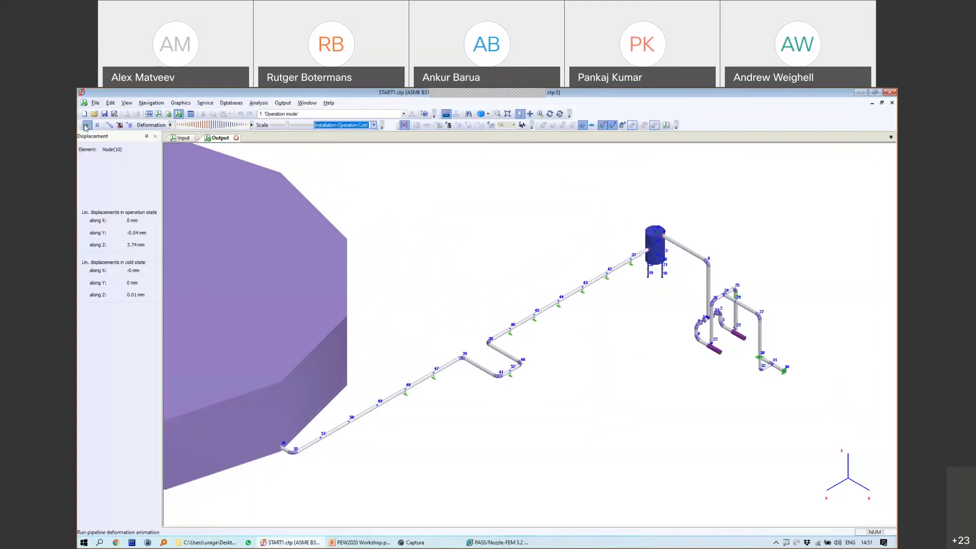
Step: Animate the seismic deformation along X, Y and Z, then close the results
left_click(348, 127)
left_click(348, 141)
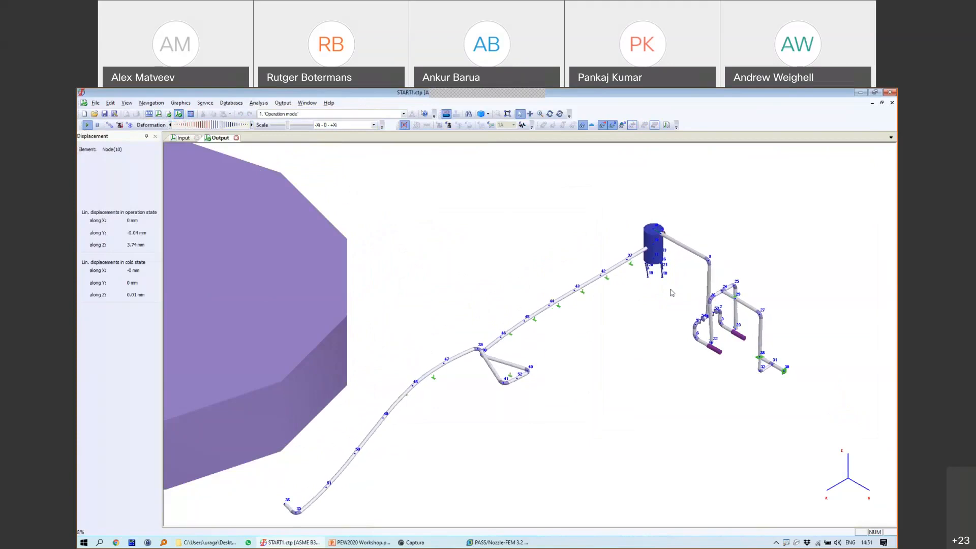
scroll(672, 292, "up", 3)
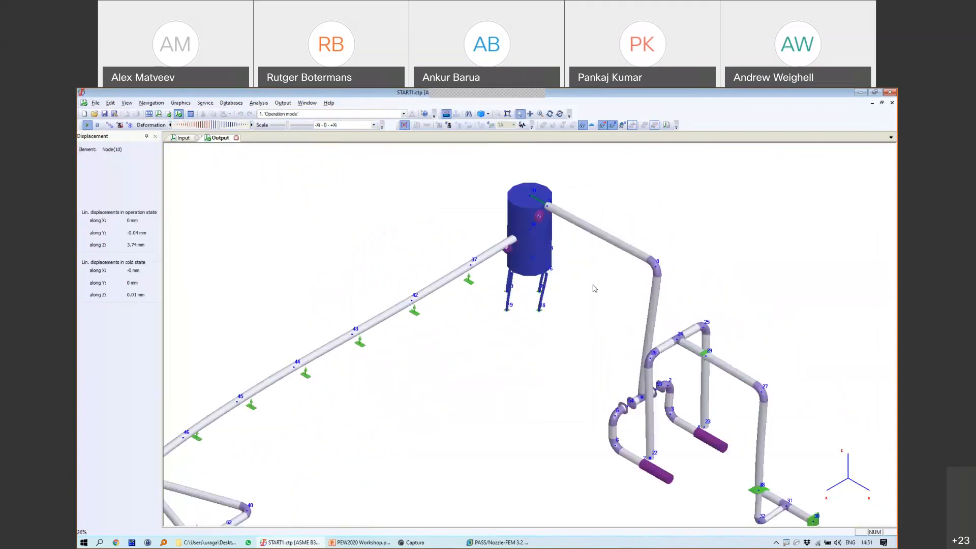
scroll(595, 288, "up", 2)
left_click(330, 124)
left_click(333, 146)
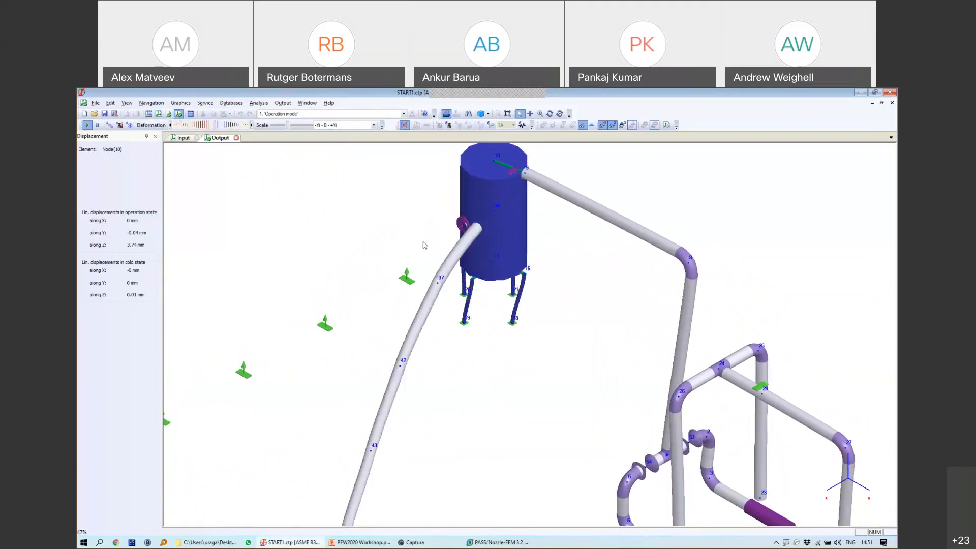
scroll(519, 292, "down", 4)
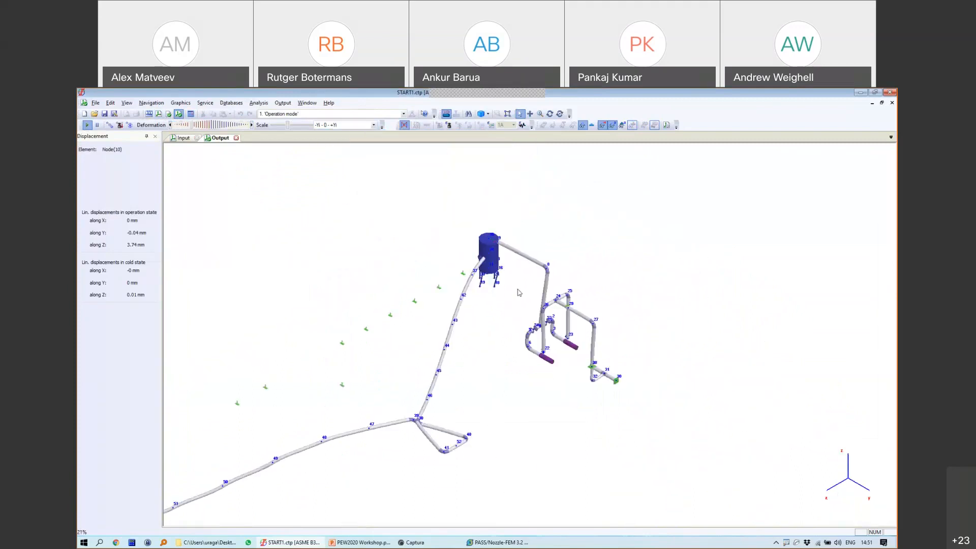
left_click(336, 124)
left_click(329, 151)
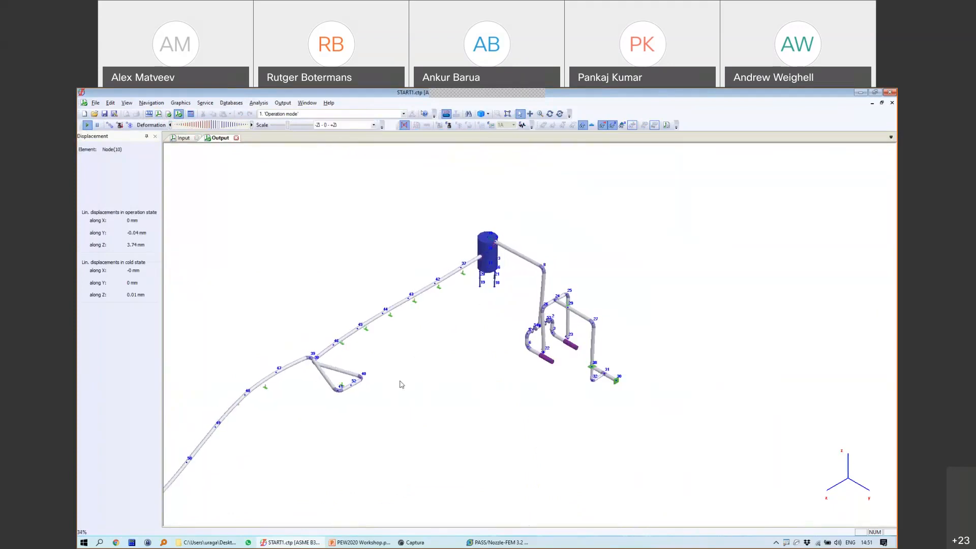
left_click(236, 138)
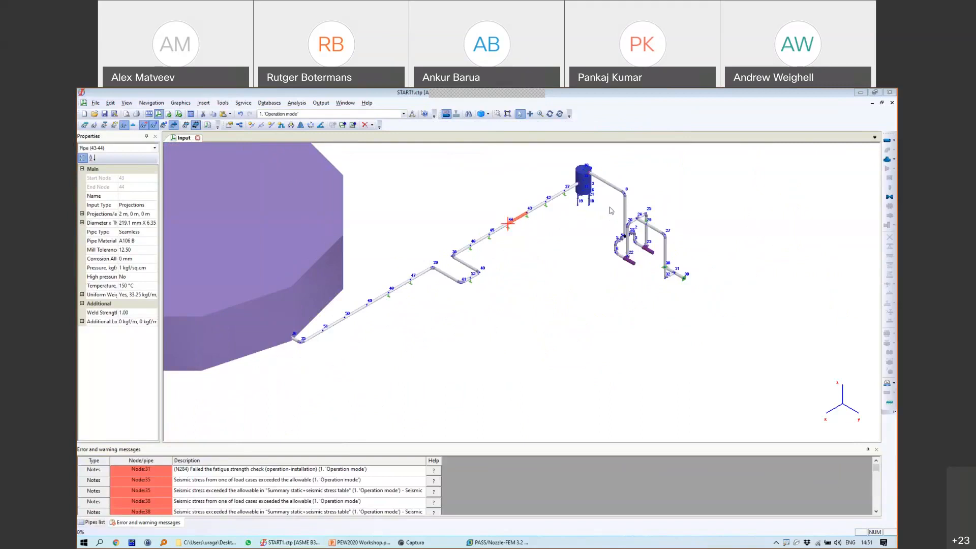
Step: Locate nodes 42 and 37 from their warning messages
middle_click_drag(564, 214, 568, 257)
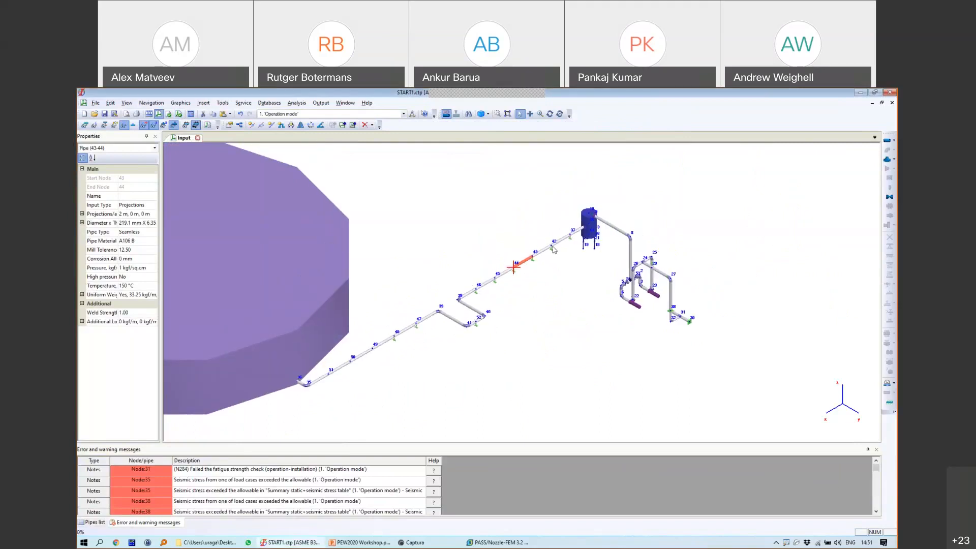
left_click(552, 245)
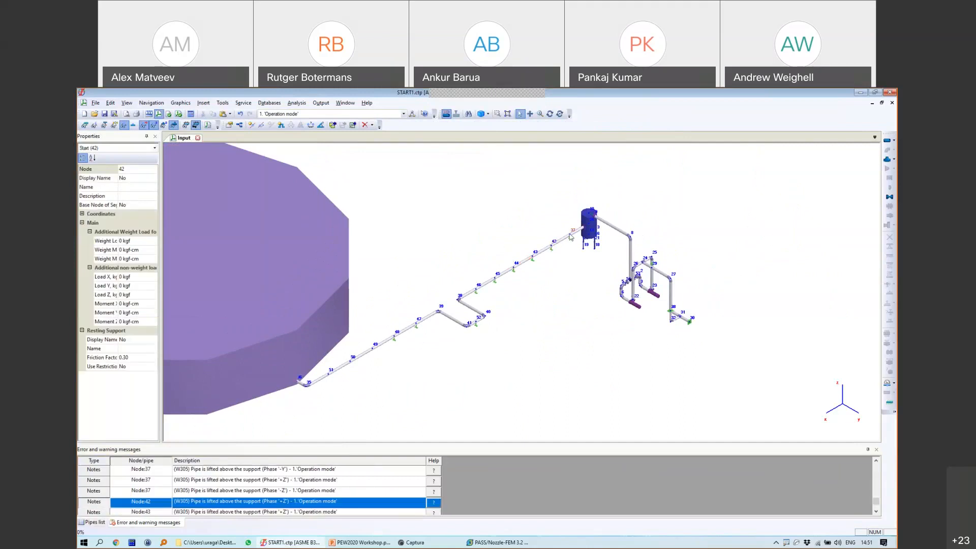
left_click(571, 234)
scroll(589, 233, "up", 5)
scroll(601, 225, "down", 3)
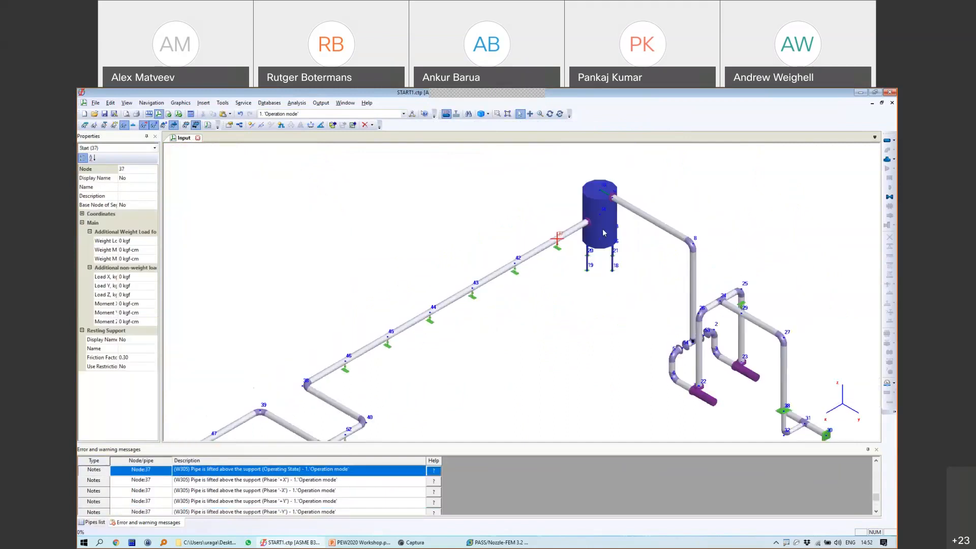
Step: Pan and rotate the piping model, then open Project Settings from the canvas menu
middle_click_drag(647, 266, 584, 267)
left_click(550, 114)
left_click_drag(595, 276, 627, 265)
middle_click_drag(667, 310, 637, 217)
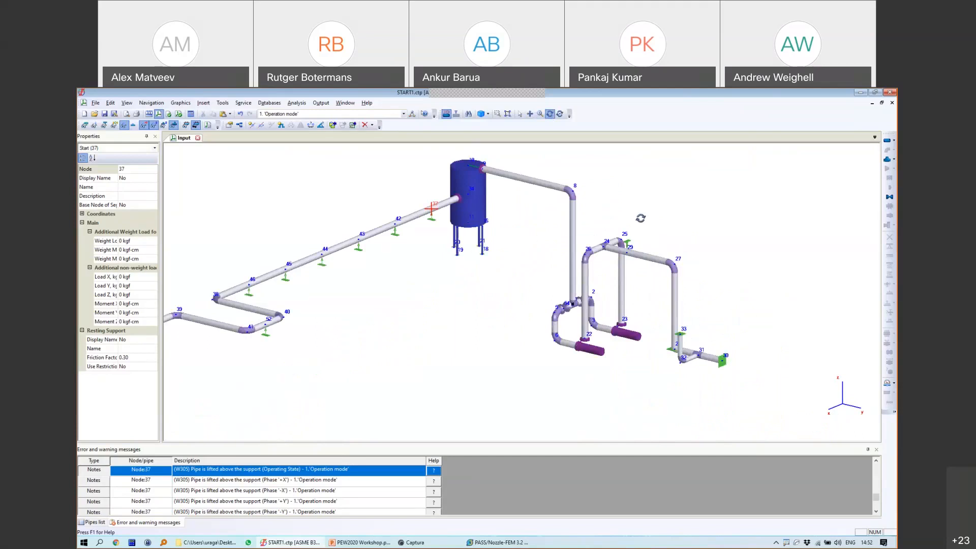
right_click(401, 184)
left_click(406, 188)
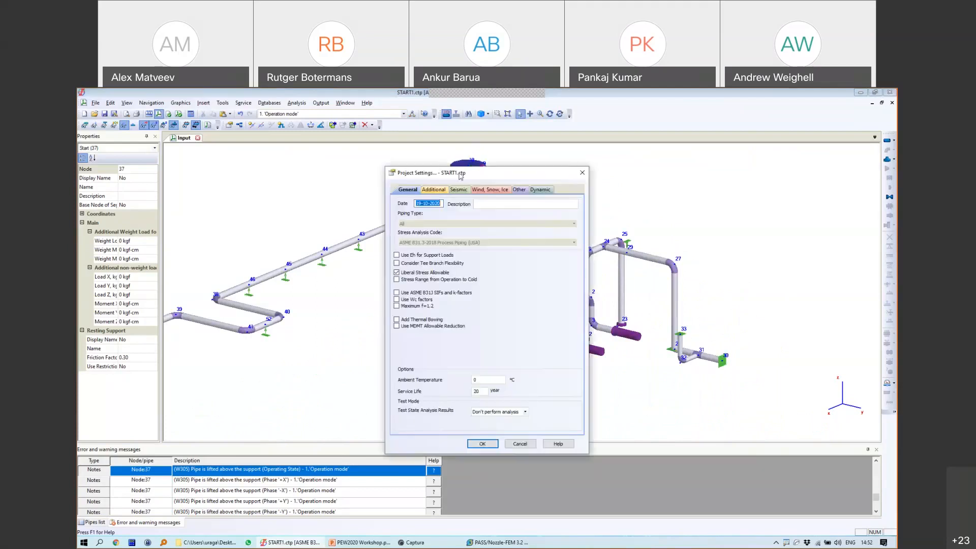
Step: Check the dynamic analysis settings, close Project Settings and open the Smart Operation Mode Editor
left_click(438, 187)
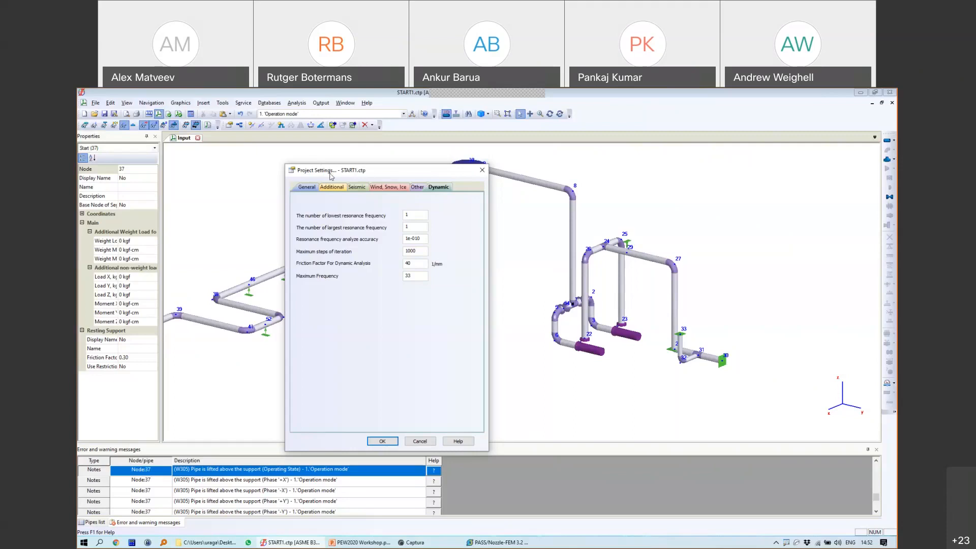
left_click_drag(330, 177, 274, 166)
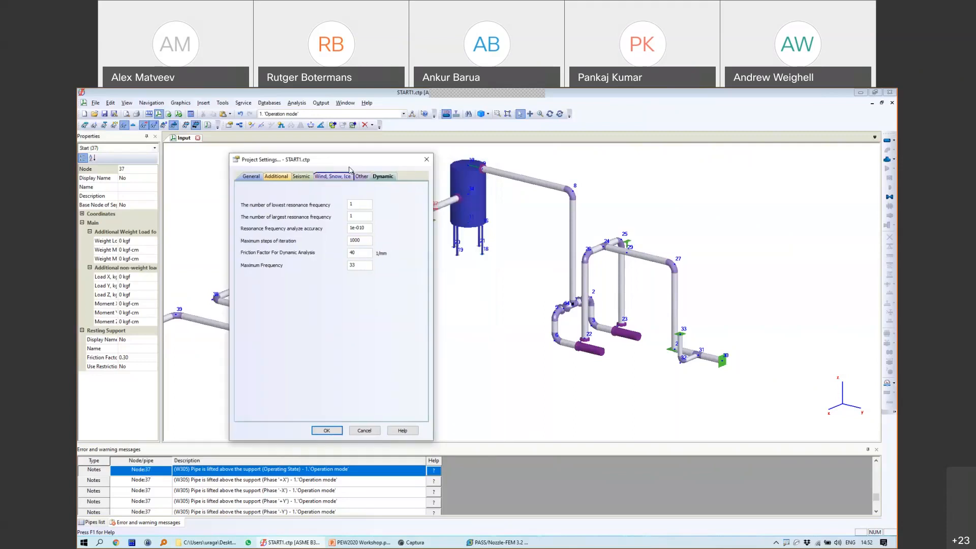
left_click(426, 161)
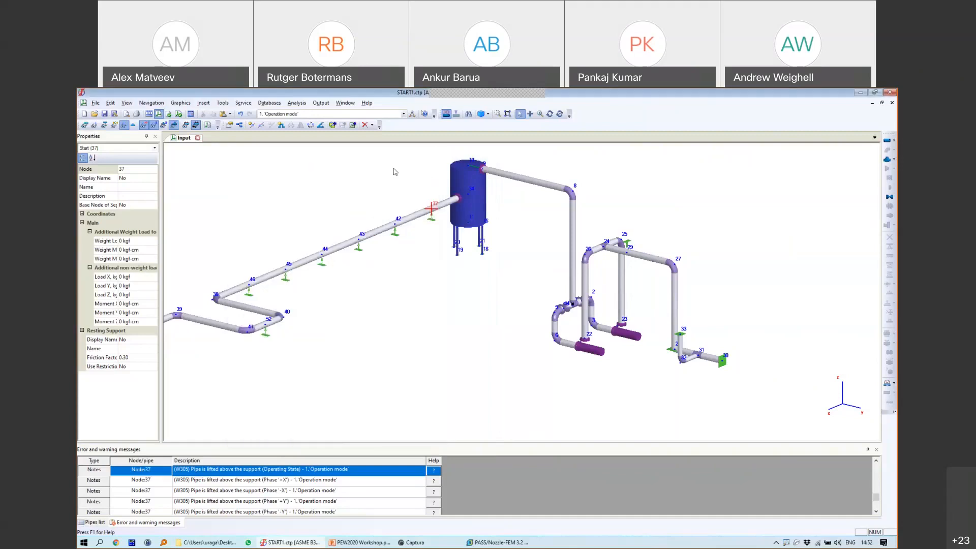
left_click(412, 114)
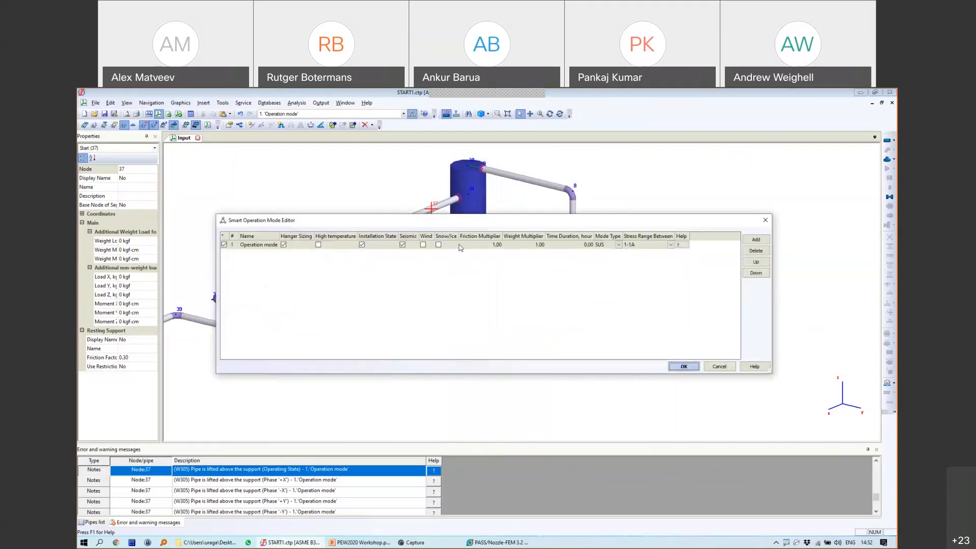
Step: Select the Operation mode, cancel the editor, and dismiss the Output list unchanged
left_click(446, 246)
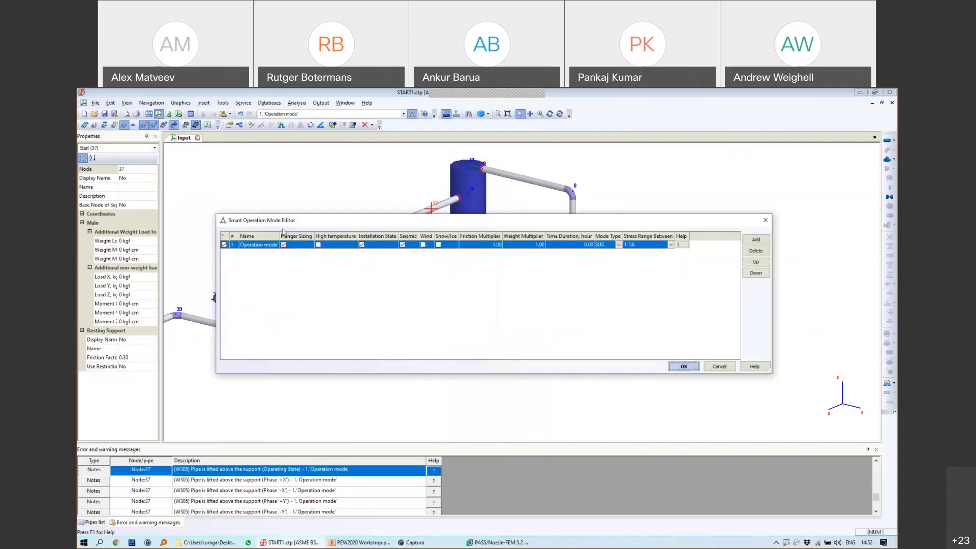
left_click(464, 246)
left_click(719, 367)
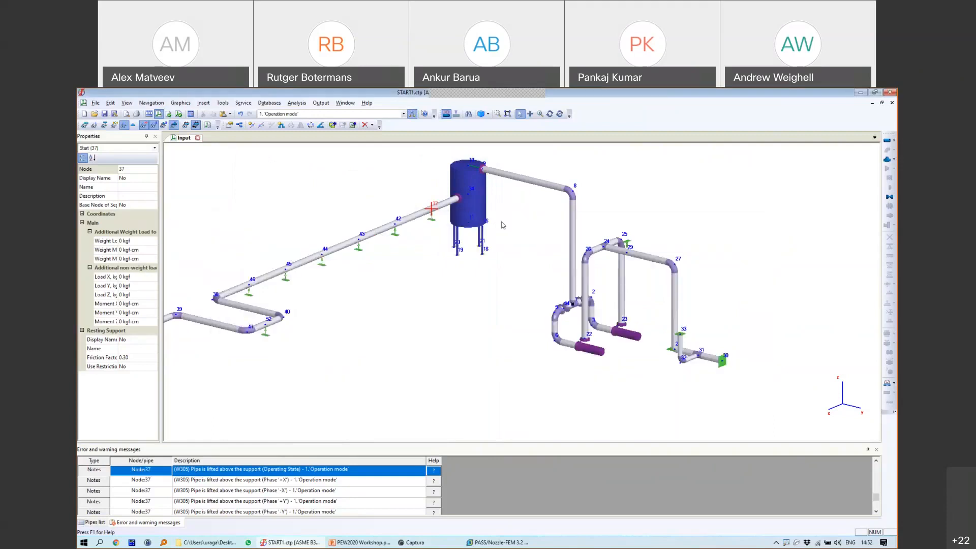
left_click(320, 102)
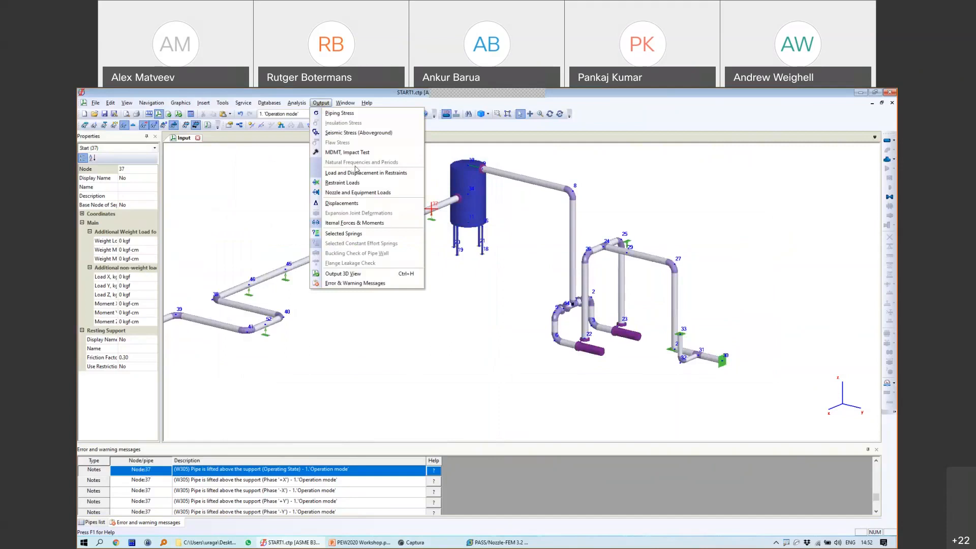
left_click(523, 248)
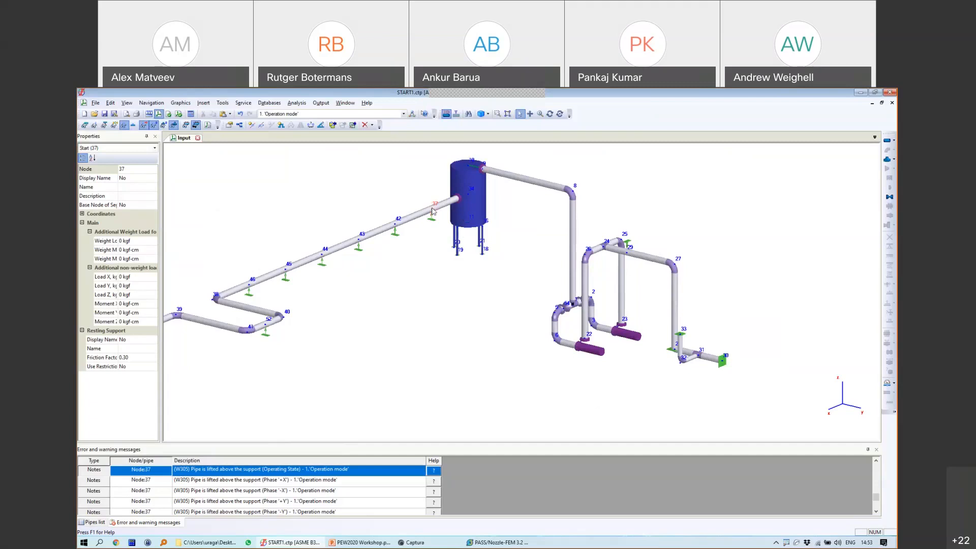
Step: Inspect nodes 42–45 and 37 and pipes 42-43, 43-44 for lifted-pipe warnings
left_click(395, 223)
left_click(359, 240)
left_click(322, 255)
left_click(286, 272)
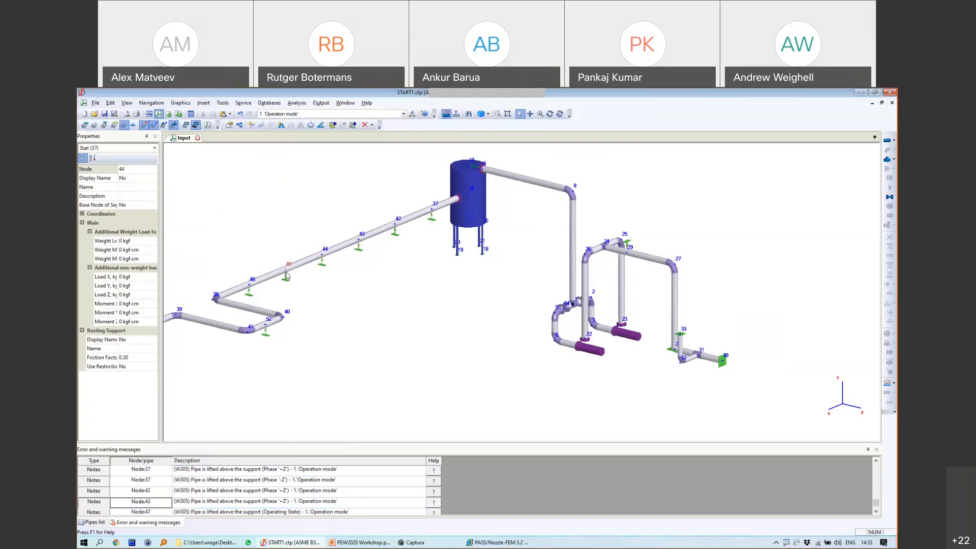
left_click(343, 249)
left_click(358, 240)
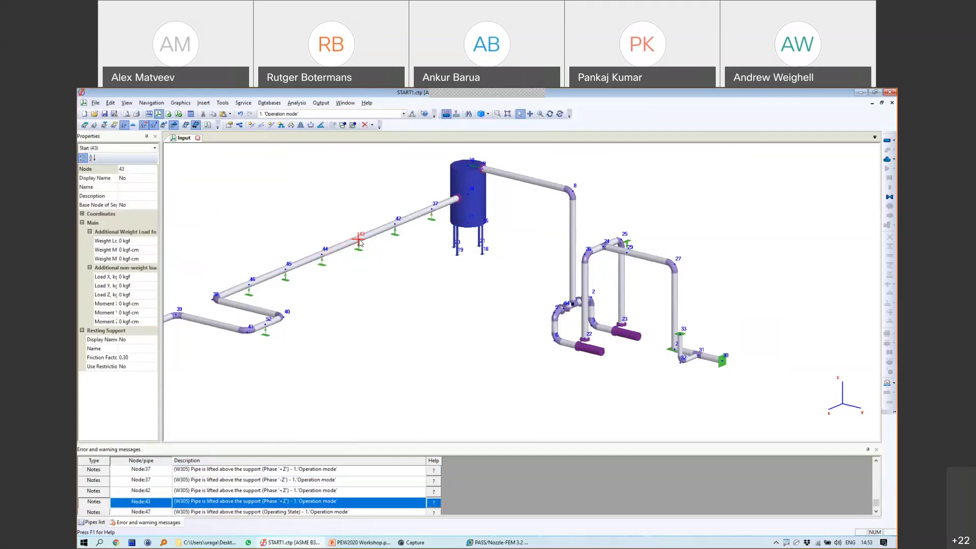
left_click(389, 227)
left_click(432, 209)
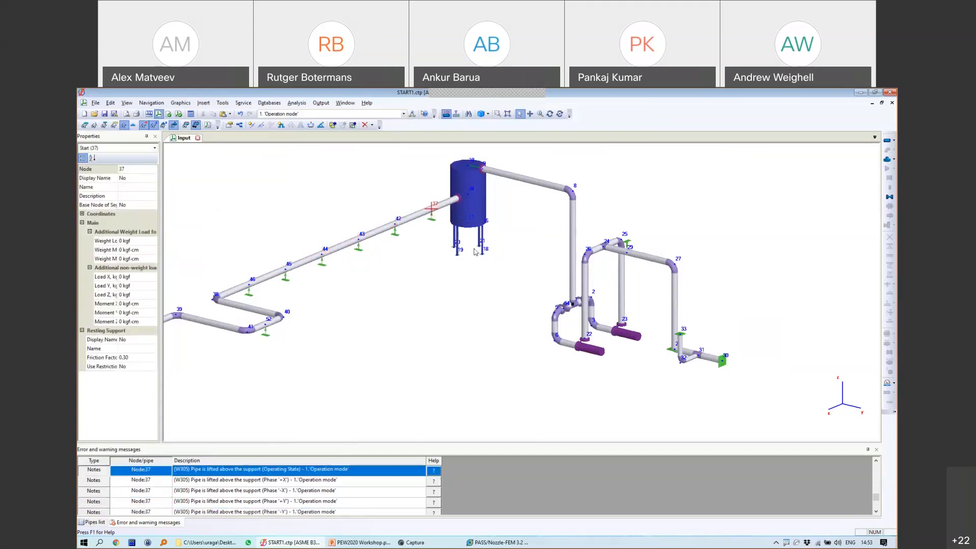
left_click(397, 228)
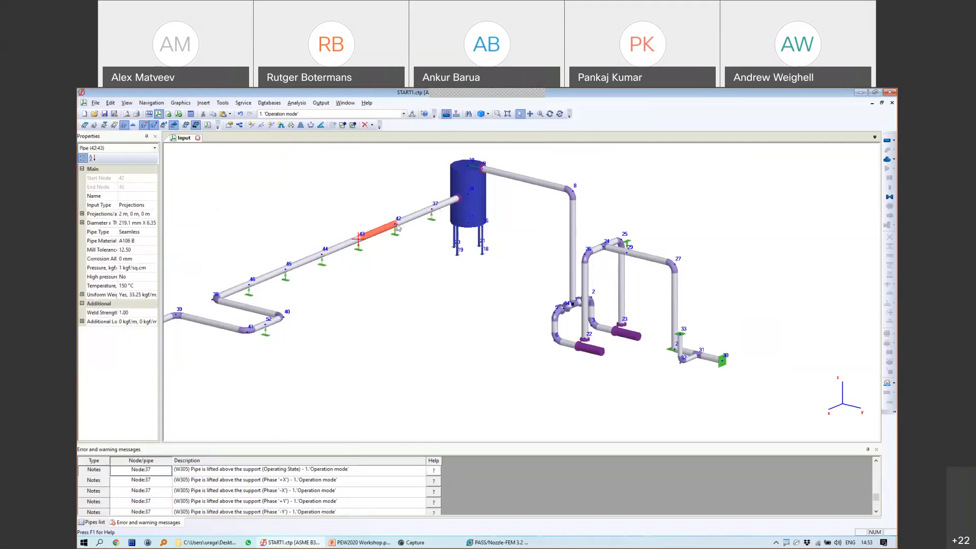
left_click(396, 224)
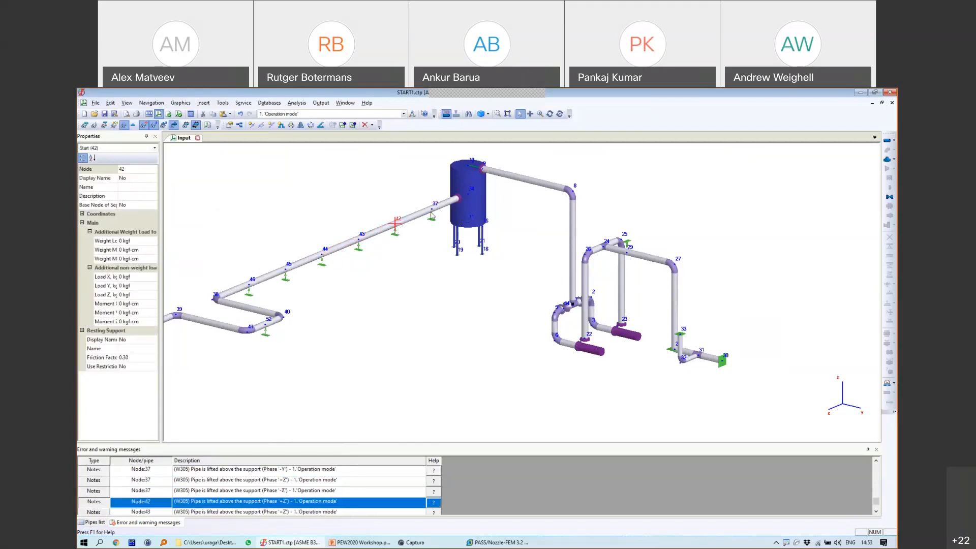
left_click(431, 213)
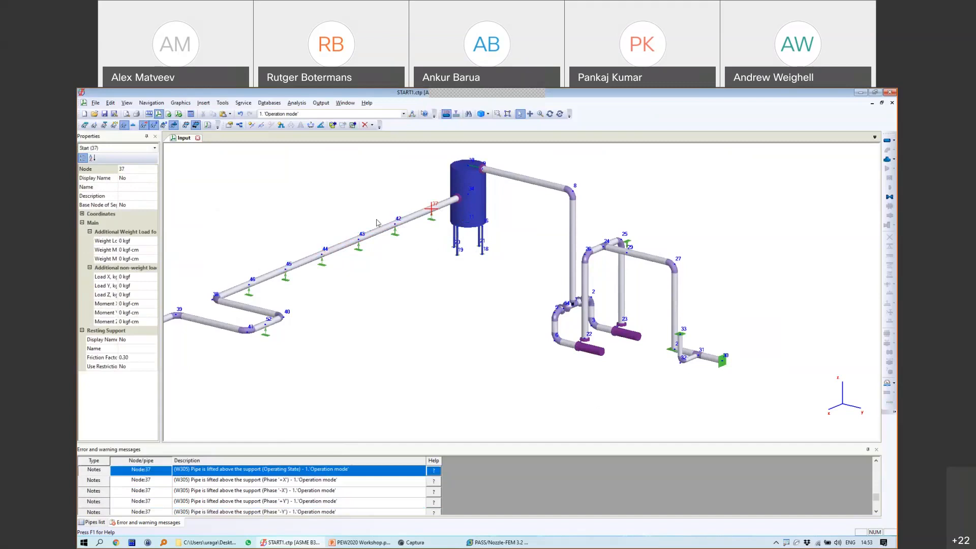
Step: Zoom in and select pipe 8-9 leaving the vessel top
middle_click_drag(522, 212, 533, 231)
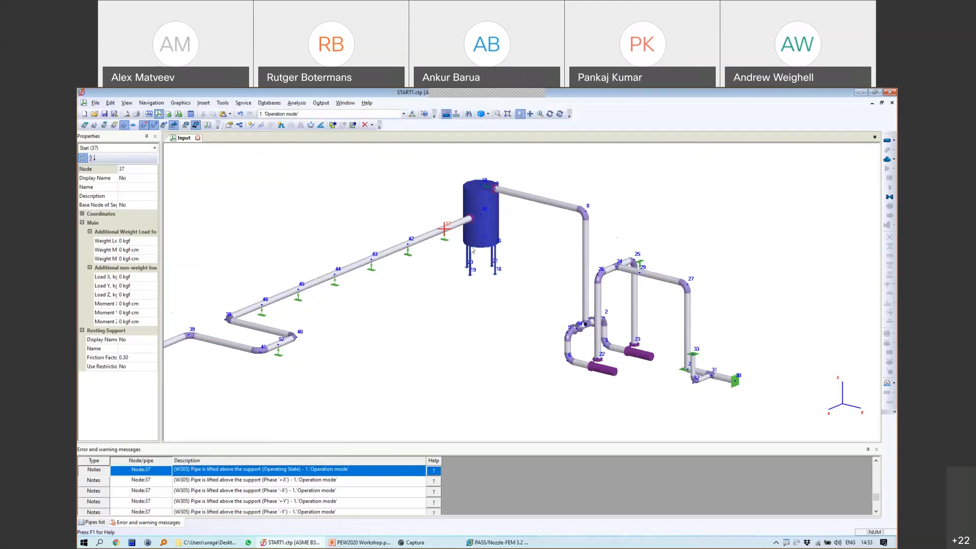
left_click(320, 103)
left_click(476, 276)
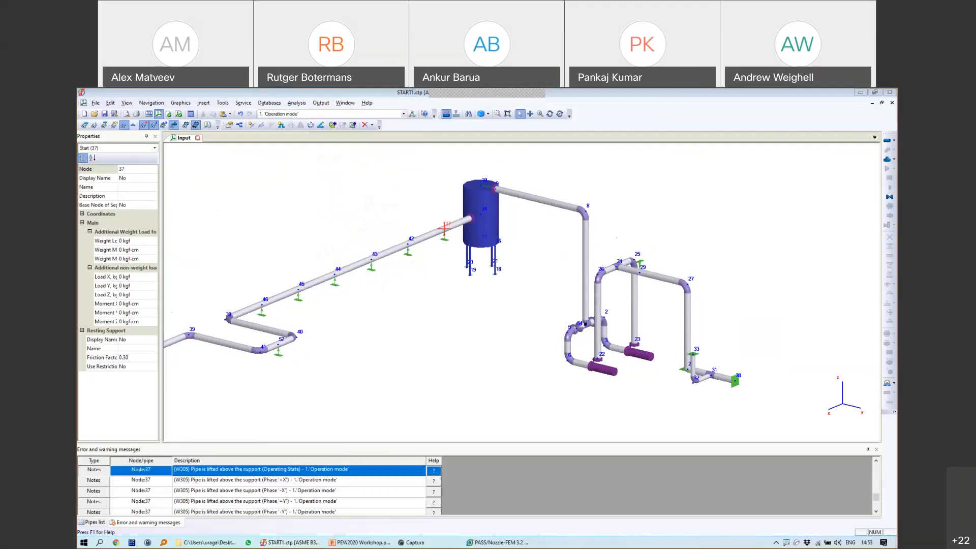
scroll(504, 193, "up", 2)
left_click(505, 193)
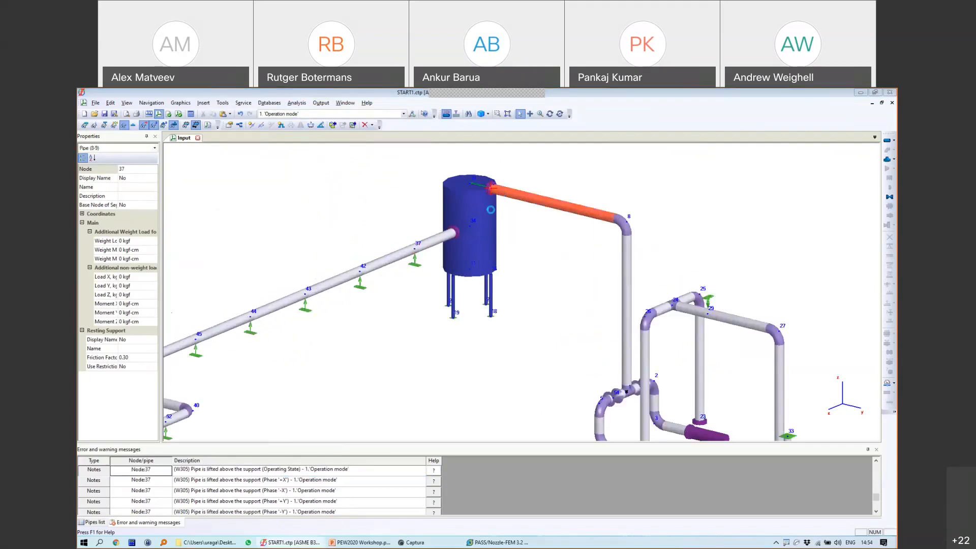
double_click(504, 193)
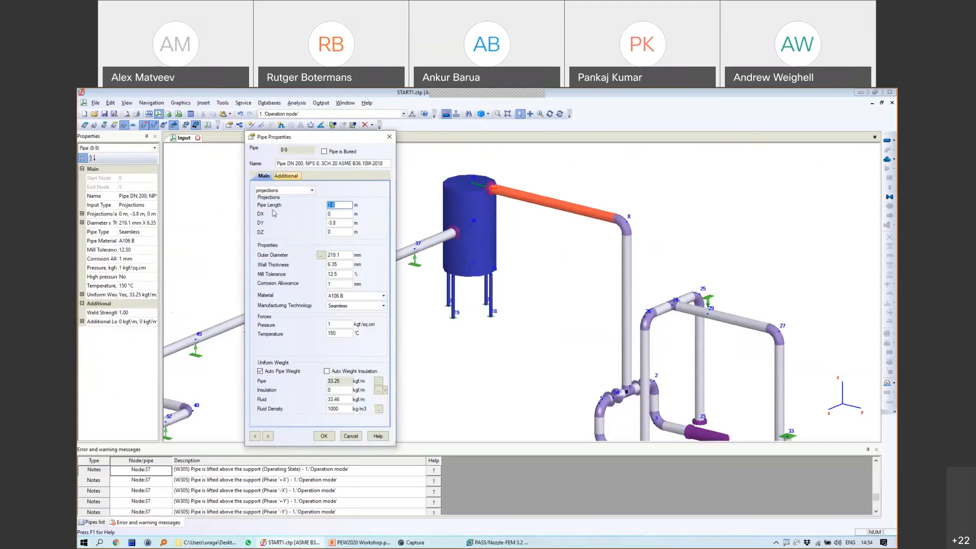
left_click(286, 176)
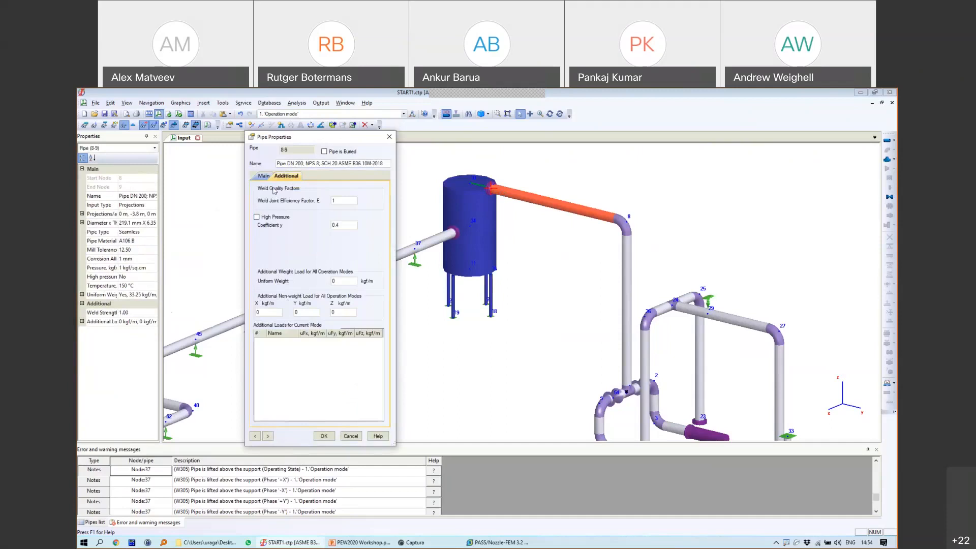
left_click(264, 176)
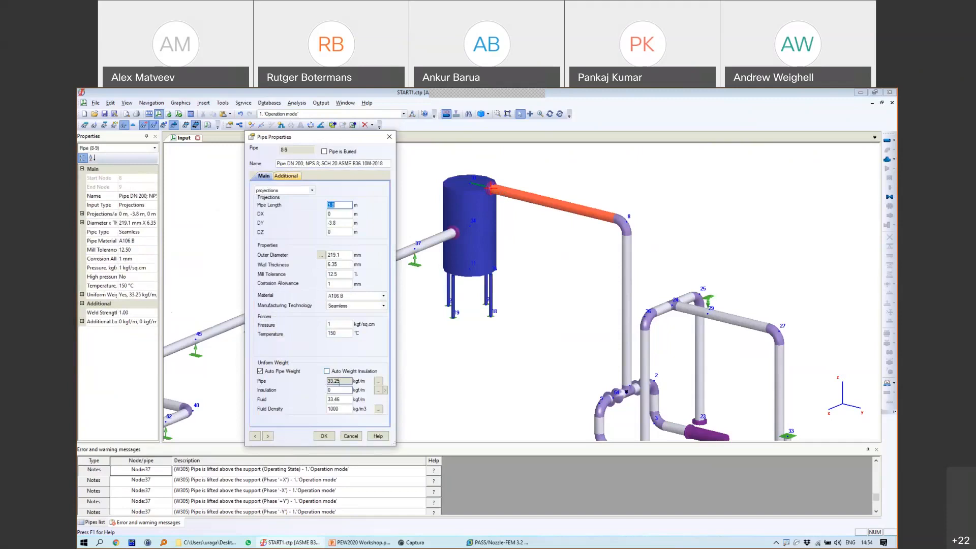
left_click(286, 175)
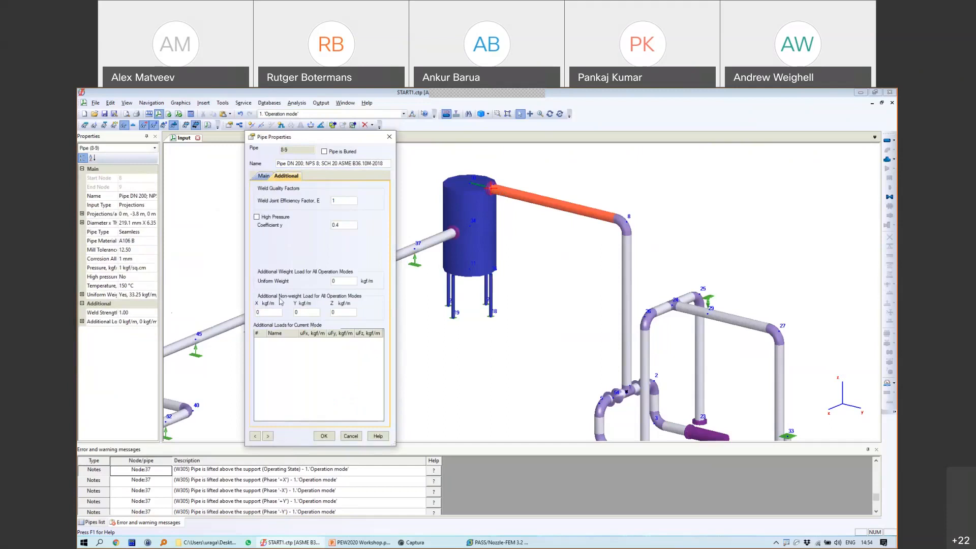
left_click(278, 313)
left_click(264, 177)
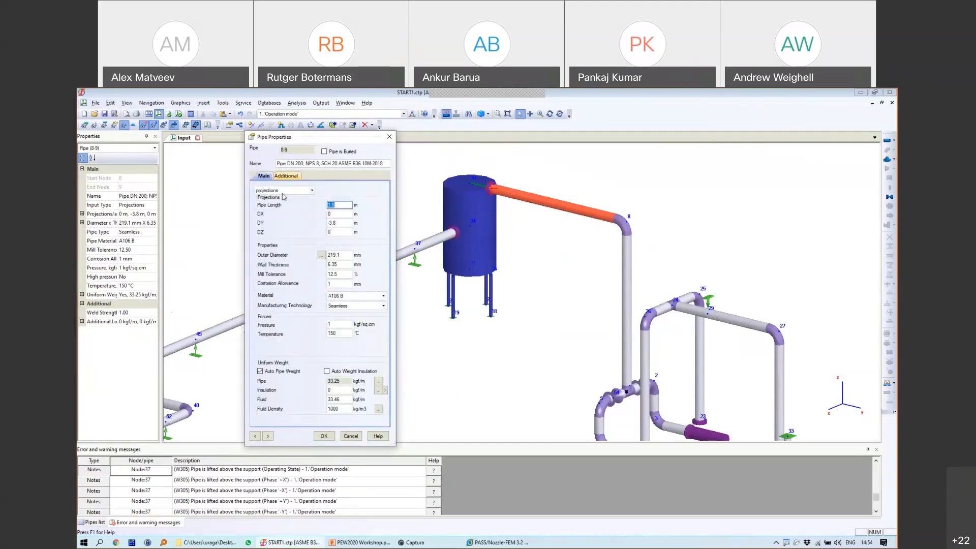
left_click(285, 175)
left_click(305, 312)
key("Tab")
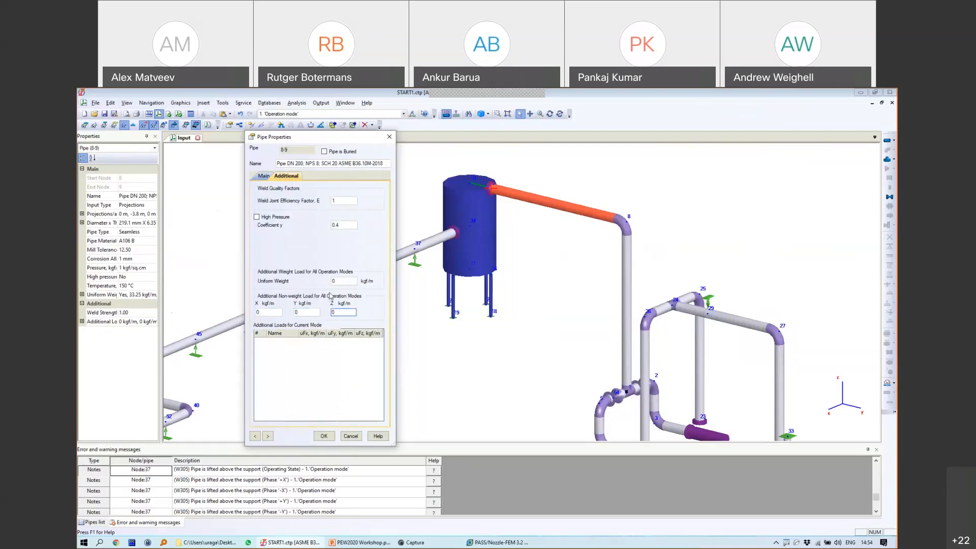
left_click(389, 137)
left_click(392, 258)
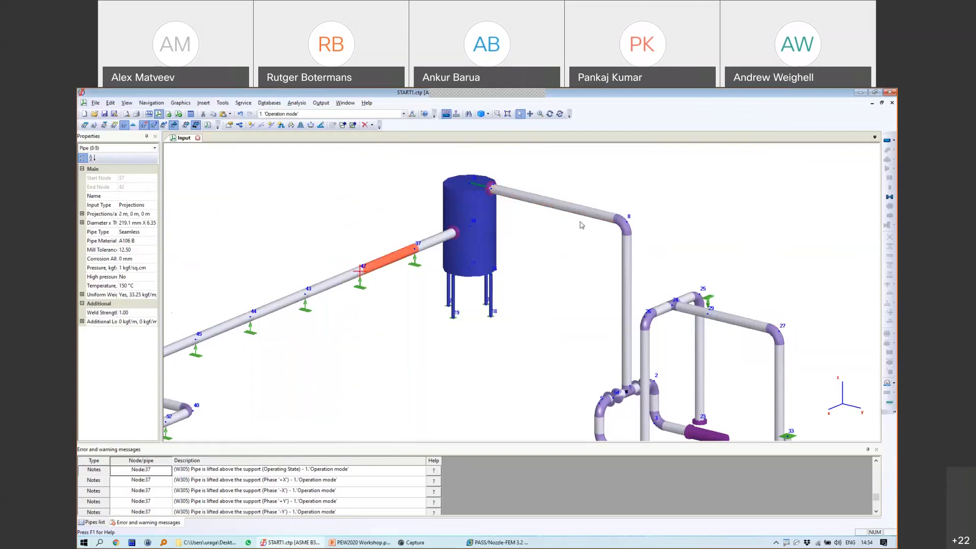
Step: Bring up the webinar deck and run slide 22, Q & A, as a full-screen slide show
scroll(568, 240, "down", 2)
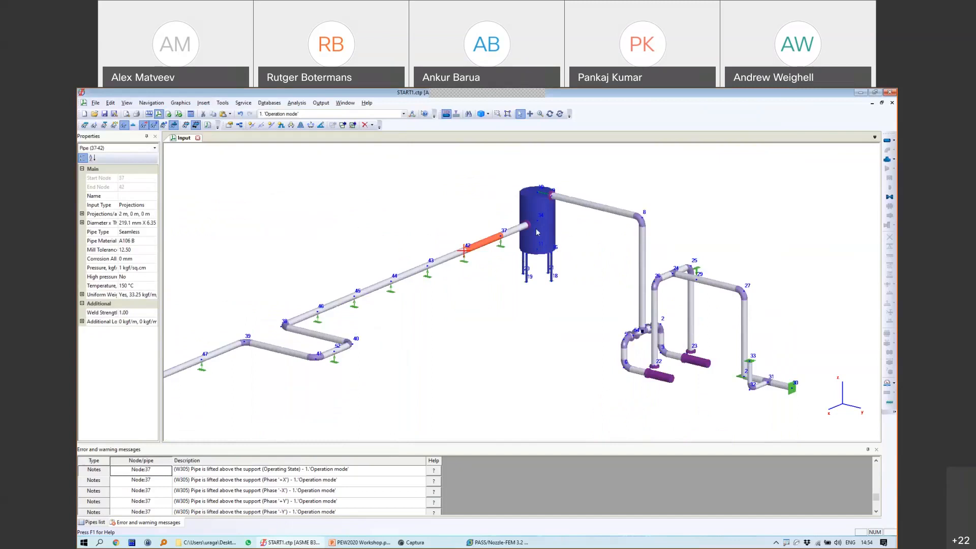
left_click(359, 542)
scroll(159, 441, "down", 6)
scroll(157, 441, "down", 3)
left_click(153, 446)
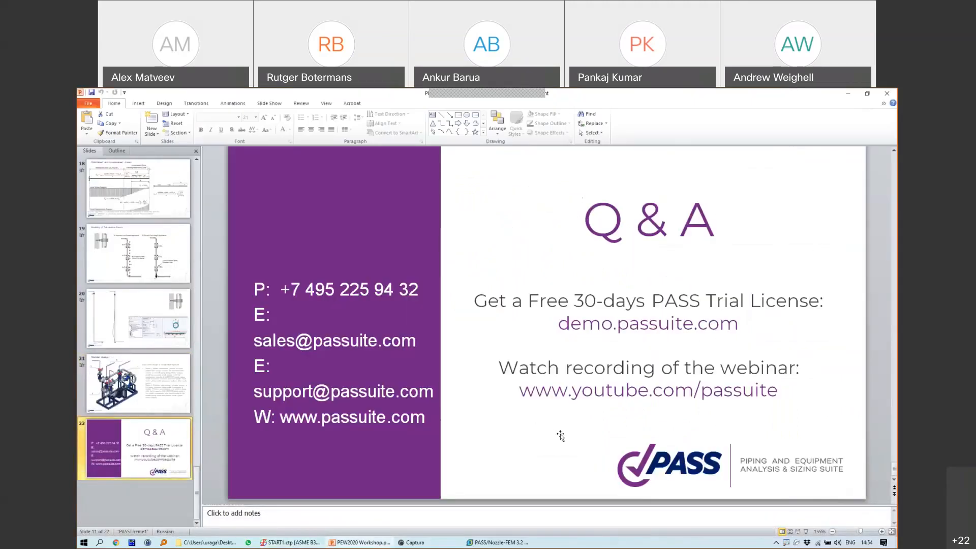
left_click(805, 531)
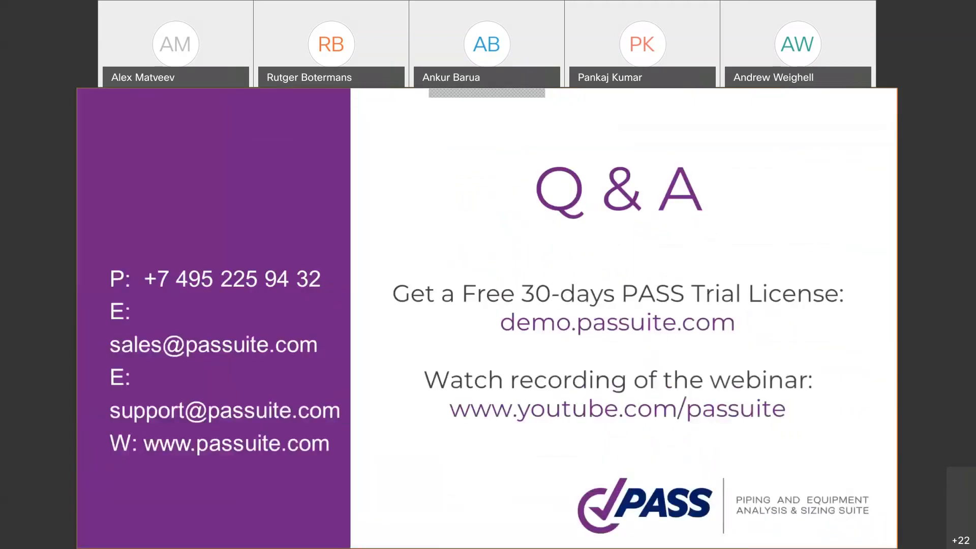